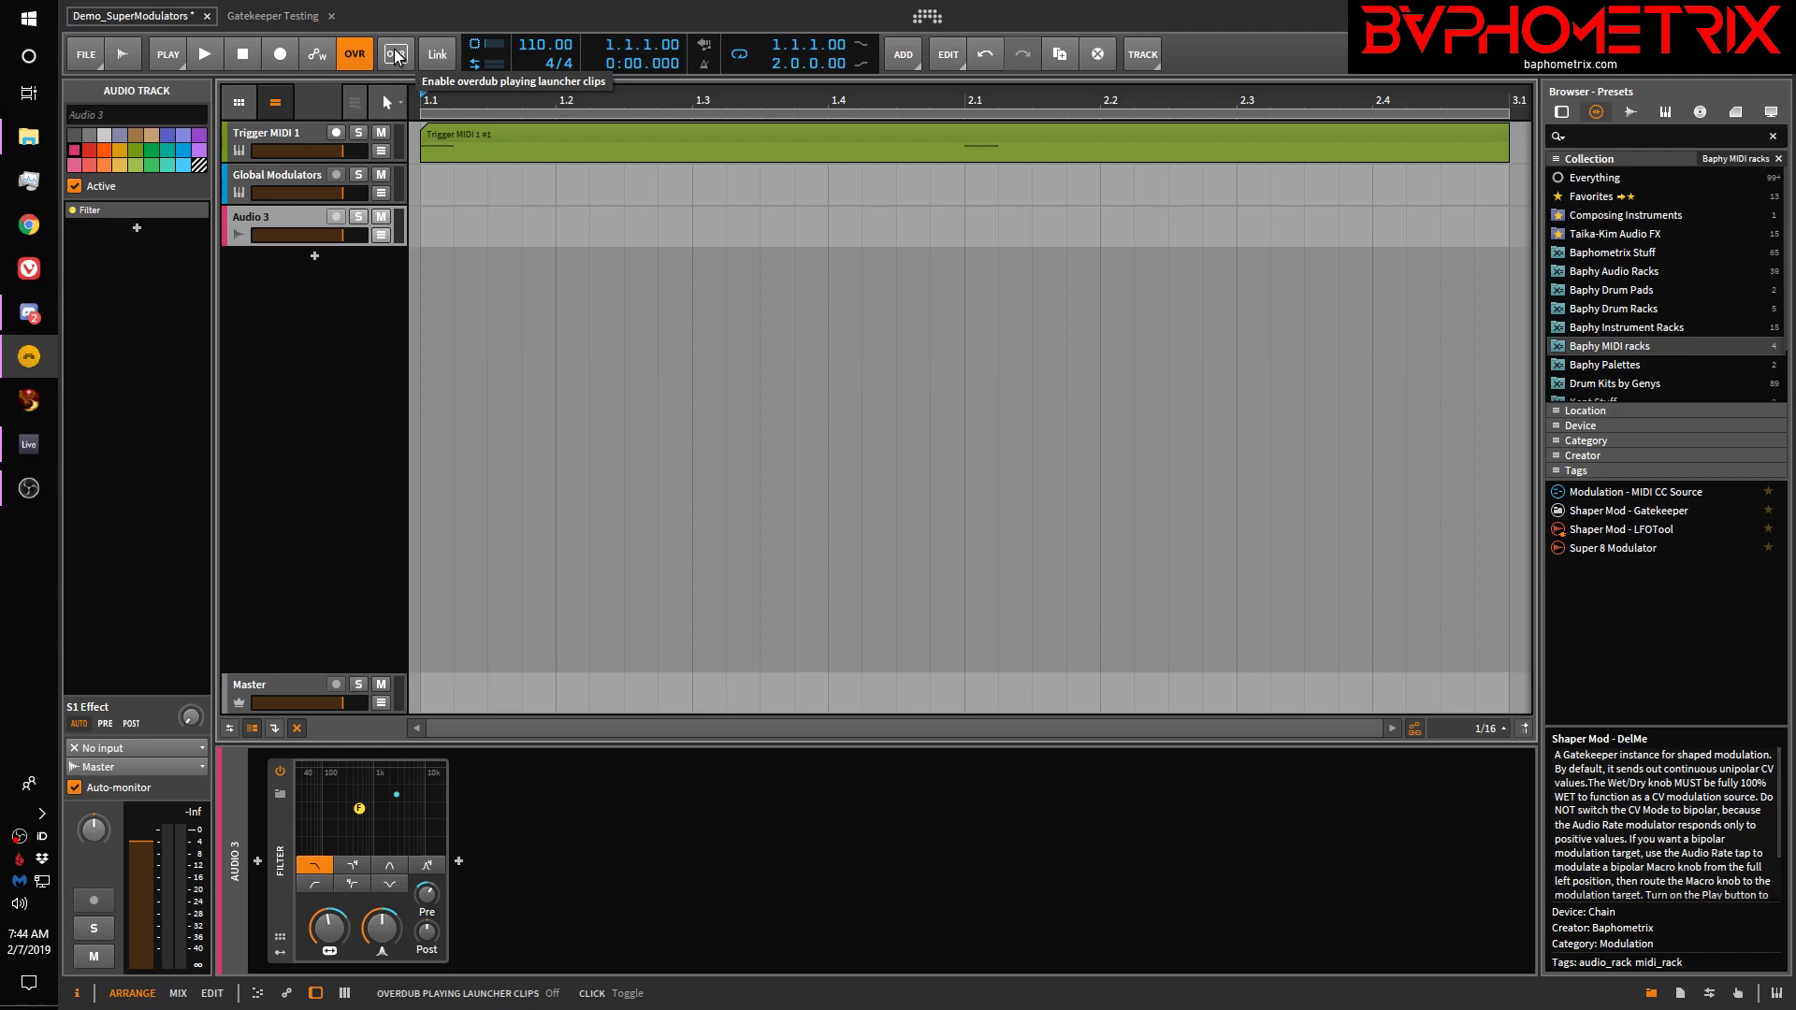
# Switch to the Ableton Live 10 window holding the untitled Serum and Pigments set
pyautogui.click(28, 446)
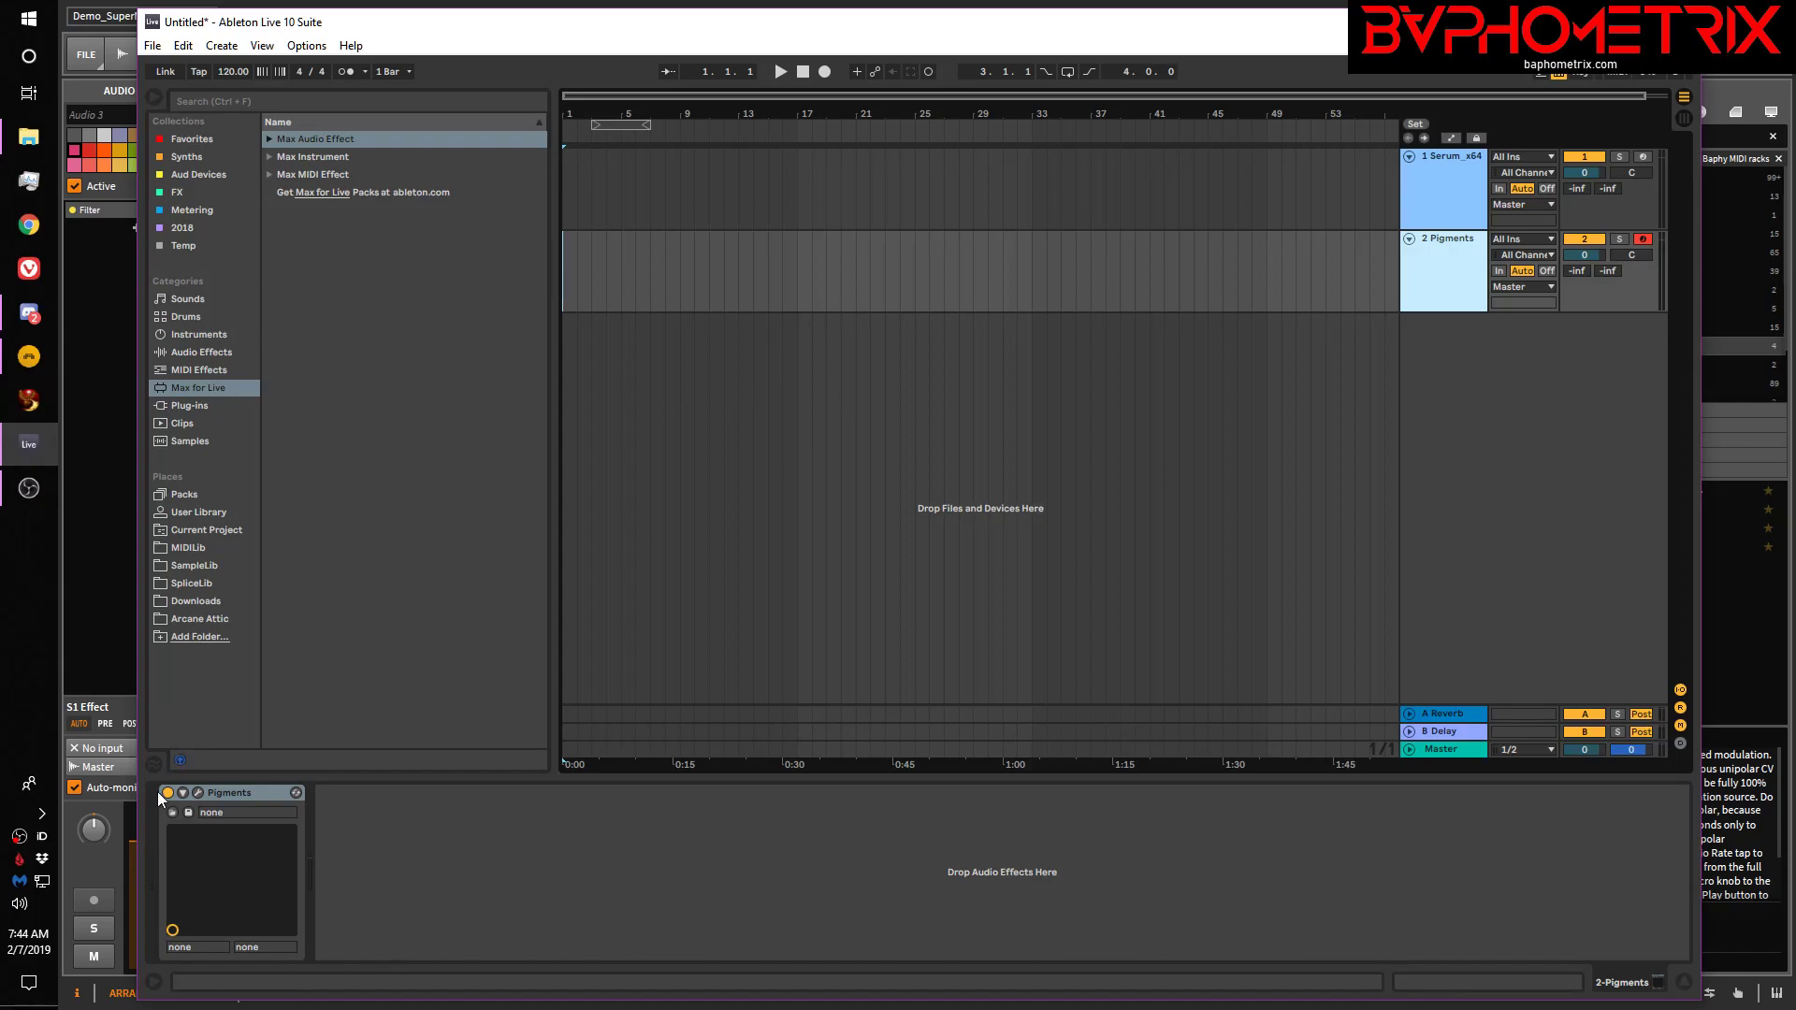
pyautogui.click(198, 792)
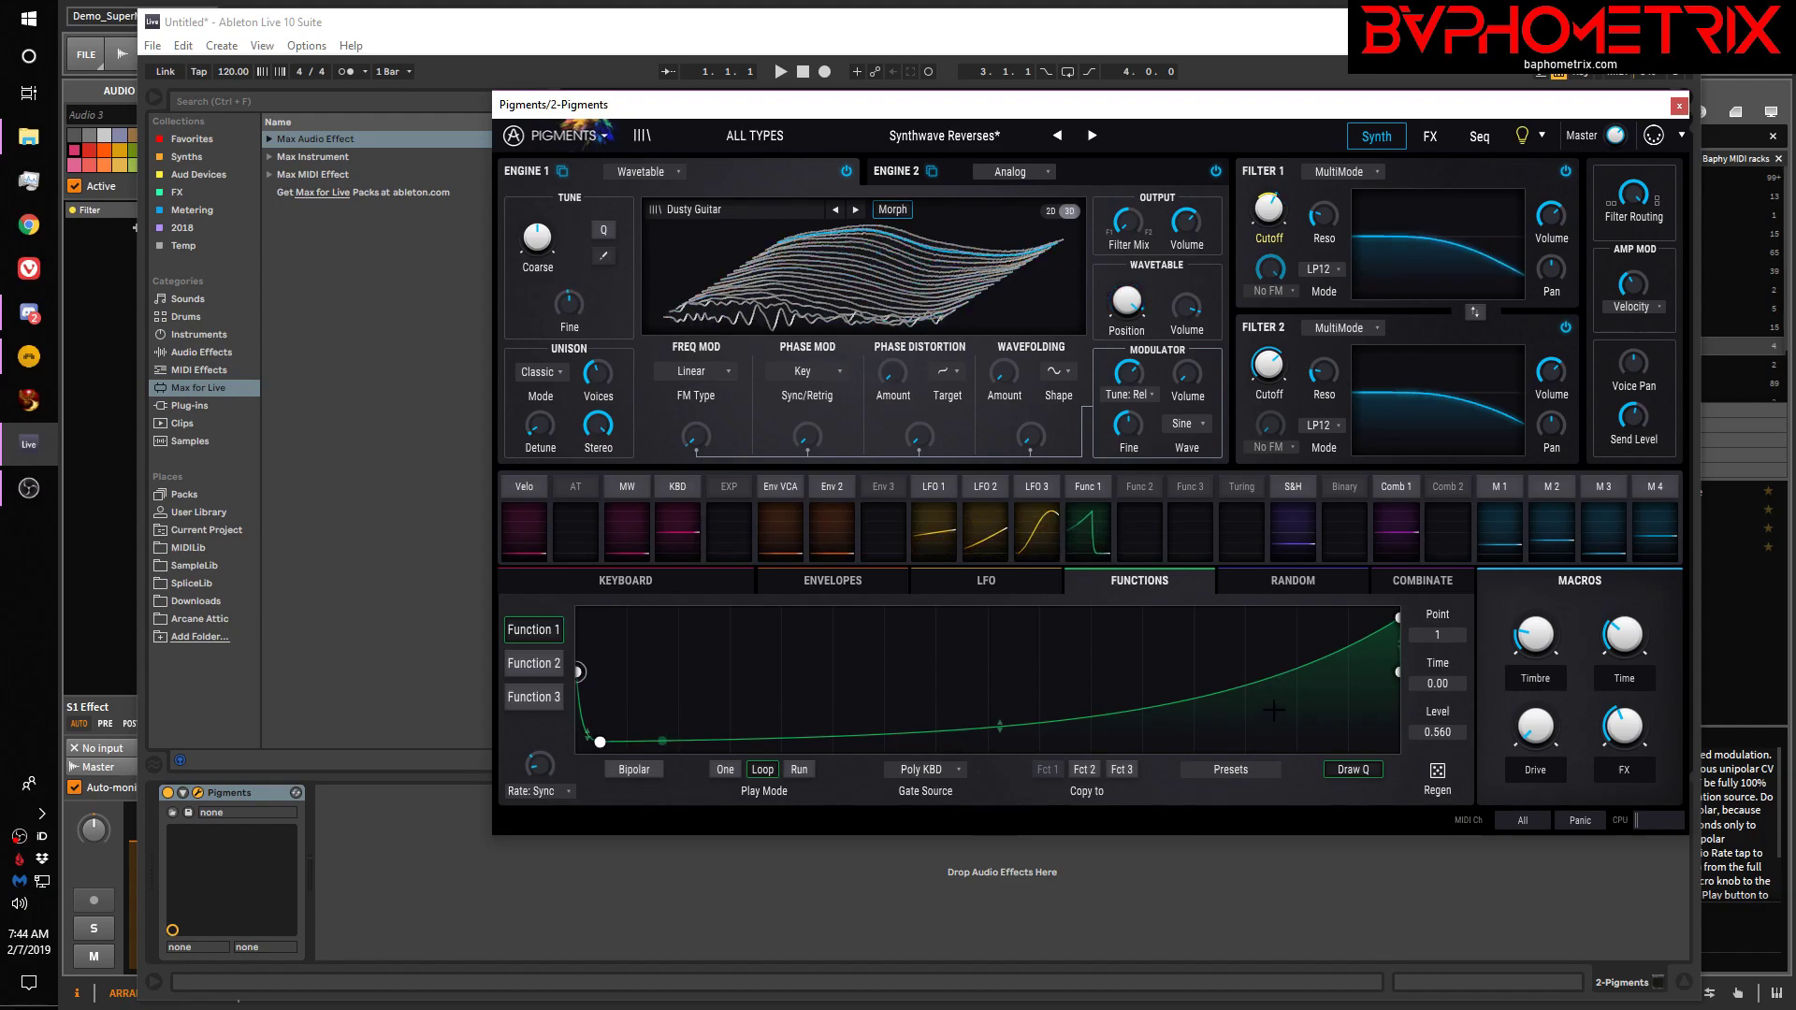
pyautogui.click(547, 665)
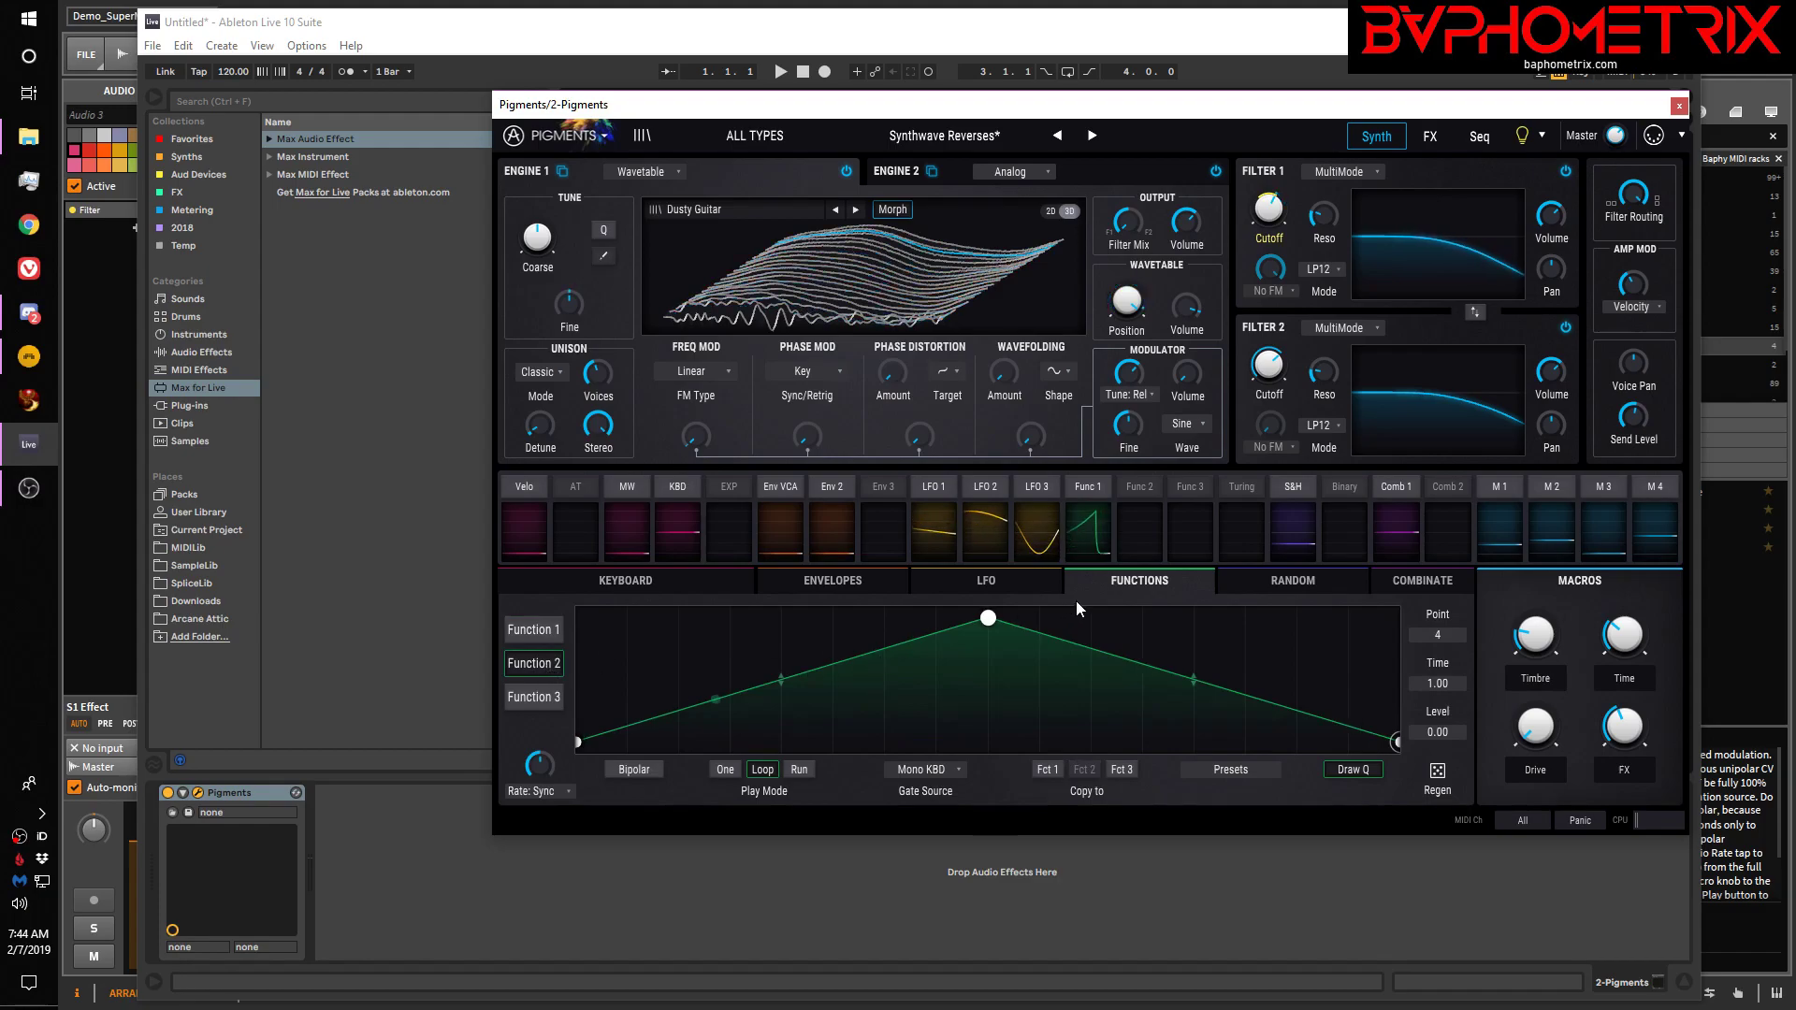
pyautogui.click(527, 697)
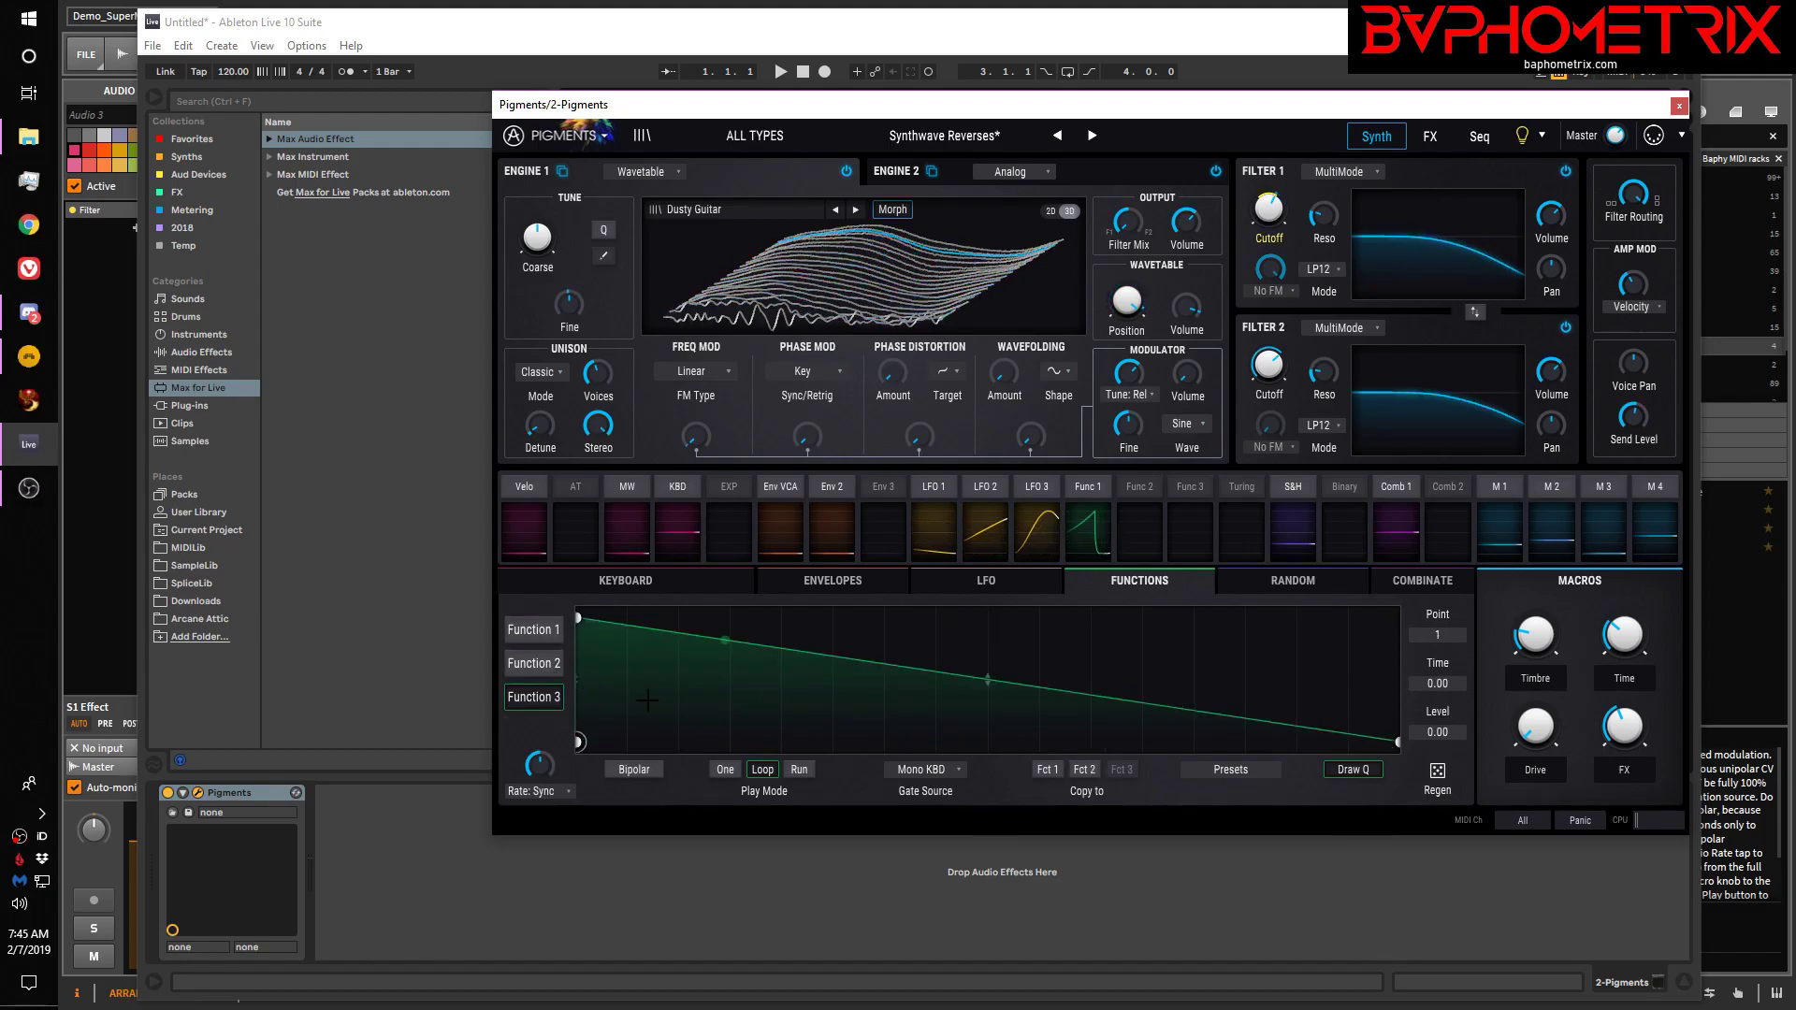
pyautogui.click(547, 636)
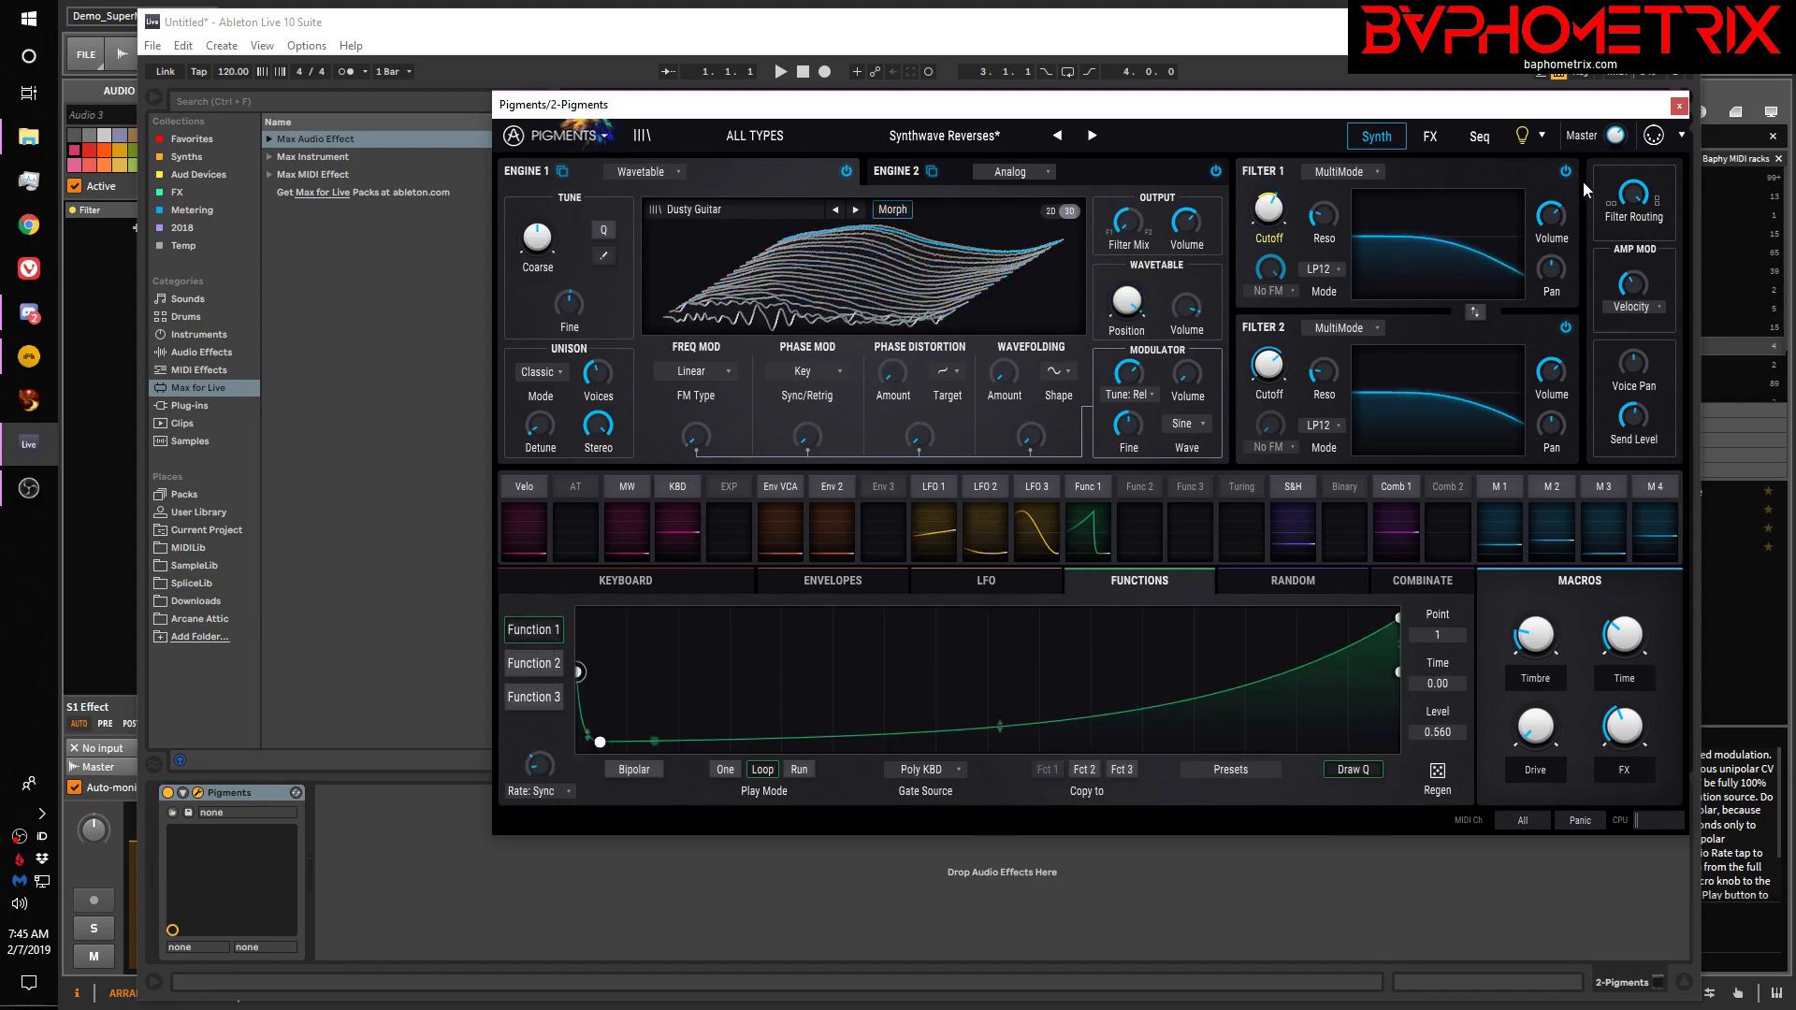
pyautogui.click(1680, 105)
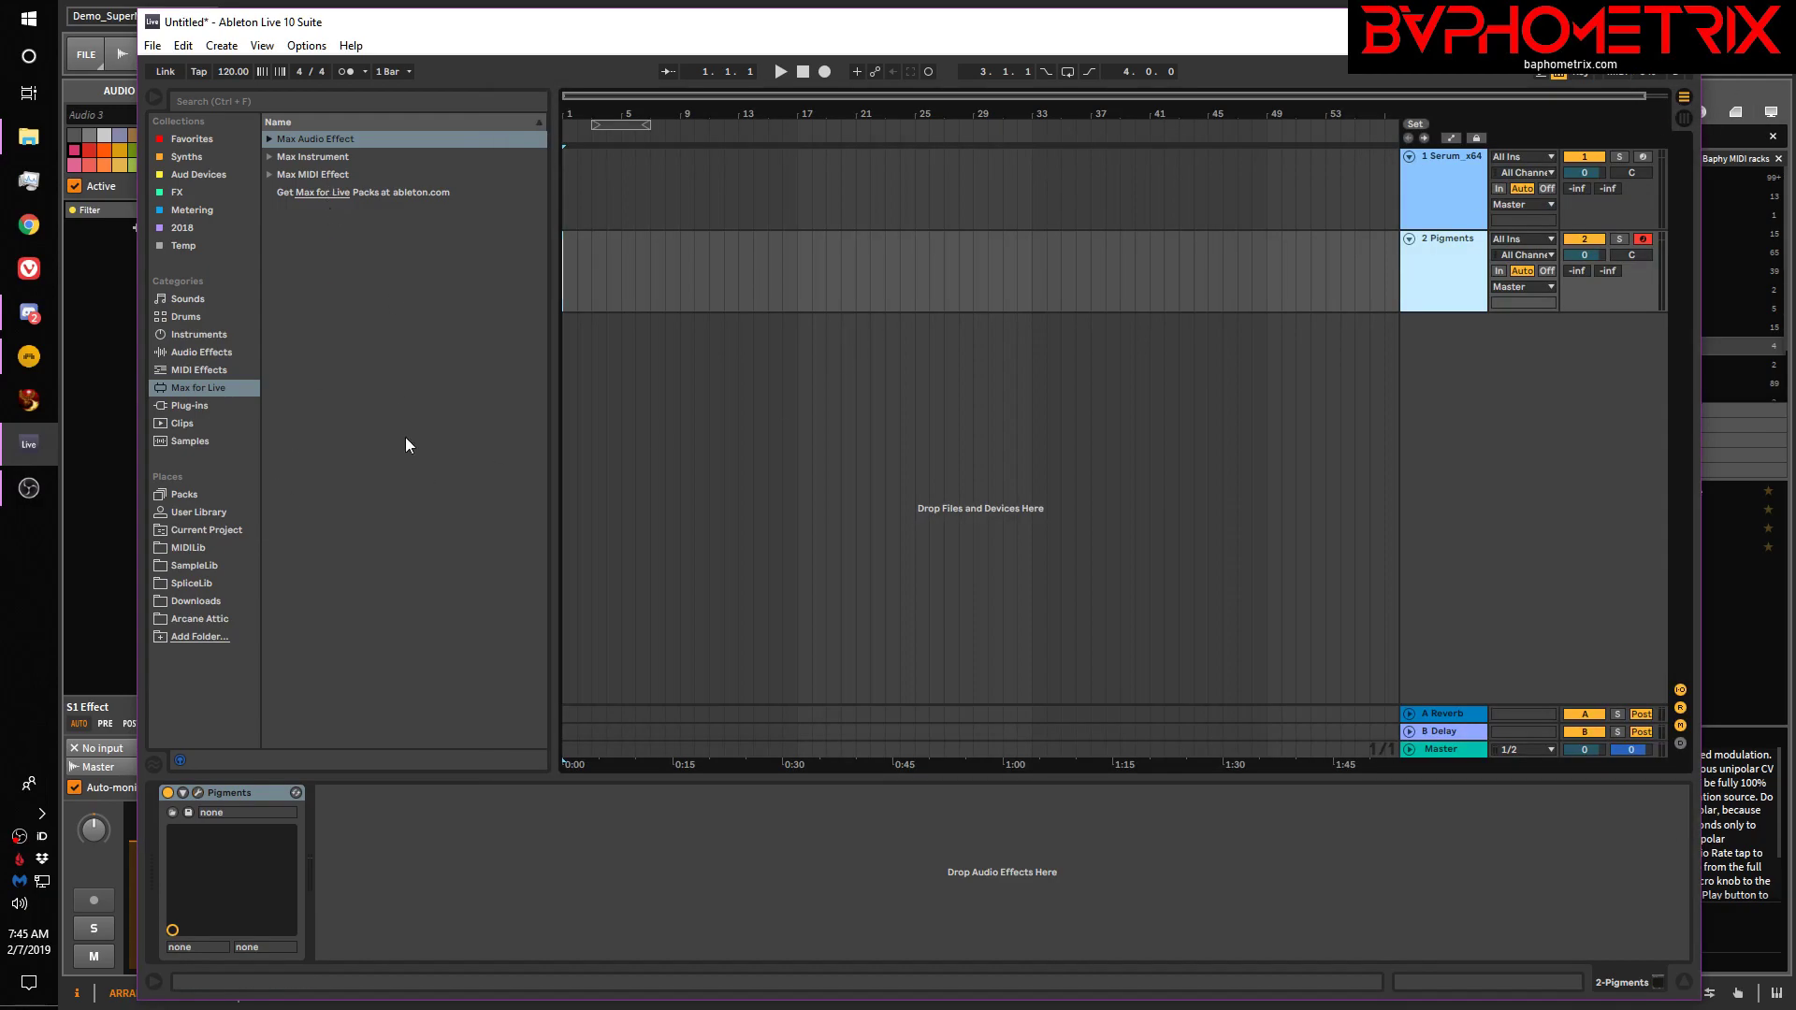
# Move Serum's LFO 1 peak earlier and bow its falling slope convex, then close the editor
pyautogui.click(1449, 190)
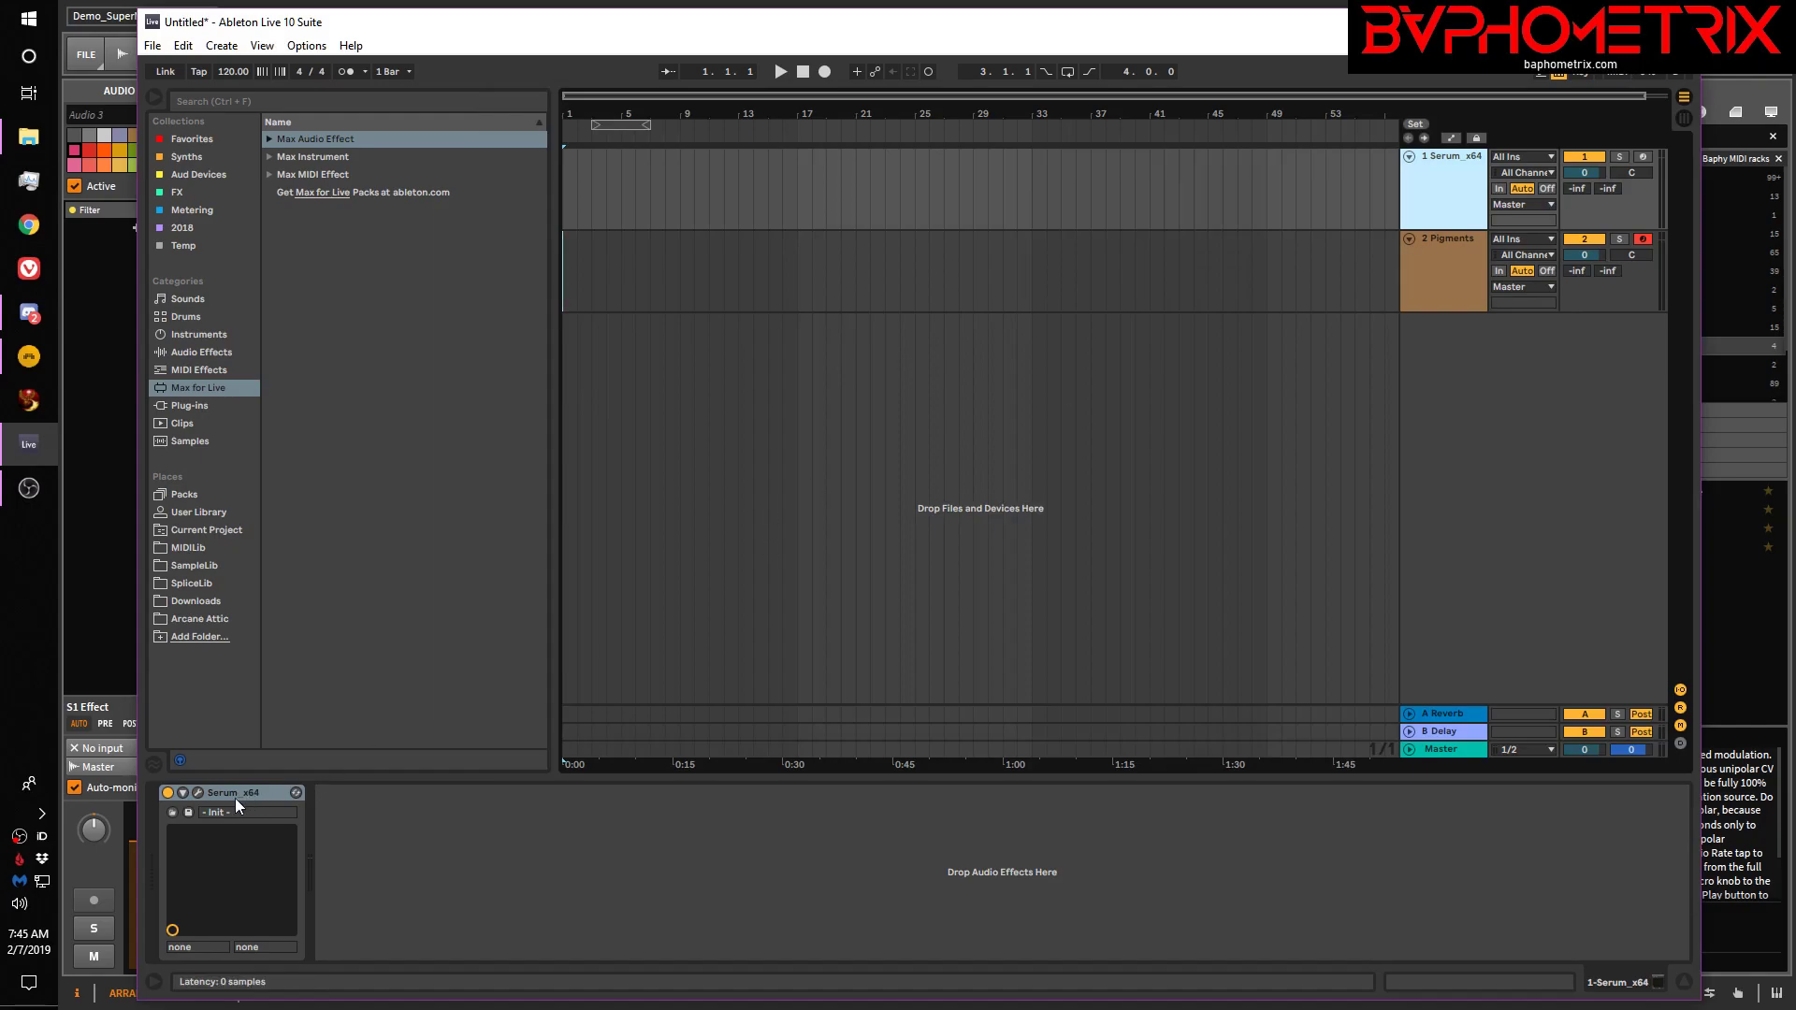
pyautogui.click(202, 791)
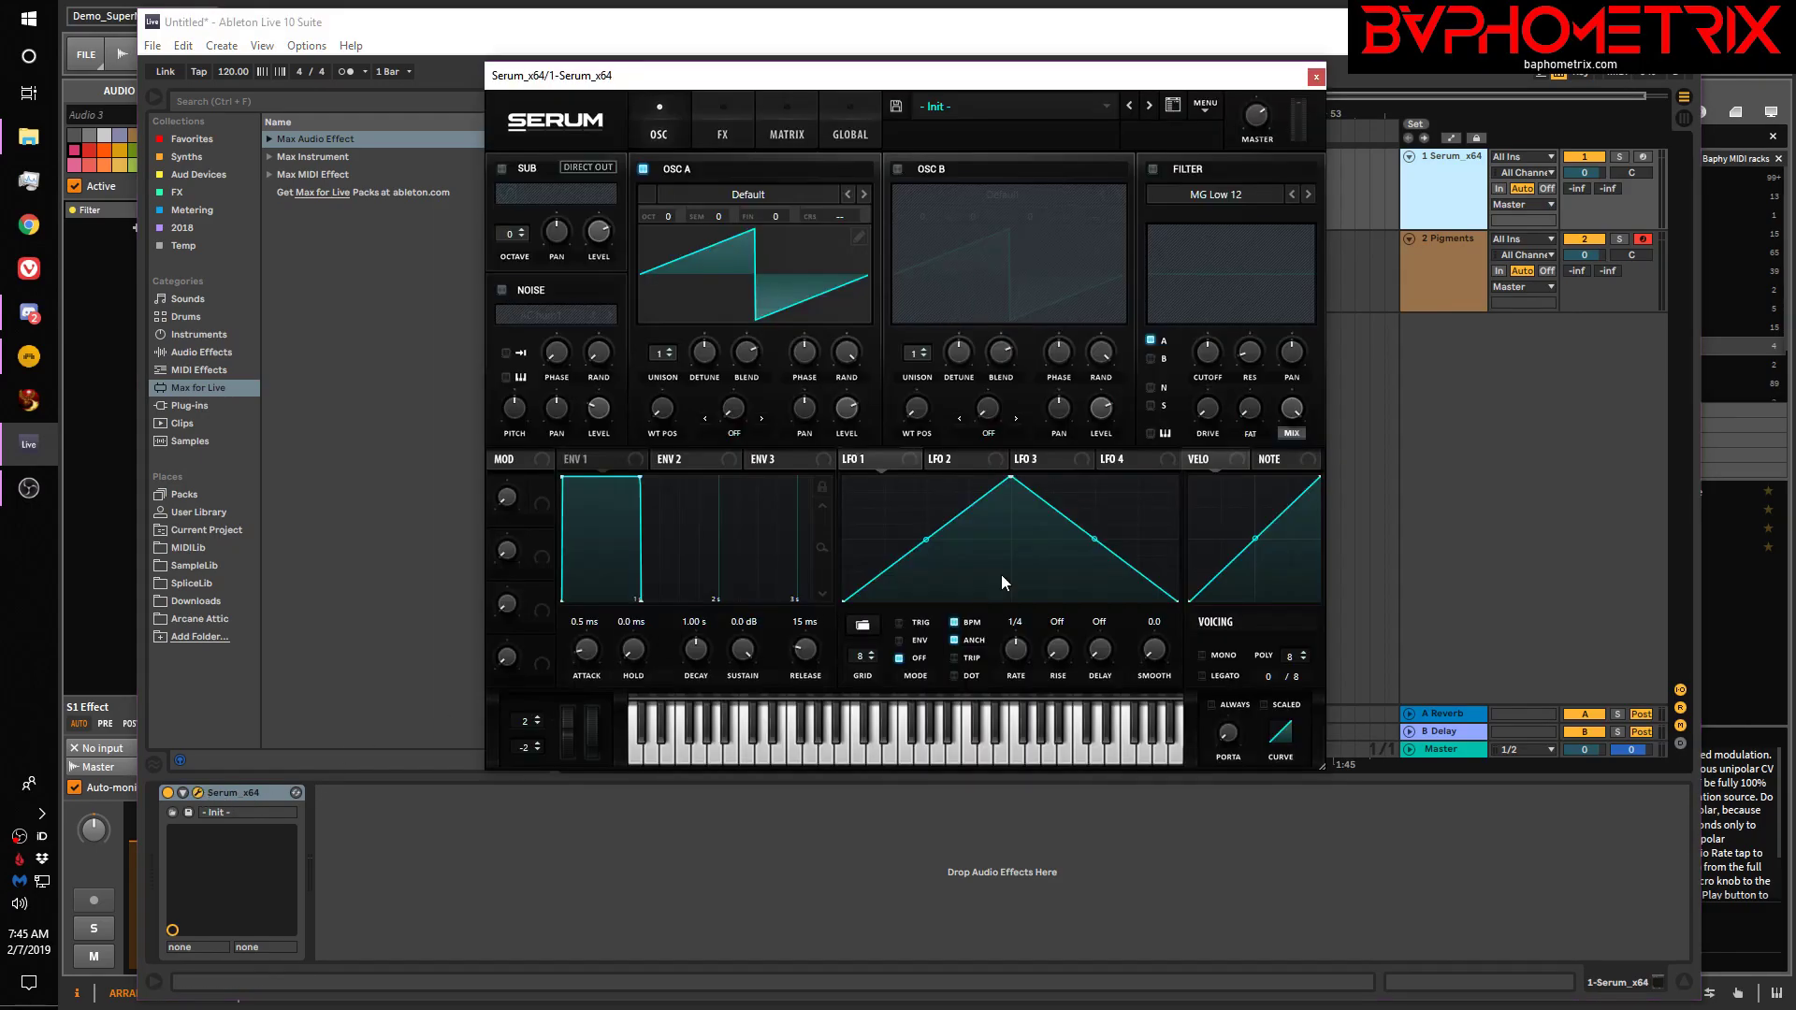
pyautogui.moveTo(1012, 479); pyautogui.dragTo(926, 477)
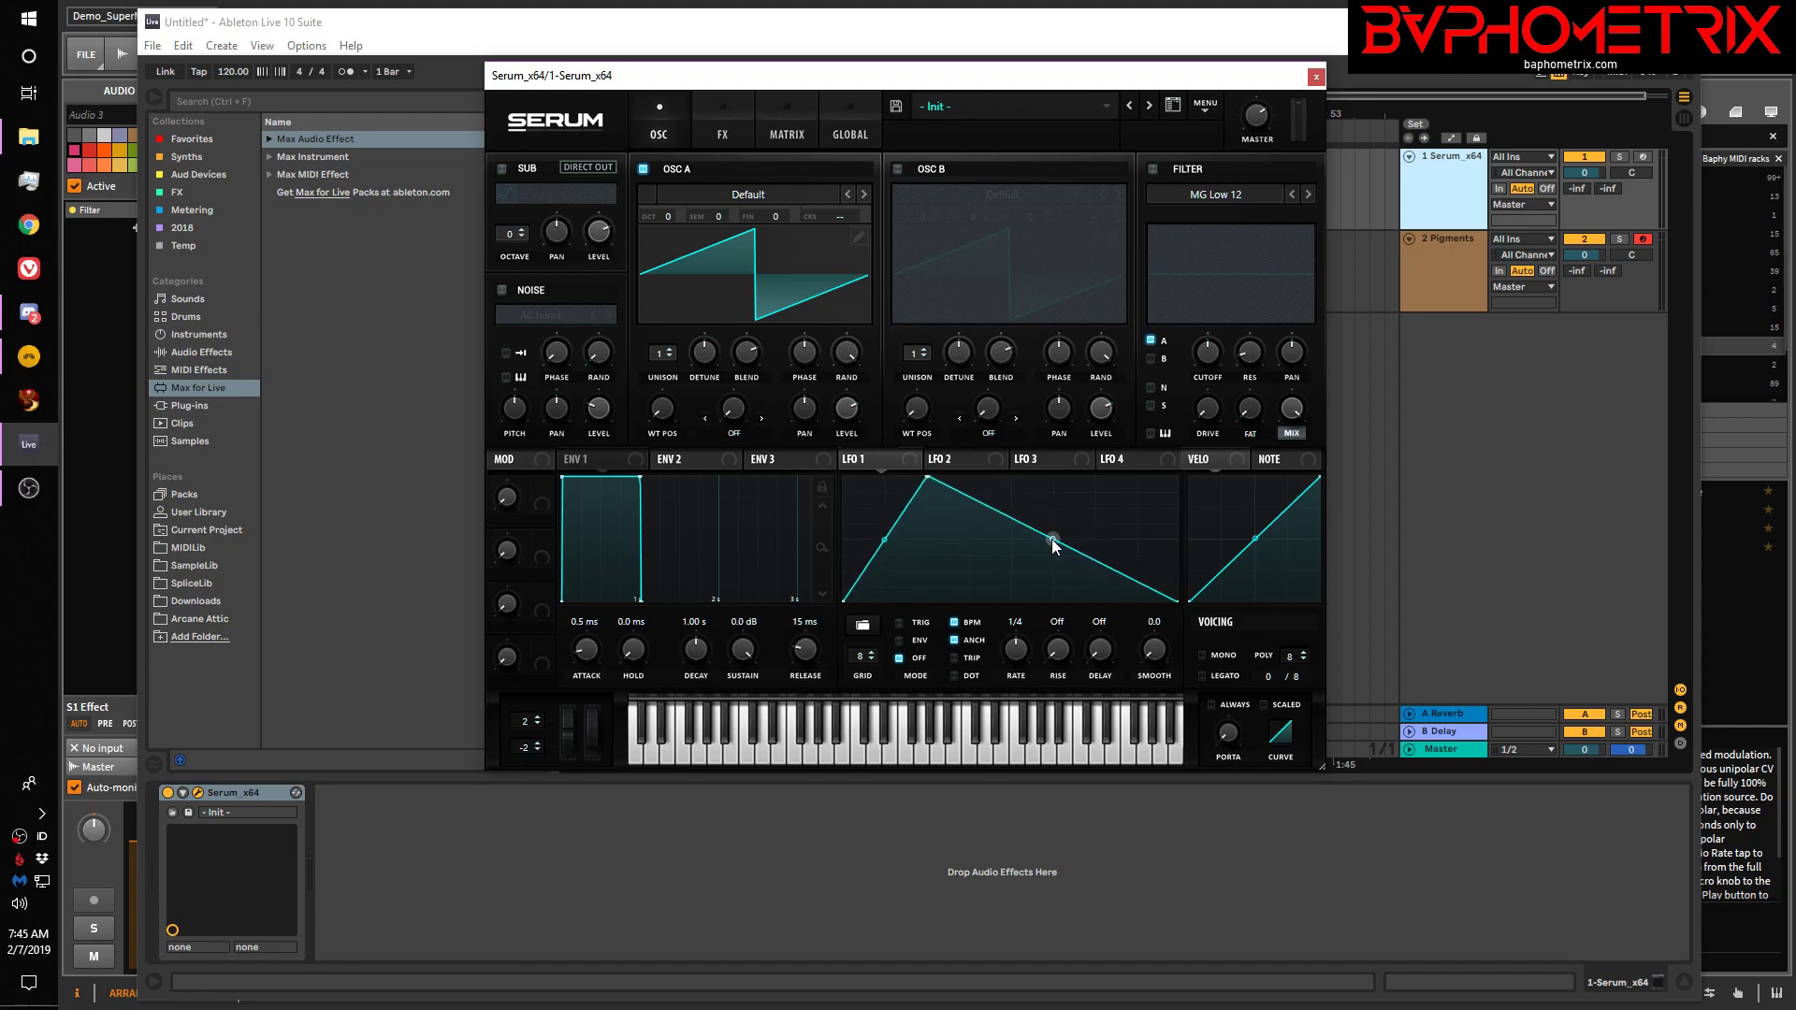
pyautogui.moveTo(1051, 543)
pyautogui.mouseDown()
pyautogui.moveTo(1082, 501)
pyautogui.moveTo(1082, 529)
pyautogui.mouseUp()
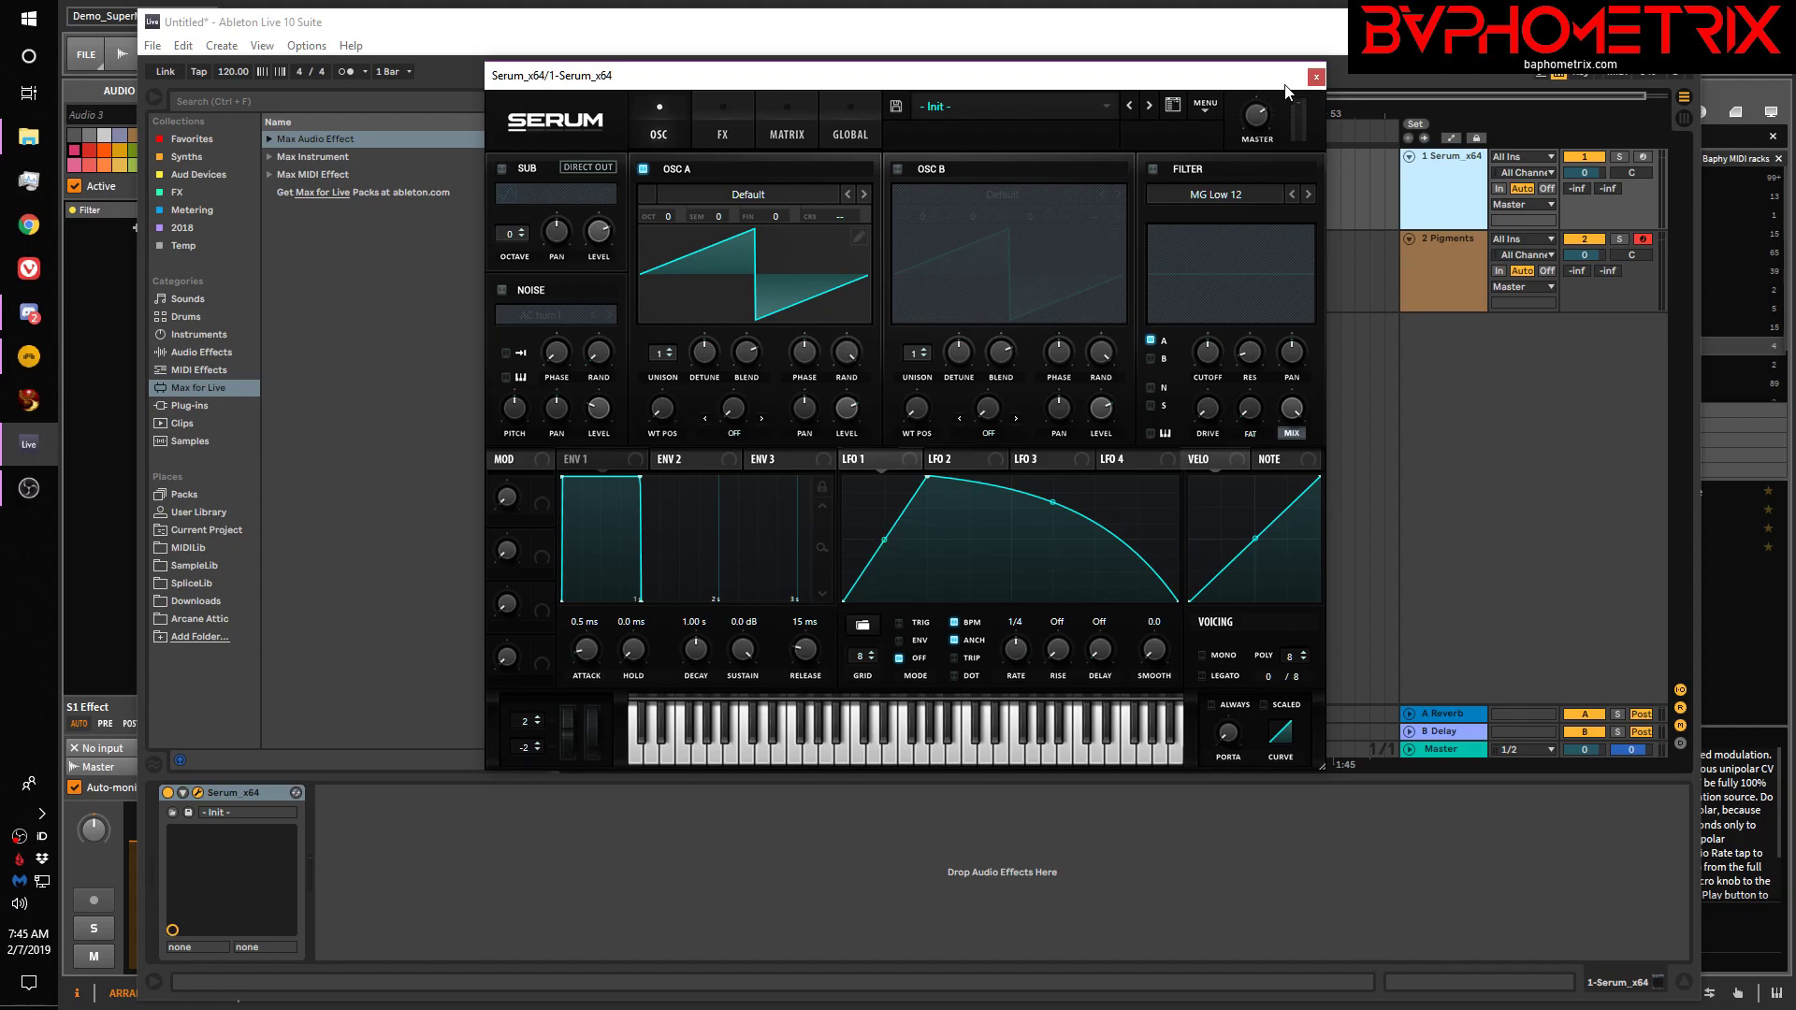
pyautogui.click(1315, 77)
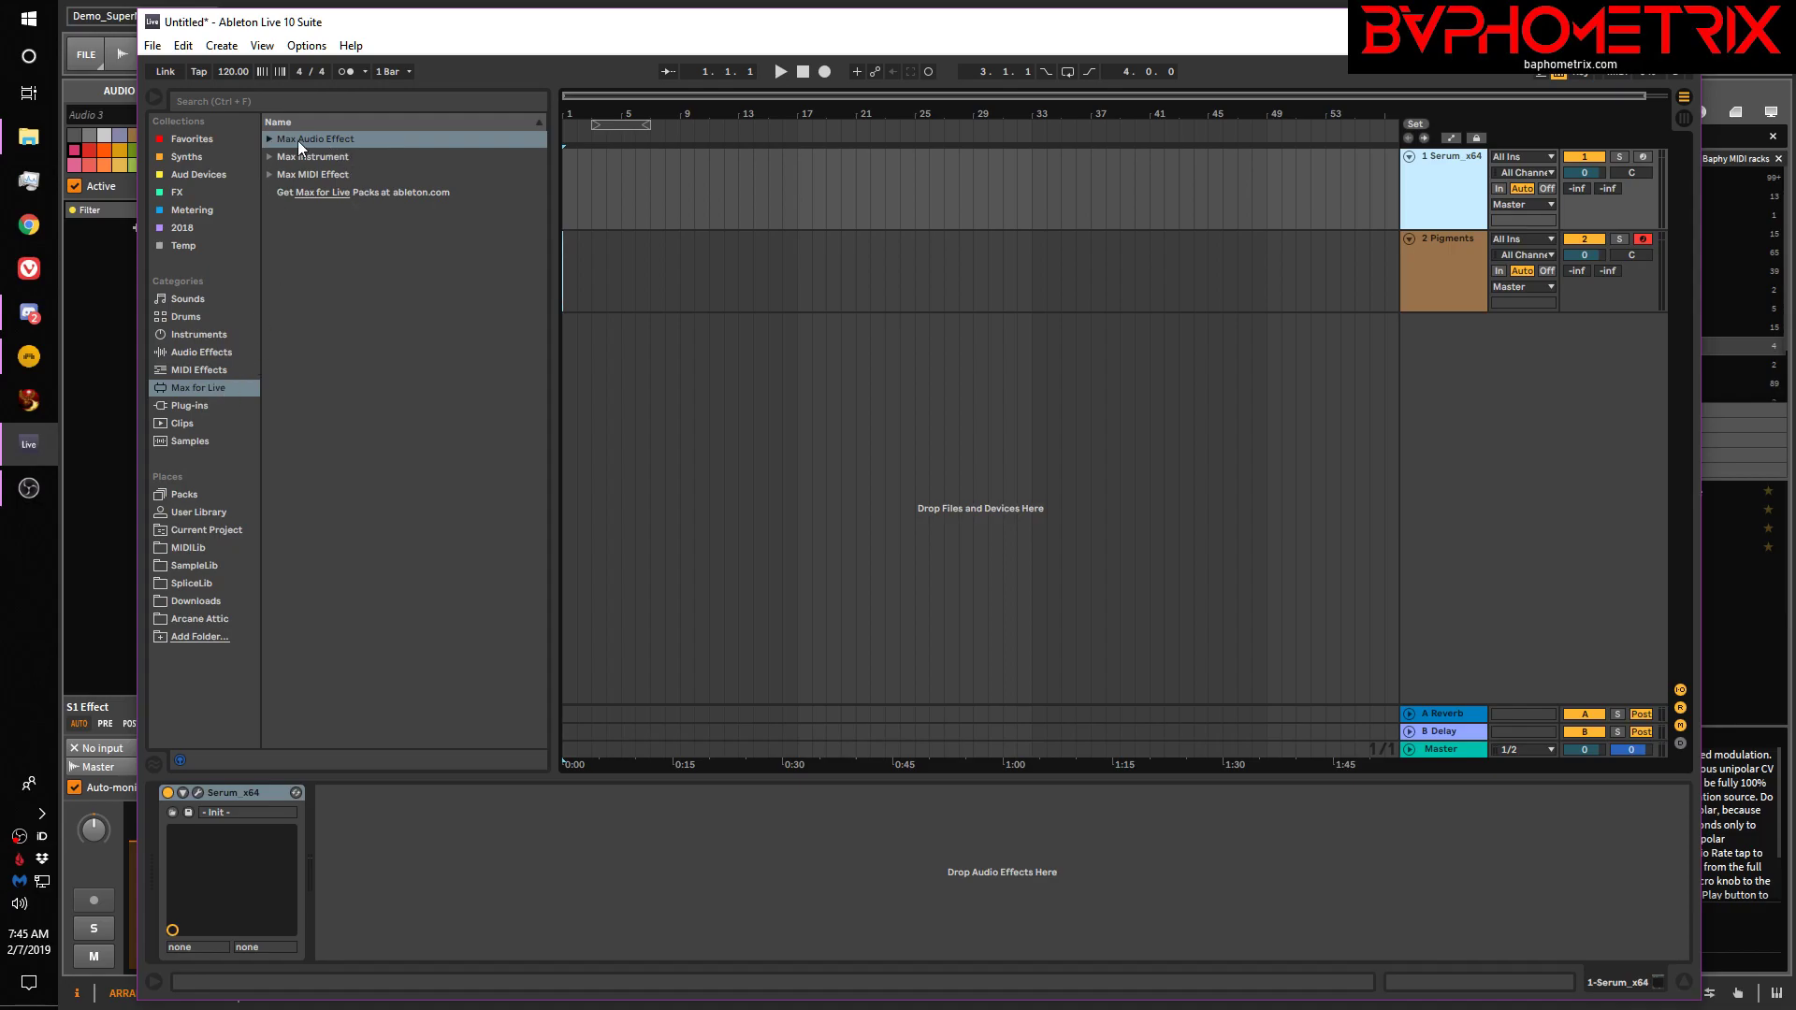
# Load Shaper.amxd from Max Audio Effect onto the Serum track's device chain
pyautogui.click(267, 139)
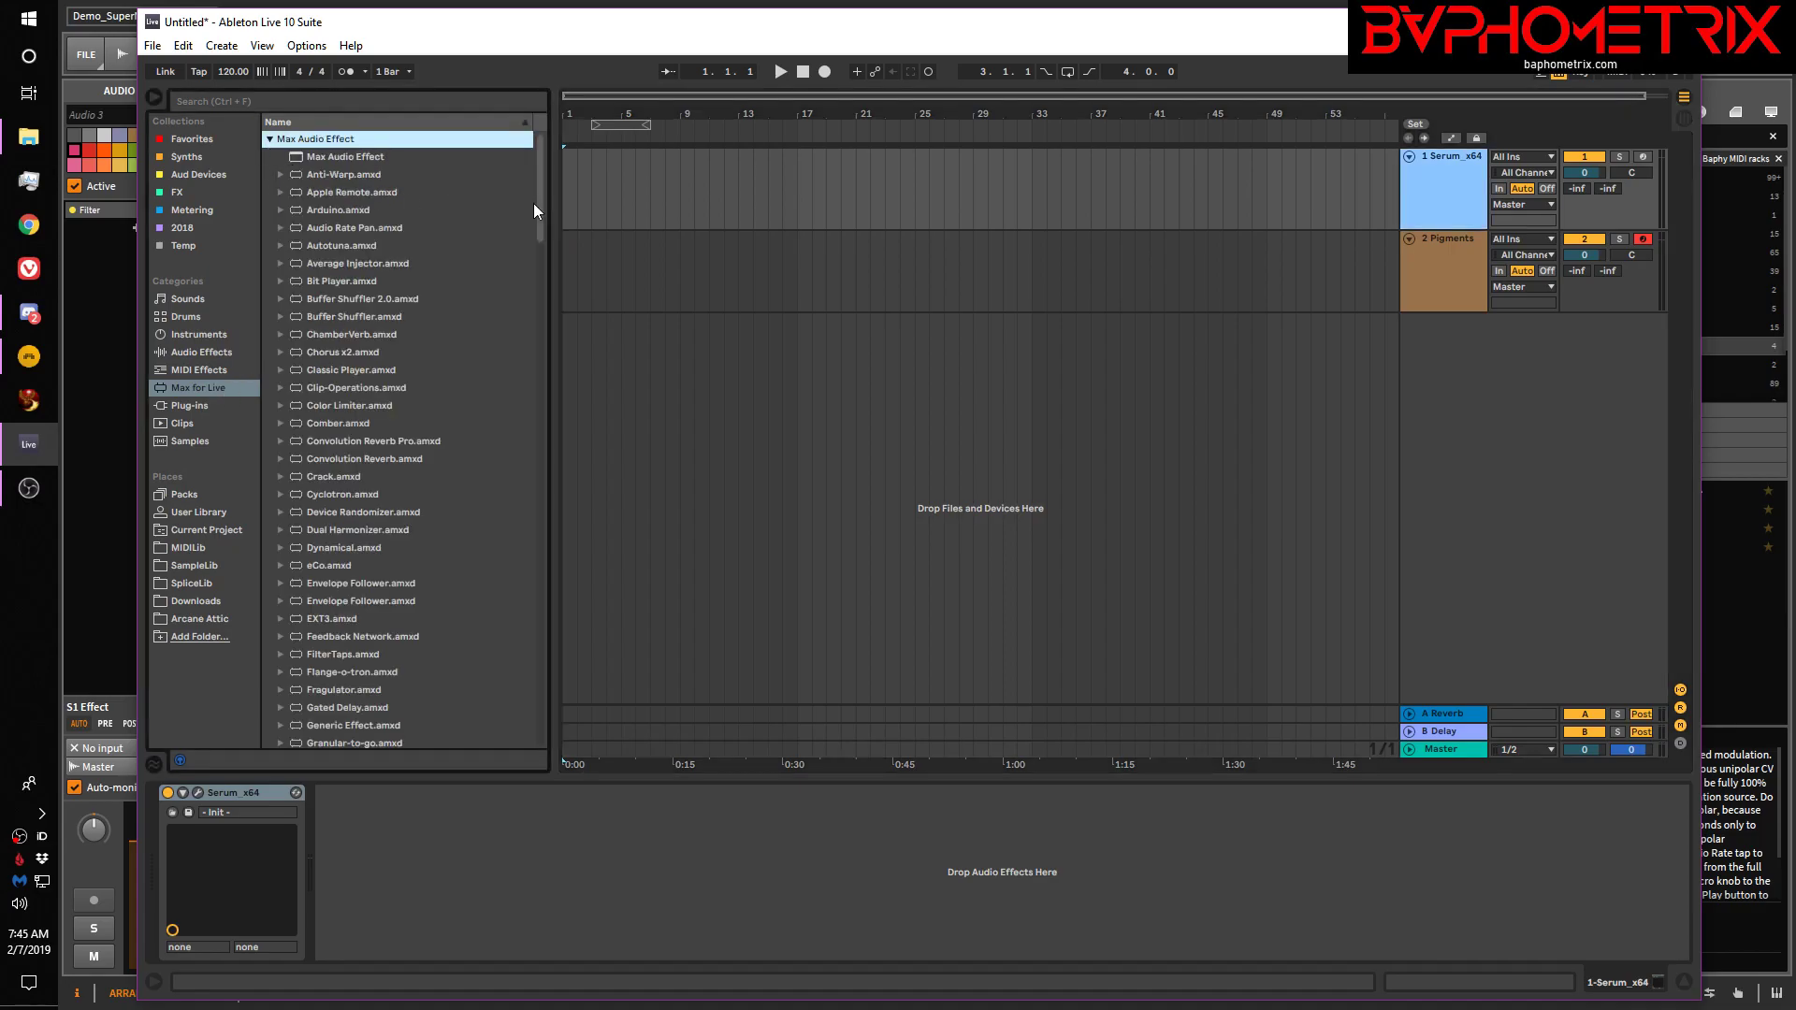
pyautogui.moveTo(543, 213); pyautogui.dragTo(550, 645)
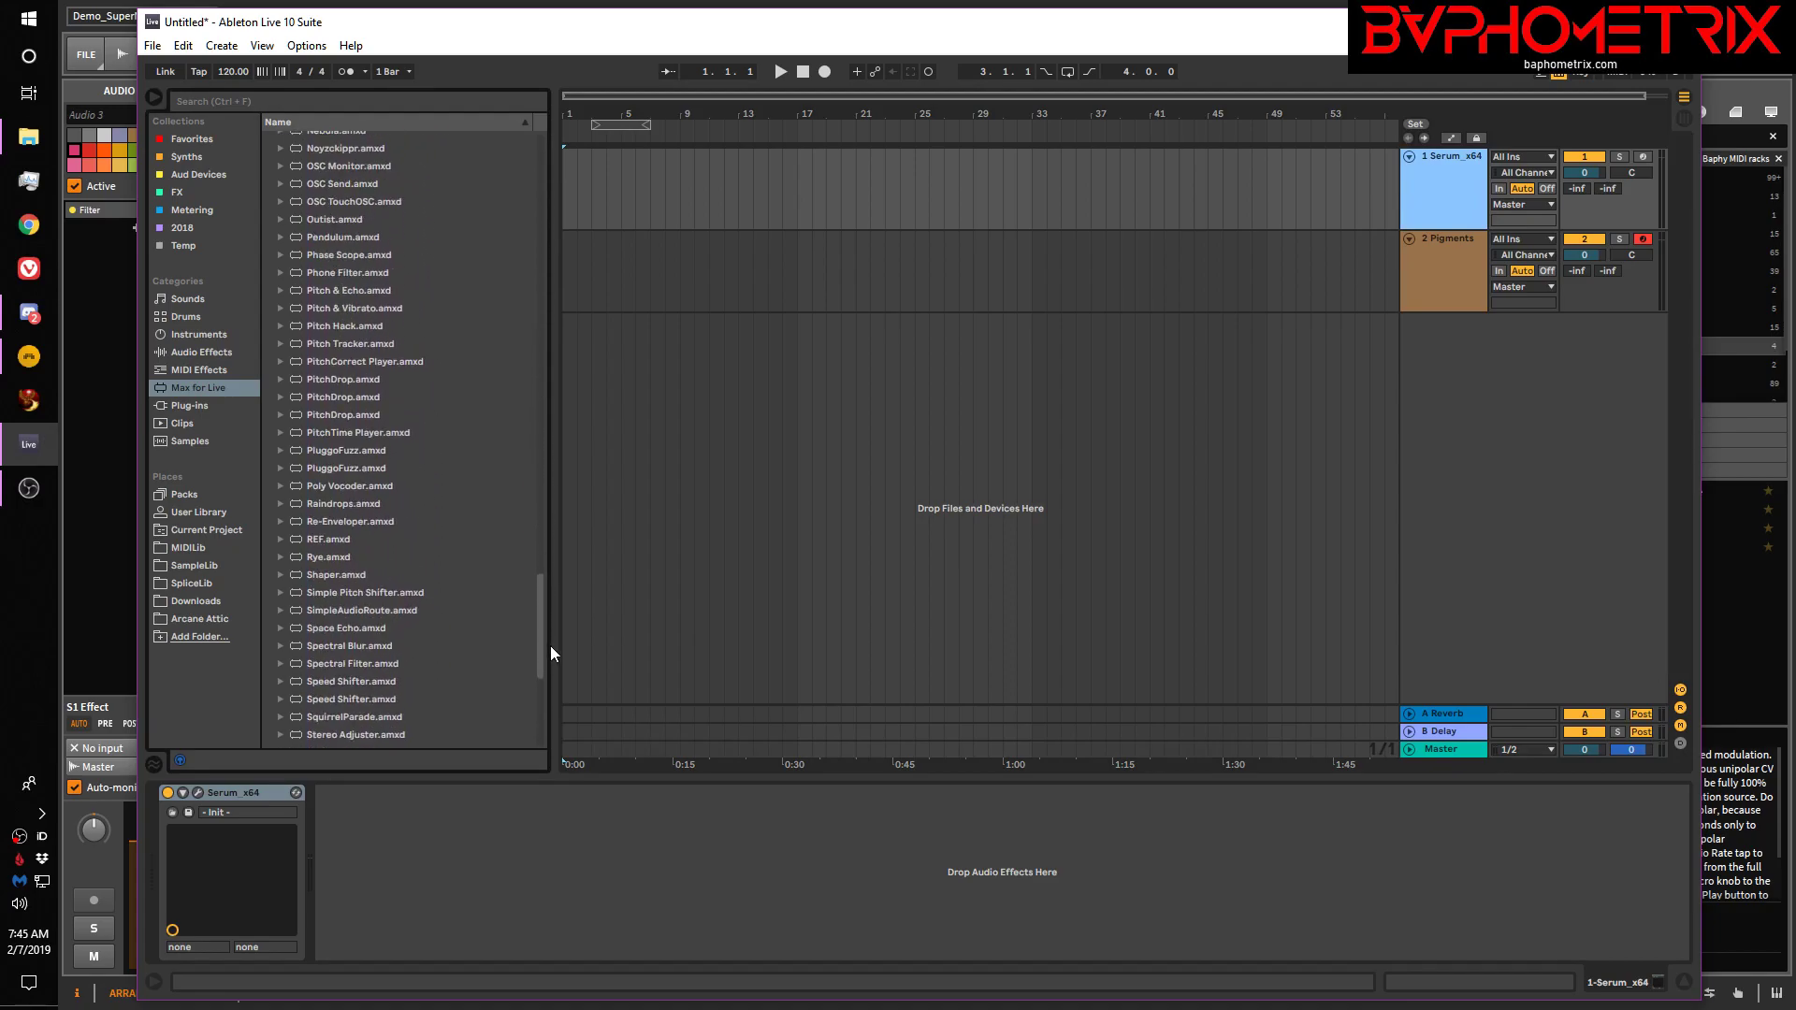
pyautogui.moveTo(335, 572); pyautogui.dragTo(556, 925)
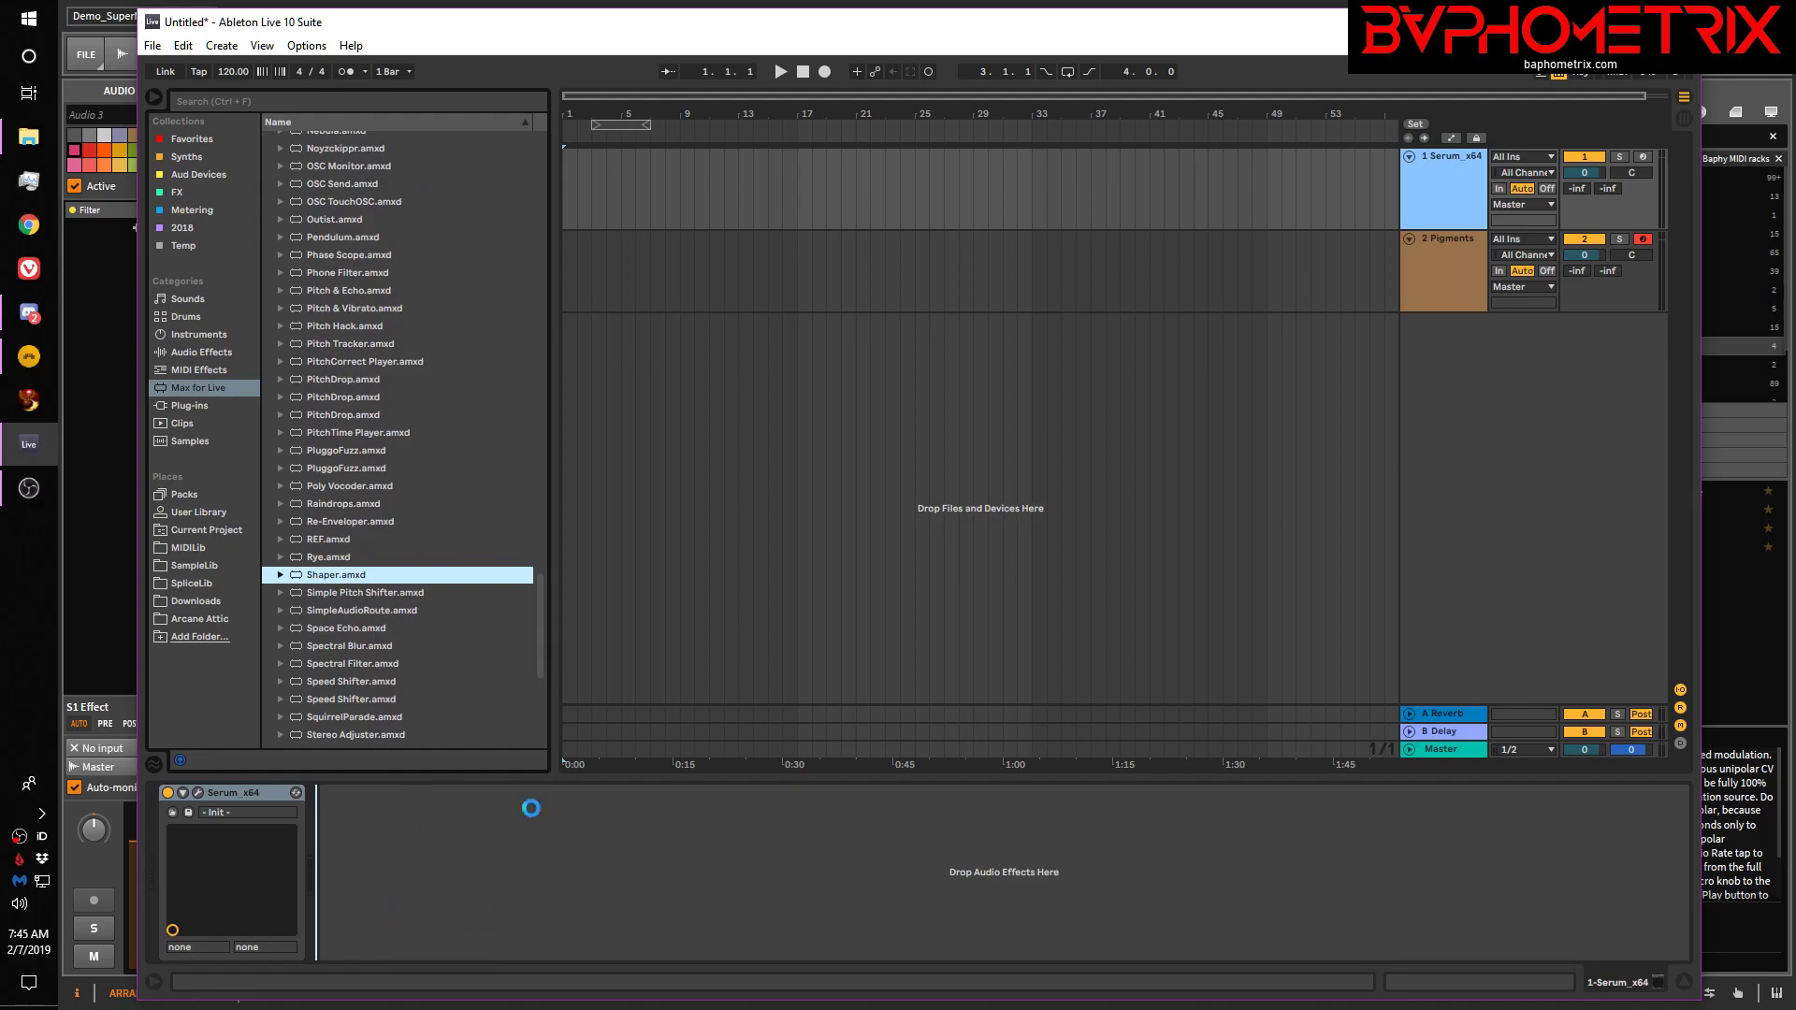
# Add two breakpoints to bend the Shaper curve, then close the Live set
pyautogui.moveTo(427, 902); pyautogui.dragTo(452, 856)
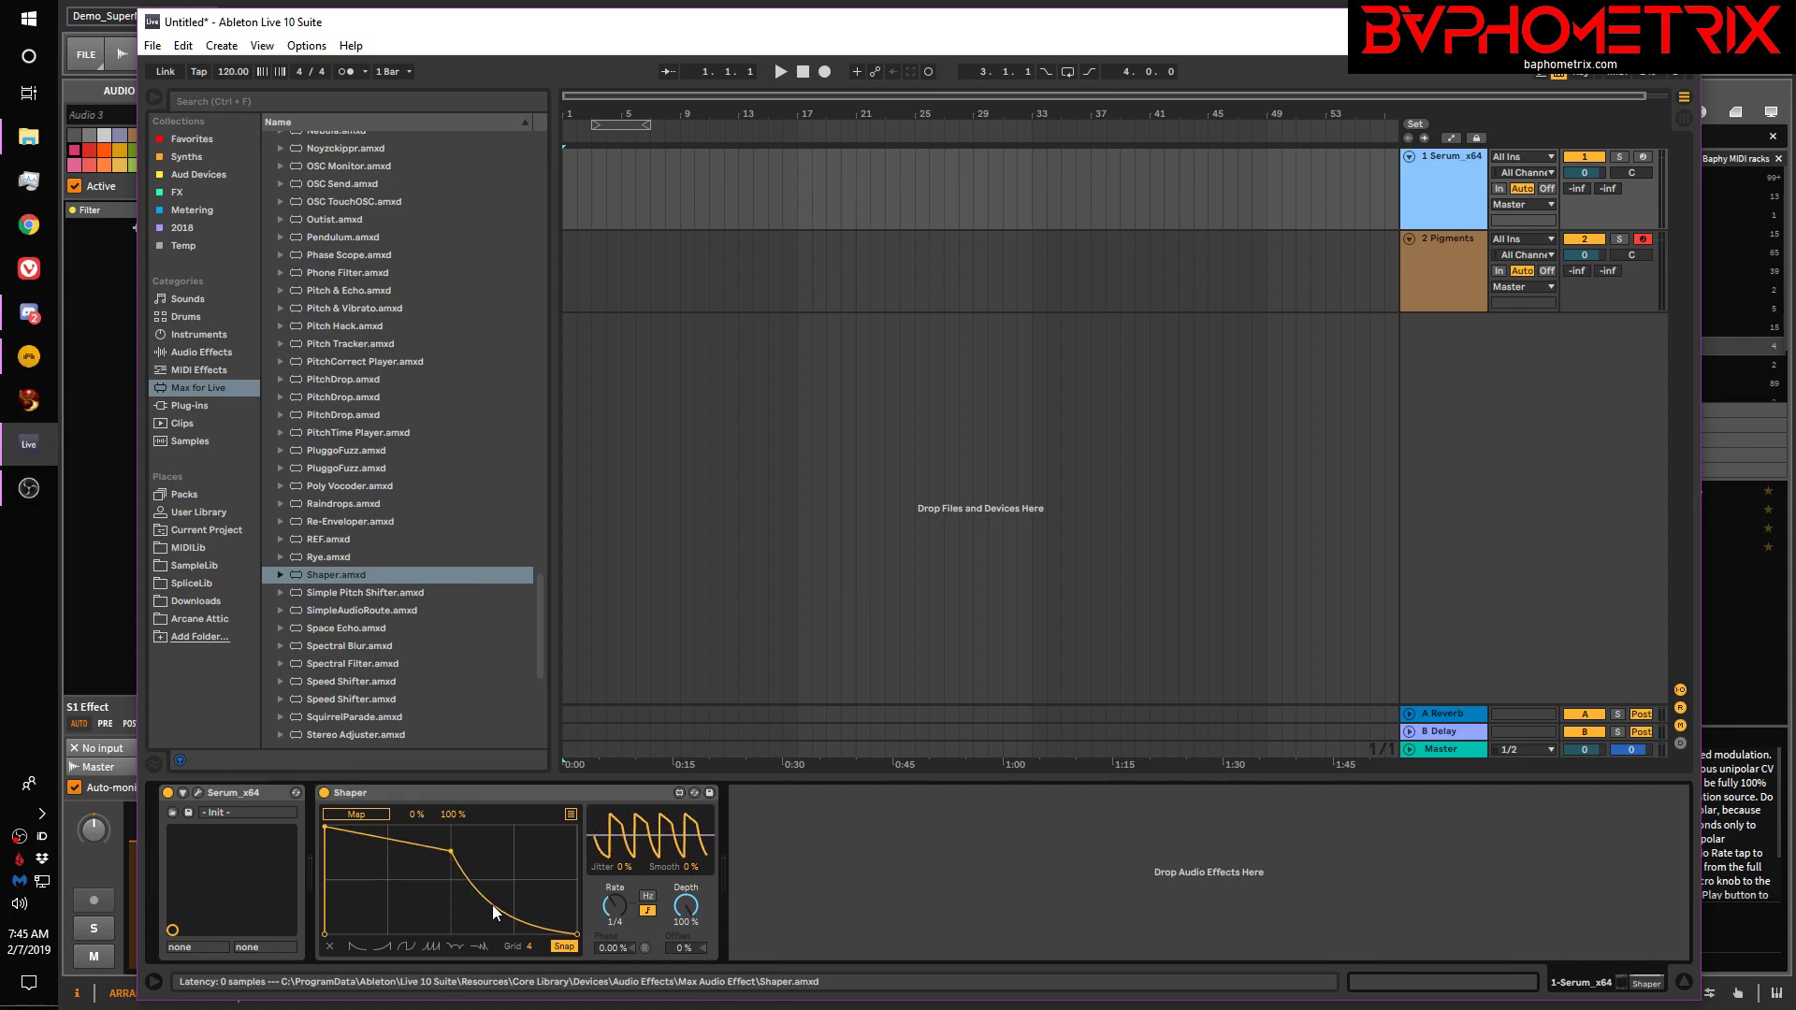
pyautogui.moveTo(492, 904); pyautogui.dragTo(513, 923)
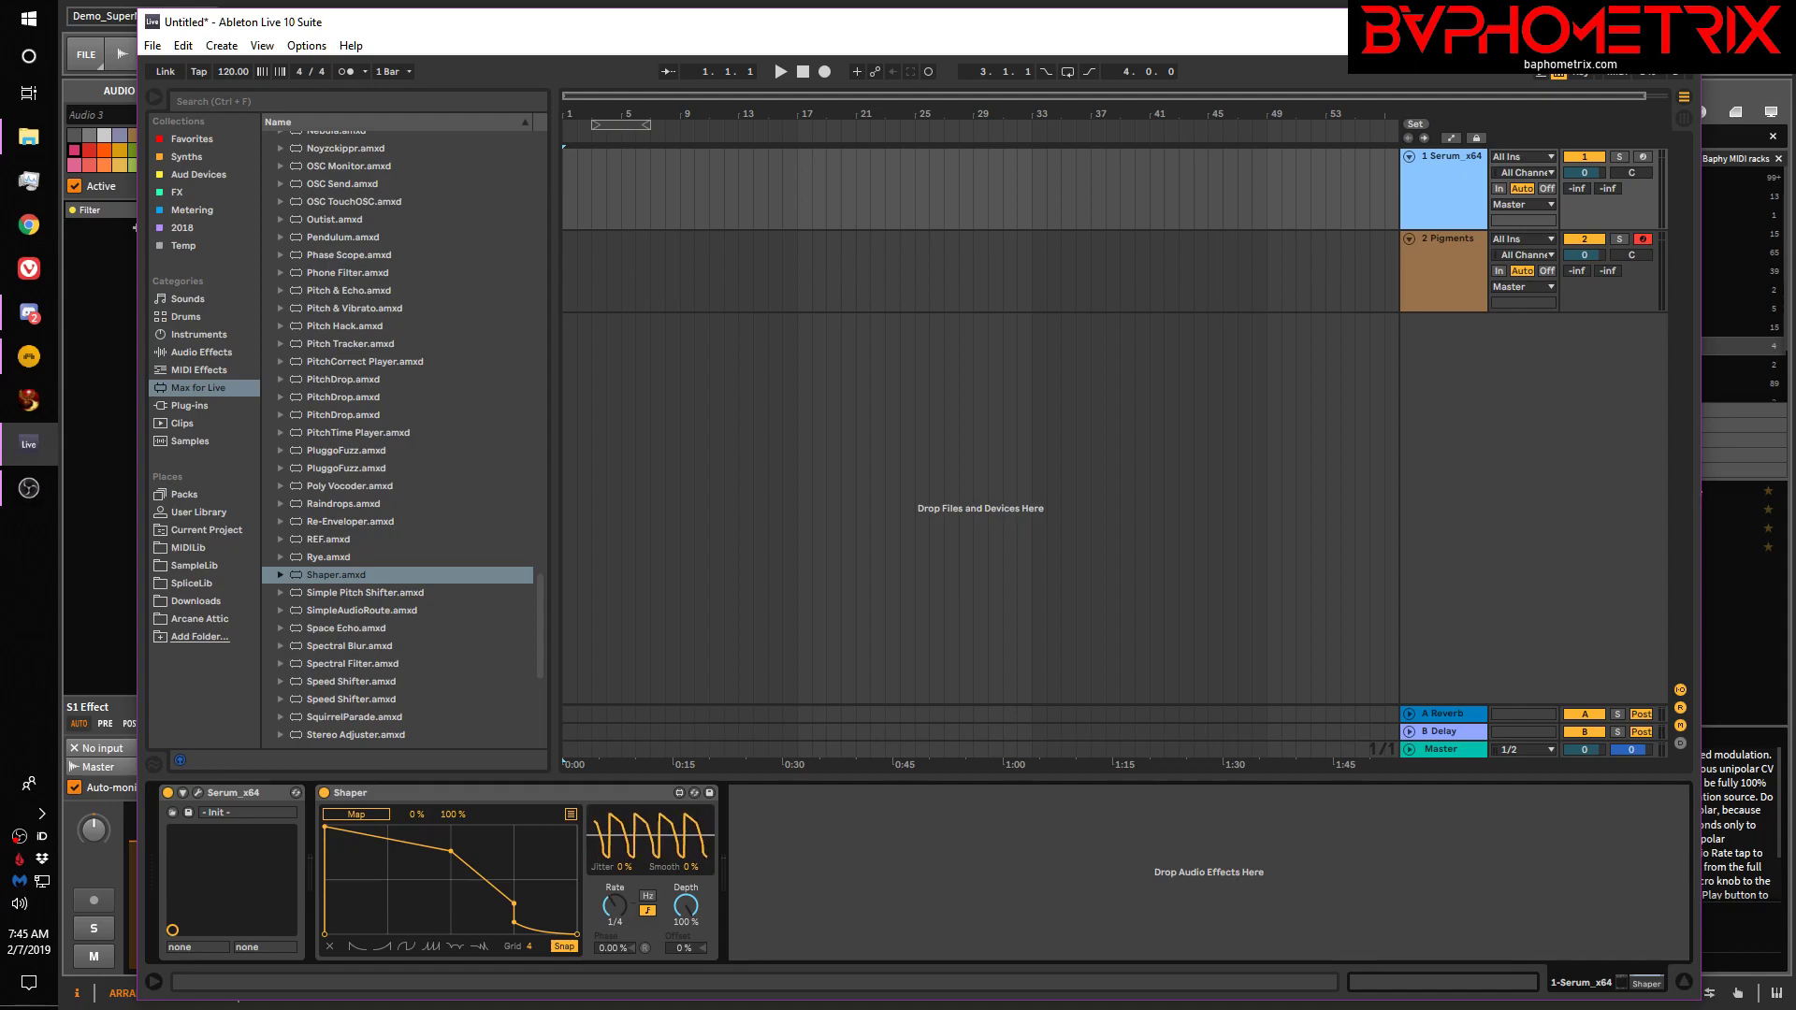
pyautogui.click(1679, 21)
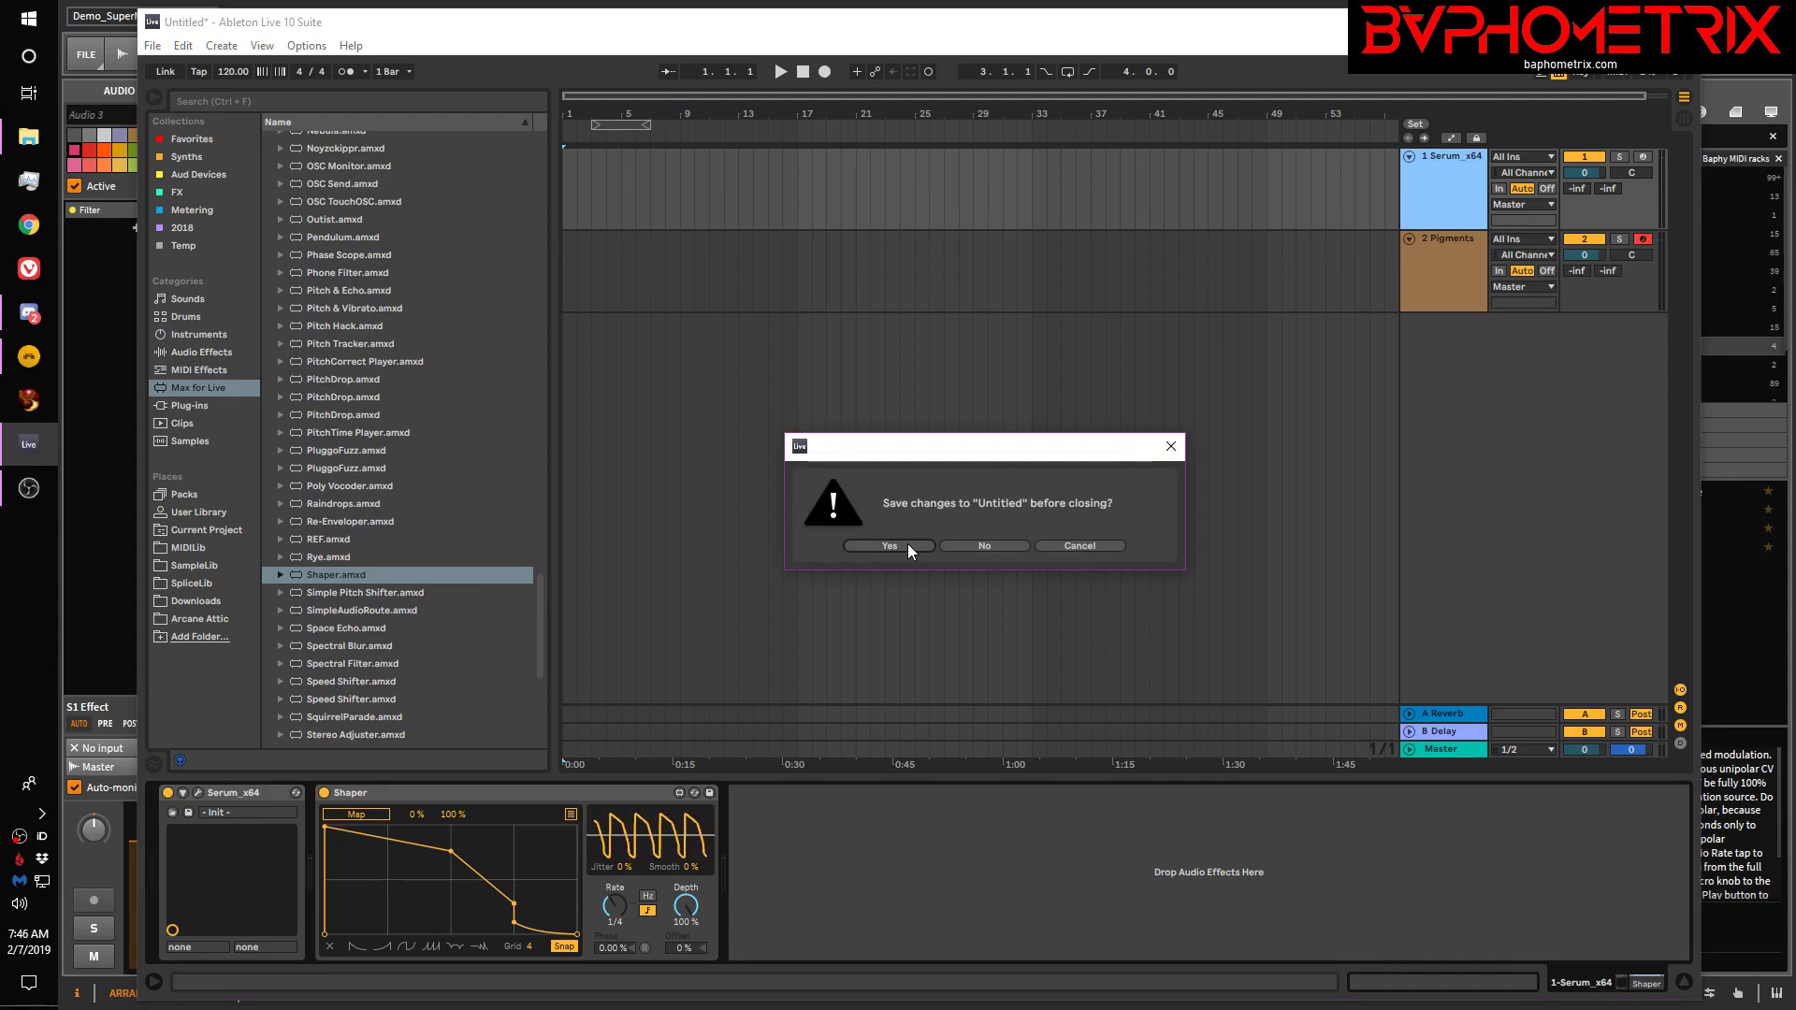
# Discard the unsaved Live set and insert Bit-8 after the Filter on Audio 3
pyautogui.click(963, 546)
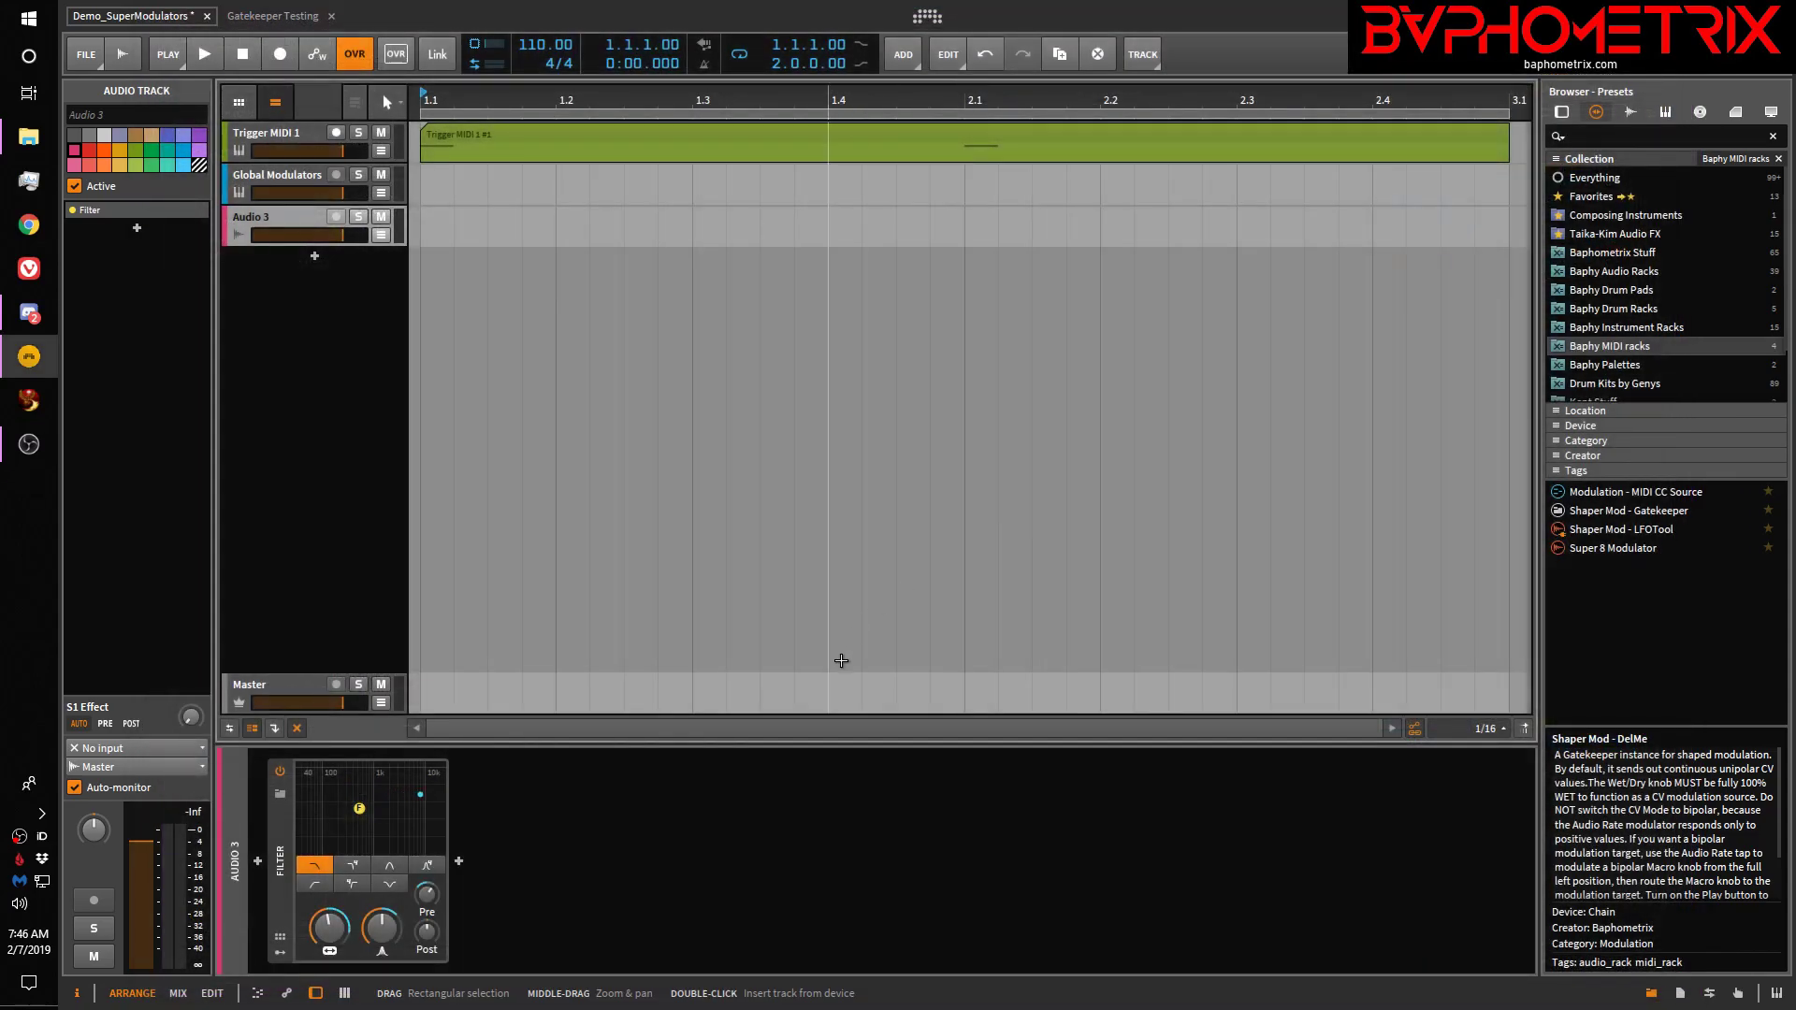
pyautogui.click(460, 860)
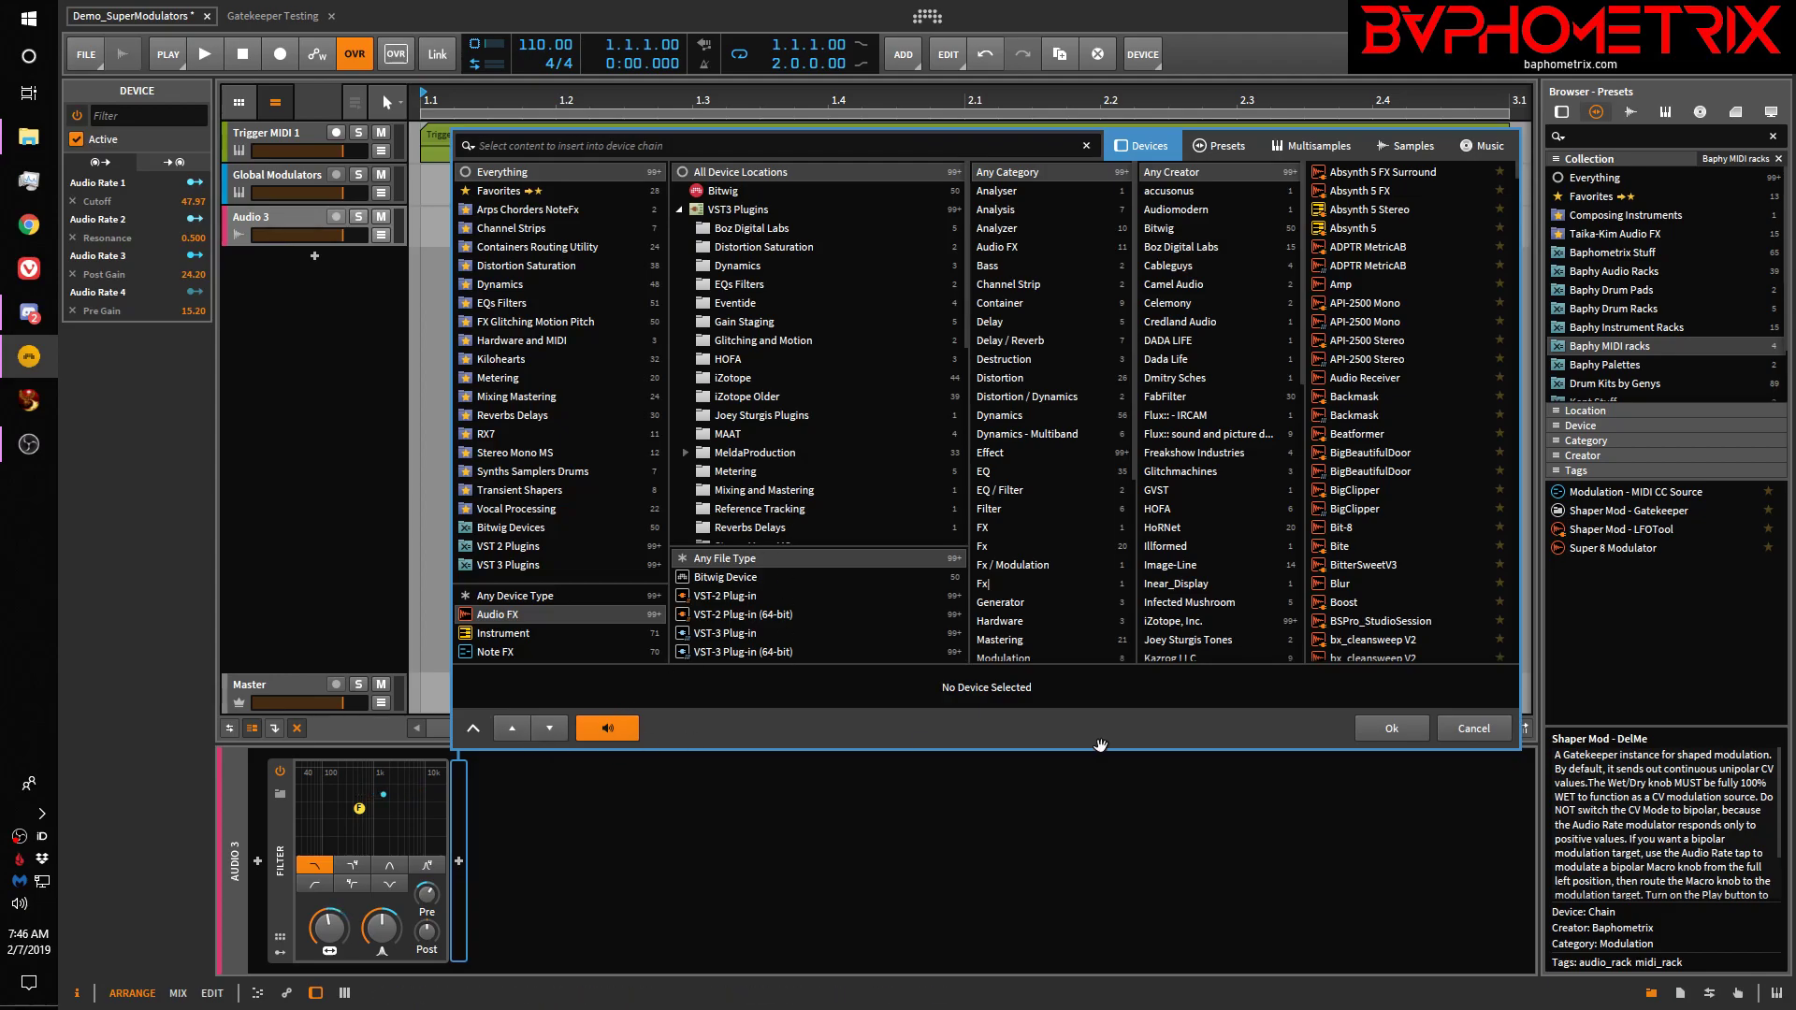
pyautogui.click(1468, 728)
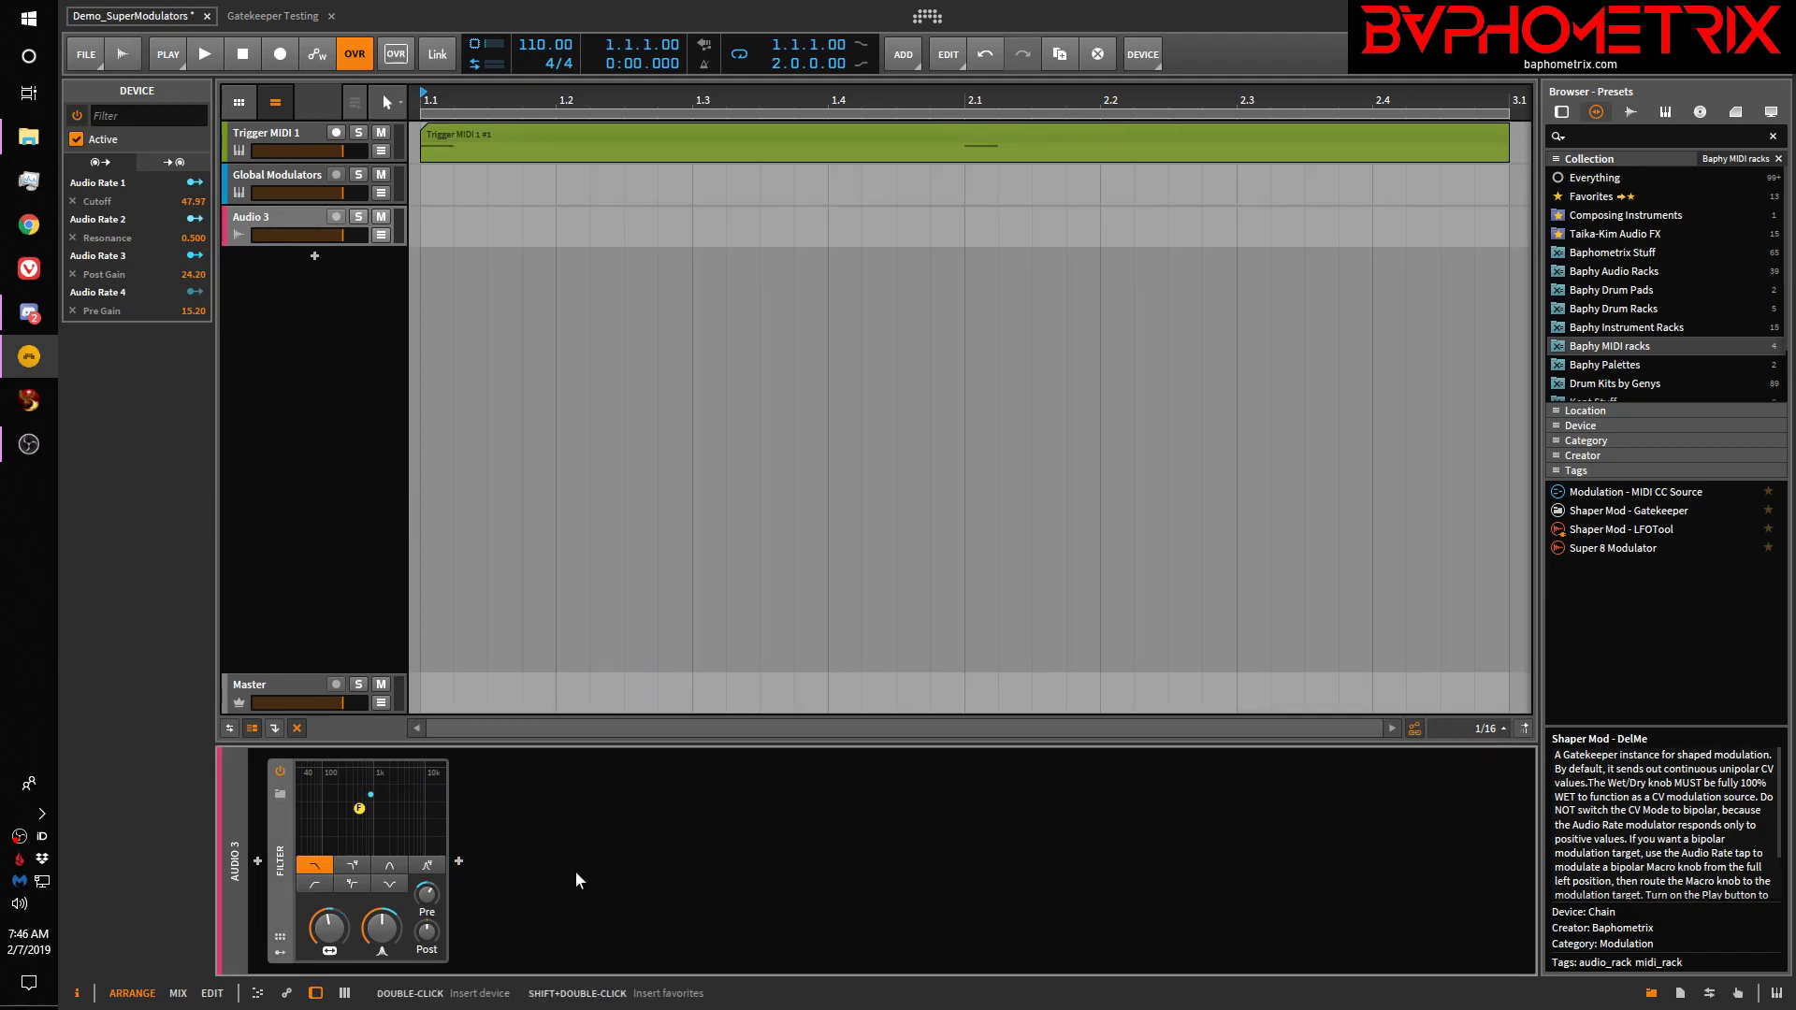
pyautogui.click(460, 858)
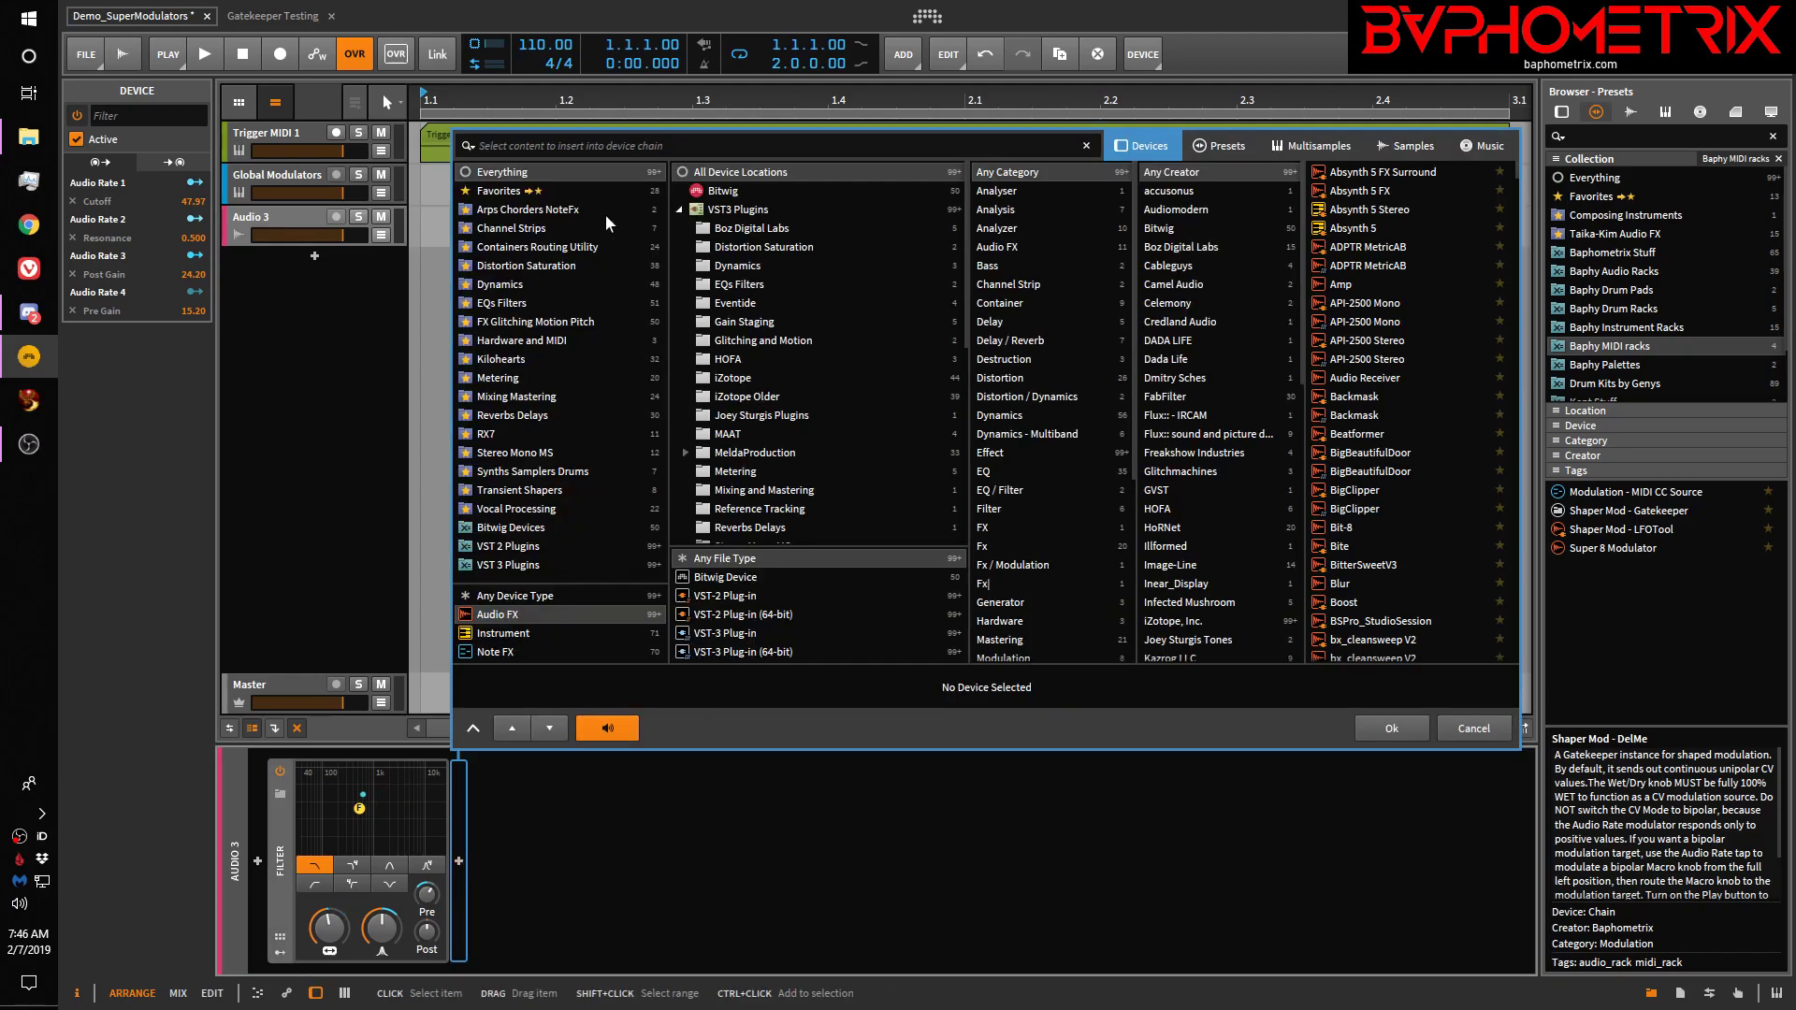
pyautogui.click(1338, 529)
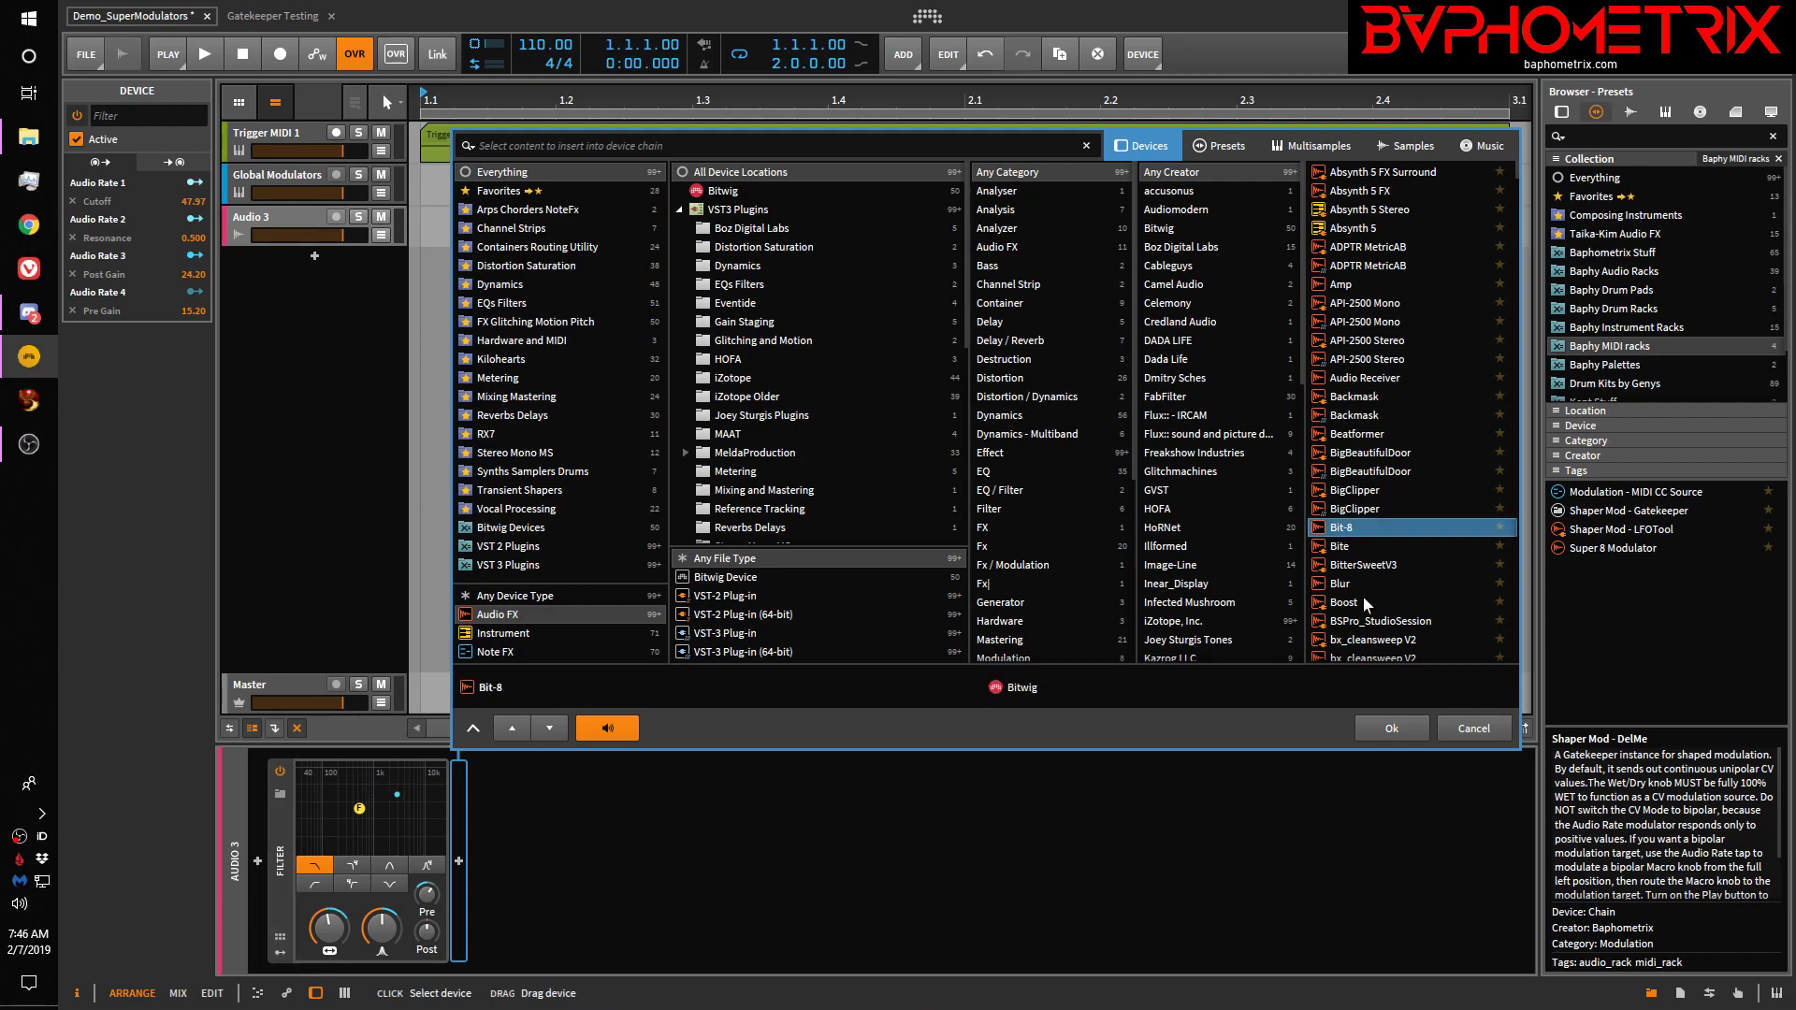
pyautogui.click(1400, 725)
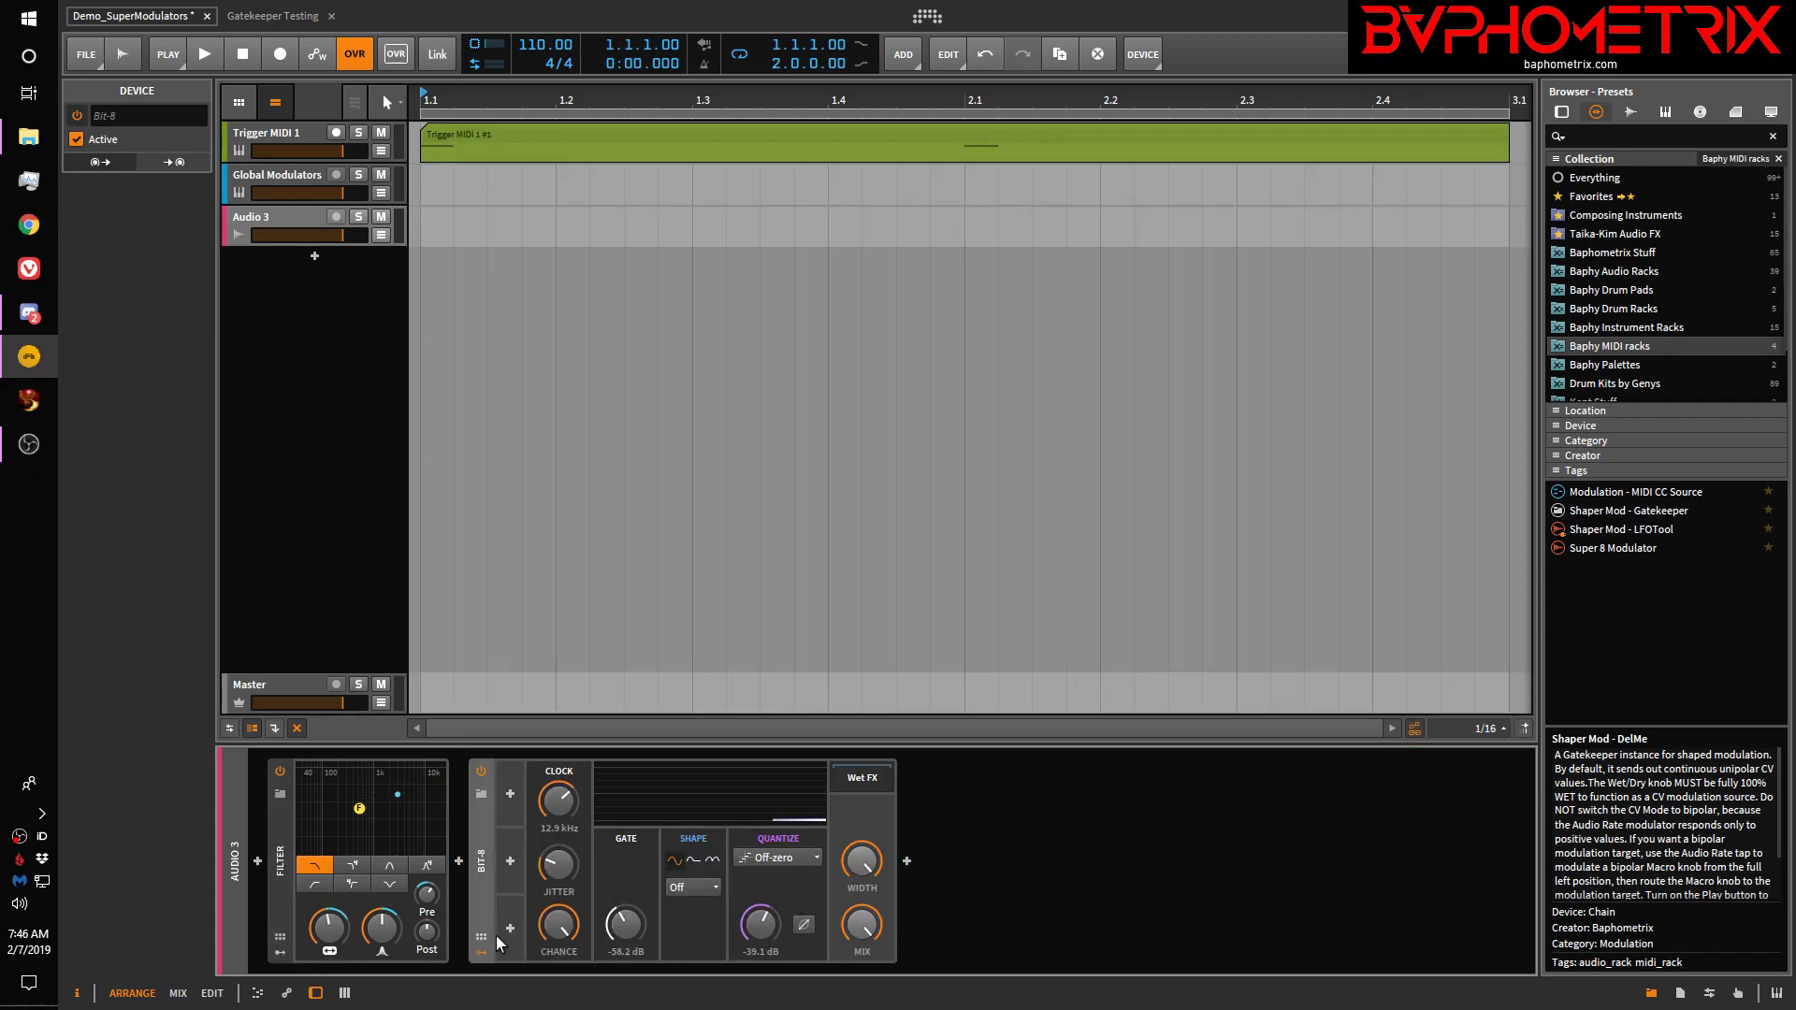
# Add a 4-Stage modulator to Bit-8 and expand its envelope editor
pyautogui.click(510, 793)
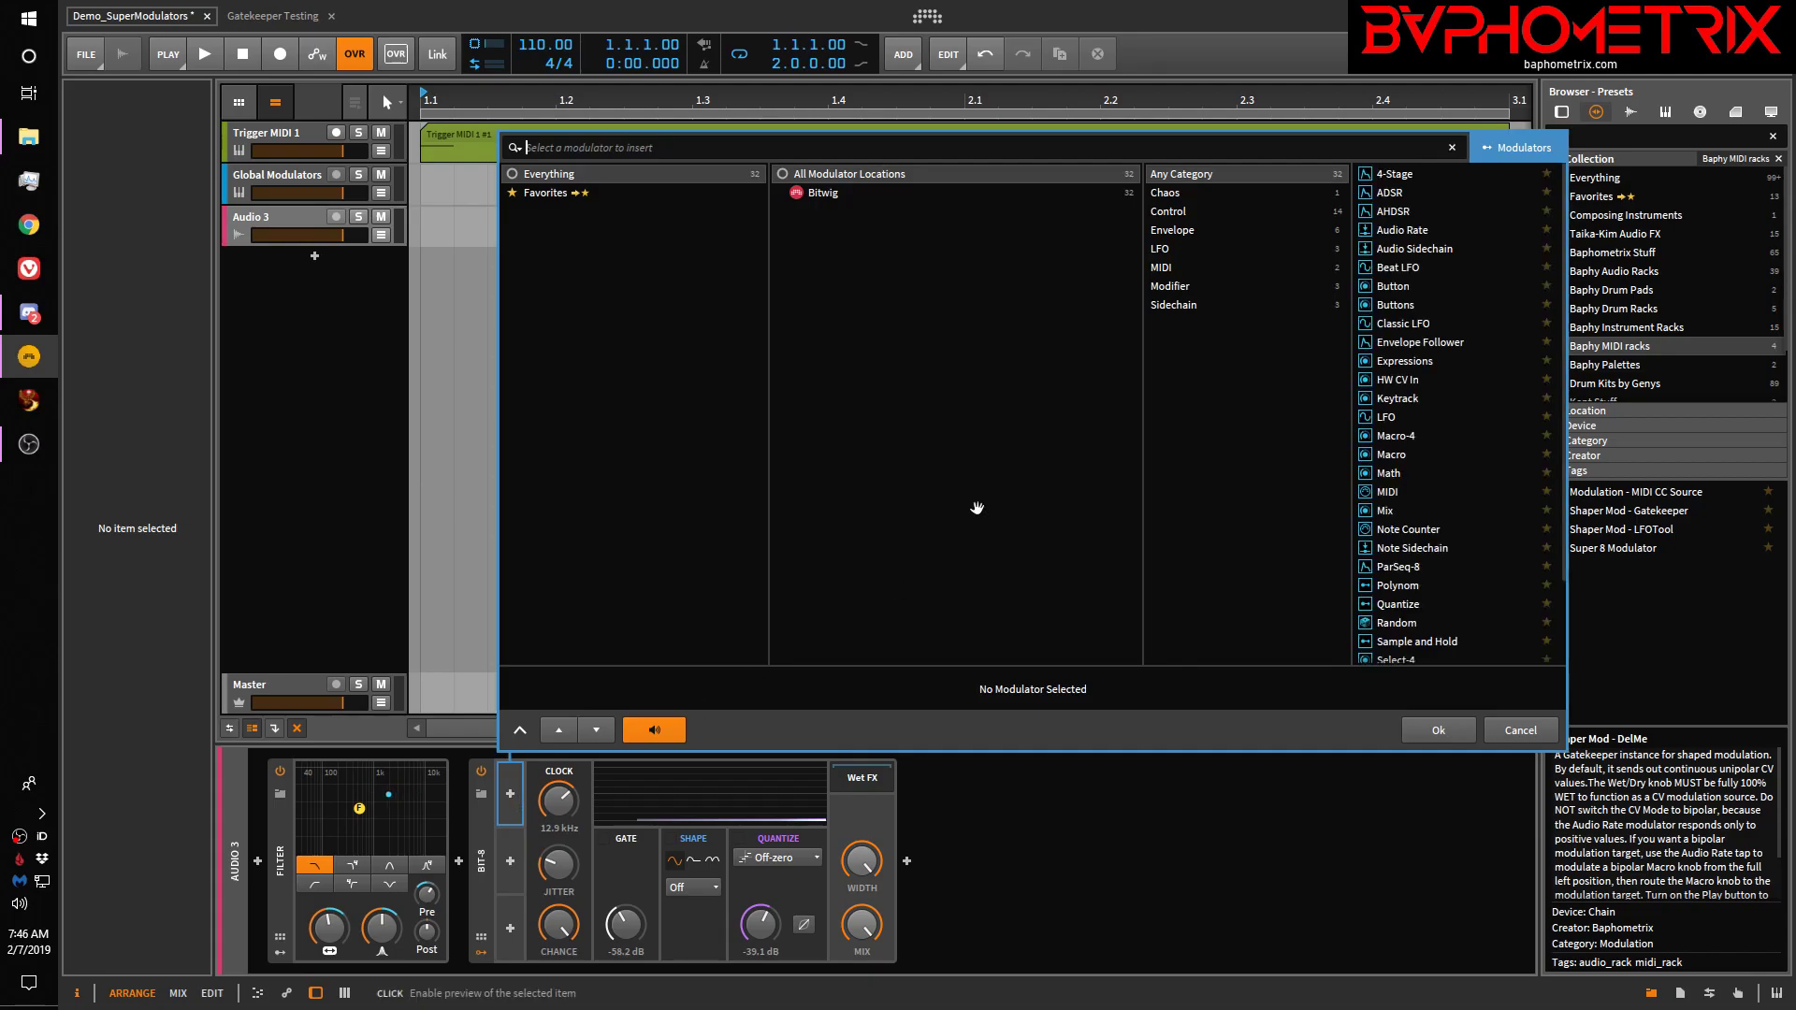
pyautogui.click(1408, 176)
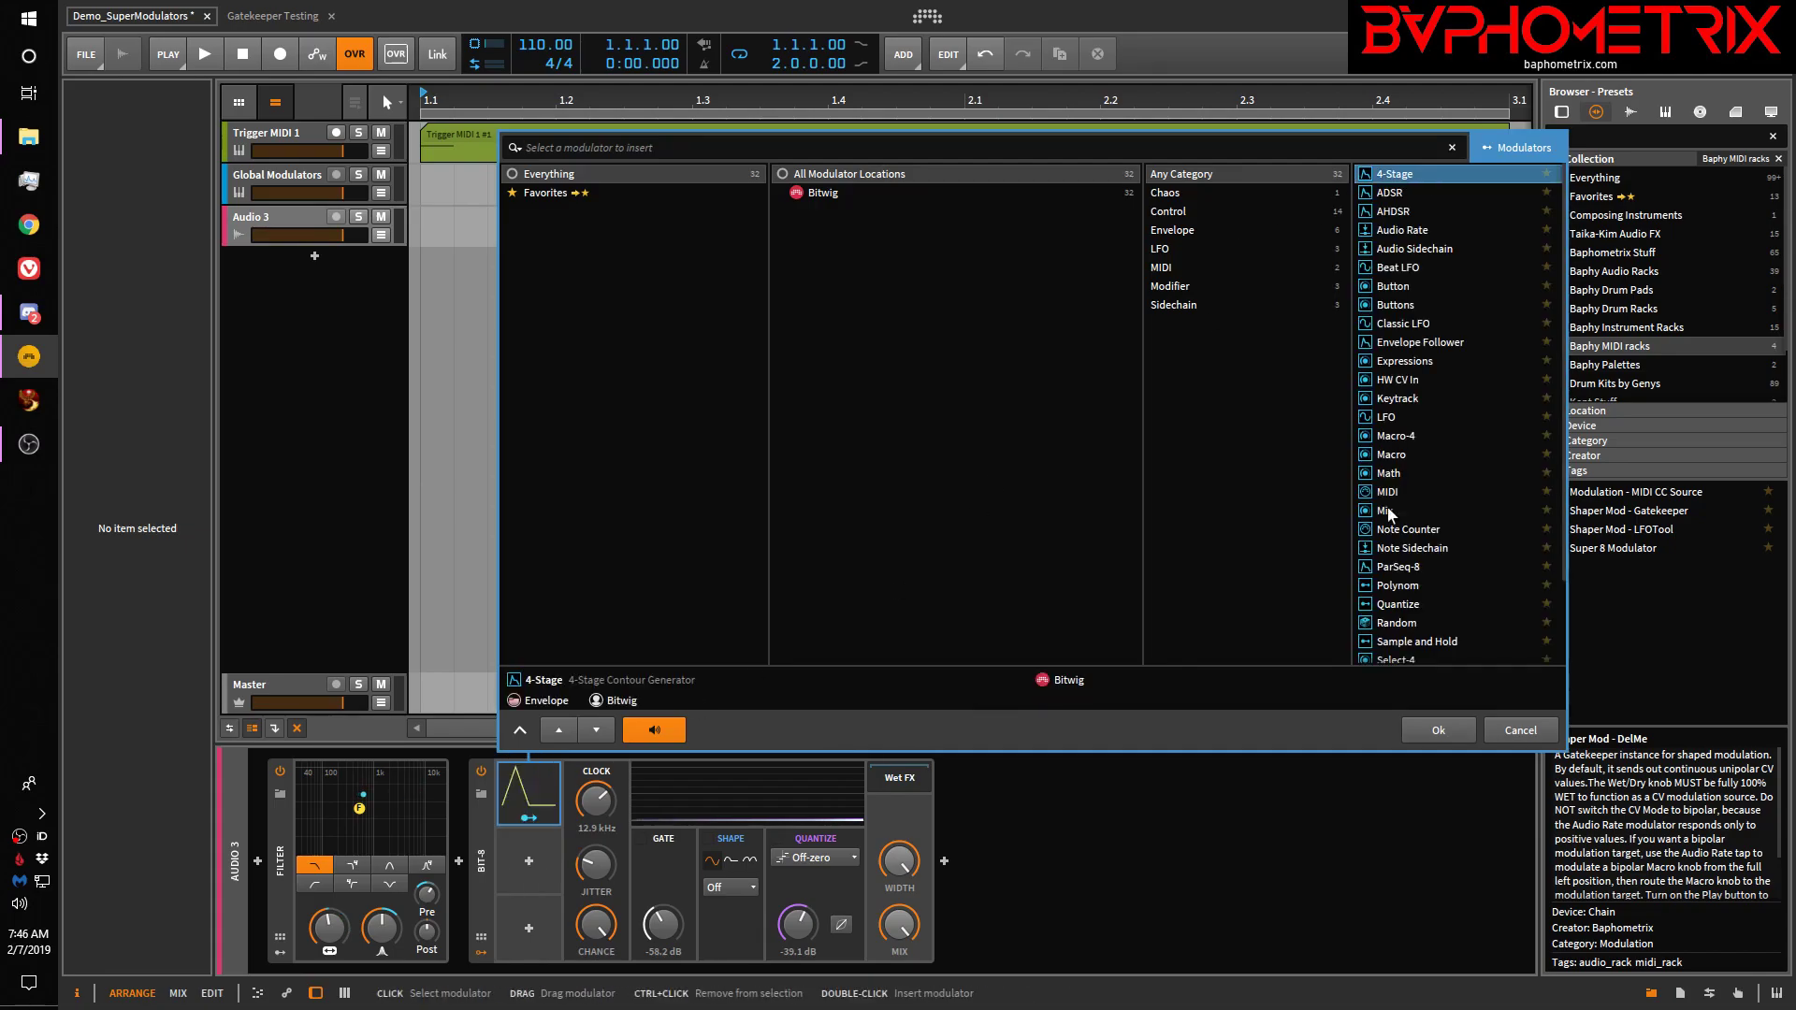
pyautogui.click(1431, 733)
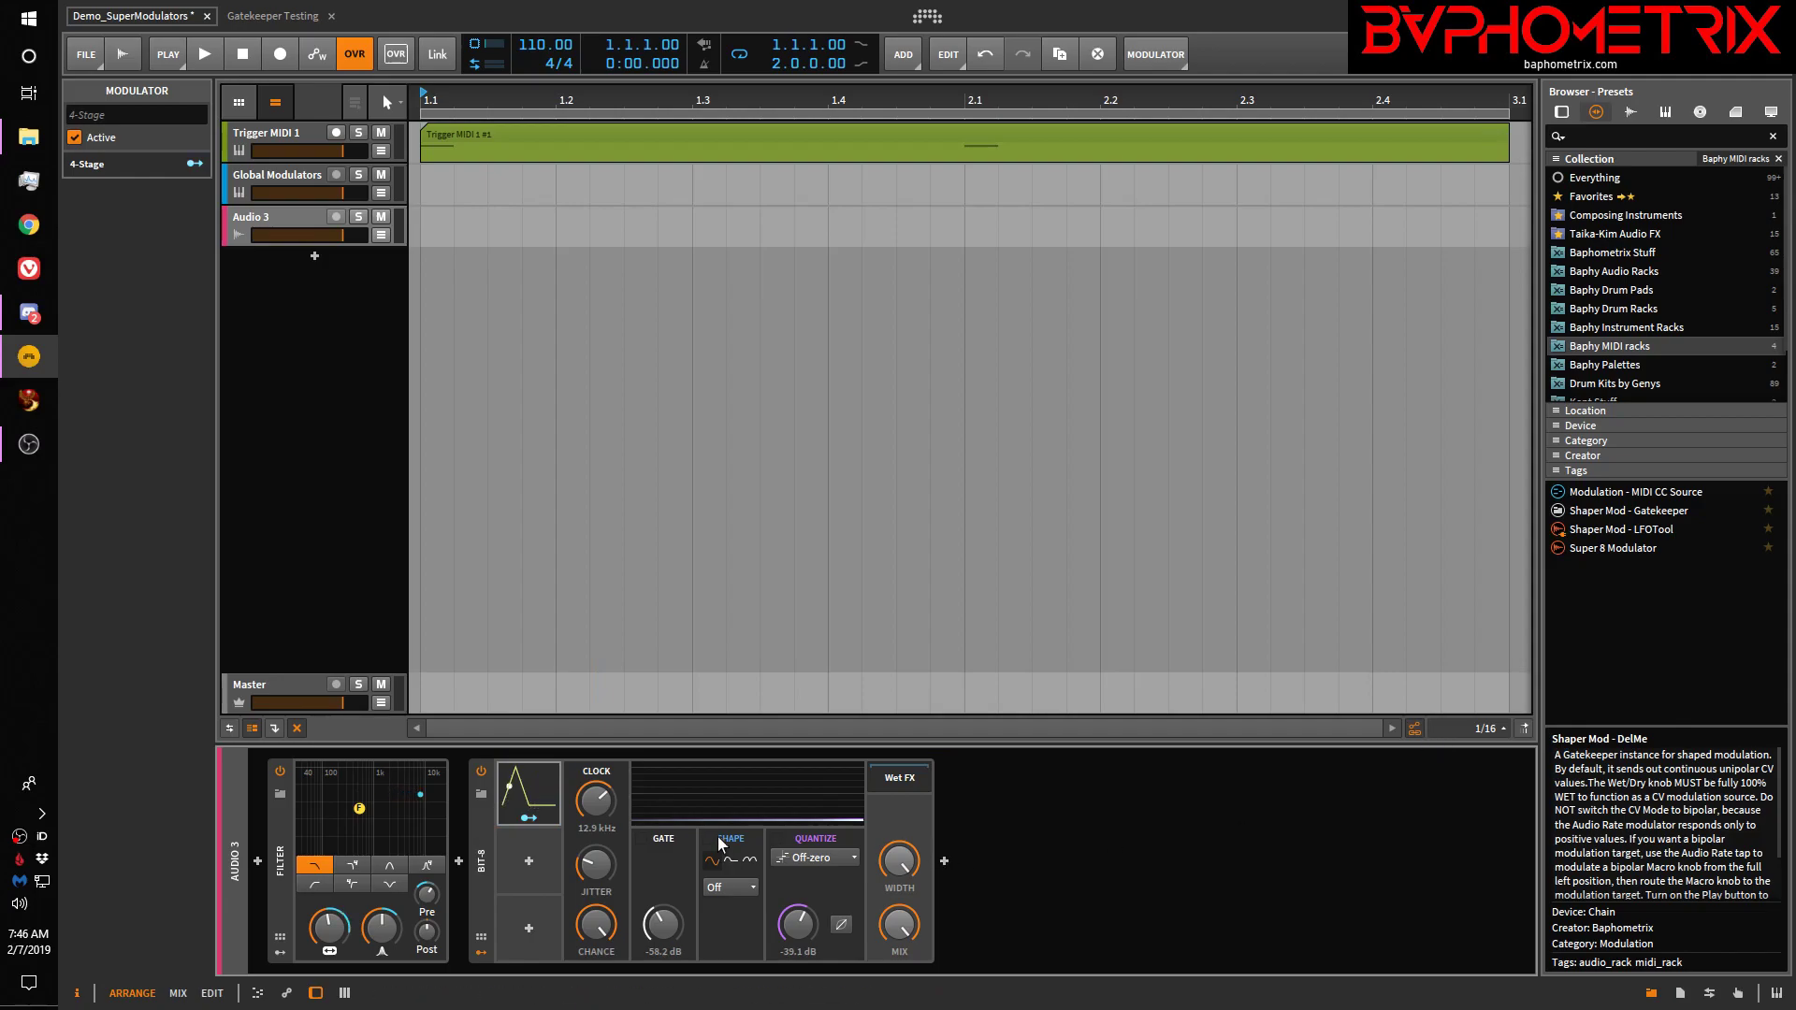
pyautogui.click(530, 788)
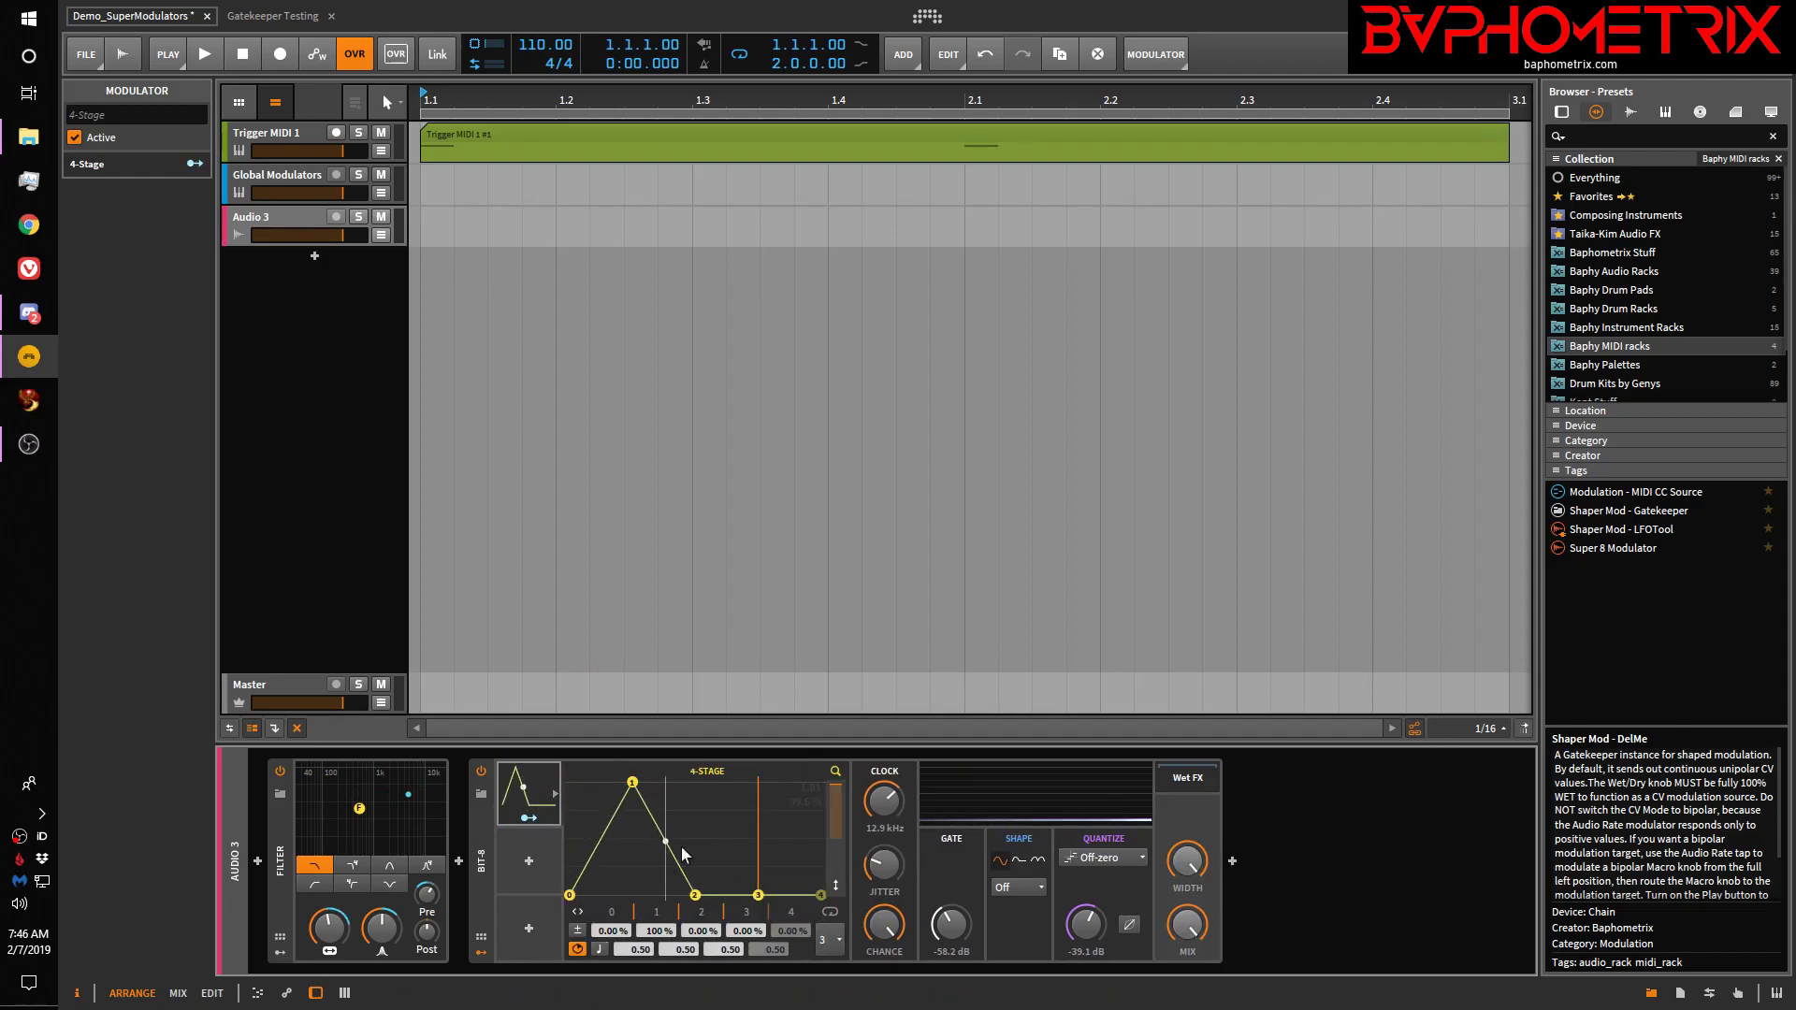
# Raise envelope points 2, 3 (63.2%) and 4 to form a second peak
pyautogui.moveTo(759, 895); pyautogui.dragTo(734, 807)
pyautogui.moveTo(713, 912); pyautogui.dragTo(726, 912)
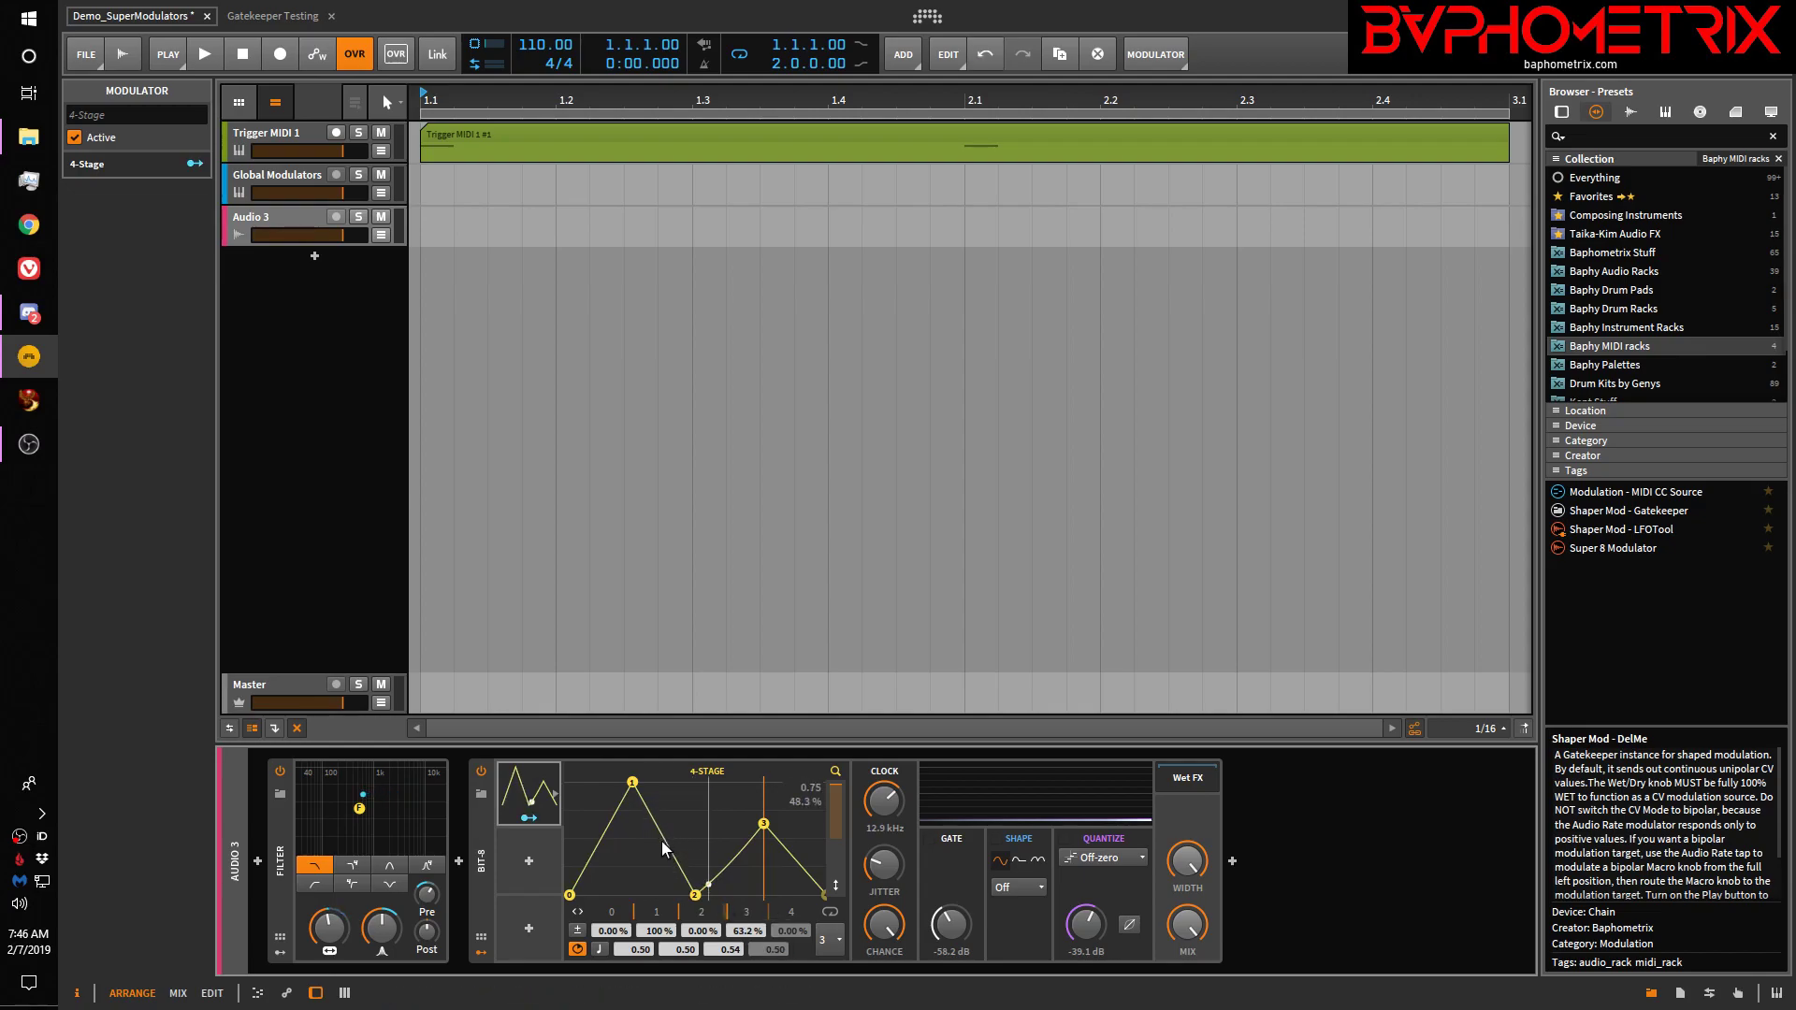
pyautogui.click(748, 911)
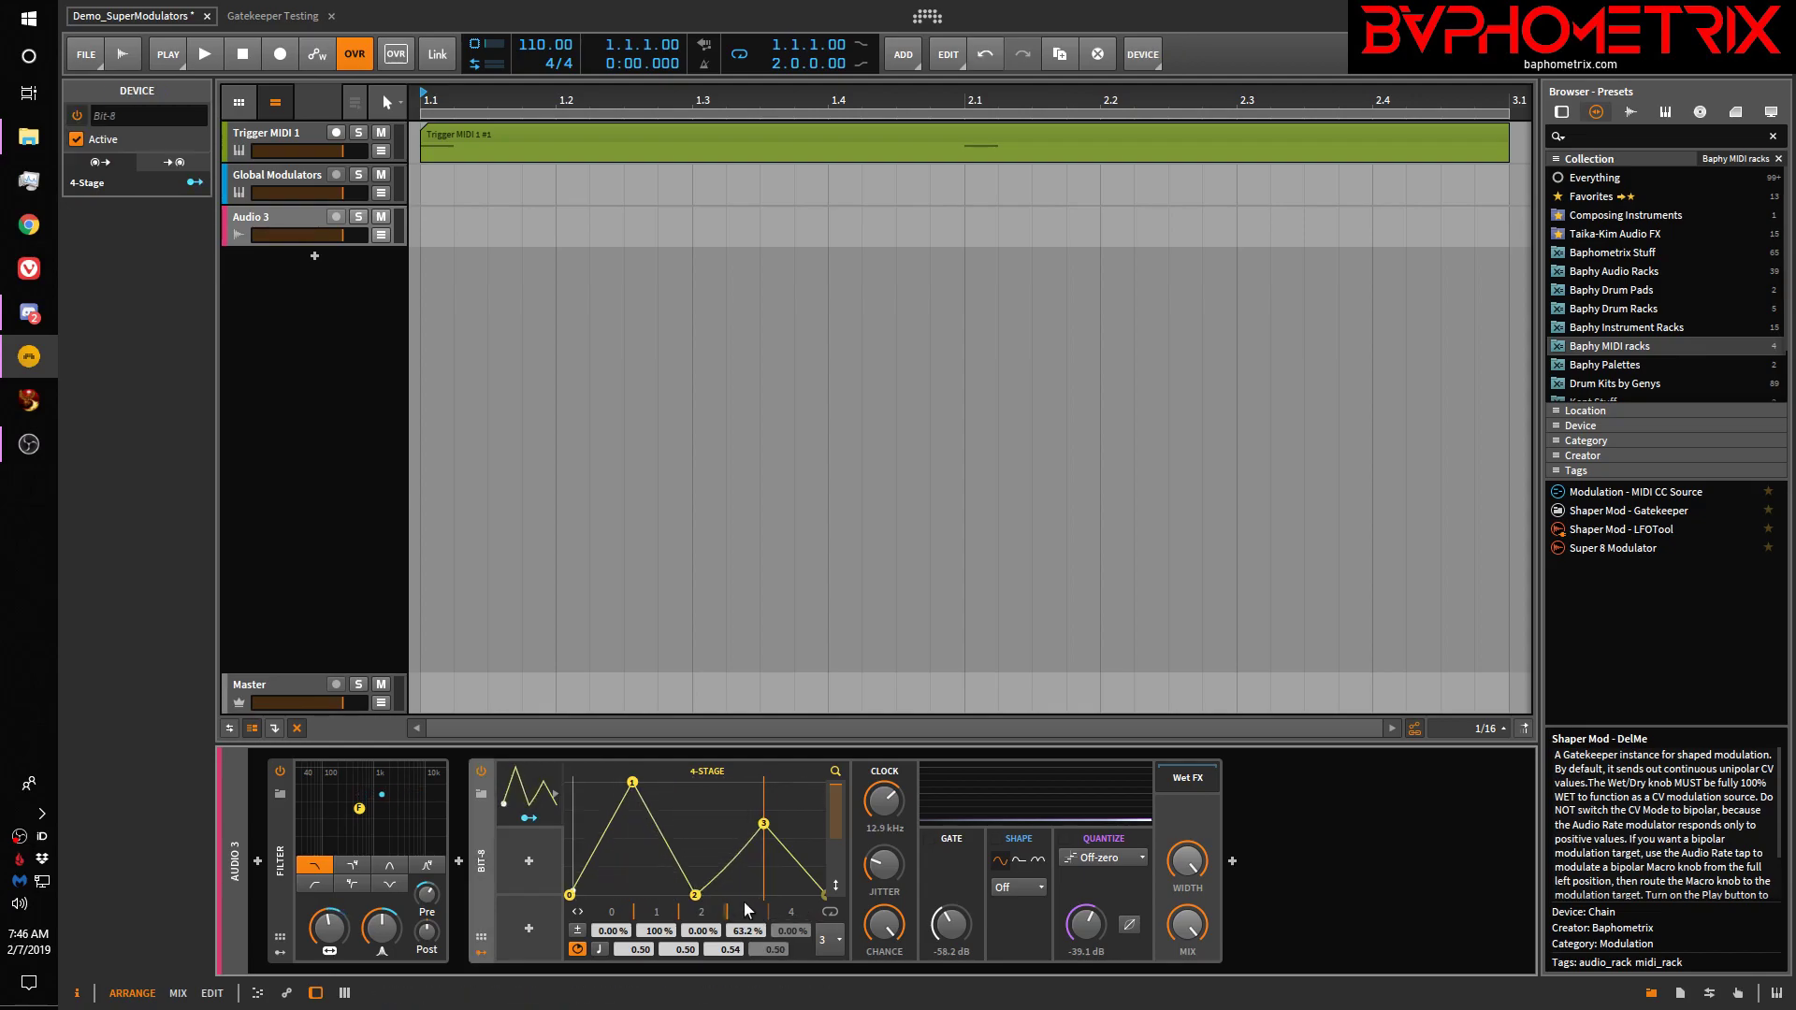
pyautogui.moveTo(695, 897); pyautogui.dragTo(675, 852)
pyautogui.moveTo(806, 894); pyautogui.dragTo(815, 863)
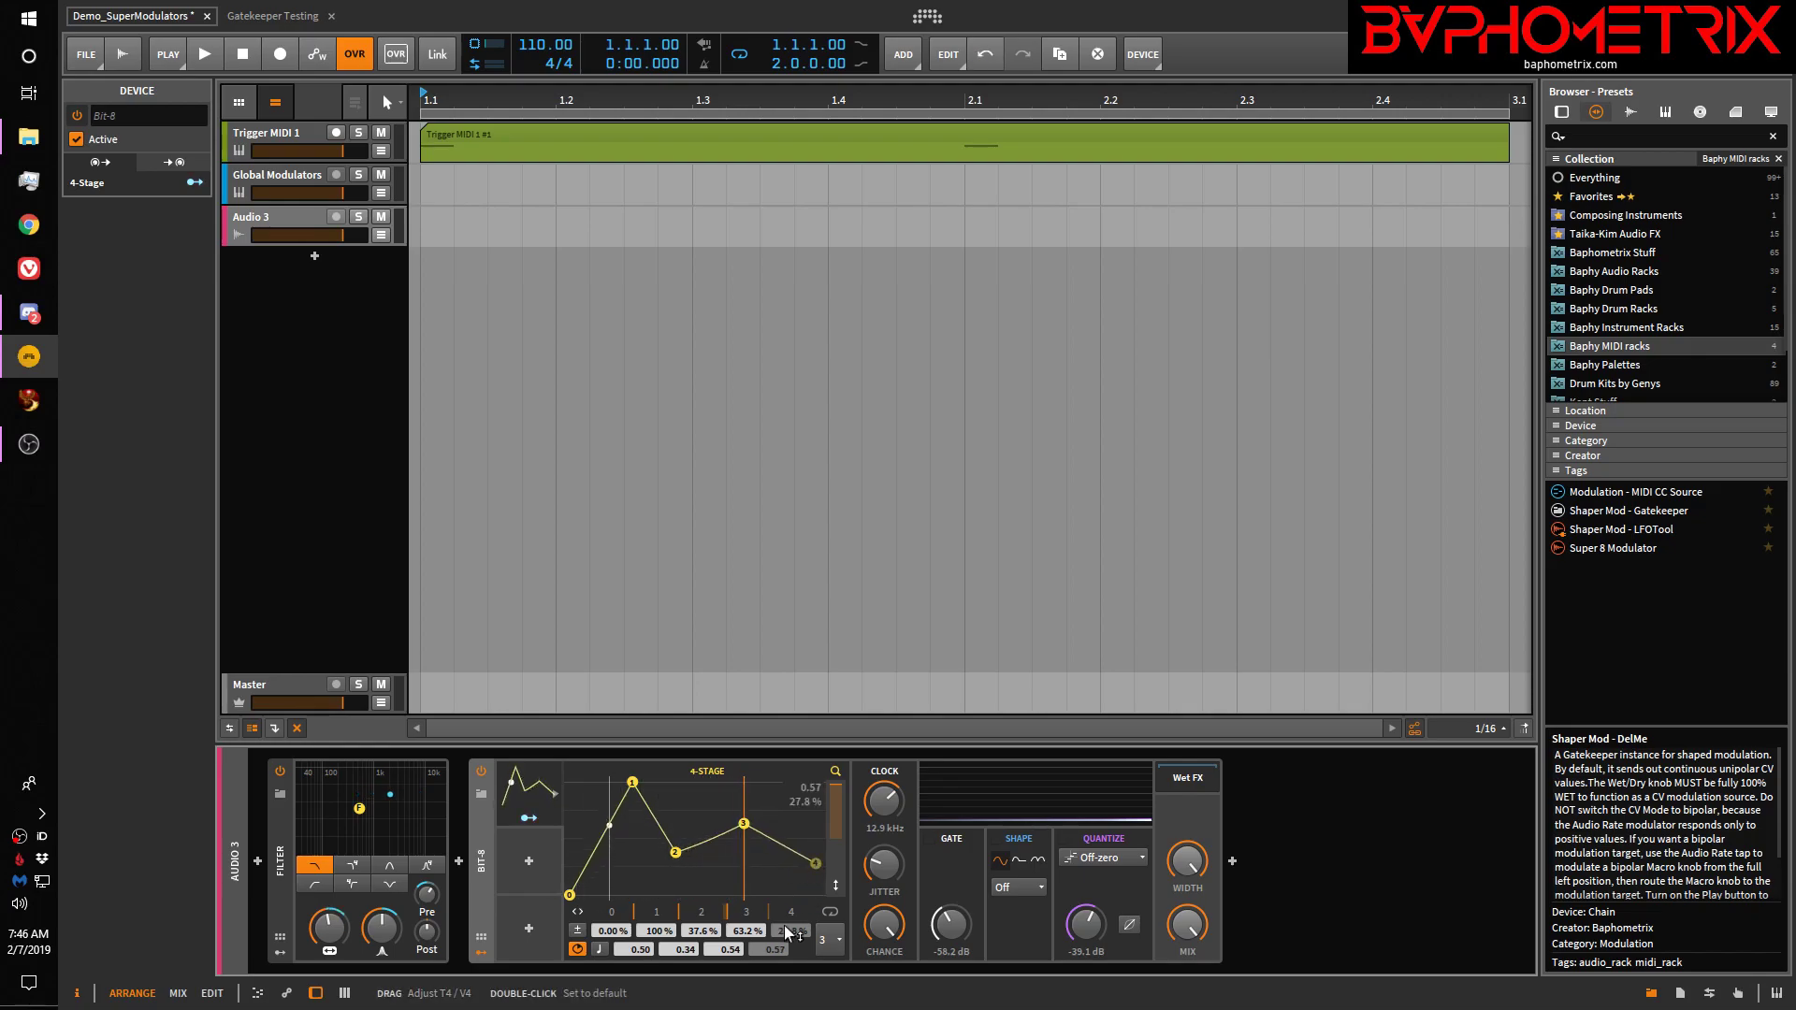
# Turn on tempo sync for the 4-Stage envelope with looping off
pyautogui.click(600, 948)
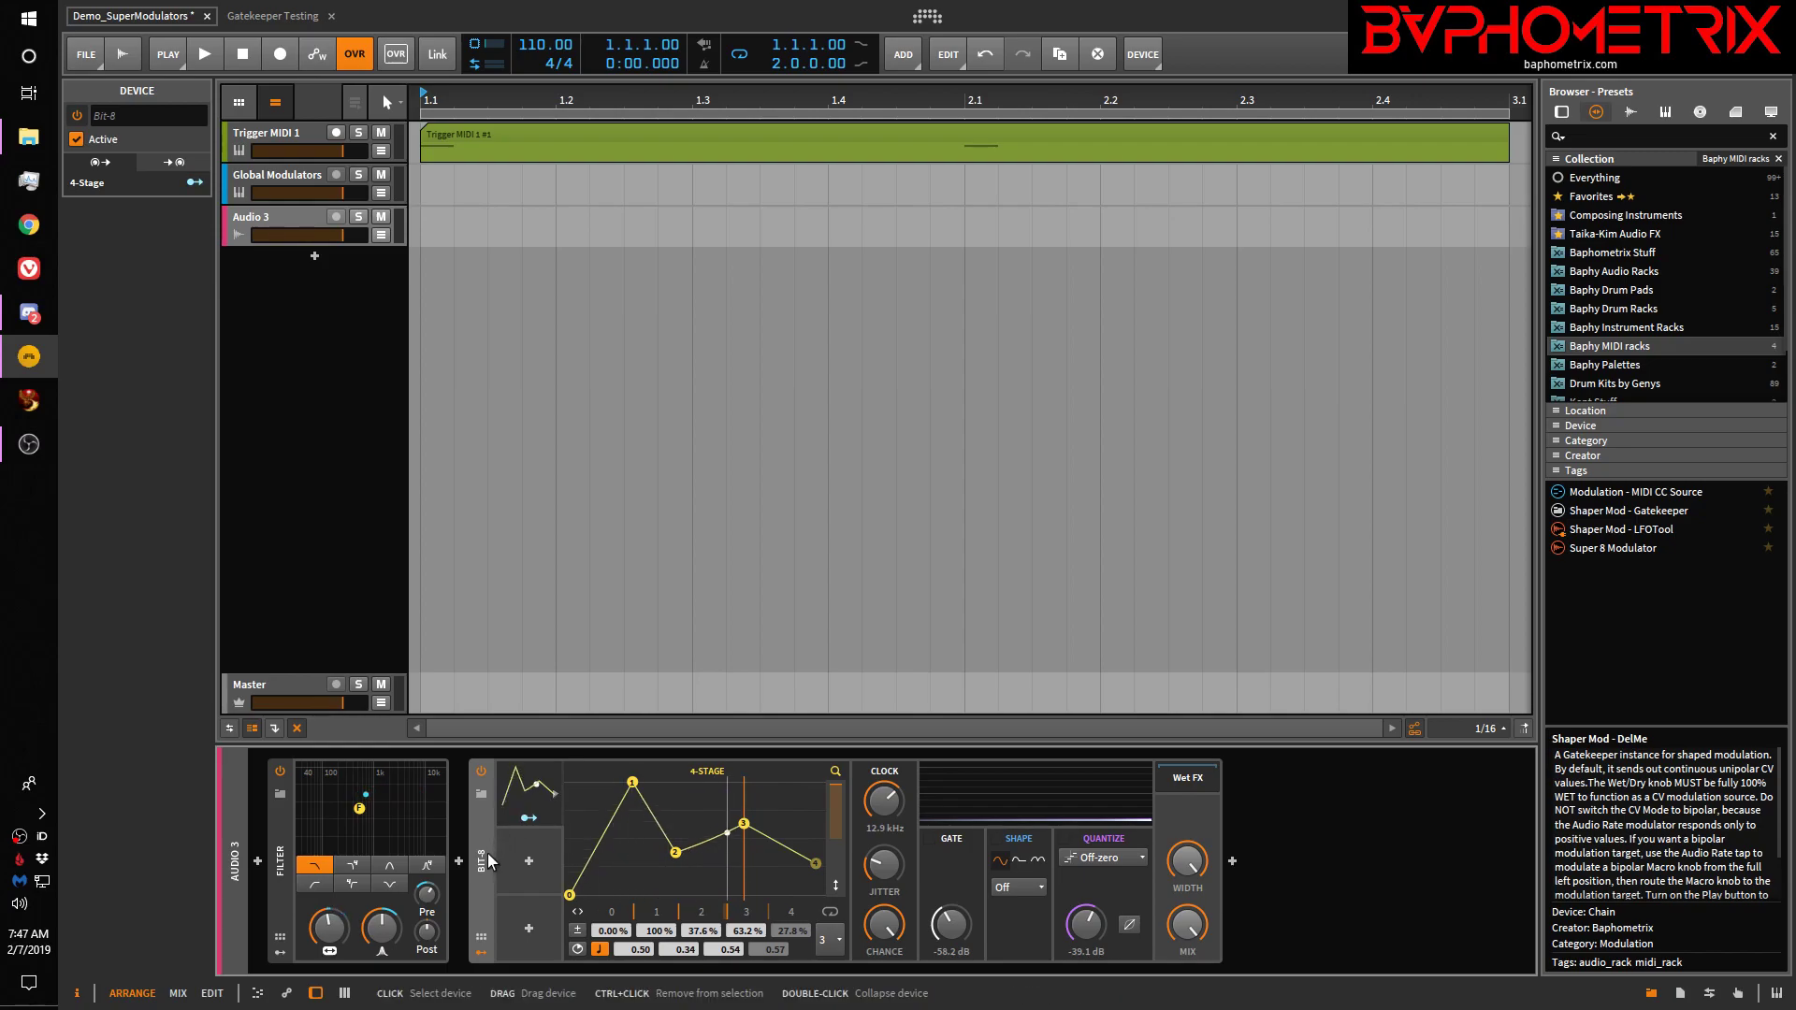
# Delete the Bit-8 device along with its 4-Stage envelope
pyautogui.press('Delete')
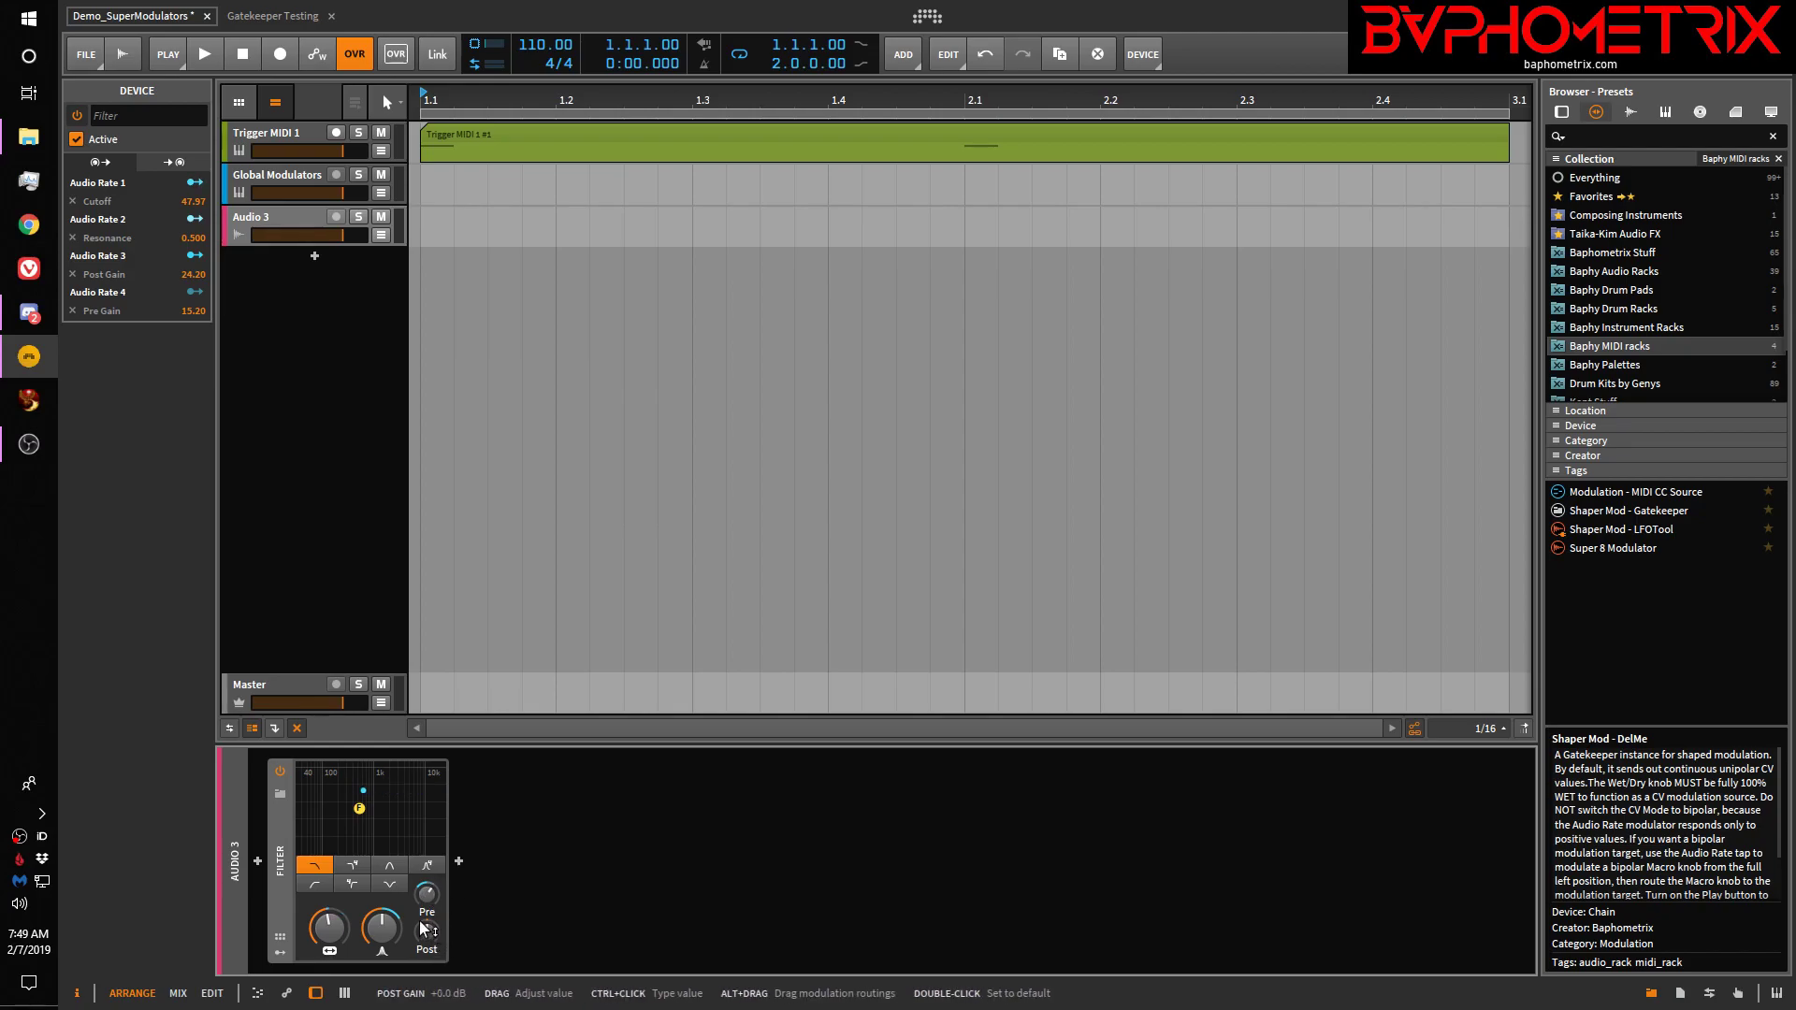
# Start playback and expand the Audio 3 Filter's four Audio Rate modulator slots
pyautogui.press('space')
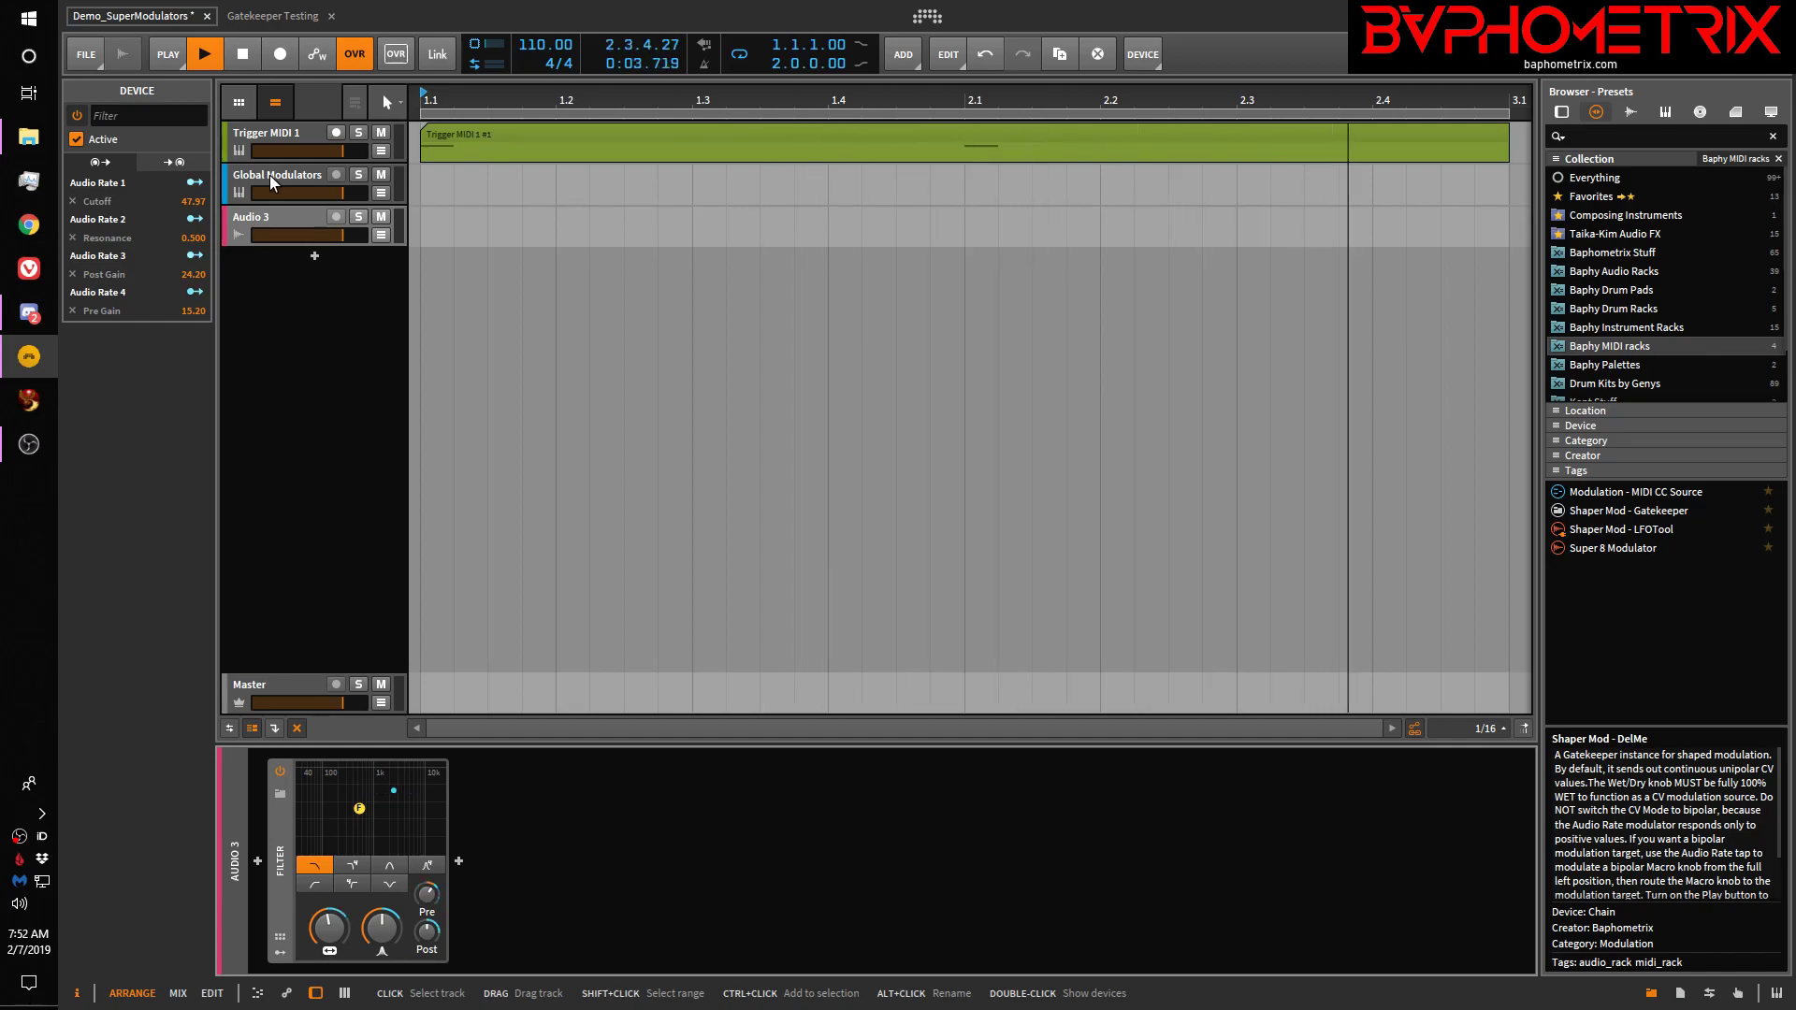
pyautogui.click(280, 953)
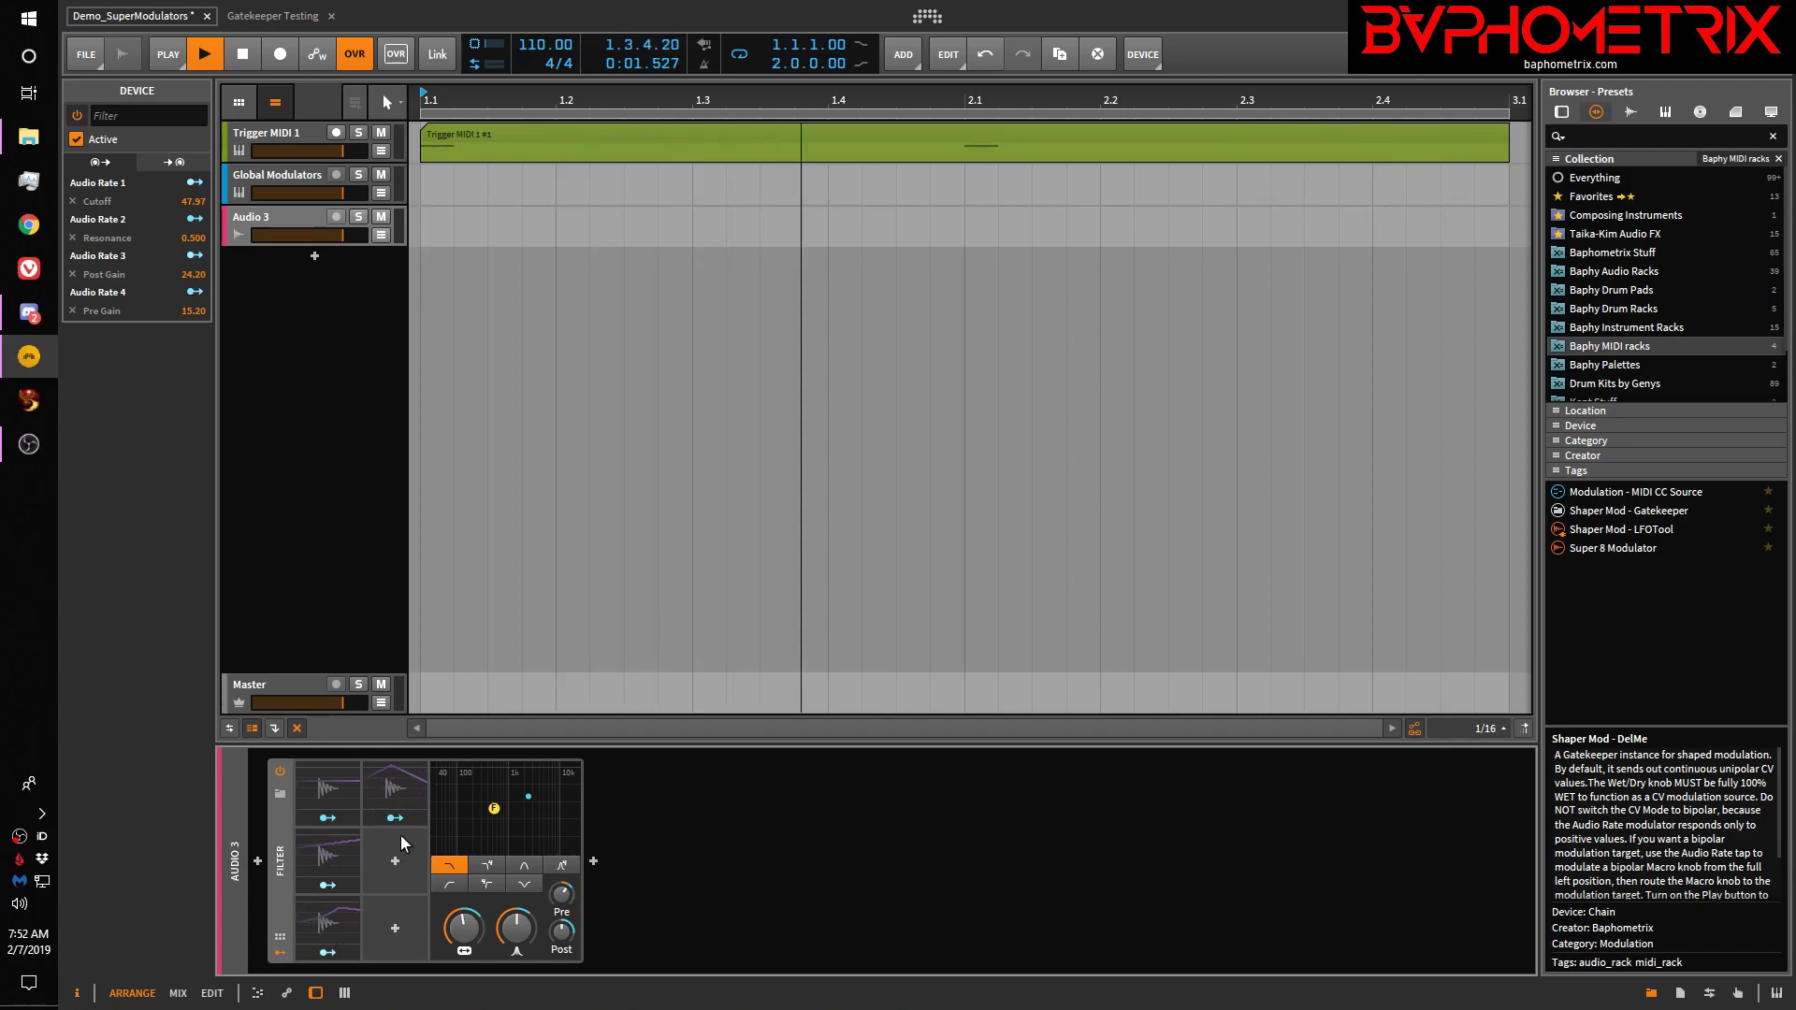
# Inspect the Filter's Audio Rate modulators fed by SuperMacro 1, 2, 5 and 6, showing all four together
pyautogui.click(334, 853)
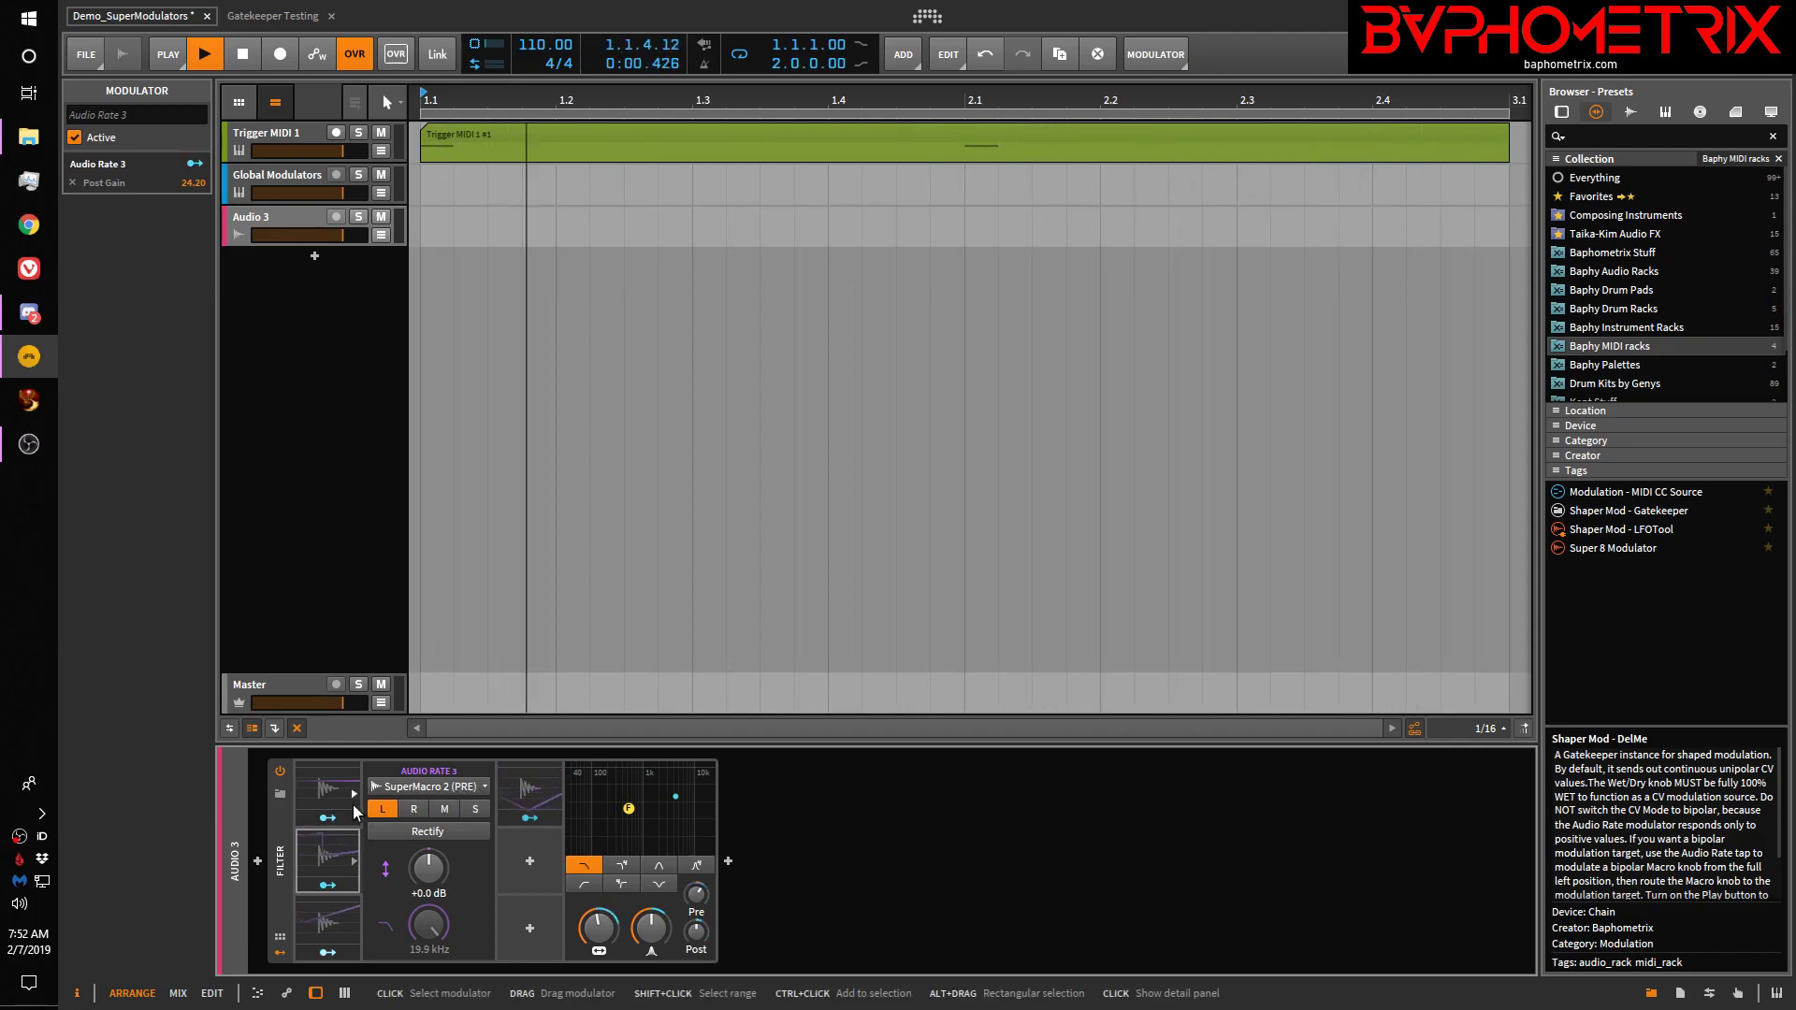
pyautogui.click(318, 793)
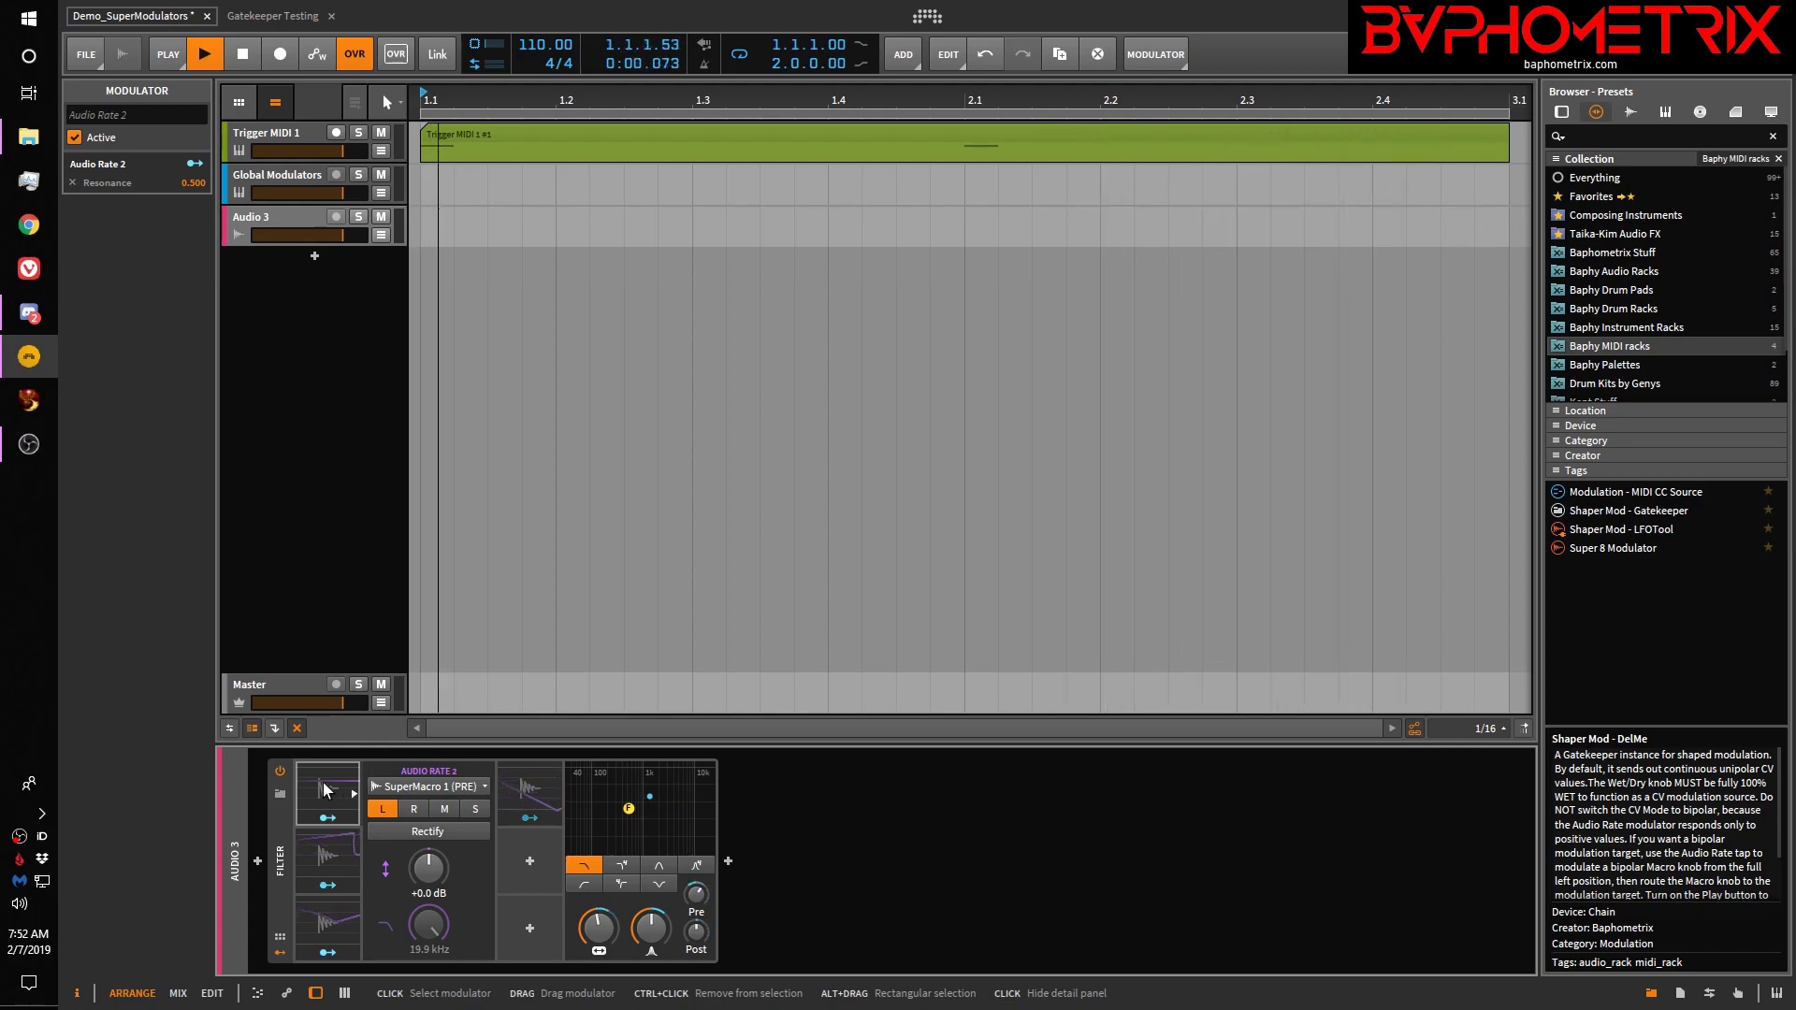
pyautogui.click(327, 909)
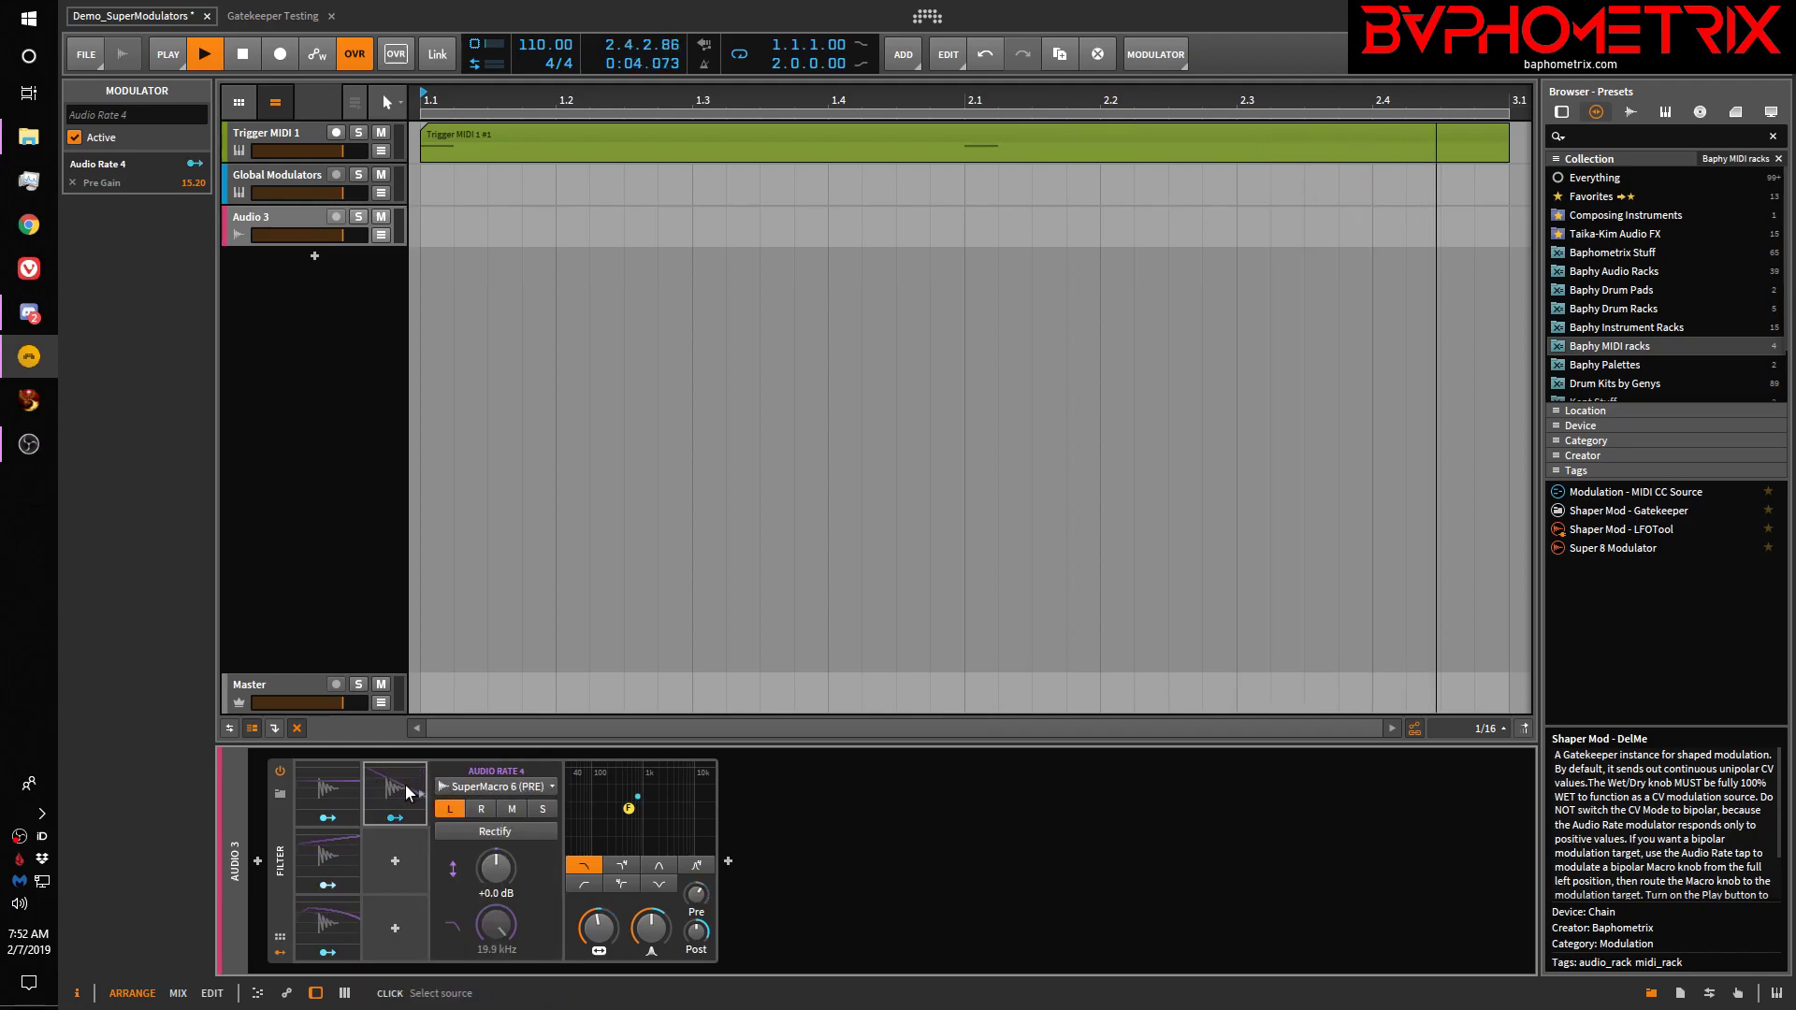
pyautogui.click(328, 780)
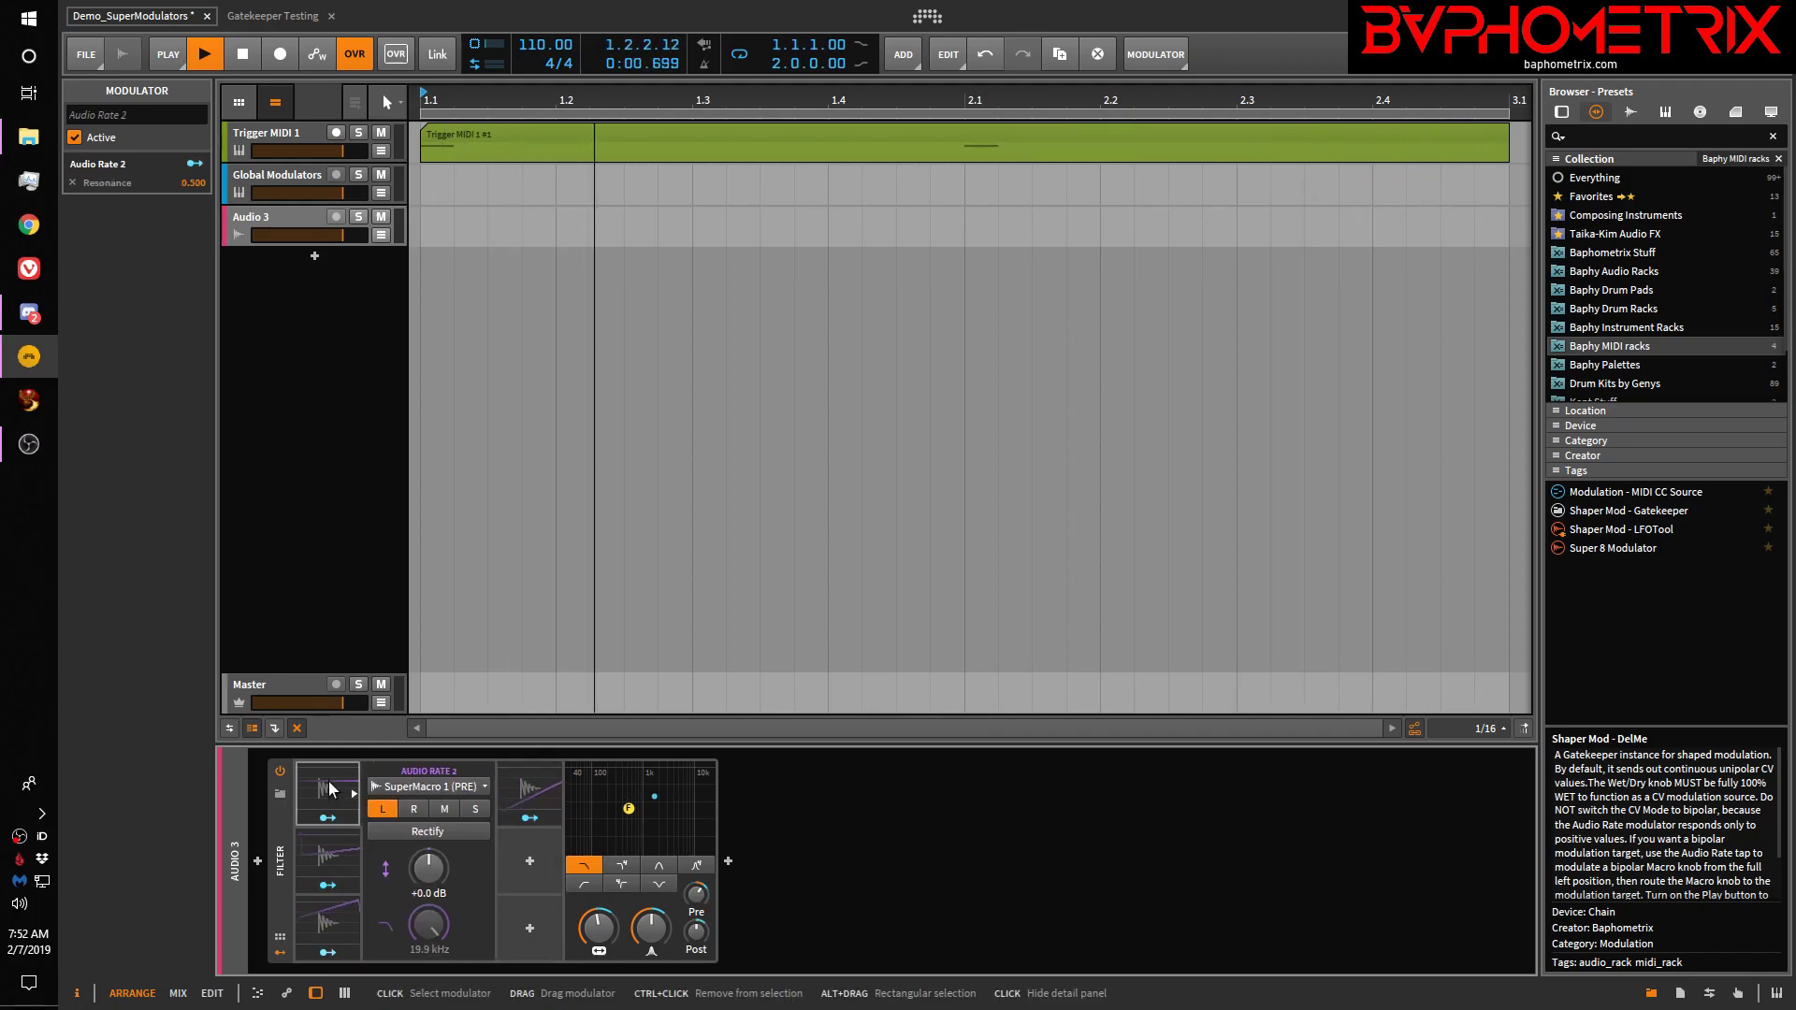
pyautogui.click(327, 860)
pyautogui.keyDown('ctrl'); pyautogui.click(328, 861); pyautogui.keyUp('ctrl')
pyautogui.keyDown('ctrl'); pyautogui.click(323, 917); pyautogui.keyUp('ctrl')
pyautogui.keyDown('ctrl'); pyautogui.click(791, 787); pyautogui.keyUp('ctrl')
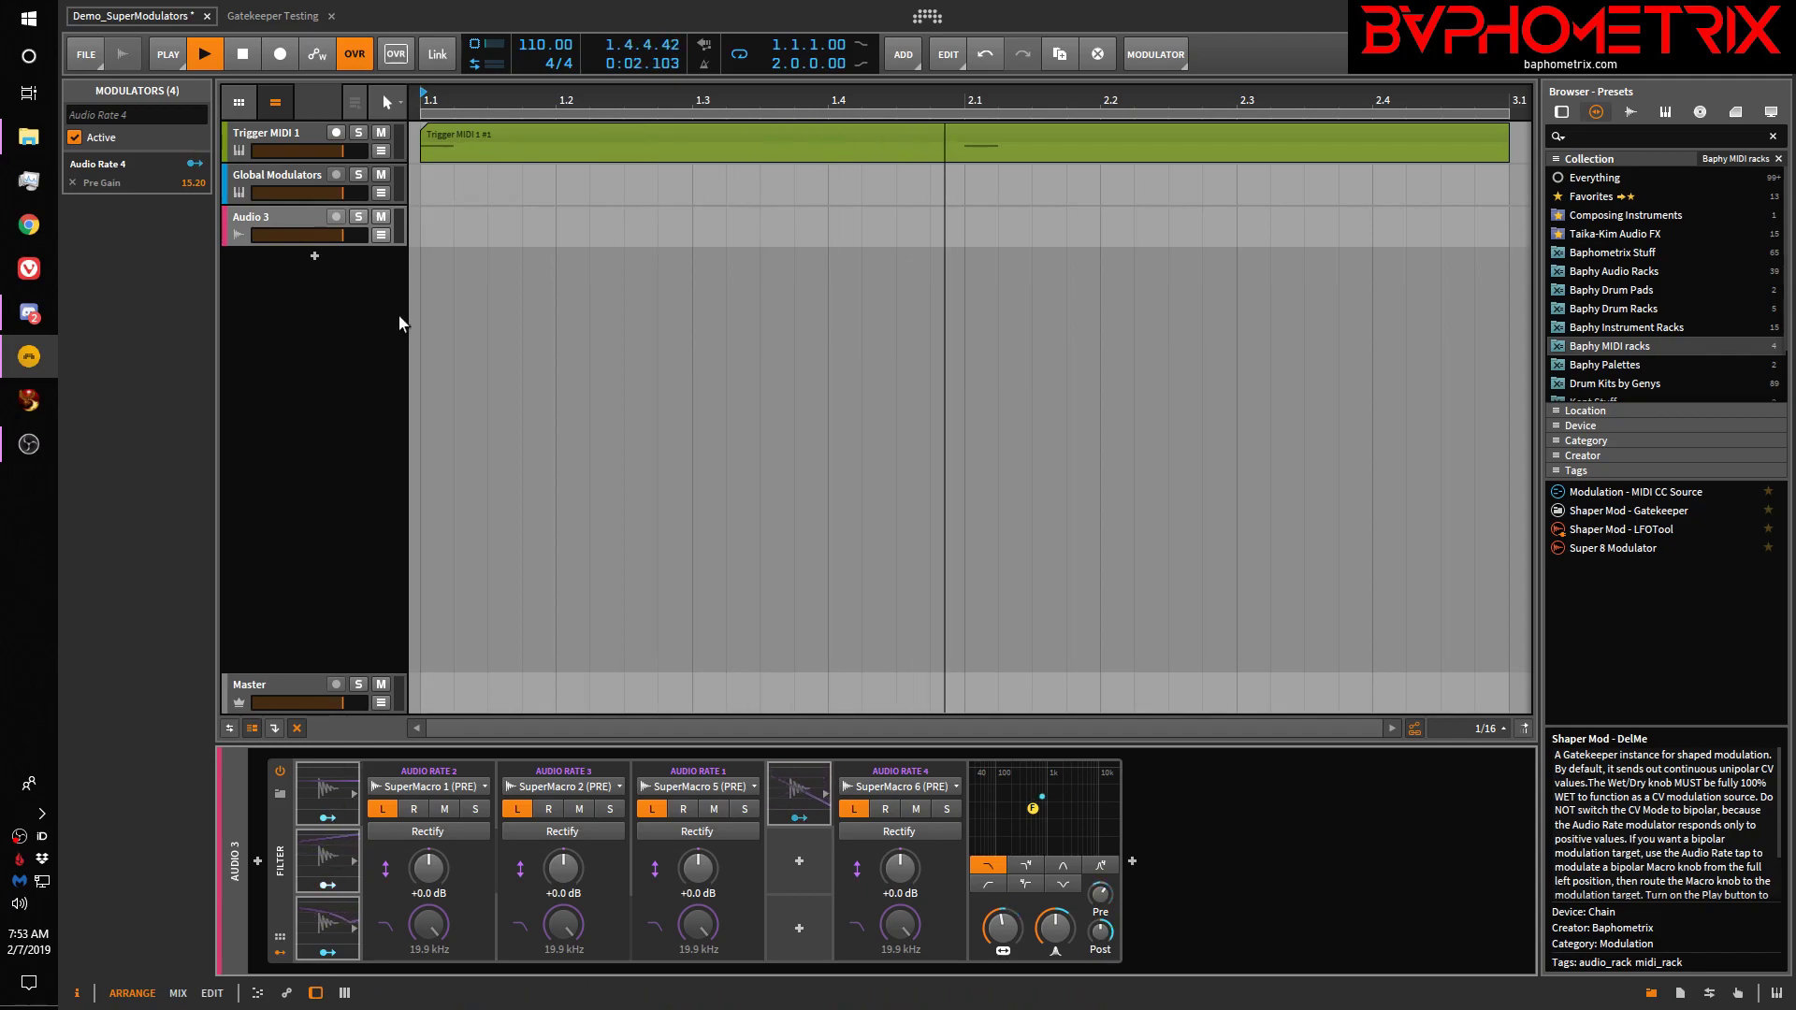
# Show the Super Macros device's modulators and inspect the Macro-4 groups driving Super M1–M4 and M5–M8
pyautogui.click(301, 176)
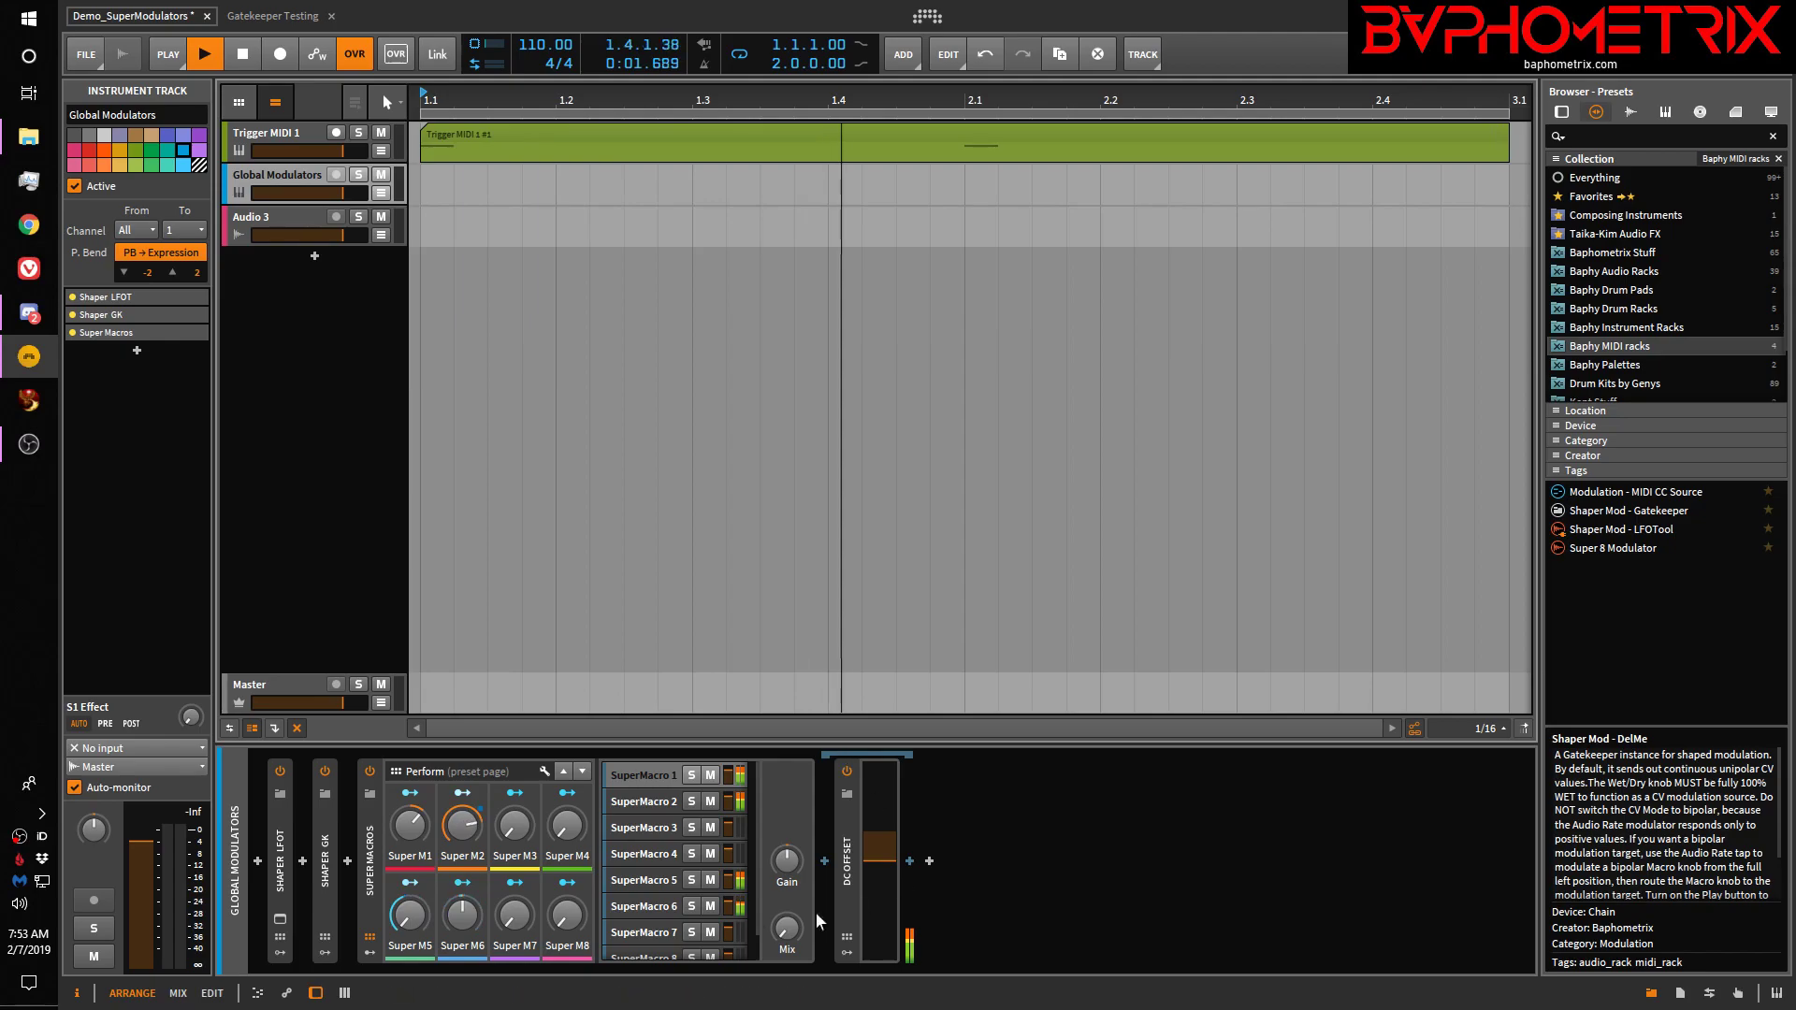
pyautogui.click(370, 849)
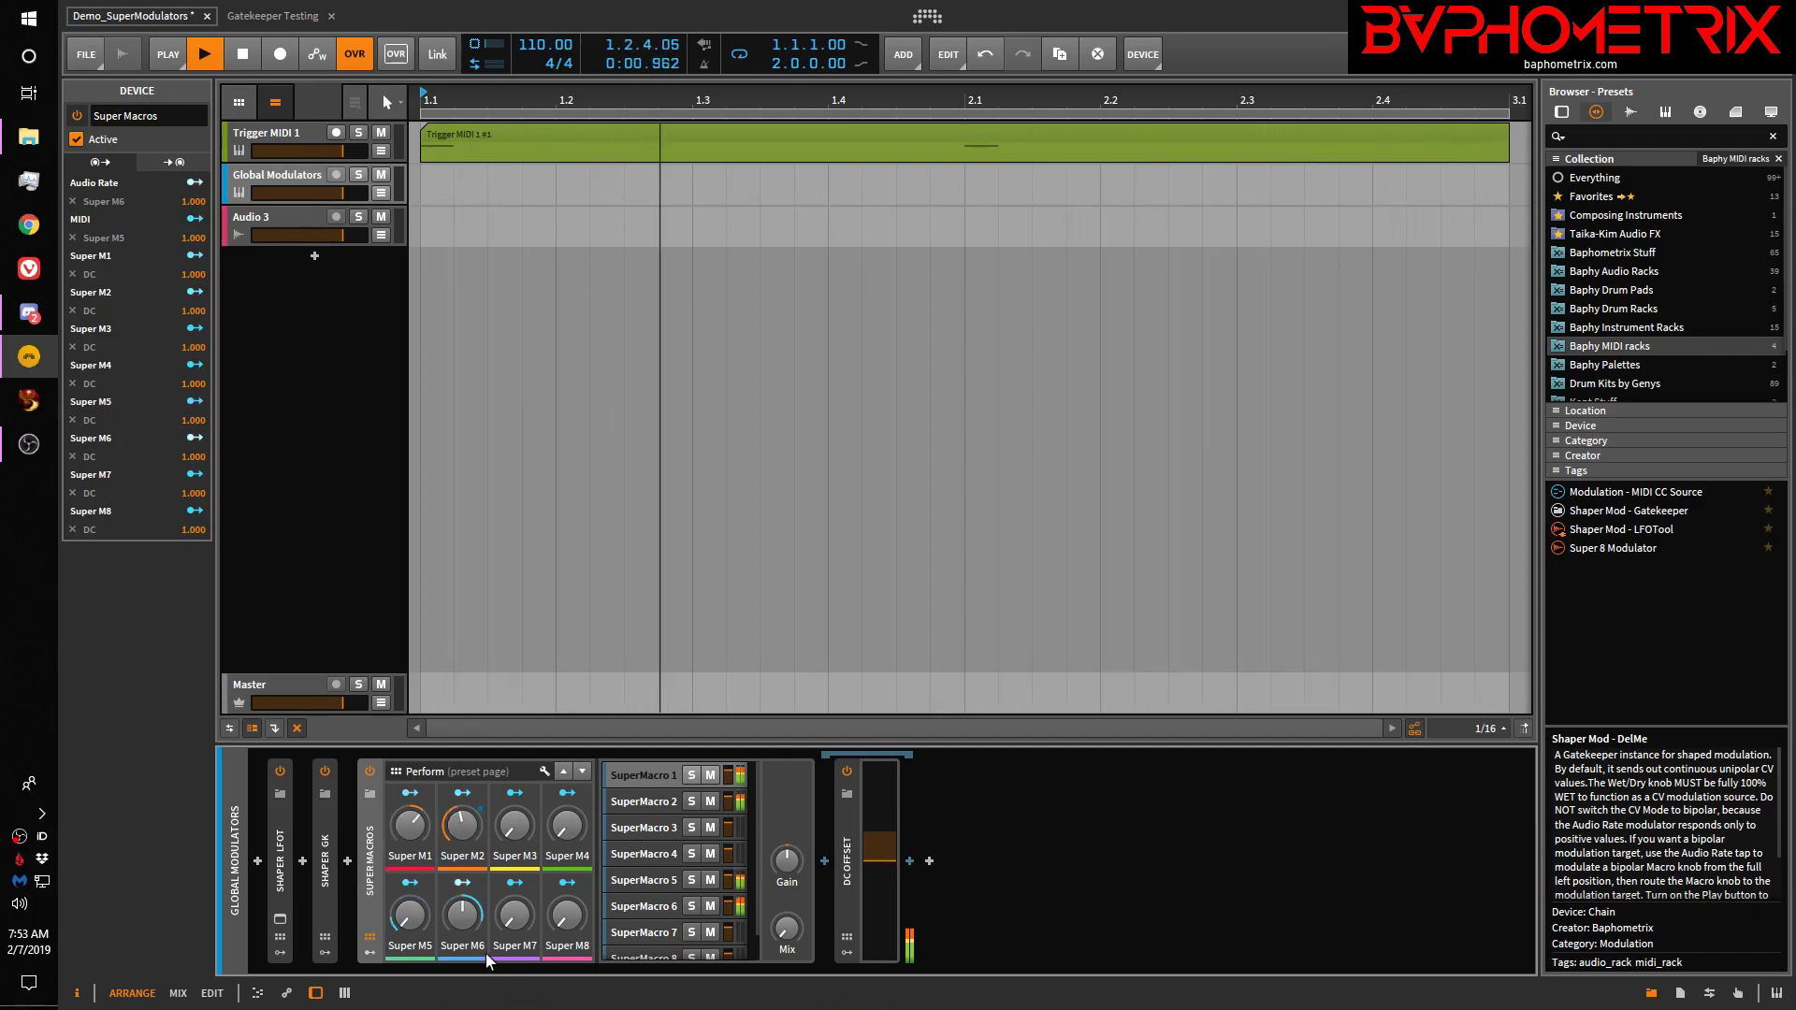
pyautogui.click(373, 957)
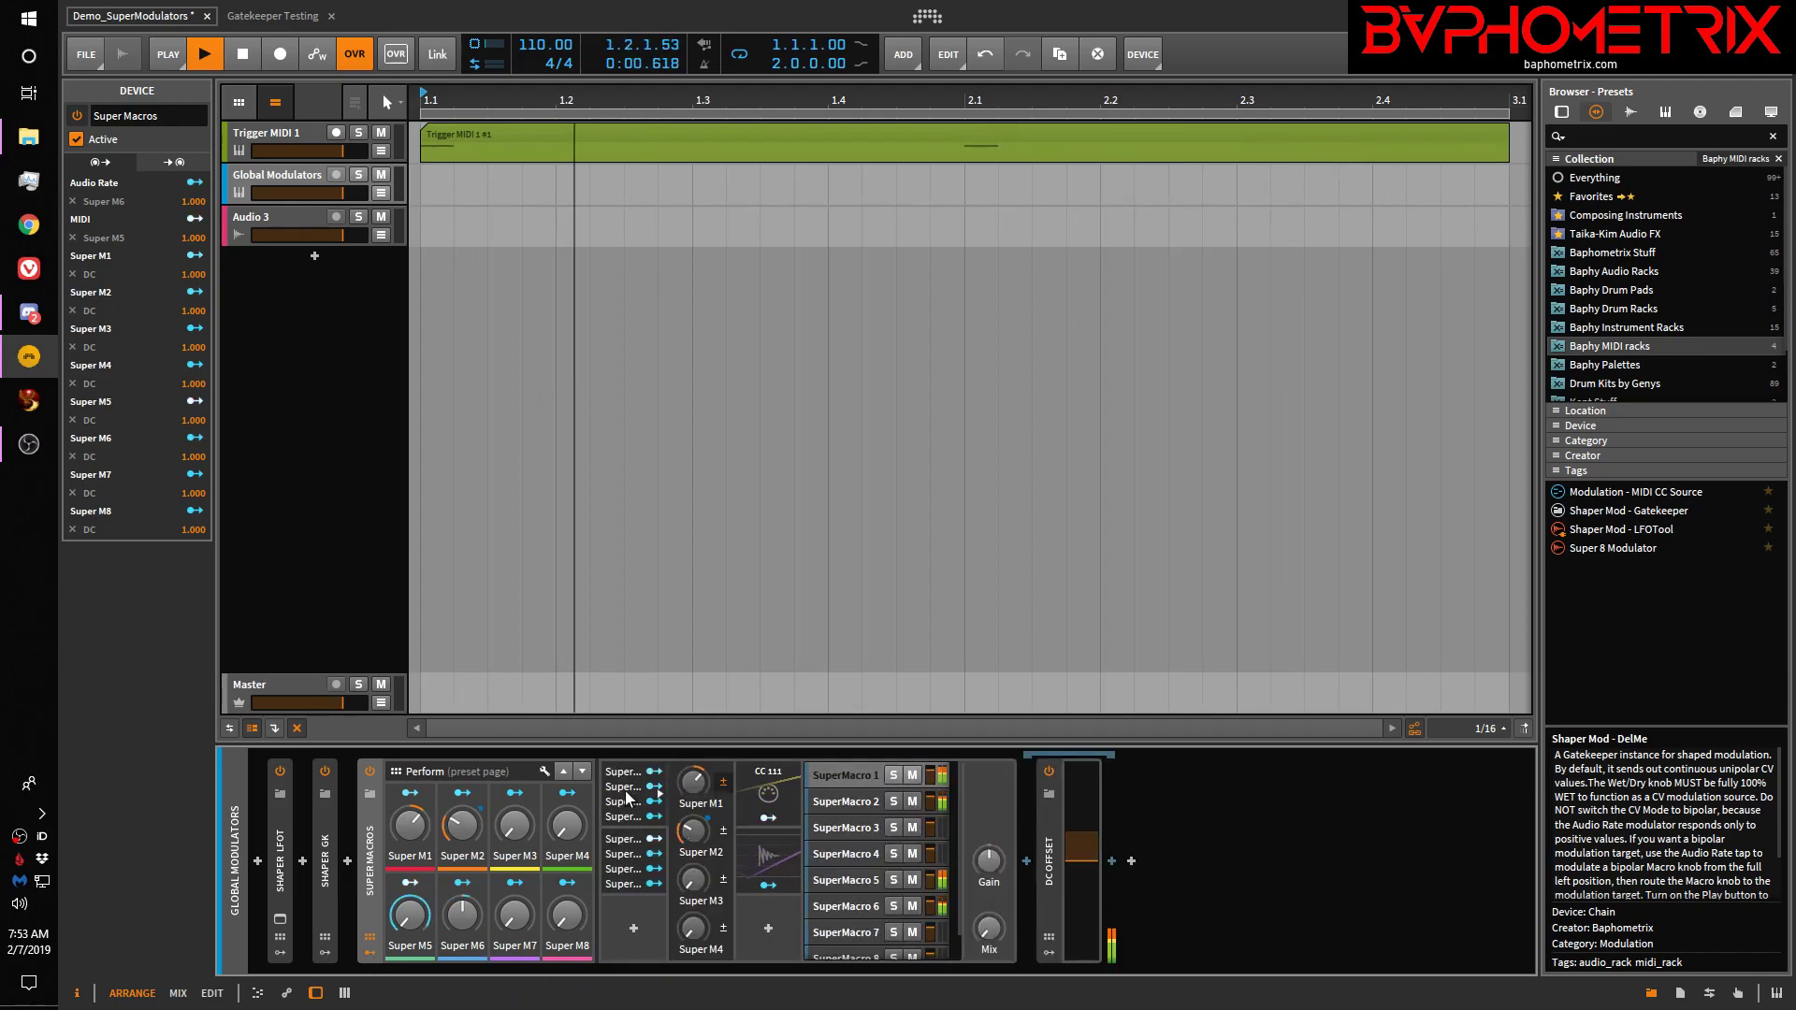
pyautogui.click(626, 803)
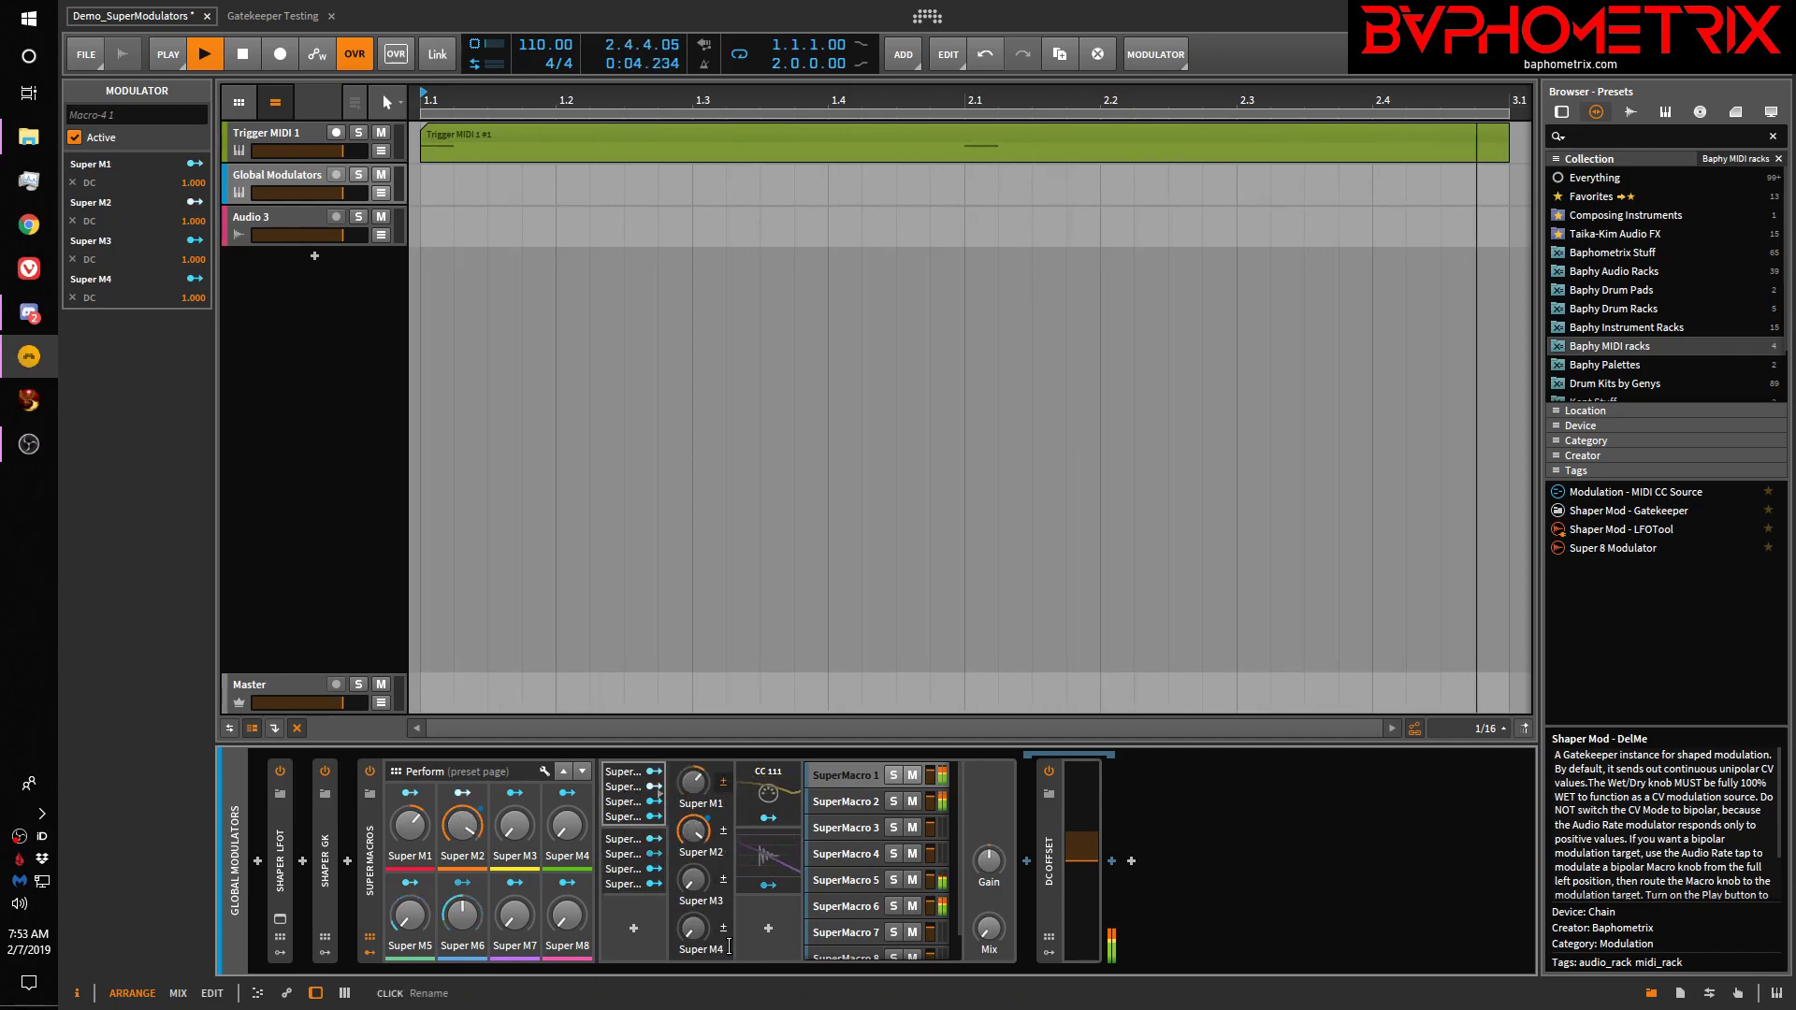
pyautogui.click(640, 871)
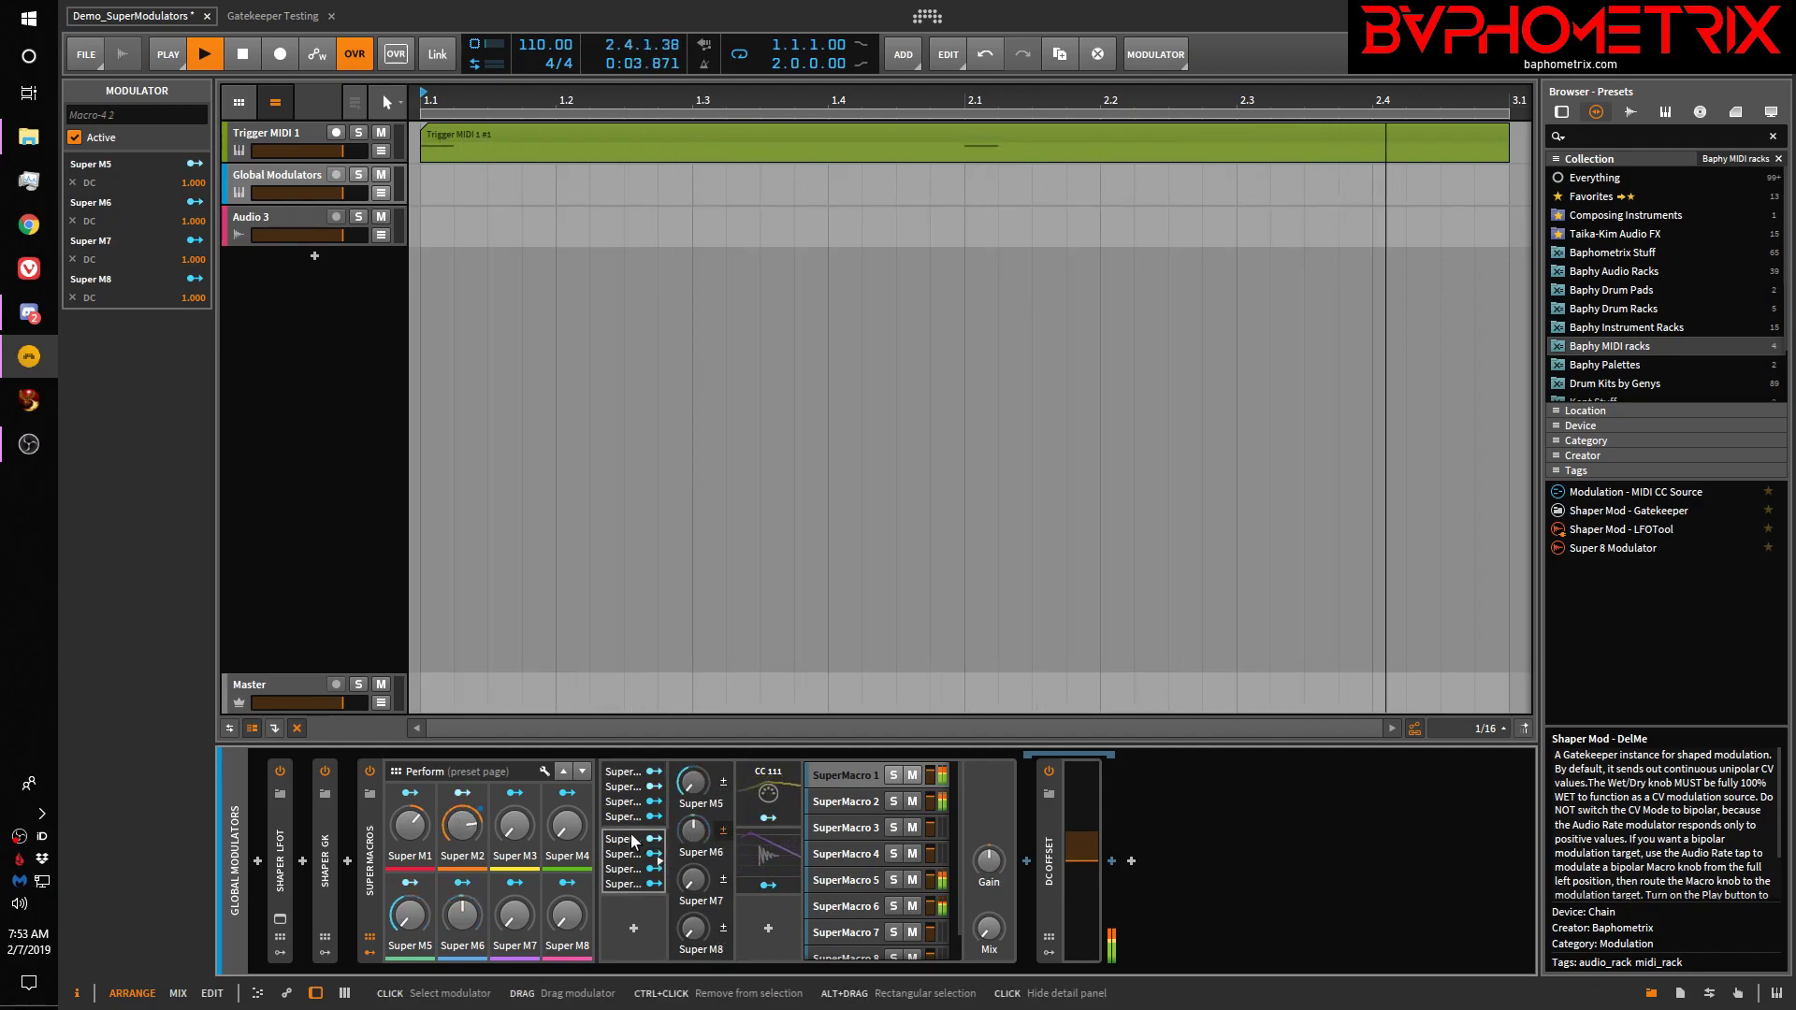
pyautogui.click(630, 791)
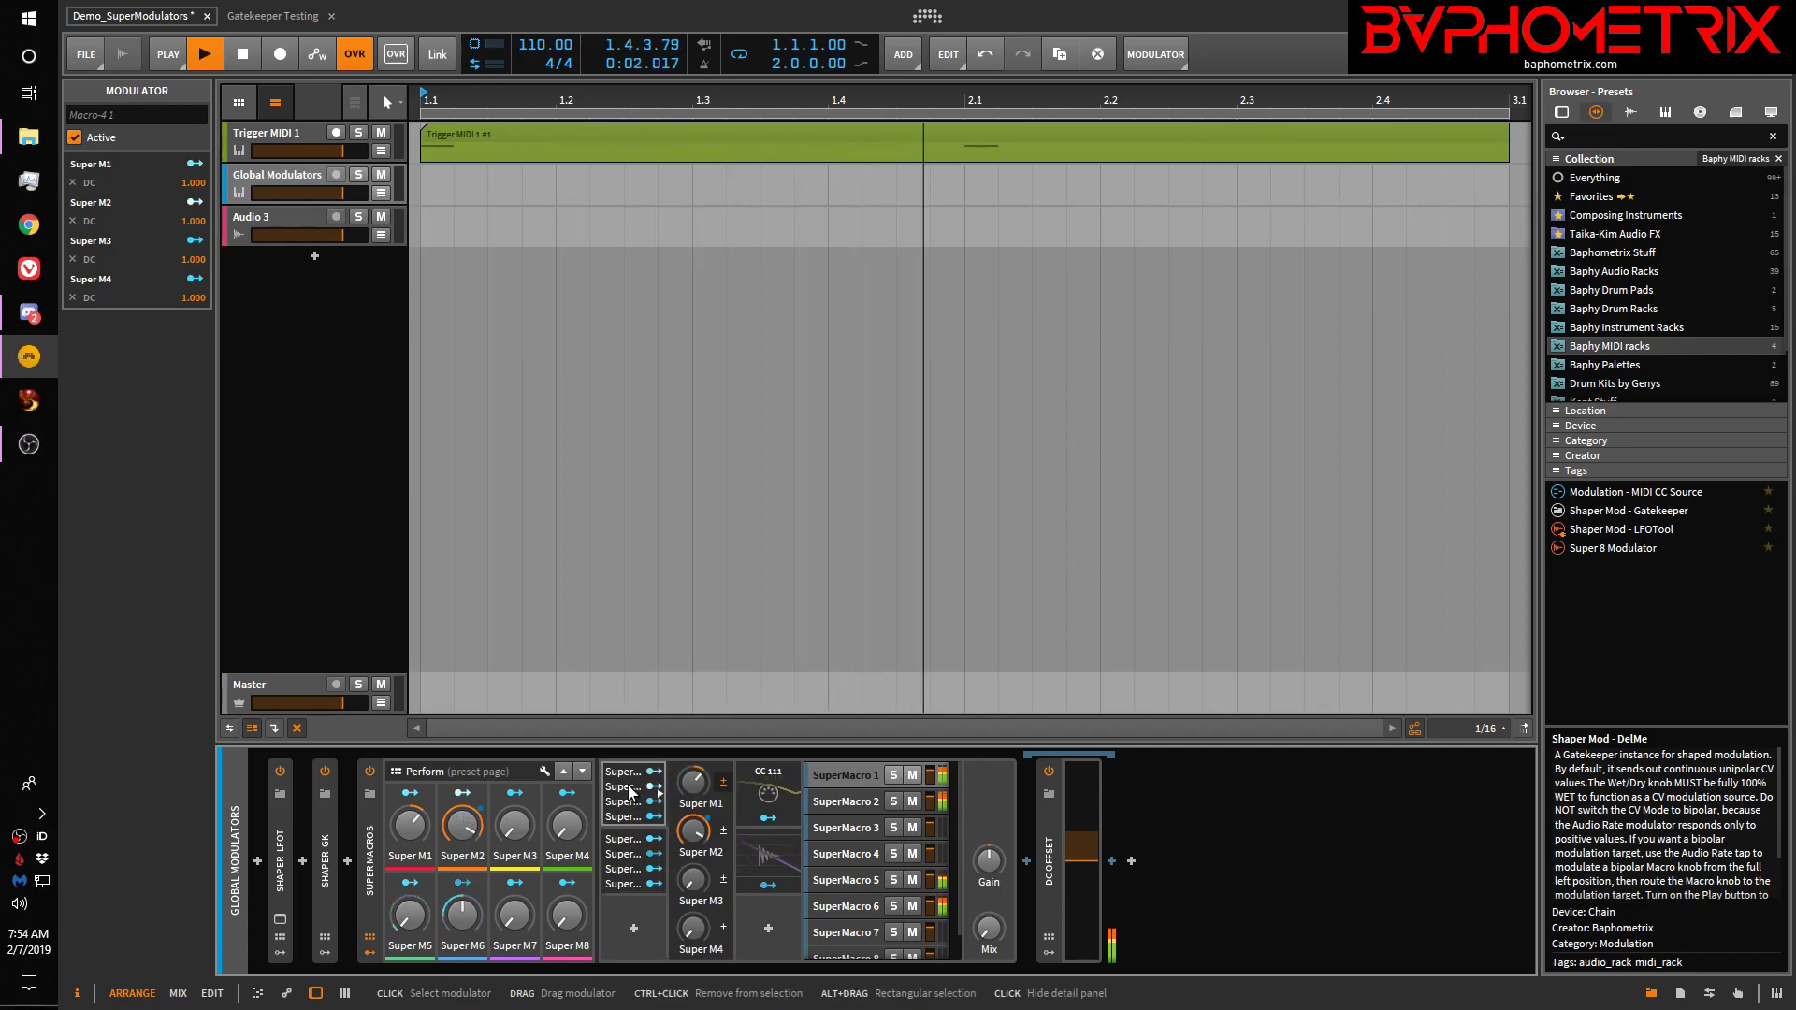
pyautogui.click(1739, 995)
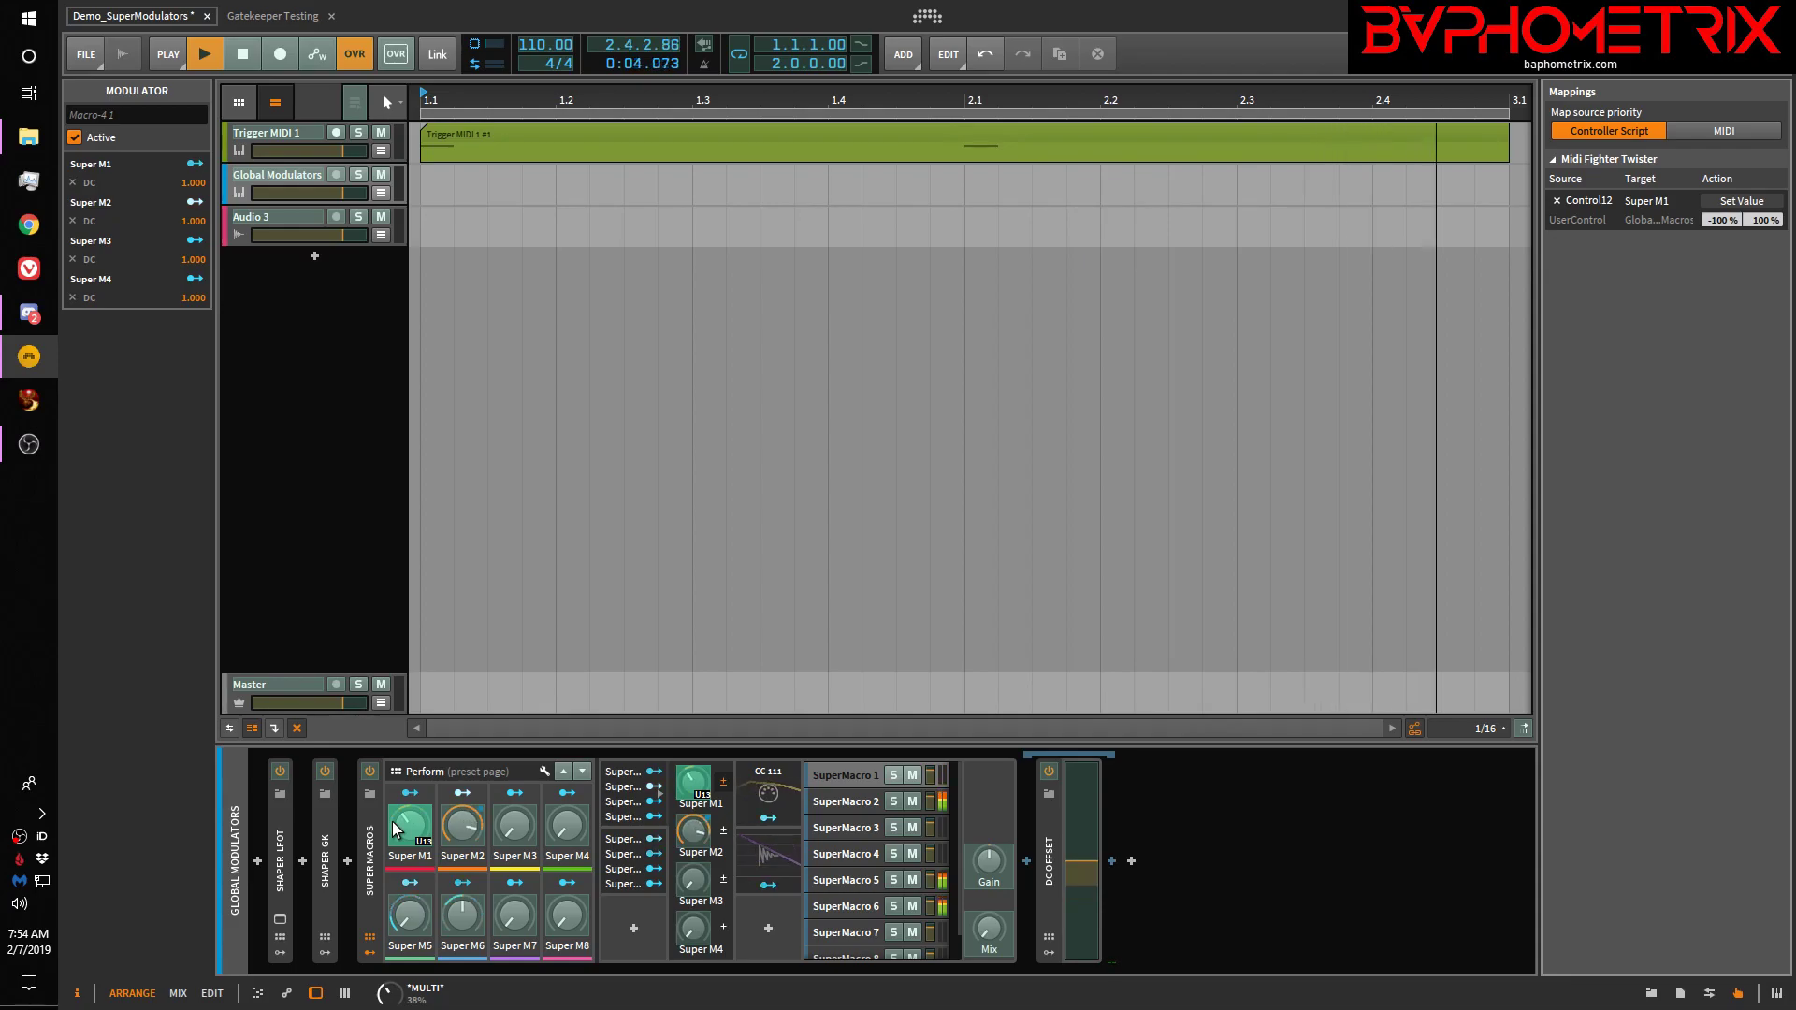
pyautogui.click(1649, 994)
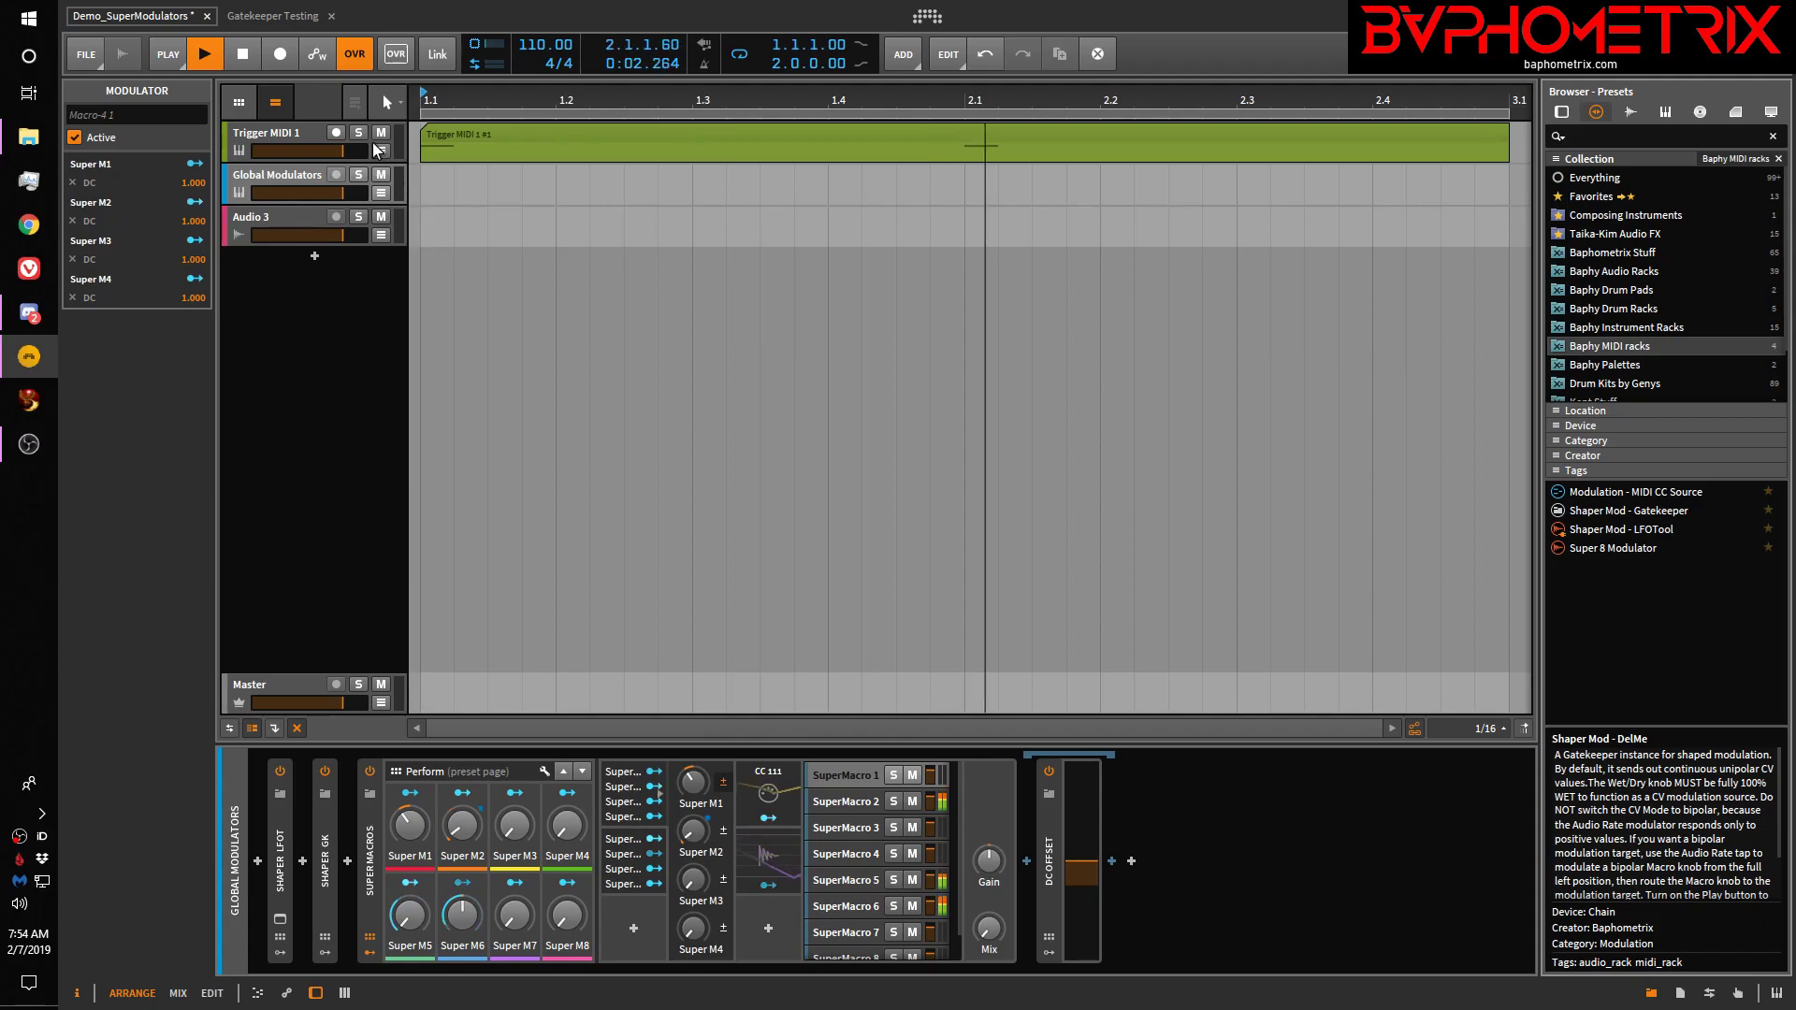
# Expand the Global Modulators track's Super M1 and M2 automation lanes and inspect the Super M5–M8 Macro-4
pyautogui.click(293, 175)
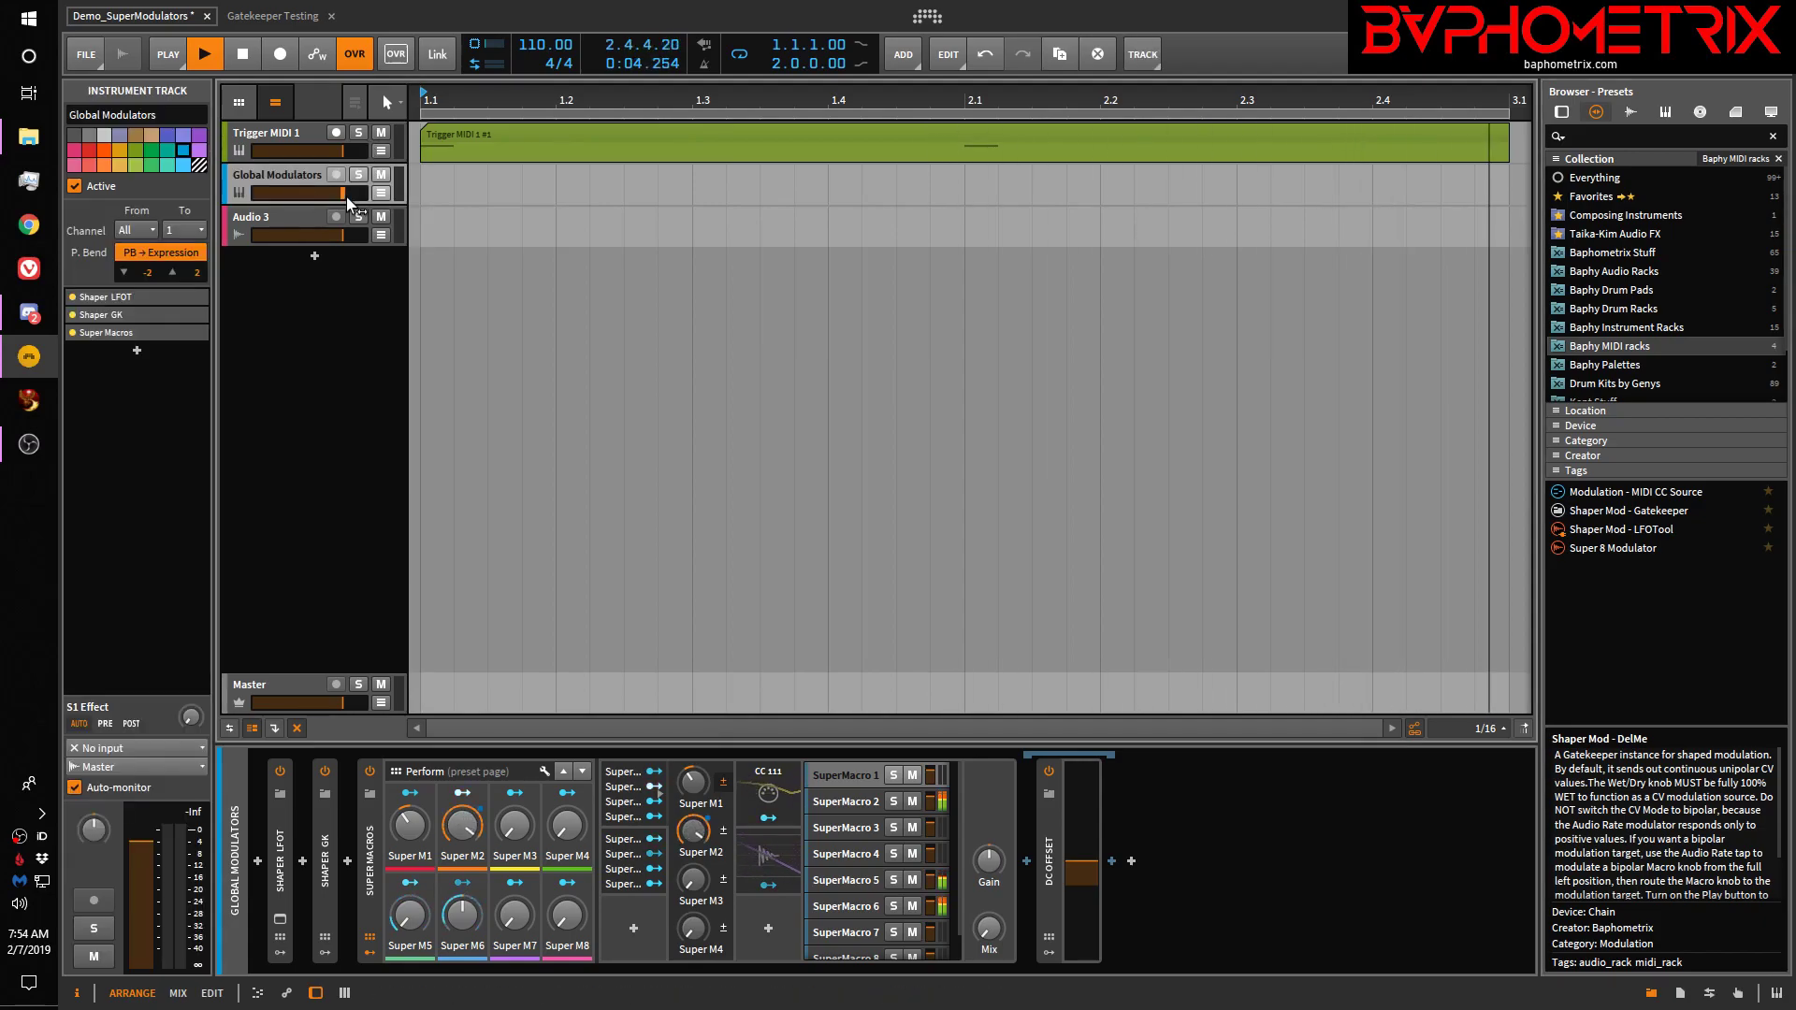
pyautogui.click(381, 193)
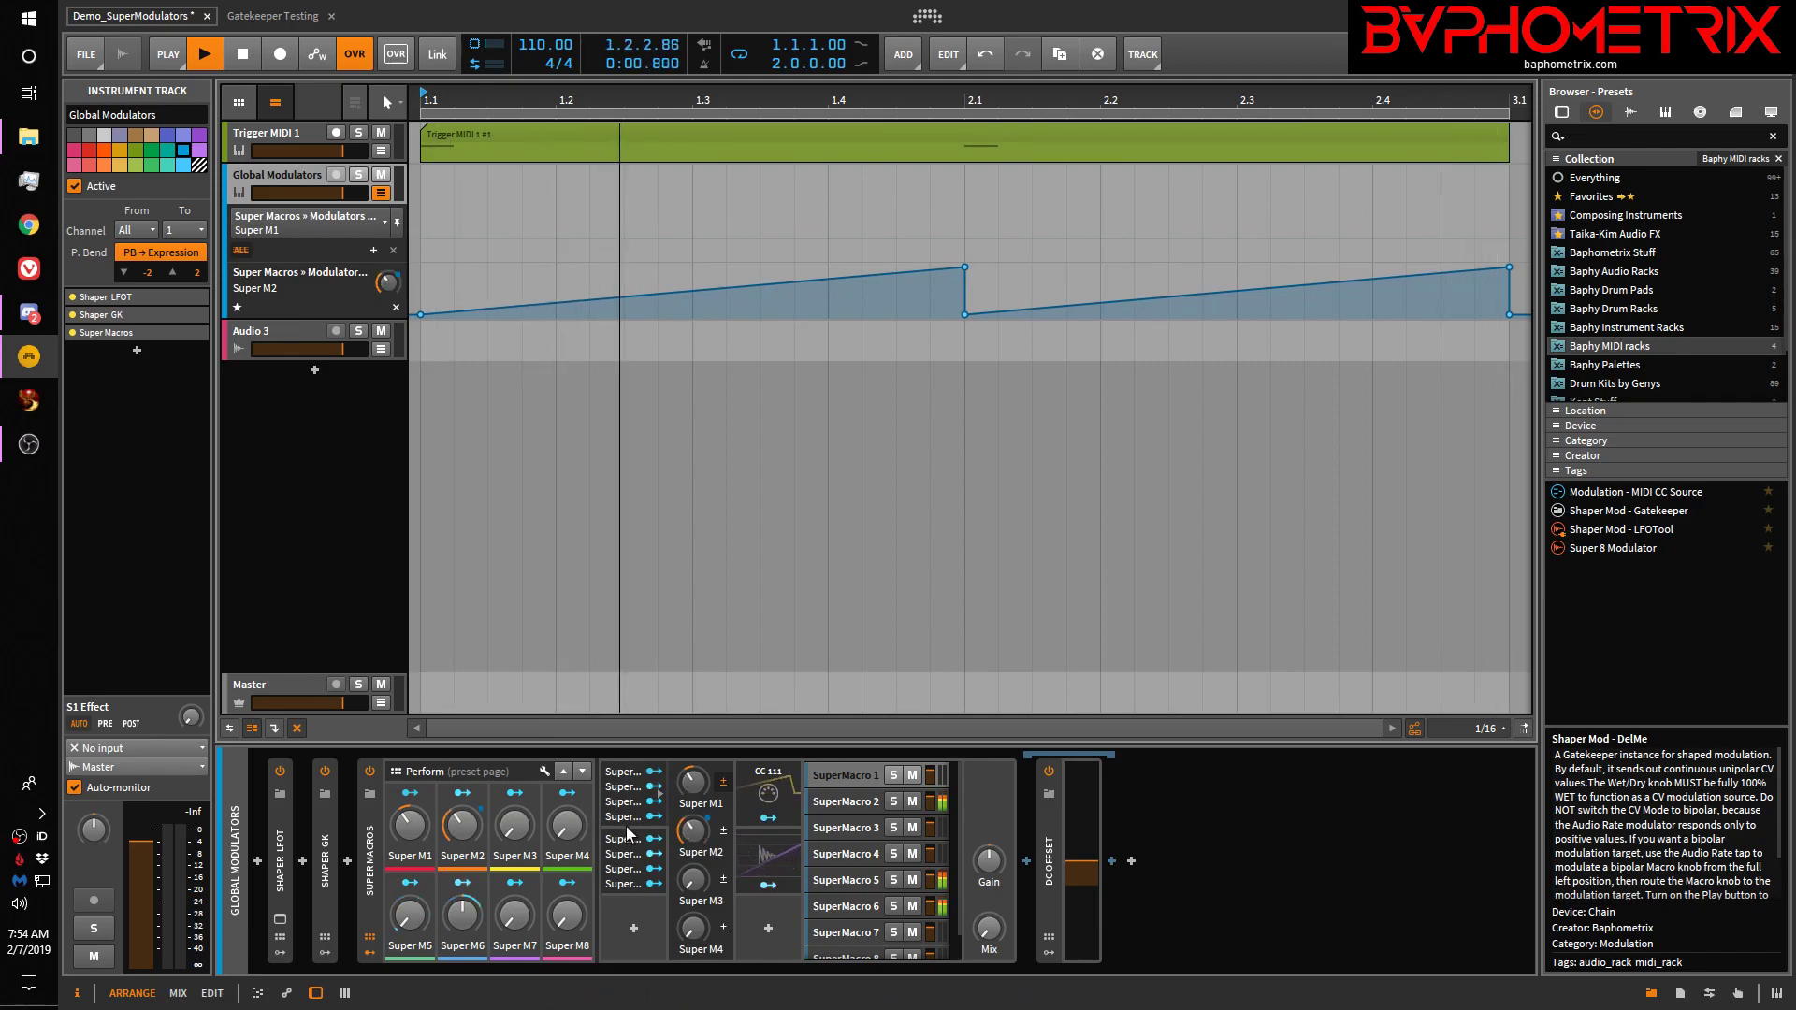
pyautogui.click(655, 843)
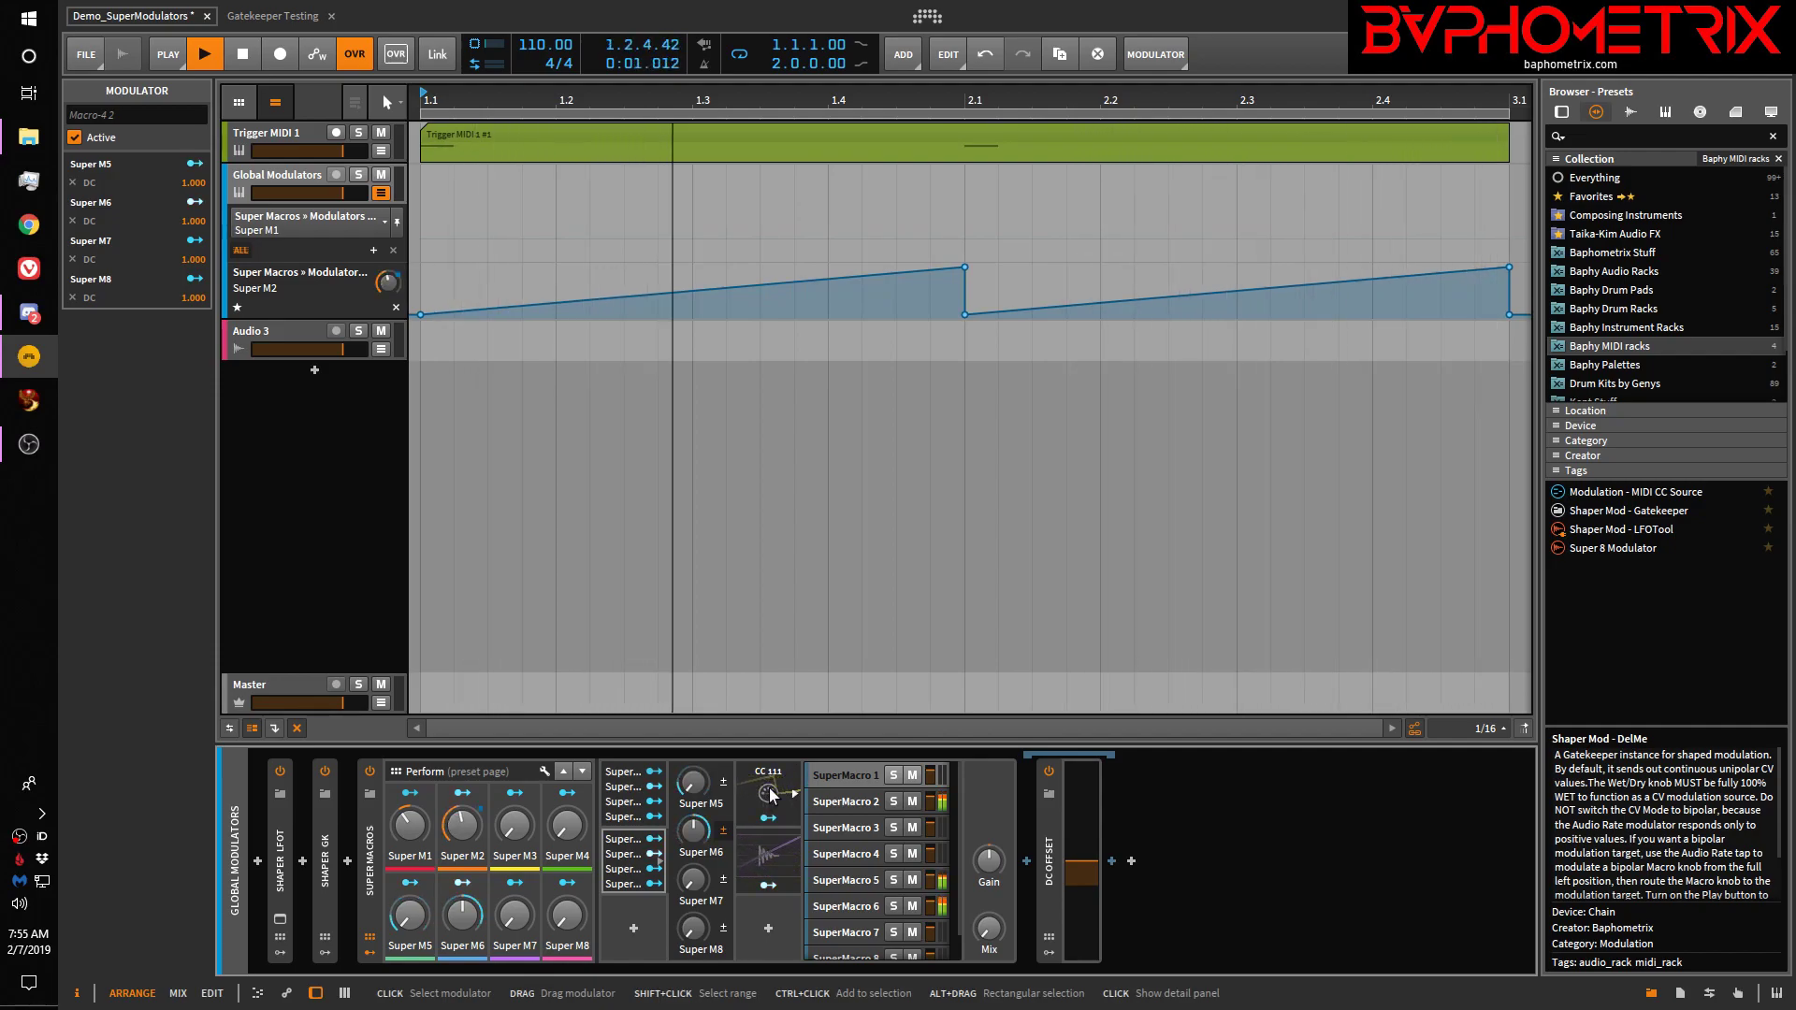
# Check the Audio Rate modulator, then show the second Super modulator's M5–M8 knobs with DC amounts 1.000
pyautogui.click(766, 854)
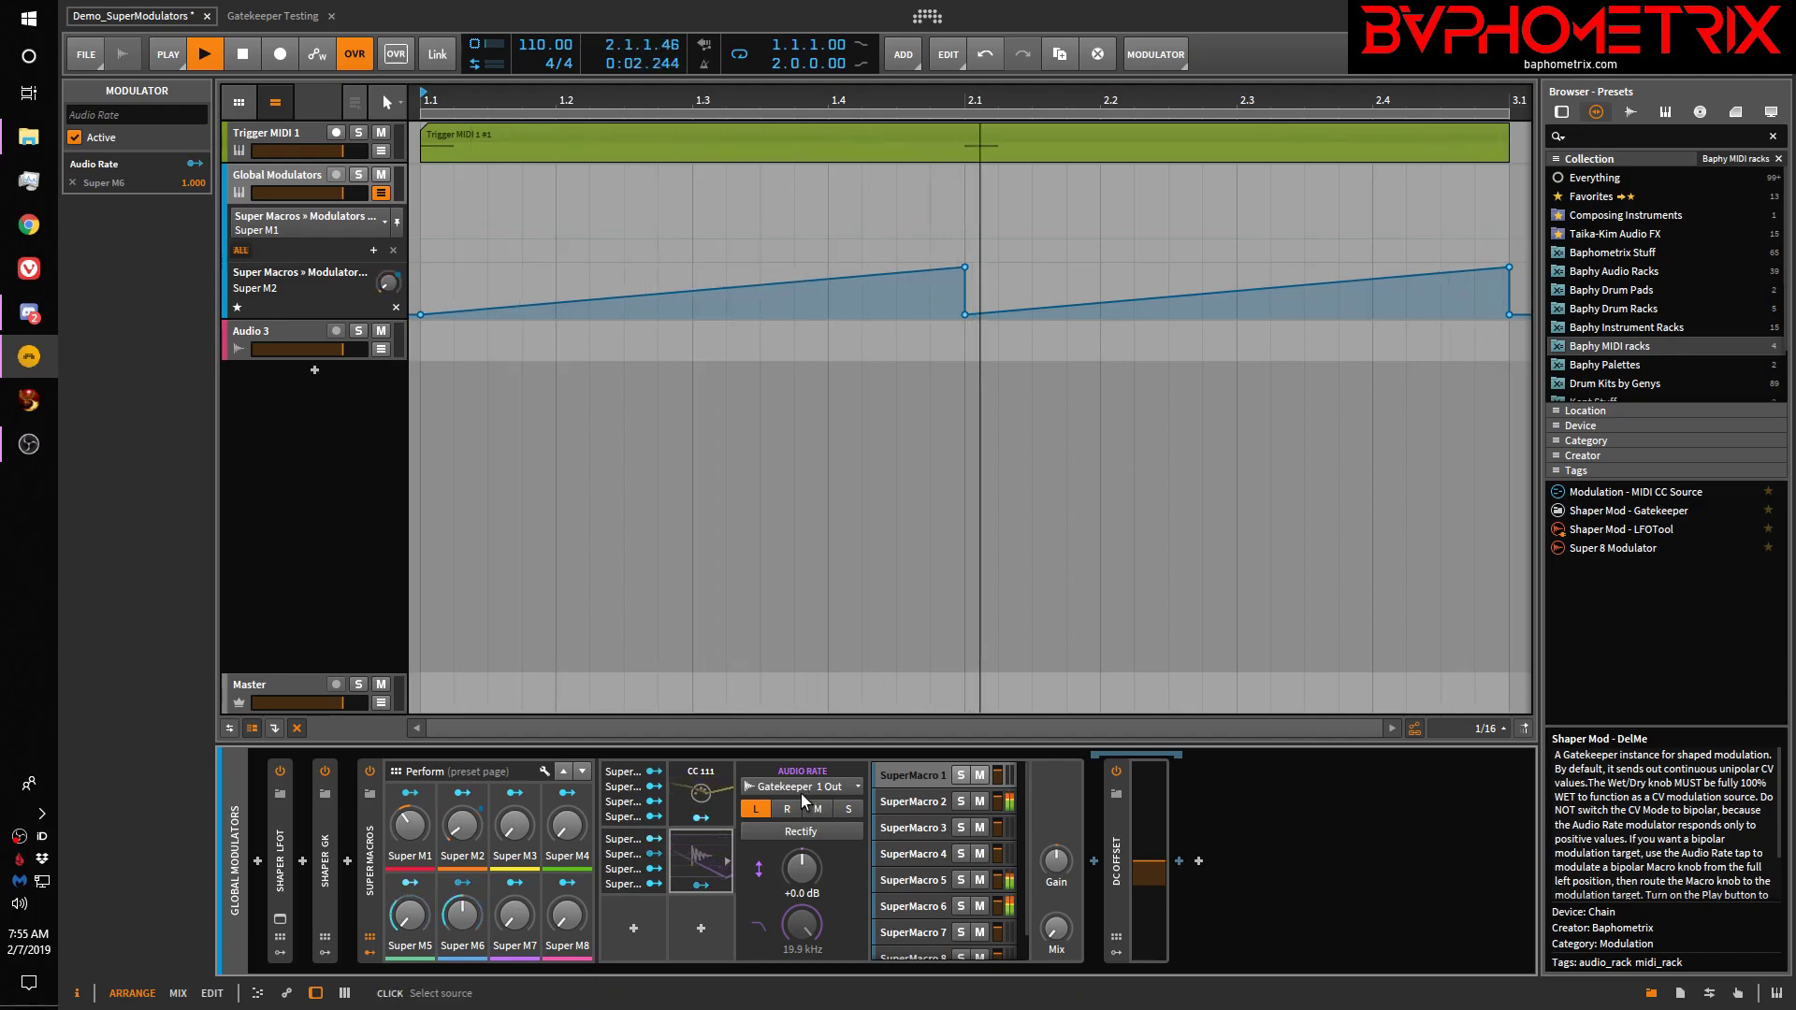
pyautogui.click(711, 851)
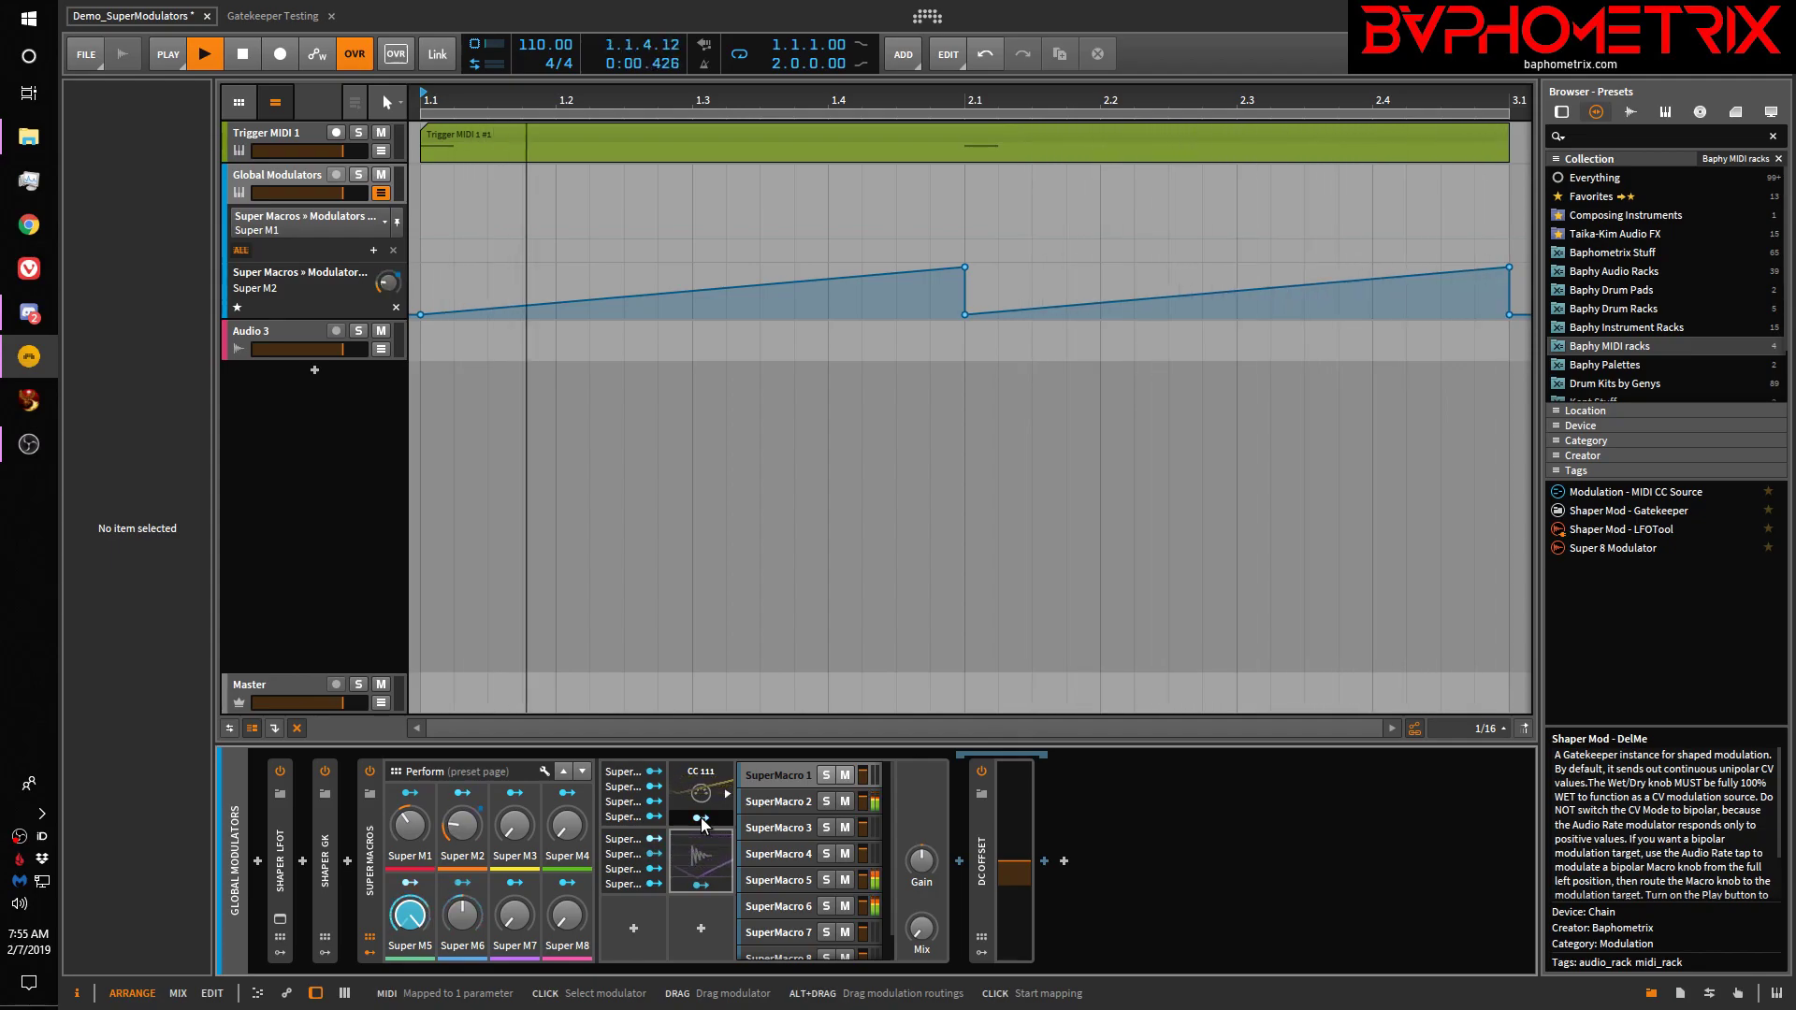
pyautogui.click(660, 862)
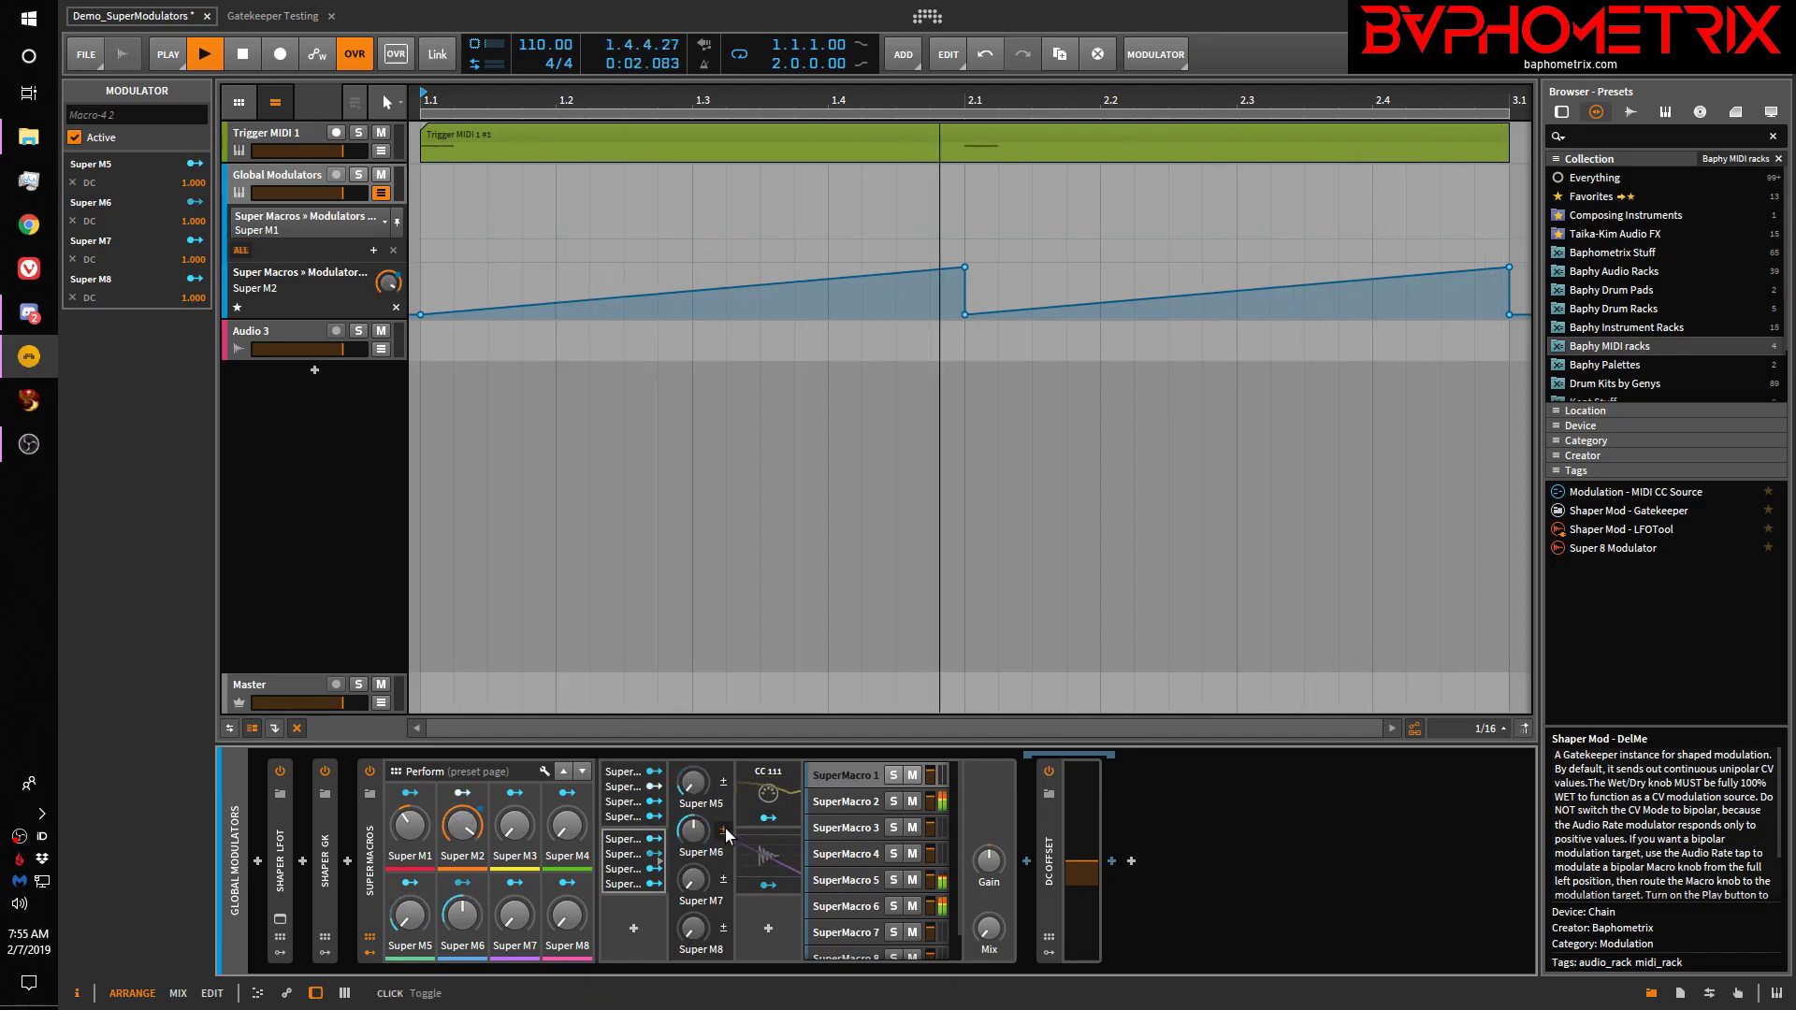
pyautogui.click(771, 855)
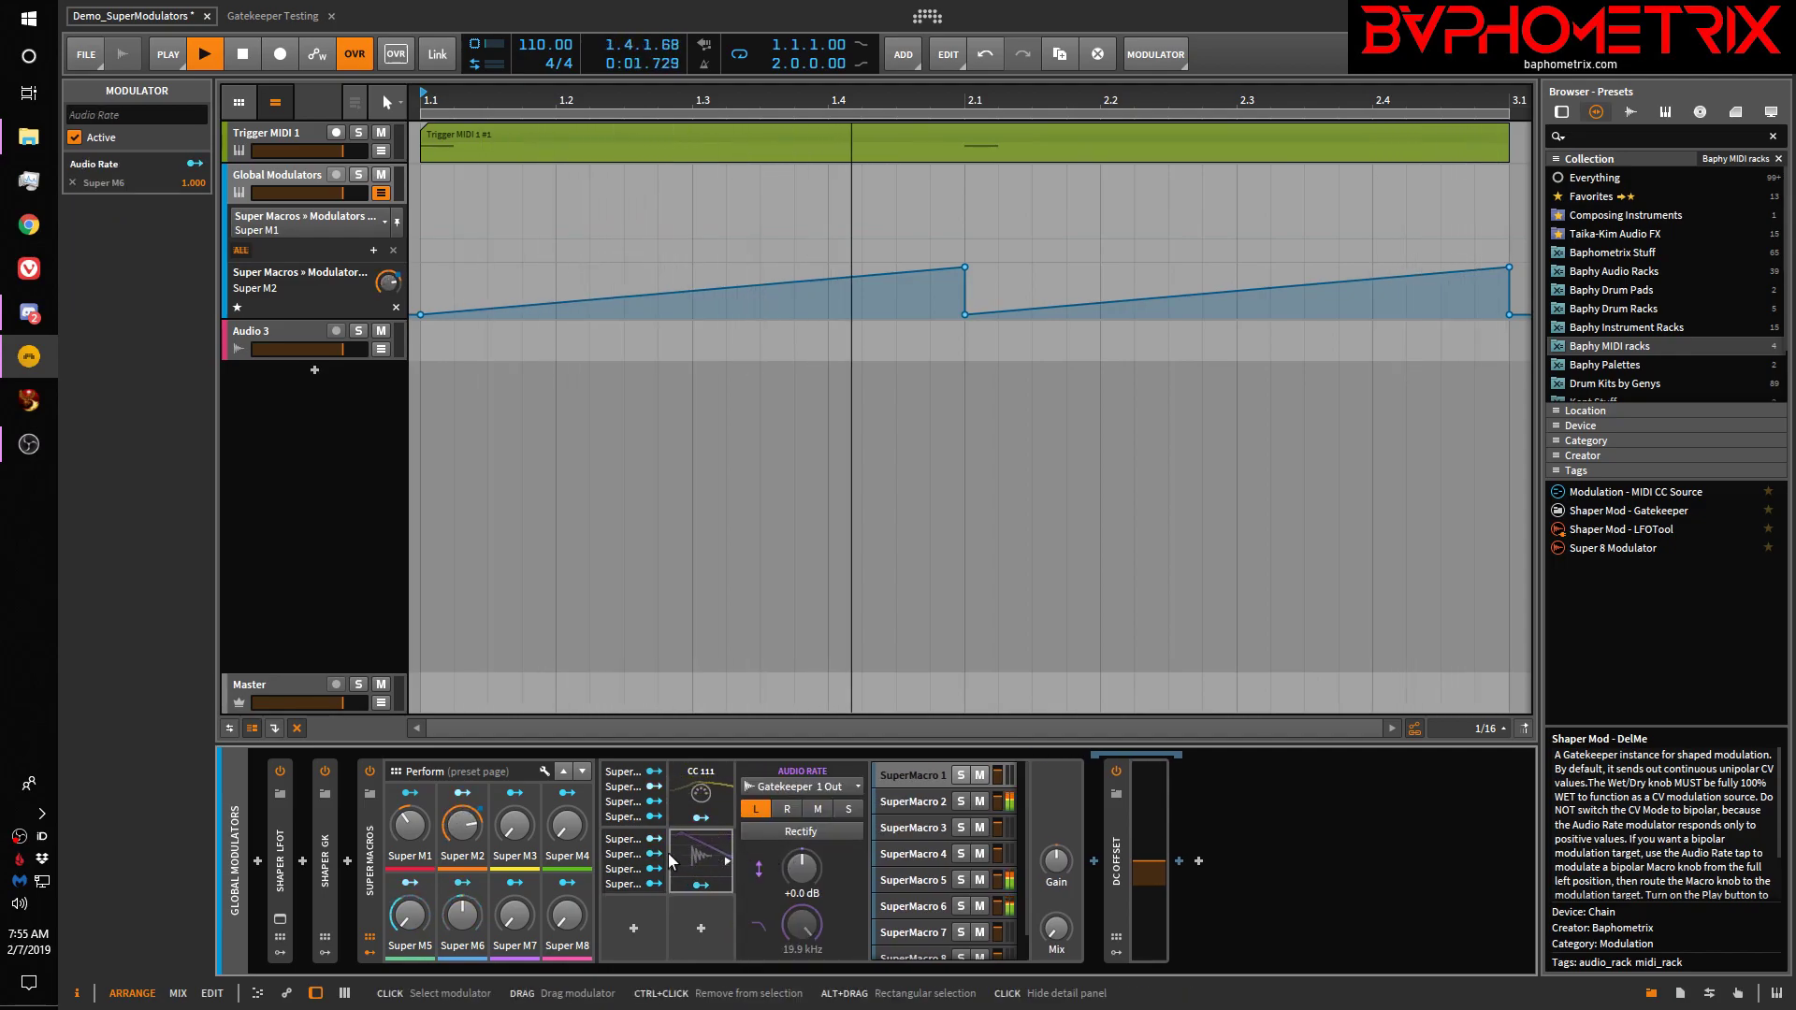
pyautogui.click(623, 855)
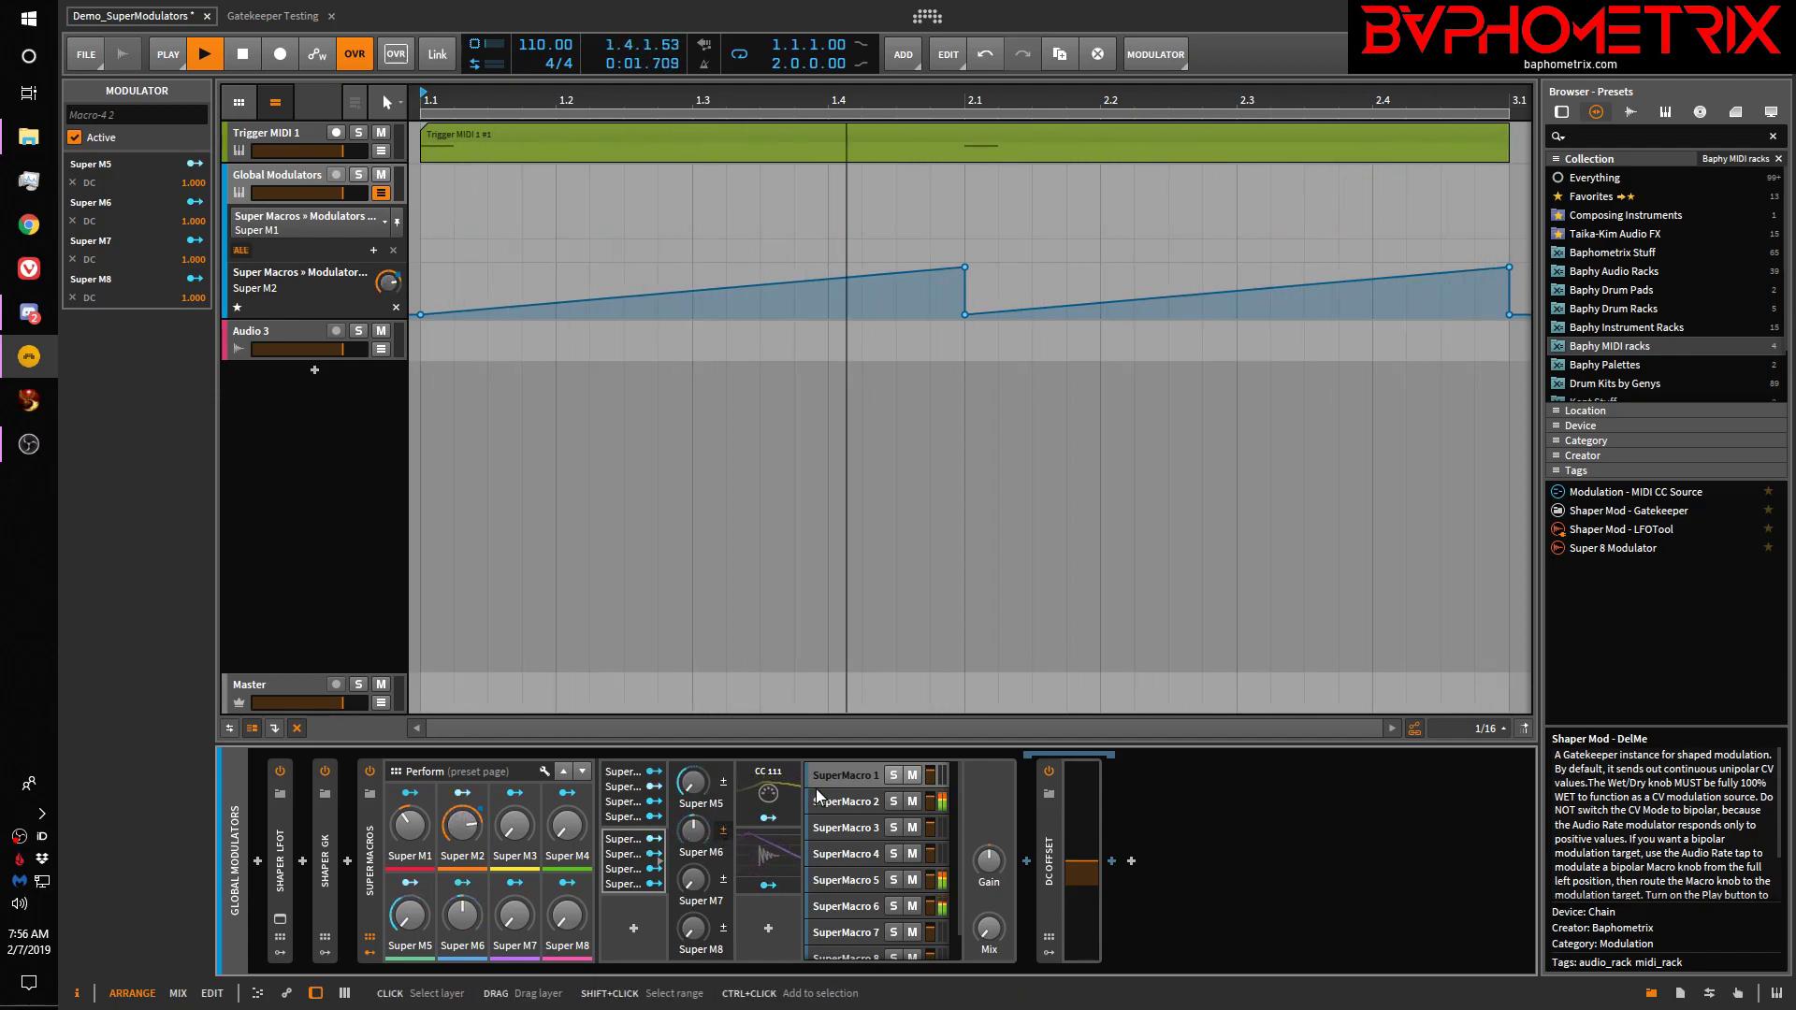
# Collapse the Super Macros section, browse SuperMacro layers 1, 2 and 5, then show Audio 3's Filter
pyautogui.click(373, 950)
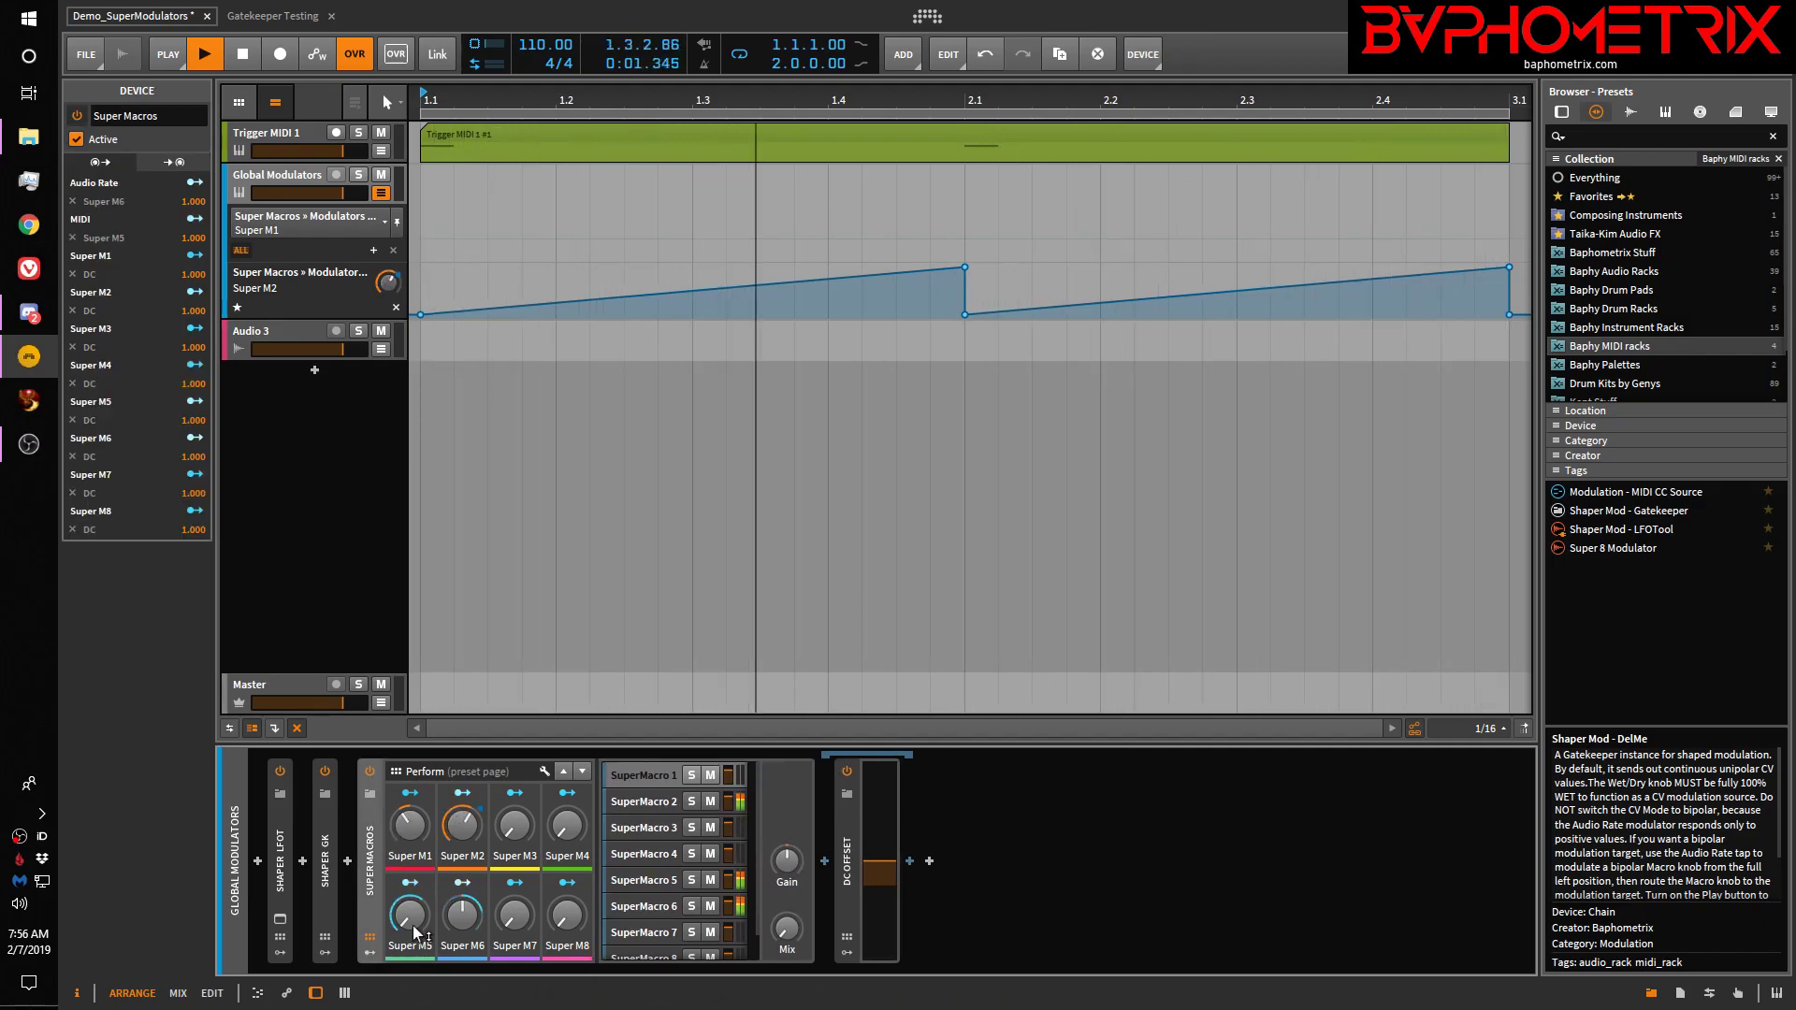
pyautogui.click(659, 776)
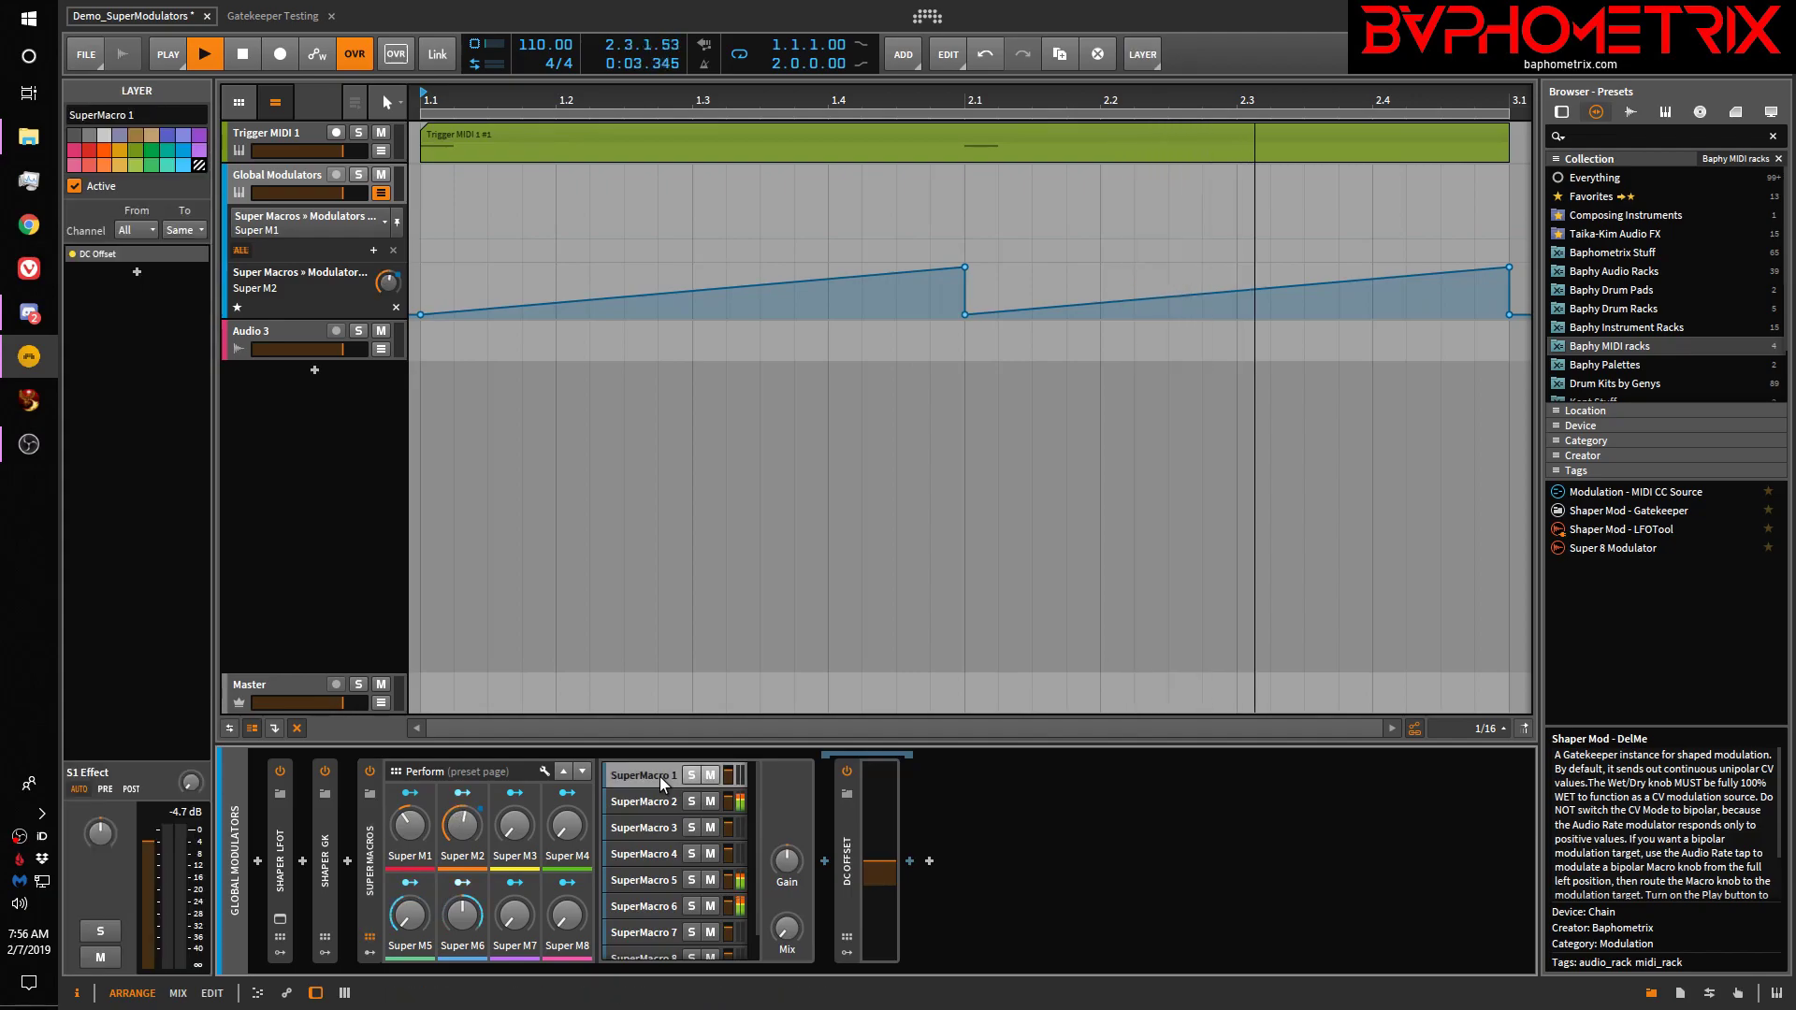
pyautogui.click(666, 803)
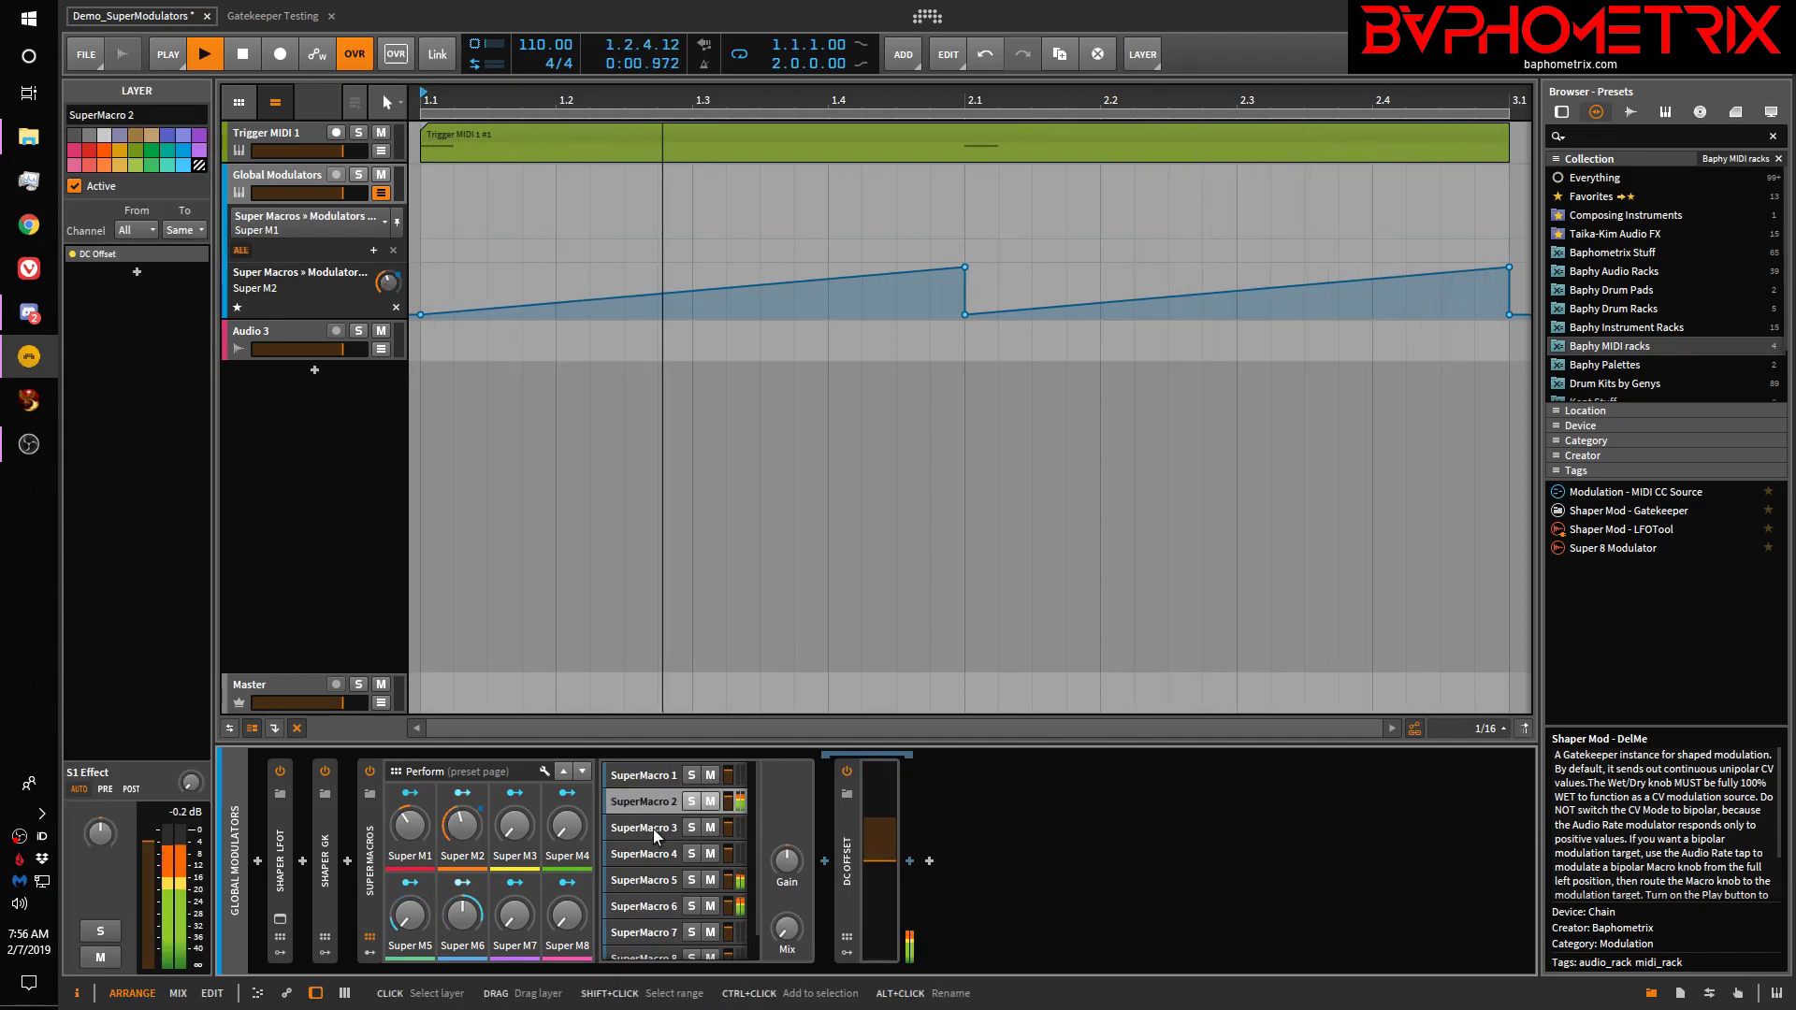
pyautogui.click(651, 879)
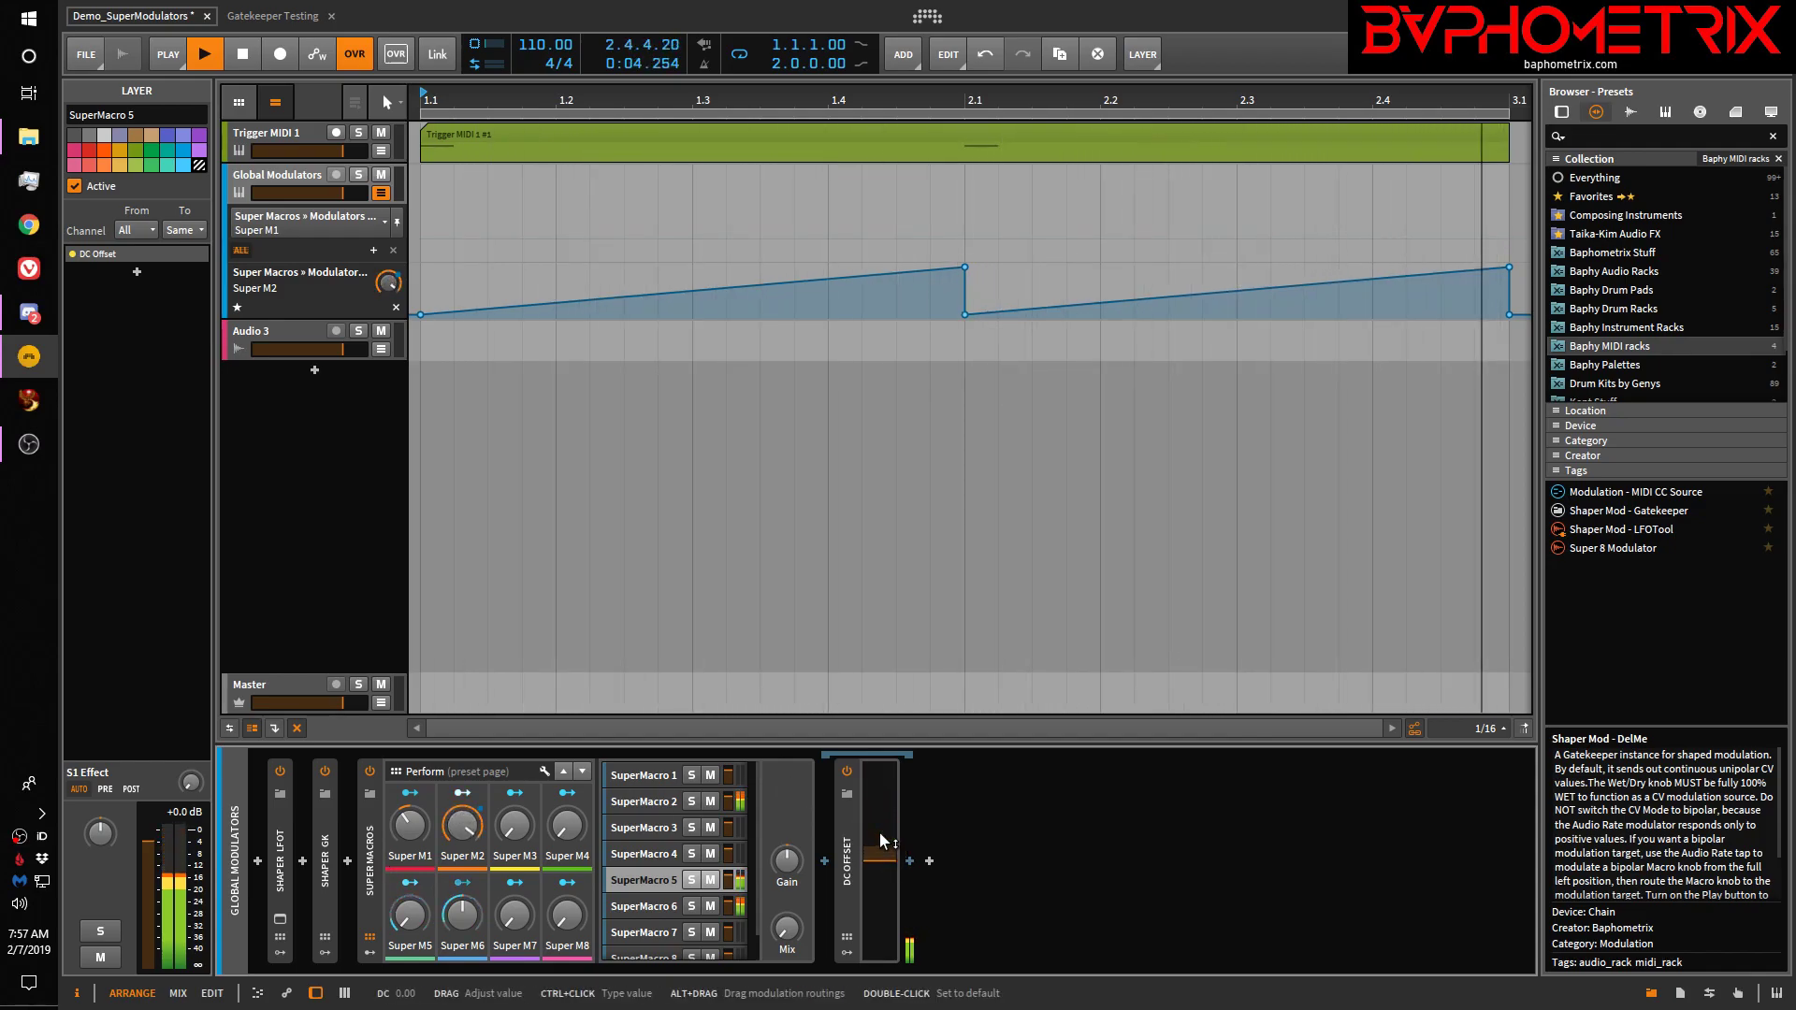
pyautogui.click(654, 778)
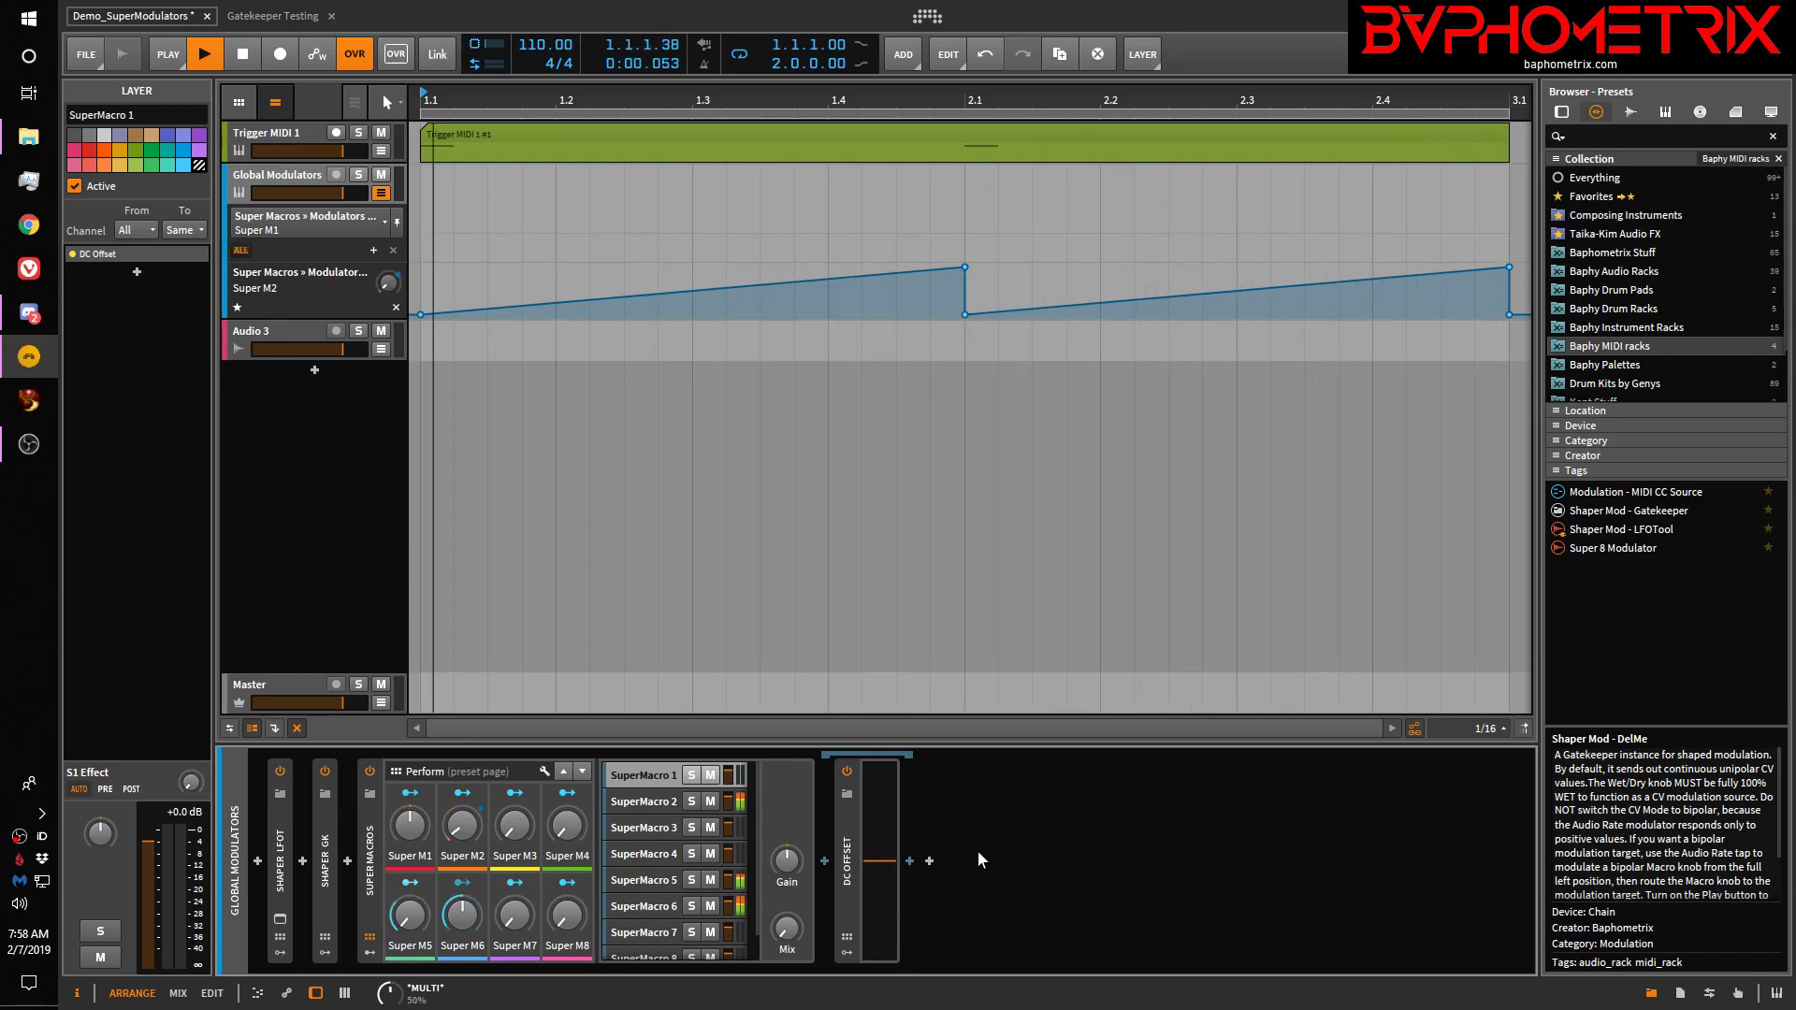
pyautogui.click(277, 329)
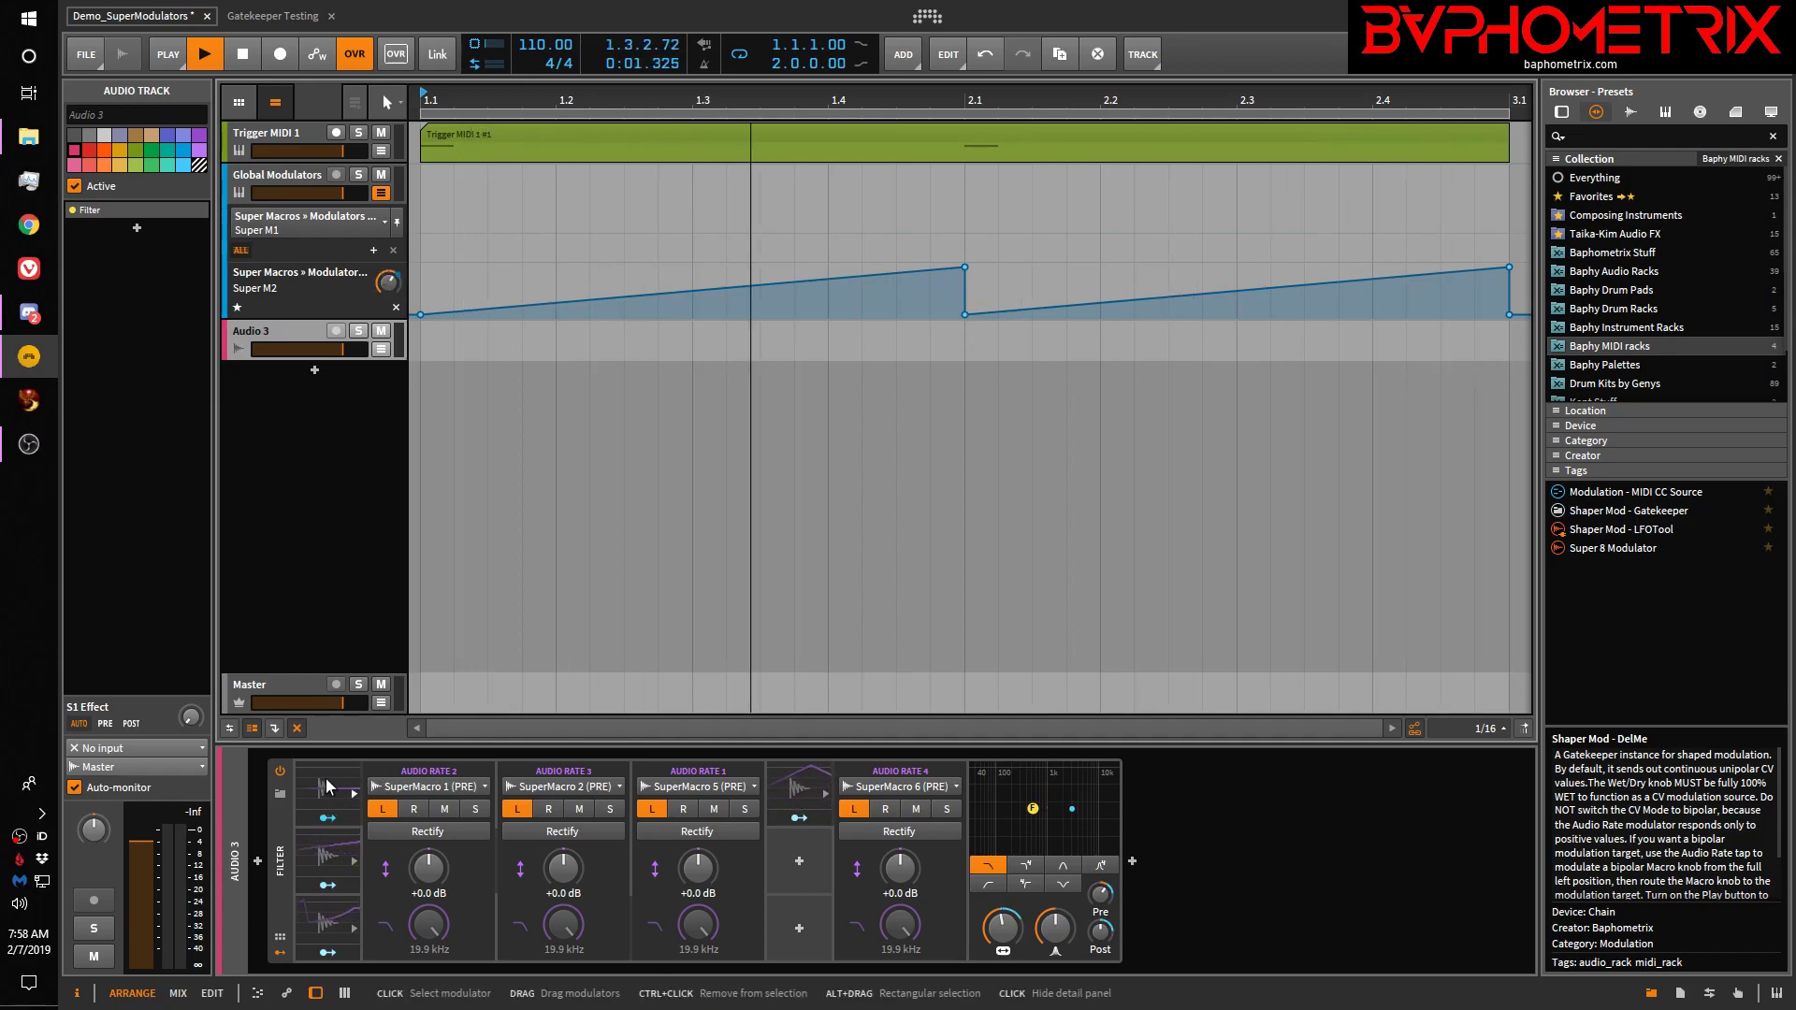
# Look at SuperMacro 1 and Audio 3's Filter, then return to the Global Modulators Super Macros chain
pyautogui.click(310, 176)
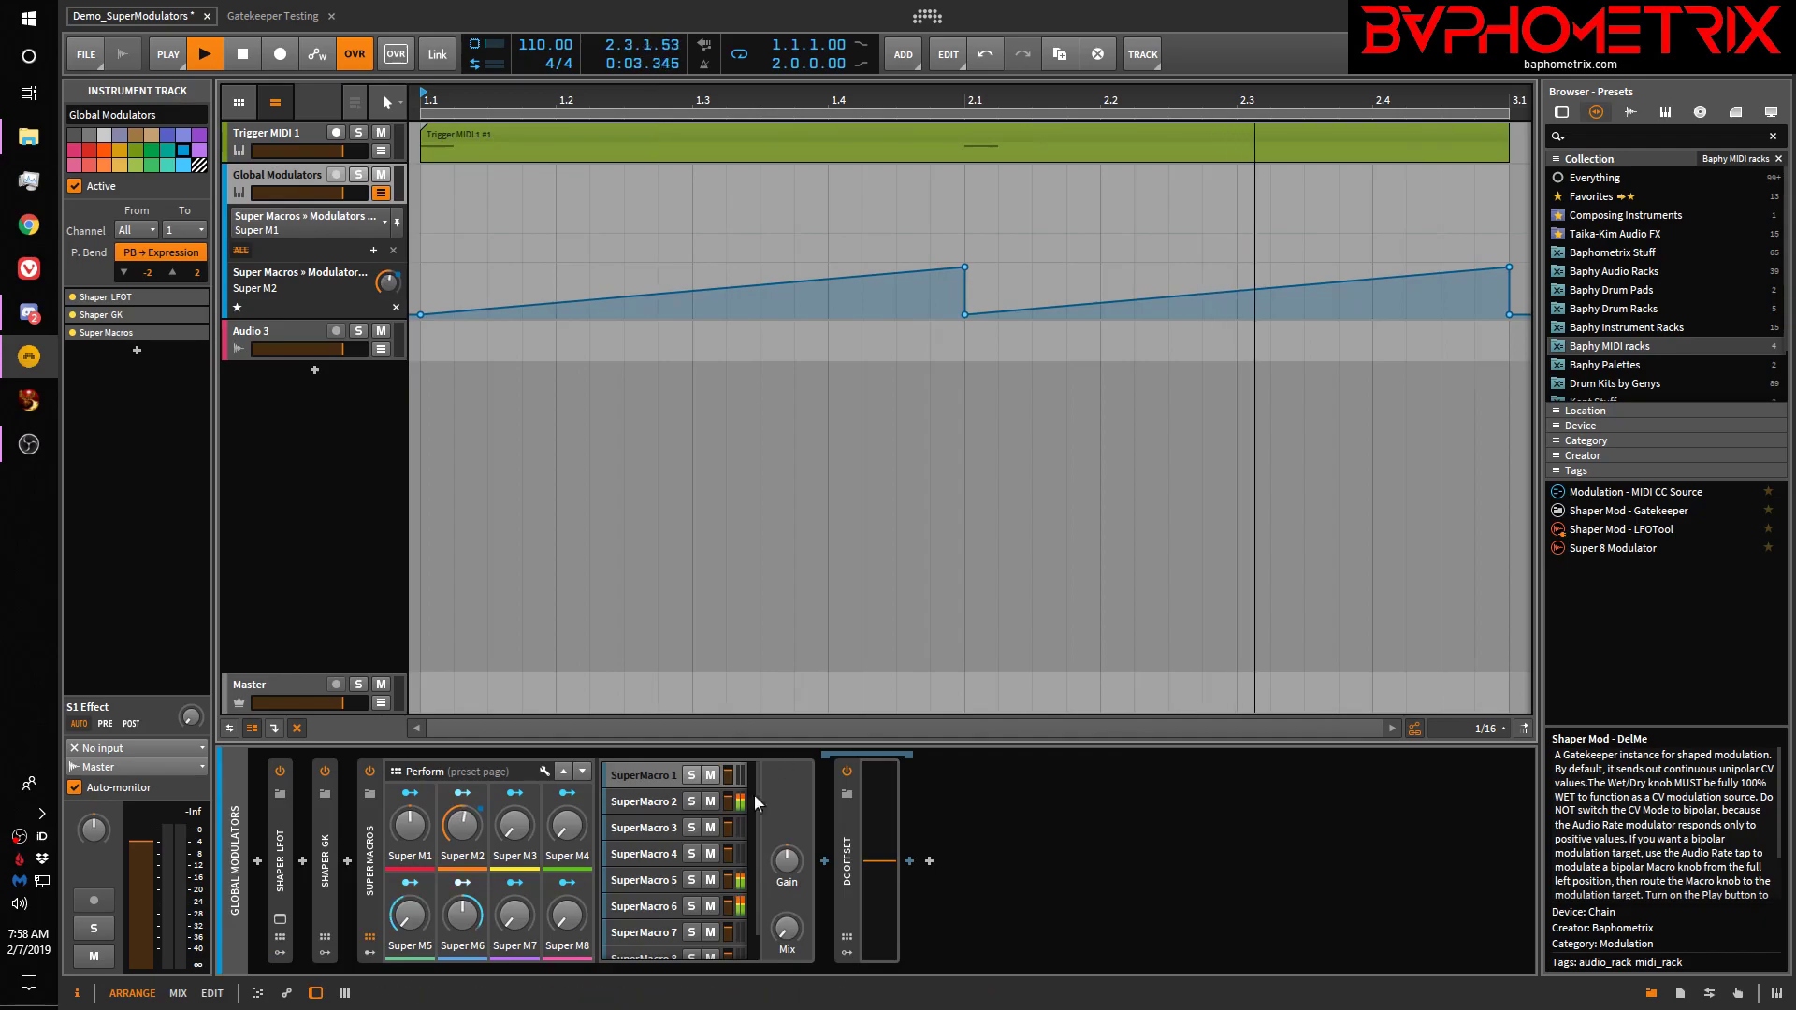
pyautogui.click(658, 773)
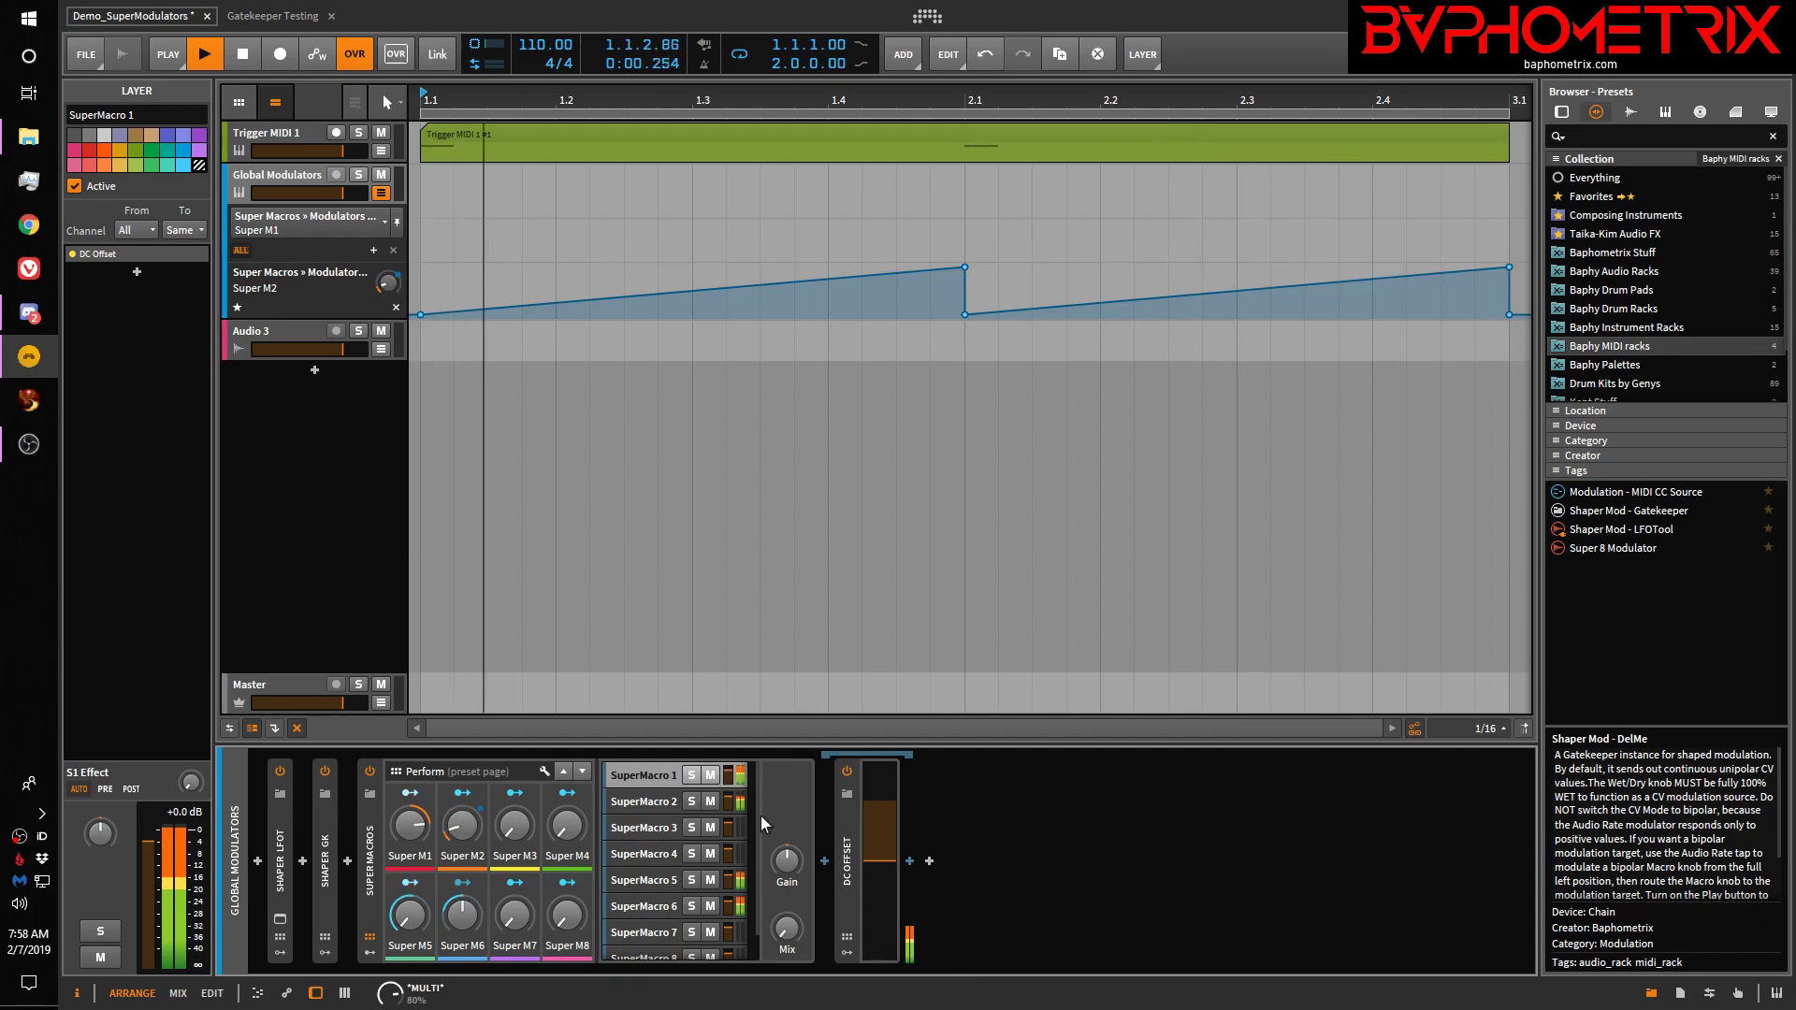
pyautogui.click(279, 328)
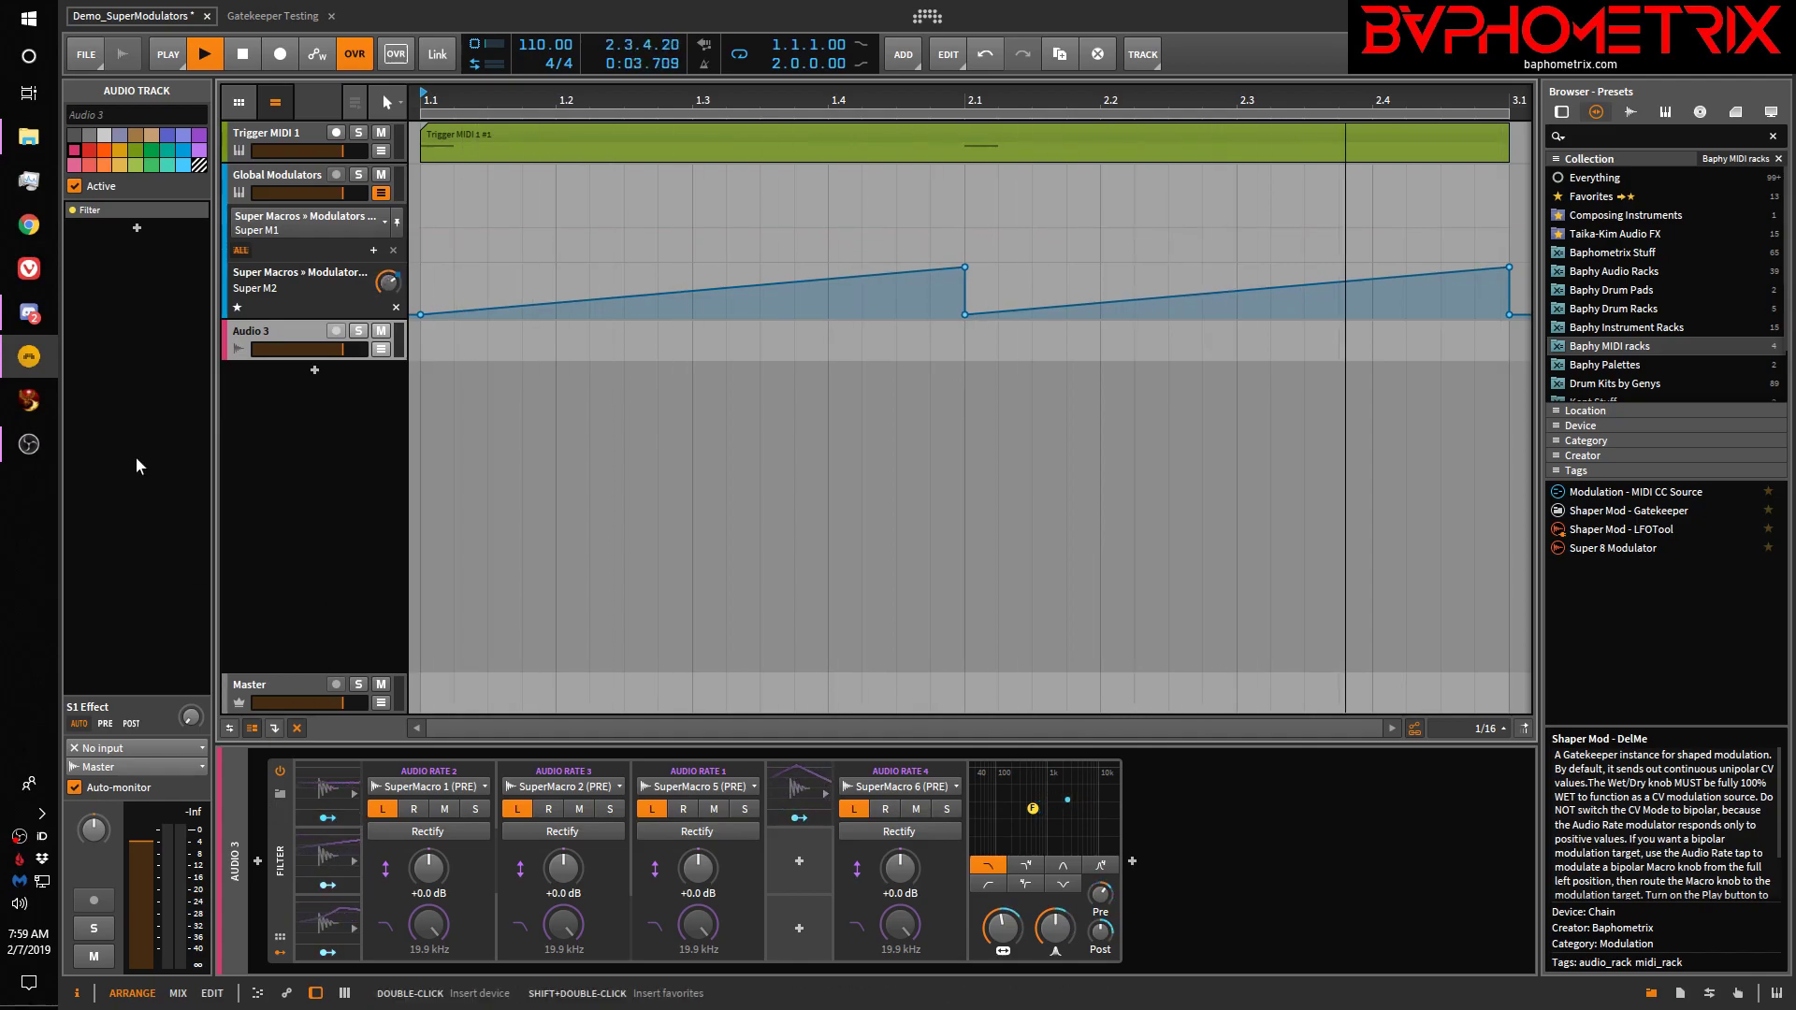
pyautogui.click(247, 283)
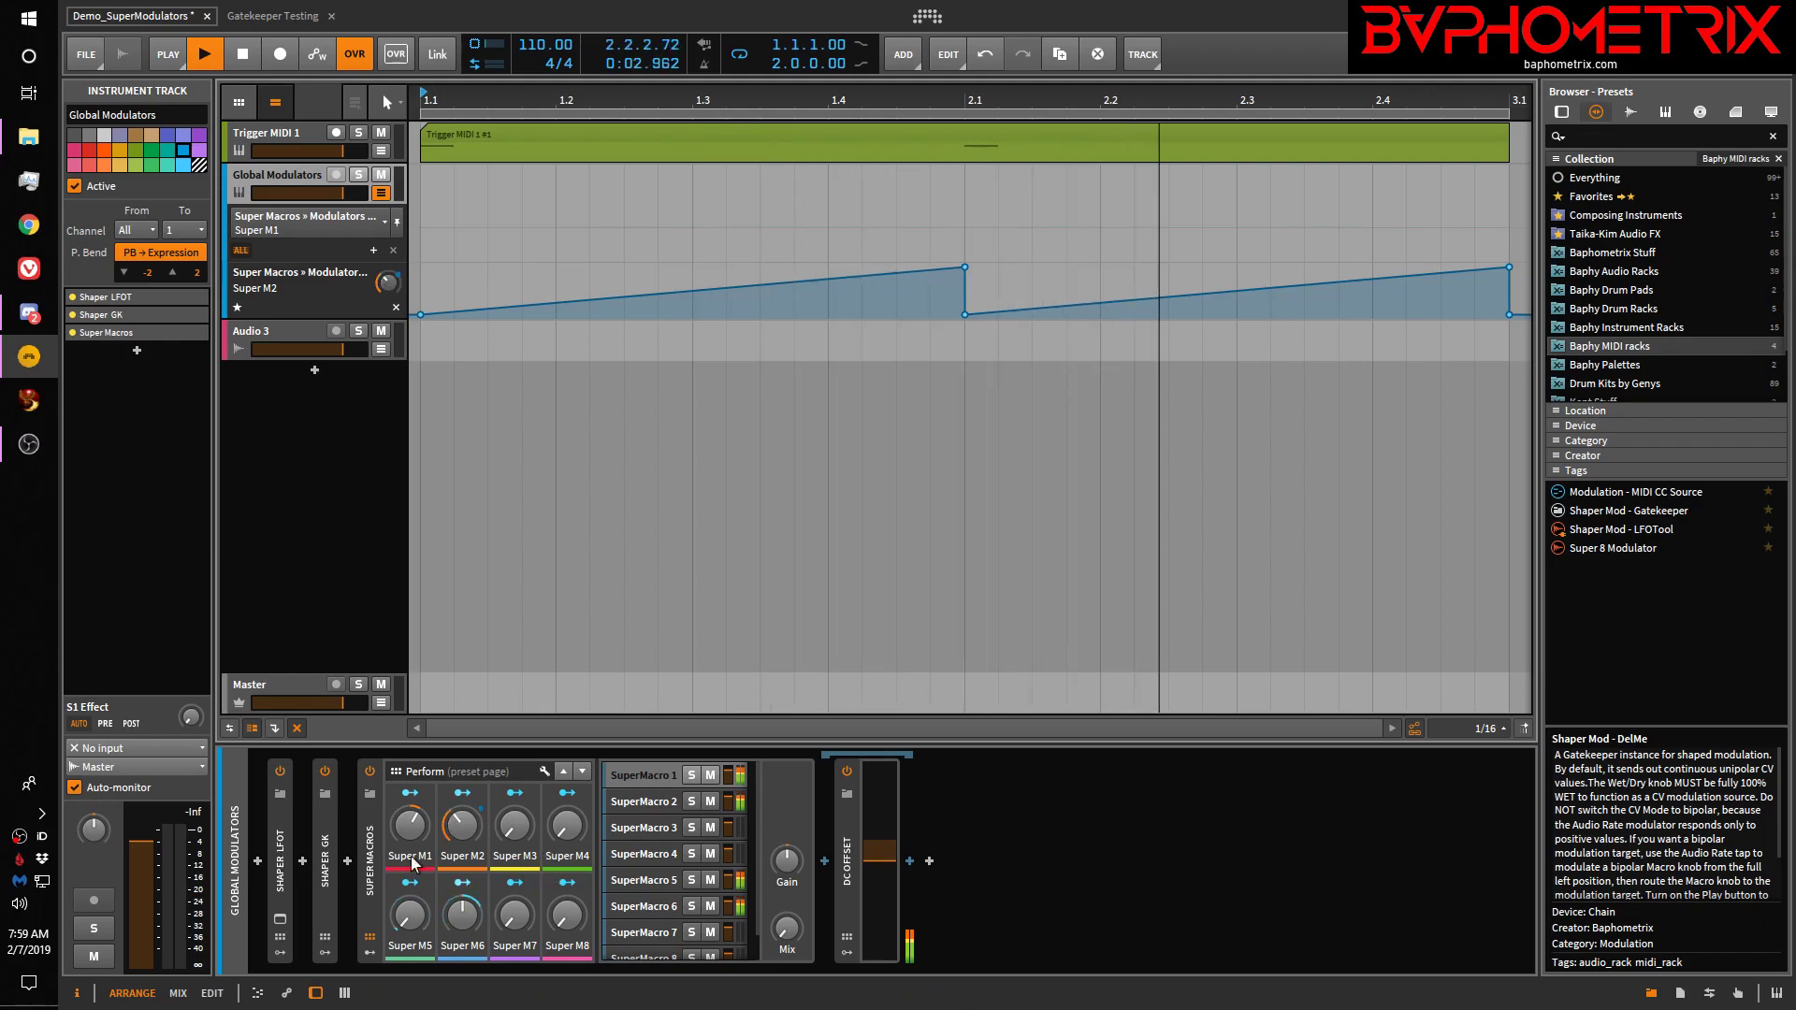
pyautogui.click(648, 823)
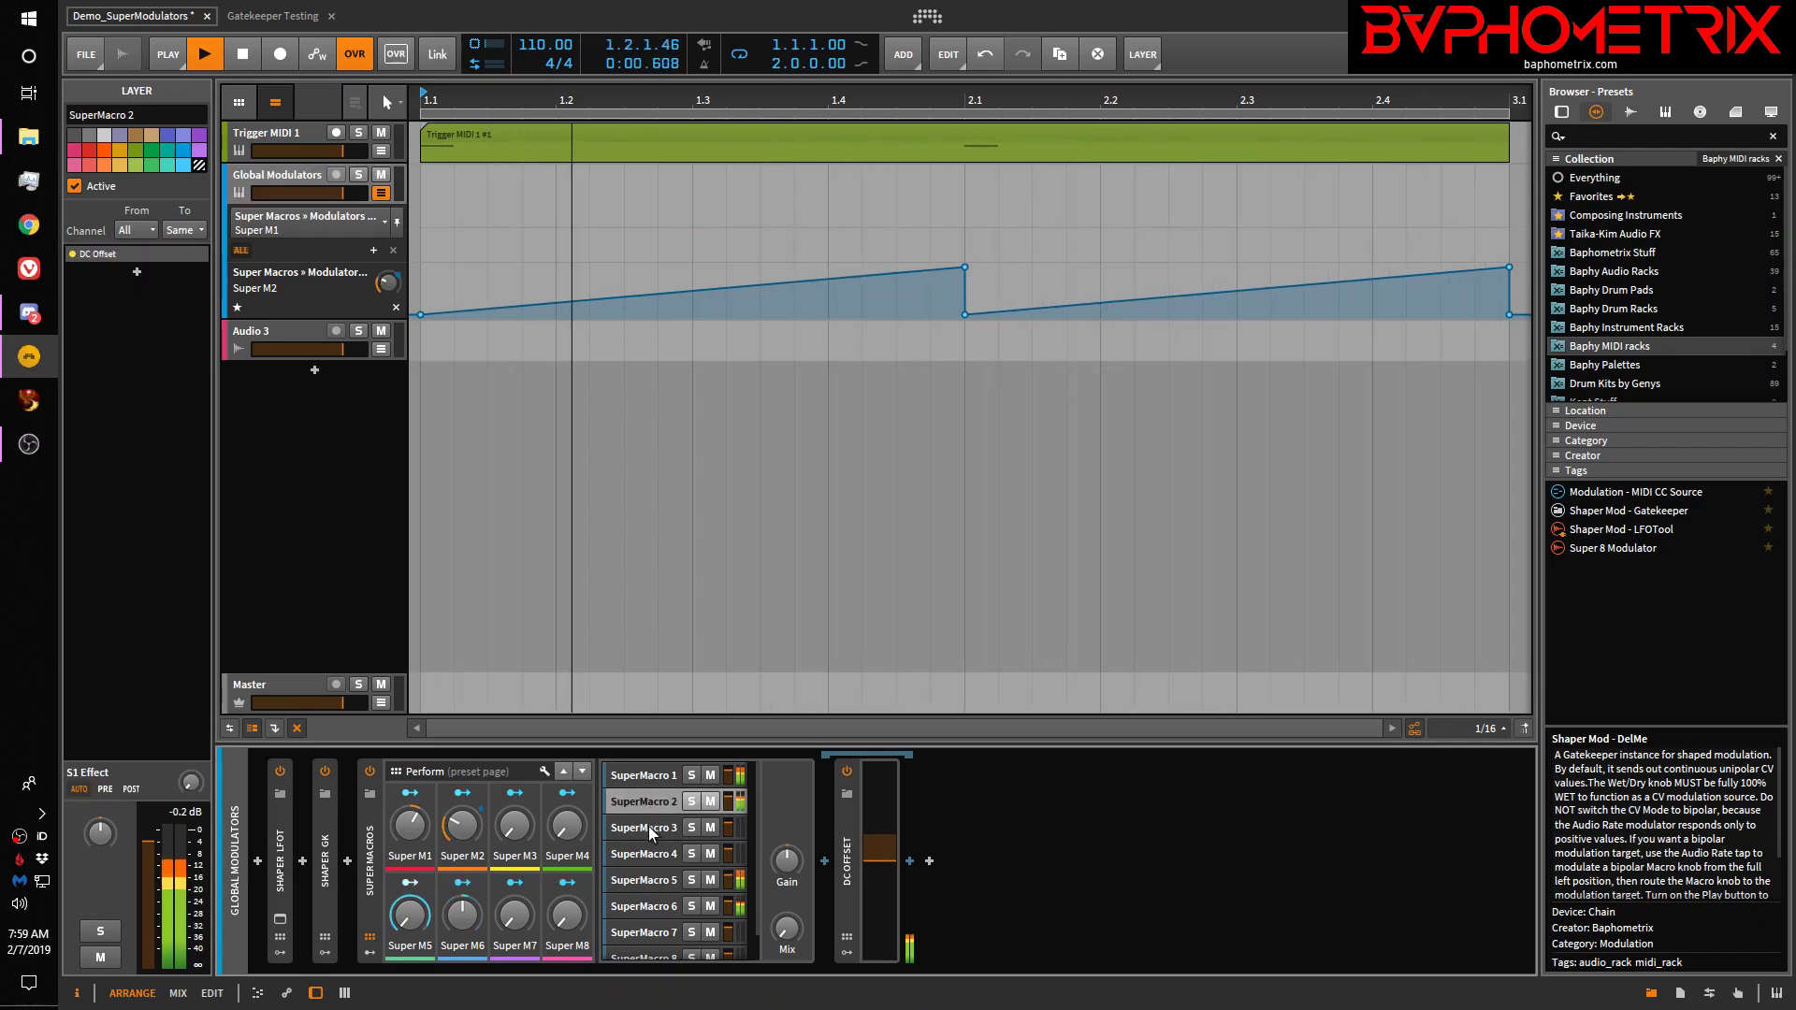
pyautogui.click(657, 905)
pyautogui.click(658, 951)
pyautogui.click(643, 906)
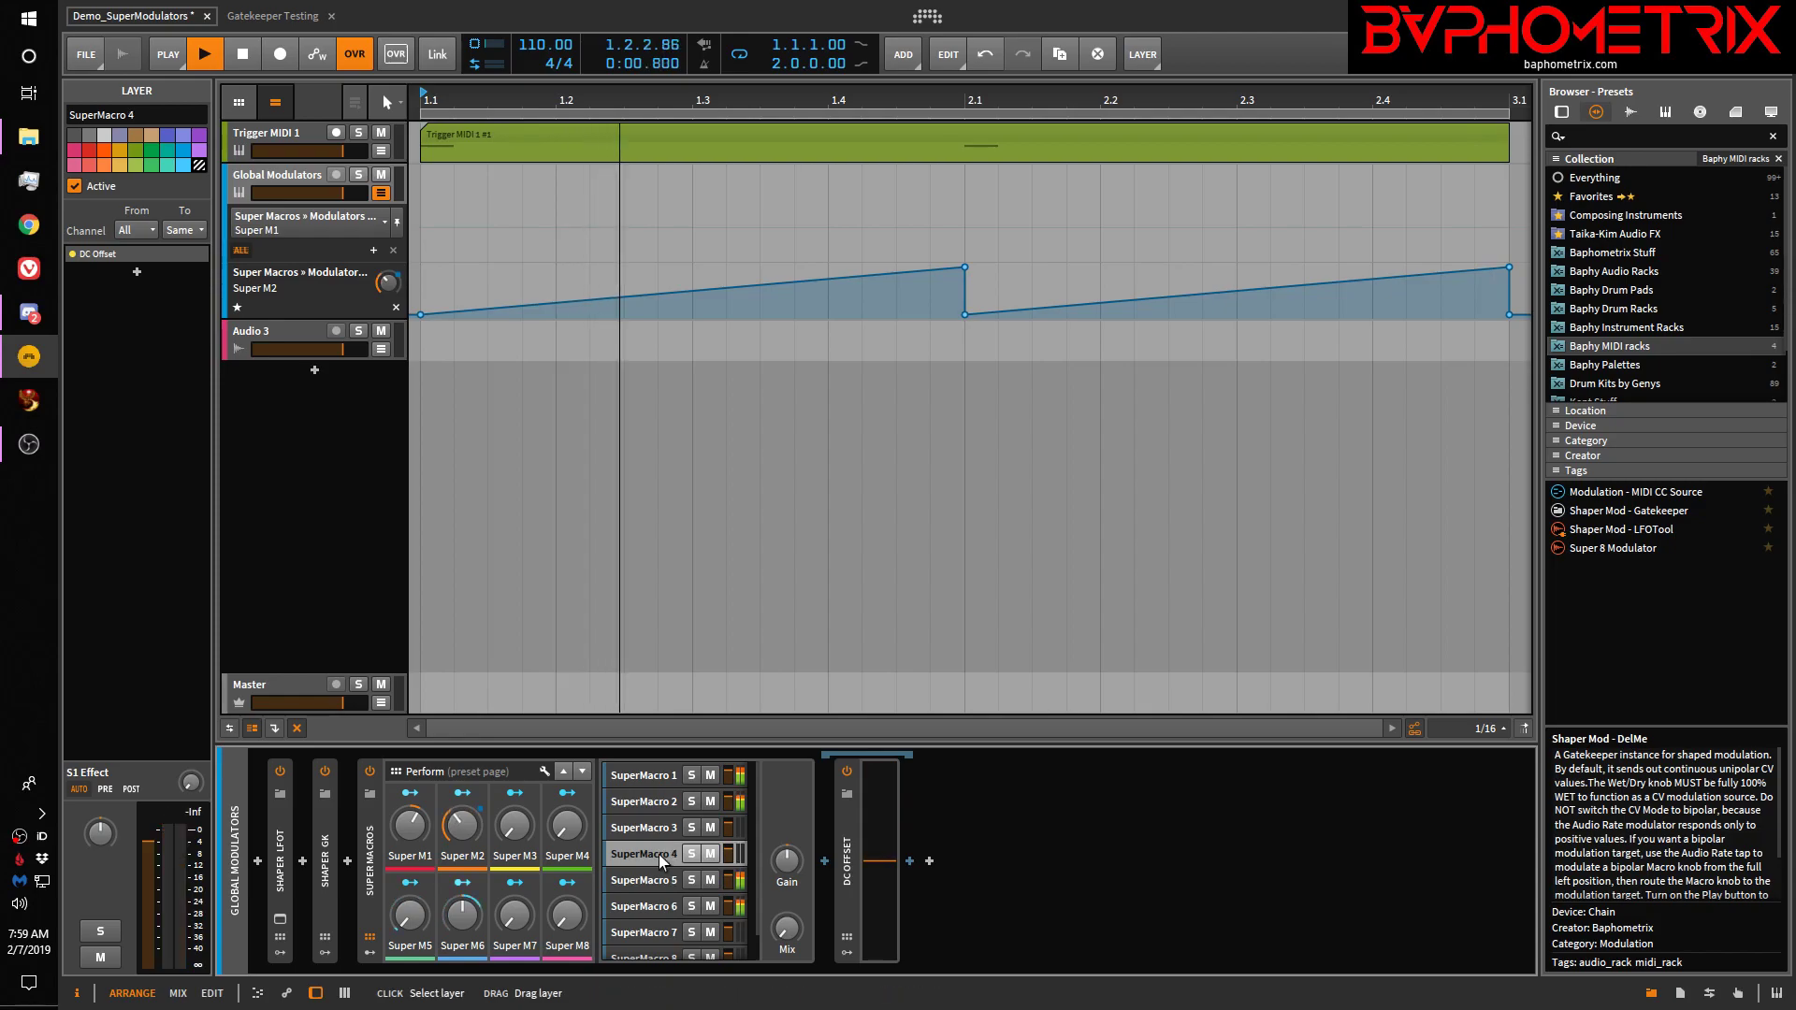
pyautogui.click(665, 827)
pyautogui.click(664, 812)
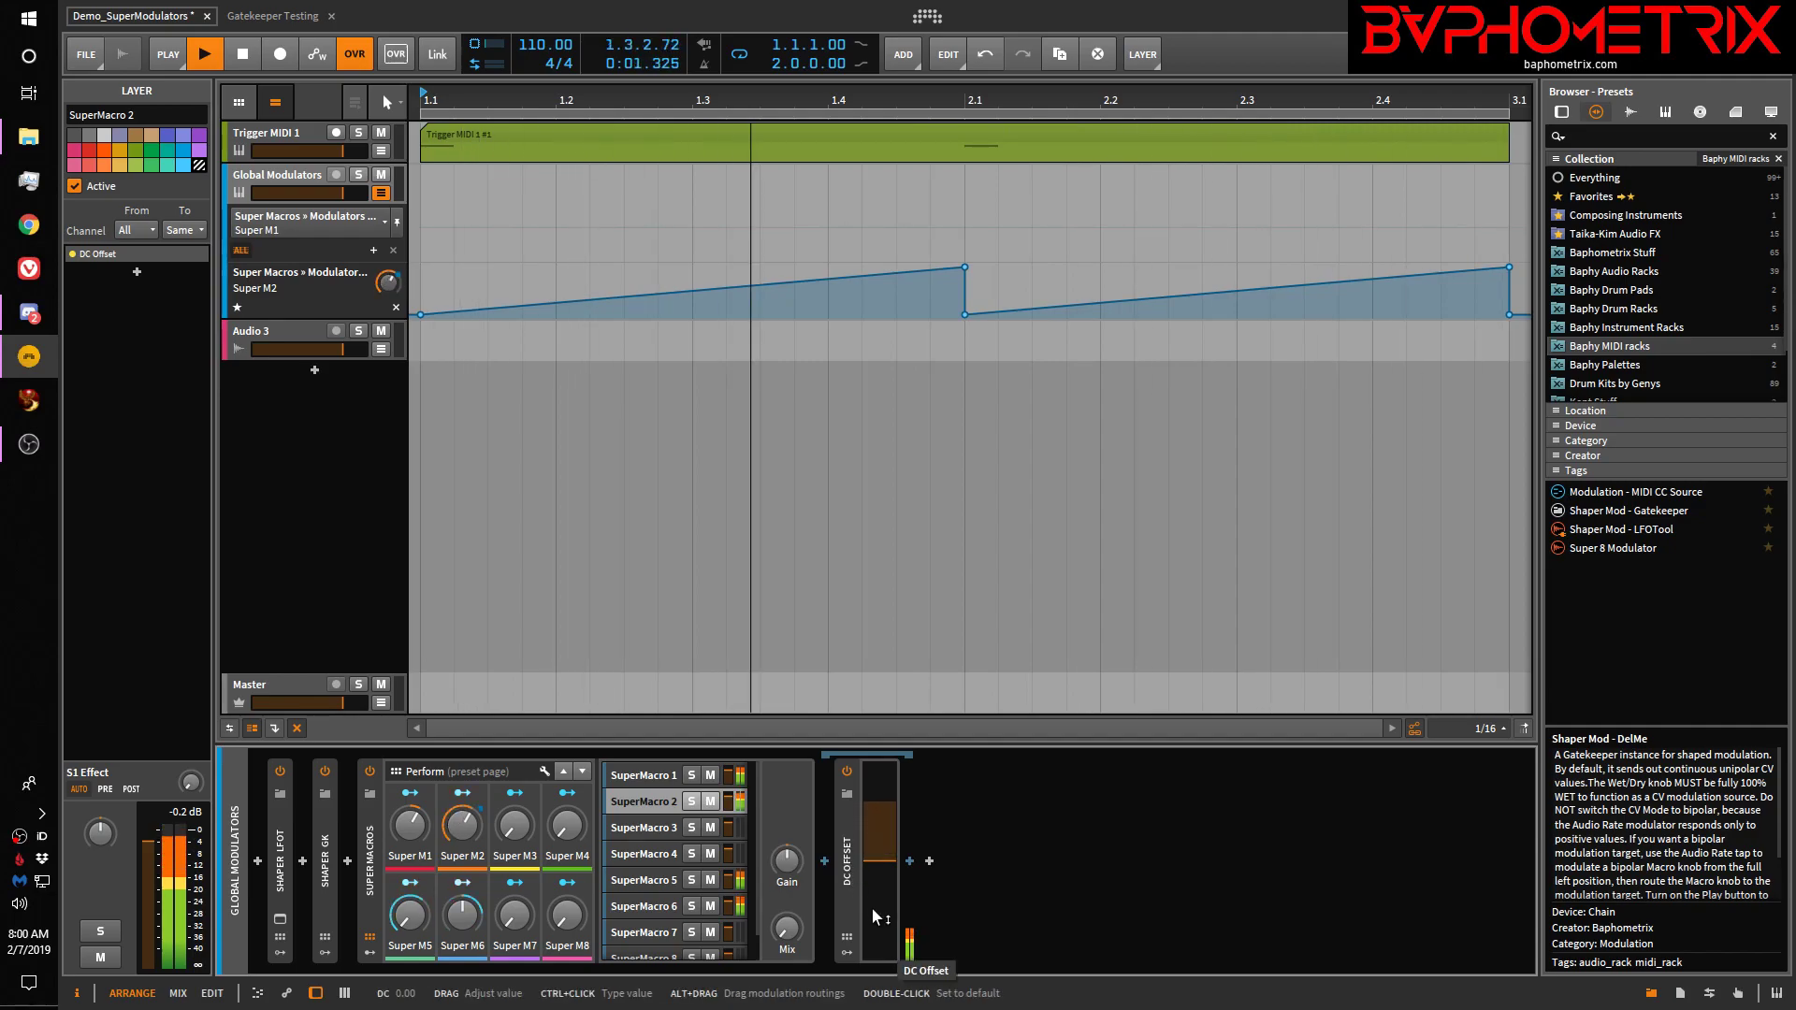
# Browse Bitwig's devices of every type after DC Offset, preview MIDI CC, and cancel the browser
pyautogui.click(923, 867)
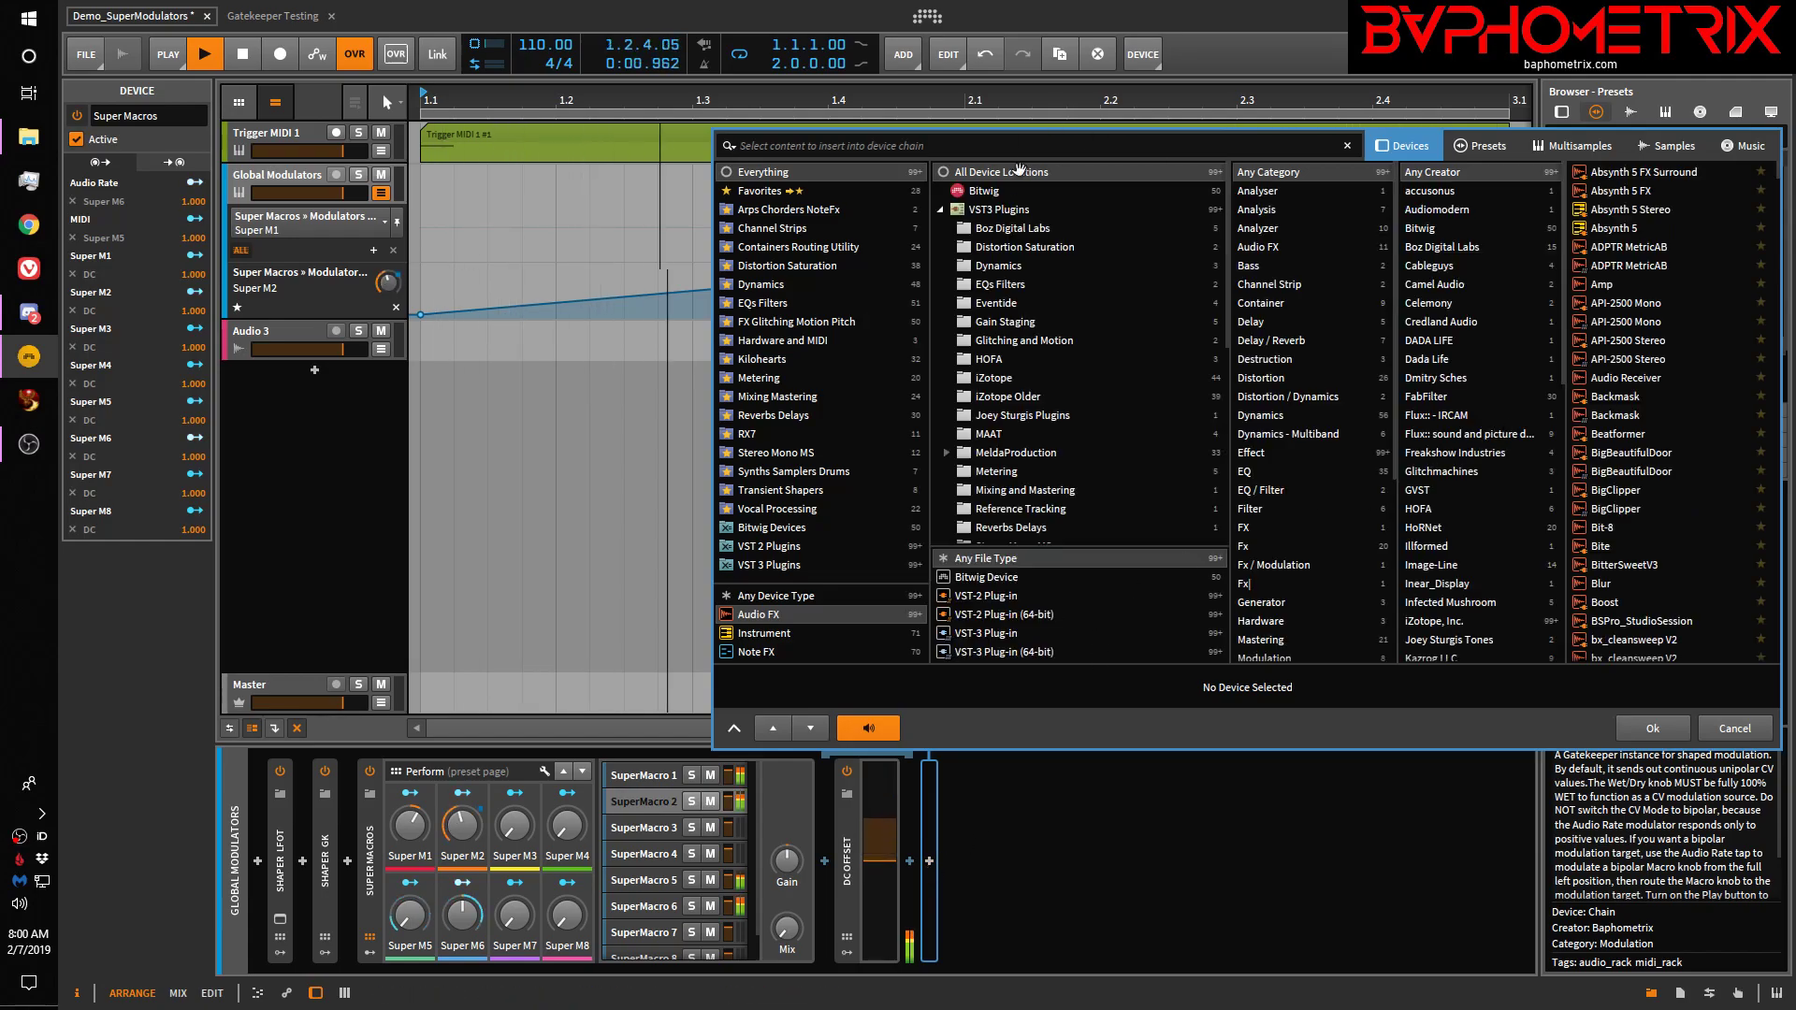
pyautogui.click(987, 192)
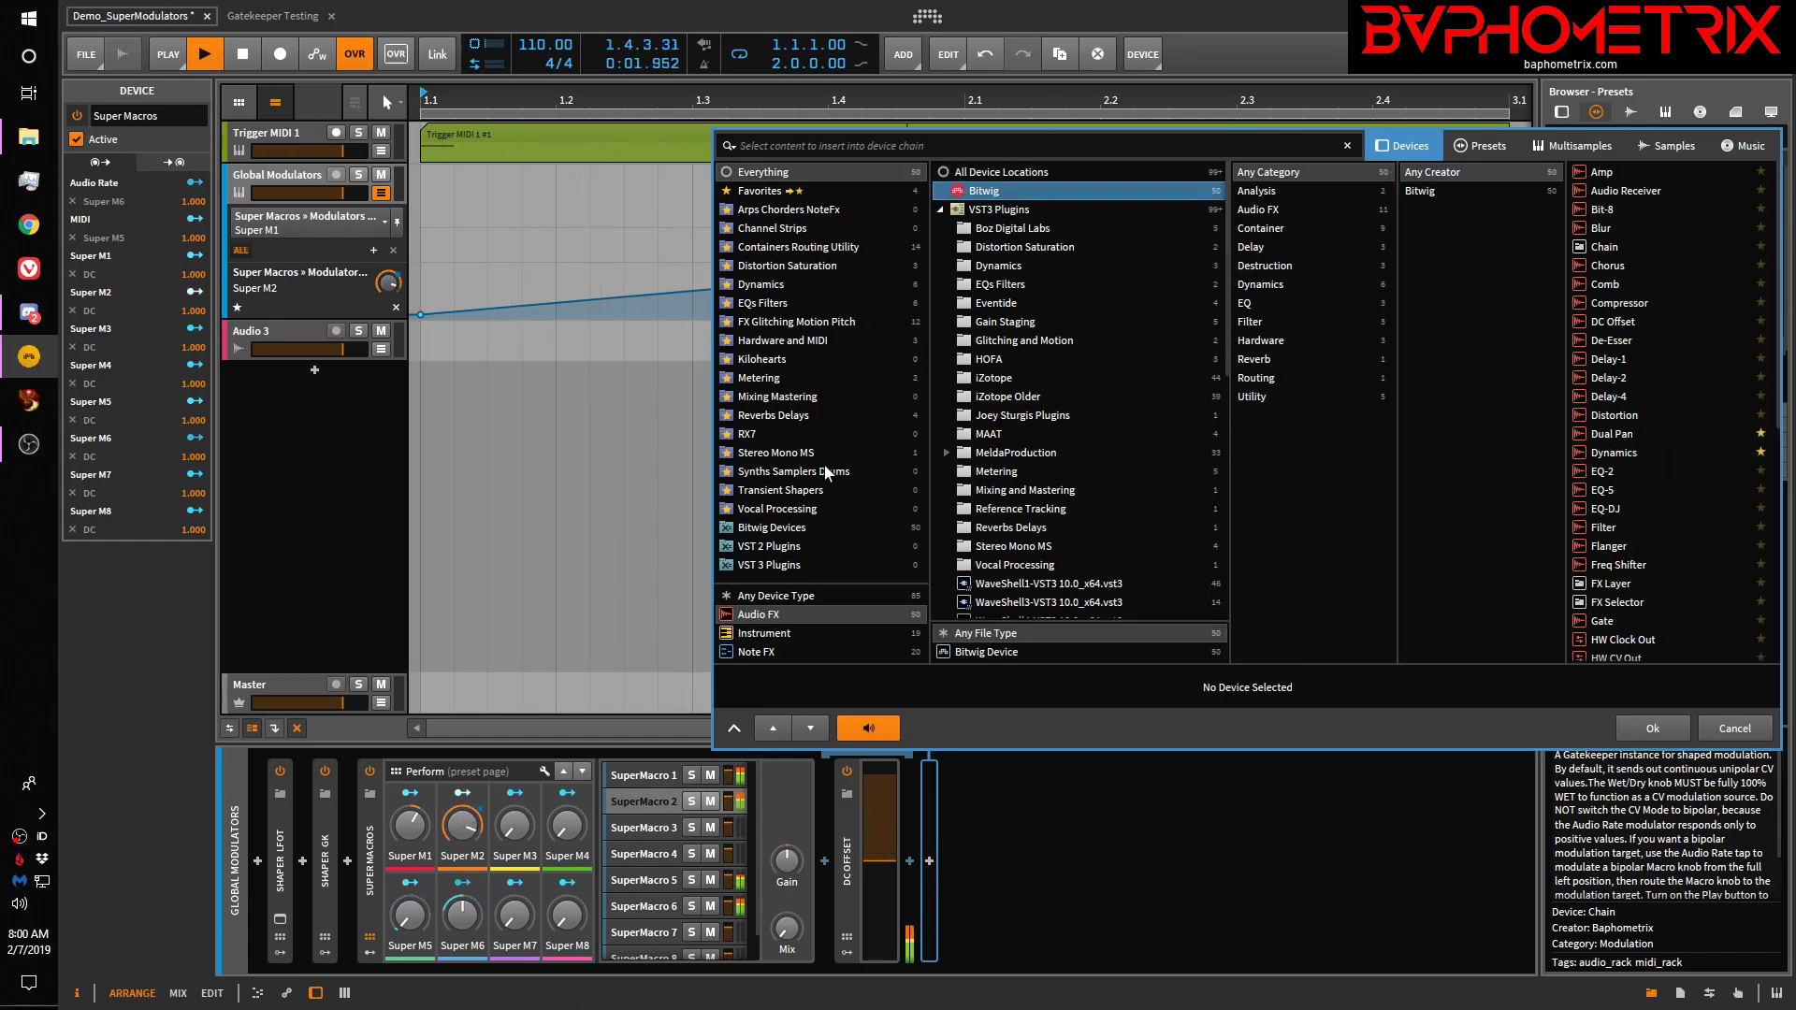
pyautogui.click(777, 597)
pyautogui.scroll(-10, 1618, 548)
pyautogui.scroll(2, 1618, 548)
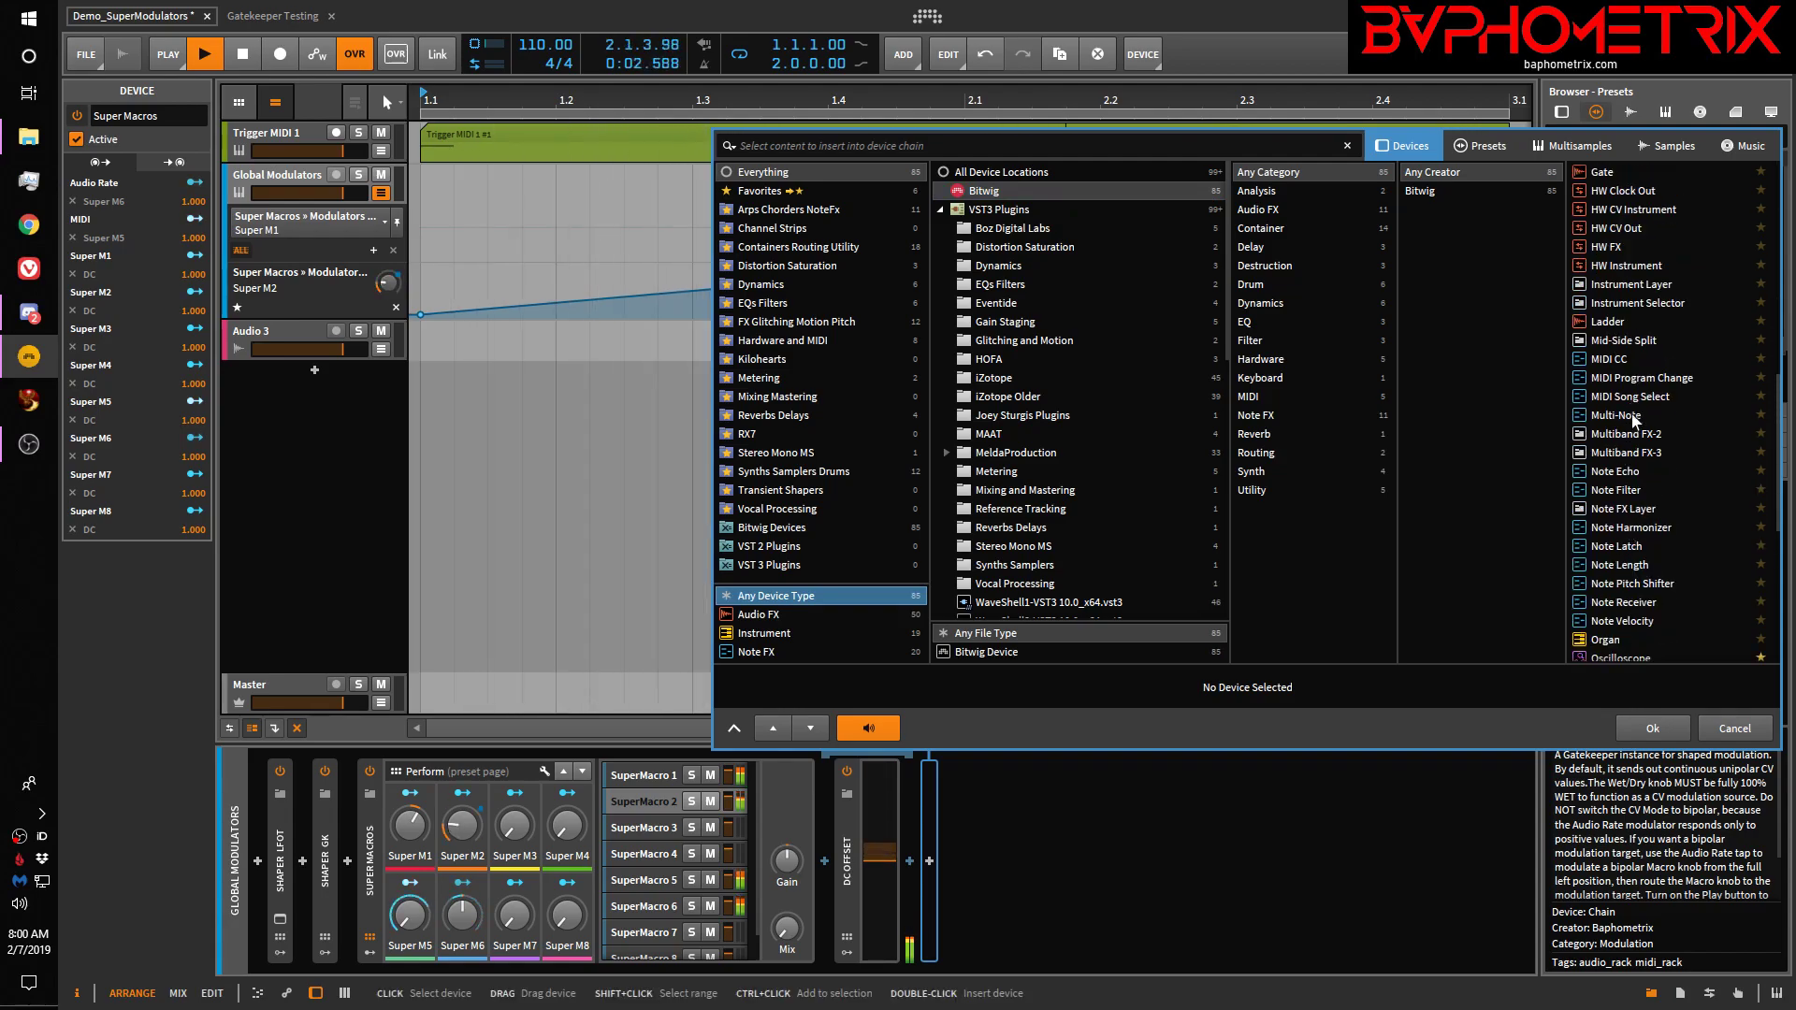
pyautogui.click(1607, 360)
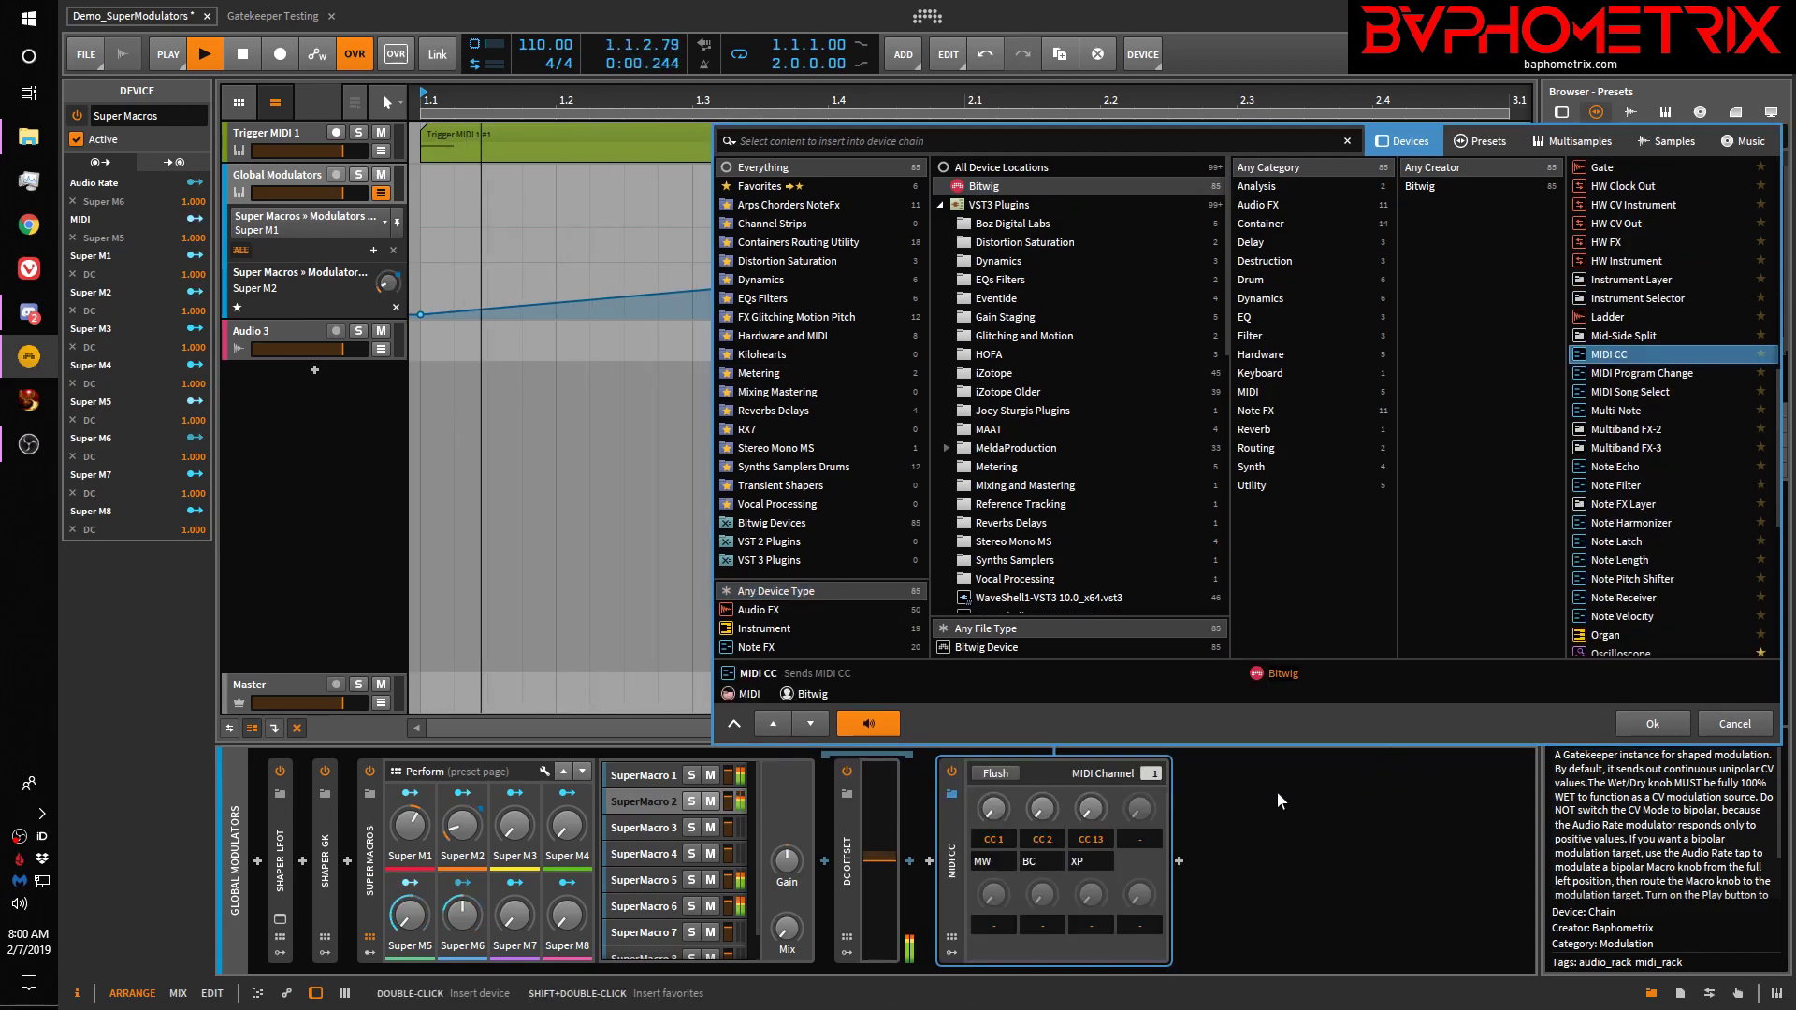
pyautogui.click(1730, 726)
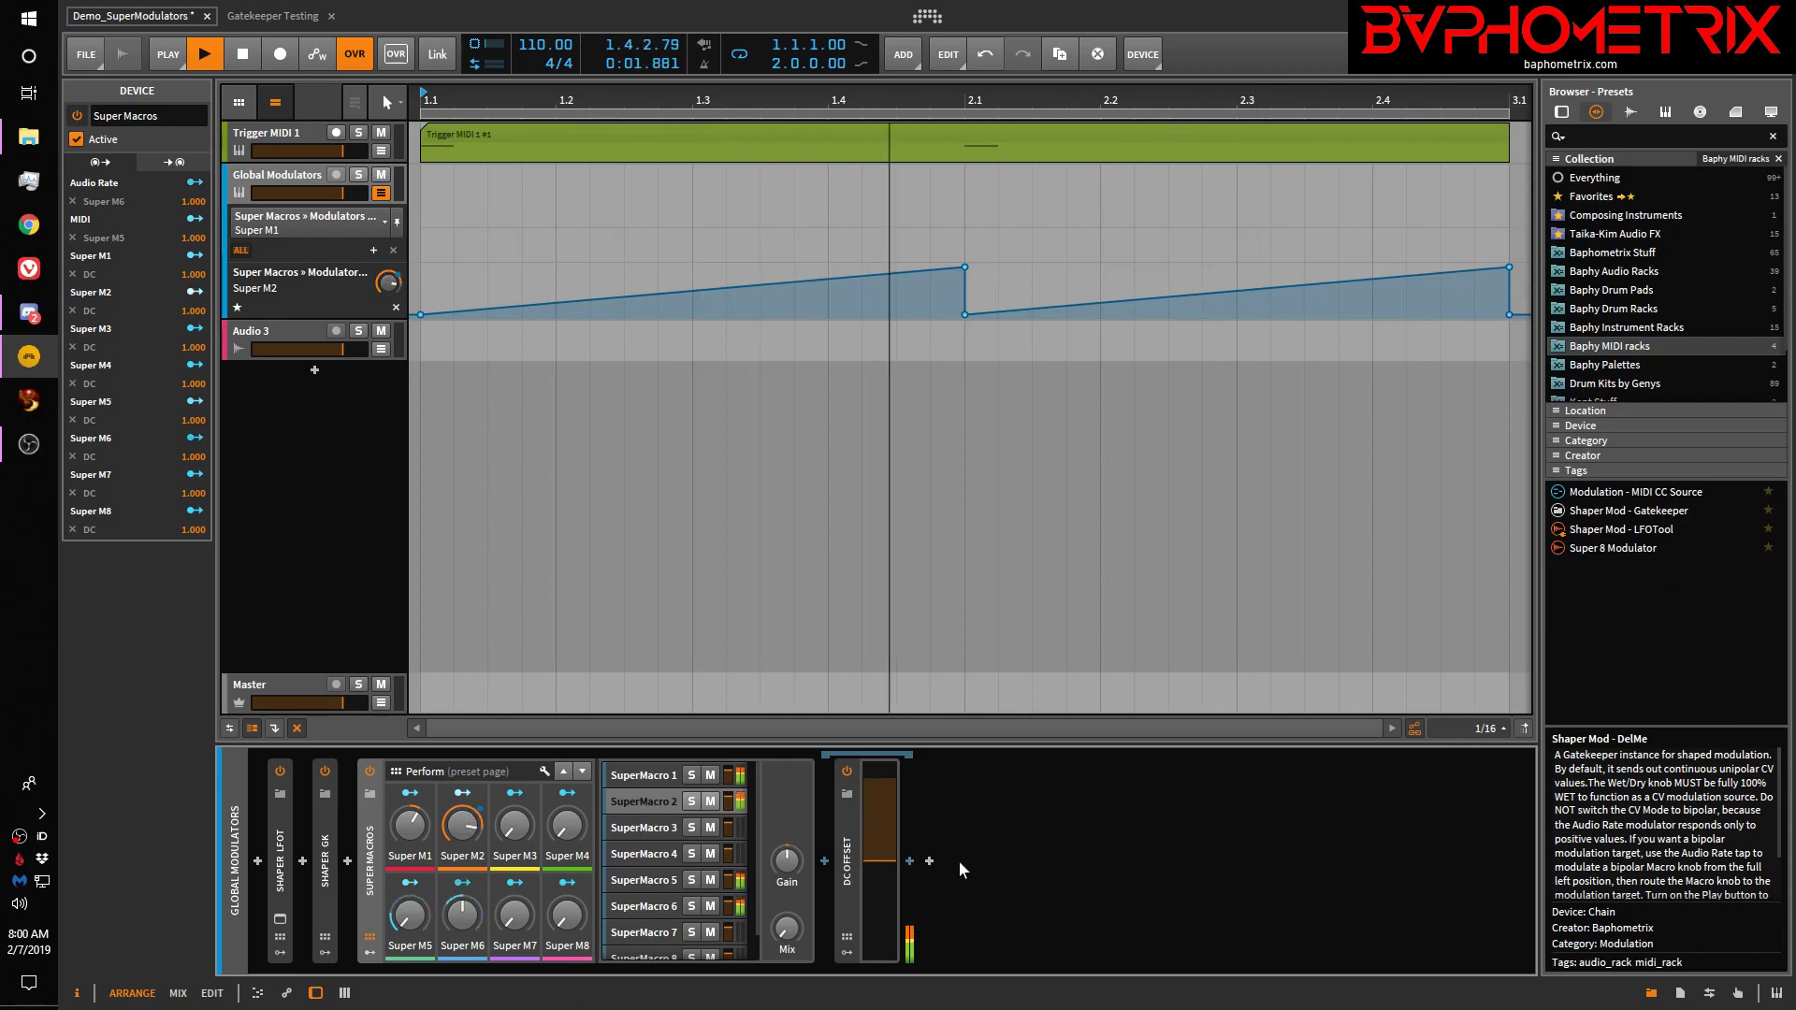
# Search 'midi' and add the MIDI CC device after DC Offset
pyautogui.click(929, 860)
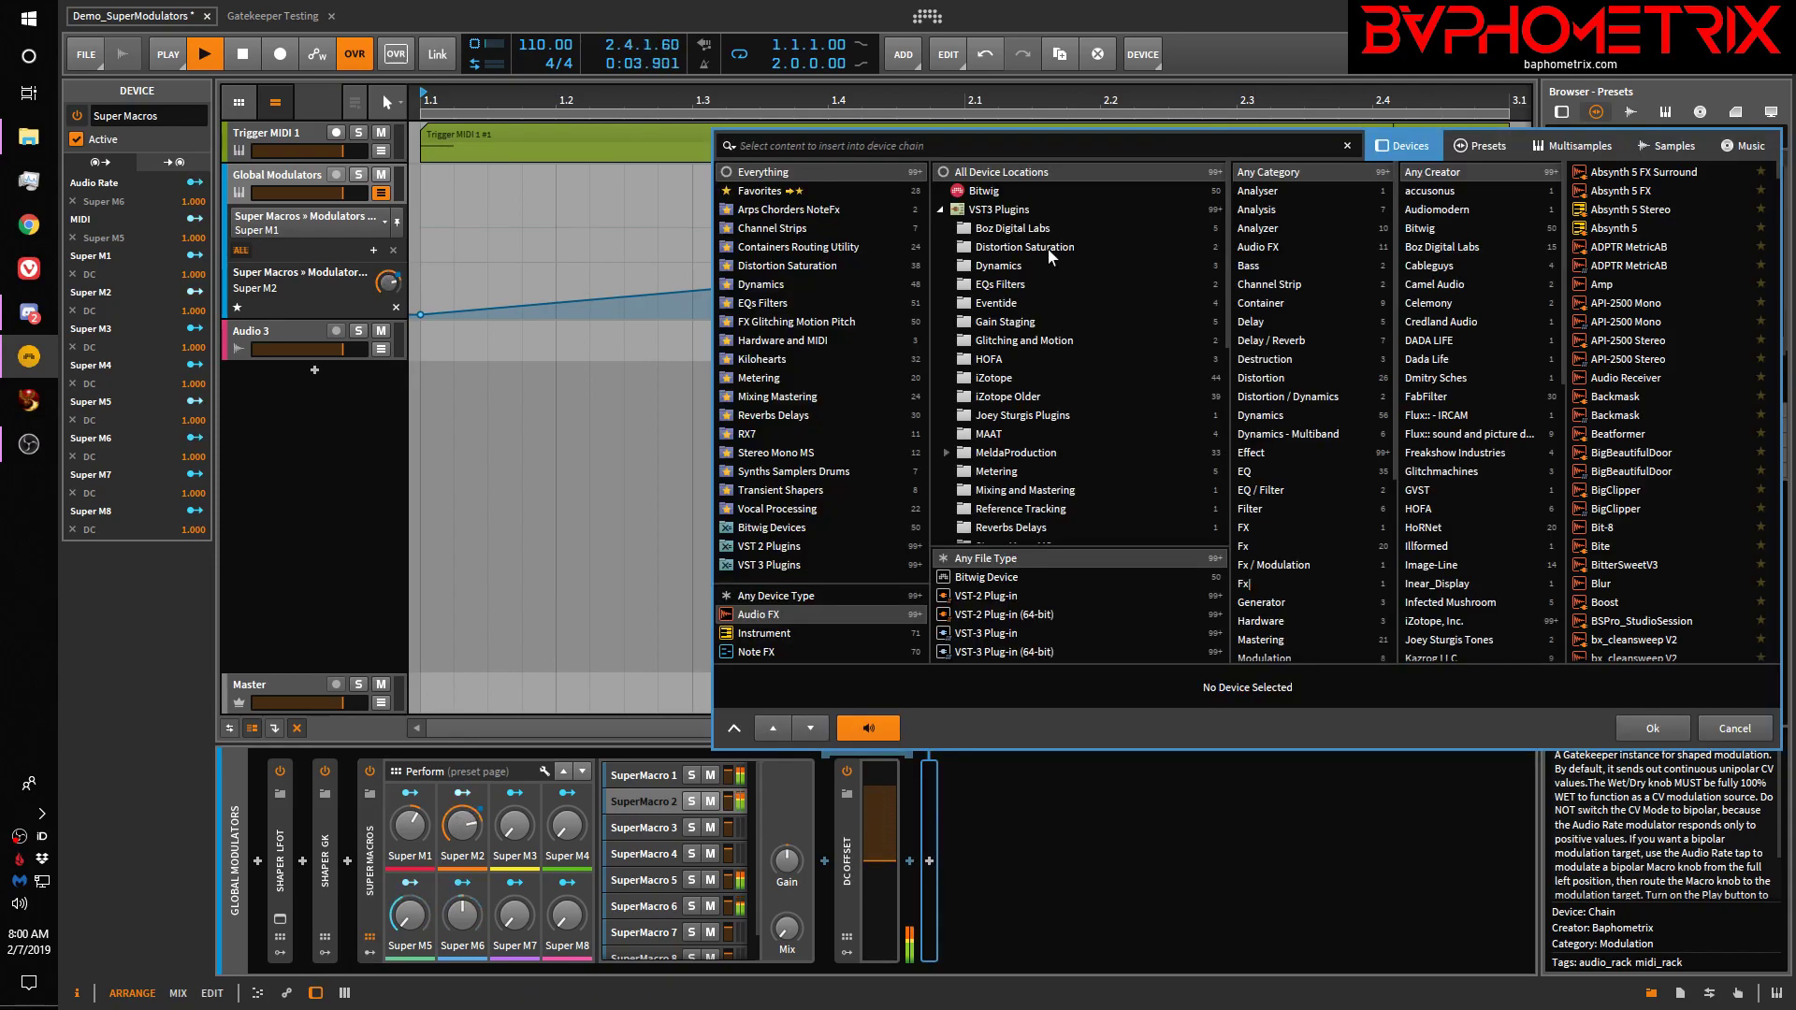
pyautogui.write('midi')
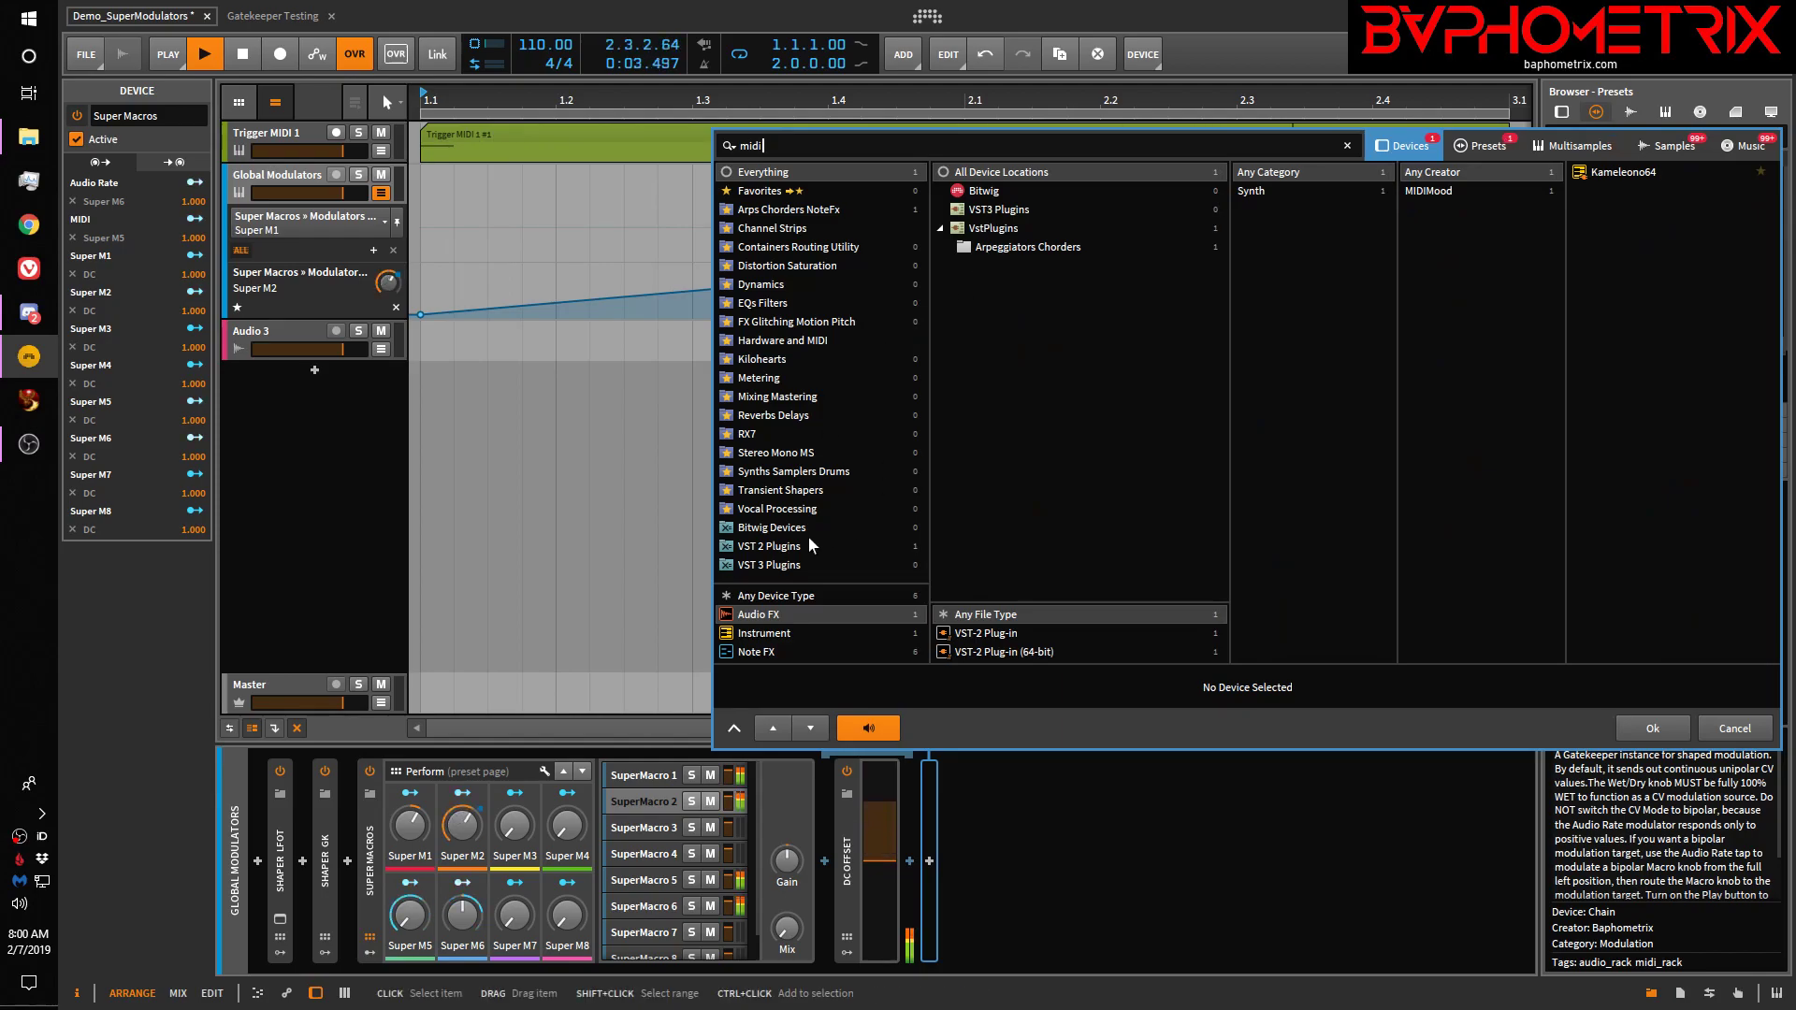
pyautogui.click(748, 595)
pyautogui.click(1619, 229)
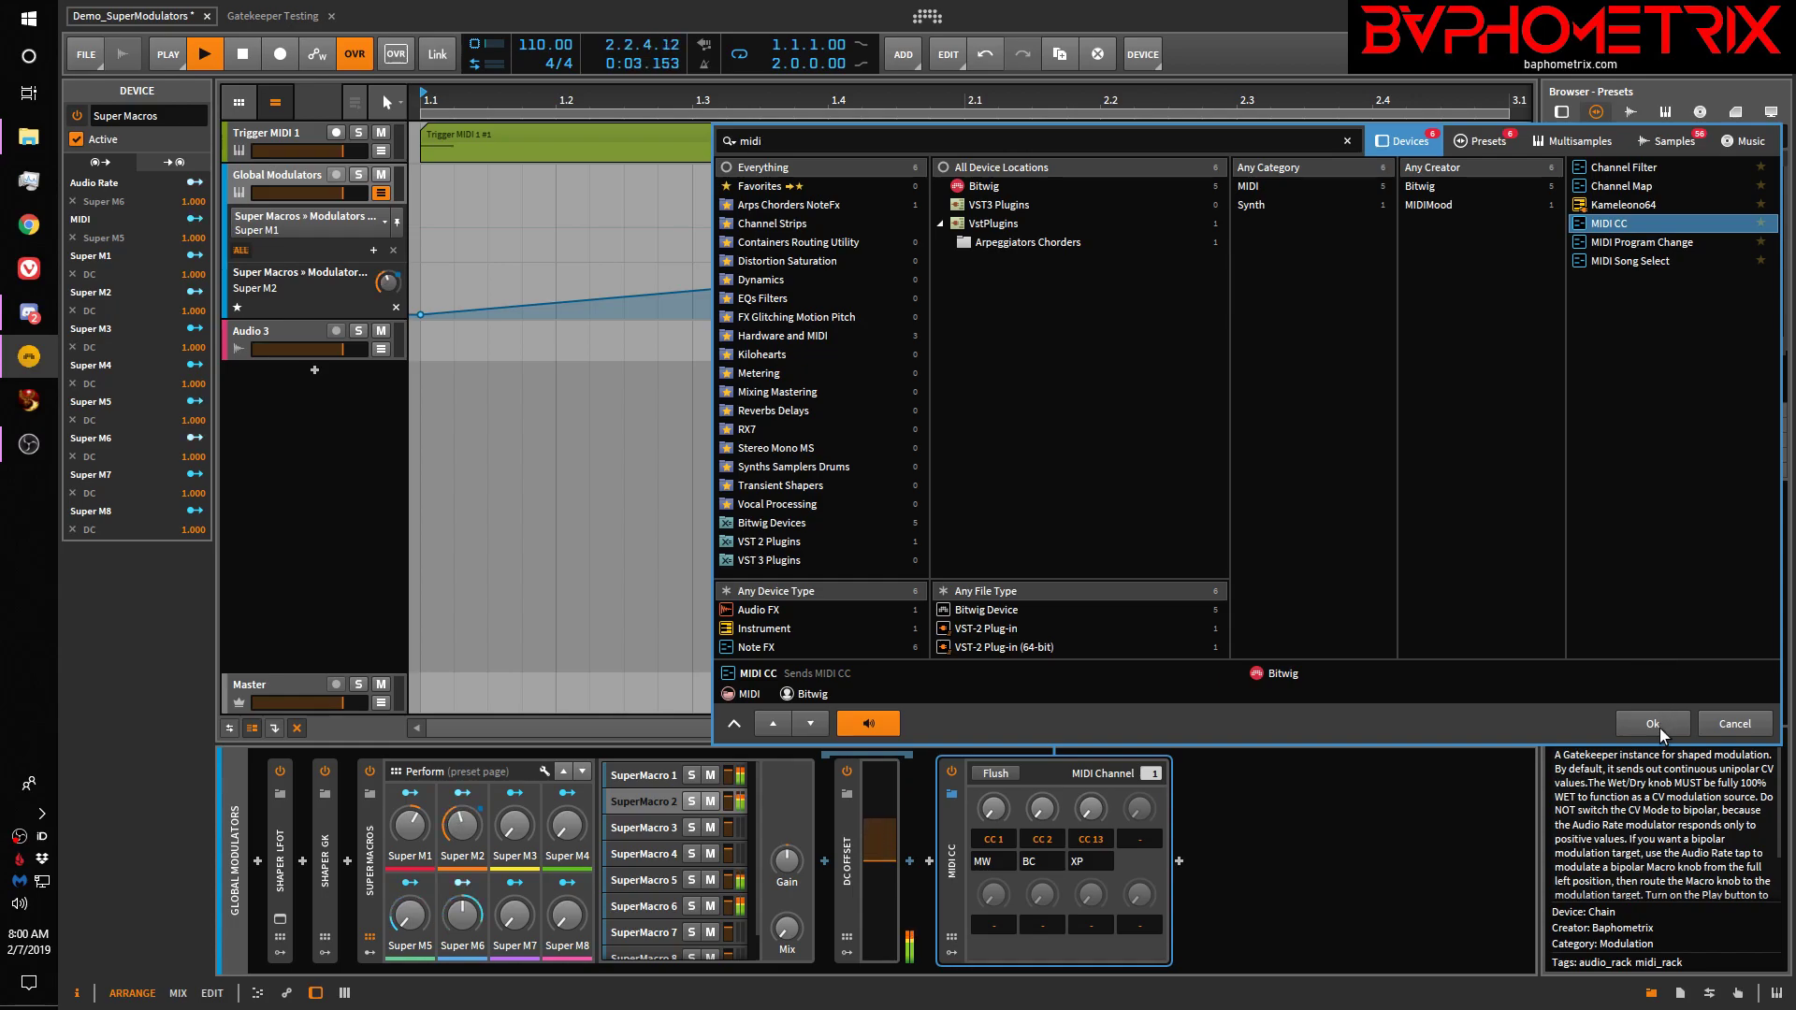
pyautogui.click(1659, 727)
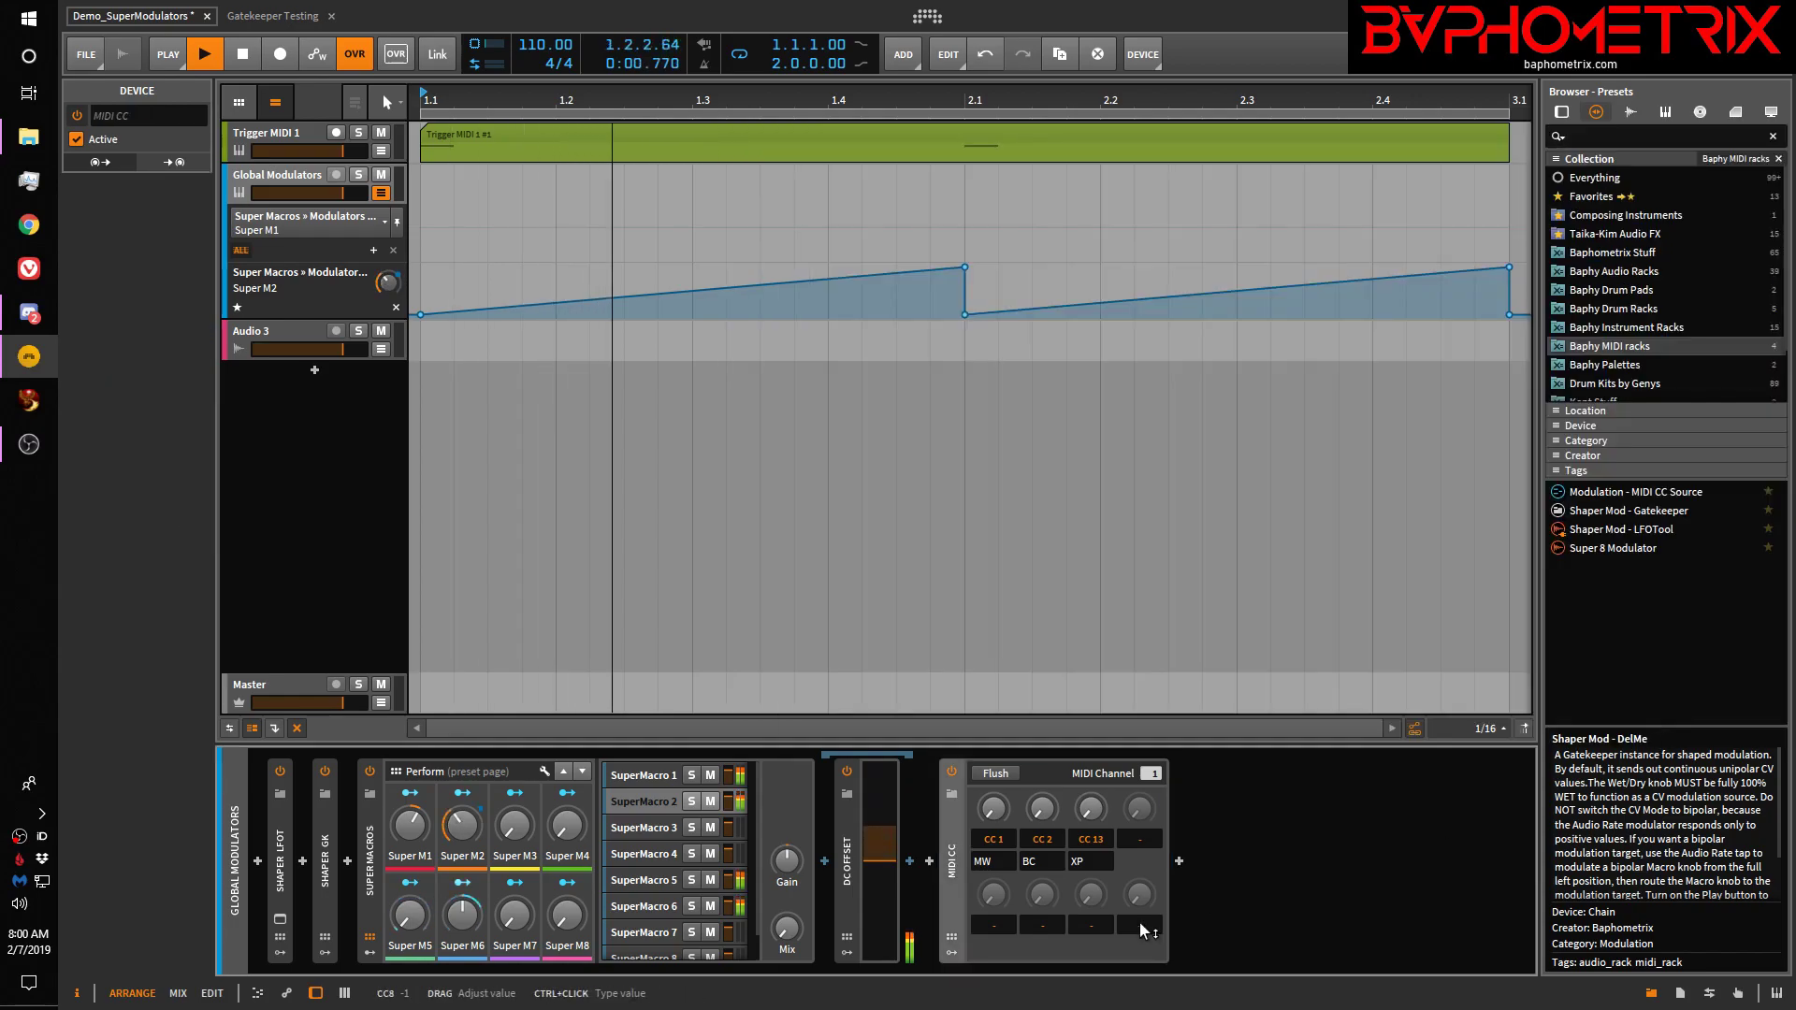
# Set the MIDI CC modulator's first controller to CC 107, lower its value, then delete the device
pyautogui.click(991, 897)
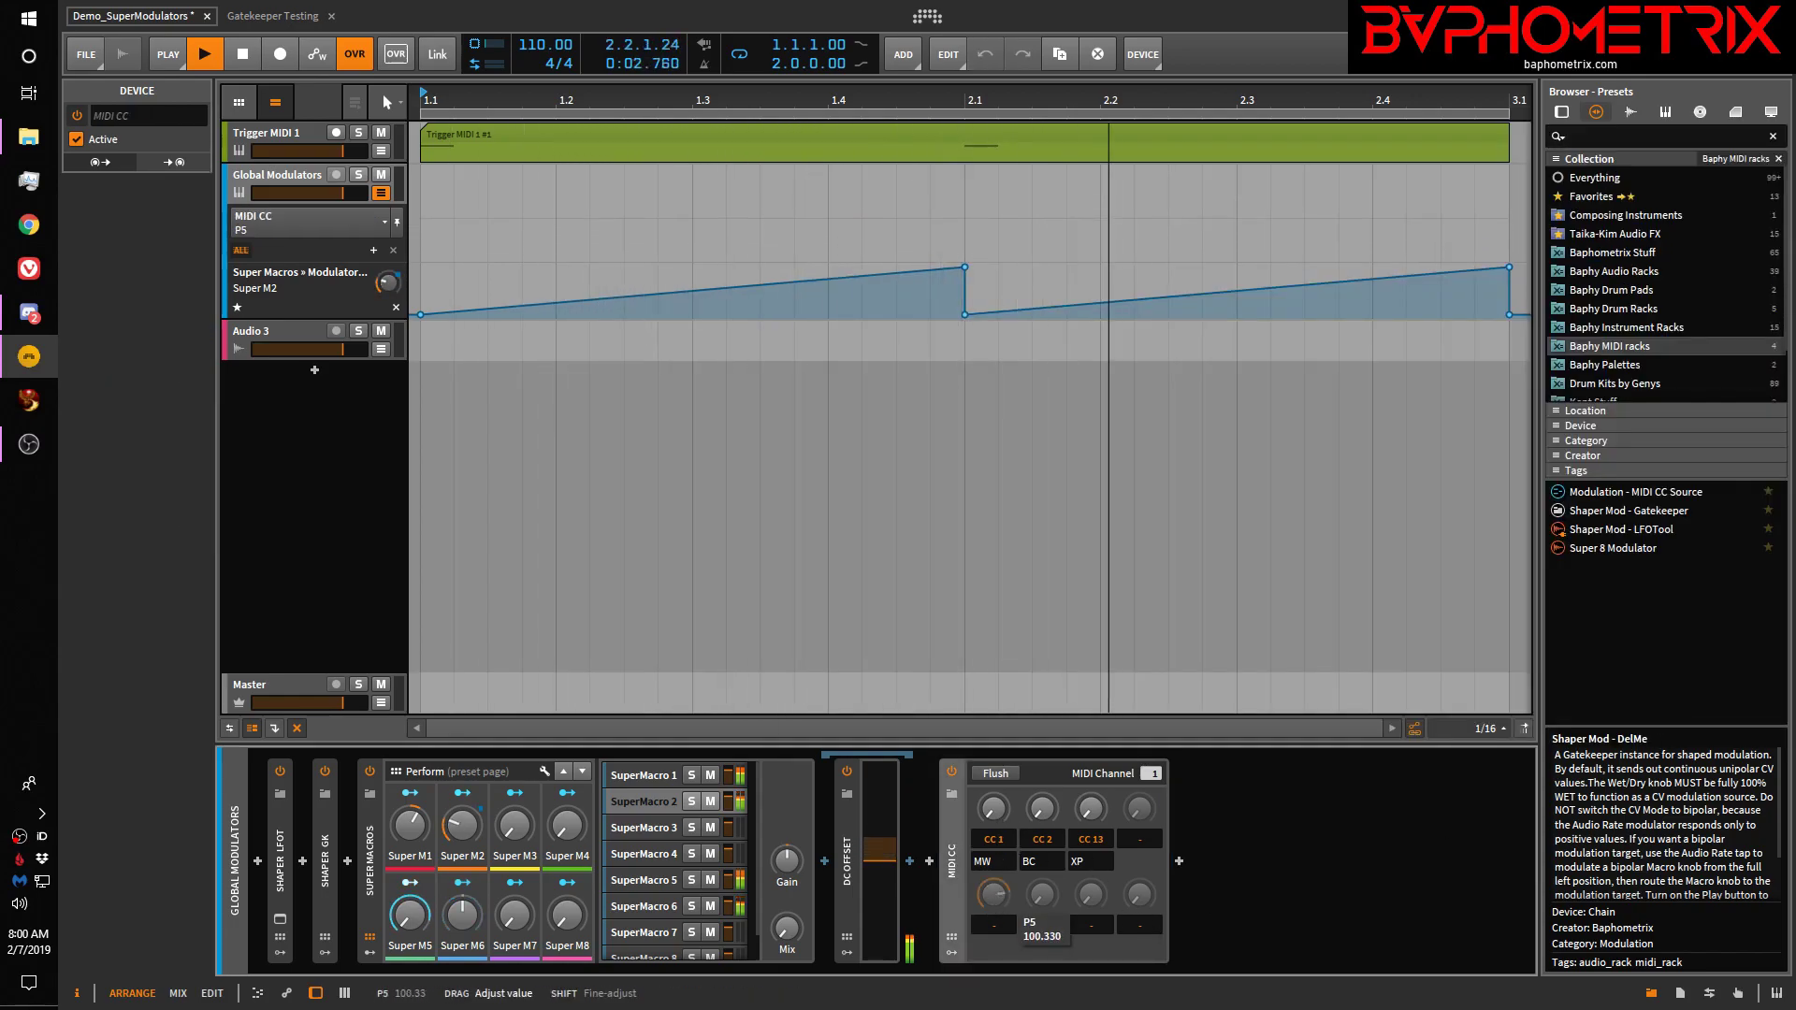
pyautogui.click(993, 808)
pyautogui.moveTo(994, 841); pyautogui.dragTo(995, 683)
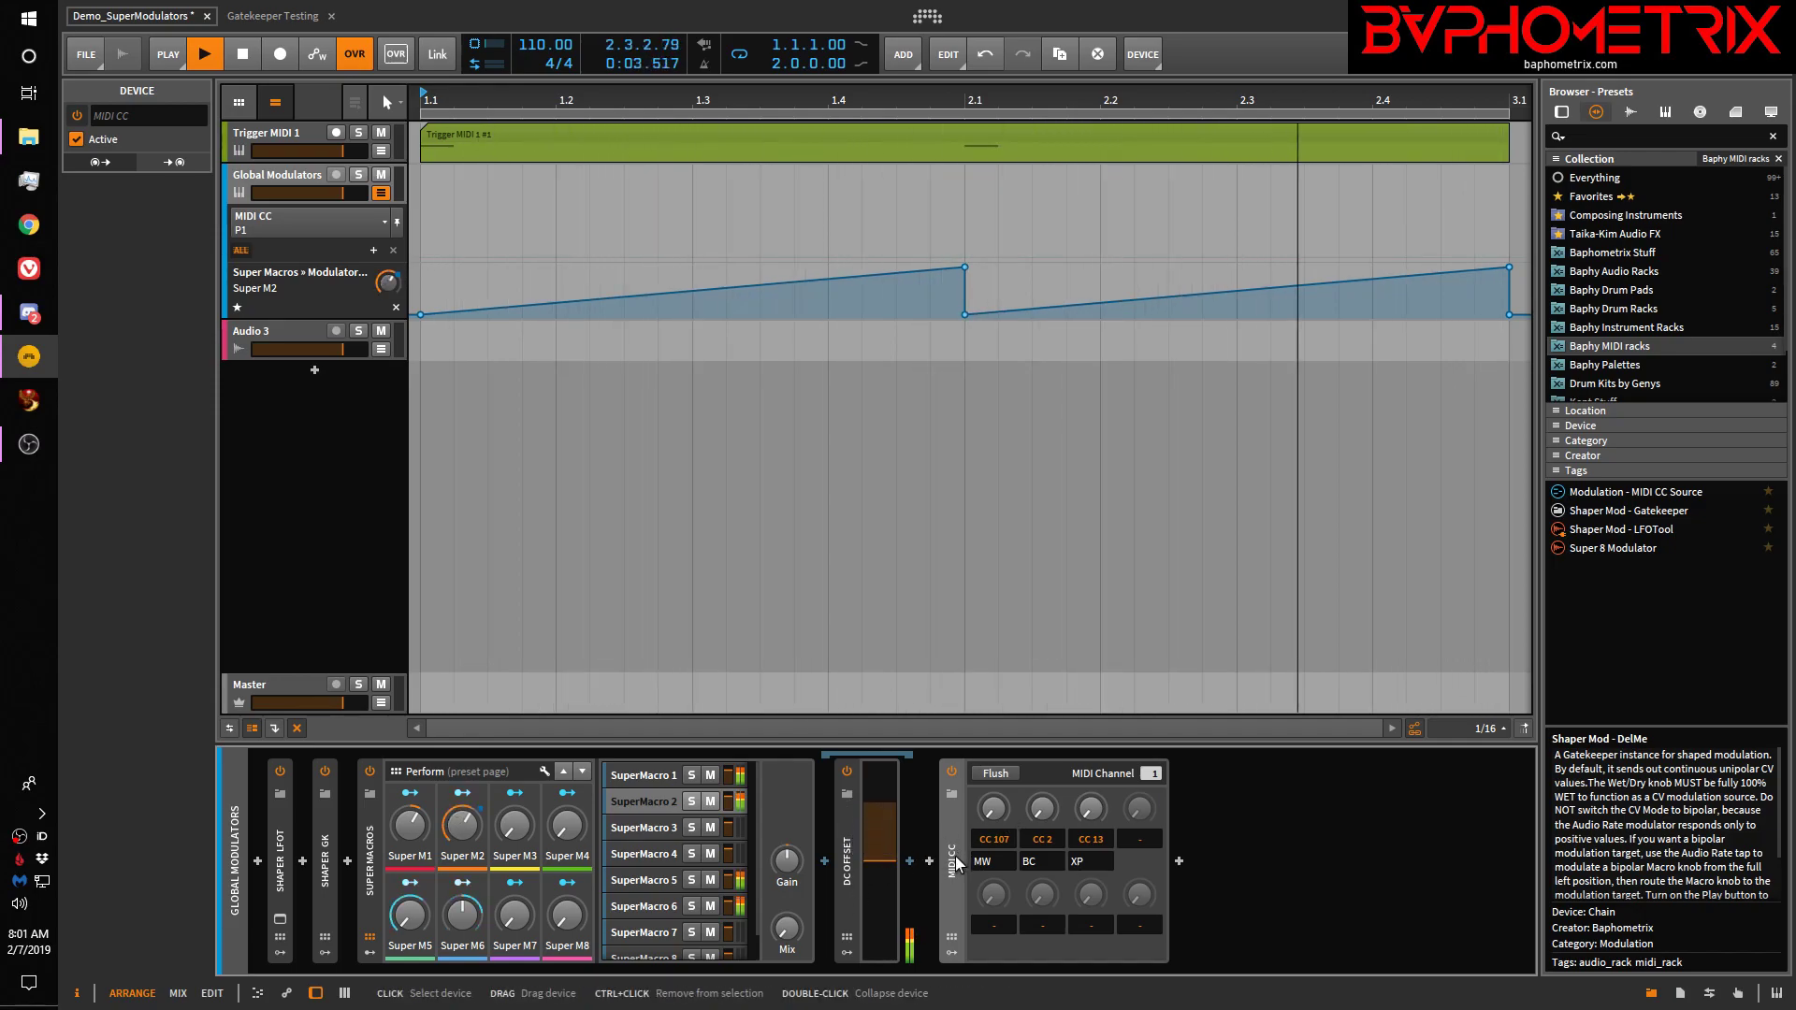
pyautogui.moveTo(984, 812); pyautogui.dragTo(984, 846)
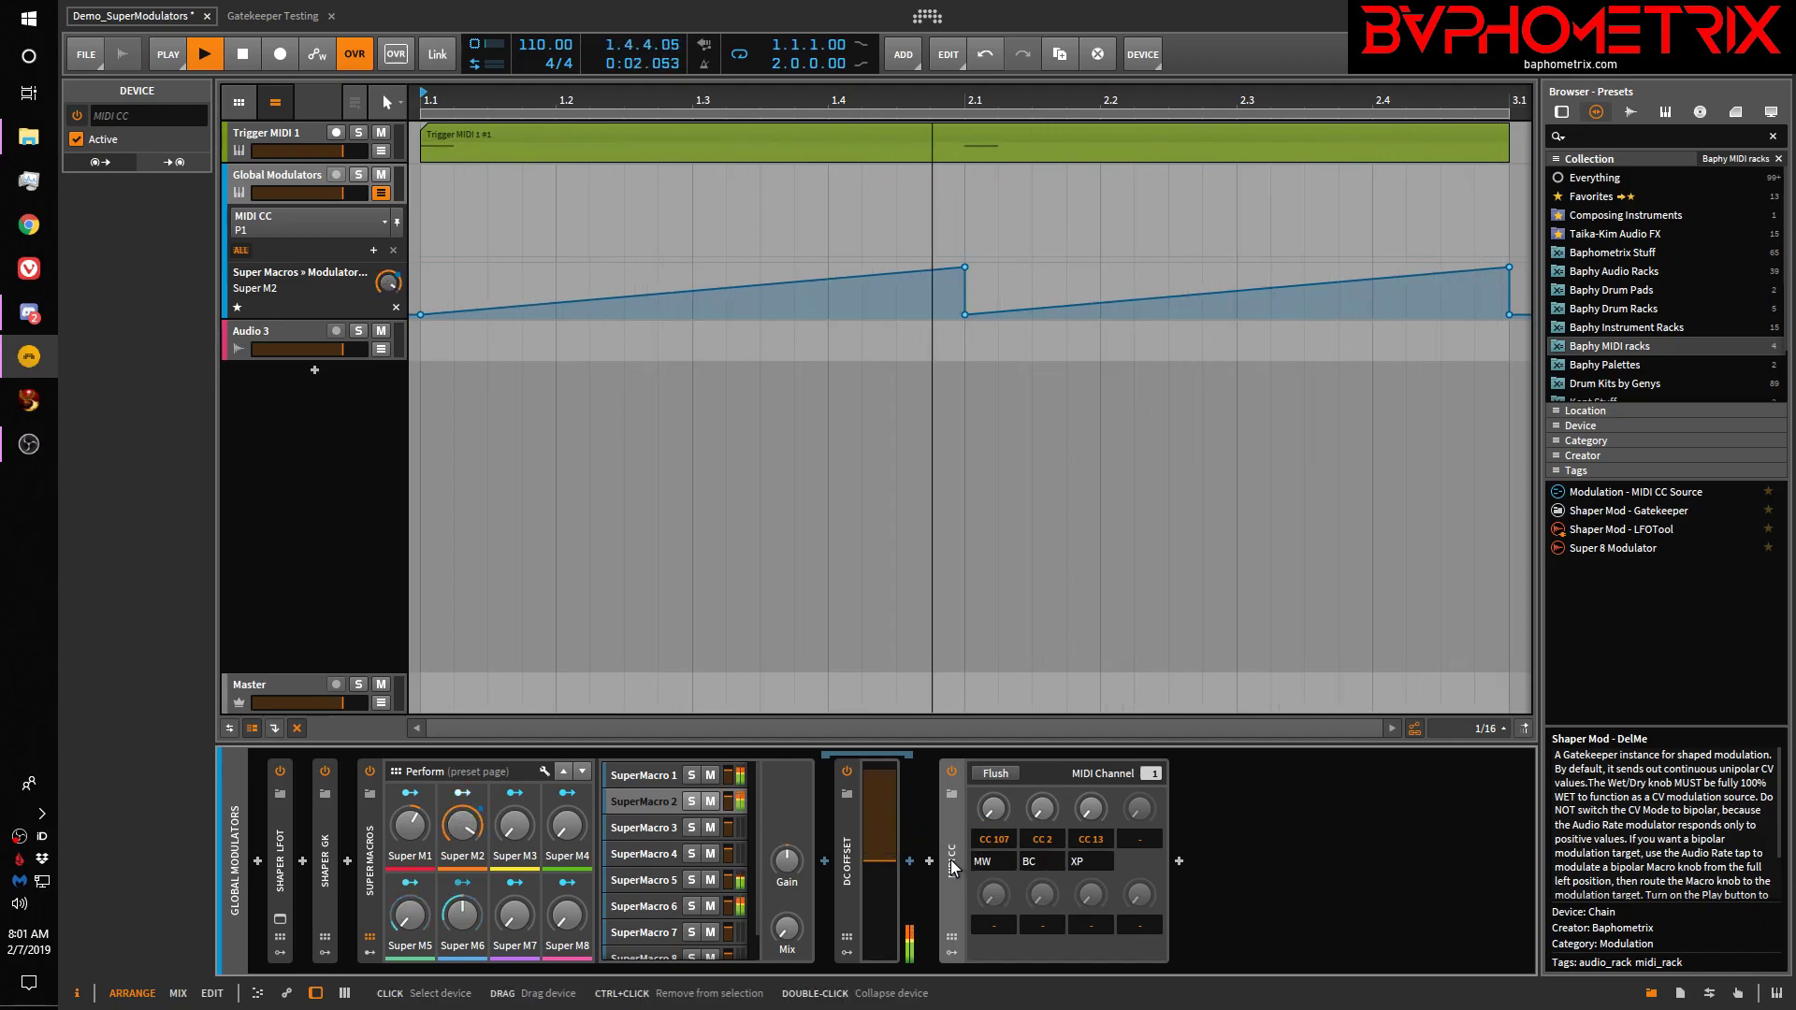
pyautogui.press('Delete')
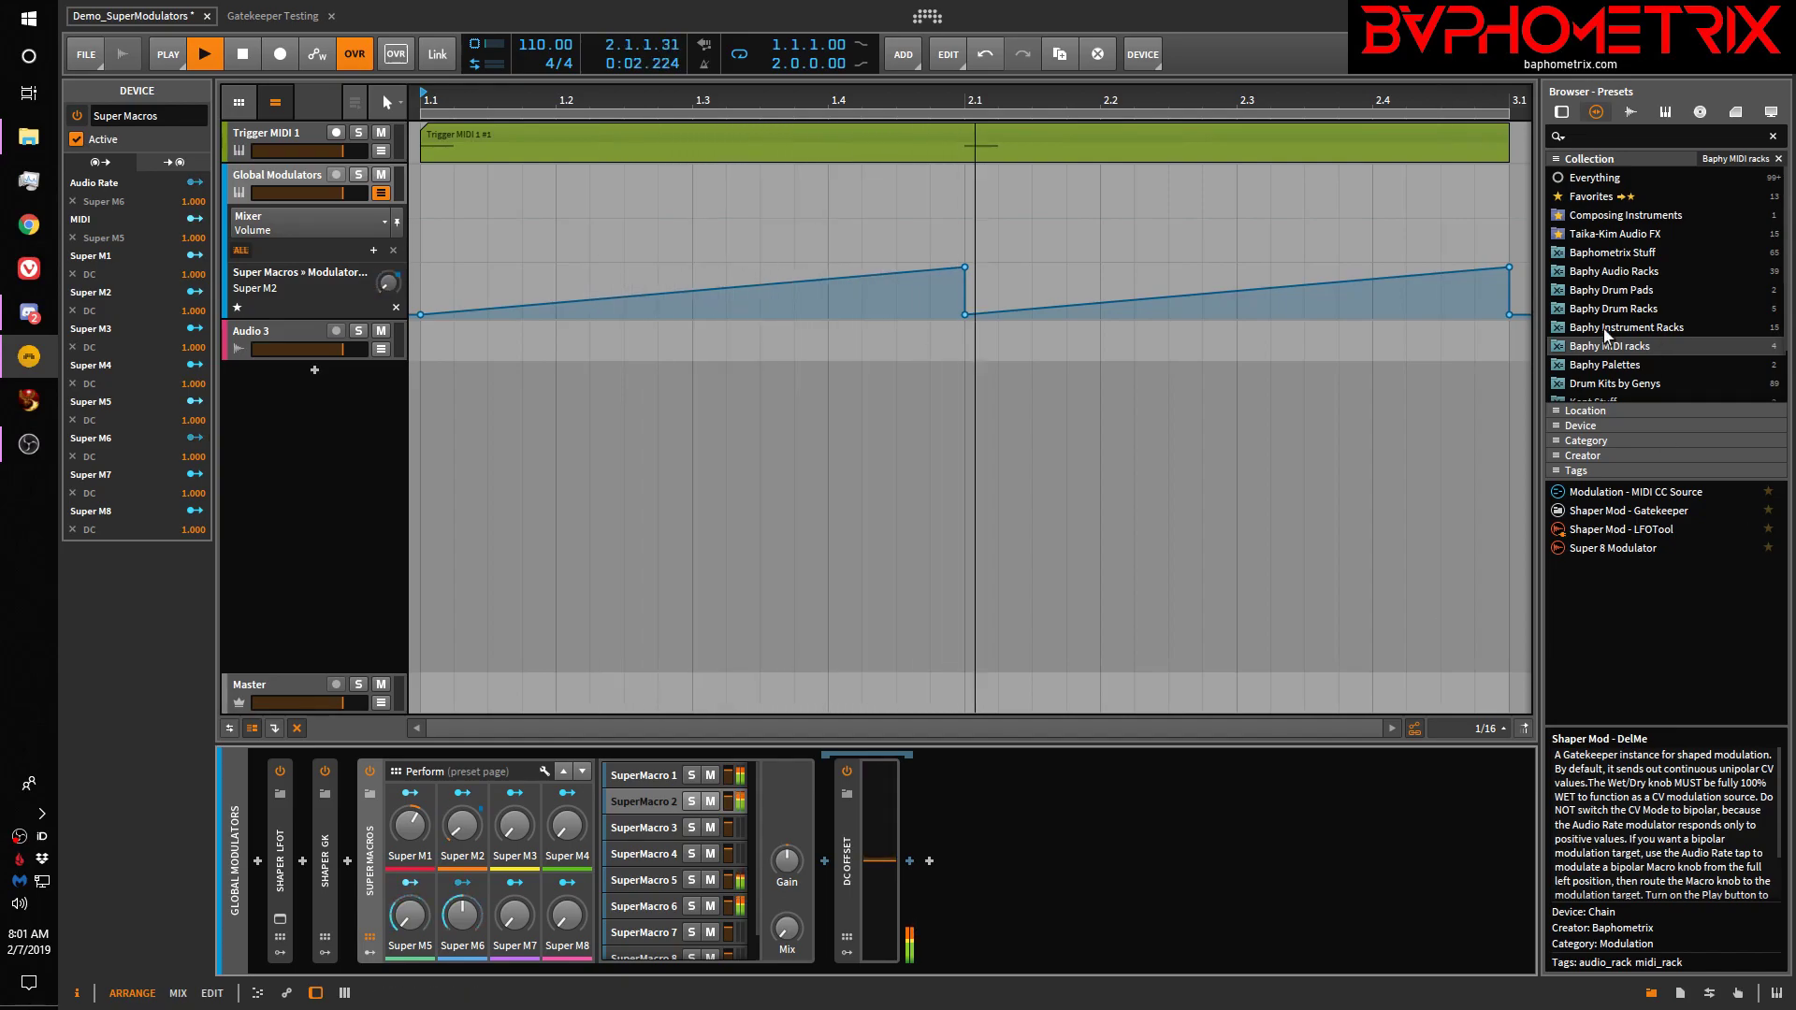
pyautogui.click(1610, 549)
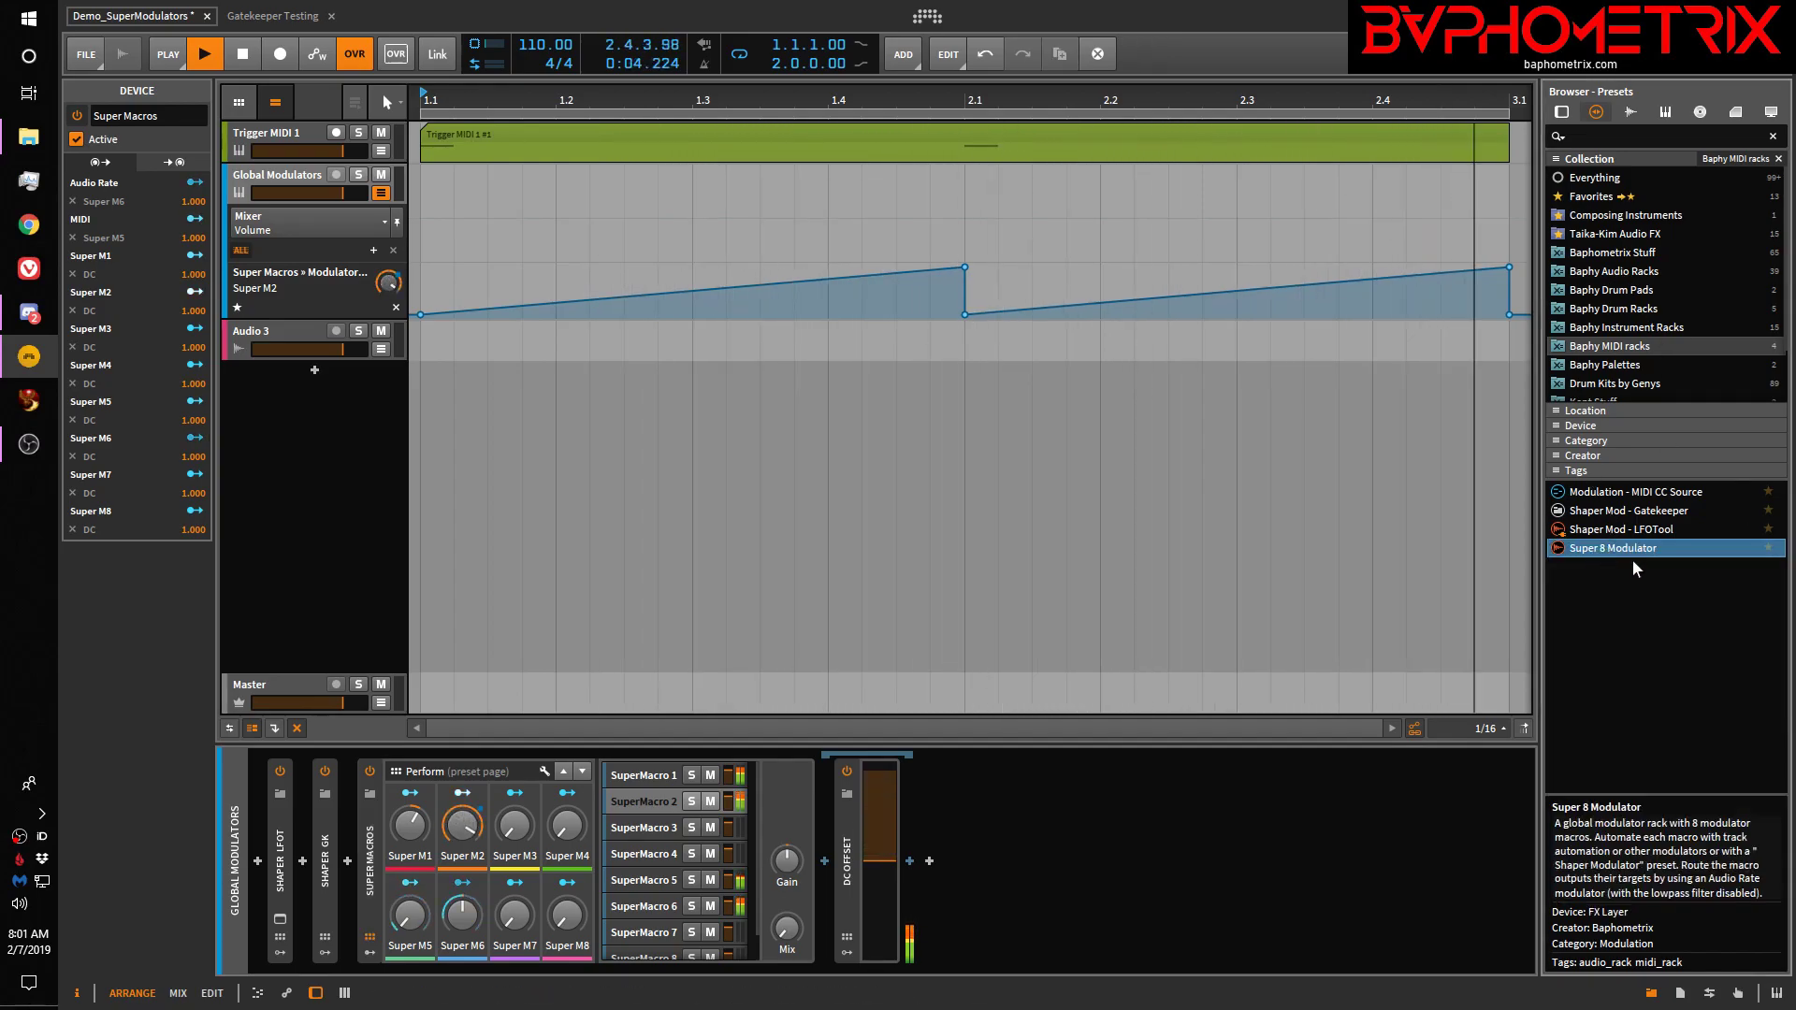
pyautogui.moveTo(1638, 559); pyautogui.dragTo(1274, 833)
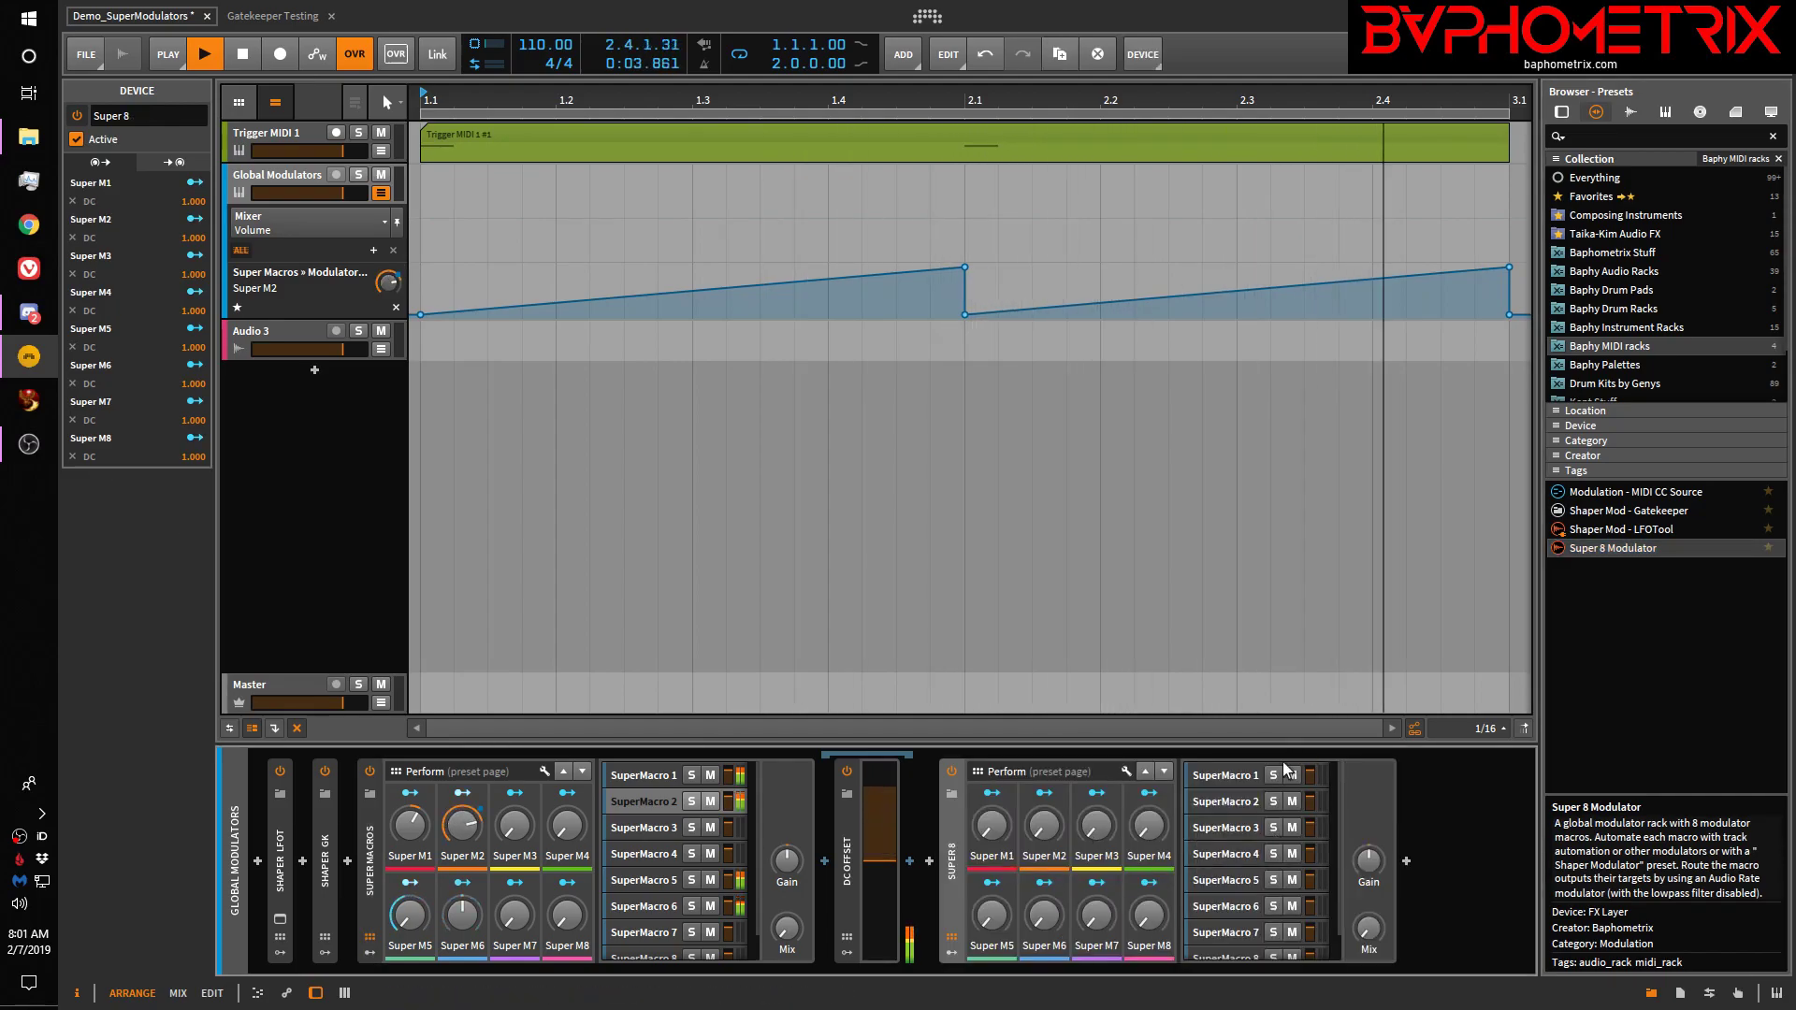
pyautogui.click(1255, 776)
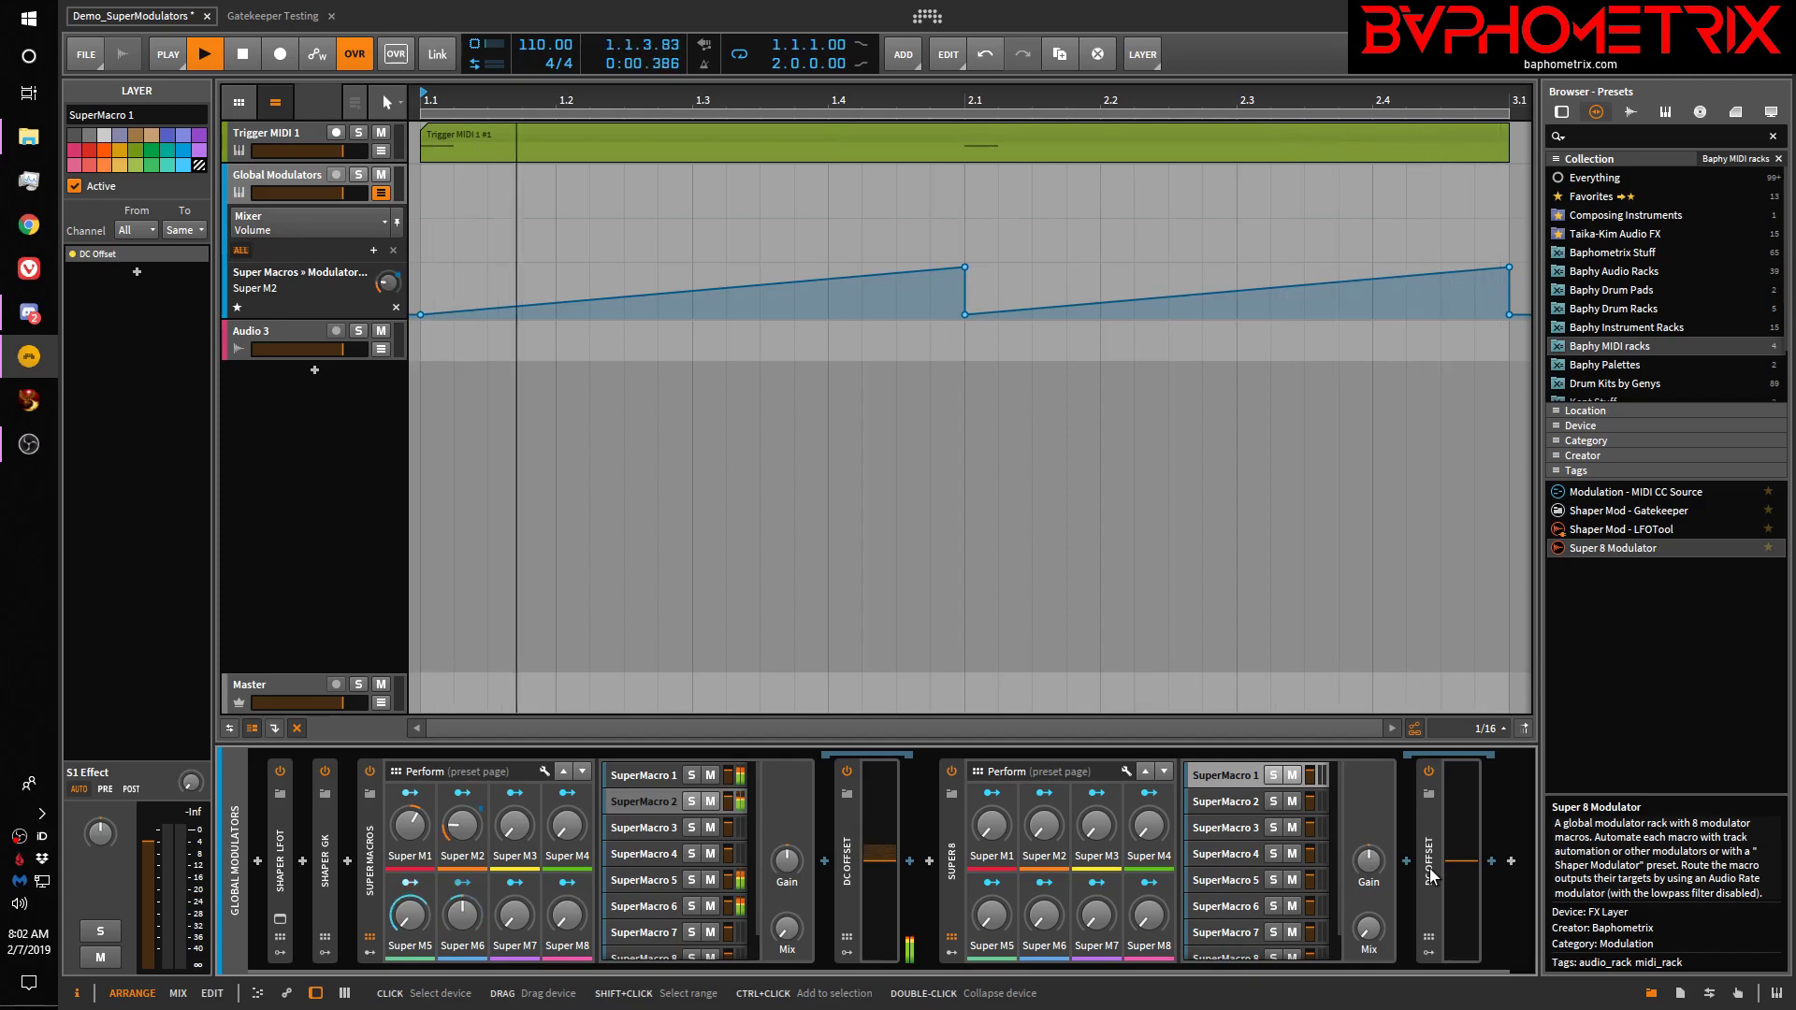
pyautogui.click(956, 868)
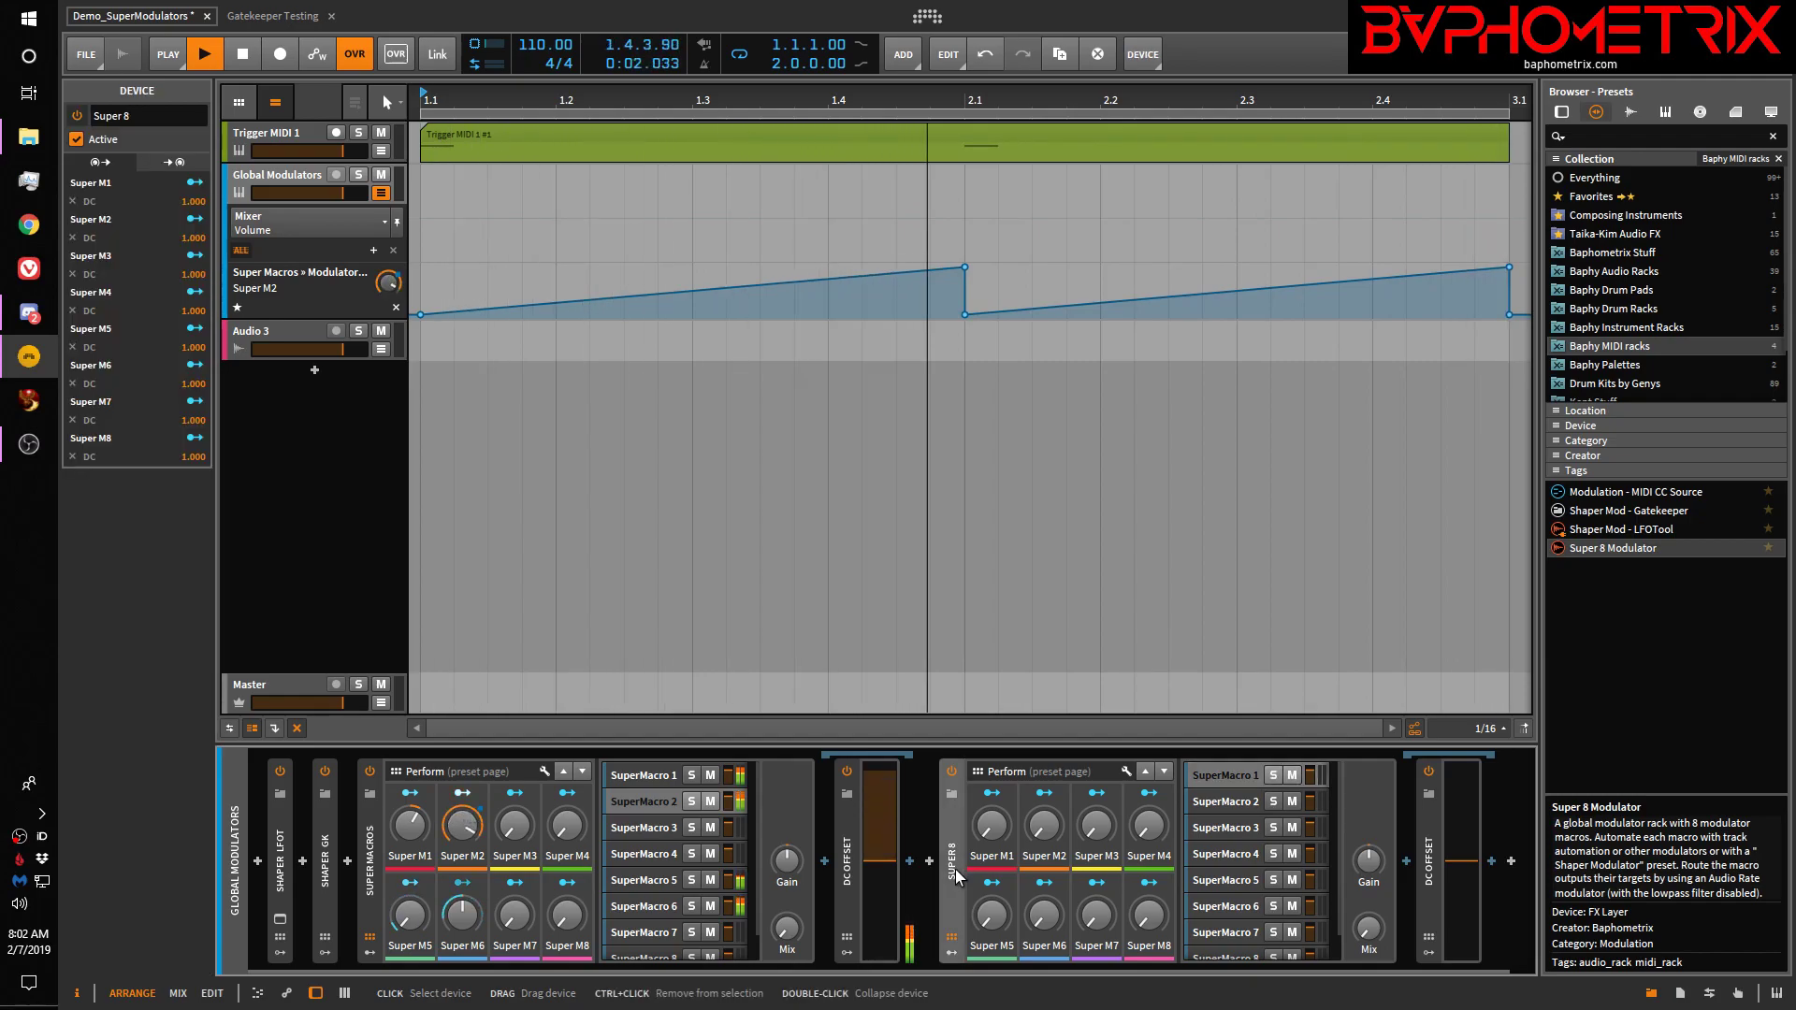
pyautogui.press('Delete')
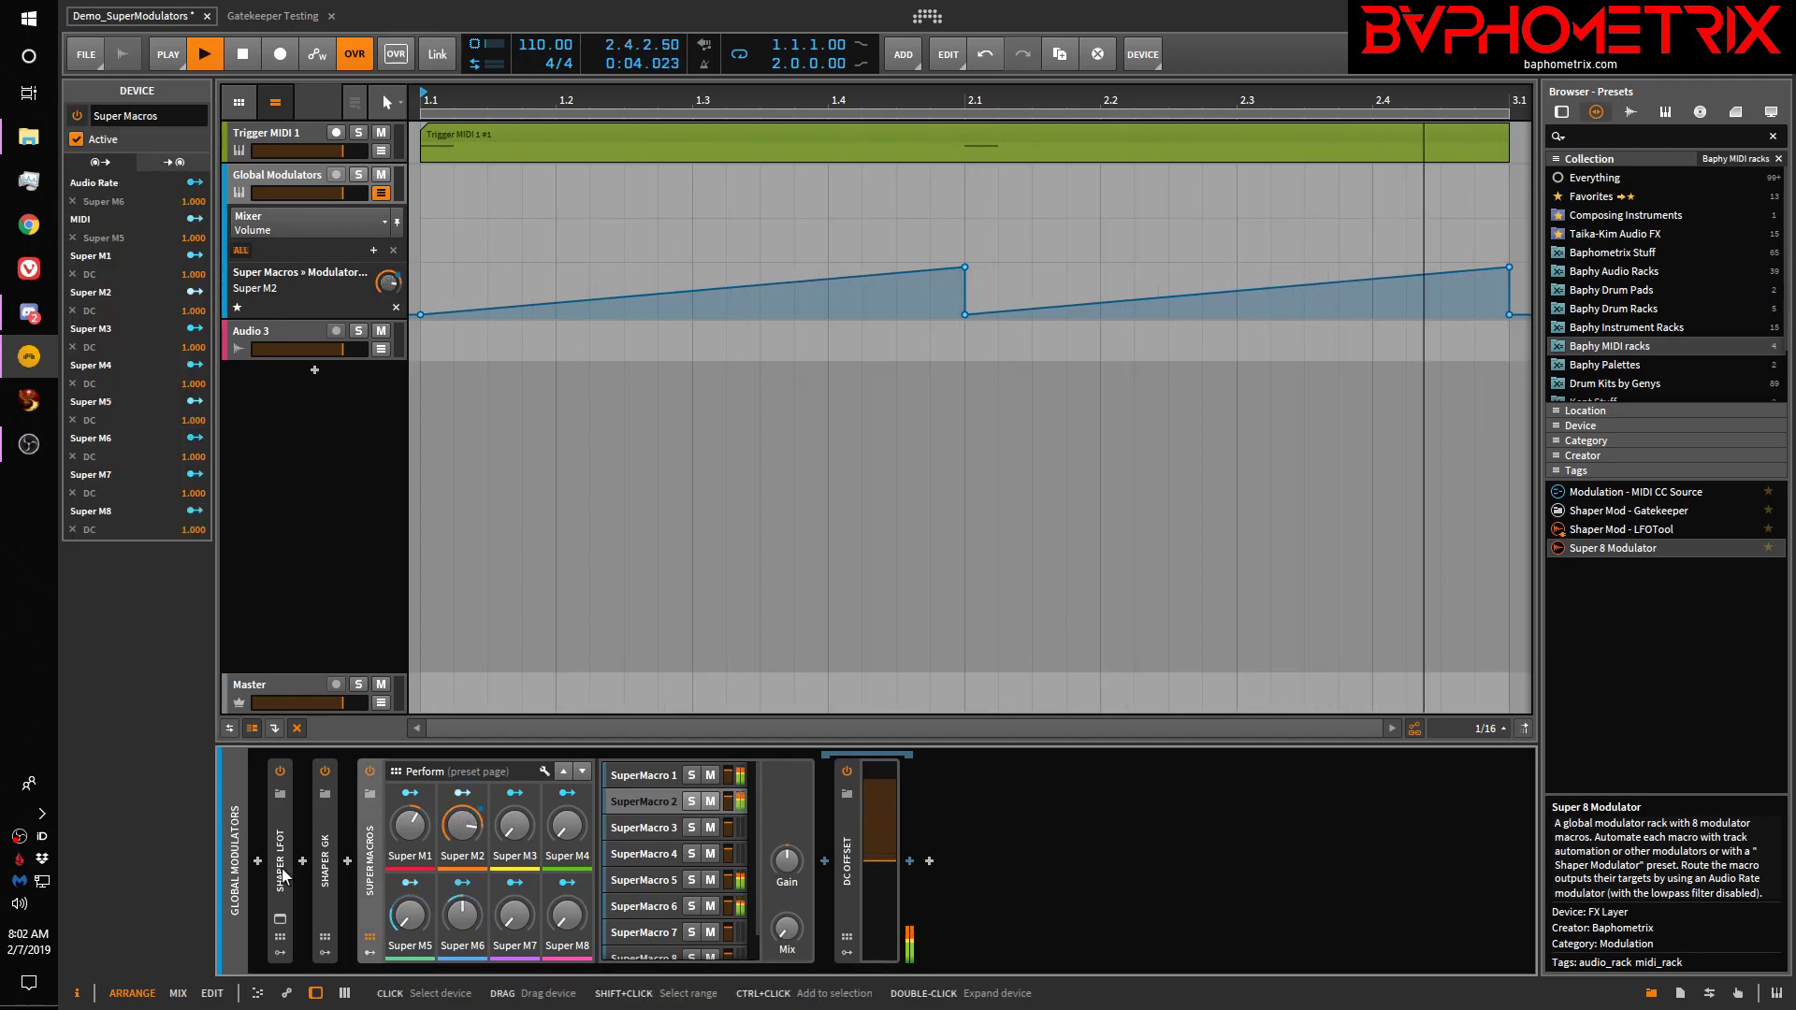
# Open the Shaper LFOT's LFOTool window and expand Shaper GK to show its inner chain
pyautogui.click(278, 921)
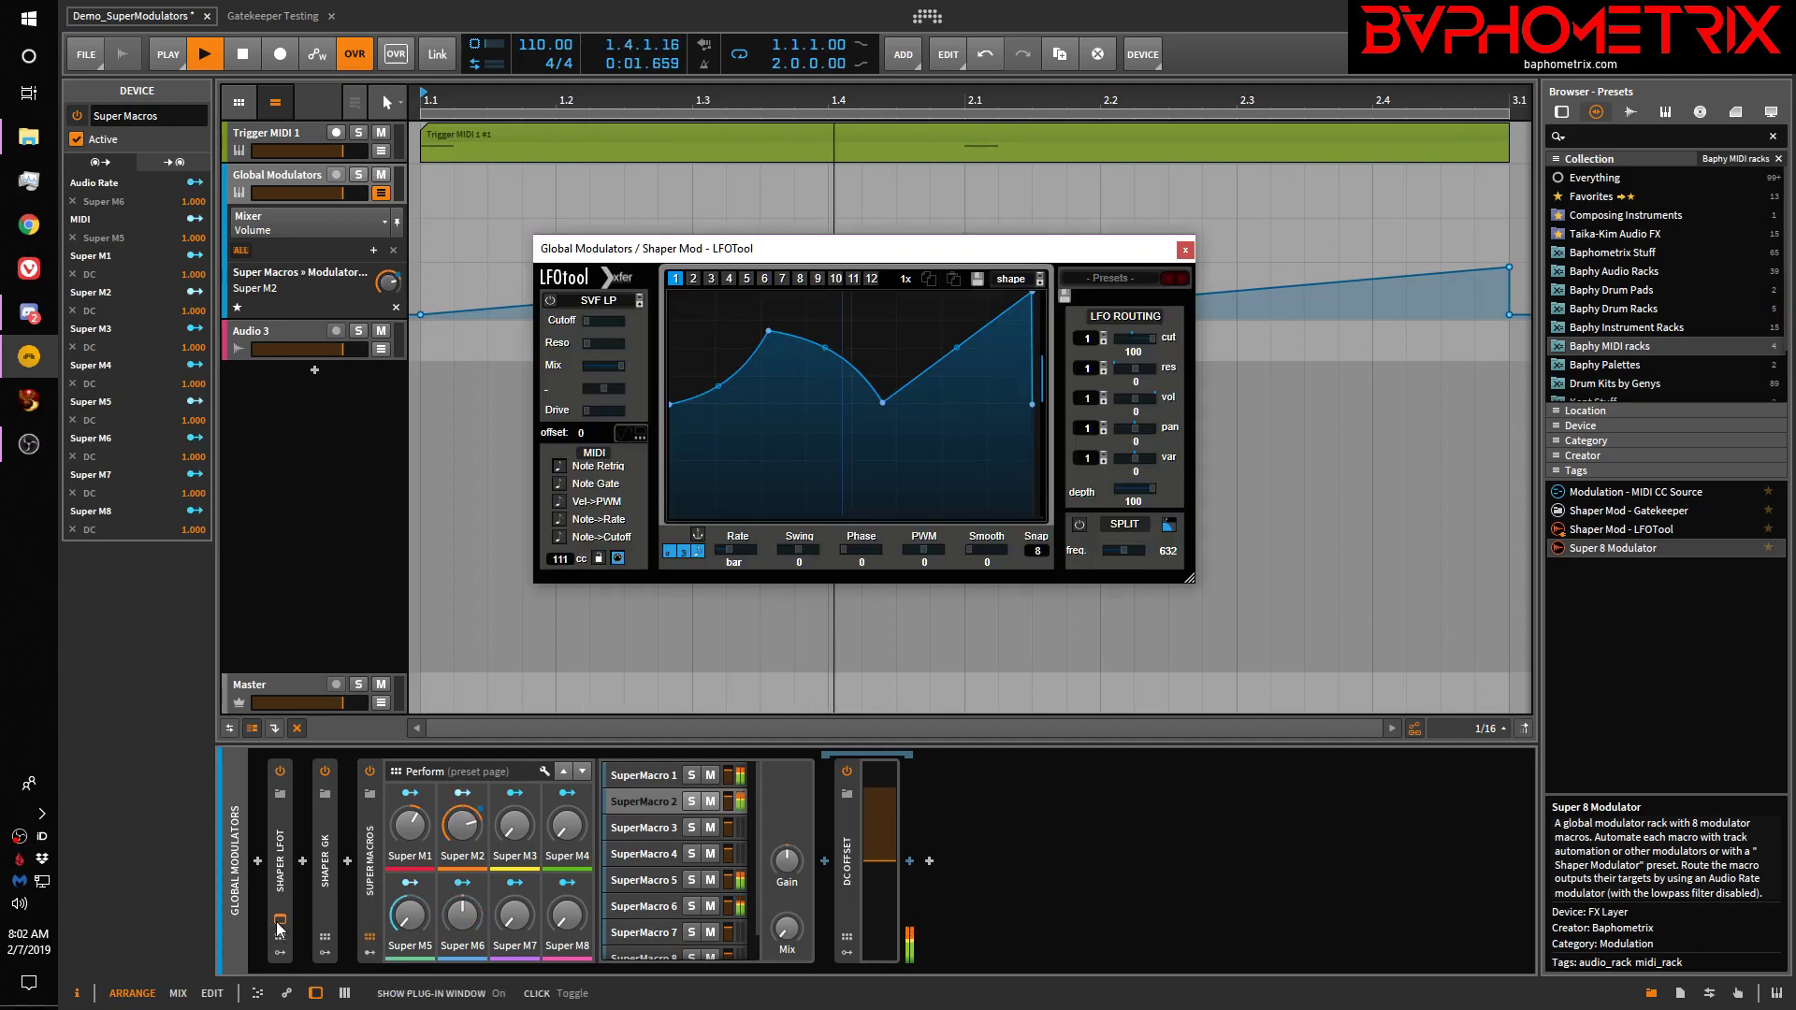
pyautogui.click(331, 881)
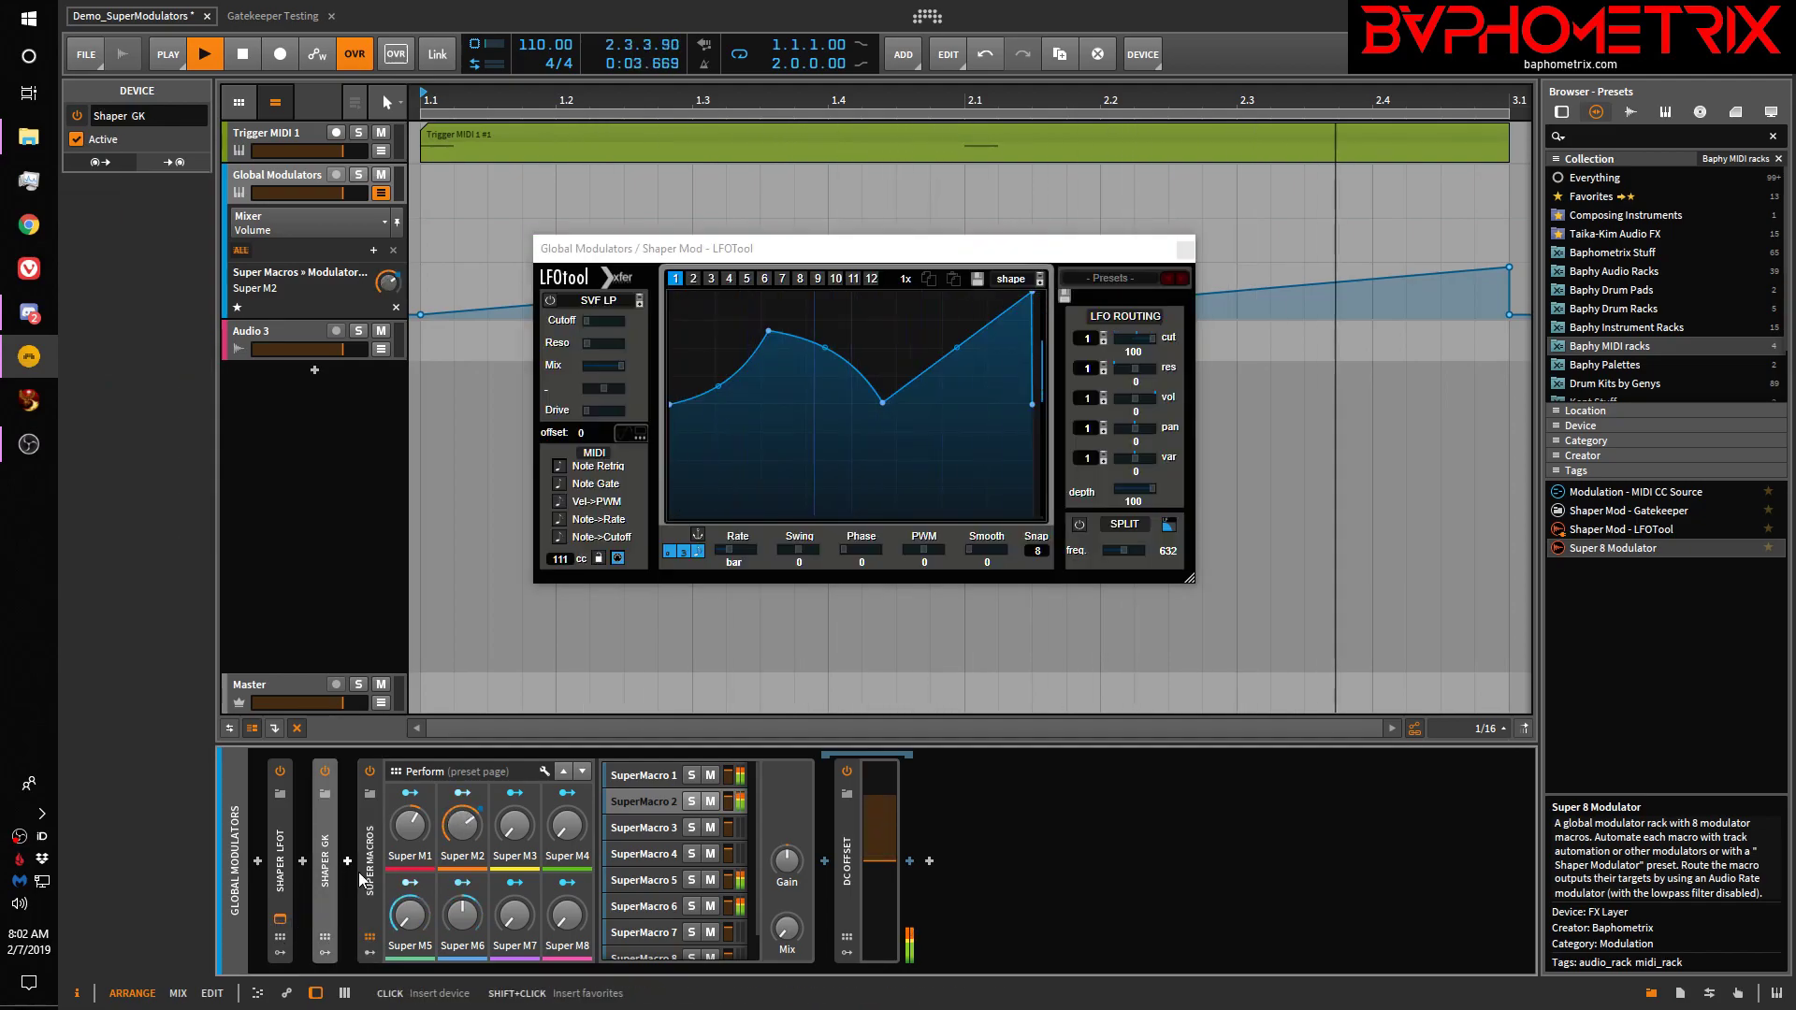
pyautogui.doubleClick(332, 879)
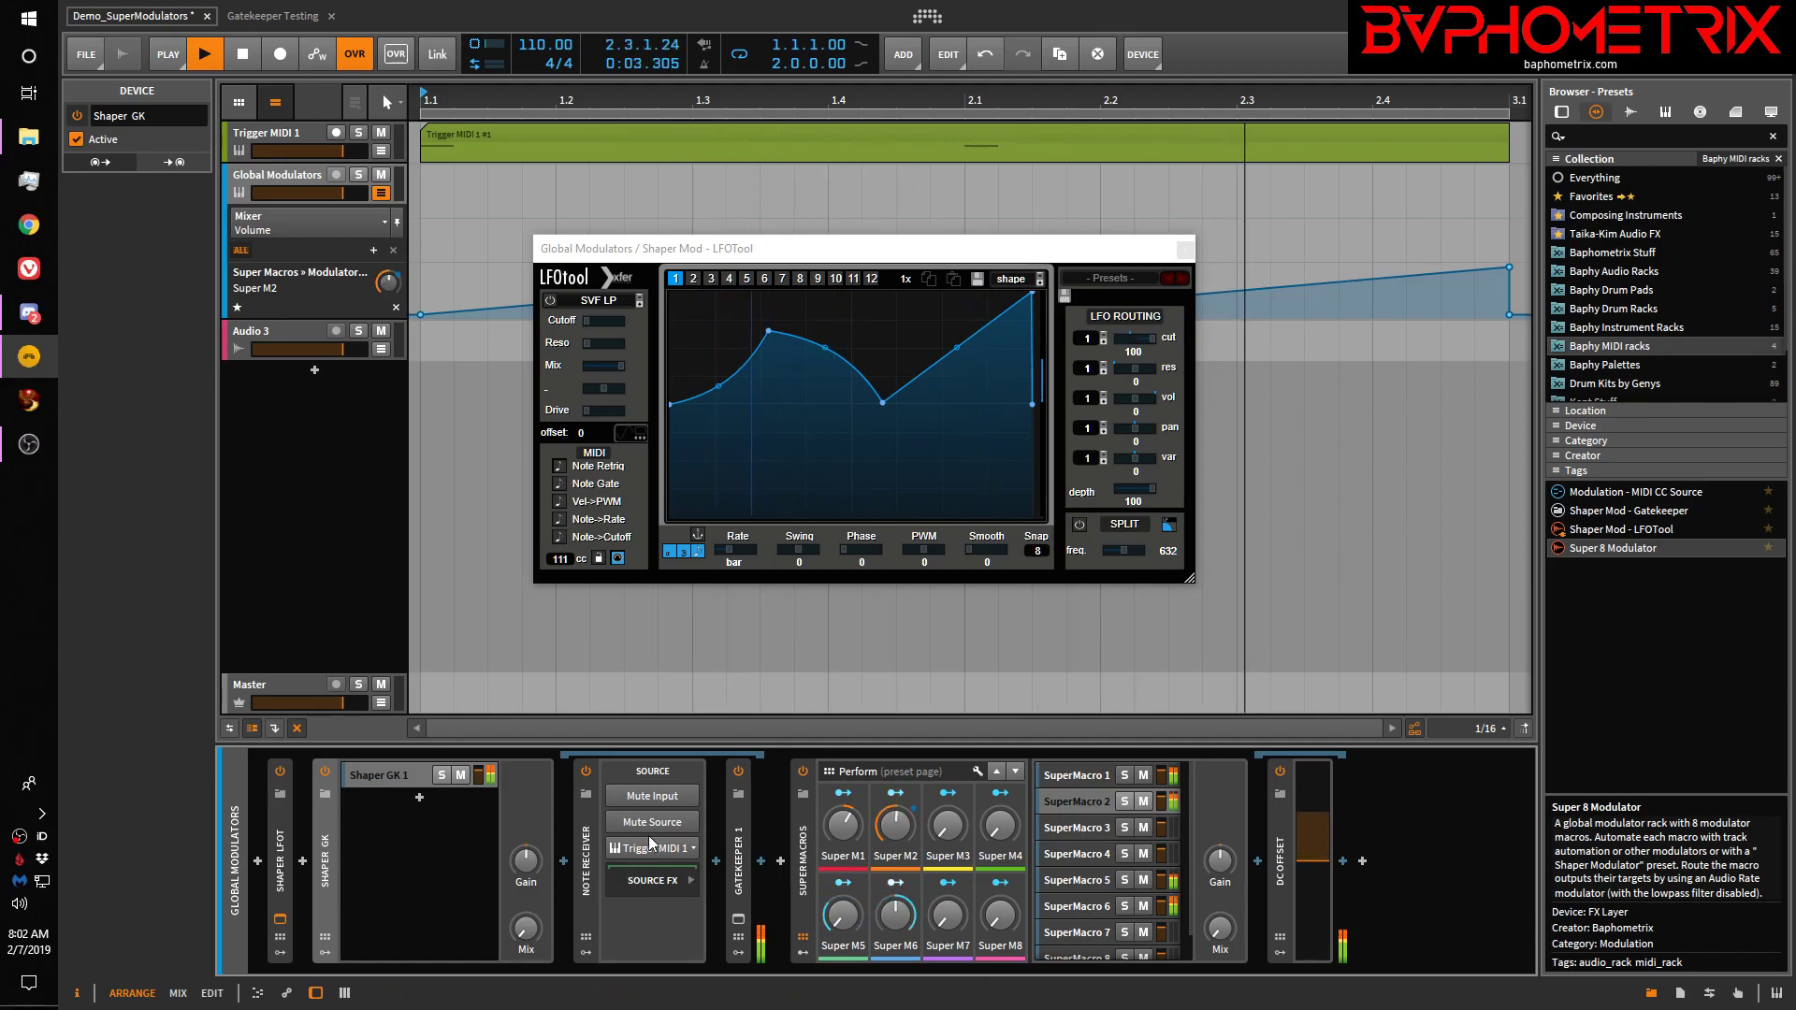
# Open the Gatekeeper window beside LFOTool to compare them, then close both plug-in windows
pyautogui.click(738, 919)
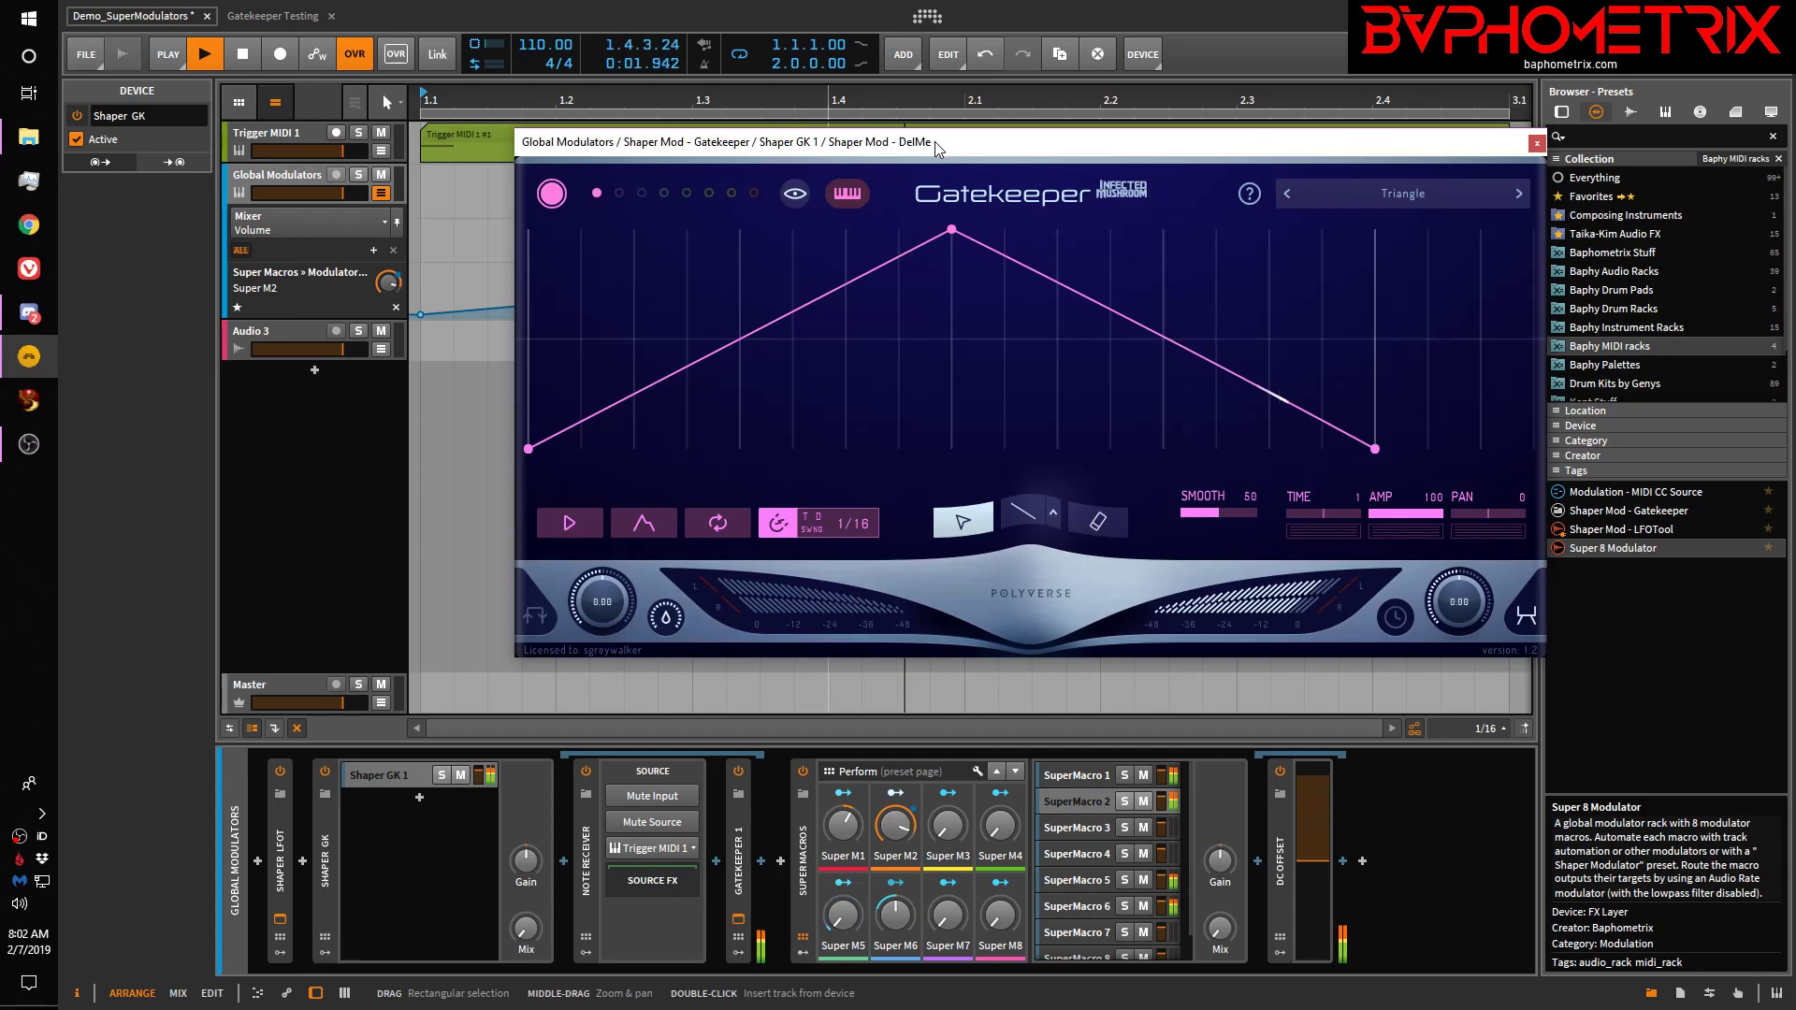
pyautogui.moveTo(938, 150); pyautogui.dragTo(1137, 186)
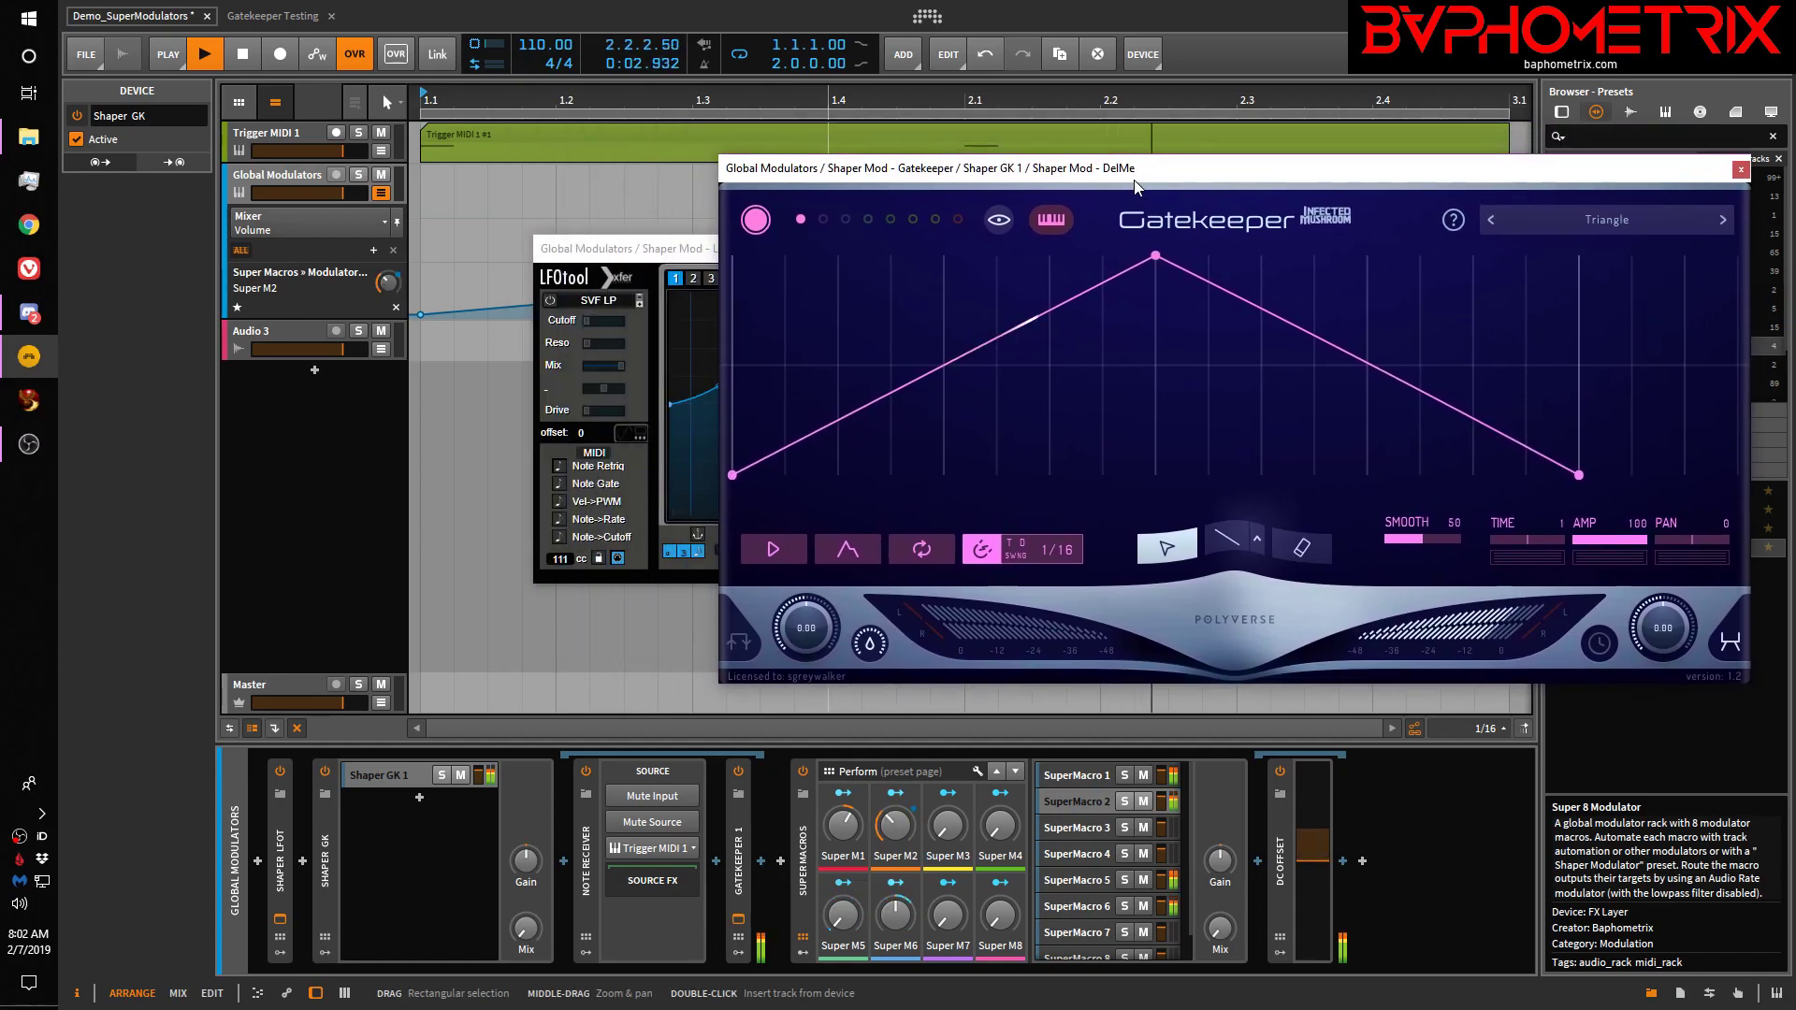
pyautogui.moveTo(707, 255); pyautogui.dragTo(356, 258)
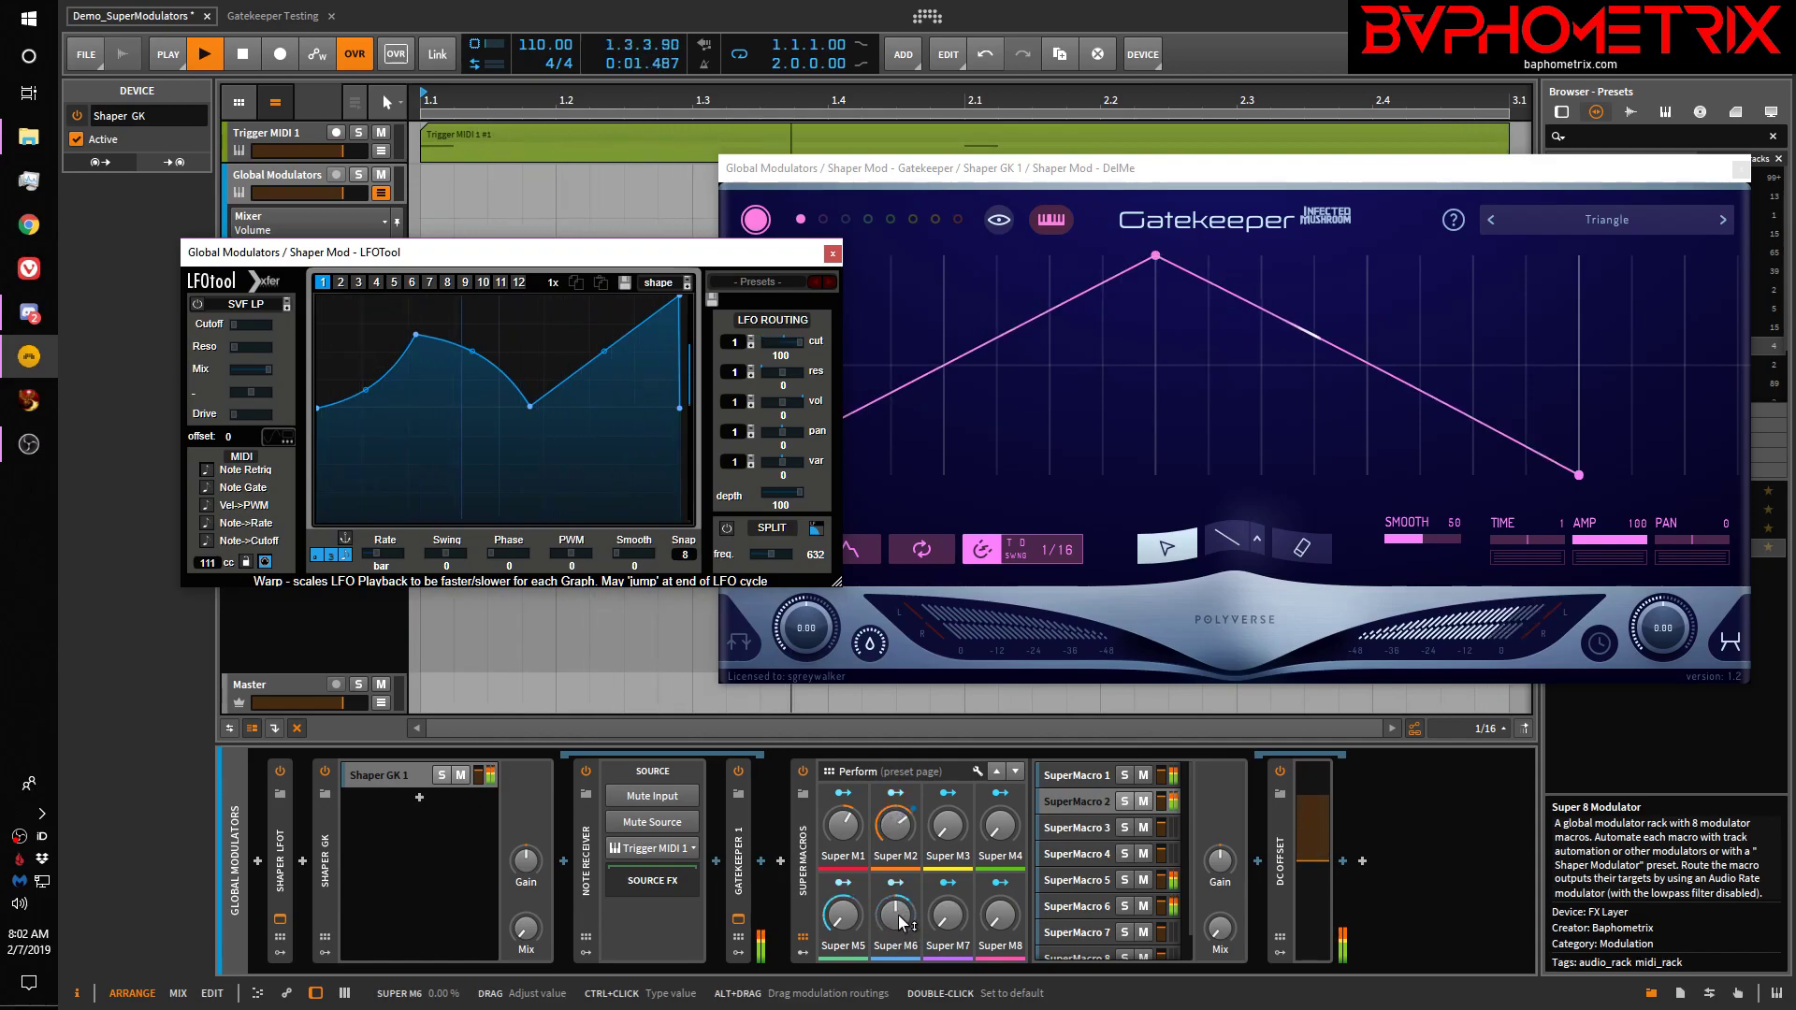
pyautogui.click(1740, 171)
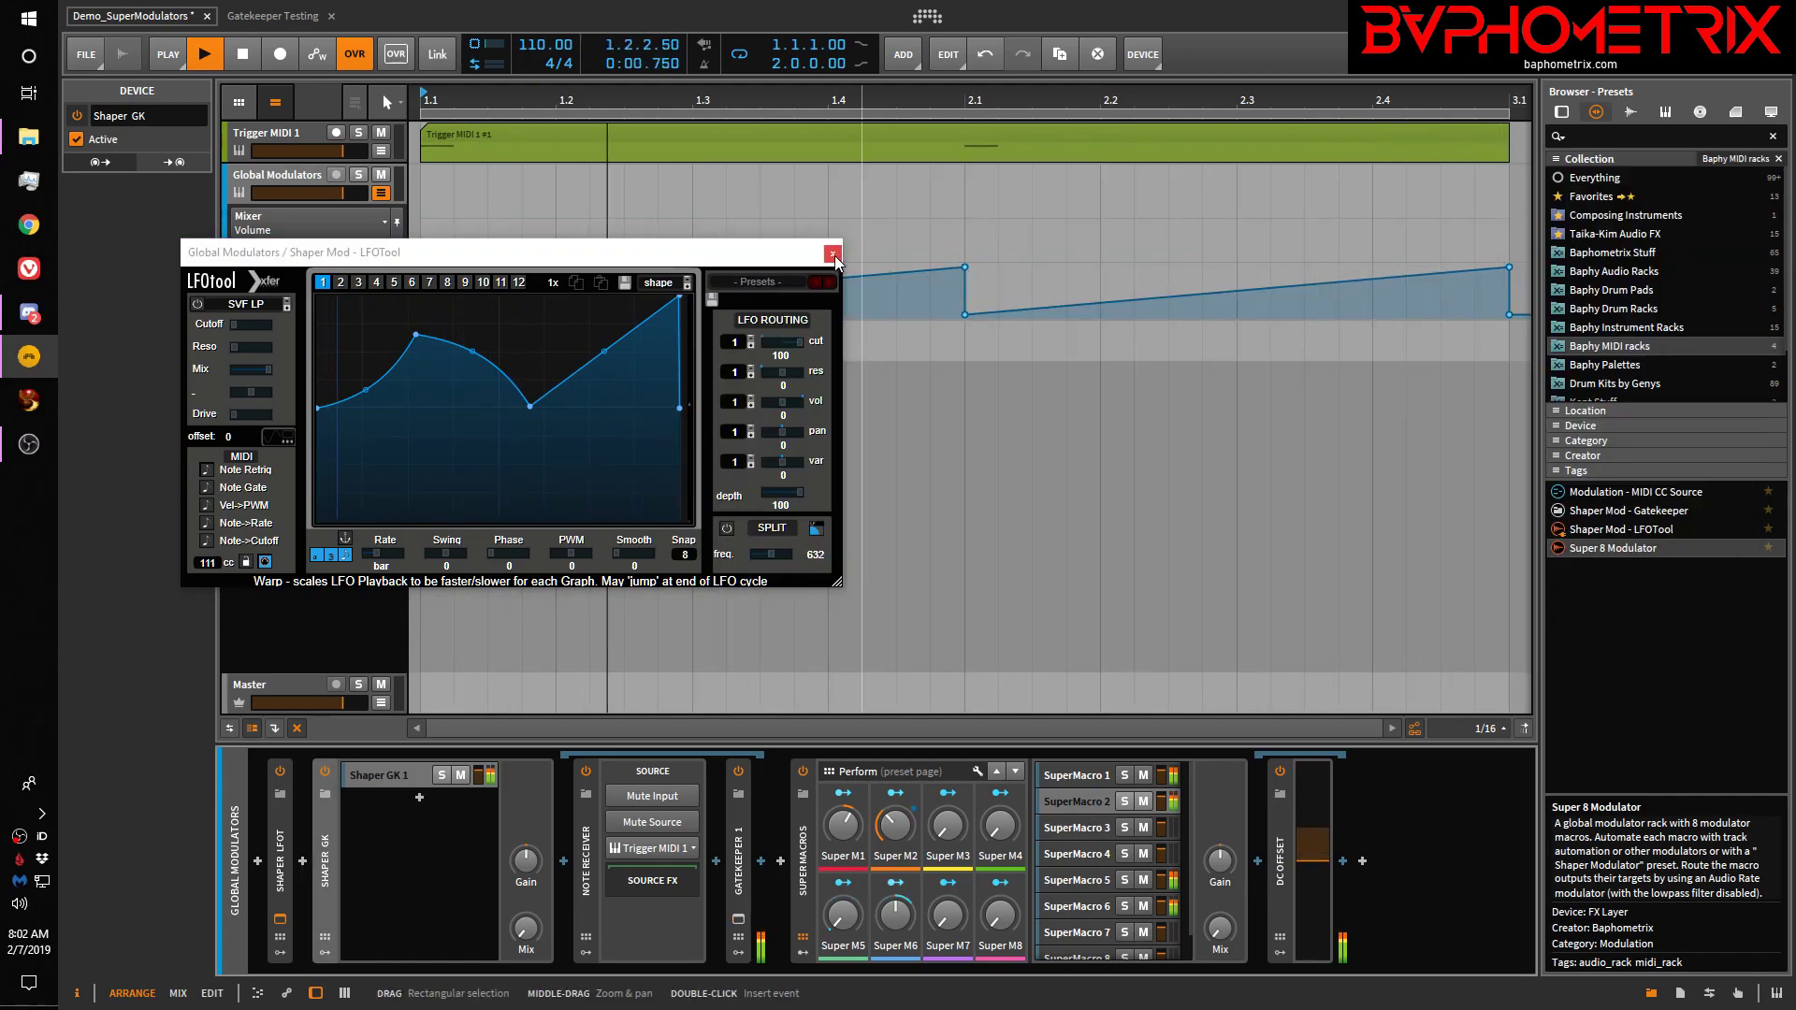
pyautogui.click(832, 255)
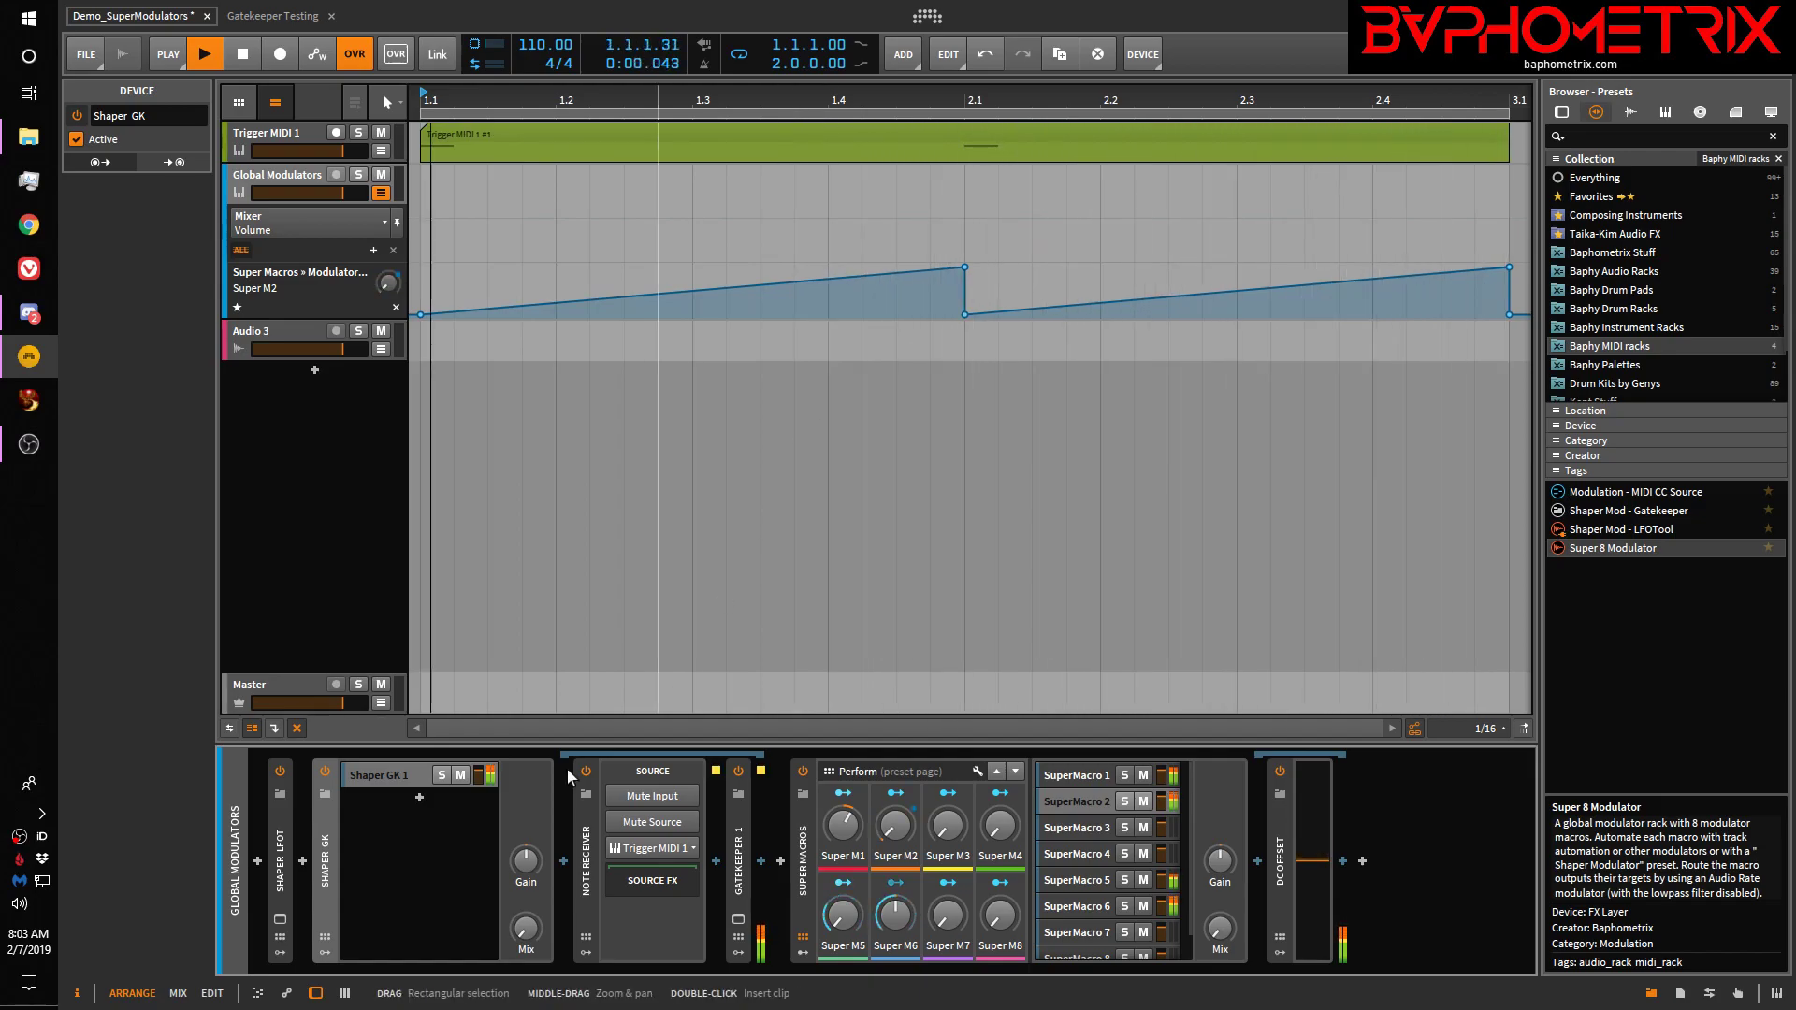
# Add the Shaper Mod - LFOTool and Shaper Mod - Gatekeeper presets after DC Offset, expanding Shaper GK 1
pyautogui.doubleClick(327, 871)
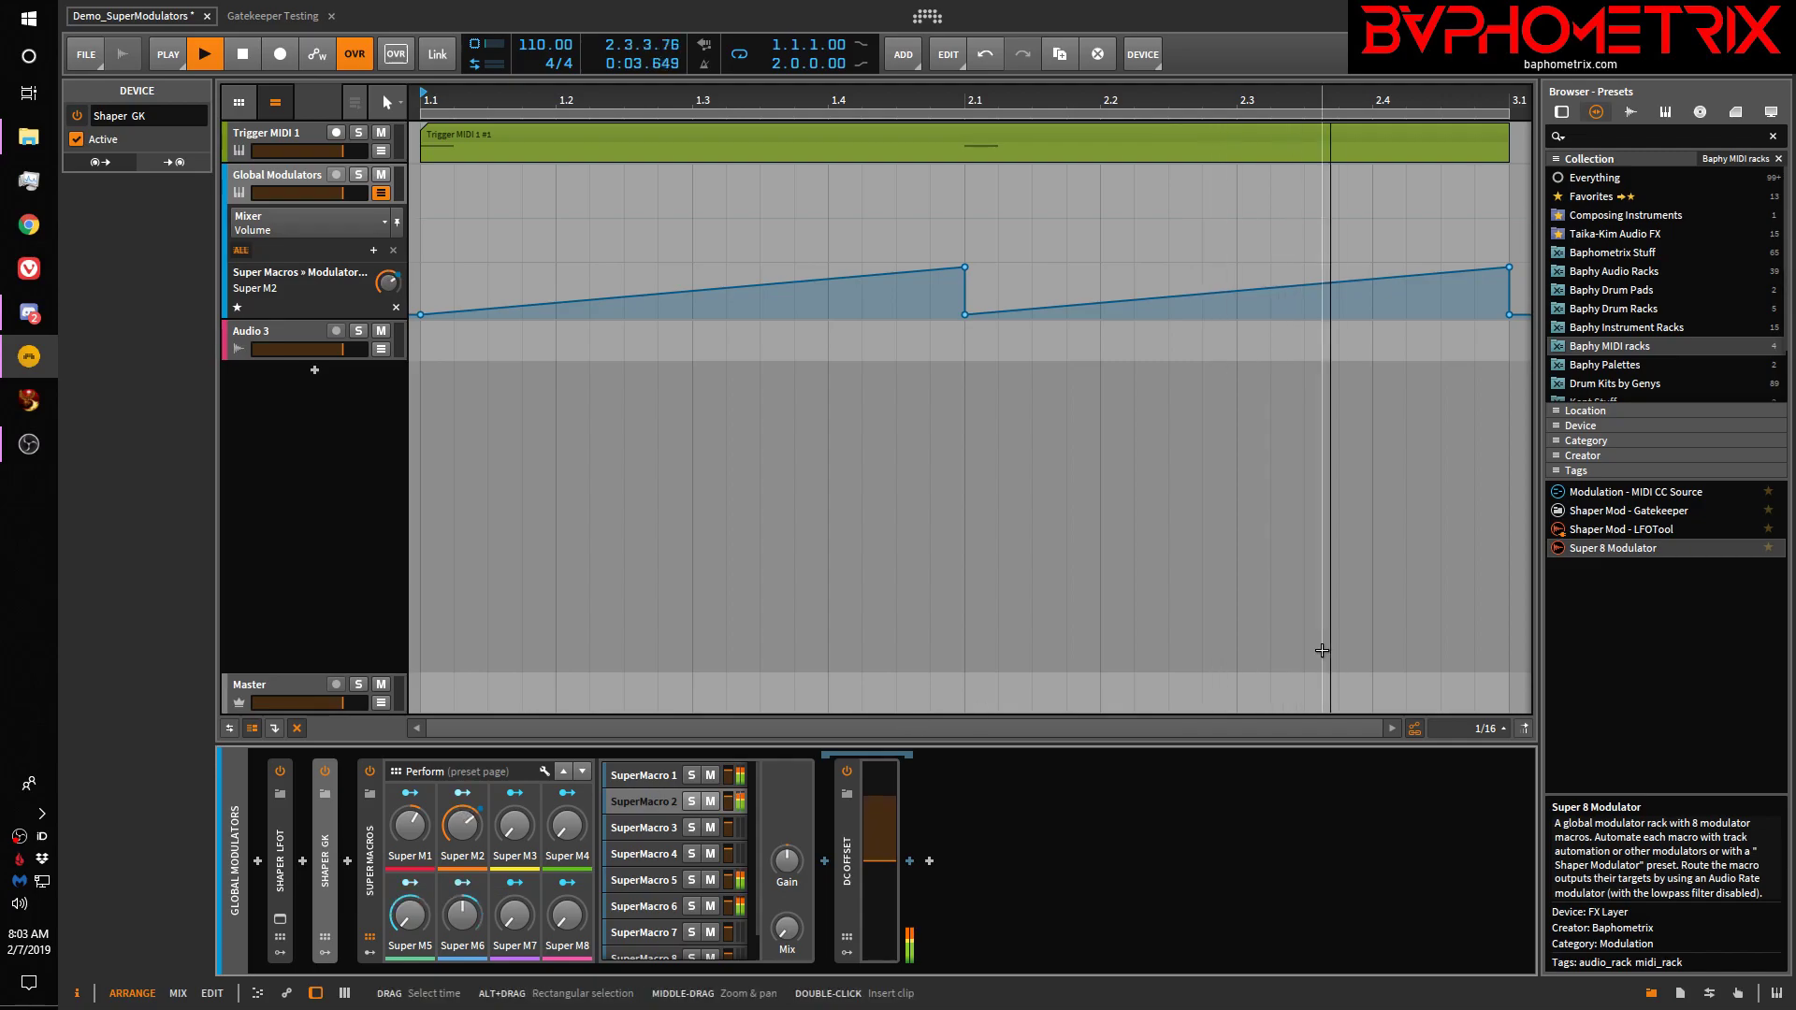
pyautogui.moveTo(1642, 530); pyautogui.dragTo(989, 844)
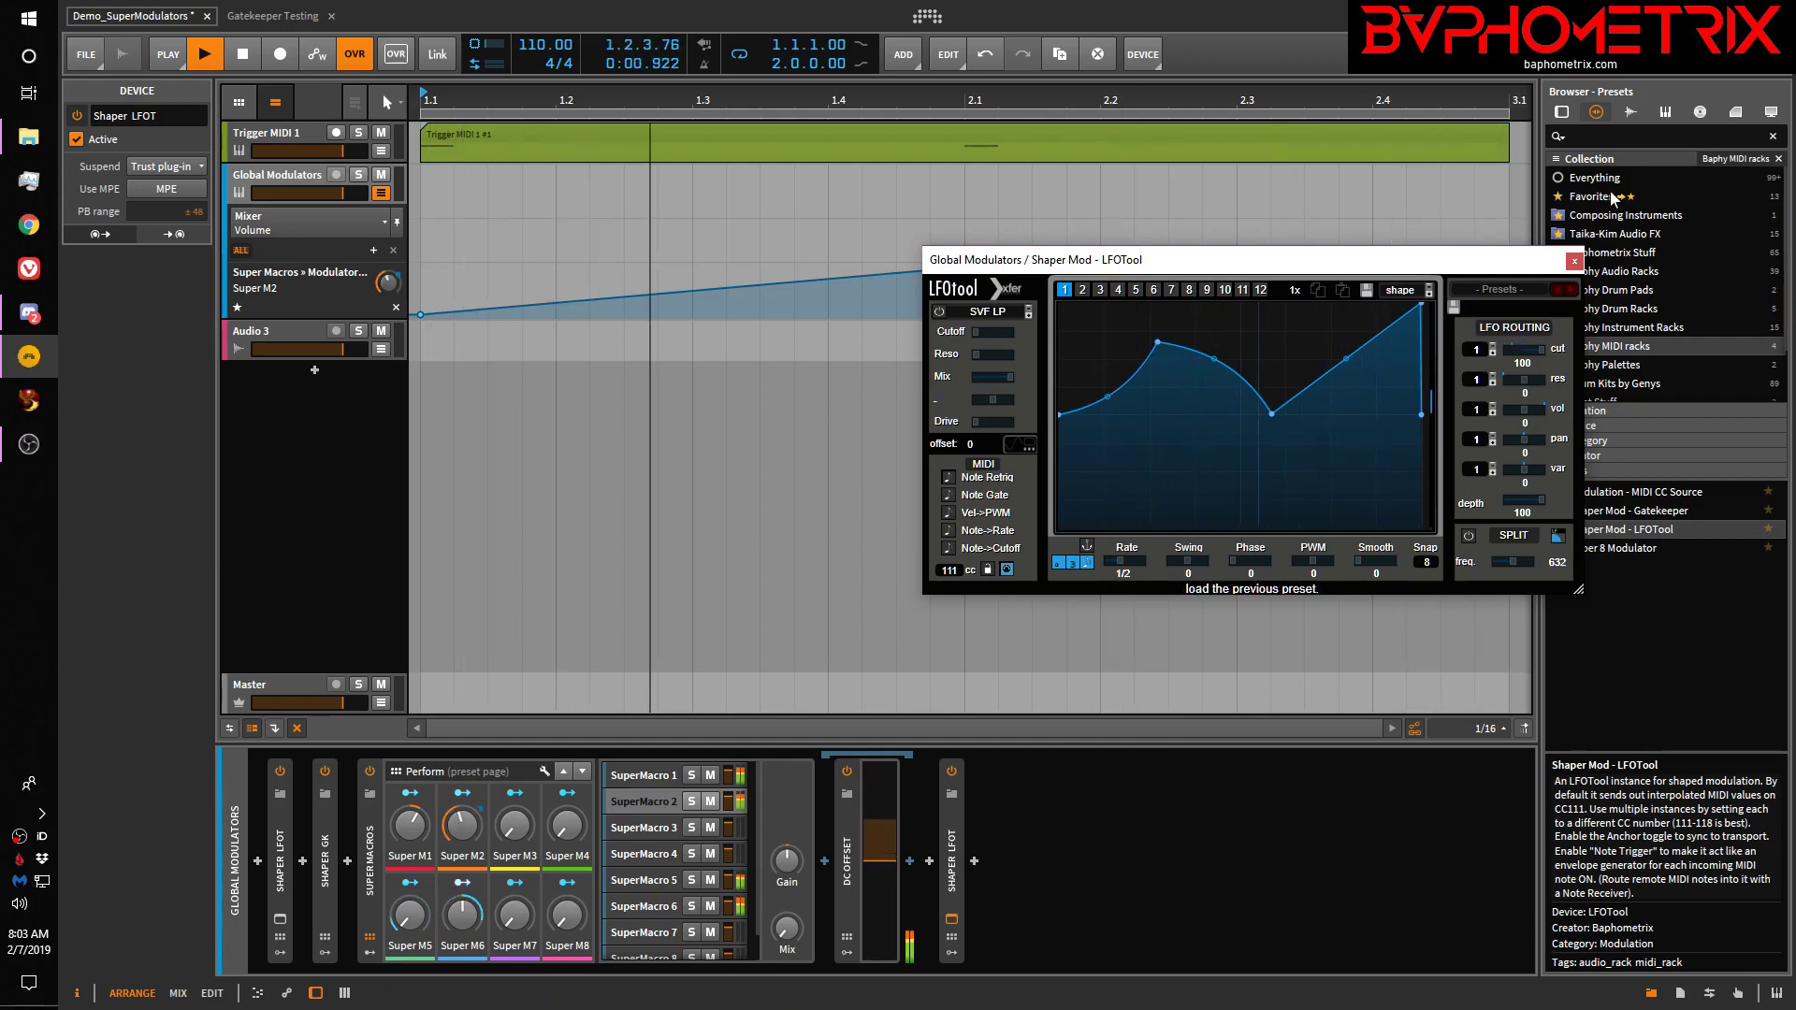
pyautogui.click(1573, 264)
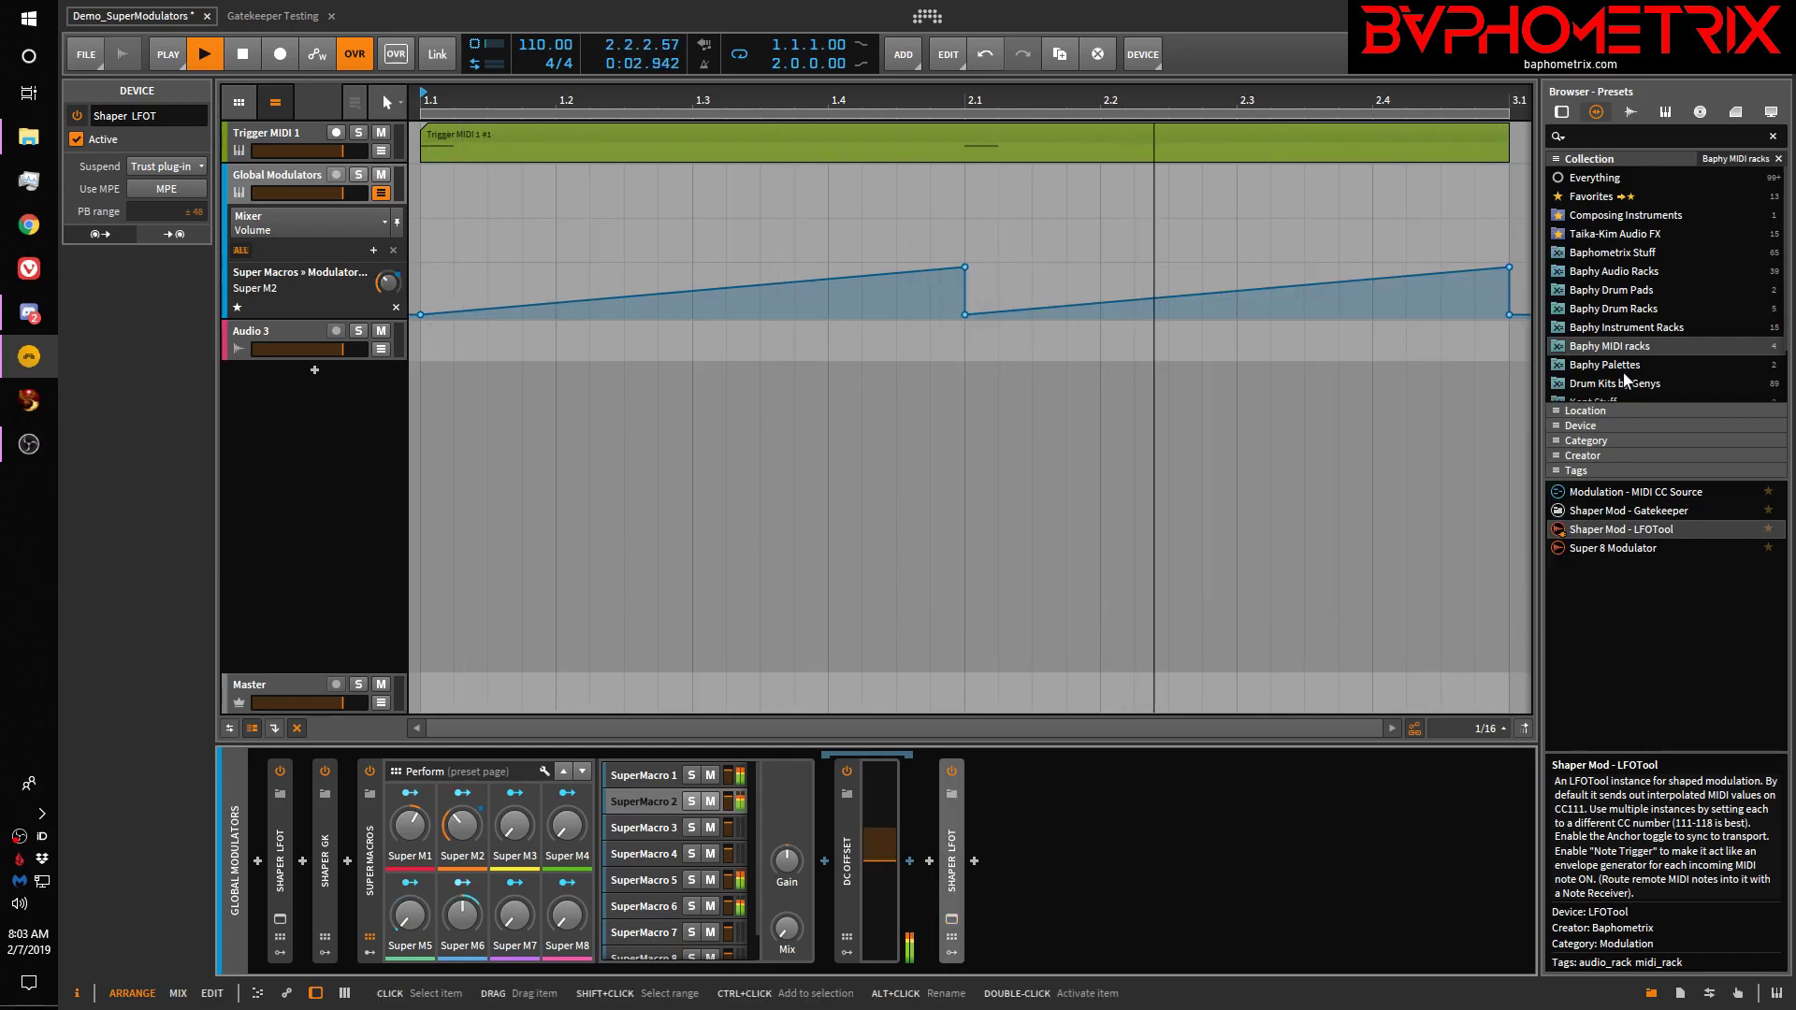
pyautogui.moveTo(1619, 513); pyautogui.dragTo(1199, 803)
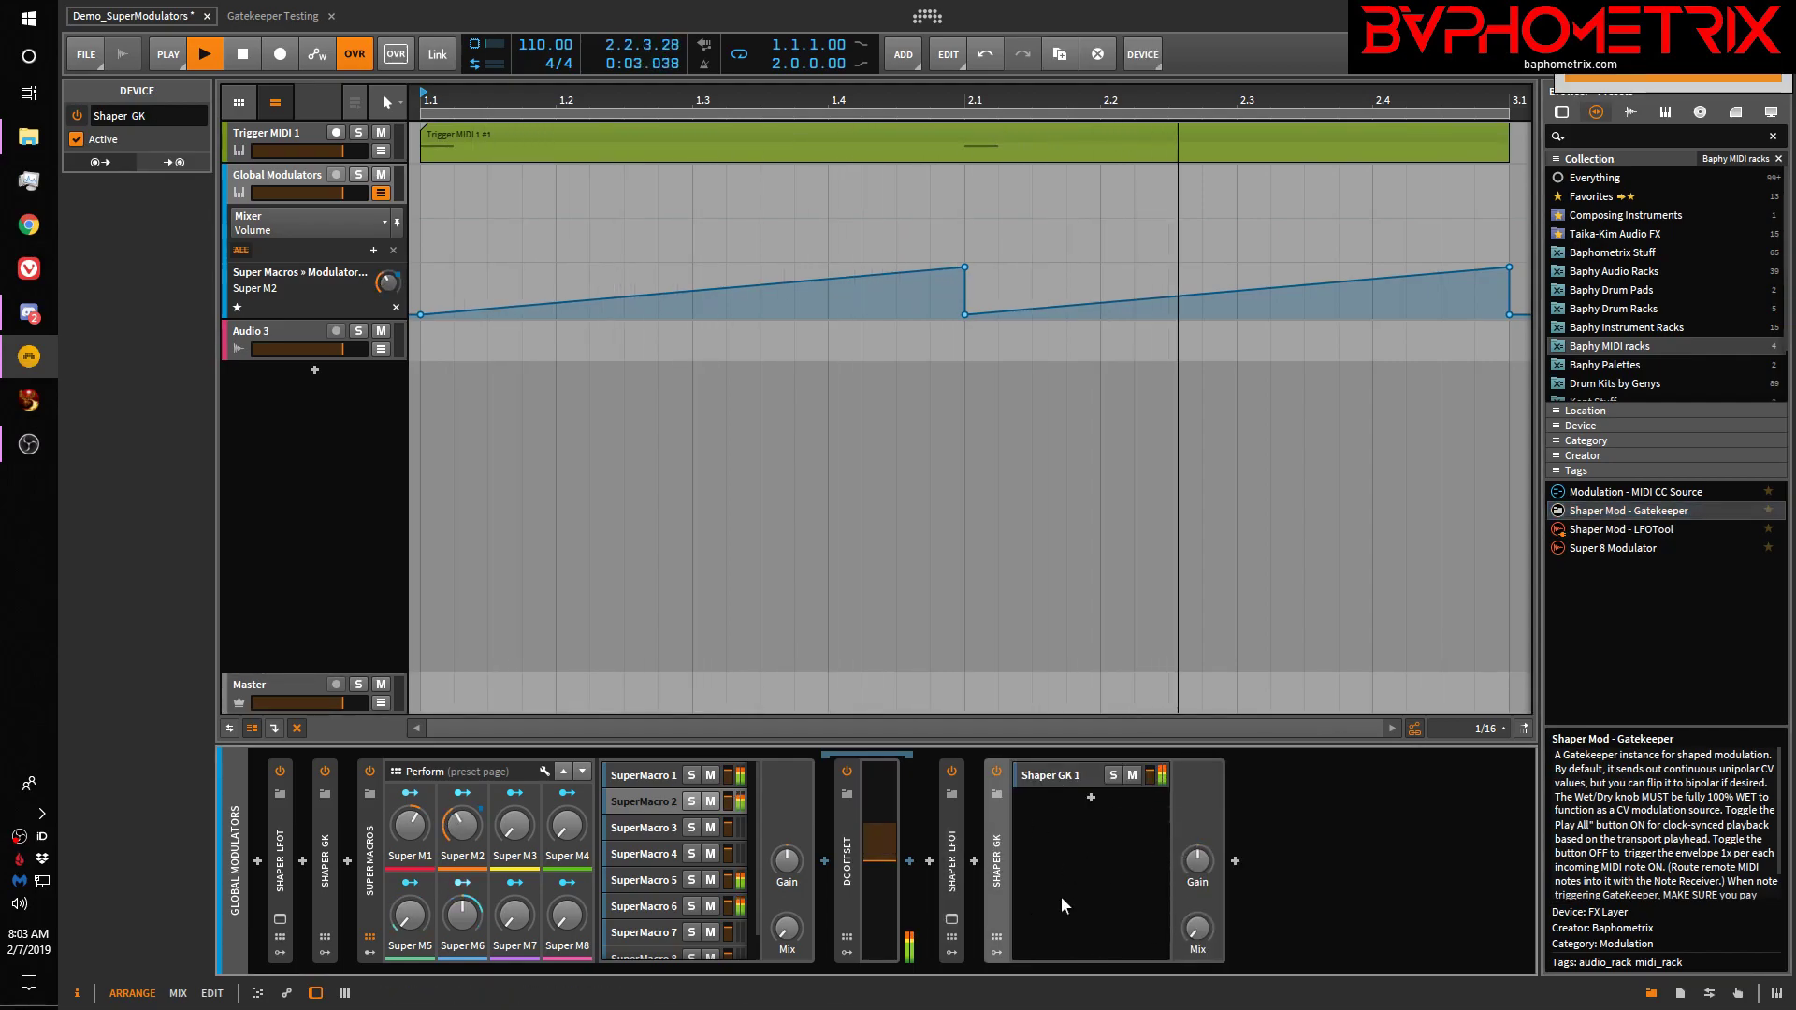
pyautogui.click(1068, 774)
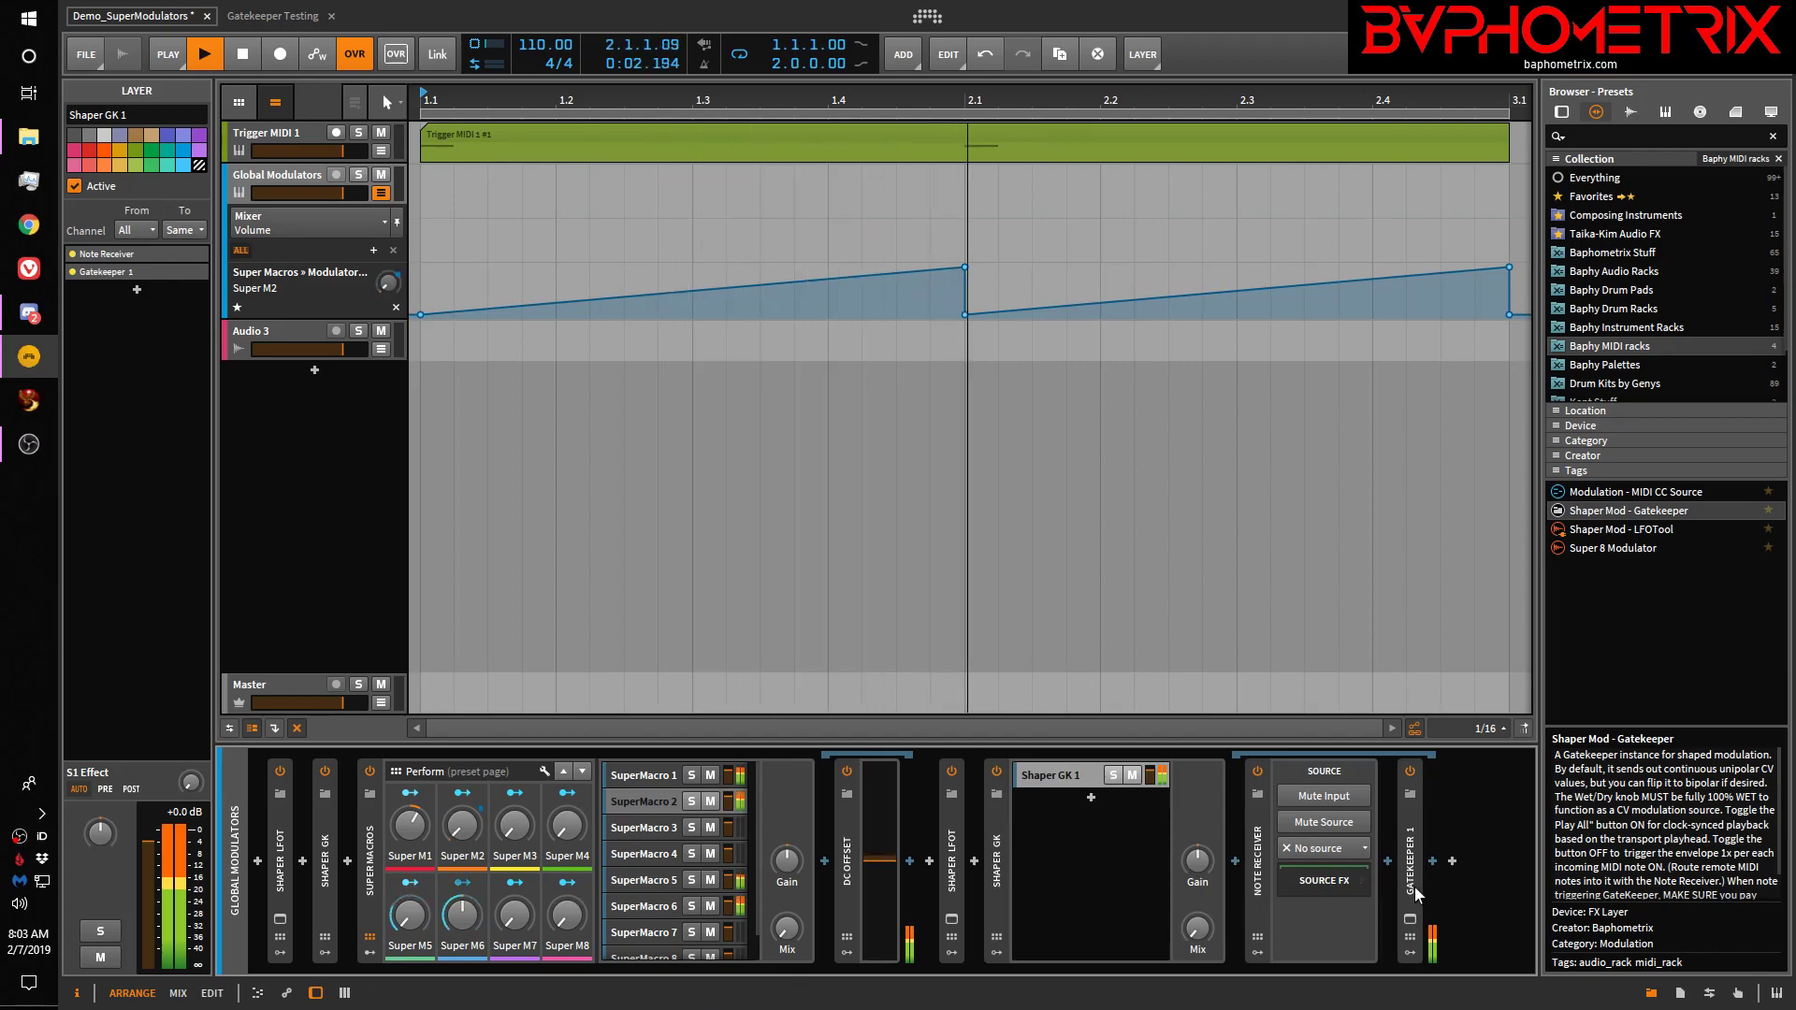
# Delete the newly added Shaper GK, then delete the Shaper LFOT through its right-click menu
pyautogui.click(993, 878)
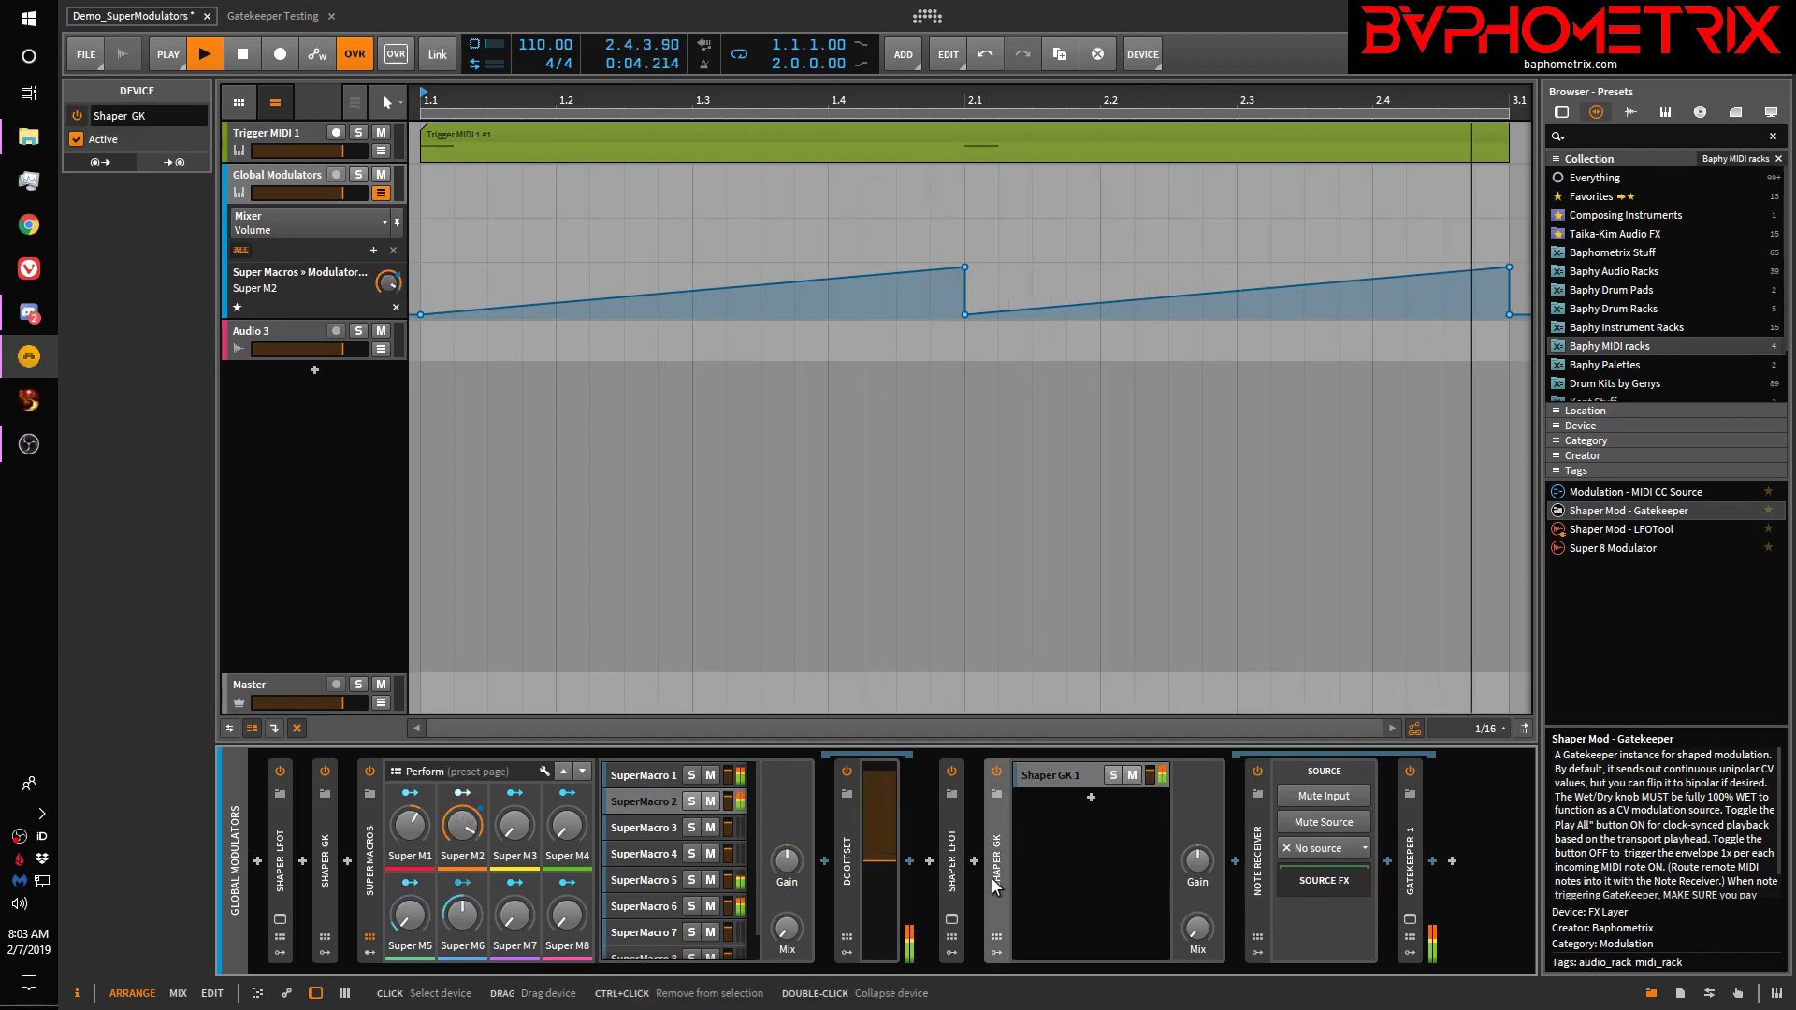
pyautogui.press('Delete')
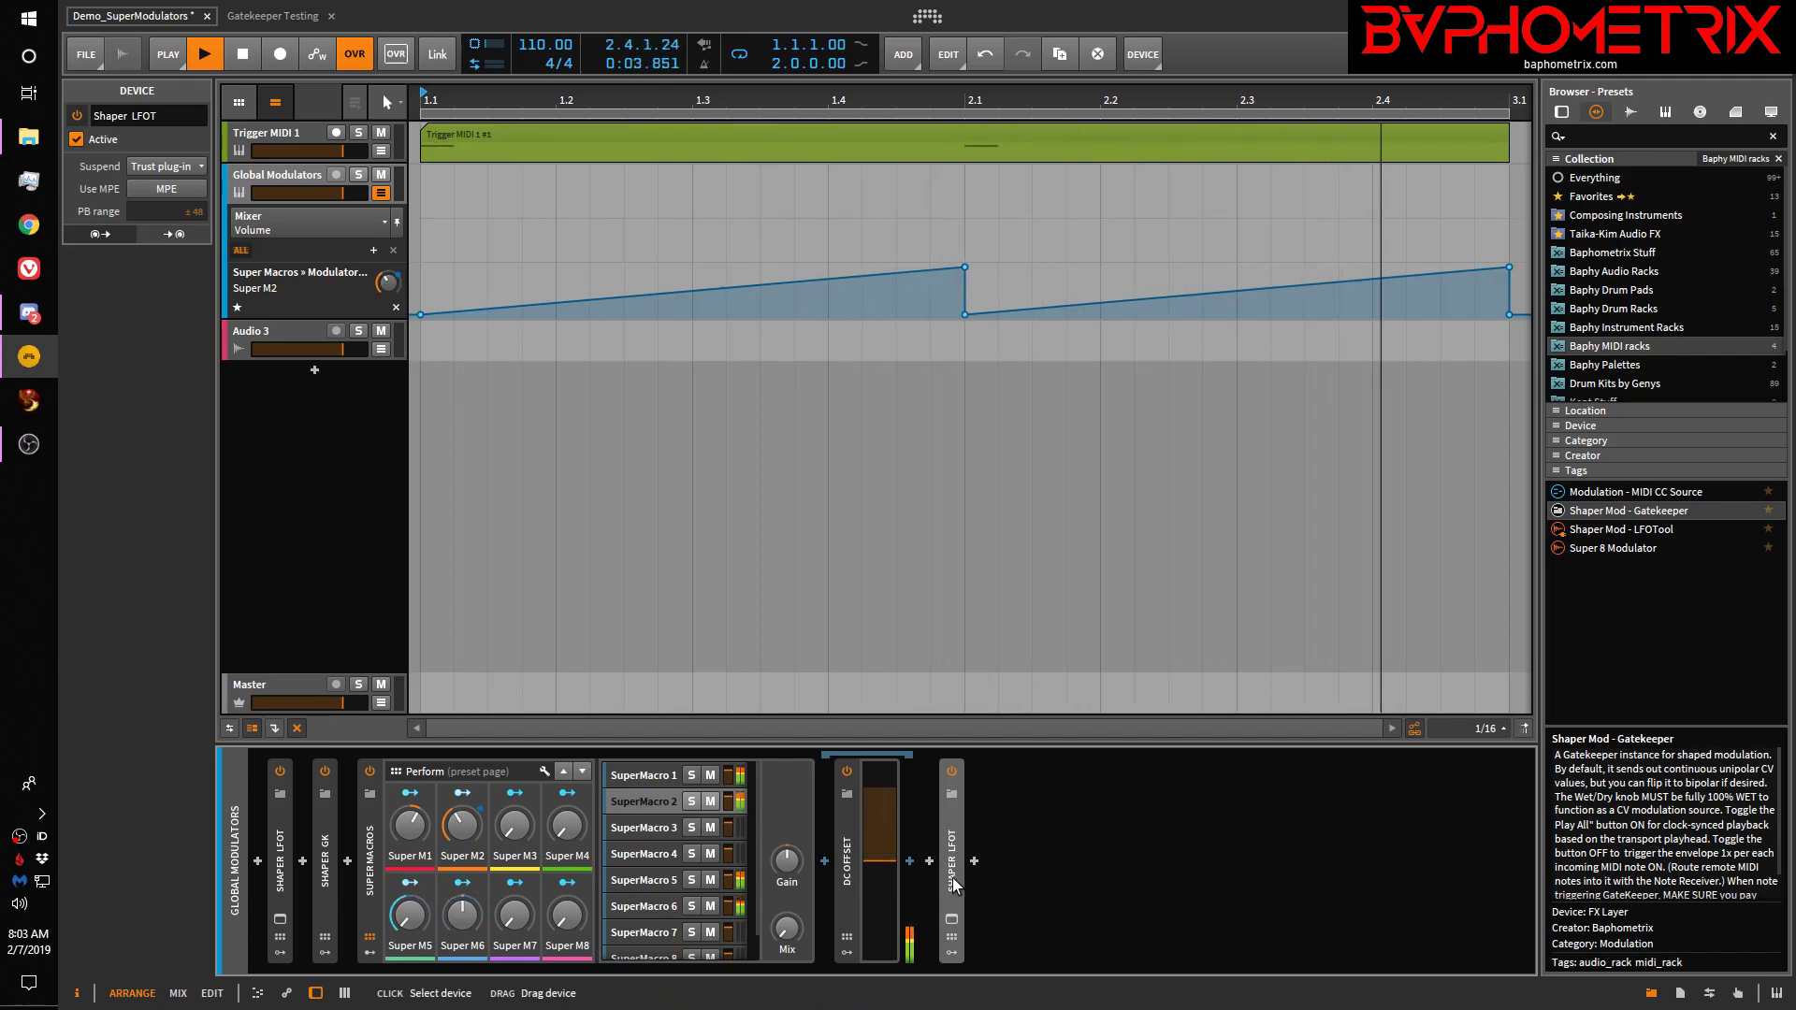
pyautogui.rightClick(952, 883)
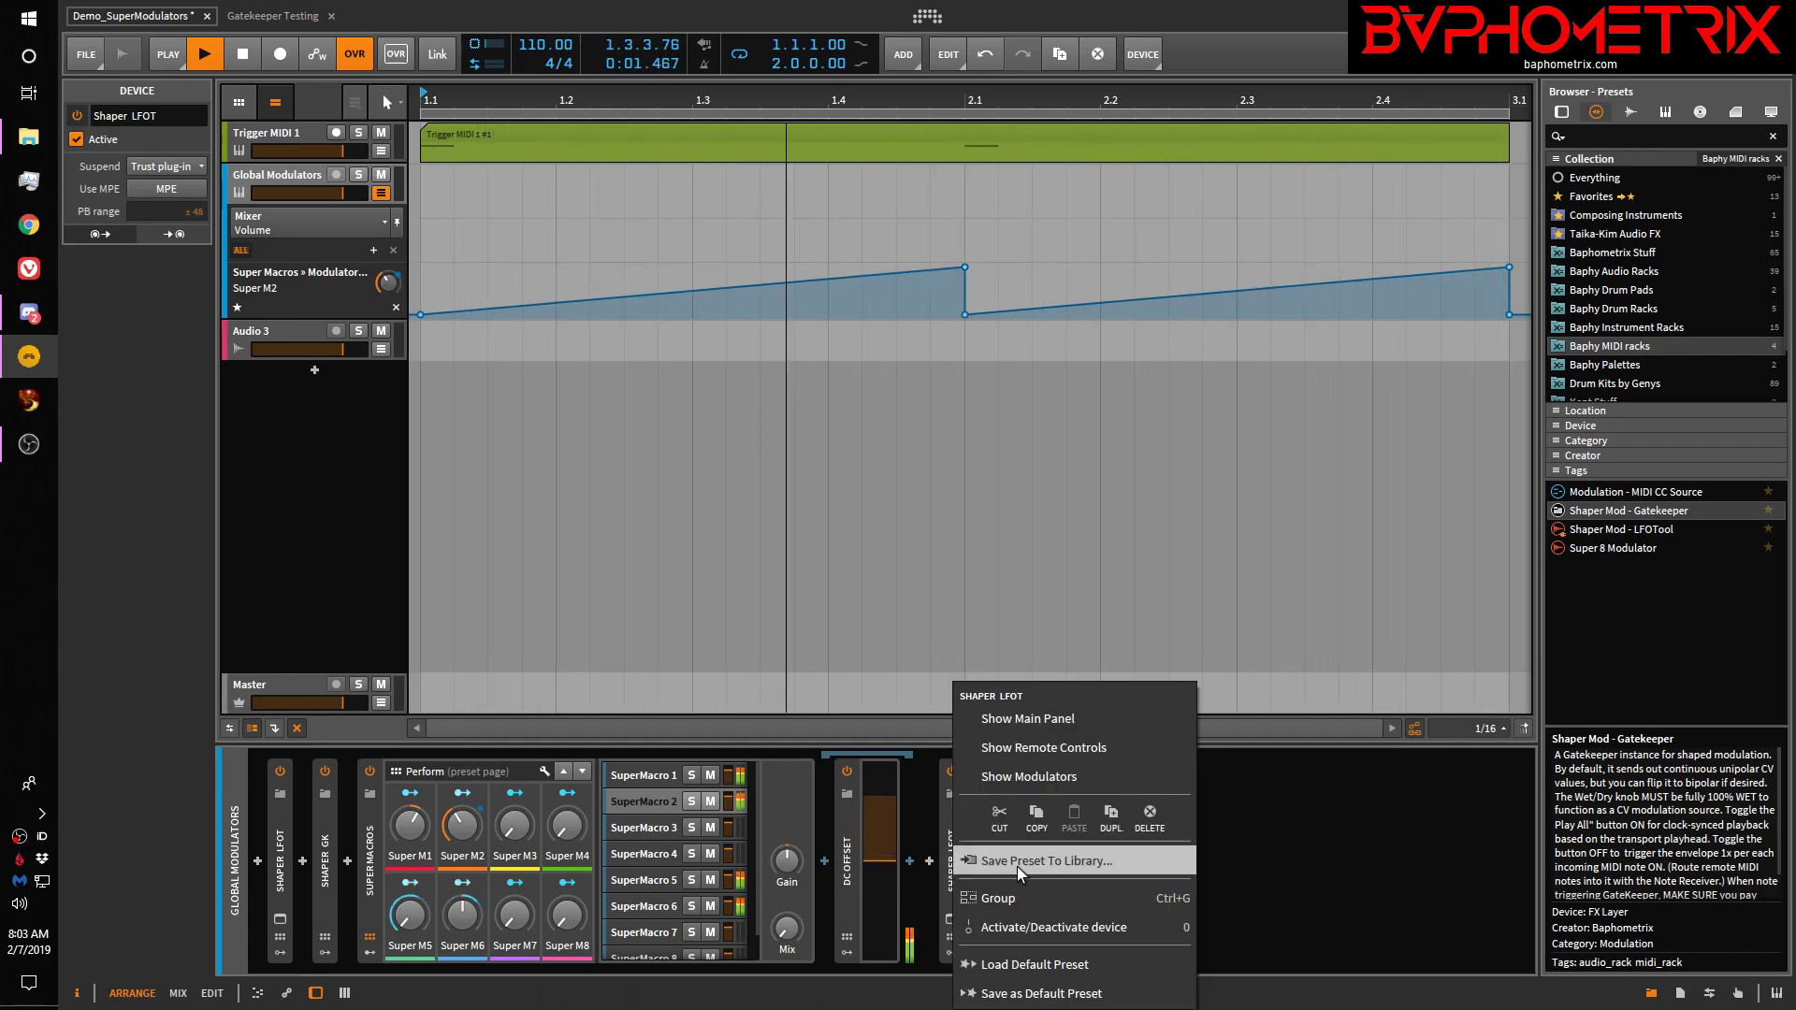
pyautogui.click(1146, 812)
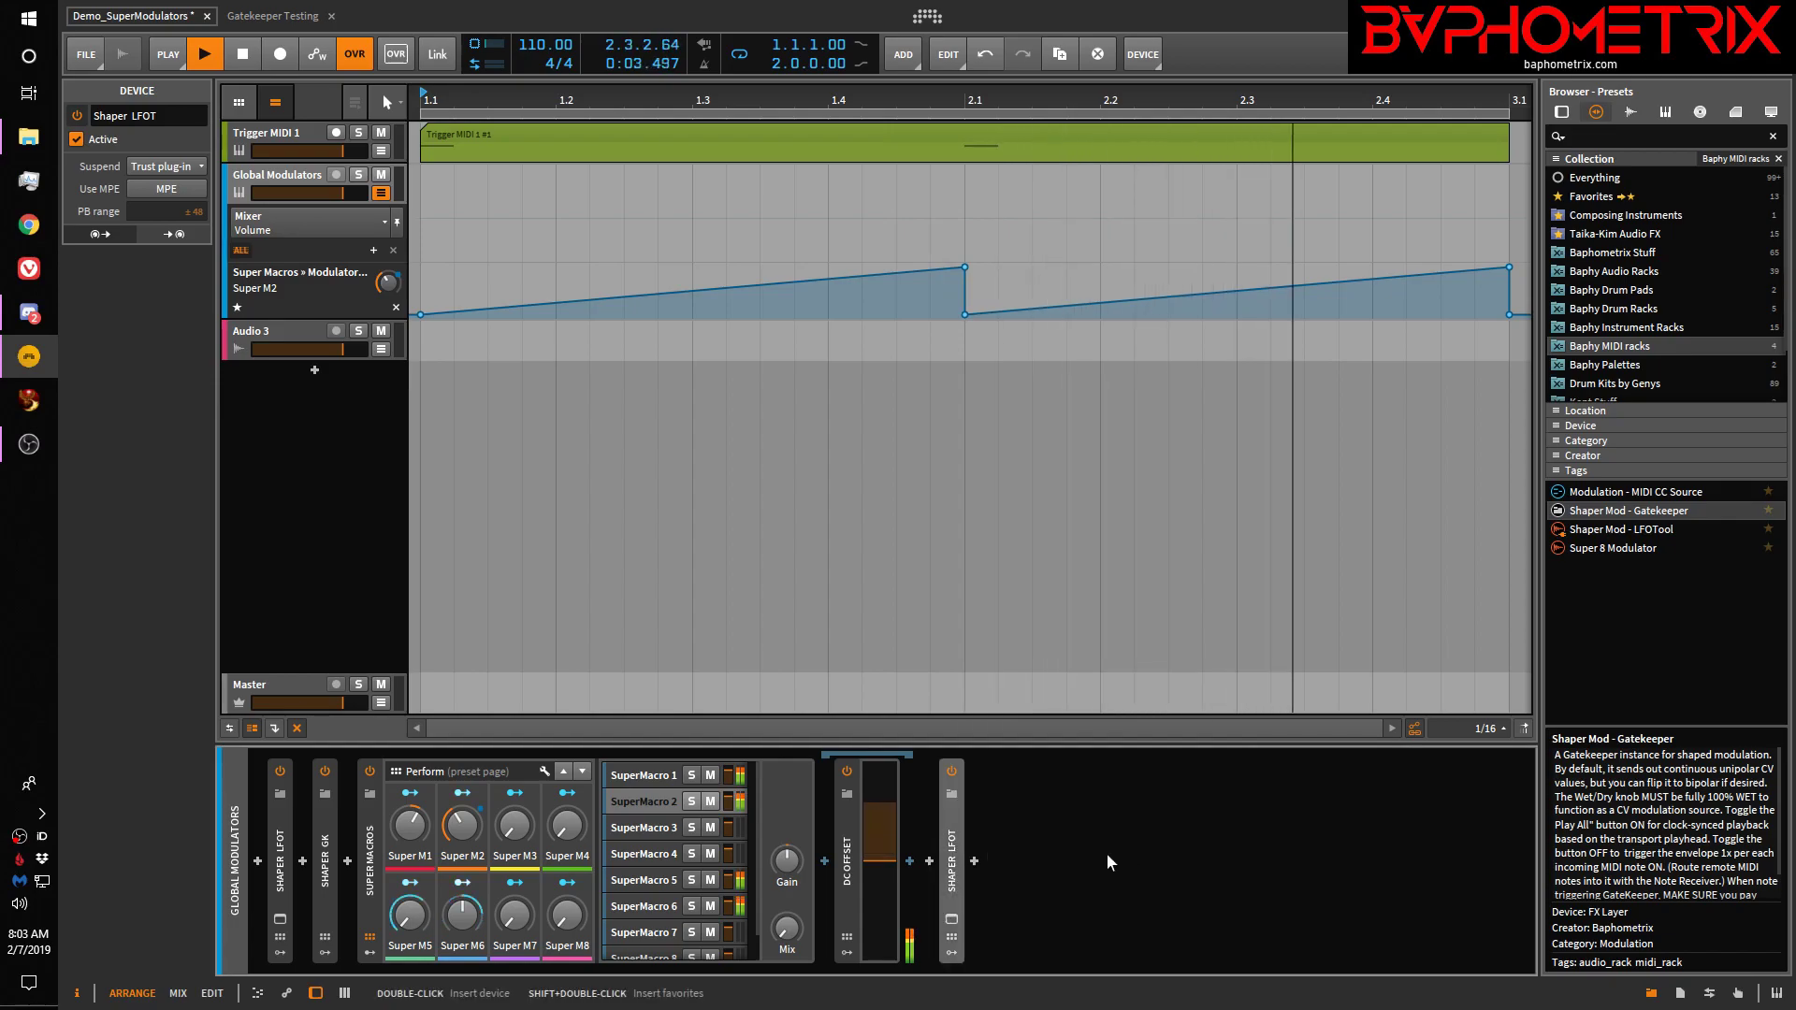
pyautogui.rightClick(952, 849)
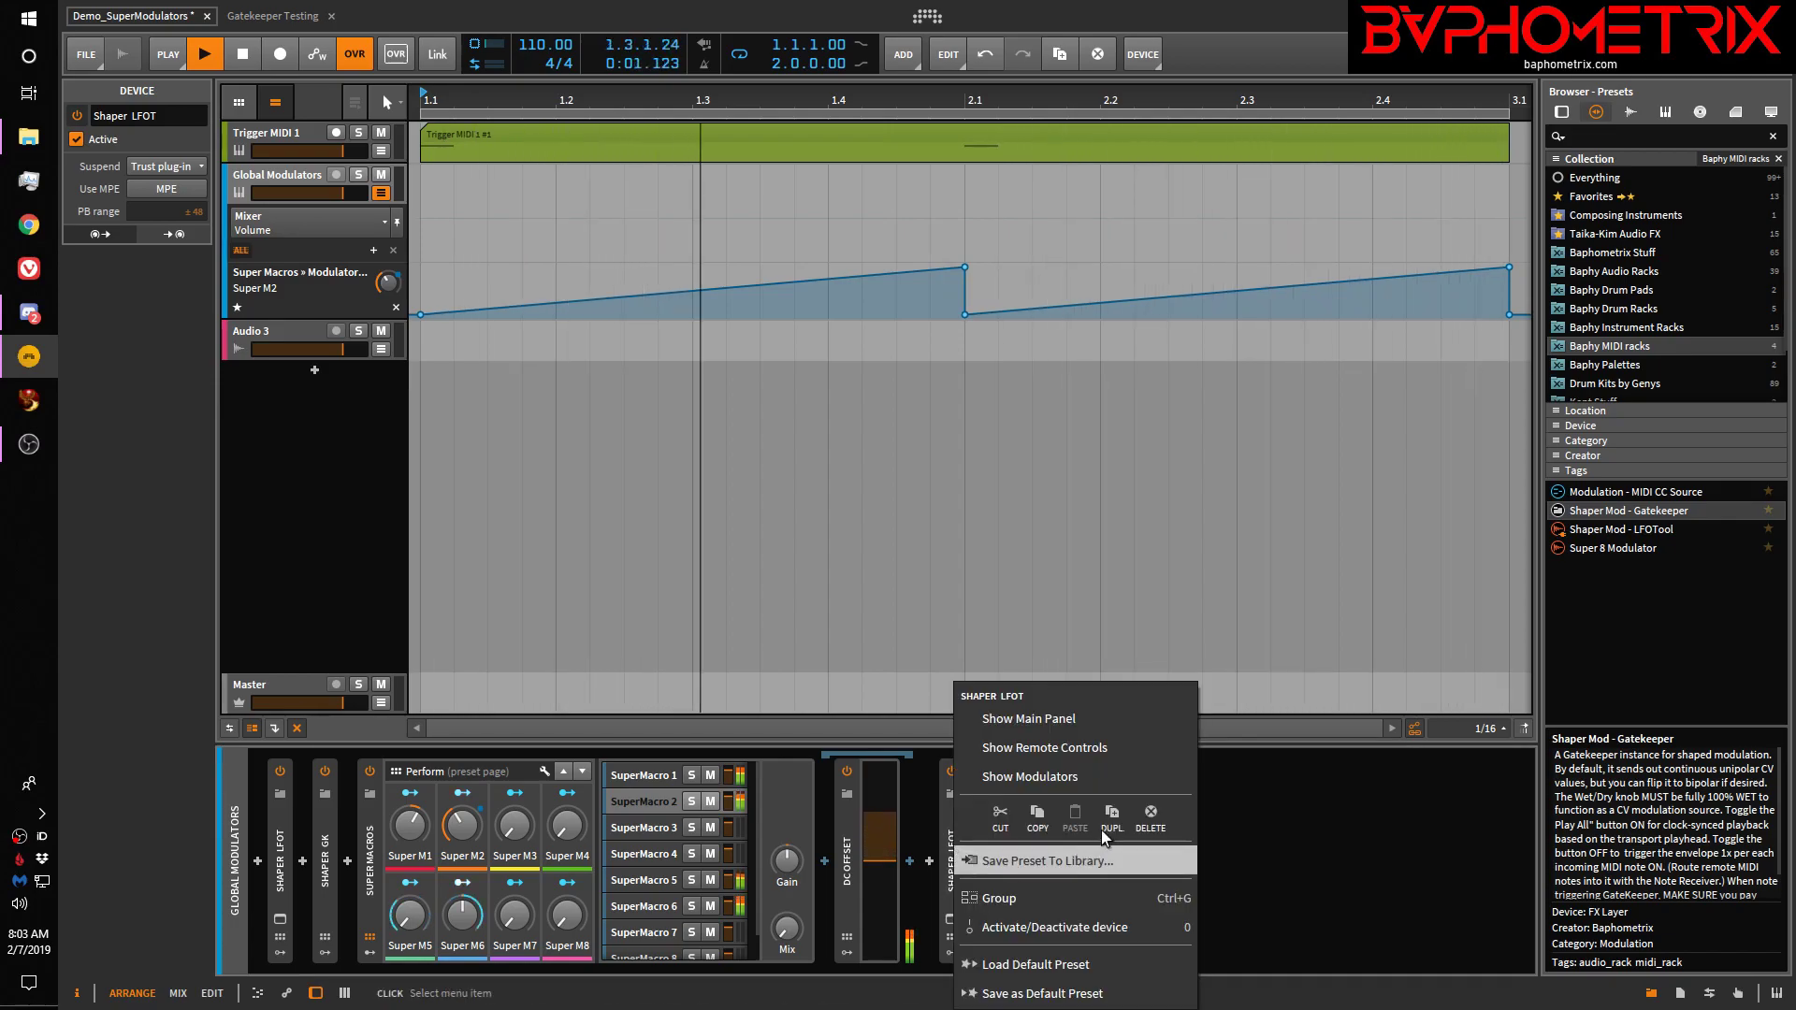
pyautogui.click(1157, 819)
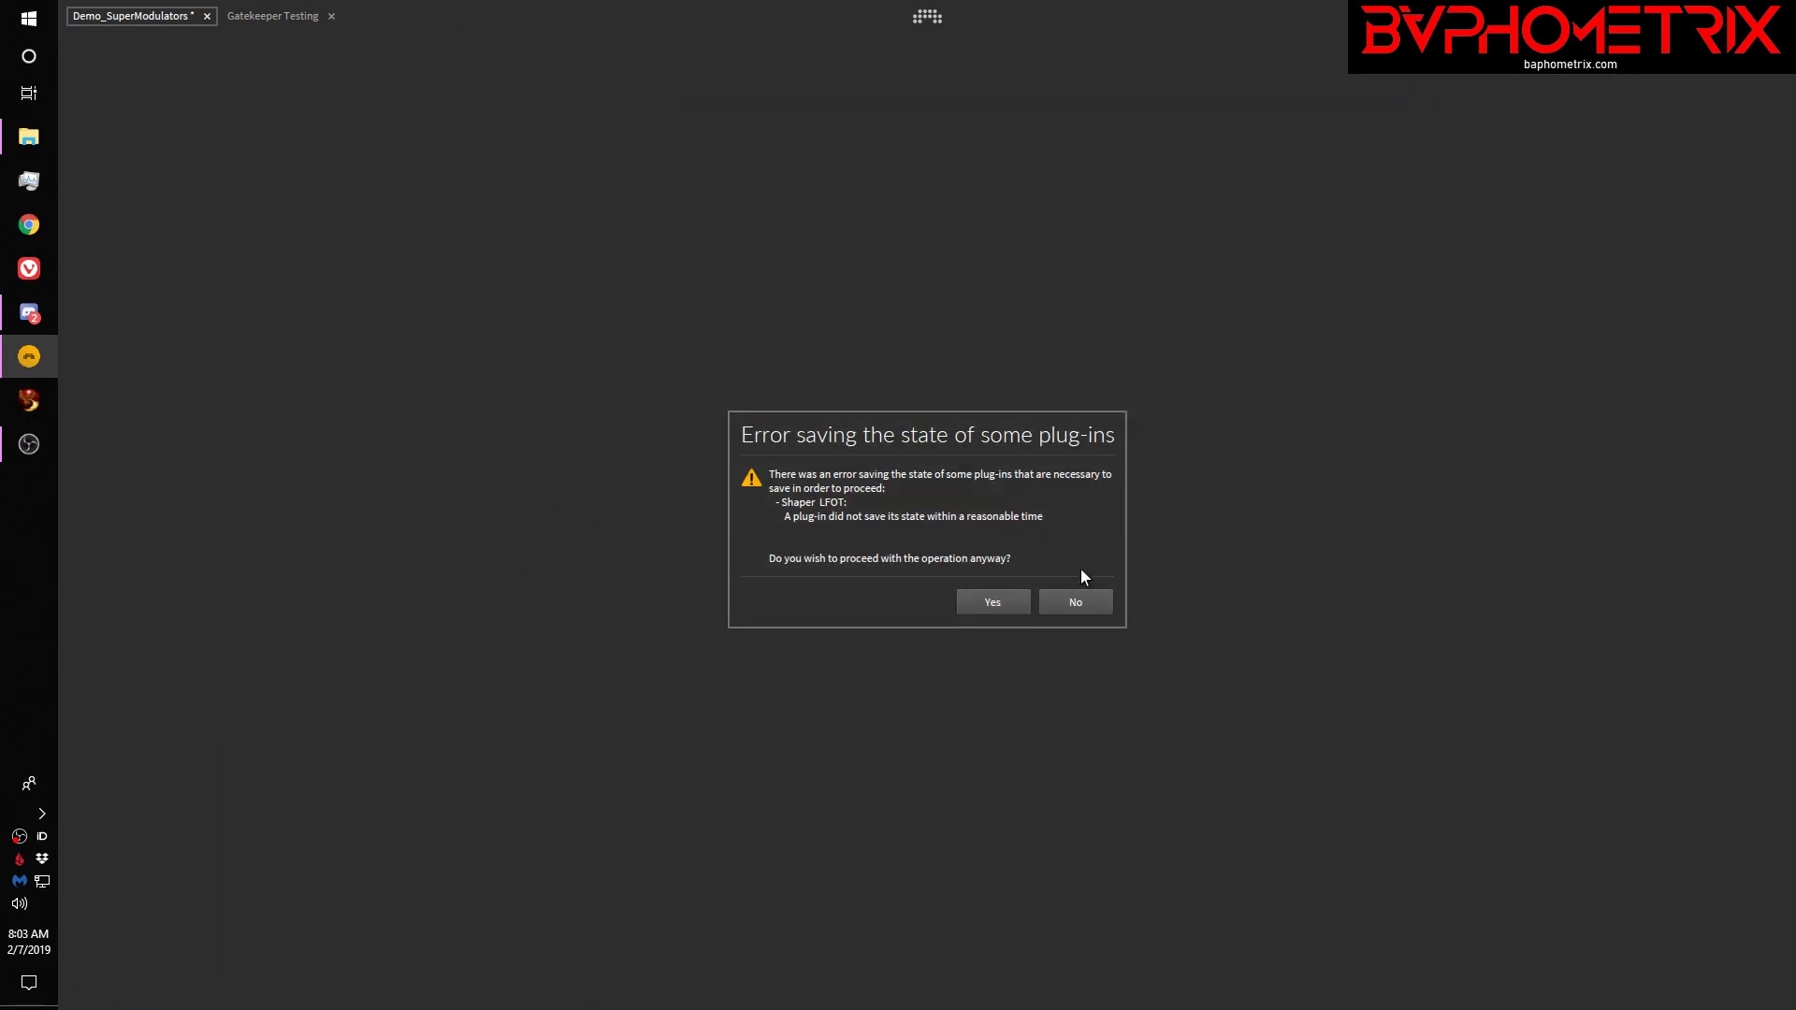
# Answer Yes to both plug-in state saving errors so the Shaper LFOT removal completes
pyautogui.click(998, 602)
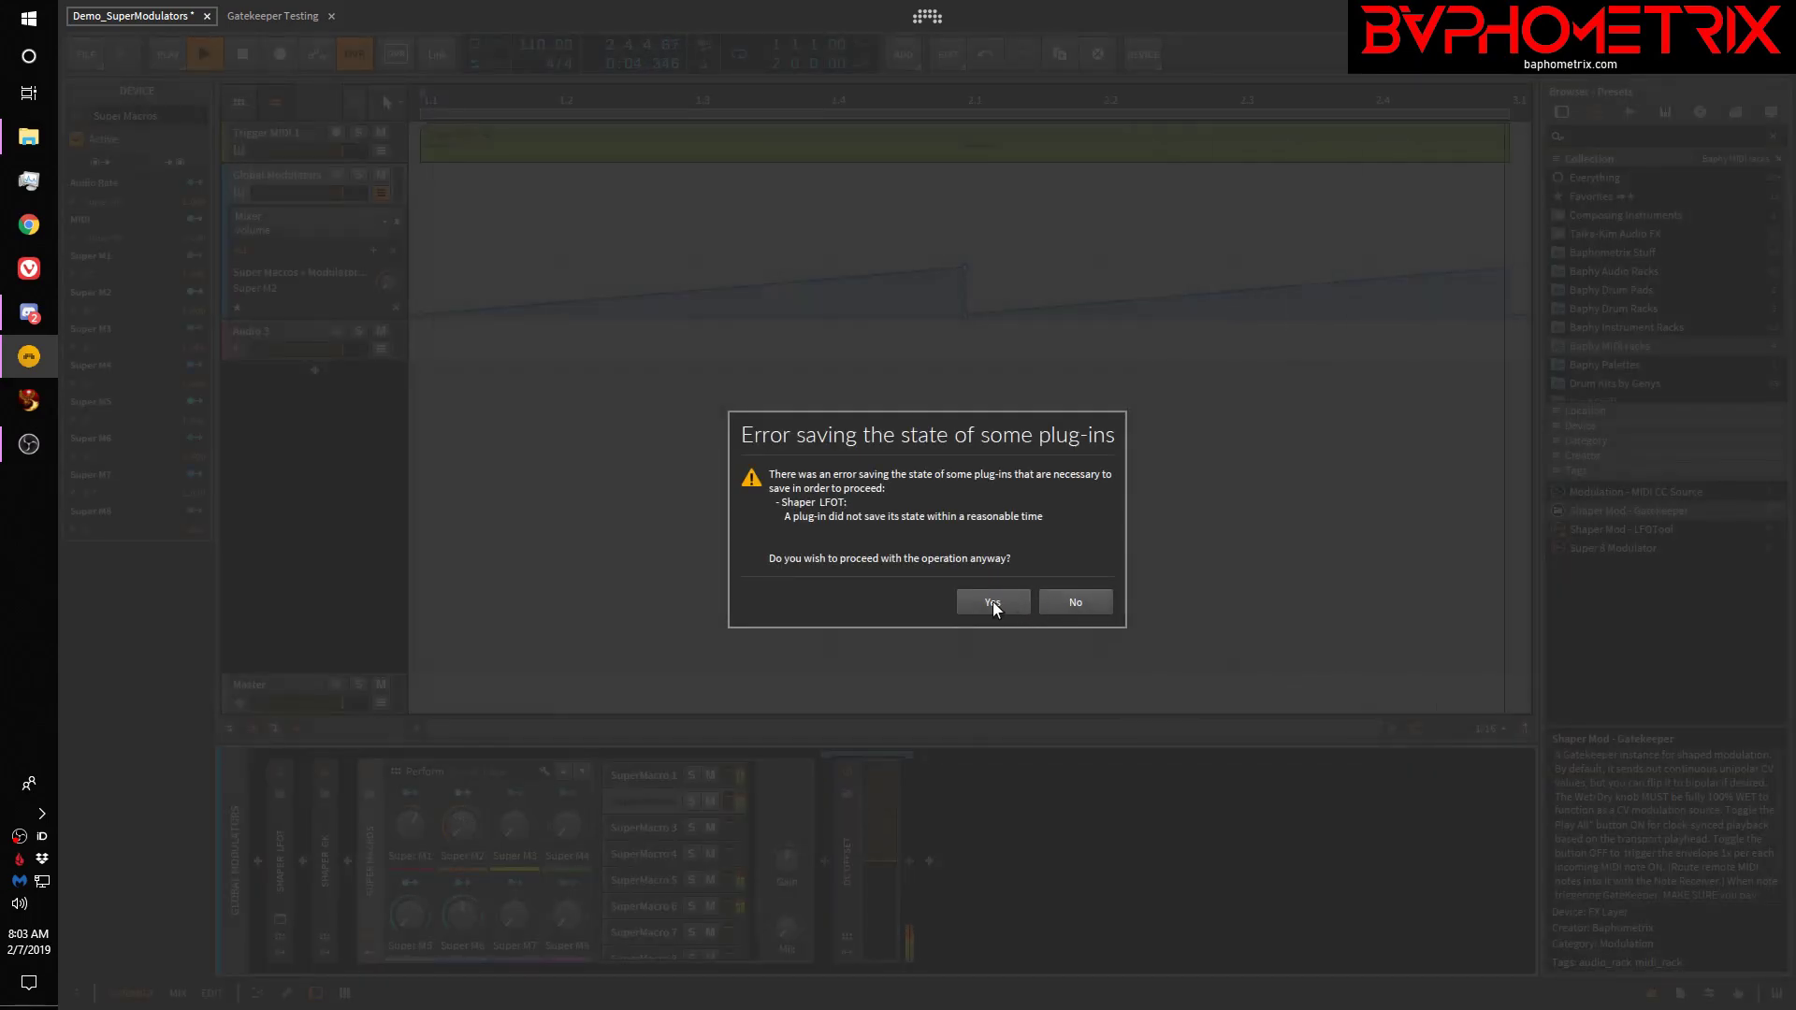
pyautogui.click(992, 602)
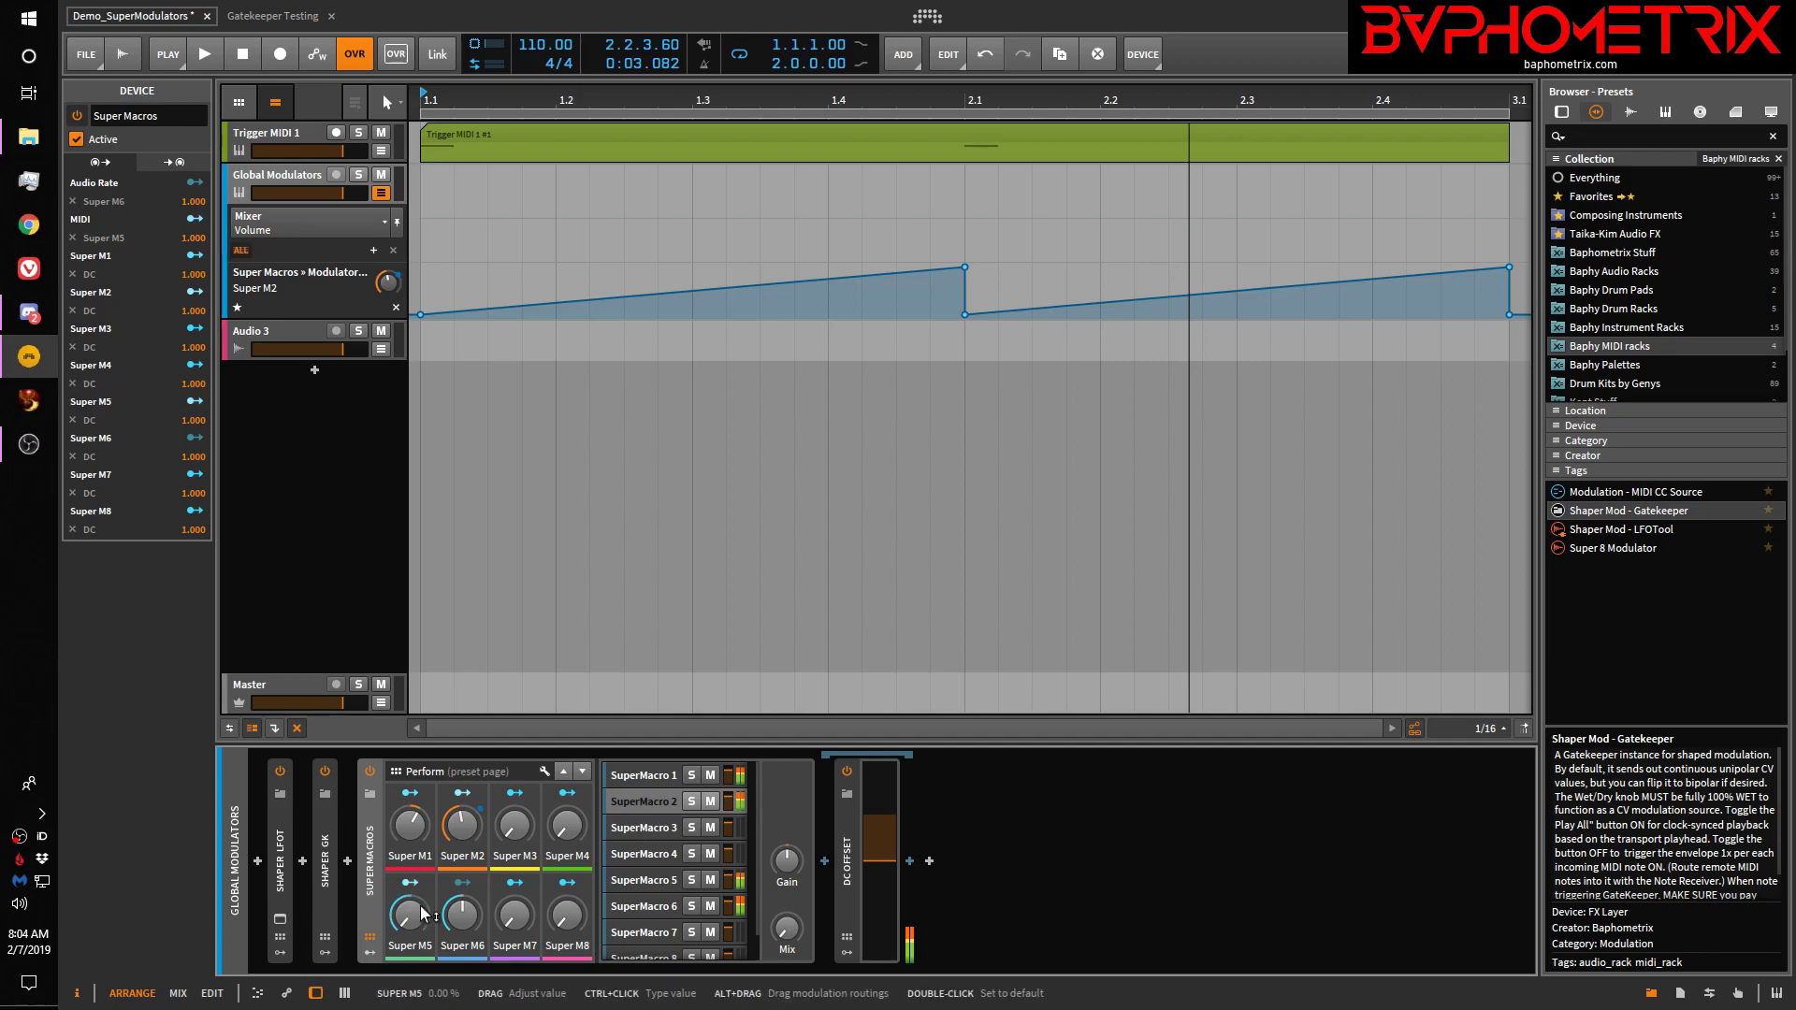
# Open the LFOTool plug-in window, shift it right and down, and show the SuperMacro 5 layer
pyautogui.click(281, 917)
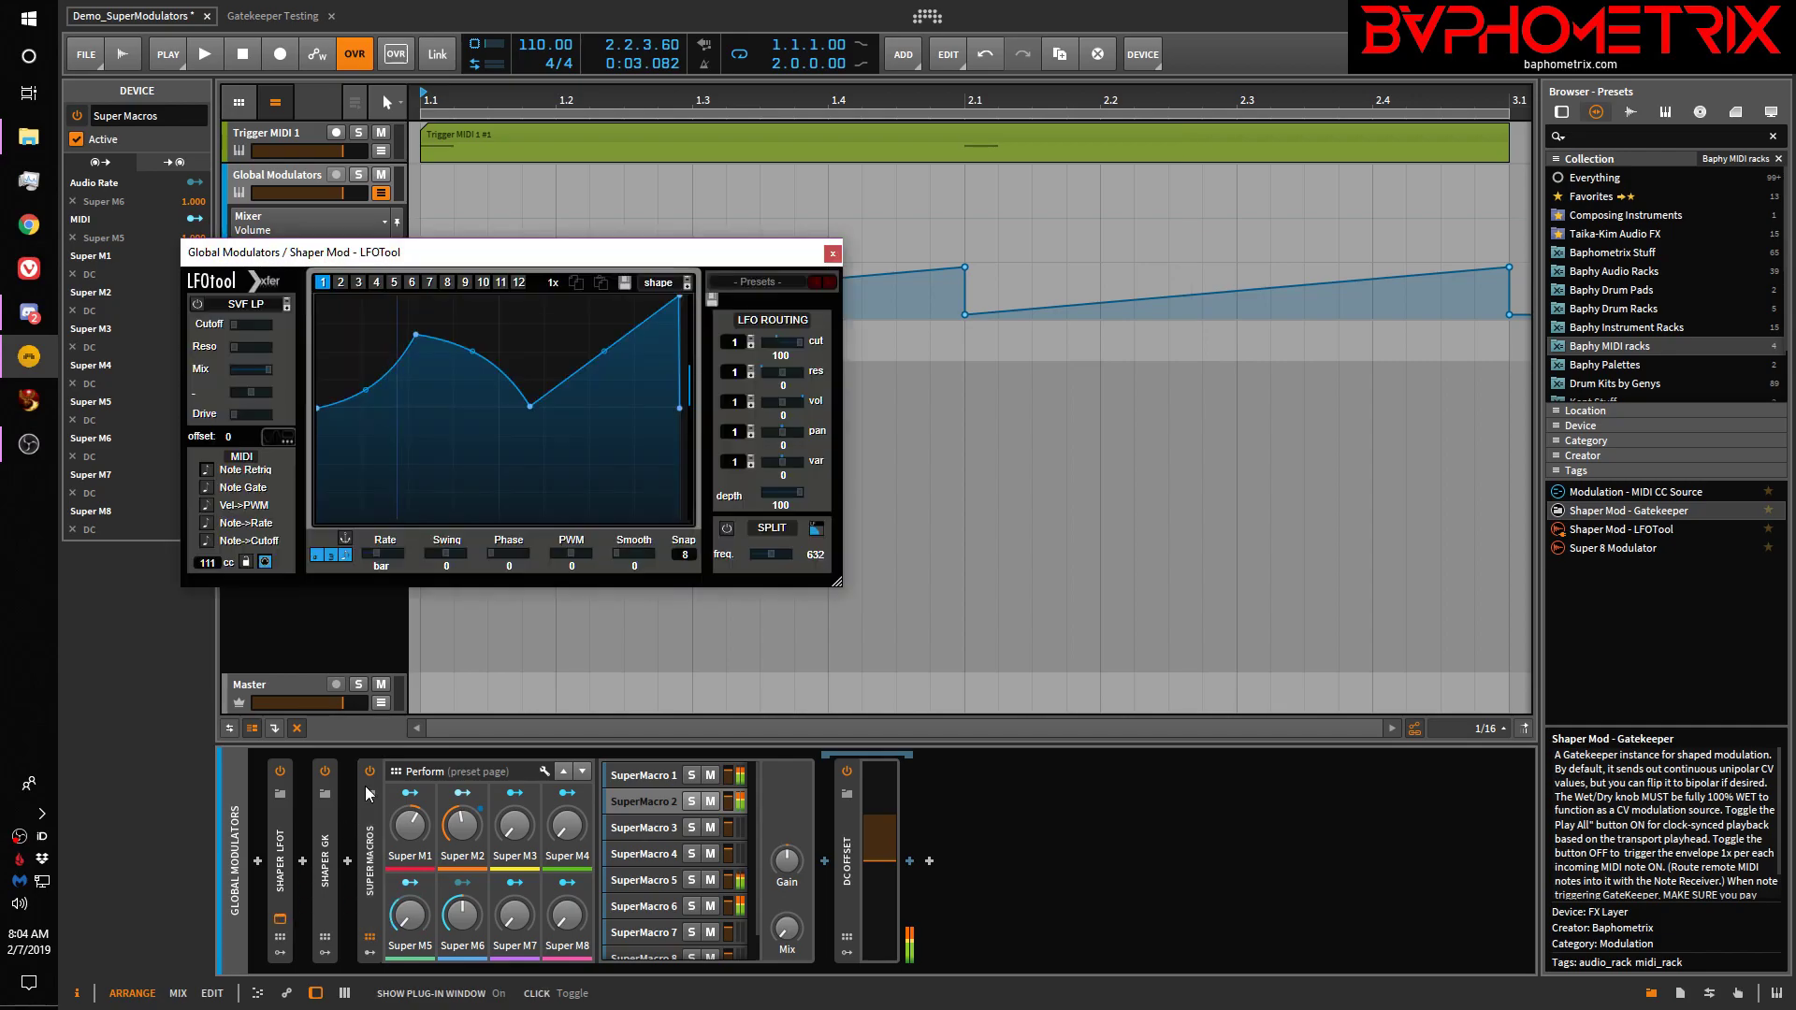
pyautogui.moveTo(596, 252); pyautogui.dragTo(851, 249)
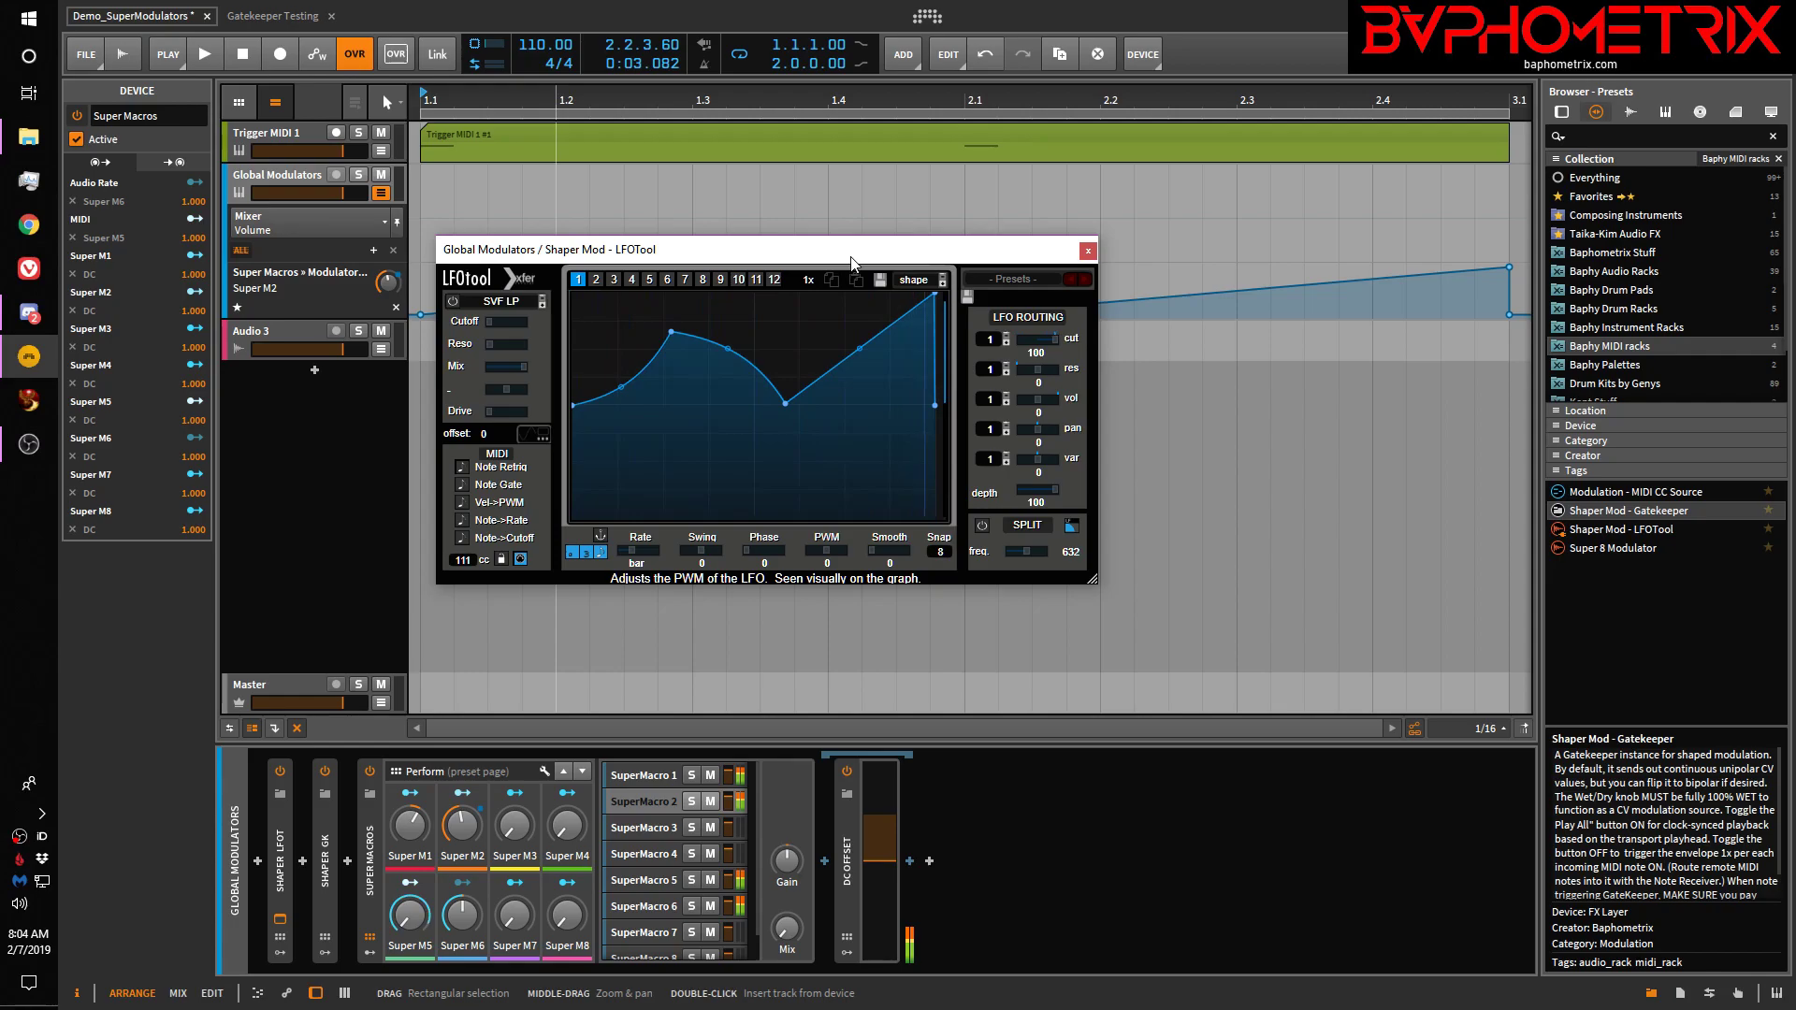
pyautogui.moveTo(849, 251); pyautogui.dragTo(867, 251)
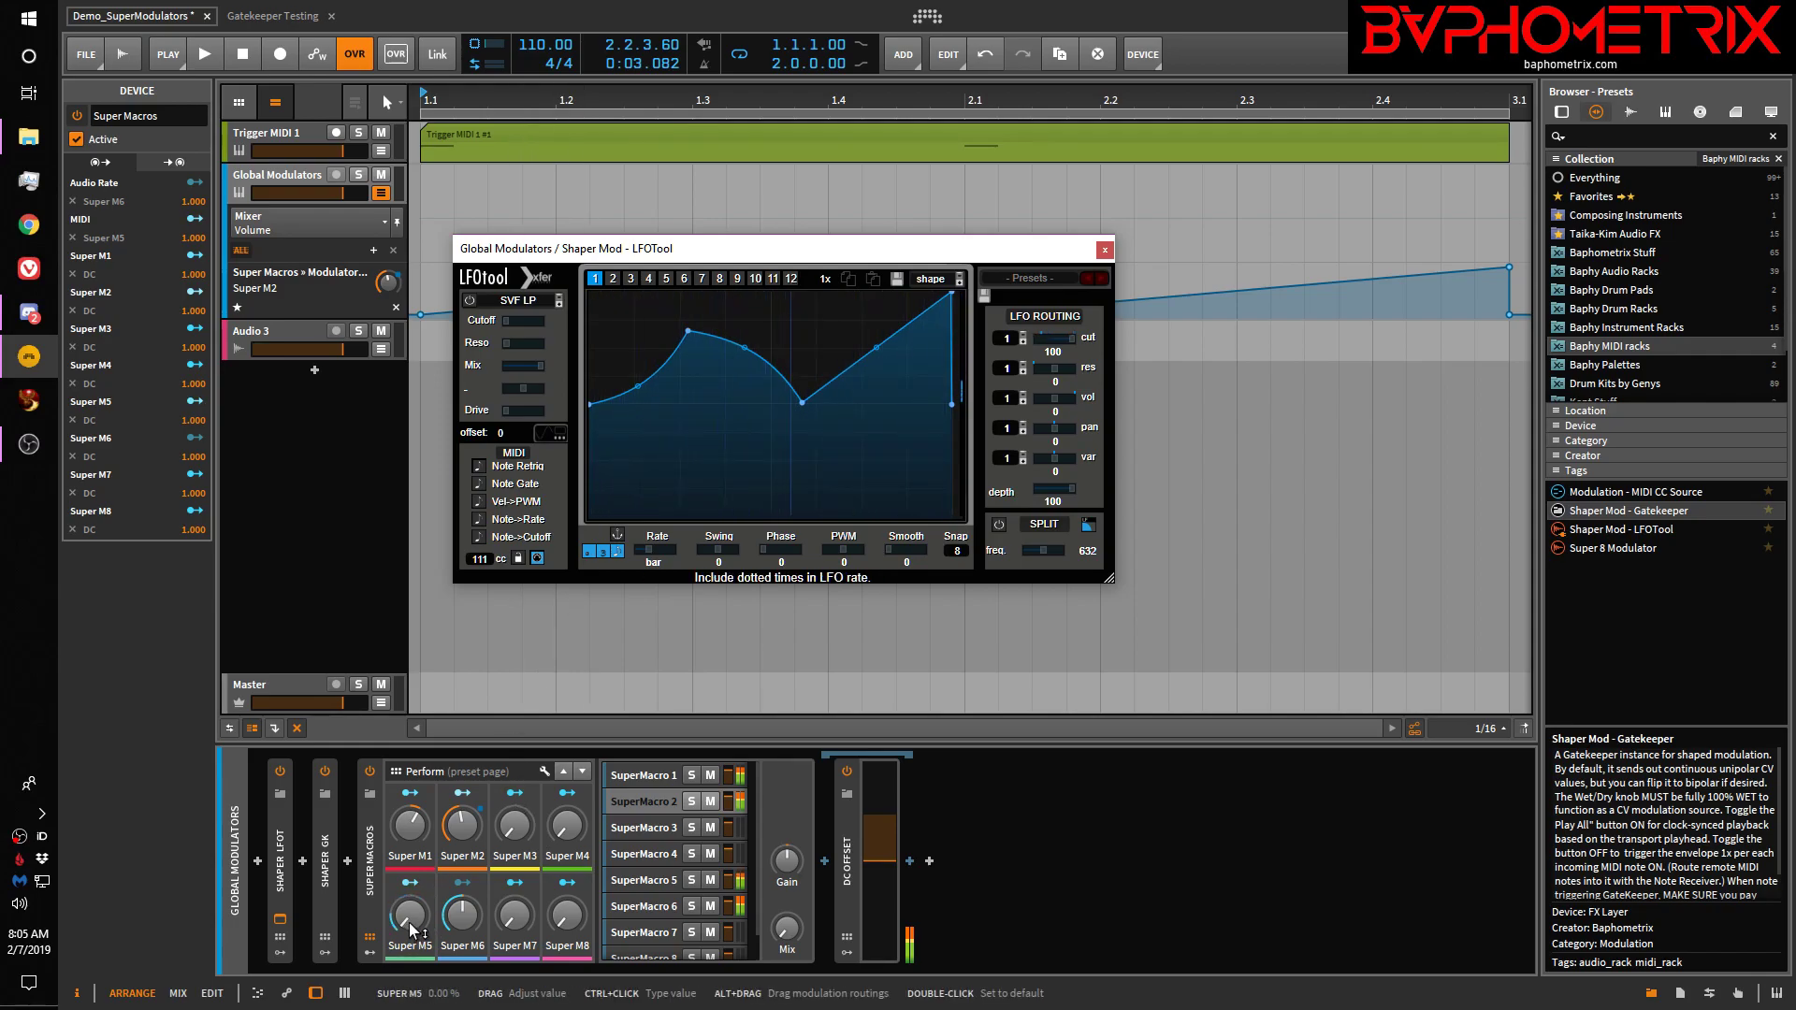
pyautogui.moveTo(924, 260); pyautogui.dragTo(1003, 303)
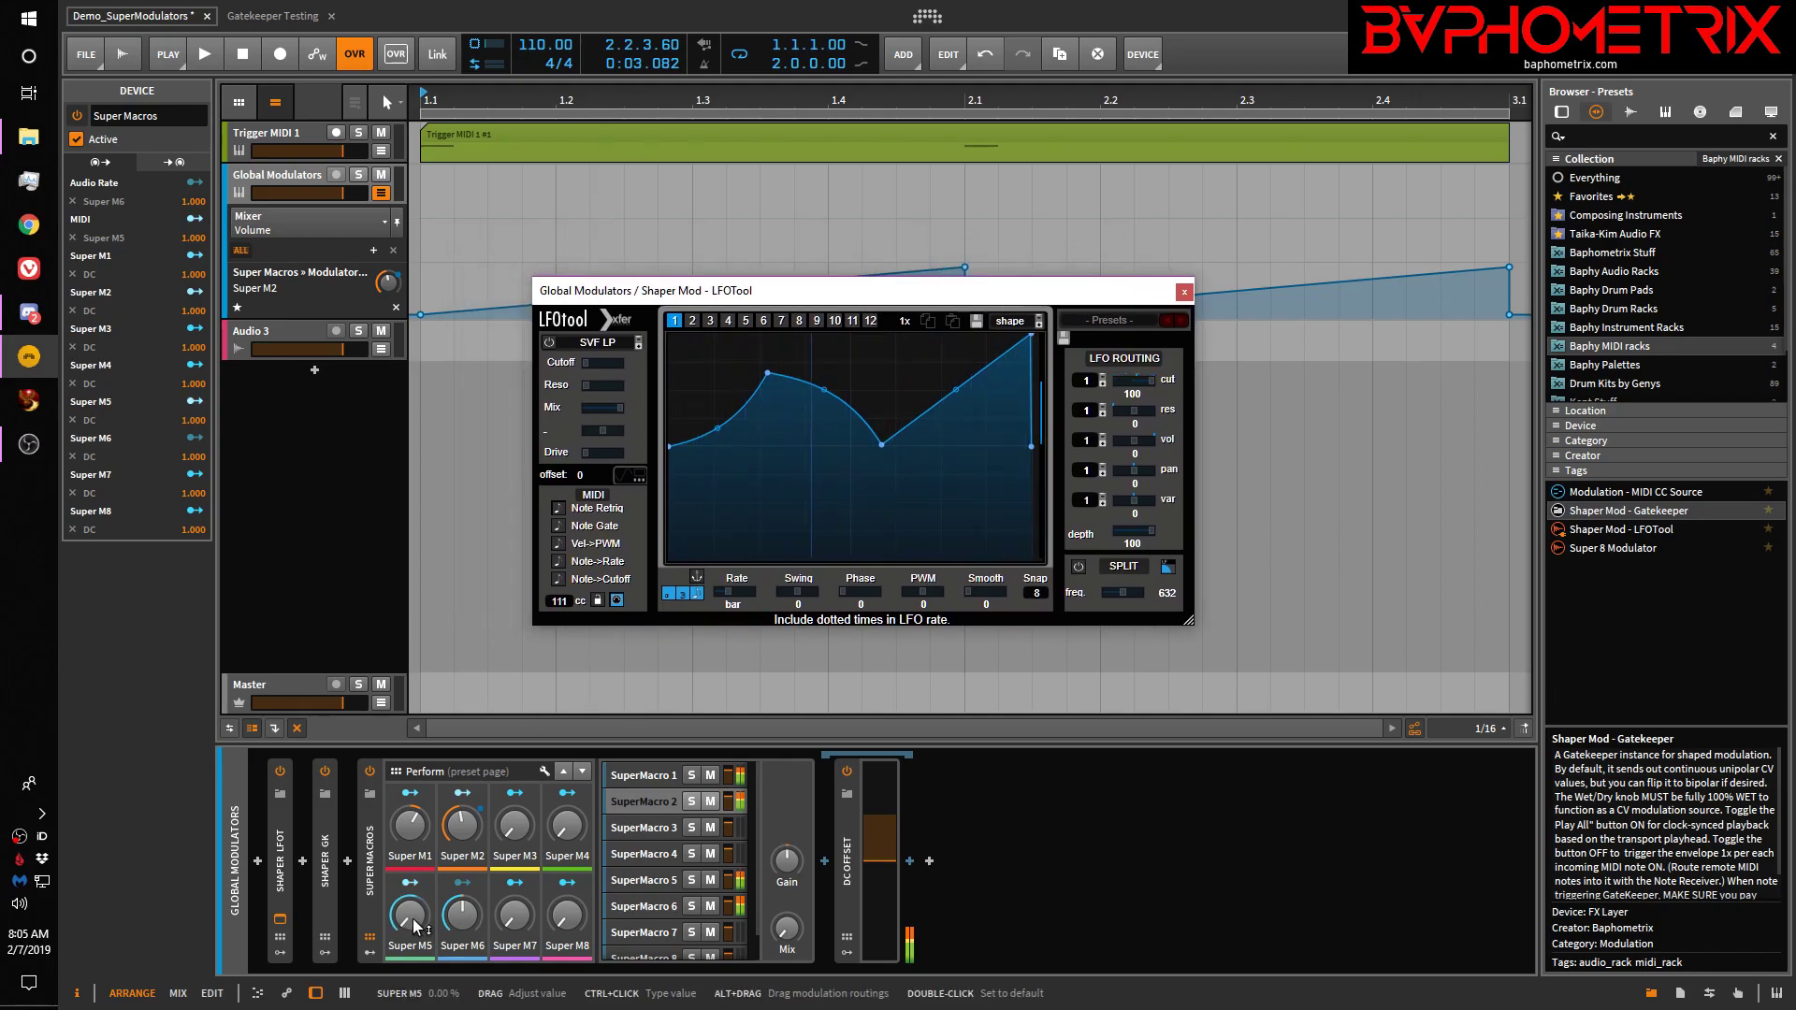
pyautogui.click(638, 879)
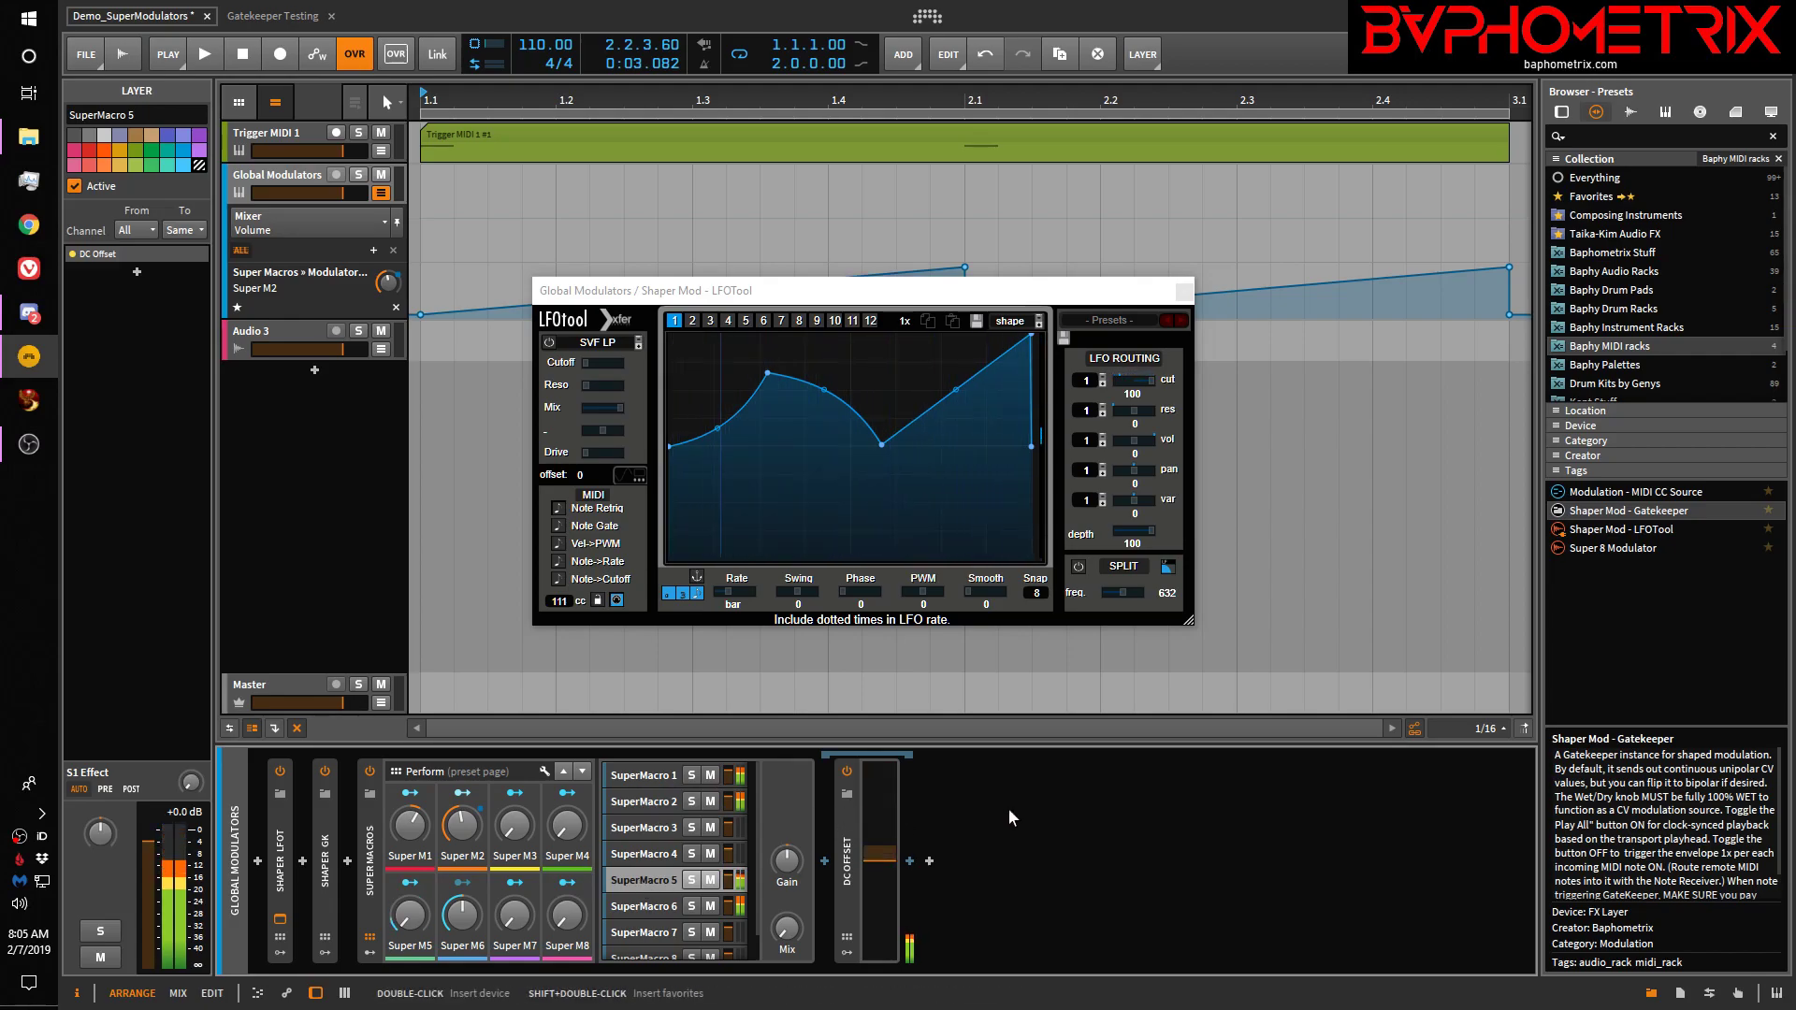
# Move LFOTool aside and show Audio 3's Filter with its Audio Rate 1 modulator from SuperMacro 5 (PRE)
pyautogui.click(296, 326)
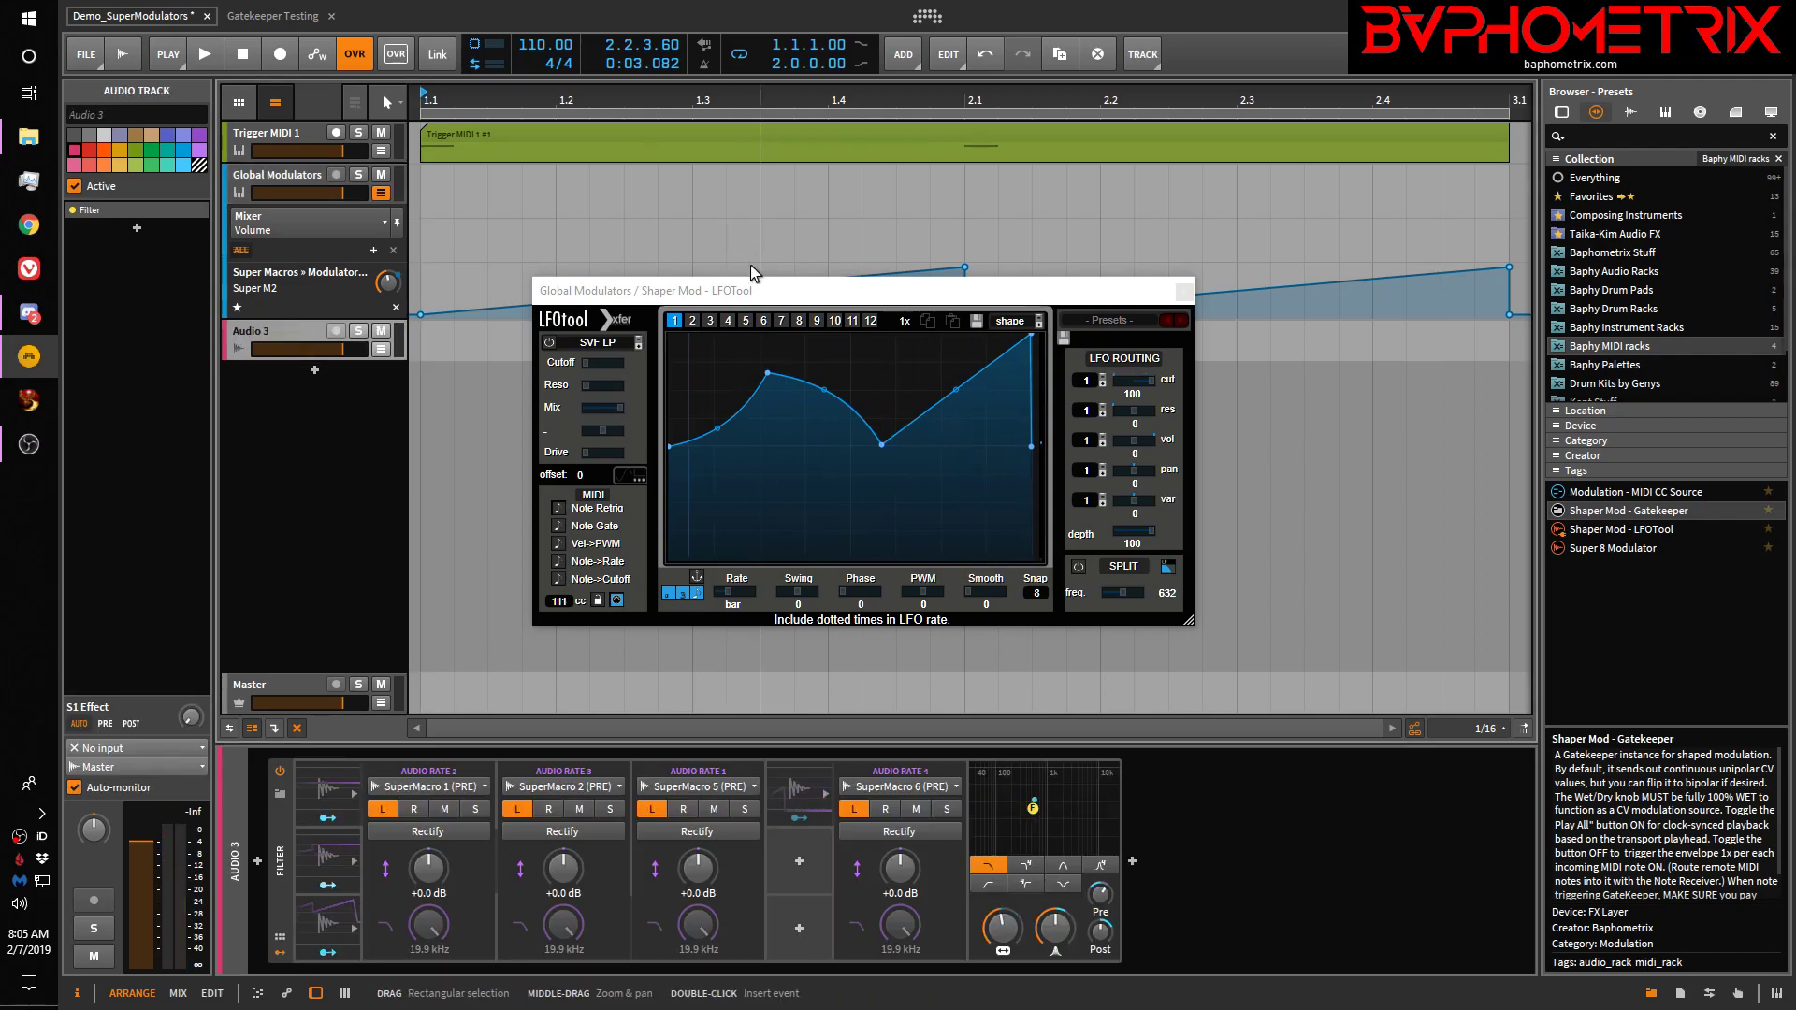
pyautogui.moveTo(770, 293); pyautogui.dragTo(1040, 184)
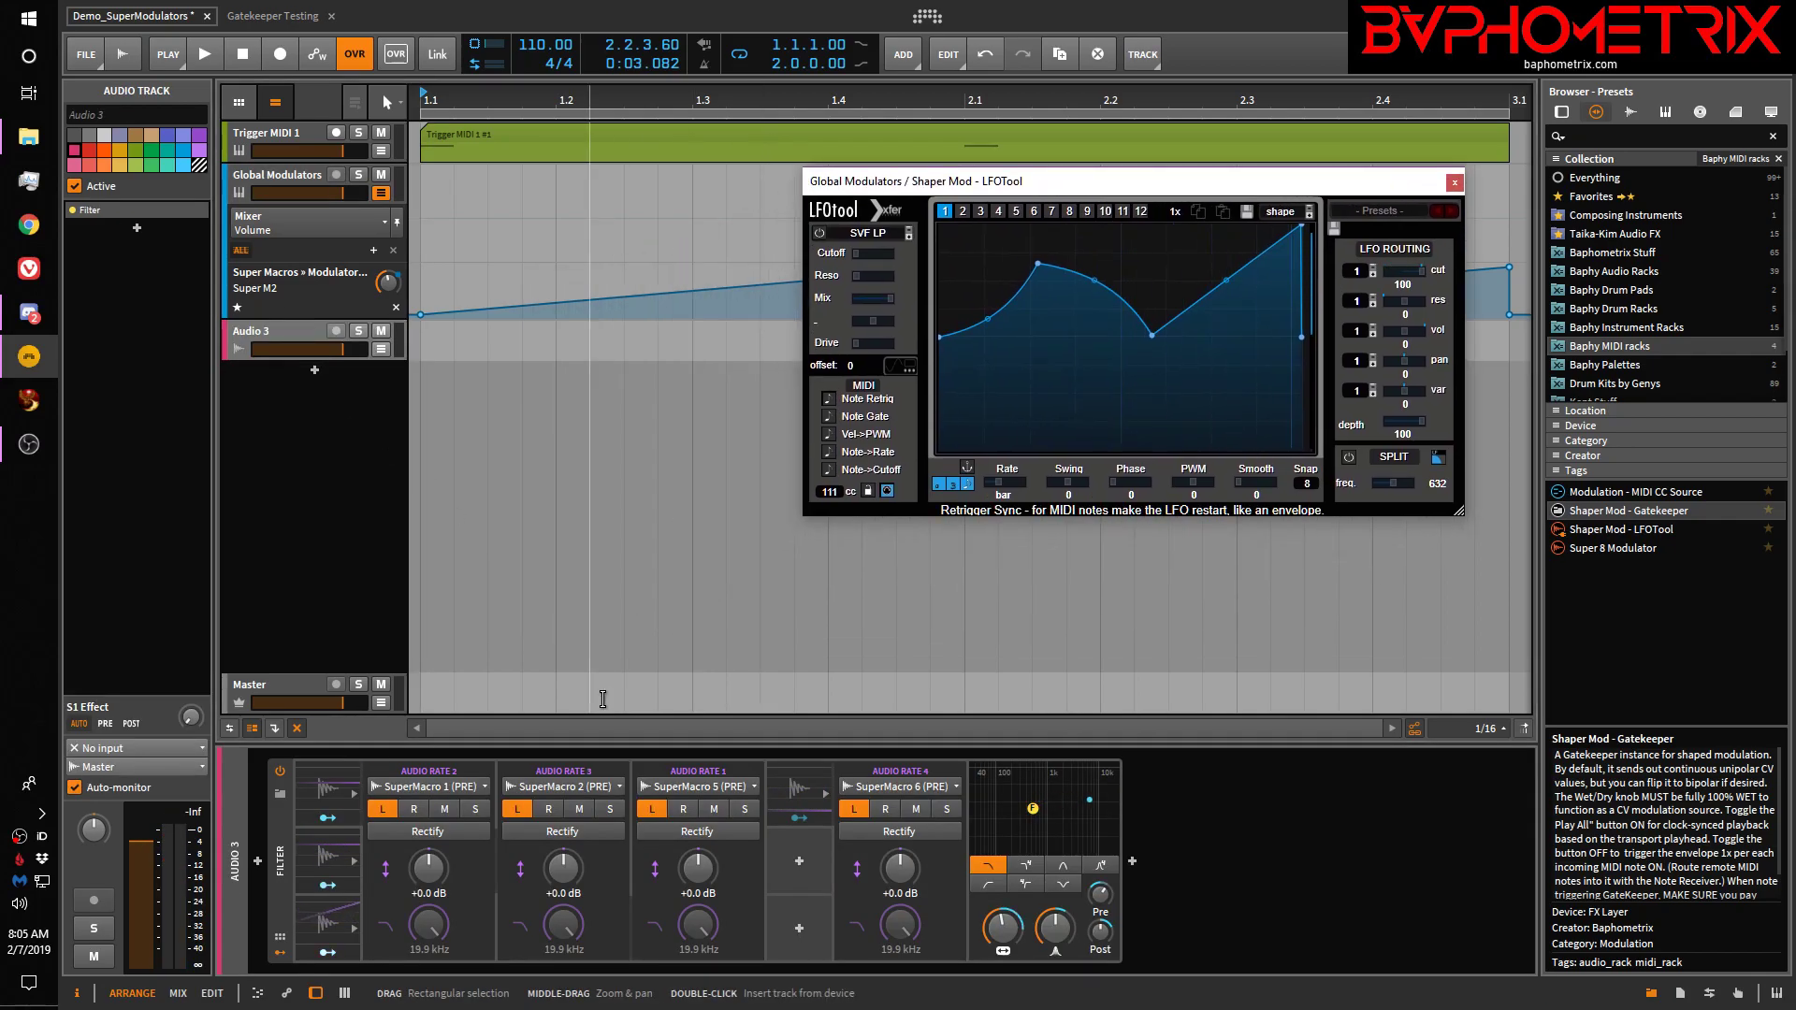
pyautogui.click(725, 778)
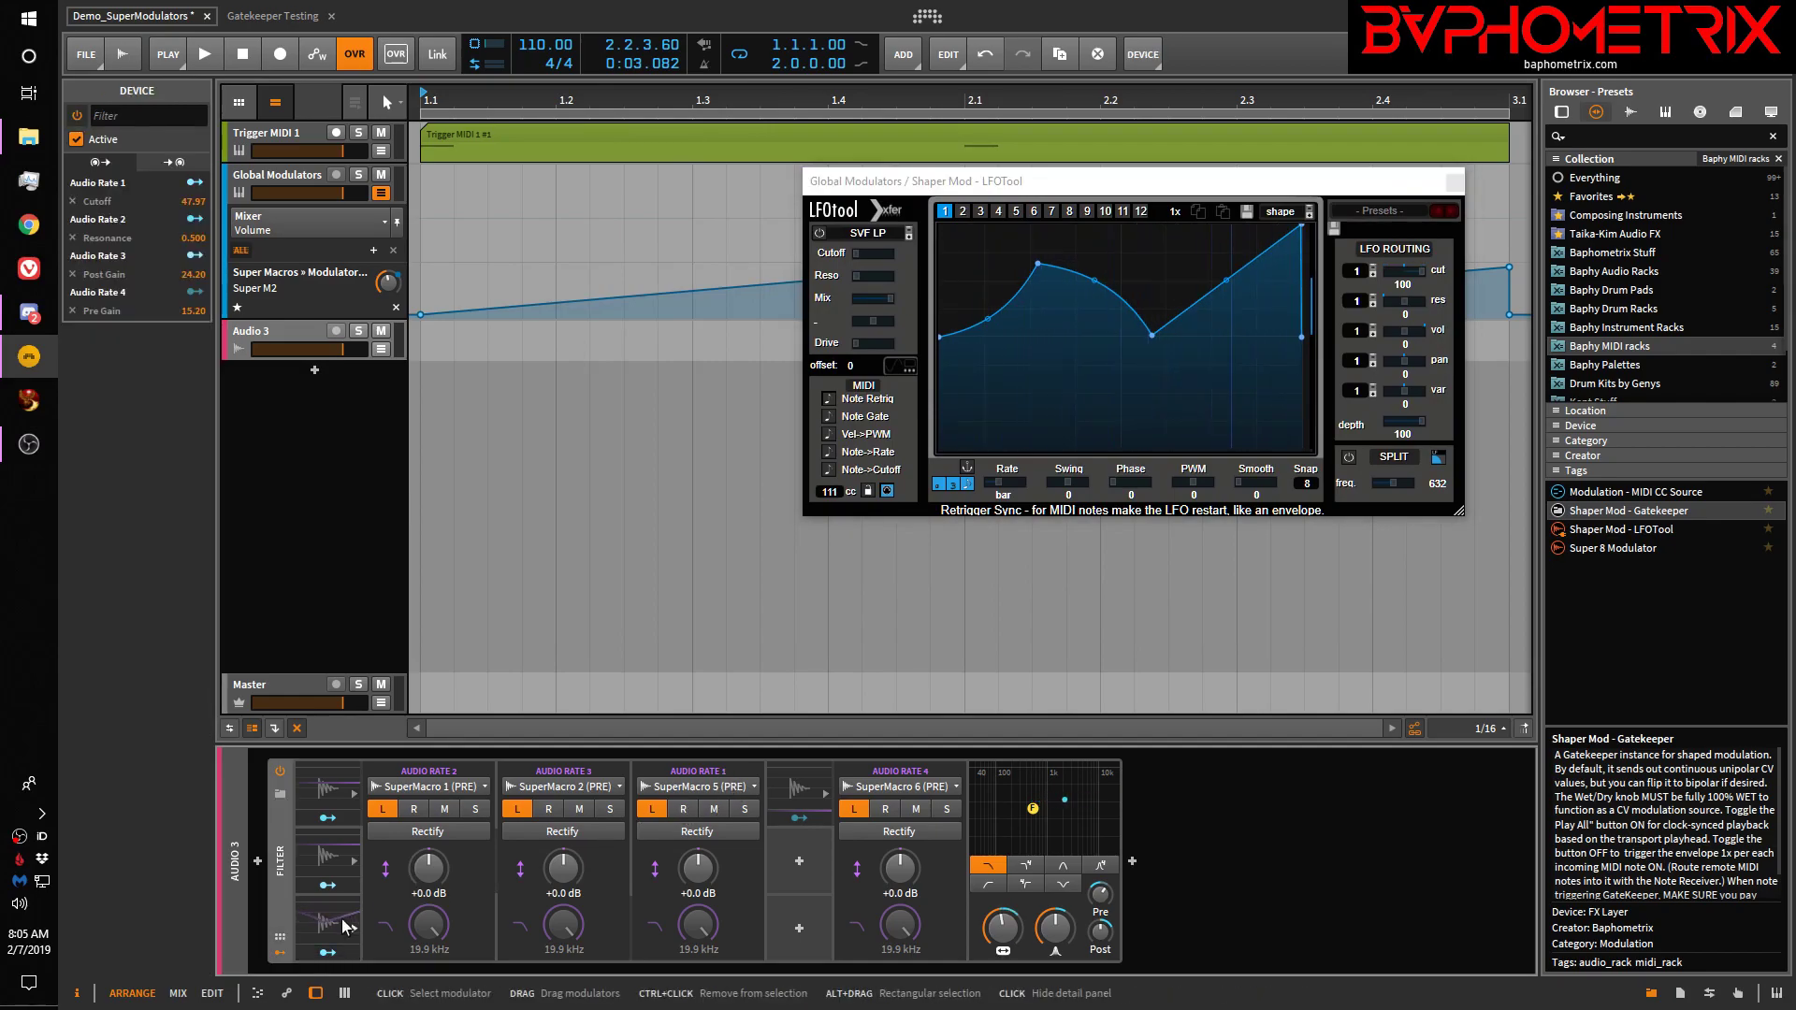
pyautogui.click(340, 918)
pyautogui.click(341, 918)
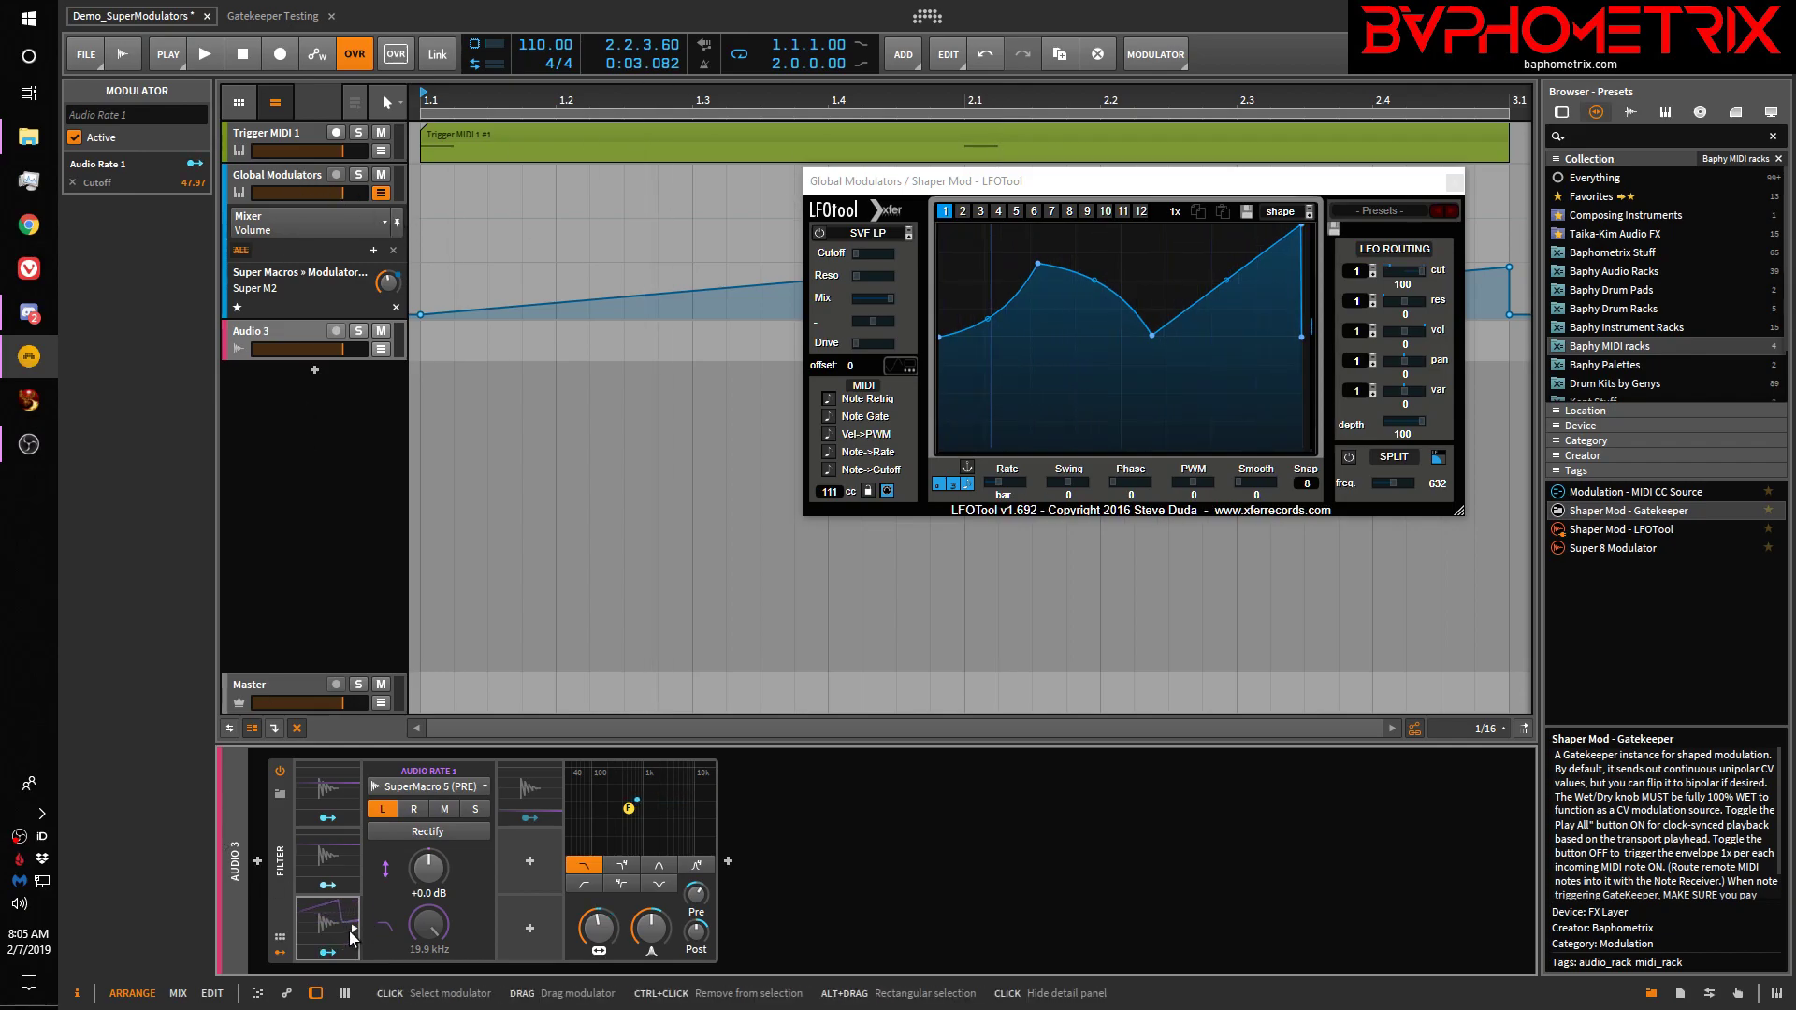
pyautogui.click(447, 784)
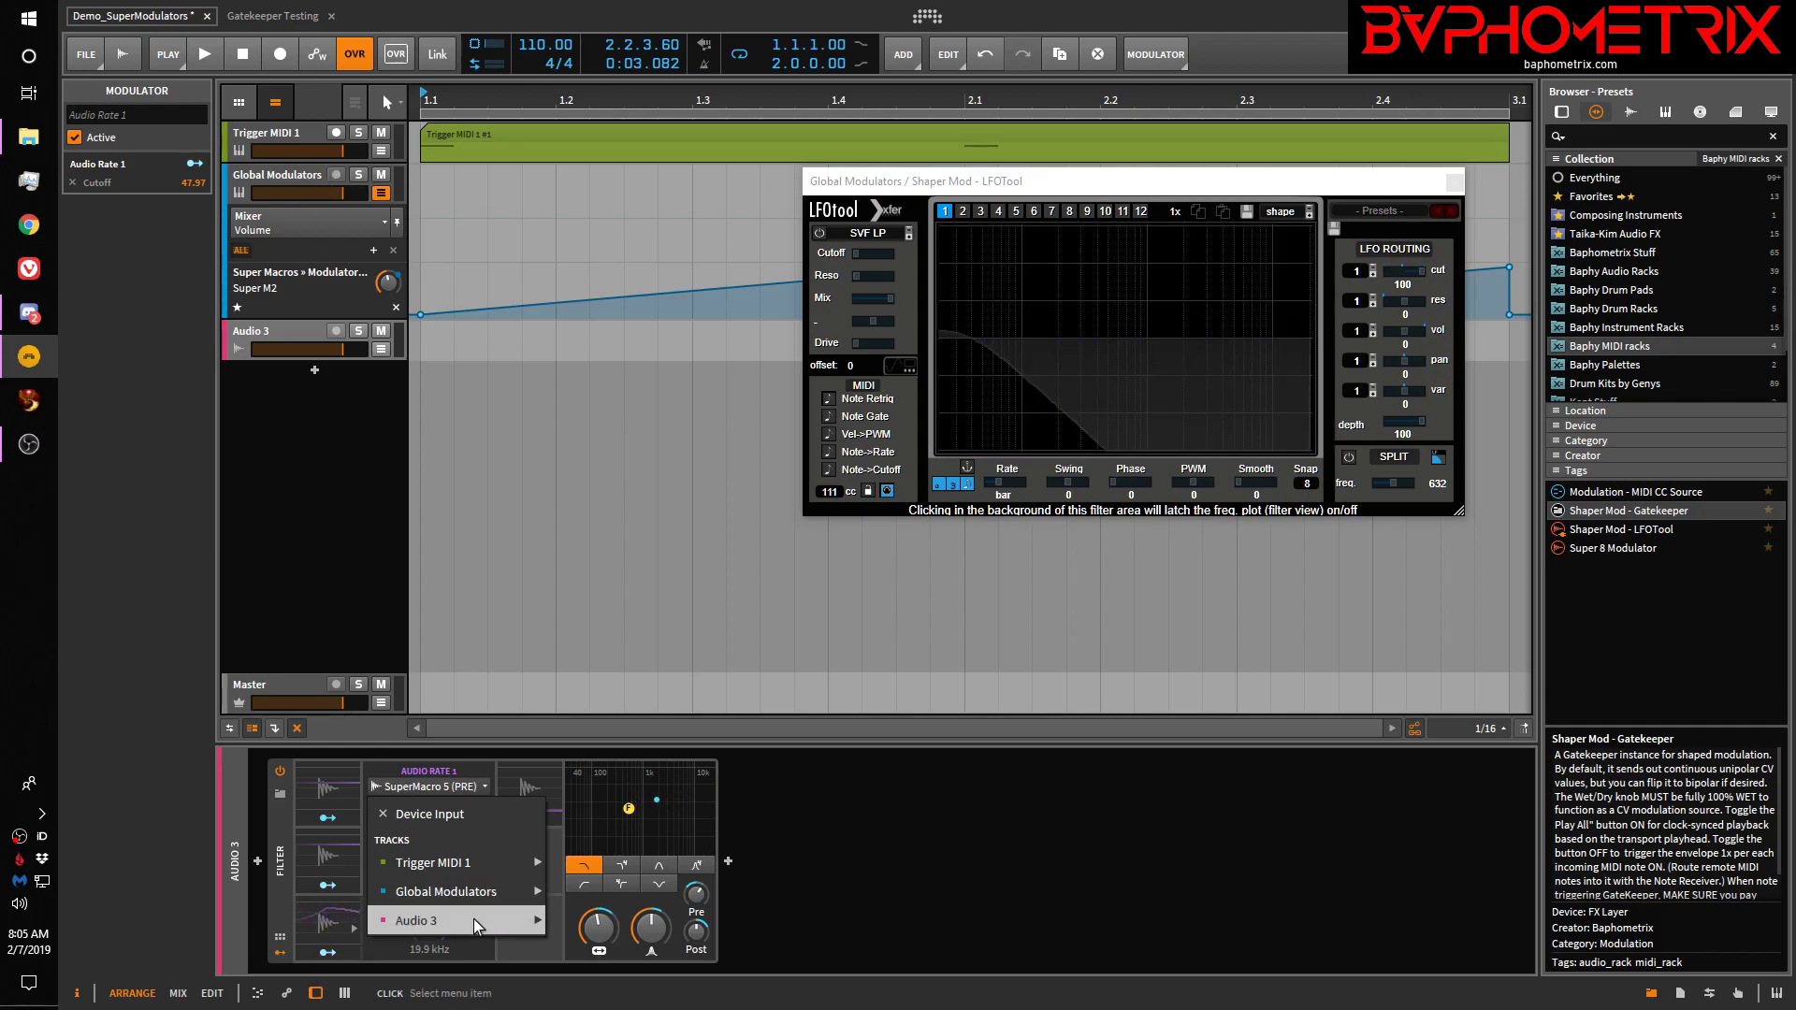
pyautogui.moveTo(474, 920)
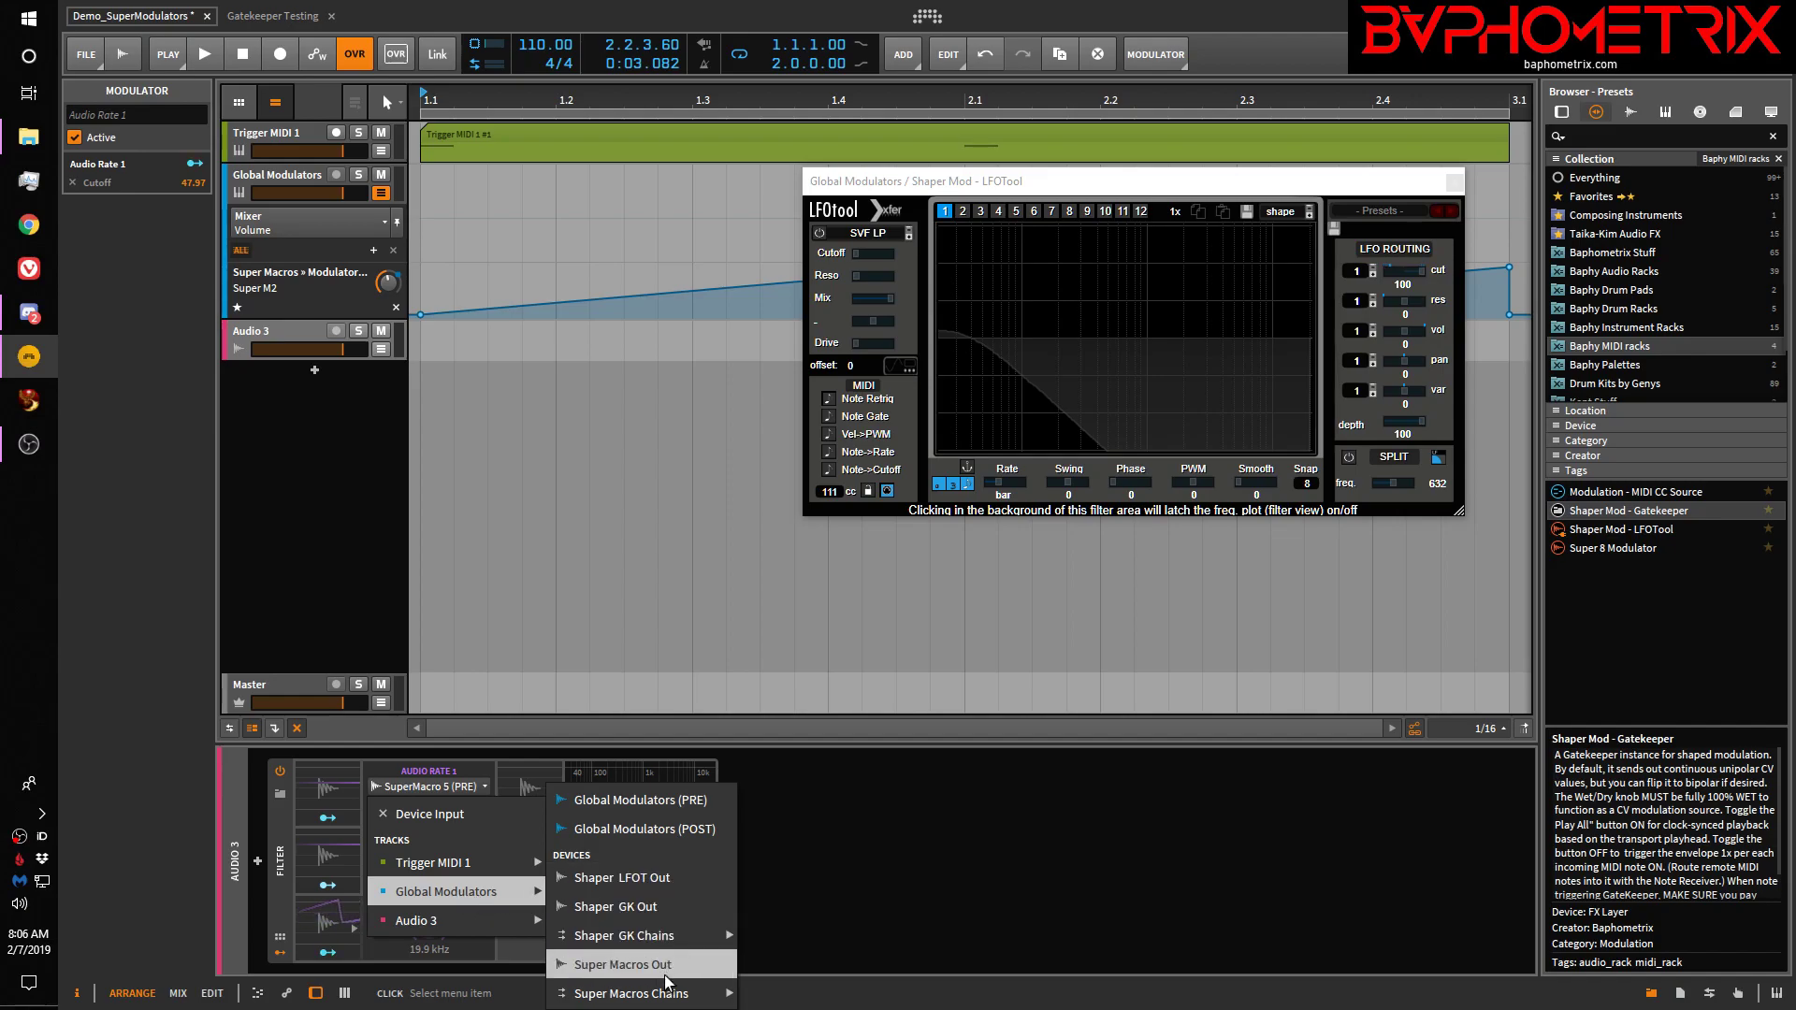
pyautogui.moveTo(657, 1000)
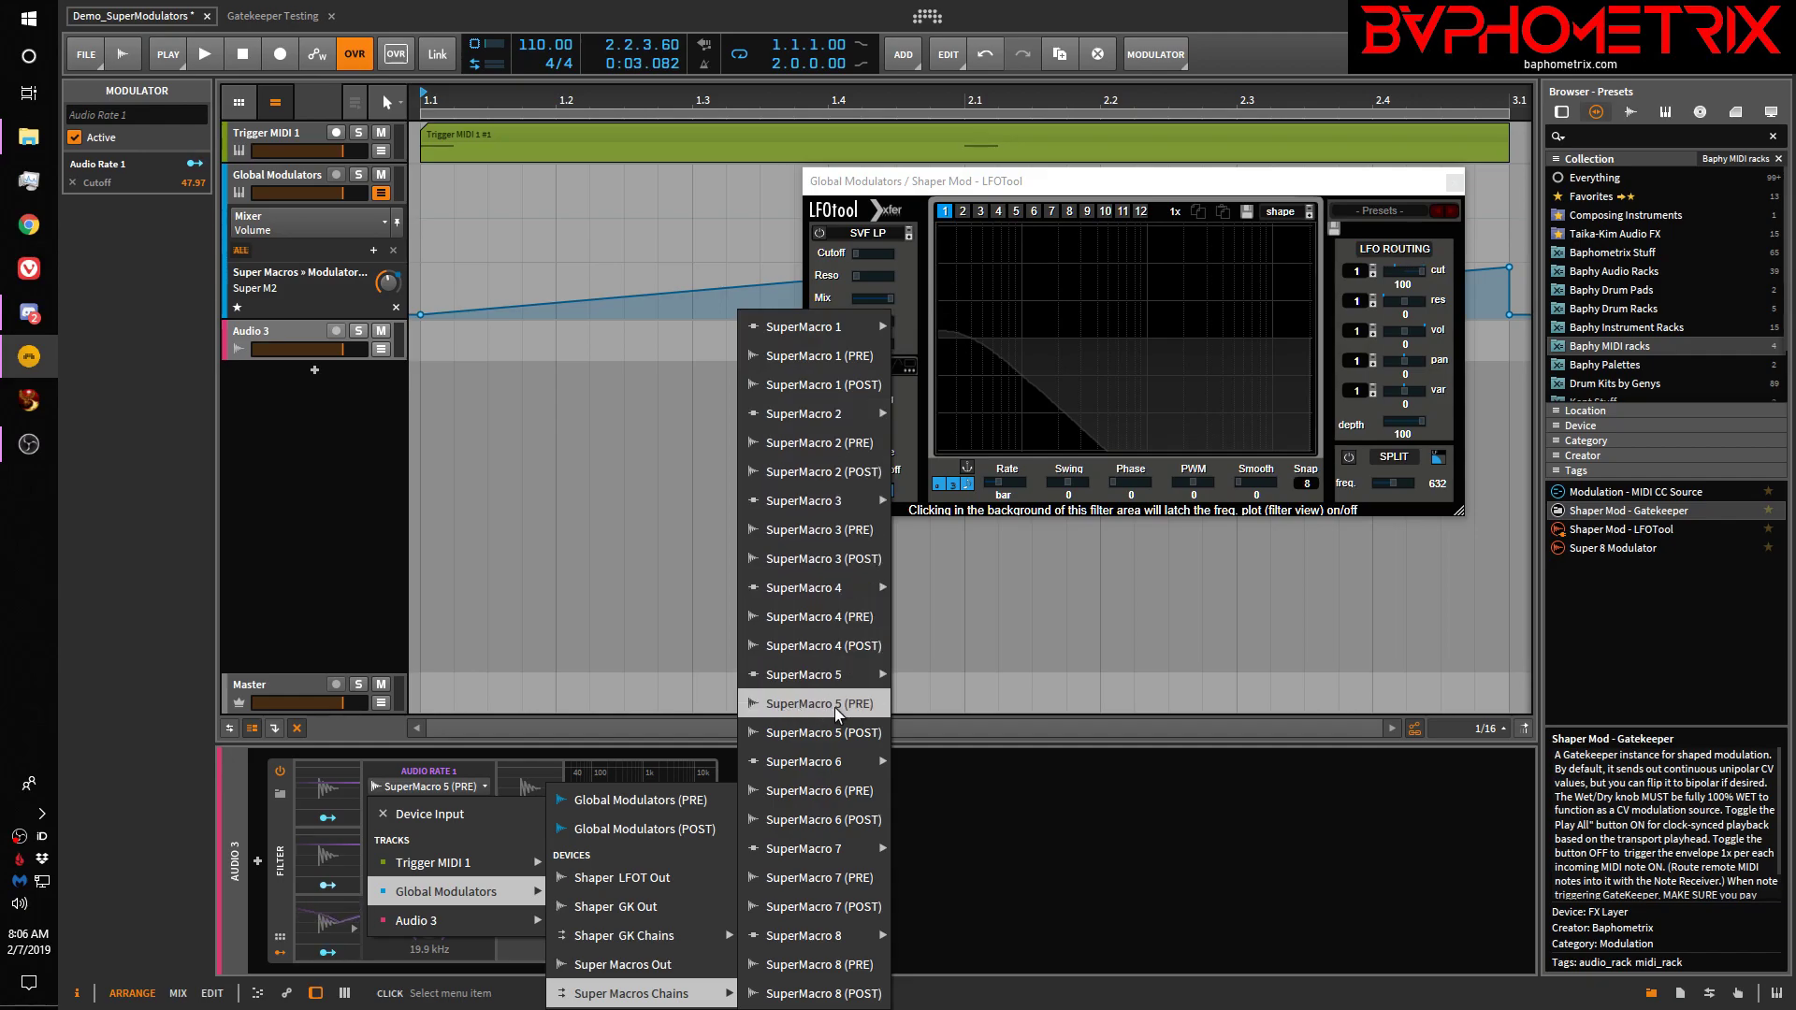
pyautogui.click(817, 710)
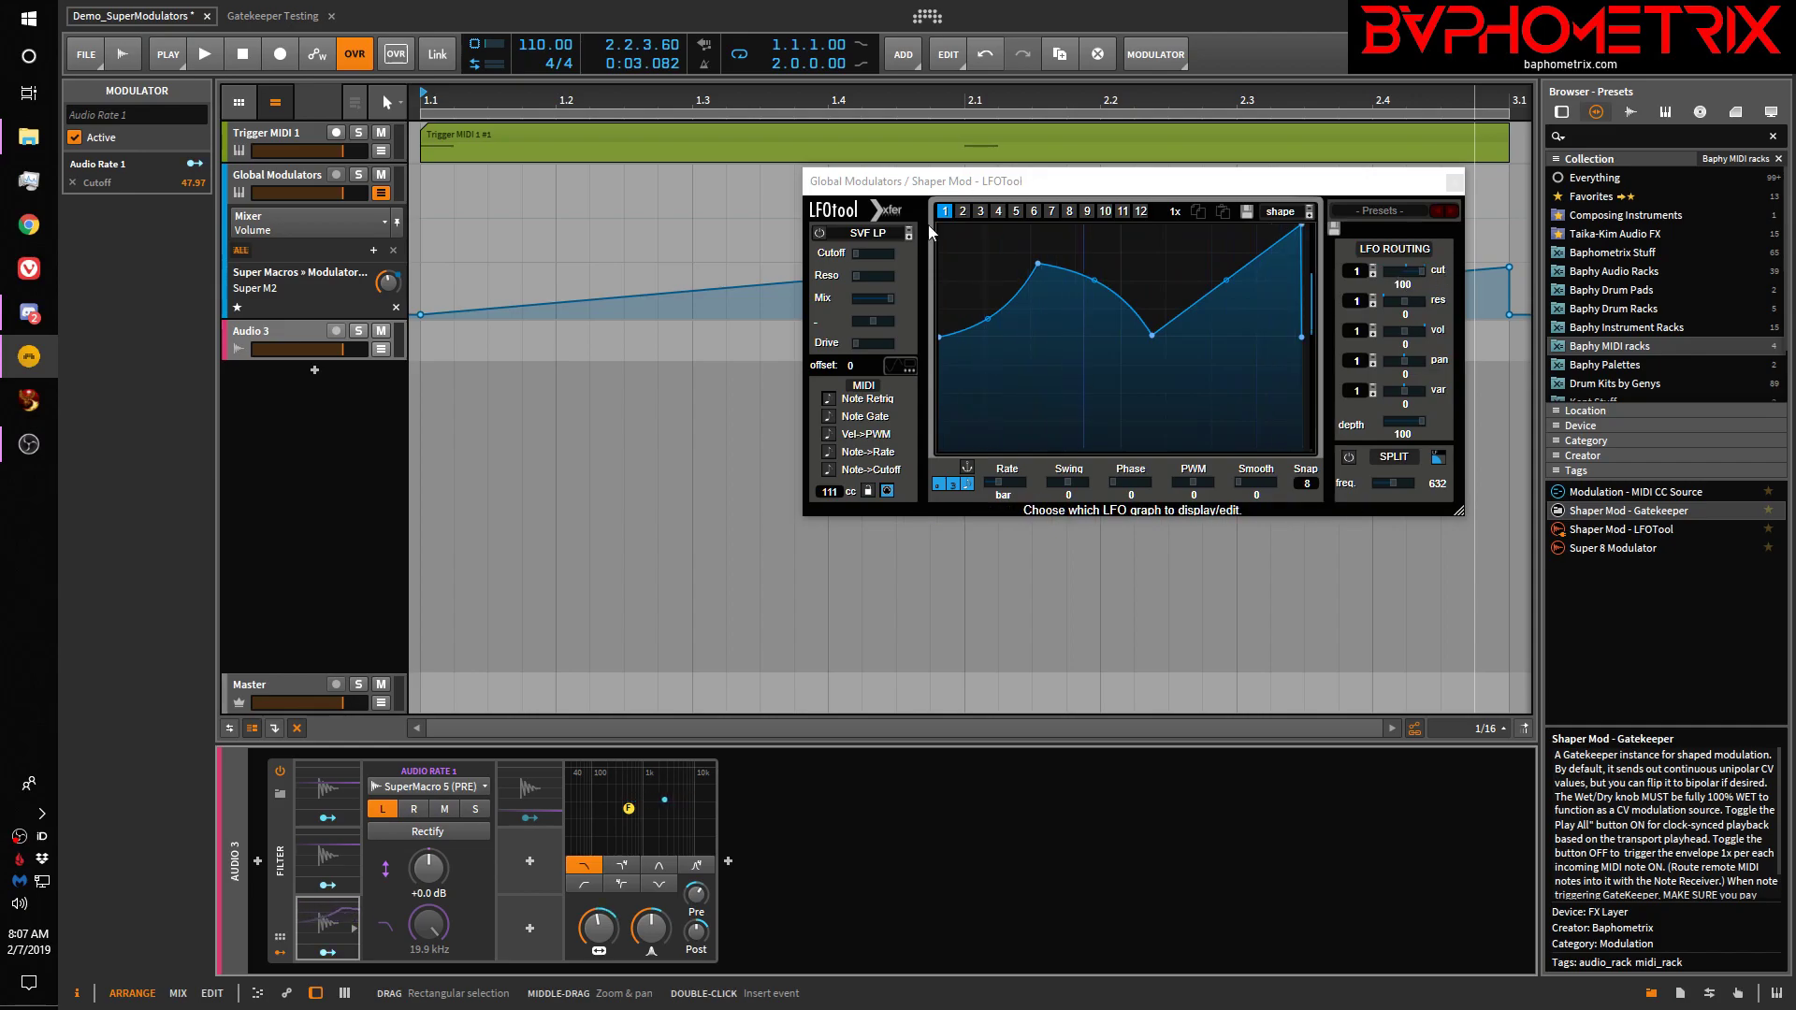
# Drag the LFOTool curve's leftmost point down to the bottom of the graph
pyautogui.moveTo(858, 243)
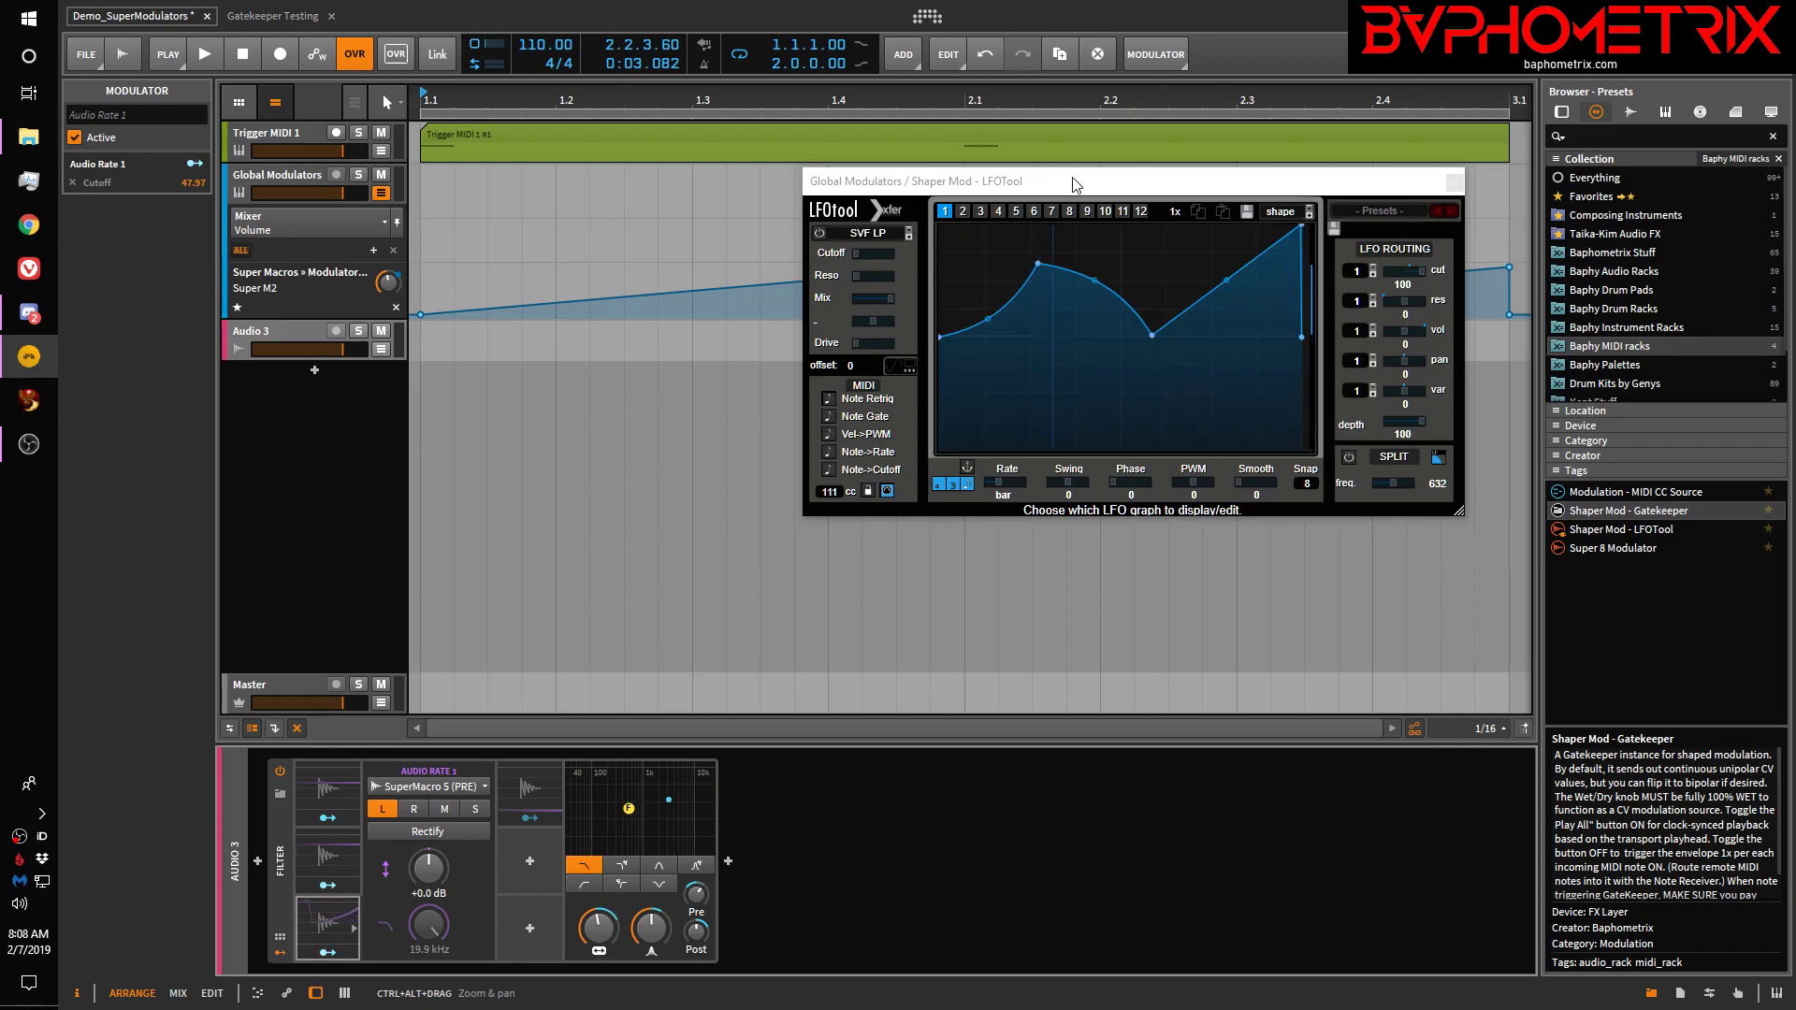
pyautogui.moveTo(940, 339); pyautogui.dragTo(942, 470)
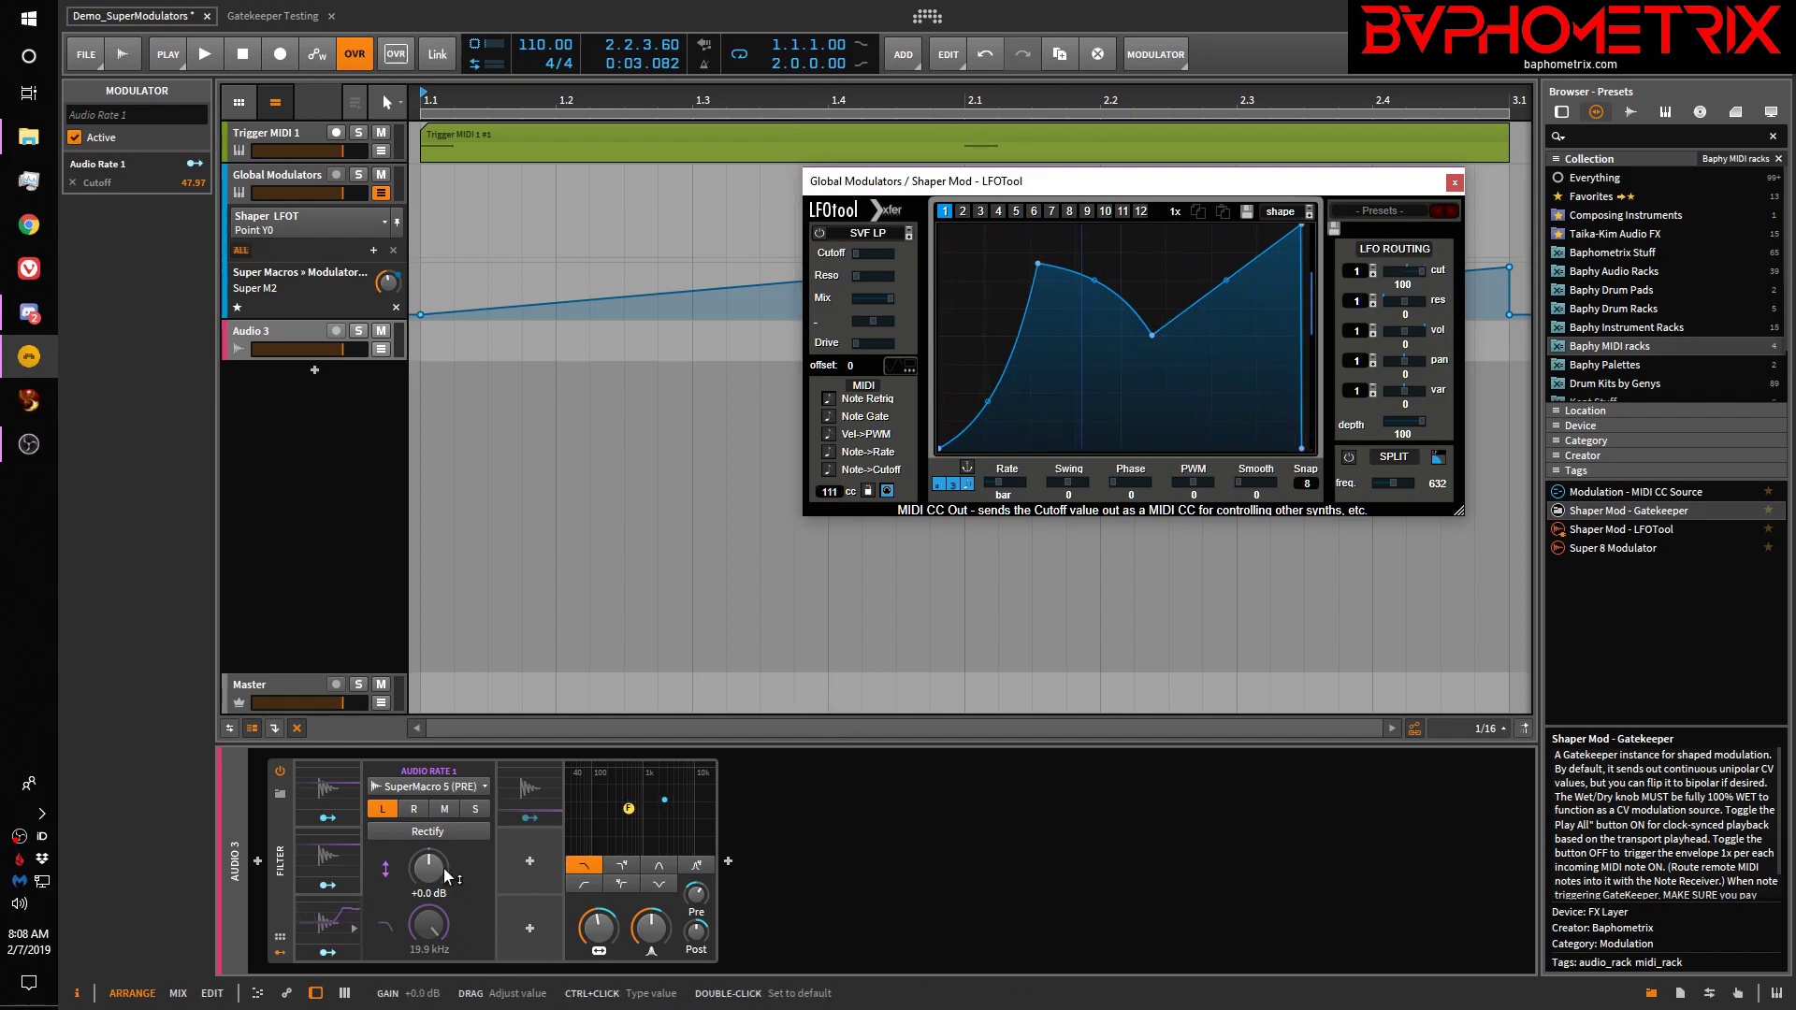
# Insert a MIDI modulator into Audio 3's Filter
pyautogui.click(533, 919)
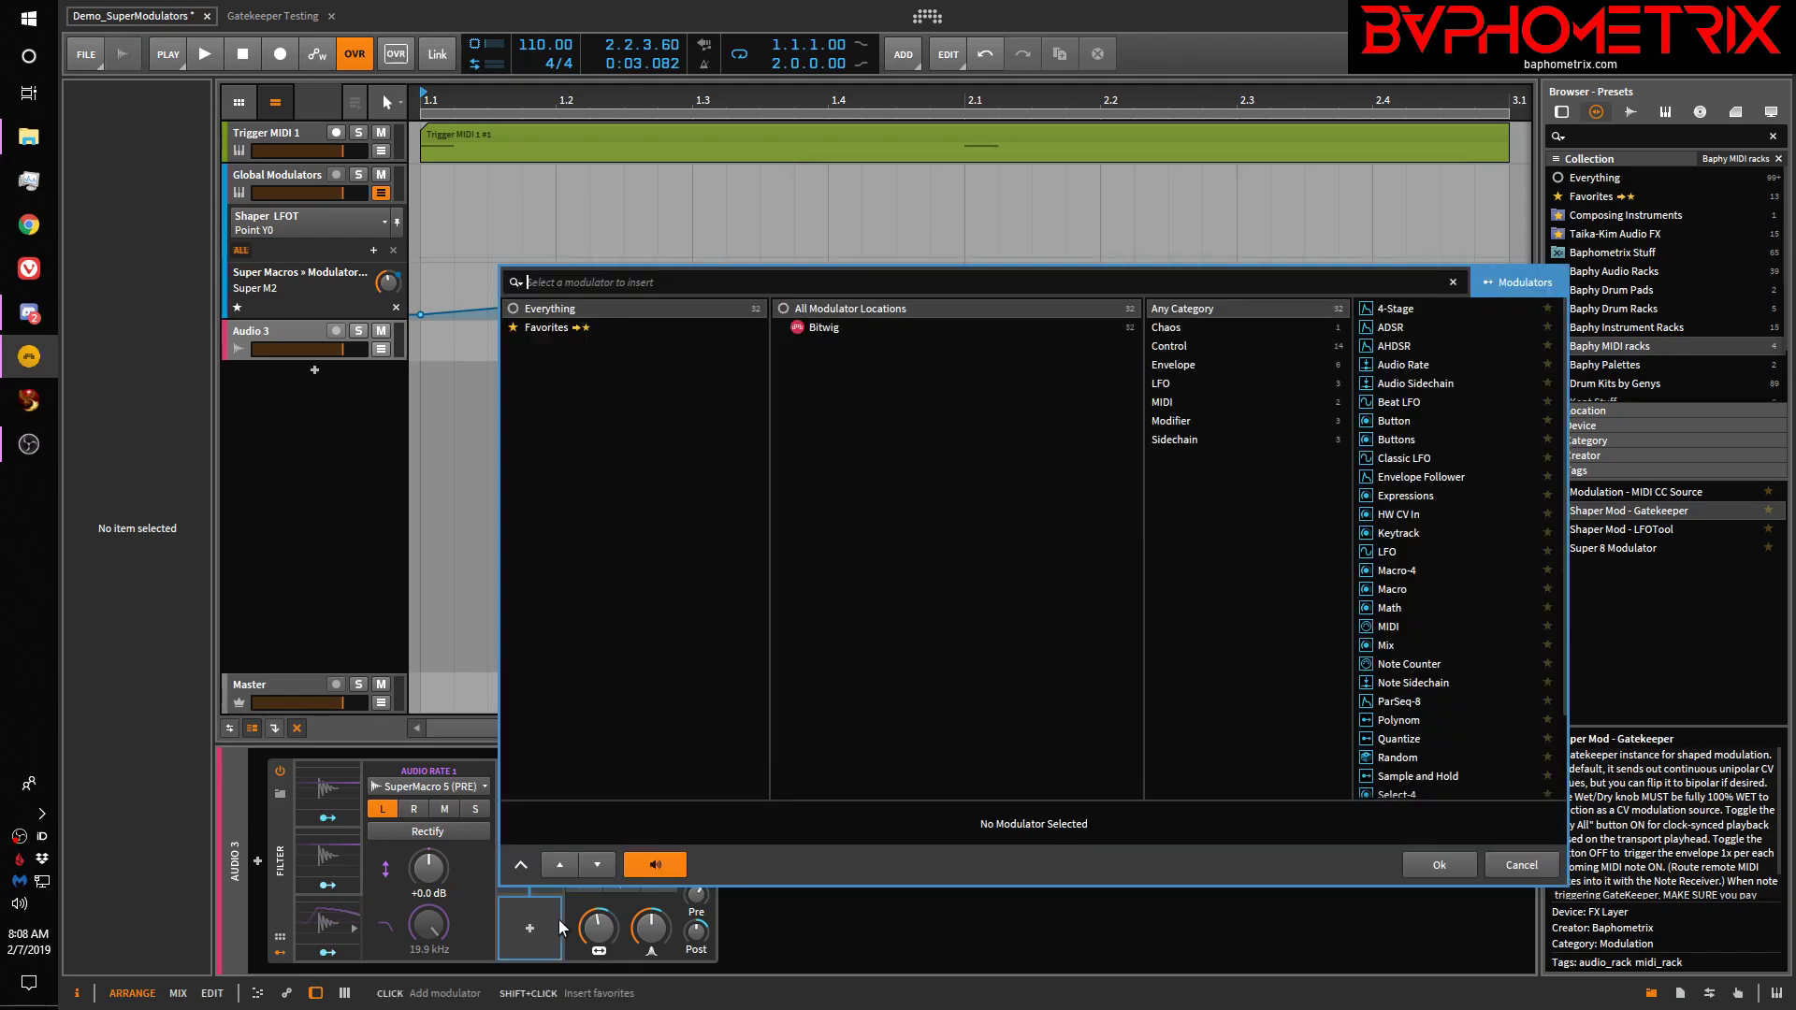
pyautogui.click(1395, 626)
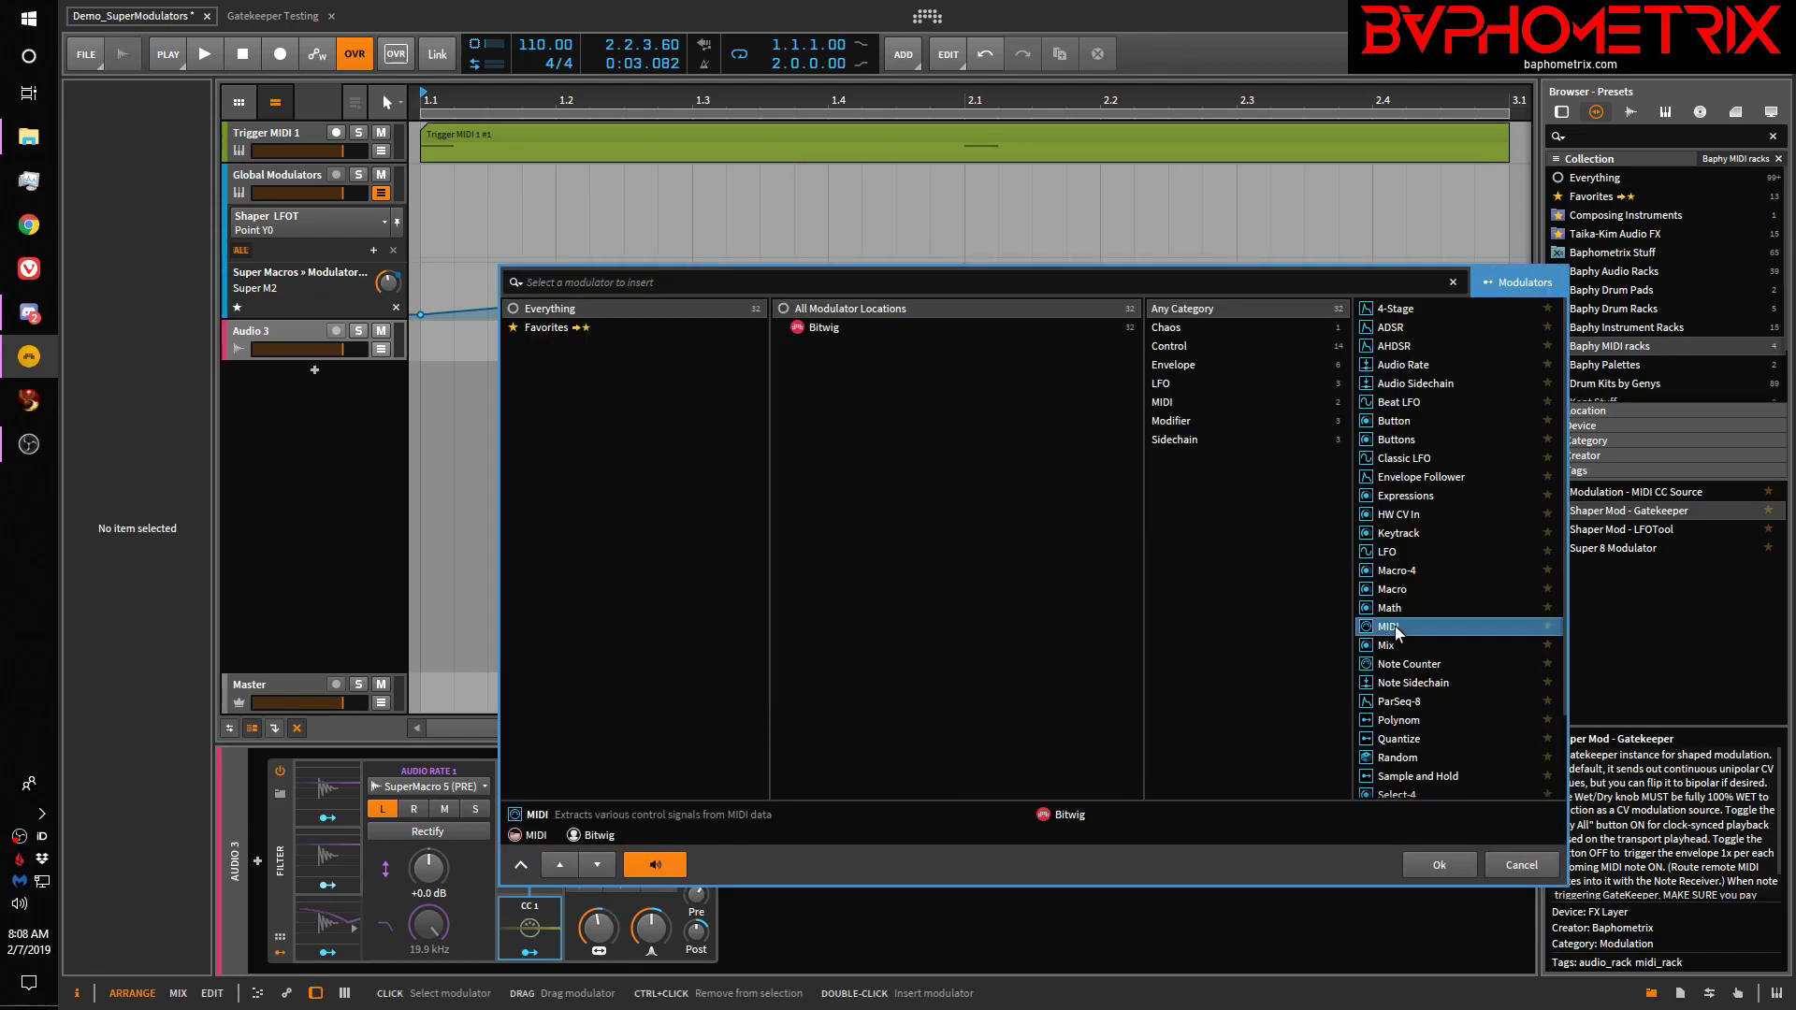
pyautogui.click(1438, 865)
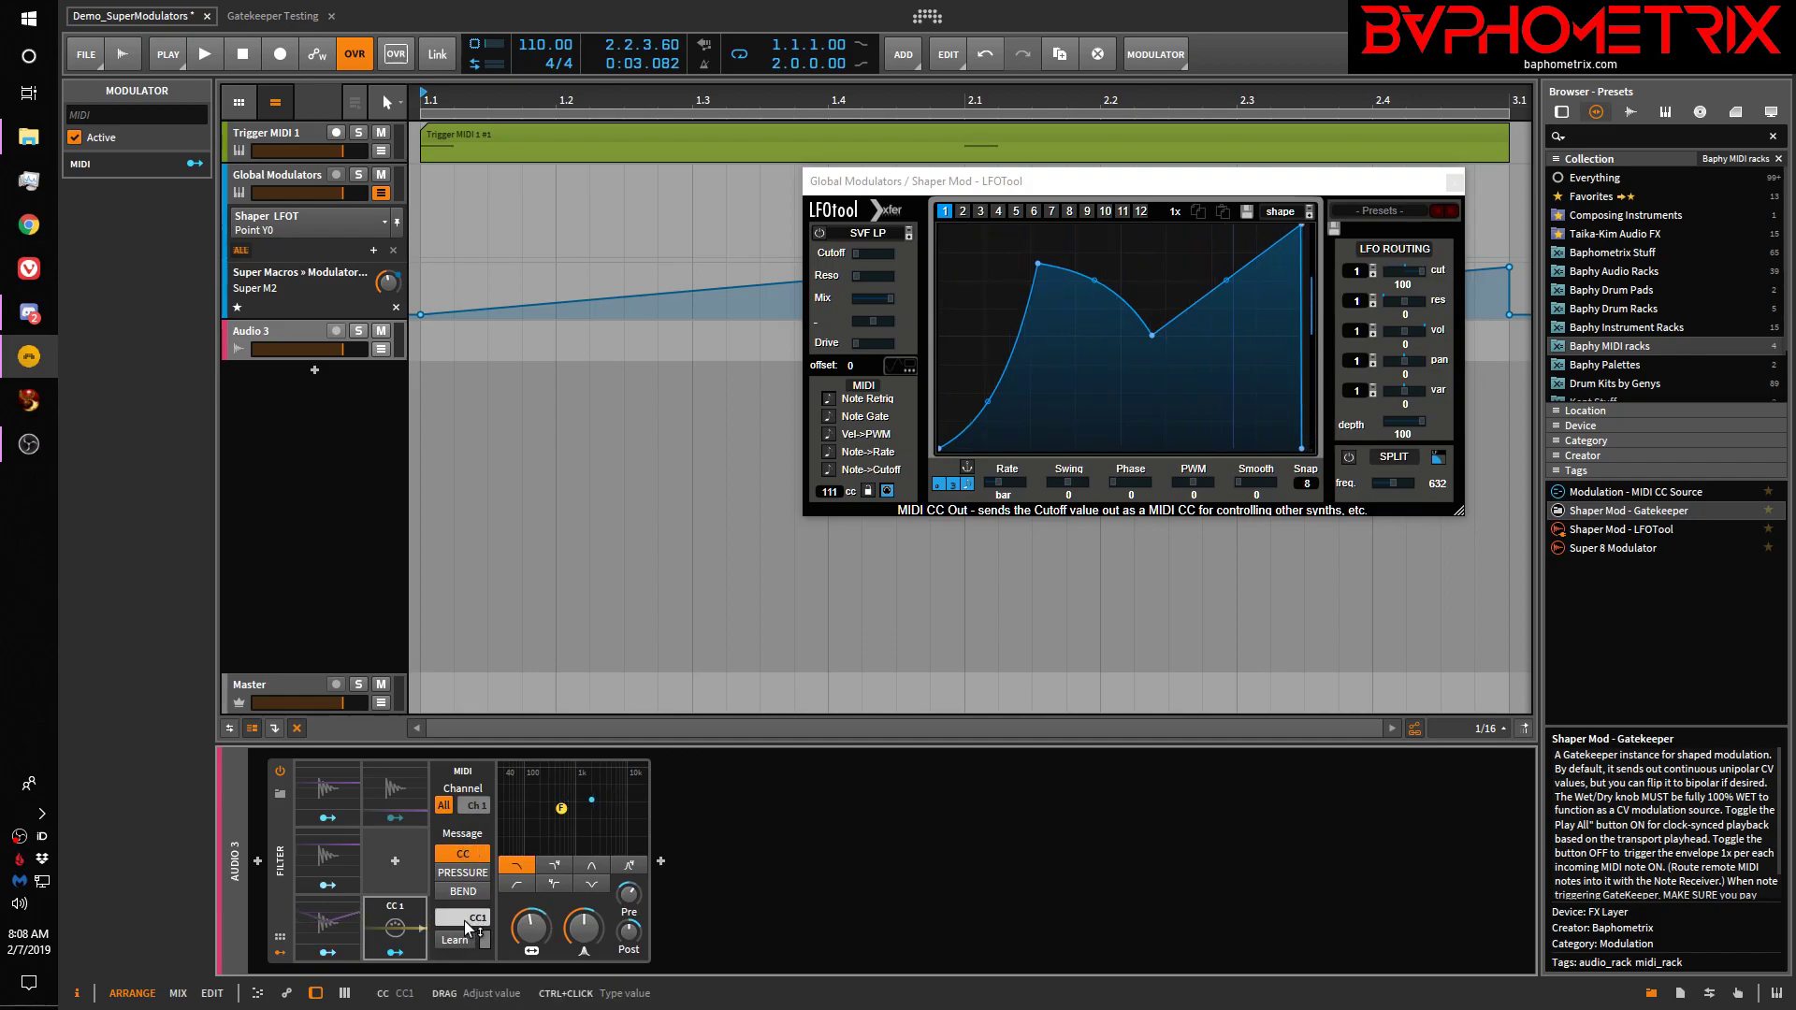
# Set the MIDI modulator to listen on channel 1, CC 111
pyautogui.click(445, 805)
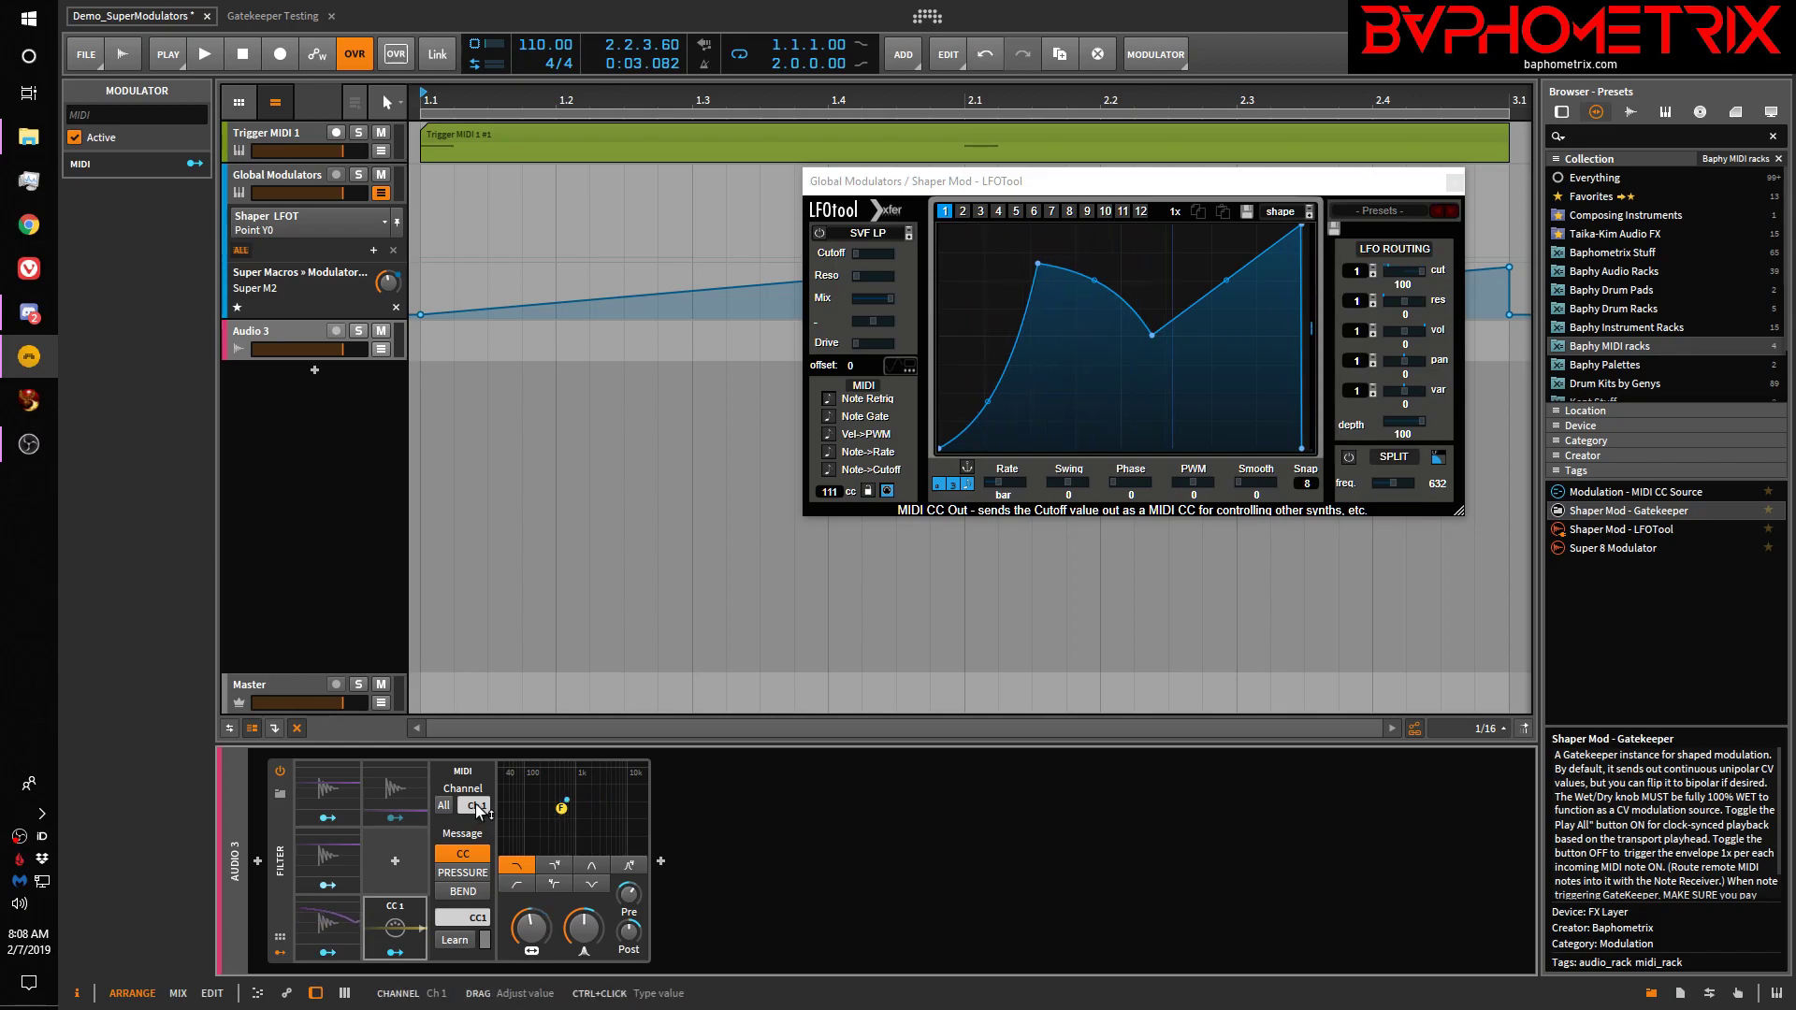
pyautogui.keyDown('ctrl'); pyautogui.click(475, 922); pyautogui.keyUp('ctrl')
pyautogui.write('11')
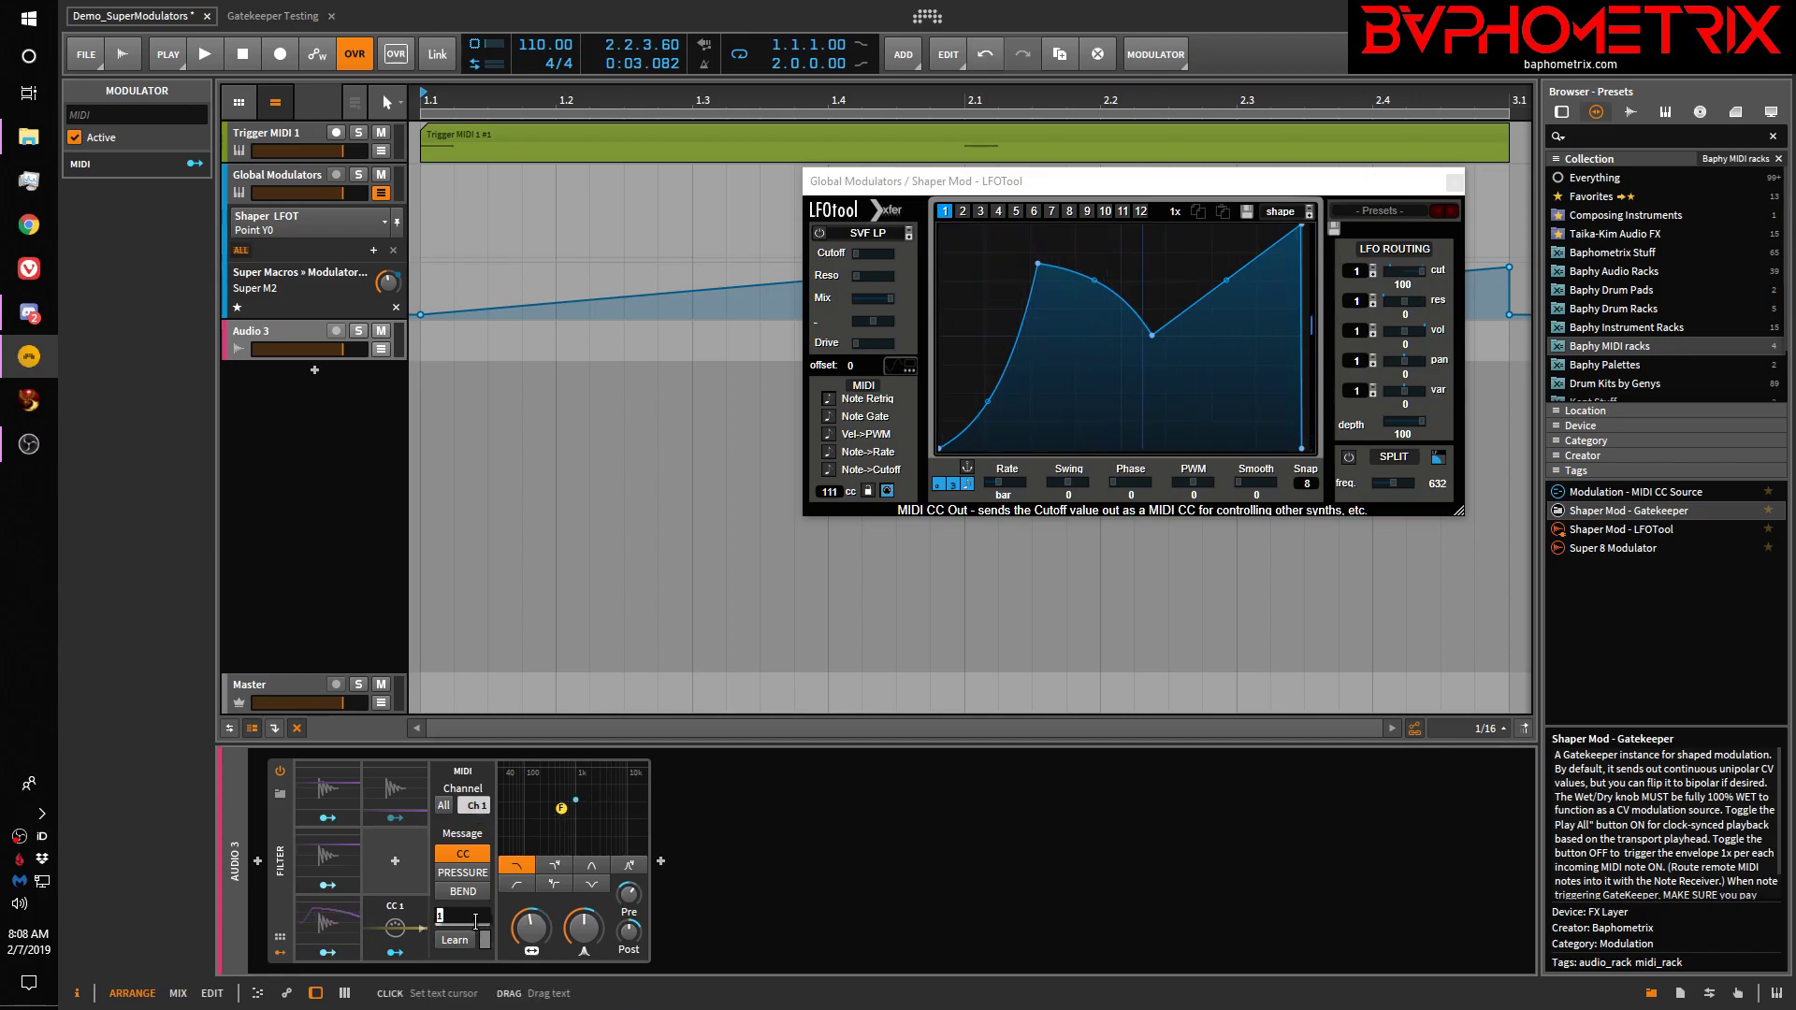
pyautogui.write('1')
pyautogui.press('Return')
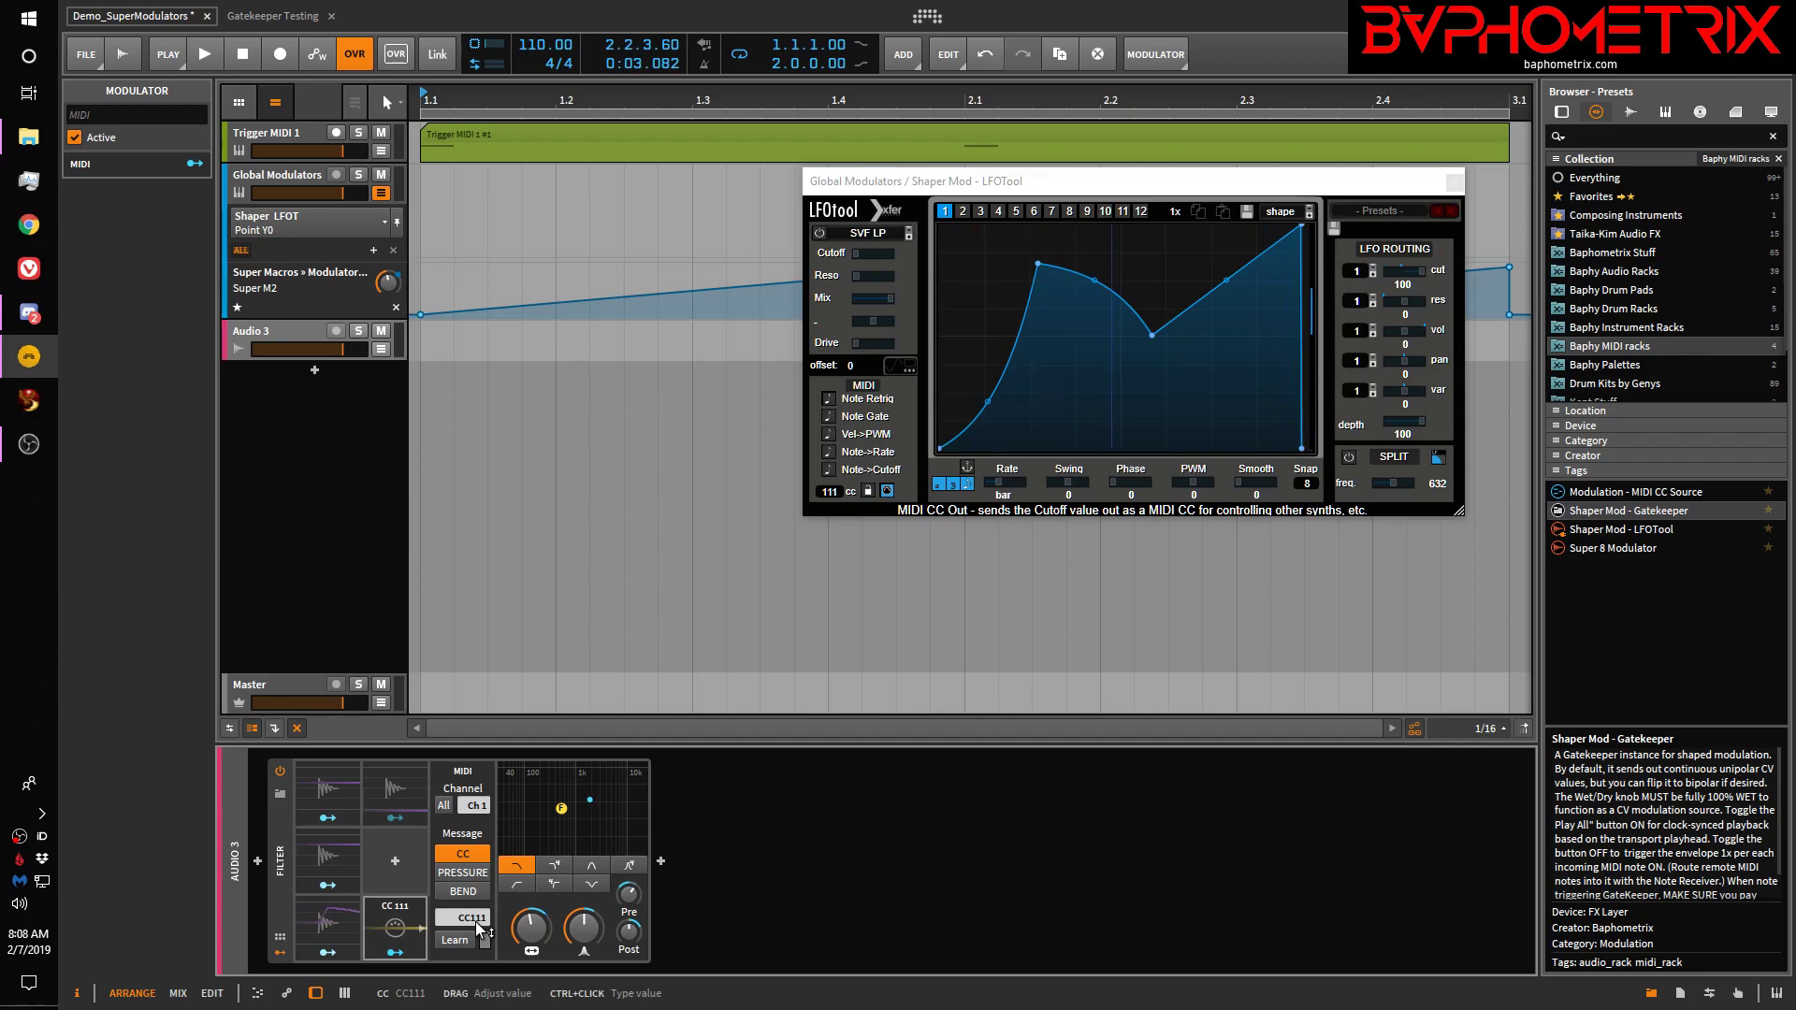
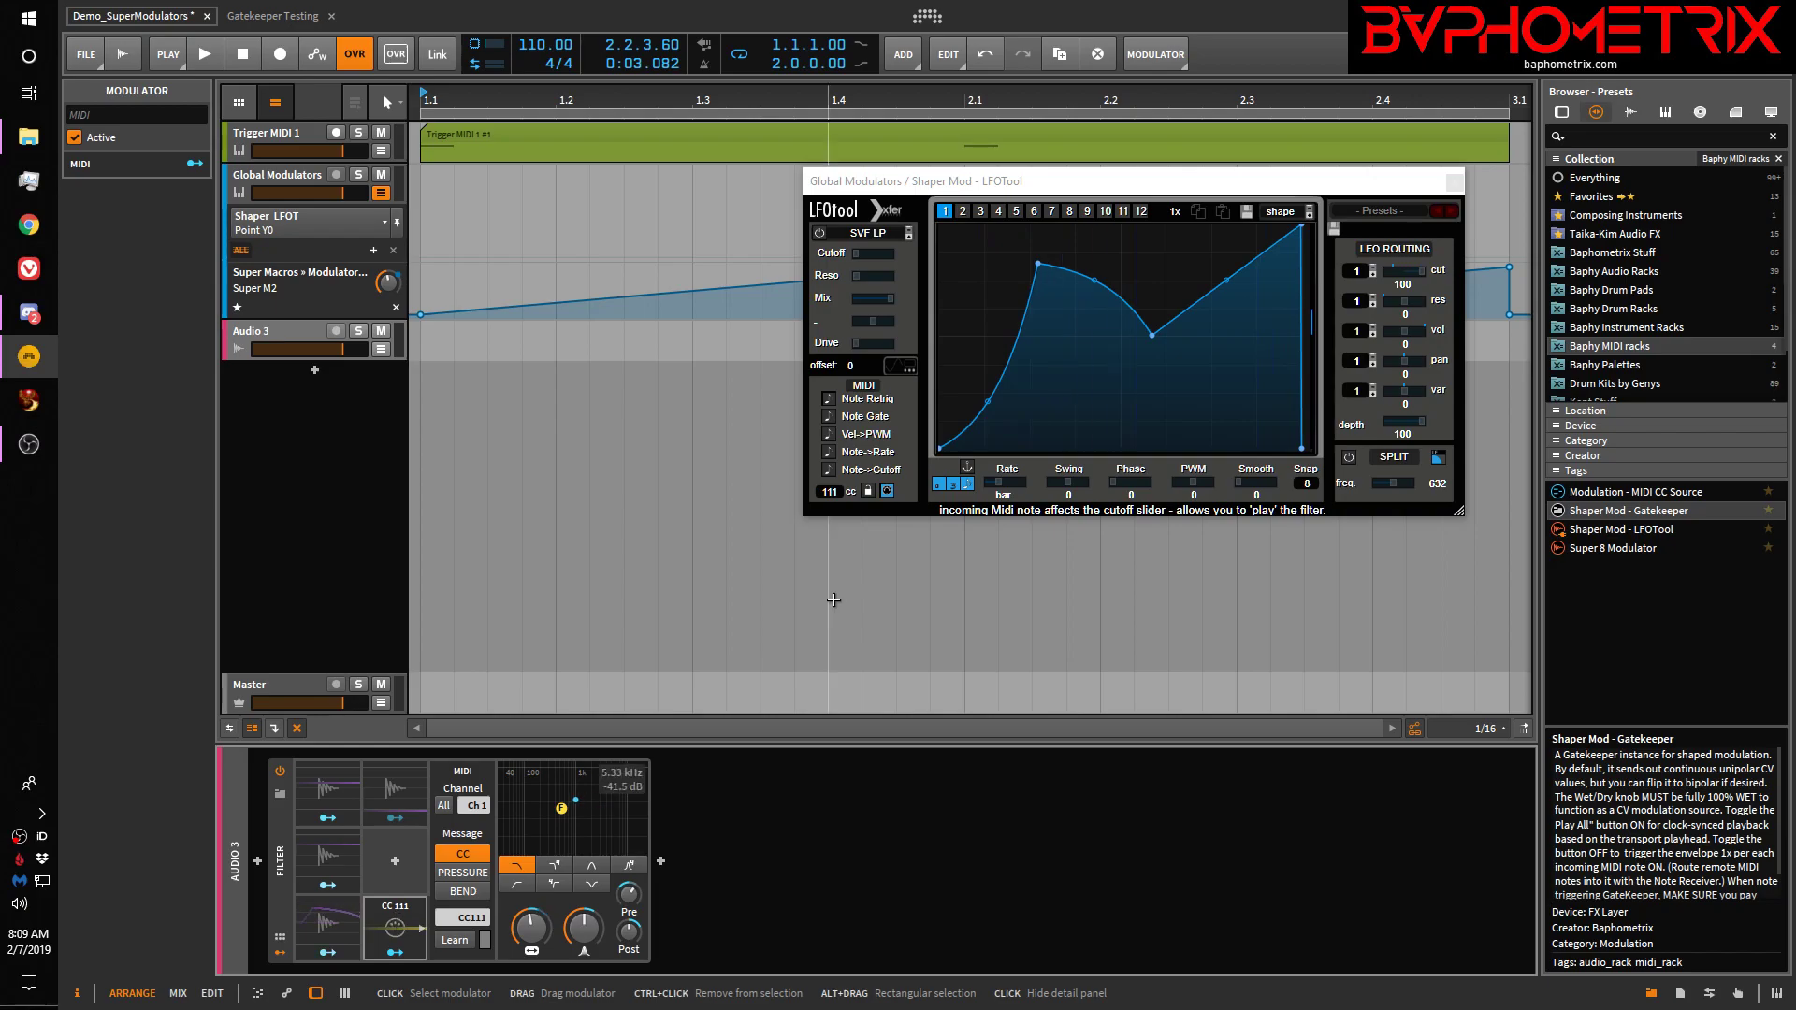
# Search the browser for 'recei' and insert Note Receiver at the start of Audio 3's chain
pyautogui.click(260, 861)
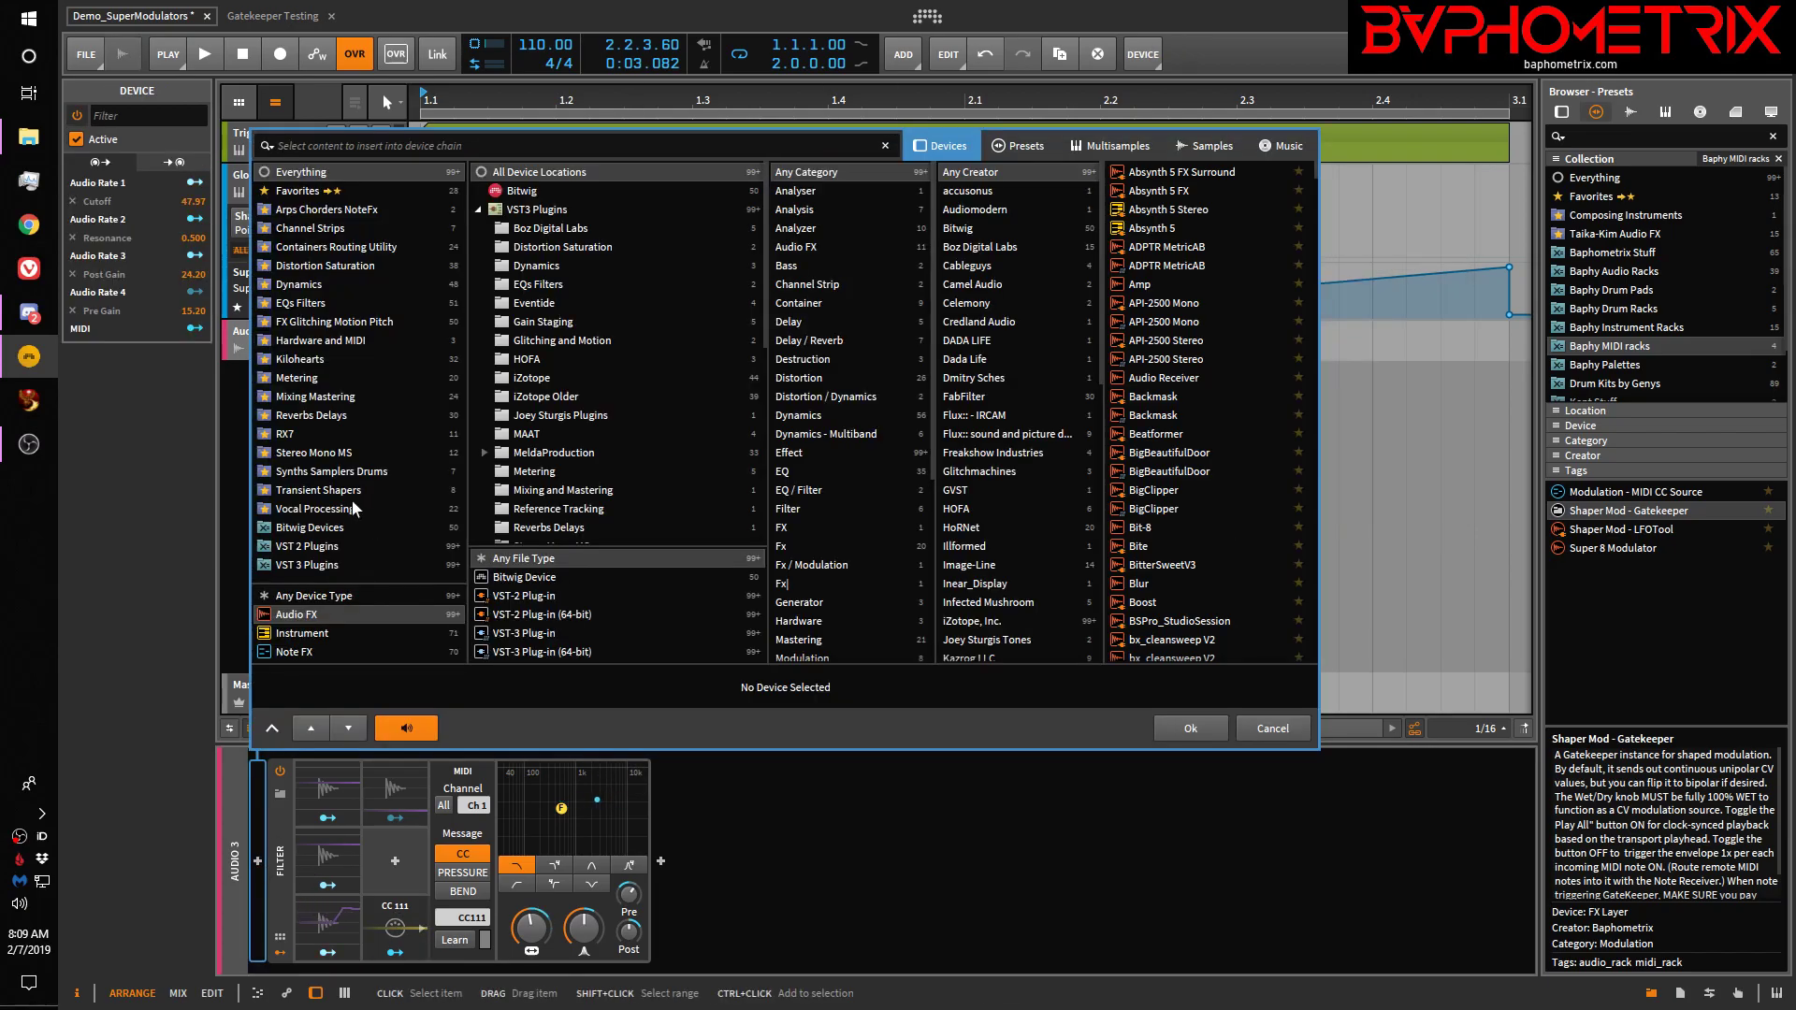
pyautogui.write('reci')
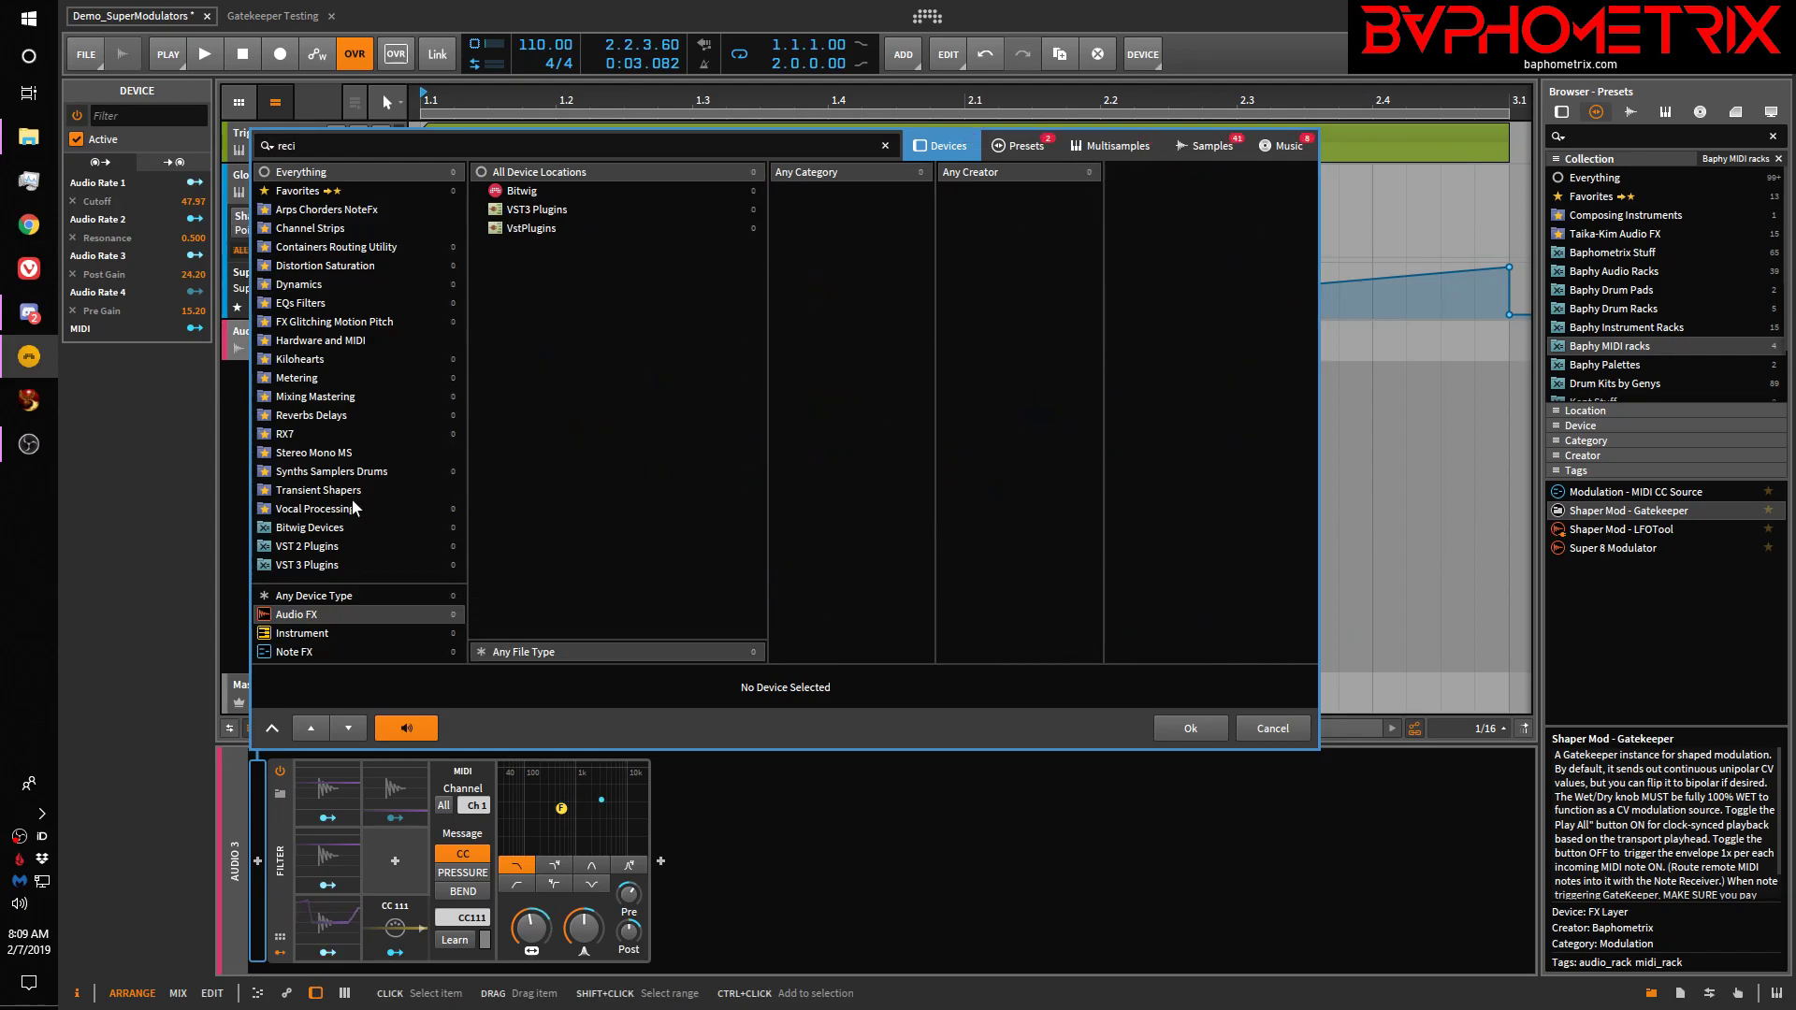
pyautogui.click(312, 599)
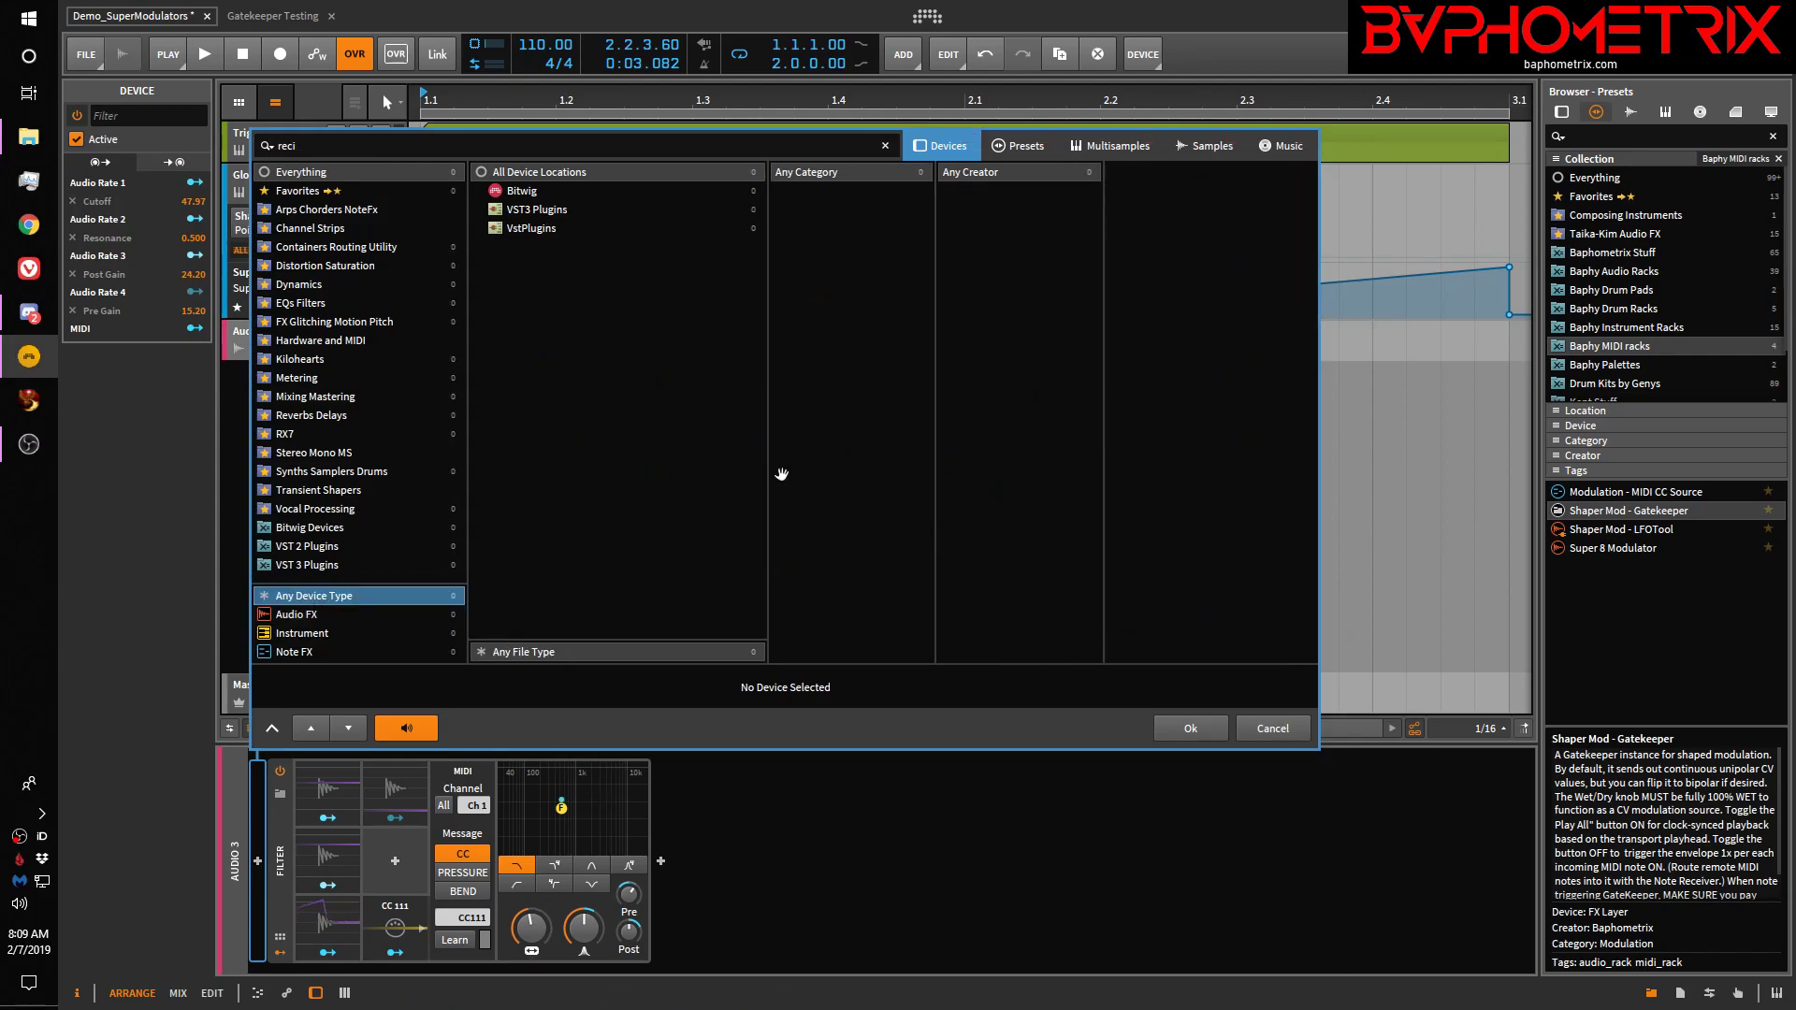
pyautogui.click(413, 147)
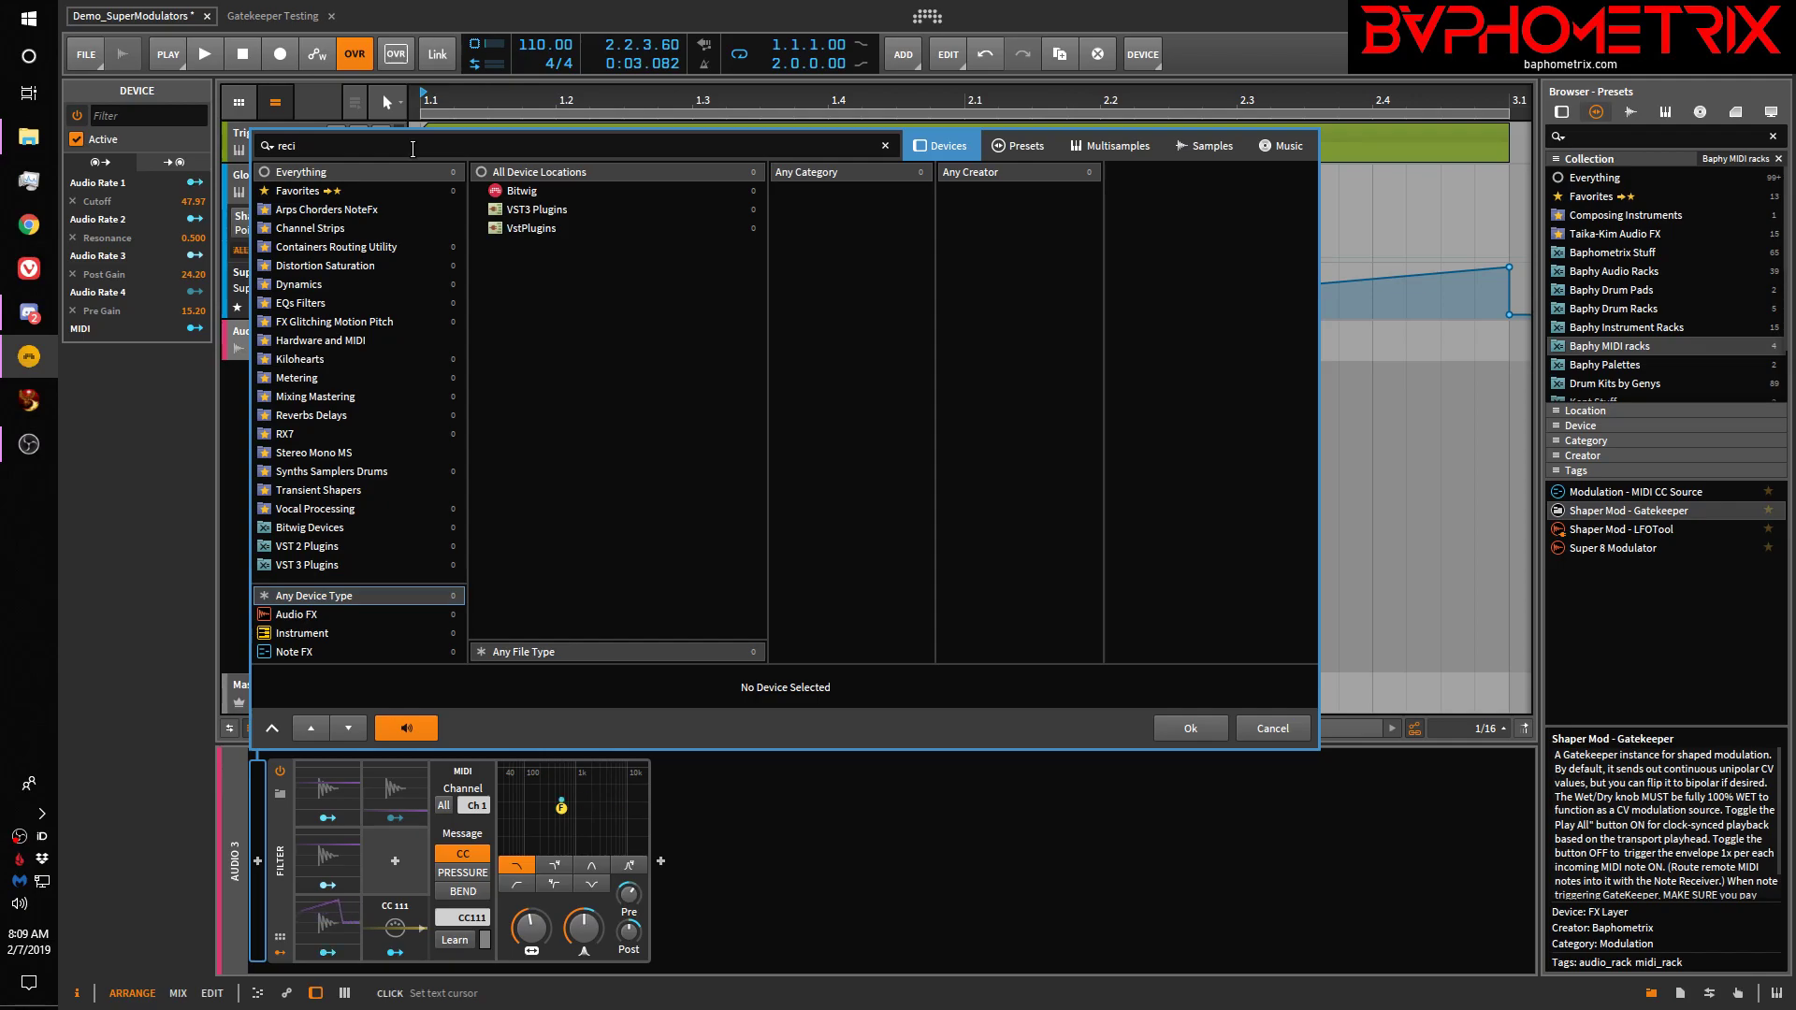
pyautogui.press('BackSpace')
pyautogui.write('ei')
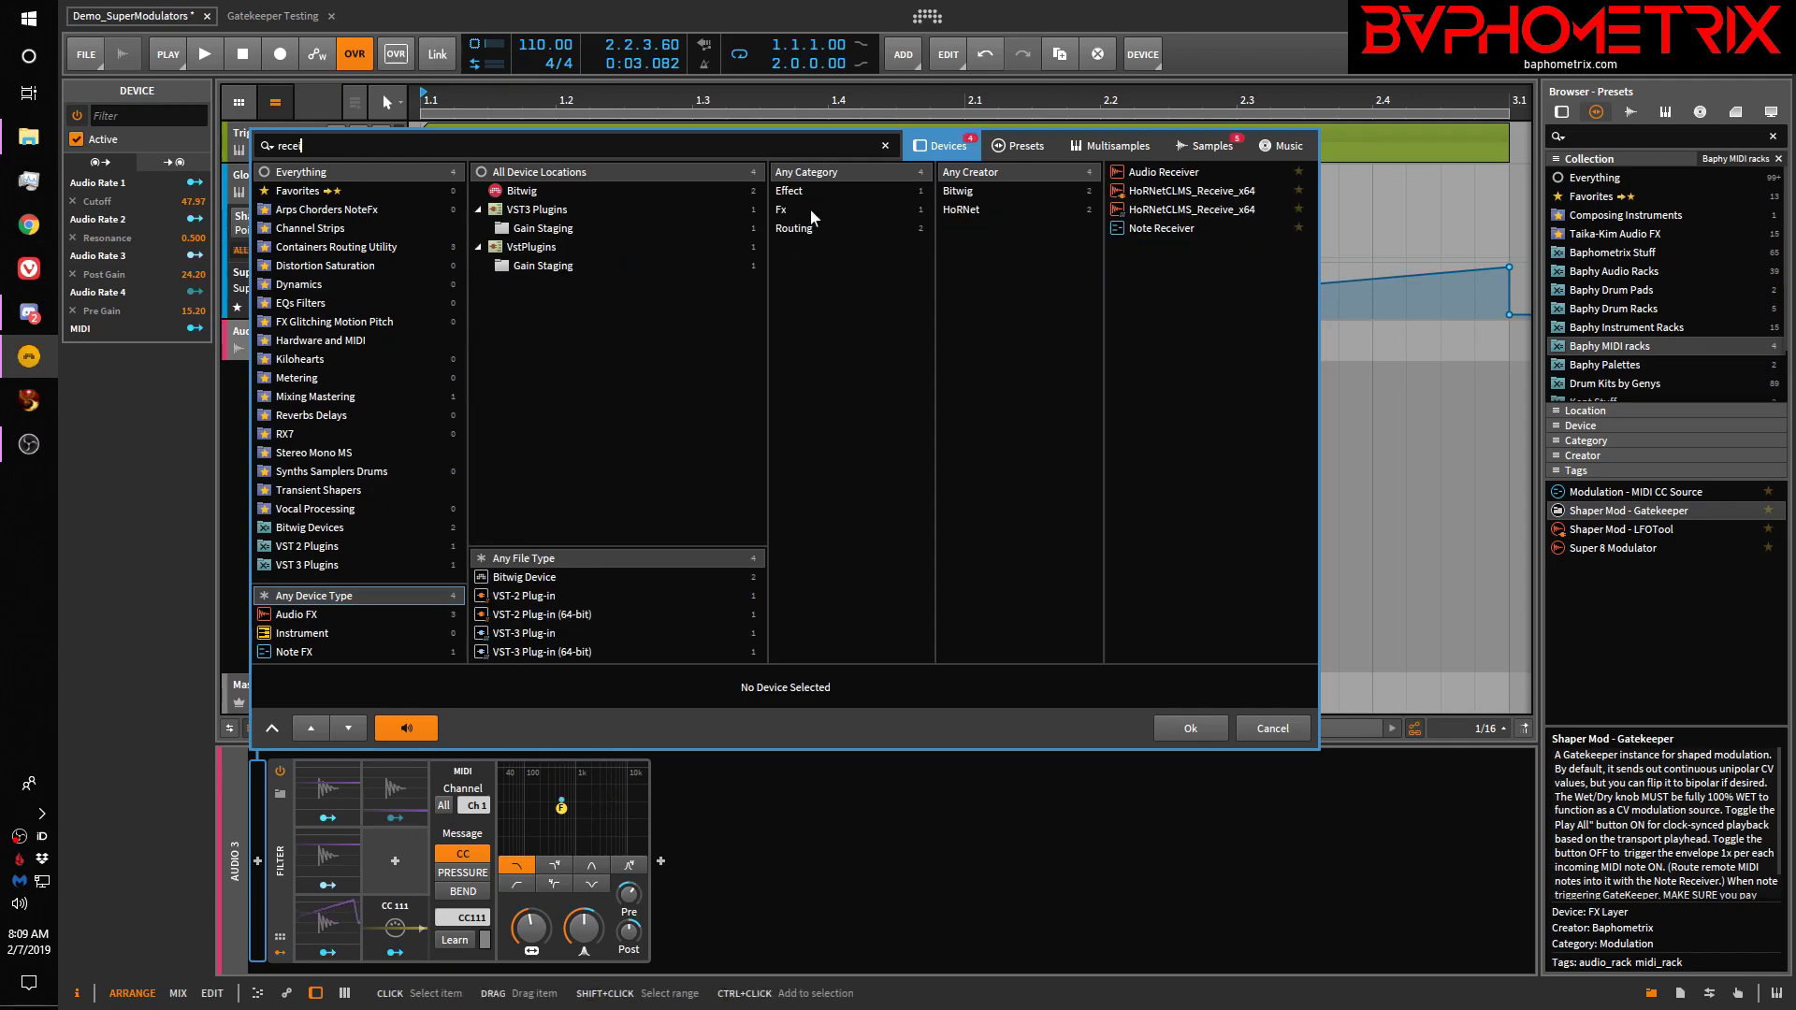
pyautogui.click(1177, 229)
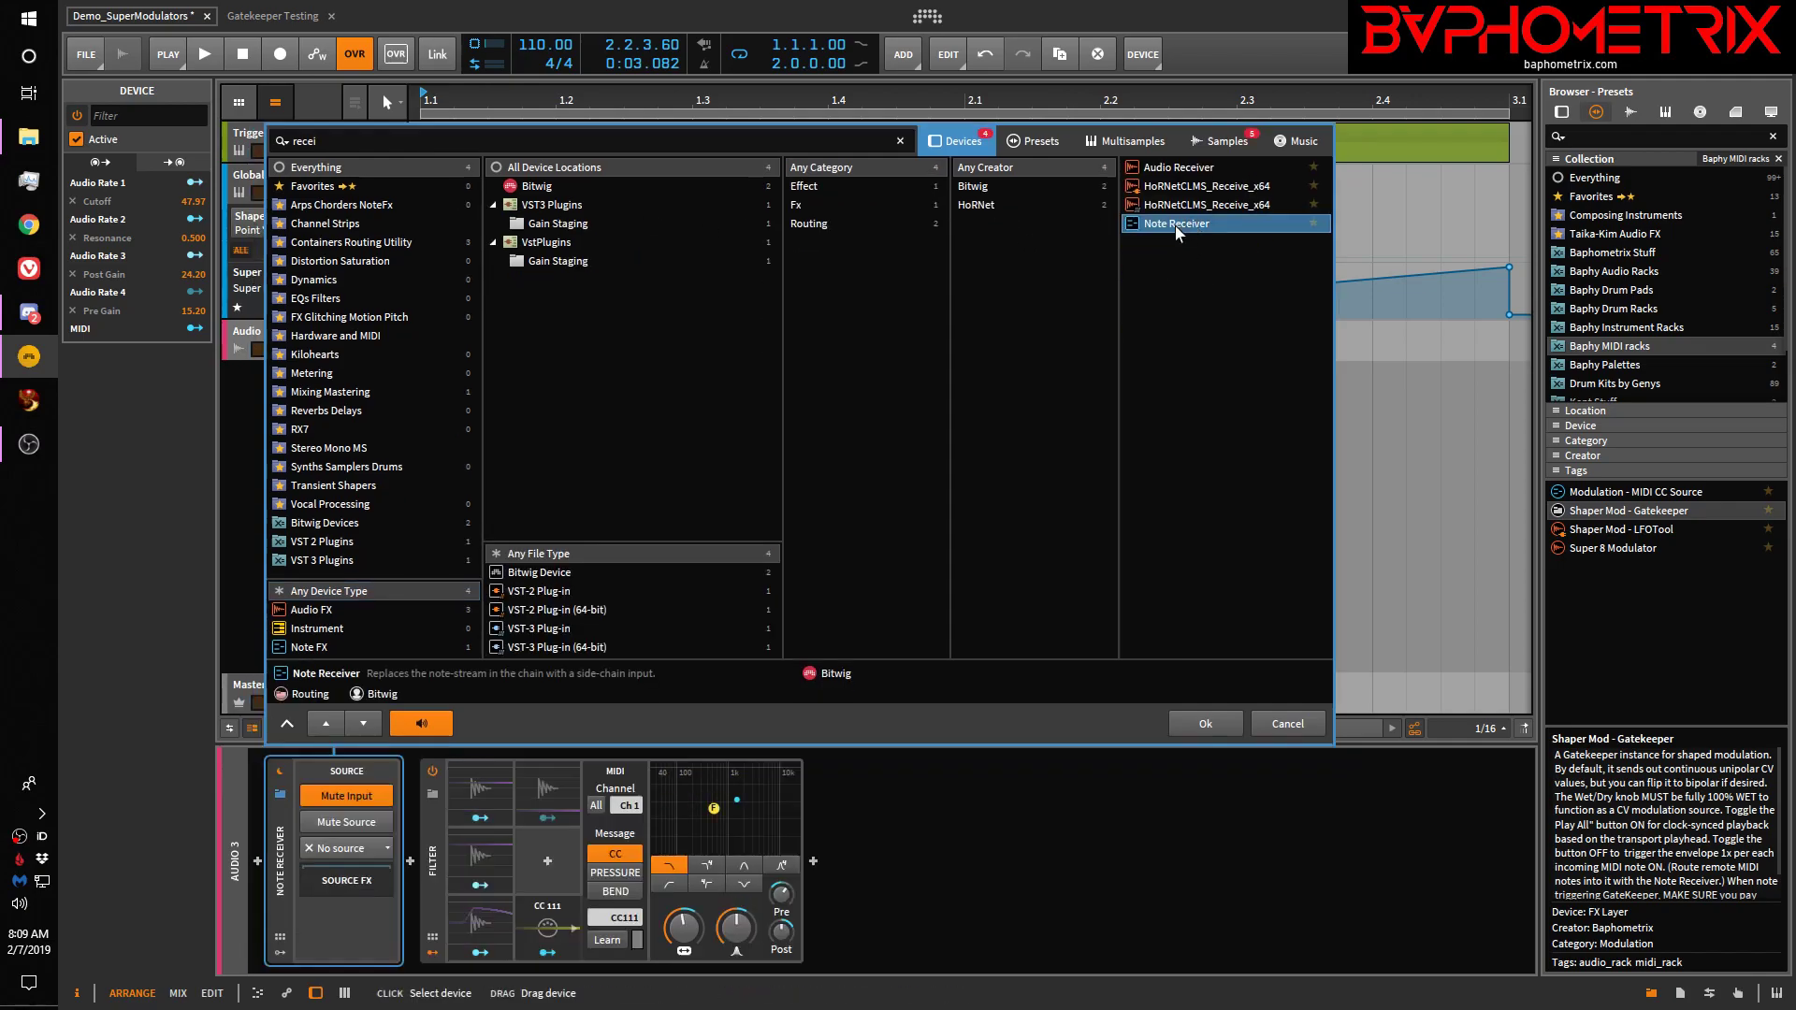
pyautogui.click(1207, 723)
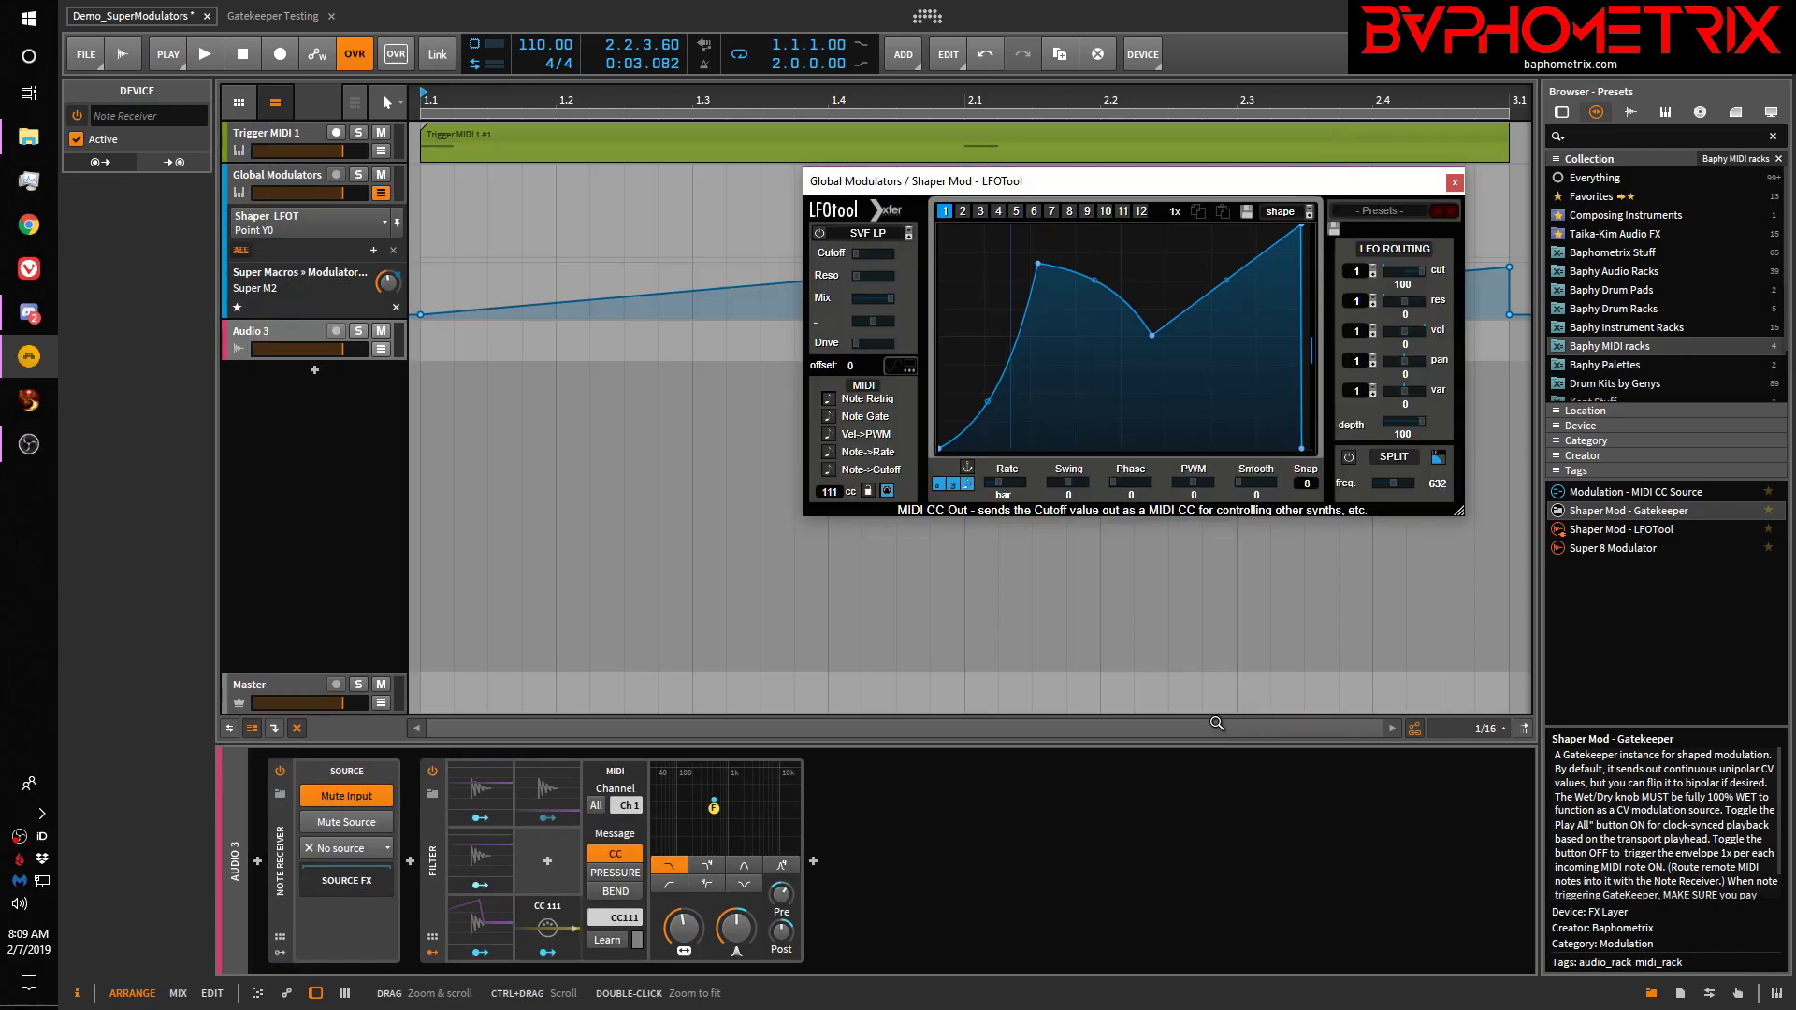
# Set the Note Receiver's source to Global Modulators > Global Modulators
pyautogui.click(362, 851)
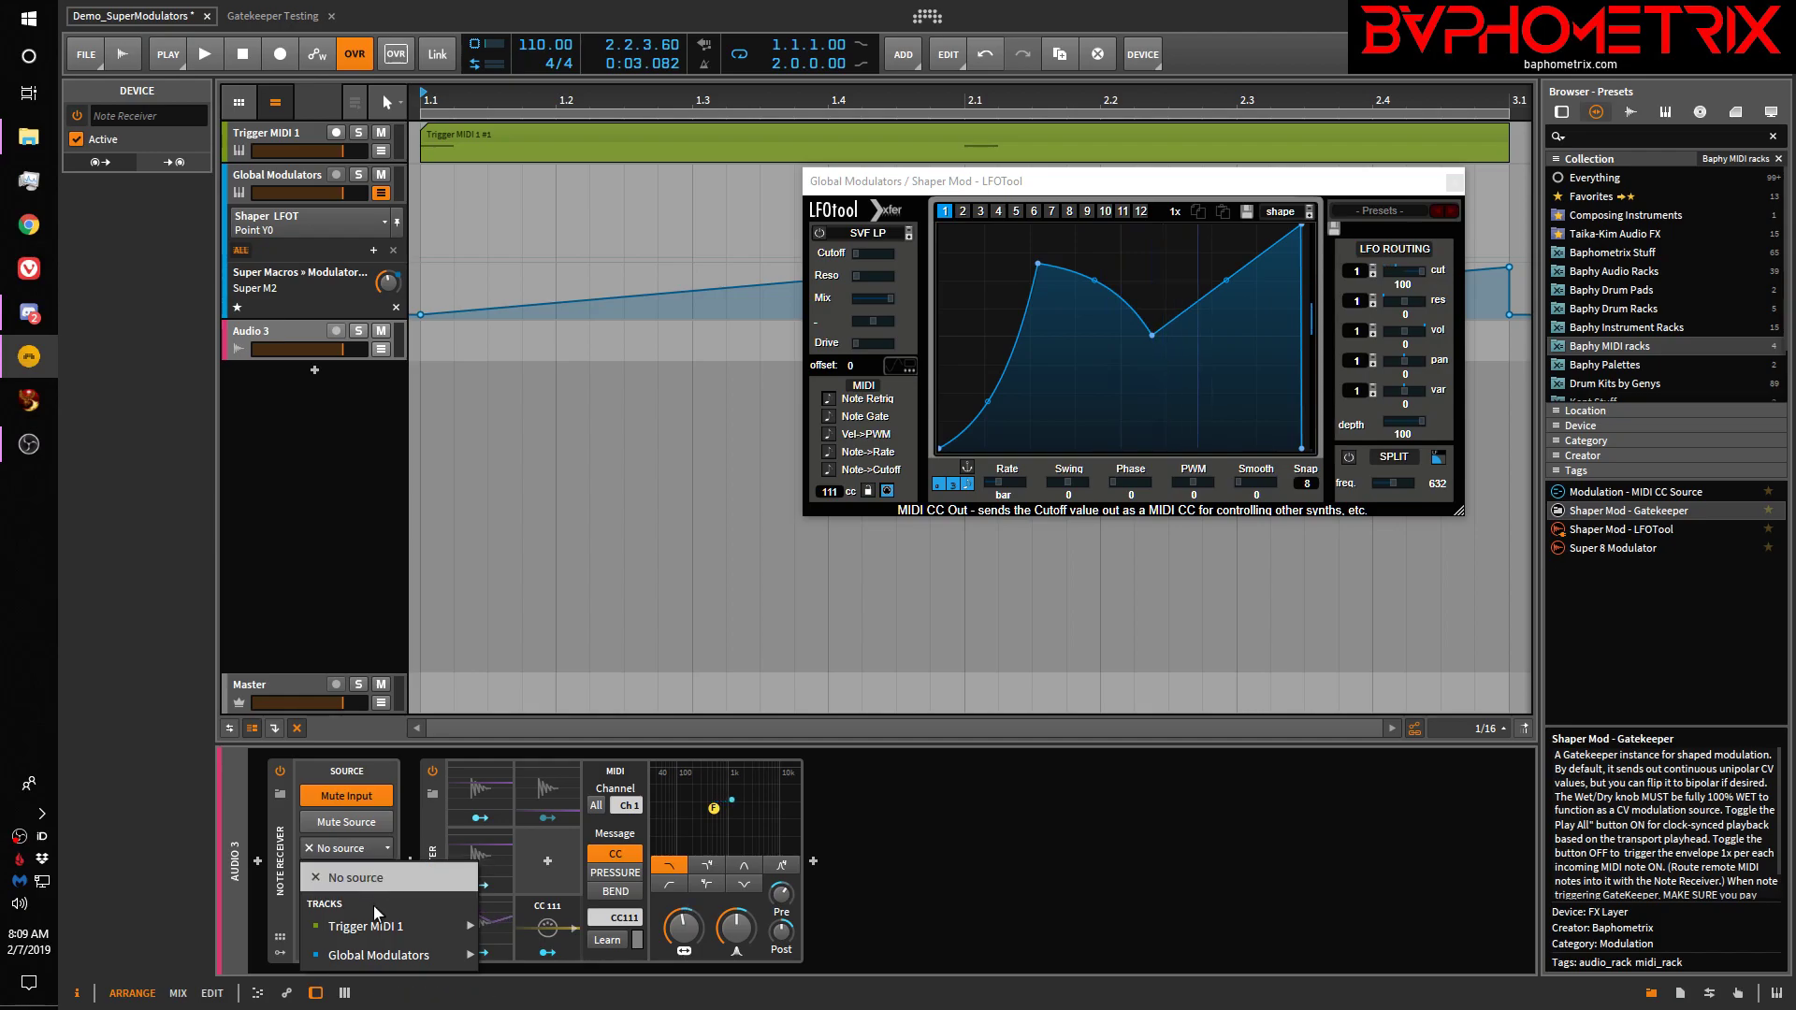
pyautogui.moveTo(380, 952)
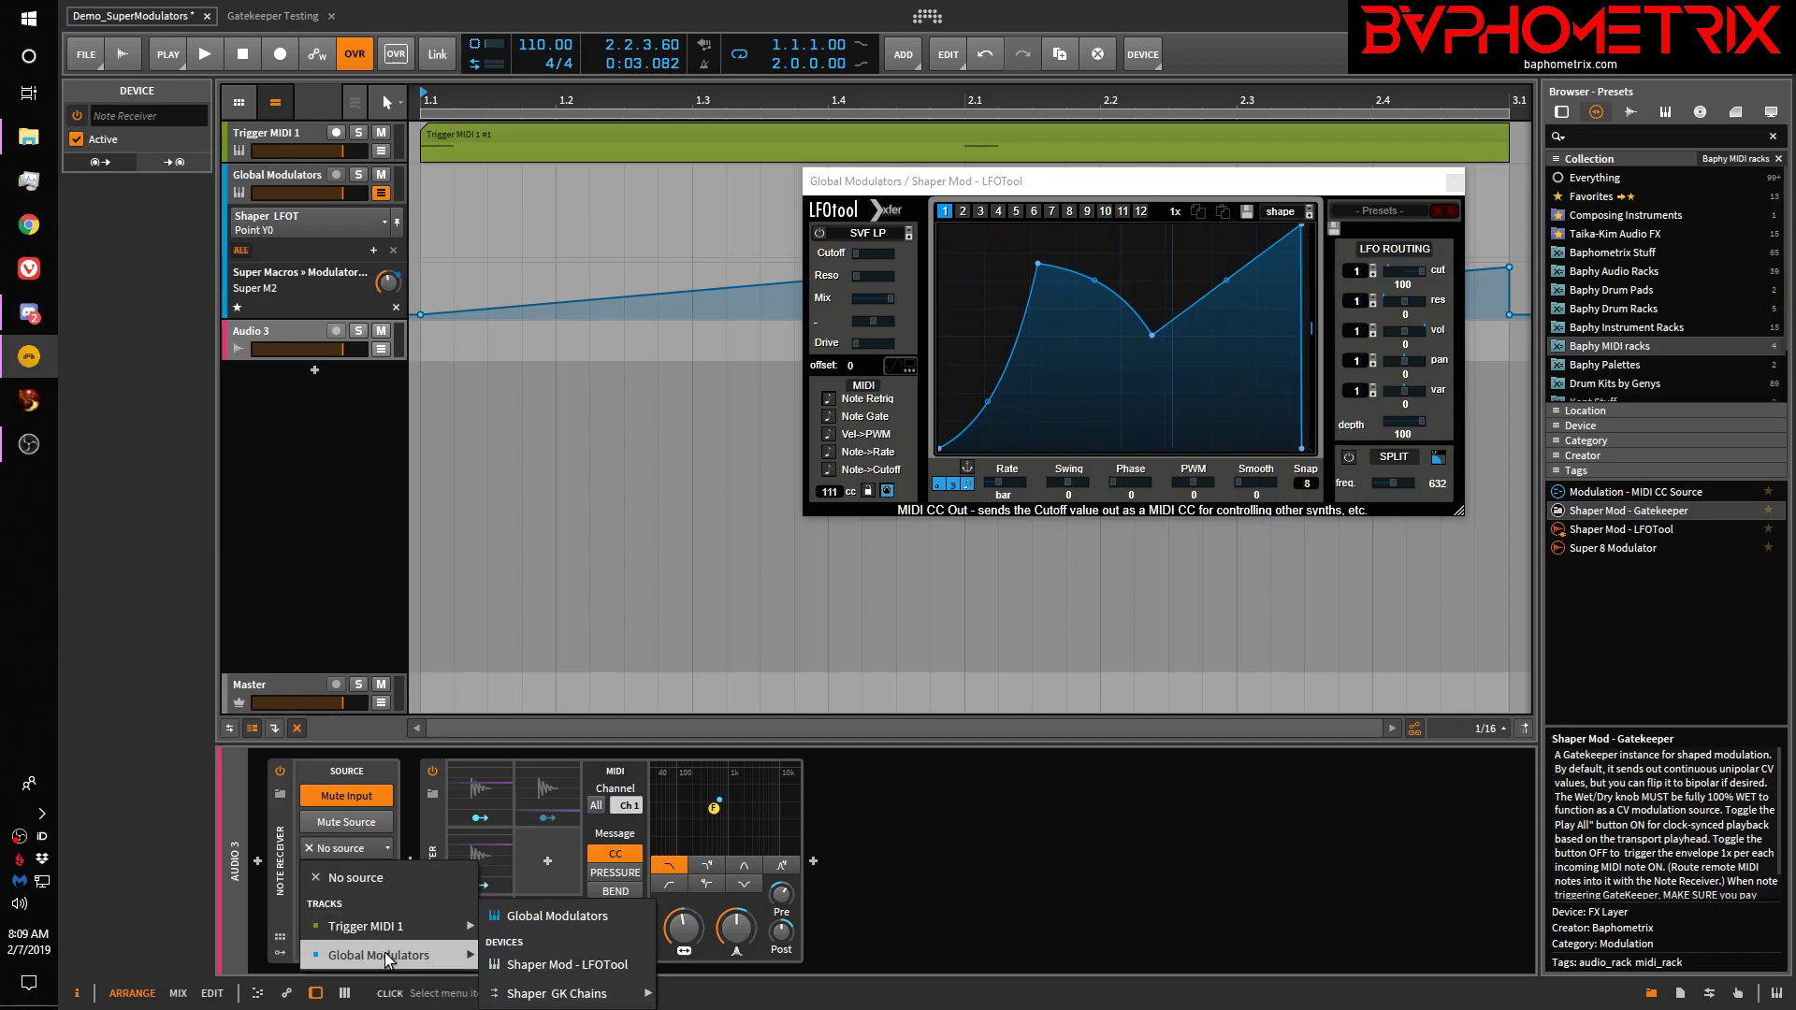
pyautogui.click(548, 916)
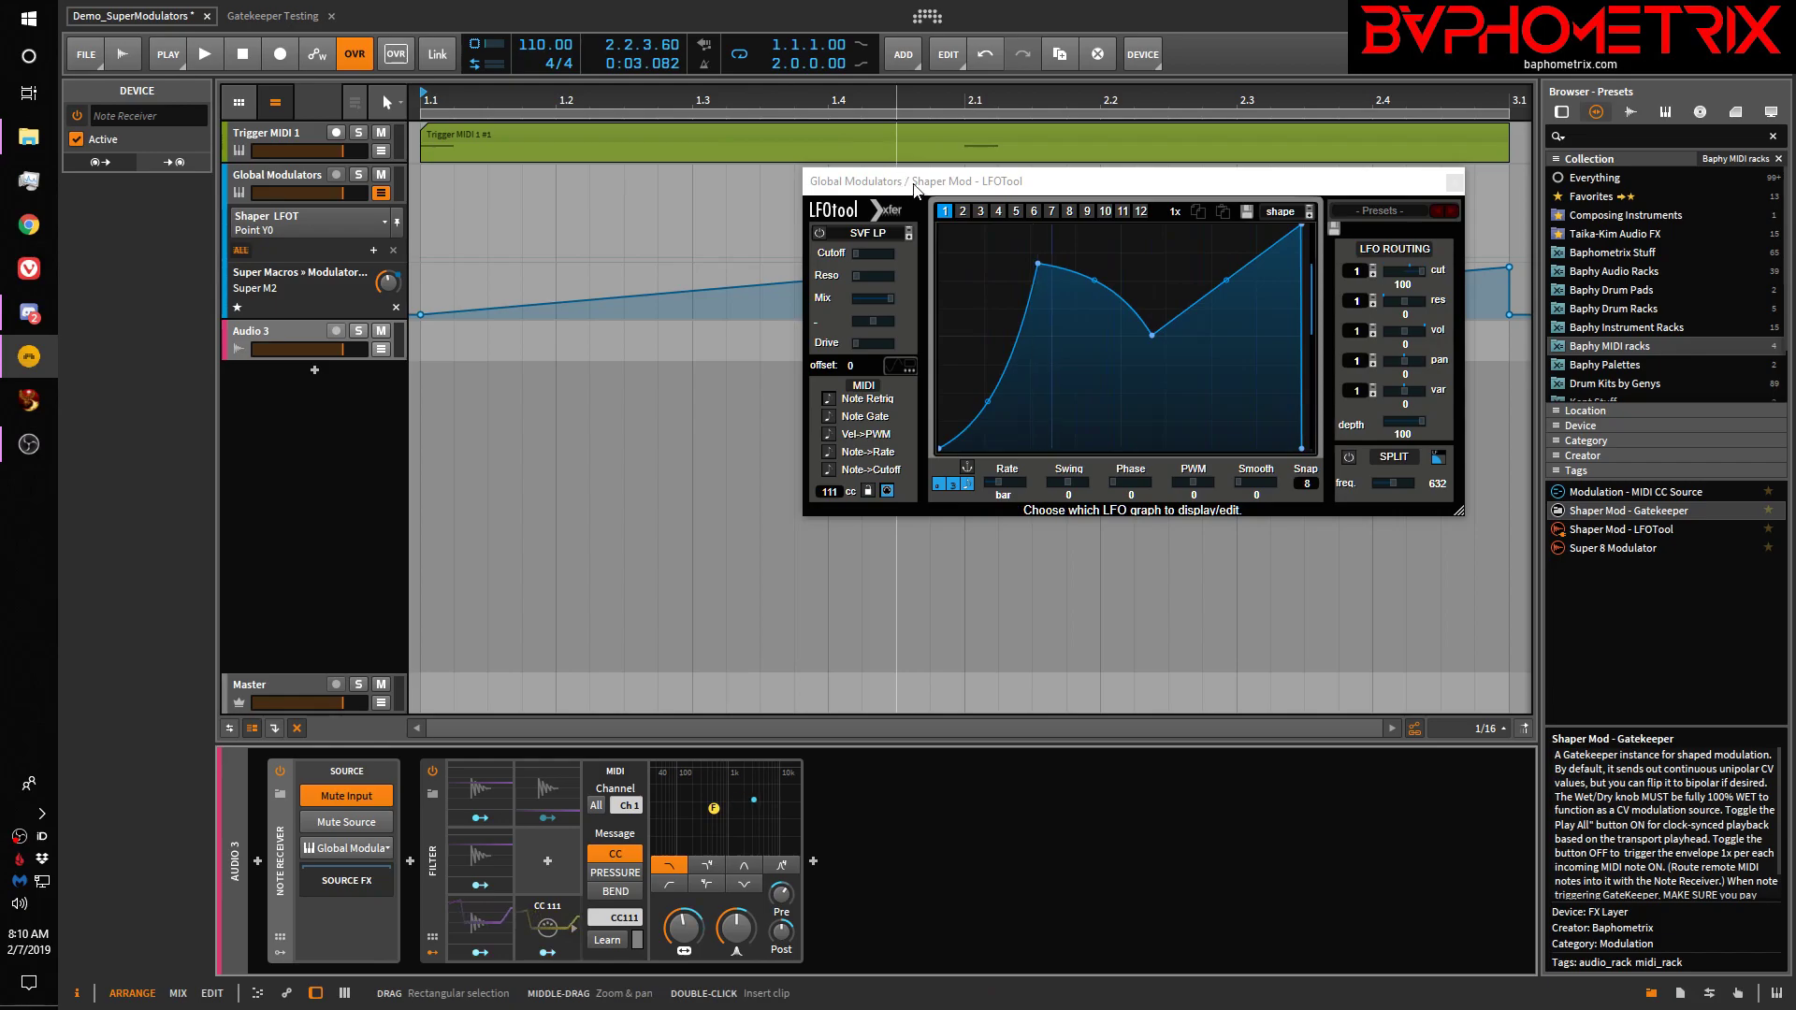
# Change the LFOTool rate from one bar to 1/4 t, briefly trying a raised curve start
pyautogui.moveTo(904, 194); pyautogui.dragTo(807, 190)
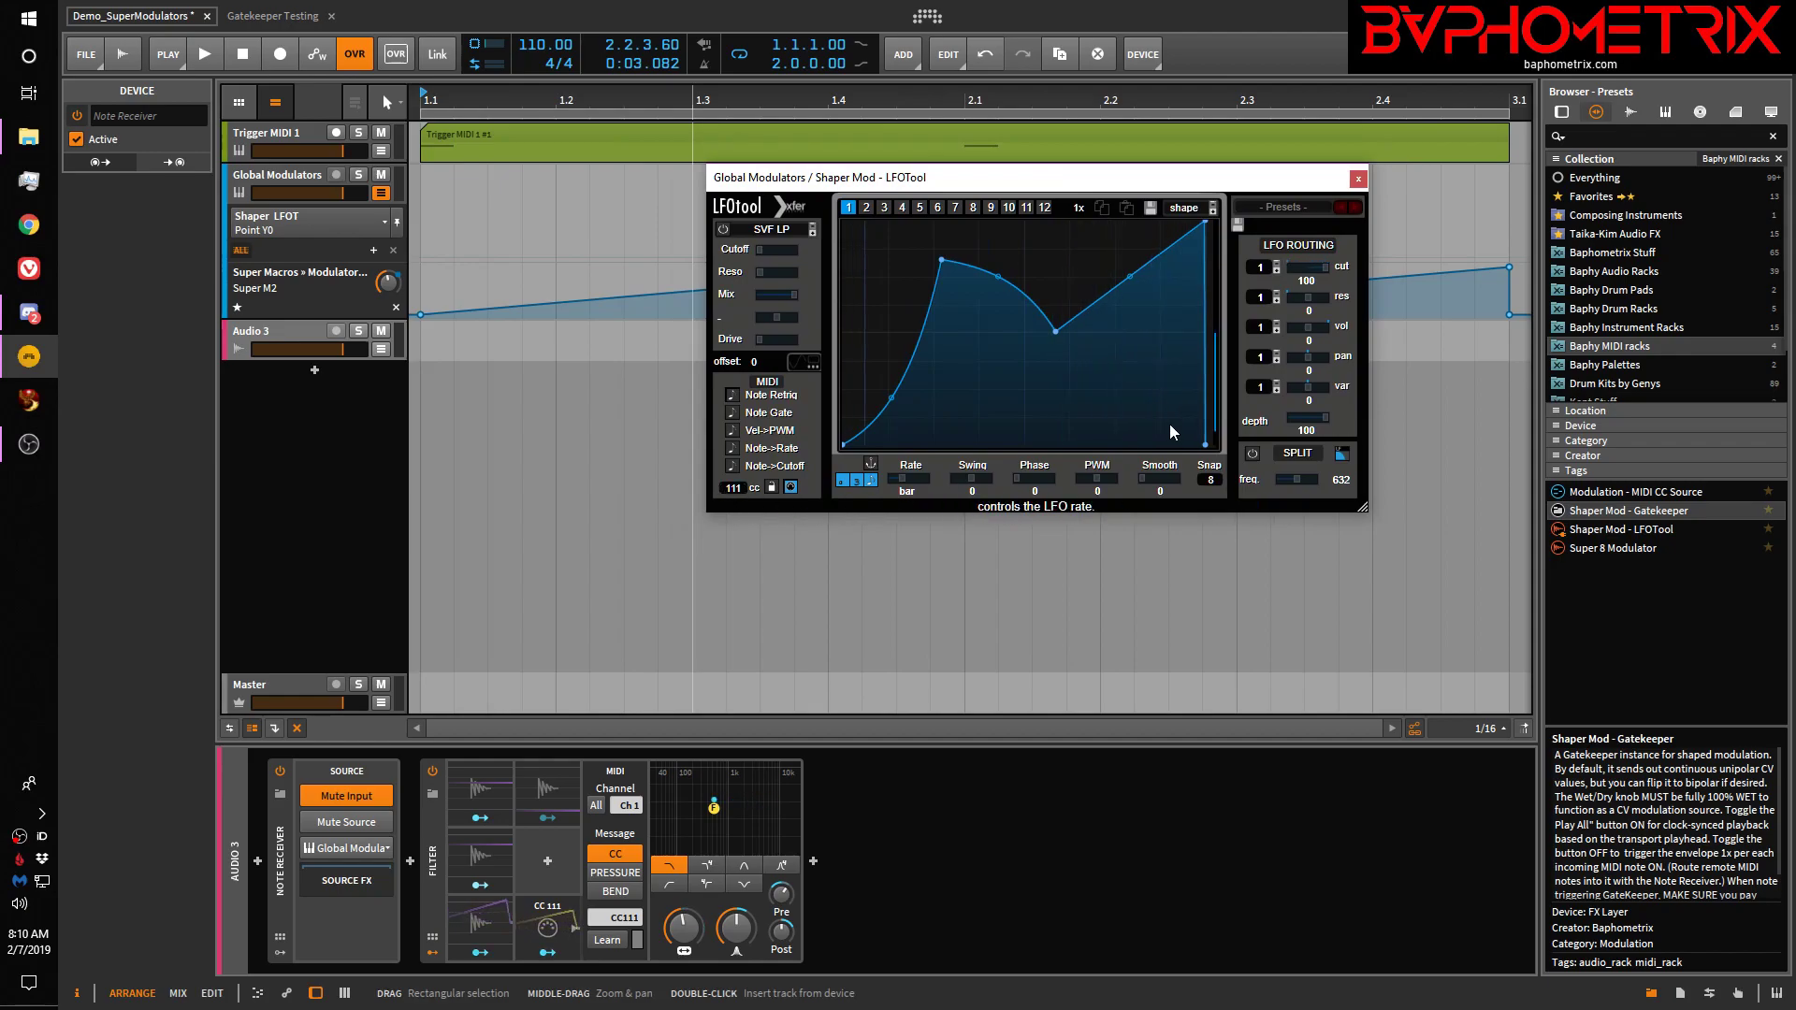
pyautogui.click(968, 378)
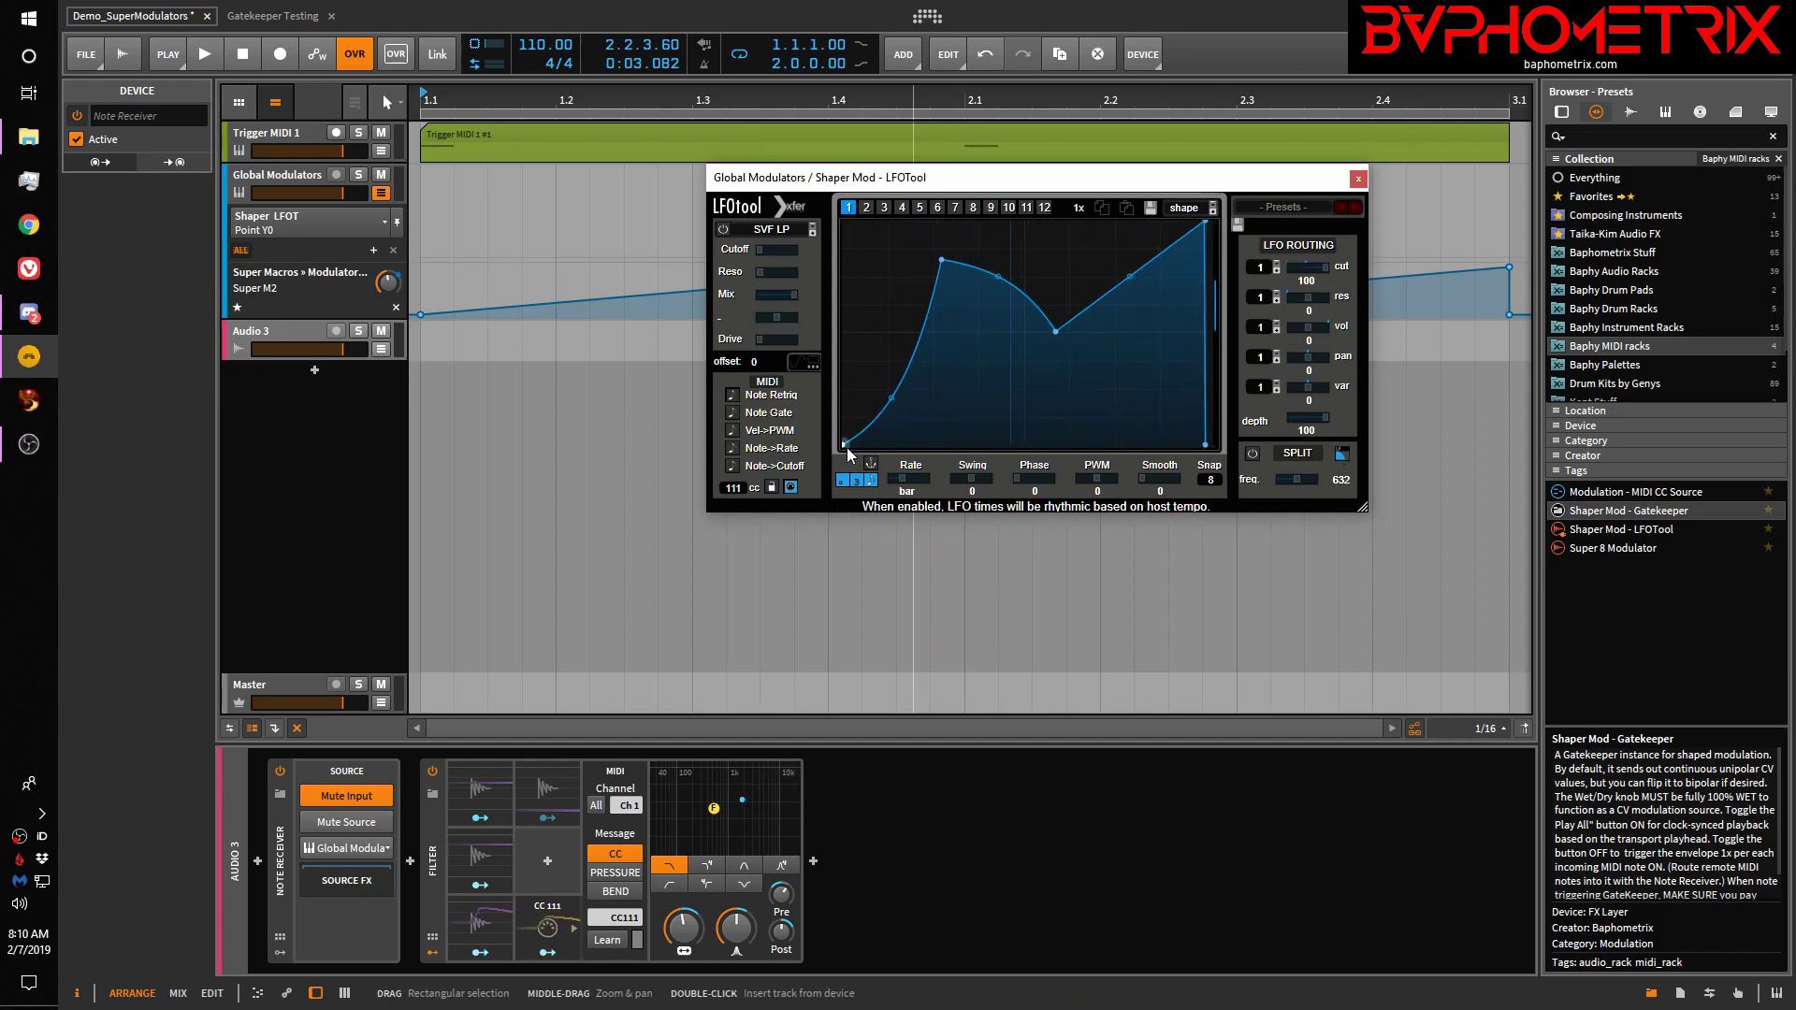
pyautogui.moveTo(846, 447); pyautogui.dragTo(843, 323)
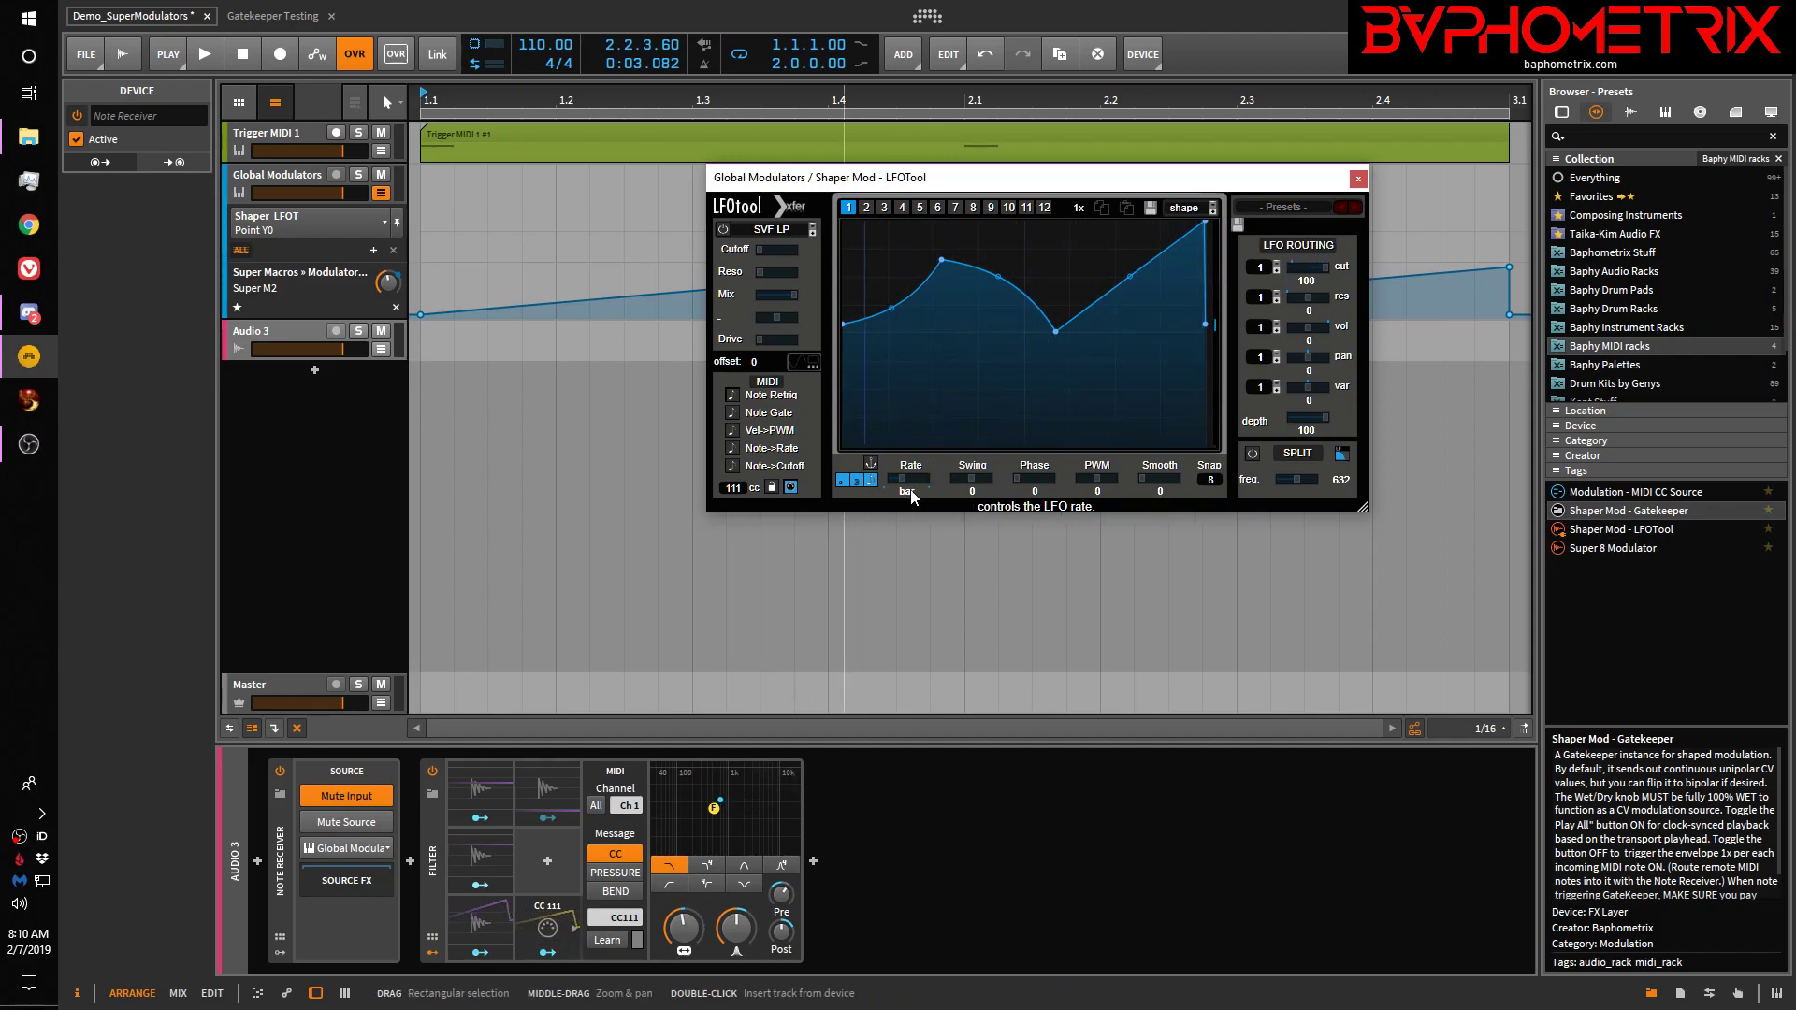
pyautogui.moveTo(909, 496); pyautogui.dragTo(924, 468)
pyautogui.moveTo(924, 469); pyautogui.dragTo(924, 464)
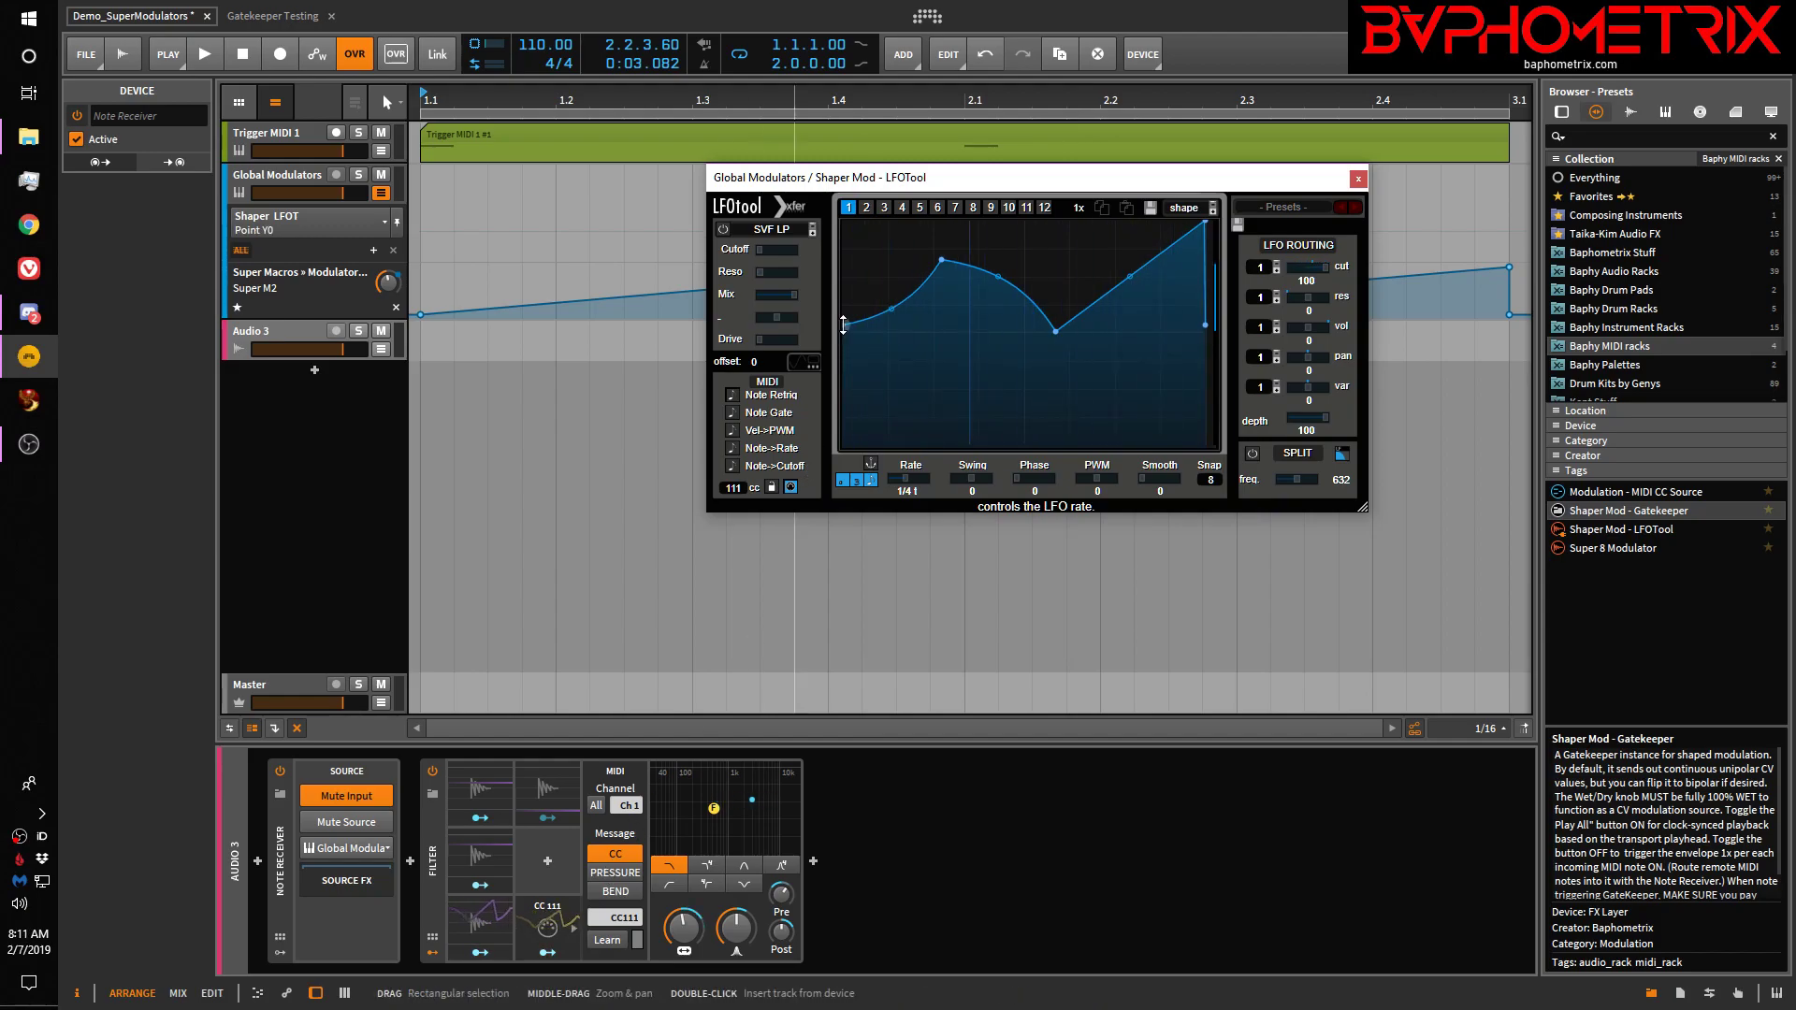
pyautogui.moveTo(843, 324); pyautogui.dragTo(866, 473)
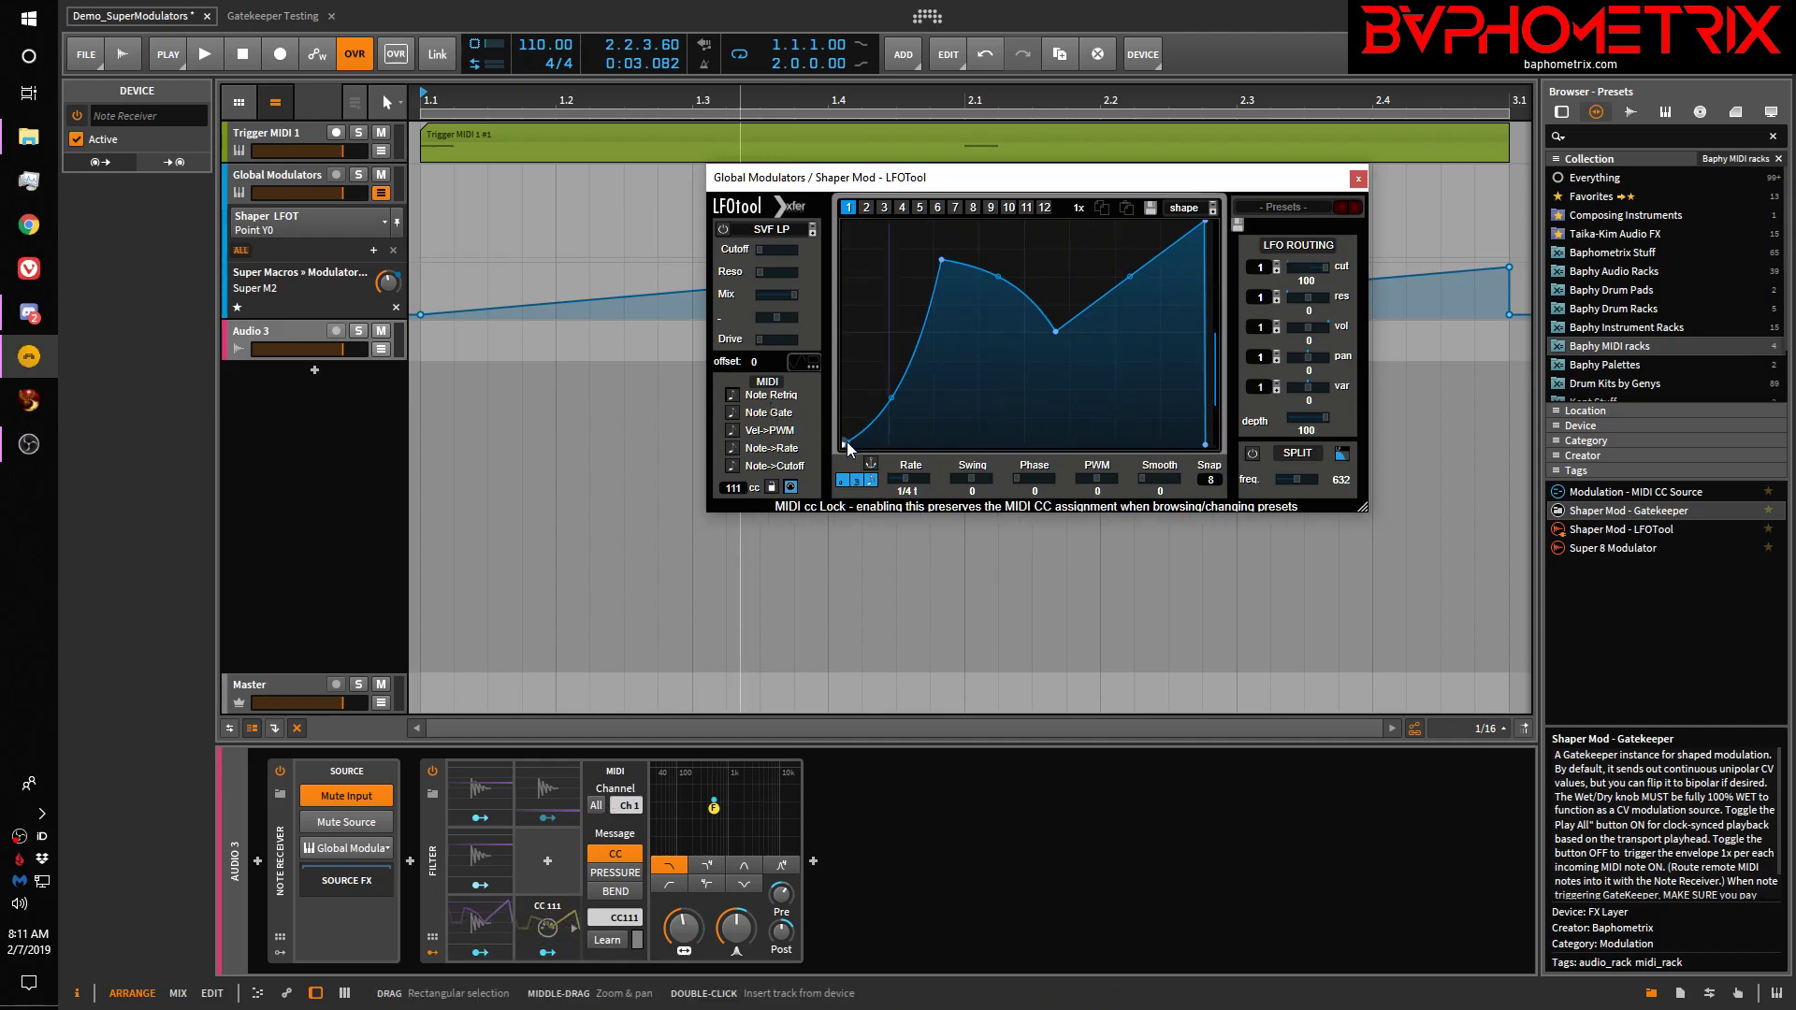
# Raise the LFOTool curve's linked start and end points to mid-height
pyautogui.moveTo(847, 449); pyautogui.dragTo(844, 367)
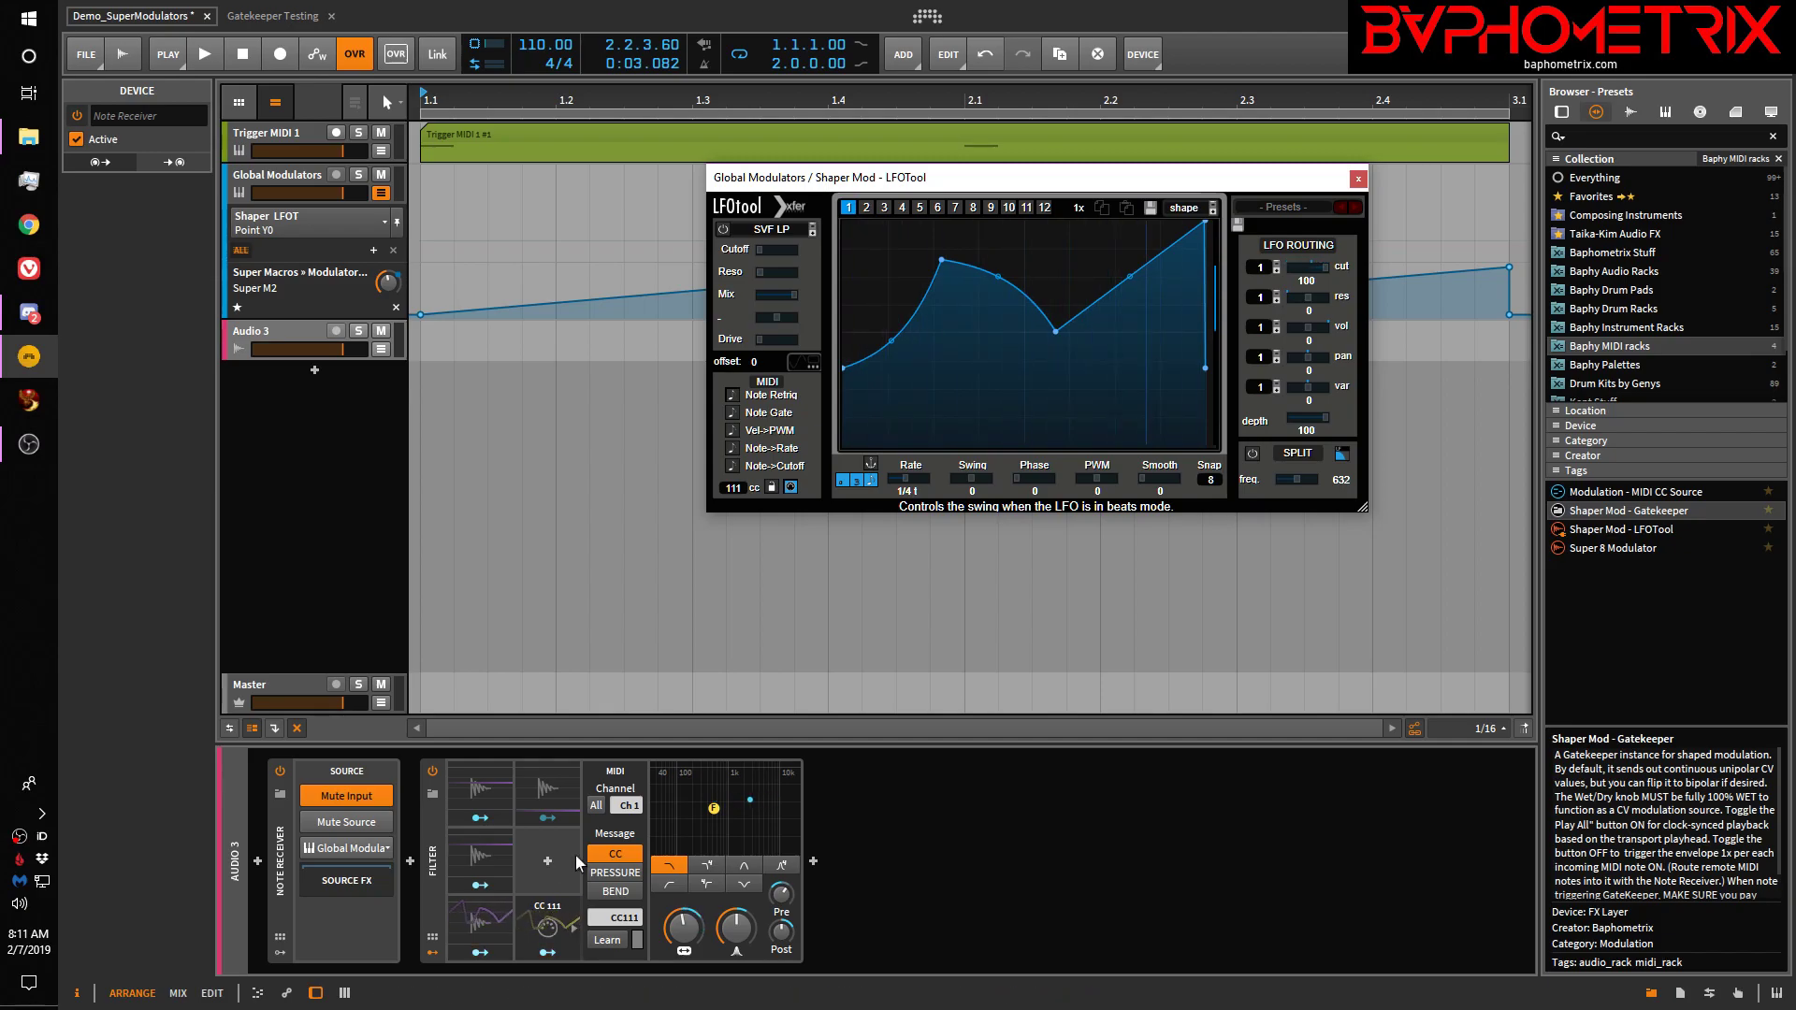
pyautogui.moveTo(846, 368); pyautogui.dragTo(845, 436)
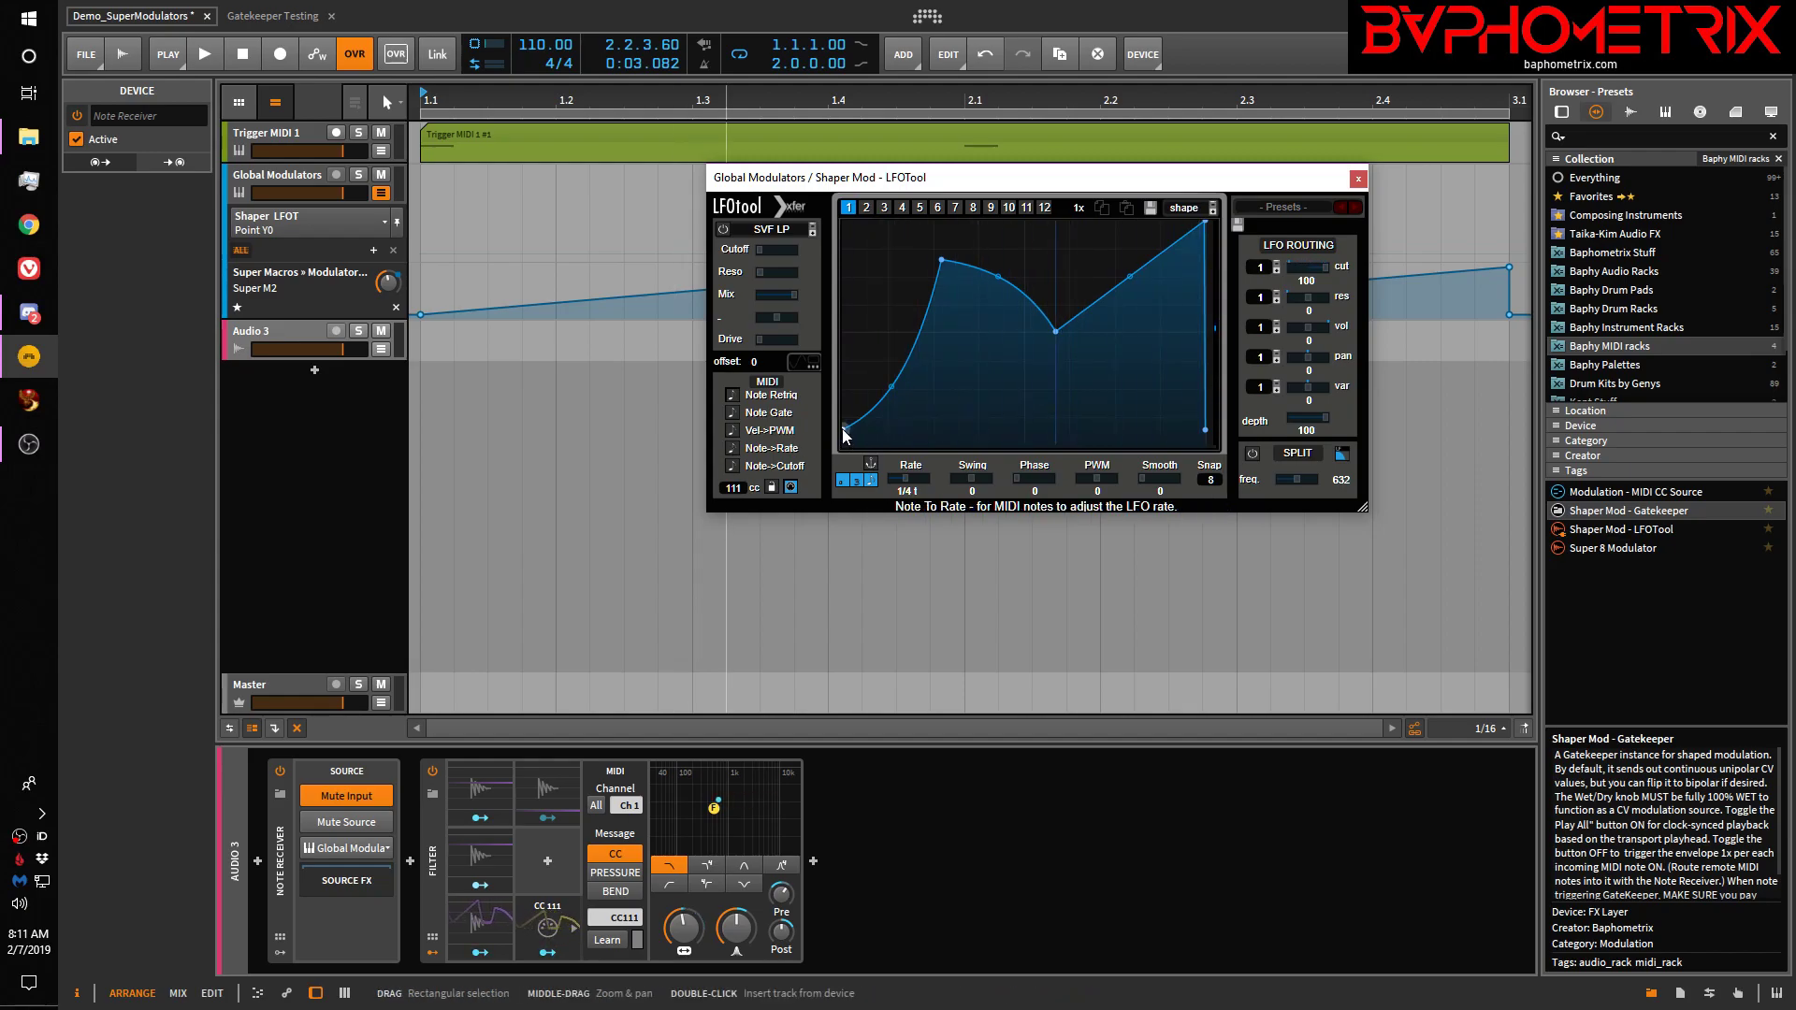
pyautogui.moveTo(845, 432); pyautogui.dragTo(843, 332)
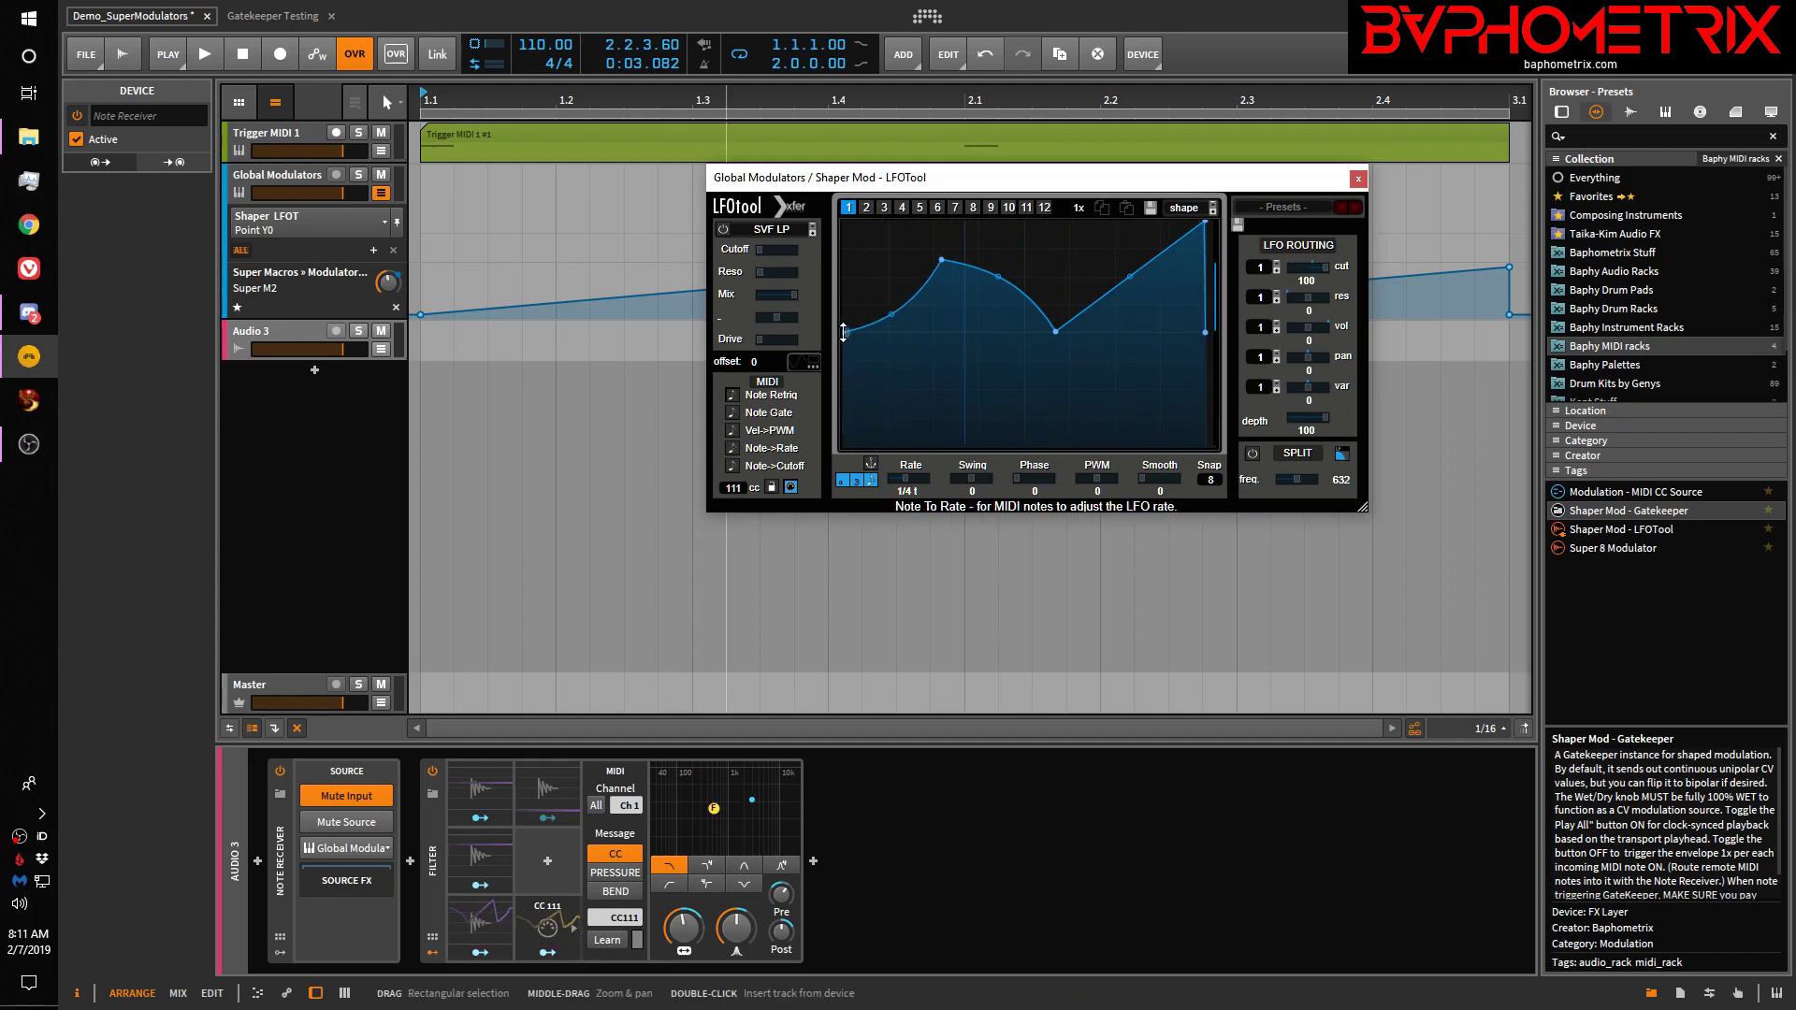
pyautogui.moveTo(844, 330)
pyautogui.mouseDown()
pyautogui.moveTo(858, 298)
pyautogui.moveTo(851, 333)
pyautogui.mouseUp()
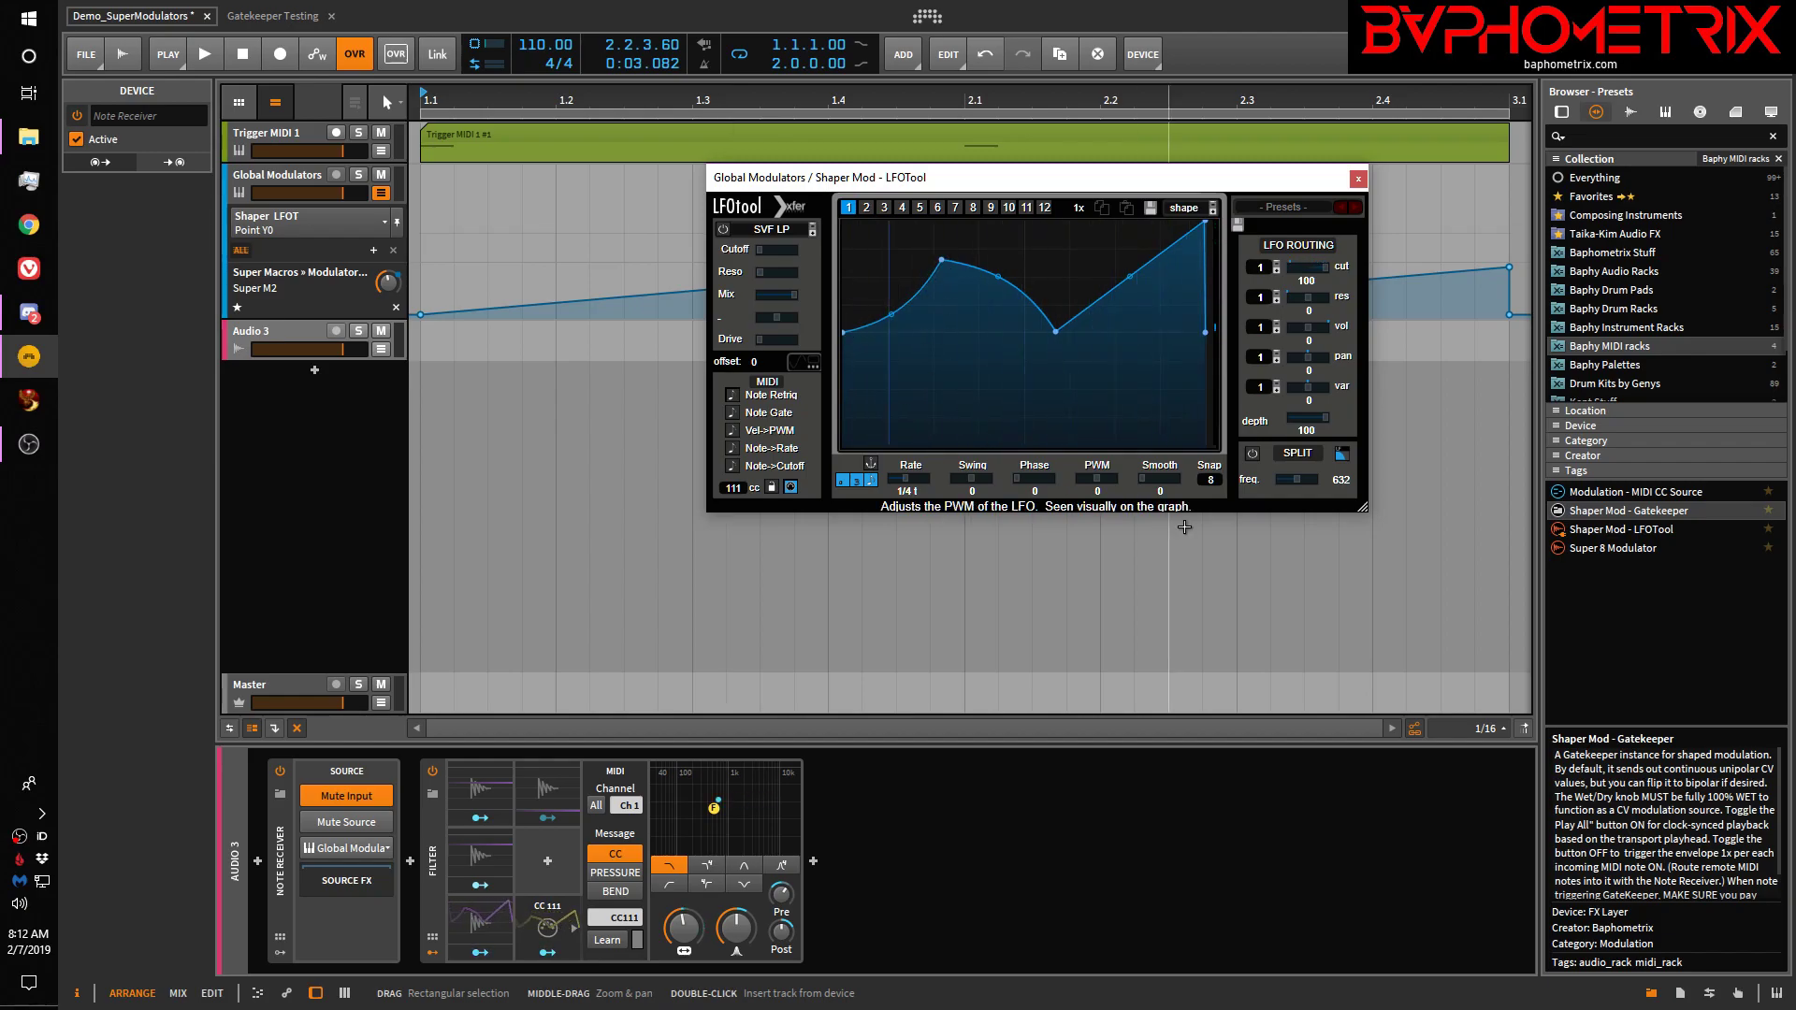
# Move the curve's peak further left and lower, then fine-tune the start height
pyautogui.moveTo(941, 259)
pyautogui.mouseDown()
pyautogui.moveTo(1032, 250)
pyautogui.moveTo(934, 253)
pyautogui.moveTo(949, 255)
pyautogui.mouseUp()
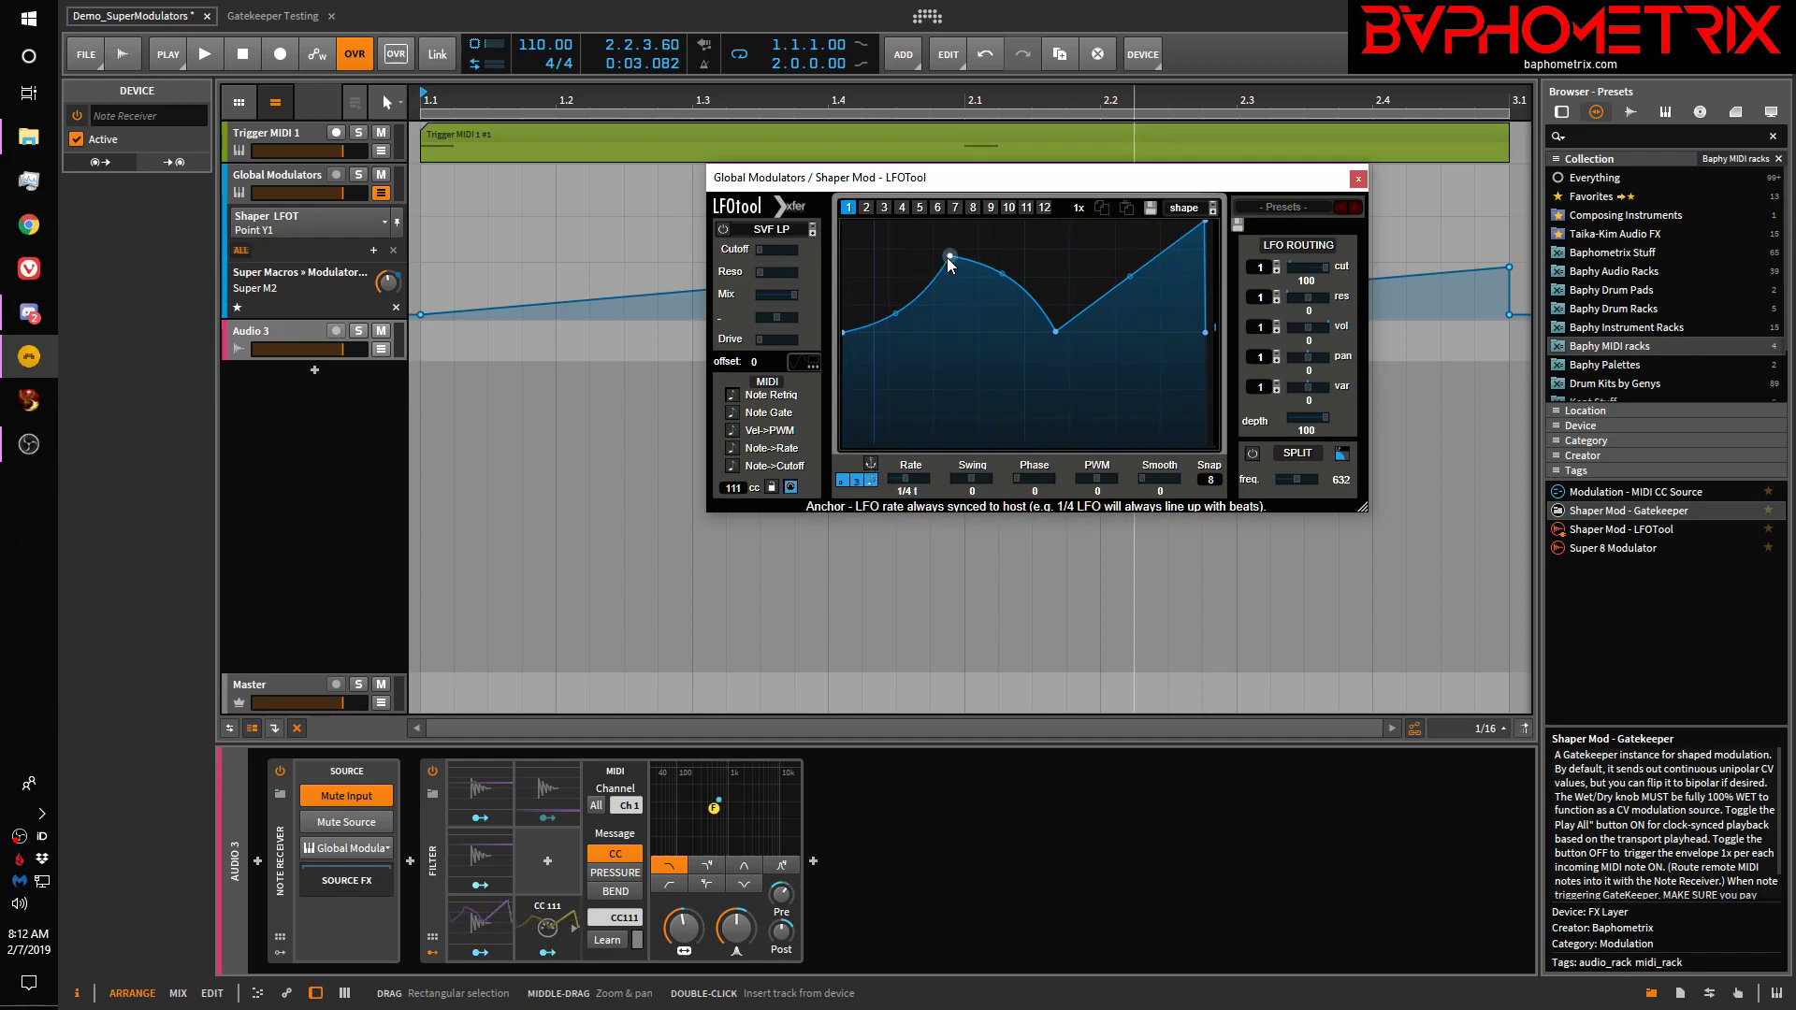
pyautogui.moveTo(948, 257); pyautogui.dragTo(985, 250)
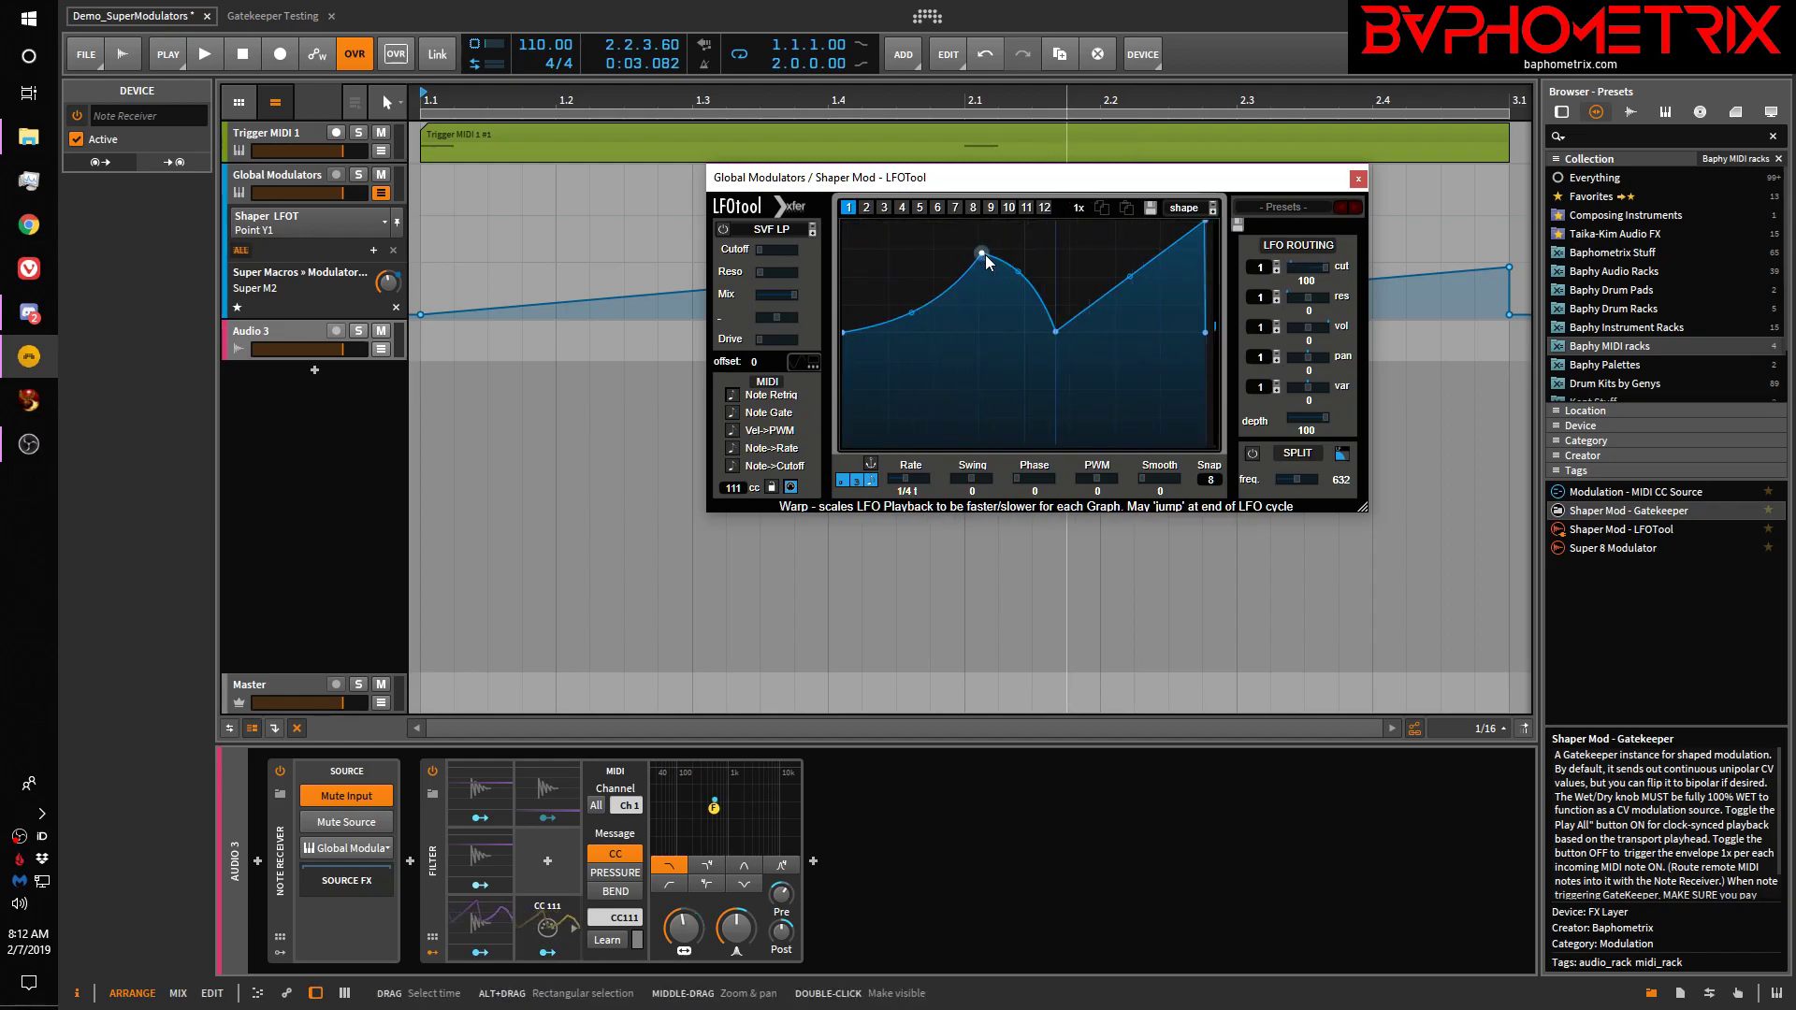
pyautogui.moveTo(982, 254)
pyautogui.mouseDown()
pyautogui.moveTo(936, 249)
pyautogui.moveTo(994, 251)
pyautogui.mouseUp()
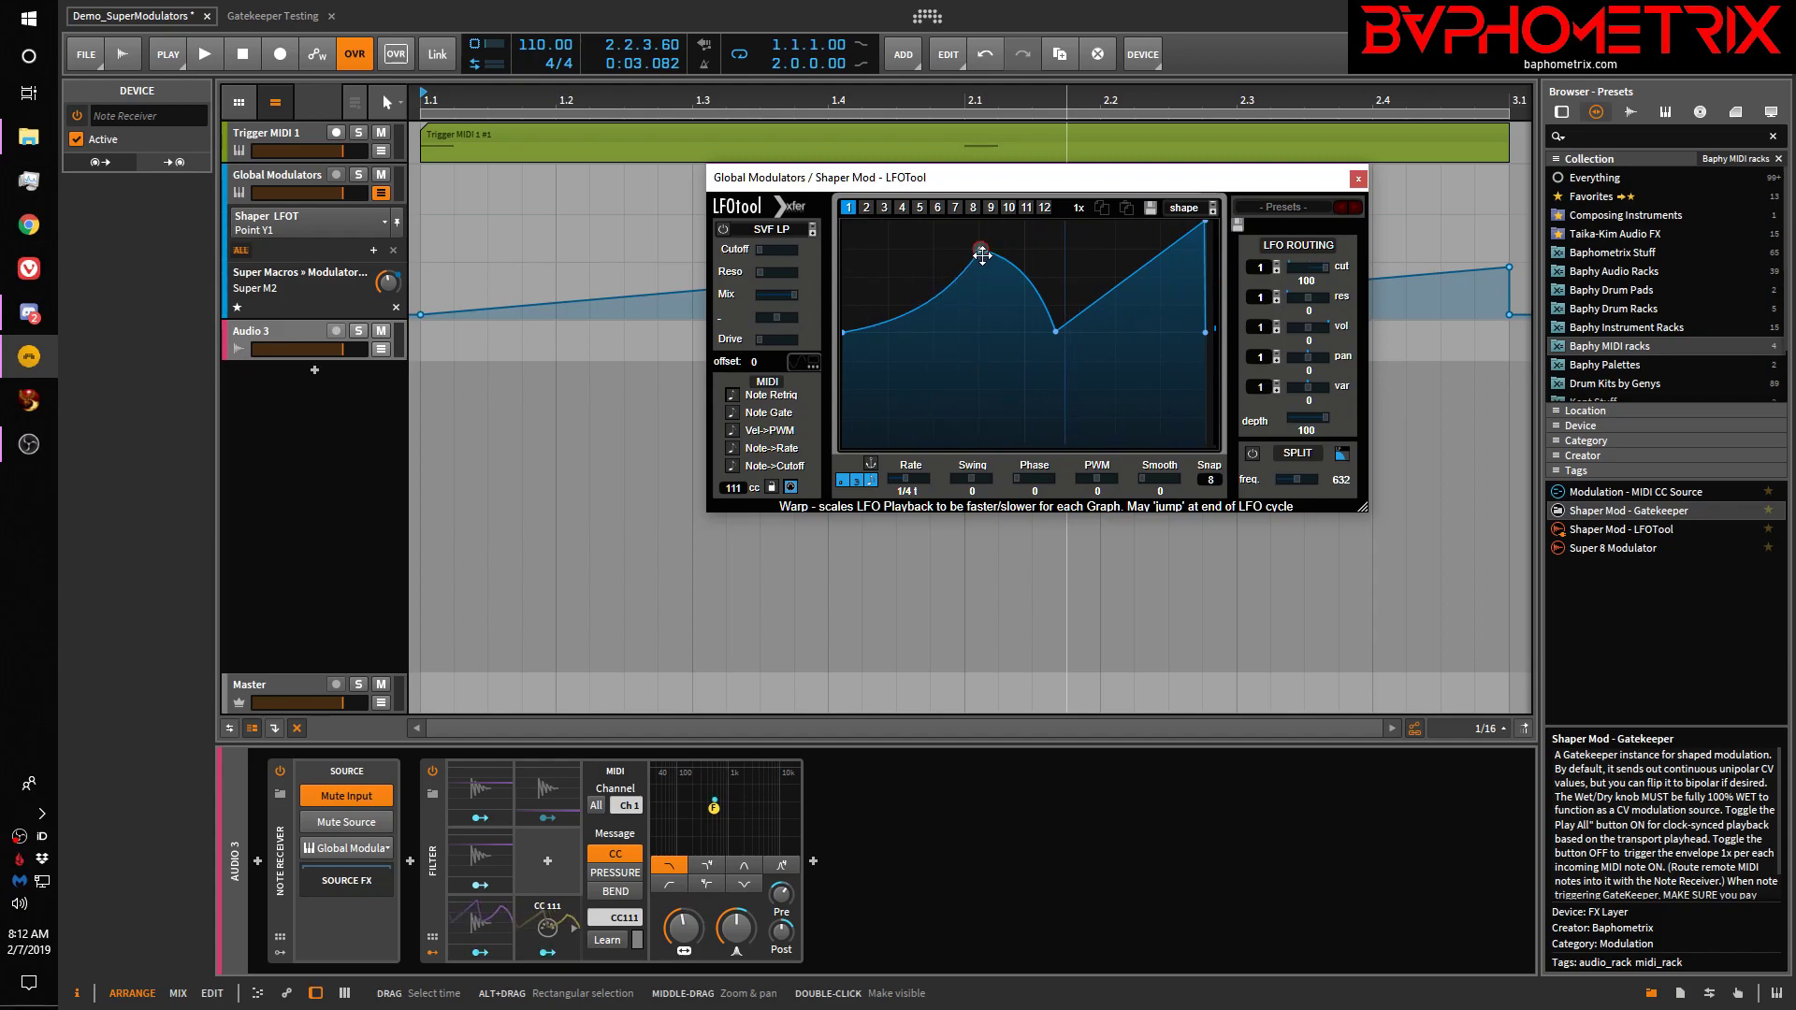
pyautogui.moveTo(982, 248); pyautogui.dragTo(929, 266)
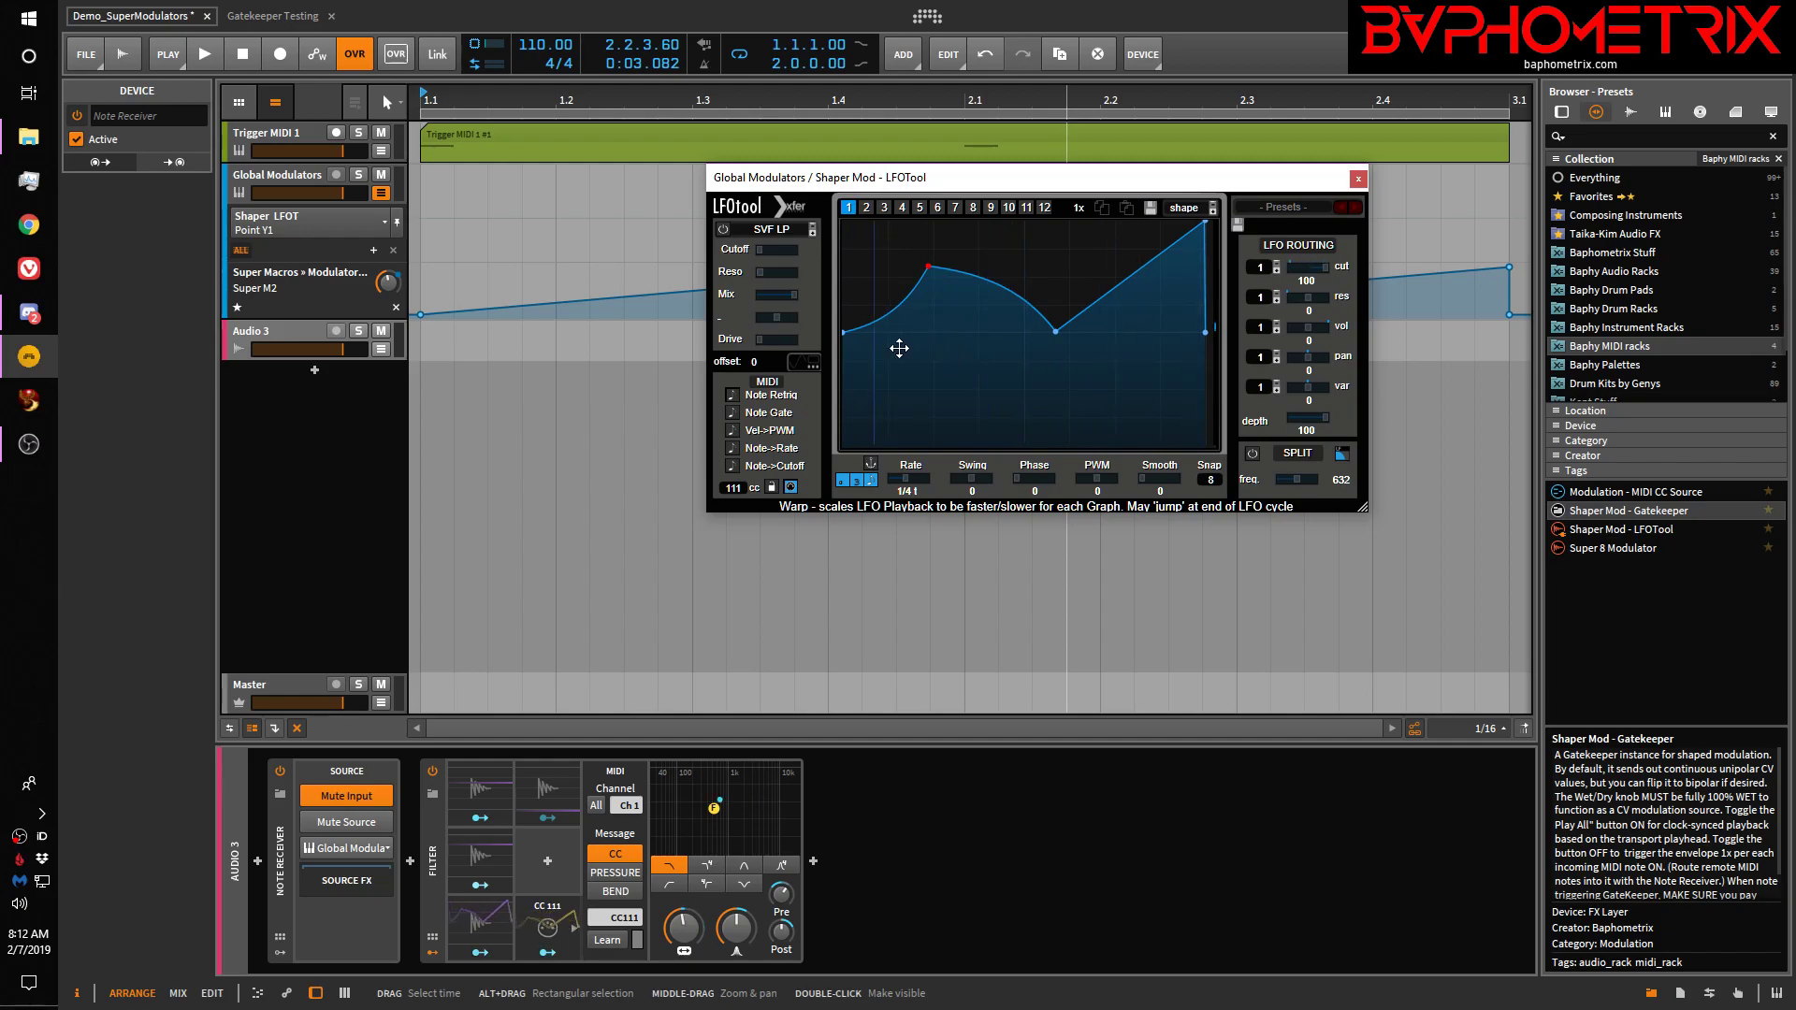
pyautogui.moveTo(845, 332)
pyautogui.mouseDown()
pyautogui.moveTo(841, 370)
pyautogui.moveTo(838, 304)
pyautogui.moveTo(839, 330)
pyautogui.mouseUp()
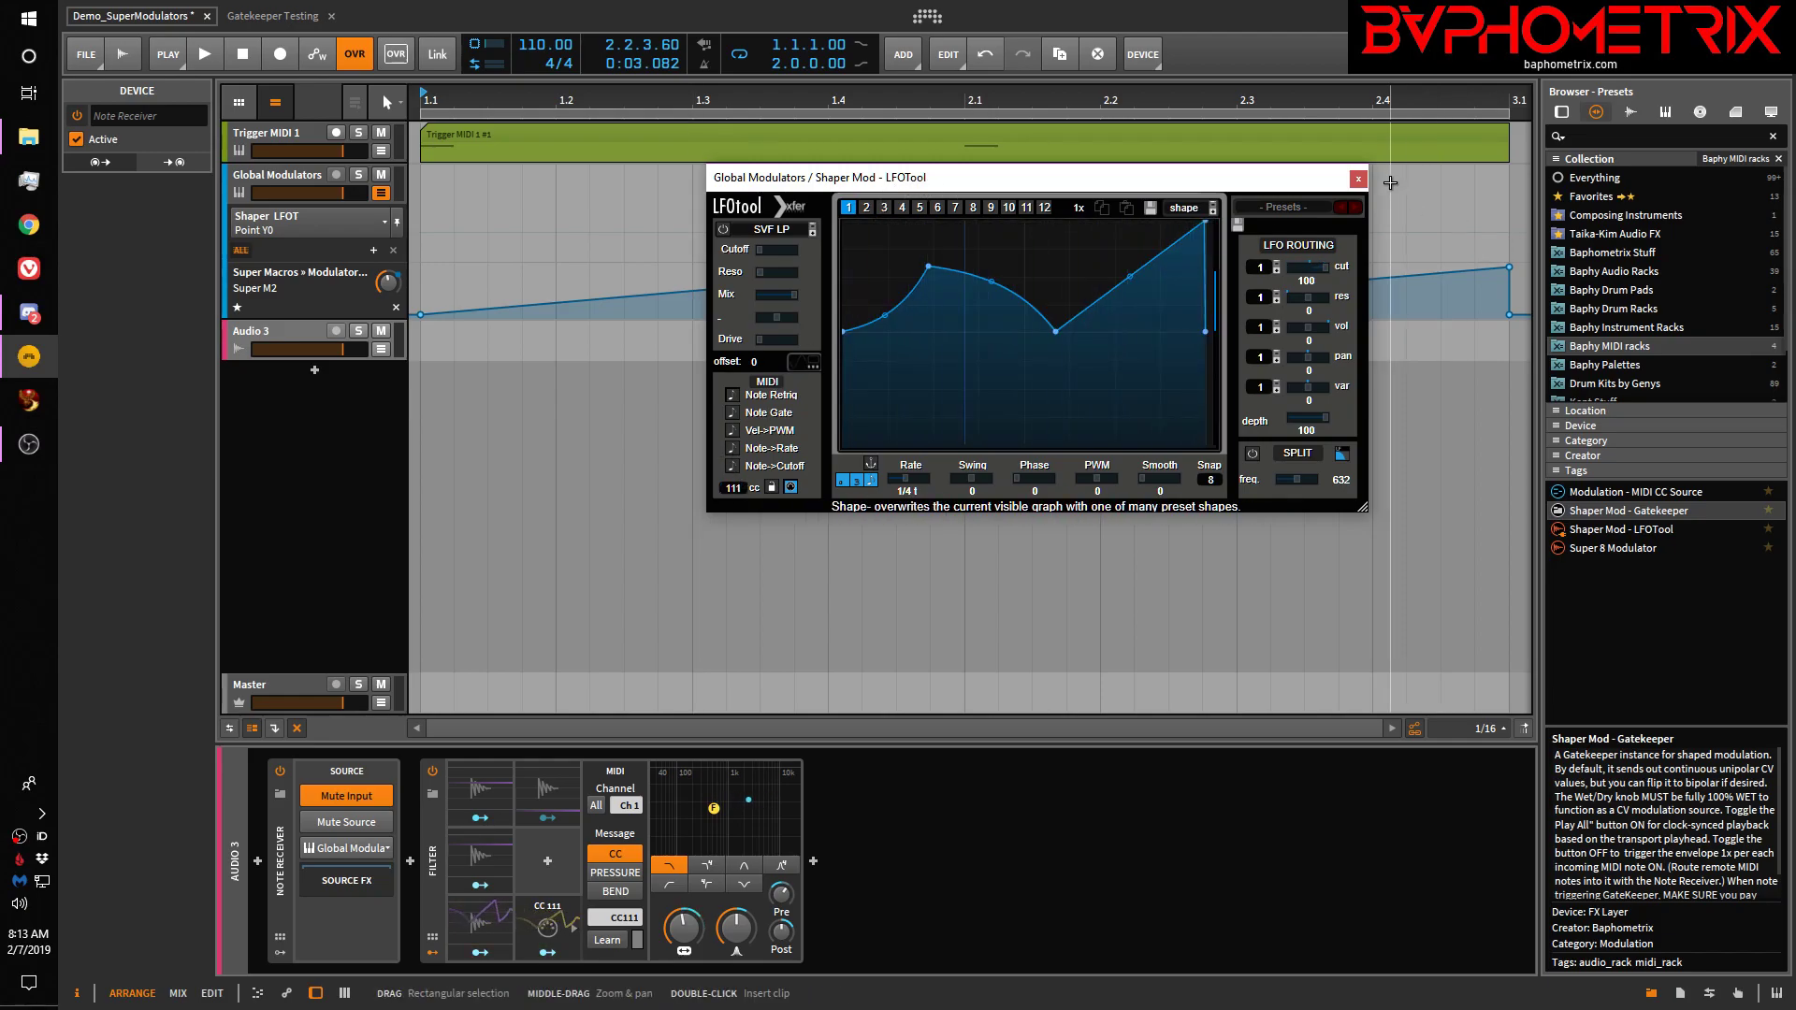
# Close the LFOTool plugin window
pyautogui.click(1359, 178)
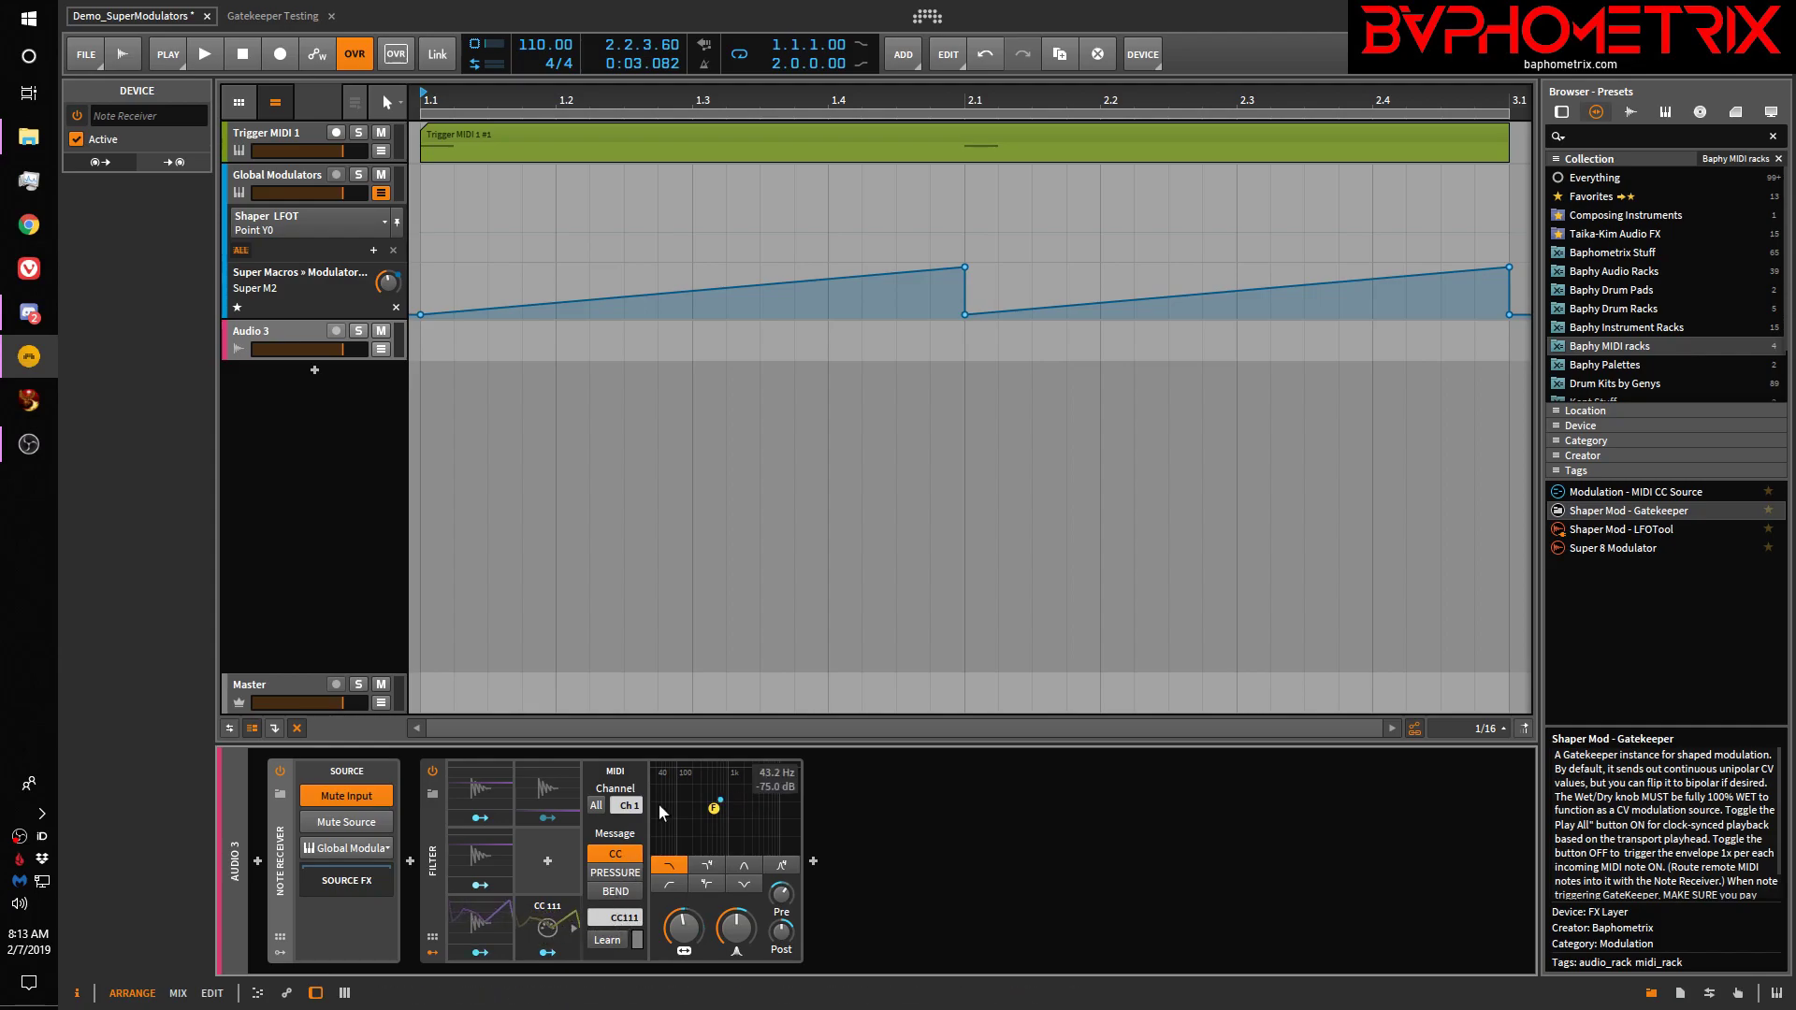
# Delete the CC 111 modulator and set Audio Rate 4 to listen to a device input
pyautogui.rightClick(553, 922)
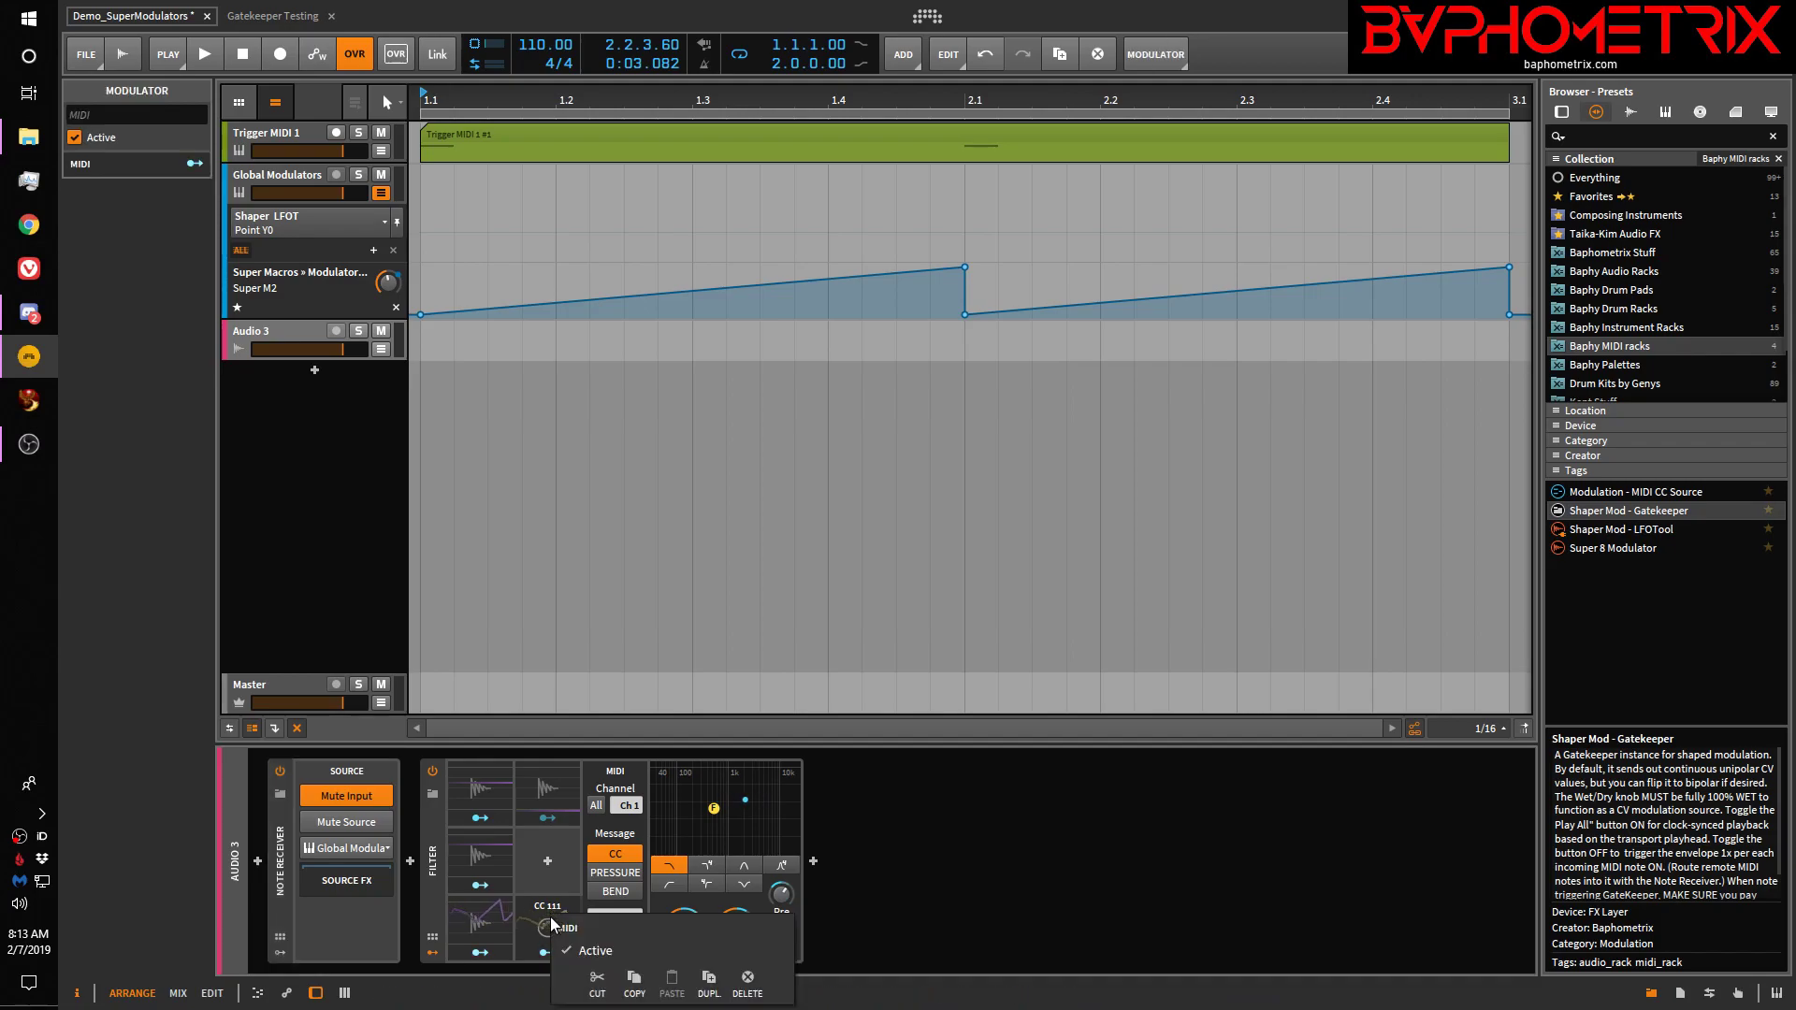
pyautogui.click(747, 978)
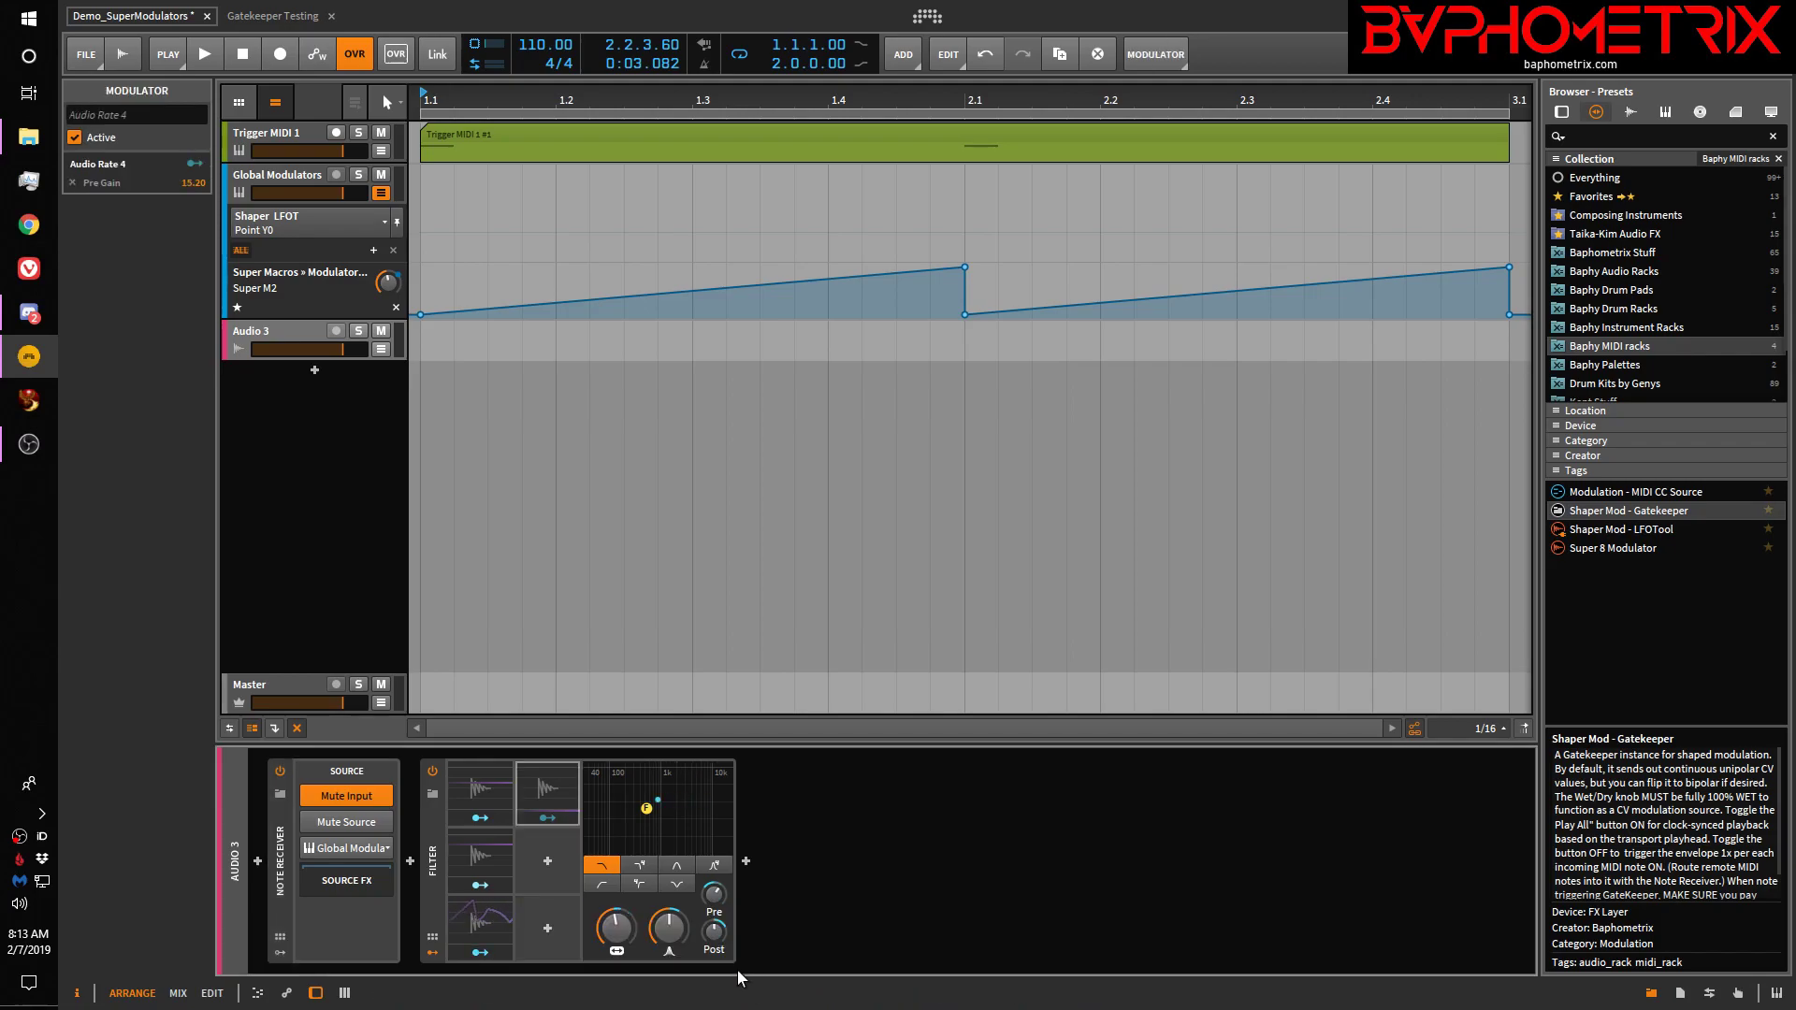
pyautogui.click(554, 788)
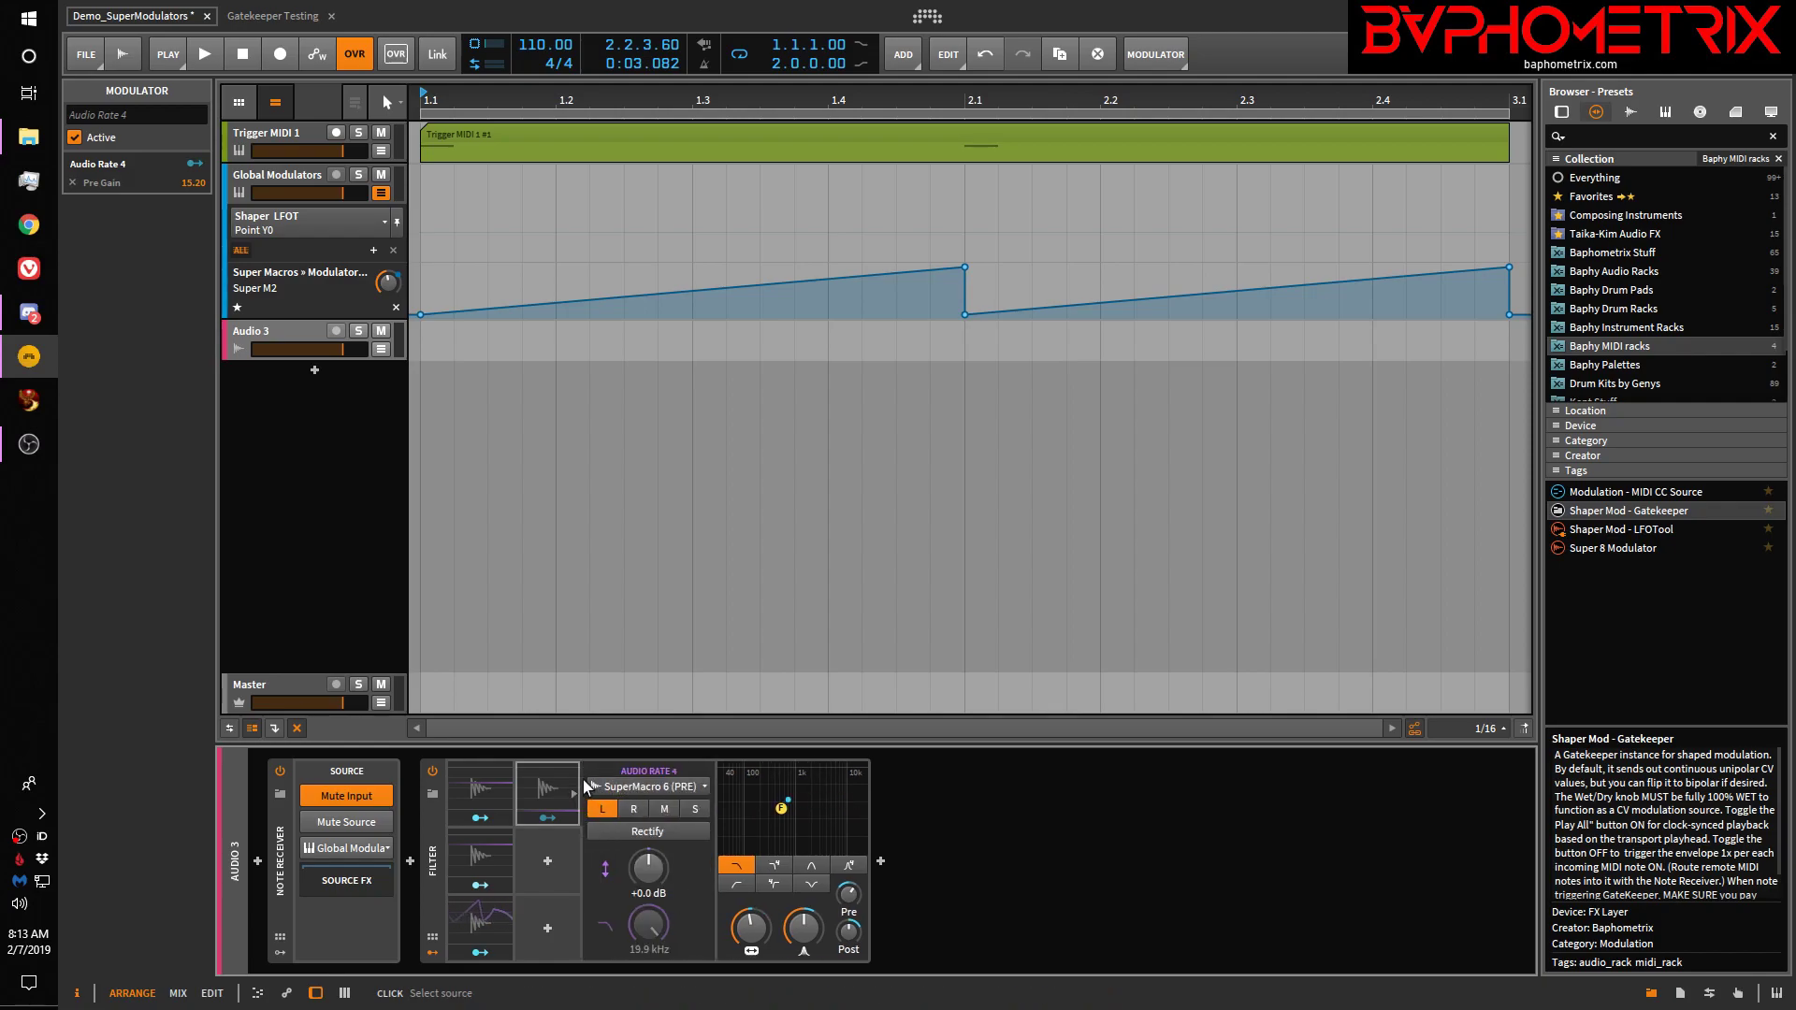
pyautogui.click(703, 787)
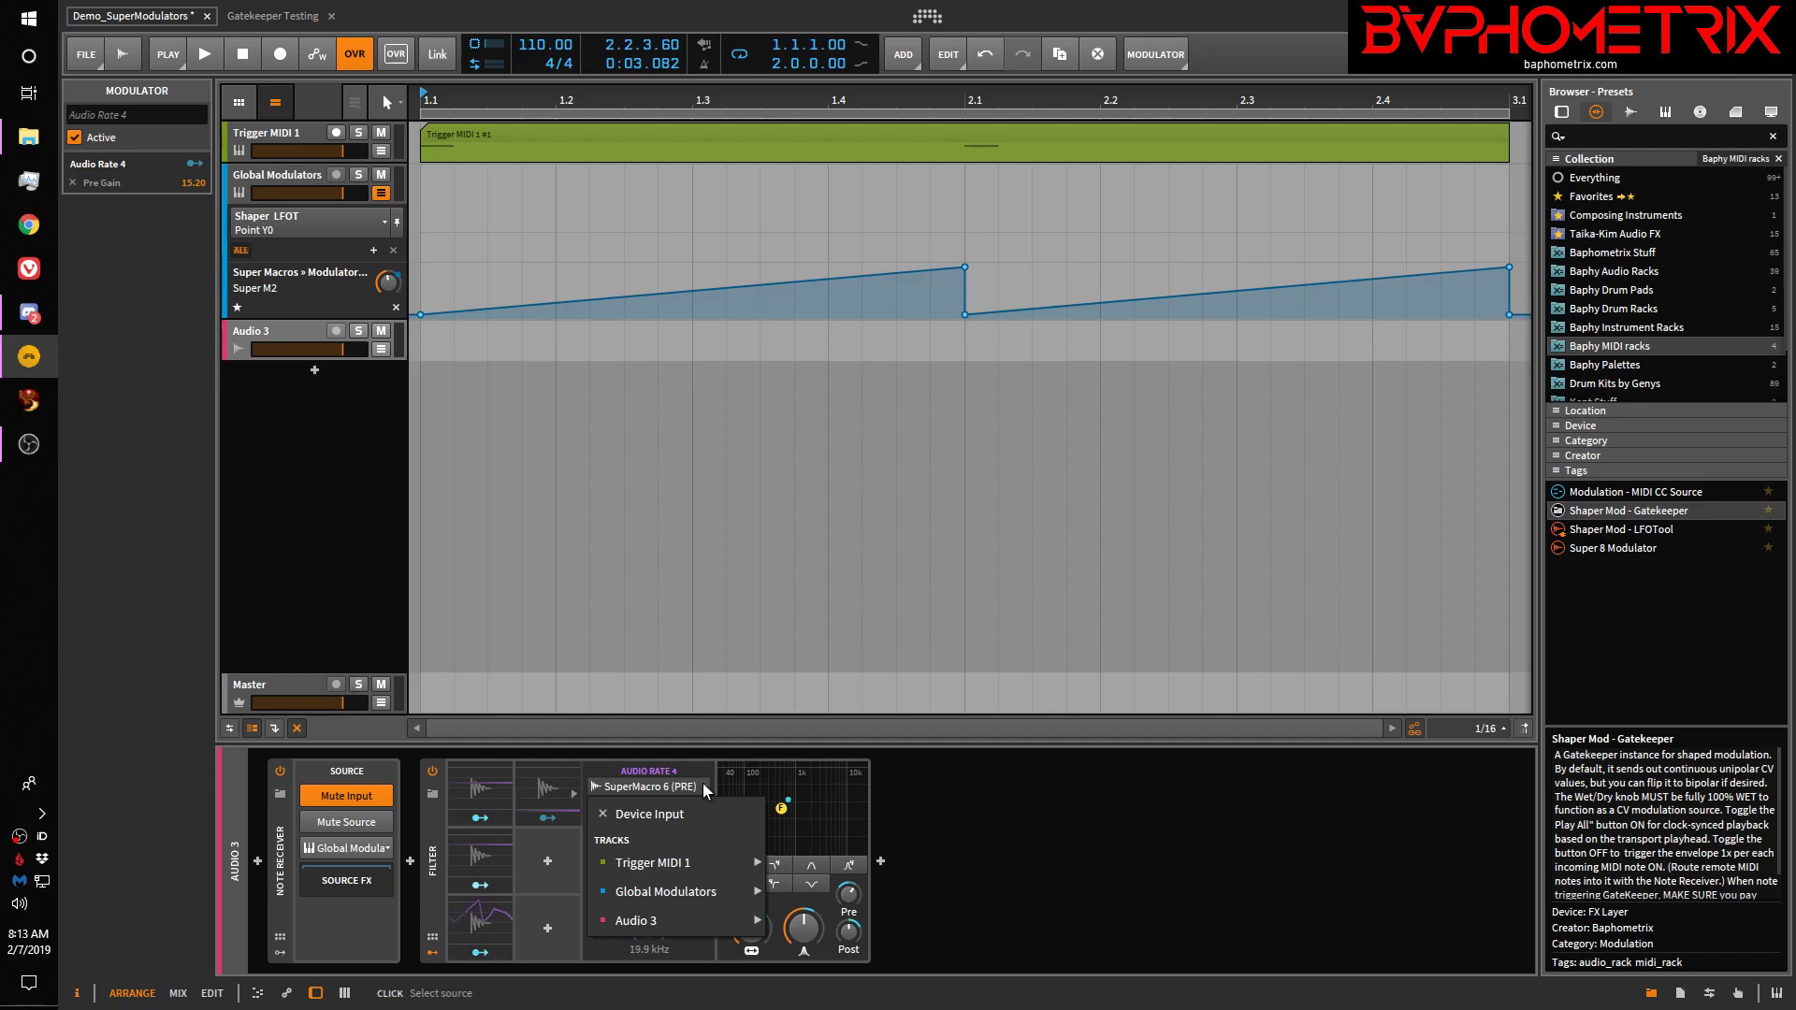
pyautogui.click(682, 813)
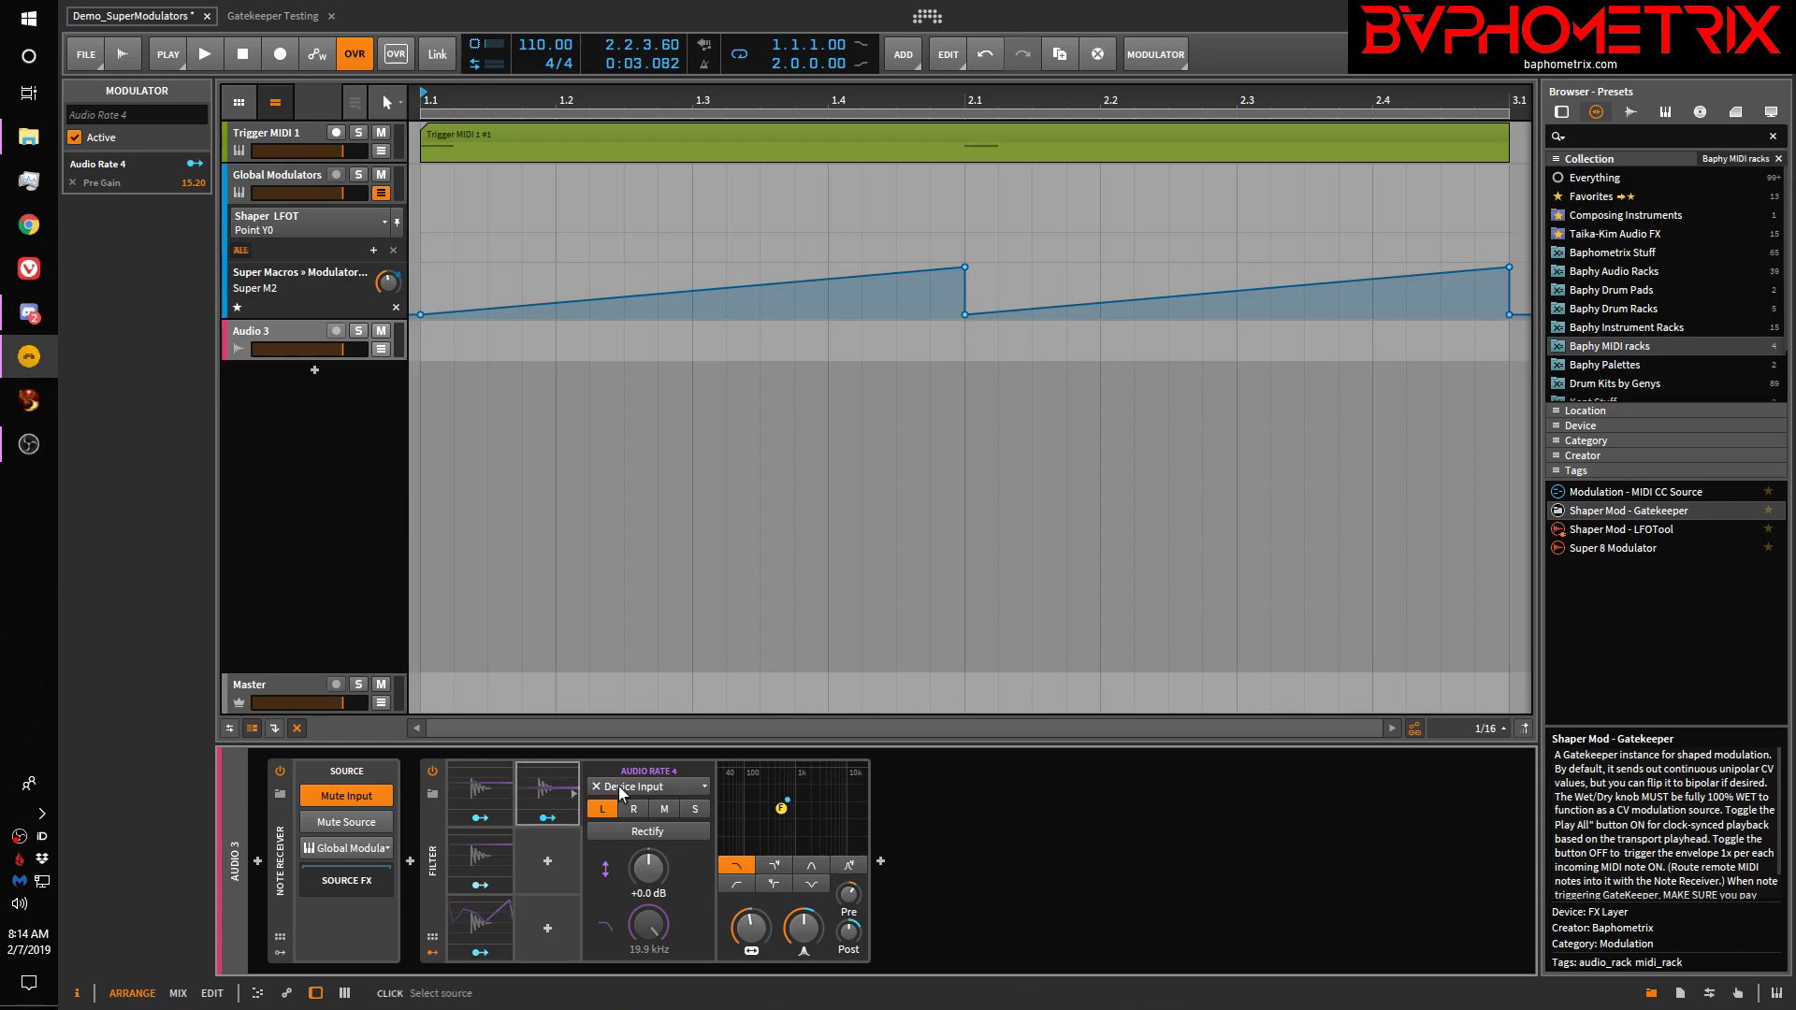
# Feed Audio Rate 4 from Global Modulators' SuperMacro 6 (PRE) and start playback
pyautogui.click(655, 782)
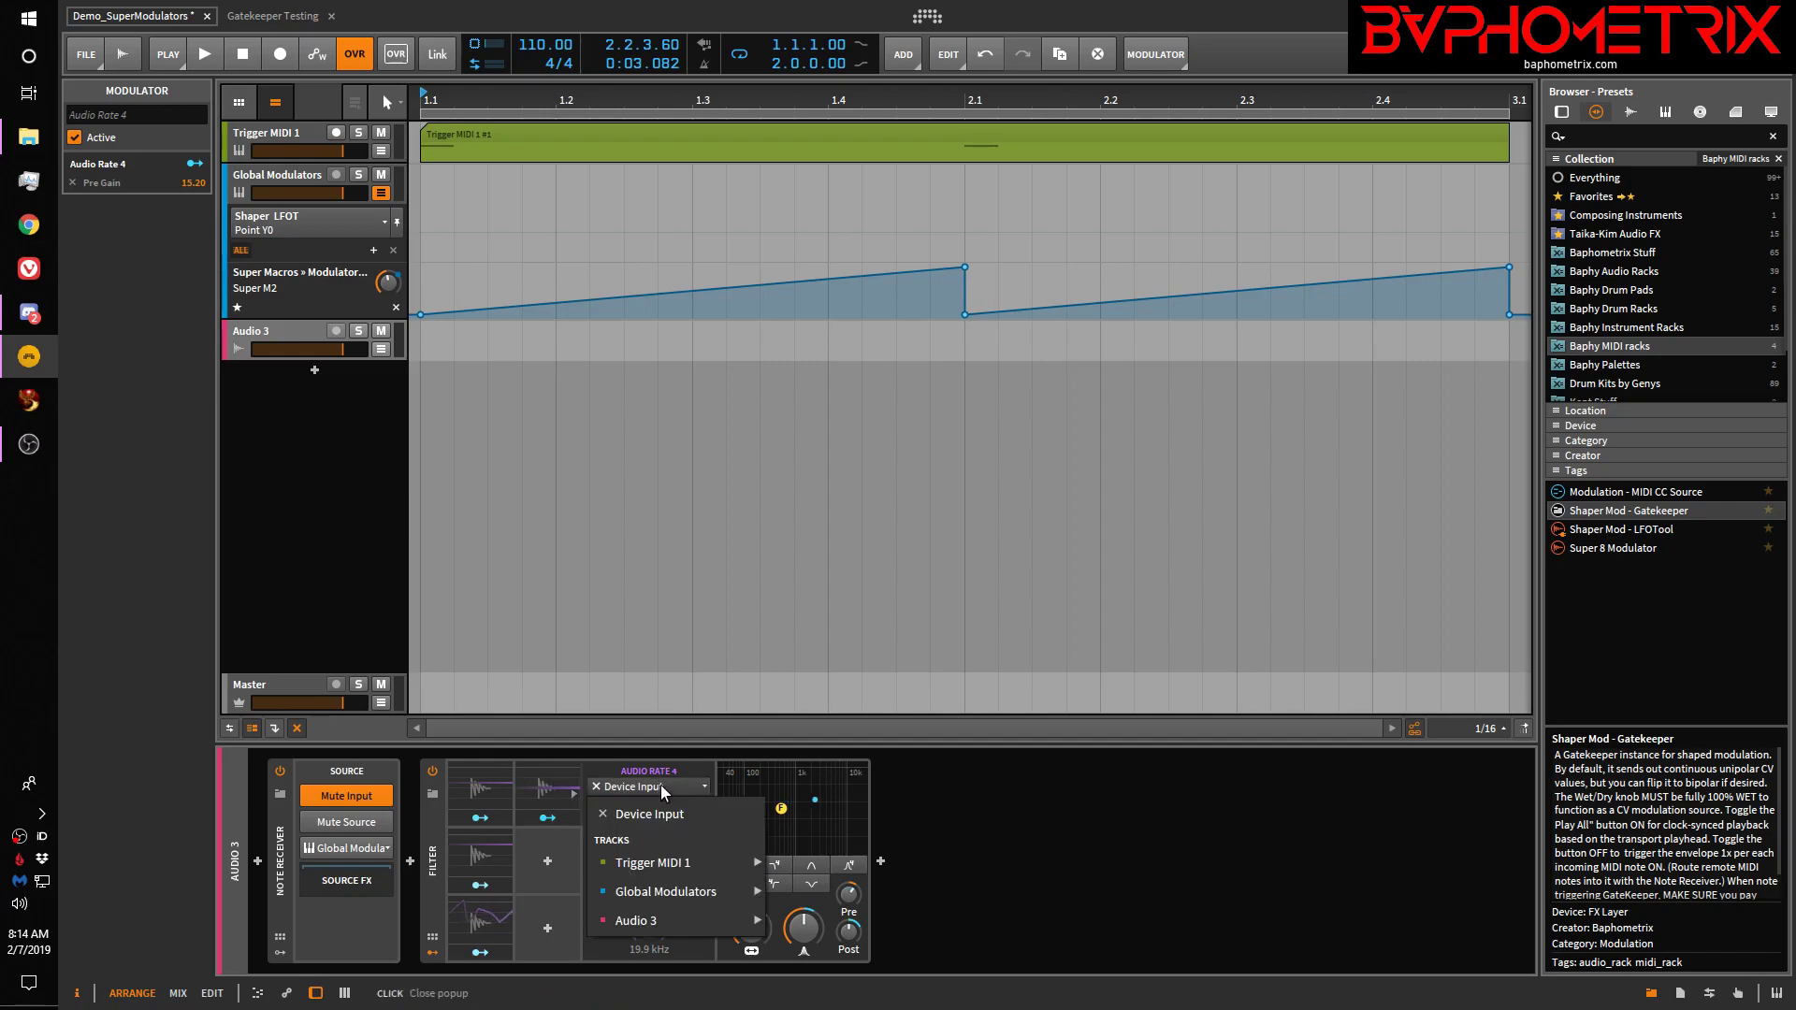
pyautogui.moveTo(684, 892)
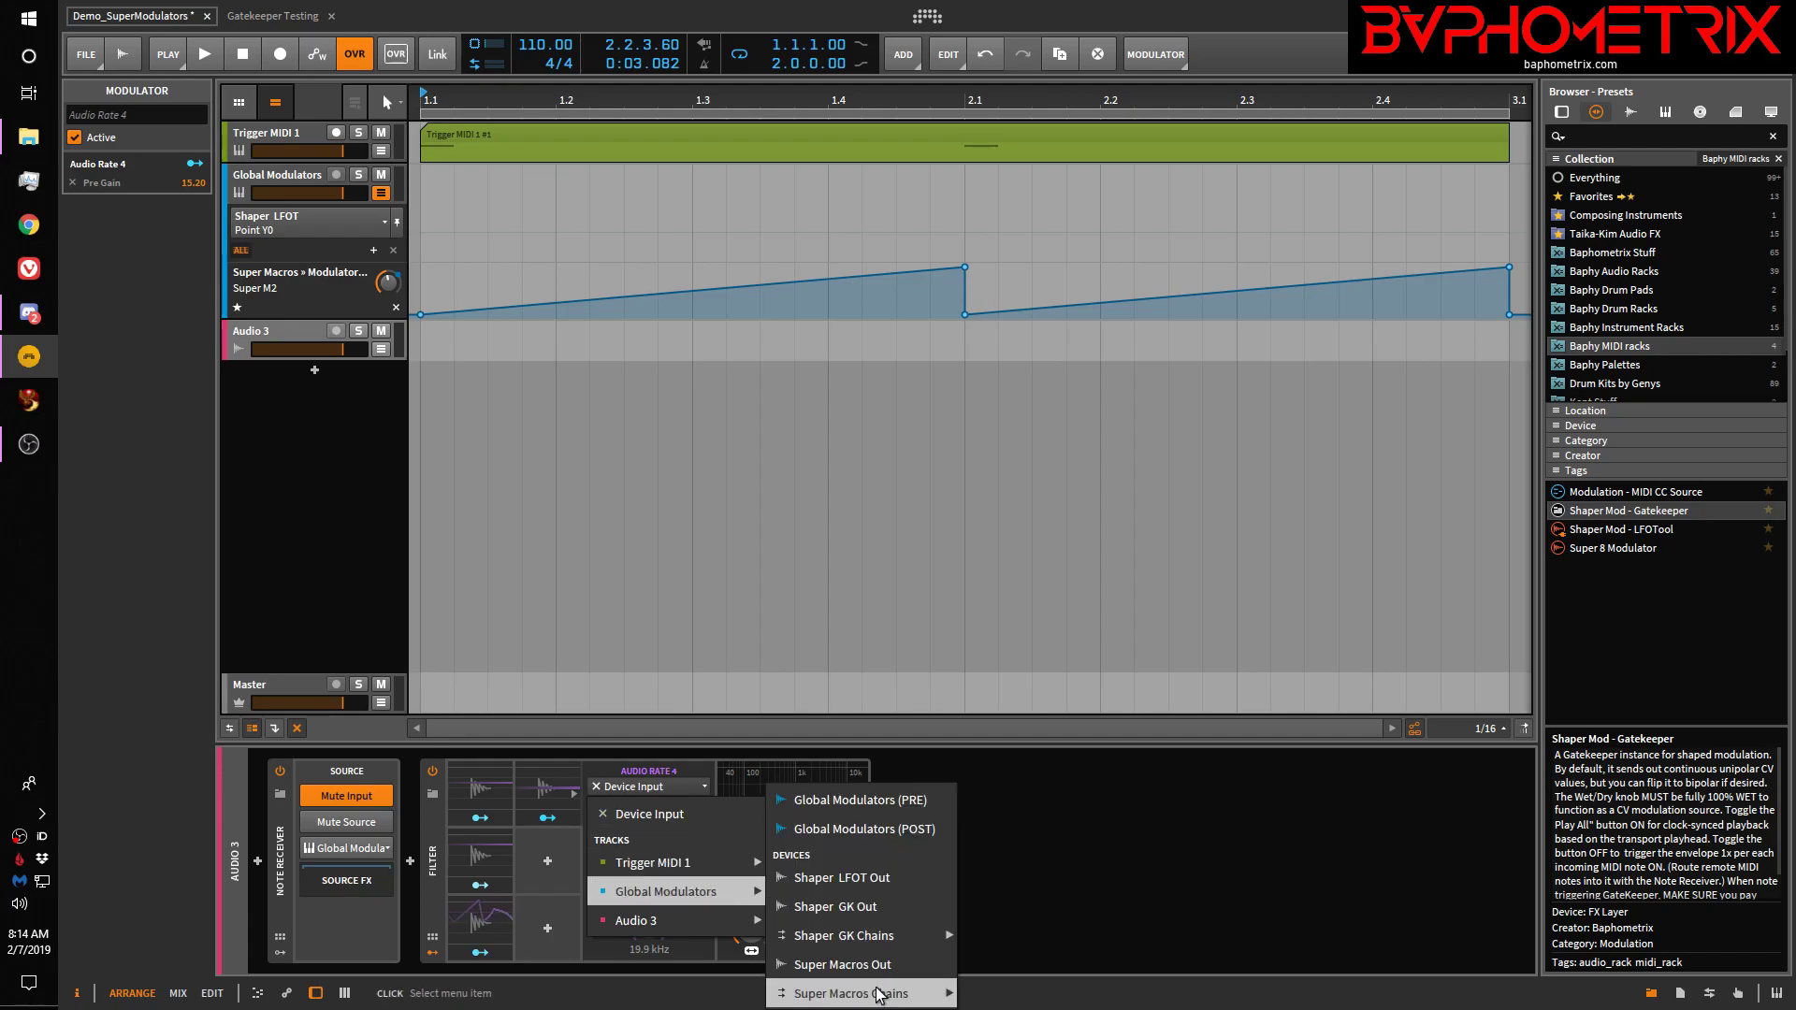
pyautogui.moveTo(898, 993)
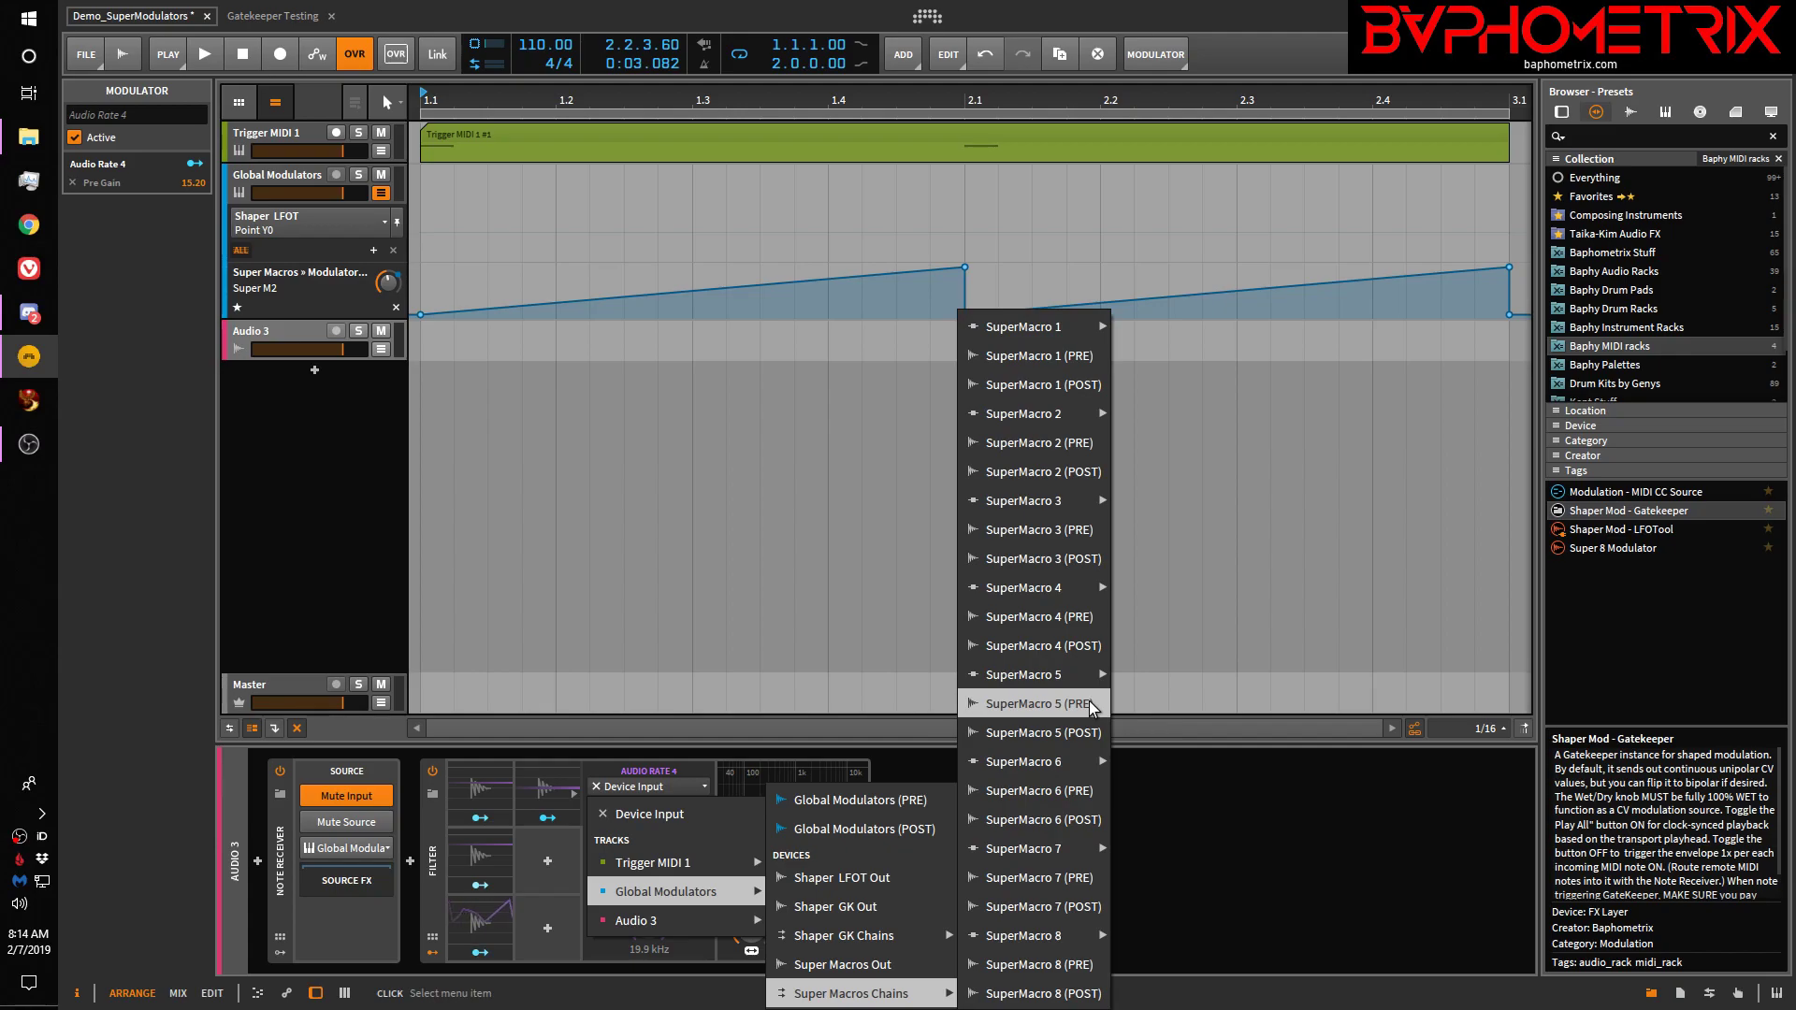
pyautogui.click(1046, 791)
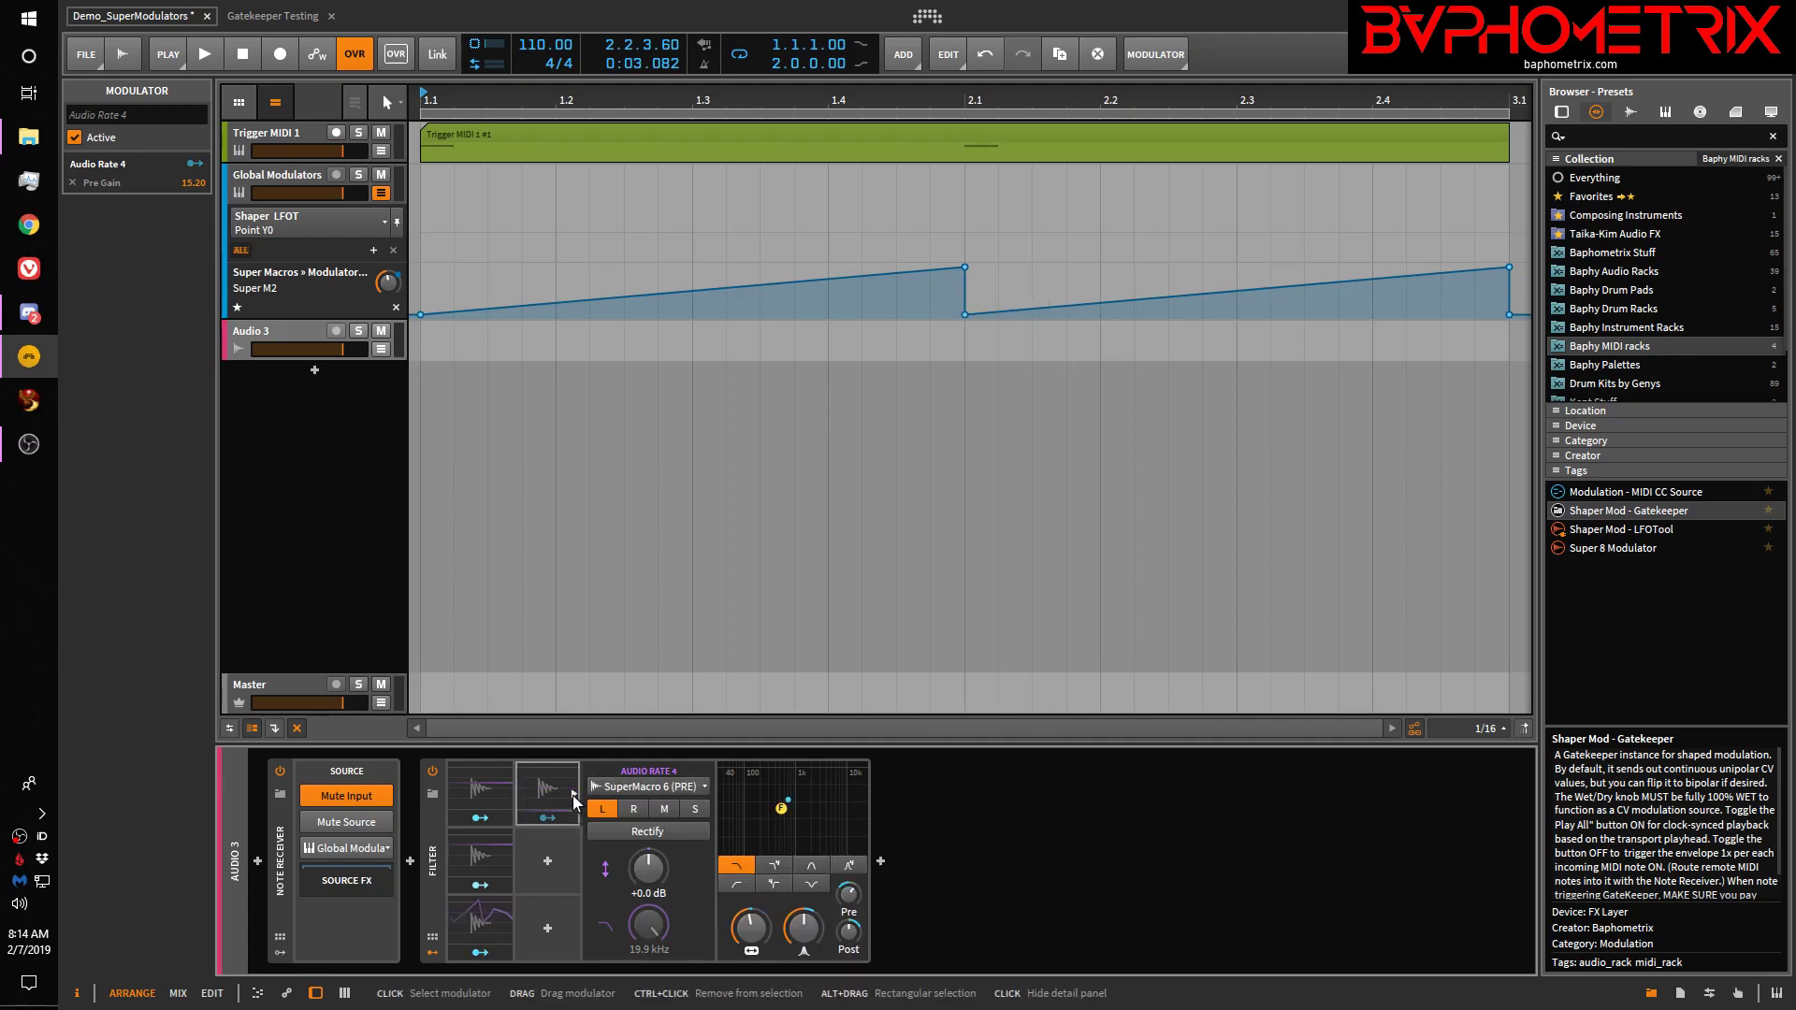
pyautogui.press('space')
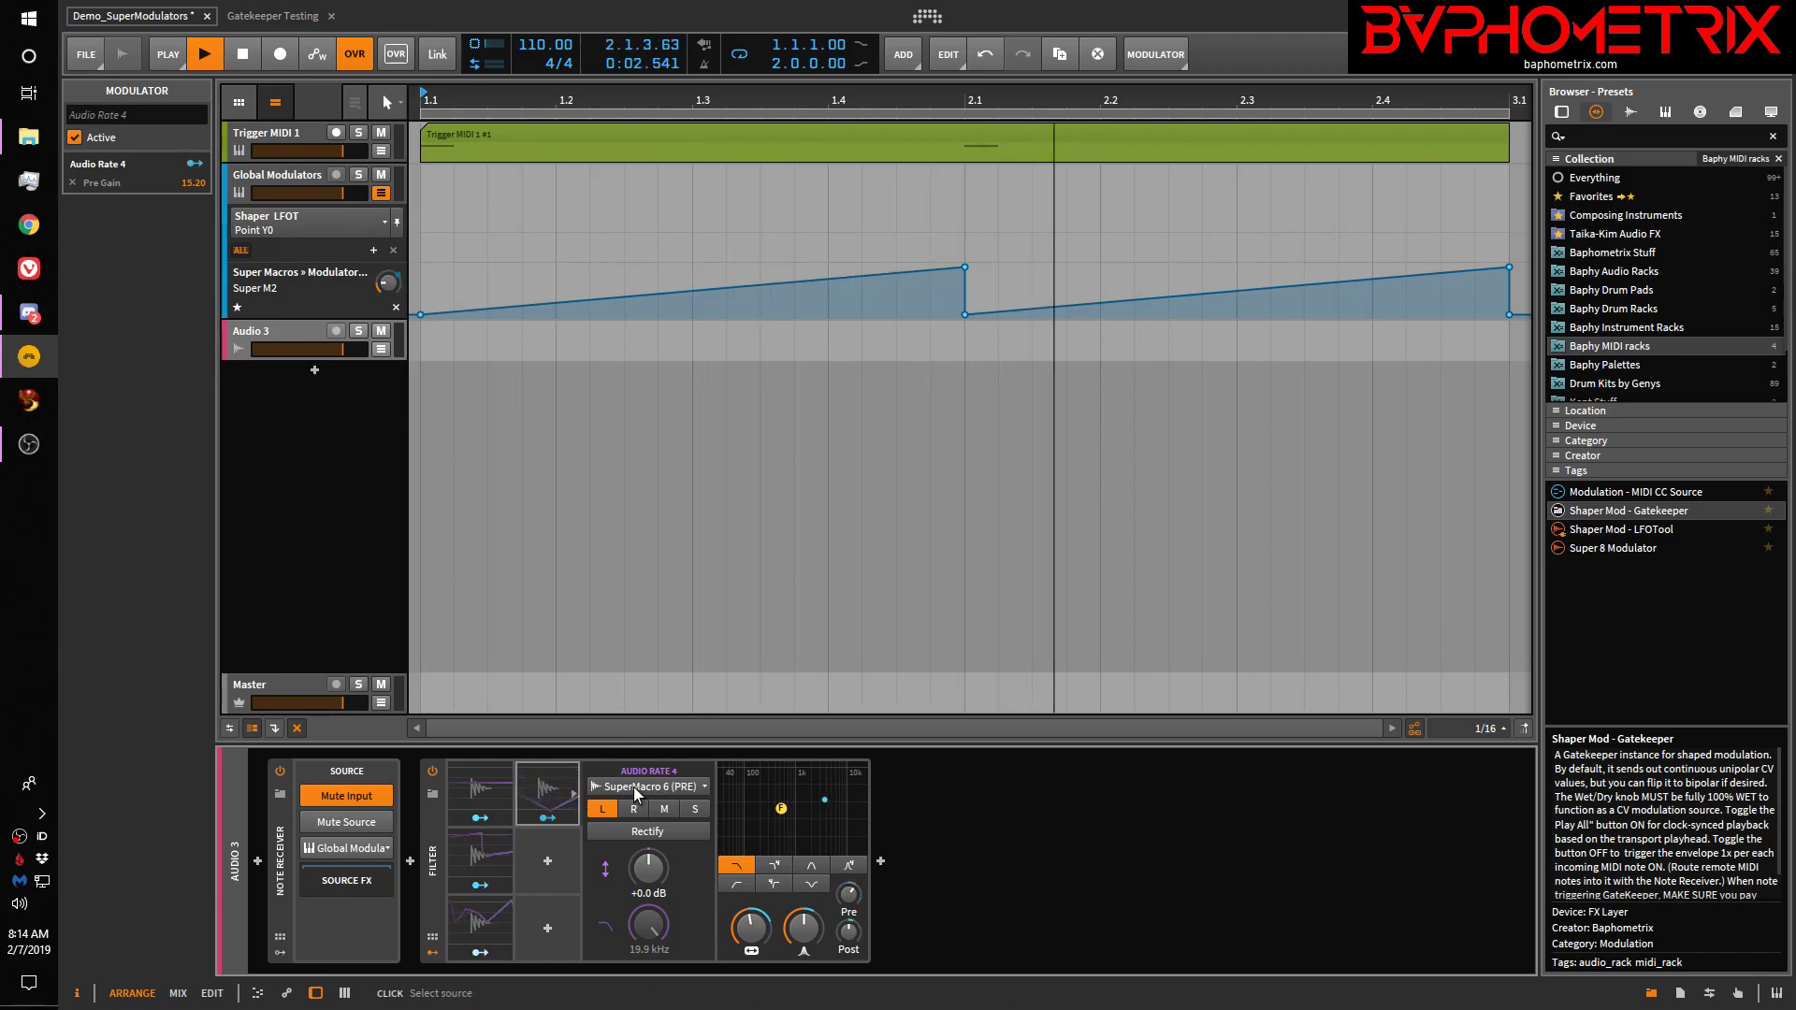
# Display all four Audio Rate modulators together, fed by SuperMacro 1, 2, 5 and 6 (PRE)
pyautogui.click(479, 782)
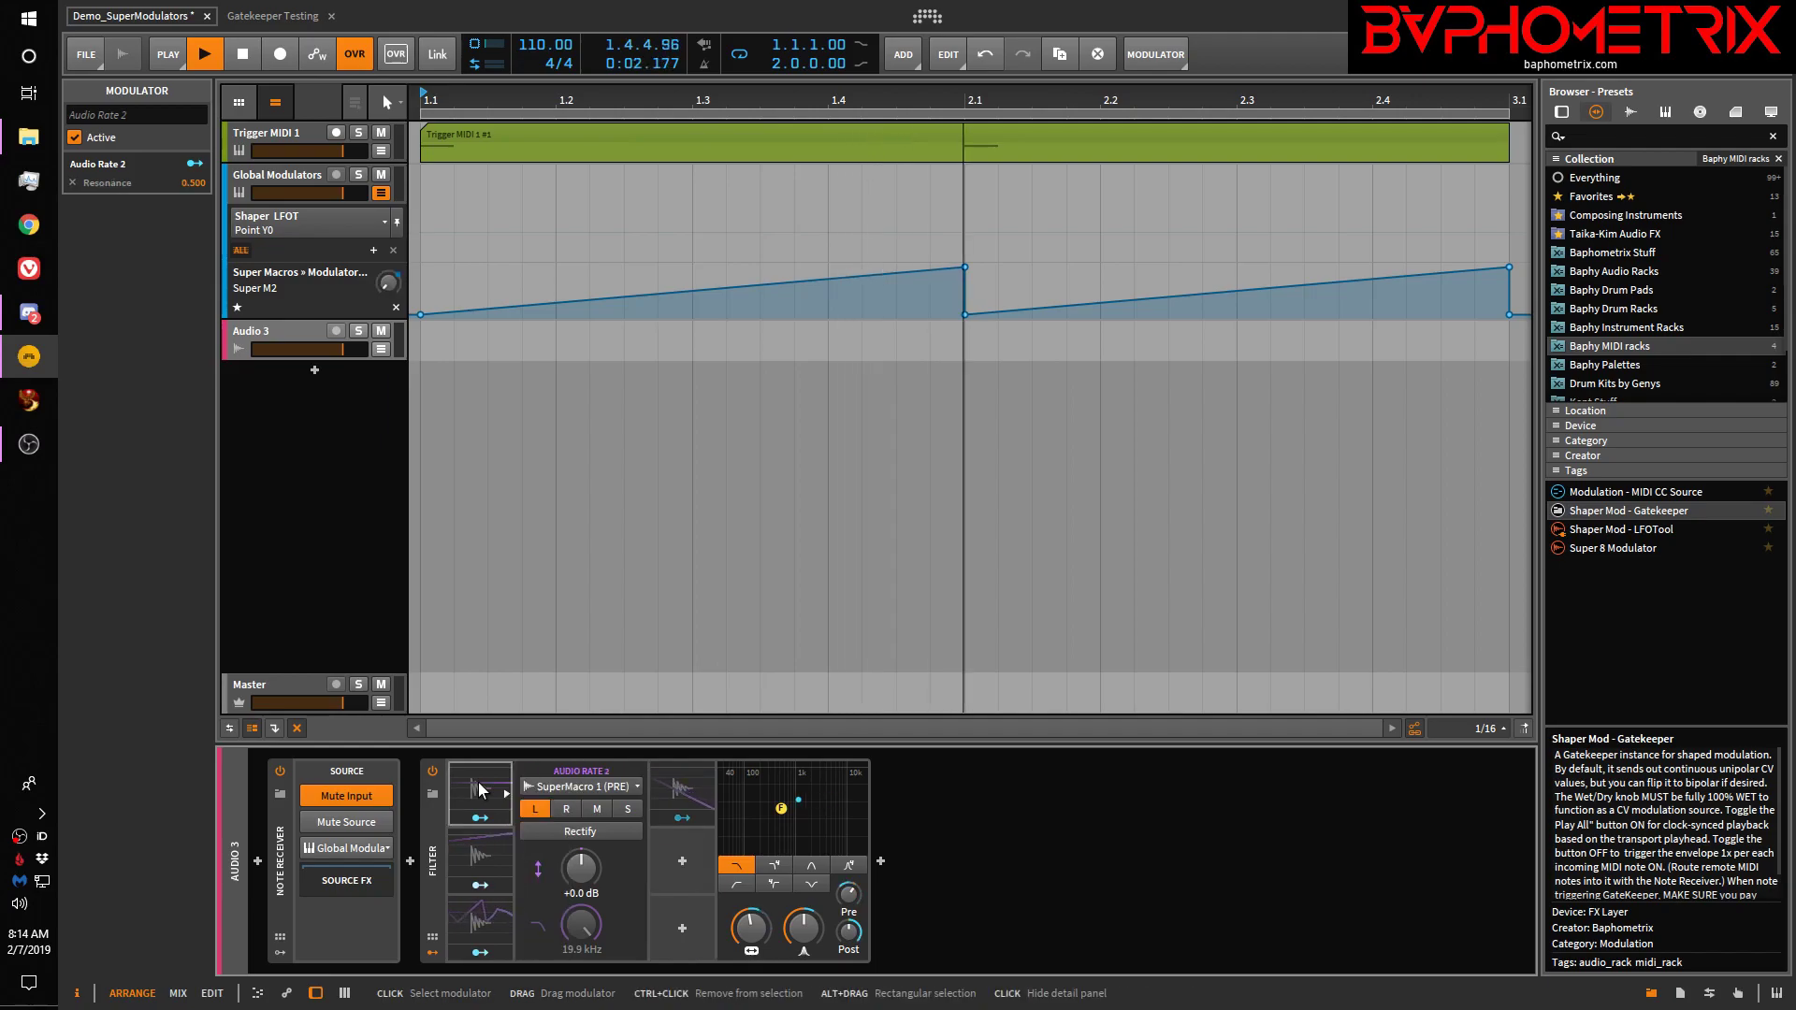
pyautogui.keyDown('ctrl'); pyautogui.click(469, 853); pyautogui.keyUp('ctrl')
pyautogui.keyDown('ctrl'); pyautogui.click(477, 922); pyautogui.keyUp('ctrl')
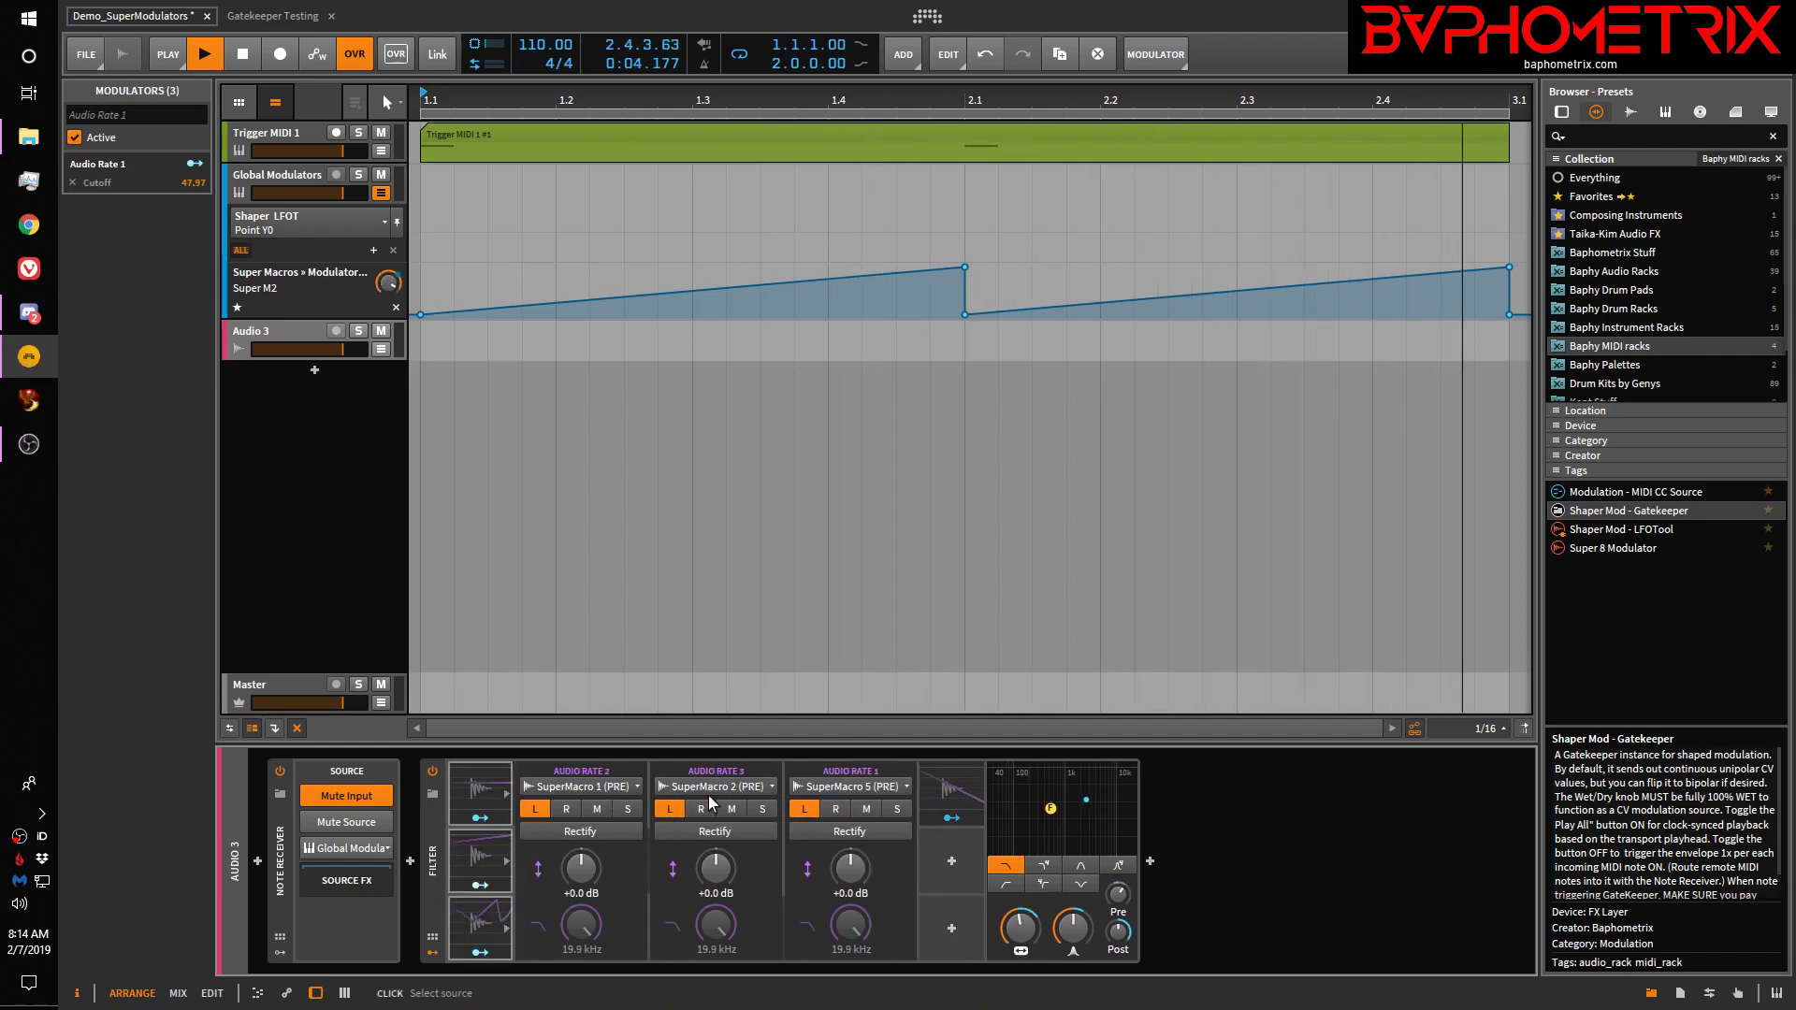
pyautogui.keyDown('ctrl'); pyautogui.click(949, 787); pyautogui.keyUp('ctrl')
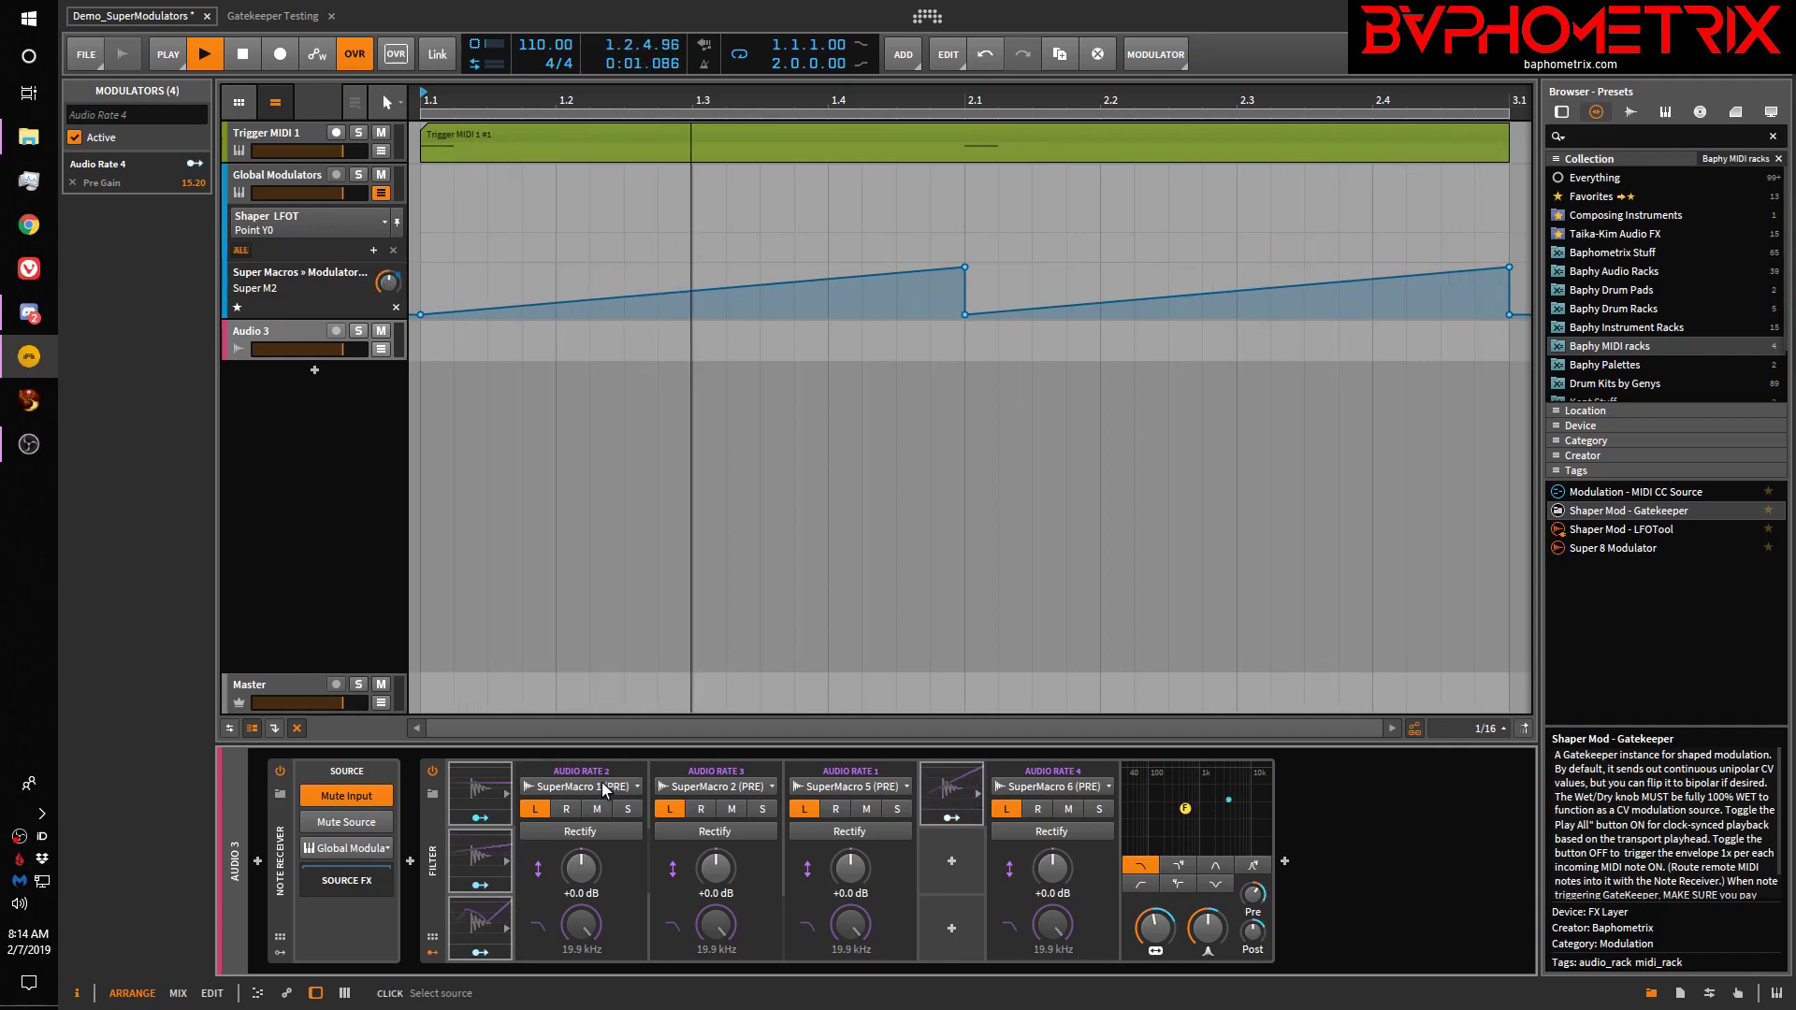
# Select the Global Modulators track and expand Shaper GK to reveal Gatekeeper 1
pyautogui.click(277, 174)
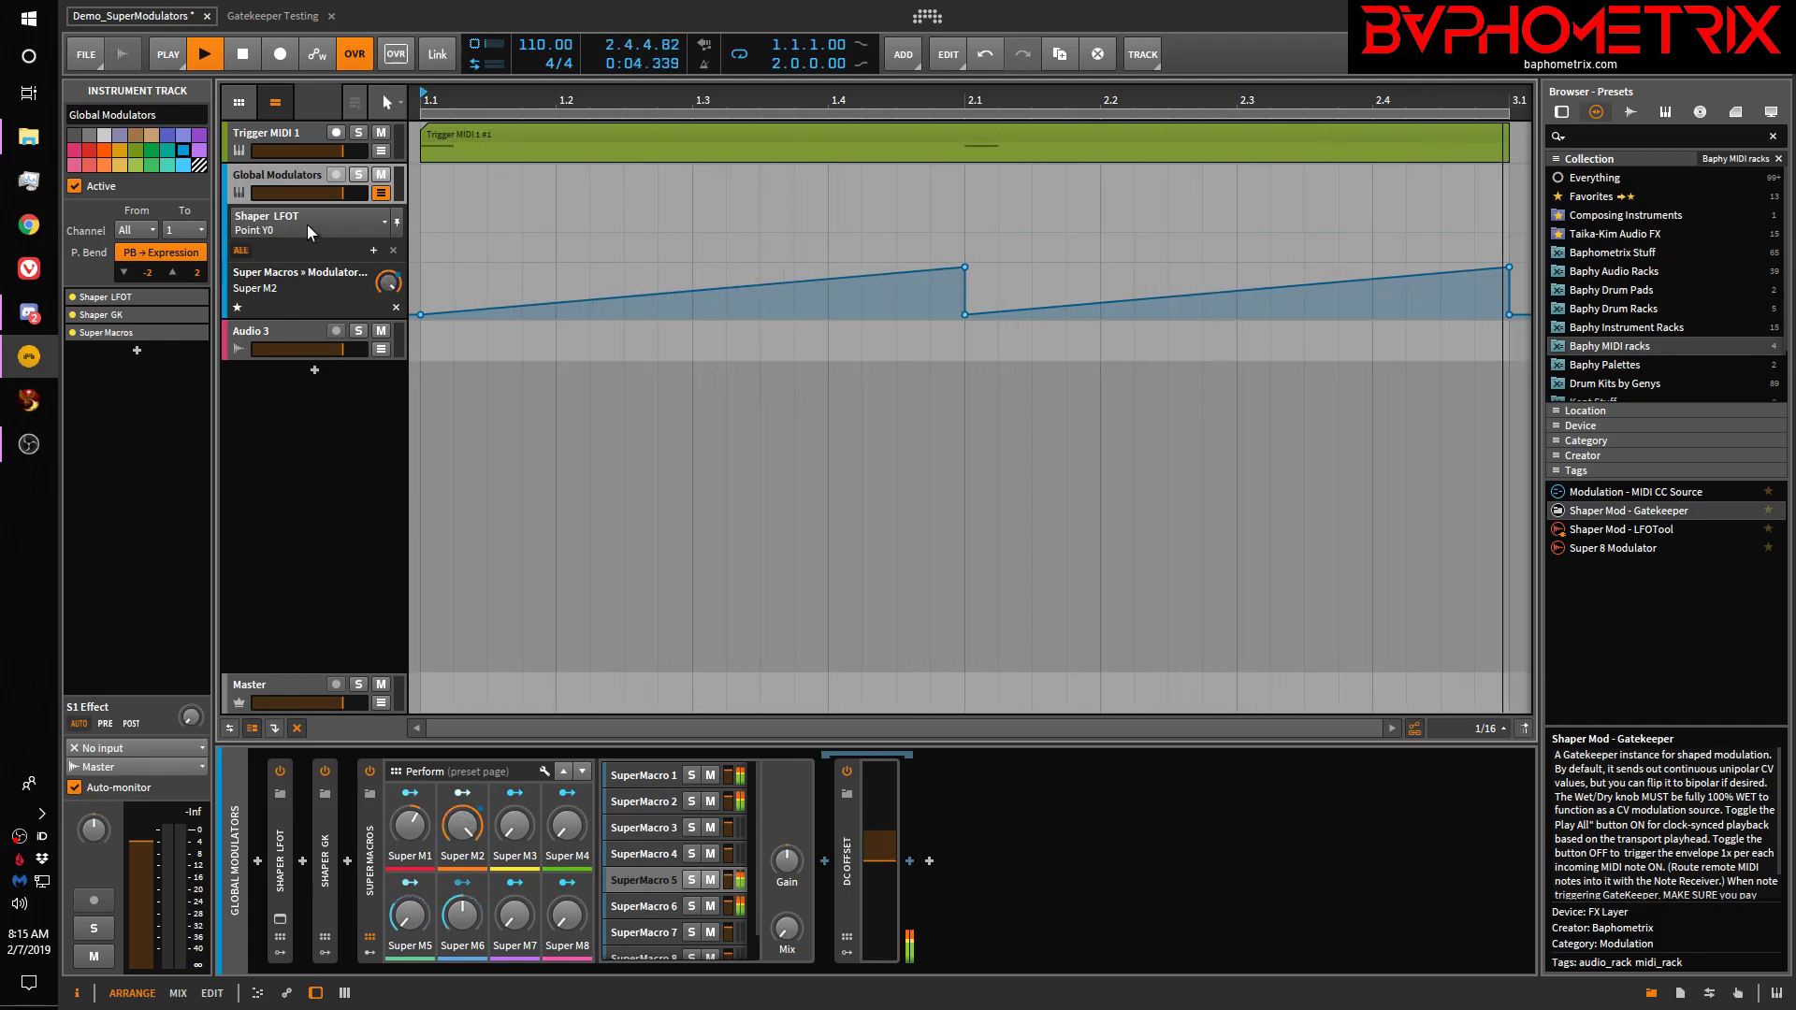
pyautogui.click(305, 329)
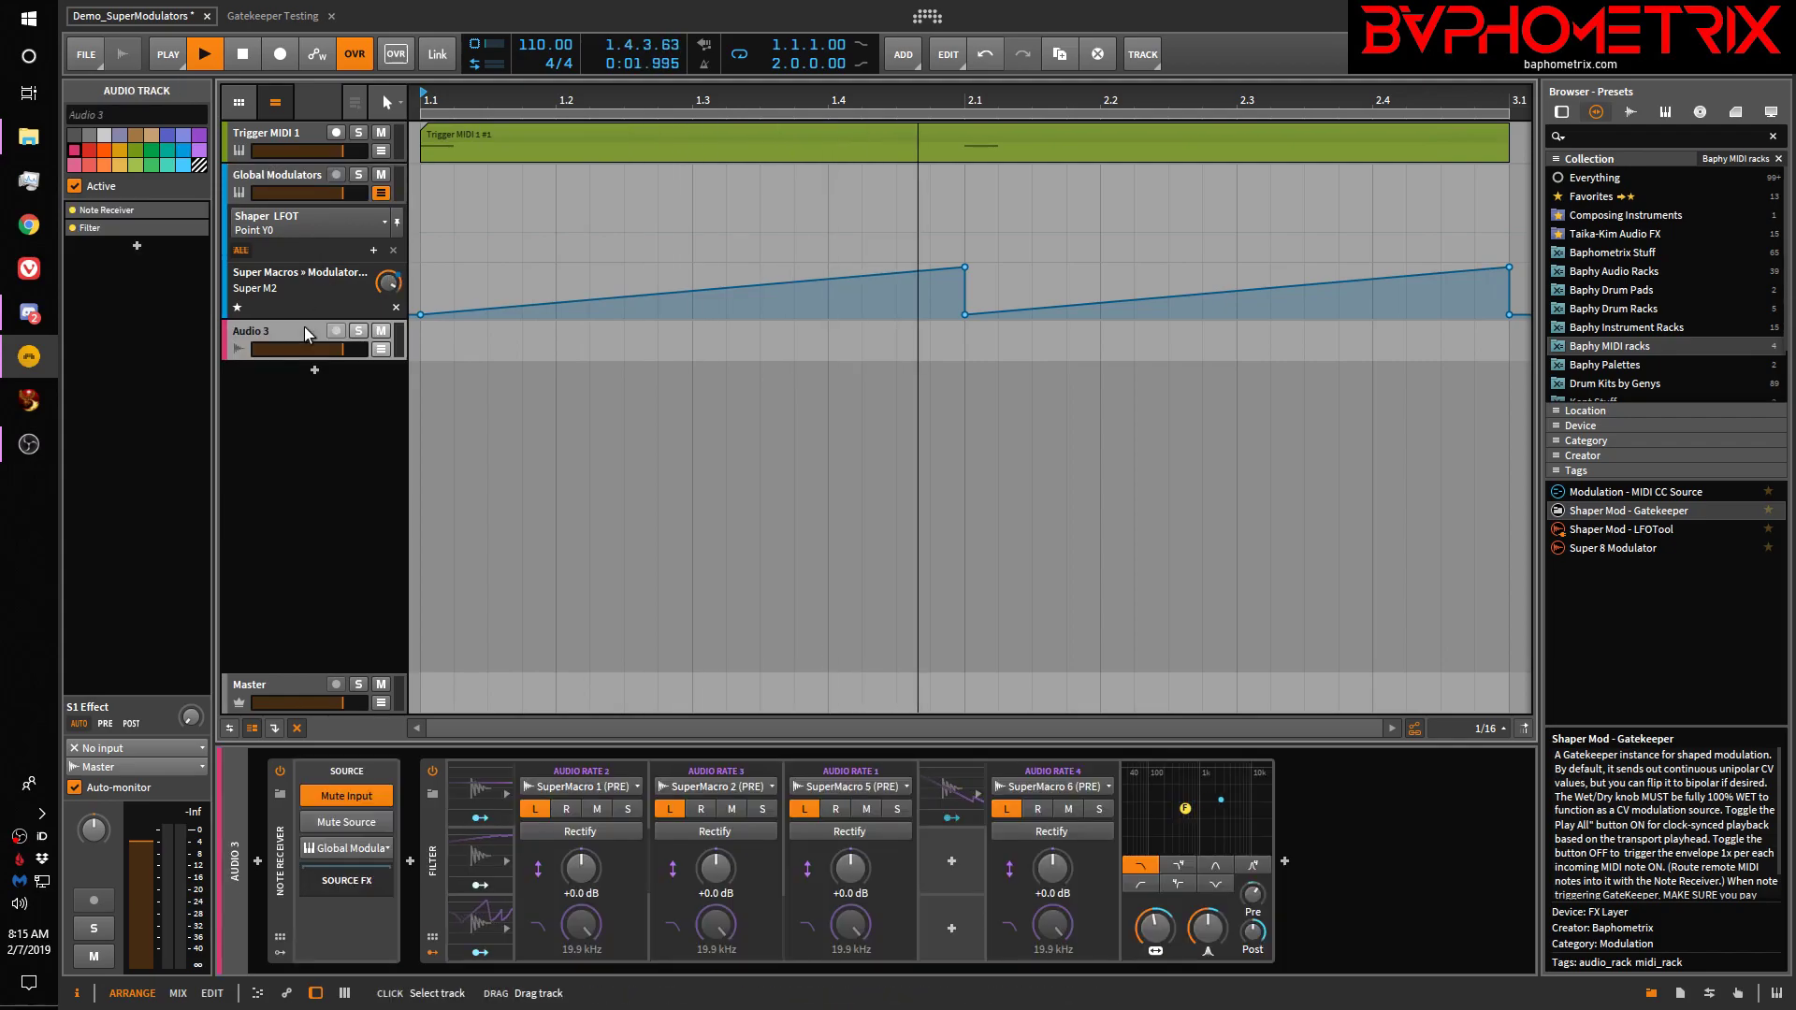
pyautogui.click(307, 178)
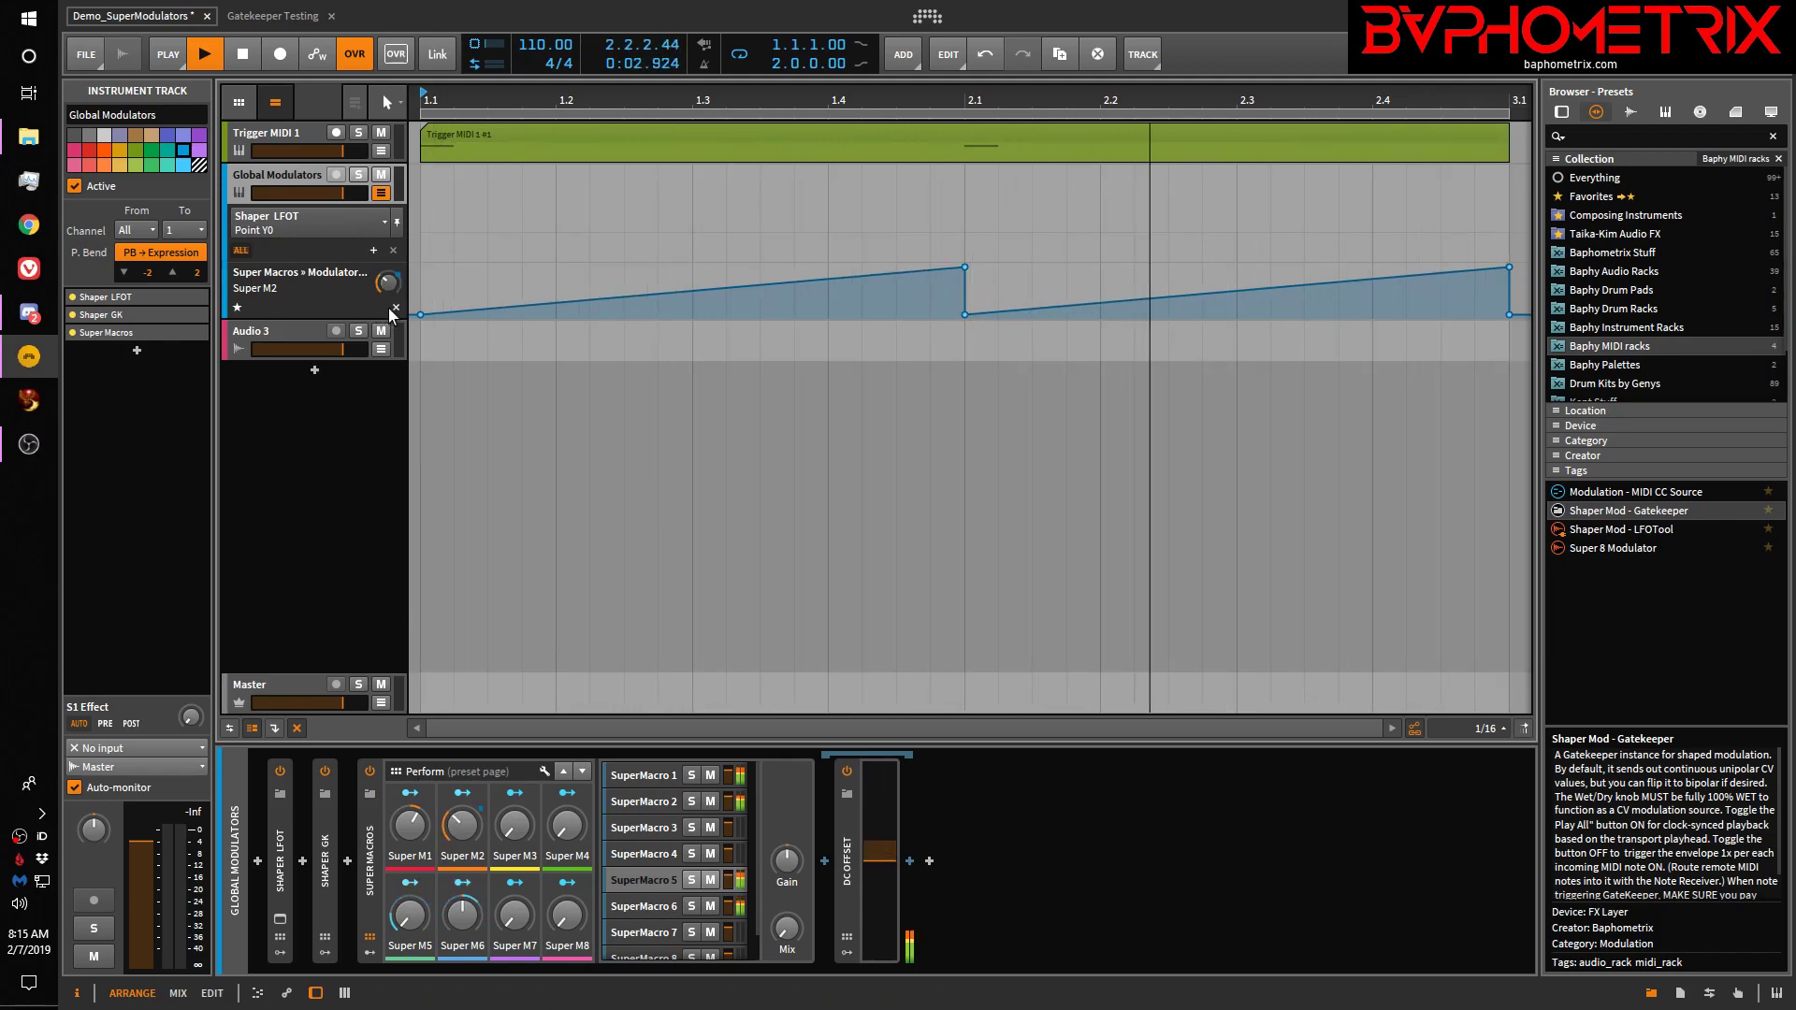
pyautogui.click(324, 905)
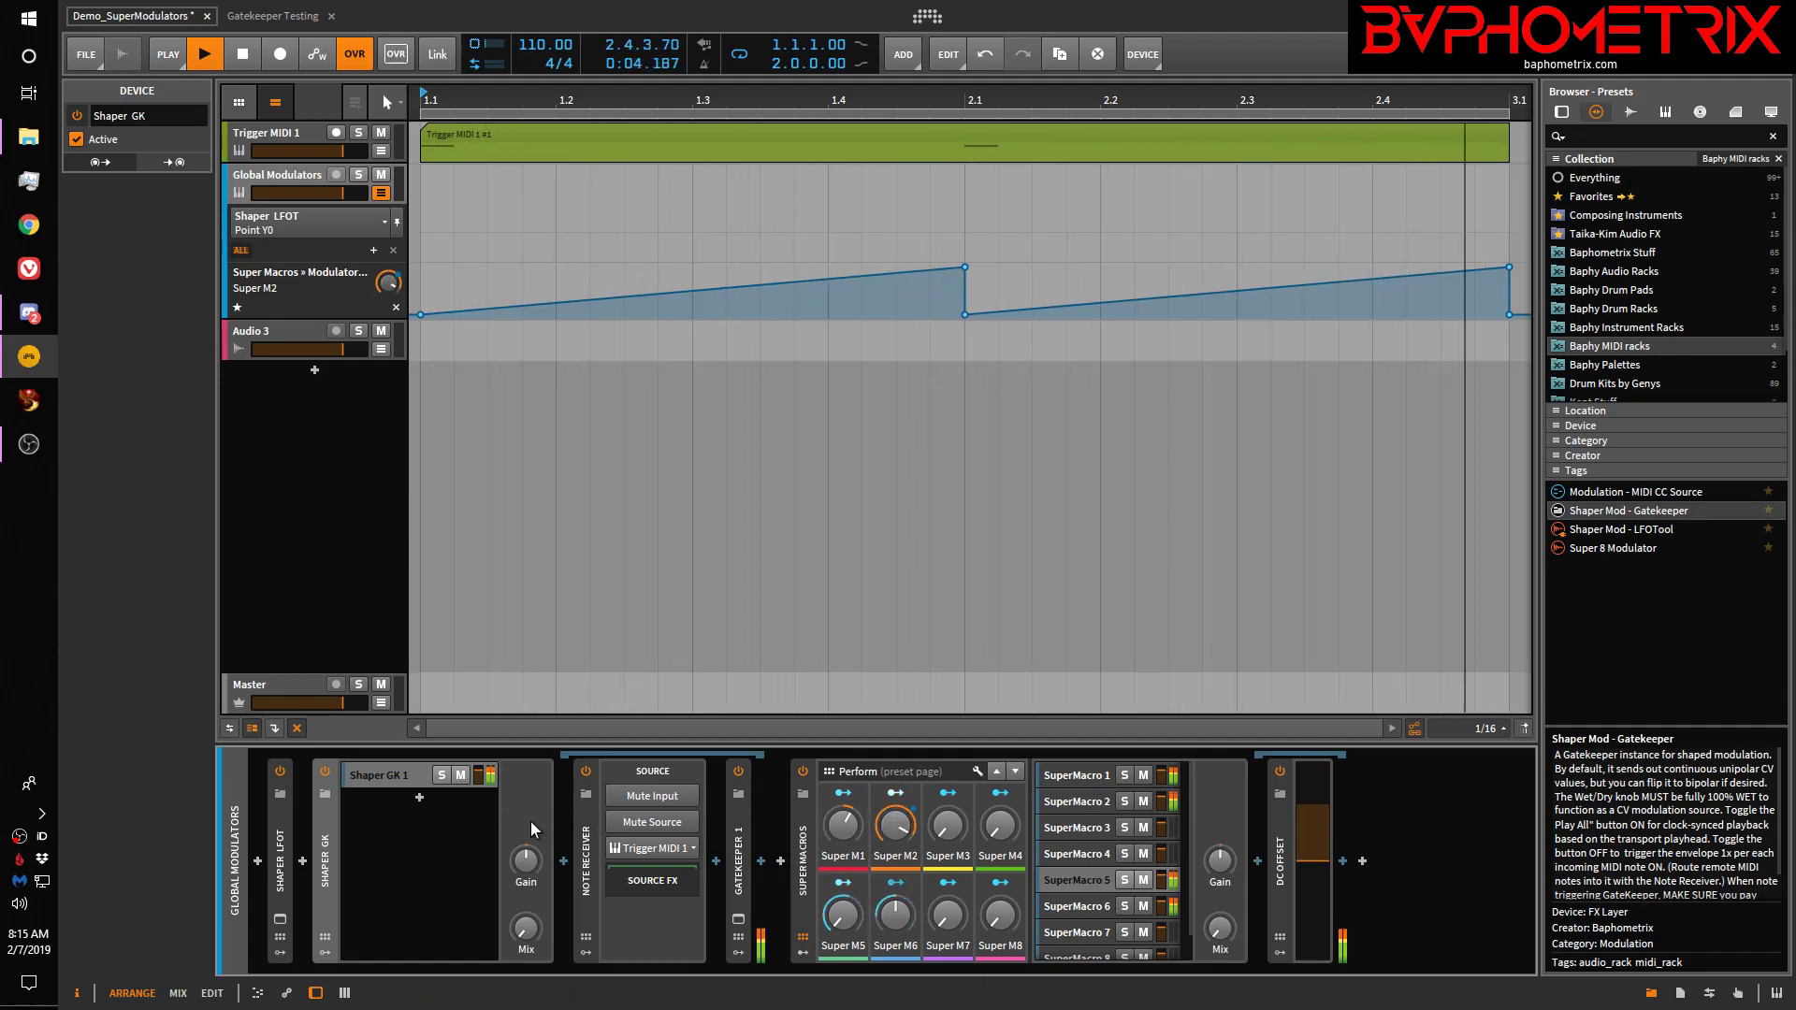
# Open Gatekeeper 1's editor and keep the envelope's starting point at the bottom
pyautogui.click(739, 922)
pyautogui.moveTo(1213, 173); pyautogui.dragTo(955, 128)
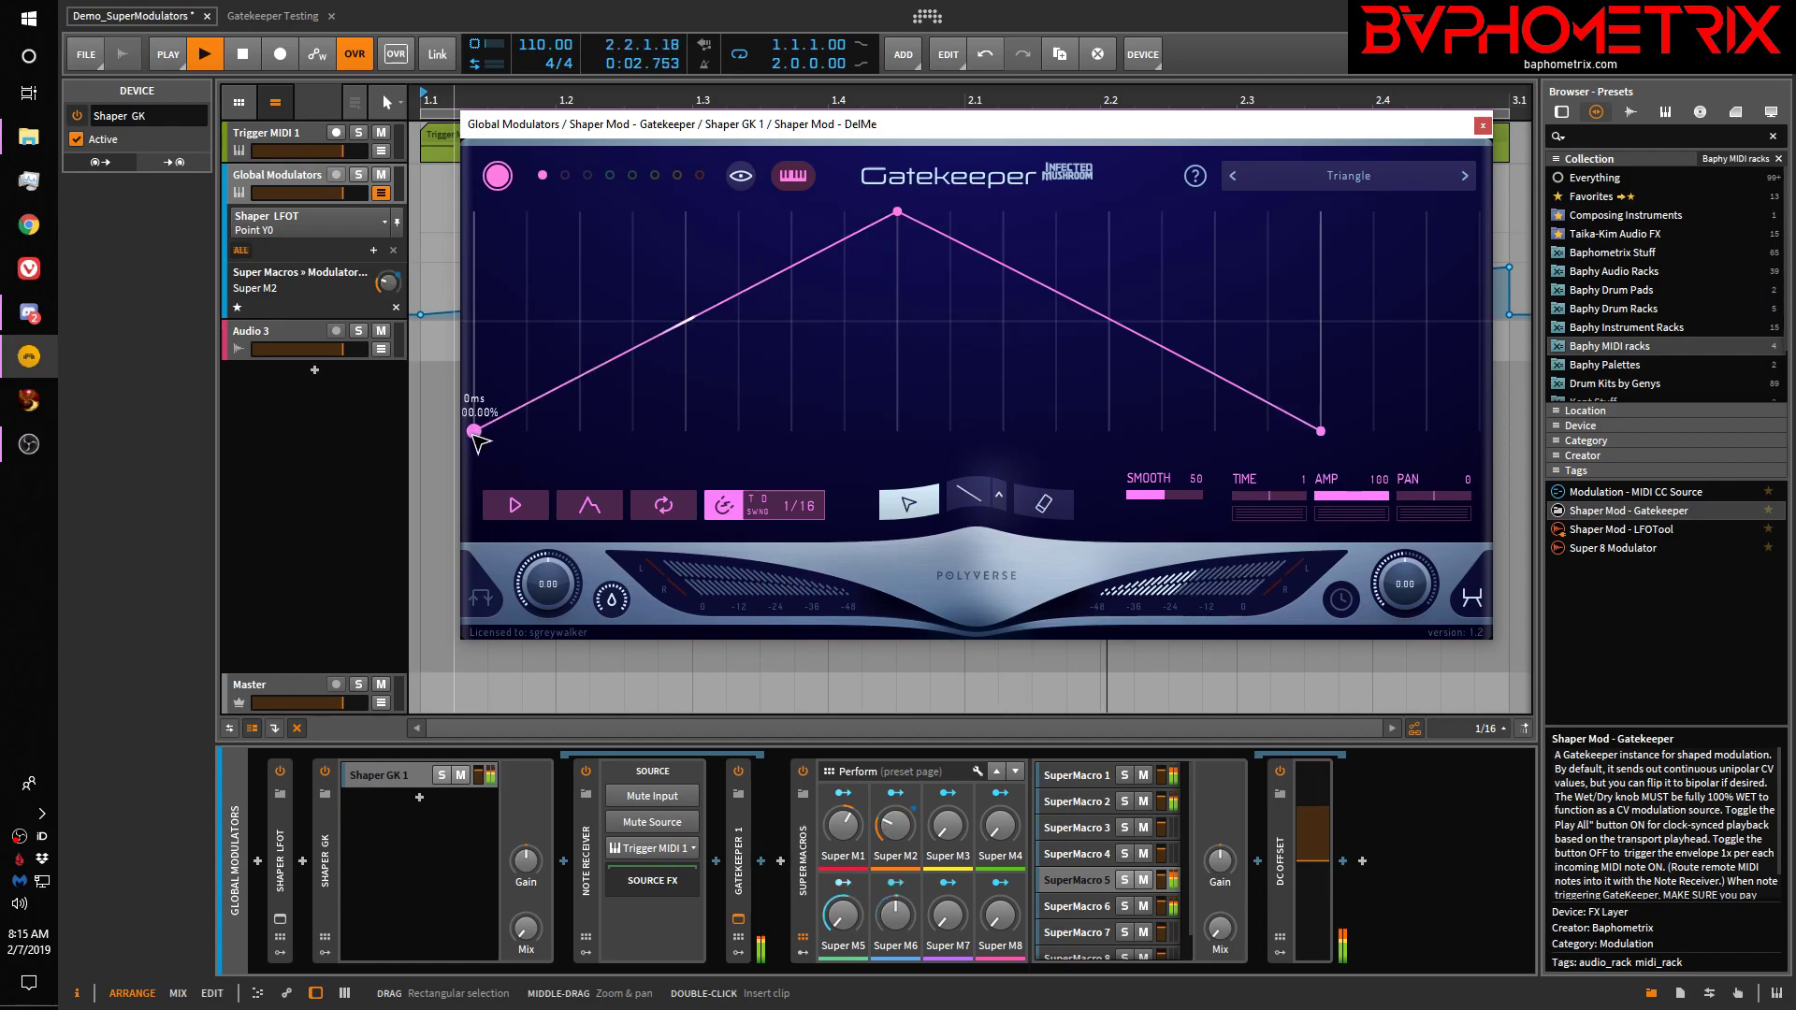
pyautogui.moveTo(477, 425); pyautogui.dragTo(475, 212)
pyautogui.moveTo(476, 388); pyautogui.dragTo(473, 453)
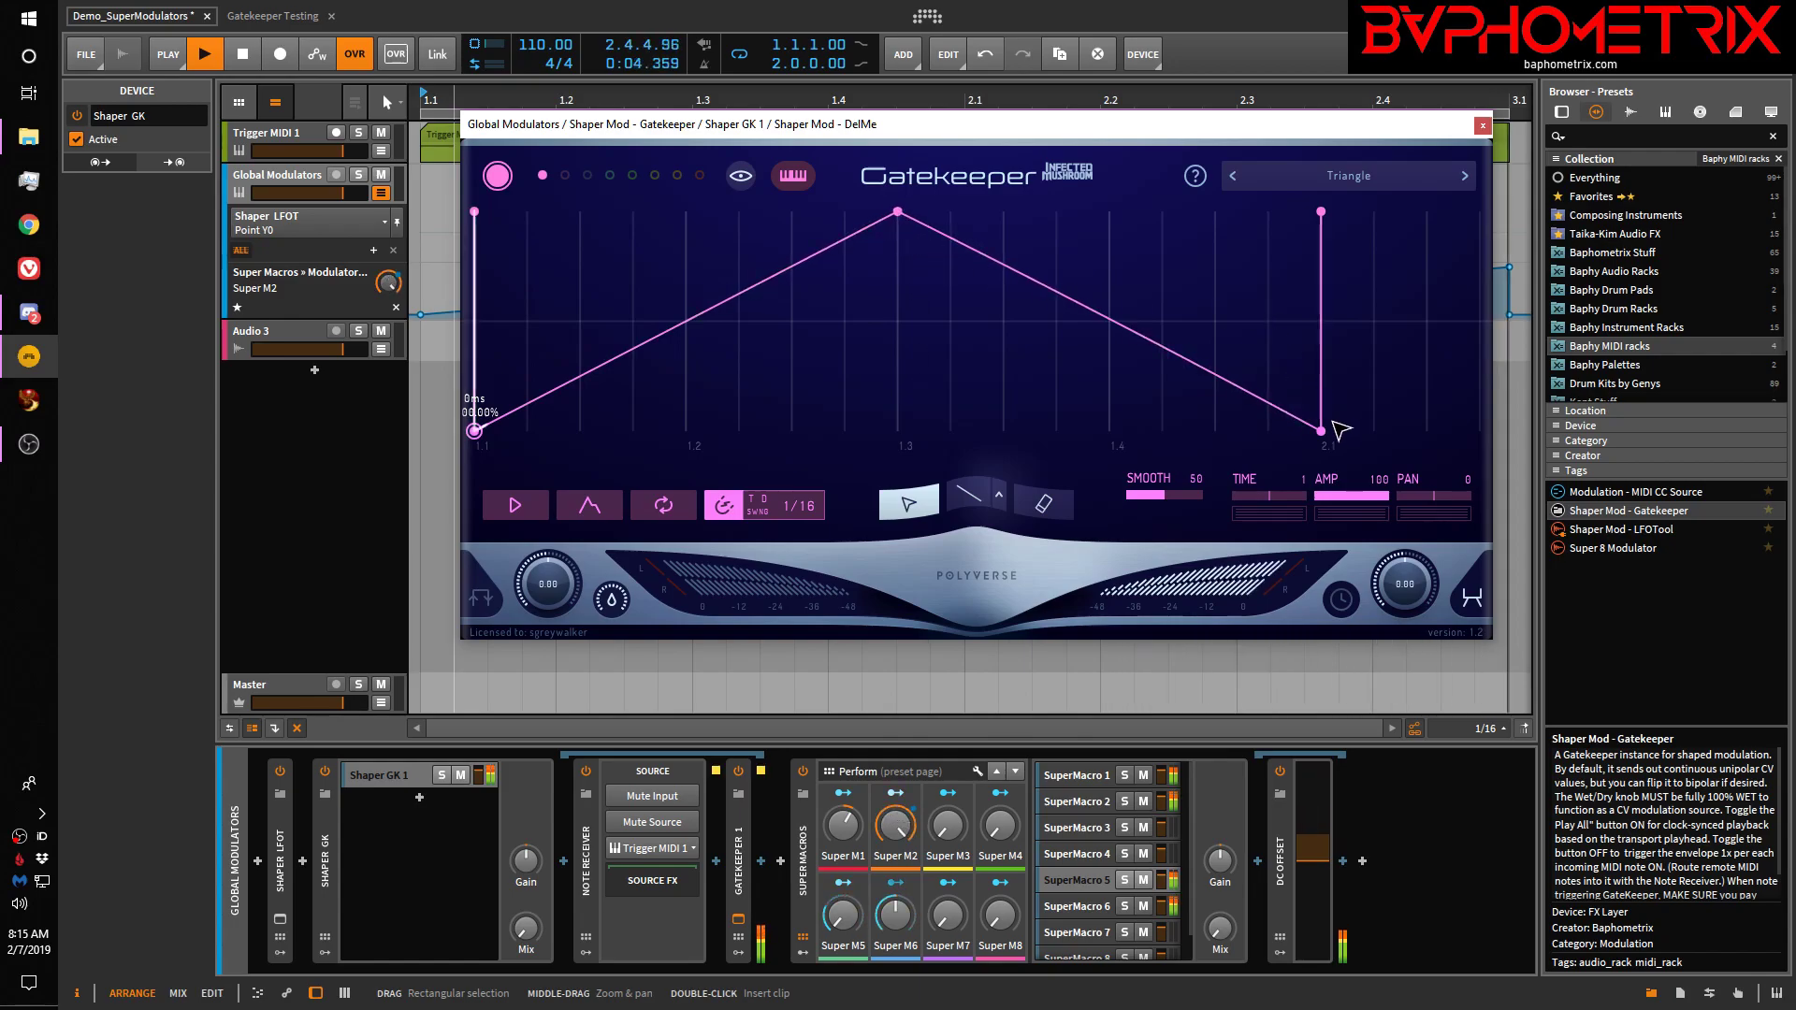
# Raise the 2.1 point to full level and bend the rising segment into a concave curve
pyautogui.moveTo(1323, 429); pyautogui.dragTo(1346, 188)
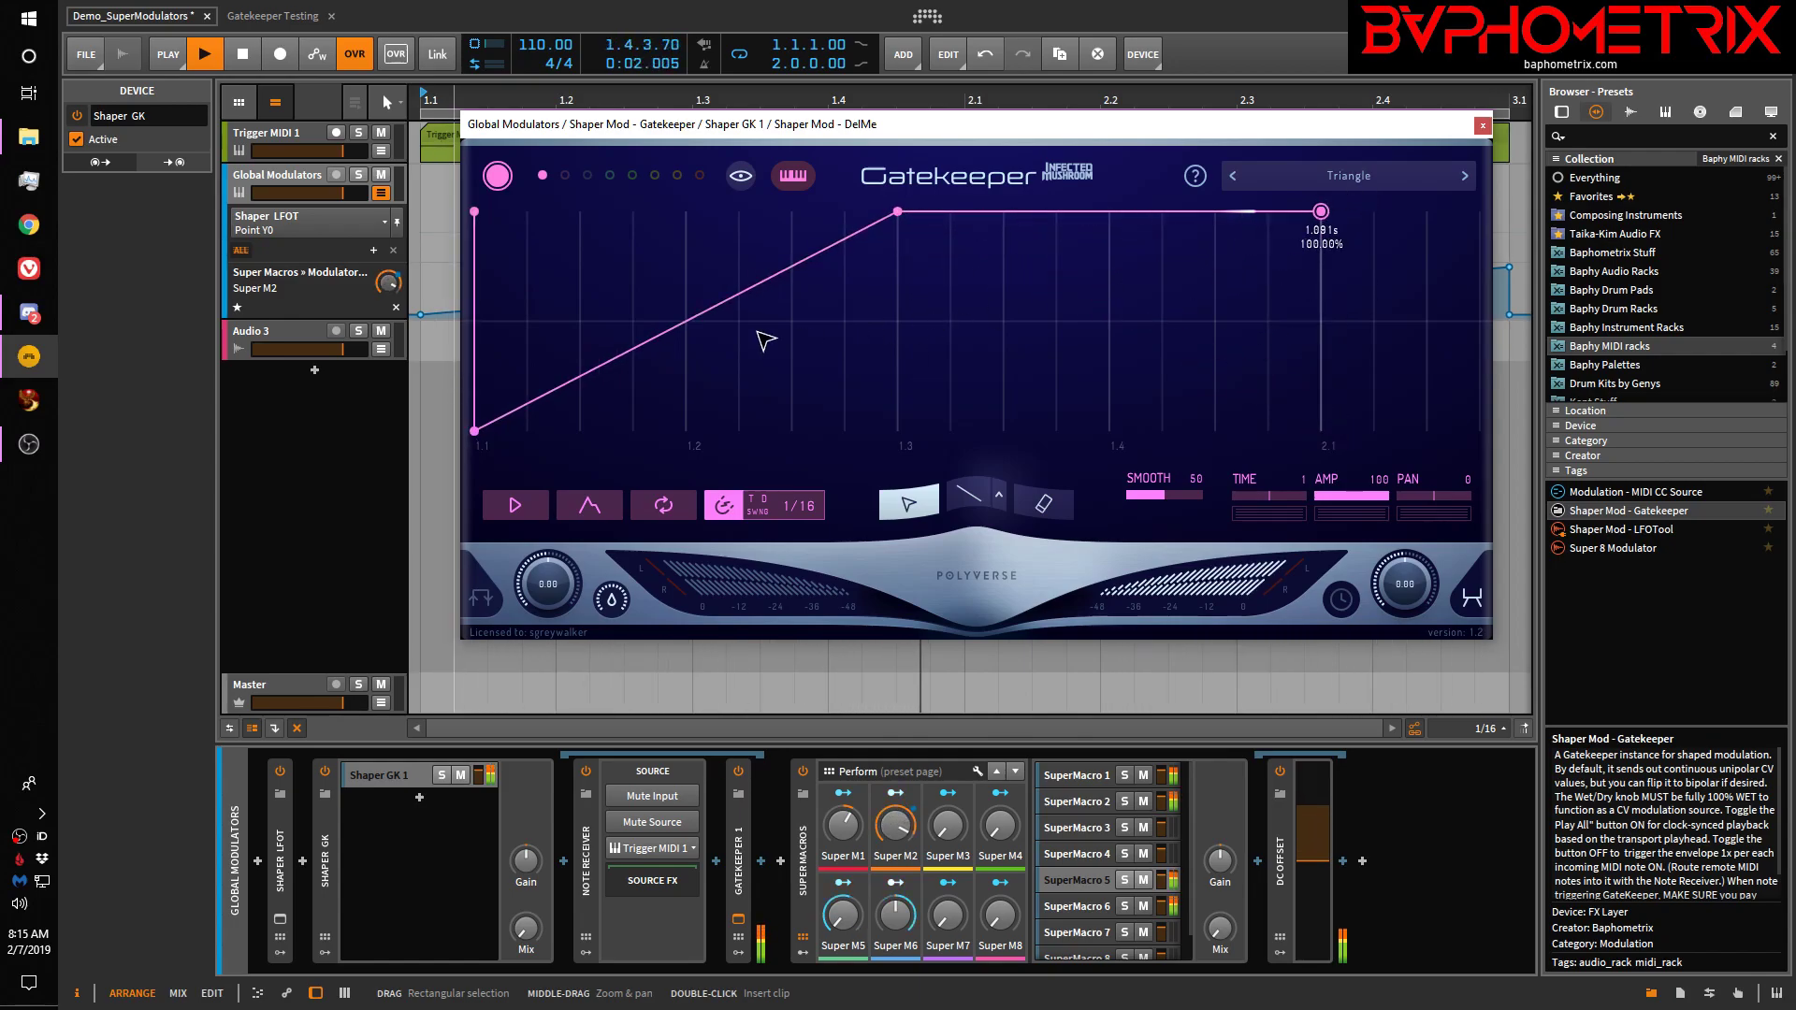
pyautogui.moveTo(706, 323); pyautogui.dragTo(759, 404)
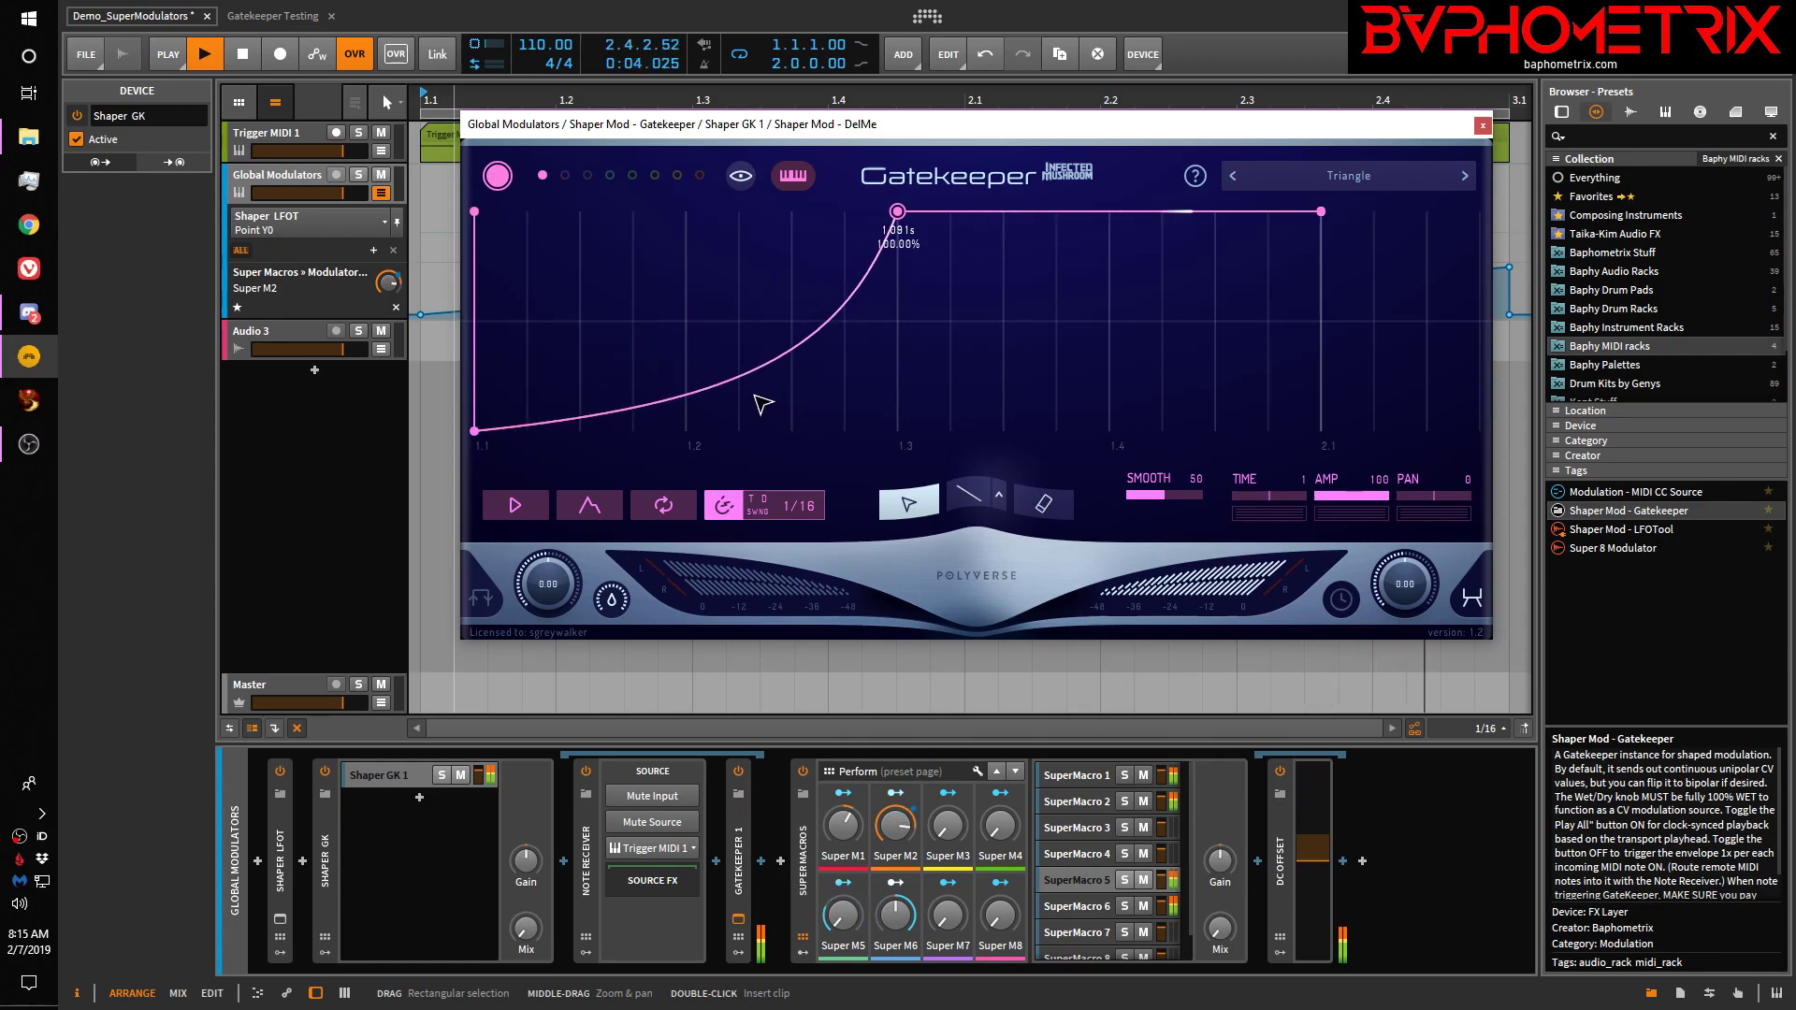
pyautogui.moveTo(532, 426)
pyautogui.mouseDown()
pyautogui.moveTo(468, 399)
pyautogui.moveTo(517, 427)
pyautogui.mouseUp()
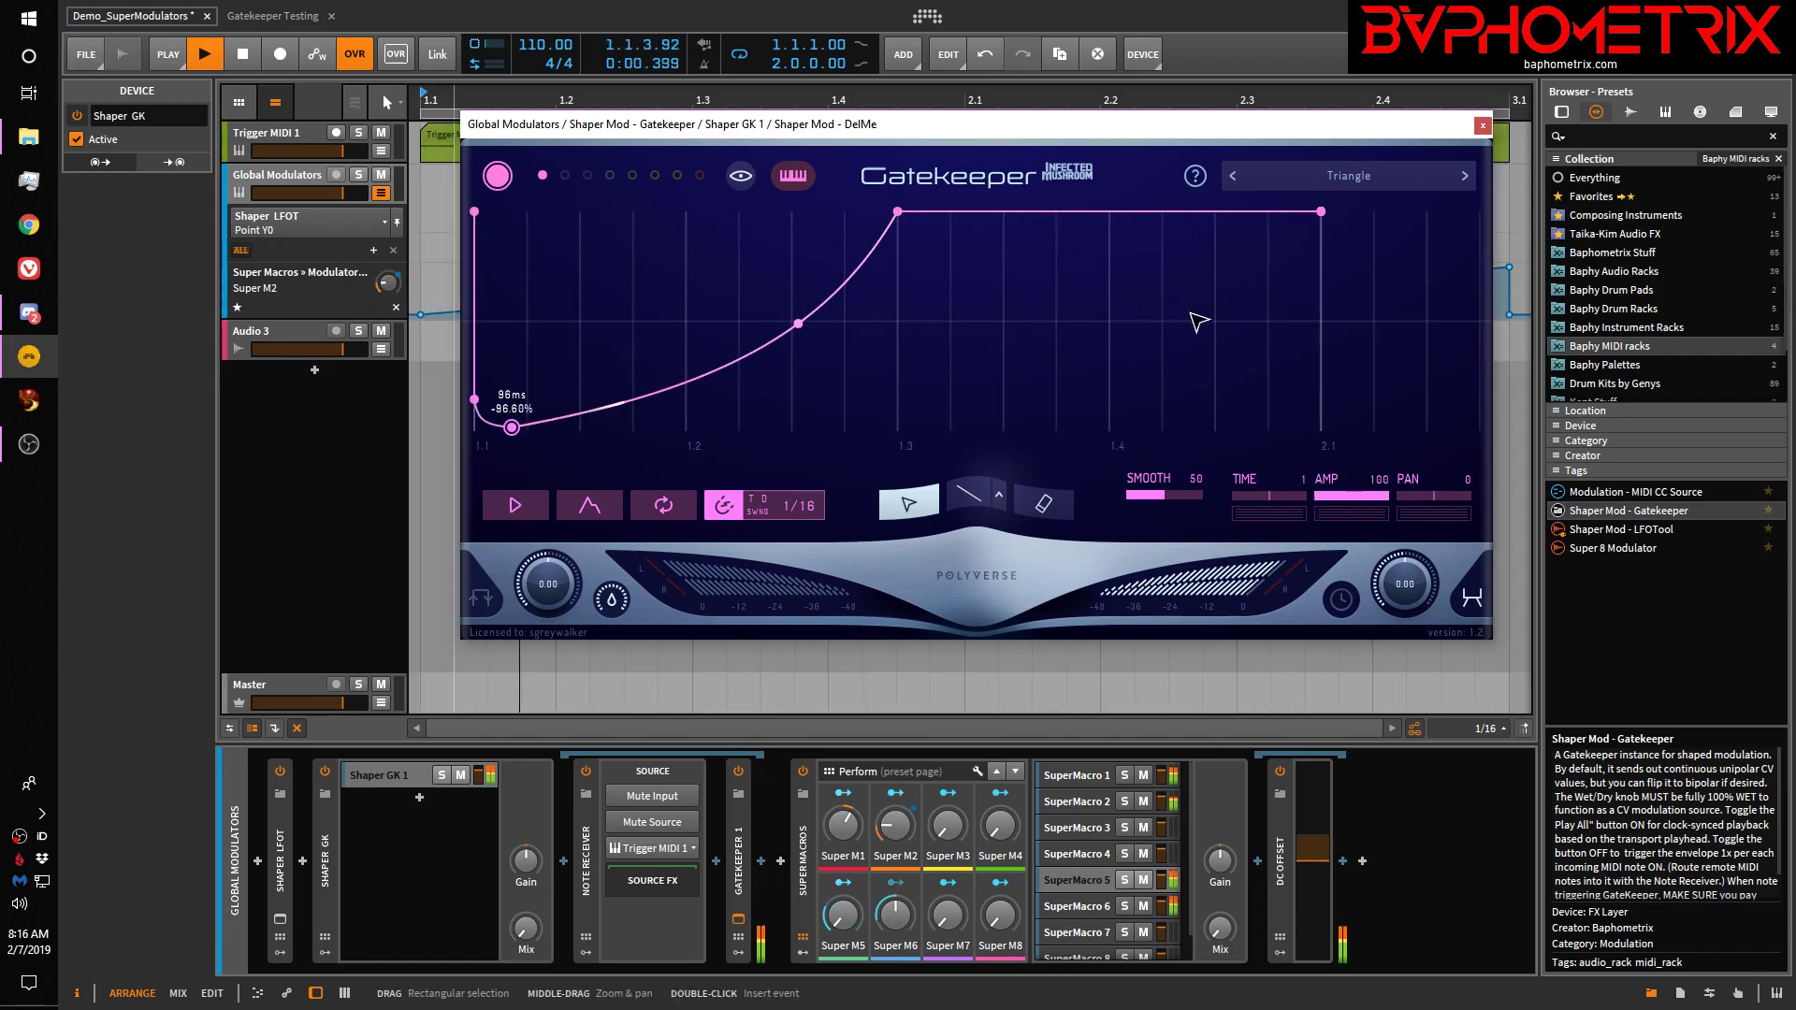
# Check the Gatekeeper output's CV Output options, then close the plug-in window
pyautogui.rightClick(1411, 586)
pyautogui.moveTo(1372, 570)
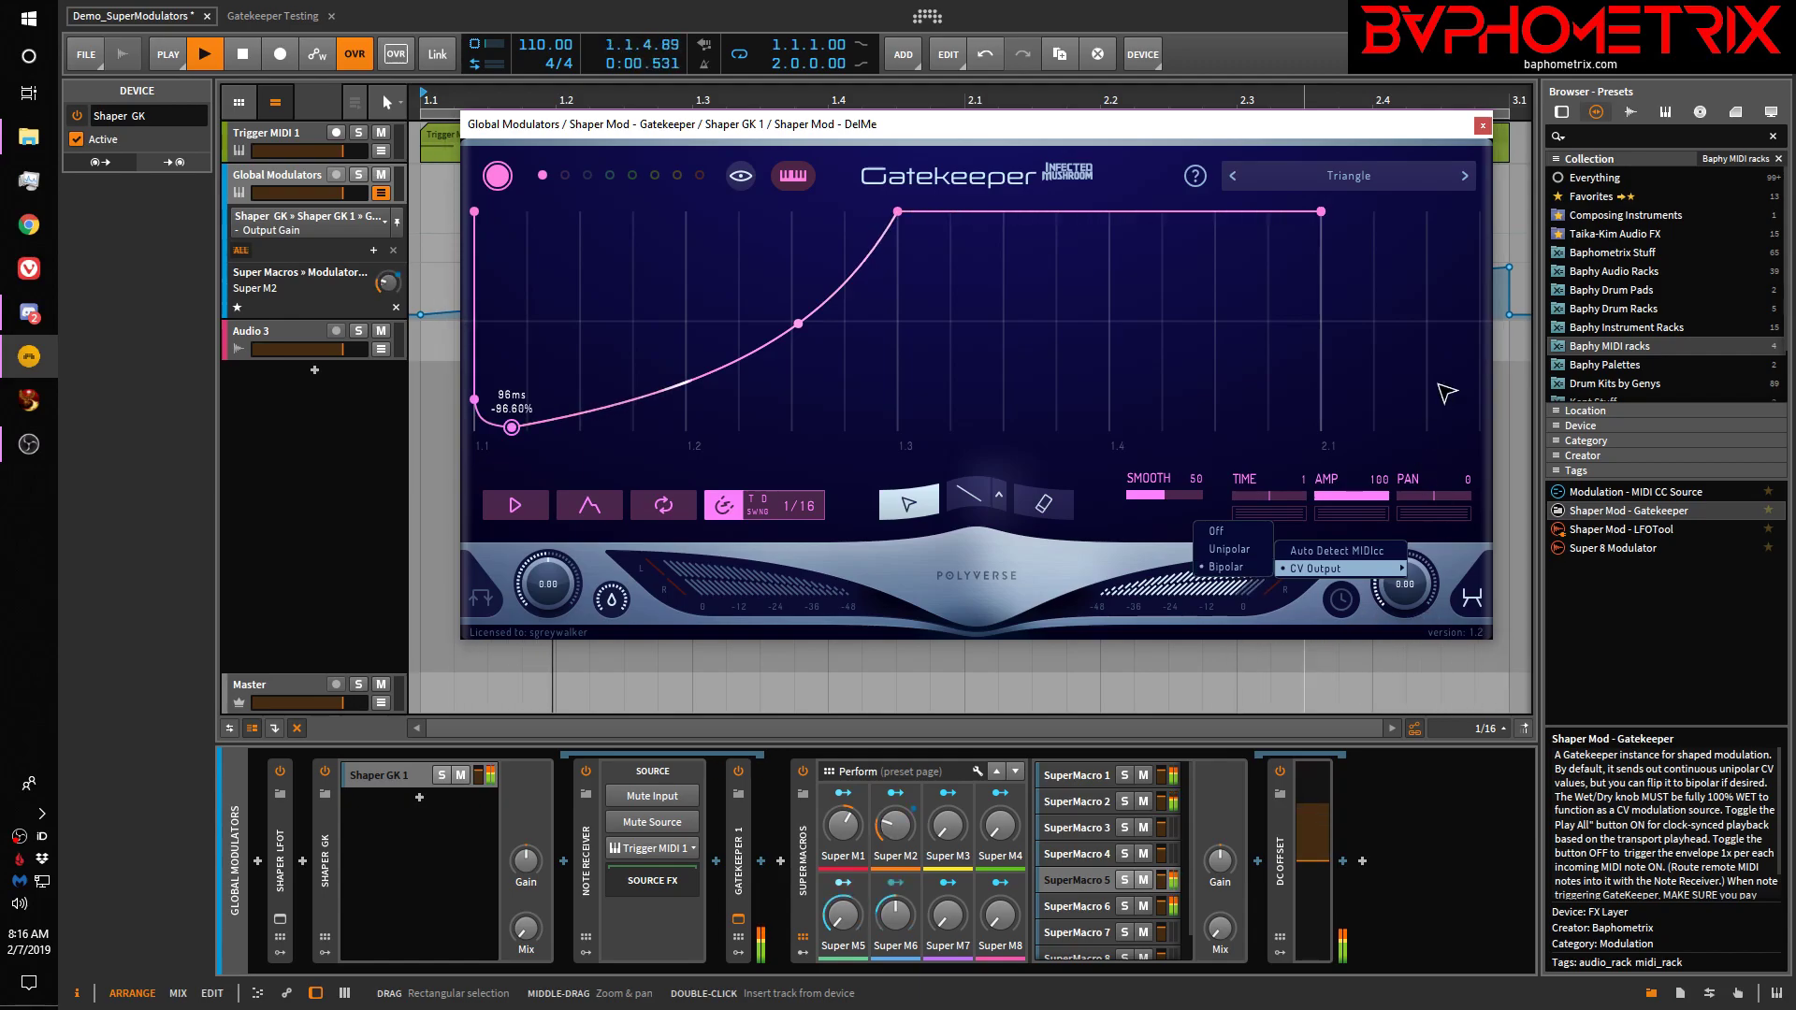
pyautogui.click(1394, 137)
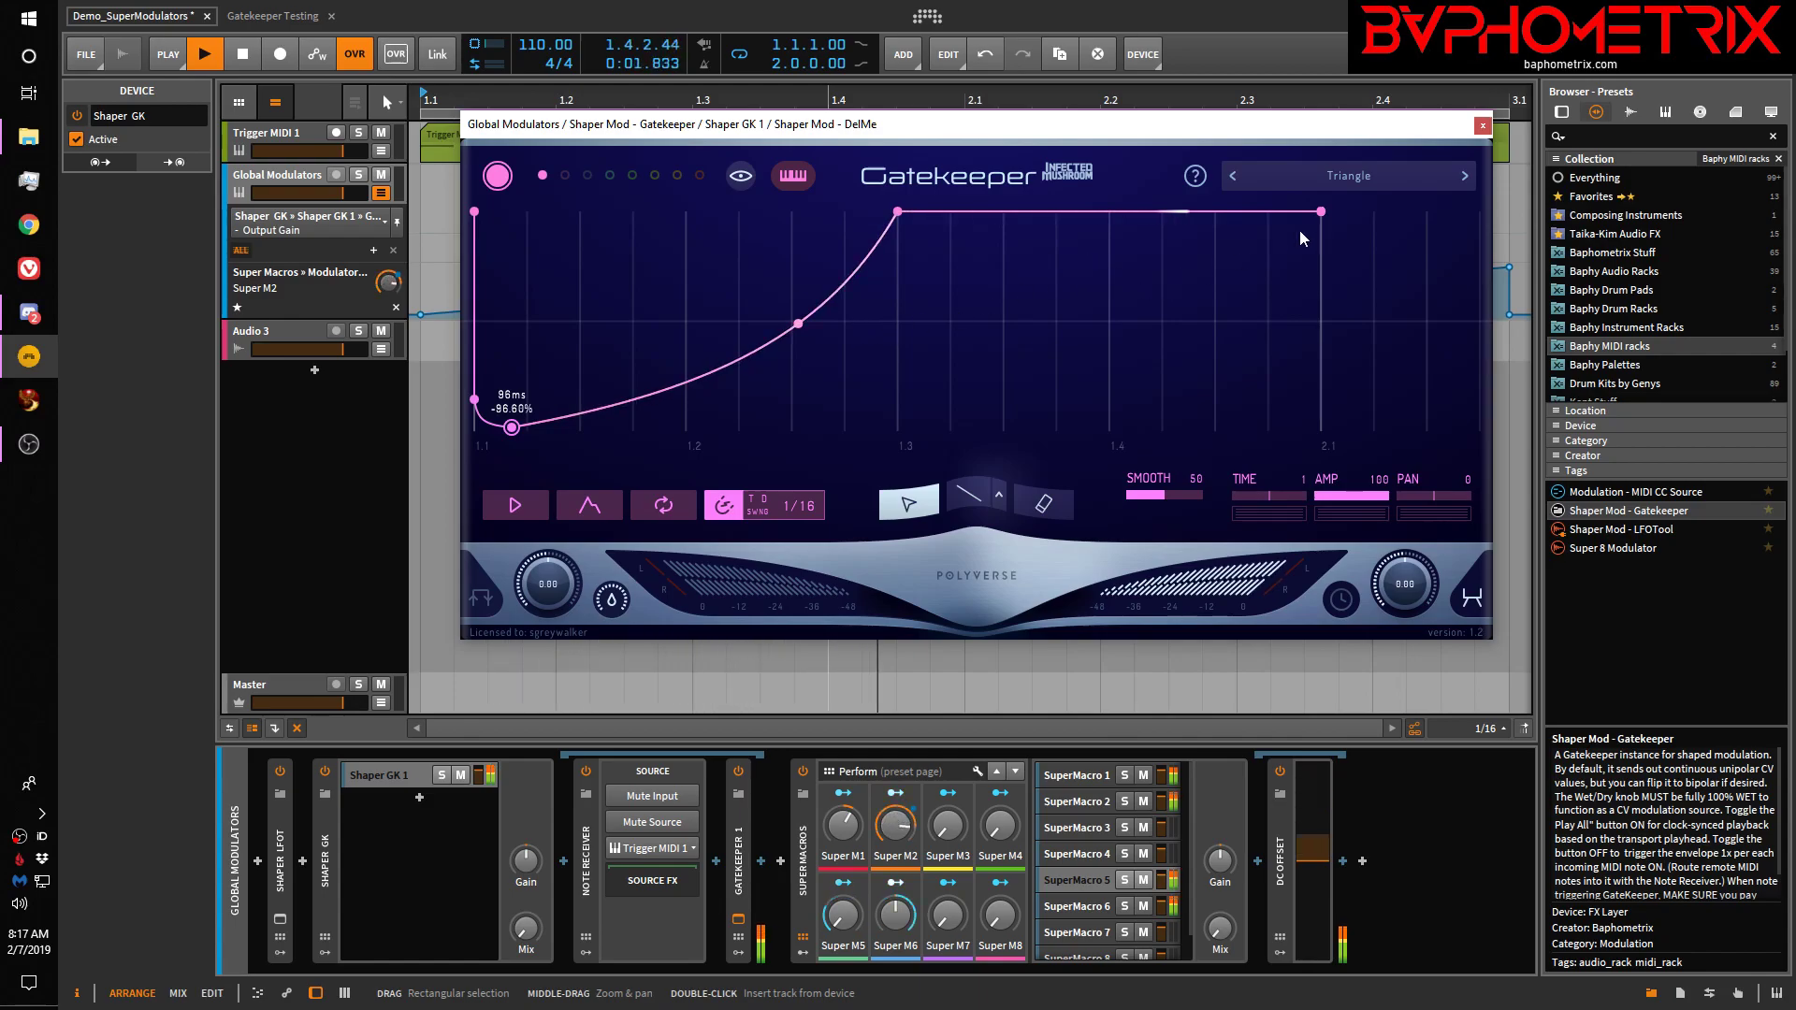
pyautogui.click(1484, 128)
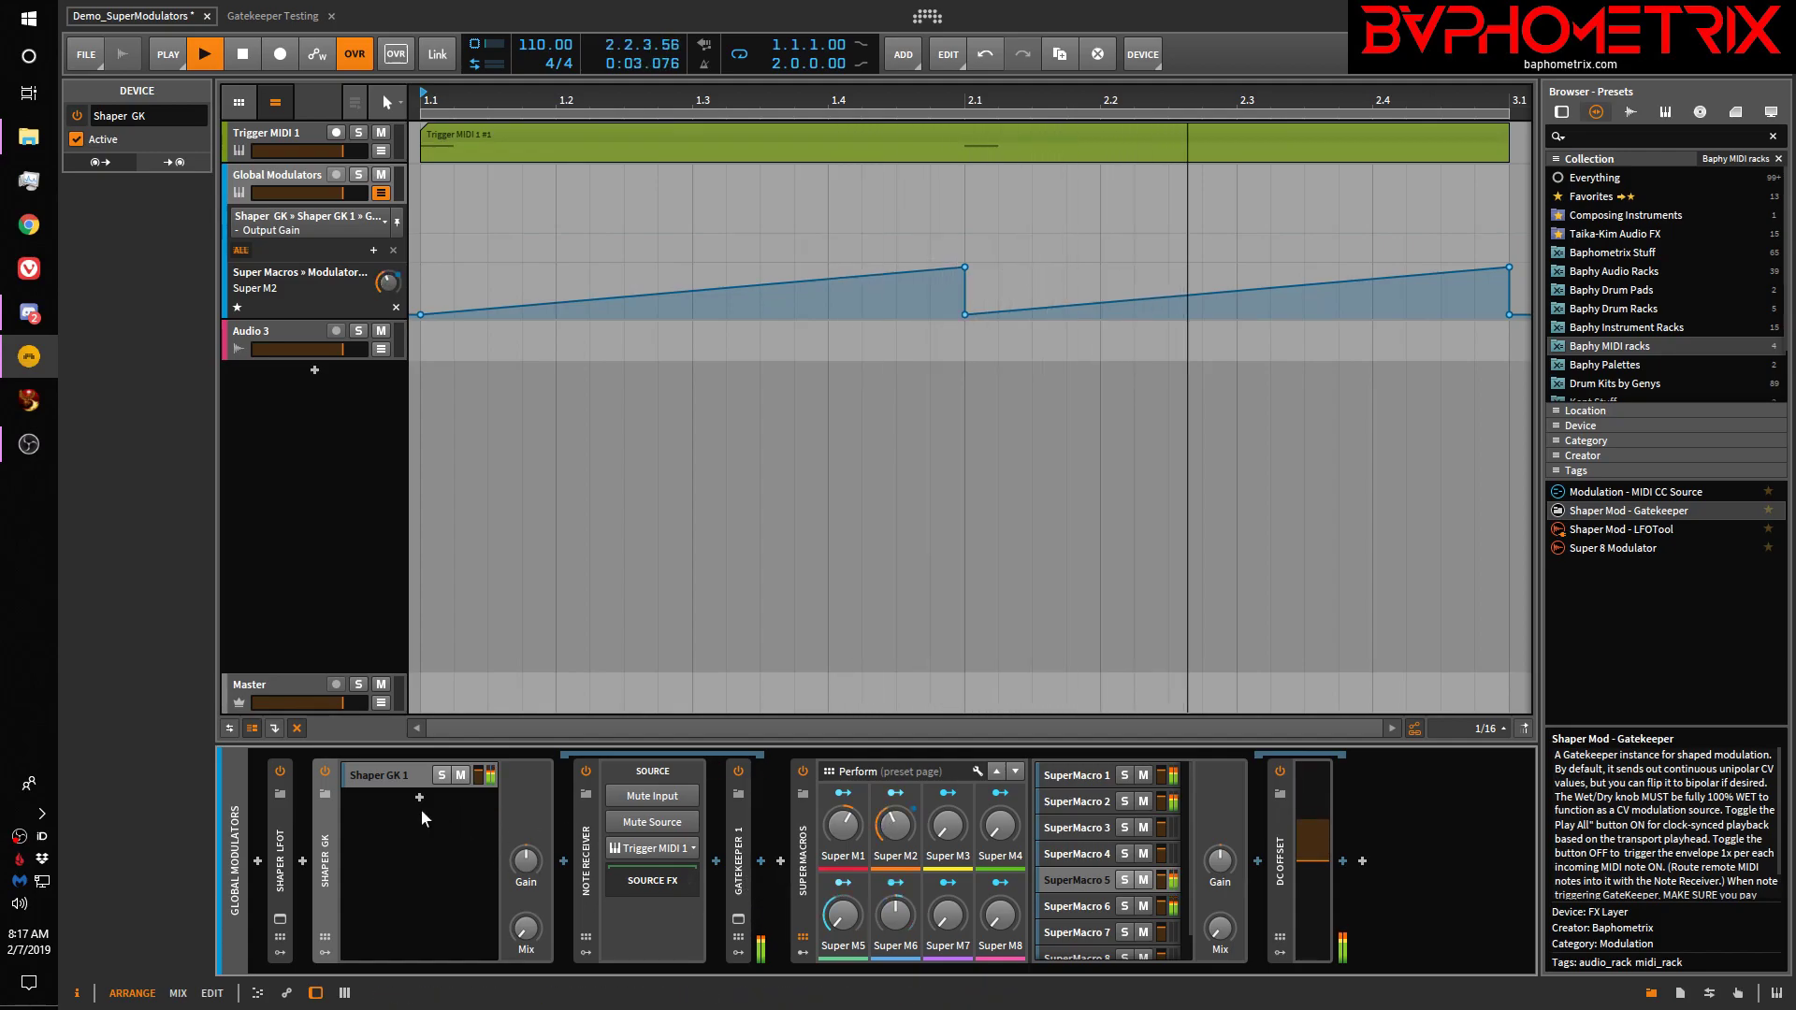
# Select the Shaper GK 1 layer, its Note Receiver, then Gatekeeper 1 to show it in the Inspector
pyautogui.click(384, 774)
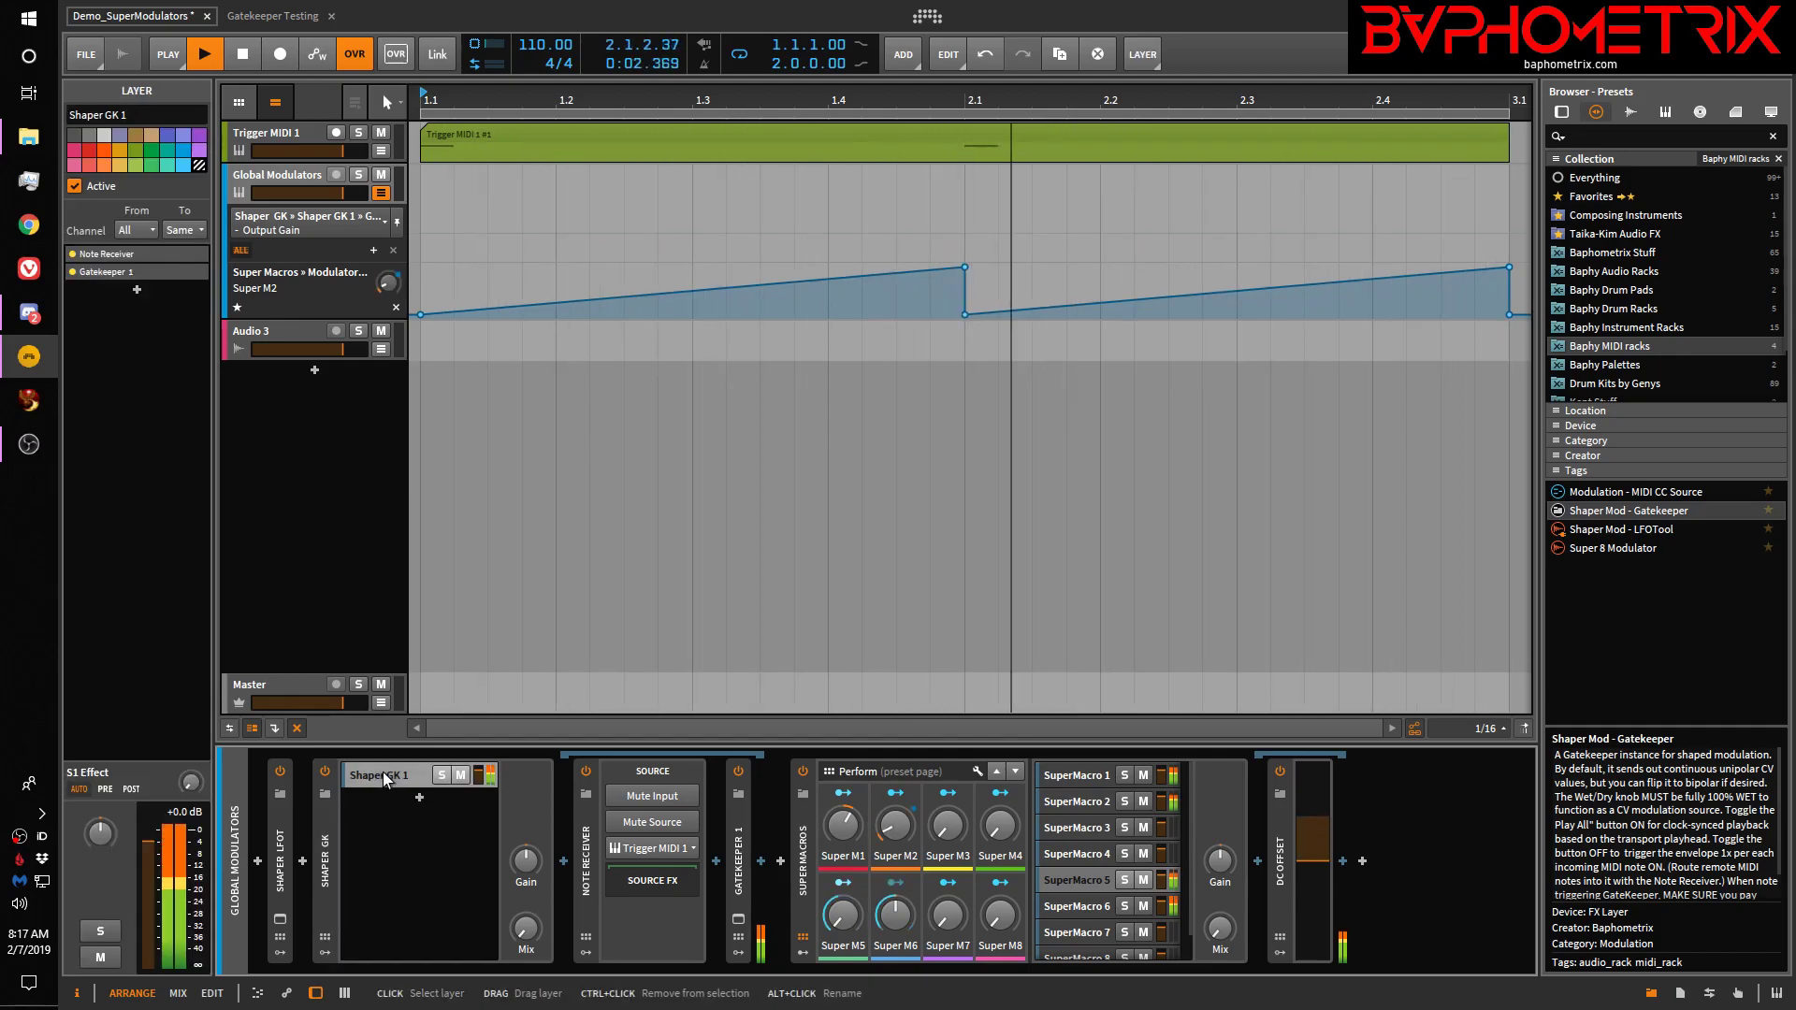
pyautogui.click(587, 869)
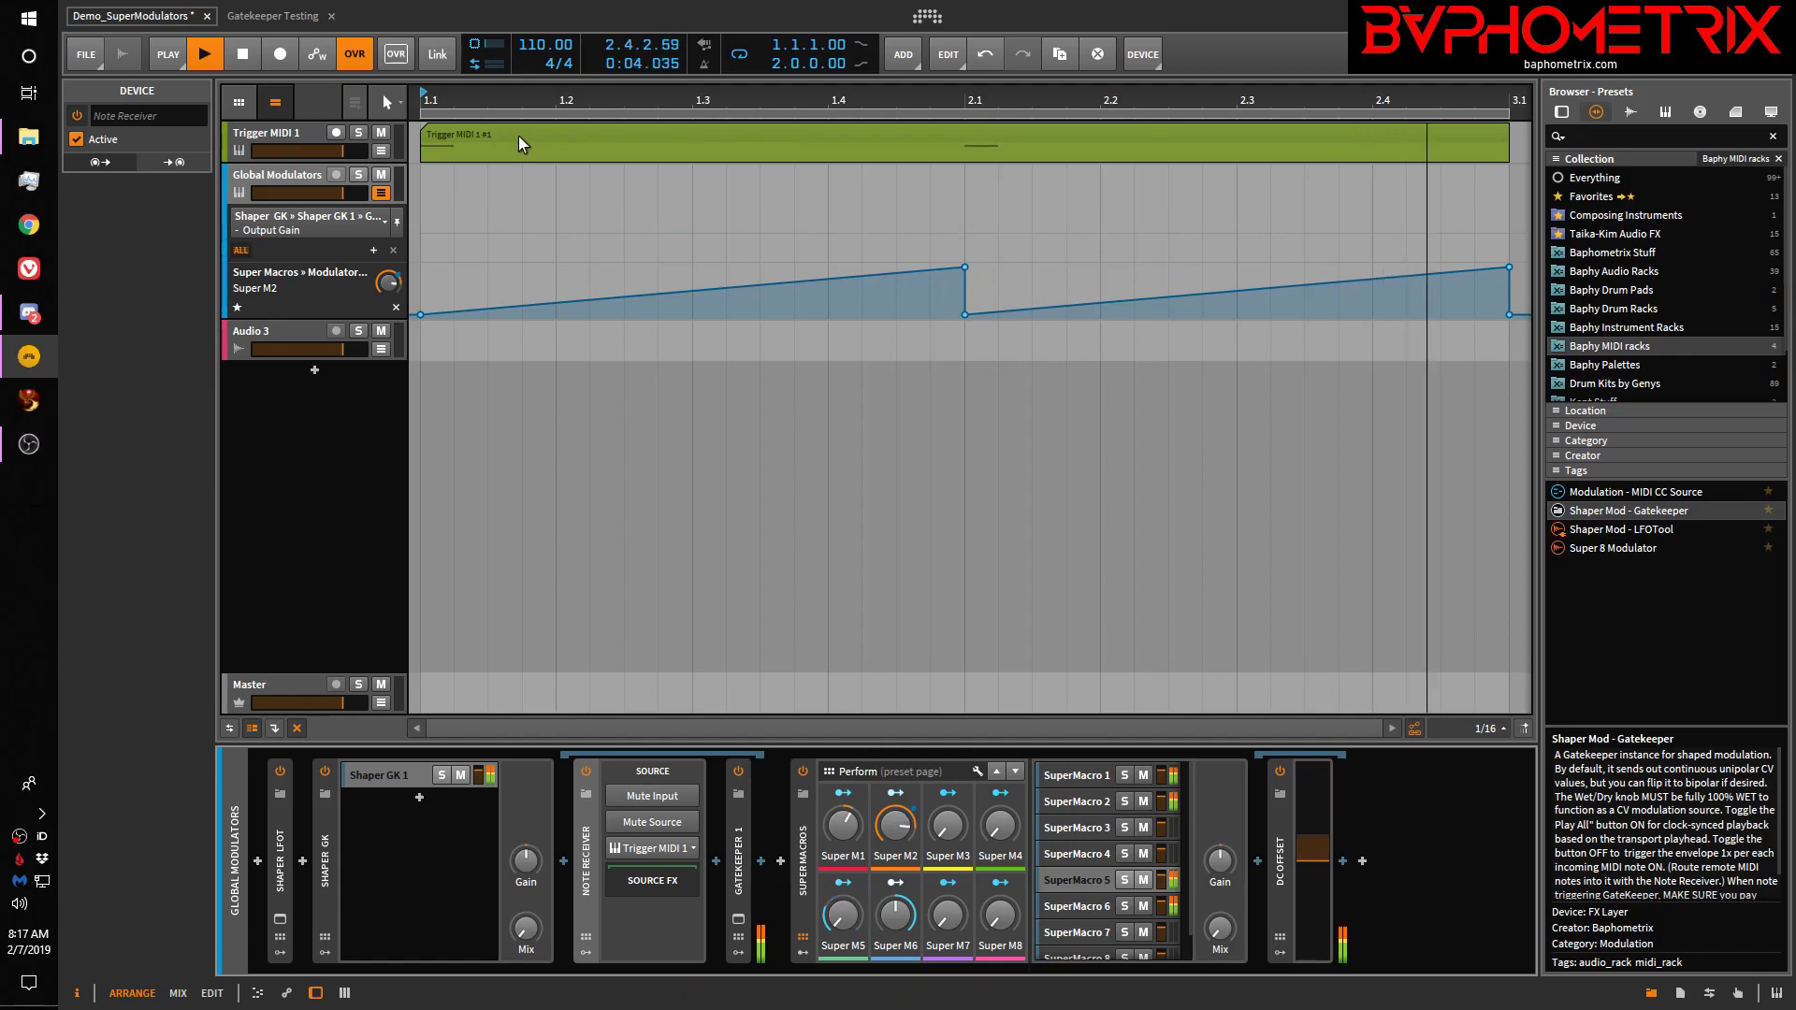
pyautogui.click(741, 866)
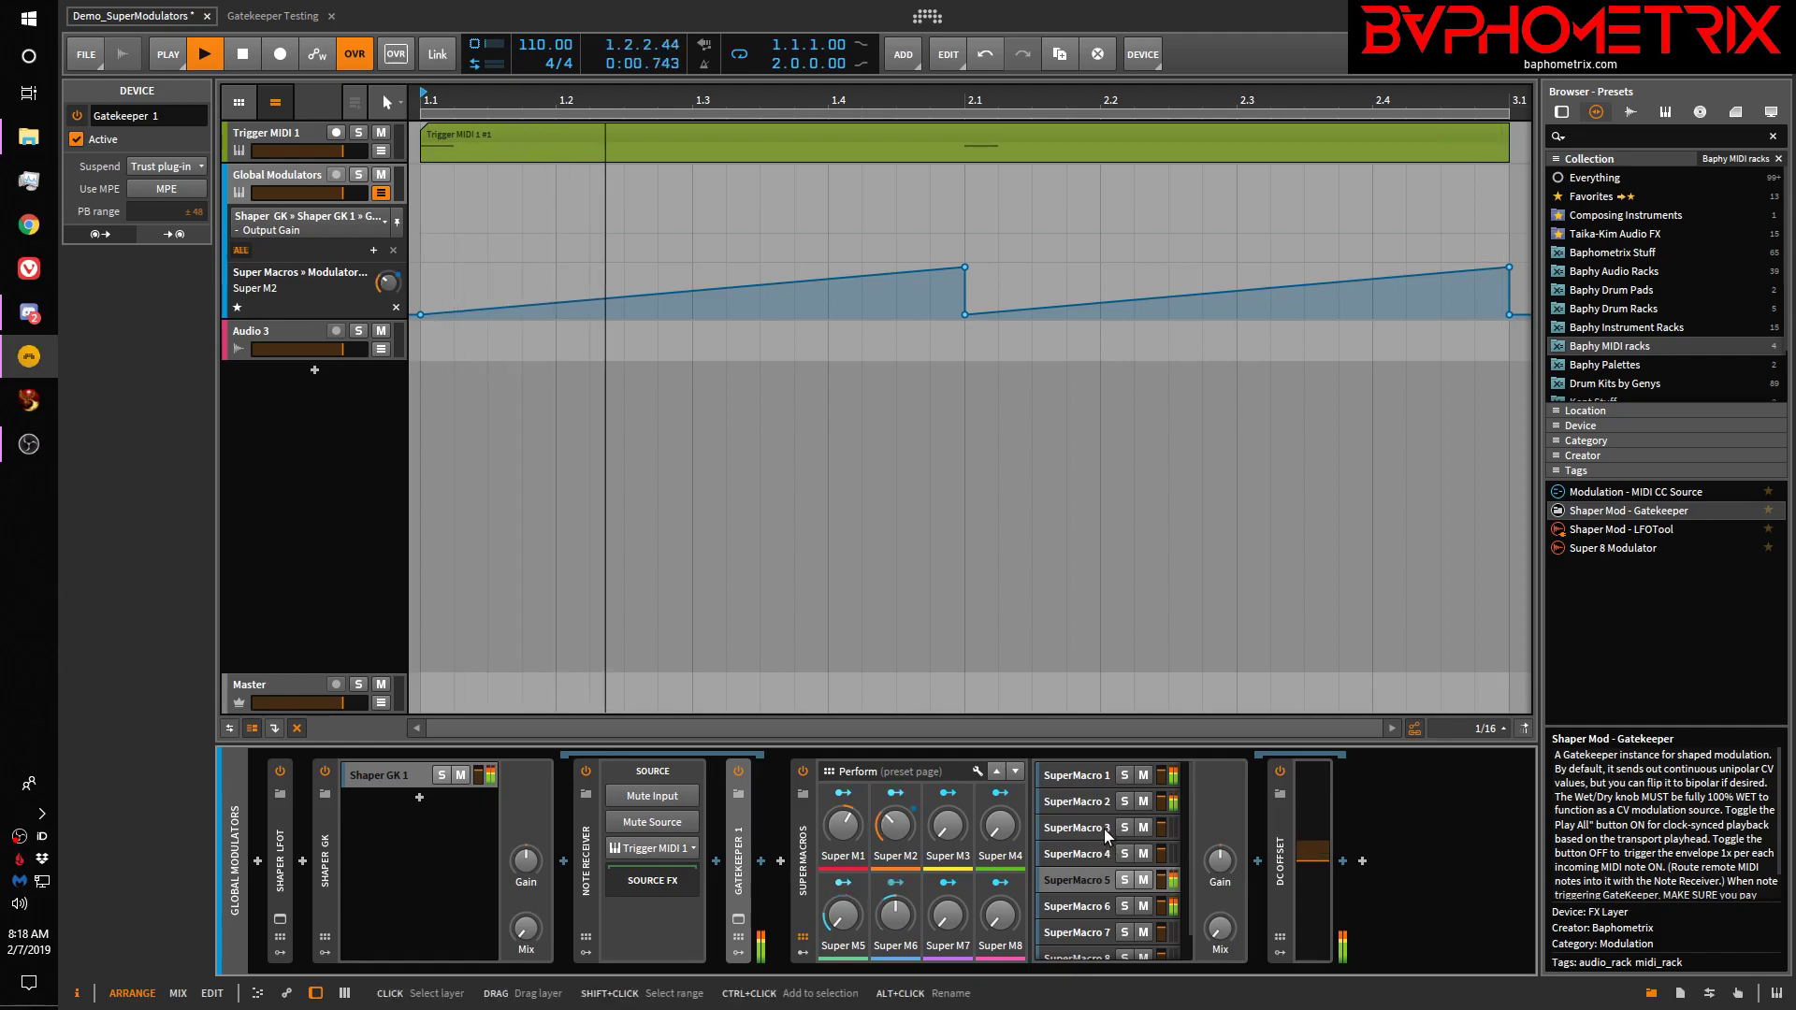
# Raise Shaper GK's Mix to 16.5% and open Gatekeeper 1's plug-in window
pyautogui.click(525, 931)
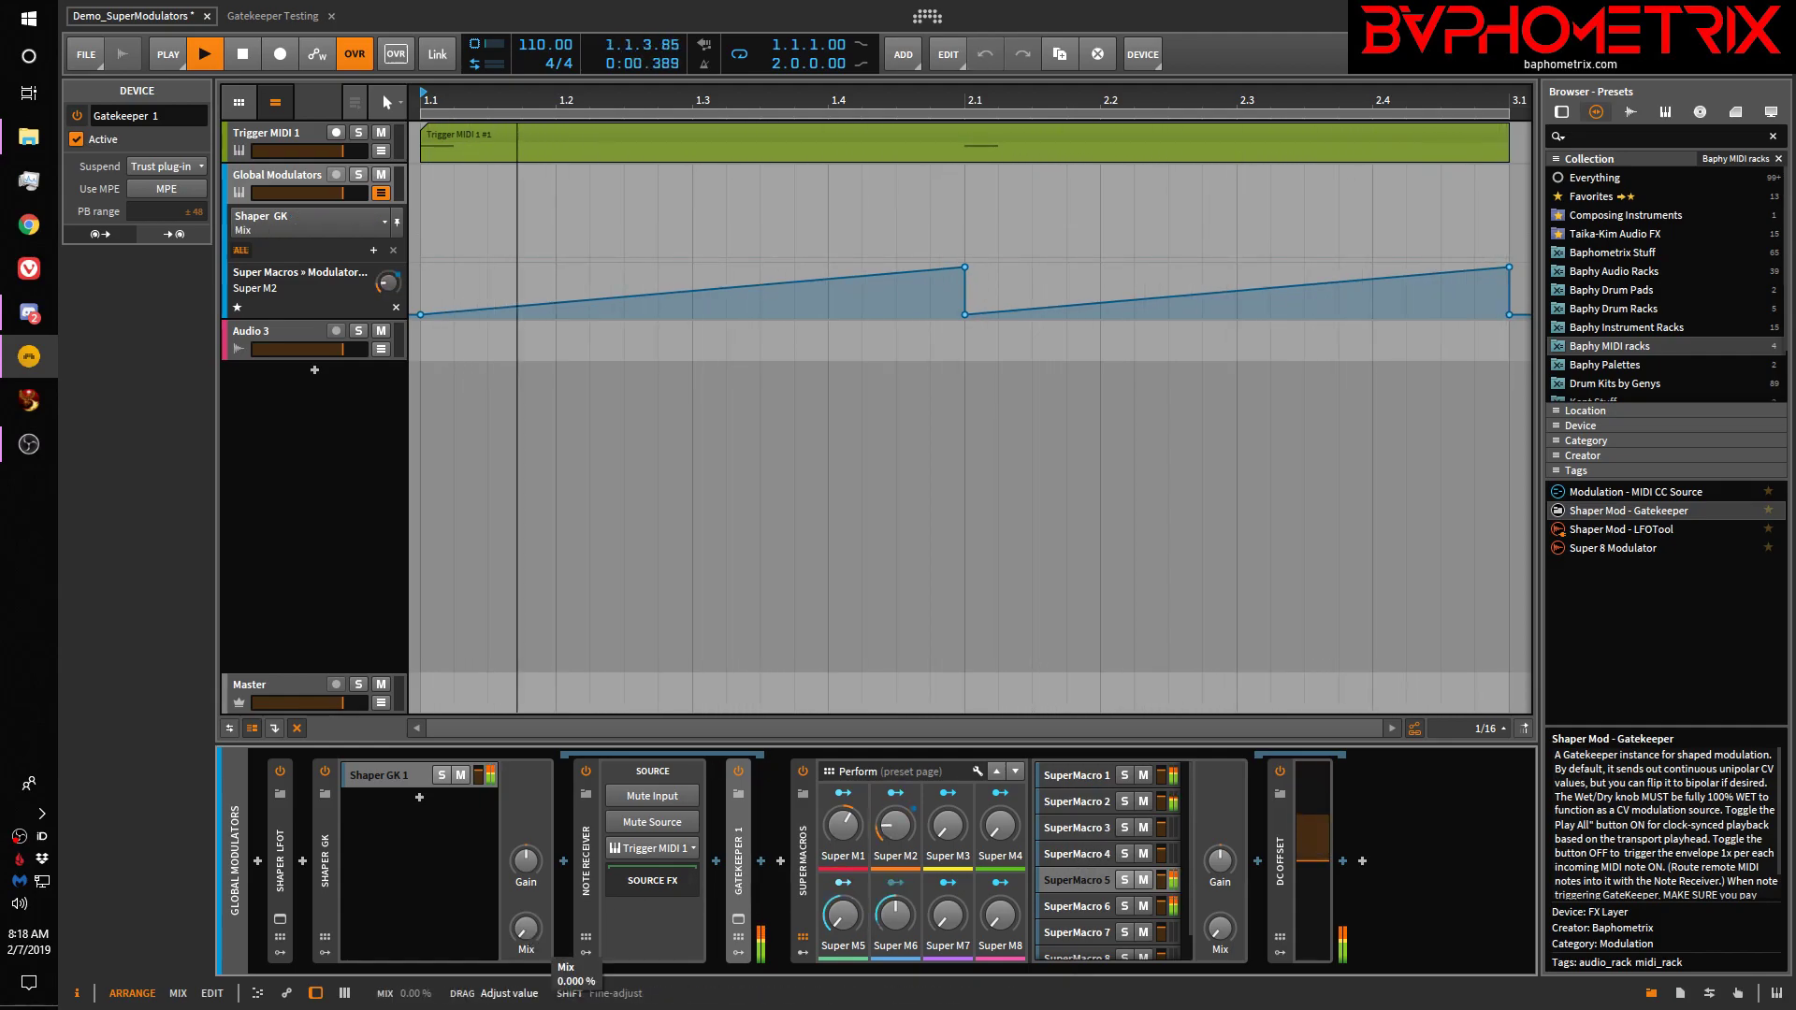
pyautogui.moveTo(526, 930); pyautogui.dragTo(526, 898)
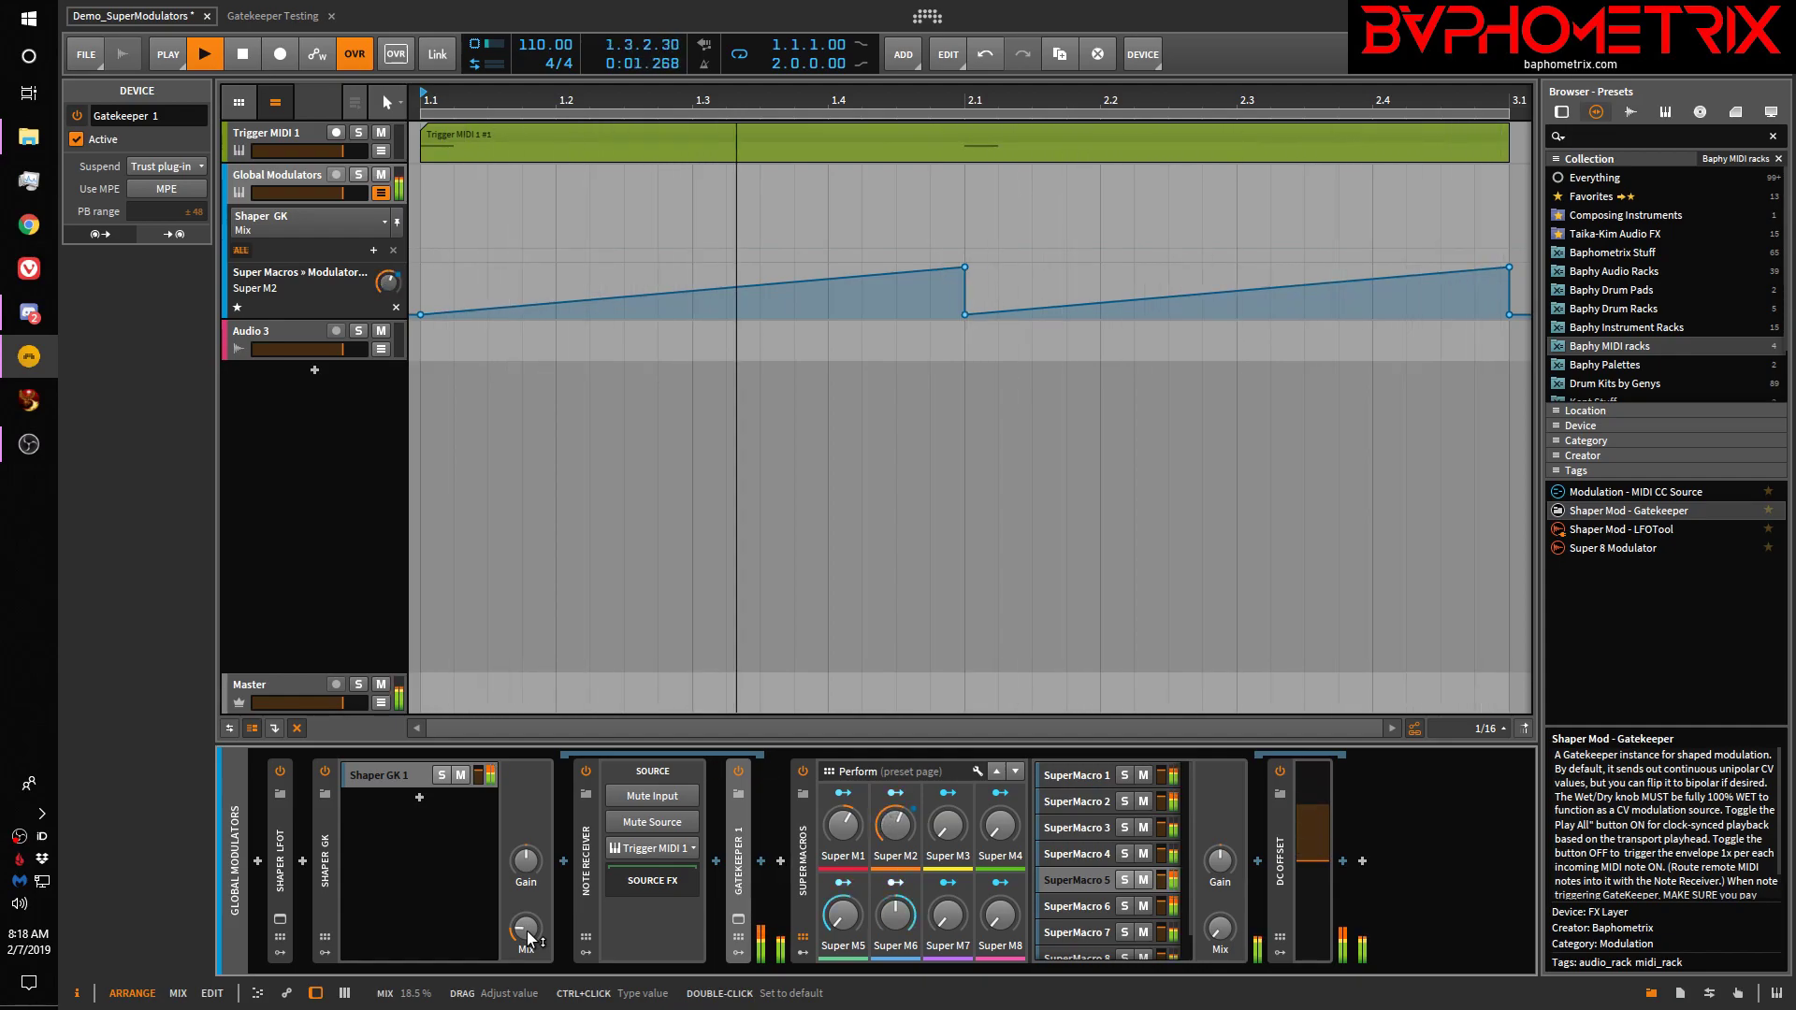
pyautogui.click(738, 920)
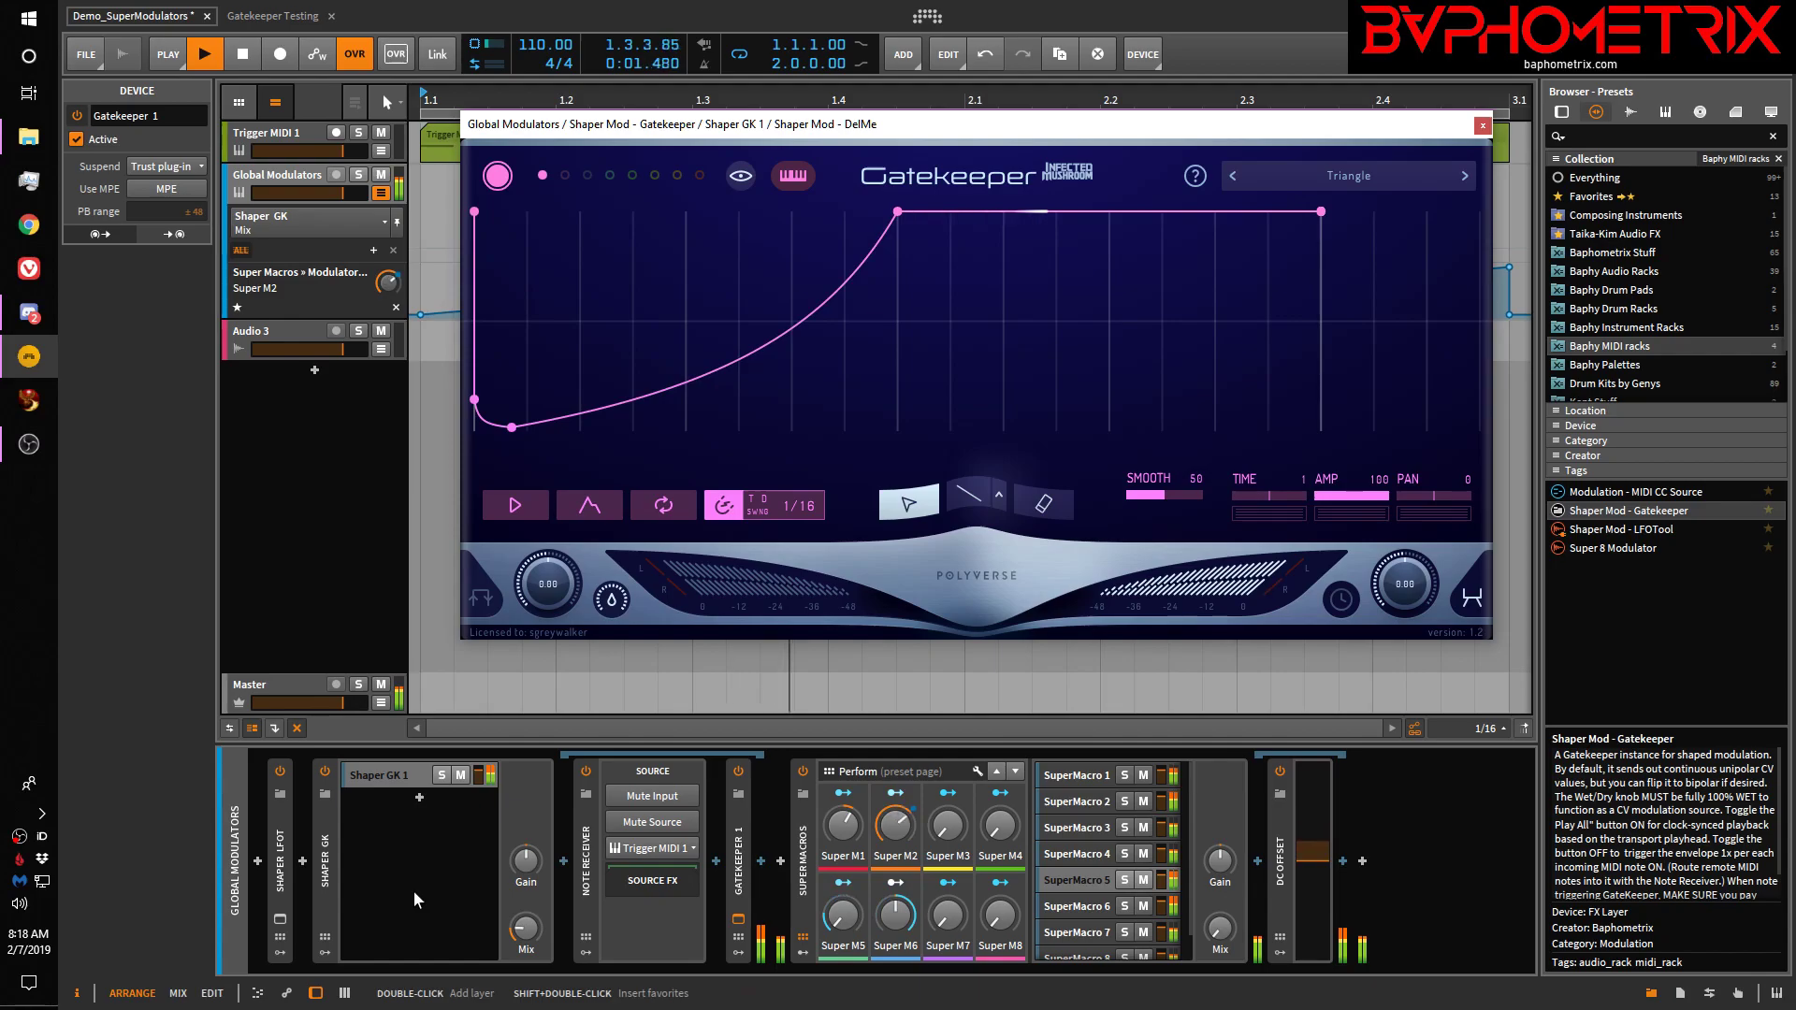
# Bring Shaper GK's Mix down to 8%, then up to 11%, and close the Gatekeeper window
pyautogui.moveTo(526, 929); pyautogui.dragTo(527, 947)
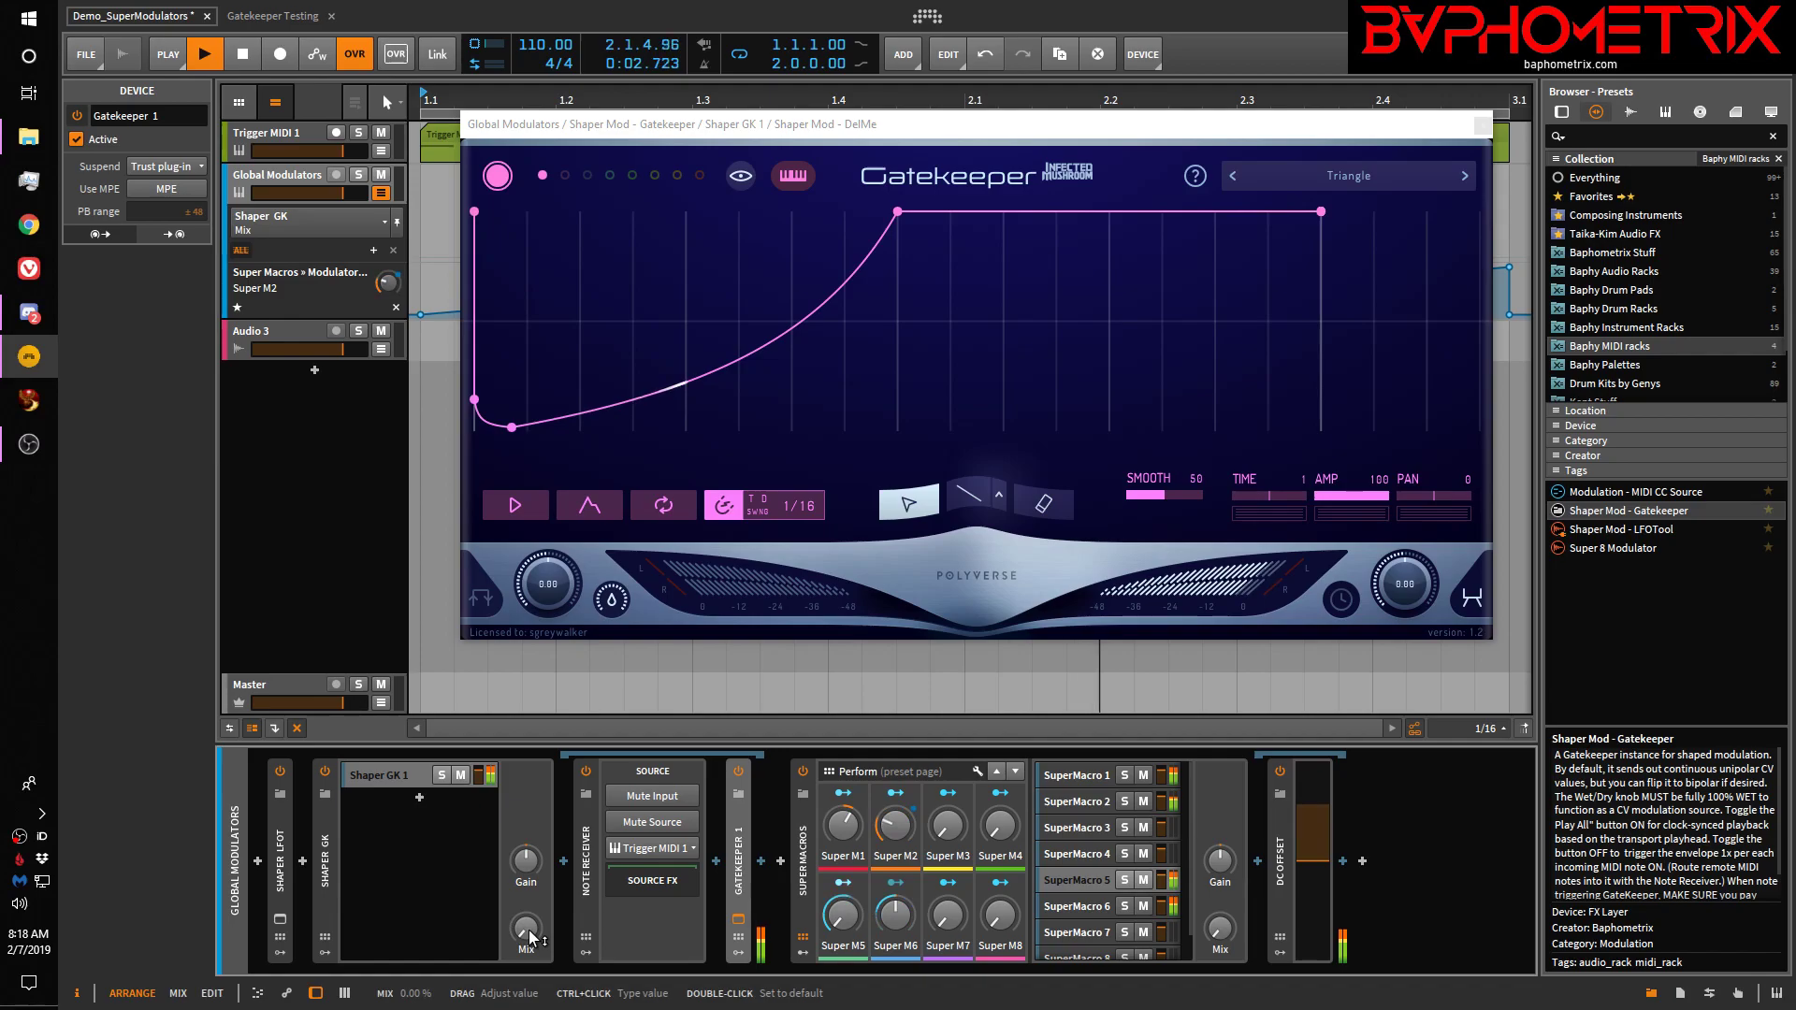
pyautogui.moveTo(529, 935); pyautogui.dragTo(528, 921)
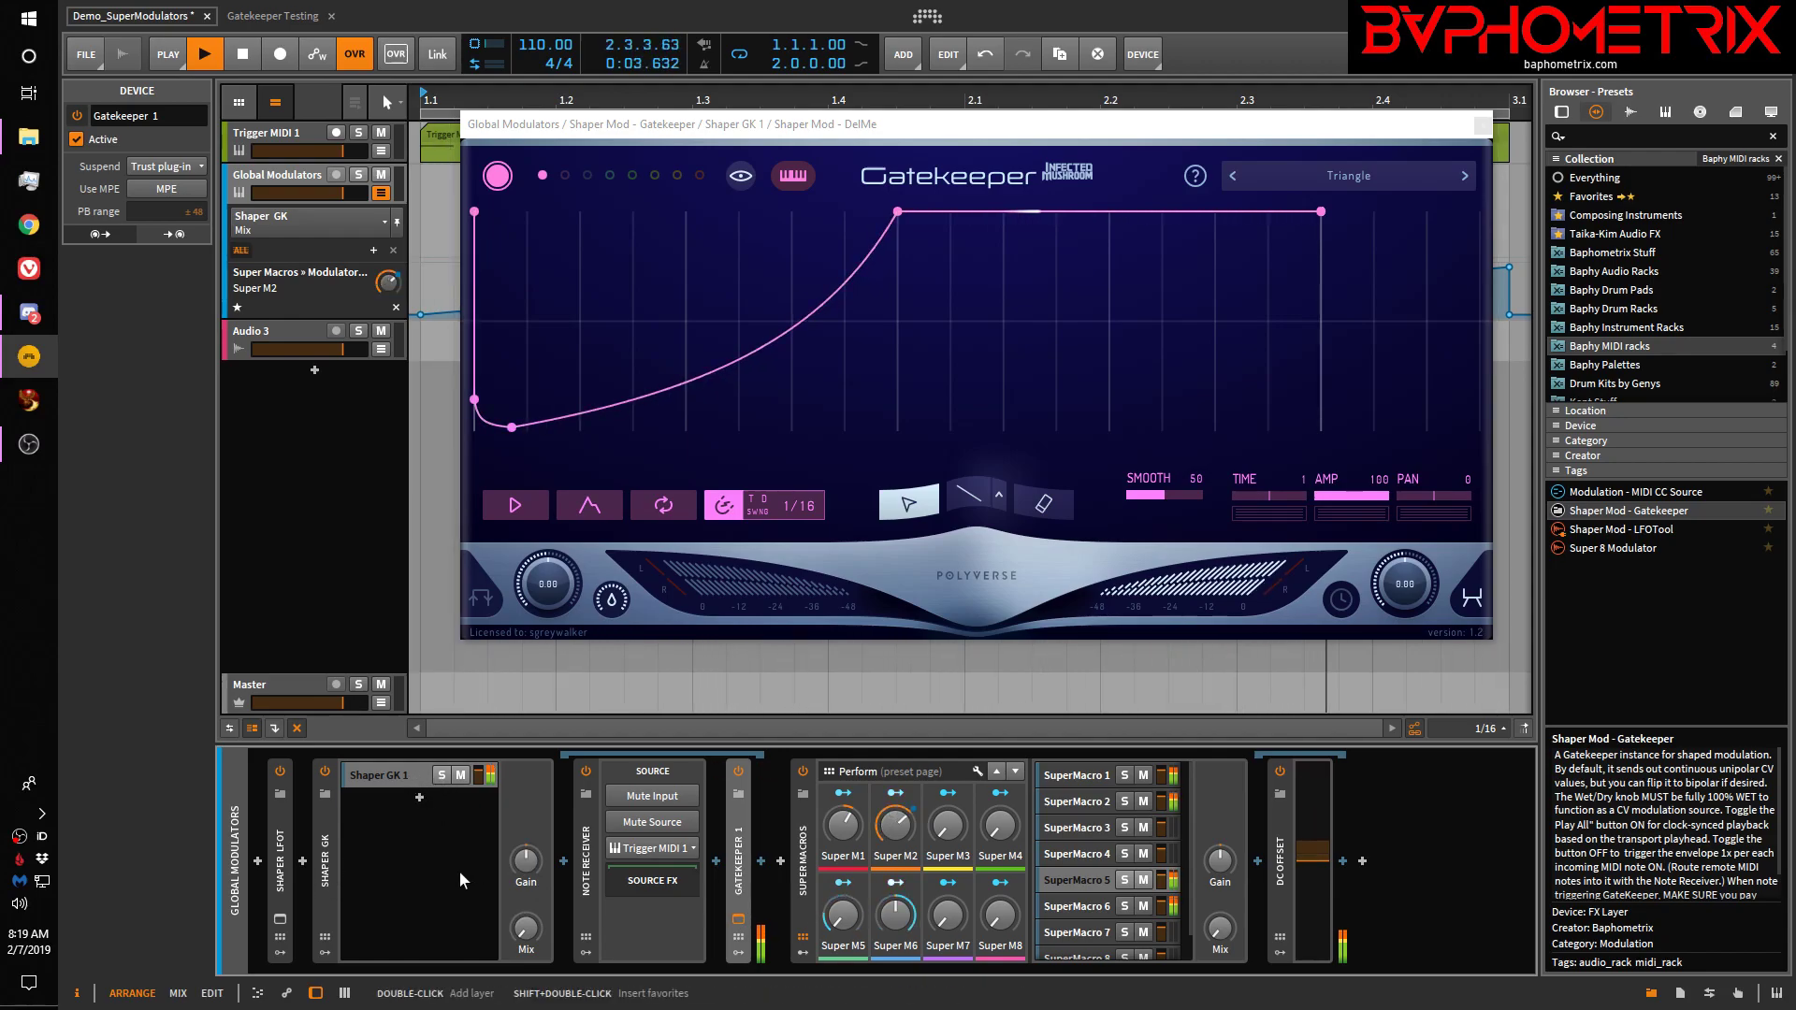
pyautogui.click(1484, 127)
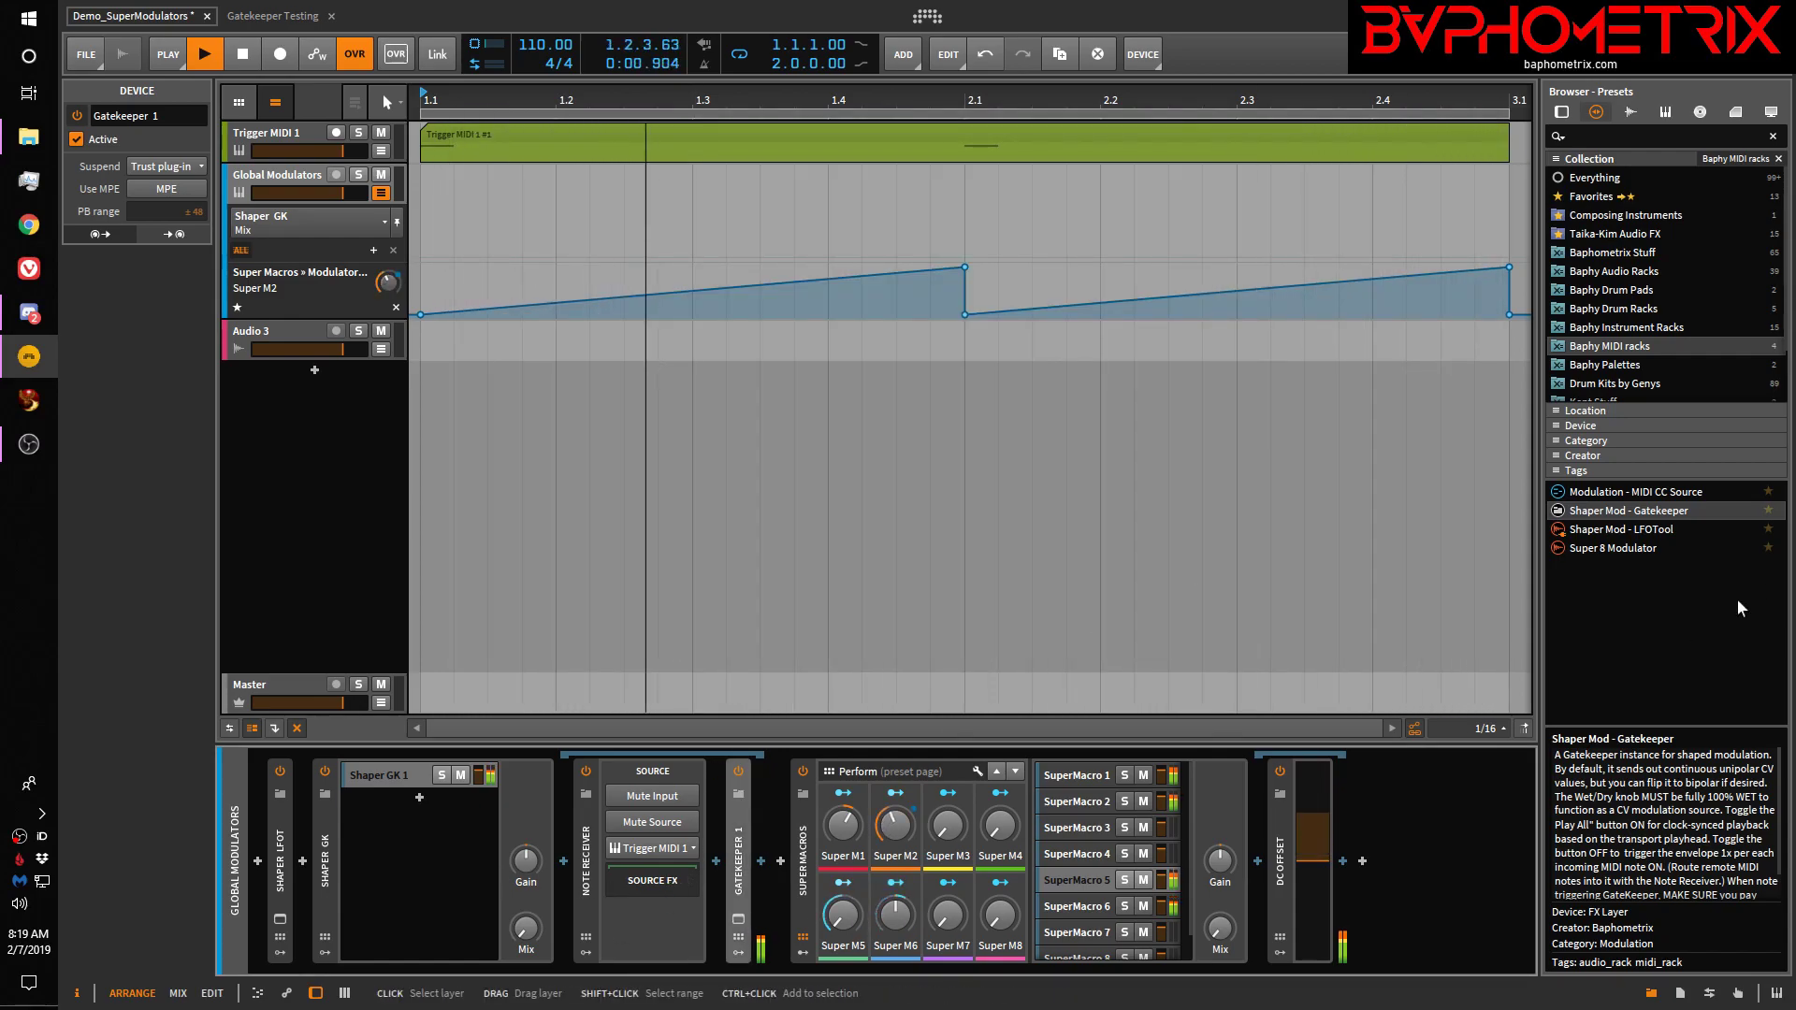
# Drop another Gatekeeper shaper at the chain's end and expand the Shaper GK 1 layer's devices
pyautogui.moveTo(1626, 509); pyautogui.dragTo(1427, 862)
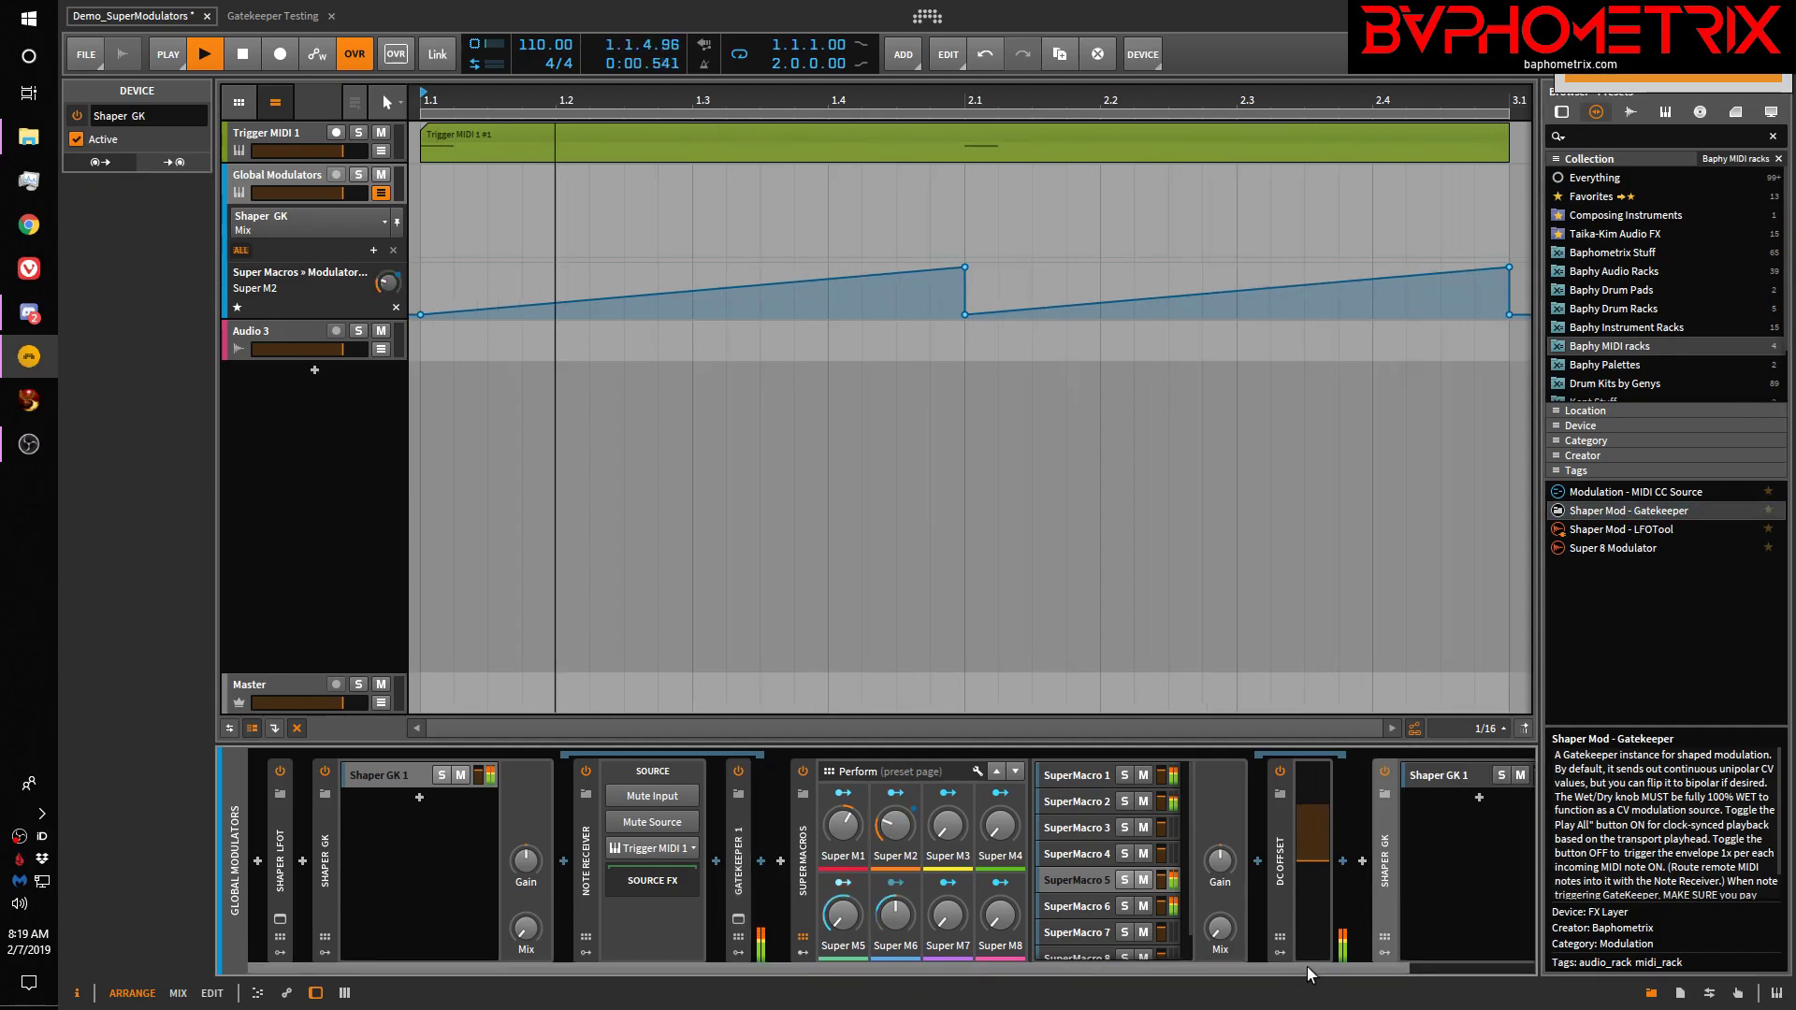
pyautogui.moveTo(1337, 973); pyautogui.dragTo(1459, 974)
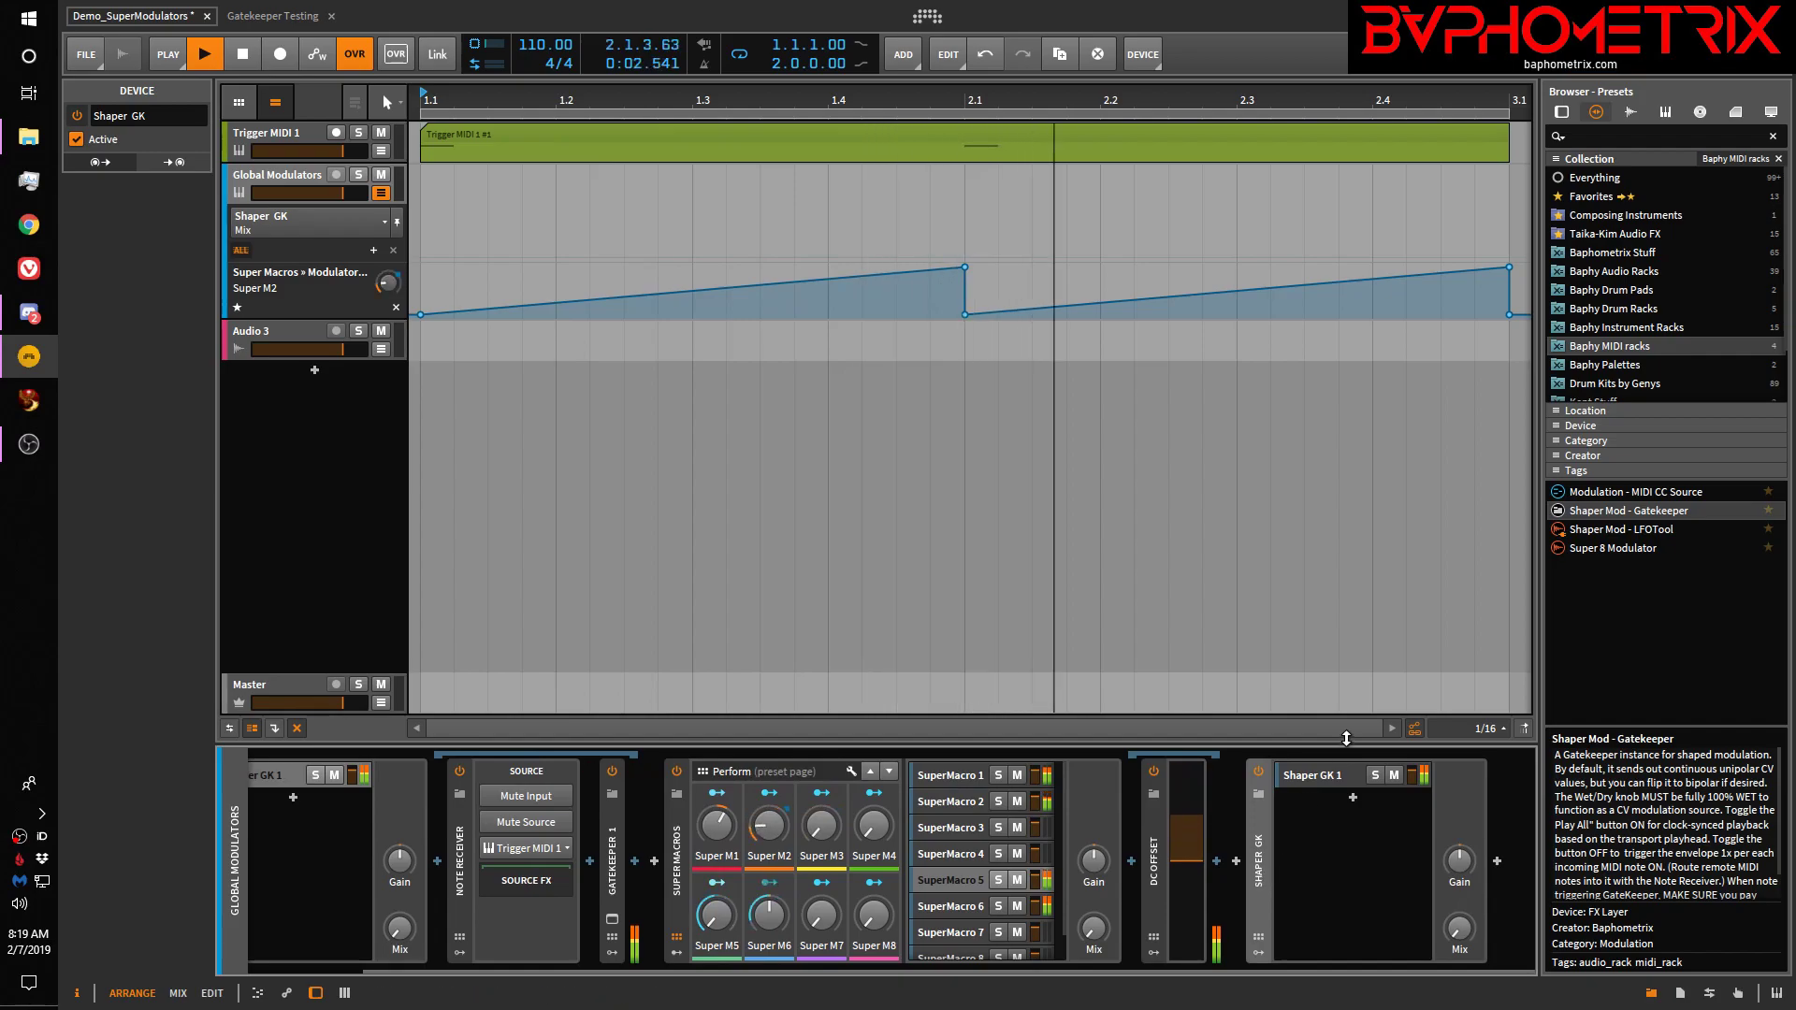
pyautogui.click(1332, 776)
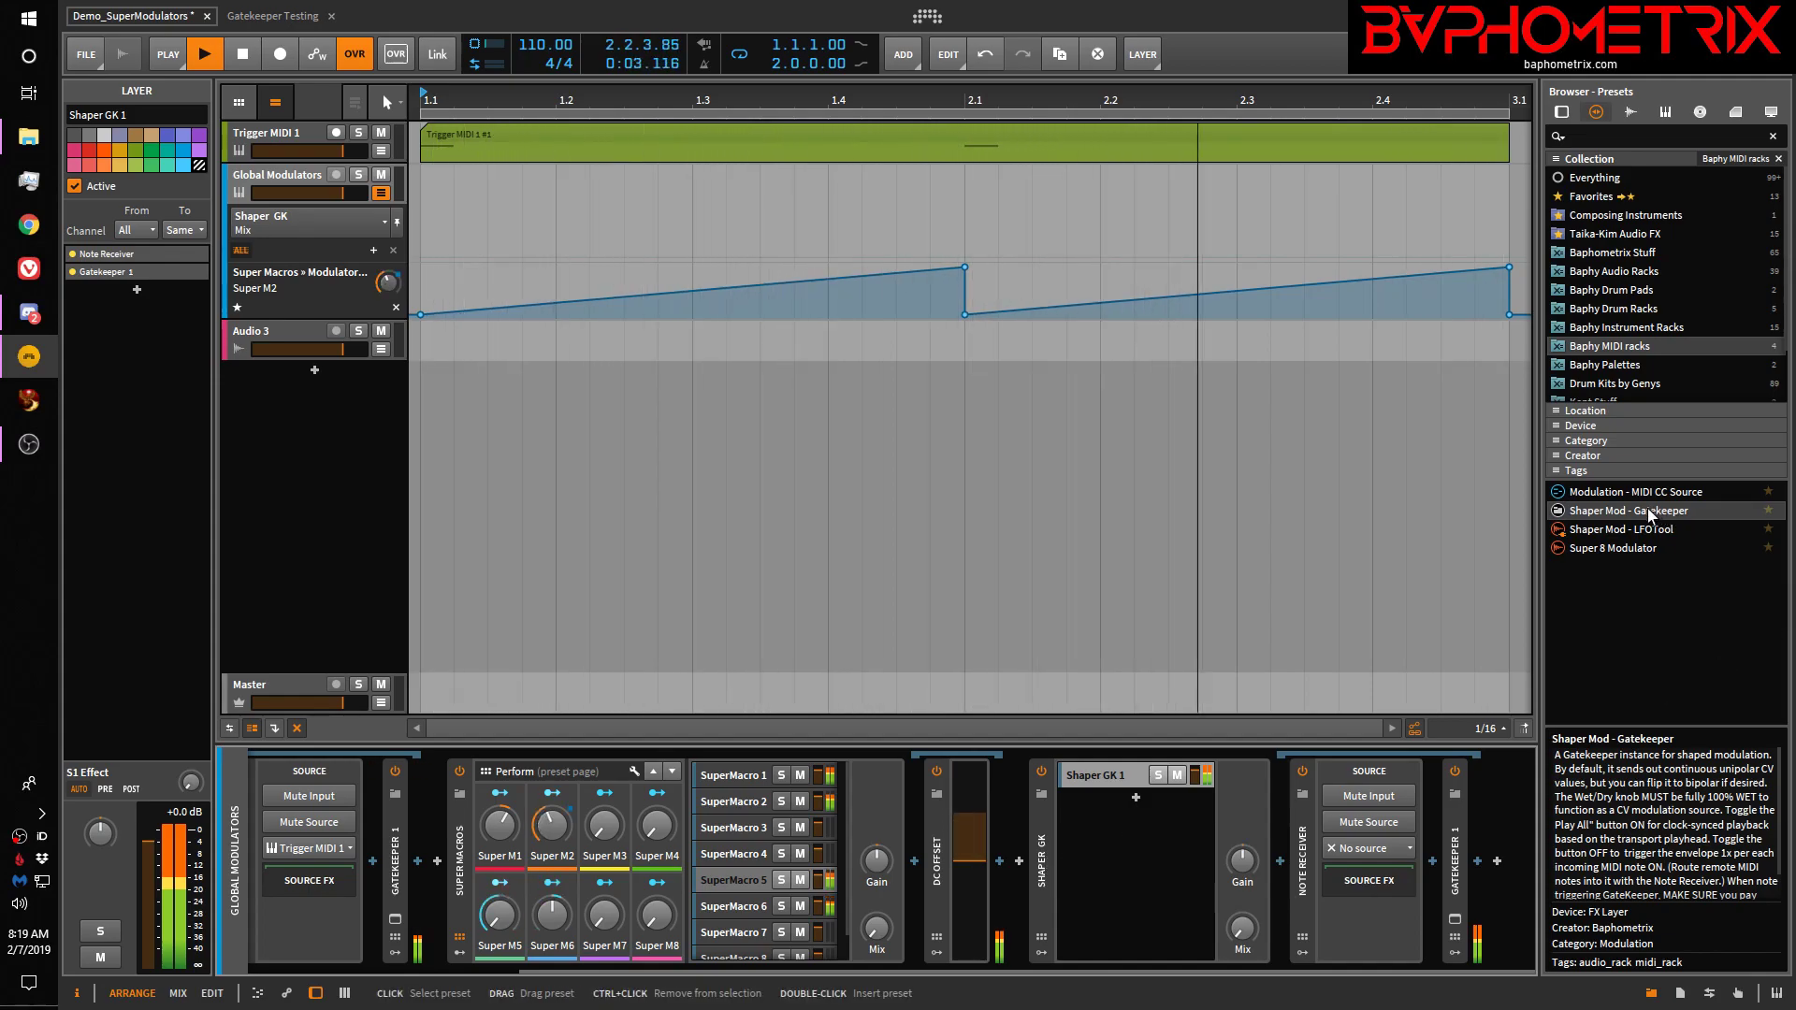
# Delete the duplicate Shaper GK device at the chain end and stop playback
pyautogui.click(1049, 865)
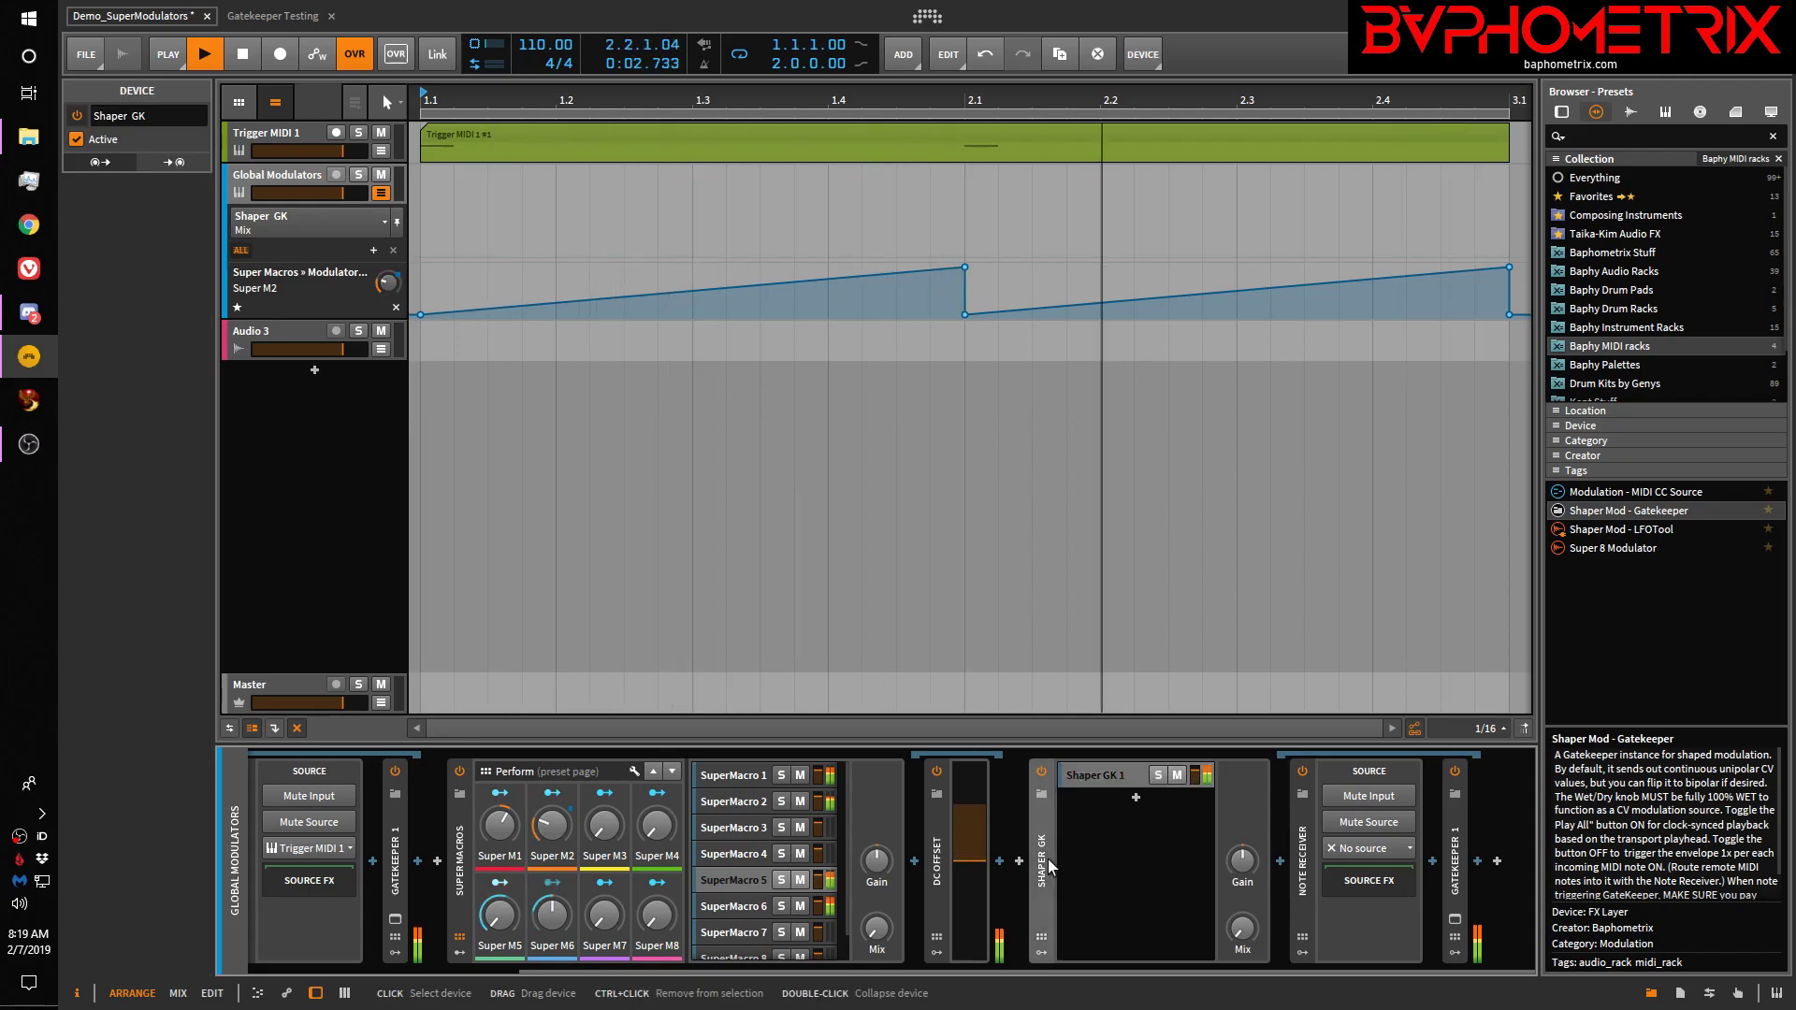
pyautogui.press('Delete')
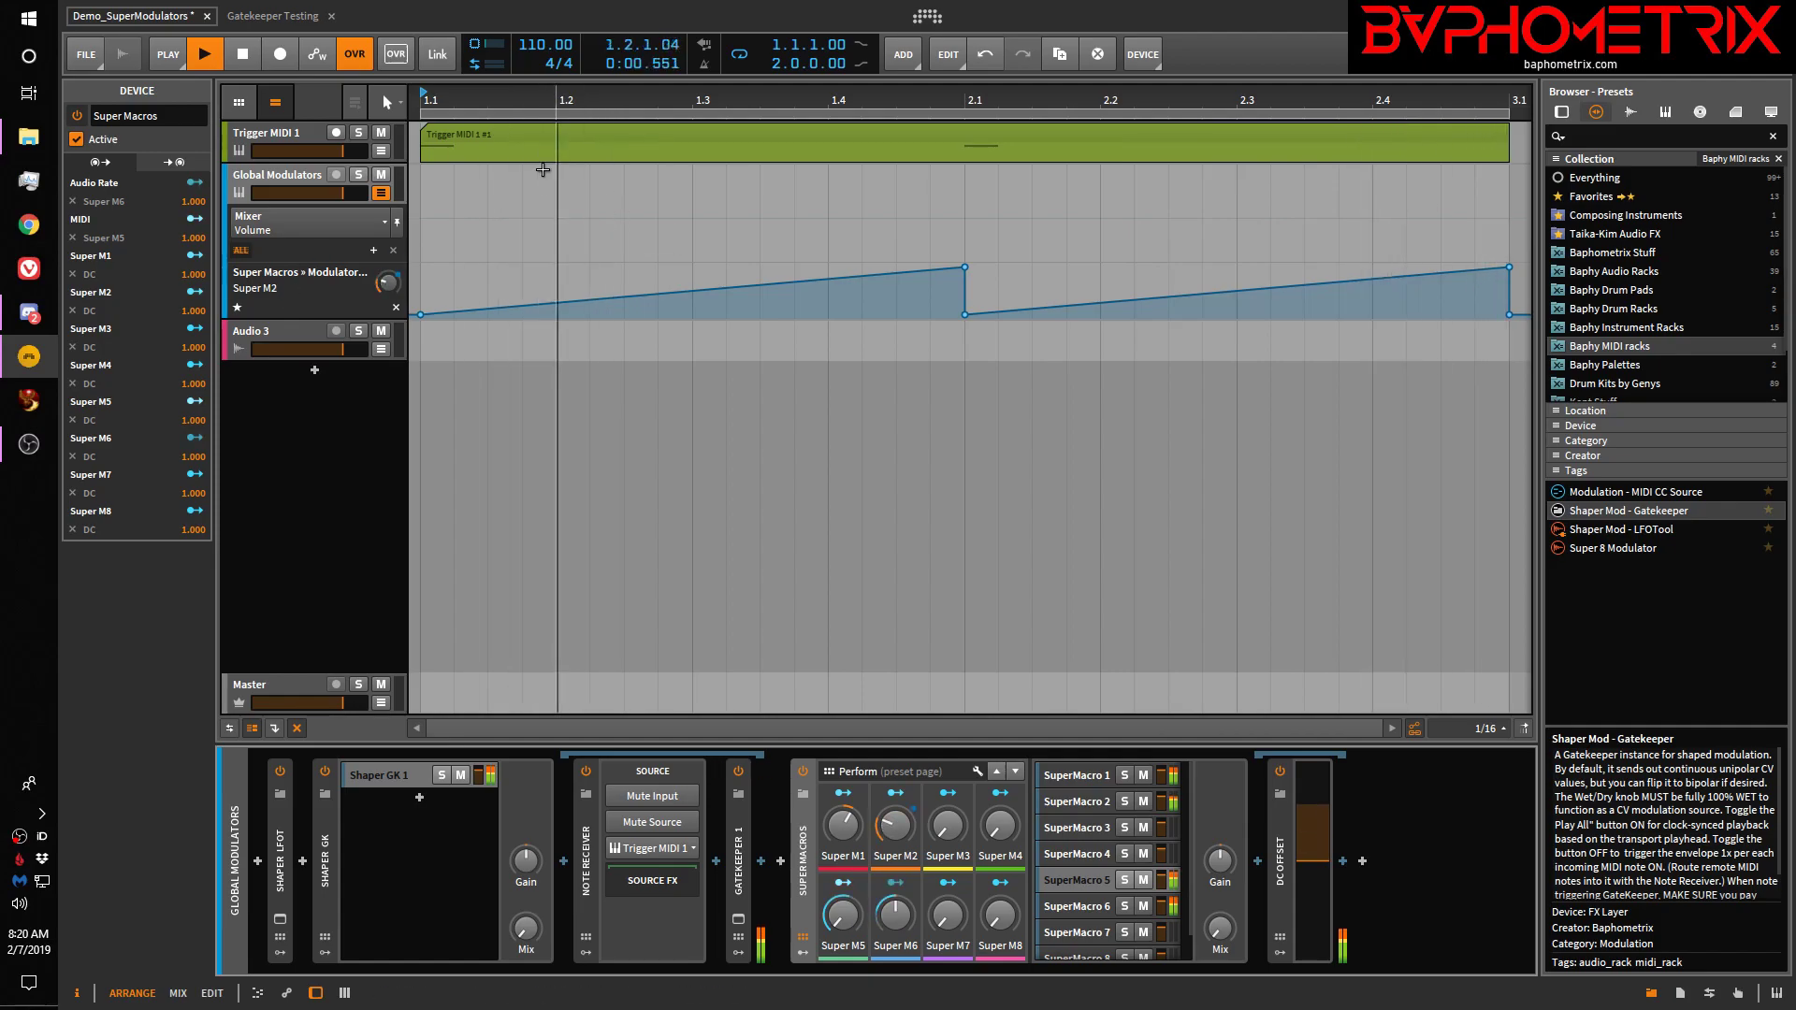
pyautogui.press('space')
# Switch to Gatekeeper Testing, activate its audio engine, and open the Gatekeeper plug-in window over the browser
pyautogui.click(271, 15)
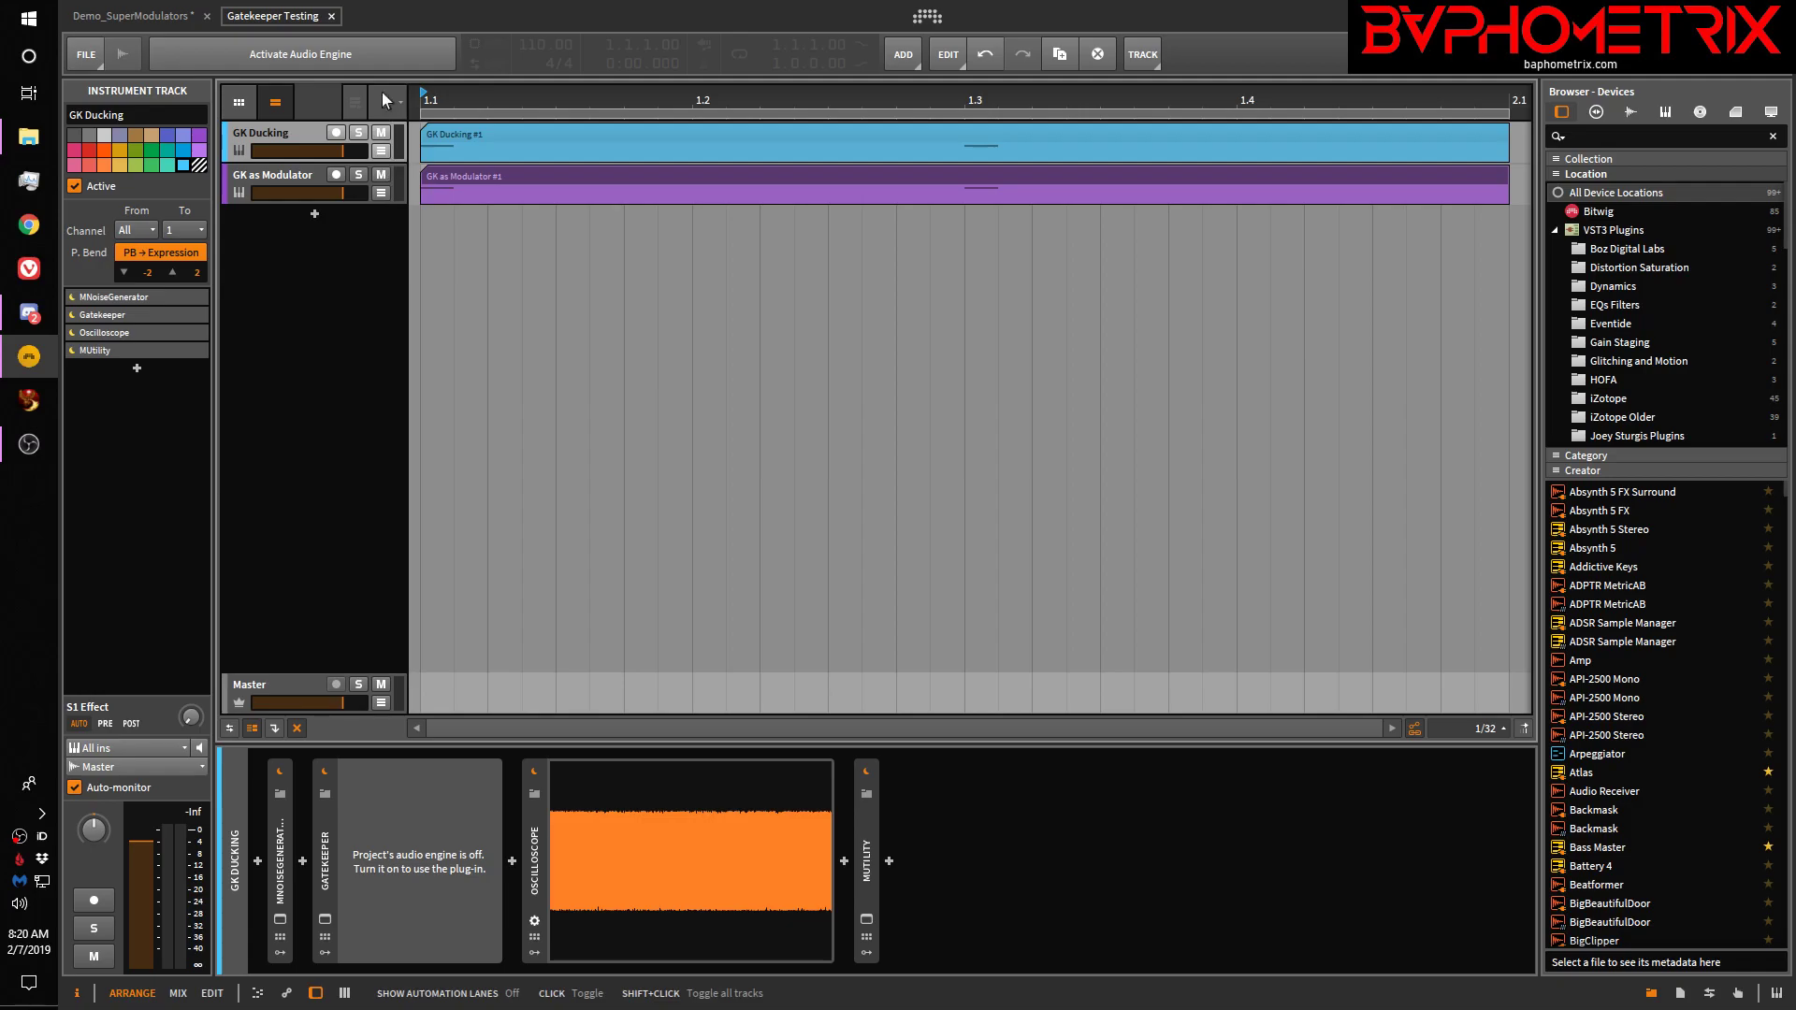
pyautogui.click(382, 50)
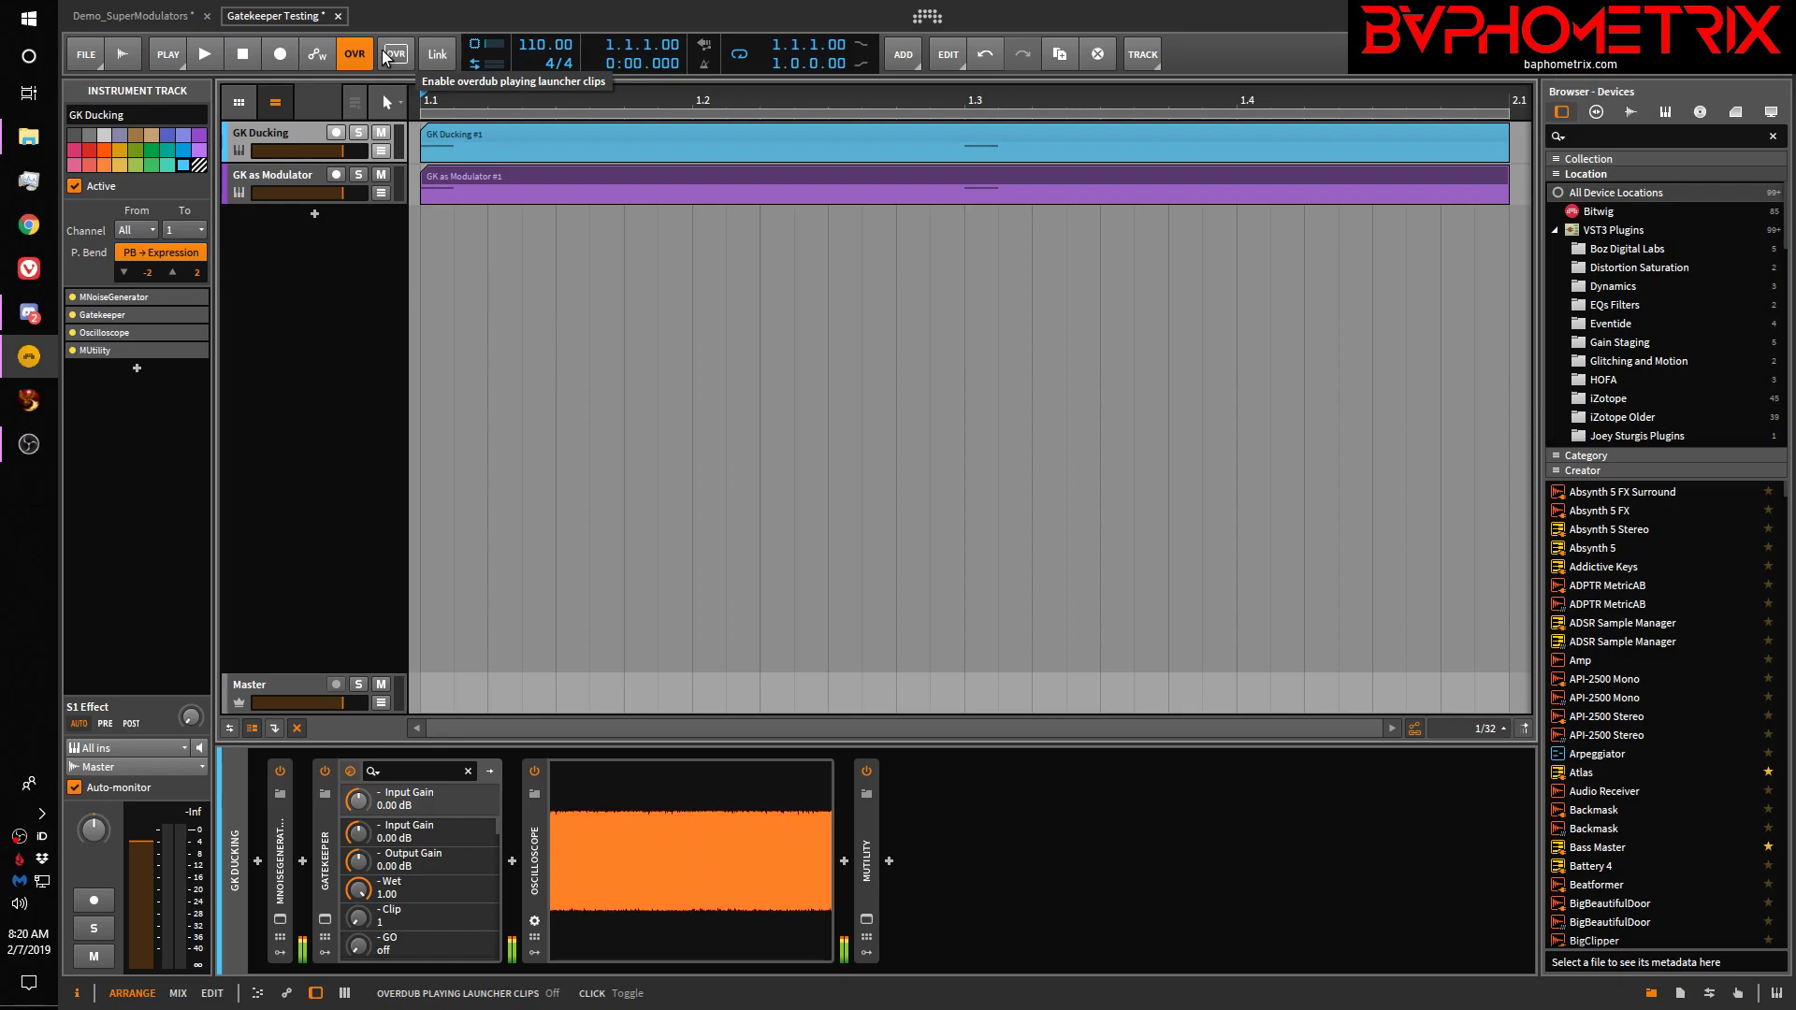
pyautogui.click(325, 921)
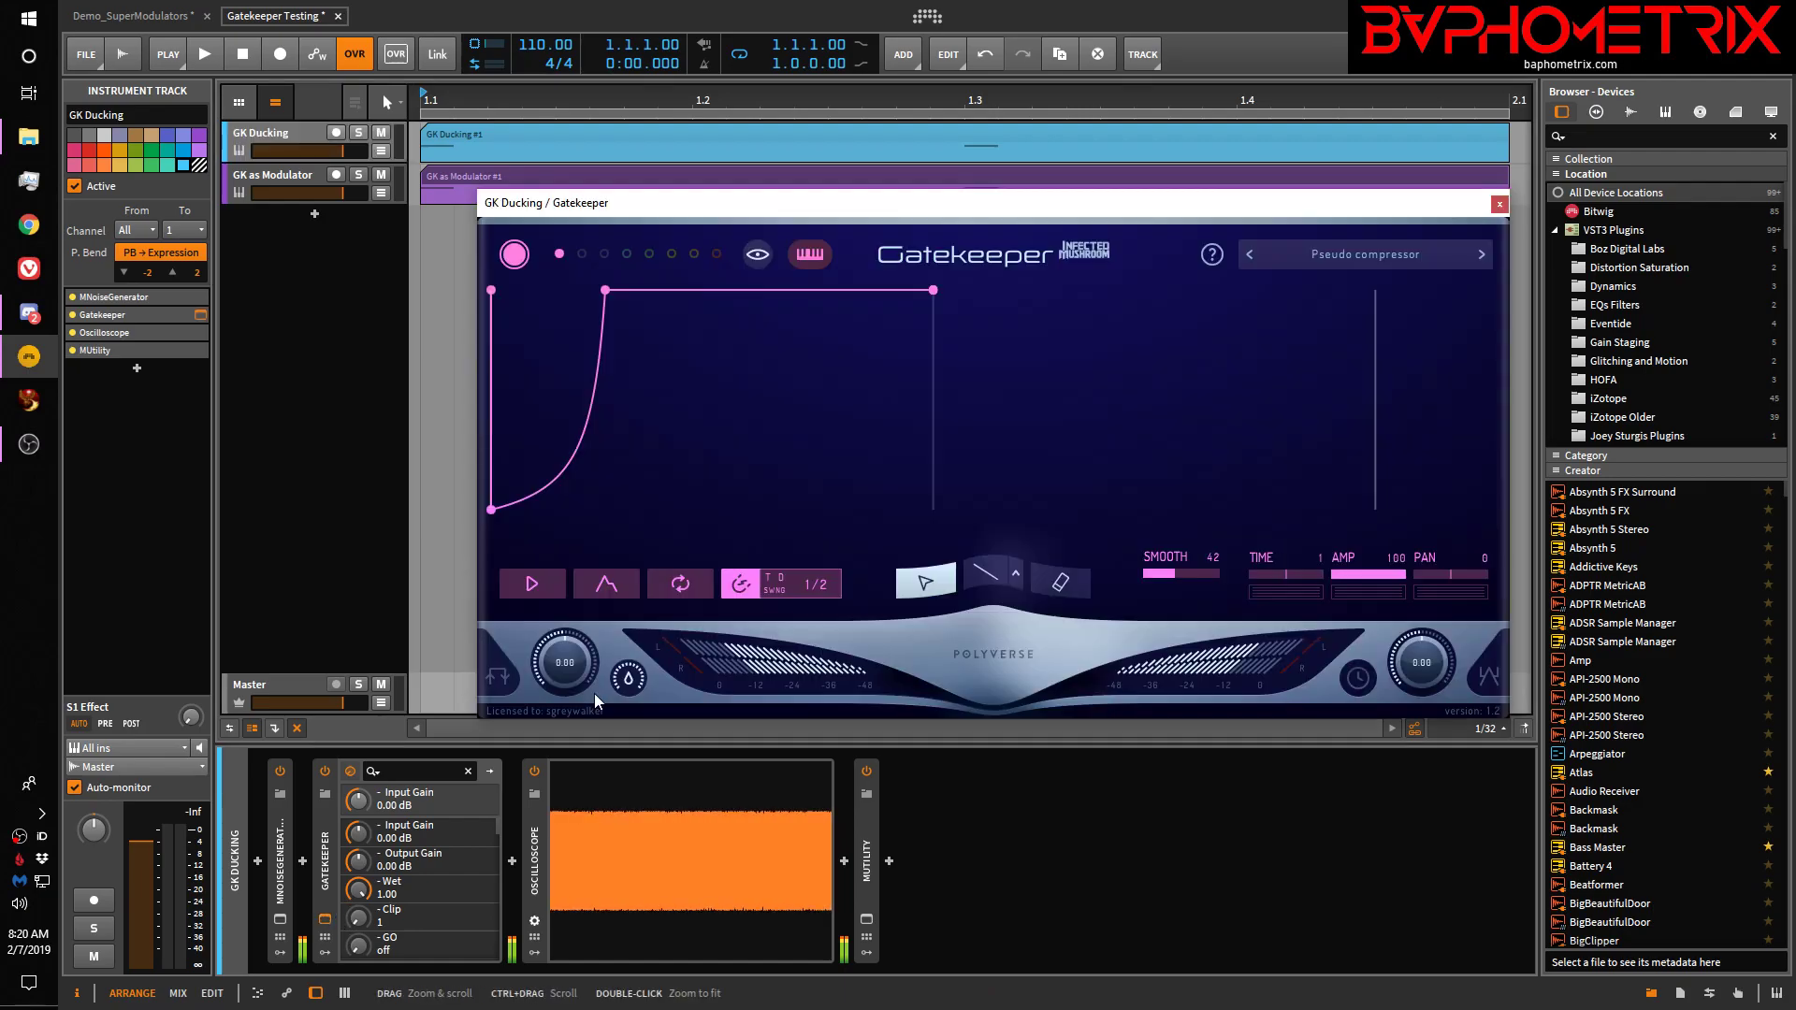
pyautogui.moveTo(950, 214); pyautogui.dragTo(1182, 226)
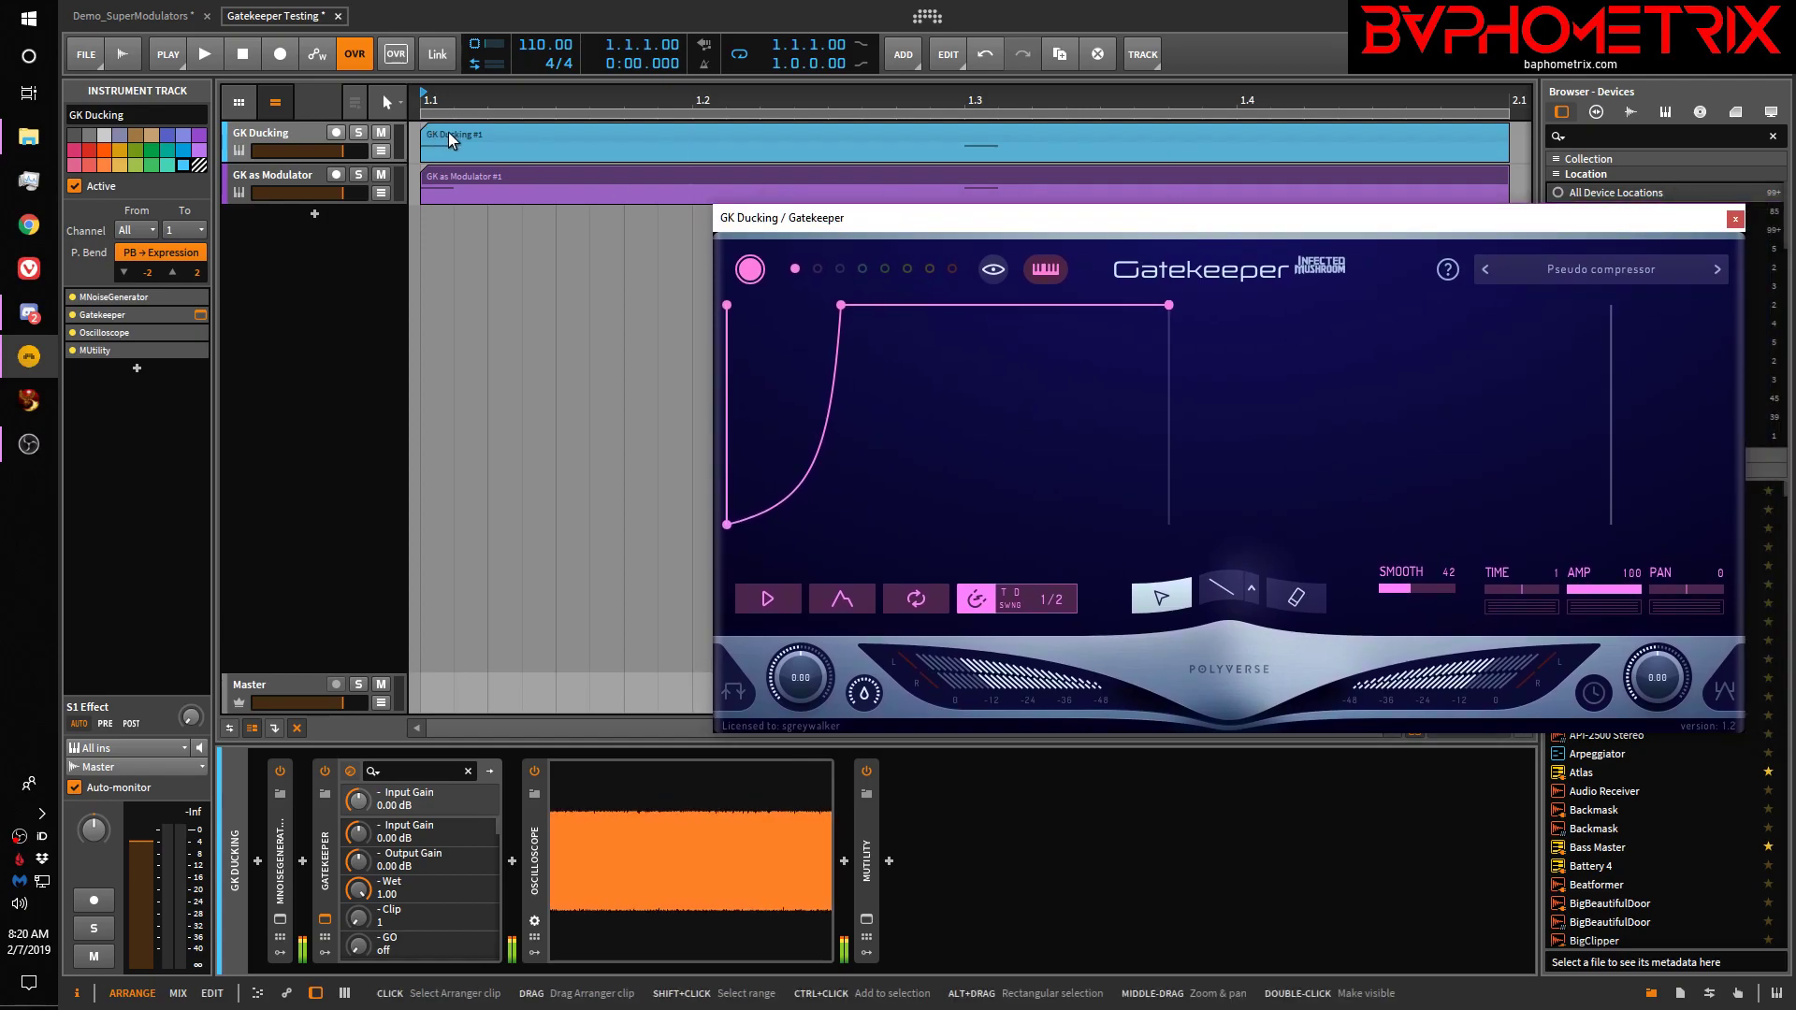
# Select the GK Ducking track and its GK Ducking #1 clip
pyautogui.click(281, 137)
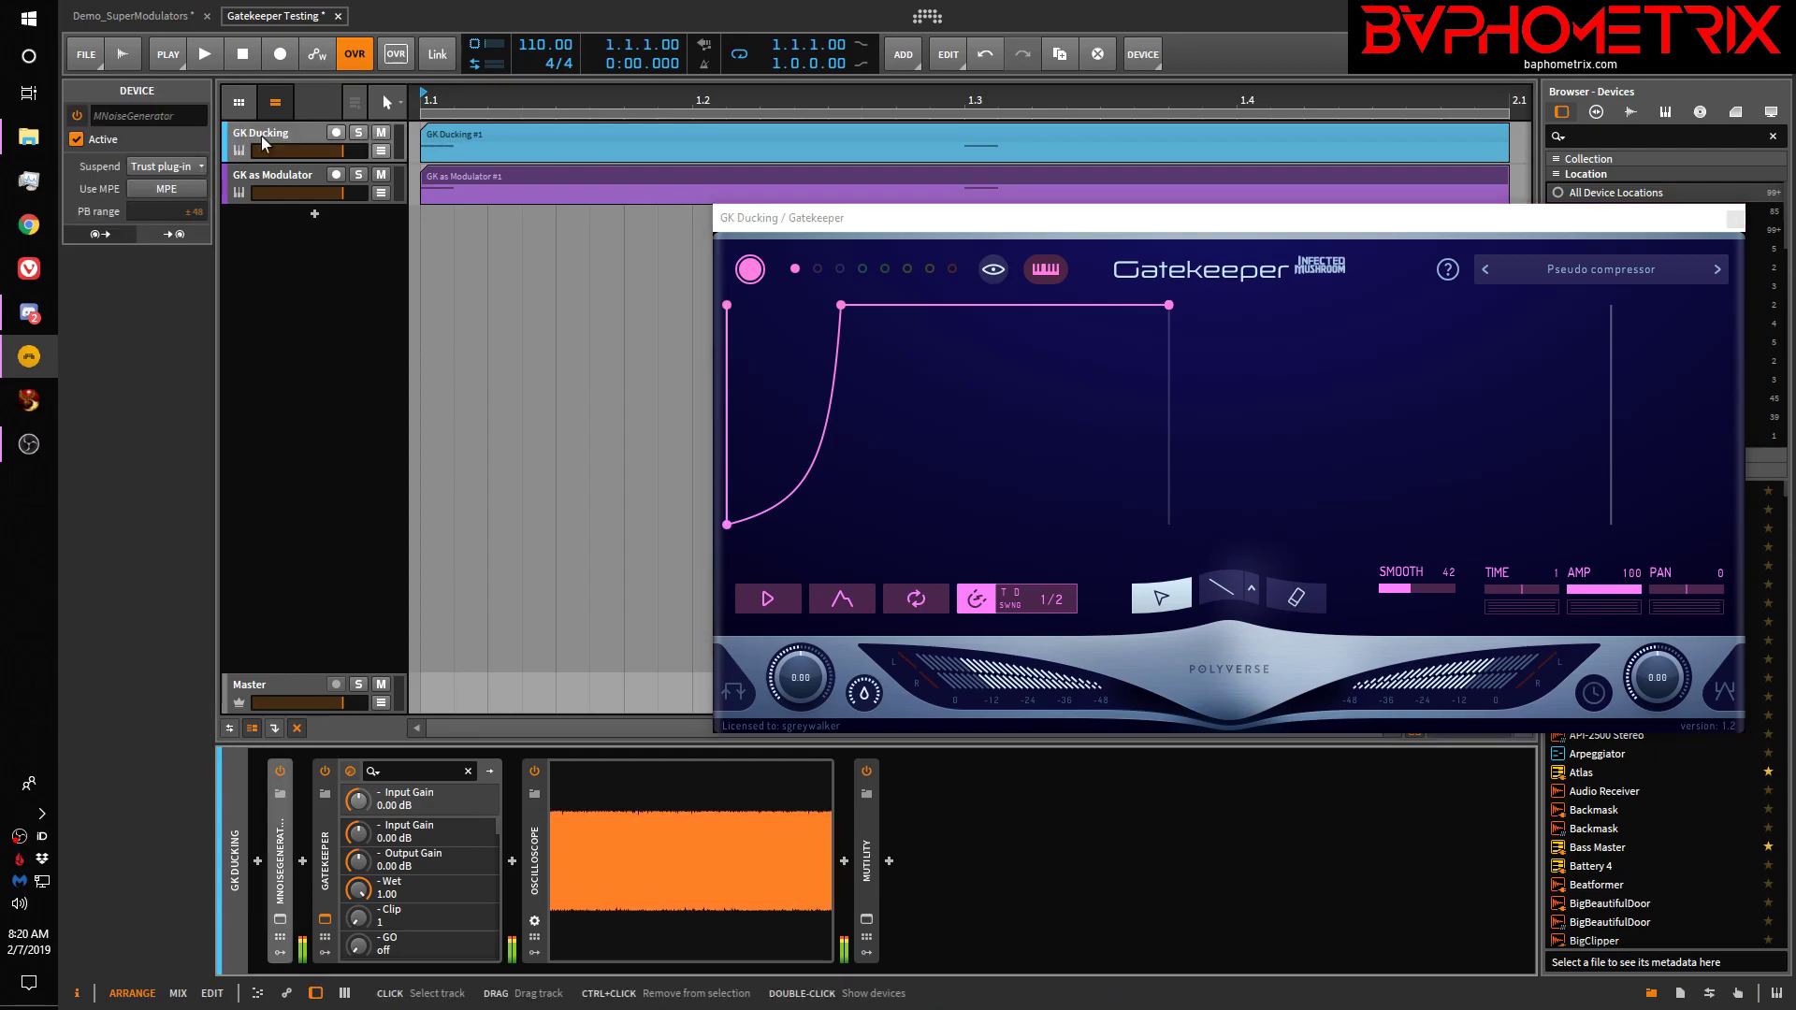
pyautogui.click(278, 133)
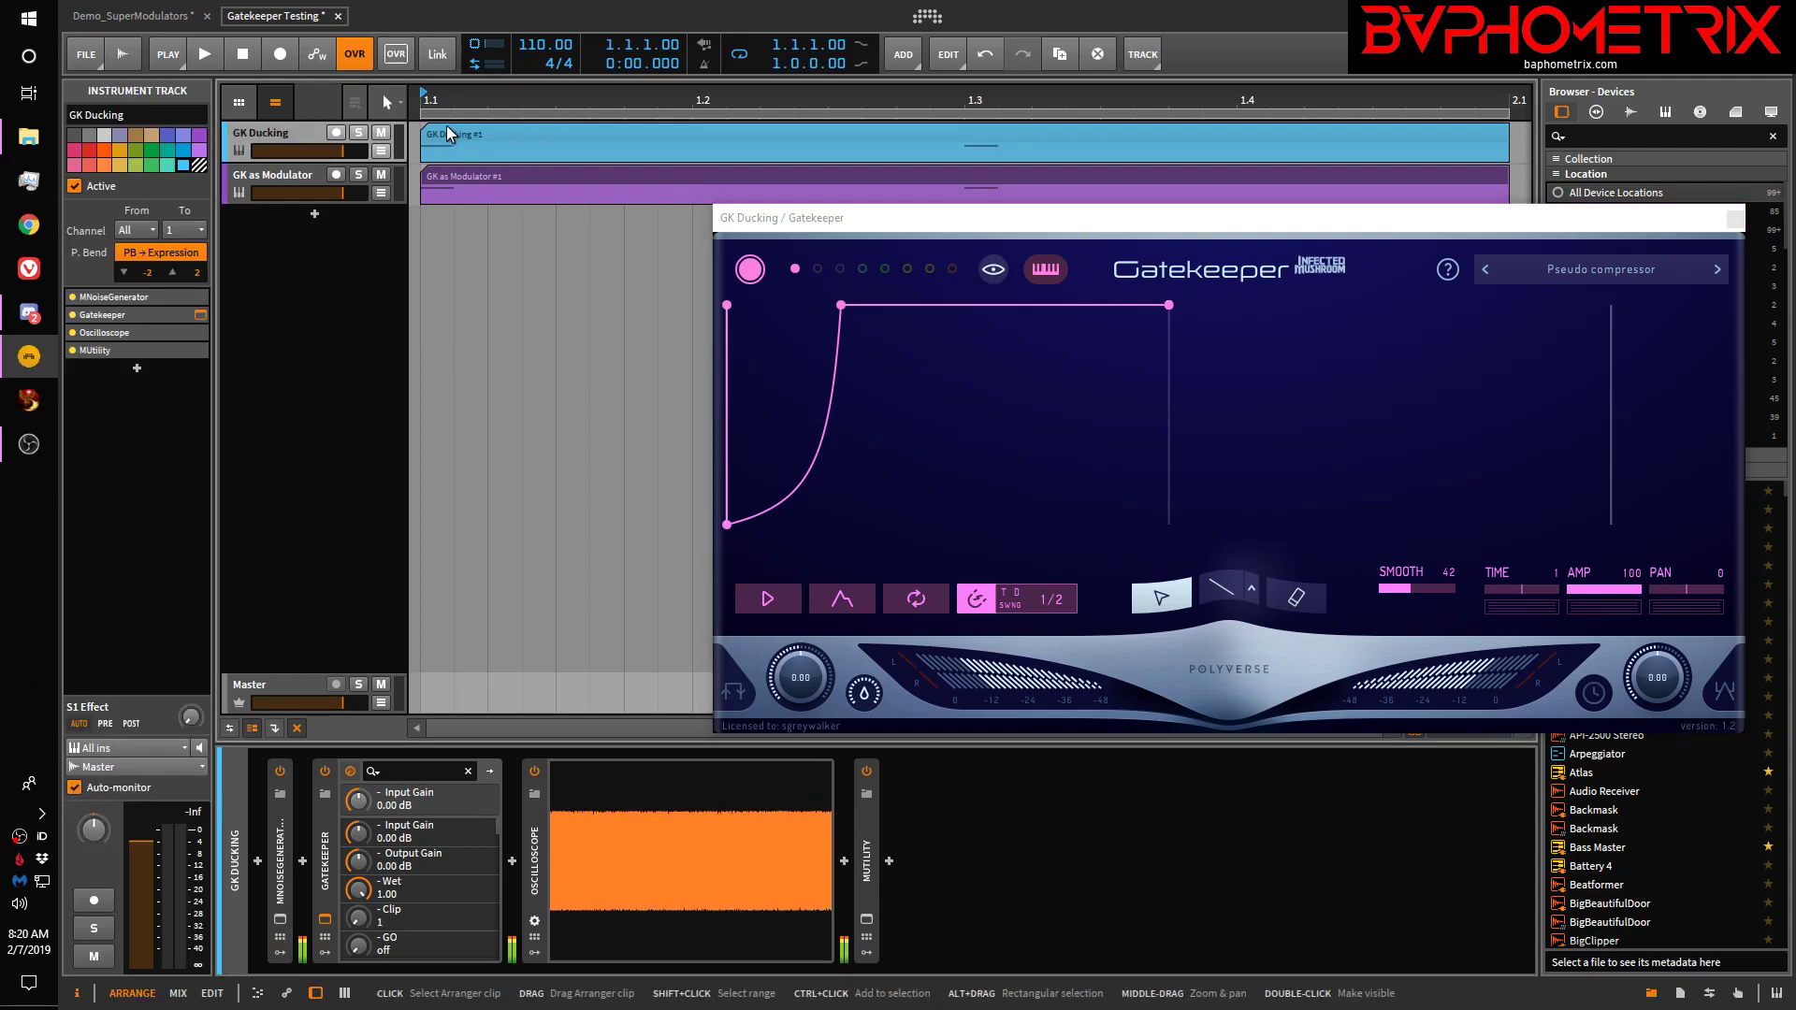
pyautogui.click(490, 133)
pyautogui.doubleClick(490, 133)
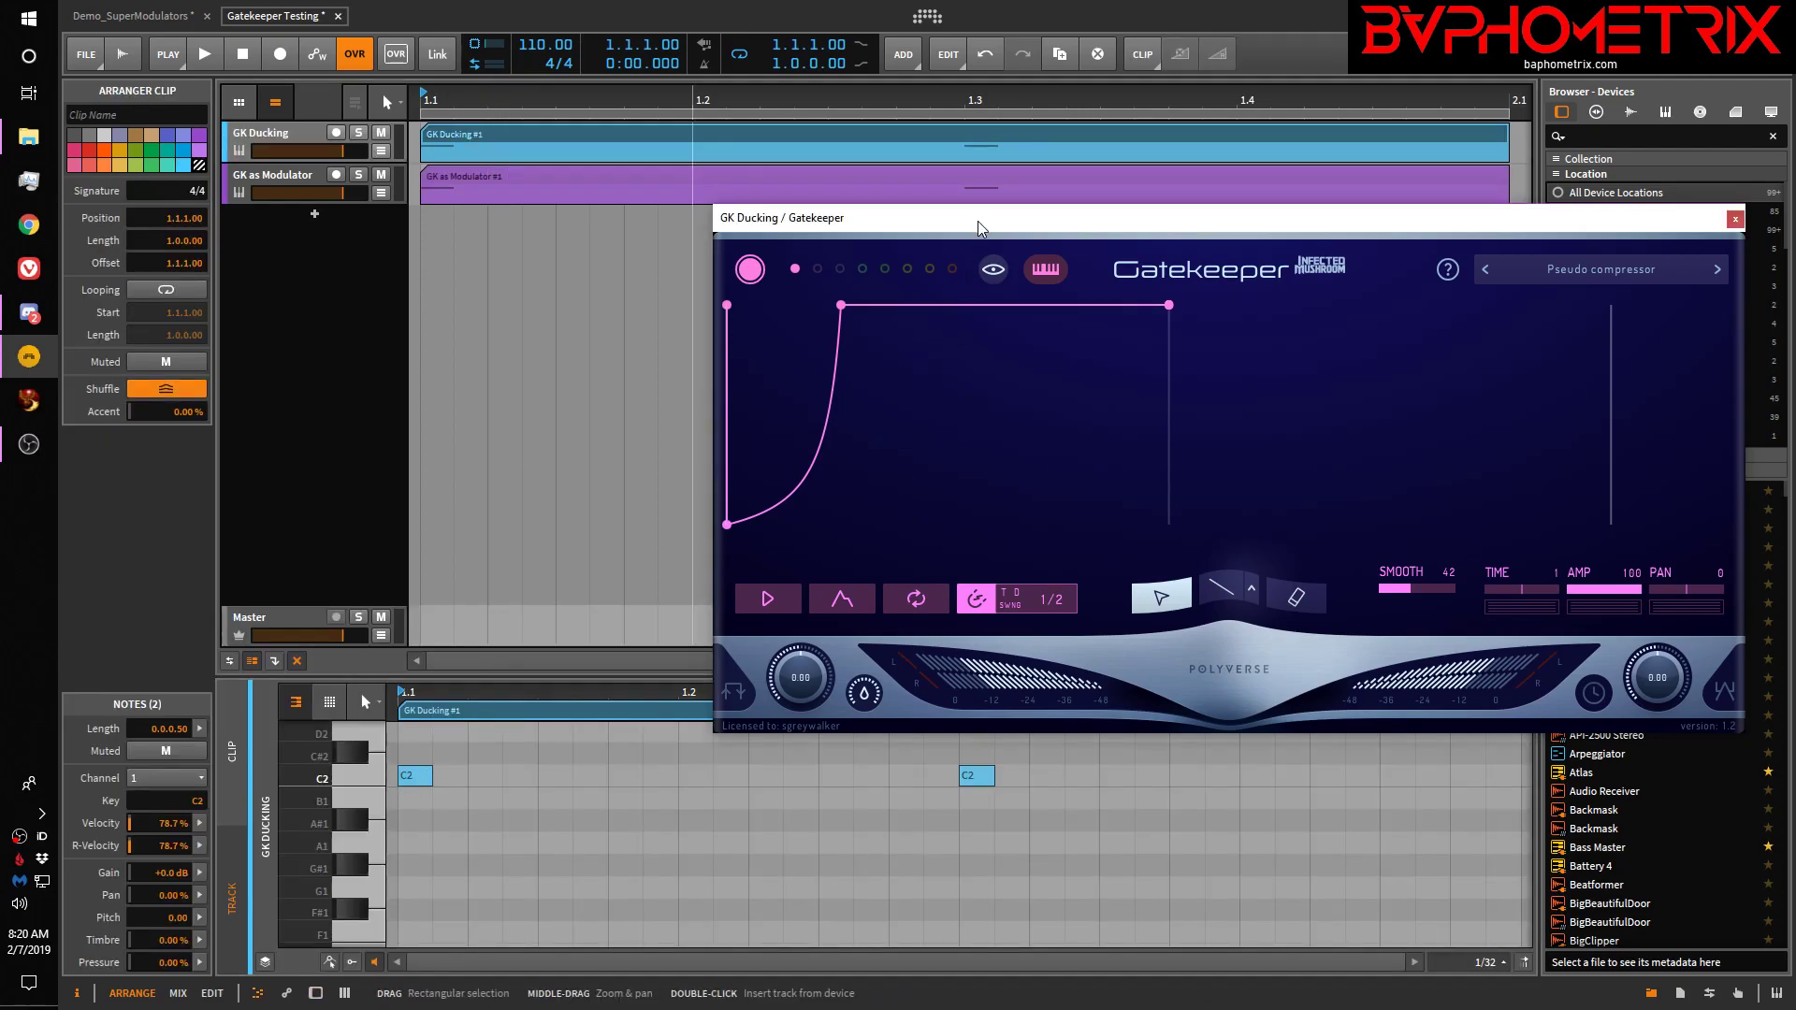
pyautogui.moveTo(979, 227); pyautogui.dragTo(965, 154)
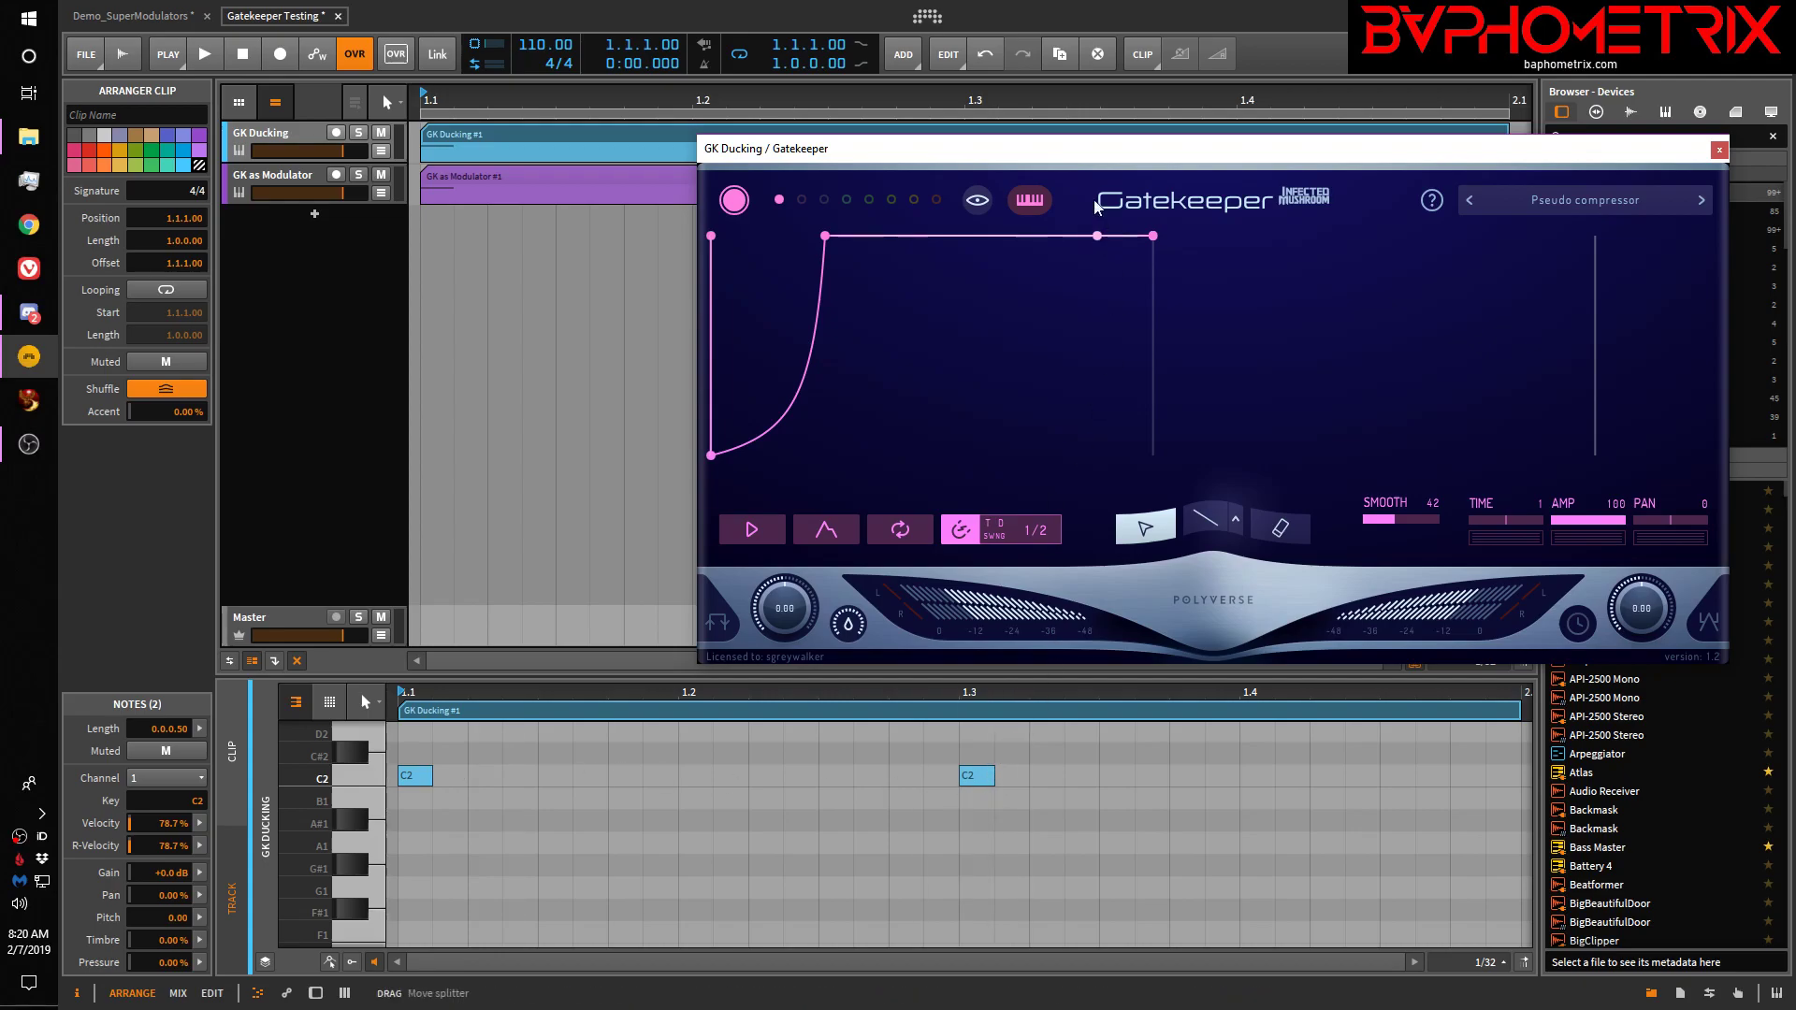
pyautogui.moveTo(1096, 161); pyautogui.dragTo(1103, 206)
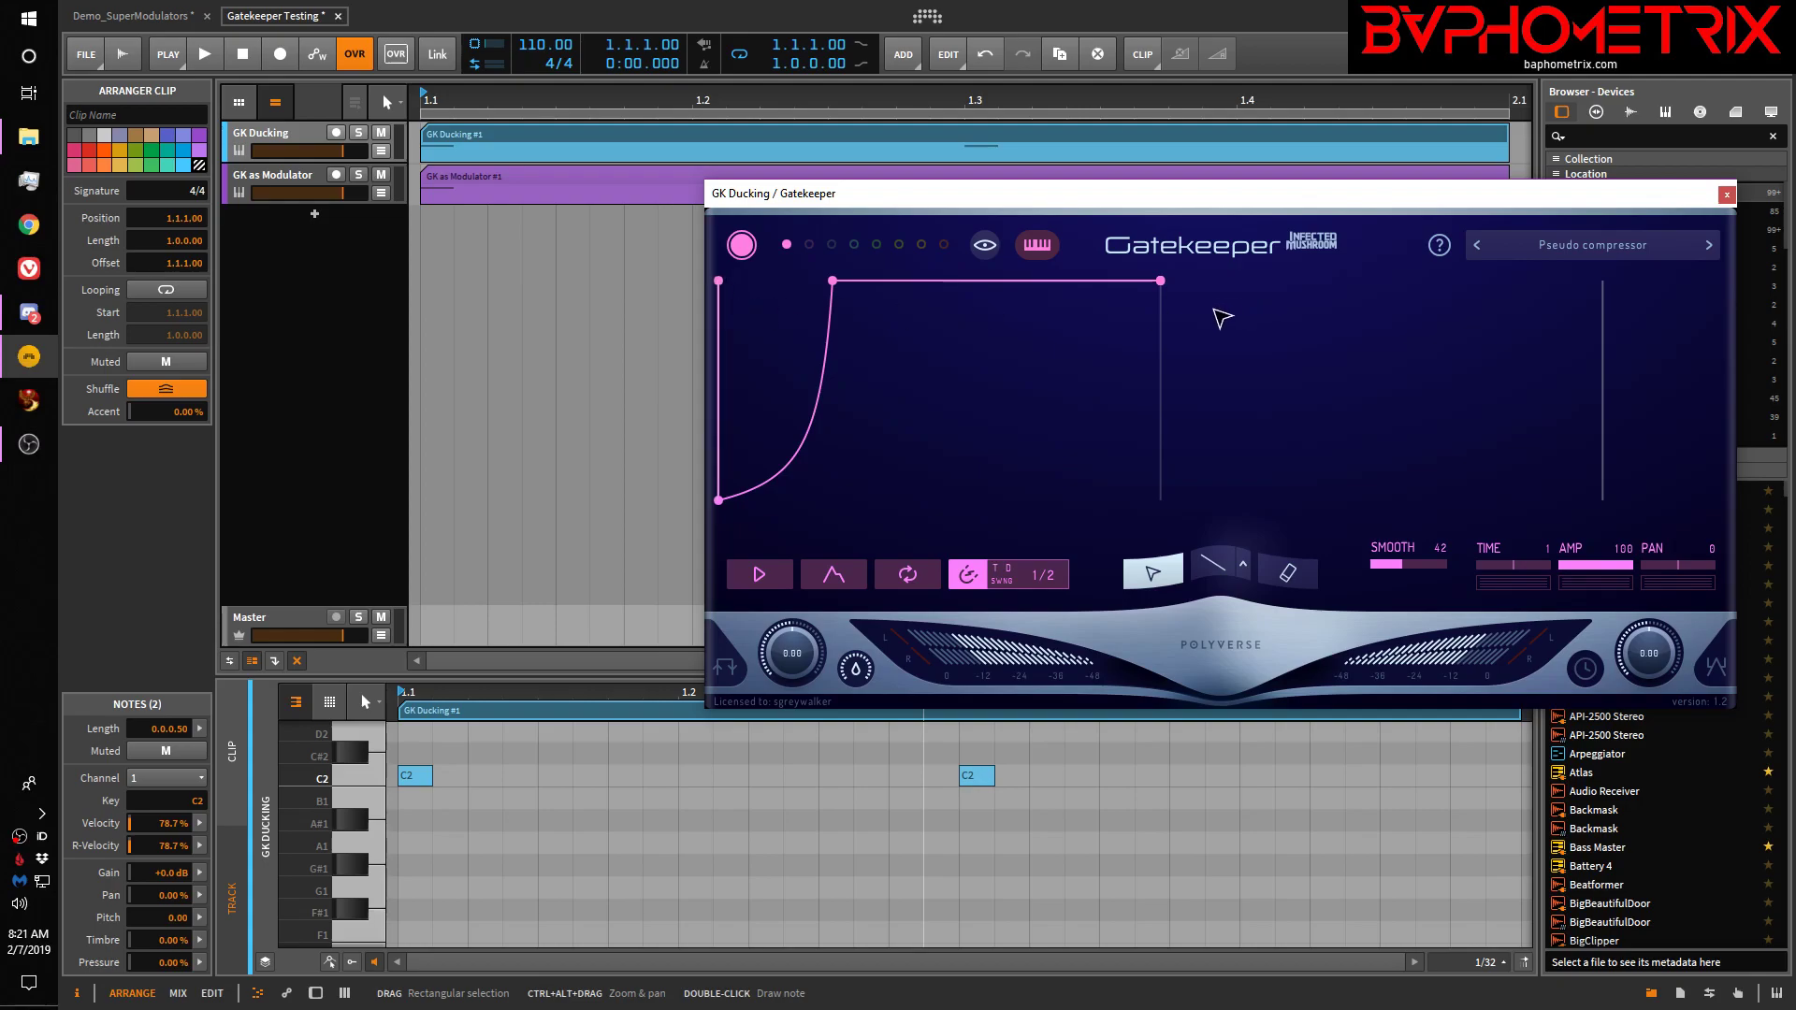
pyautogui.moveTo(1265, 193); pyautogui.dragTo(1216, 155)
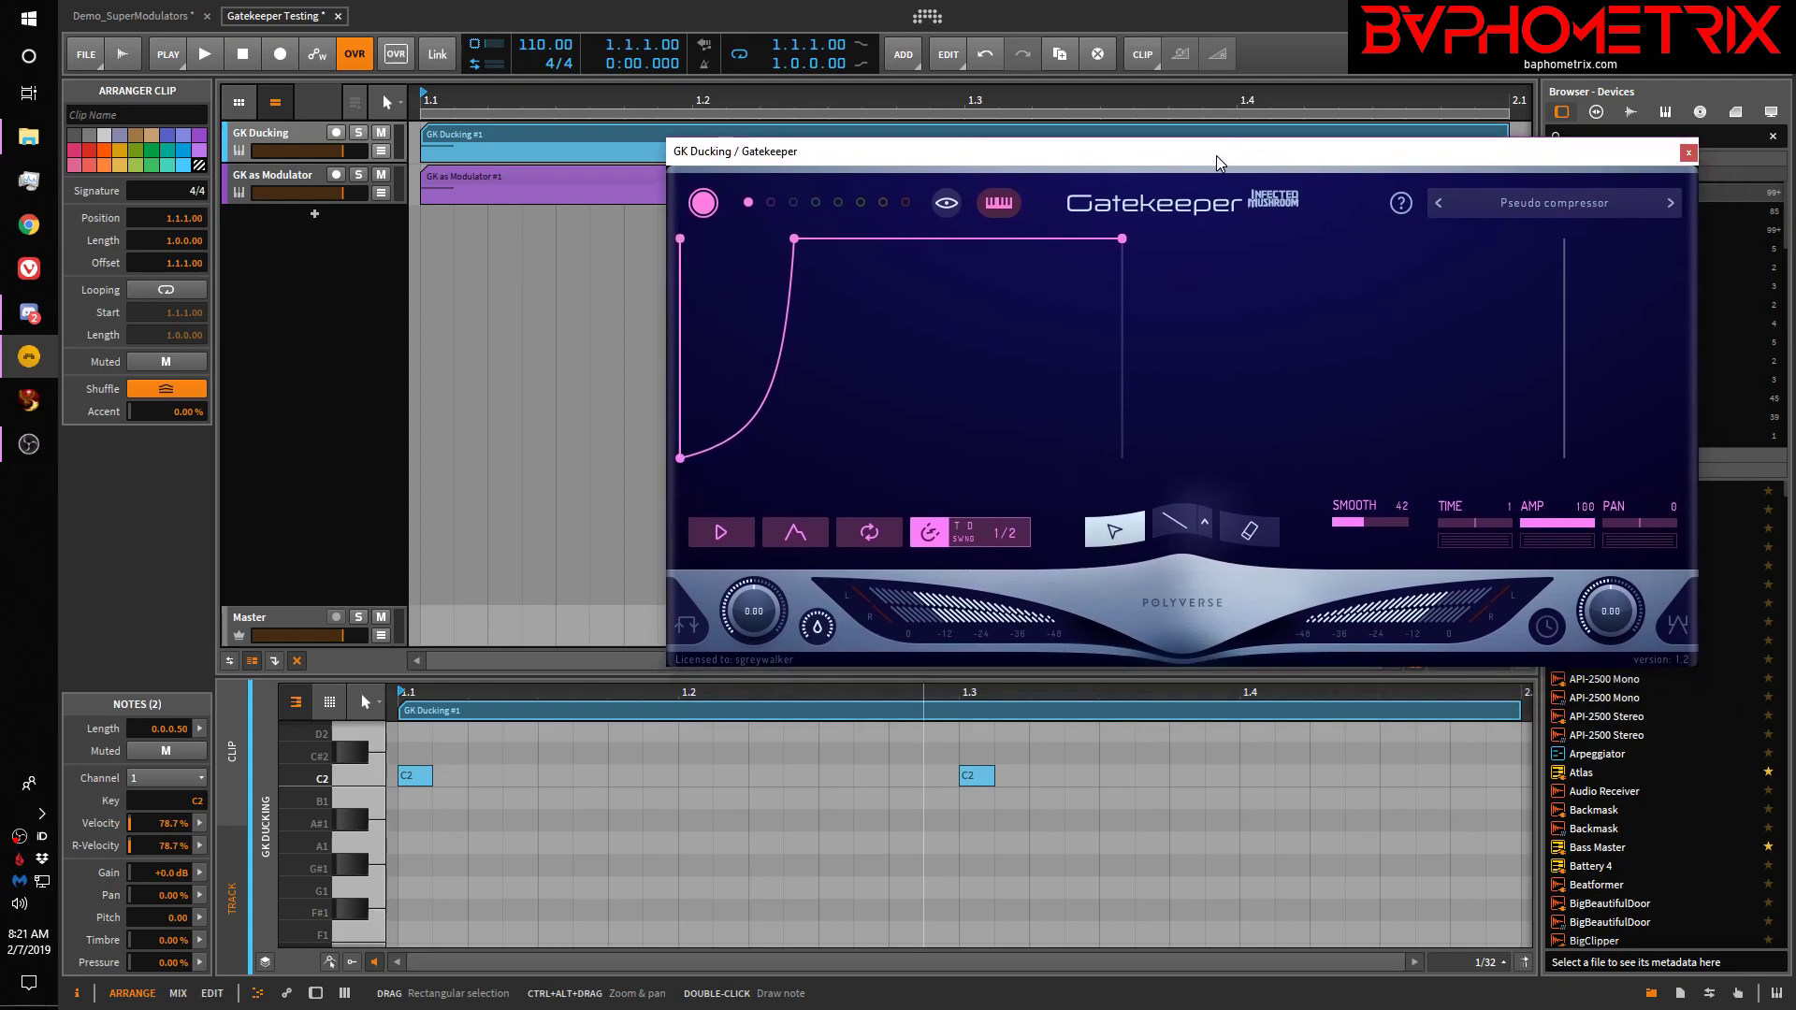
pyautogui.click(305, 131)
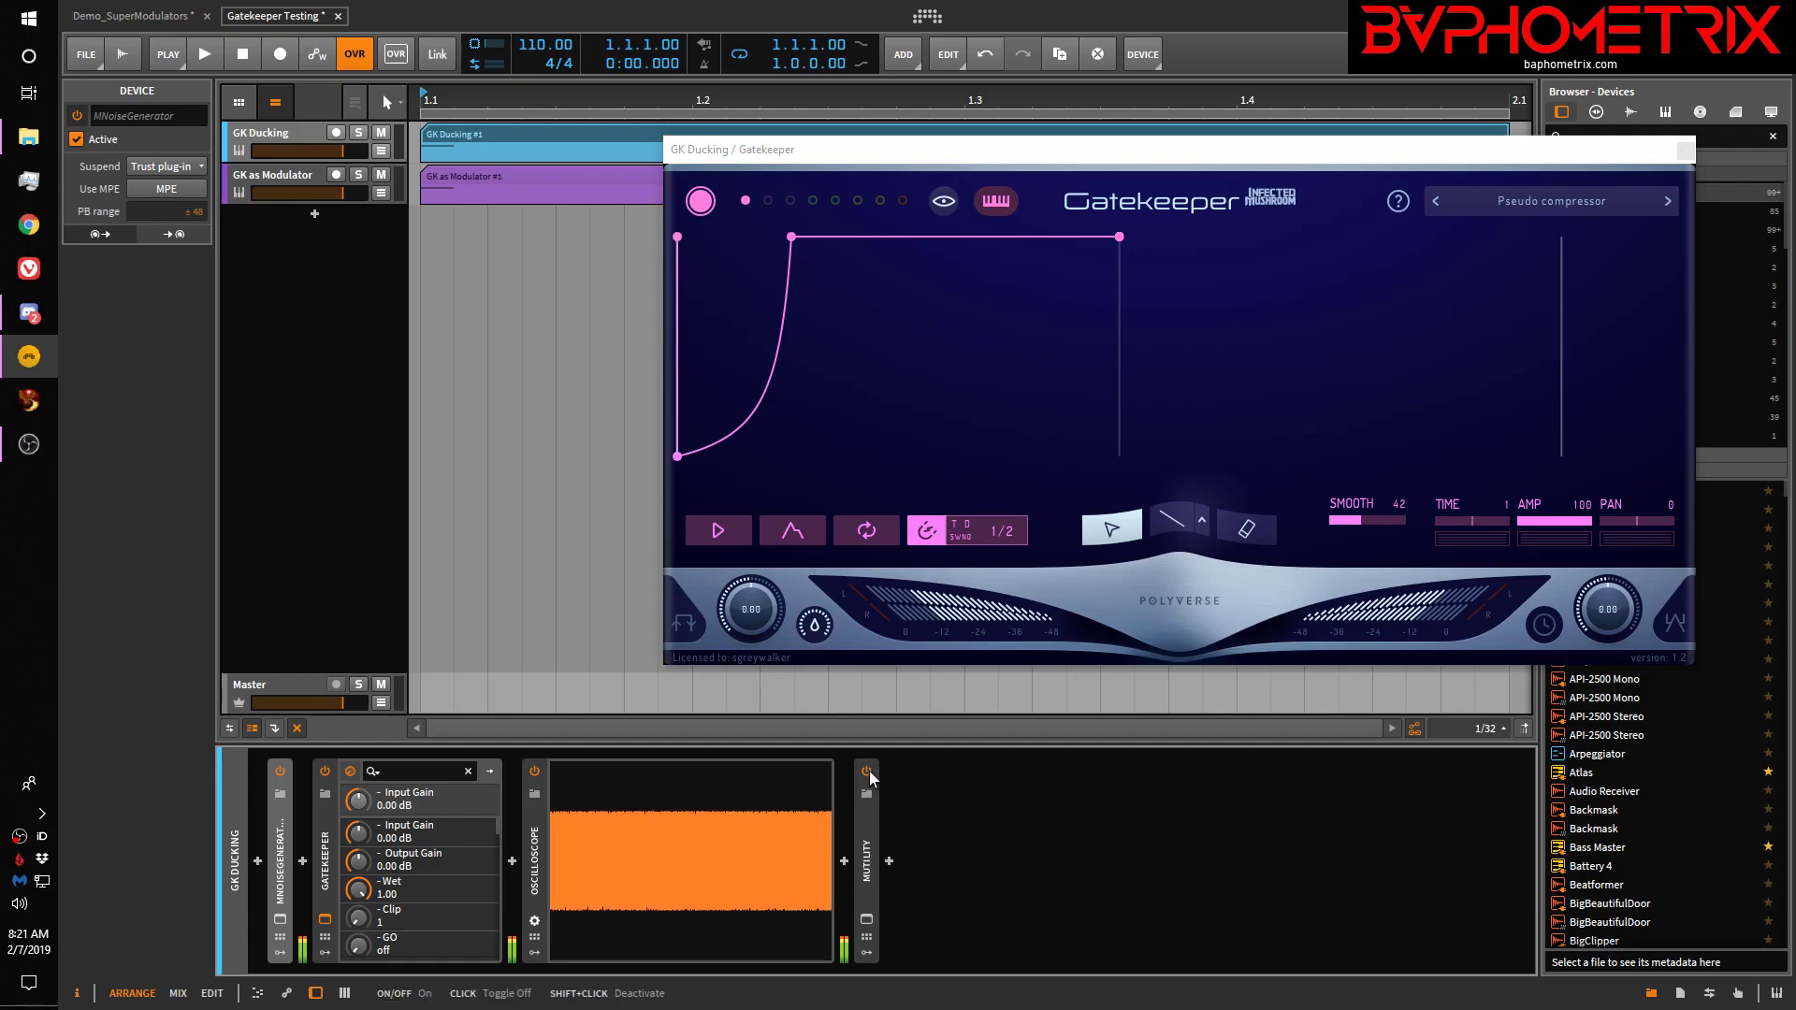
# Open MUtility's plug-in window and adjust its Volume knob, leaving it at silence
pyautogui.click(865, 919)
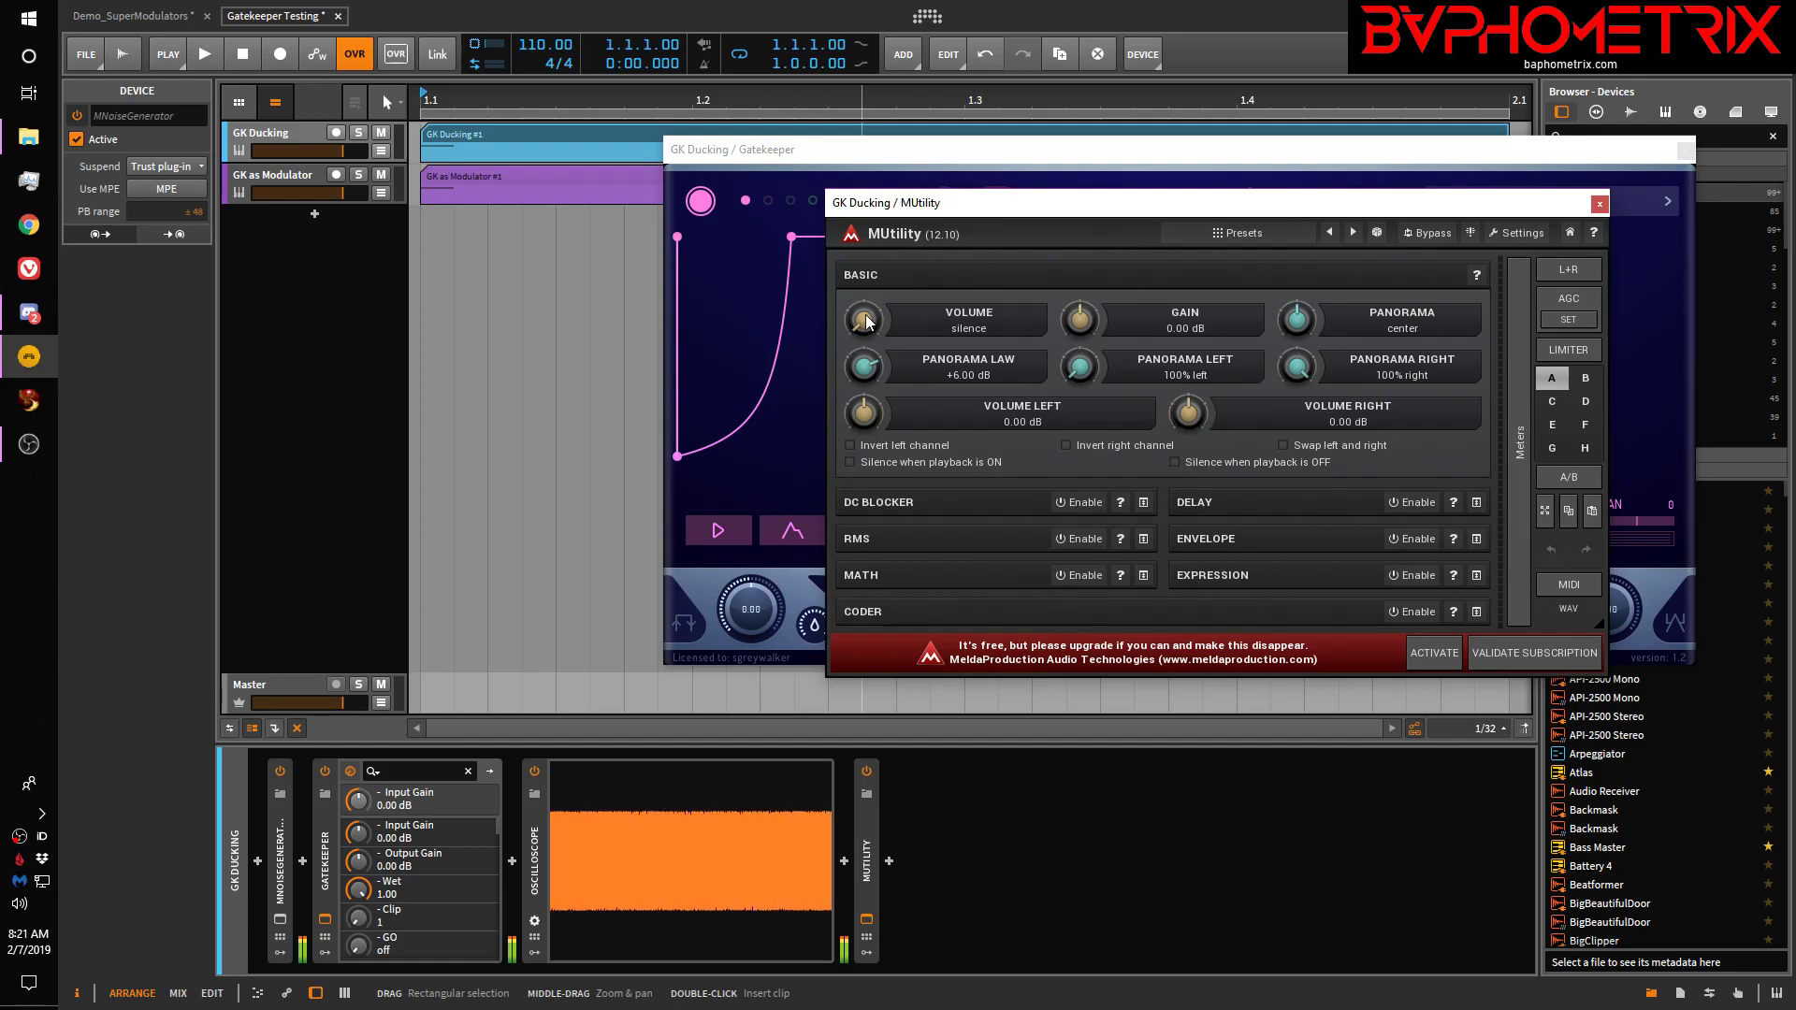
pyautogui.moveTo(863, 320); pyautogui.dragTo(863, 357)
# Close MUtility's window, toggle its power off and on, and move the Gatekeeper window down
pyautogui.click(1599, 204)
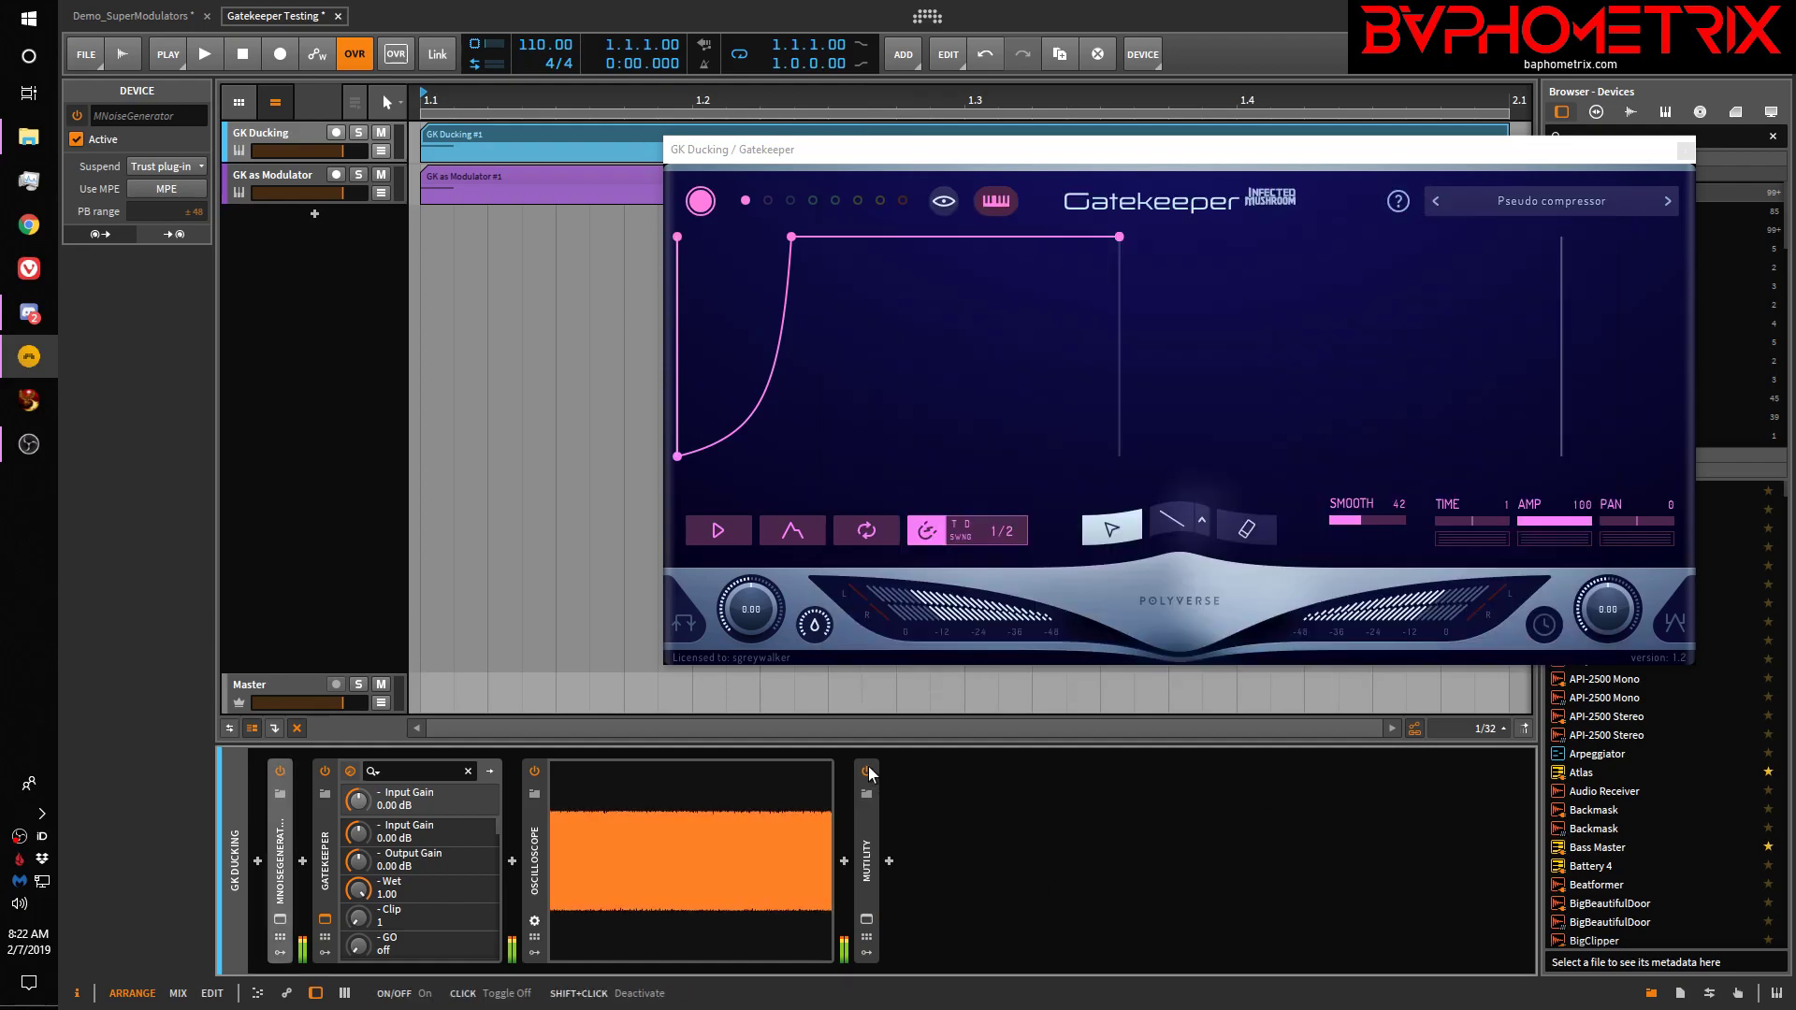
pyautogui.click(867, 771)
pyautogui.click(868, 770)
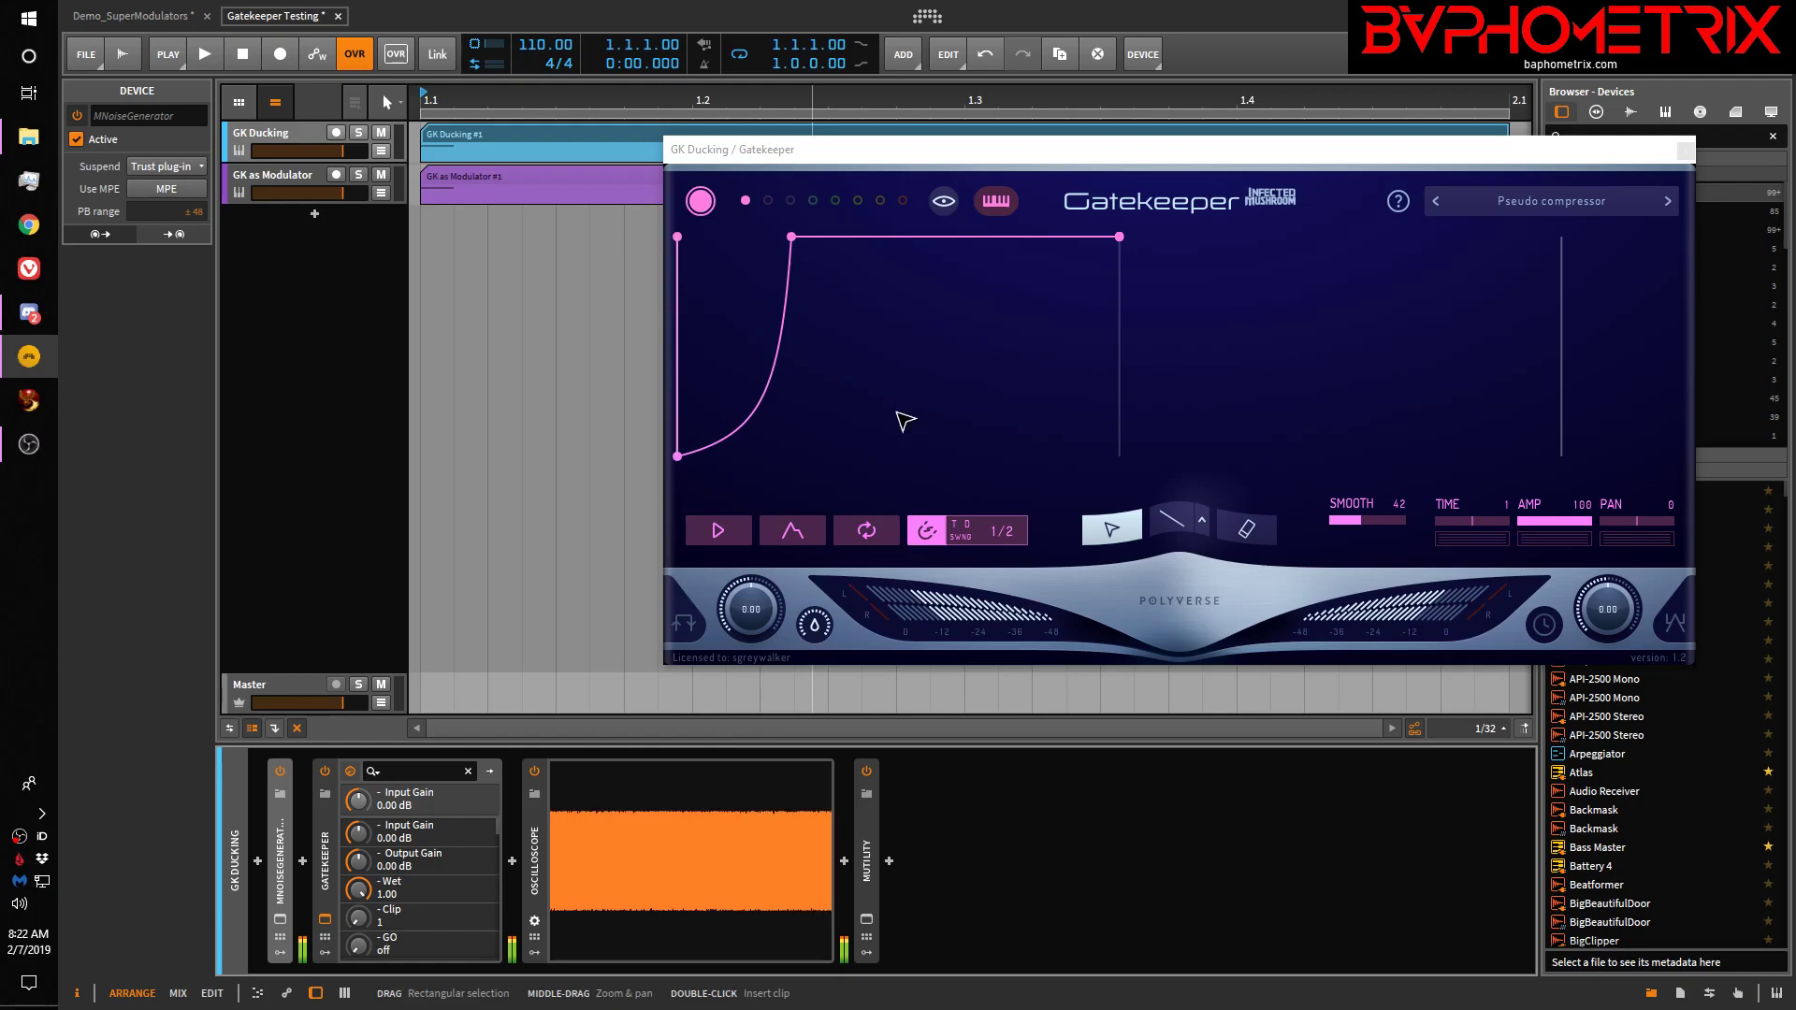
pyautogui.moveTo(764, 157); pyautogui.dragTo(769, 230)
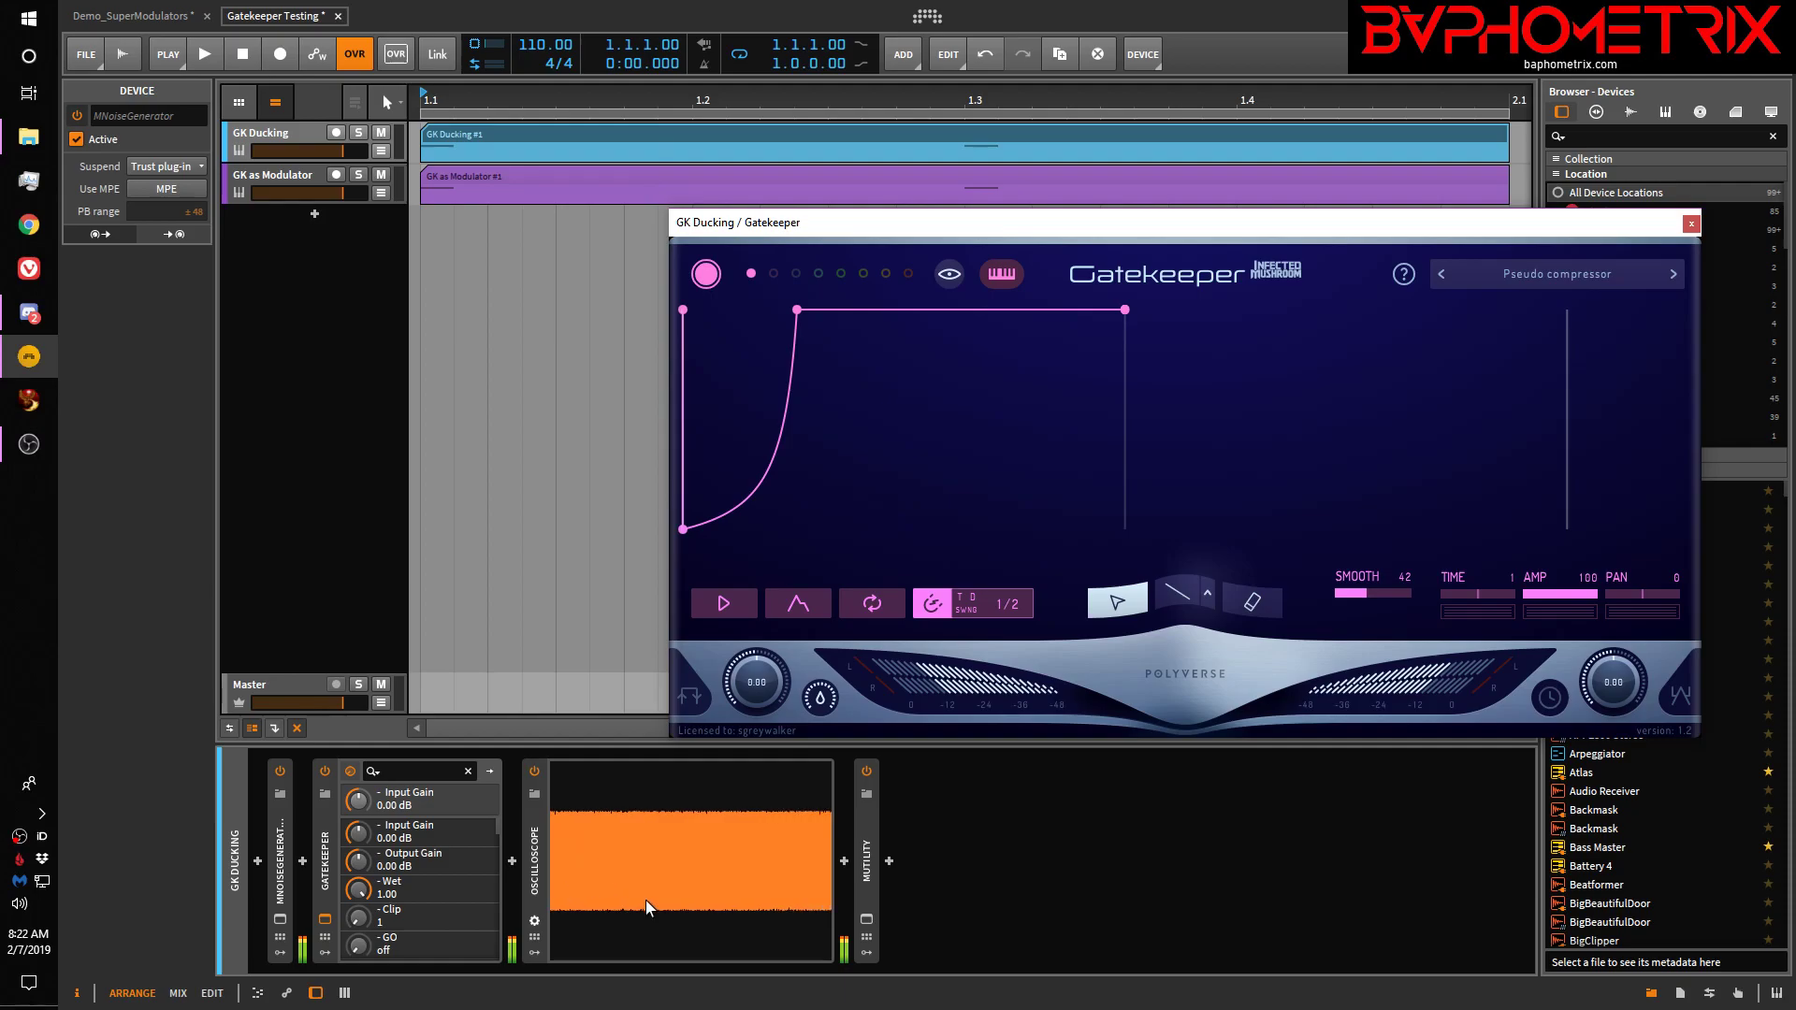
# Start playback and bypass MUtility so the oscilloscope shows Gatekeeper ducking the noise
pyautogui.press('space')
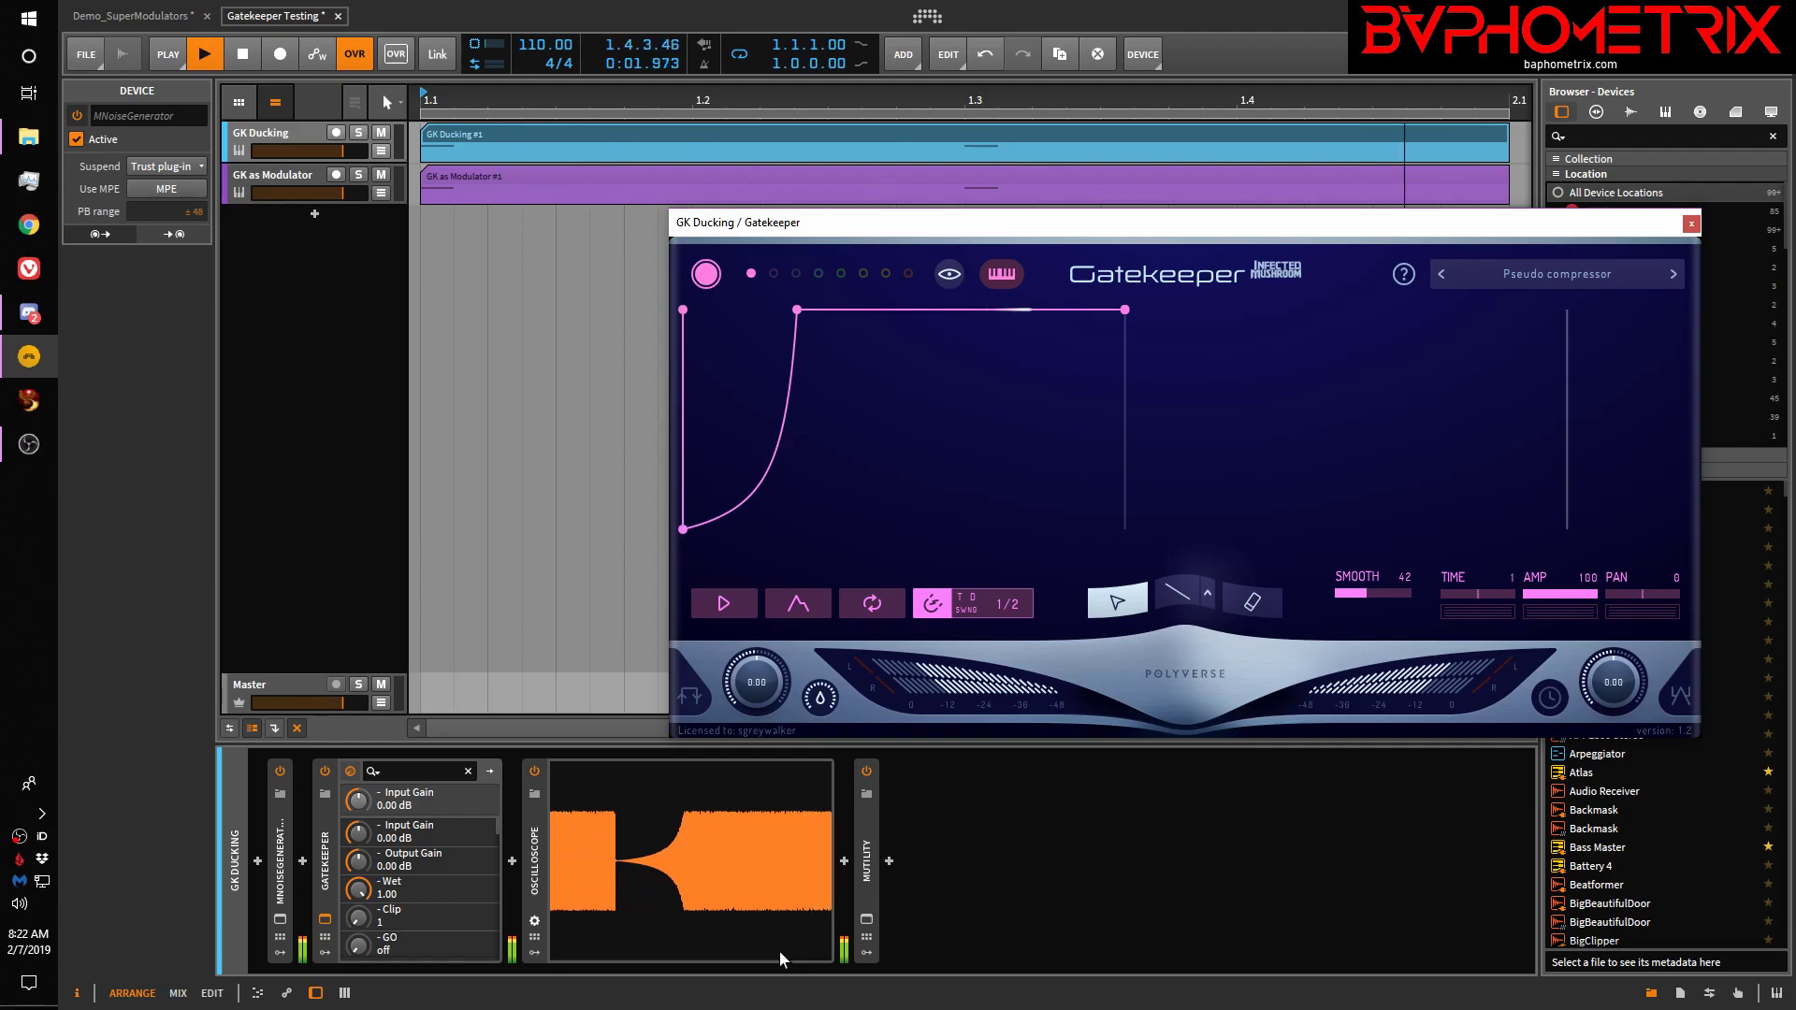
pyautogui.click(867, 773)
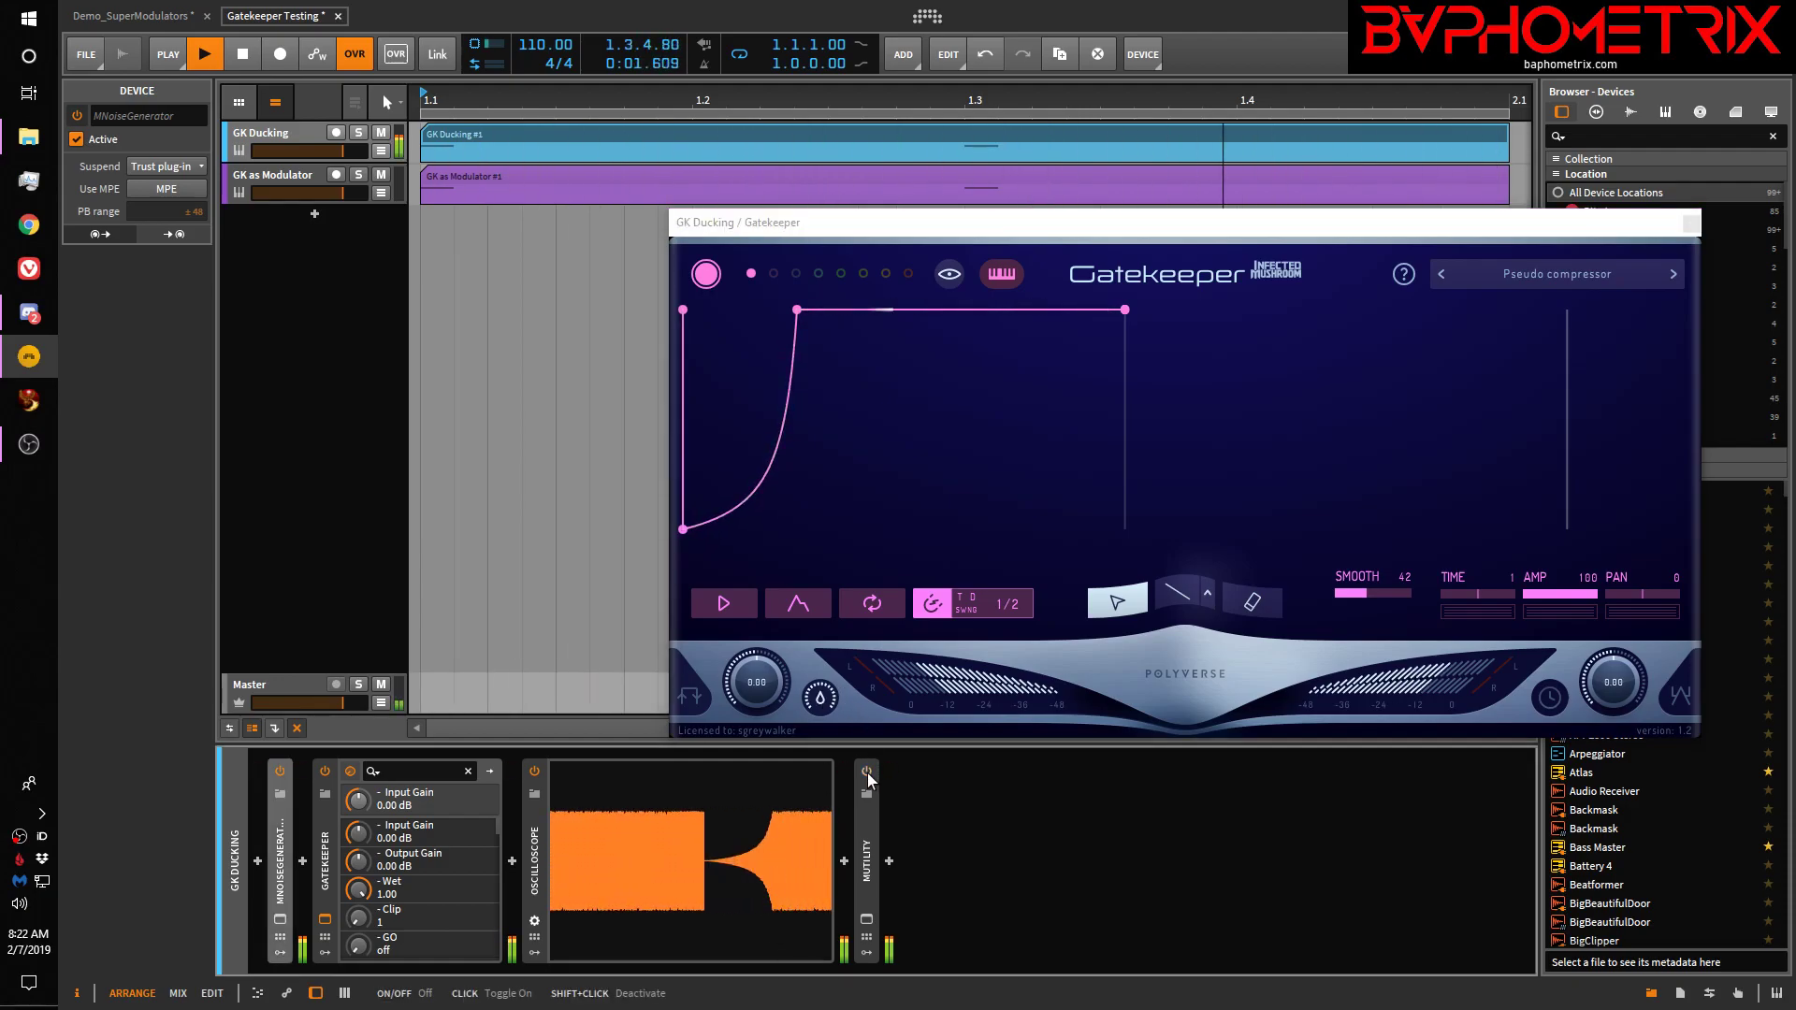
# Move Gatekeeper's attack point to 690ms then back to 337ms, stop playback, and re-enable MUtility
pyautogui.moveTo(803, 316)
pyautogui.moveTo(802, 311); pyautogui.dragTo(964, 318)
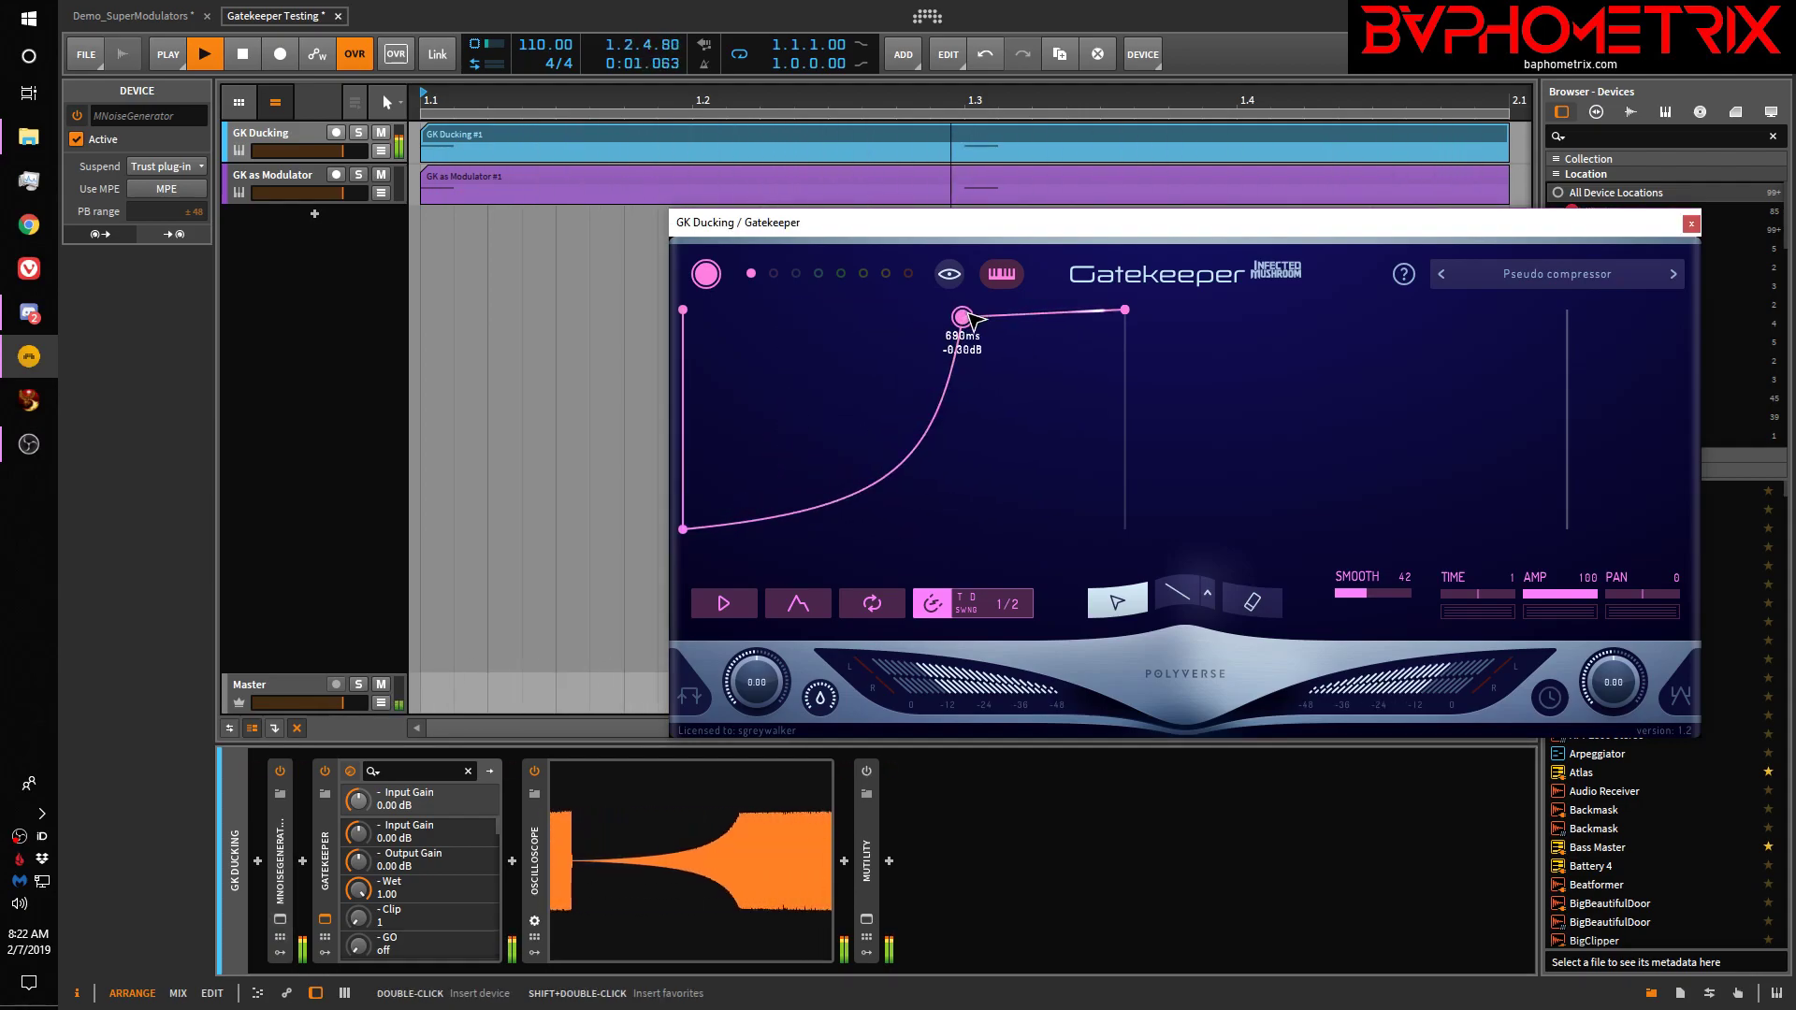
pyautogui.moveTo(964, 316); pyautogui.dragTo(786, 312)
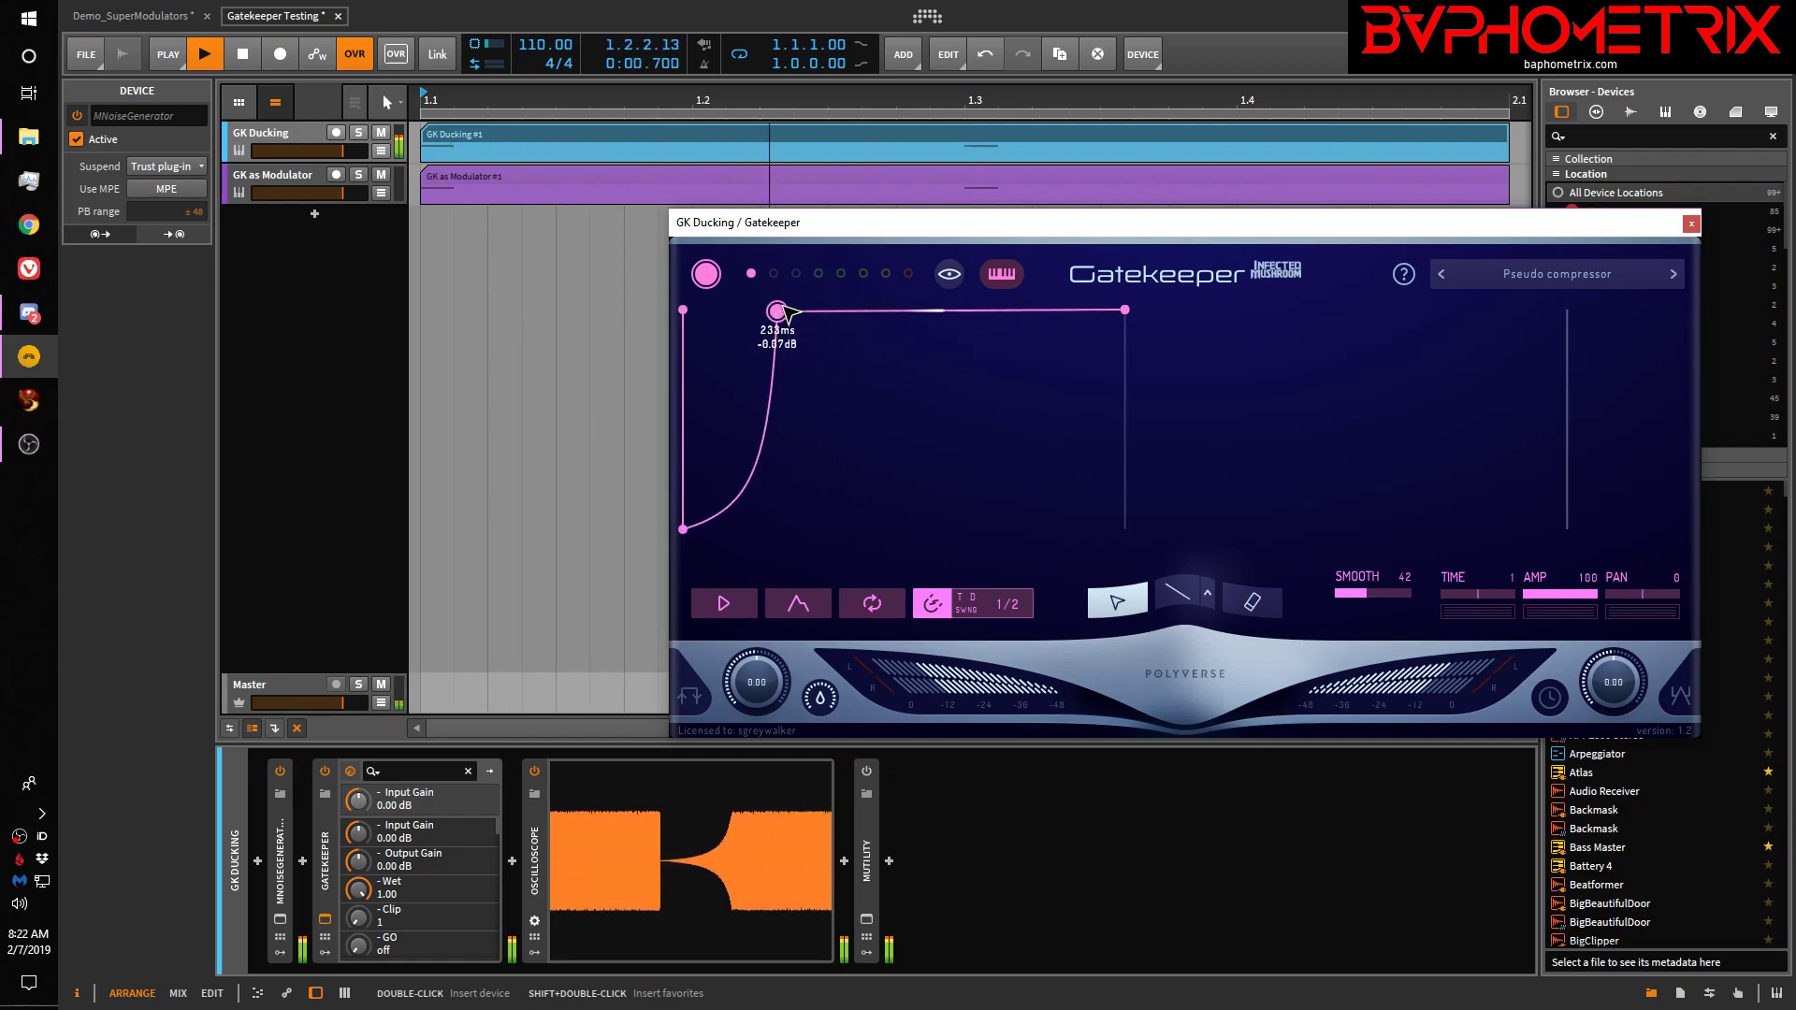
pyautogui.press('space')
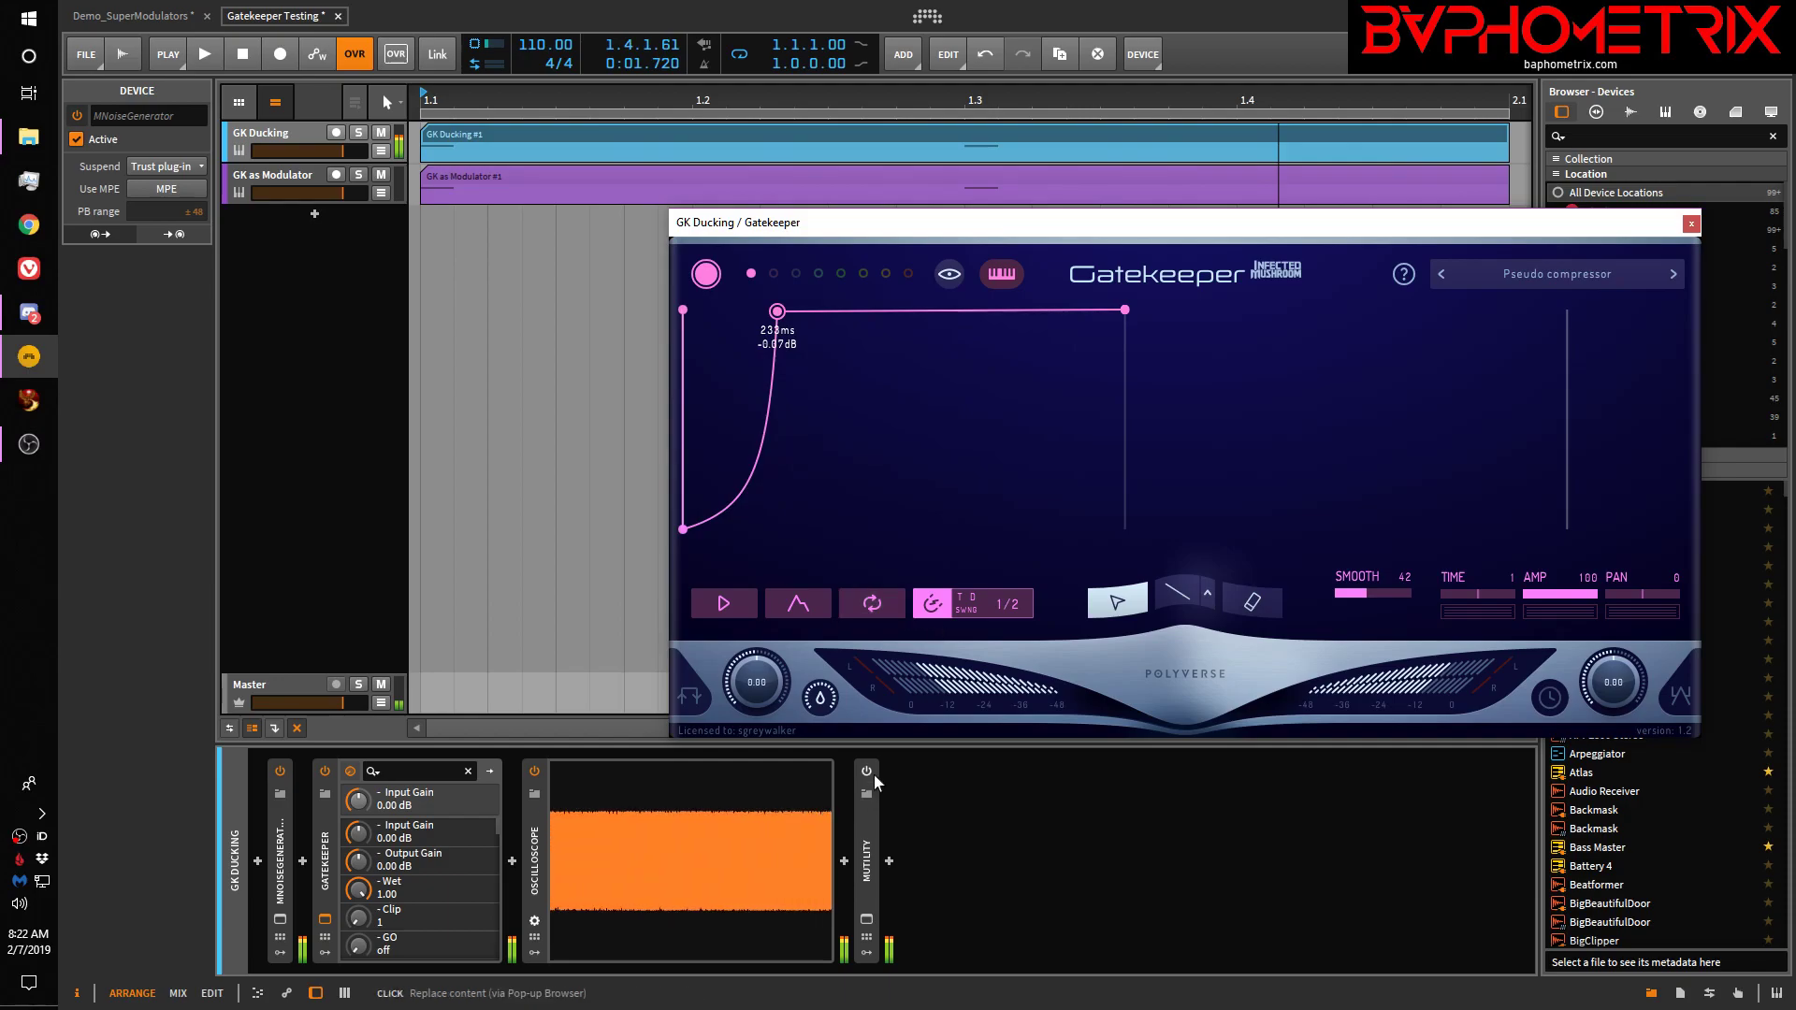
pyautogui.click(870, 776)
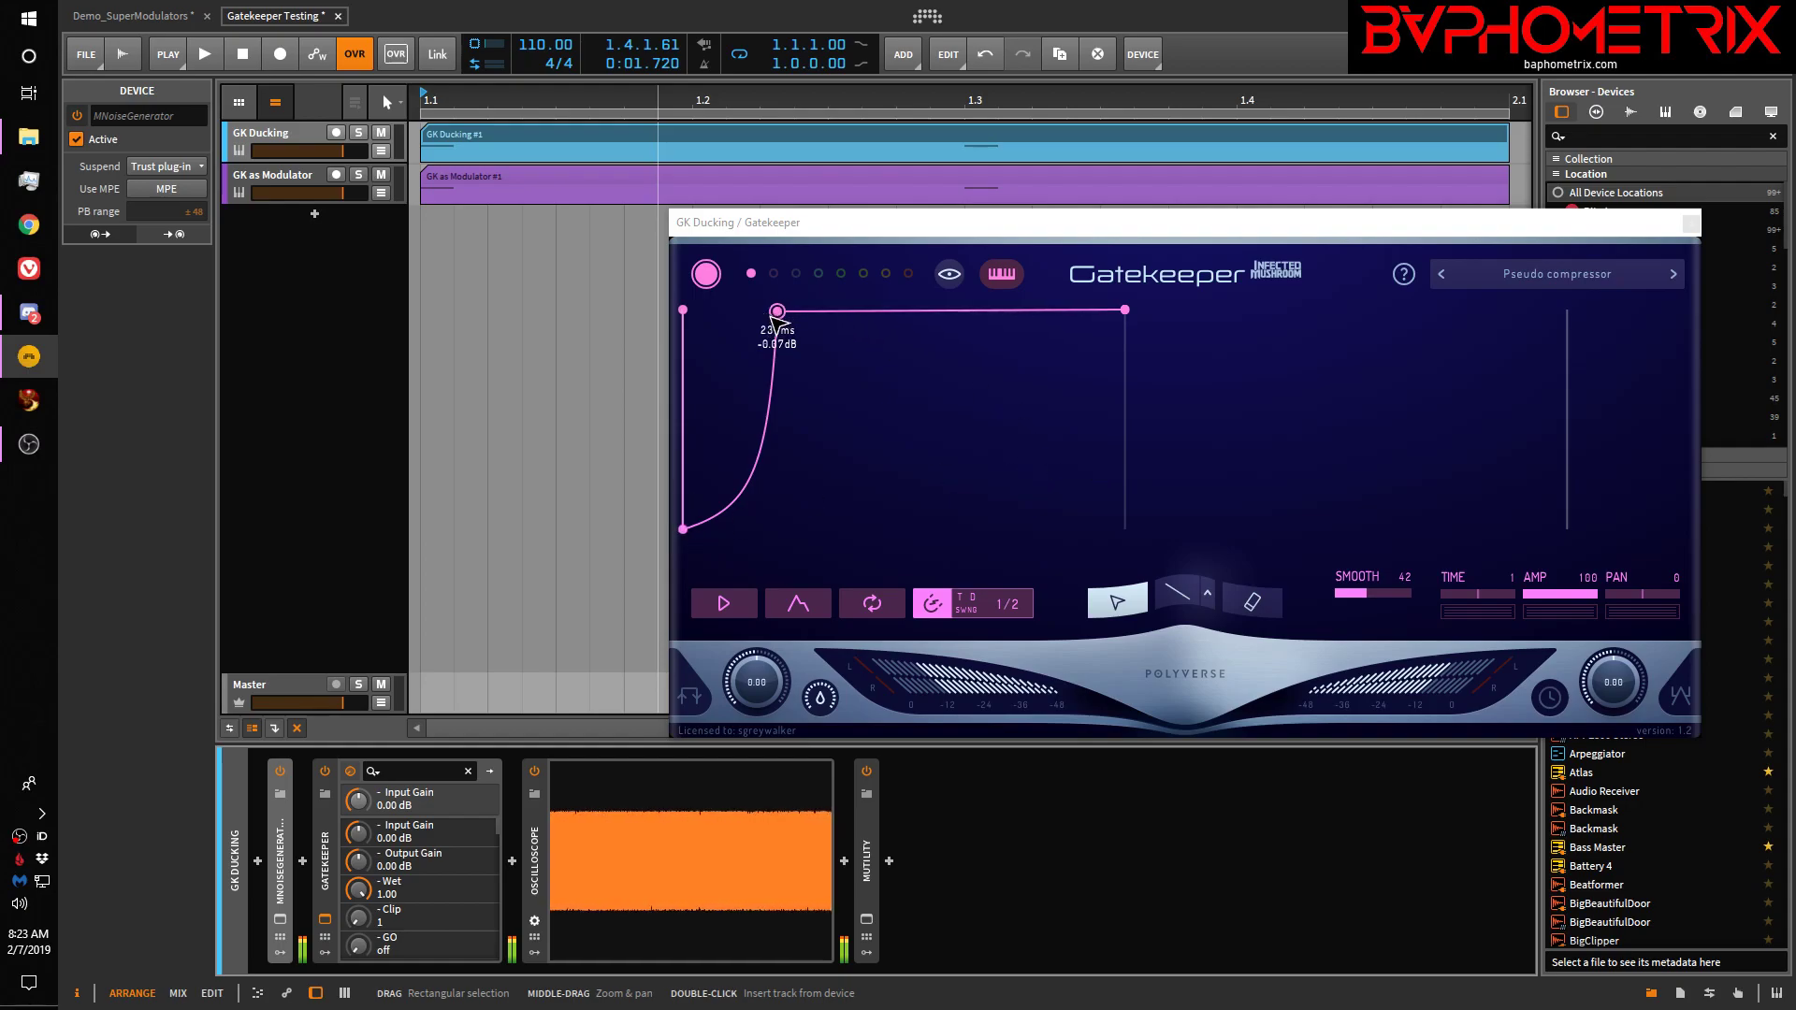
# Move the middle envelope point to 367ms and drop the start point so the envelope rises from -inf dB
pyautogui.moveTo(776, 313); pyautogui.dragTo(846, 319)
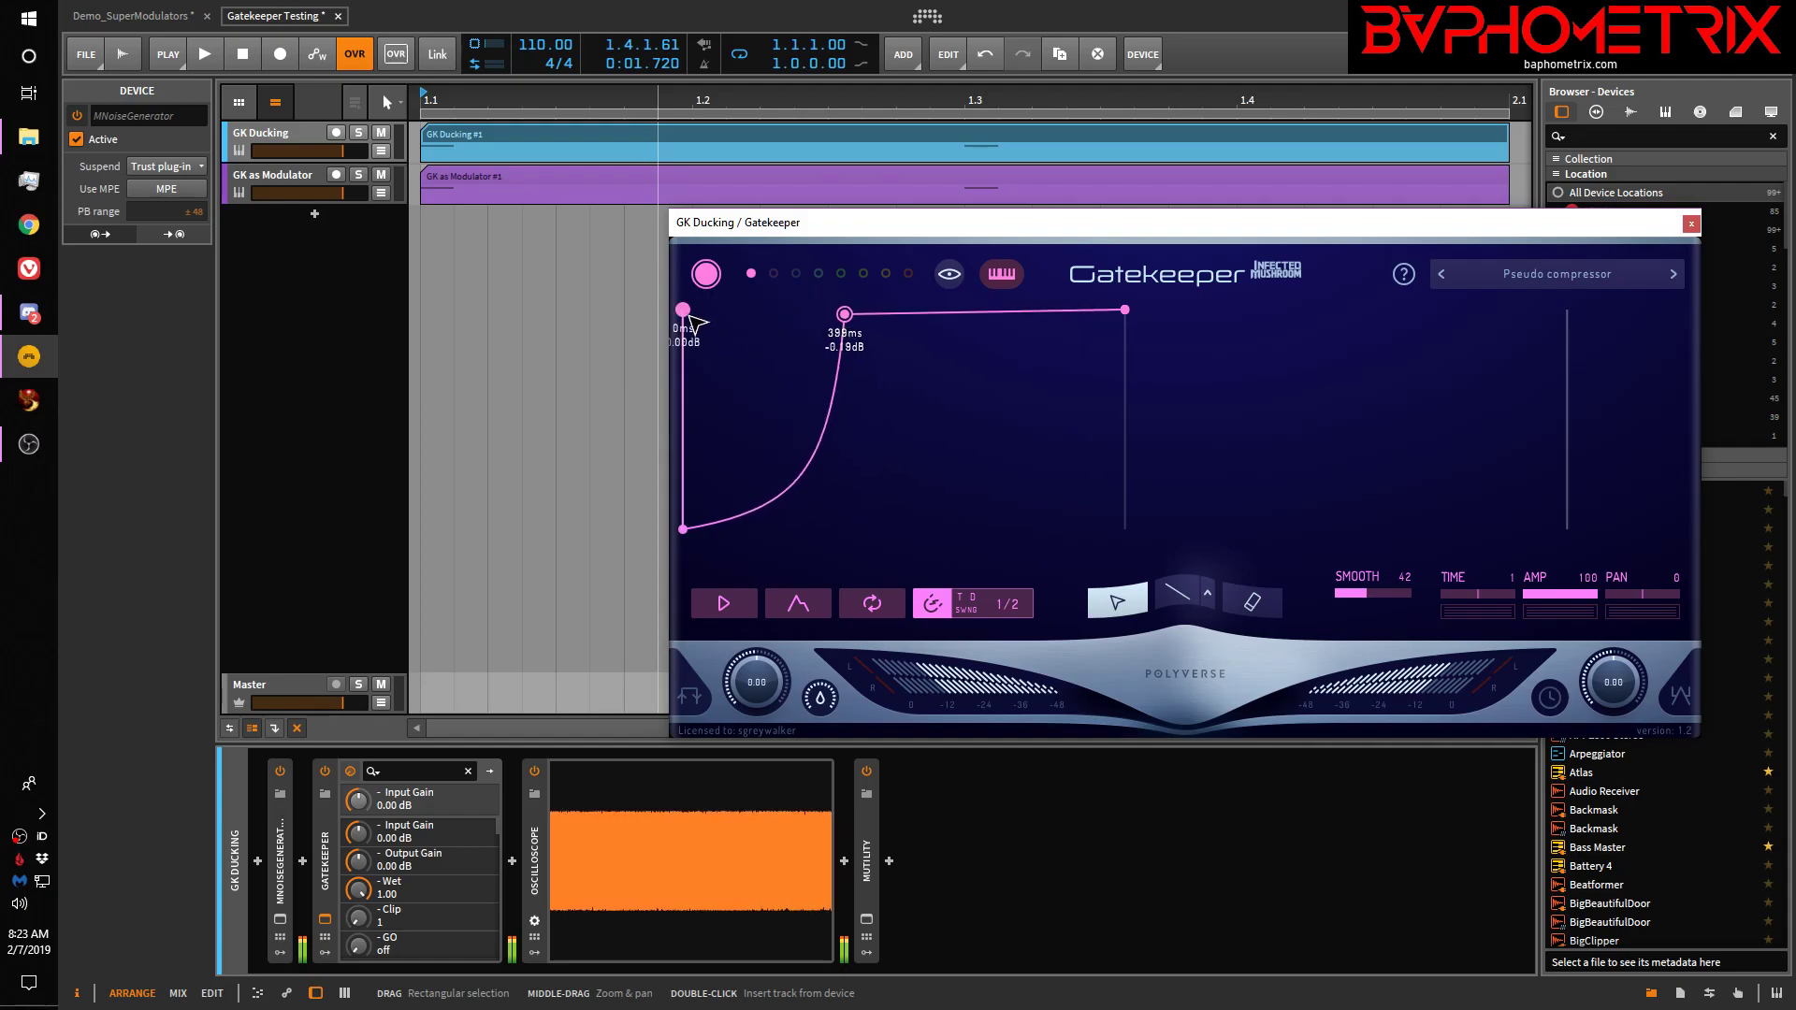
pyautogui.moveTo(685, 309)
pyautogui.mouseDown()
pyautogui.moveTo(685, 393)
pyautogui.moveTo(685, 274)
pyautogui.mouseUp()
pyautogui.moveTo(844, 315); pyautogui.dragTo(843, 275)
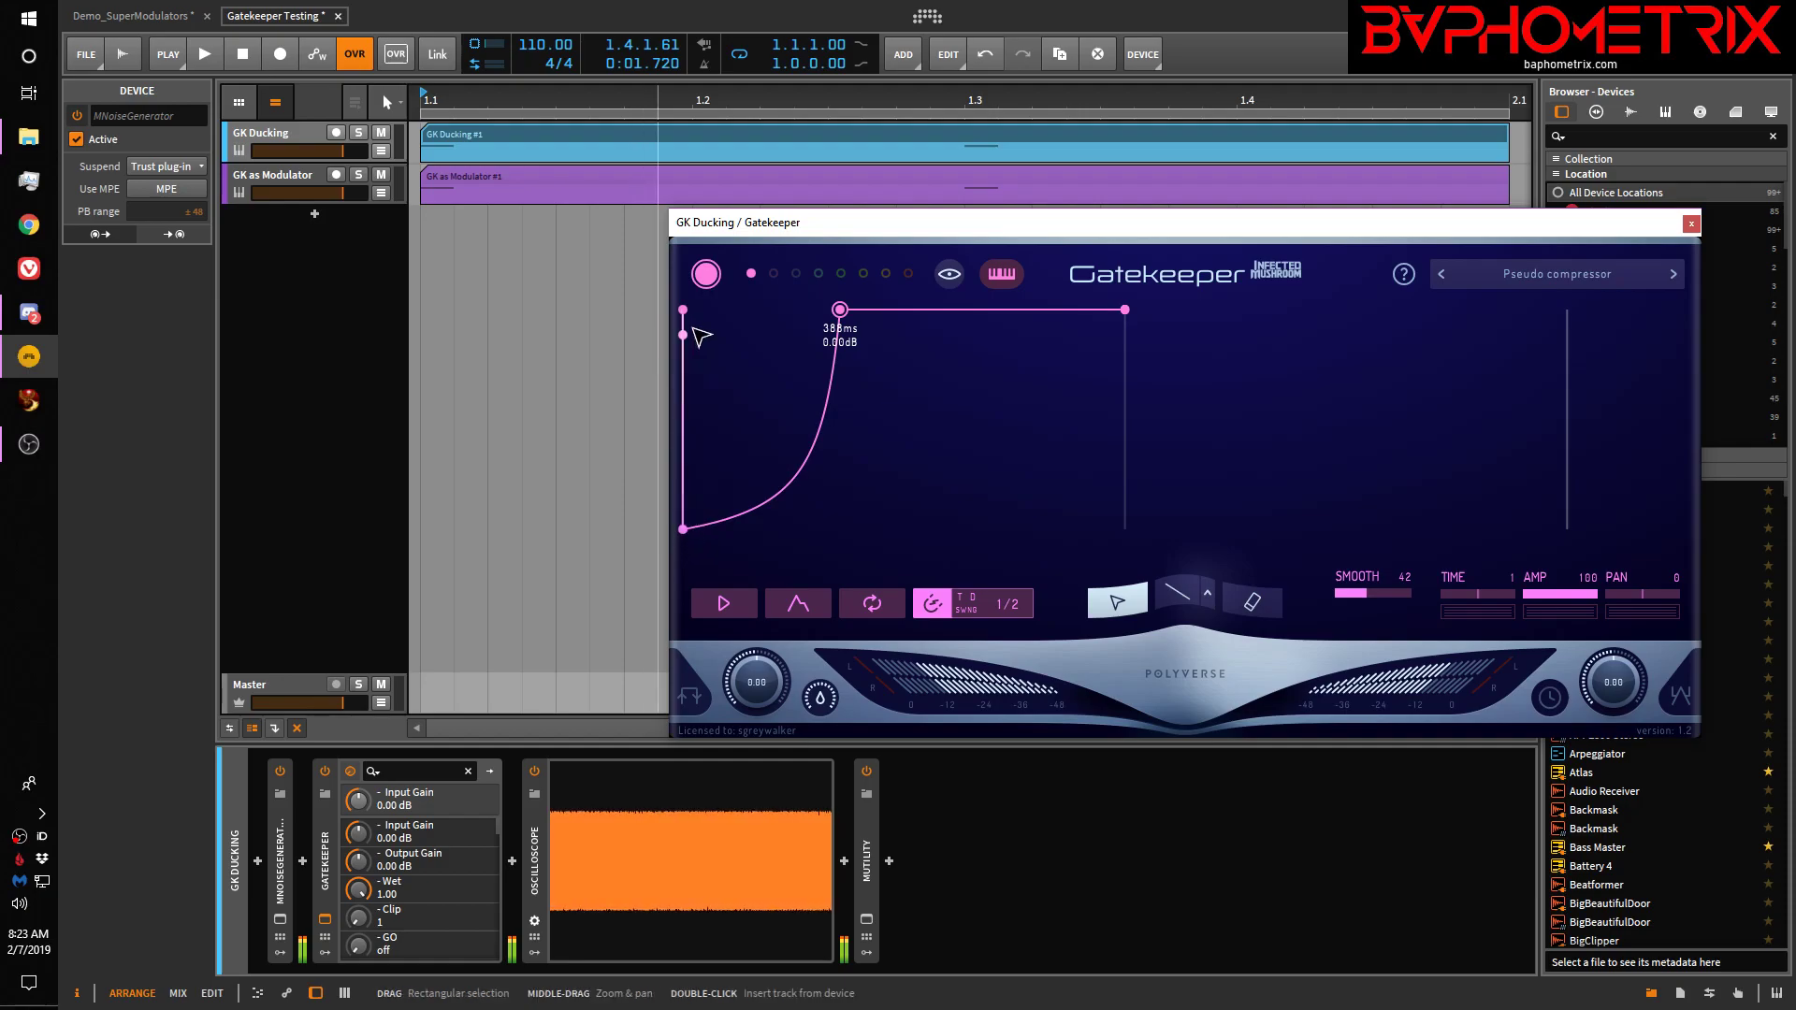
pyautogui.moveTo(684, 310); pyautogui.dragTo(702, 557)
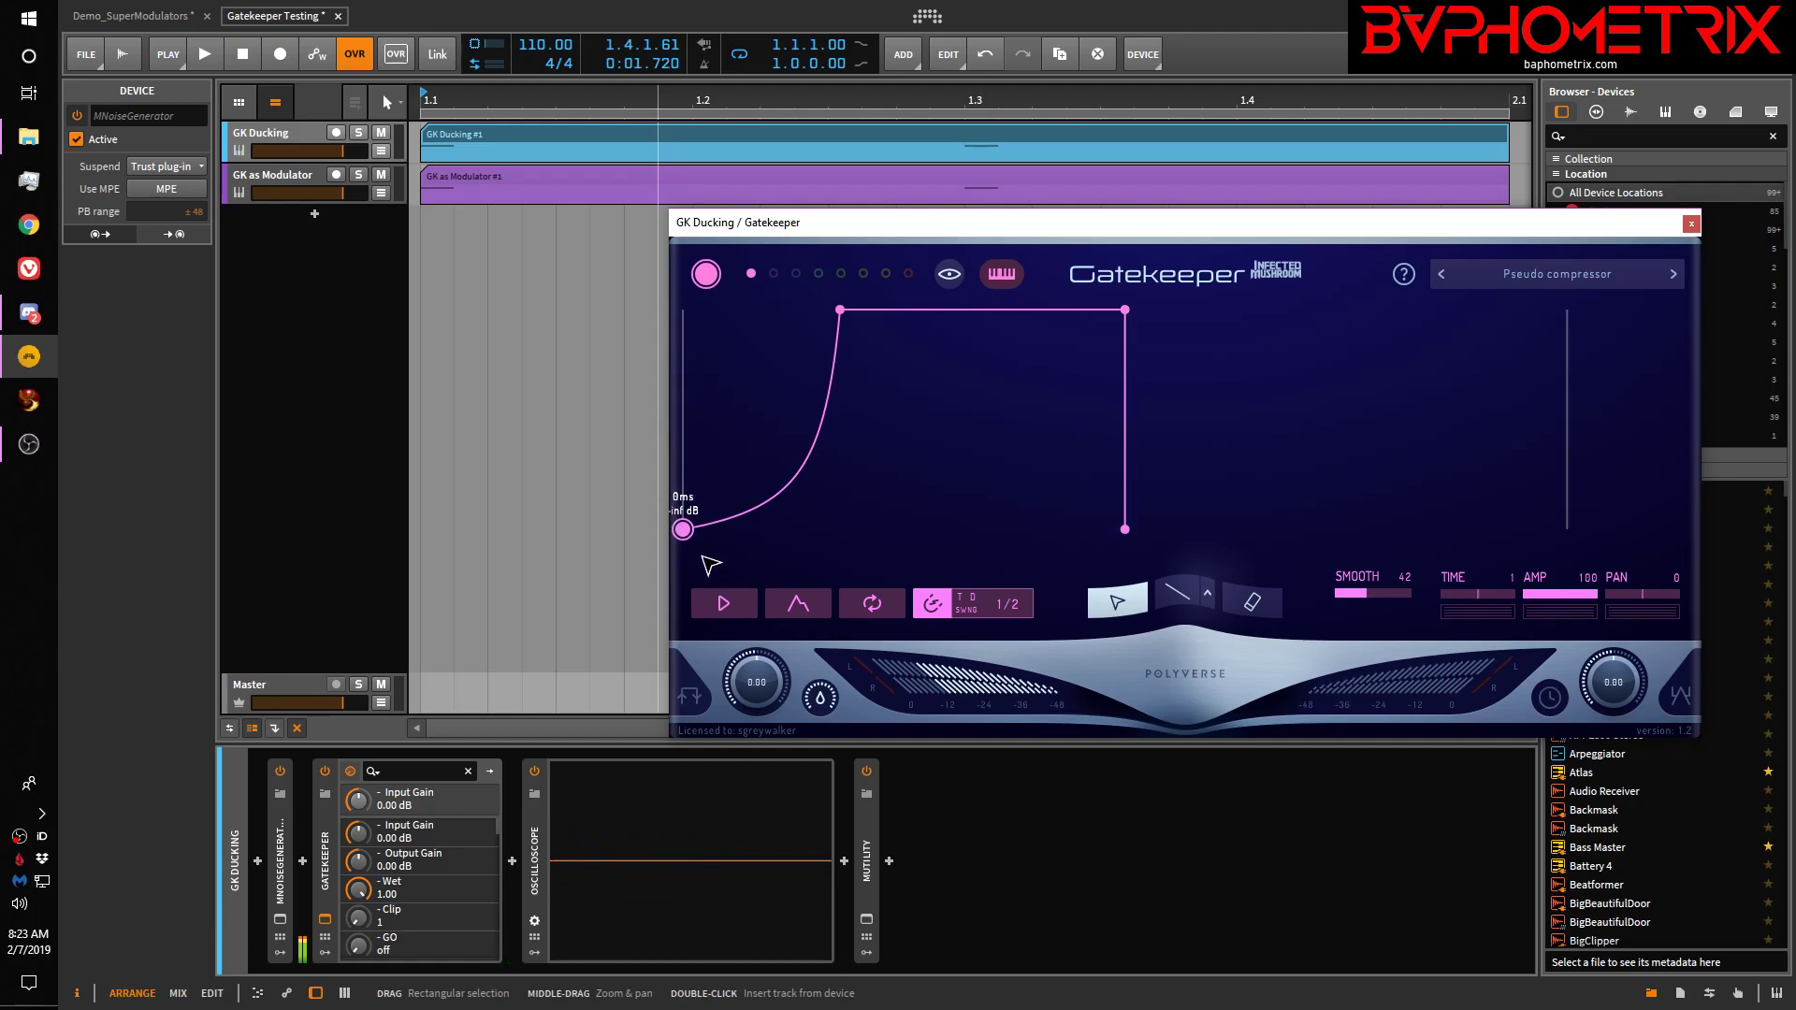
pyautogui.moveTo(682, 530); pyautogui.dragTo(706, 321)
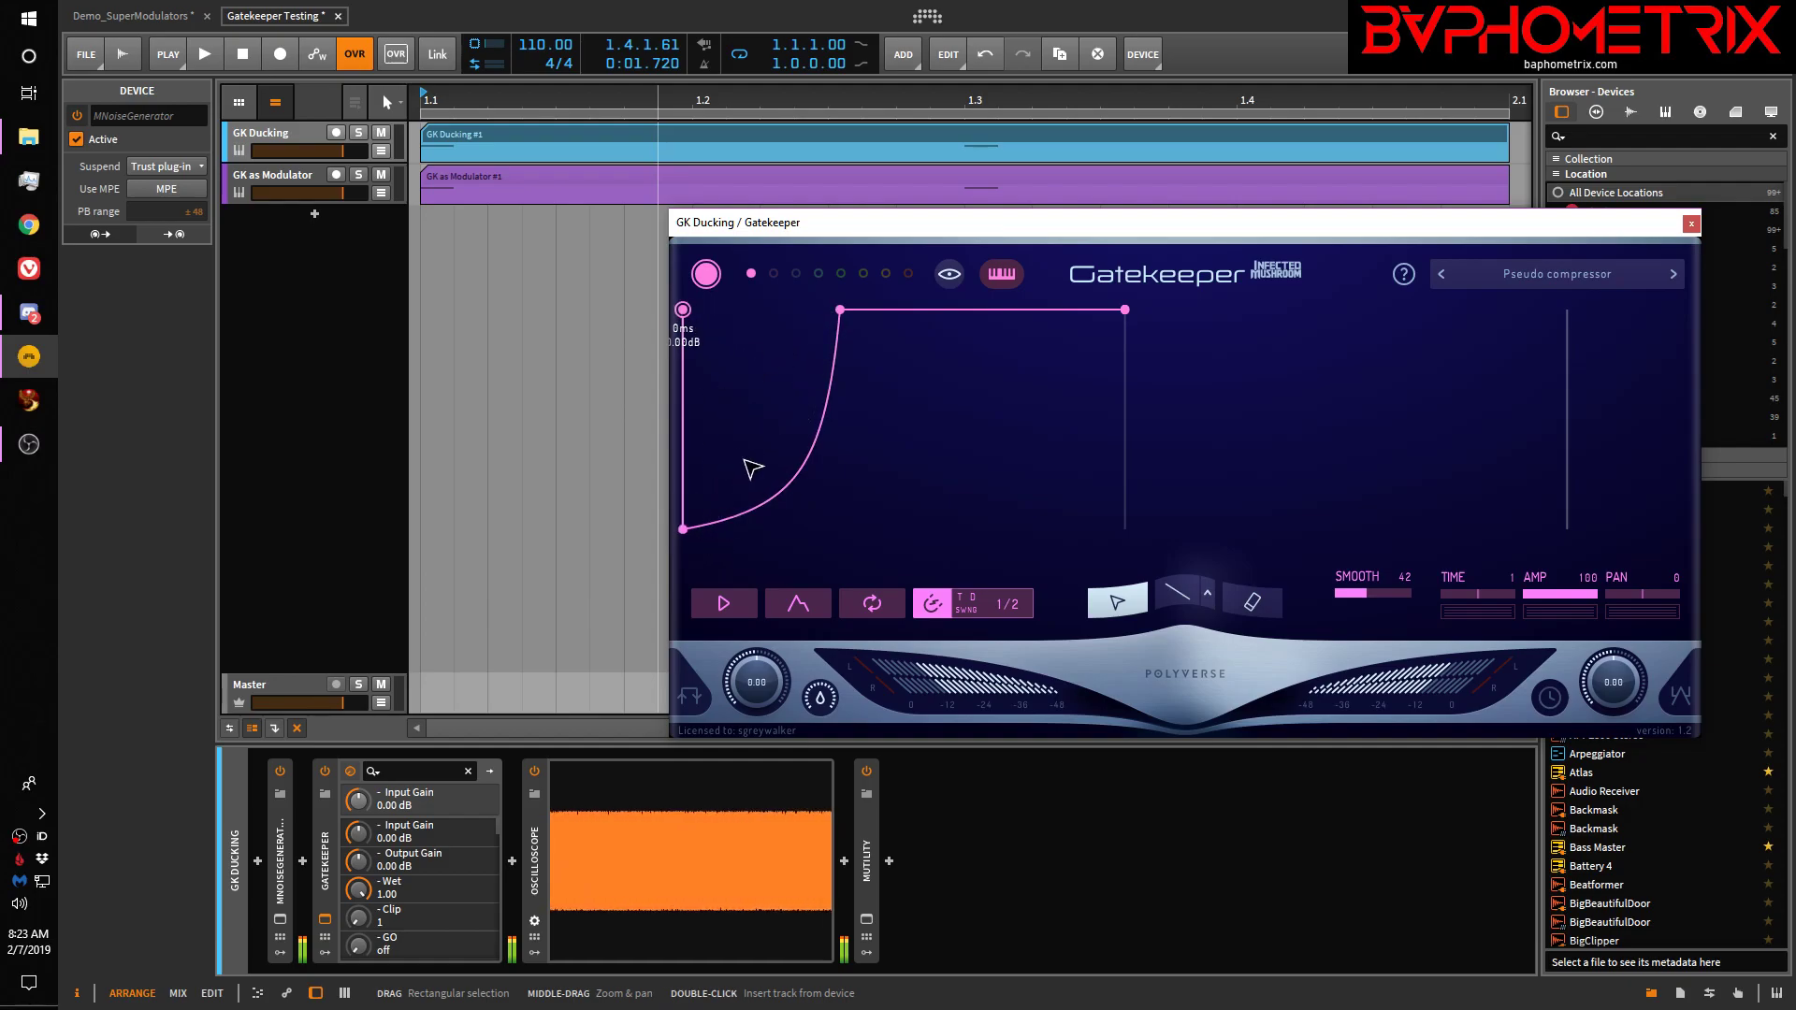
pyautogui.click(683, 529)
pyautogui.moveTo(687, 535)
pyautogui.mouseDown()
pyautogui.moveTo(697, 336)
pyautogui.moveTo(692, 540)
pyautogui.mouseUp()
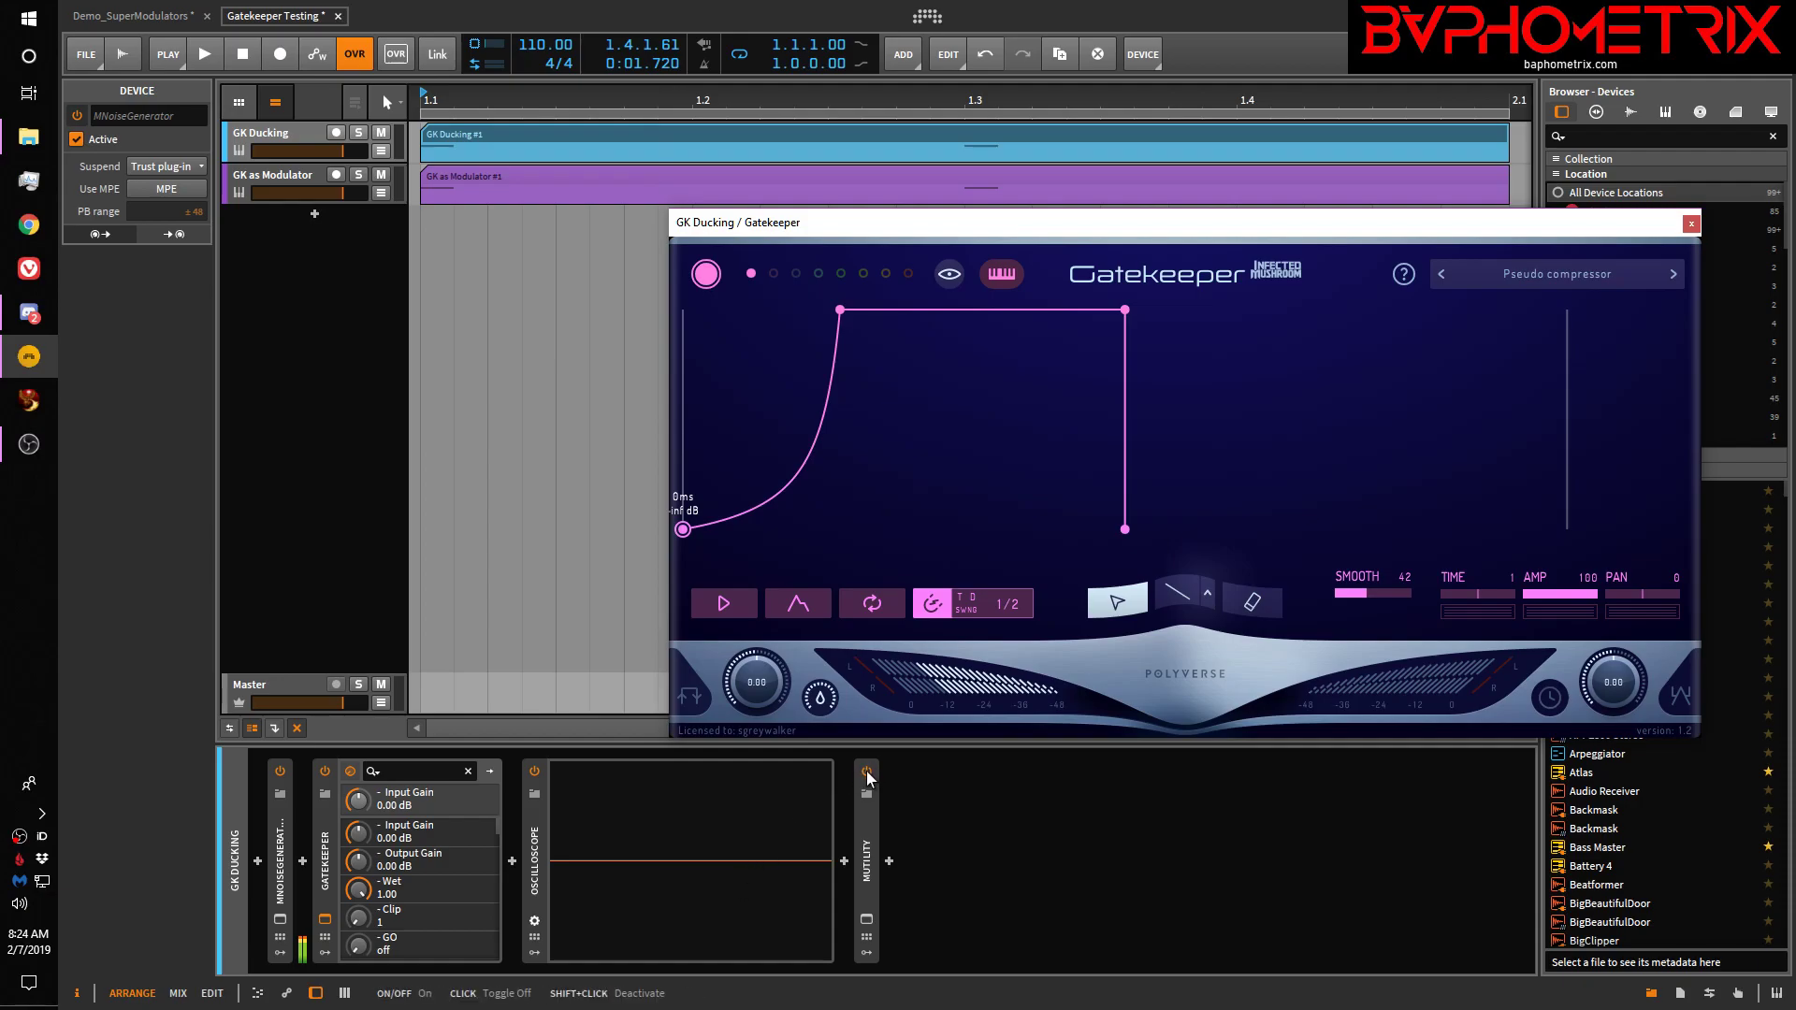
# Add new envelope points, including one at 69ms, and set the first point to 0 dB
pyautogui.doubleClick(925, 310)
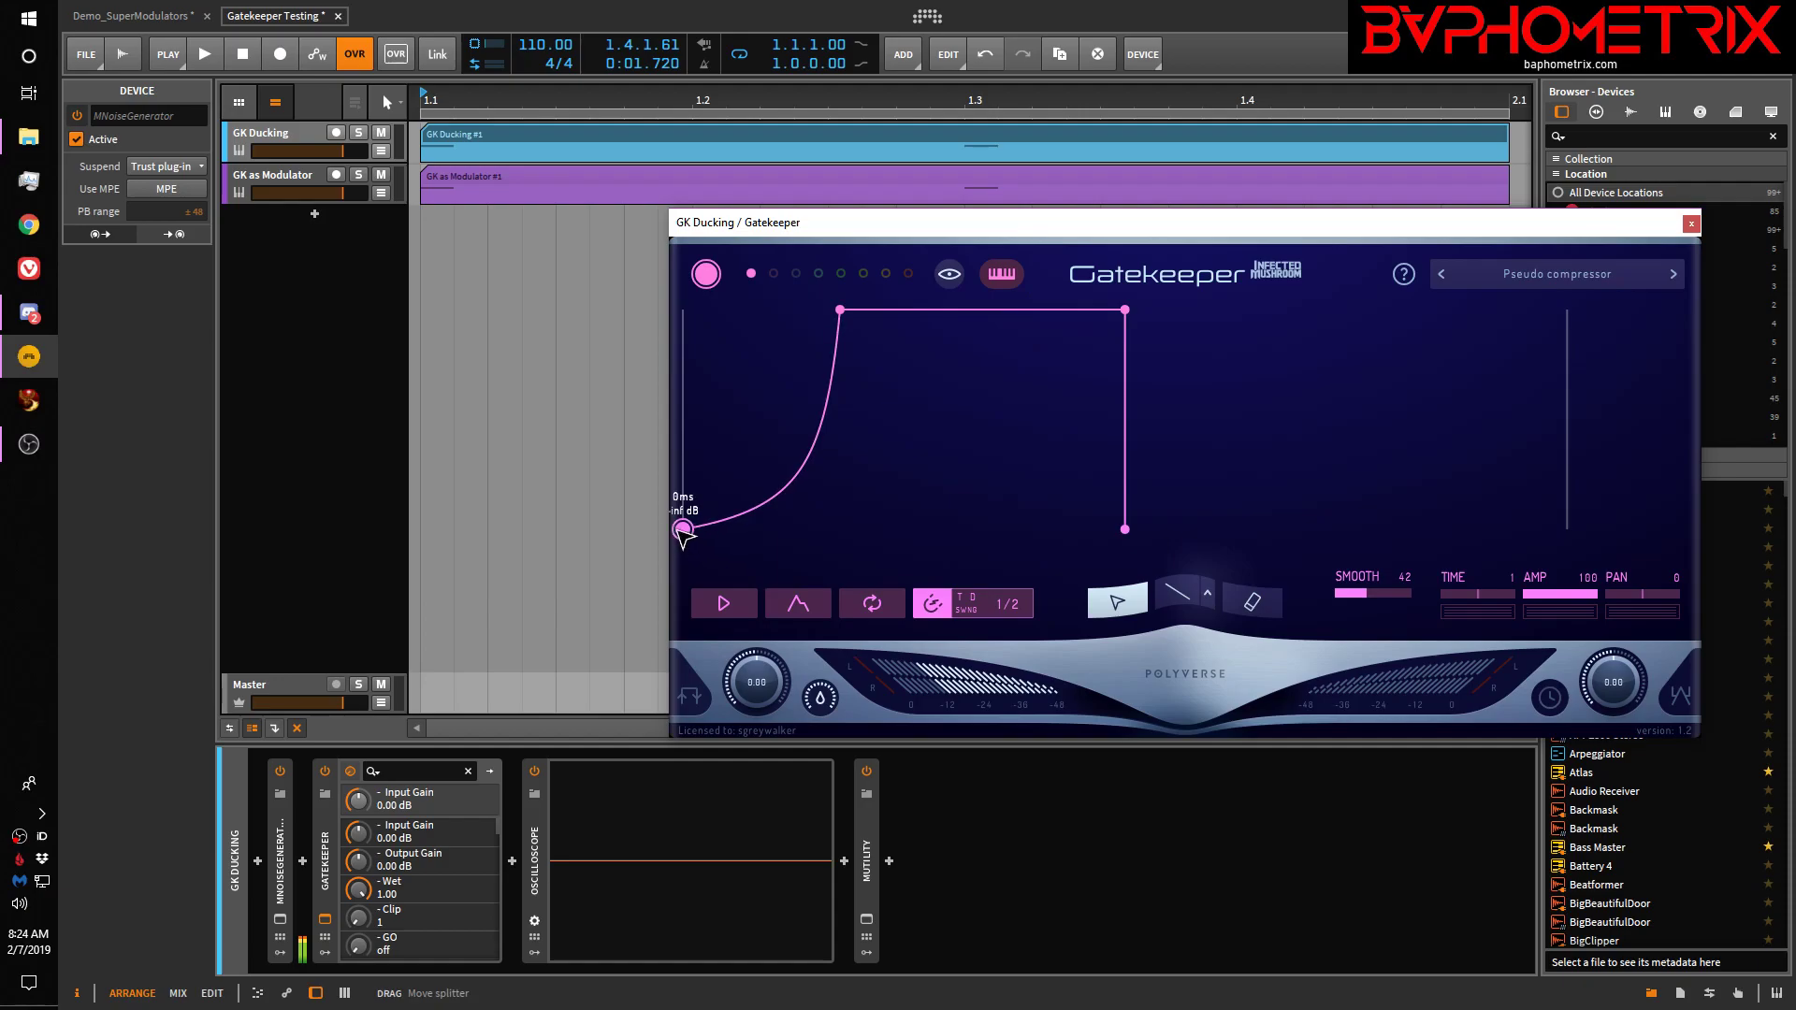
pyautogui.moveTo(691, 532)
pyautogui.mouseDown()
pyautogui.moveTo(688, 295)
pyautogui.moveTo(716, 457)
pyautogui.moveTo(683, 531)
pyautogui.mouseUp()
pyautogui.click(712, 310)
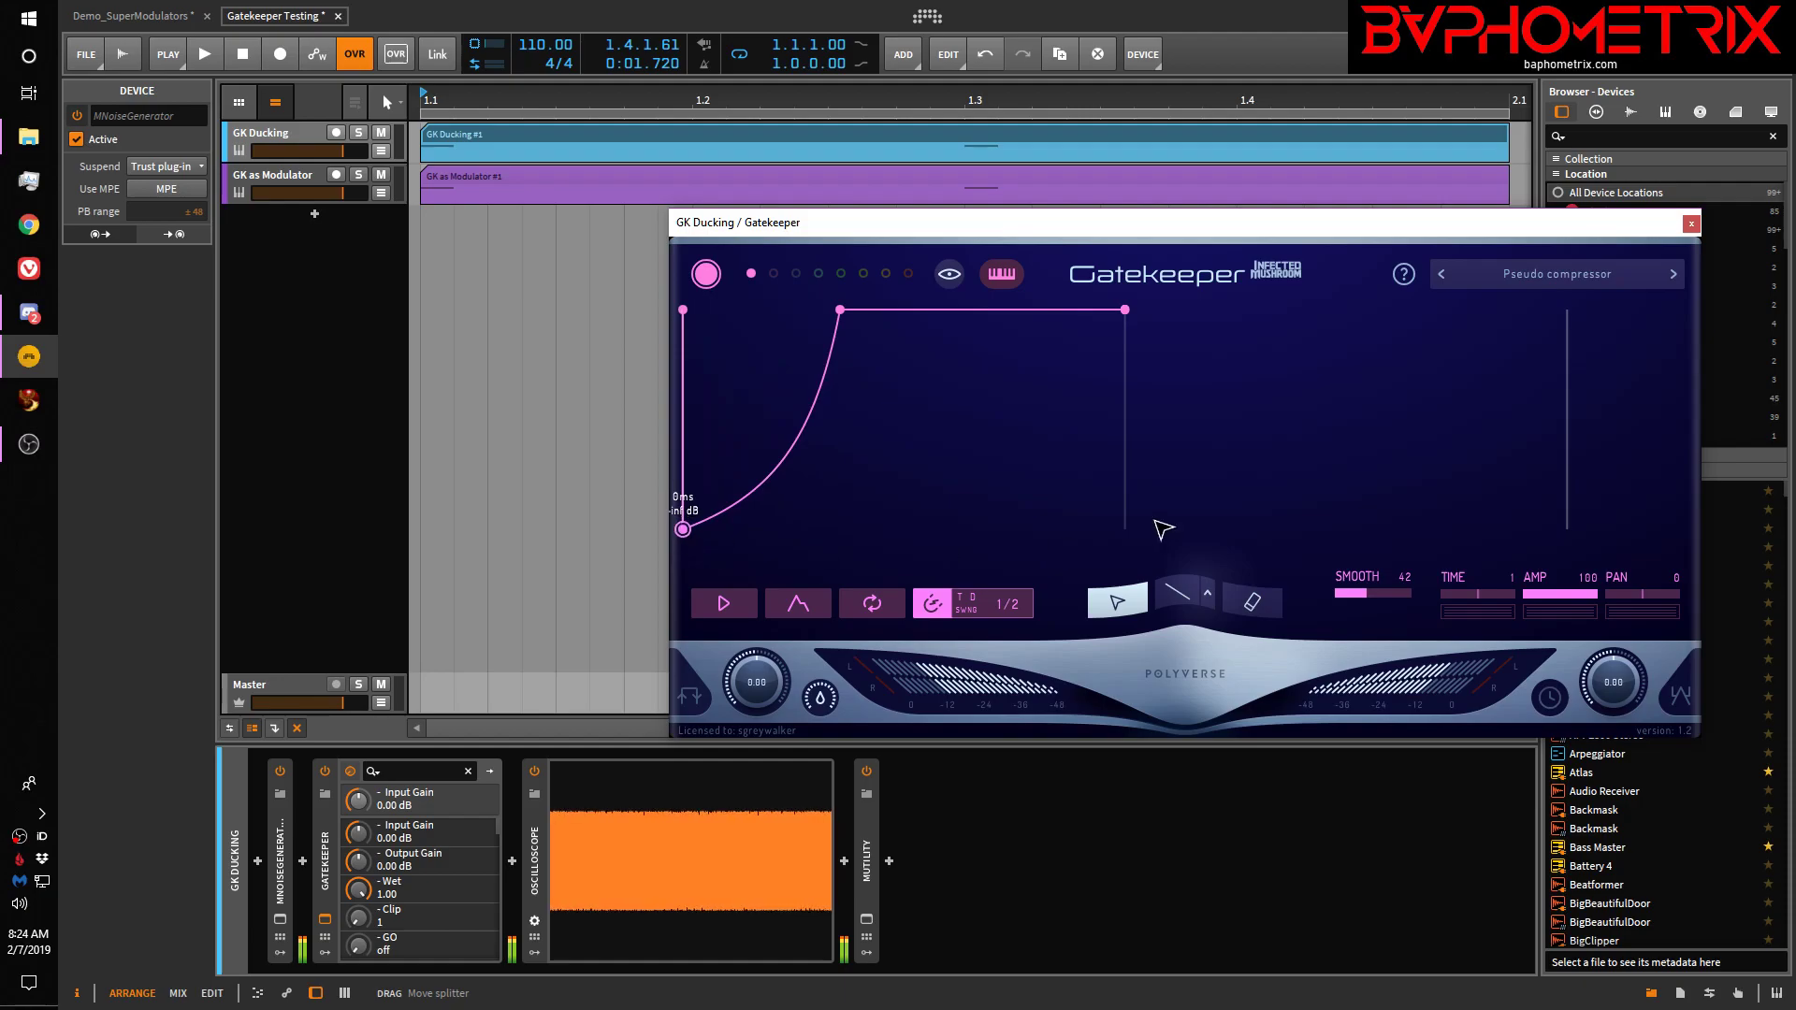
# Play and stop to audition the ducking, then close the Gatekeeper window
pyautogui.press('space')
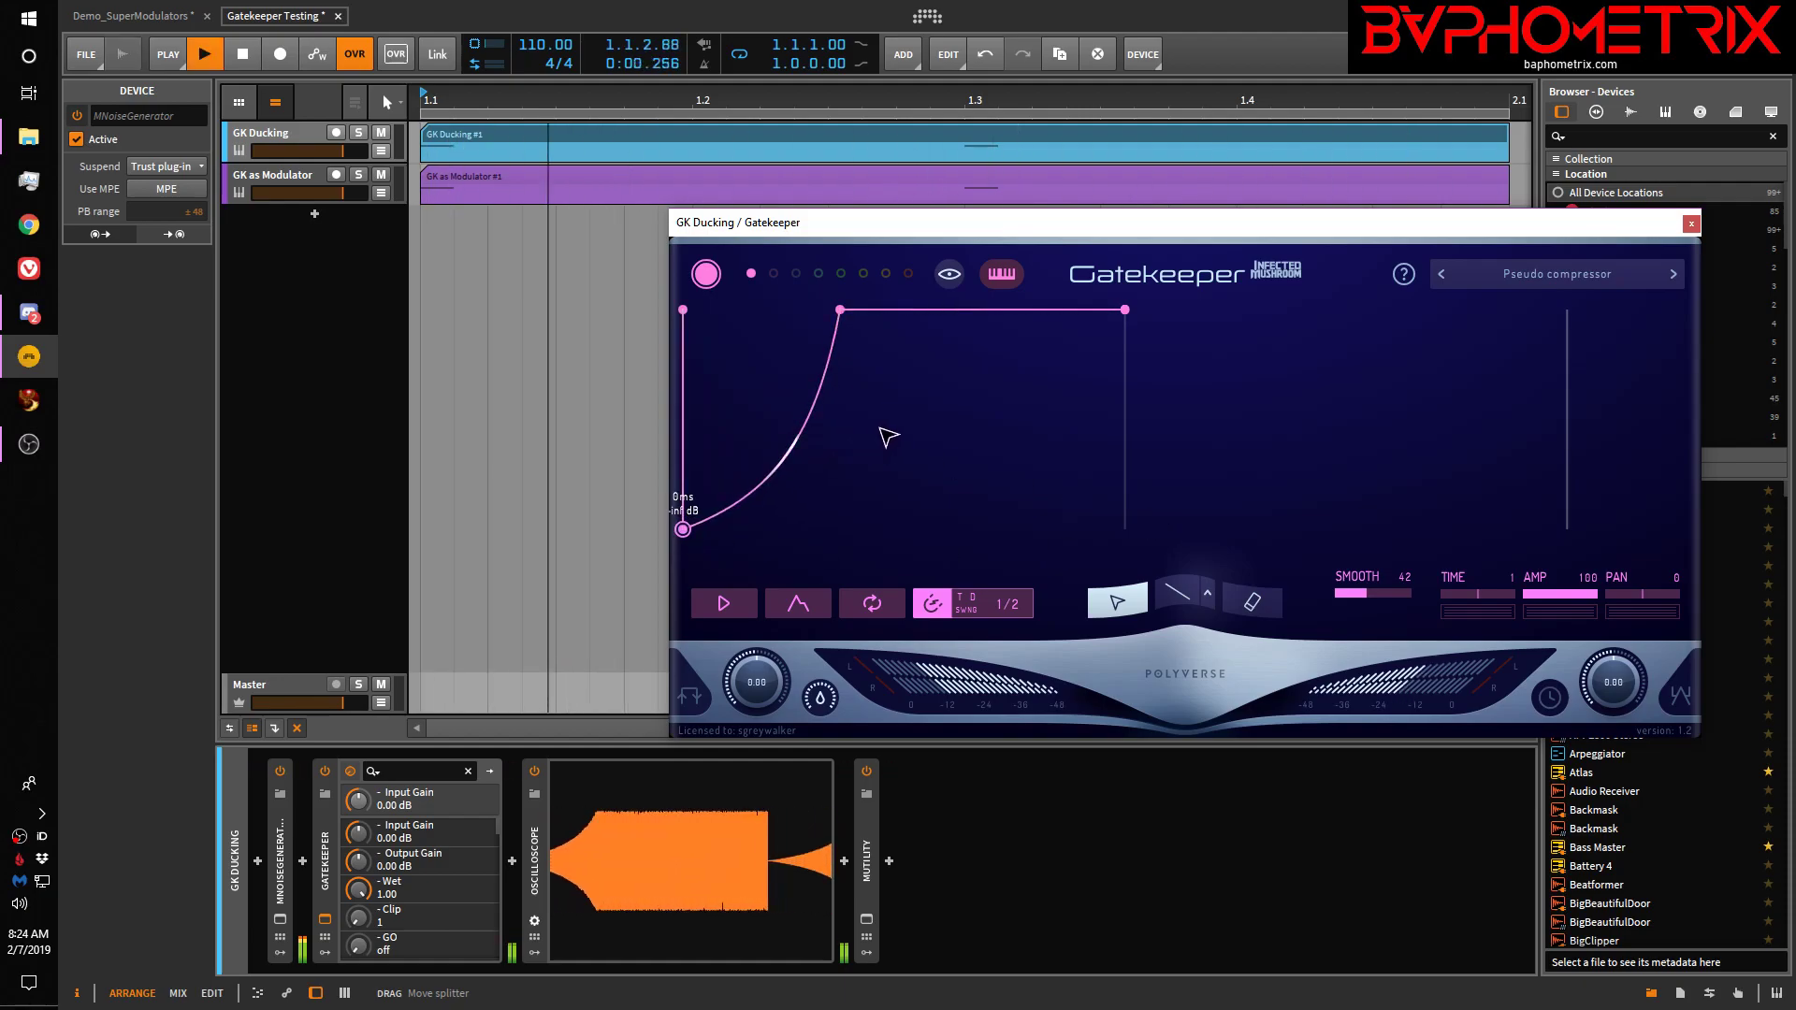
pyautogui.press('space')
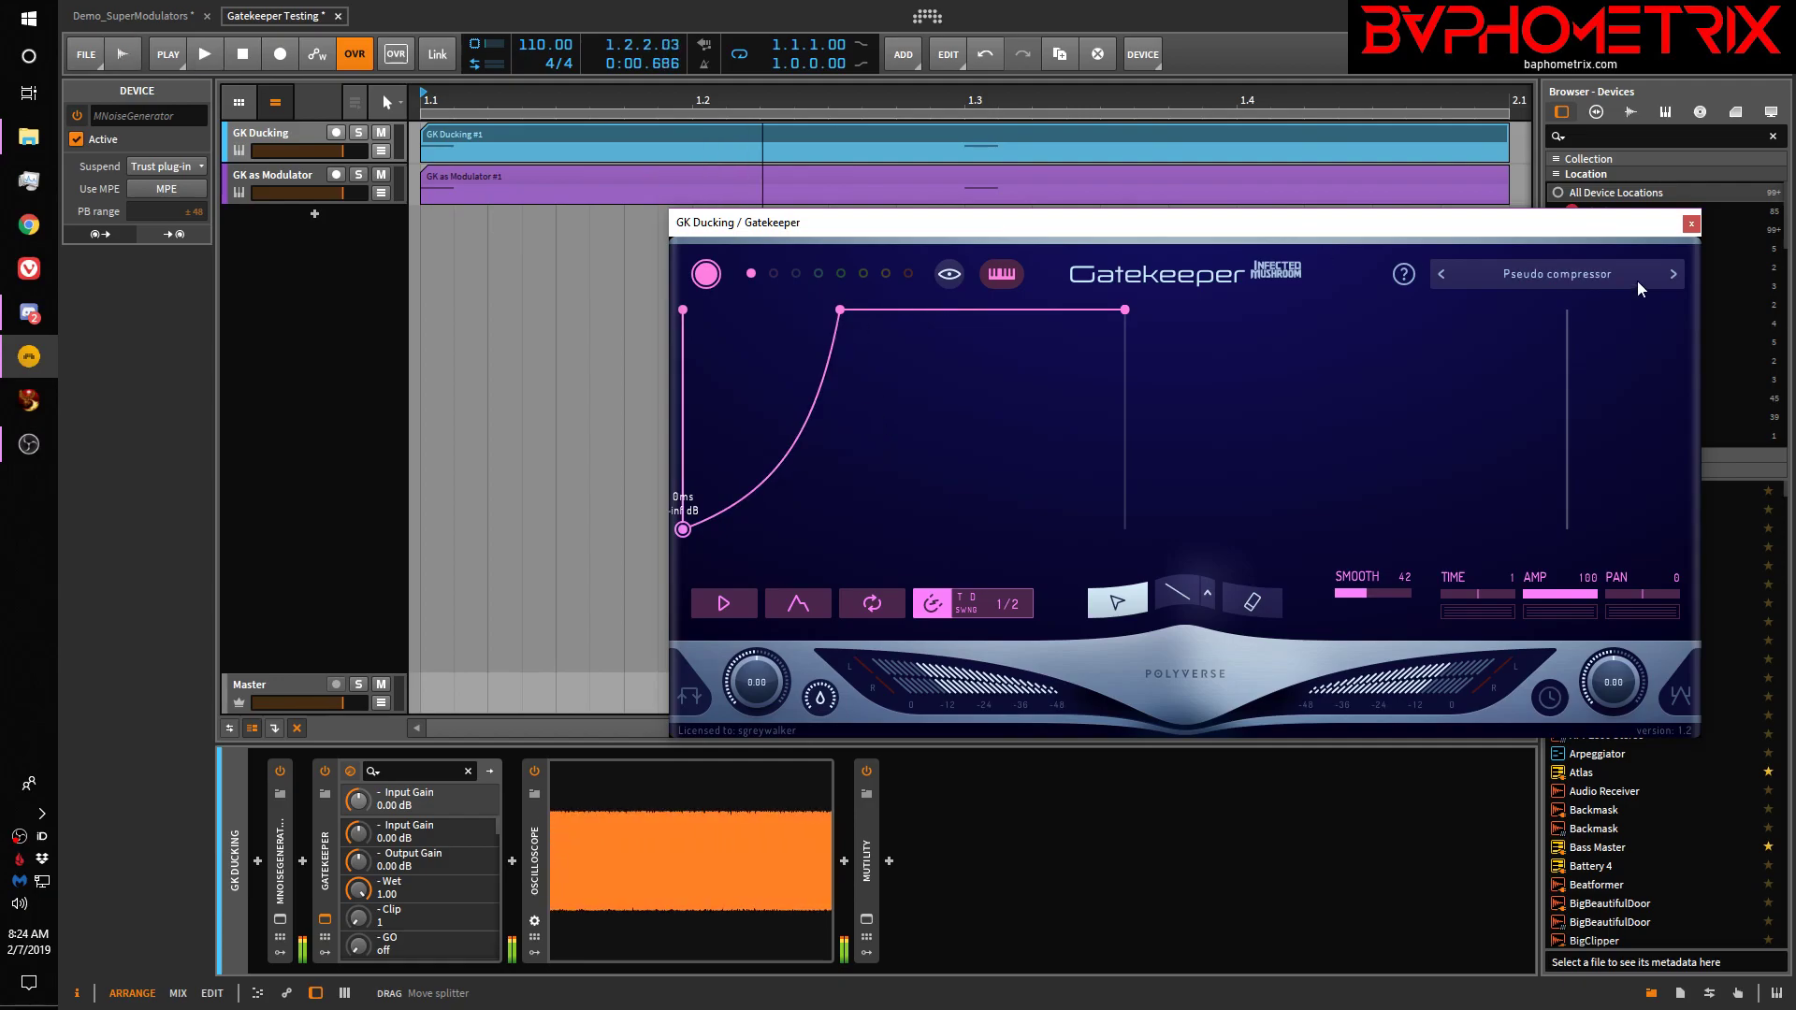
pyautogui.click(1691, 225)
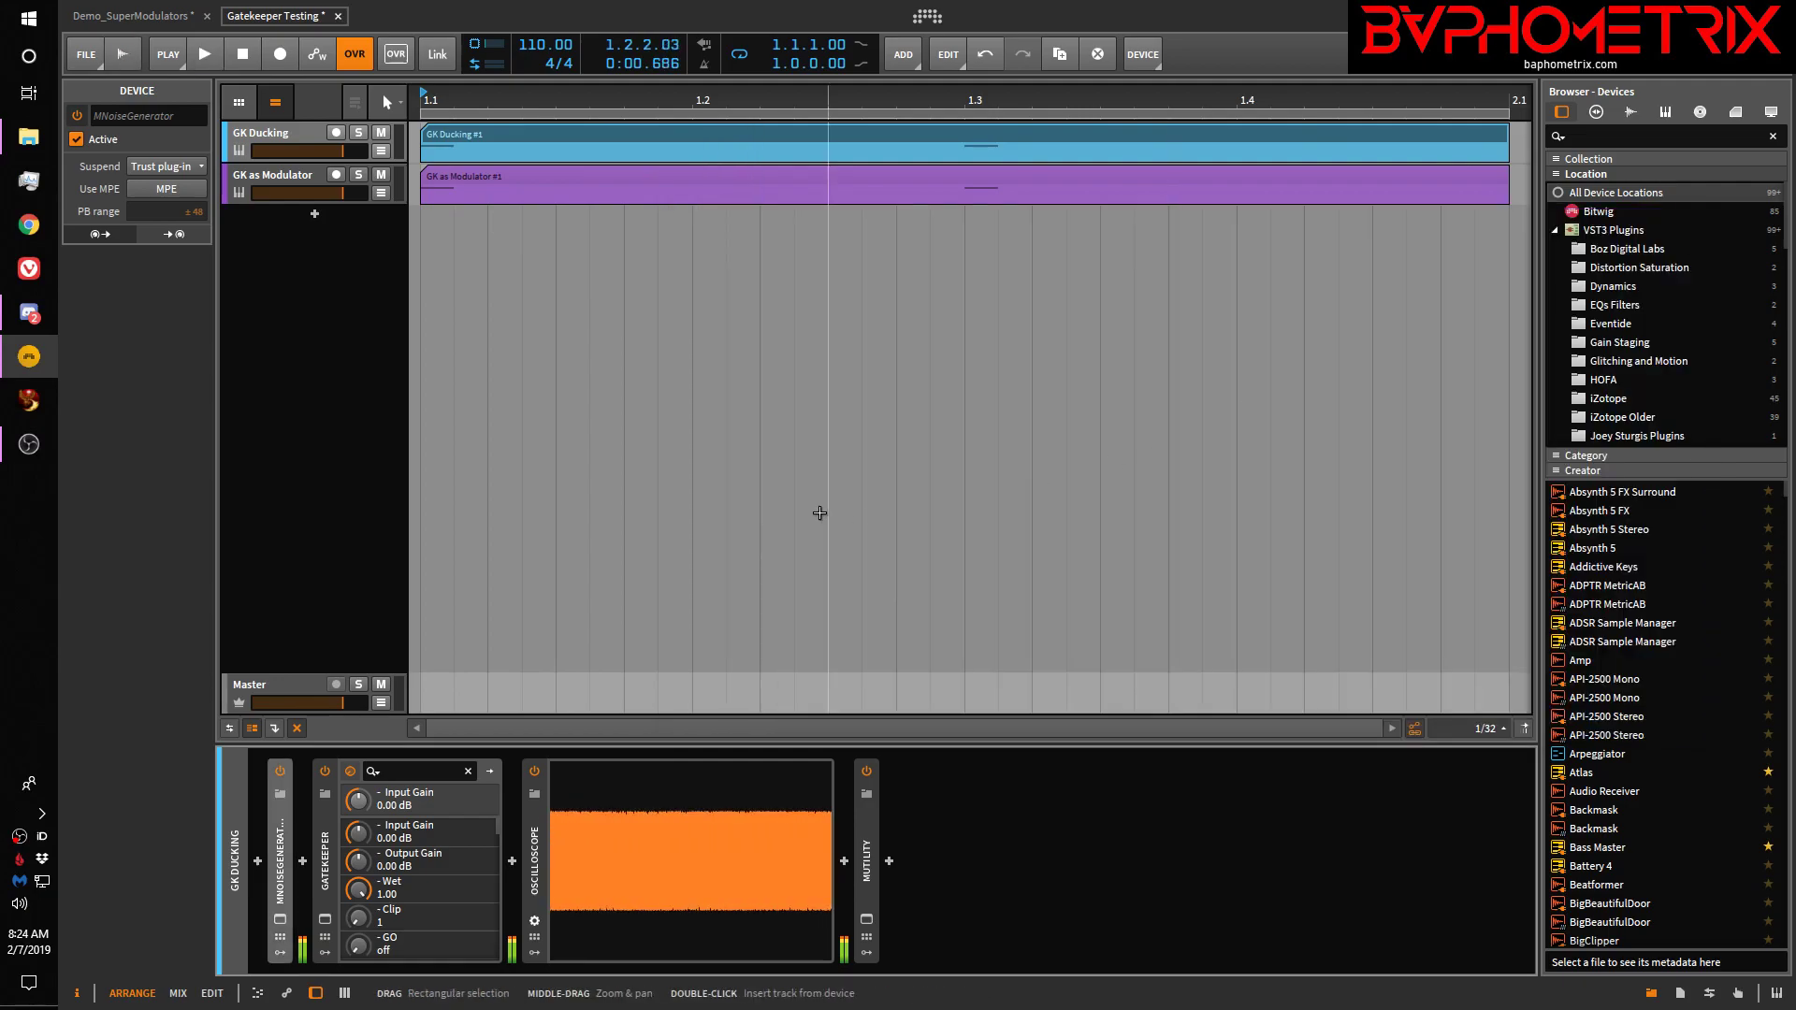
# Open the Gatekeeper plugin window from the GK as Modulator track's FX Layer
pyautogui.click(297, 180)
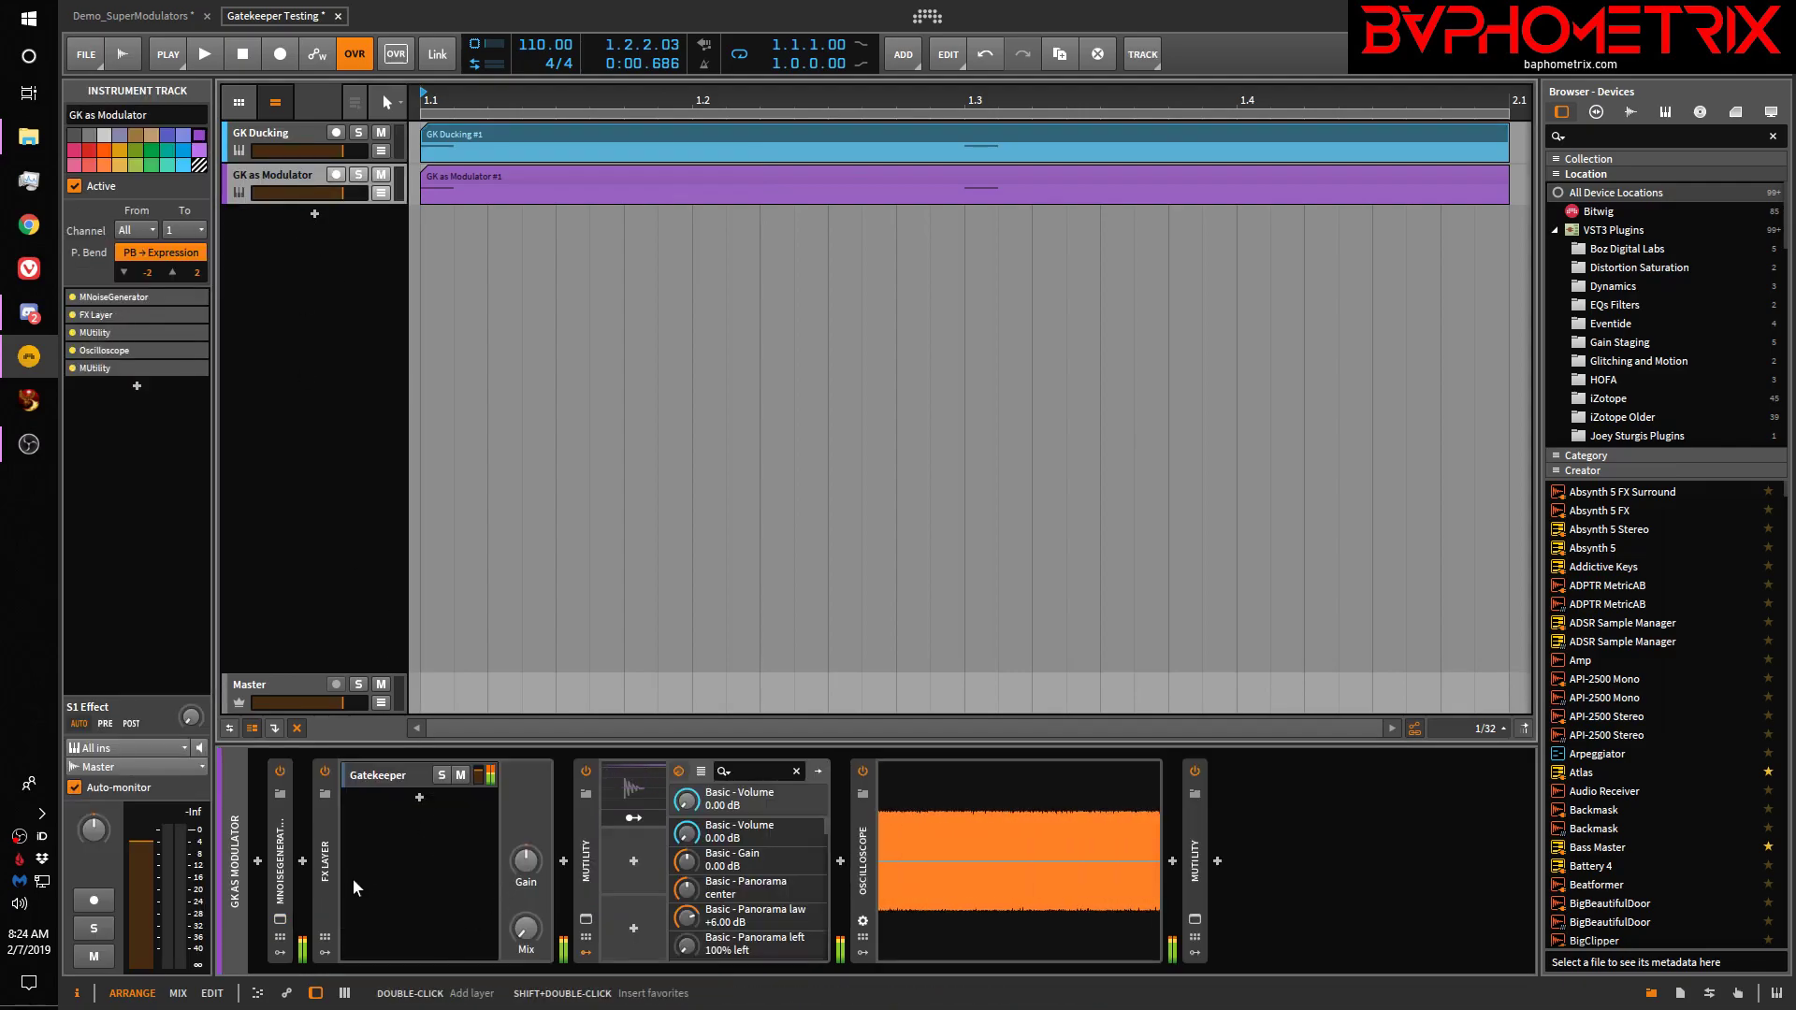
pyautogui.click(391, 772)
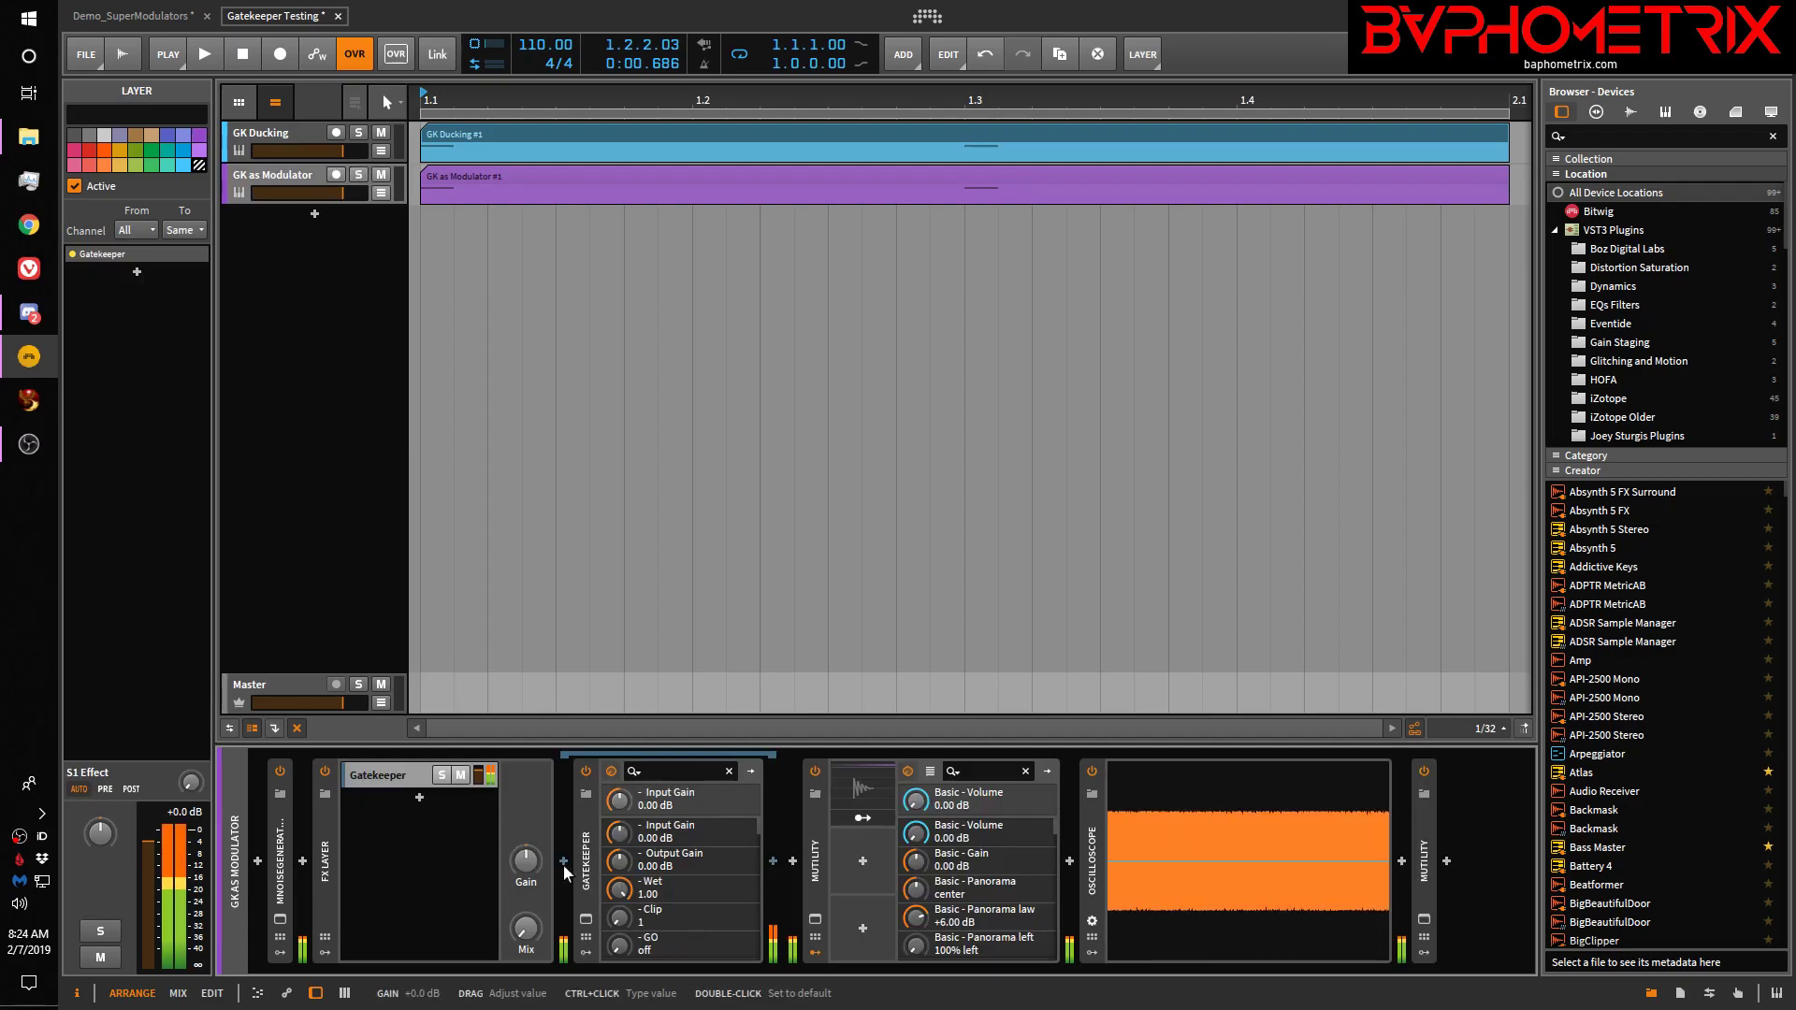
pyautogui.click(587, 921)
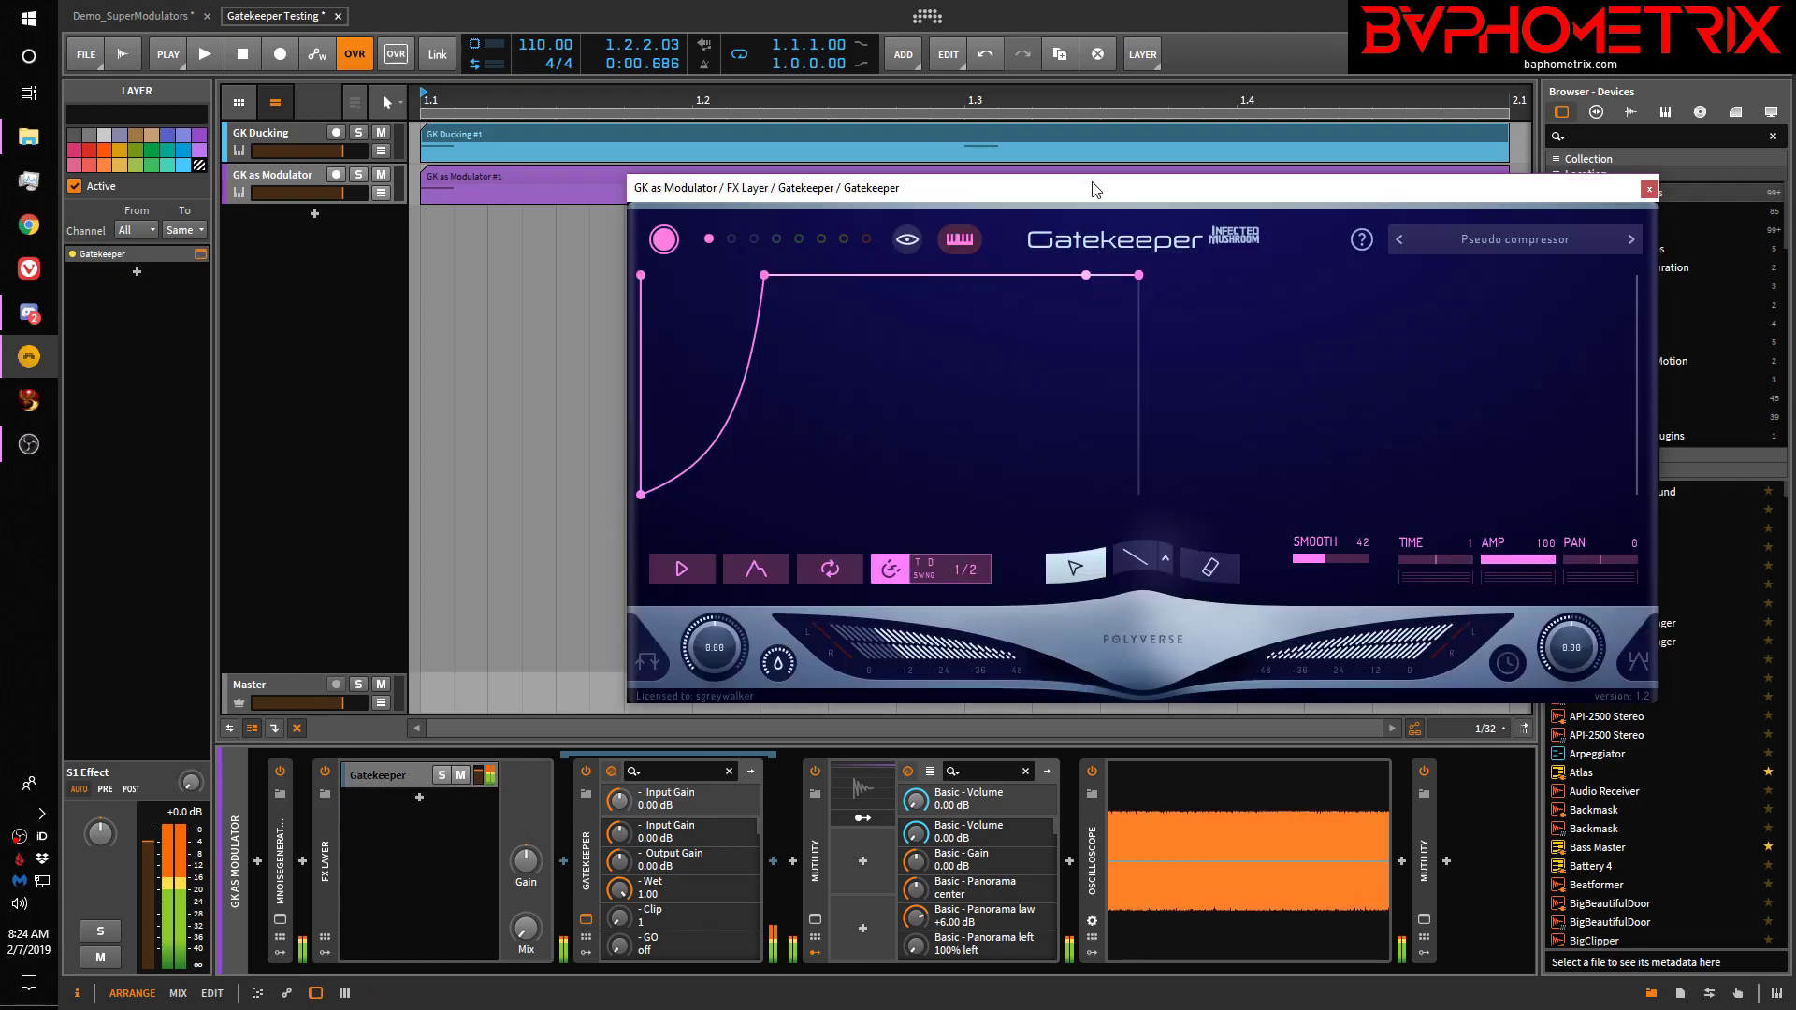
pyautogui.moveTo(1085, 190); pyautogui.dragTo(970, 165)
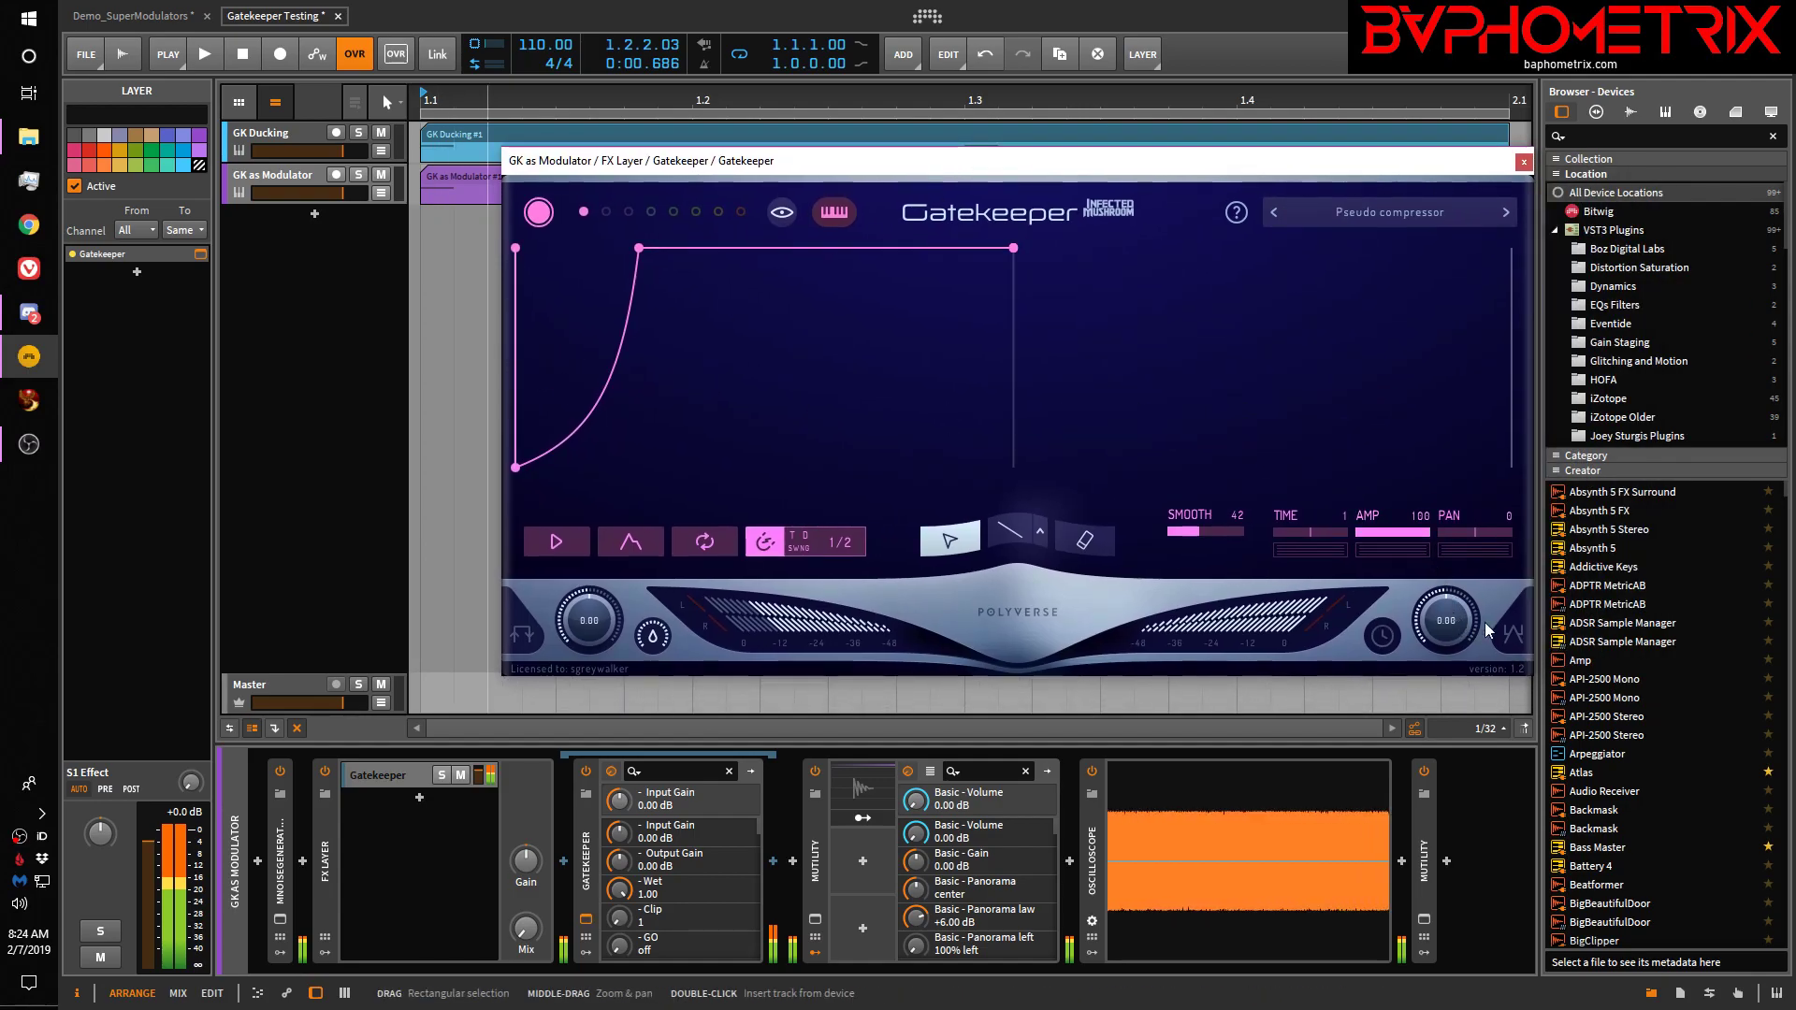
# Inspect the Gatekeeper output knob's CV output options, then reposition the plugin window
pyautogui.rightClick(1434, 613)
pyautogui.moveTo(1332, 608)
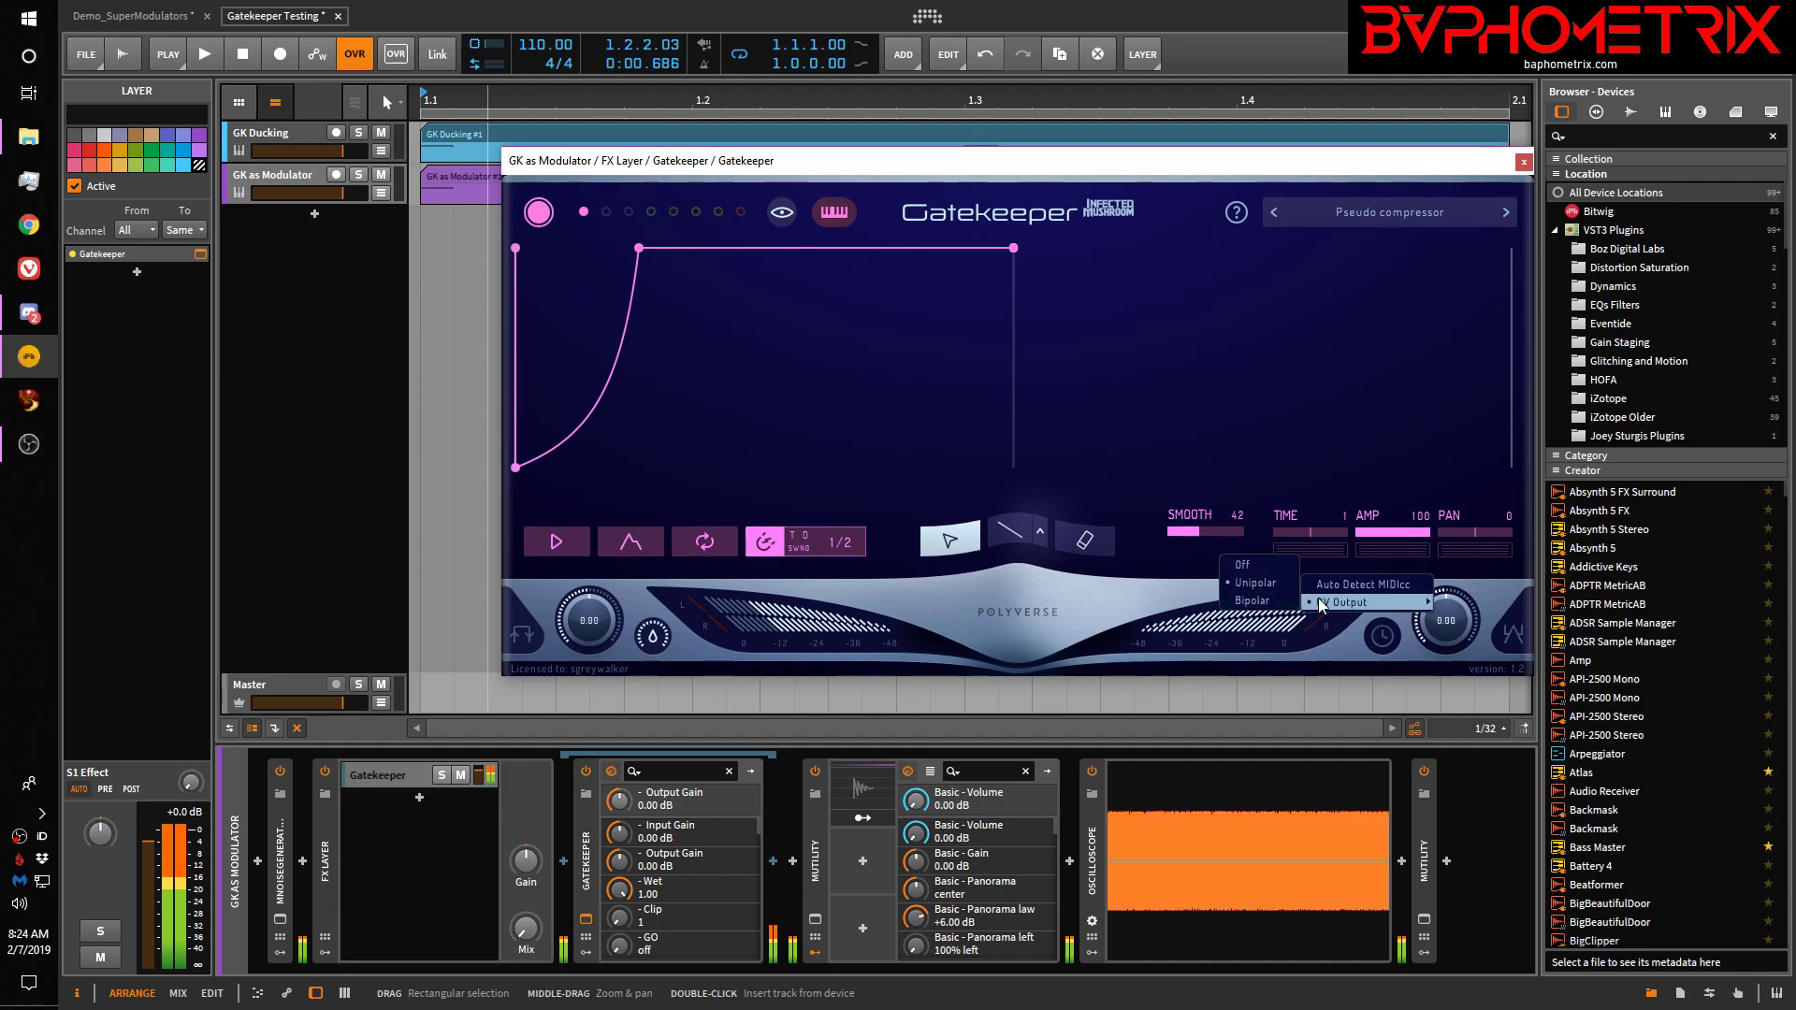
pyautogui.click(1484, 588)
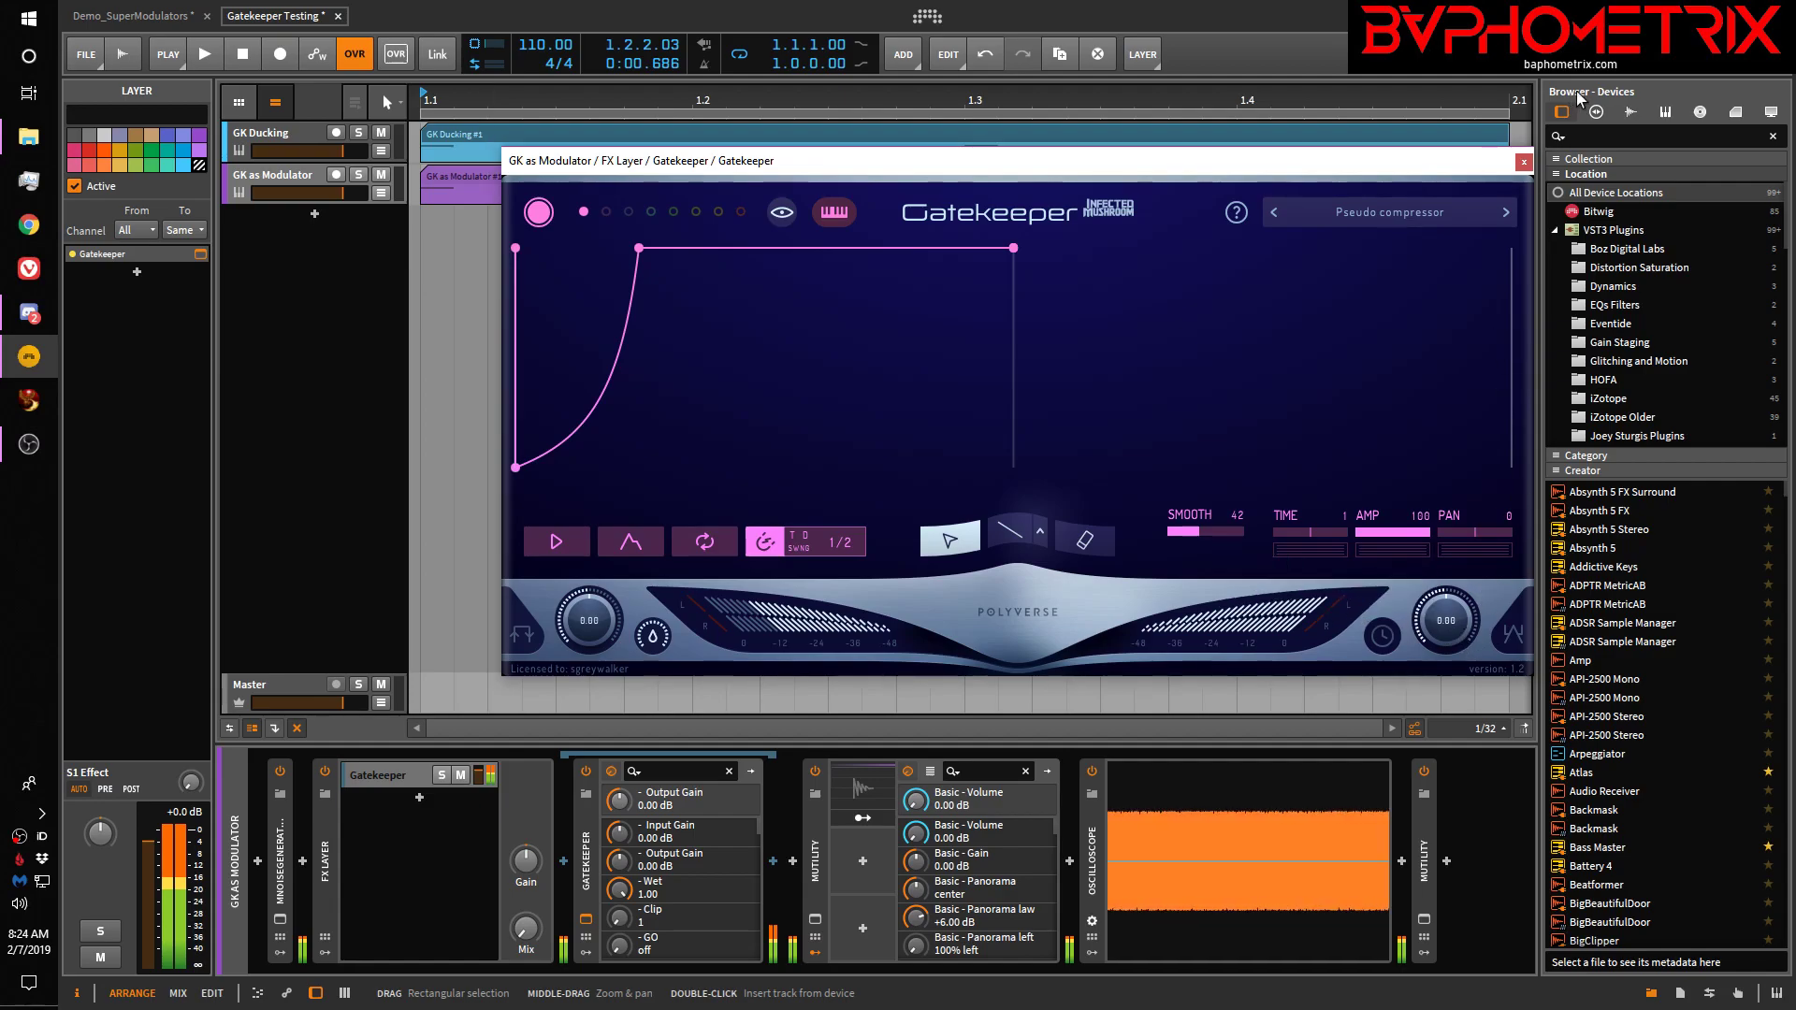
pyautogui.moveTo(1296, 157); pyautogui.dragTo(1297, 105)
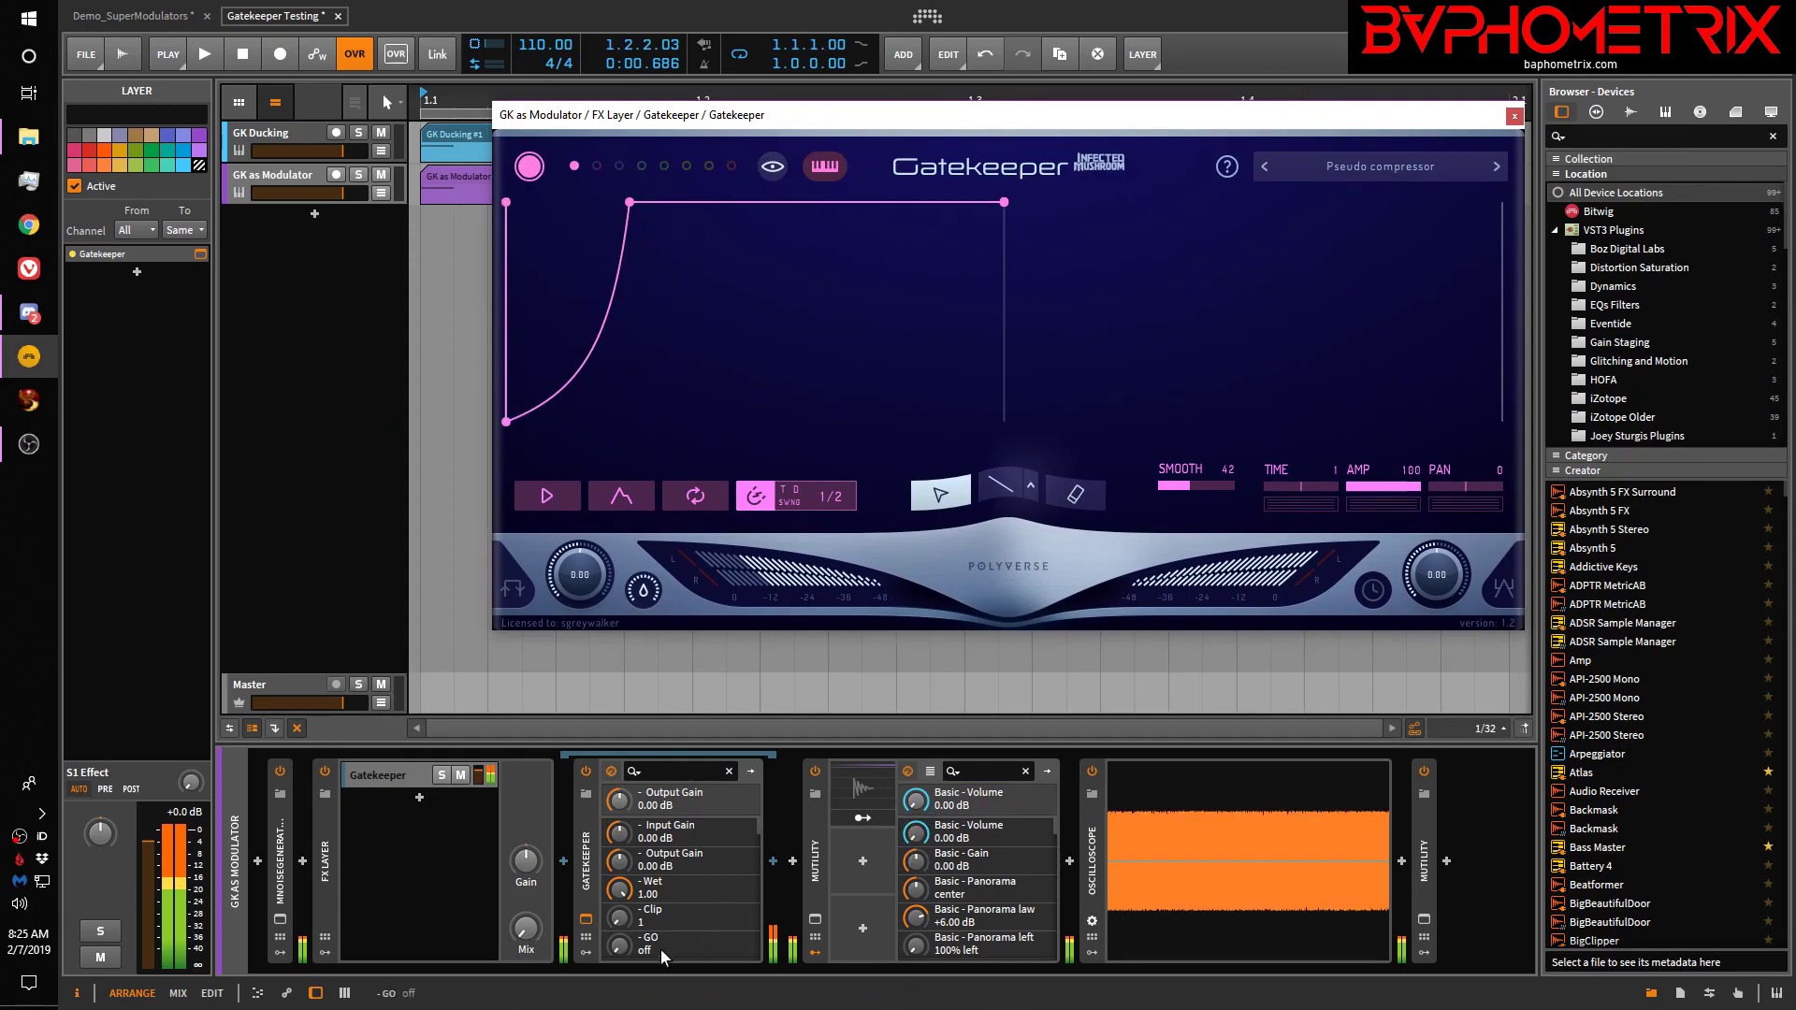
# Play the project with MUtility open to watch the Gatekeeper Out audio-rate modulator lower its Volume
pyautogui.click(873, 795)
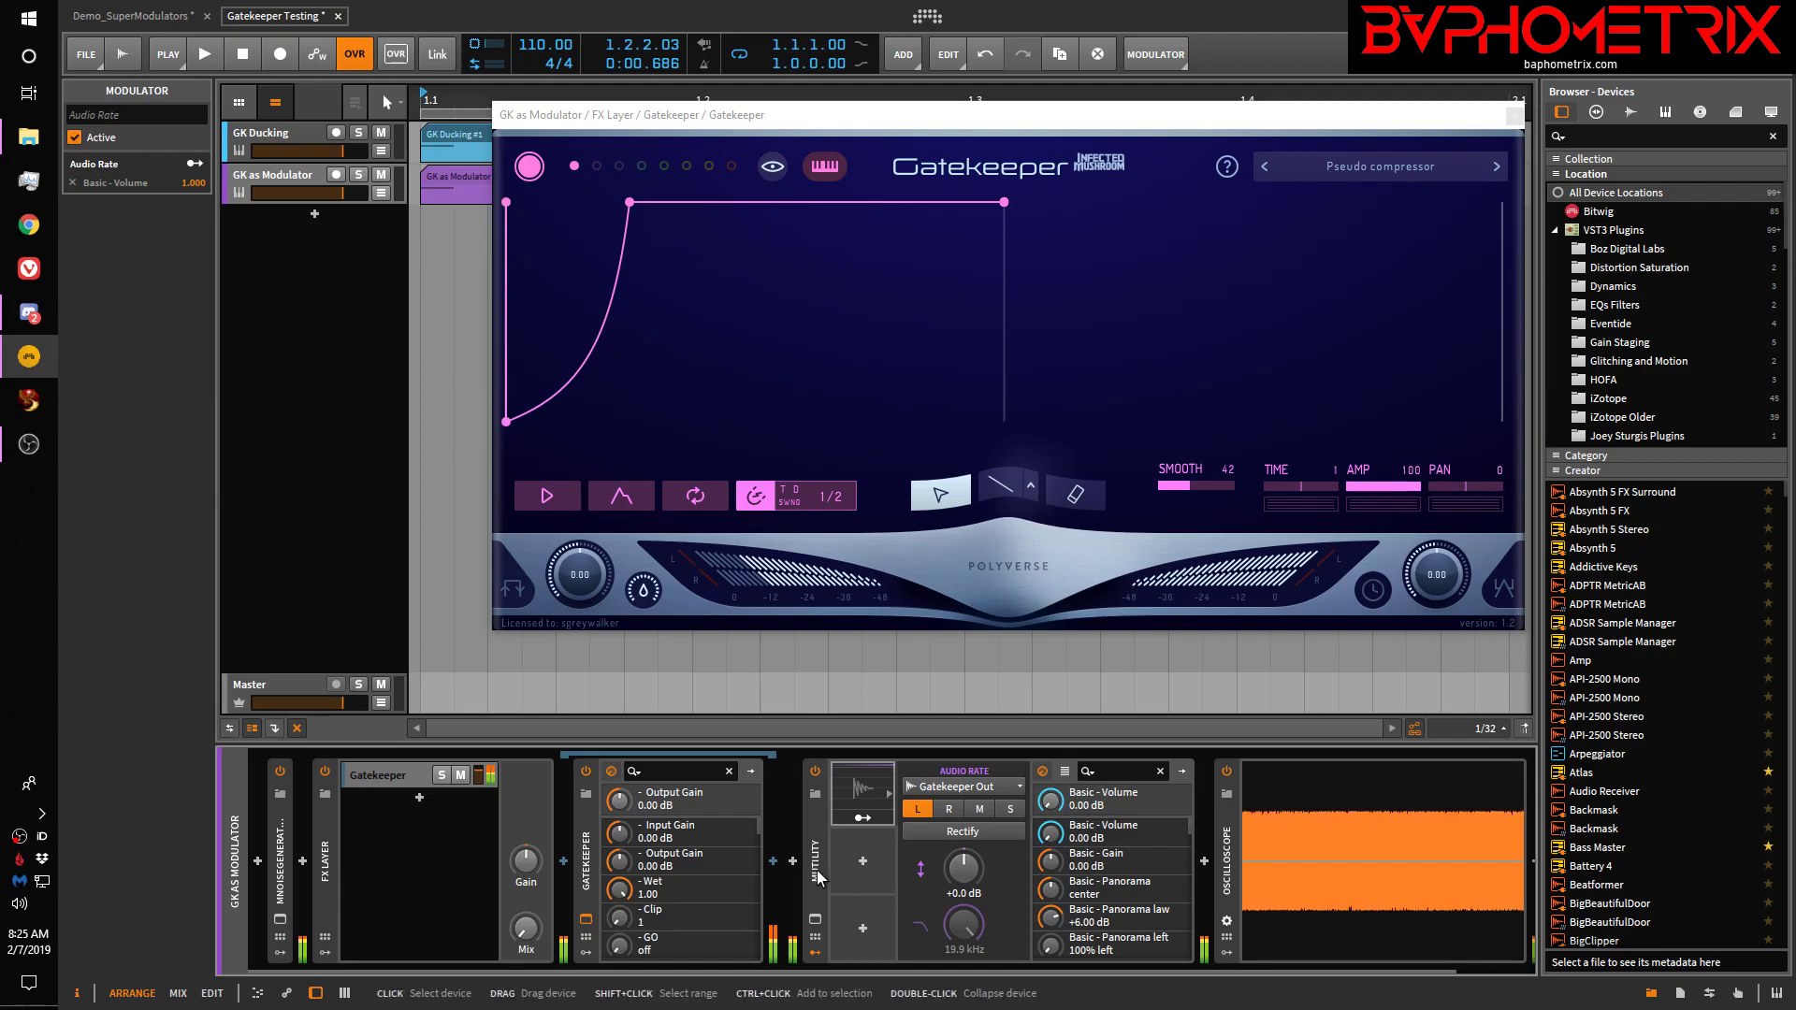
pyautogui.click(814, 919)
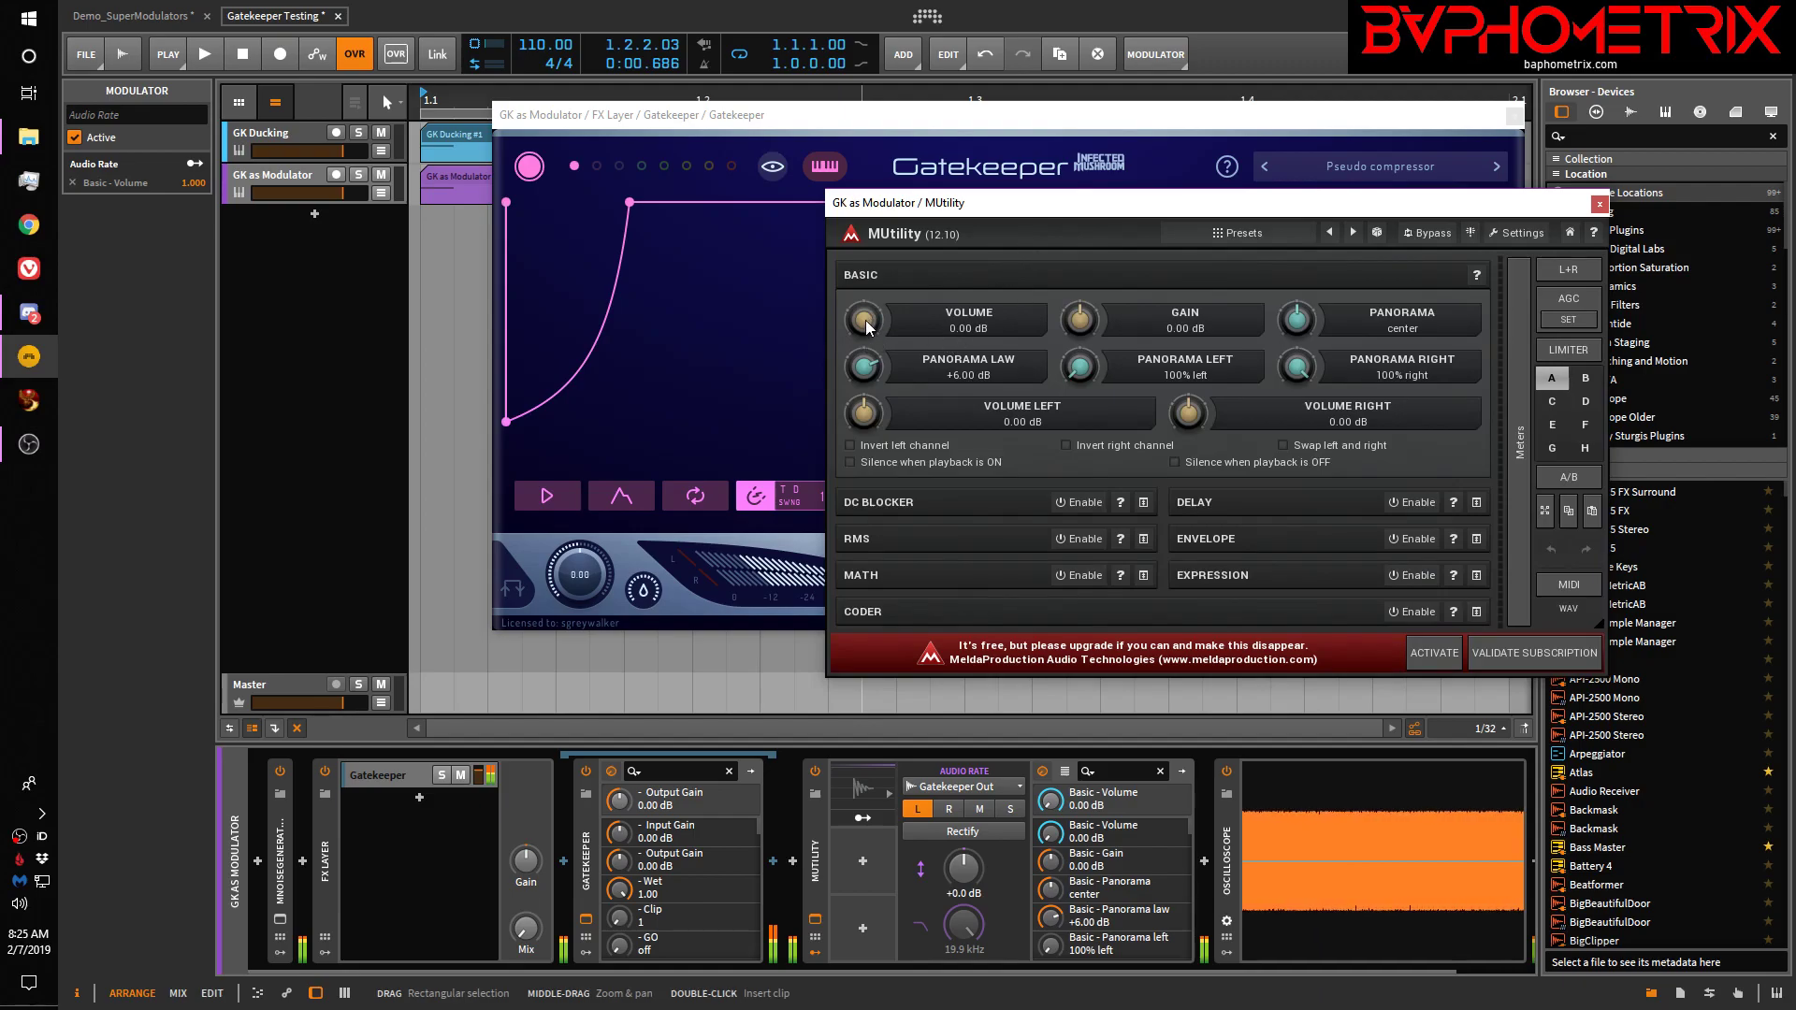
pyautogui.press('space')
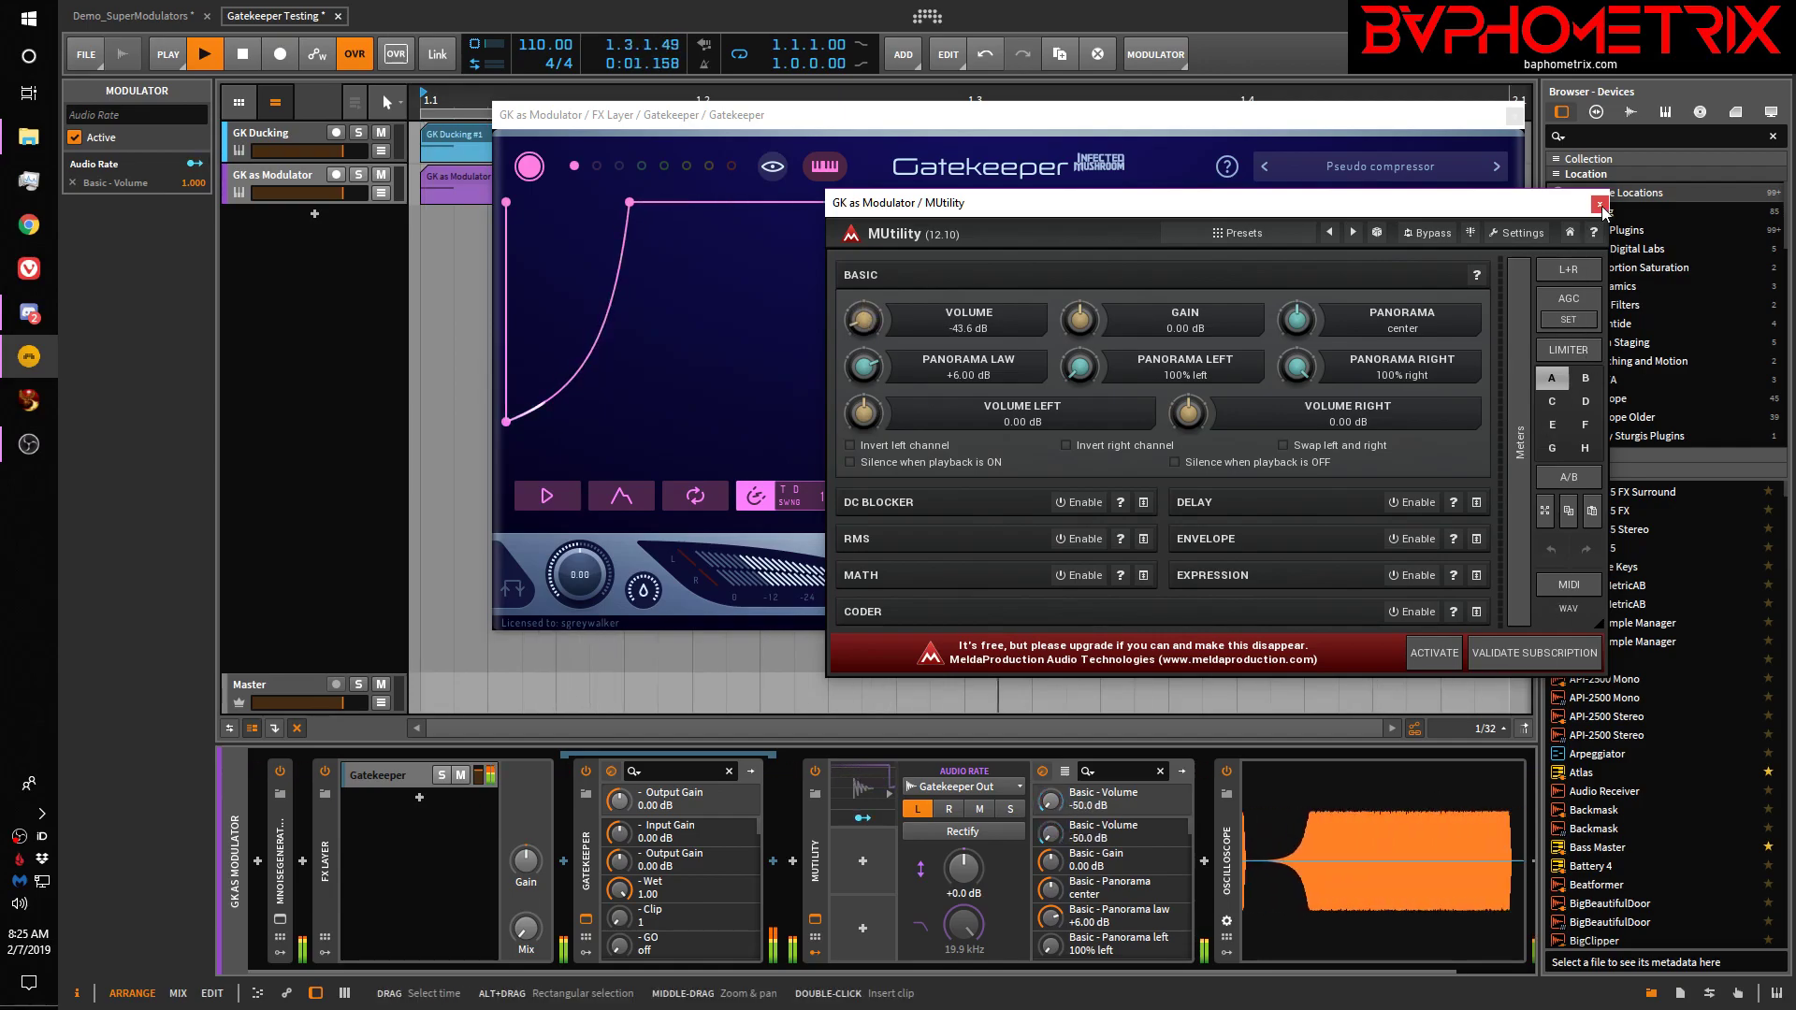
pyautogui.click(1600, 203)
# Rework the Gatekeeper envelope points into a curved dip and audition it
pyautogui.press('space')
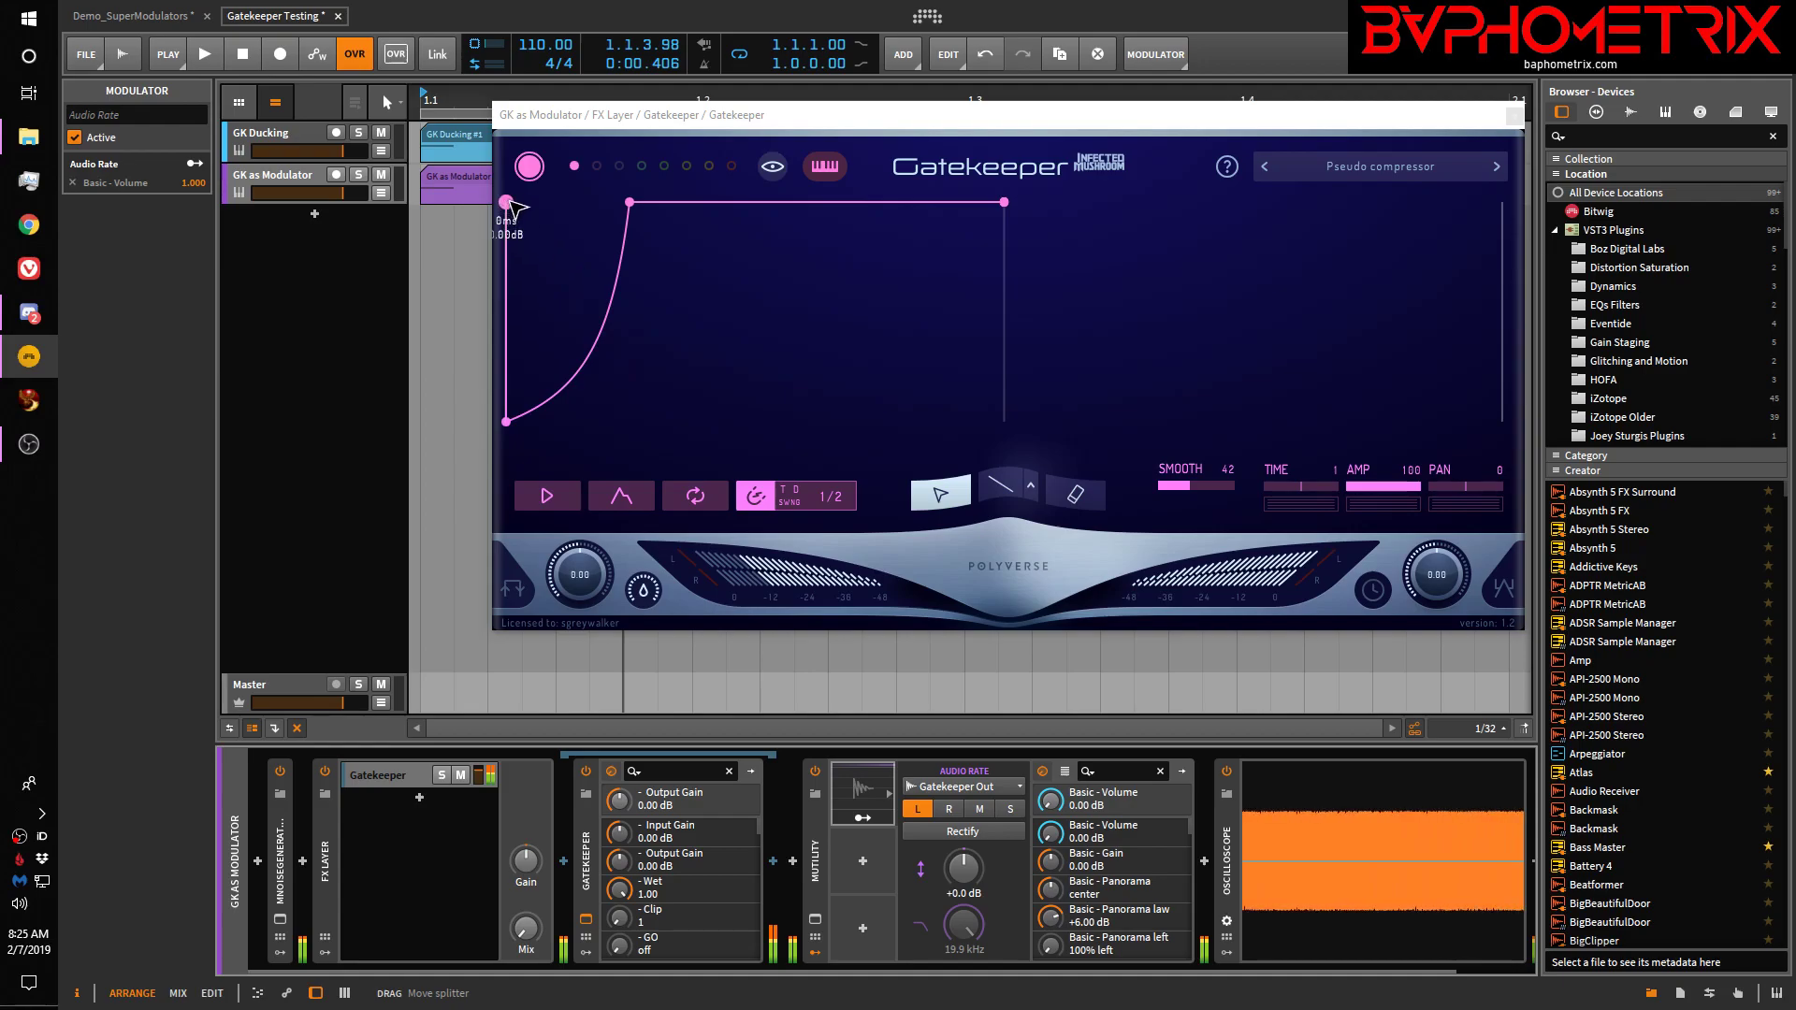
pyautogui.moveTo(506, 422); pyautogui.dragTo(506, 346)
pyautogui.moveTo(510, 212)
pyautogui.mouseDown()
pyautogui.moveTo(510, 451)
pyautogui.moveTo(510, 202)
pyautogui.mouseUp()
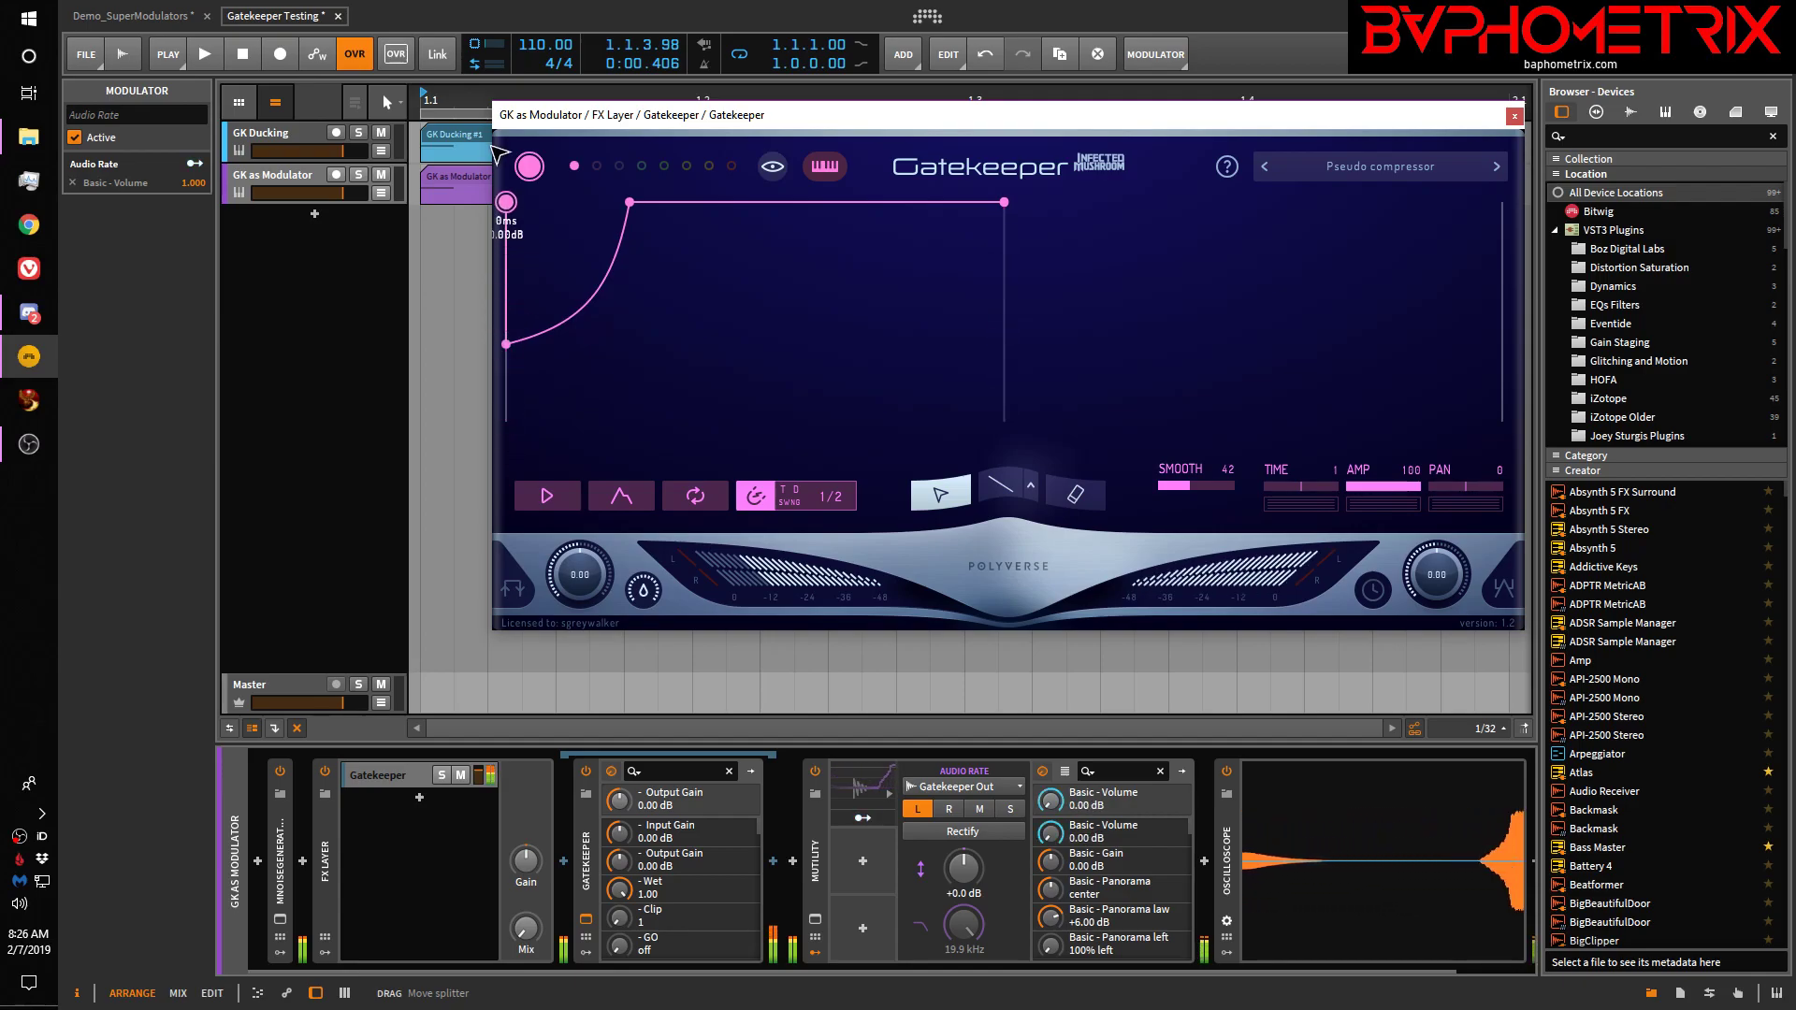
pyautogui.doubleClick(508, 344)
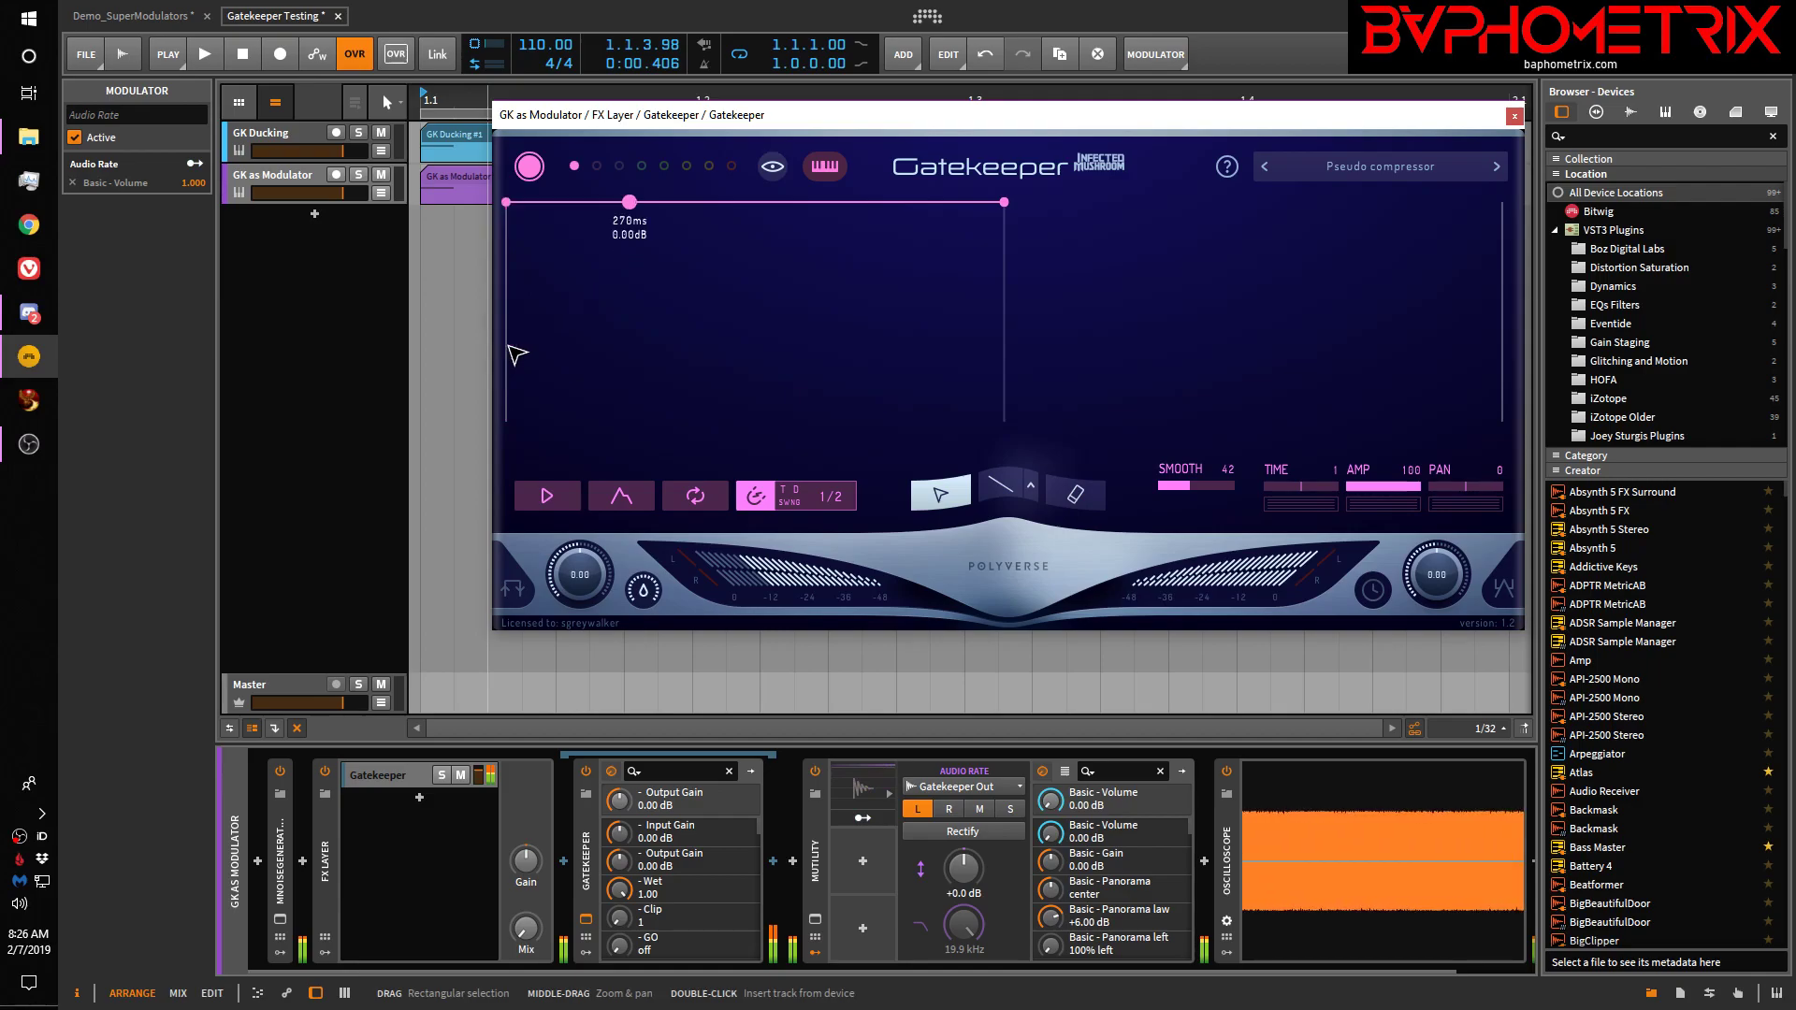
pyautogui.doubleClick(586, 203)
pyautogui.moveTo(630, 204); pyautogui.dragTo(615, 442)
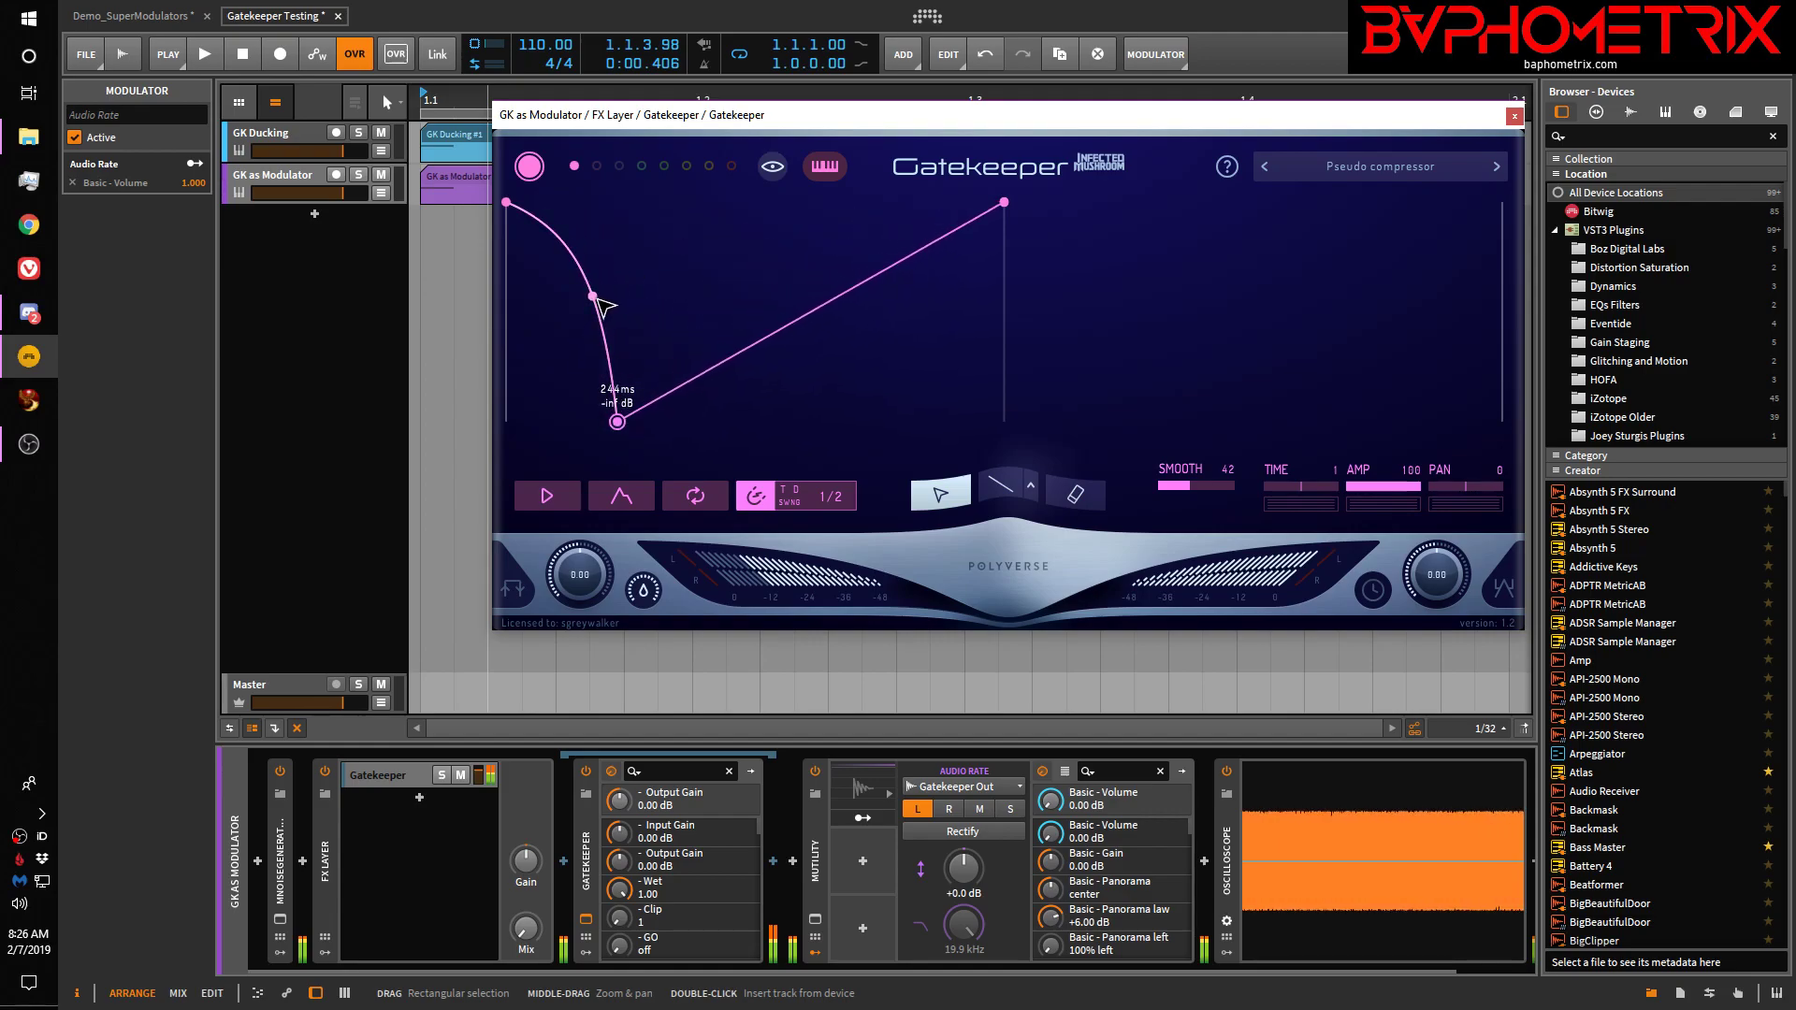
pyautogui.moveTo(599, 306); pyautogui.dragTo(492, 471)
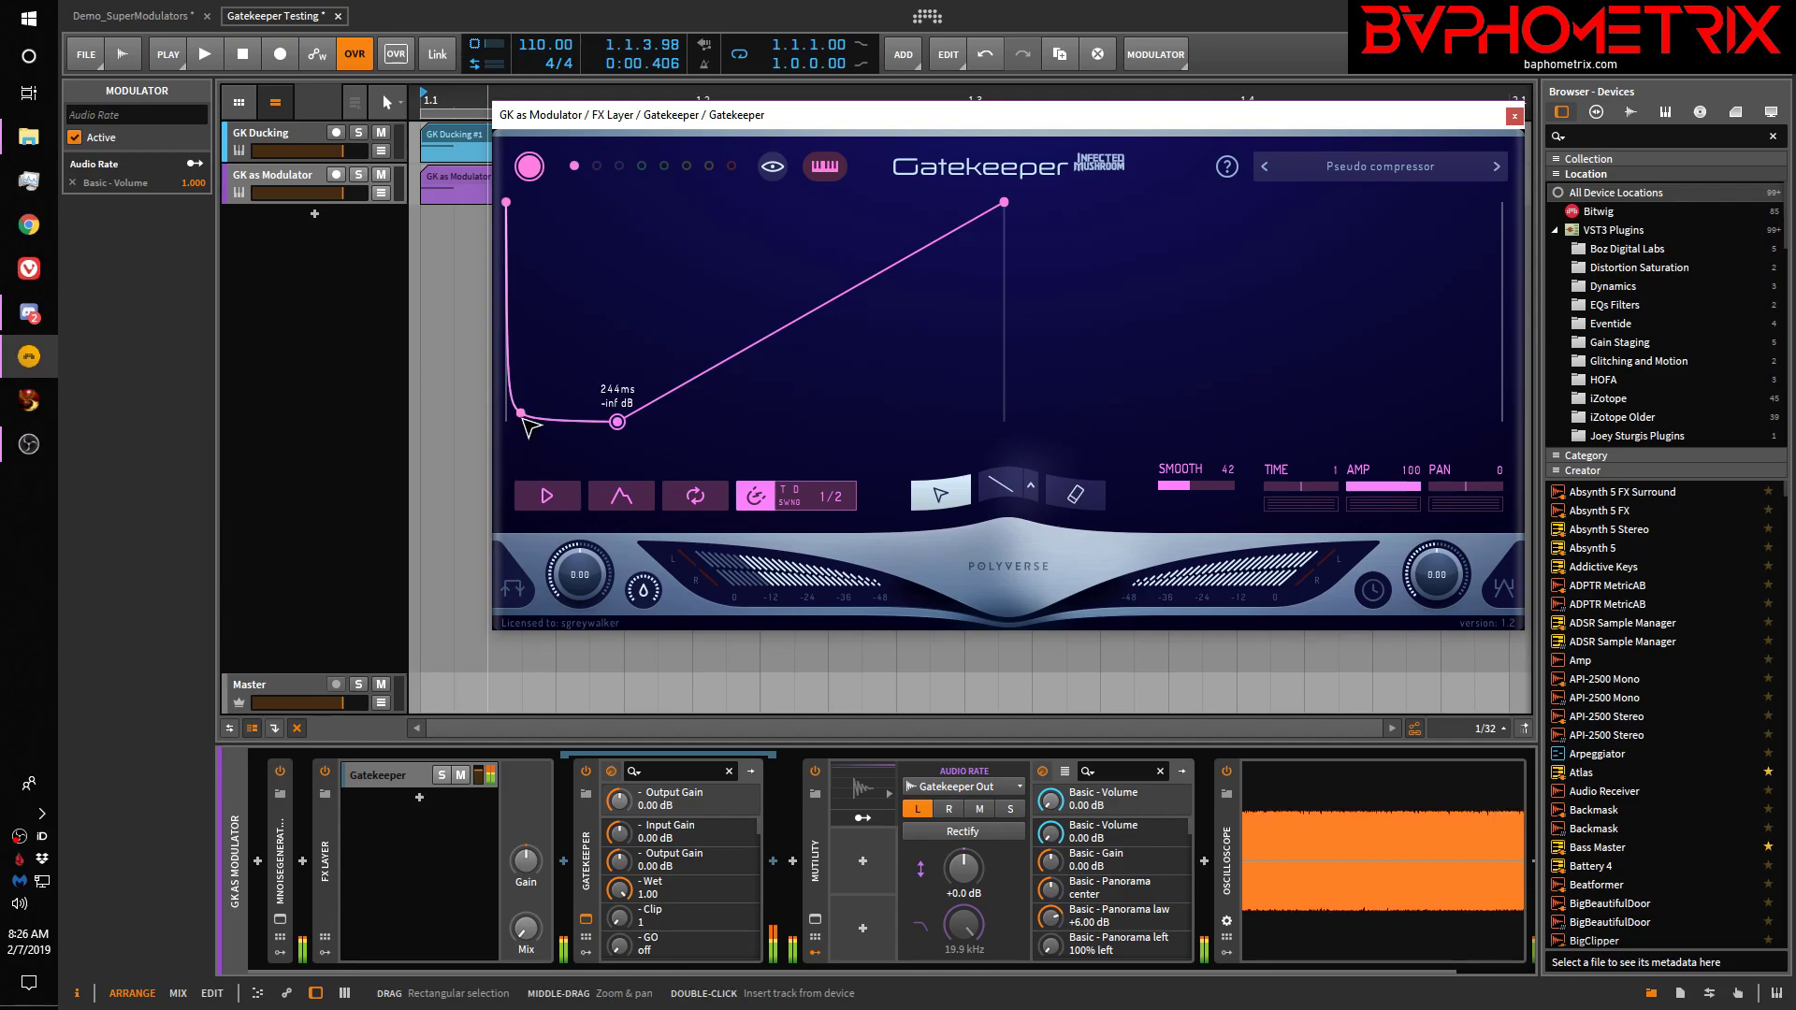
pyautogui.moveTo(530, 413); pyautogui.dragTo(540, 403)
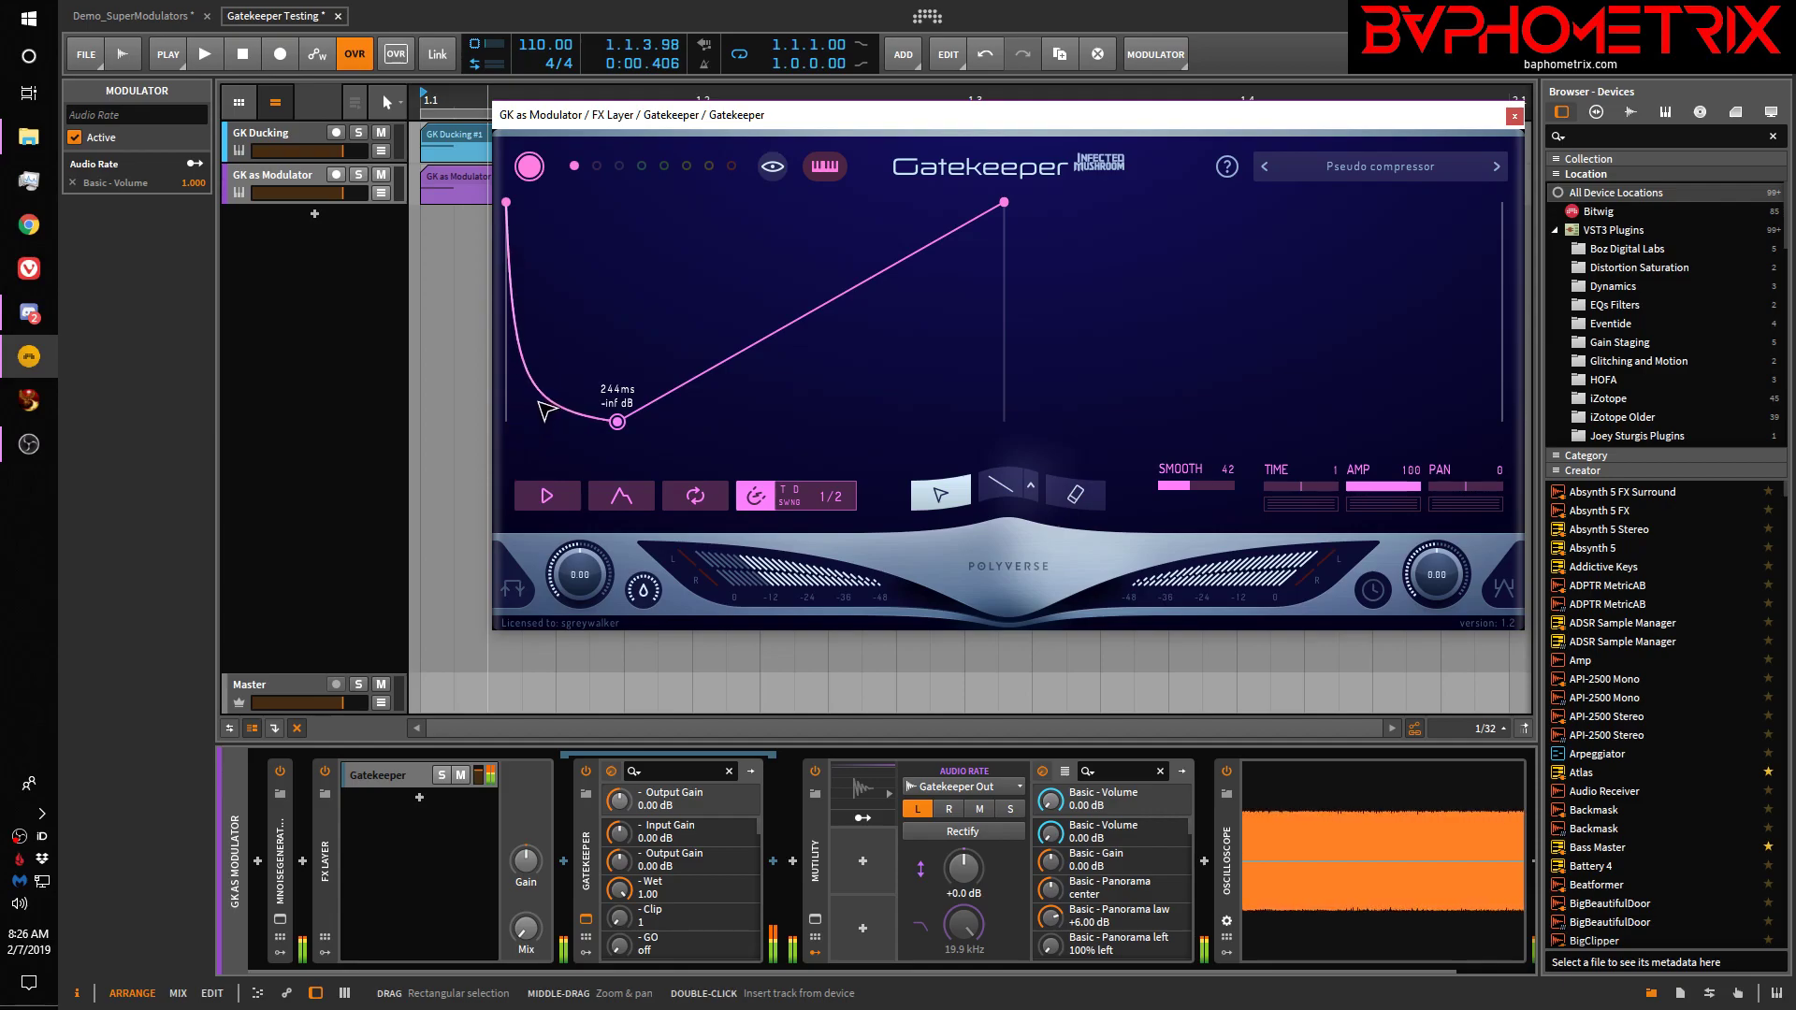
pyautogui.press('space')
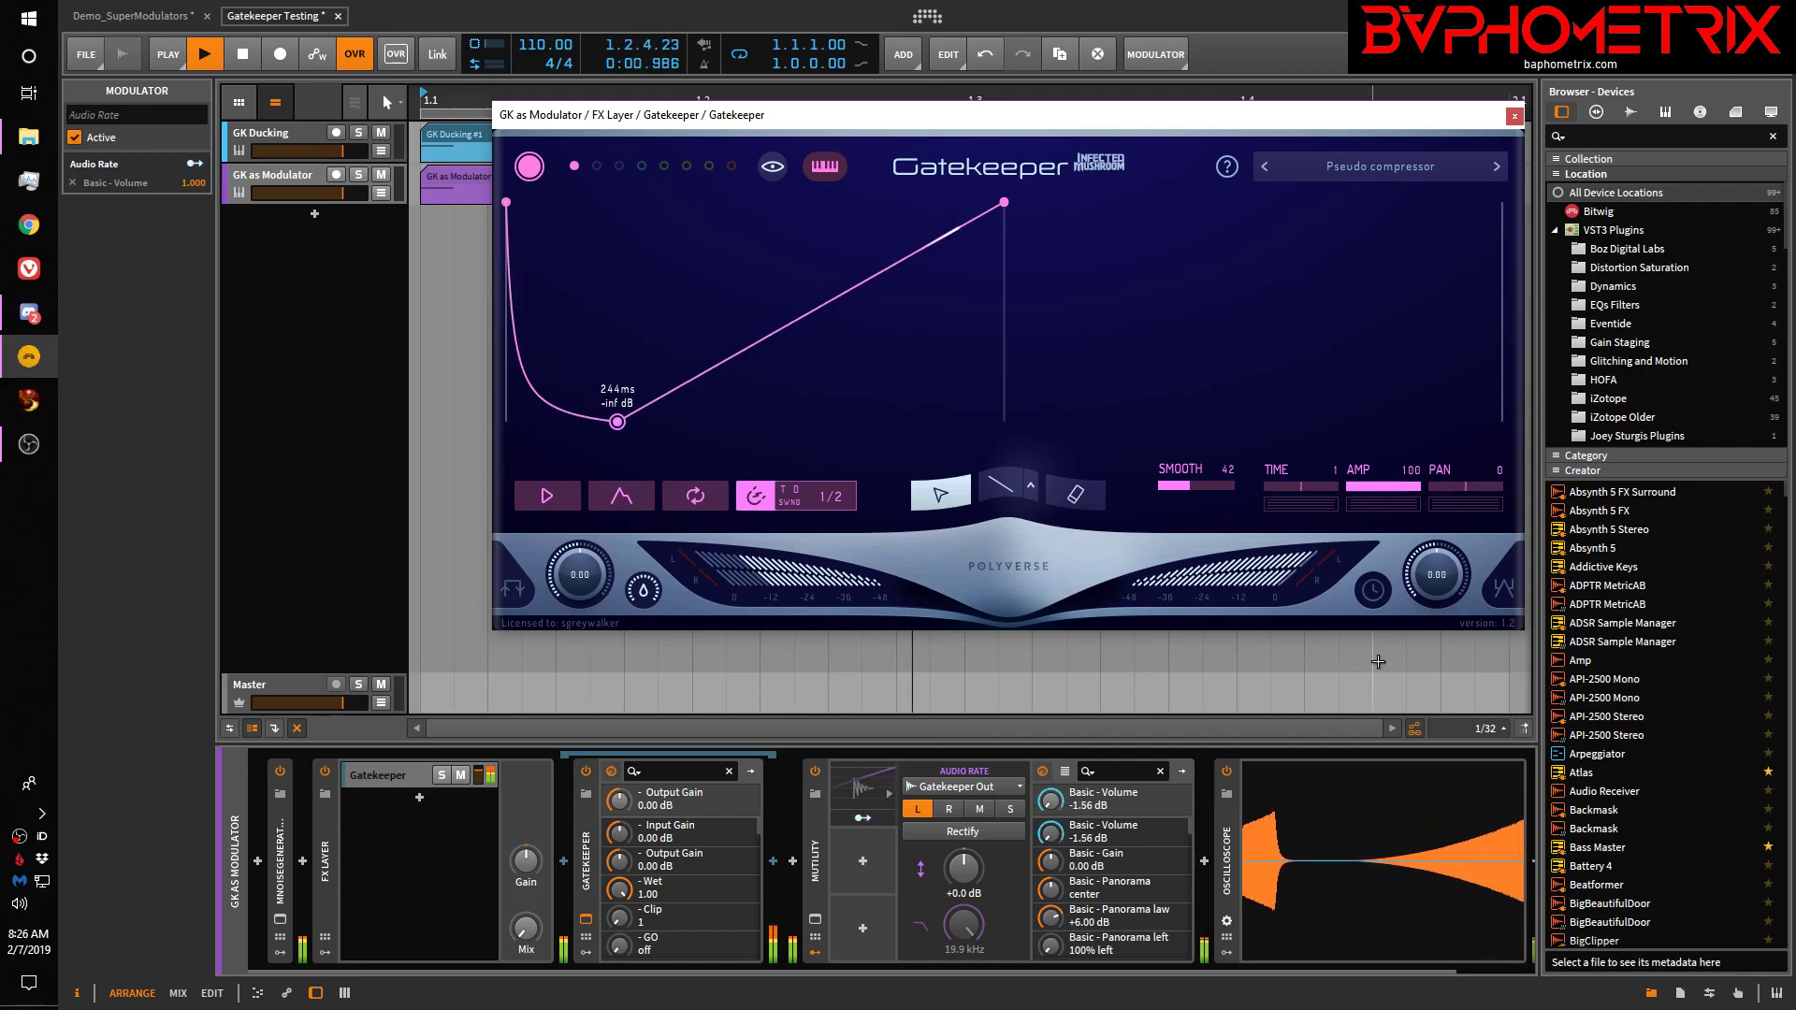
pyautogui.press('space')
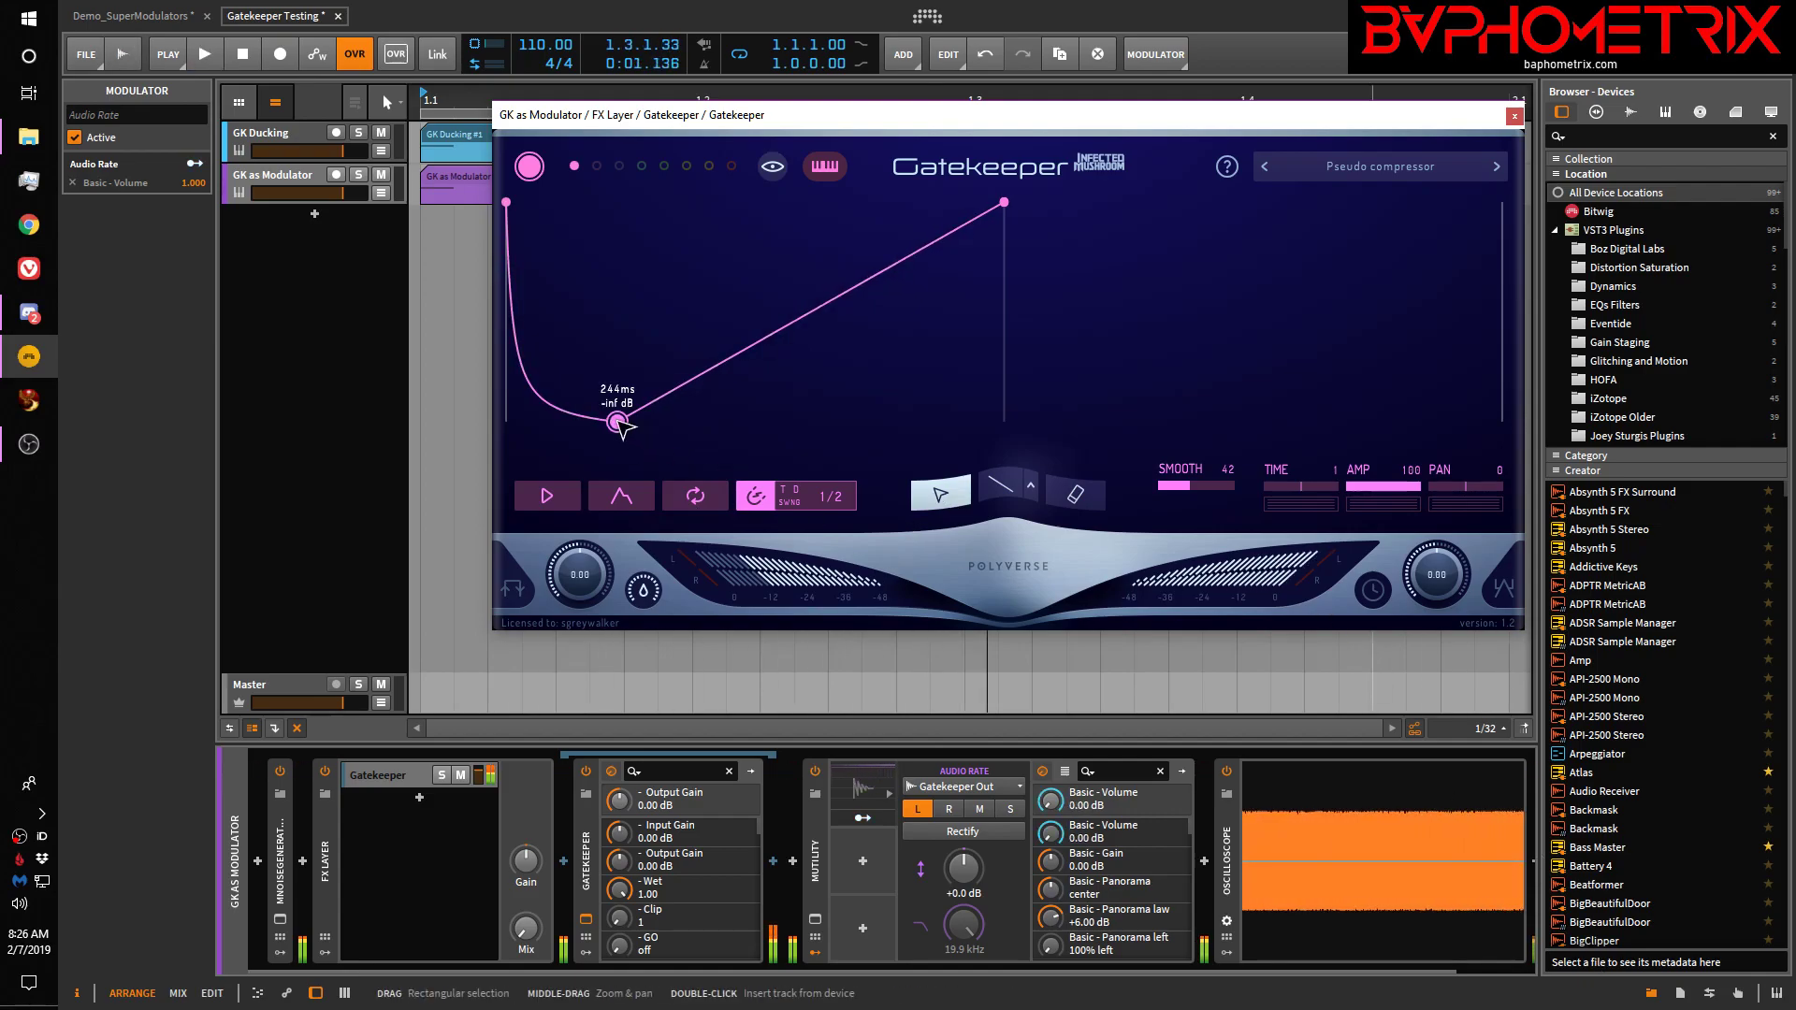
# Reshape the envelope into a falling ramp from 0 dB, adding a point at 959 ms
pyautogui.moveTo(617, 423); pyautogui.dragTo(629, 161)
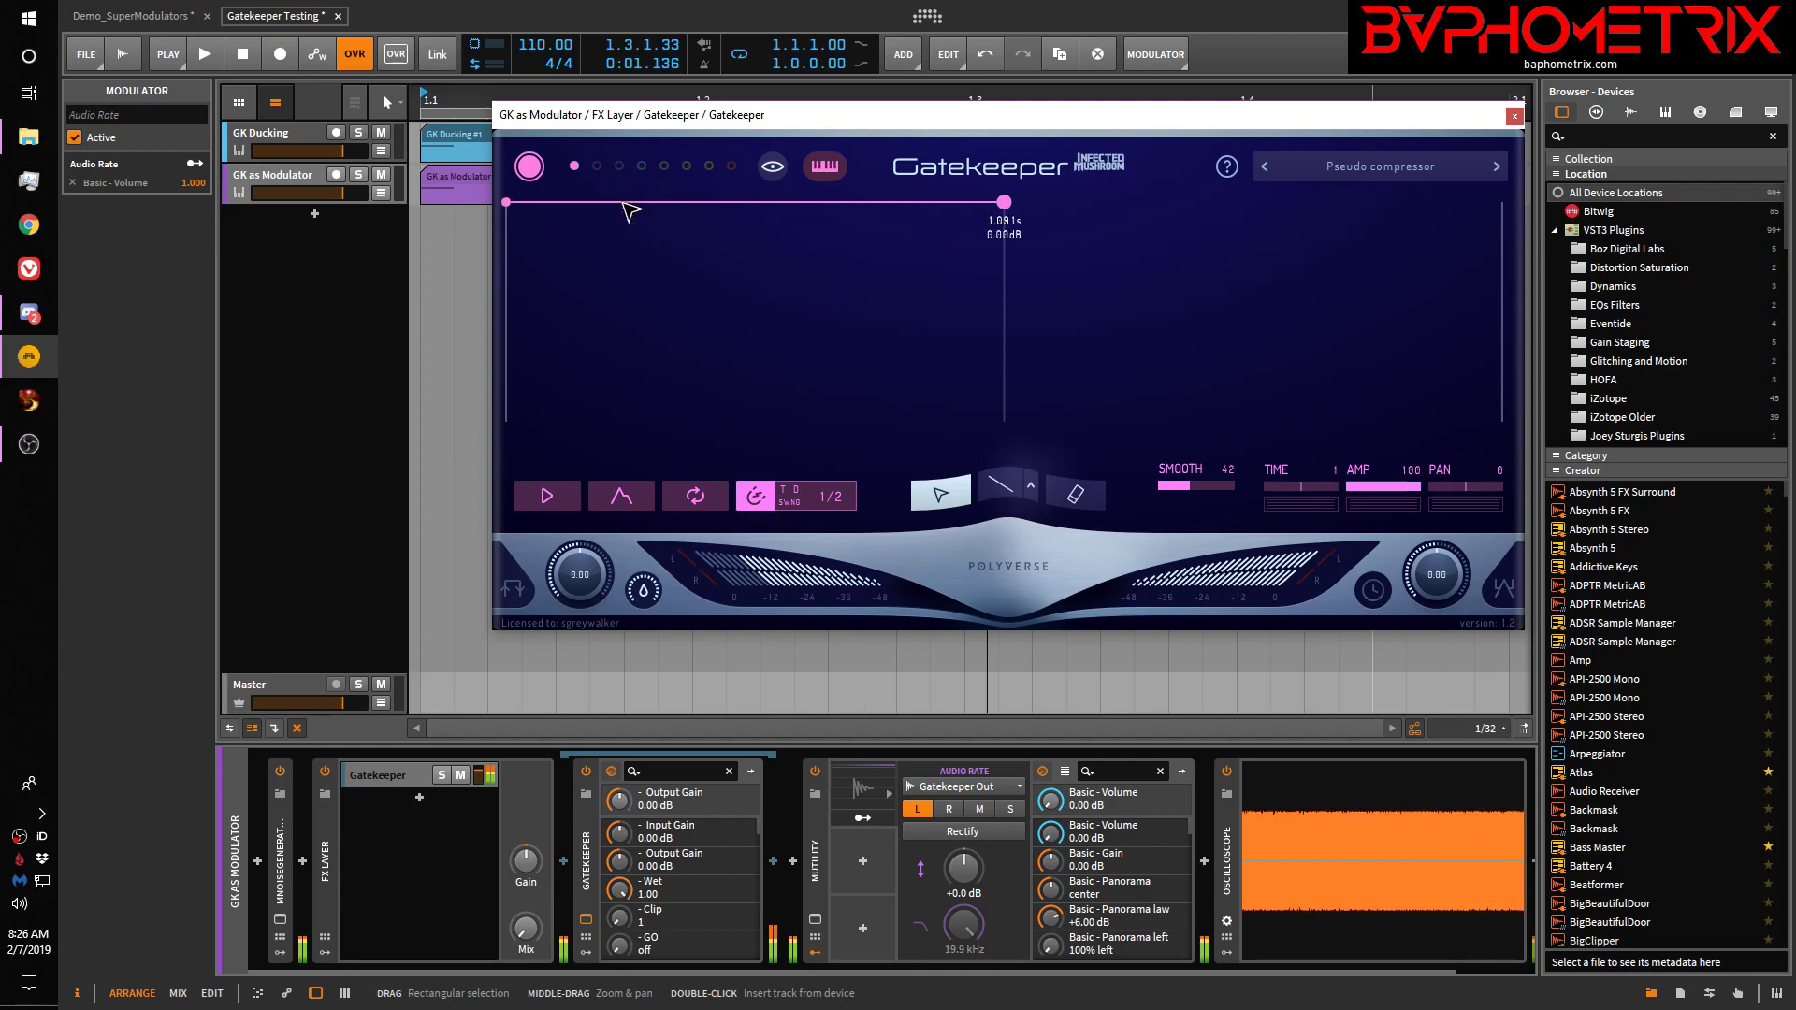
pyautogui.moveTo(506, 202); pyautogui.dragTo(506, 421)
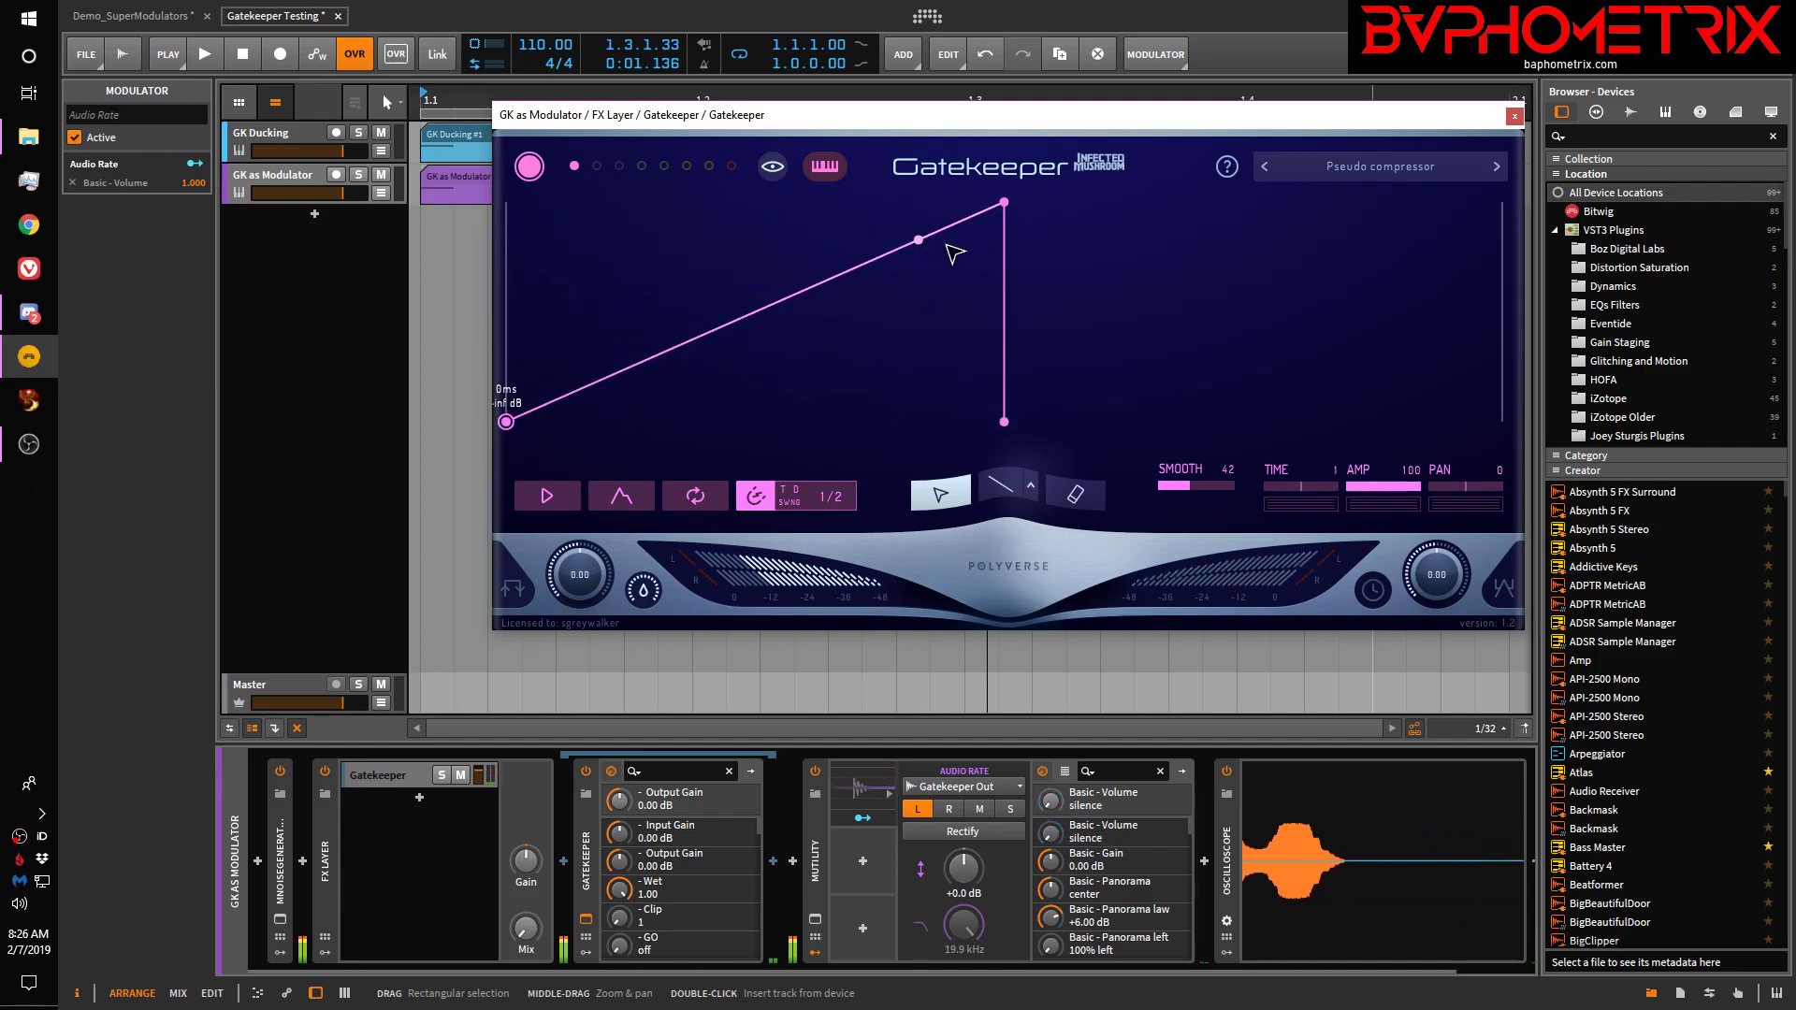
pyautogui.doubleClick(1006, 203)
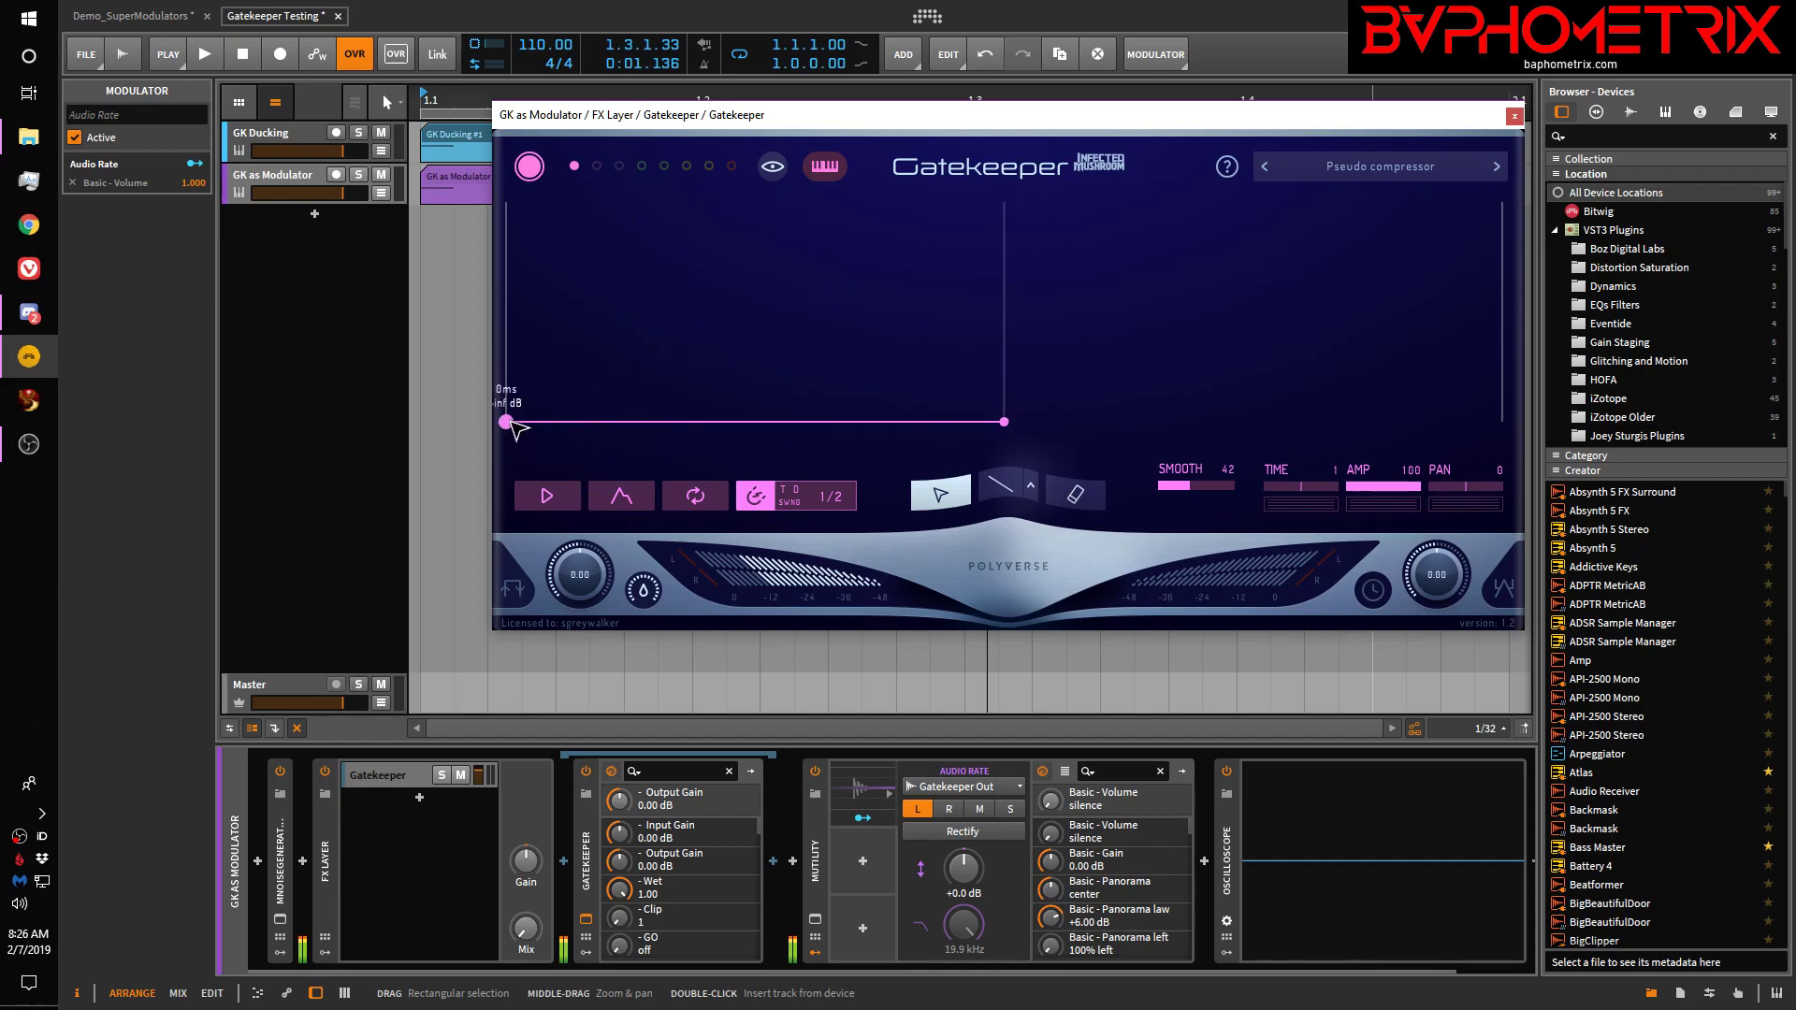
pyautogui.moveTo(512, 422); pyautogui.dragTo(505, 168)
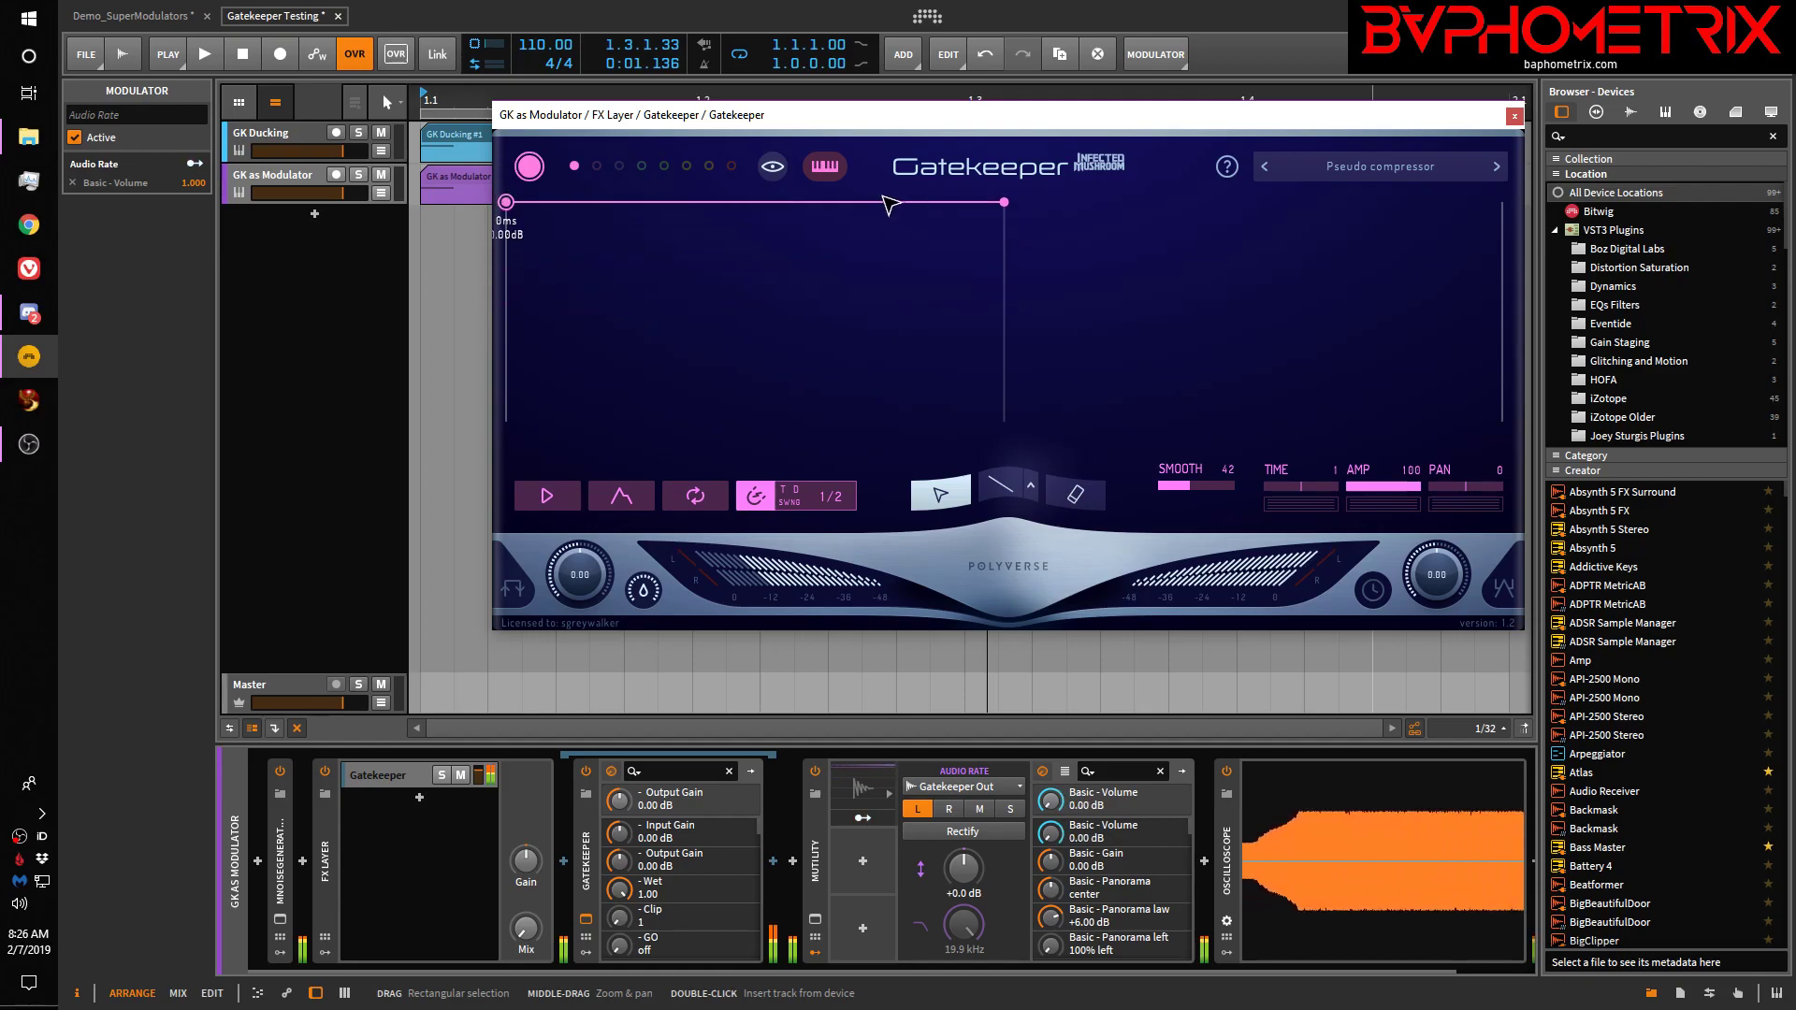
pyautogui.moveTo(1014, 209); pyautogui.dragTo(1030, 458)
pyautogui.click(943, 202)
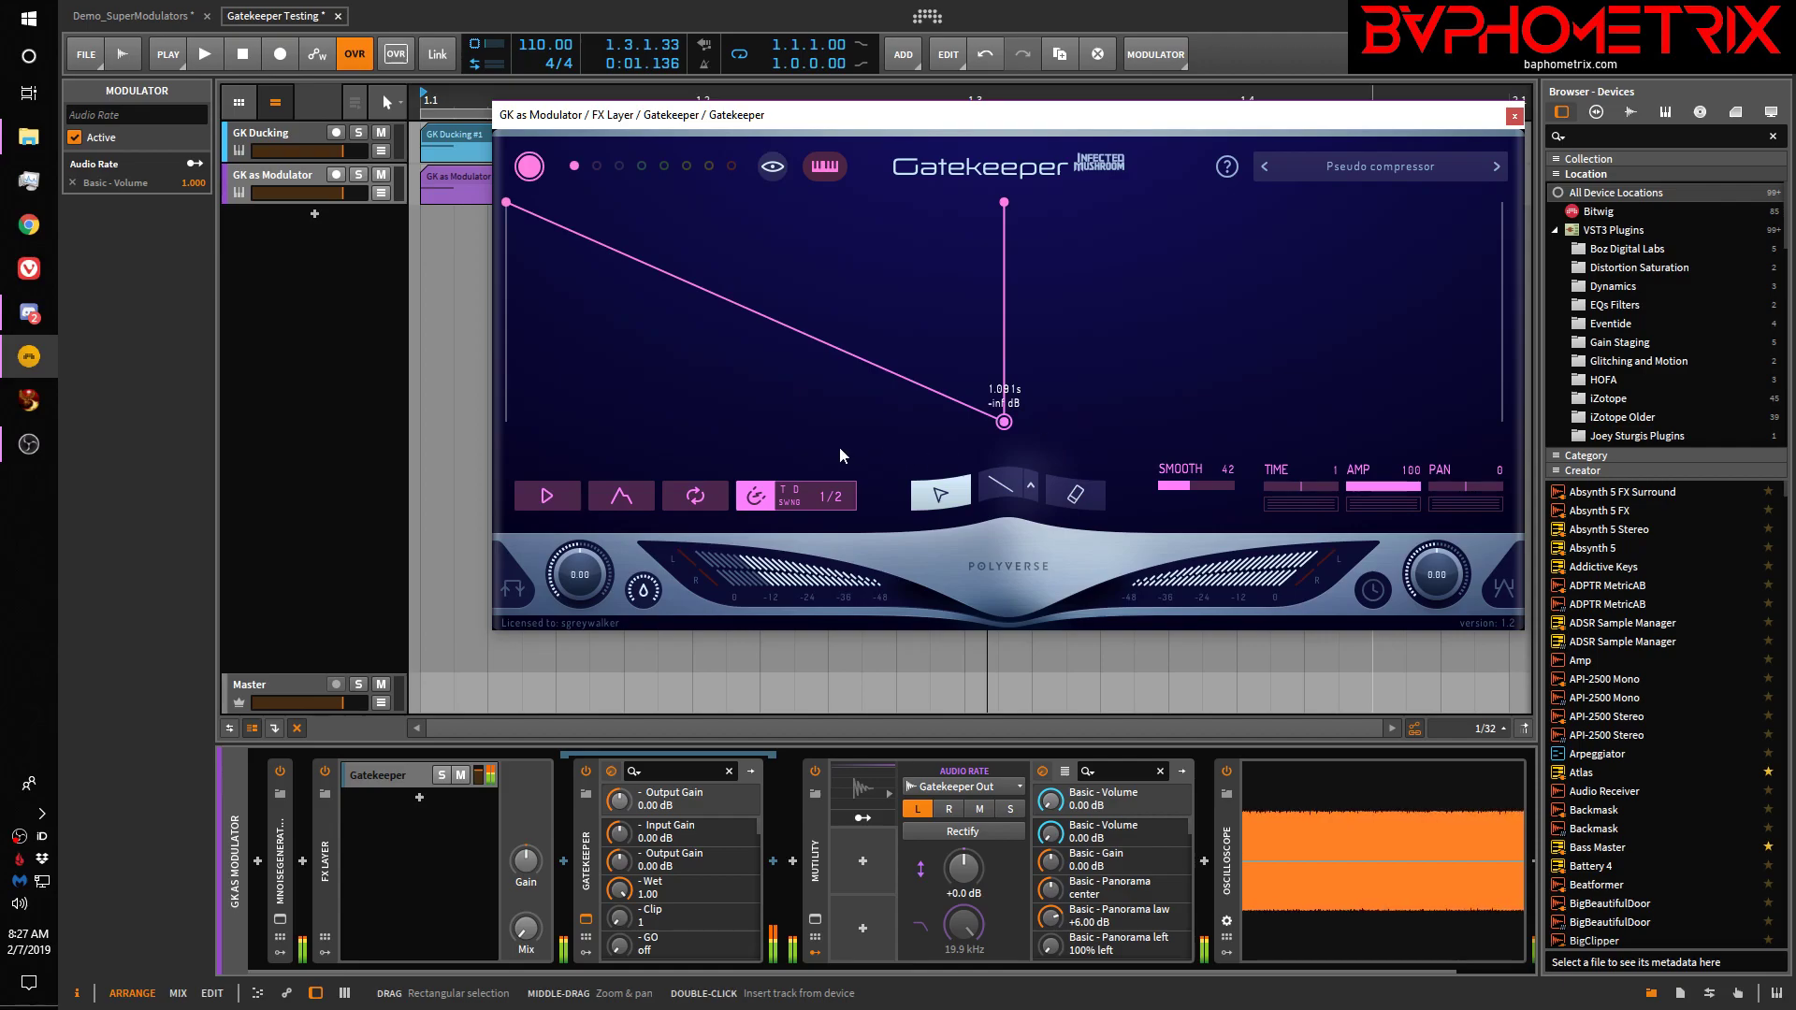
# Switch on Gatekeeper's Play envelope trigger and add a node on the envelope line
pyautogui.press('space')
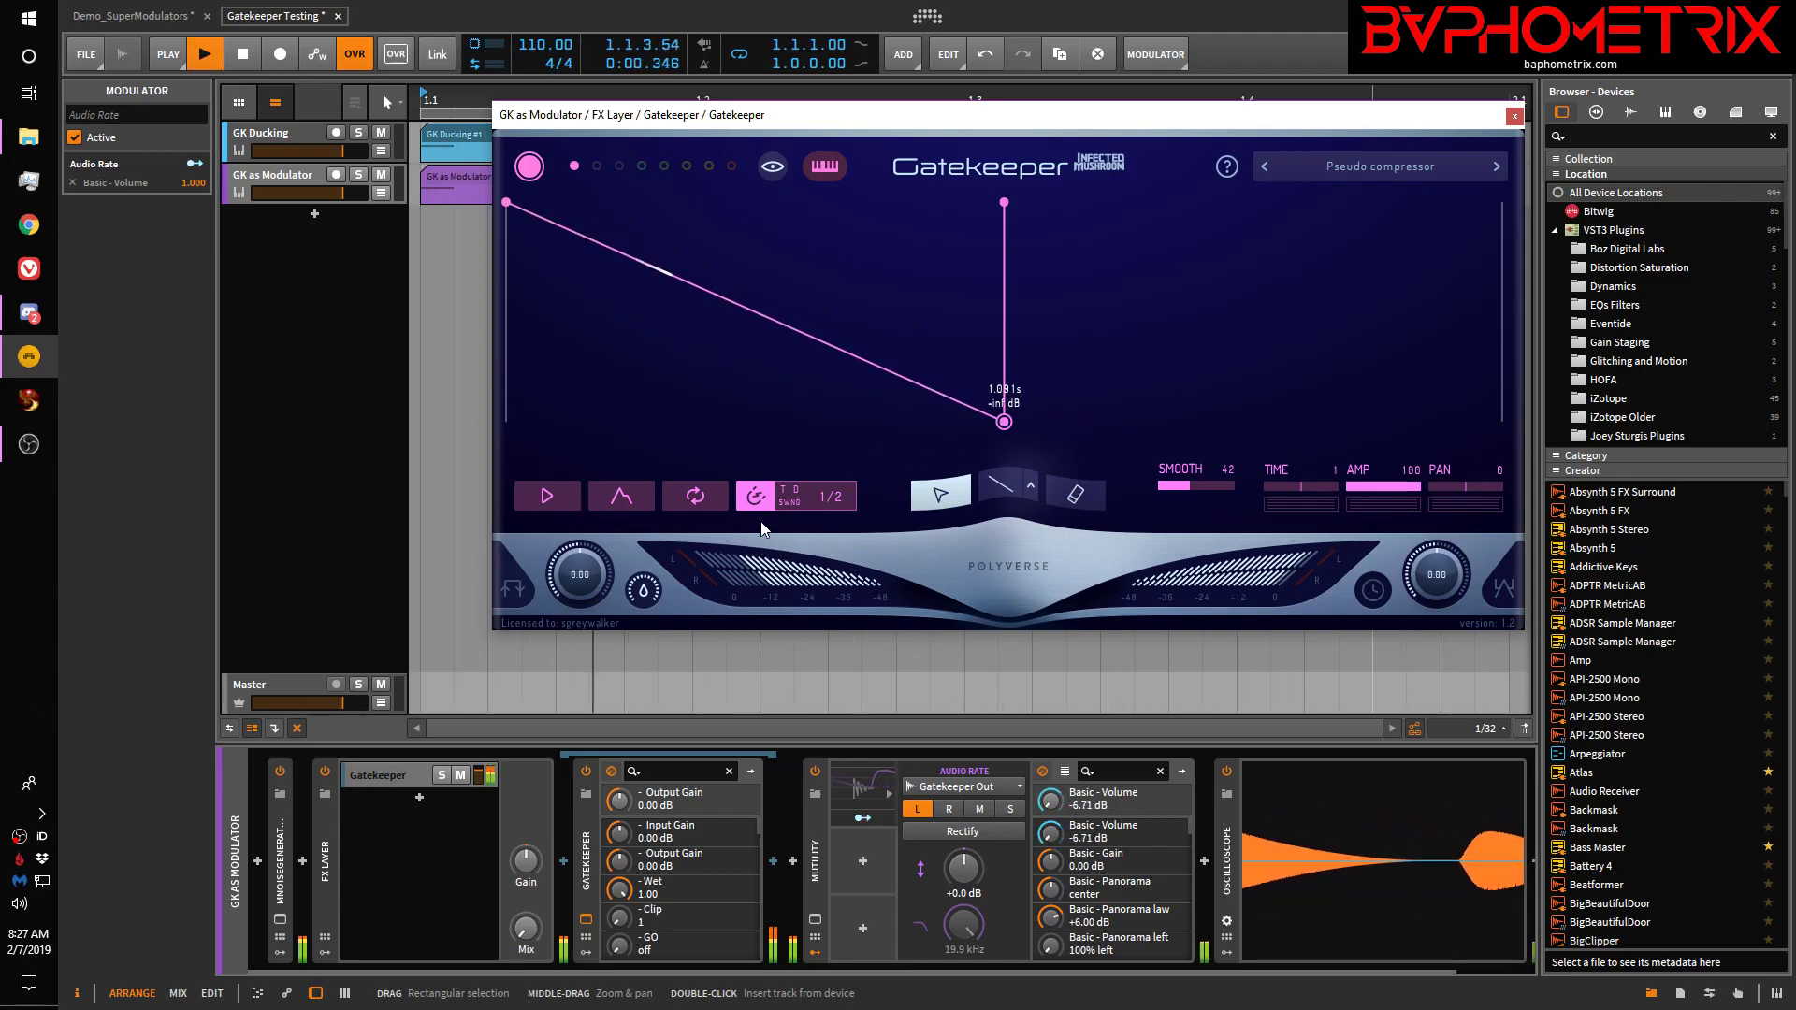
pyautogui.press('space')
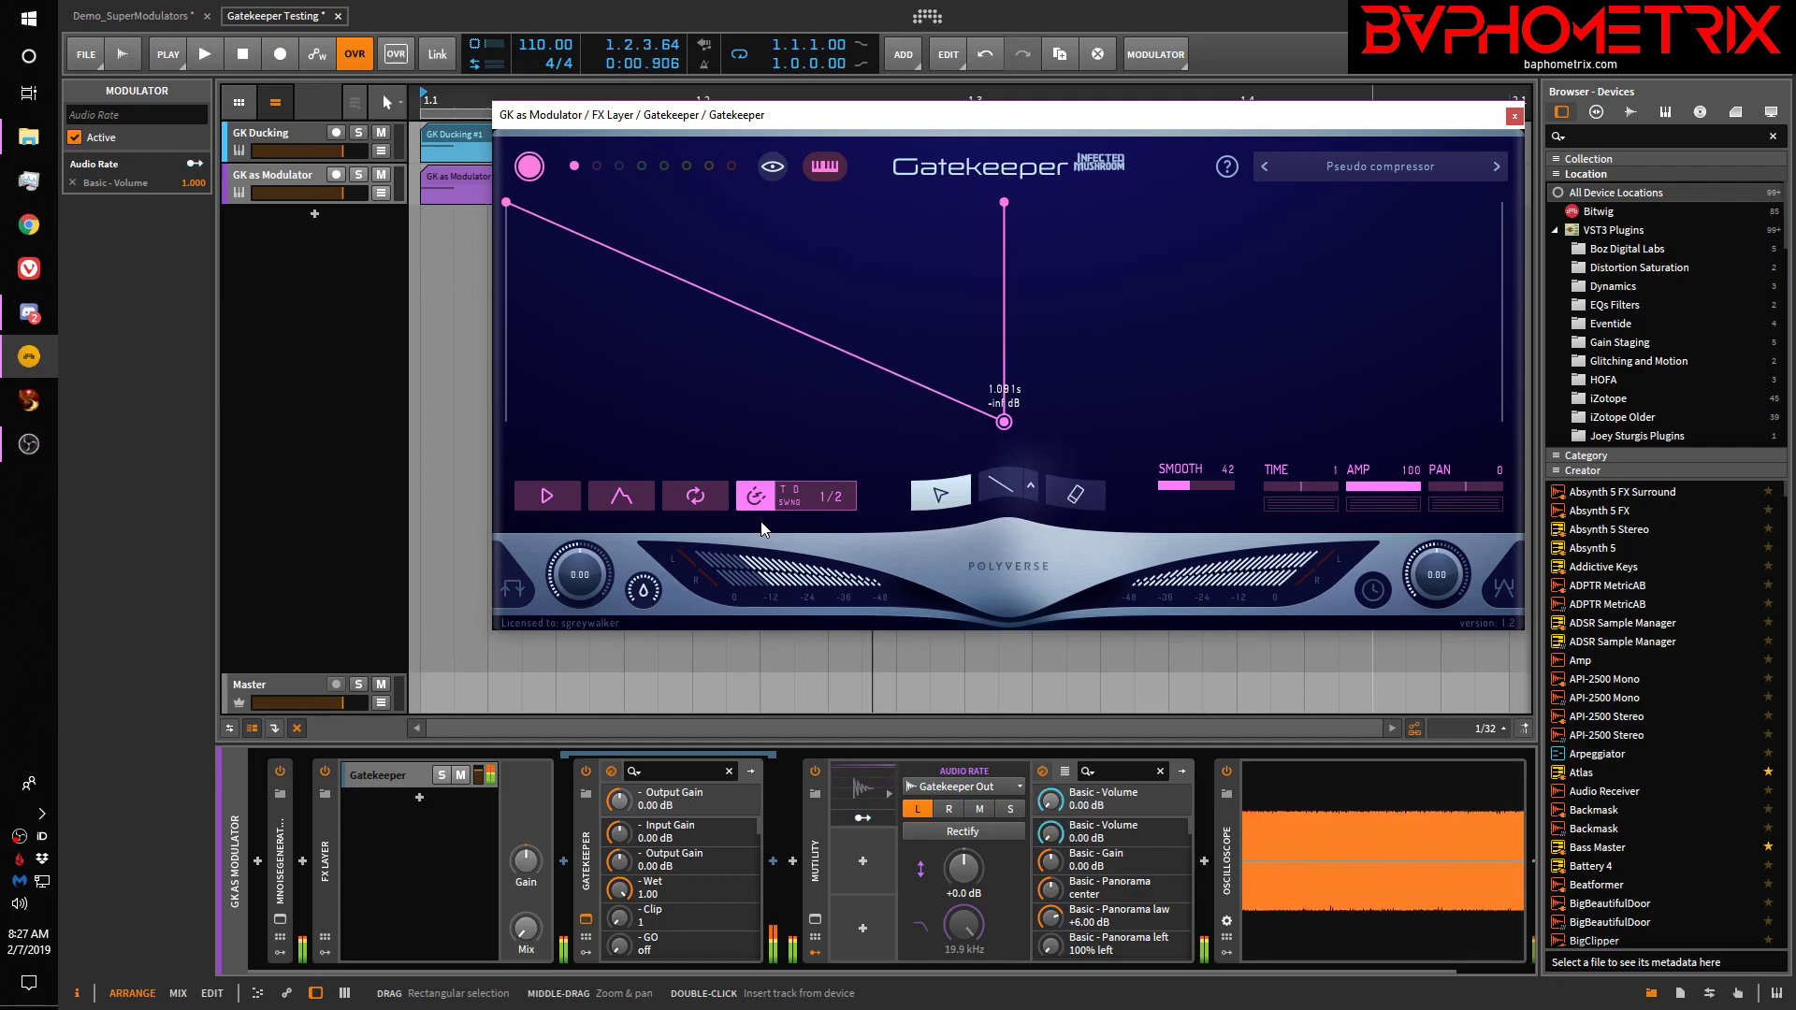
pyautogui.click(547, 496)
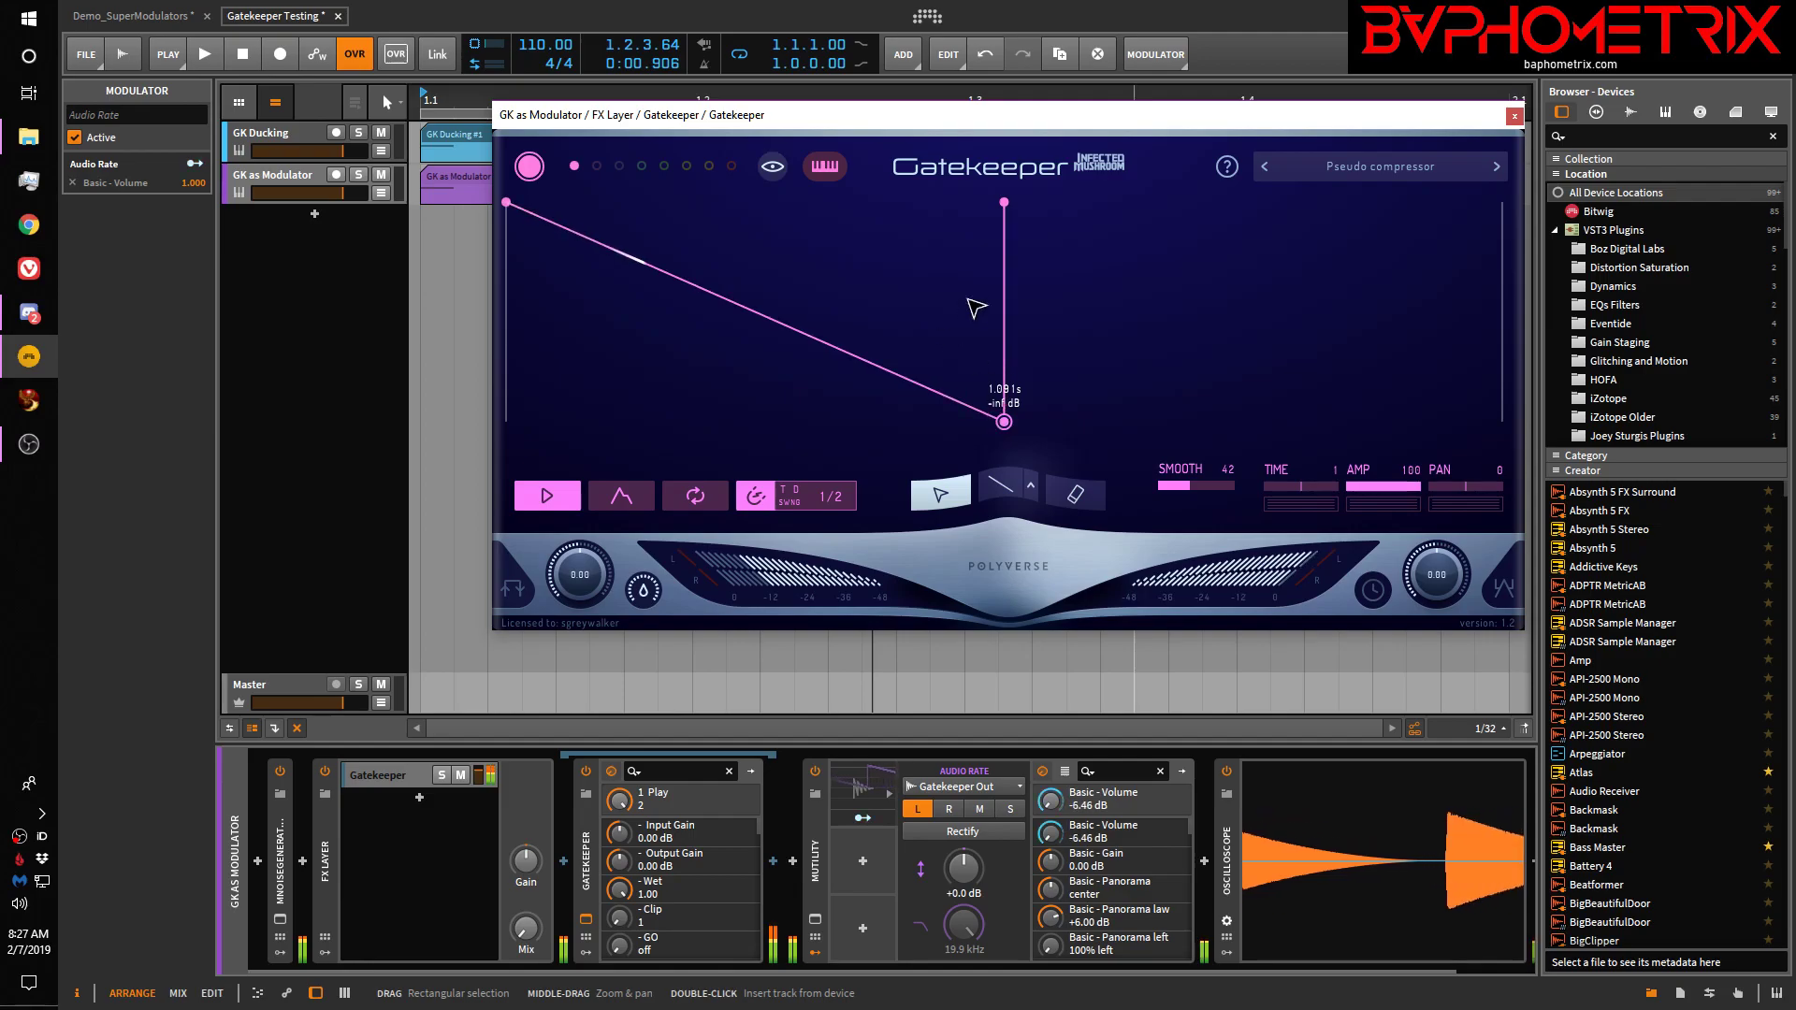
pyautogui.click(651, 266)
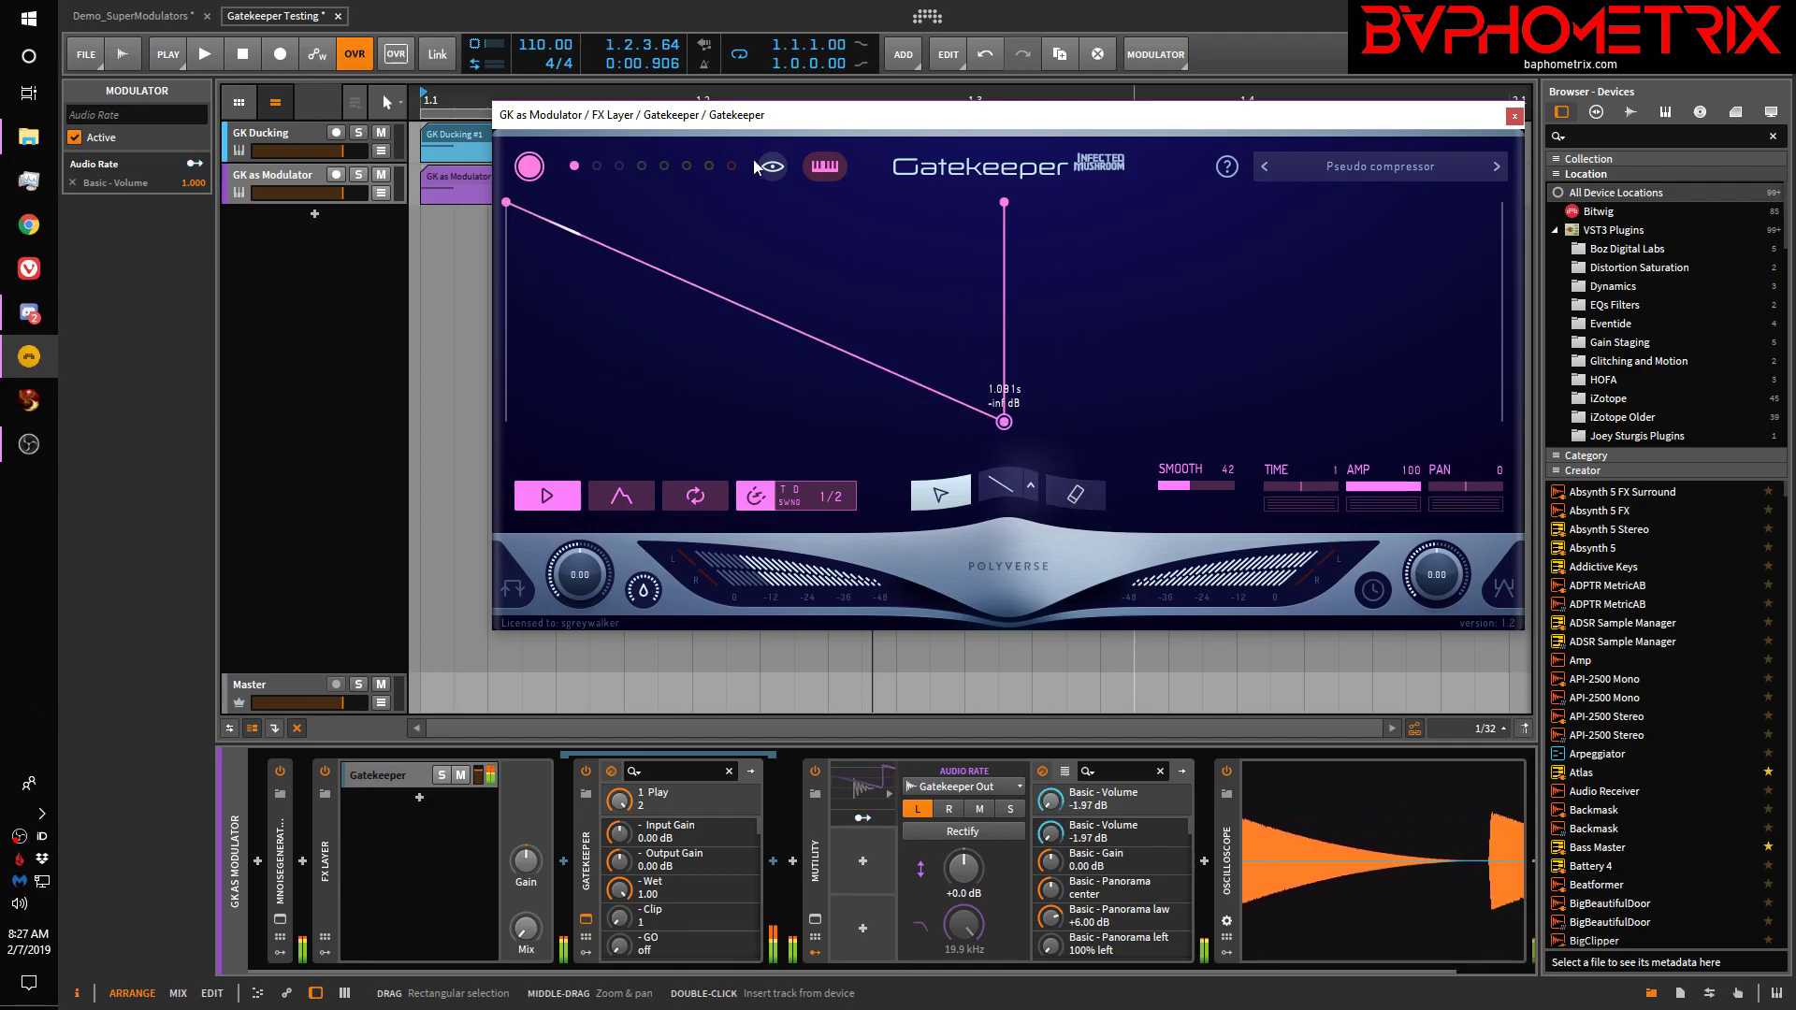
pyautogui.scroll(1, 558, 327)
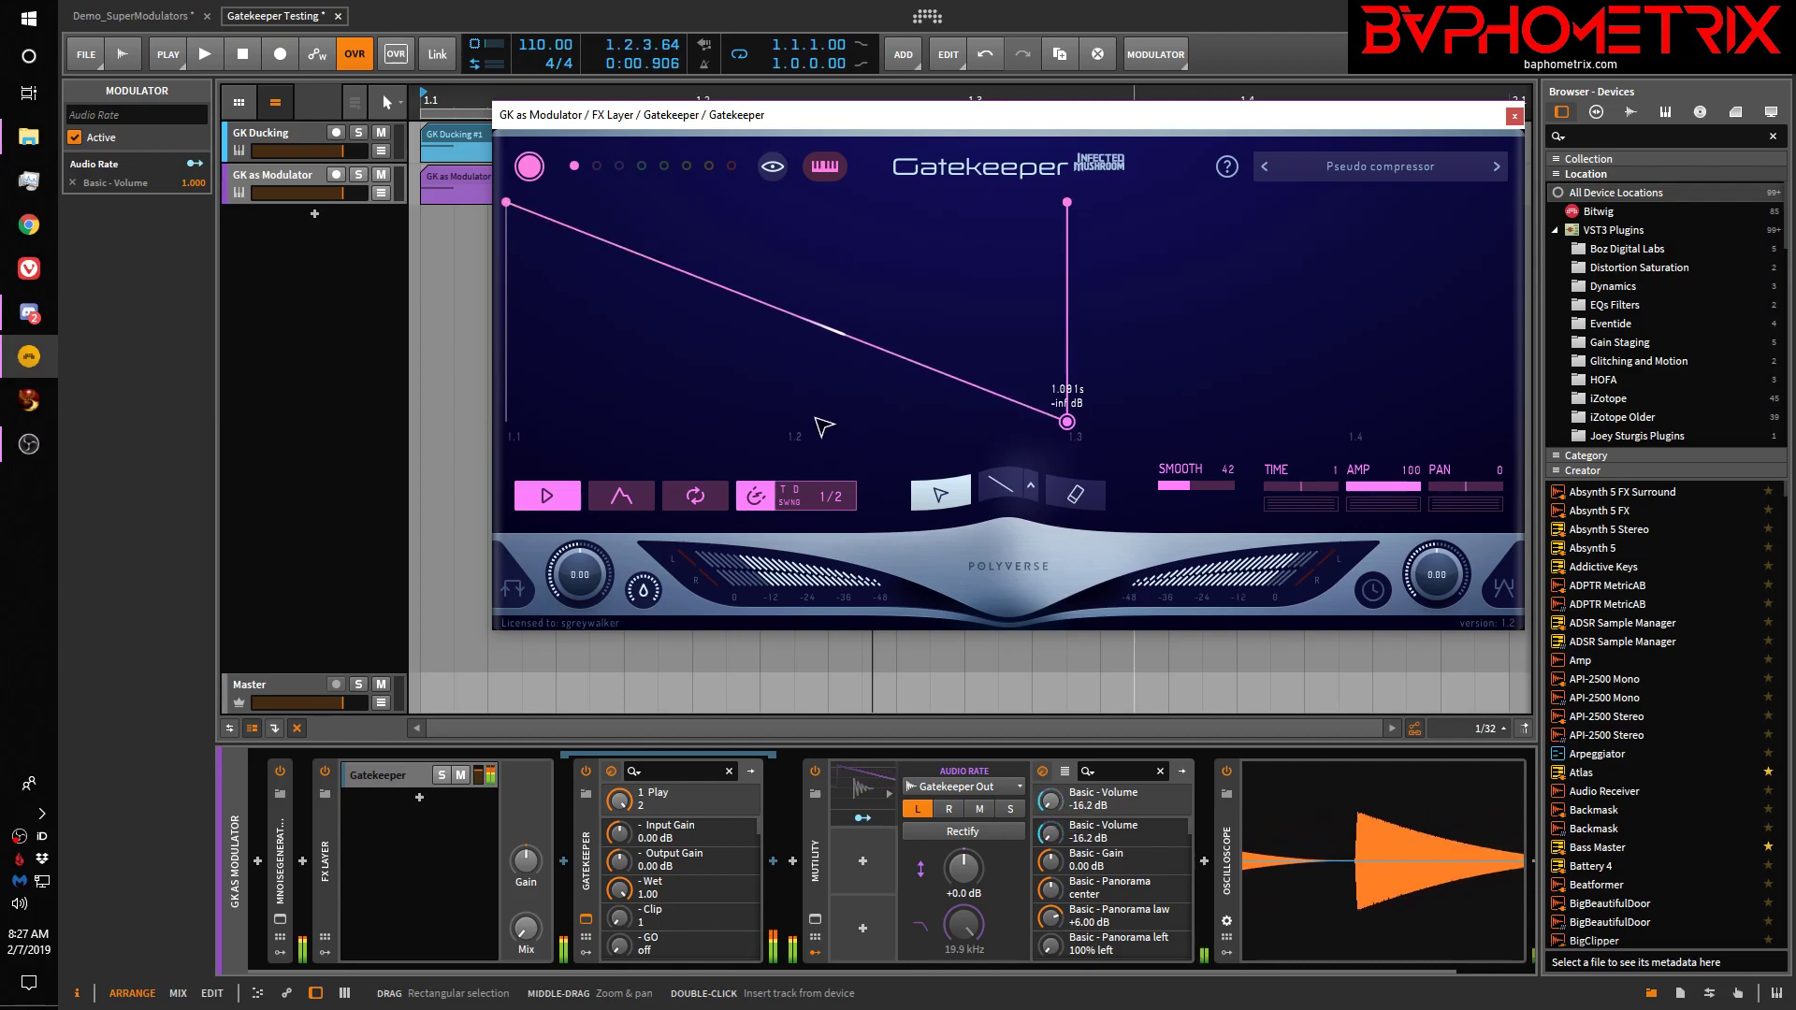
pyautogui.moveTo(711, 123)
pyautogui.mouseDown()
pyautogui.moveTo(659, 128)
pyautogui.moveTo(635, 157)
pyautogui.moveTo(694, 152)
pyautogui.mouseUp()
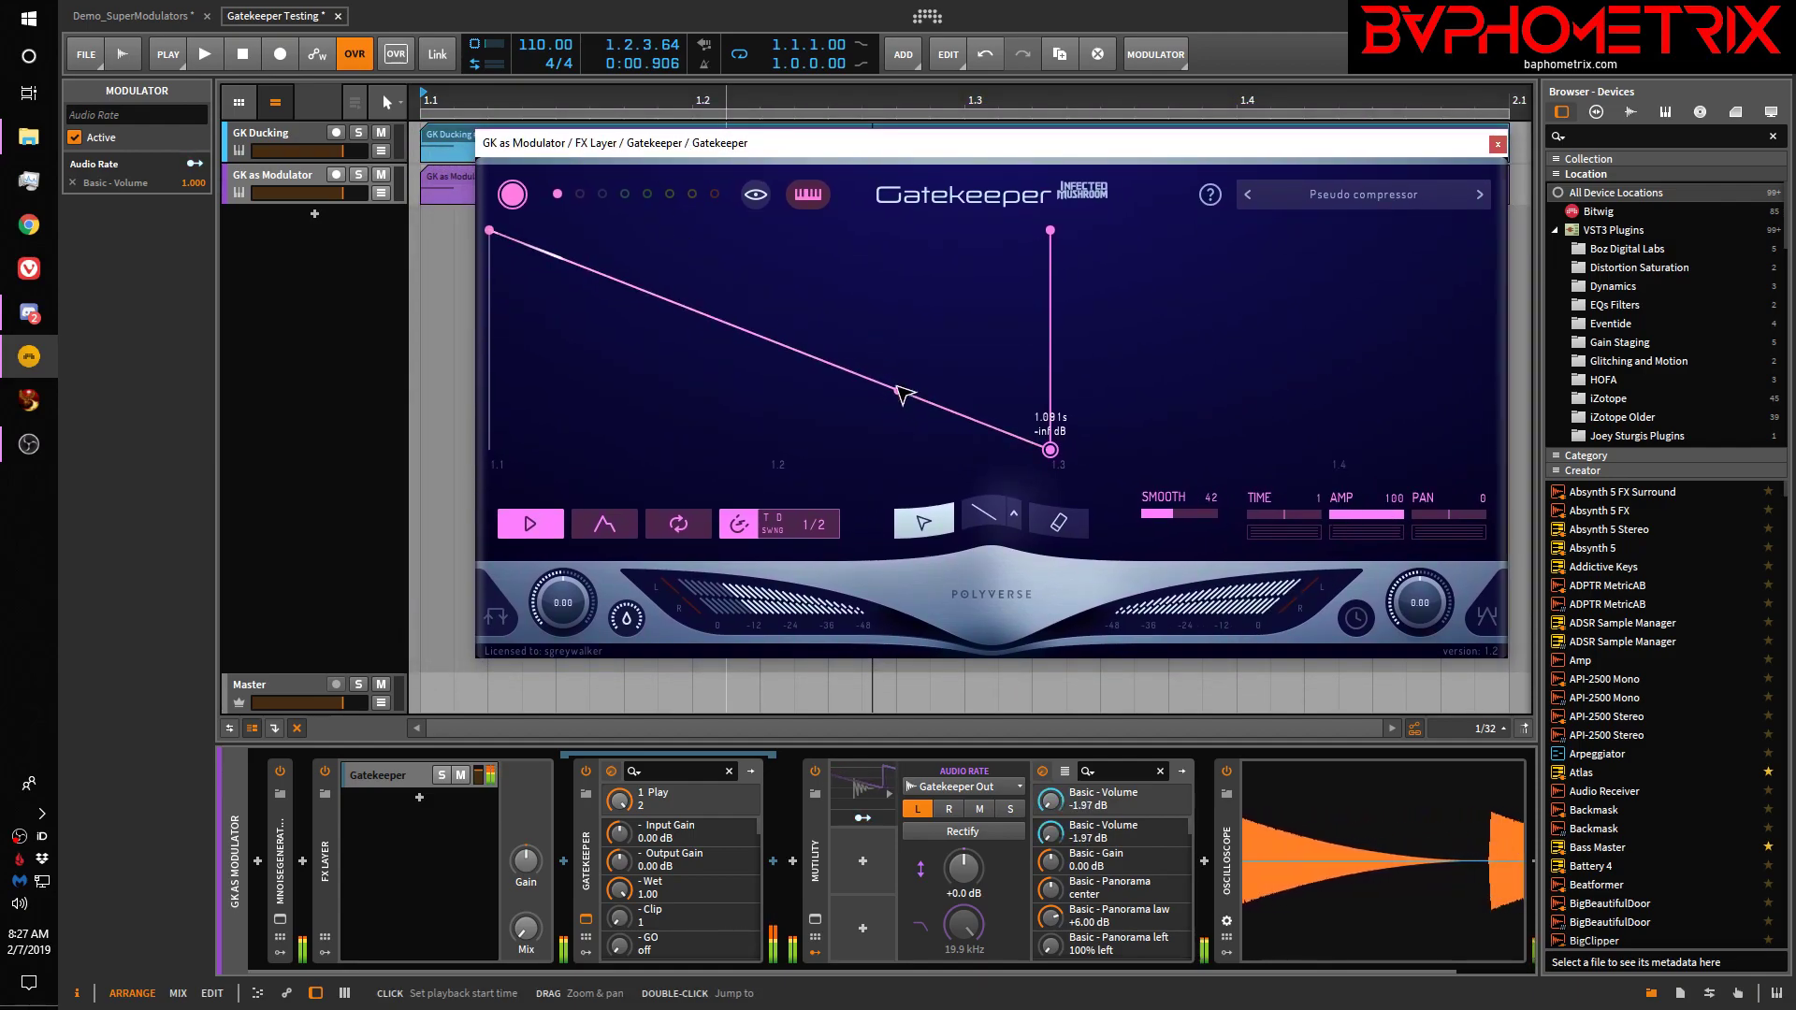
# Reset the playback start to the project beginning and play to hear the fade
pyautogui.press('space')
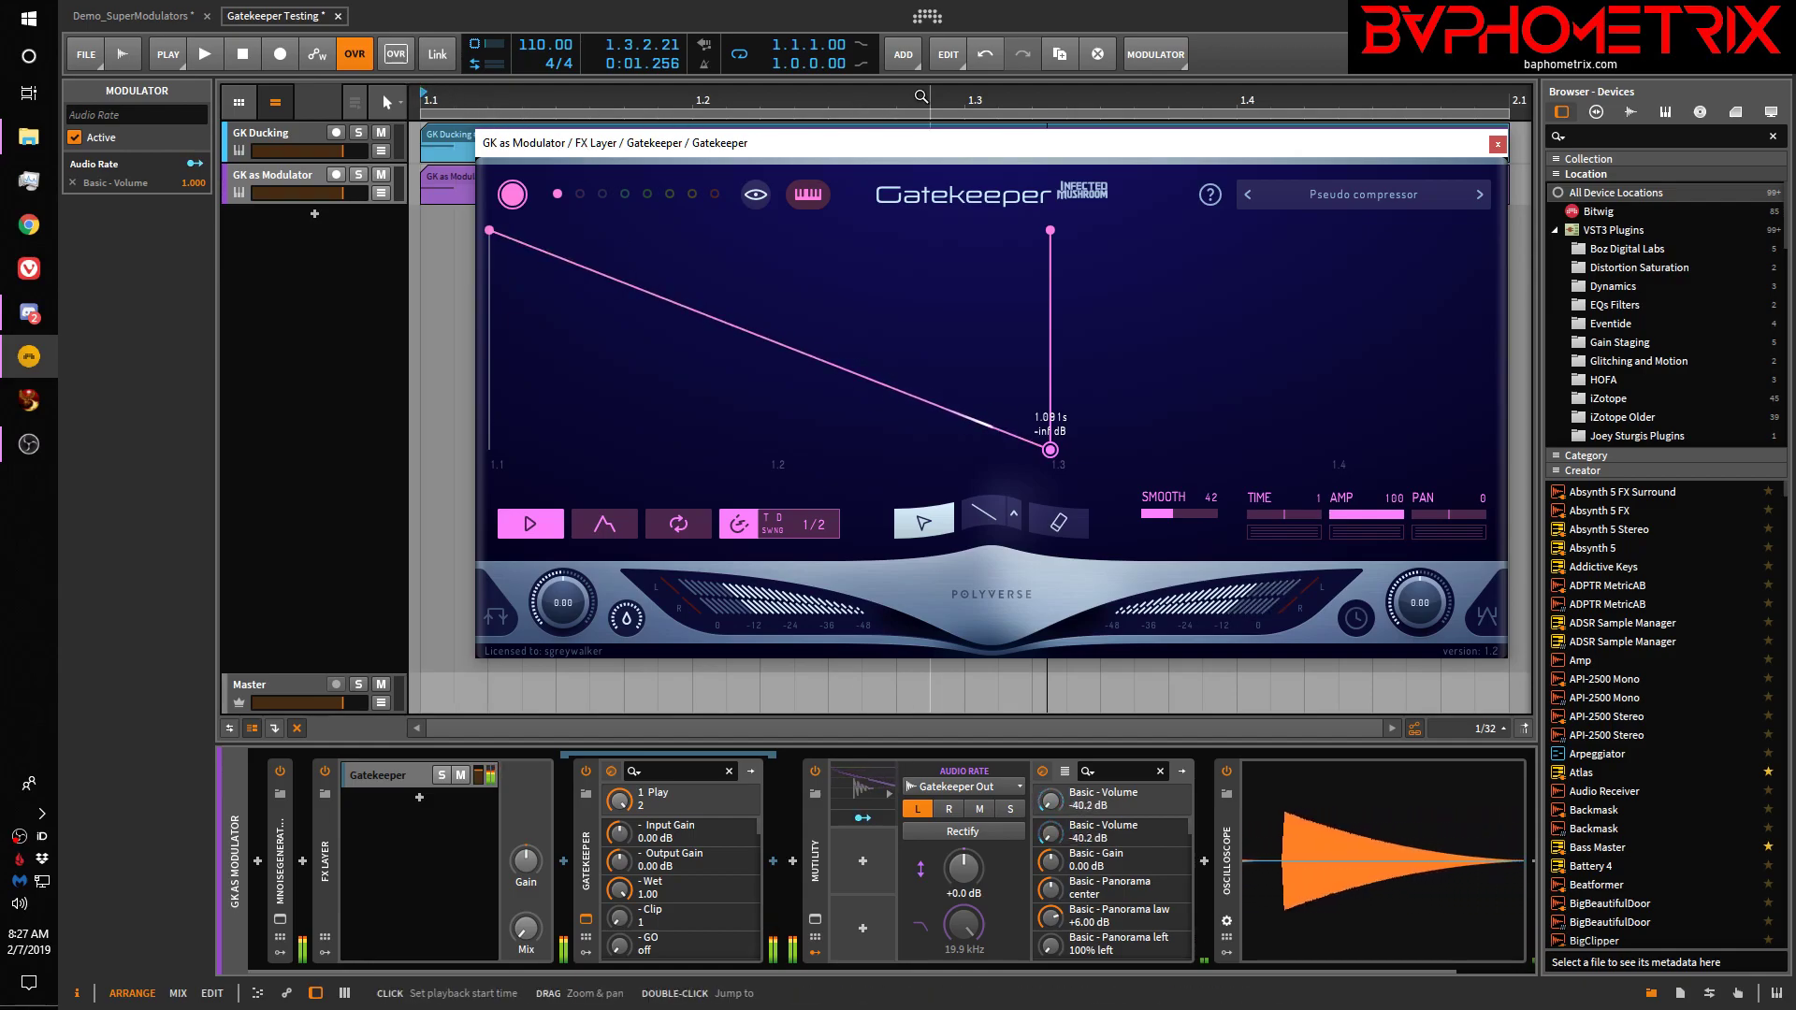
pyautogui.press('space')
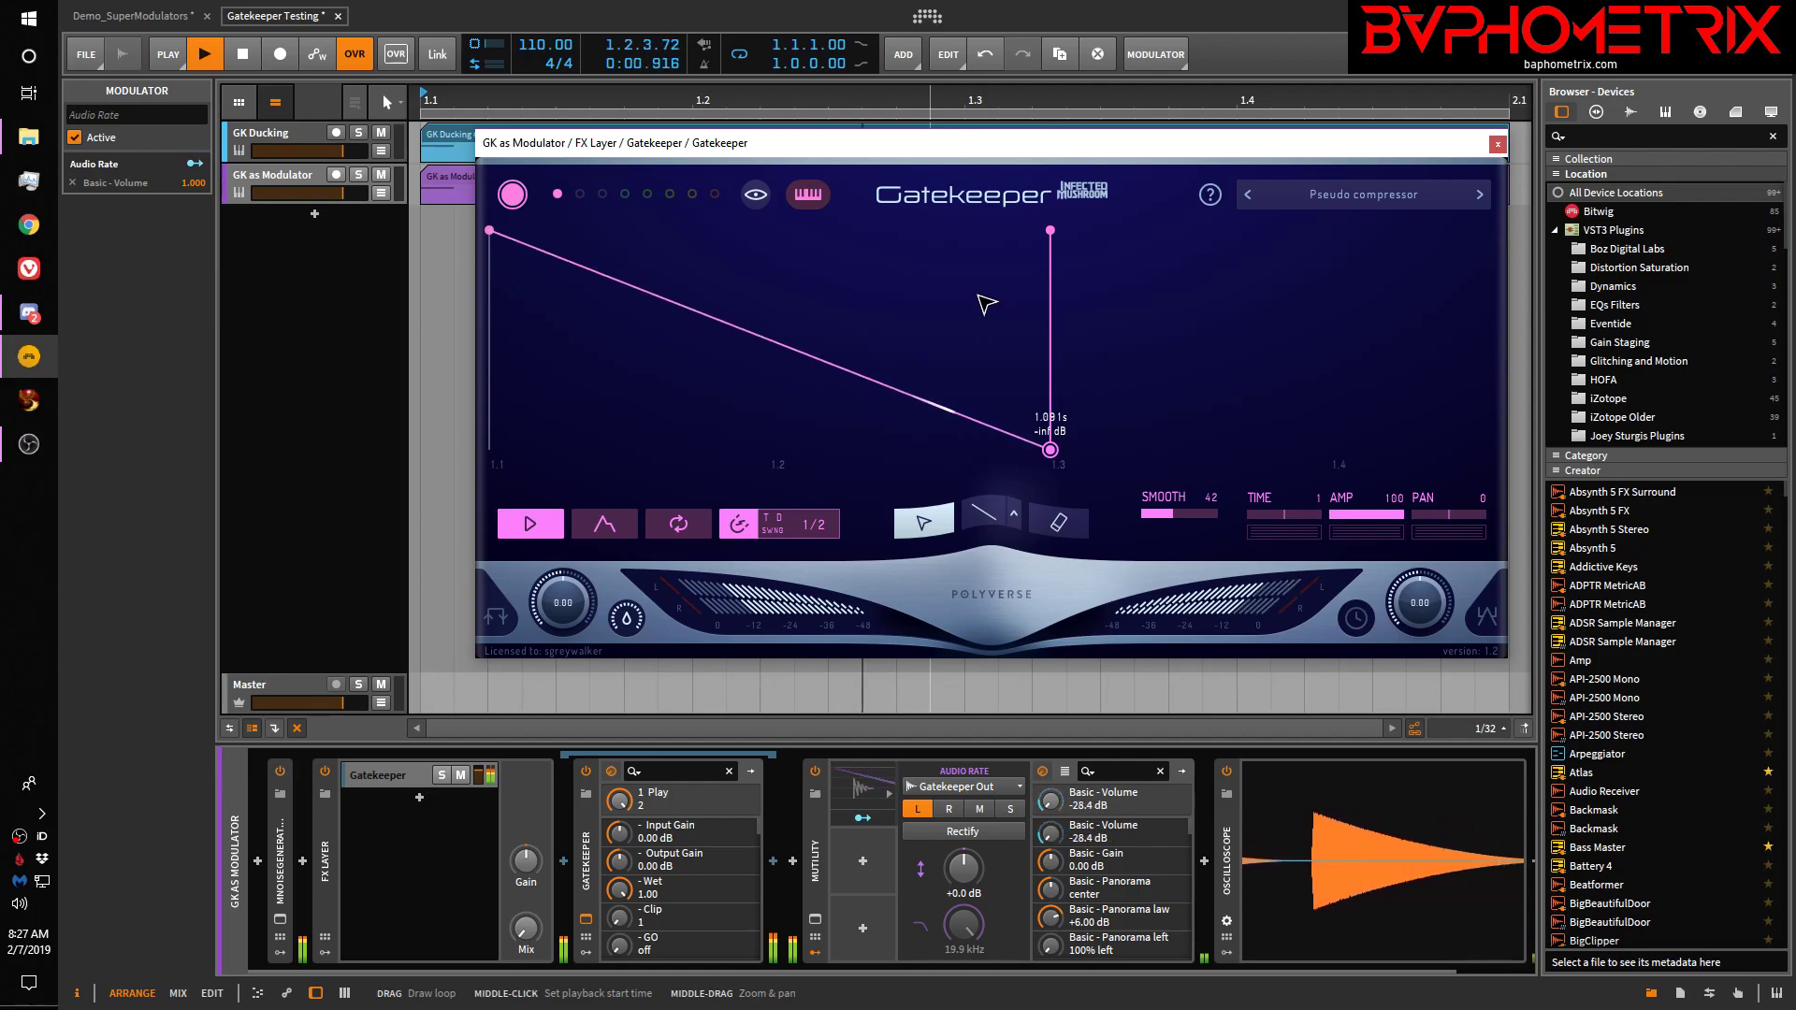
pyautogui.moveTo(903, 161); pyautogui.dragTo(901, 232)
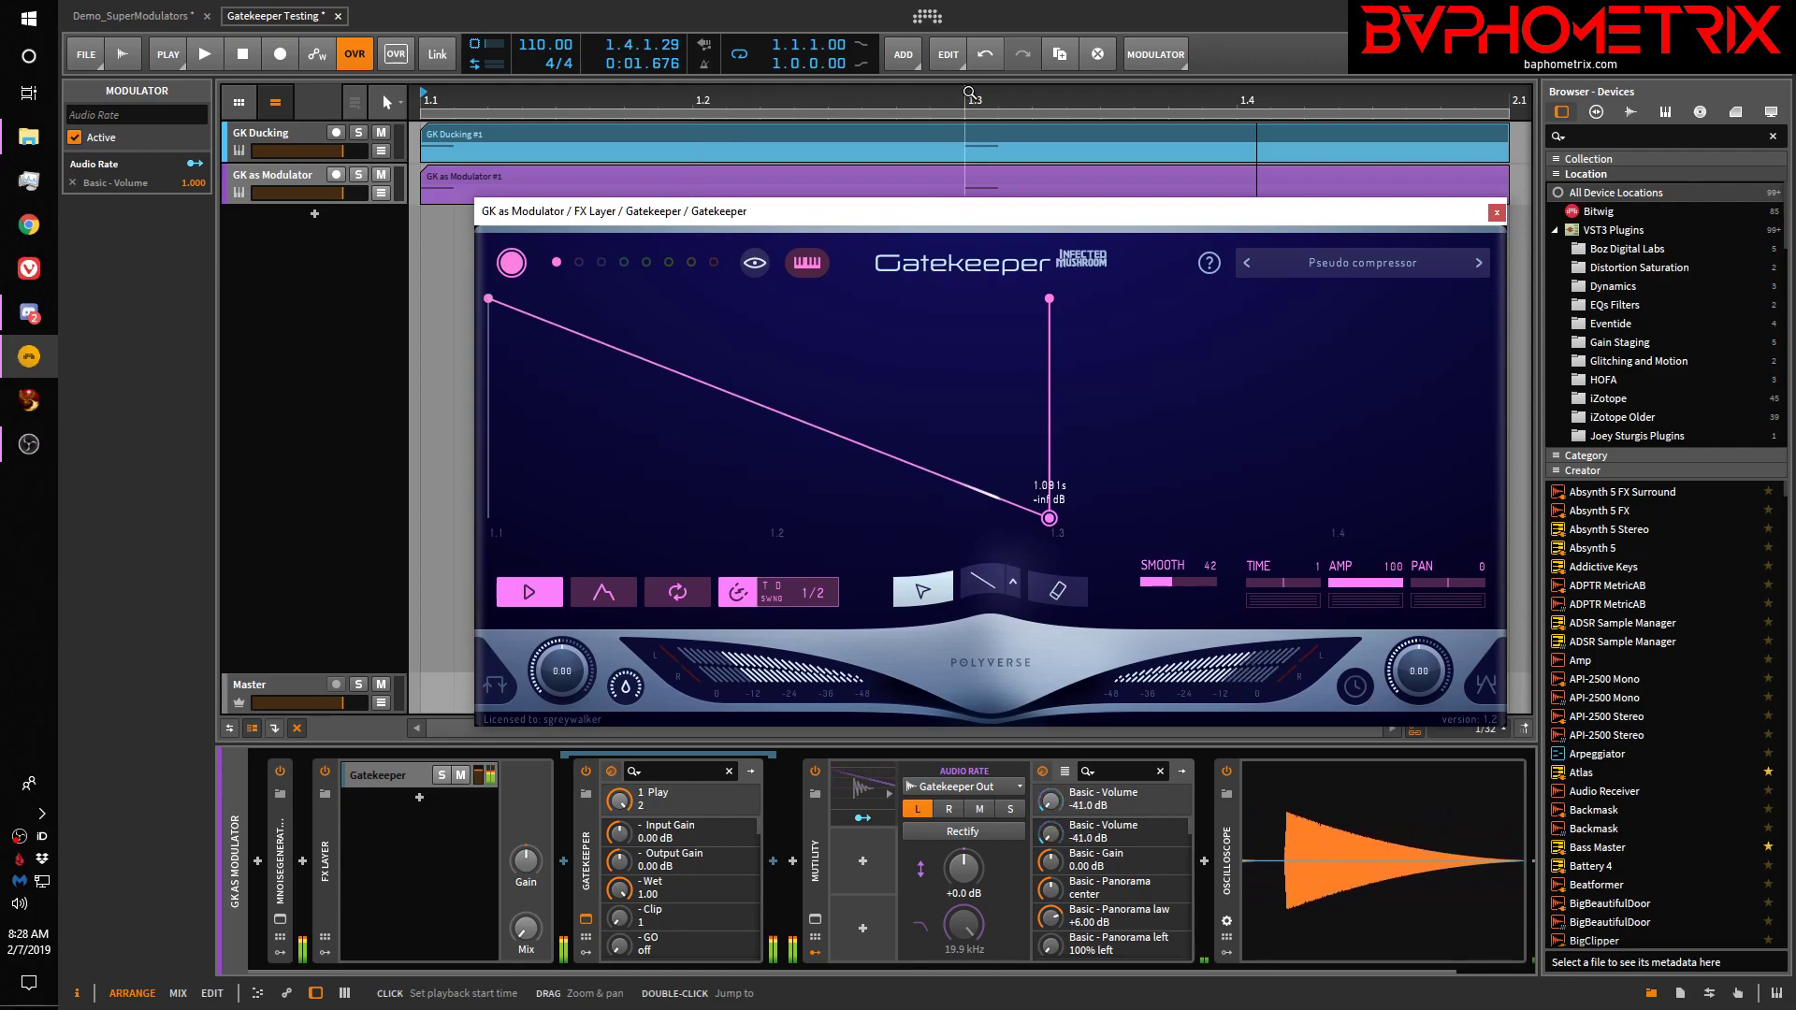
pyautogui.click(699, 89)
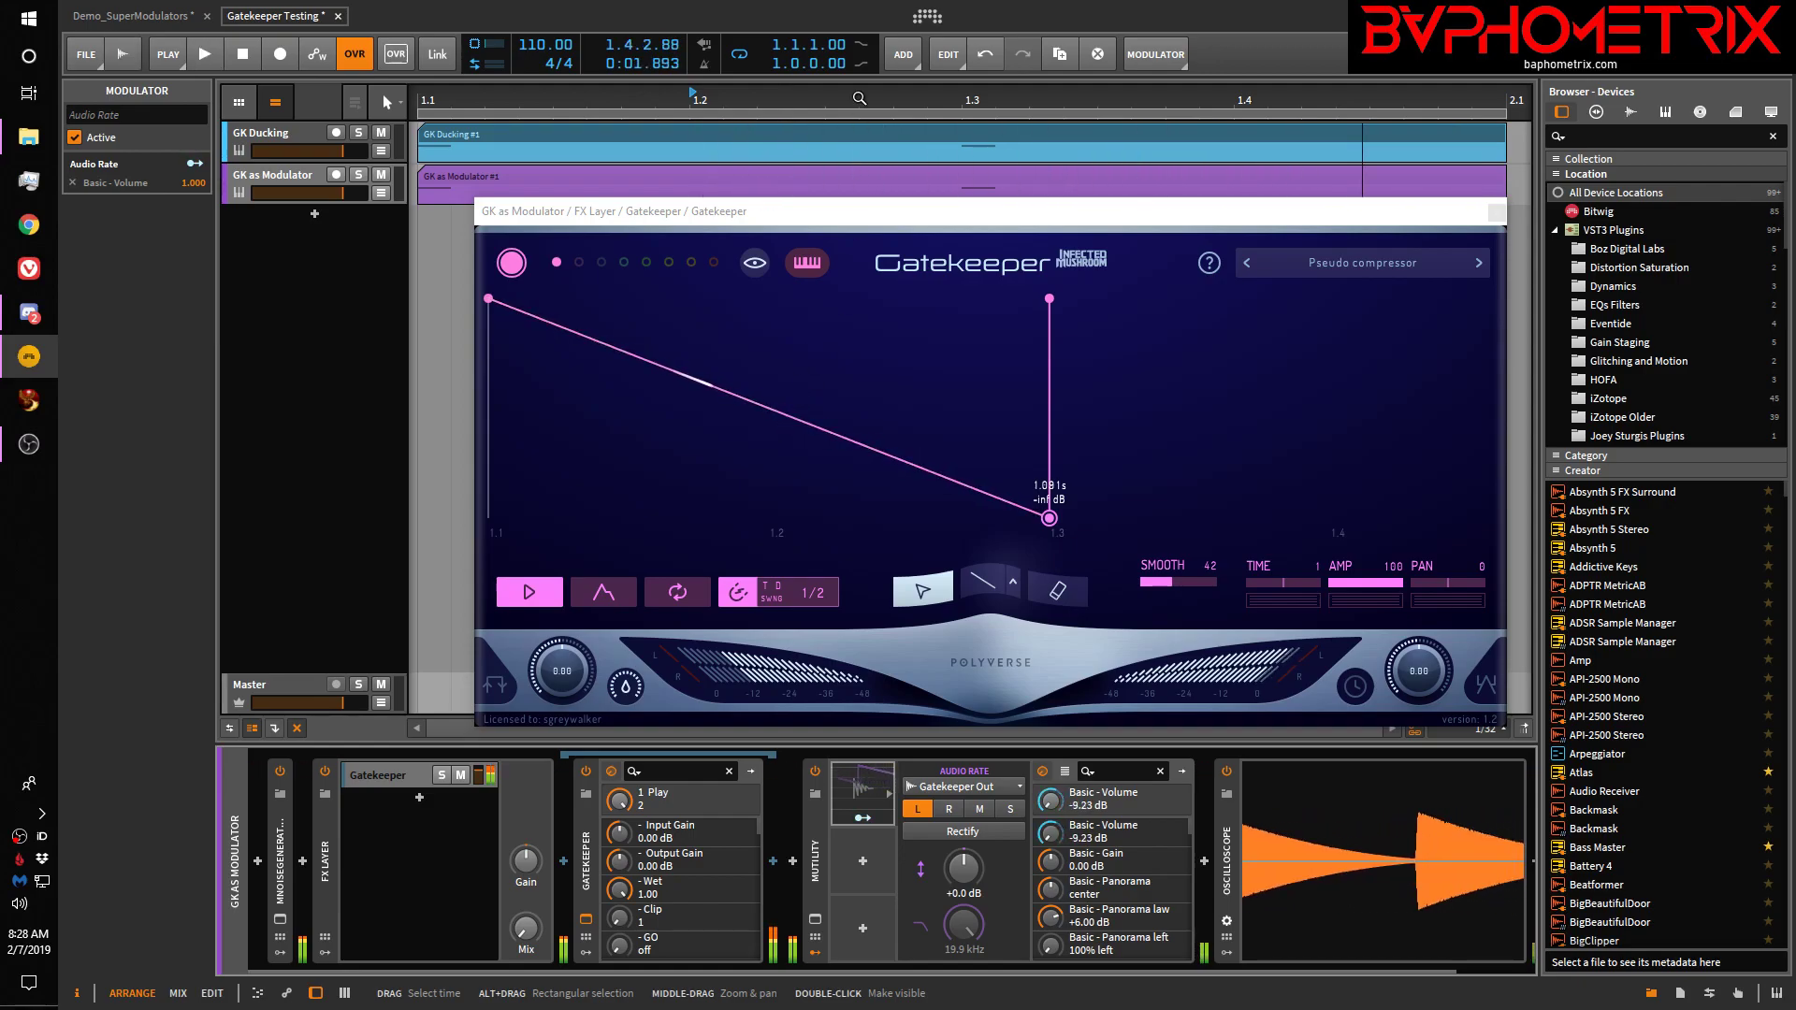
pyautogui.moveTo(688, 99)
pyautogui.mouseDown()
pyautogui.moveTo(503, 99)
pyautogui.moveTo(694, 98)
pyautogui.mouseUp()
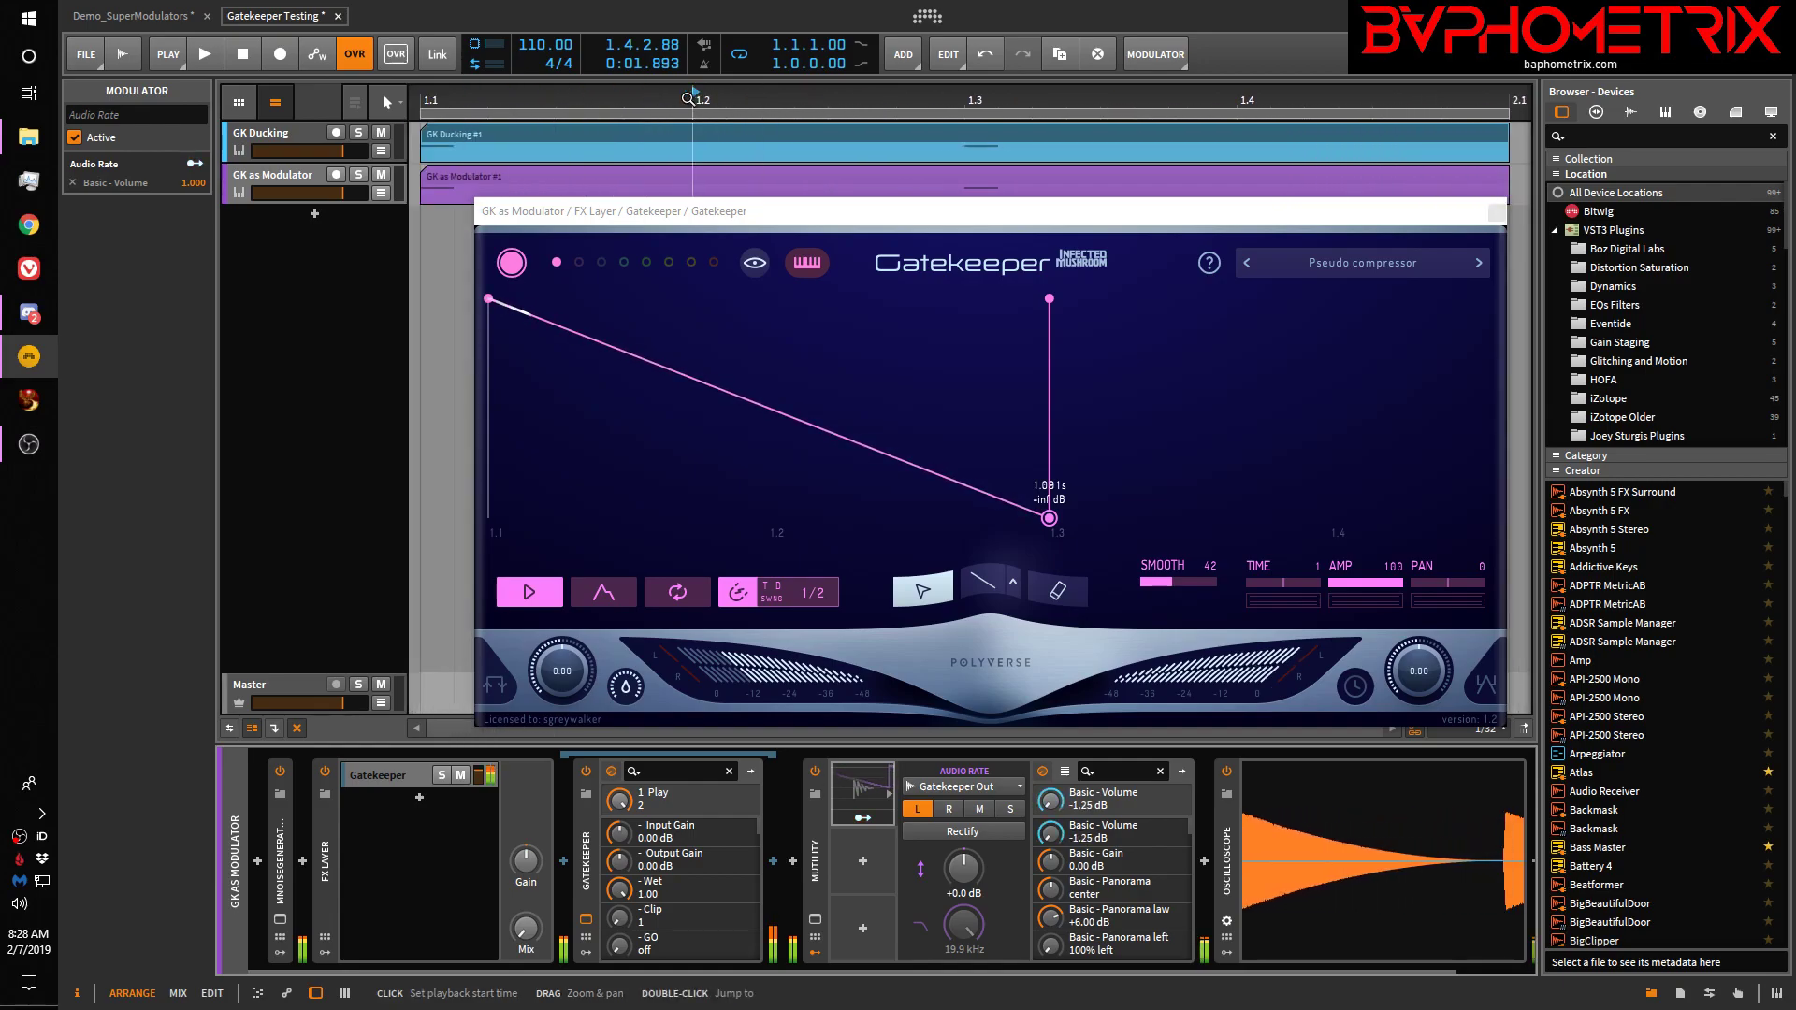
pyautogui.click(429, 96)
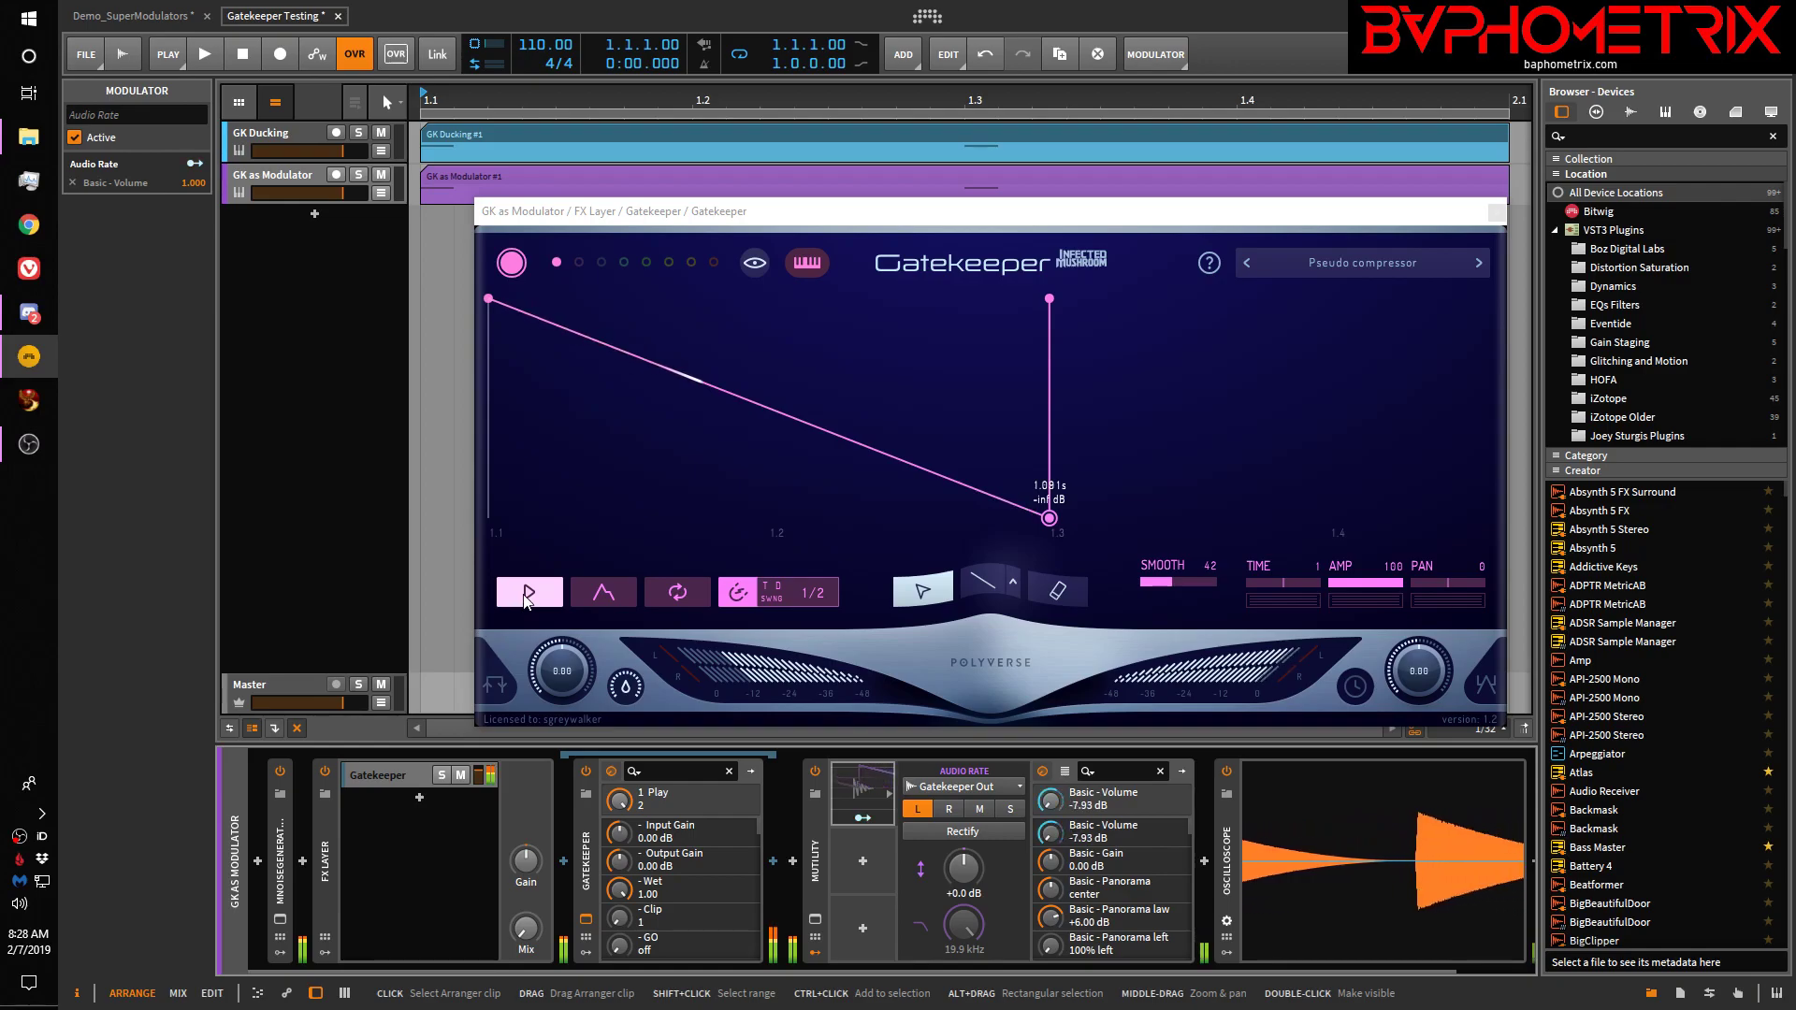
pyautogui.press('space')
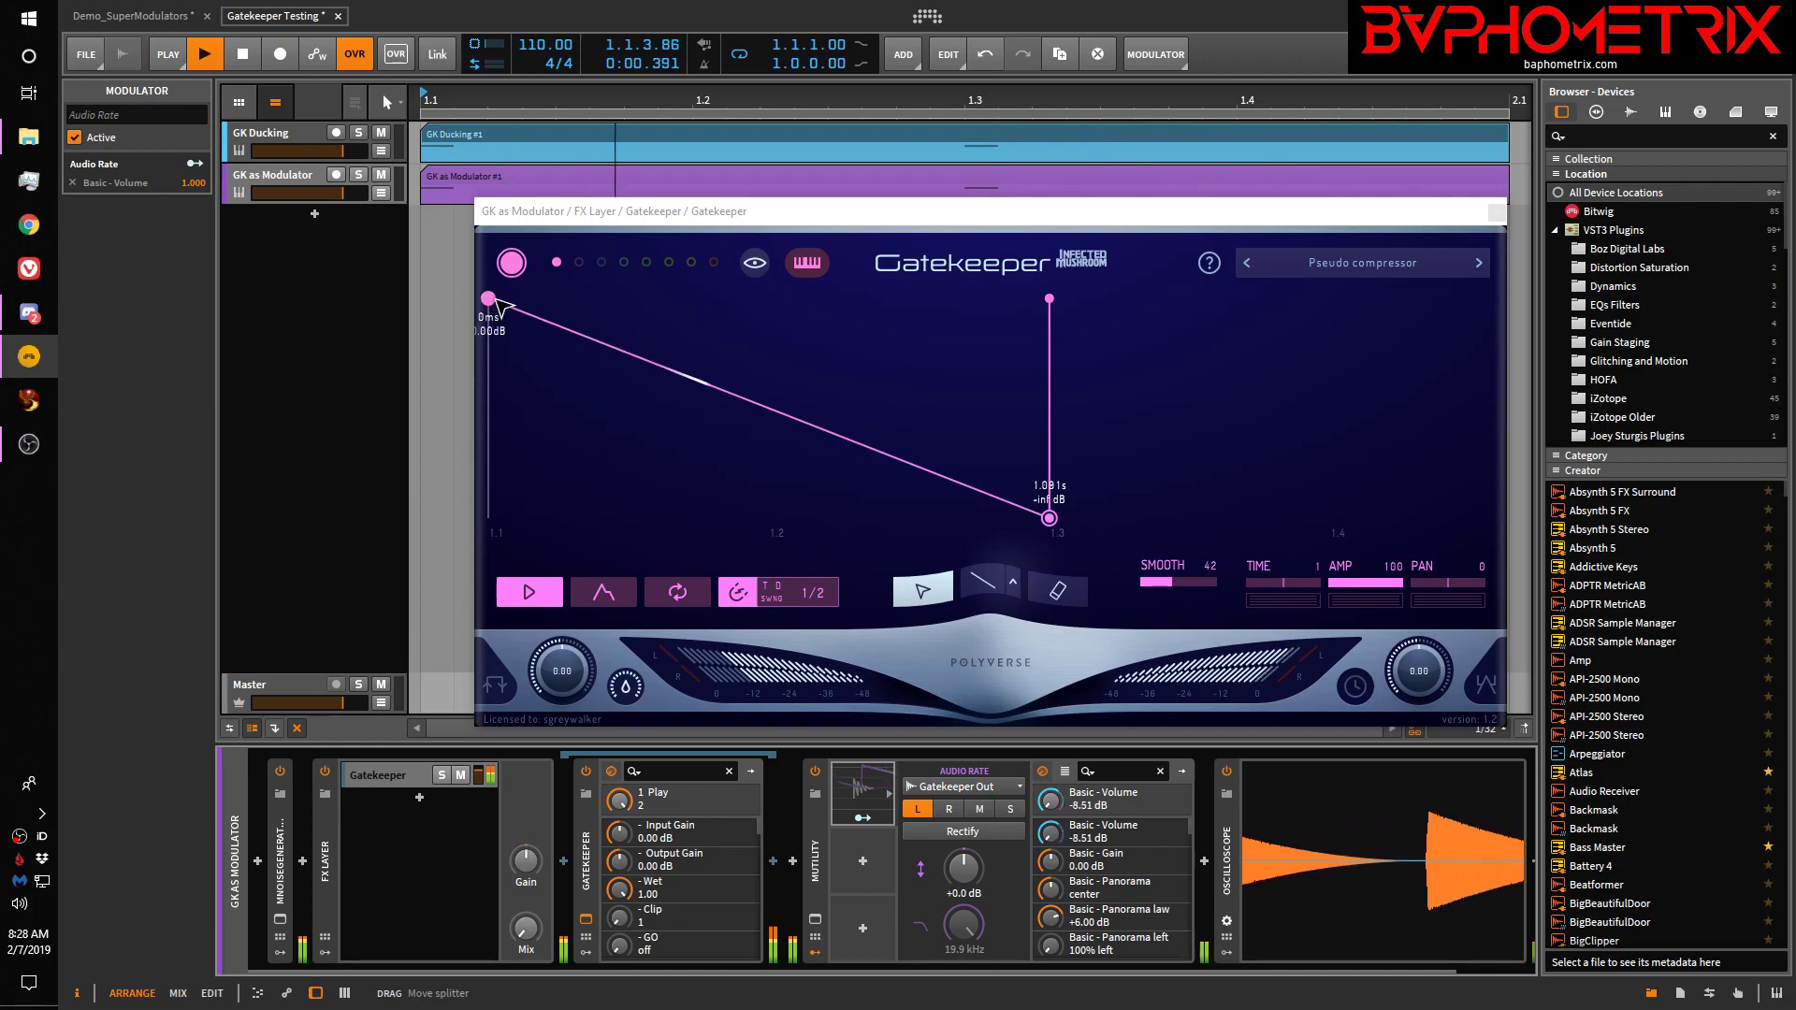
# Drop the start point to -inf dB, raise the 1.081 s point to 0 dB, and stop Gatekeeper's Play
pyautogui.moveTo(489, 299); pyautogui.dragTo(490, 537)
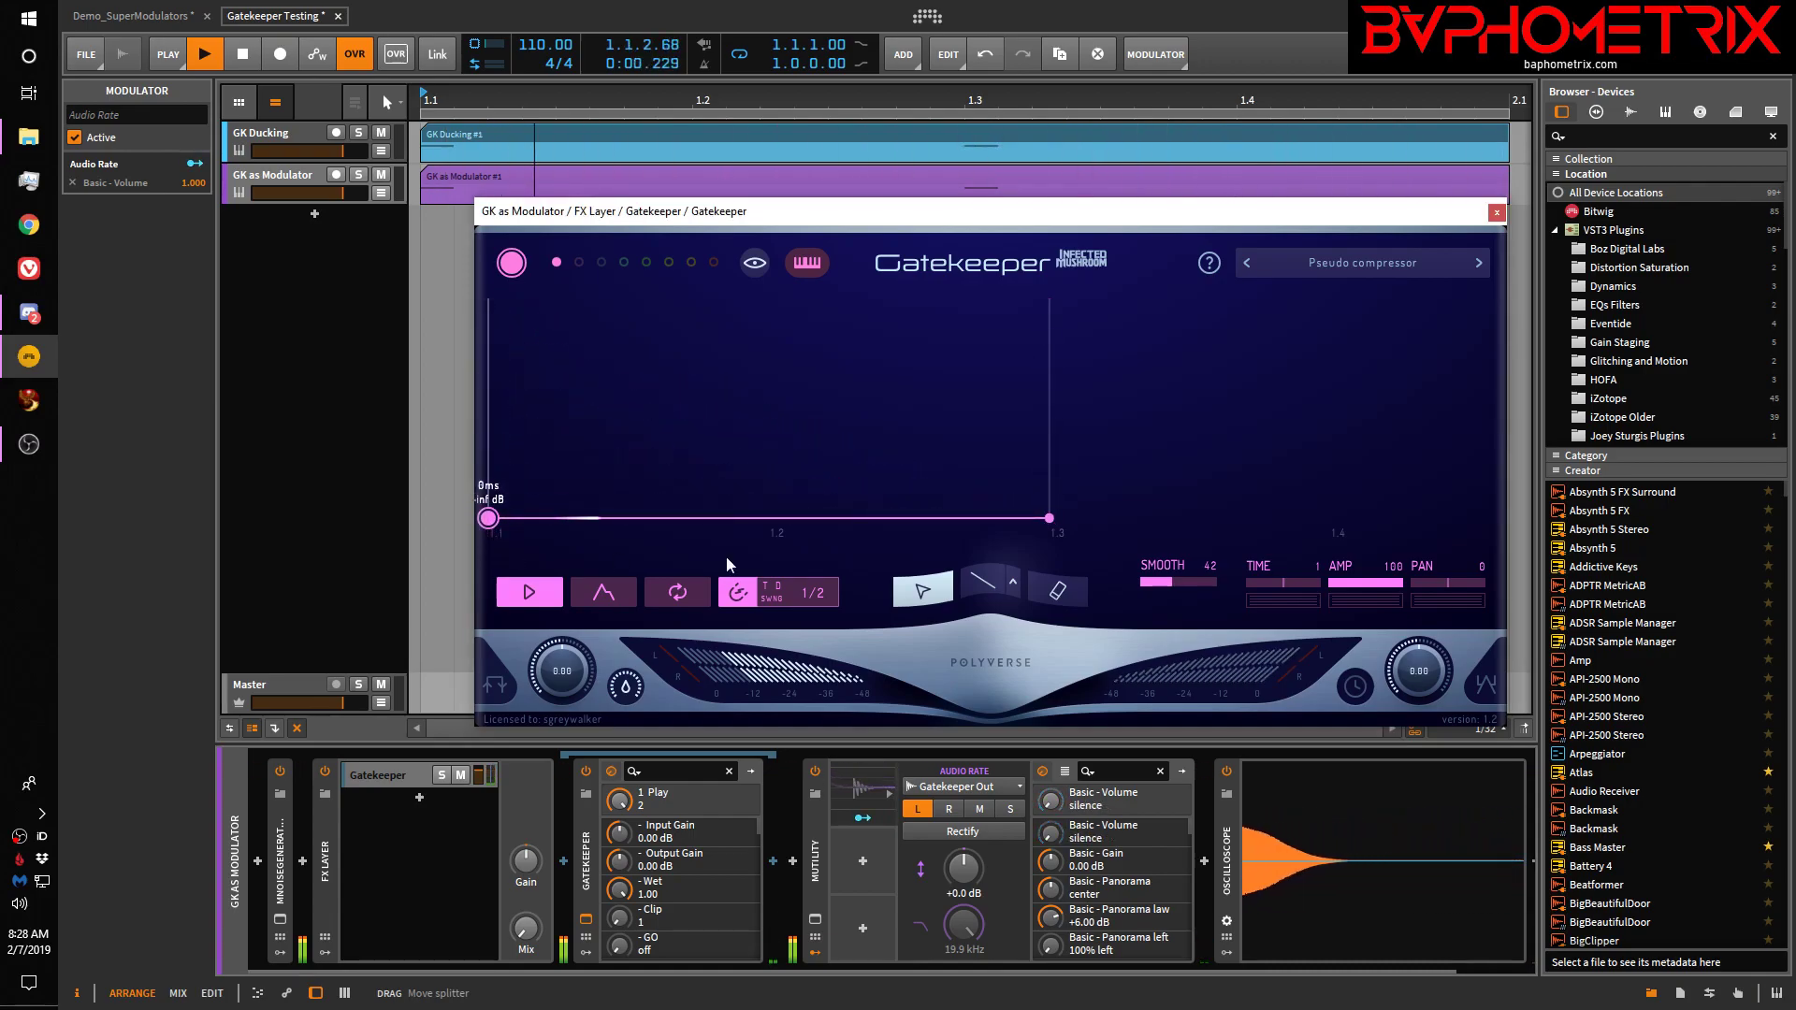
pyautogui.moveTo(1056, 527); pyautogui.dragTo(1075, 243)
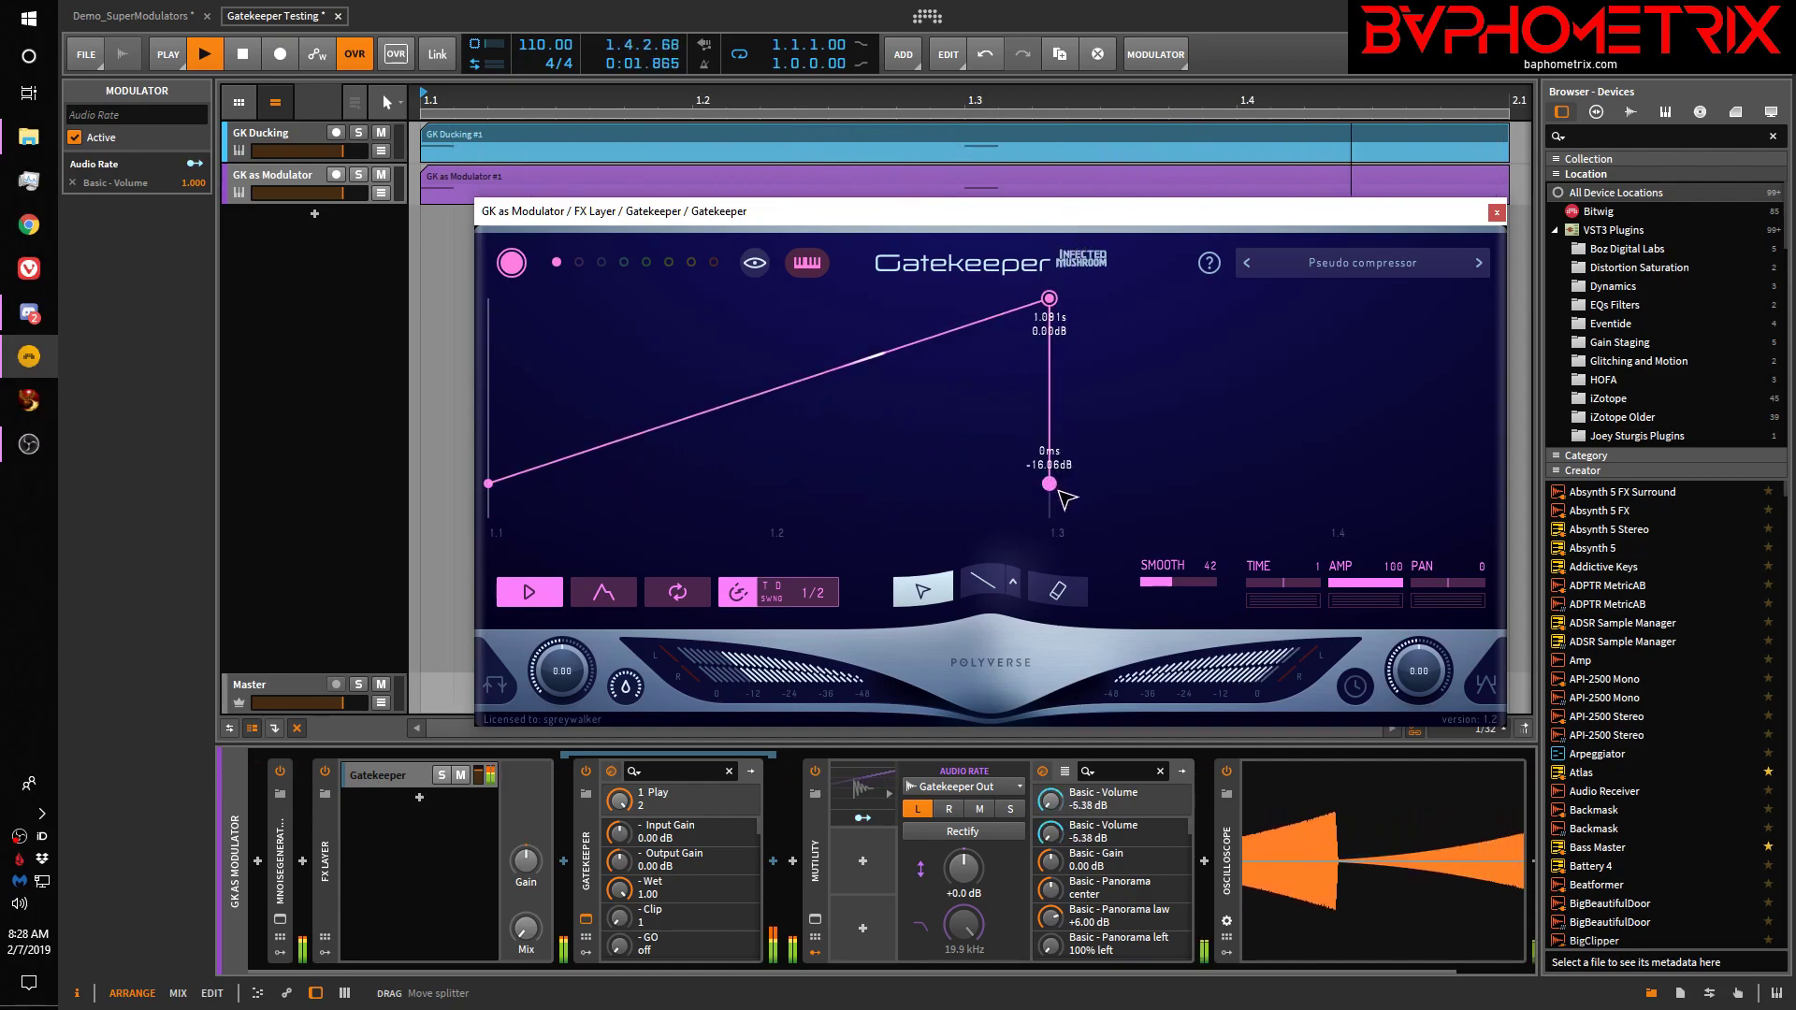
pyautogui.moveTo(1060, 494); pyautogui.dragTo(1055, 523)
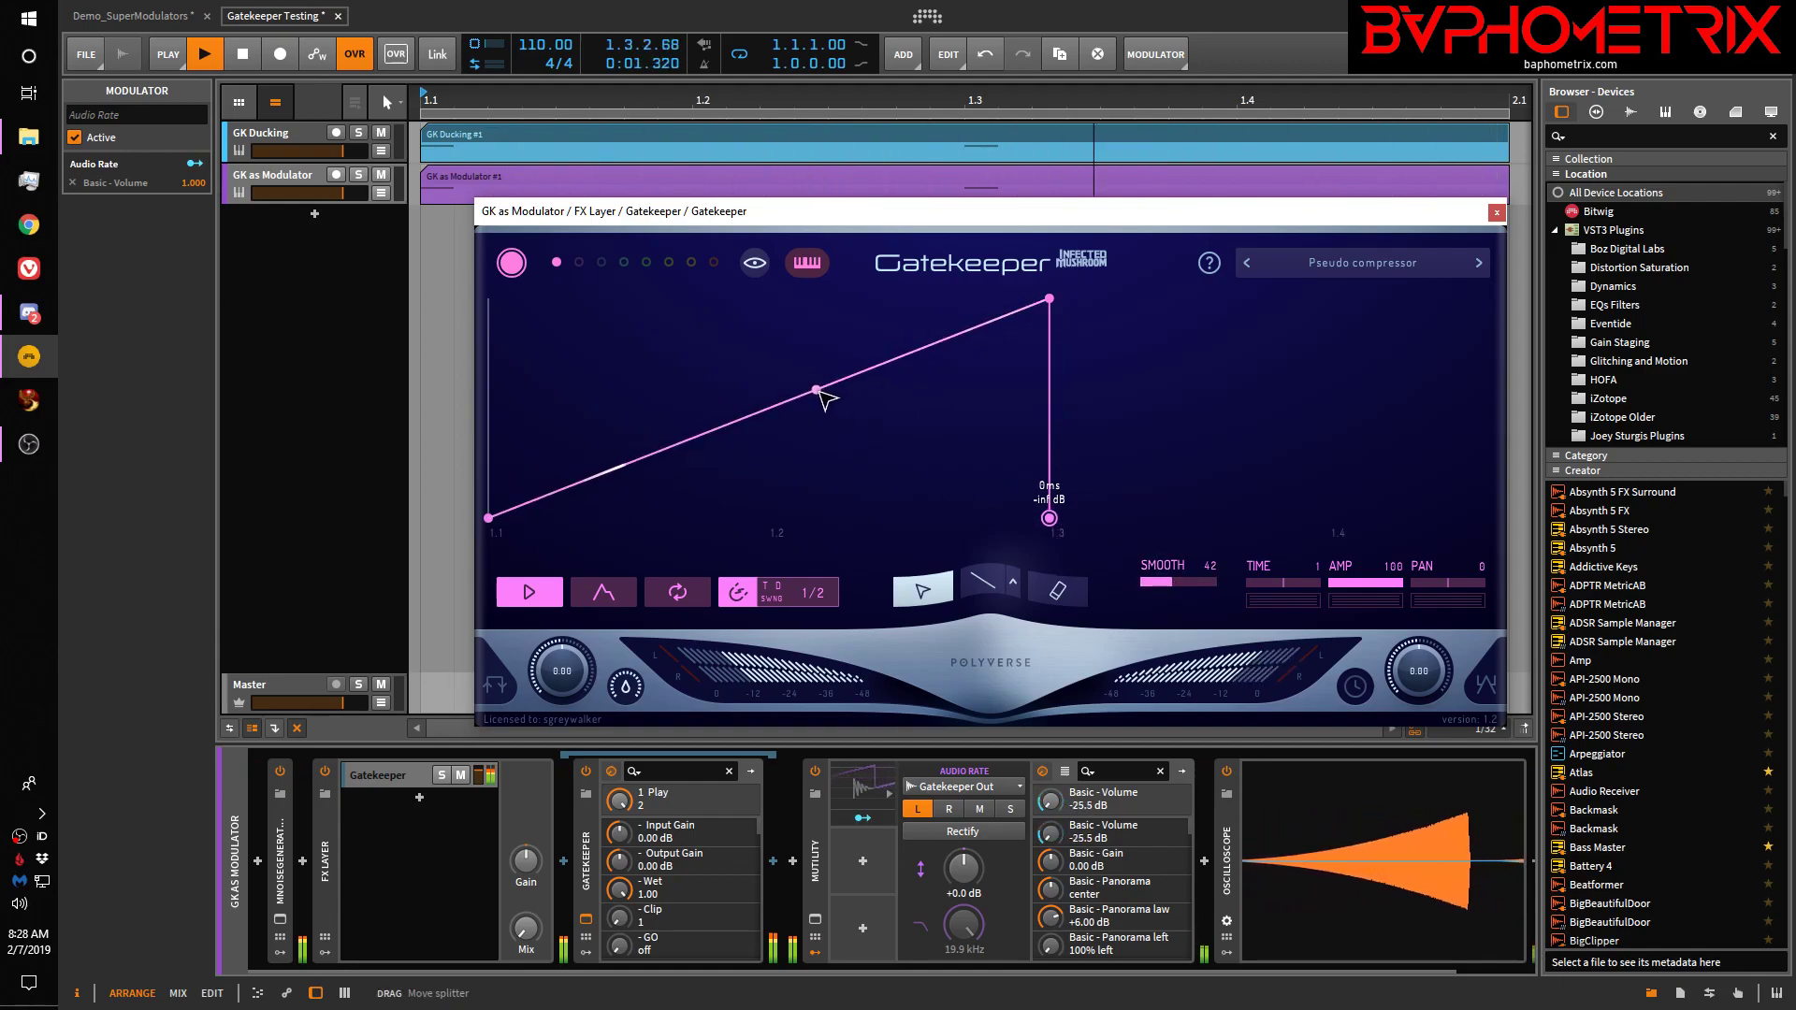
pyautogui.moveTo(822, 393); pyautogui.dragTo(882, 474)
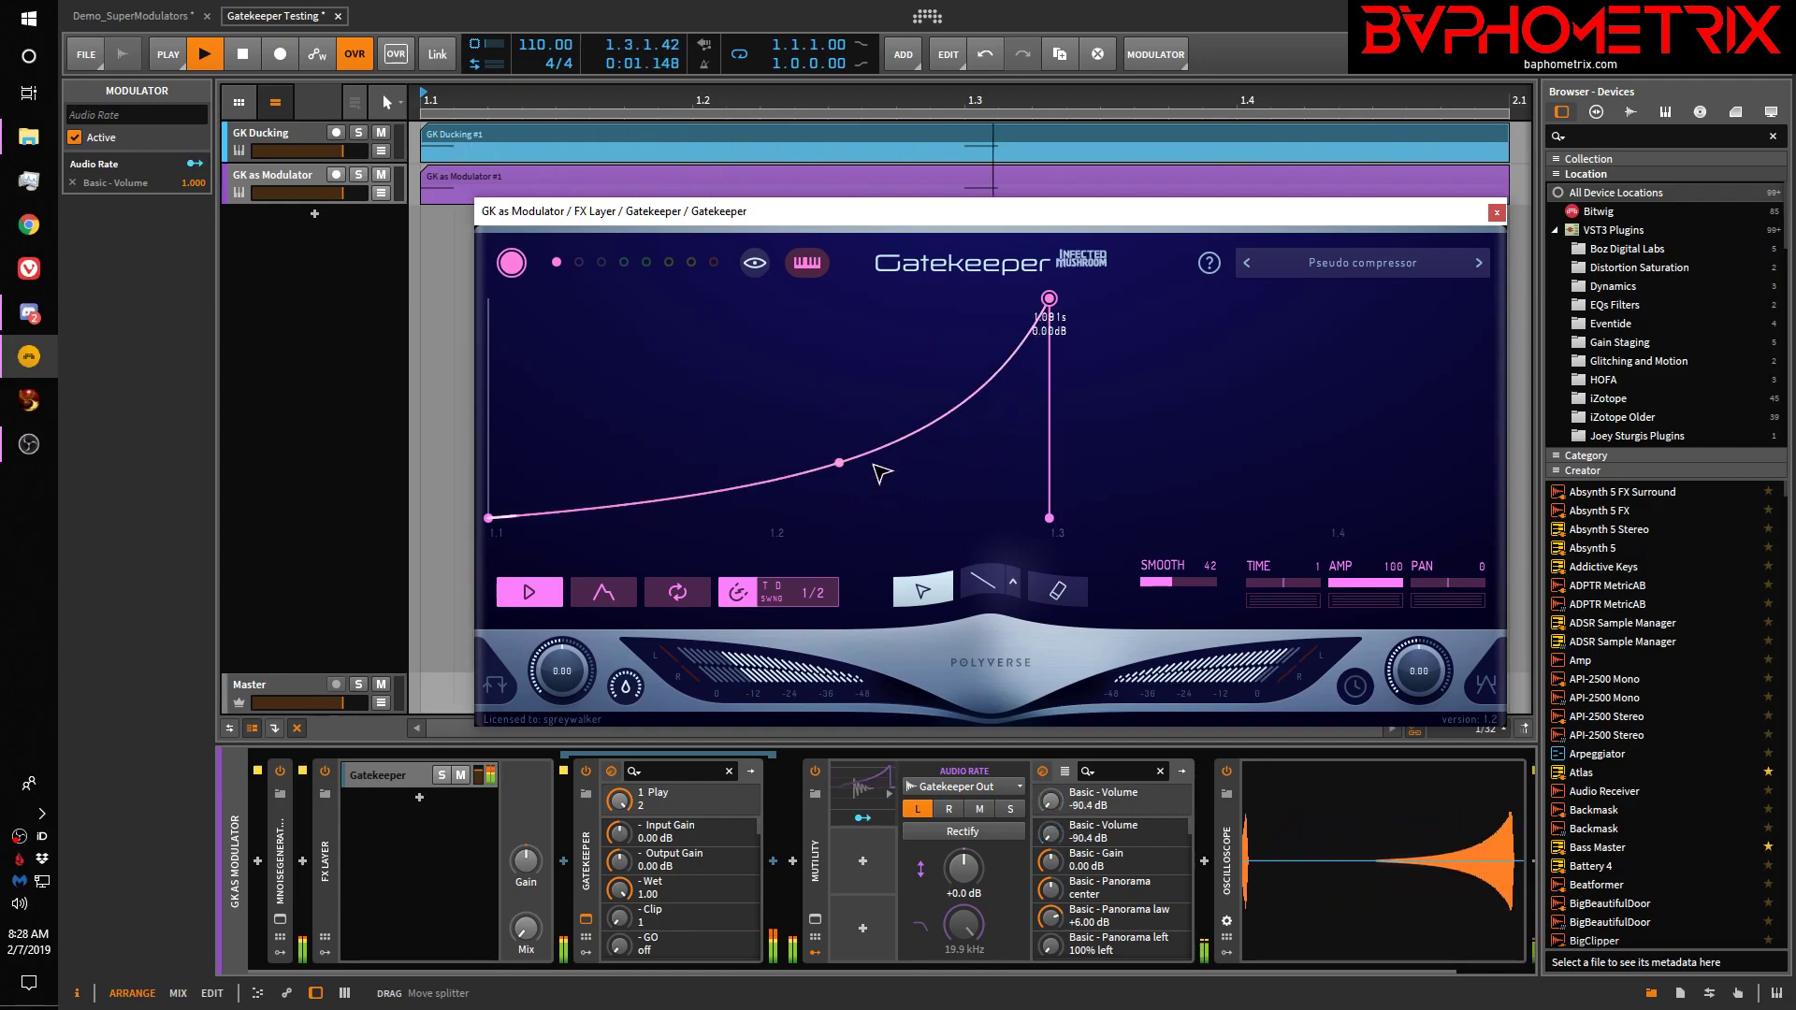
pyautogui.moveTo(847, 462); pyautogui.dragTo(767, 315)
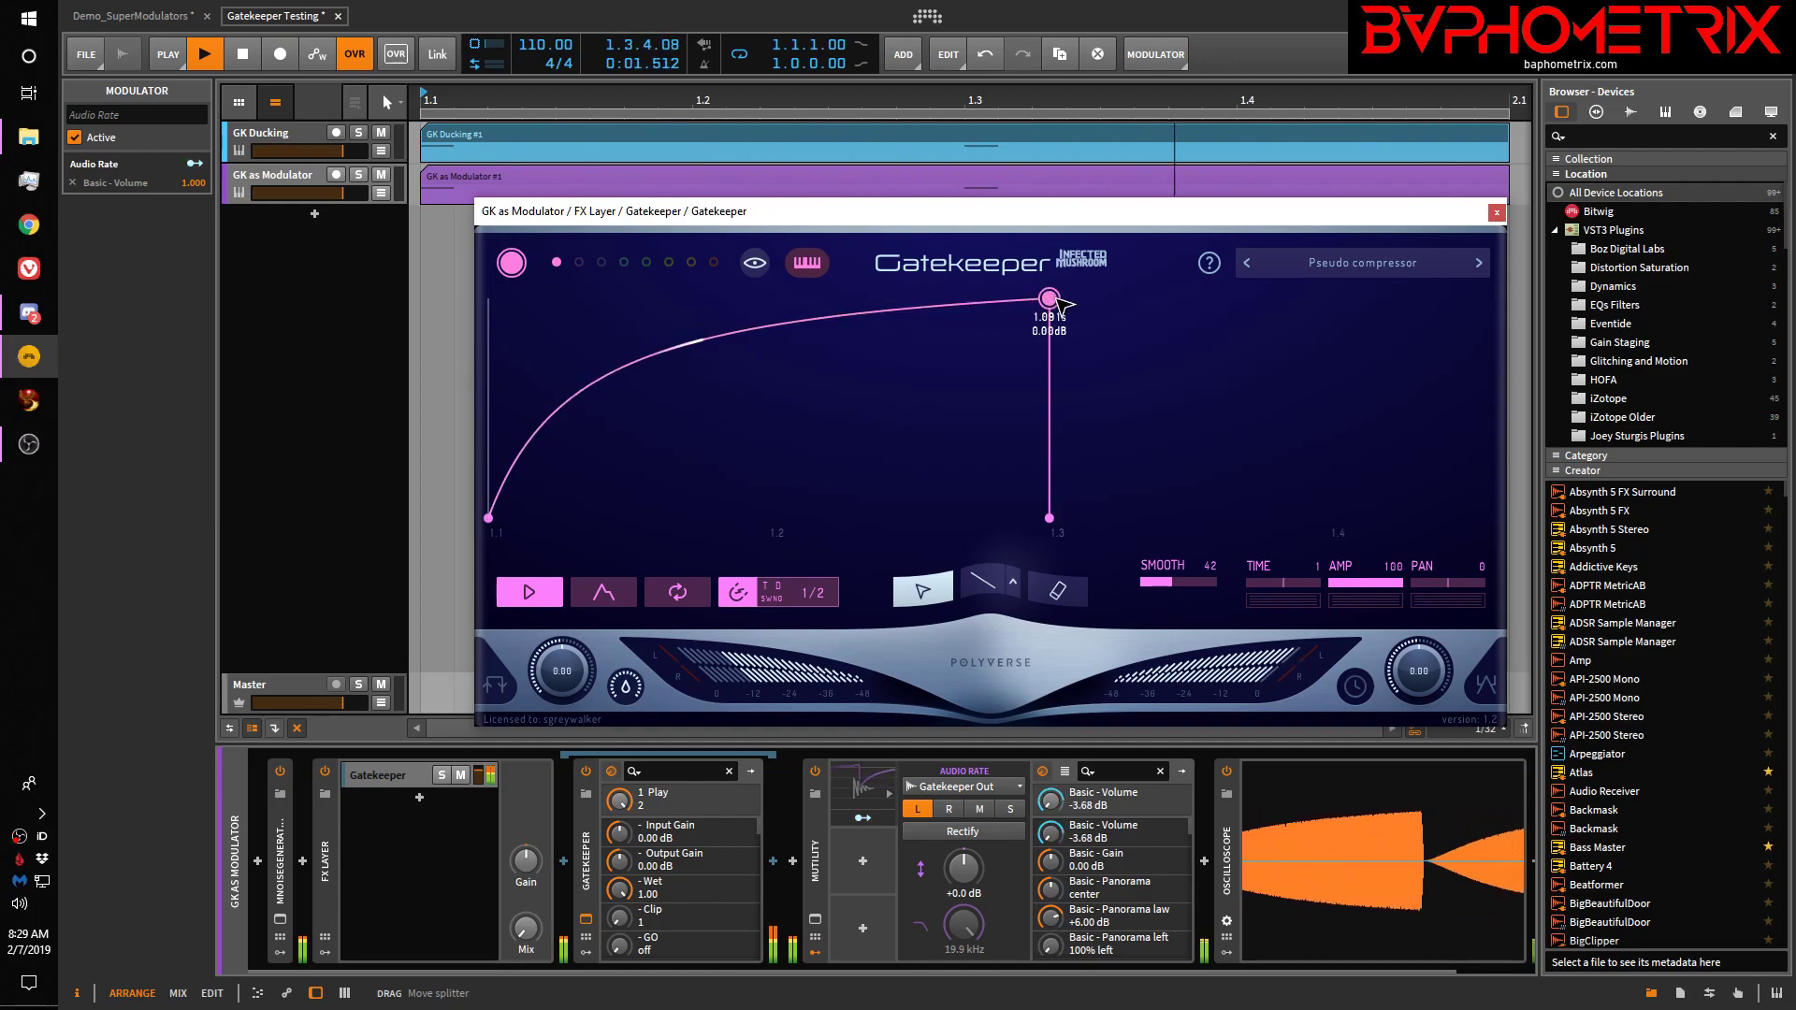
pyautogui.moveTo(1049, 298)
pyautogui.mouseDown()
pyautogui.moveTo(1055, 513)
pyautogui.moveTo(1049, 298)
pyautogui.mouseUp()
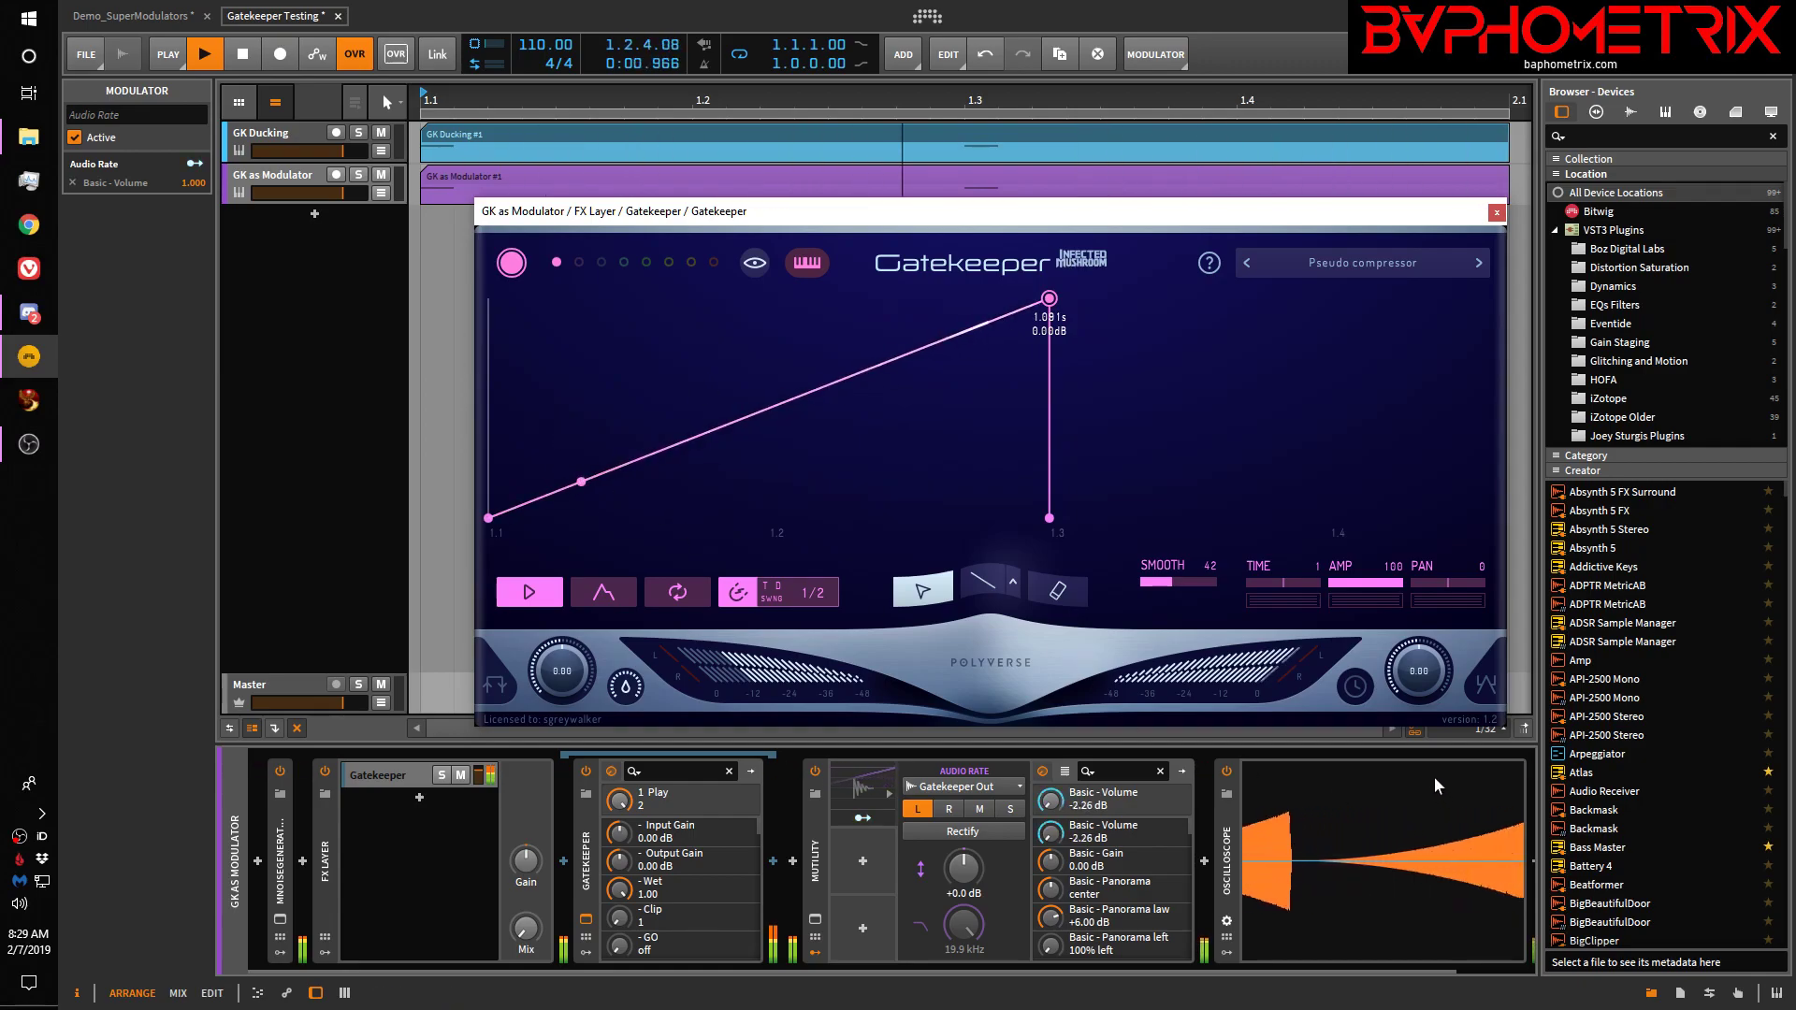
pyautogui.click(553, 582)
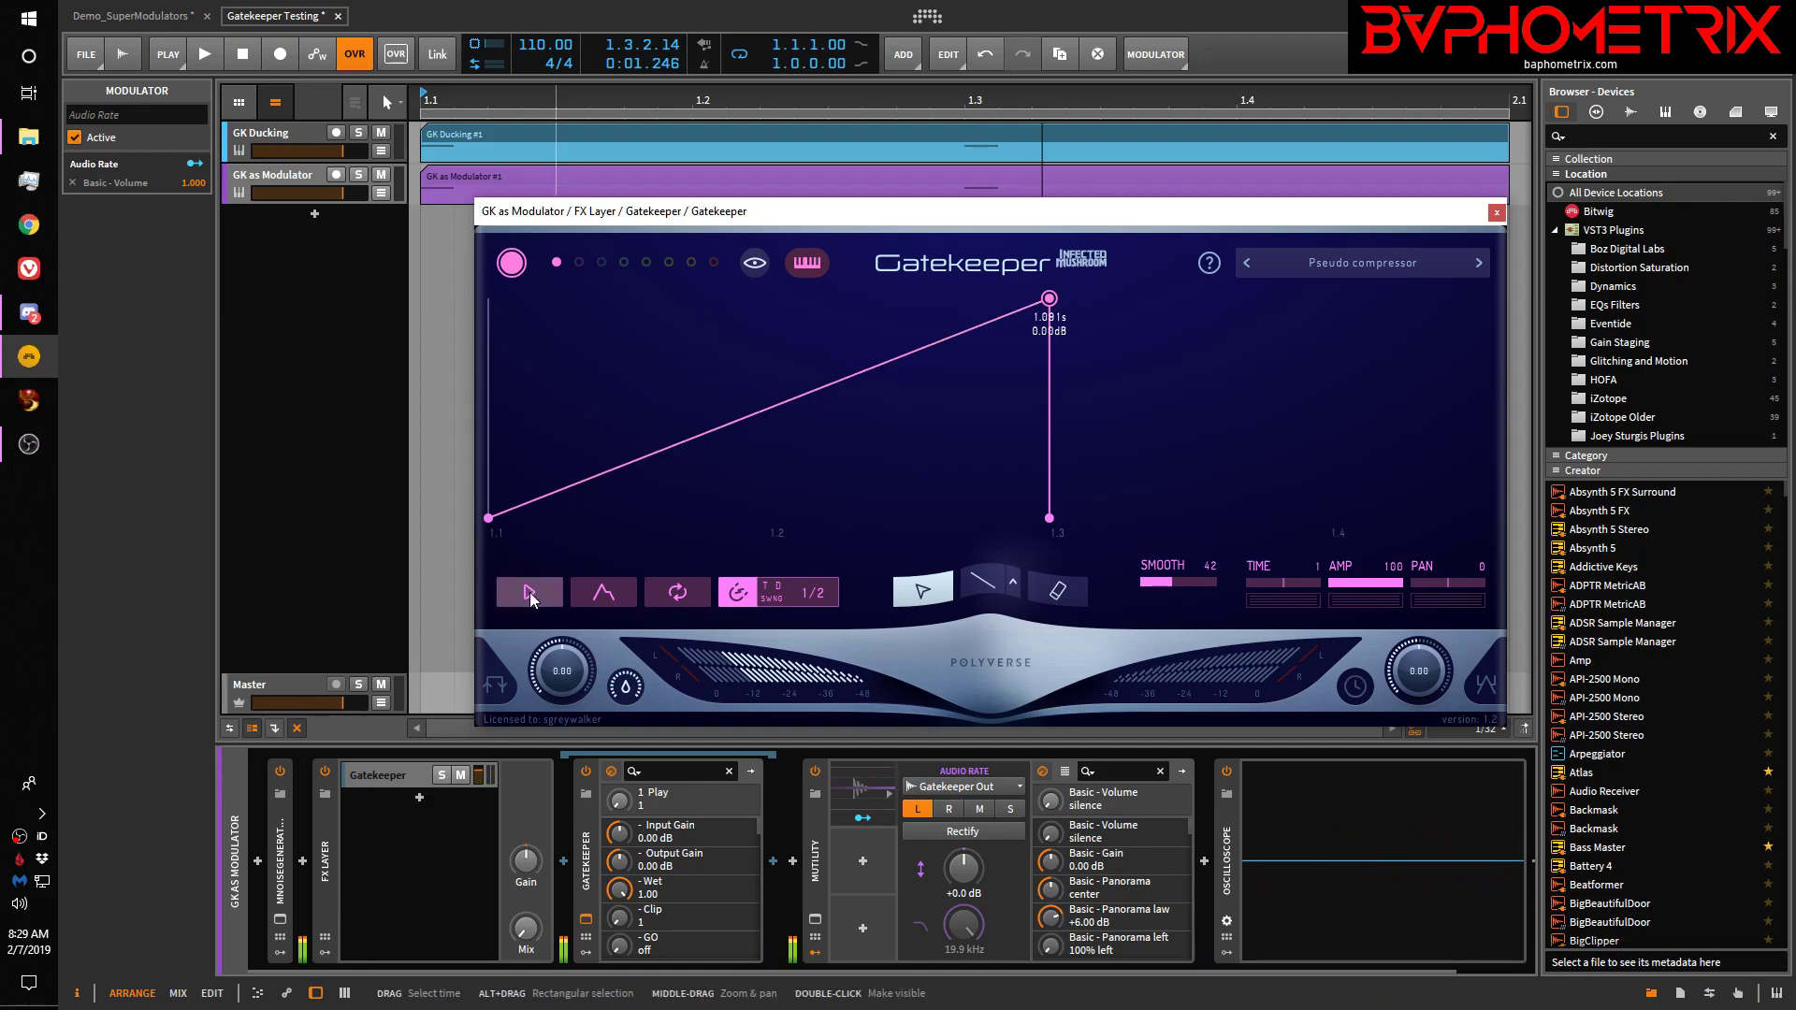
pyautogui.click(566, 487)
pyautogui.moveTo(720, 215); pyautogui.dragTo(716, 230)
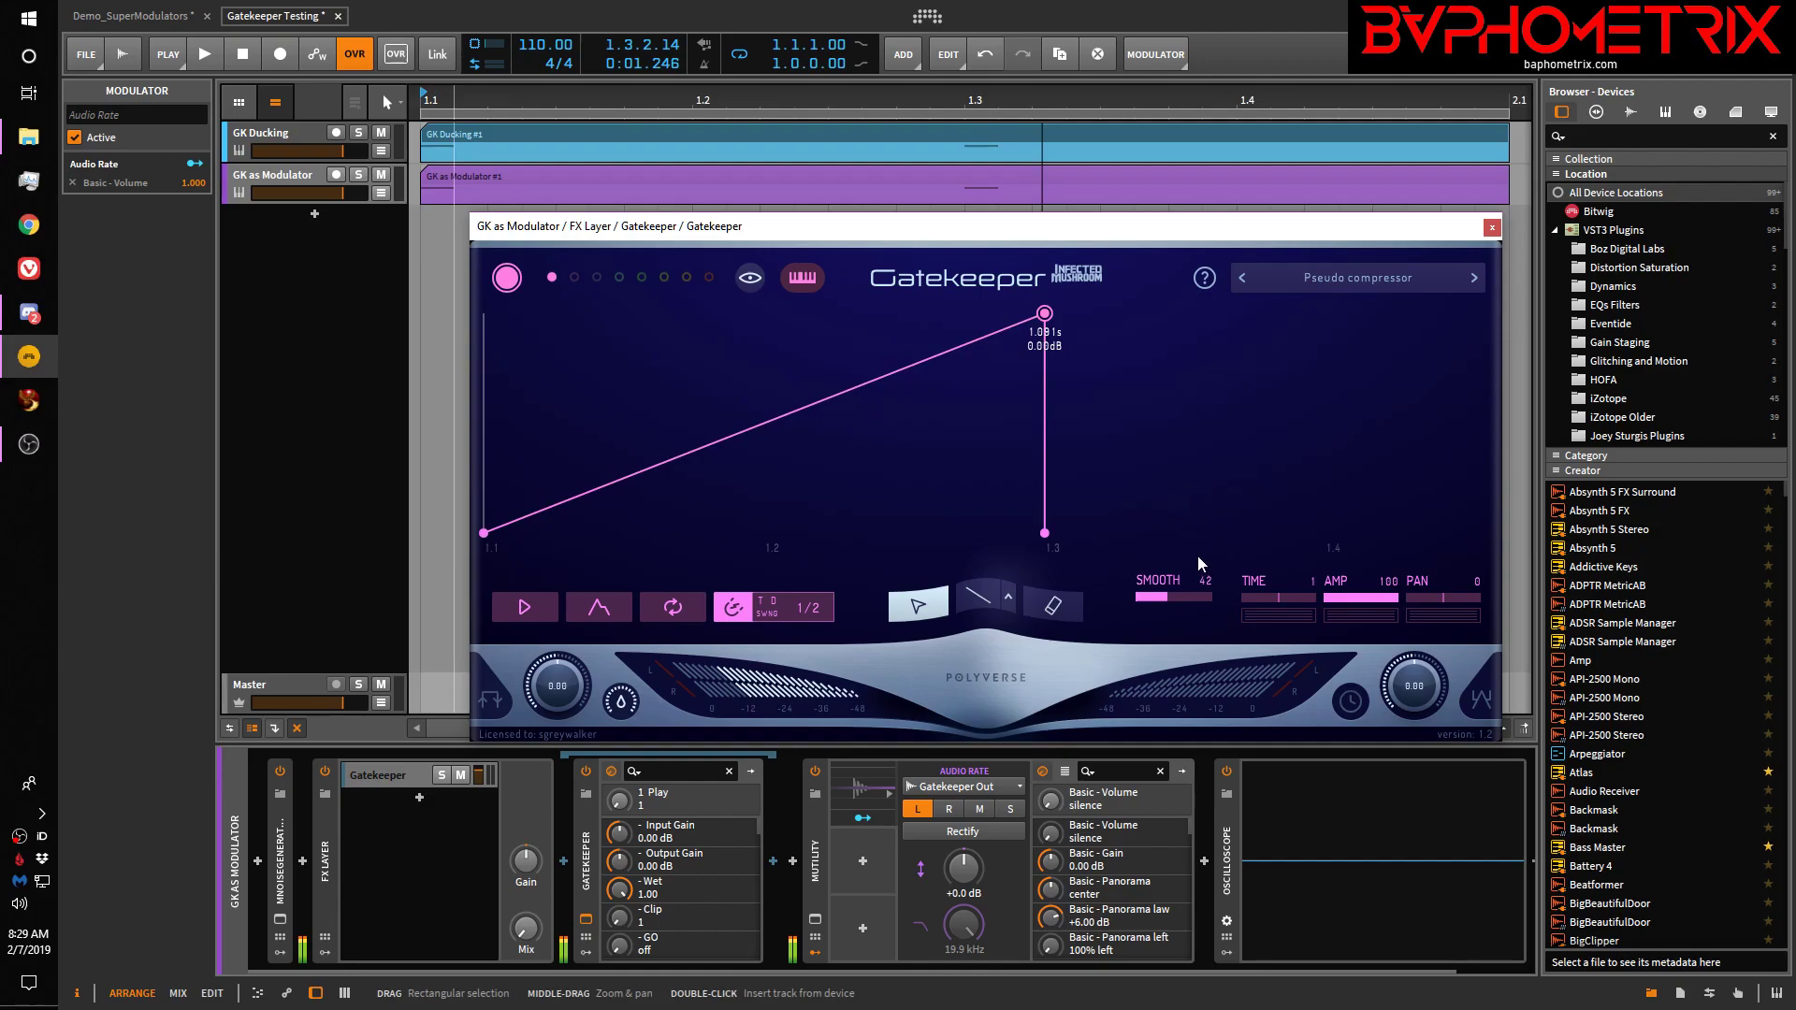
pyautogui.press('space')
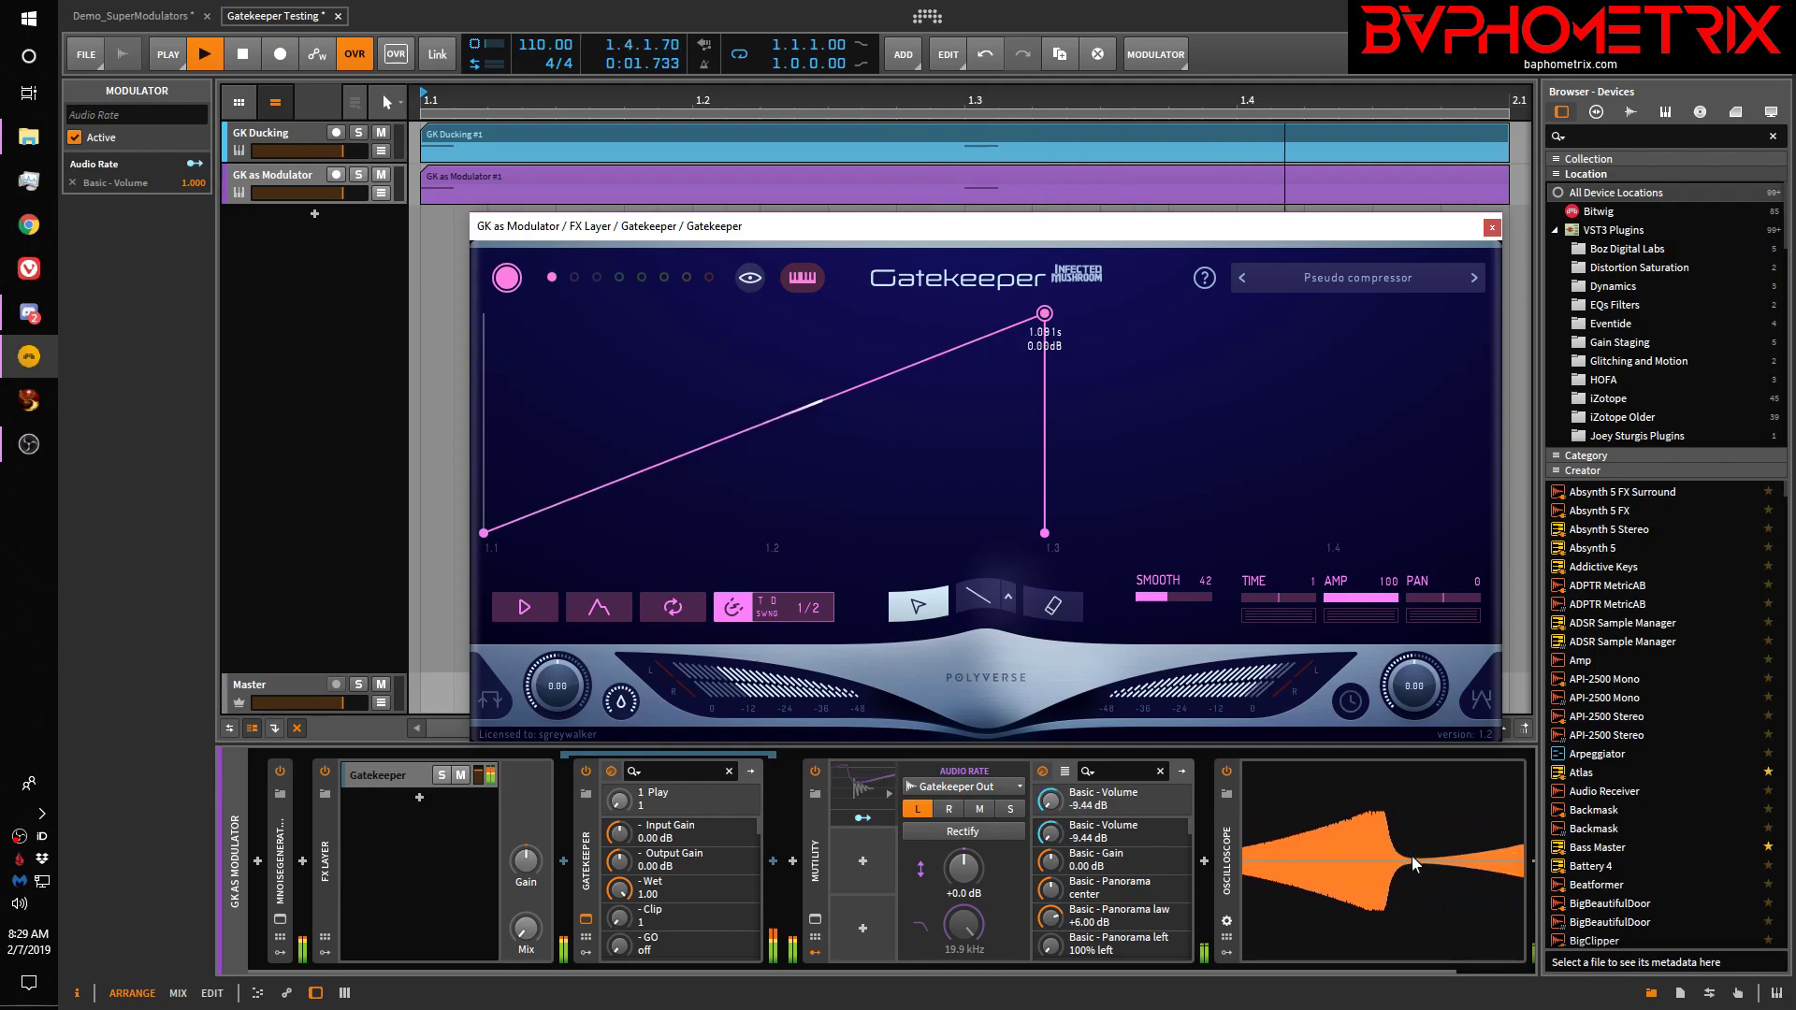
pyautogui.click(525, 609)
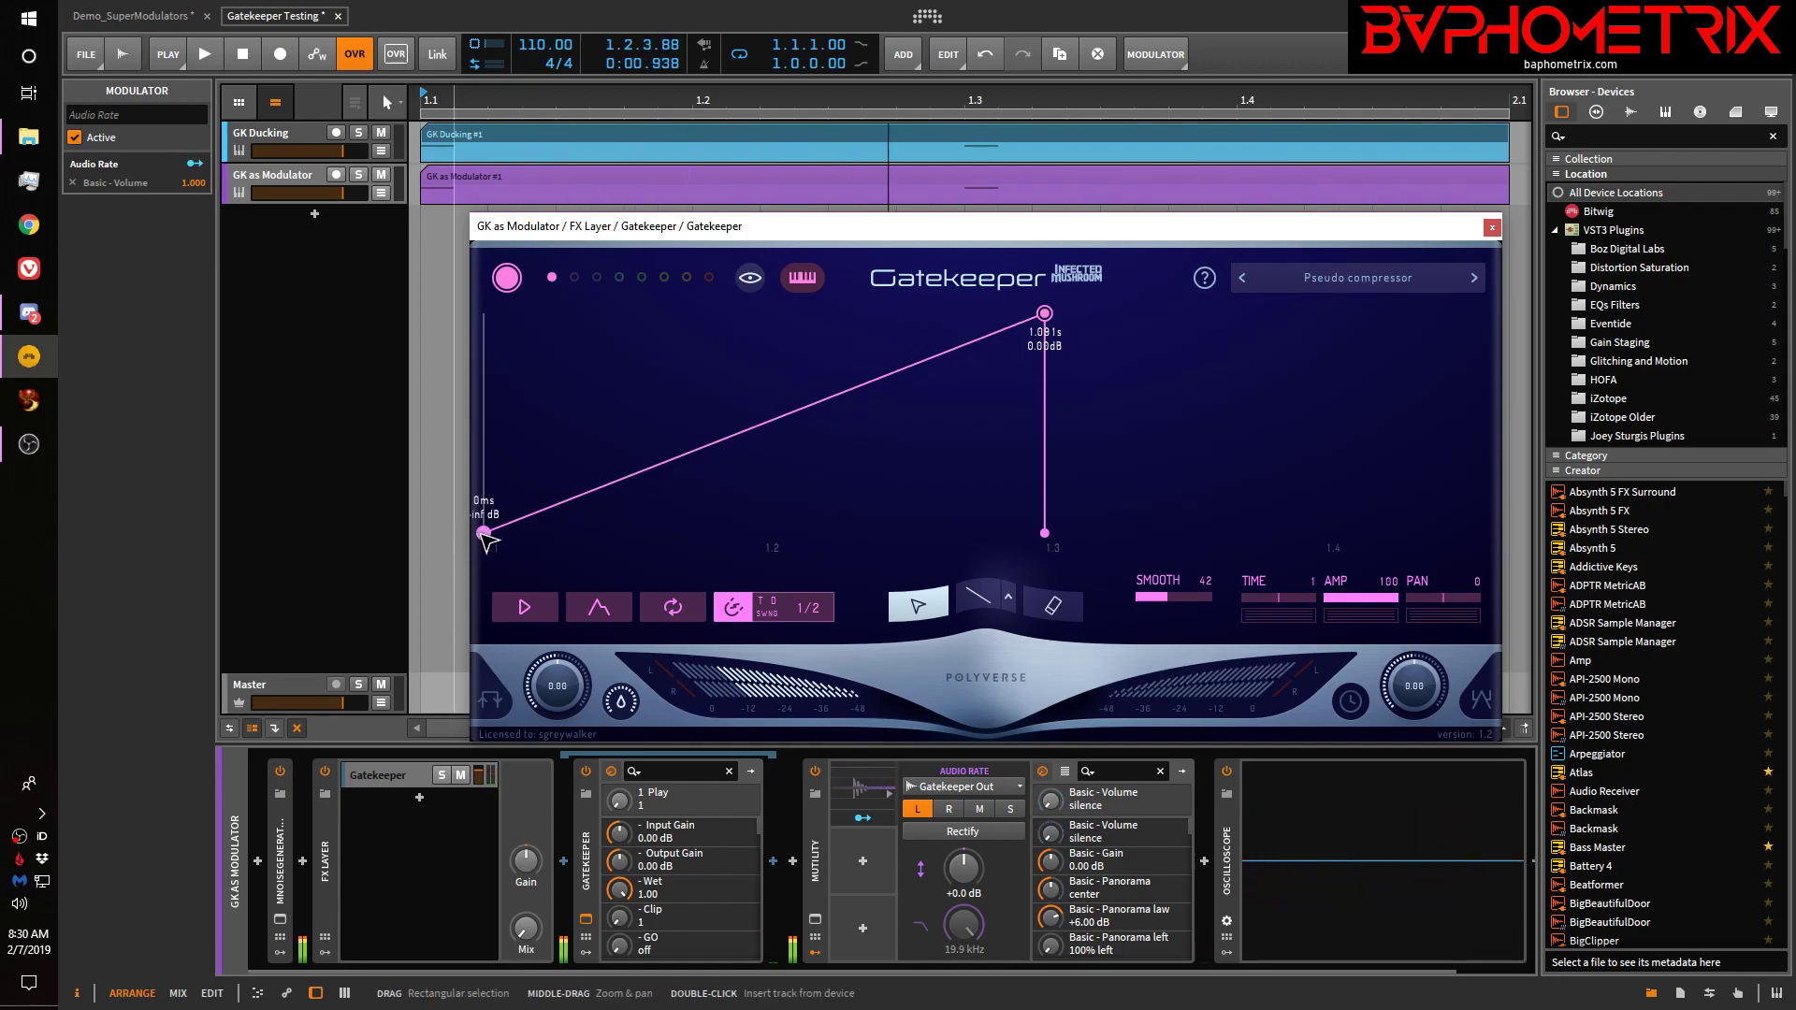
# Raise the envelope start to 0 dB, drop the 1.081 s point to -inf dB, and play
pyautogui.moveTo(484, 533); pyautogui.dragTo(484, 314)
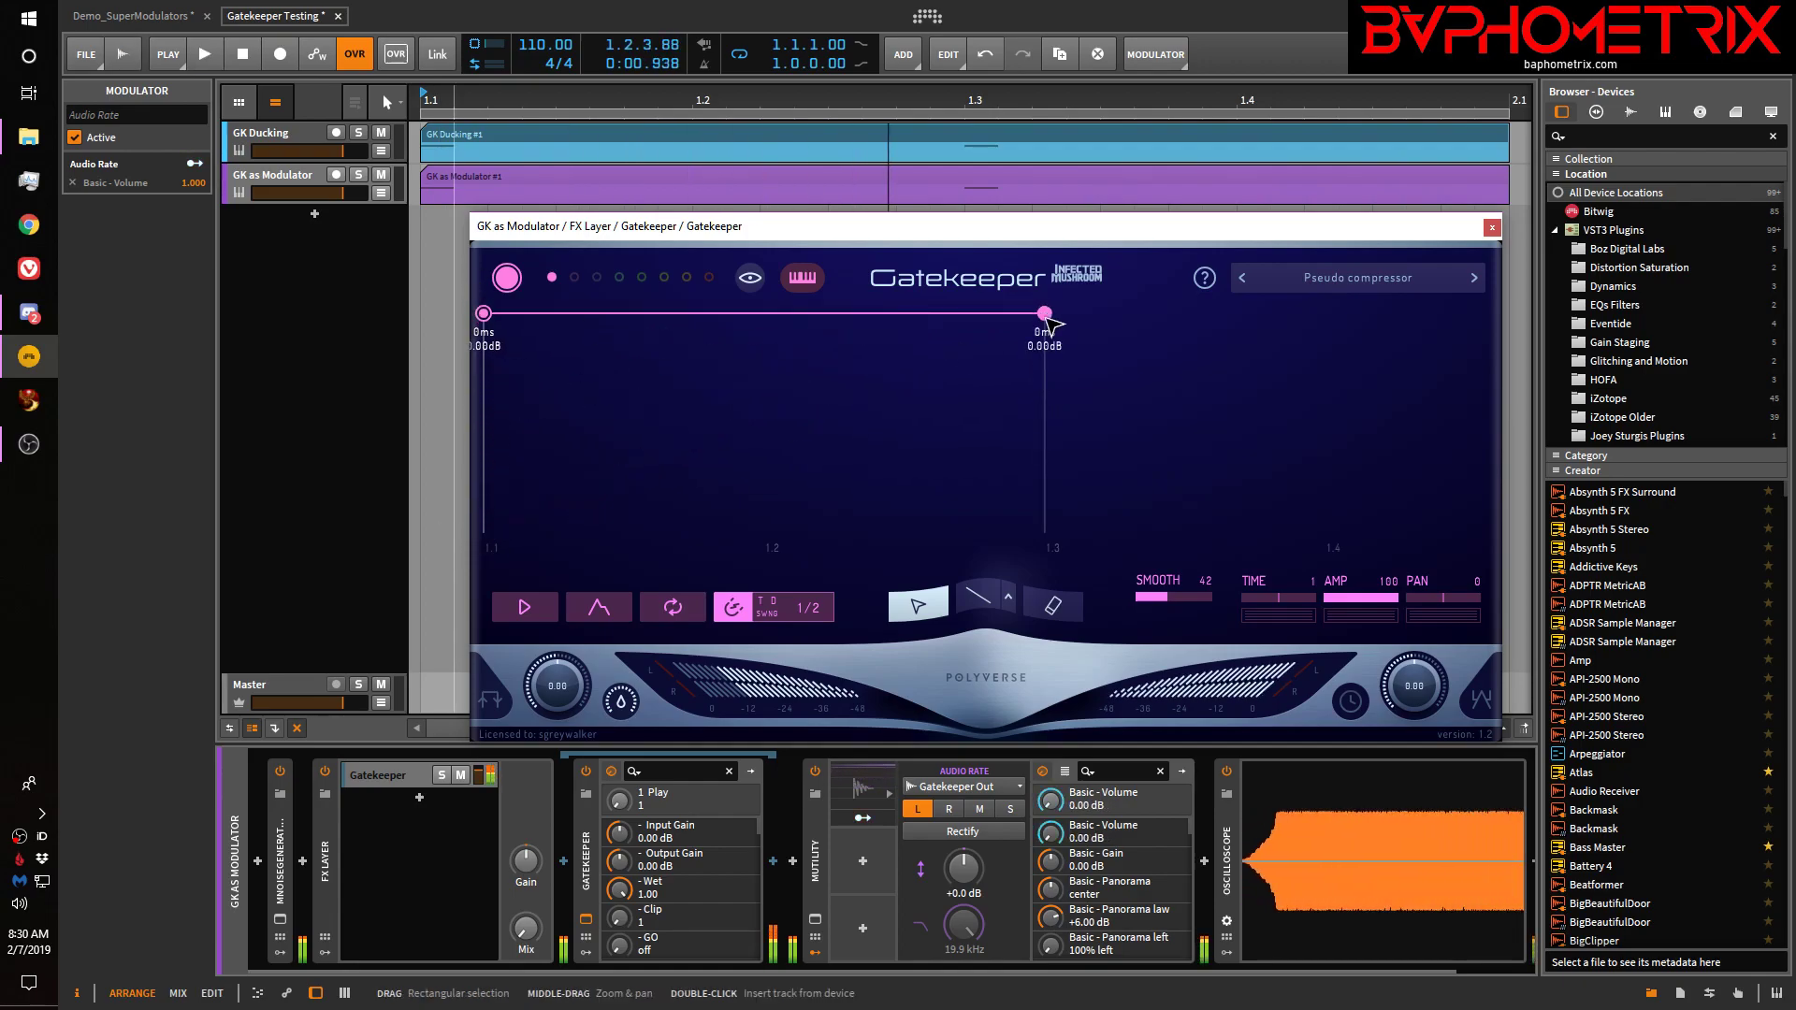
pyautogui.moveTo(1053, 318); pyautogui.dragTo(1044, 428)
pyautogui.moveTo(1048, 318); pyautogui.dragTo(1051, 584)
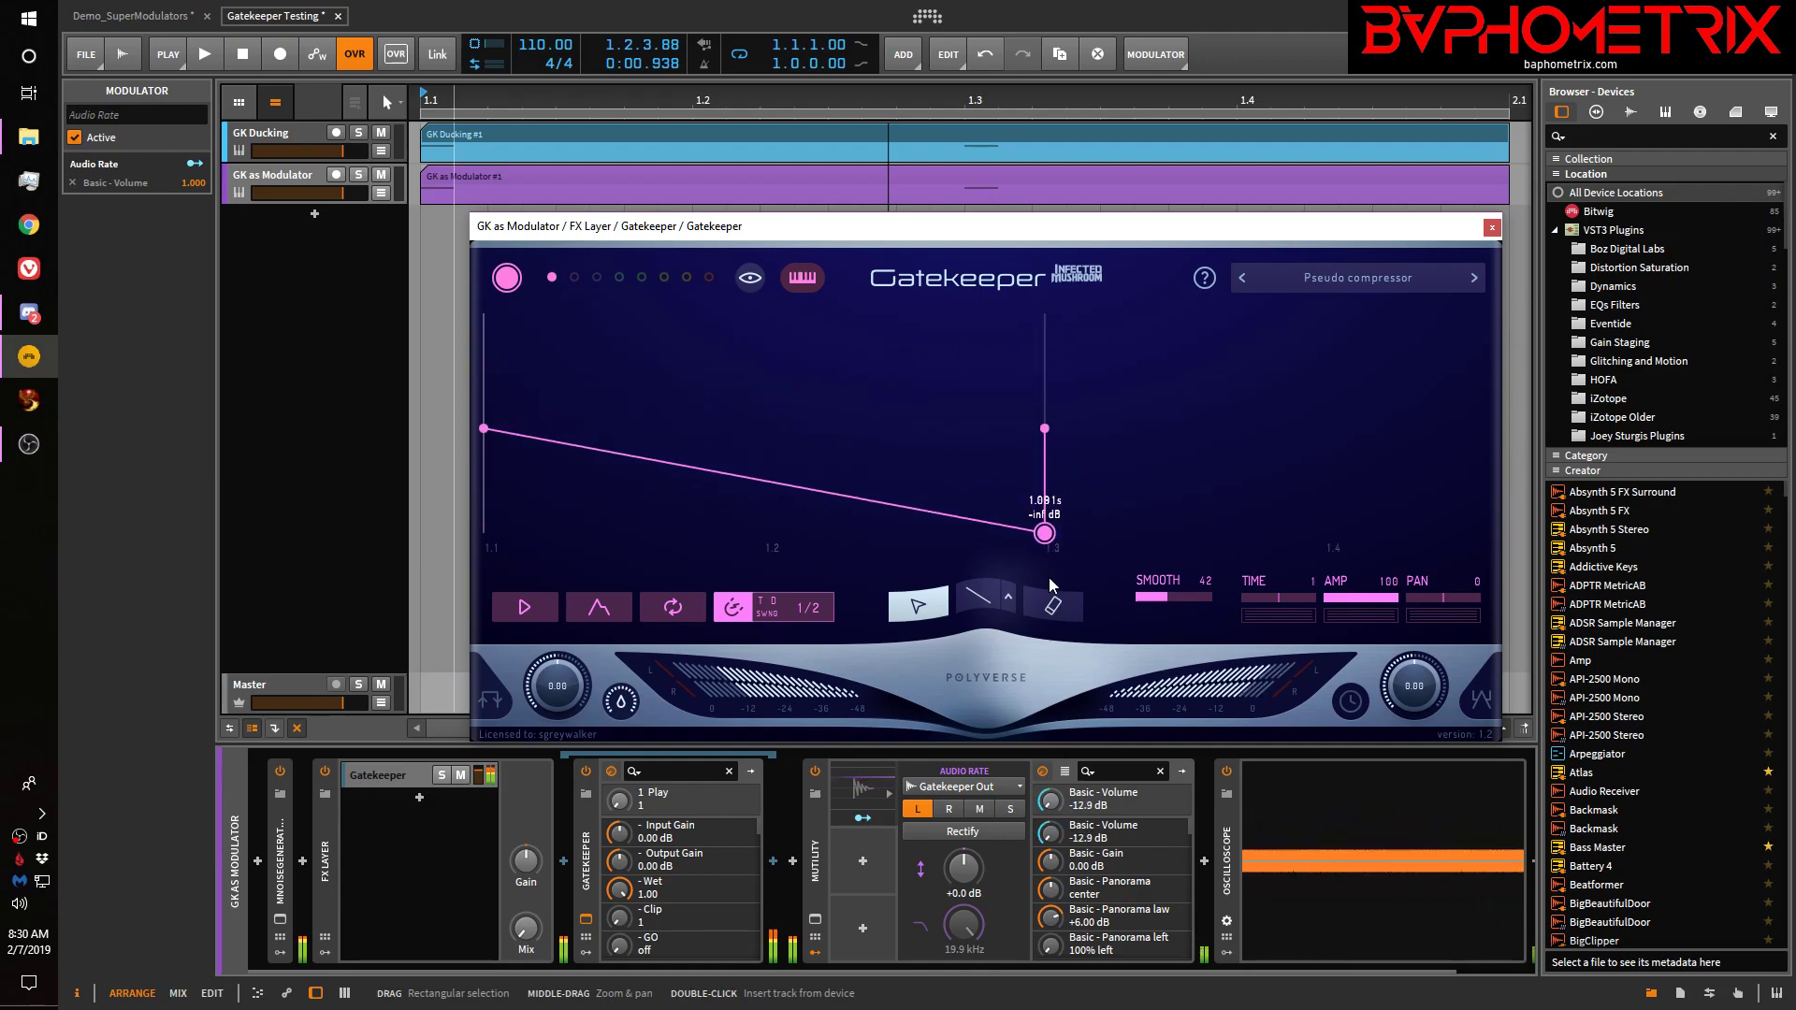
pyautogui.moveTo(487, 429); pyautogui.dragTo(483, 314)
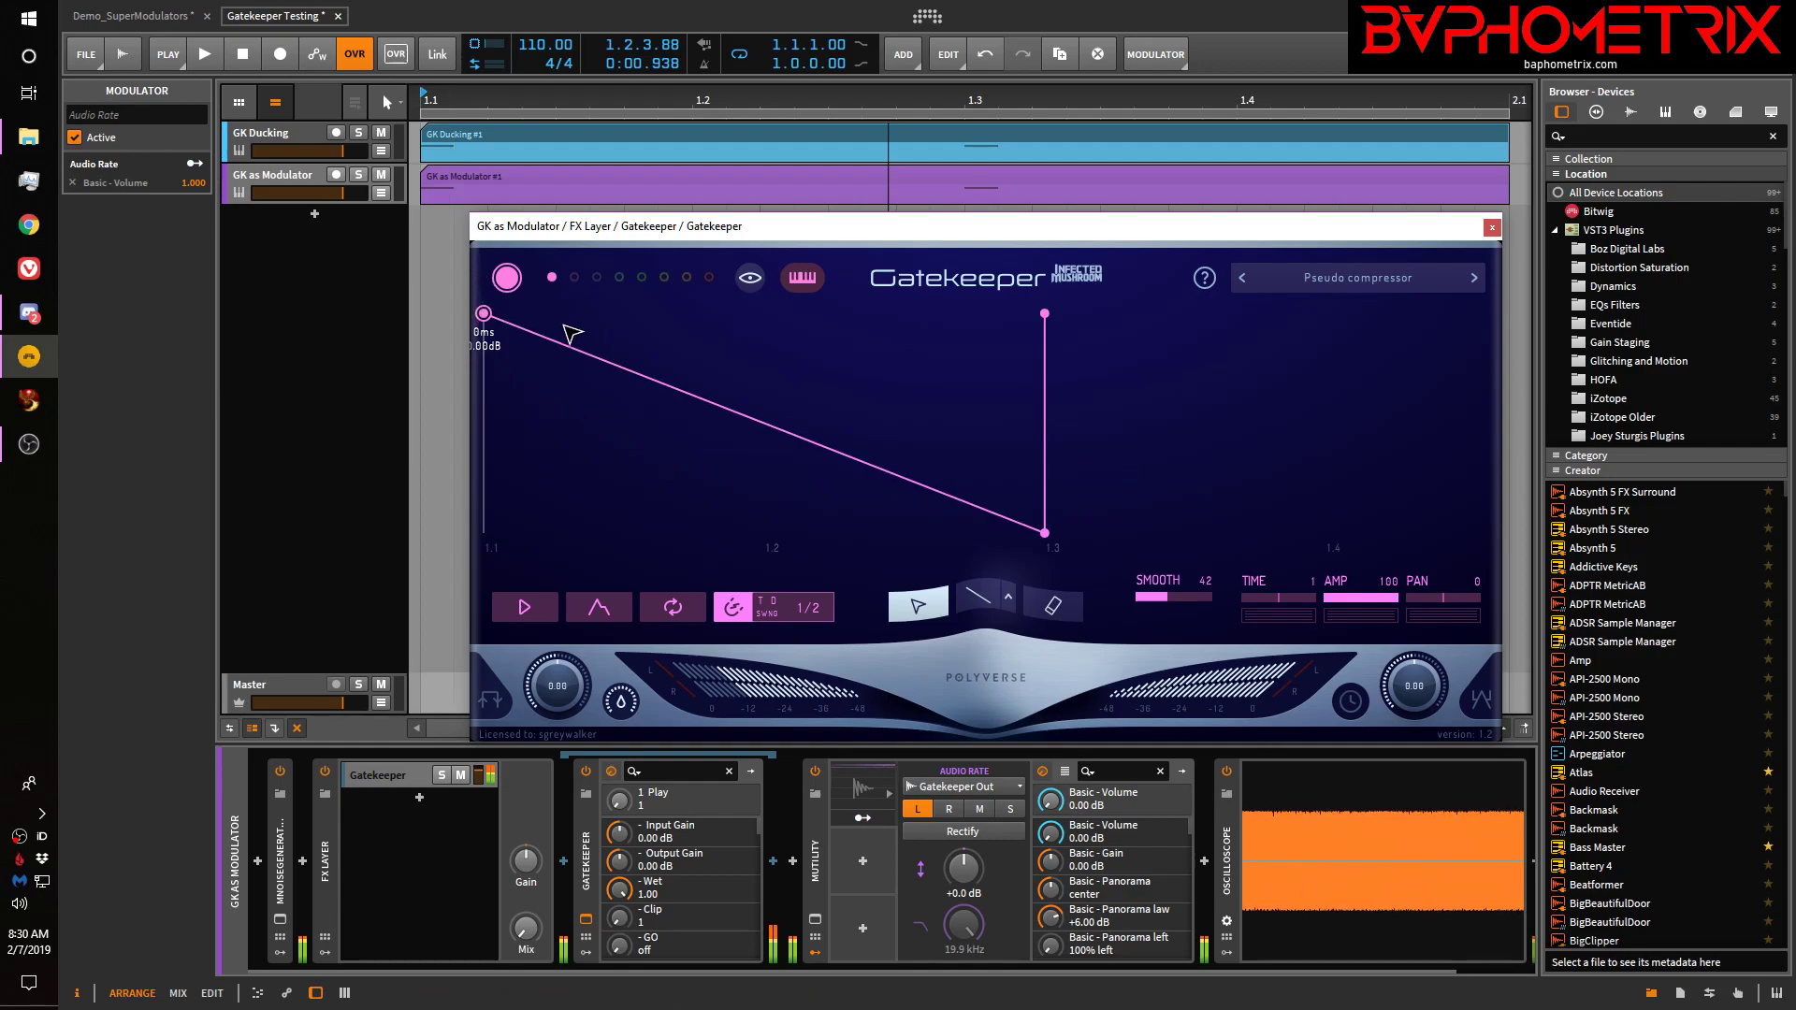
pyautogui.press('space')
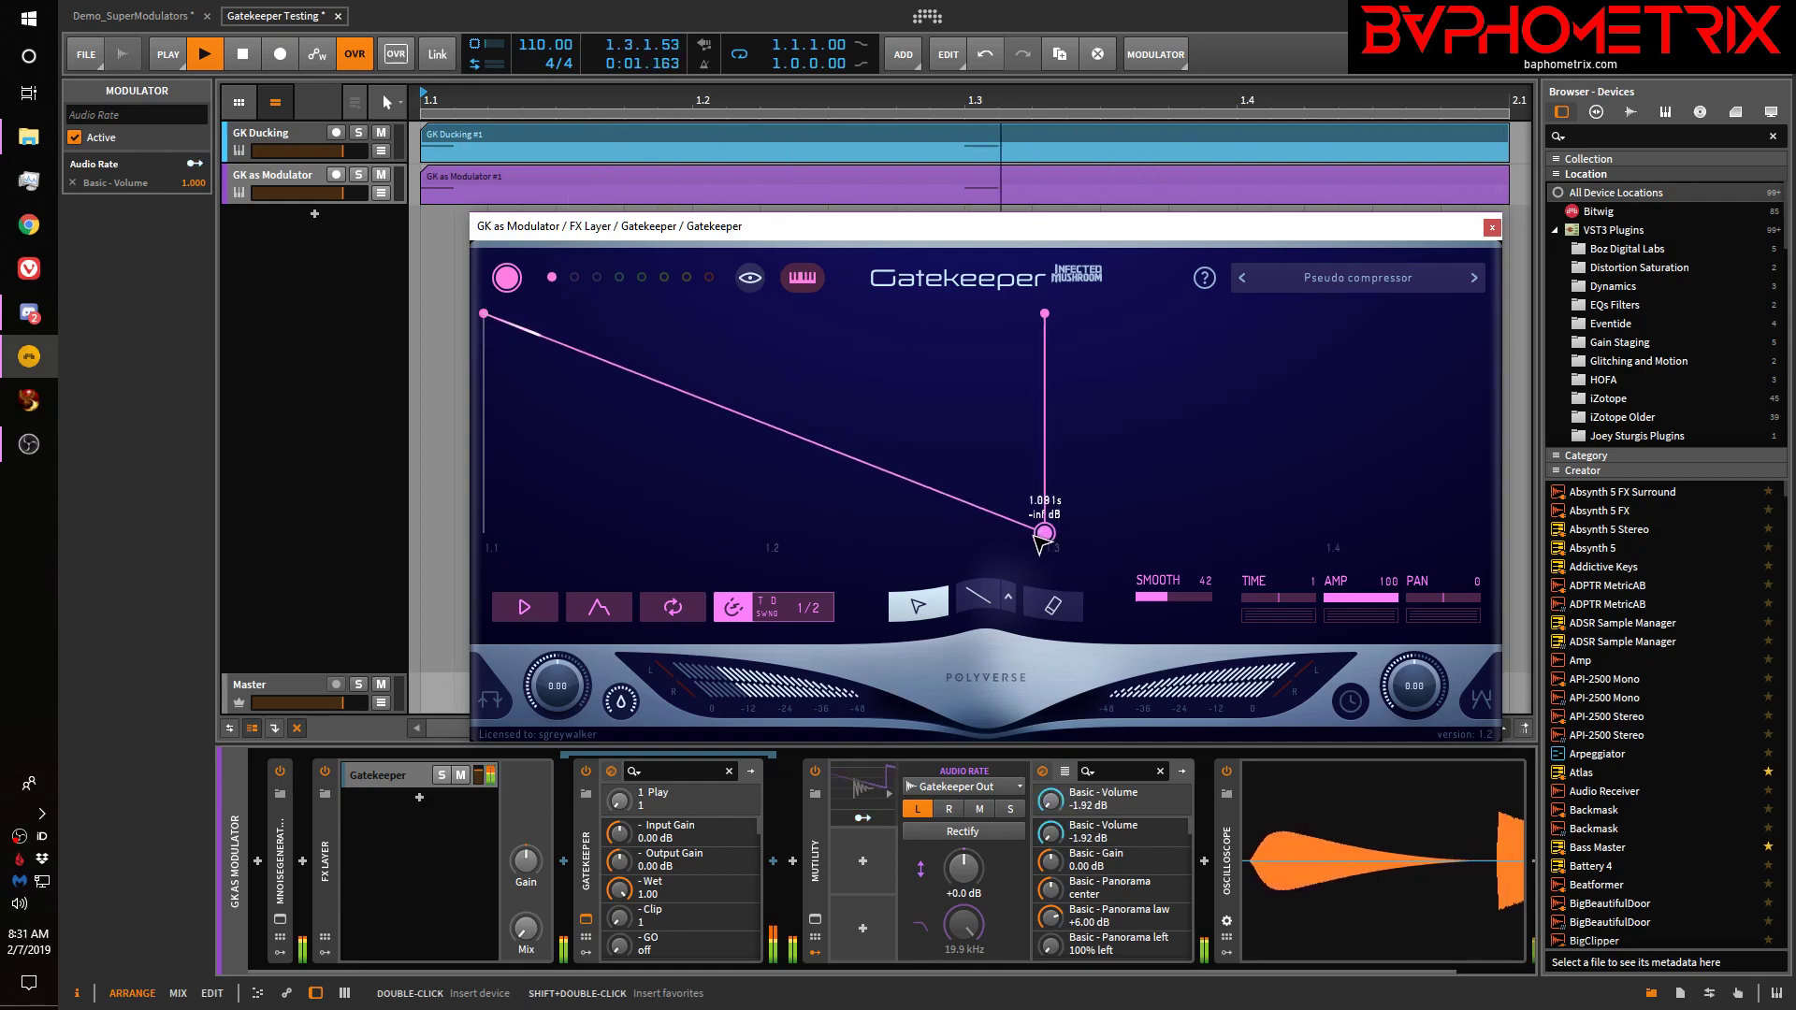
# Nudge the end node and restore its vertical drop, adding then removing a test point
pyautogui.moveTo(1044, 534); pyautogui.dragTo(1028, 535)
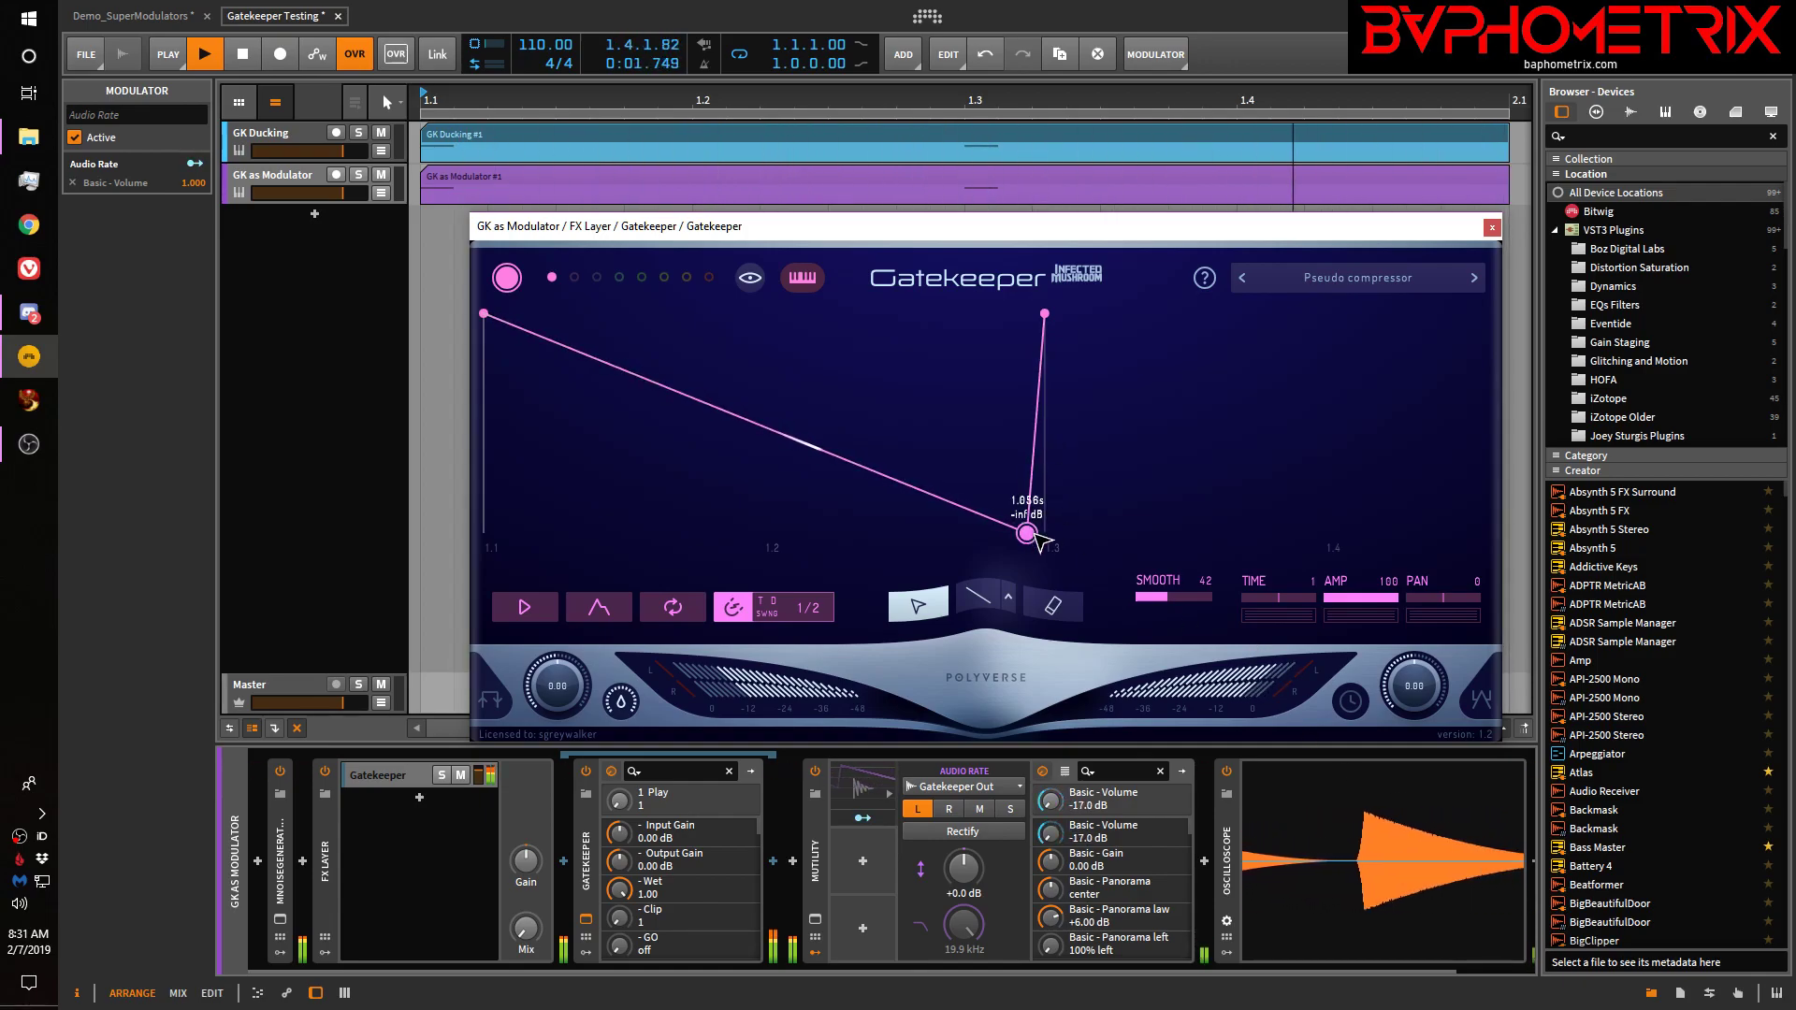
pyautogui.moveTo(1029, 540); pyautogui.dragTo(1046, 535)
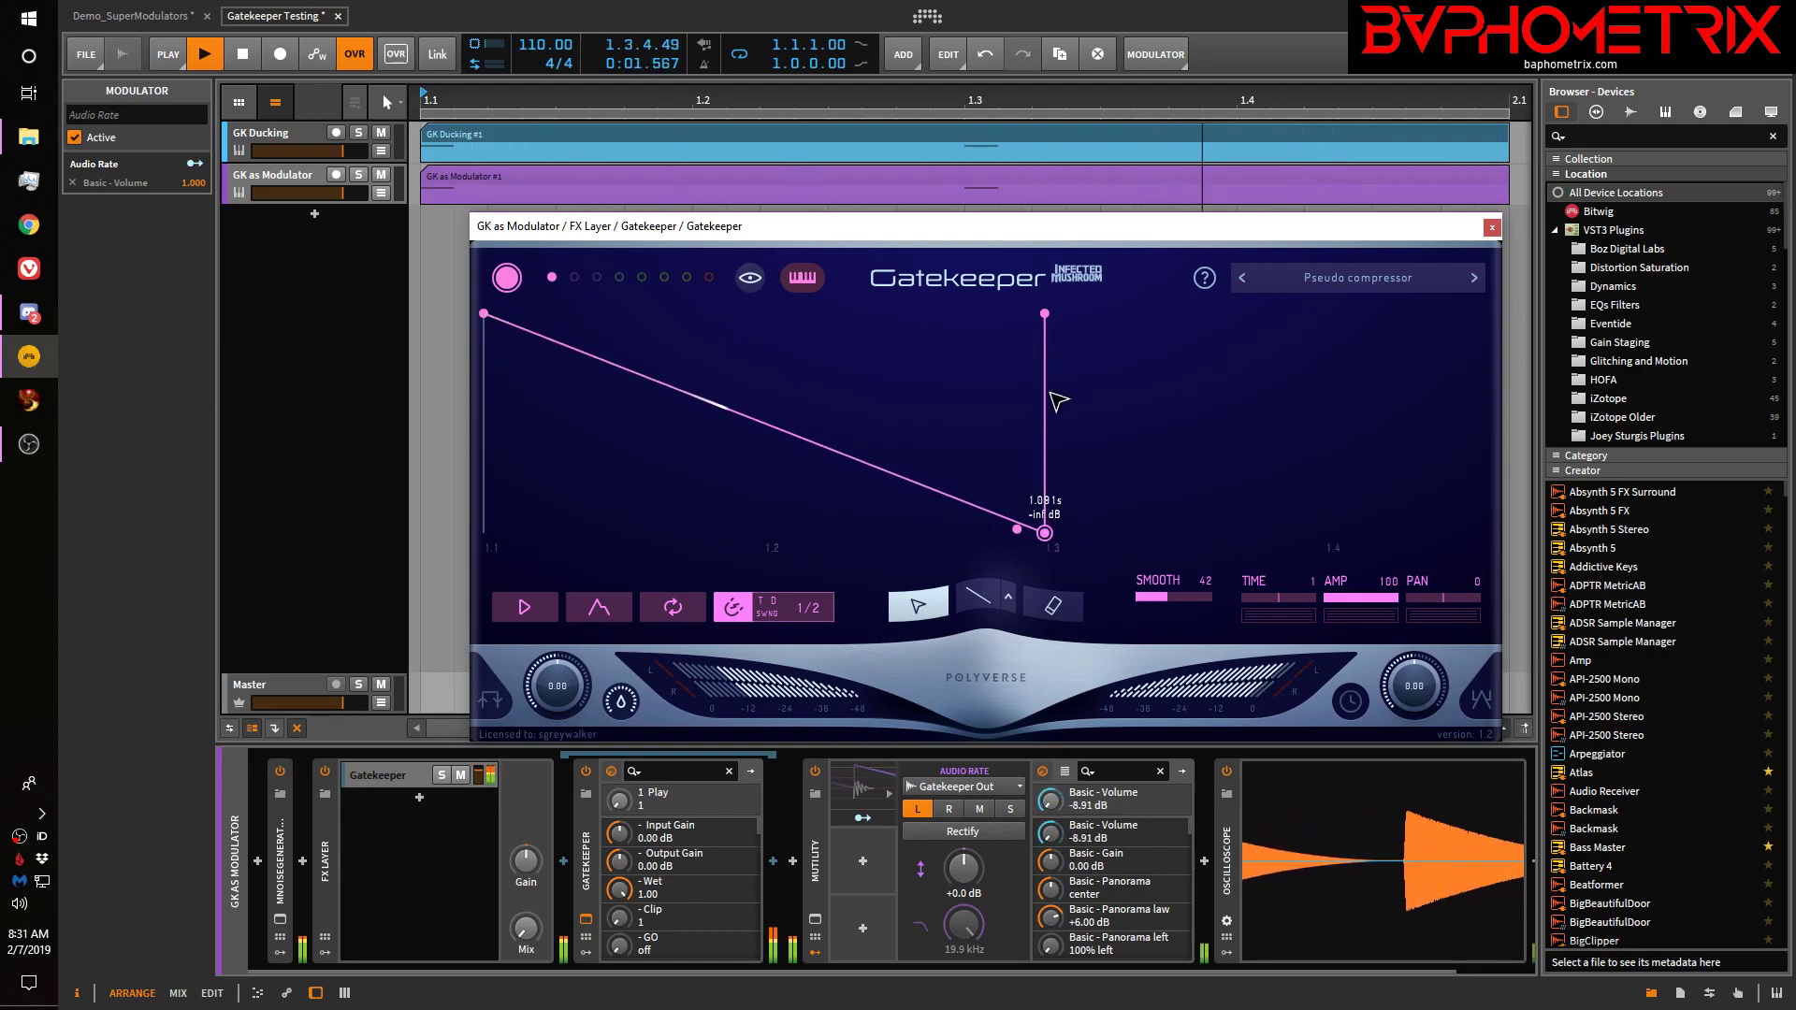
pyautogui.click(585, 354)
pyautogui.doubleClick(585, 353)
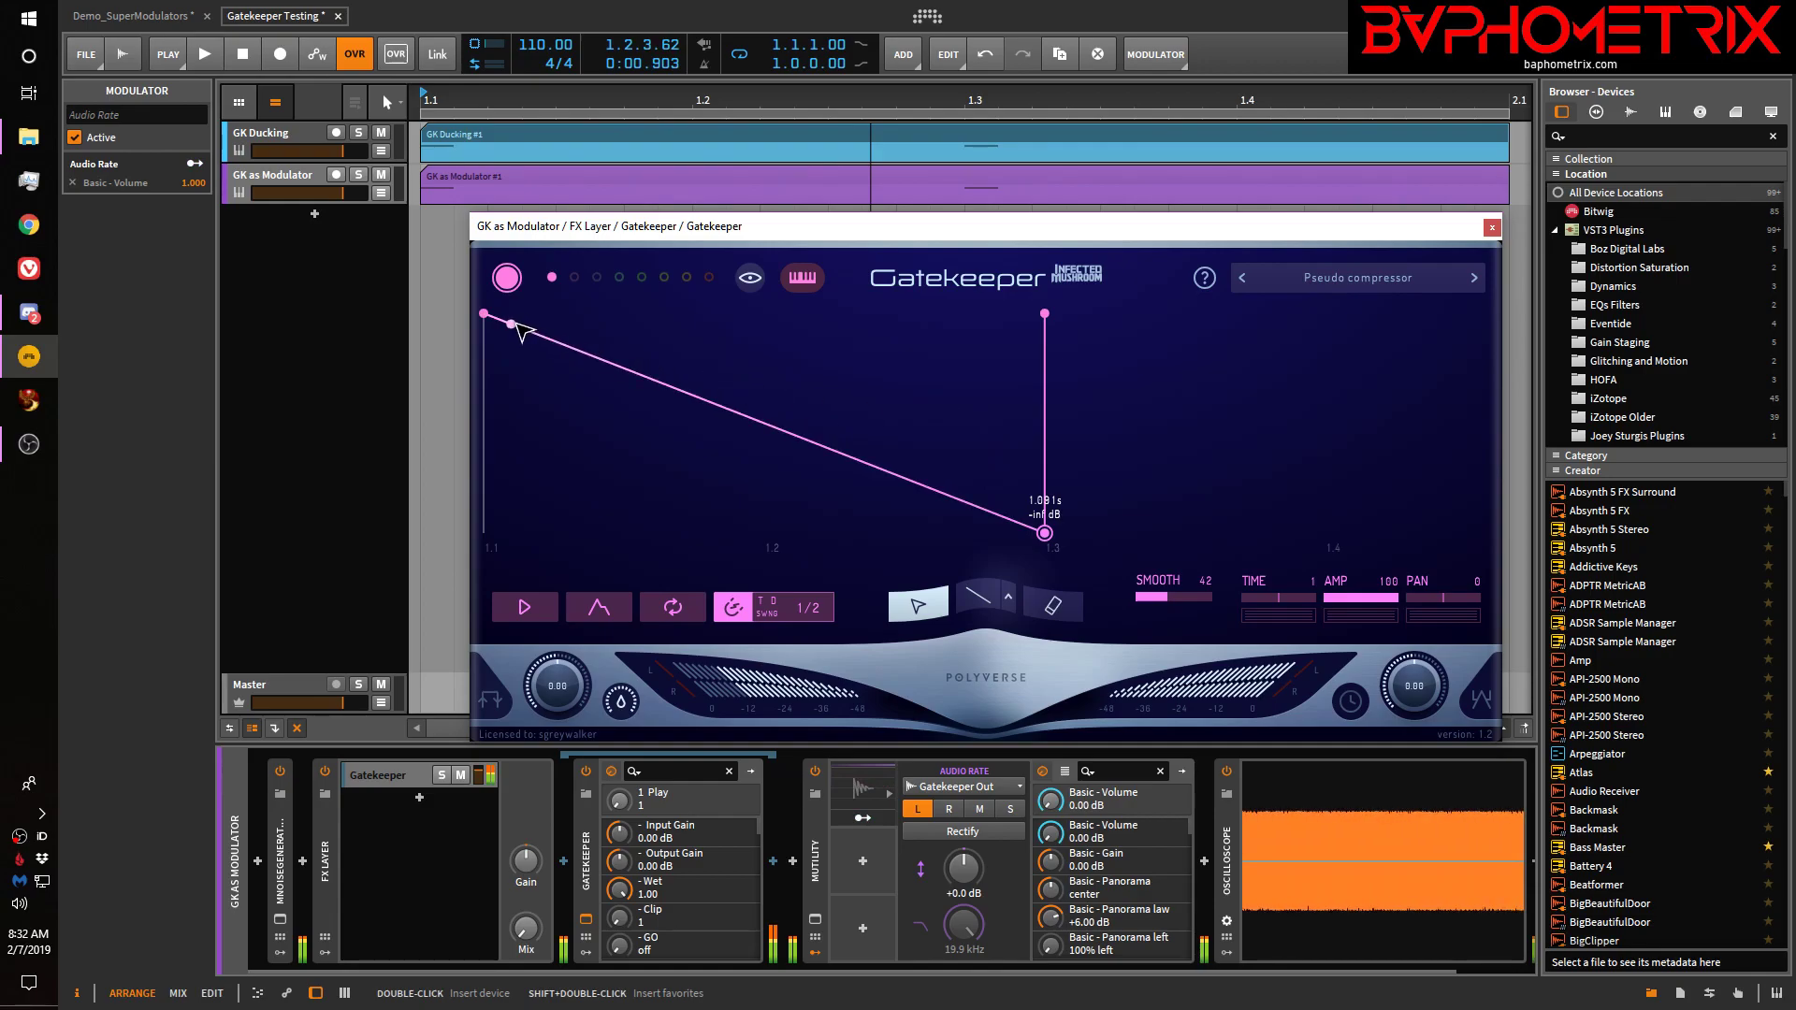
# Add a -inf dB point at 0 ms ahead of the 0 dB peak for an instant rise
pyautogui.moveTo(489, 319); pyautogui.dragTo(493, 367)
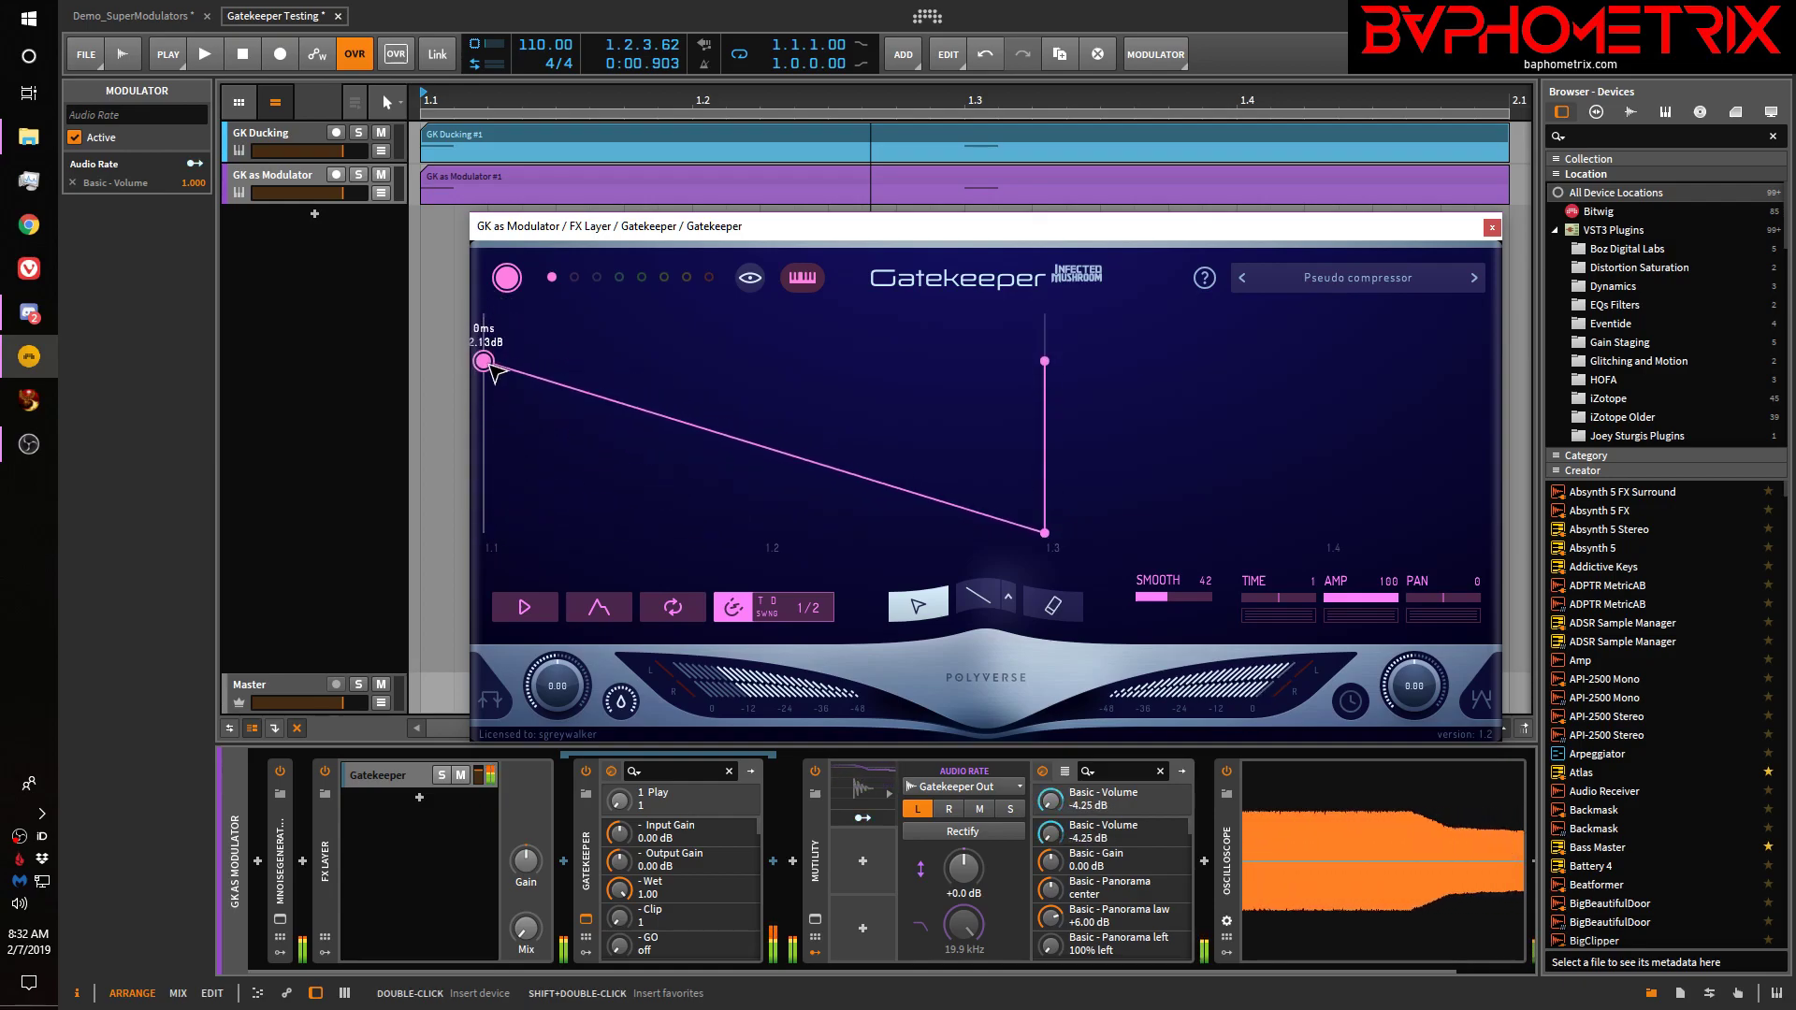
pyautogui.click(540, 378)
pyautogui.moveTo(539, 378); pyautogui.dragTo(484, 418)
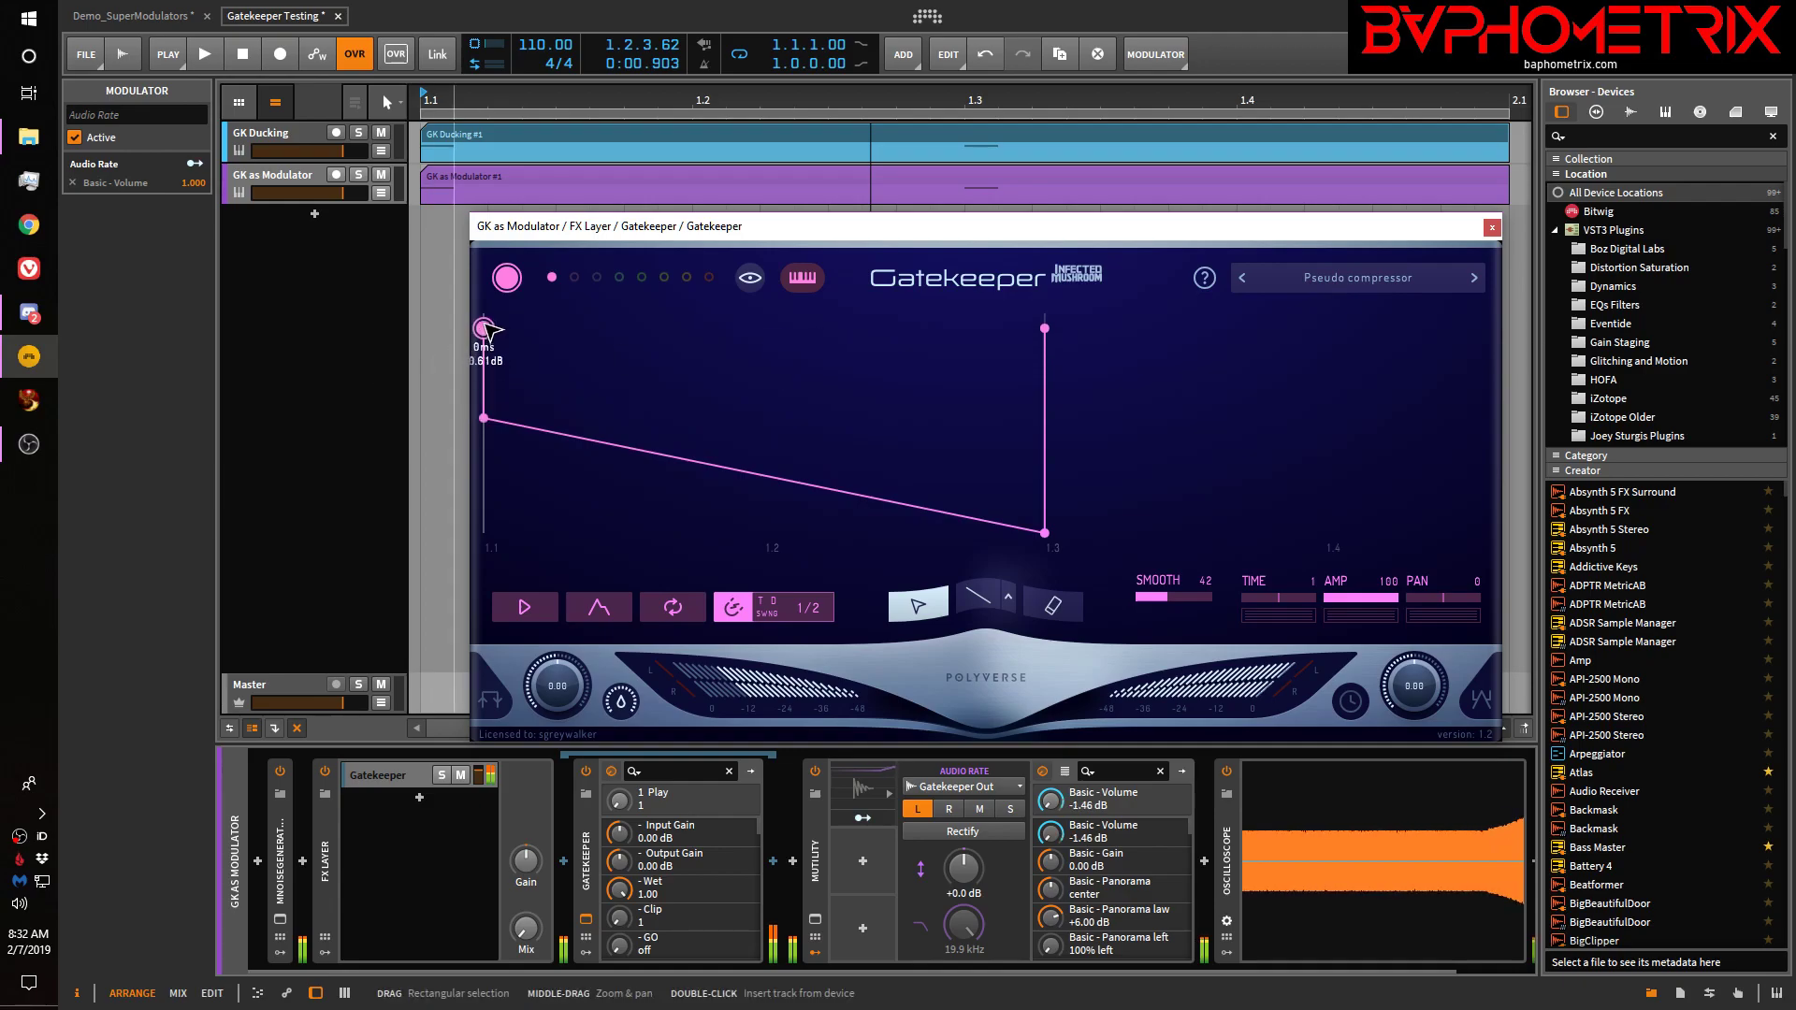
pyautogui.moveTo(485, 328); pyautogui.dragTo(481, 299)
pyautogui.moveTo(485, 419); pyautogui.dragTo(468, 365)
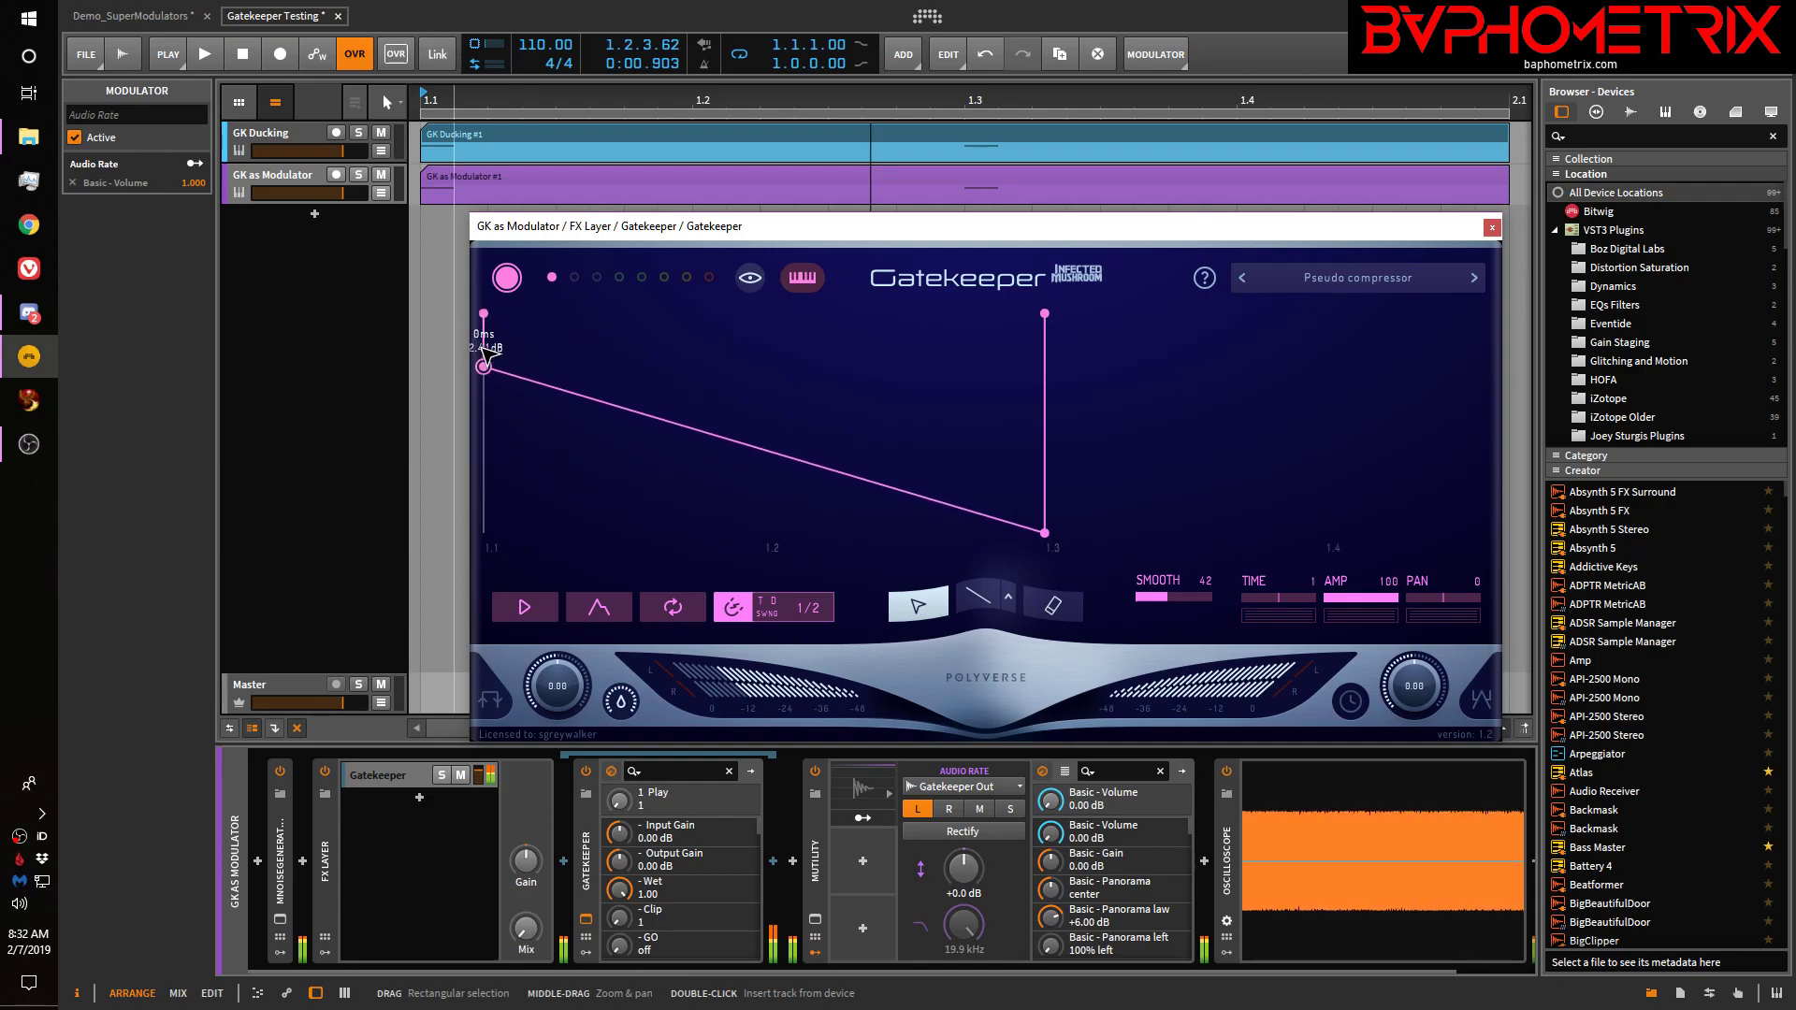
pyautogui.moveTo(488, 376); pyautogui.dragTo(440, 286)
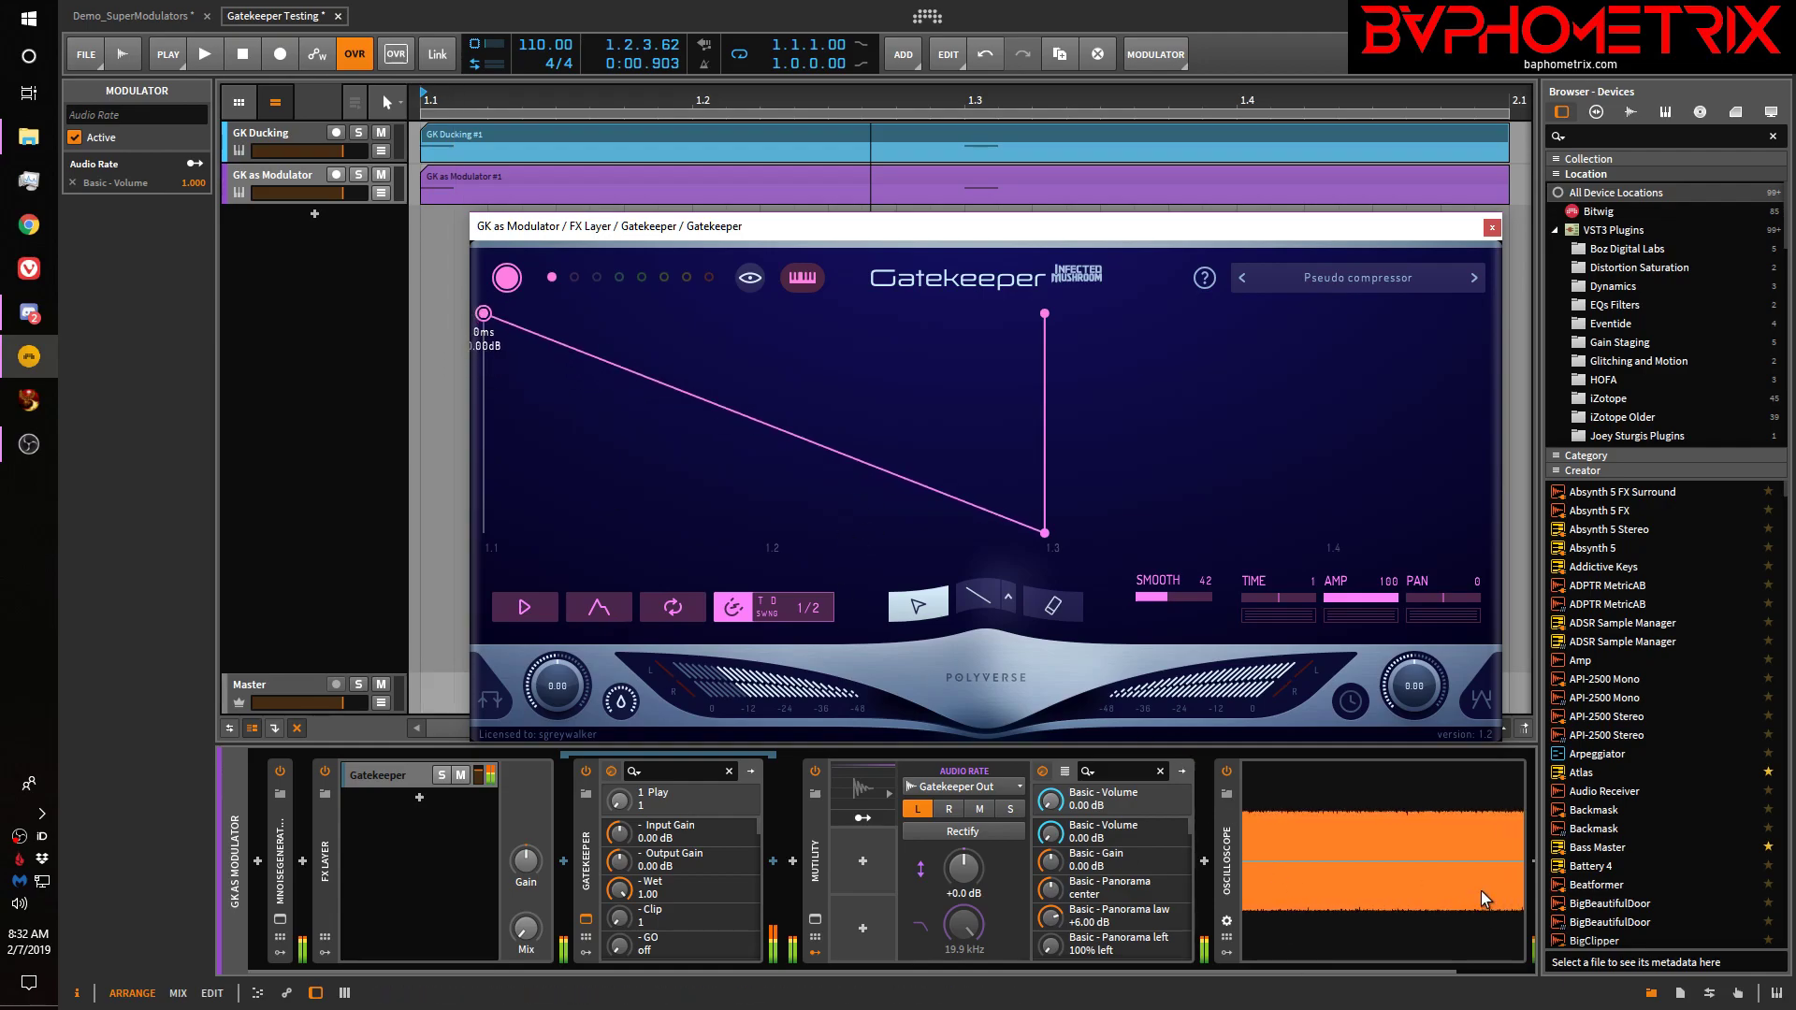
# Play the project with Gatekeeper's Play on, then drop the envelope start point to -inf dB
pyautogui.press('space')
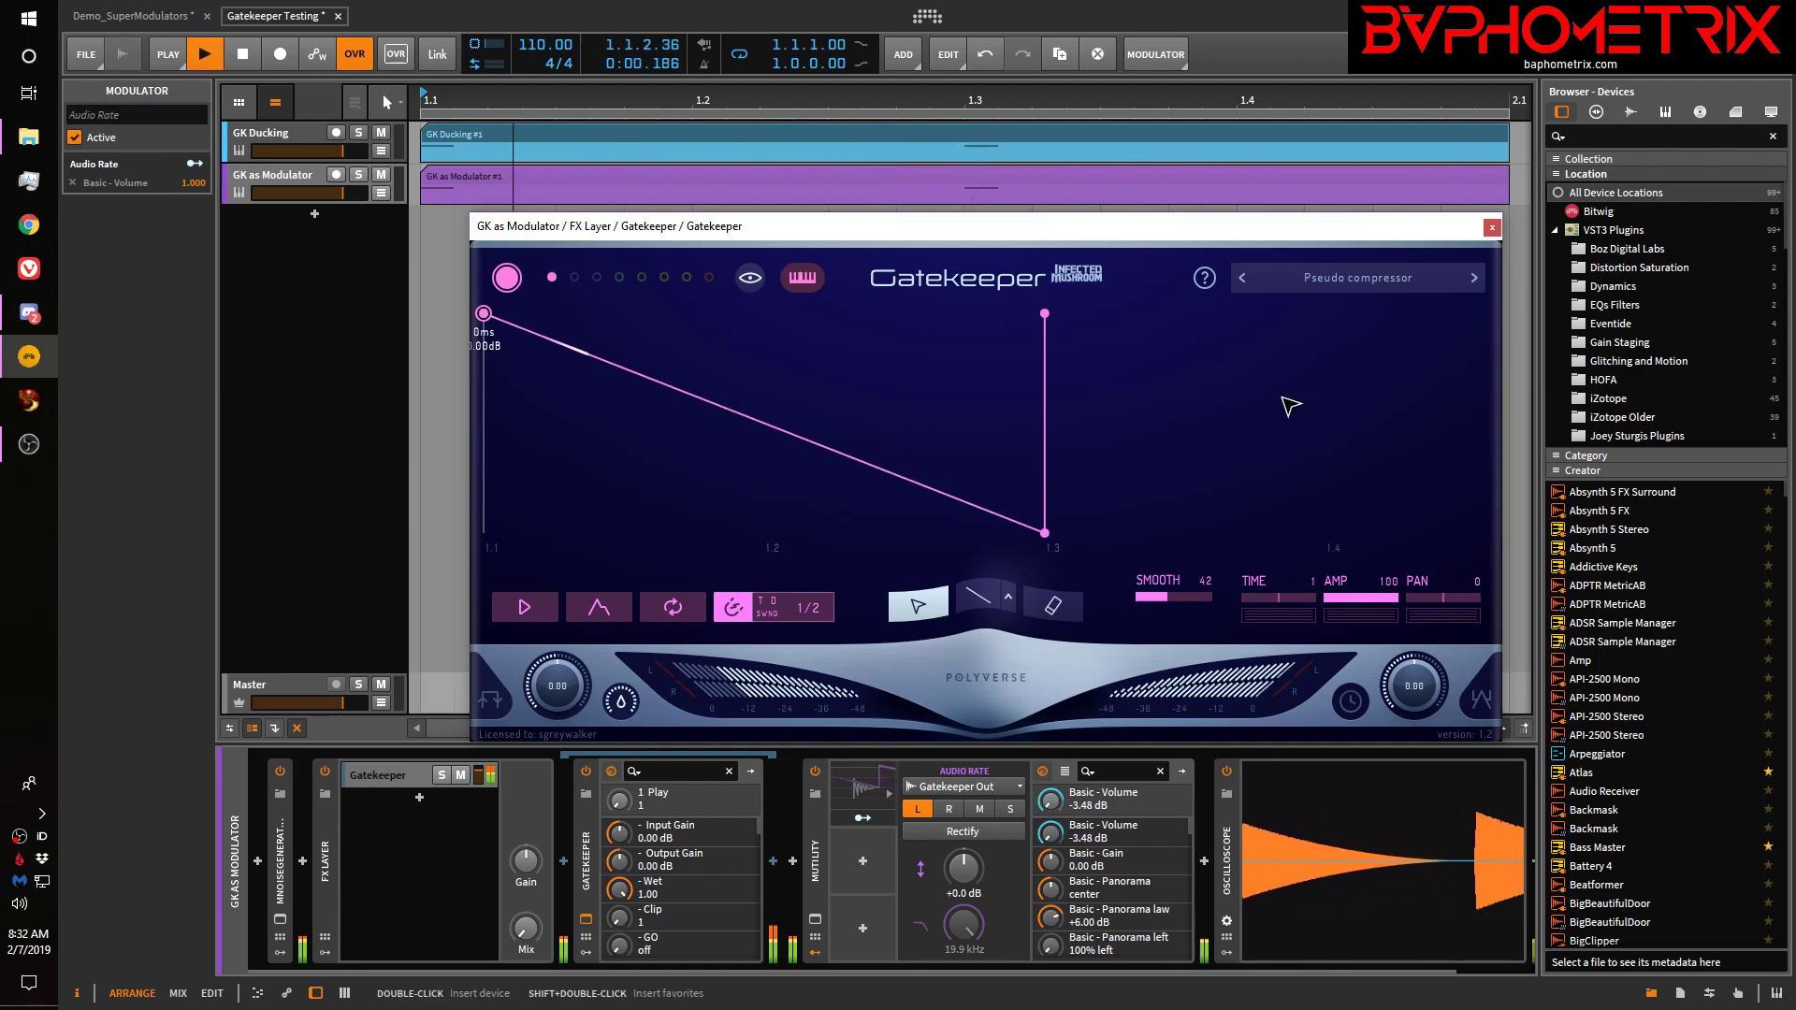
pyautogui.click(522, 608)
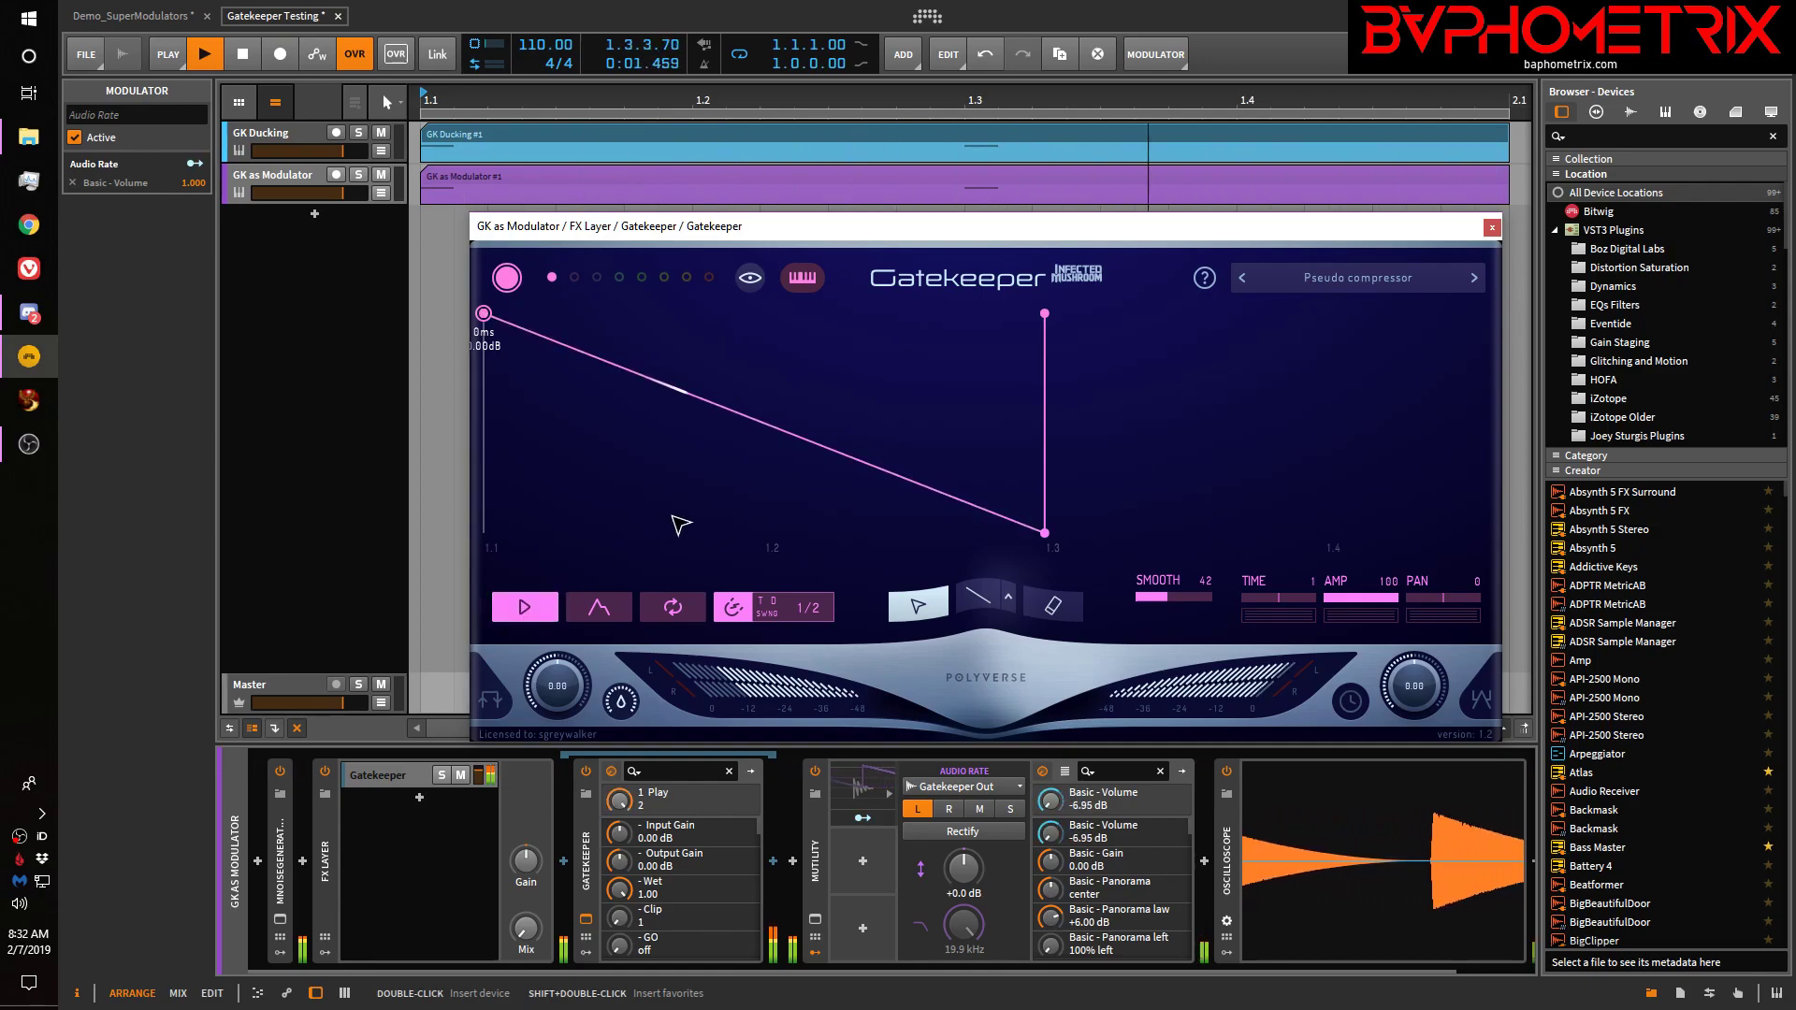
pyautogui.click(529, 606)
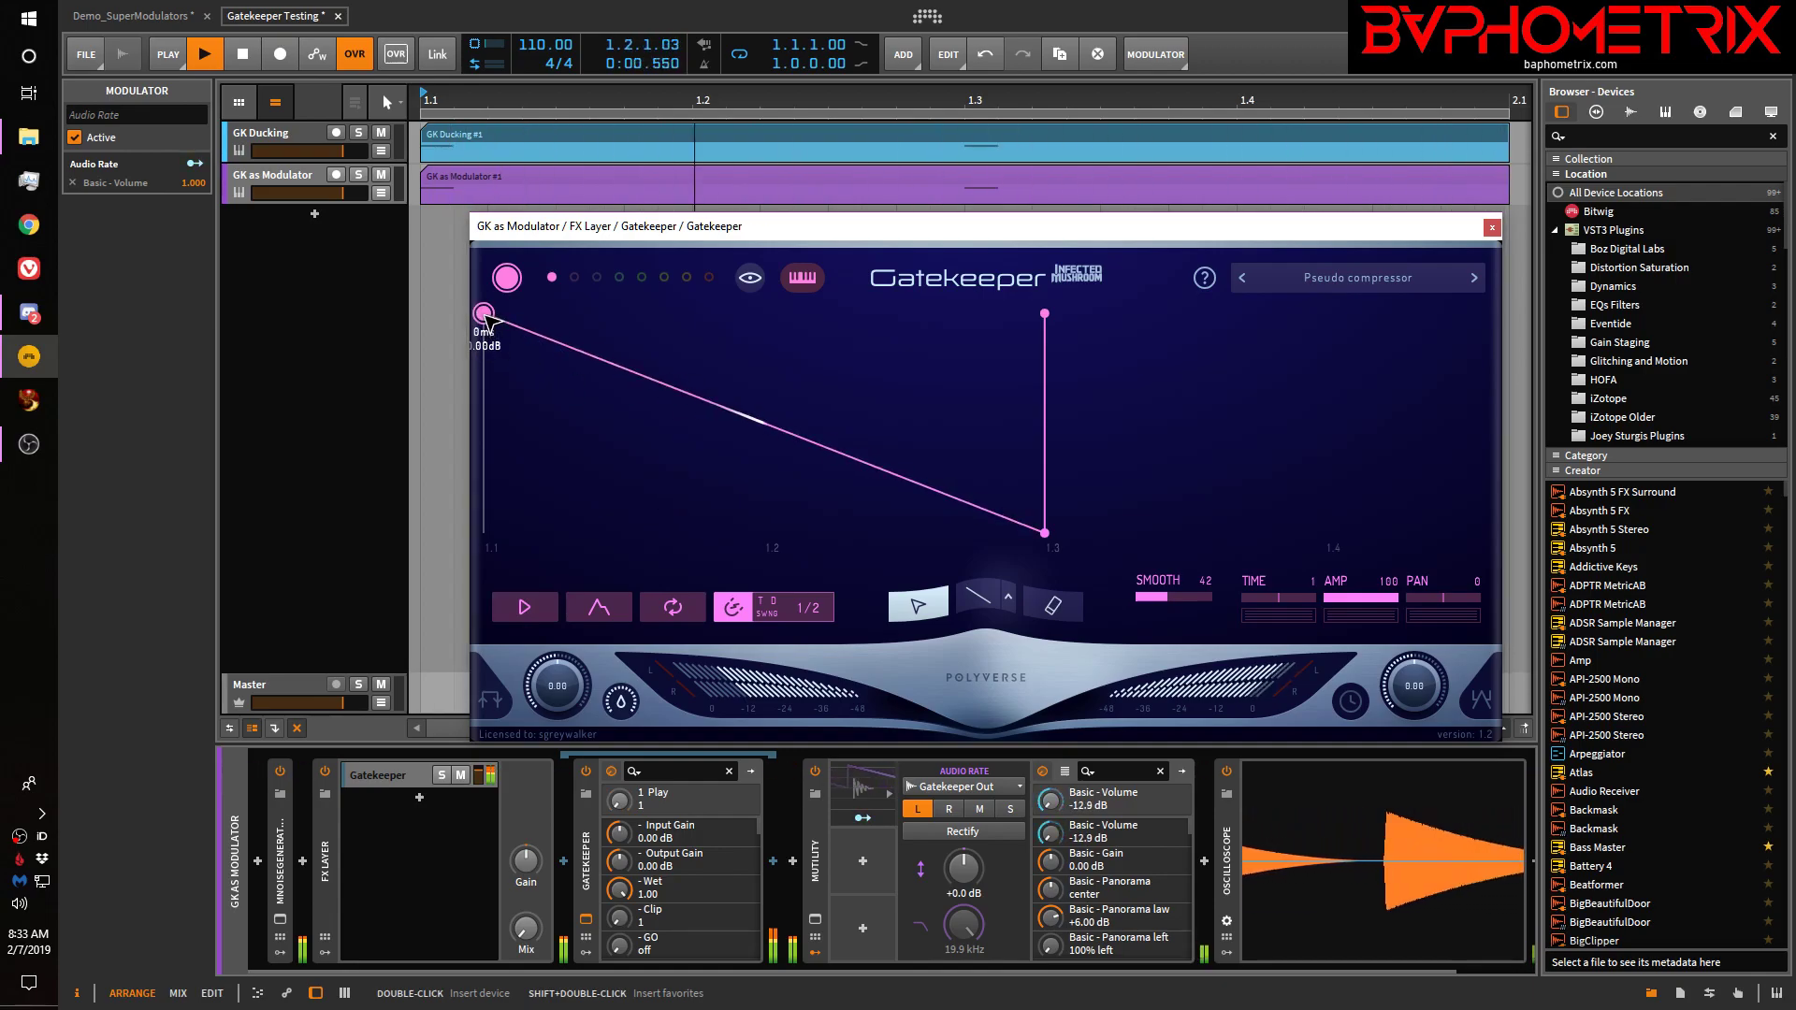
pyautogui.moveTo(484, 316); pyautogui.dragTo(482, 378)
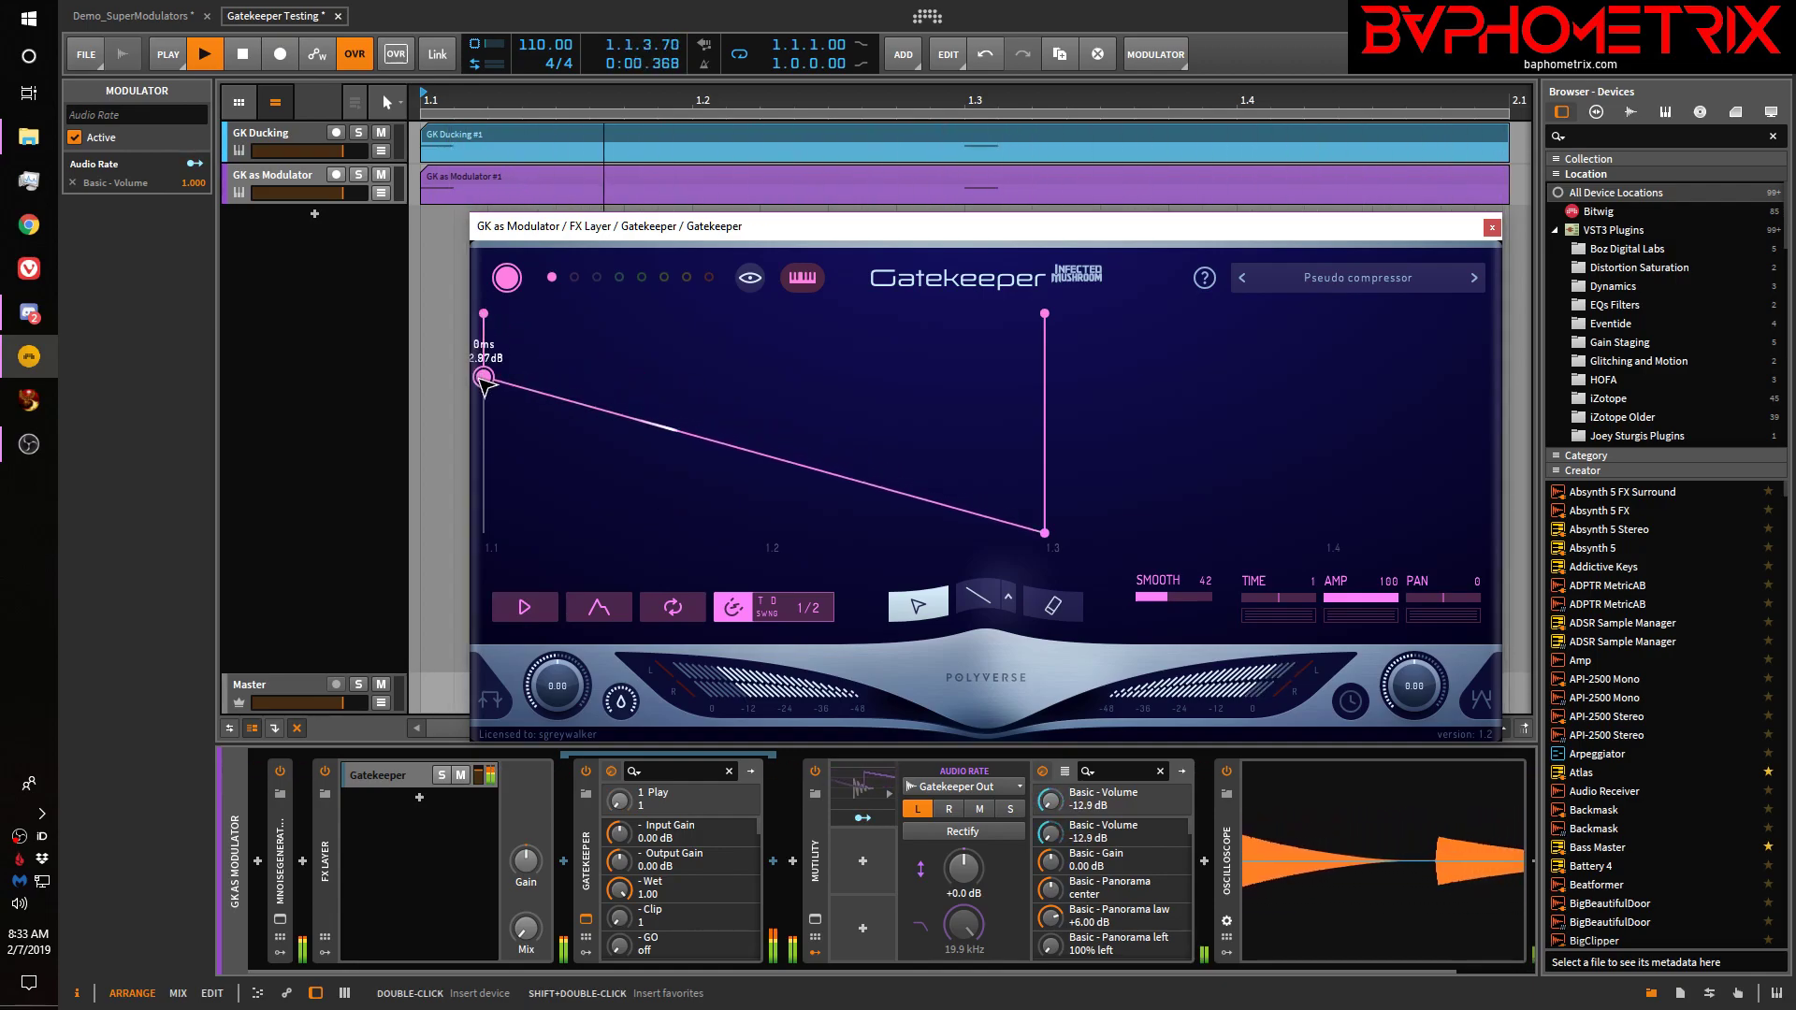
pyautogui.moveTo(485, 317); pyautogui.dragTo(477, 585)
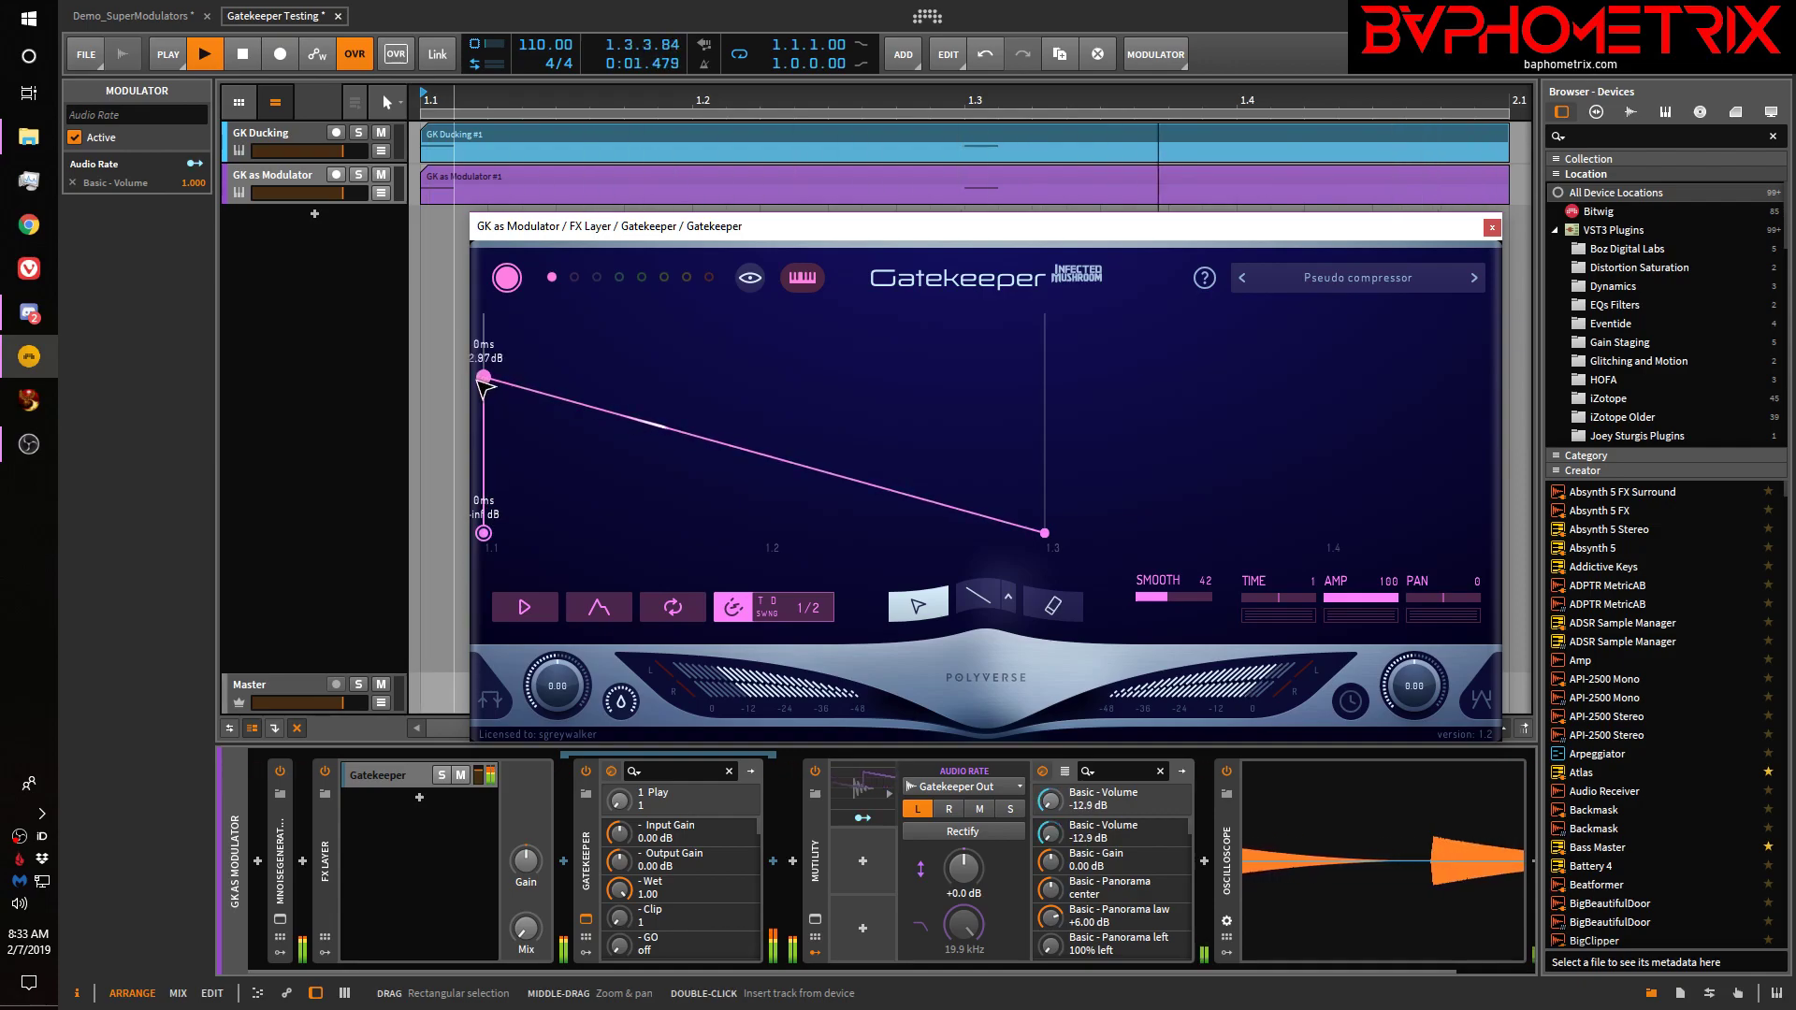
# Move the 0 dB envelope peak back to 0 ms, merge the bottom start point into it, and stop playback
pyautogui.moveTo(484, 378); pyautogui.dragTo(539, 378)
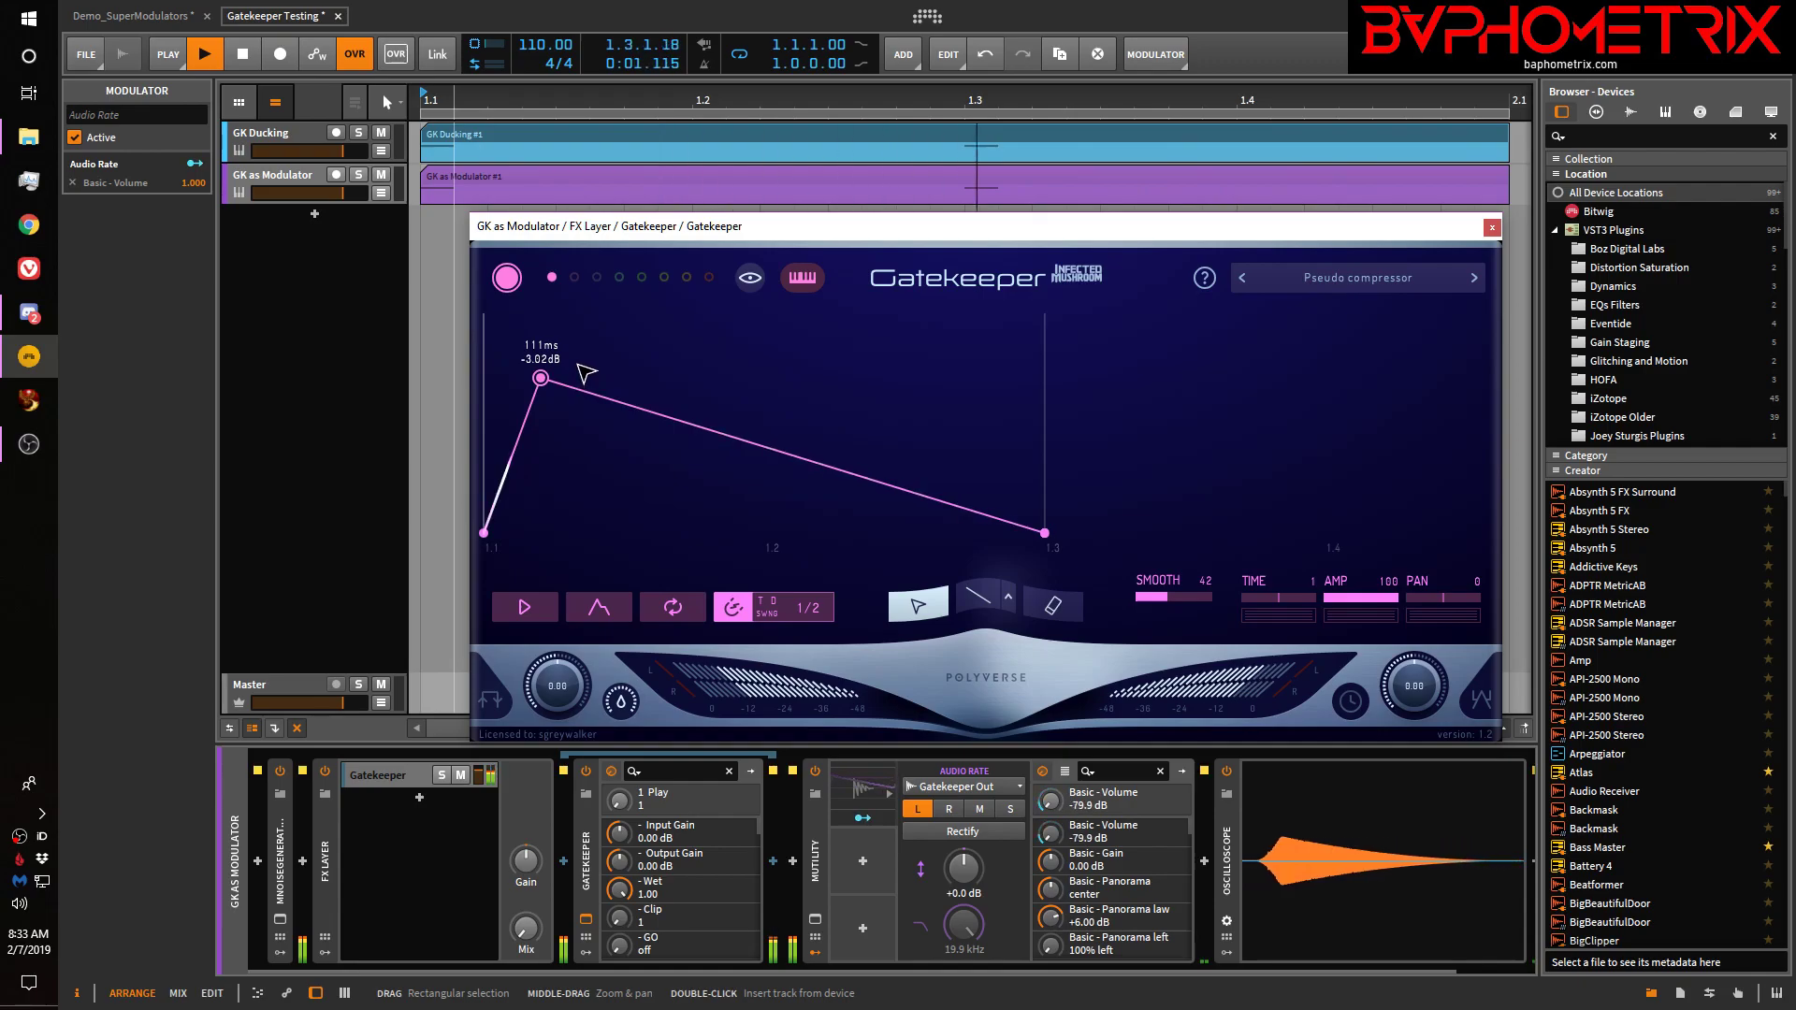
pyautogui.moveTo(540, 379); pyautogui.dragTo(544, 315)
pyautogui.click(495, 492)
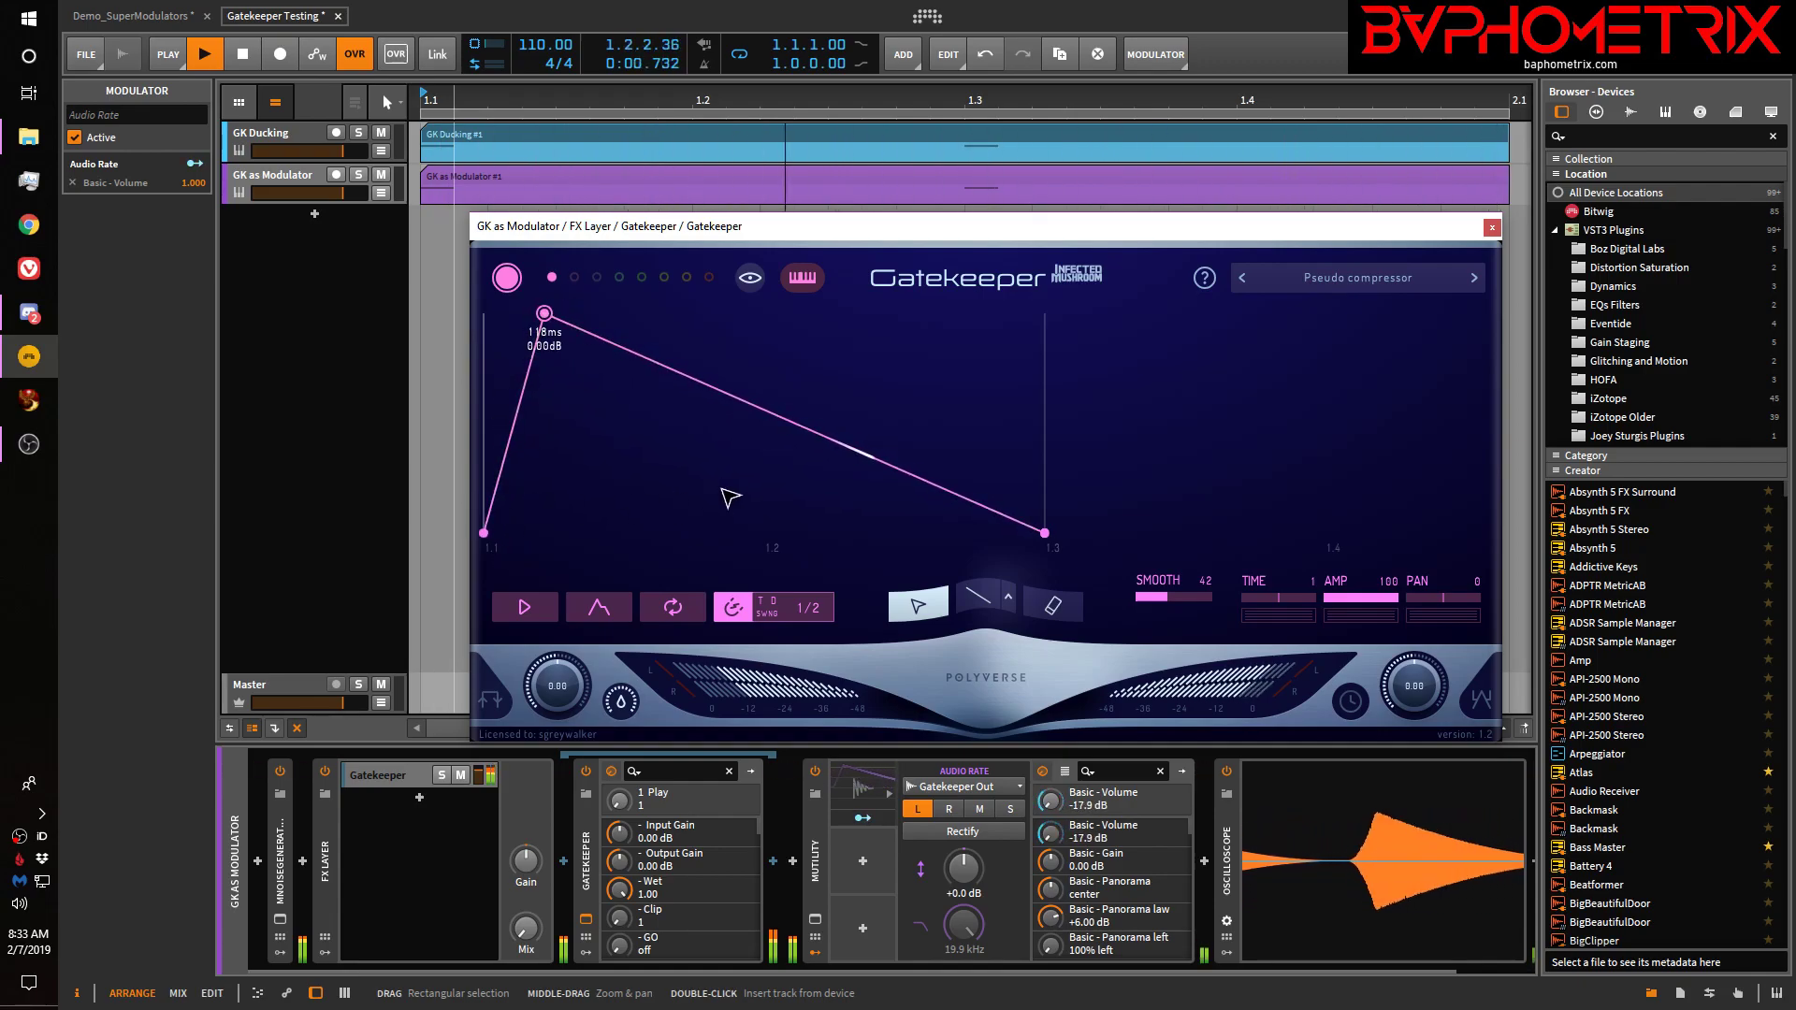
pyautogui.moveTo(543, 313); pyautogui.dragTo(457, 311)
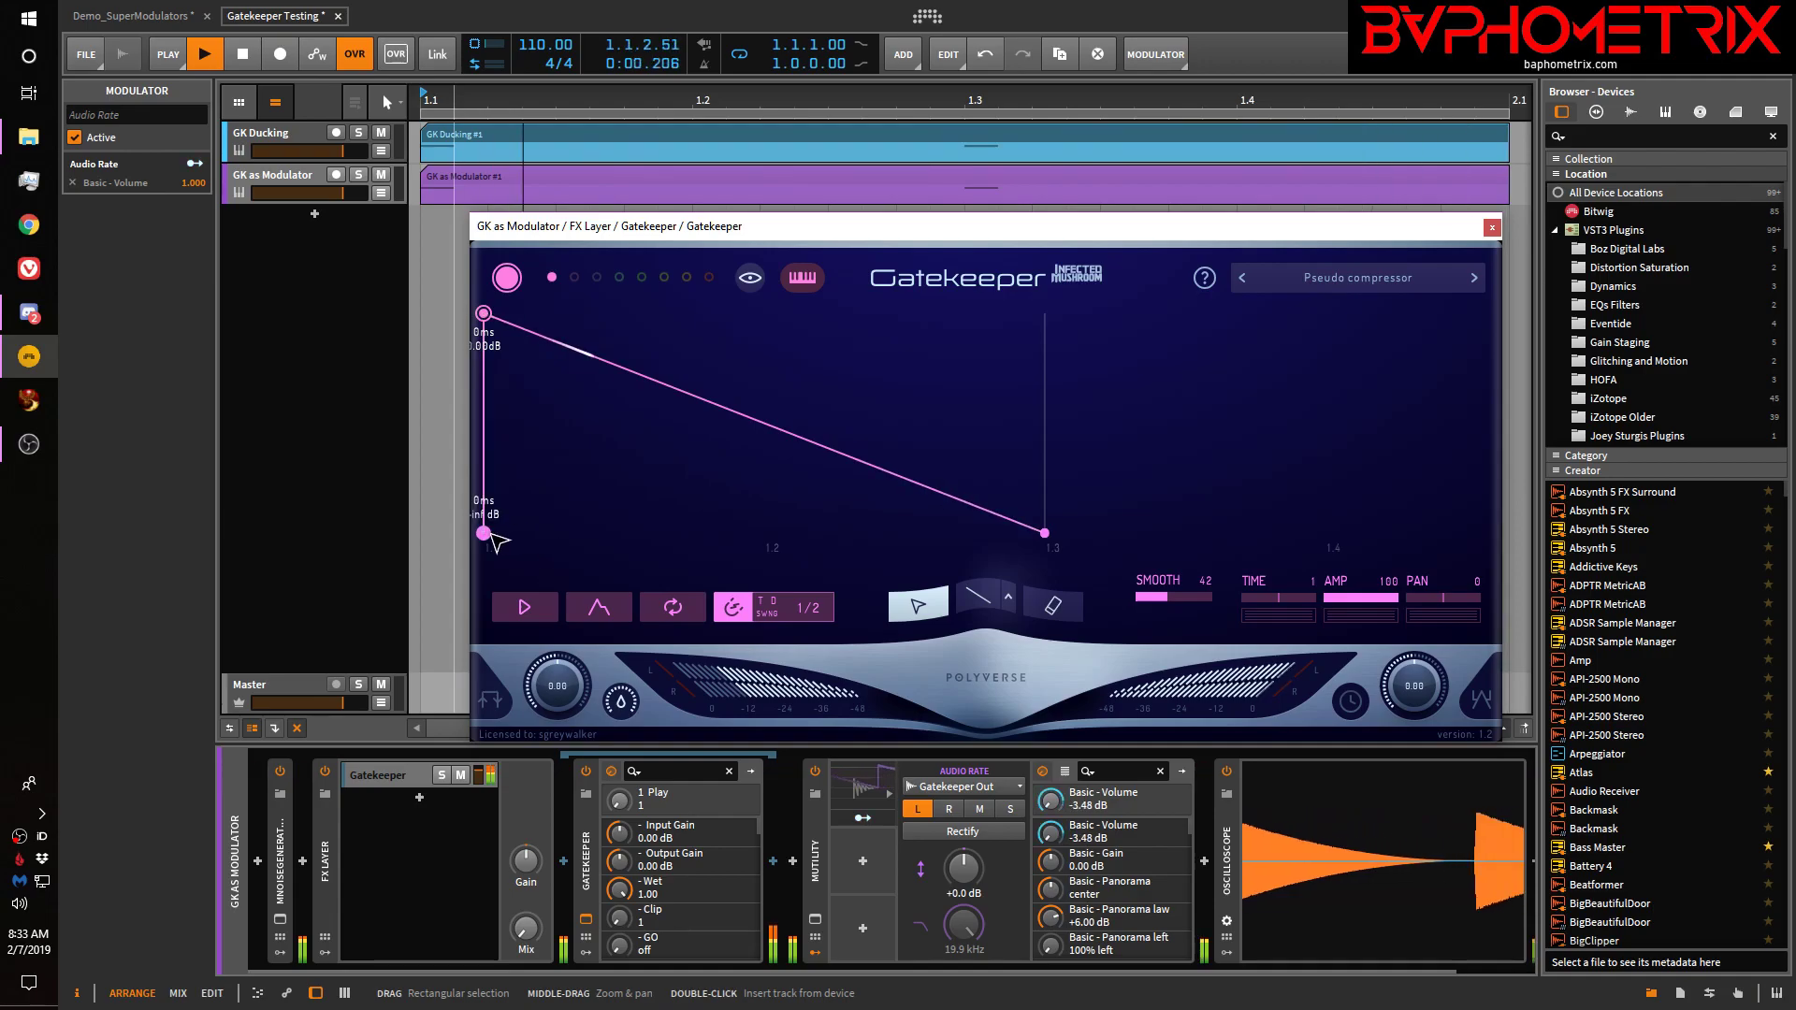
pyautogui.moveTo(489, 536); pyautogui.dragTo(496, 609)
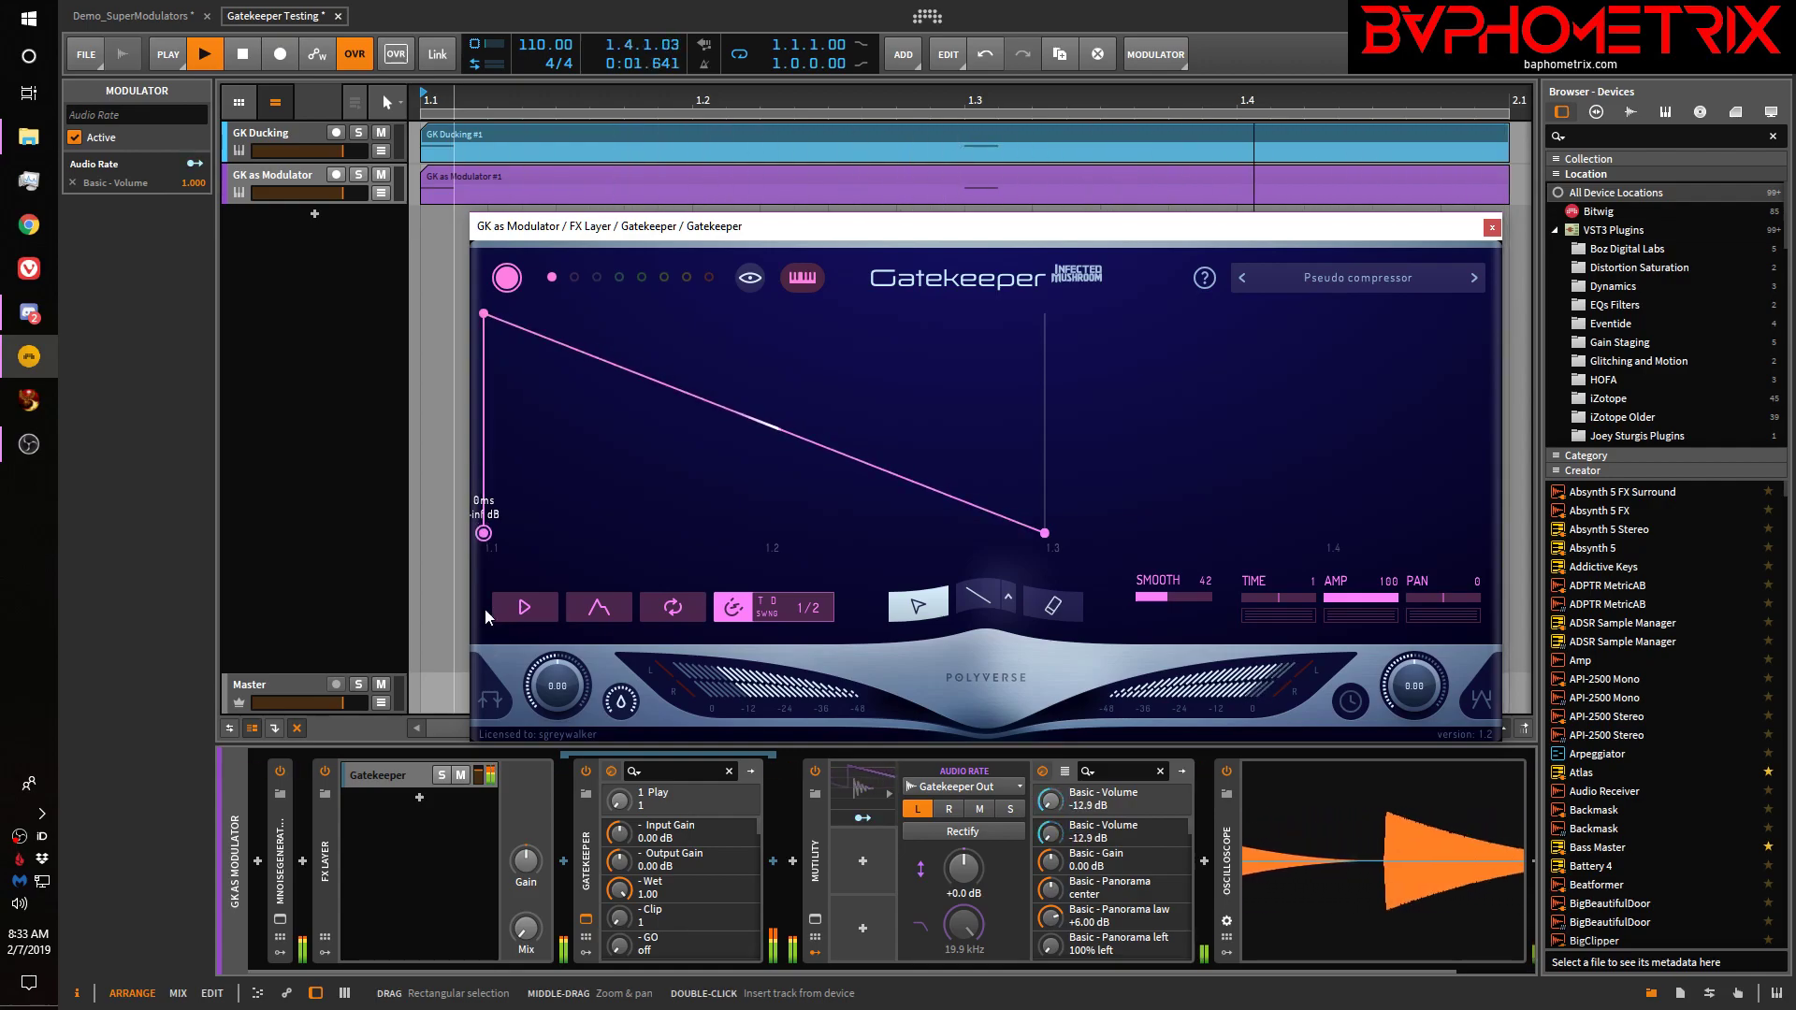
pyautogui.press('space')
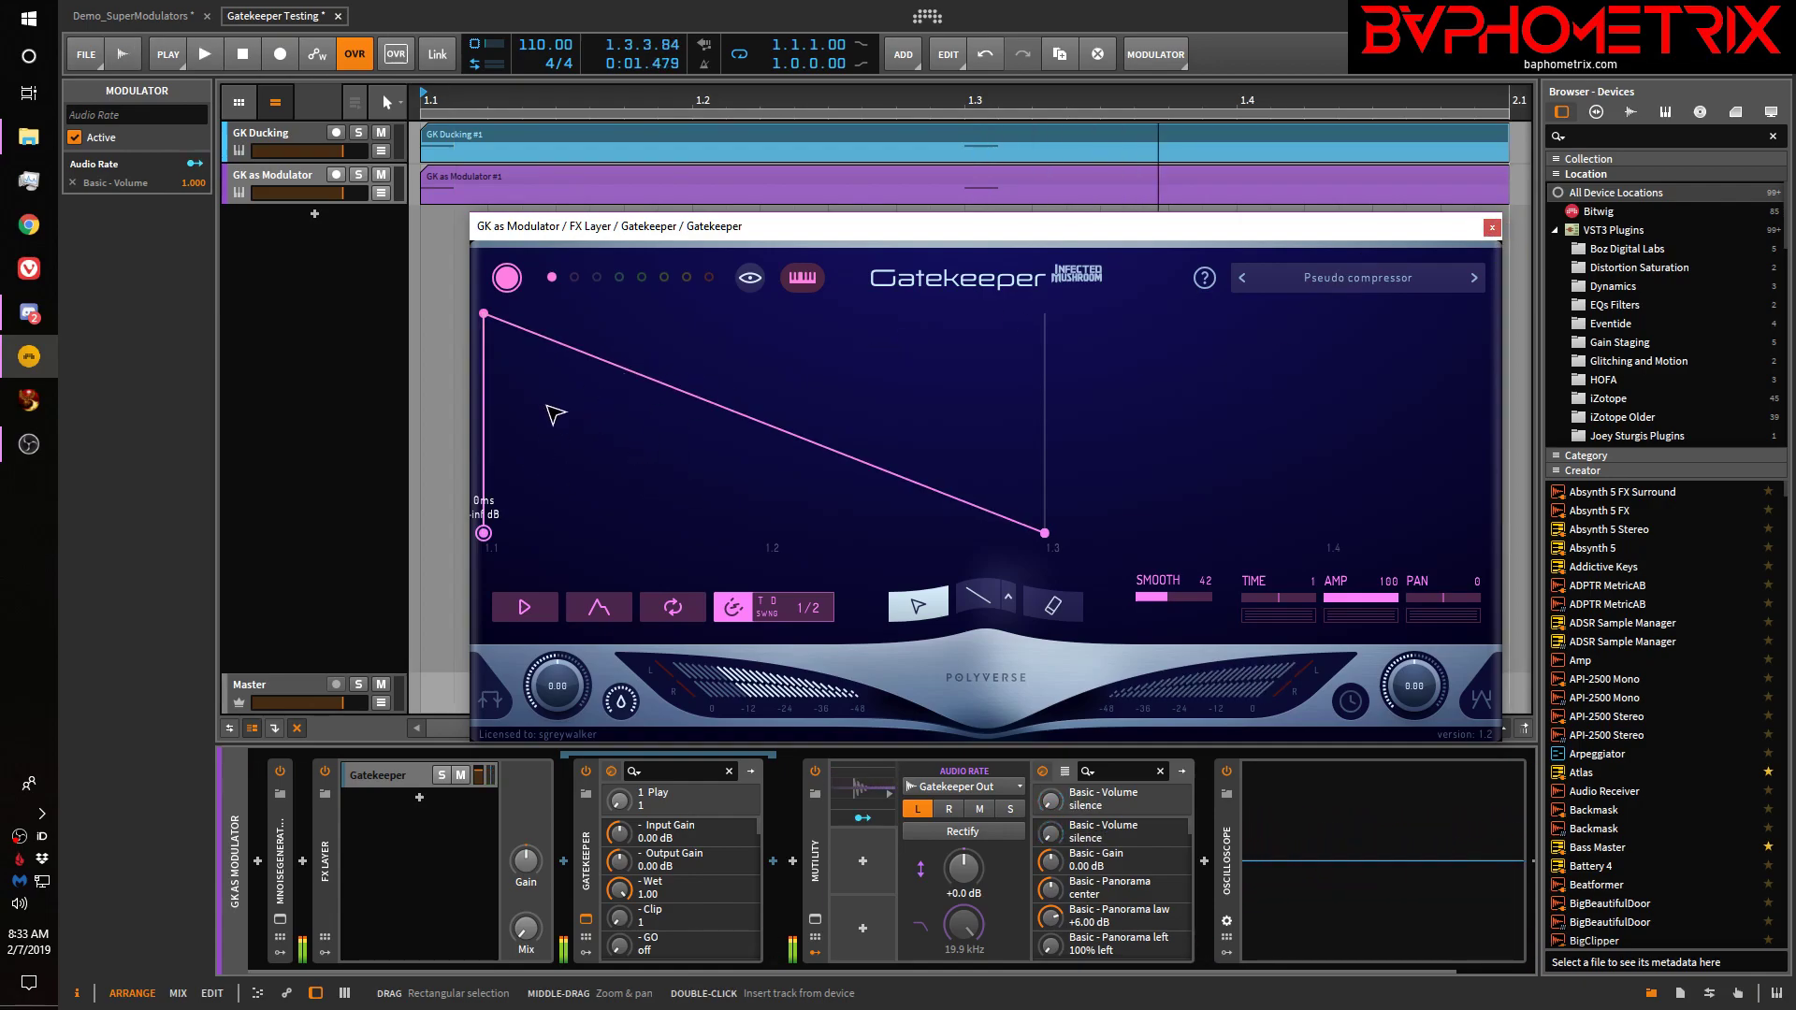
pyautogui.moveTo(489, 320)
pyautogui.mouseDown()
pyautogui.moveTo(571, 327)
pyautogui.moveTo(498, 281)
pyautogui.moveTo(455, 288)
pyautogui.moveTo(482, 311)
pyautogui.mouseUp()
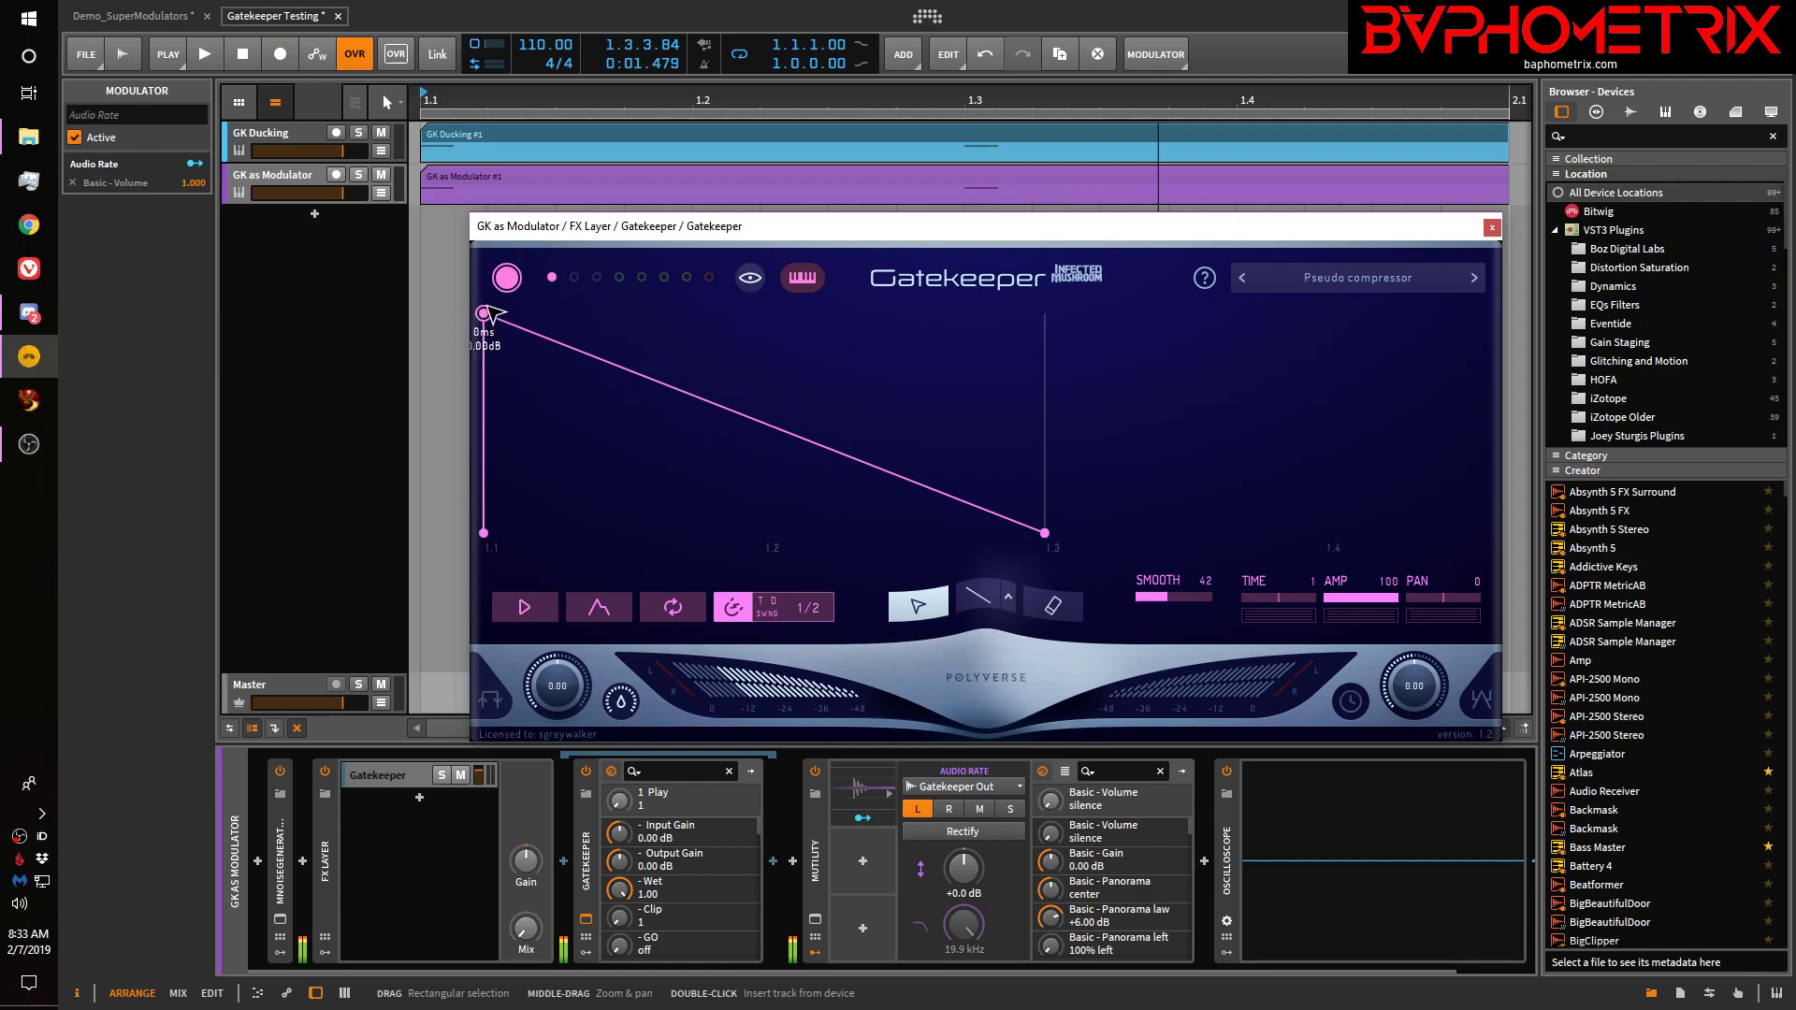
pyautogui.moveTo(530, 324); pyautogui.dragTo(484, 315)
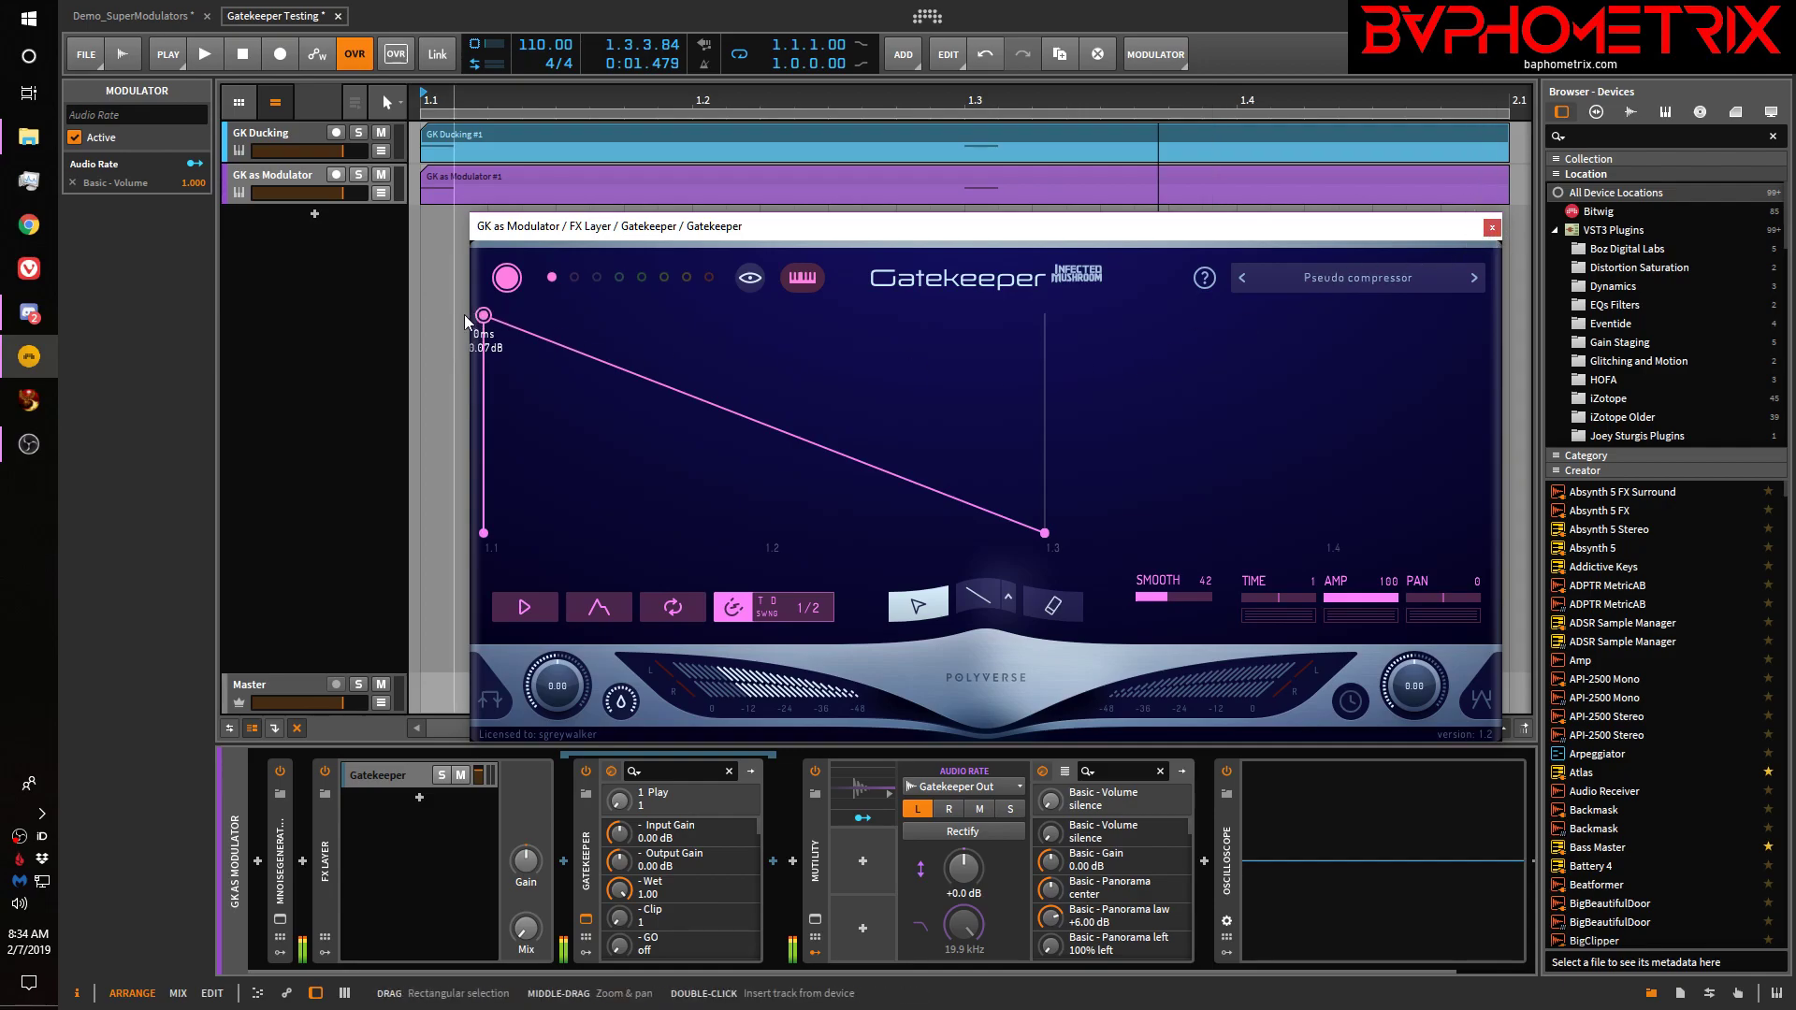
# Add a point just after the envelope start, set CV output to Bipolar, and close Gatekeeper
pyautogui.click(500, 322)
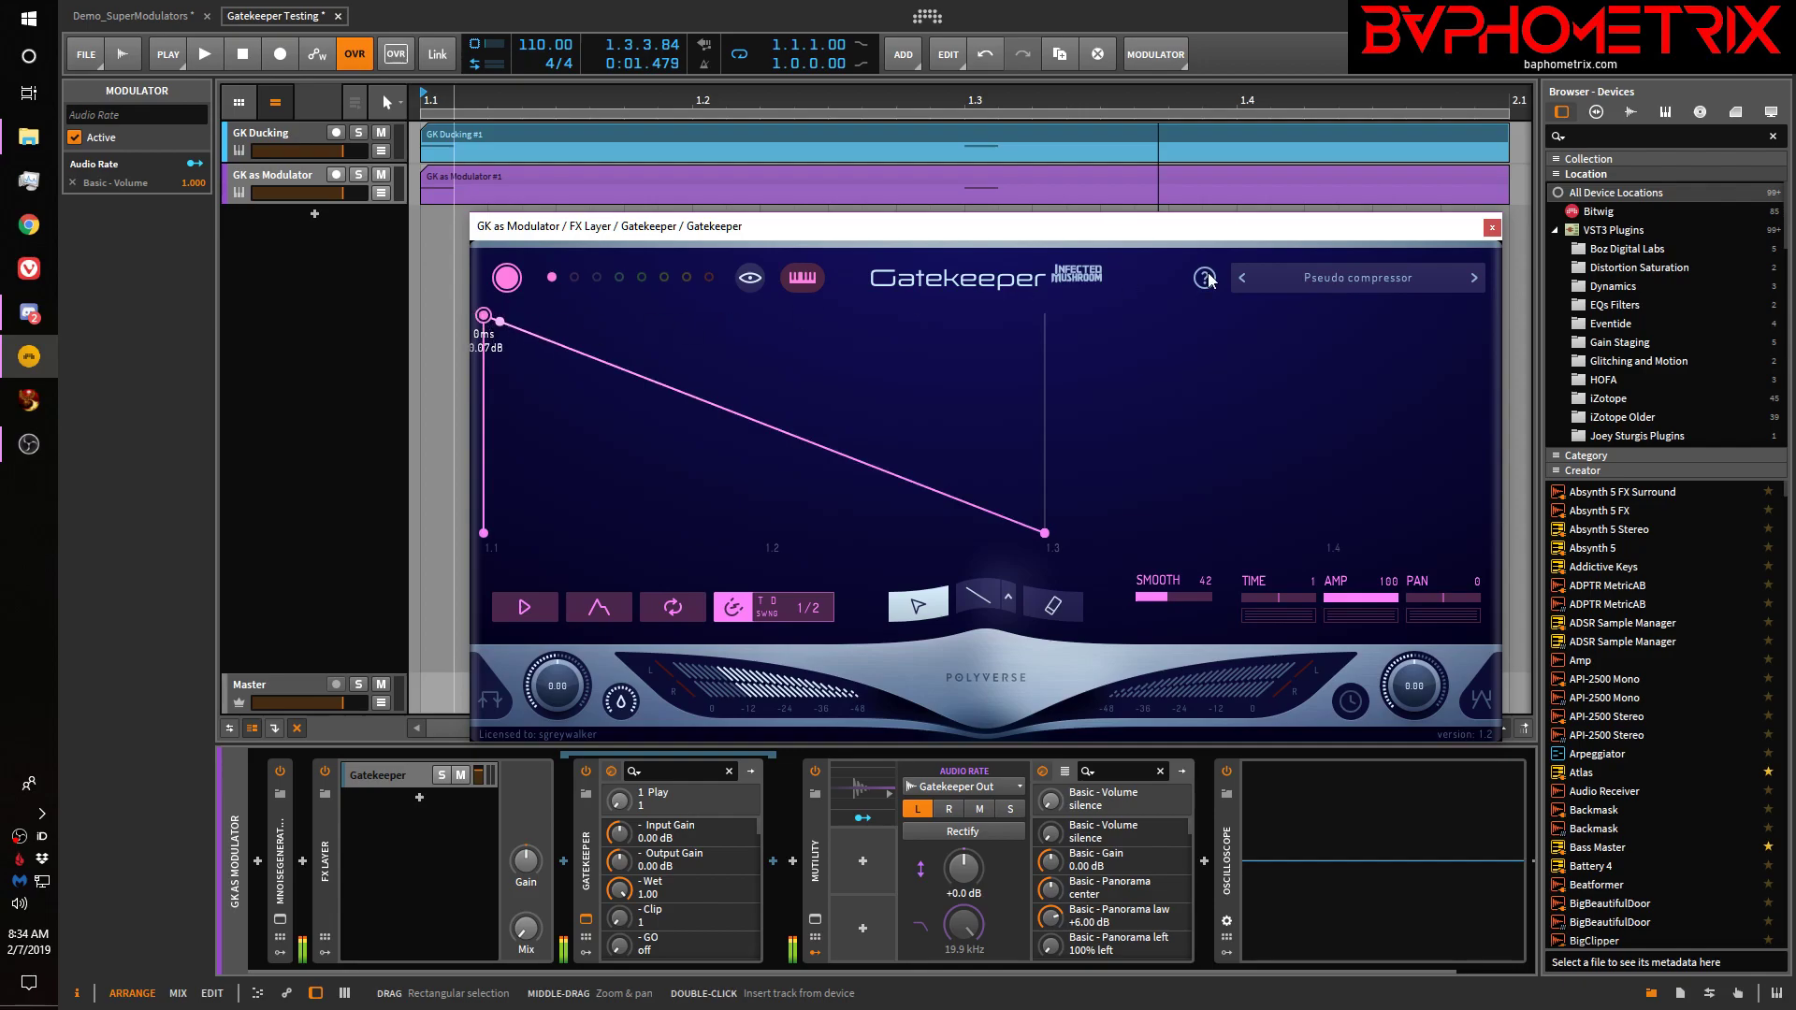
pyautogui.rightClick(1424, 694)
pyautogui.moveTo(1356, 679)
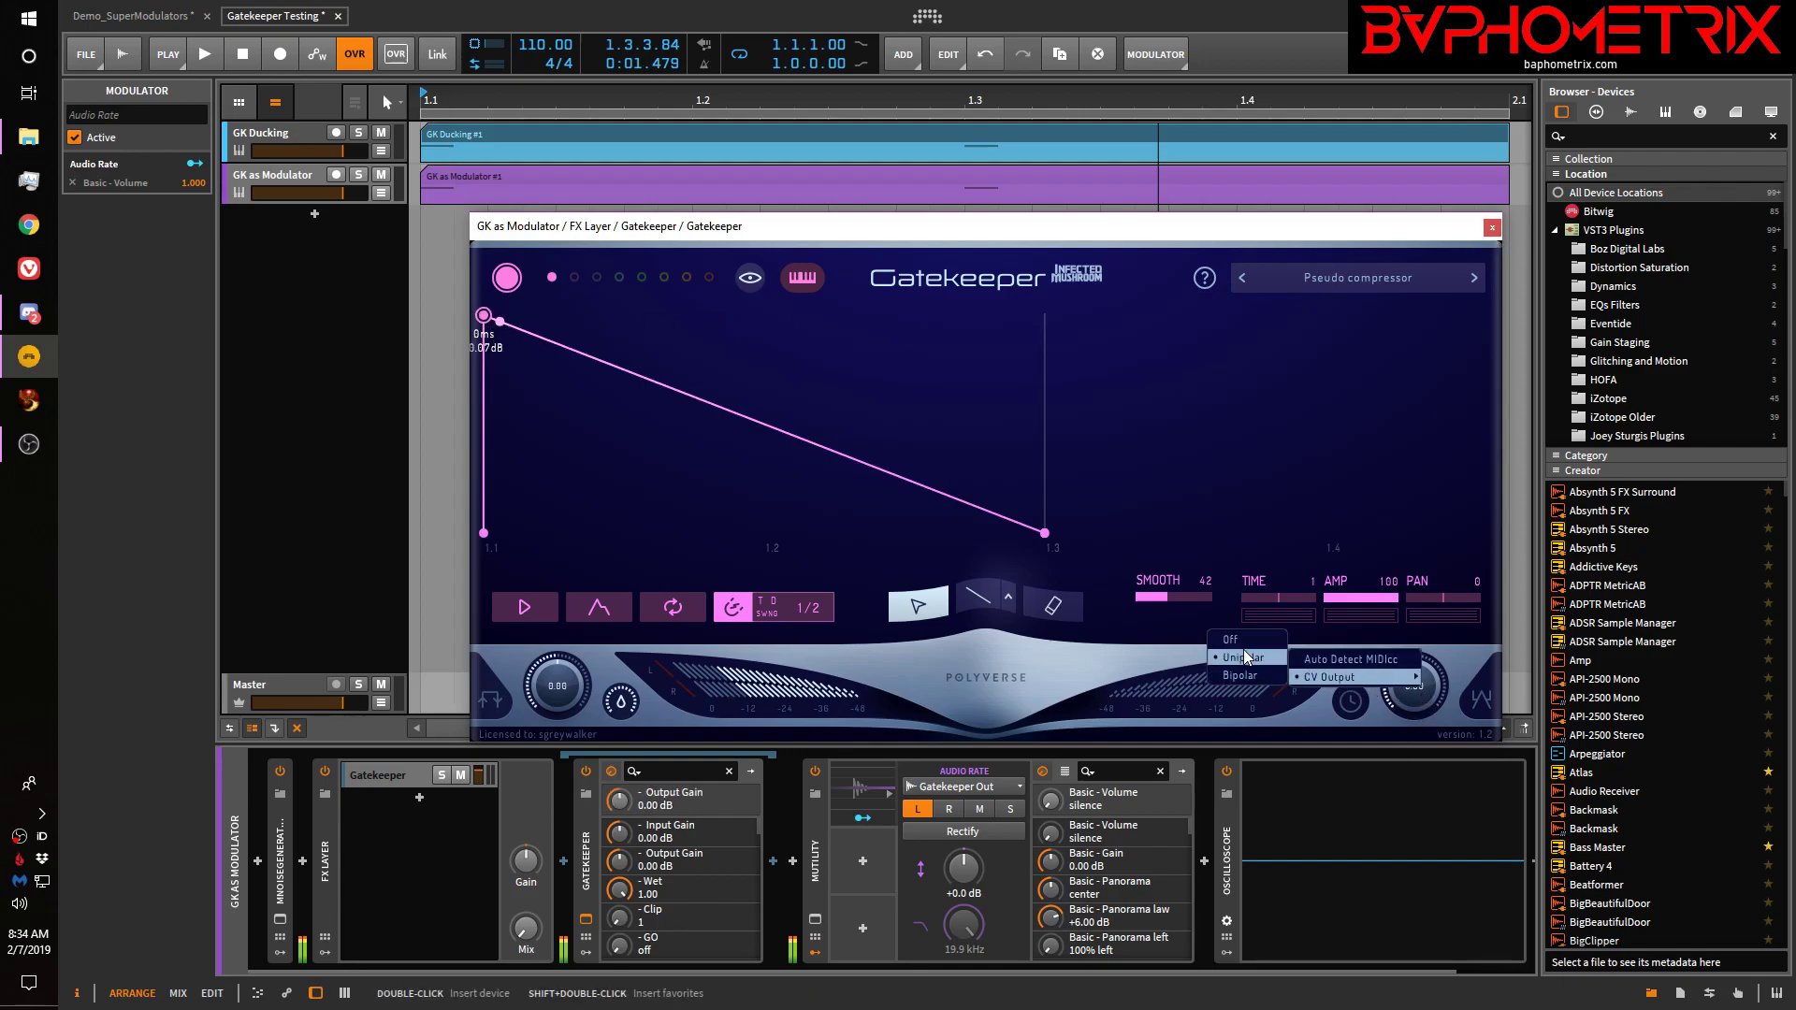
pyautogui.click(1236, 688)
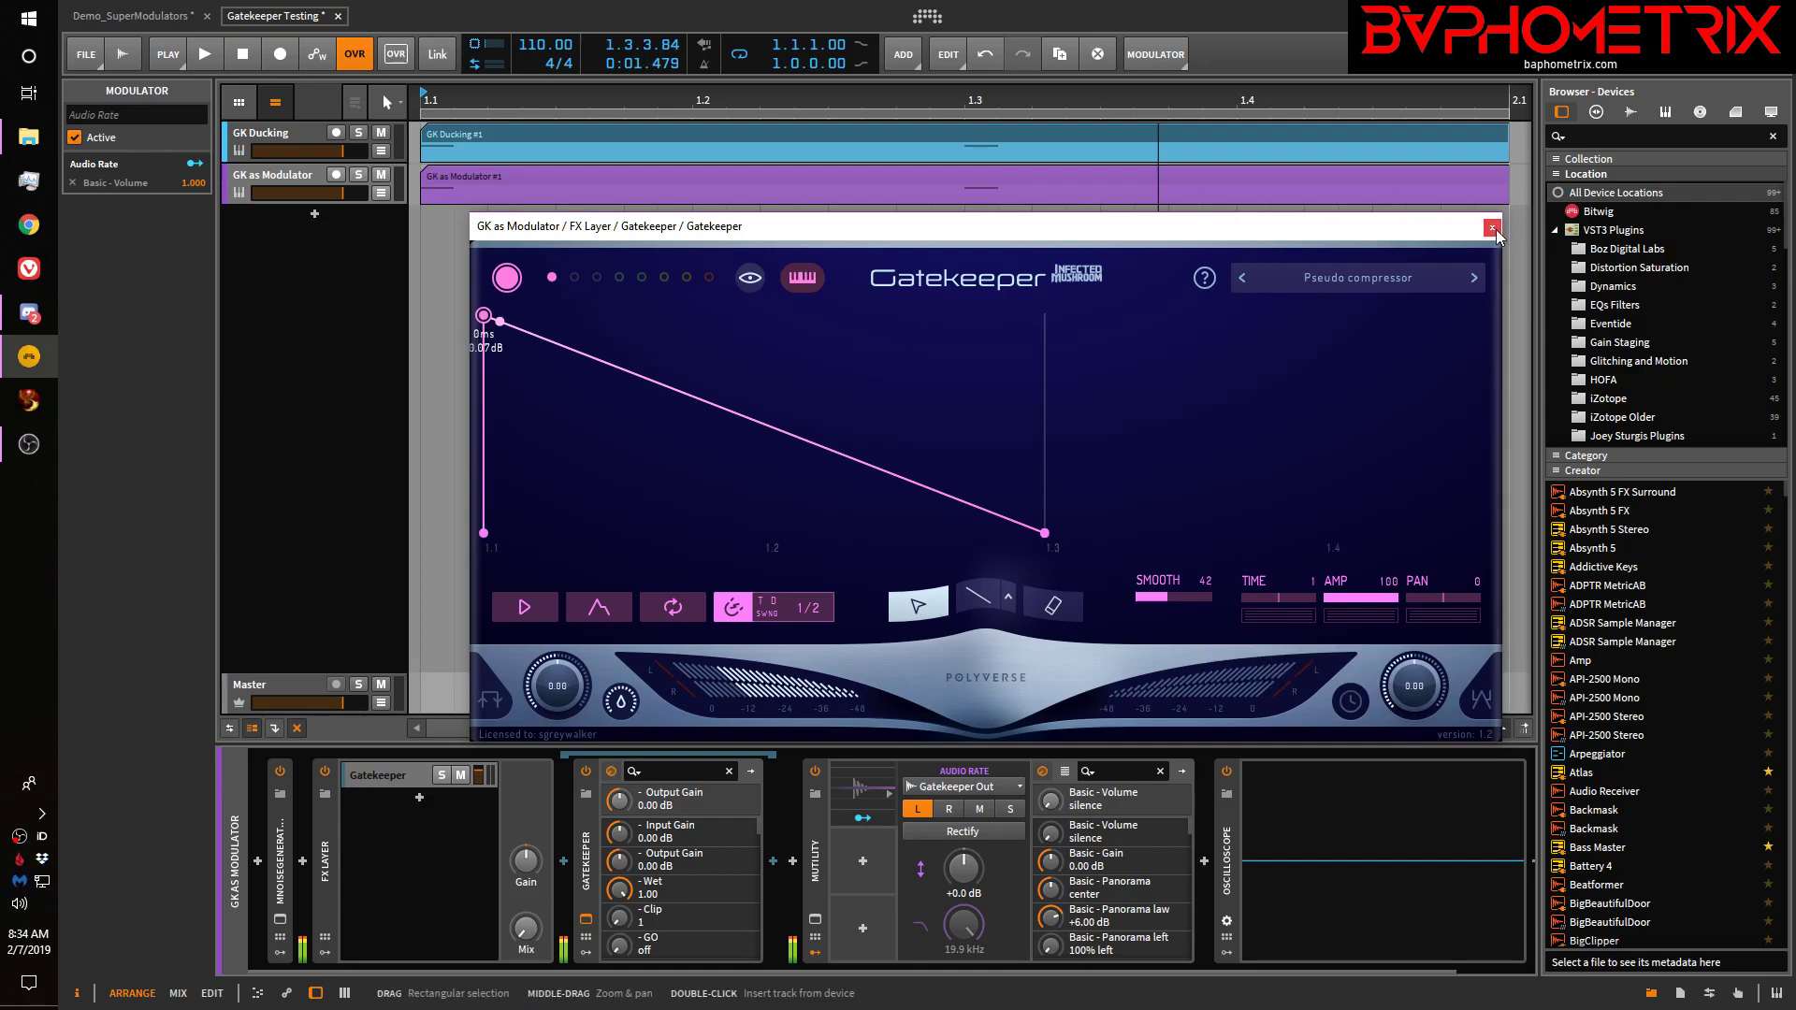
pyautogui.click(1492, 228)
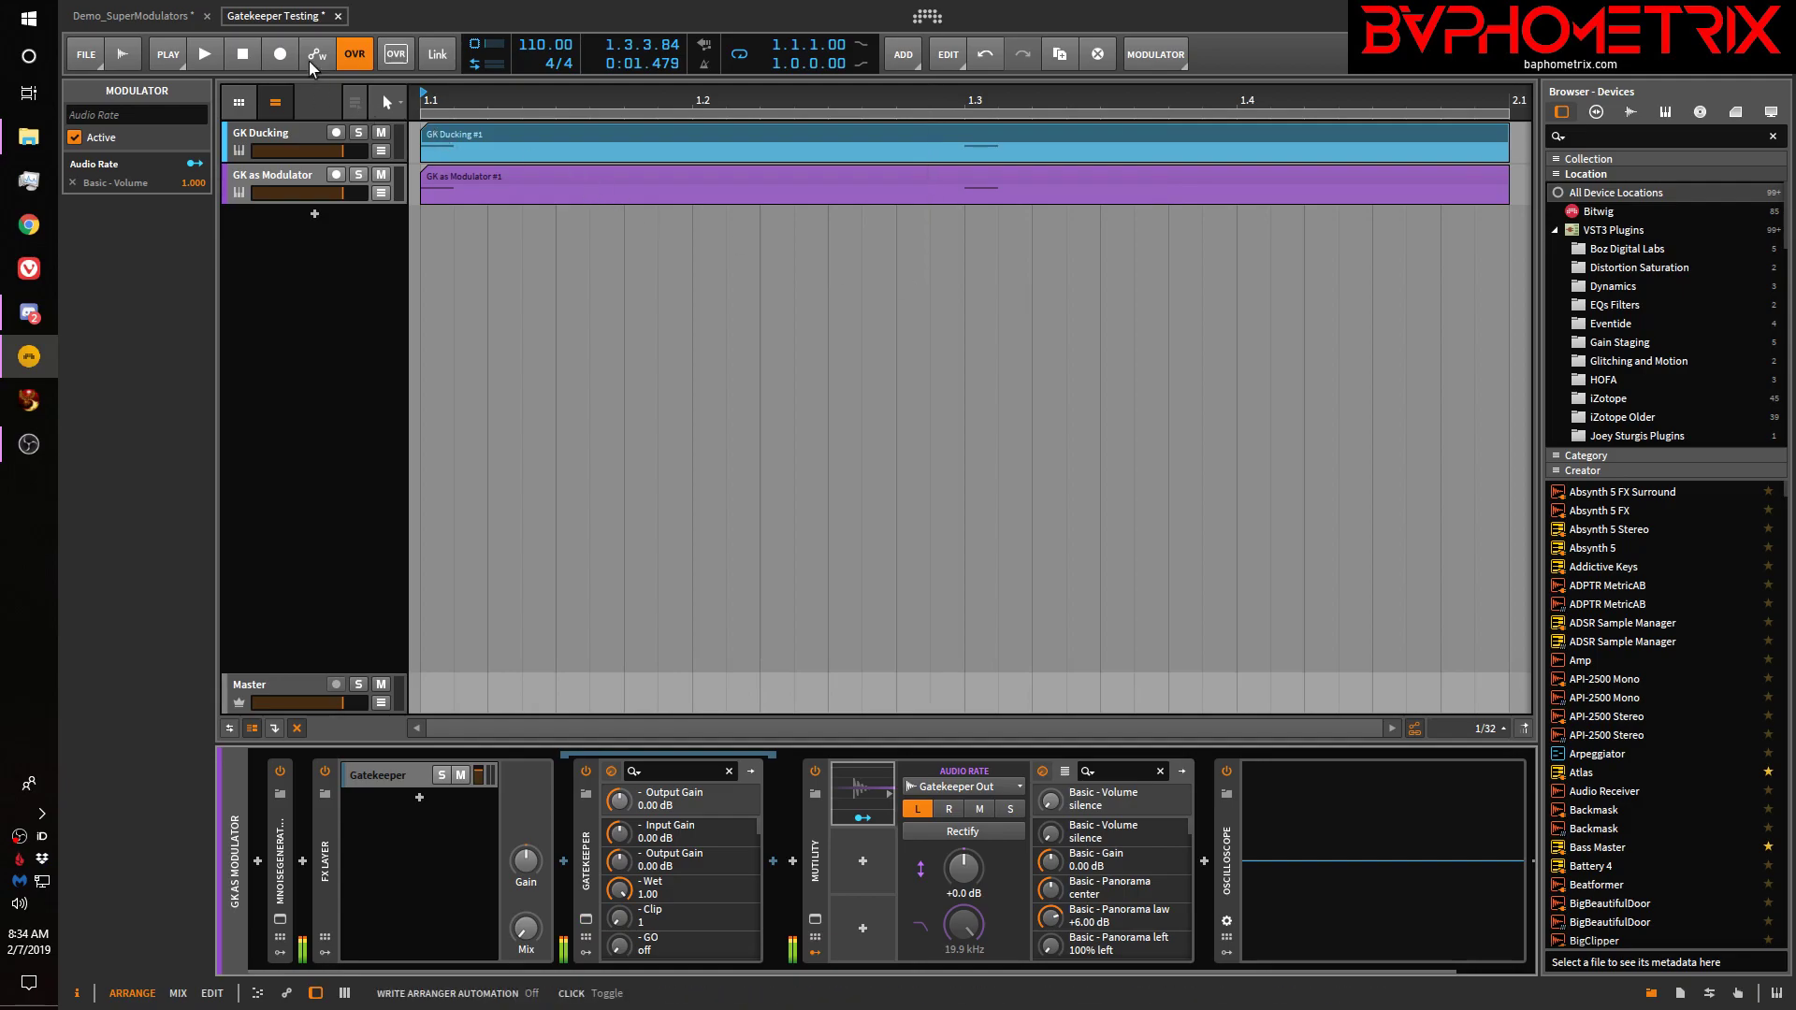
# Switch to the Demo_SuperModulators project tab and activate its audio engine
pyautogui.click(136, 17)
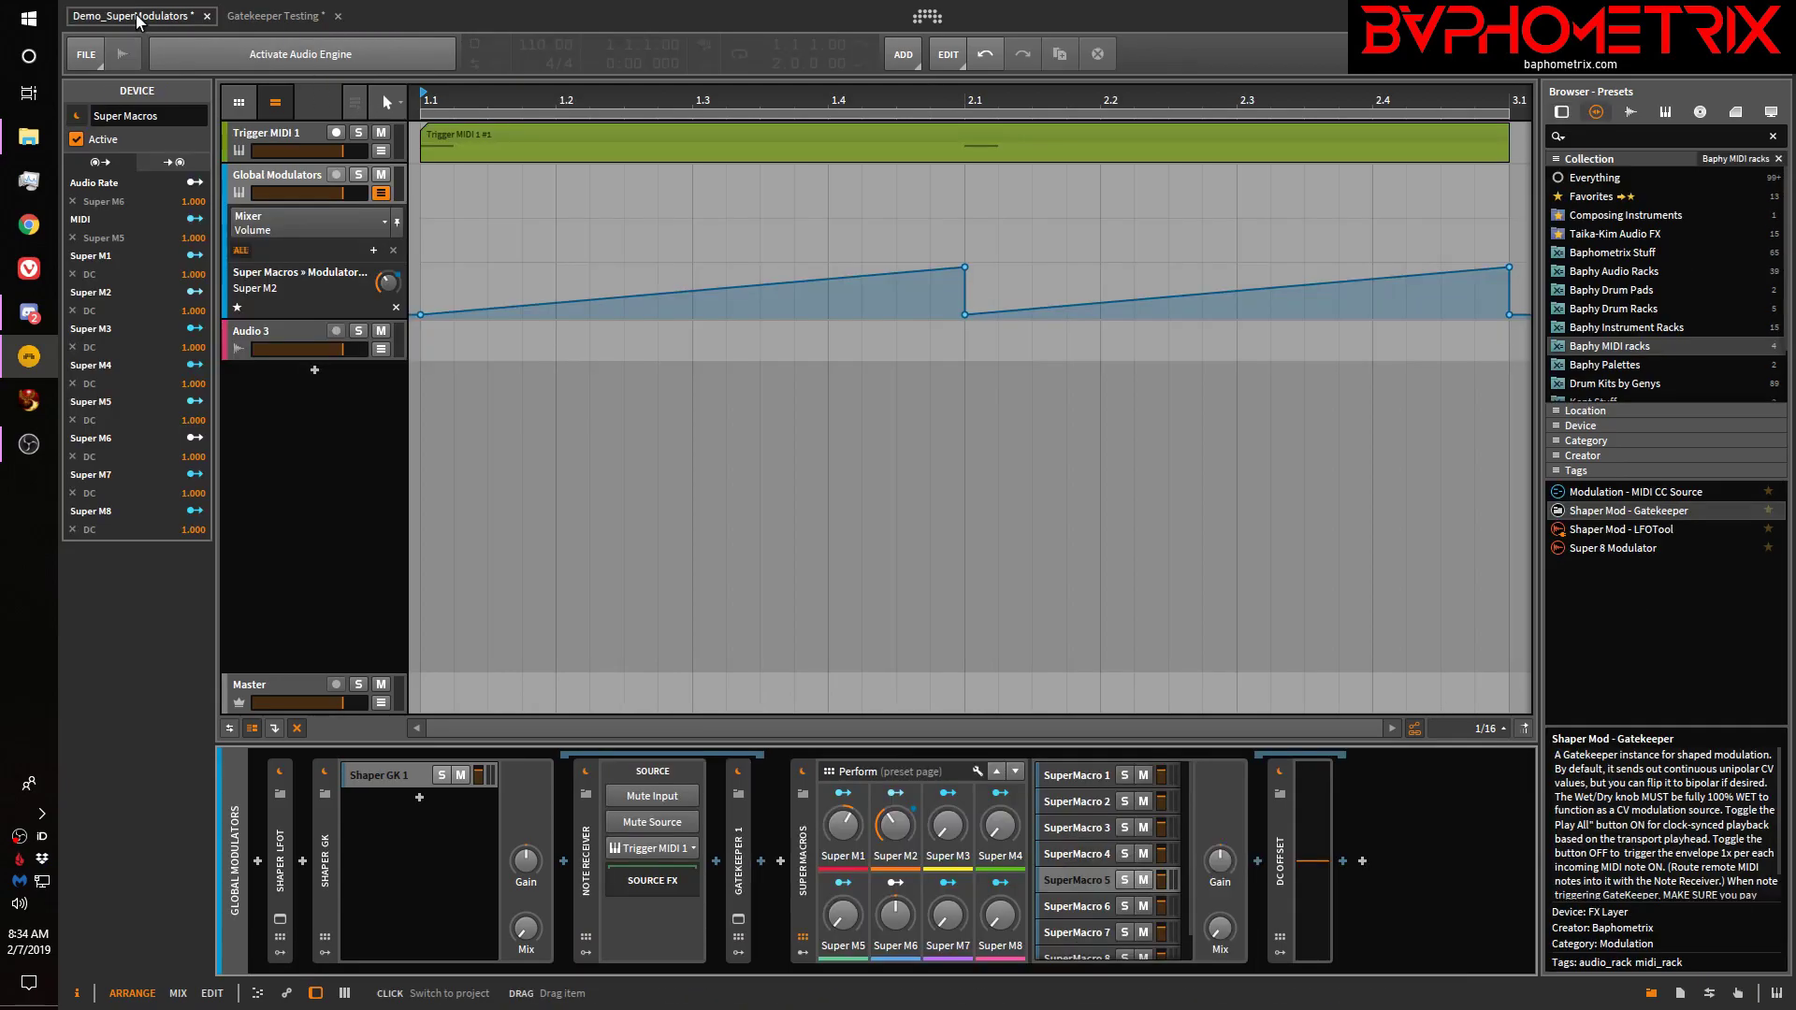
pyautogui.click(315, 56)
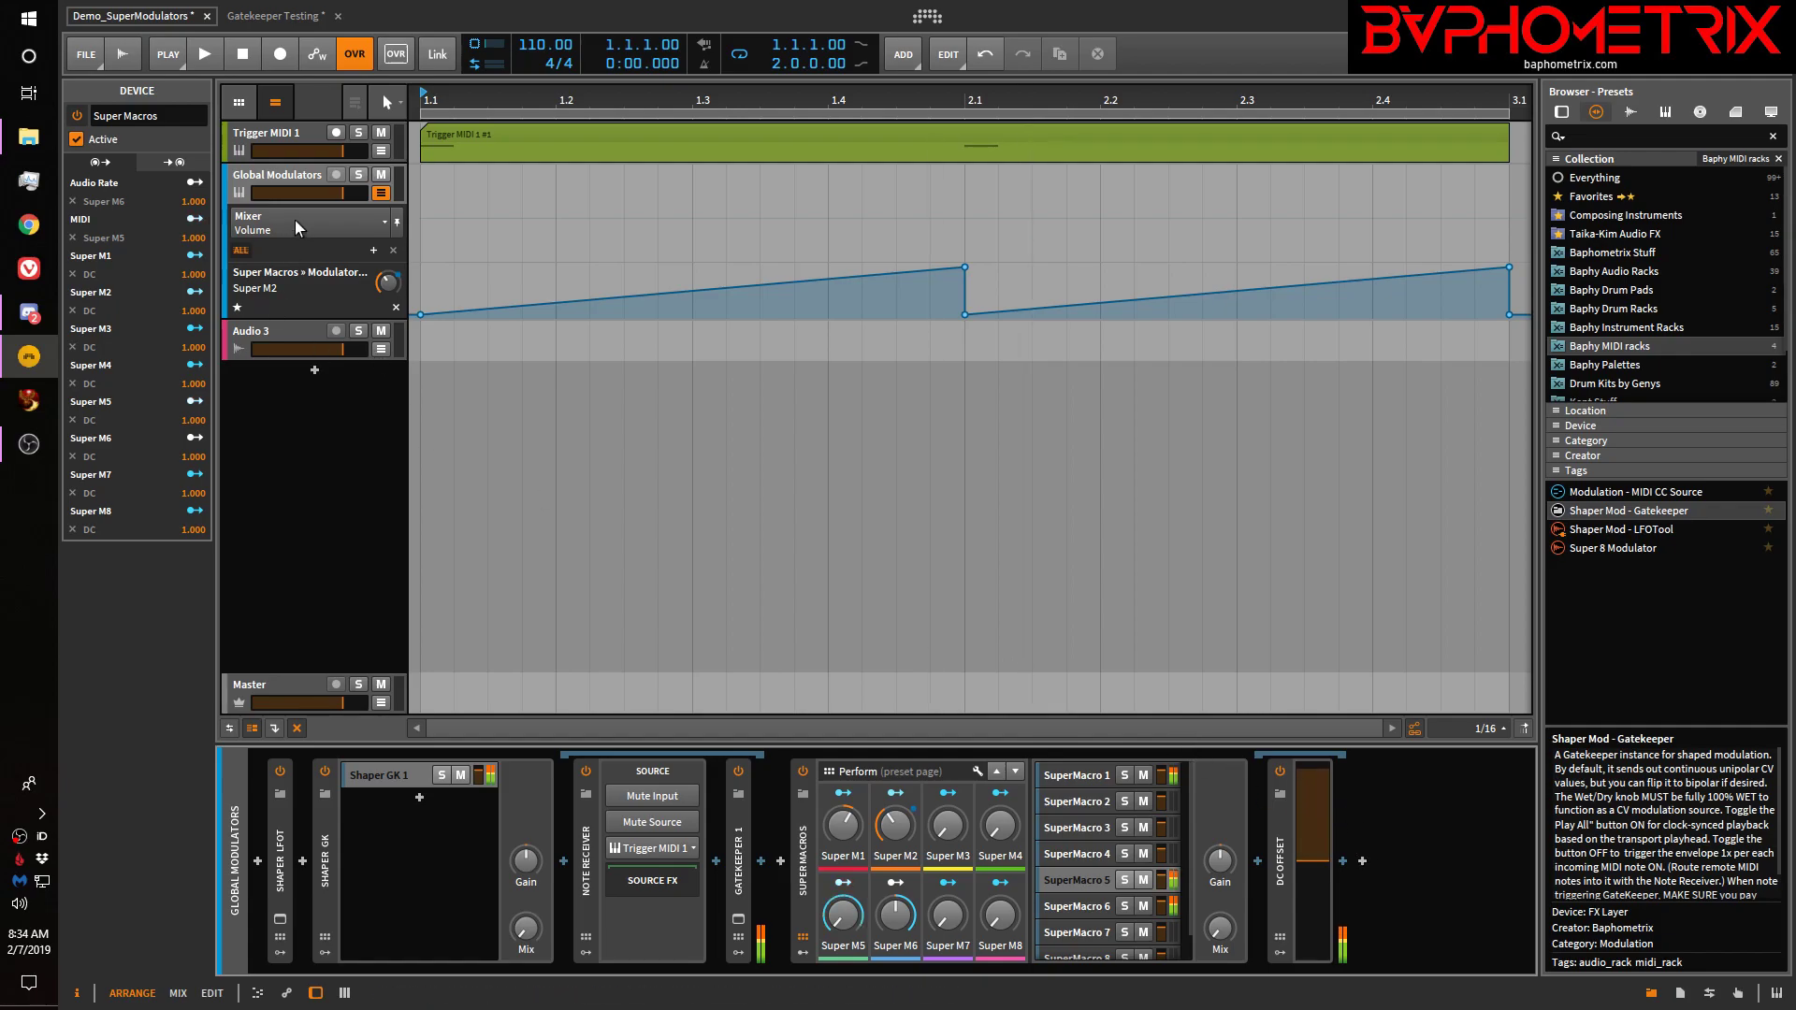
# Hide the Global Modulators volume automation lane and add instrument track Inst 4 below Audio 3
pyautogui.click(286, 176)
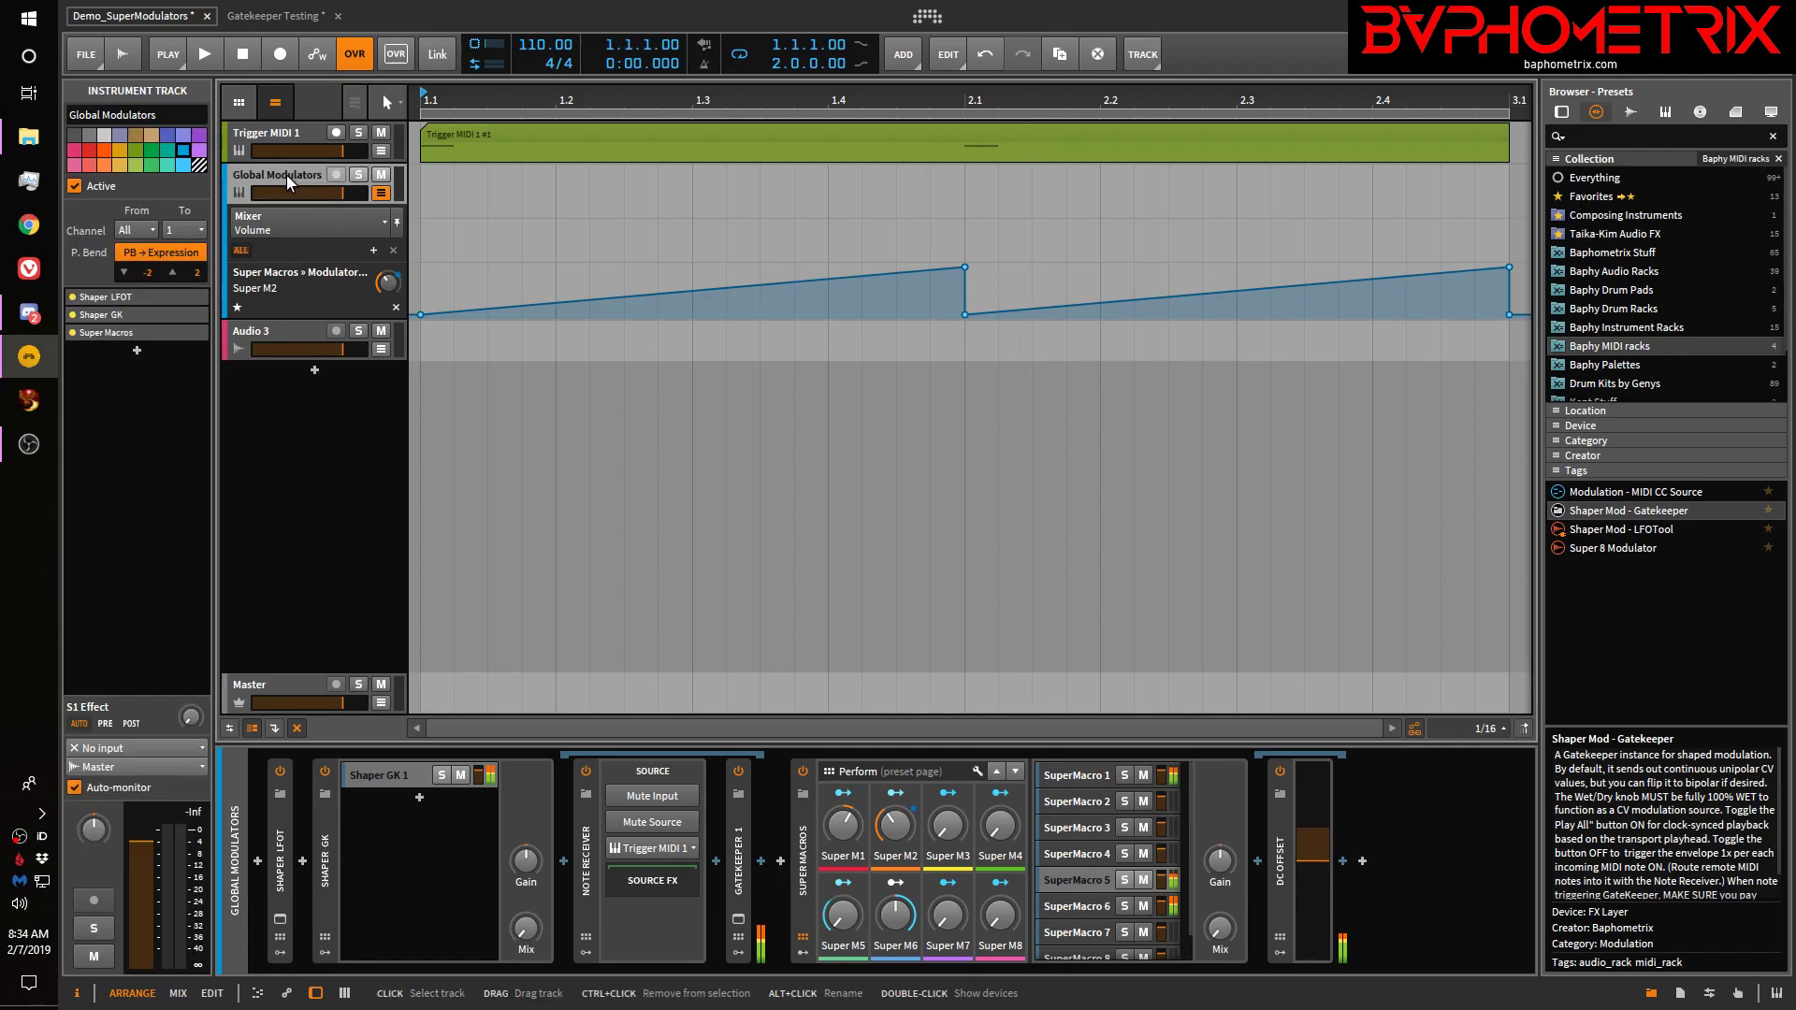
pyautogui.click(381, 193)
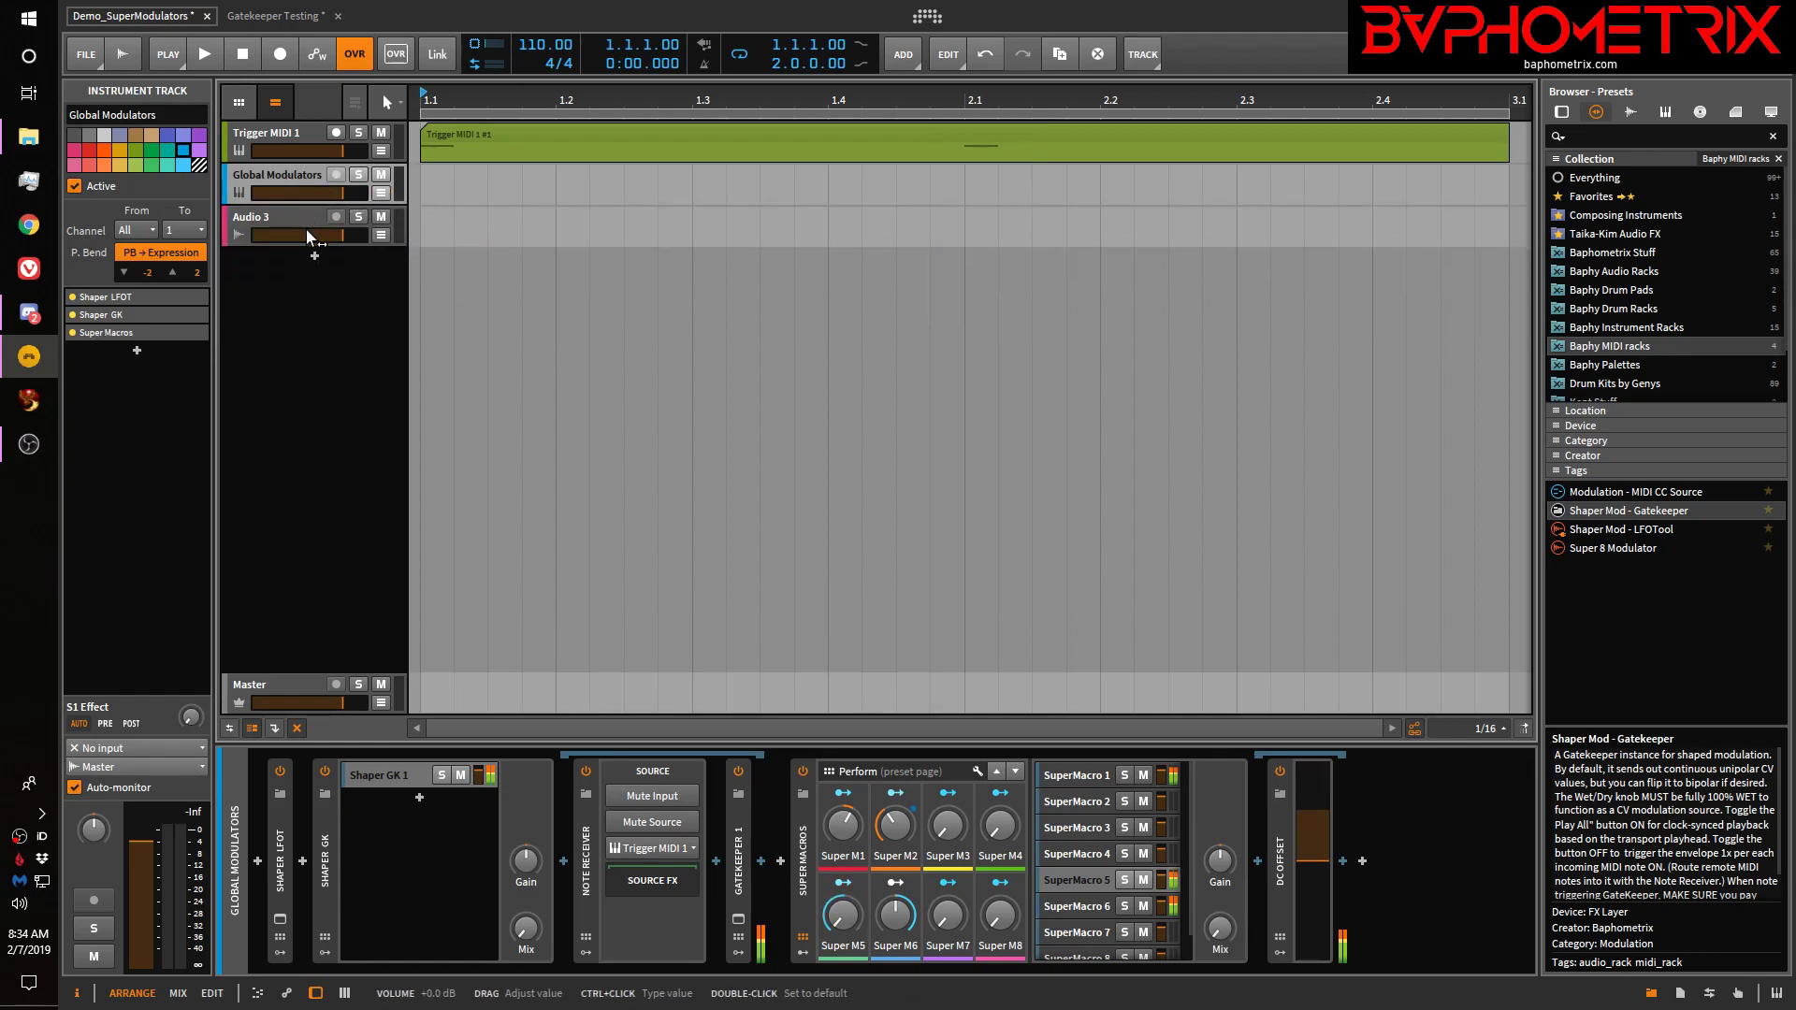
pyautogui.click(275, 218)
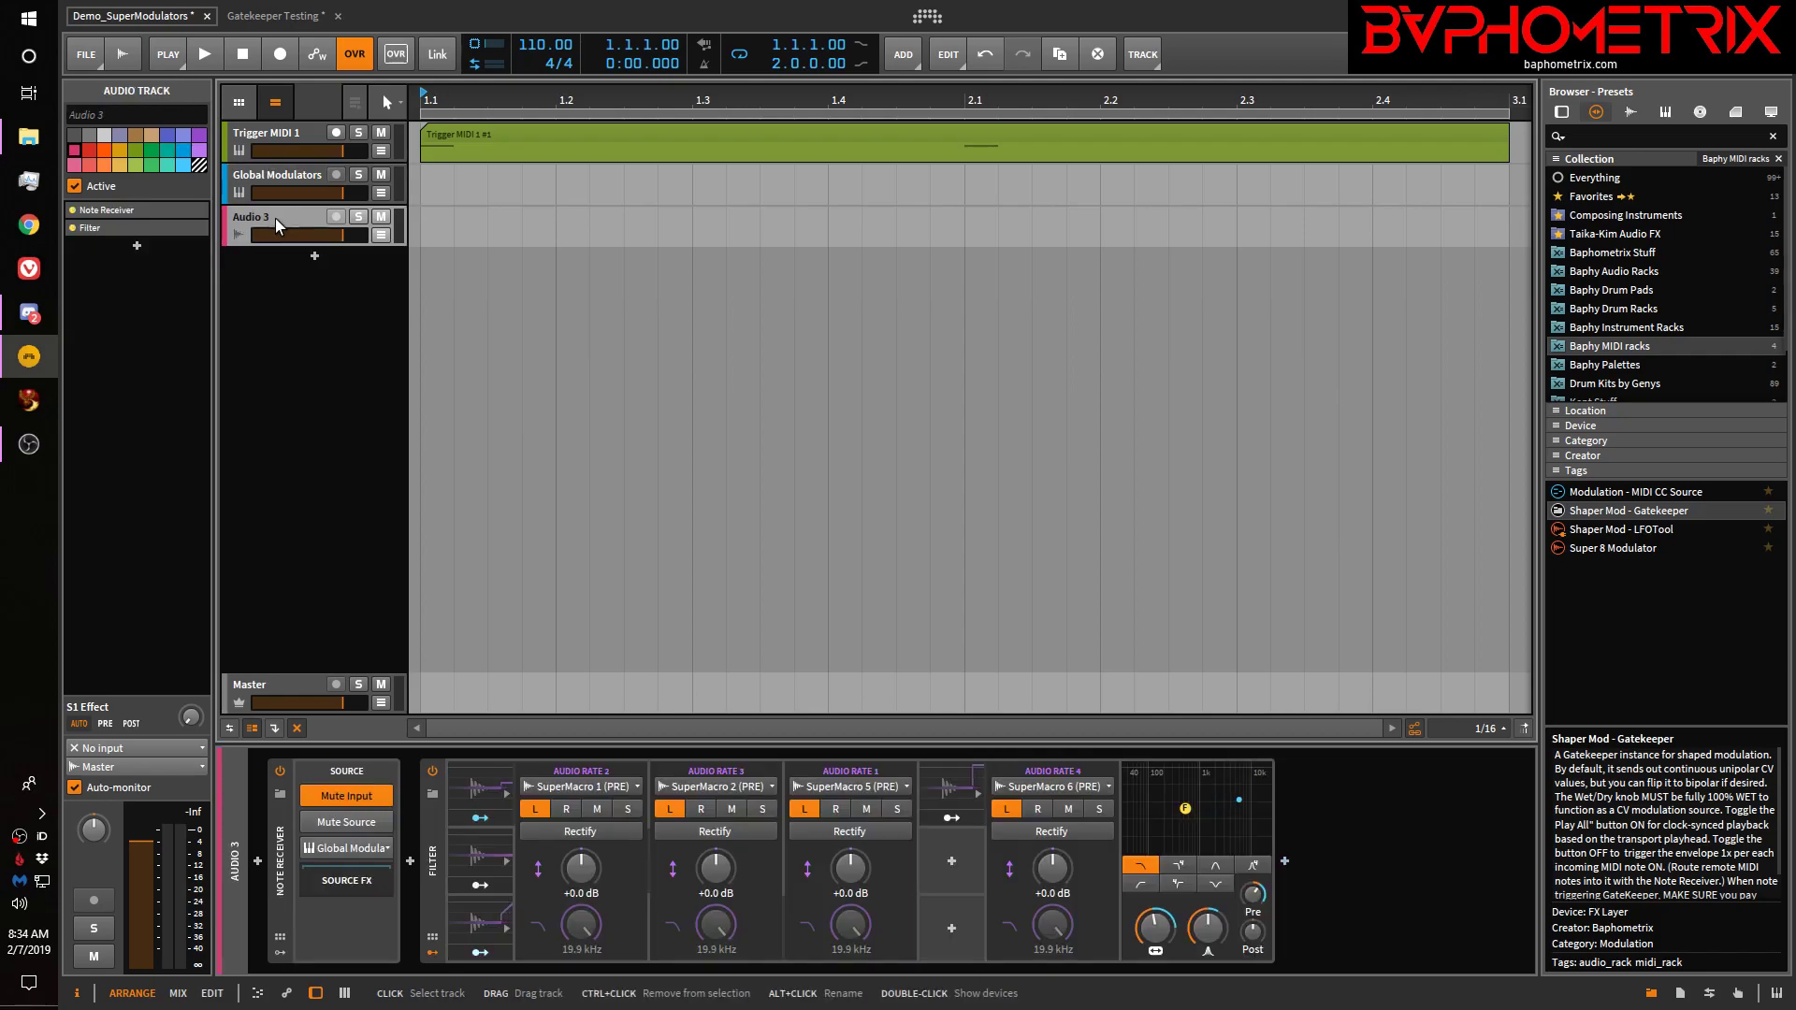
pyautogui.hotkey('ctrl', 't')
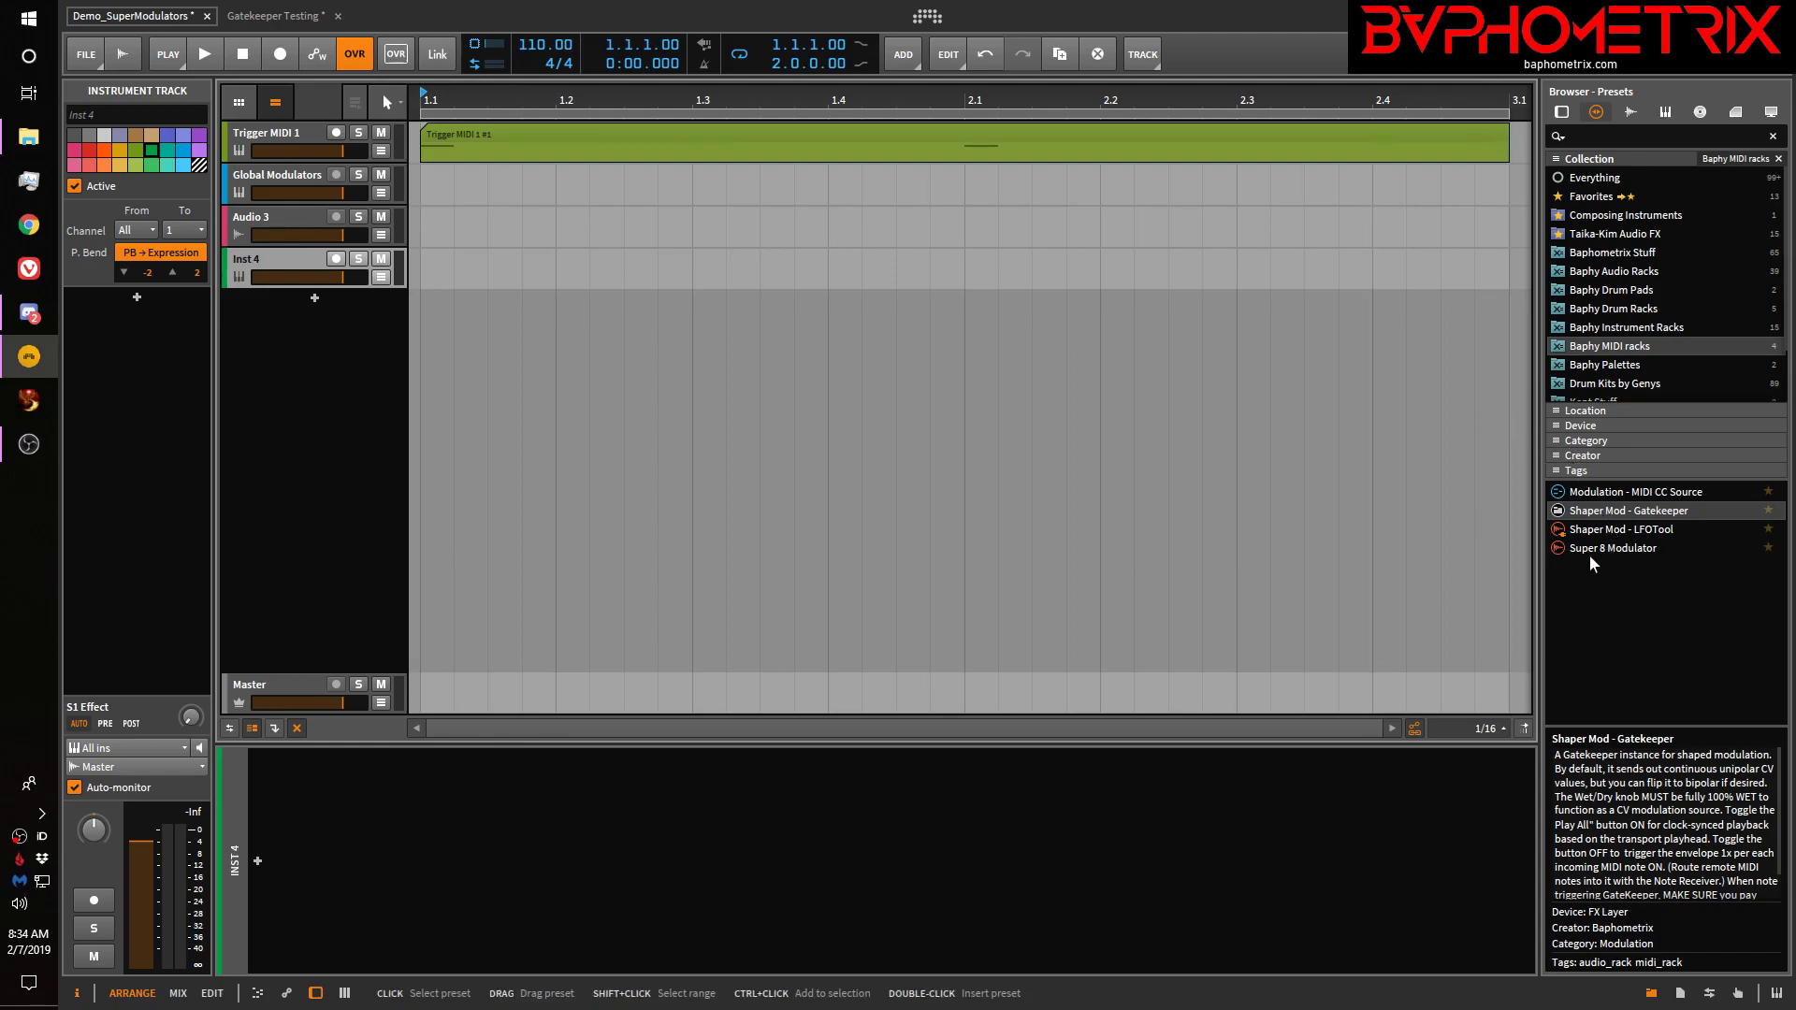
# Drop the Super 8 Modulator preset onto Inst 4, show its modulators, and pick FX Layer after it
pyautogui.moveTo(1605, 552); pyautogui.dragTo(1299, 832)
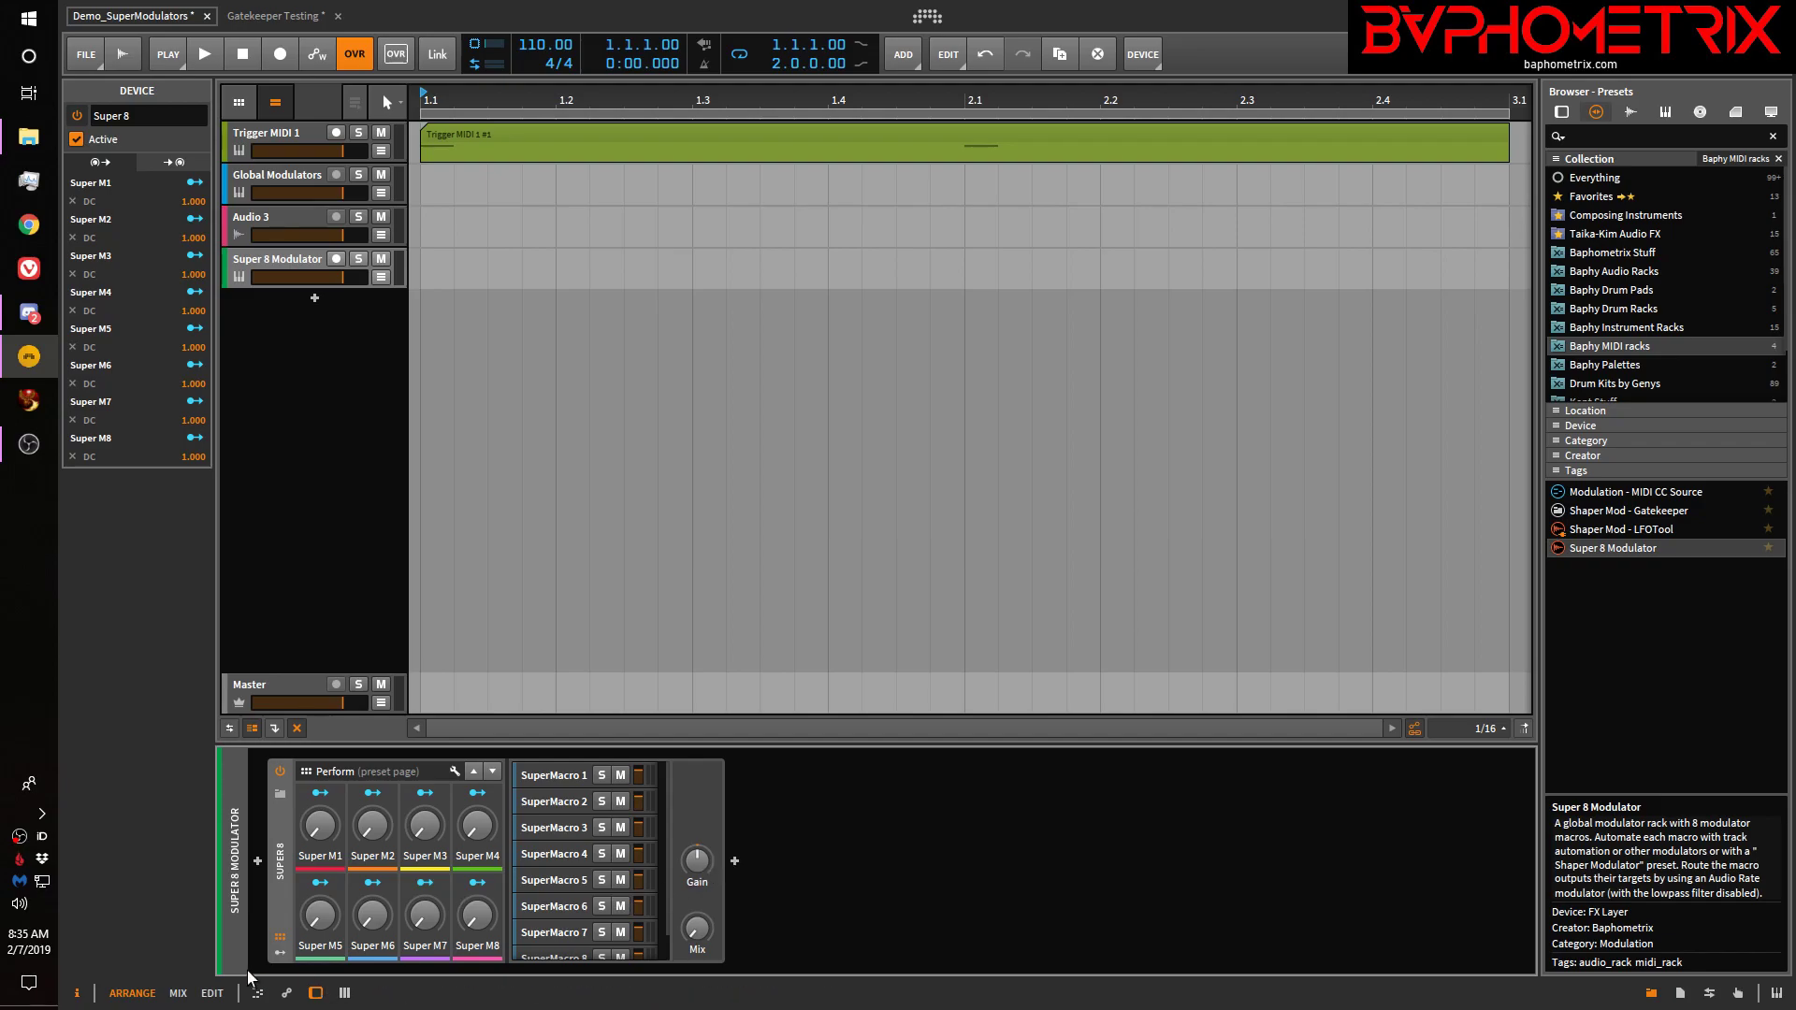
pyautogui.click(274, 952)
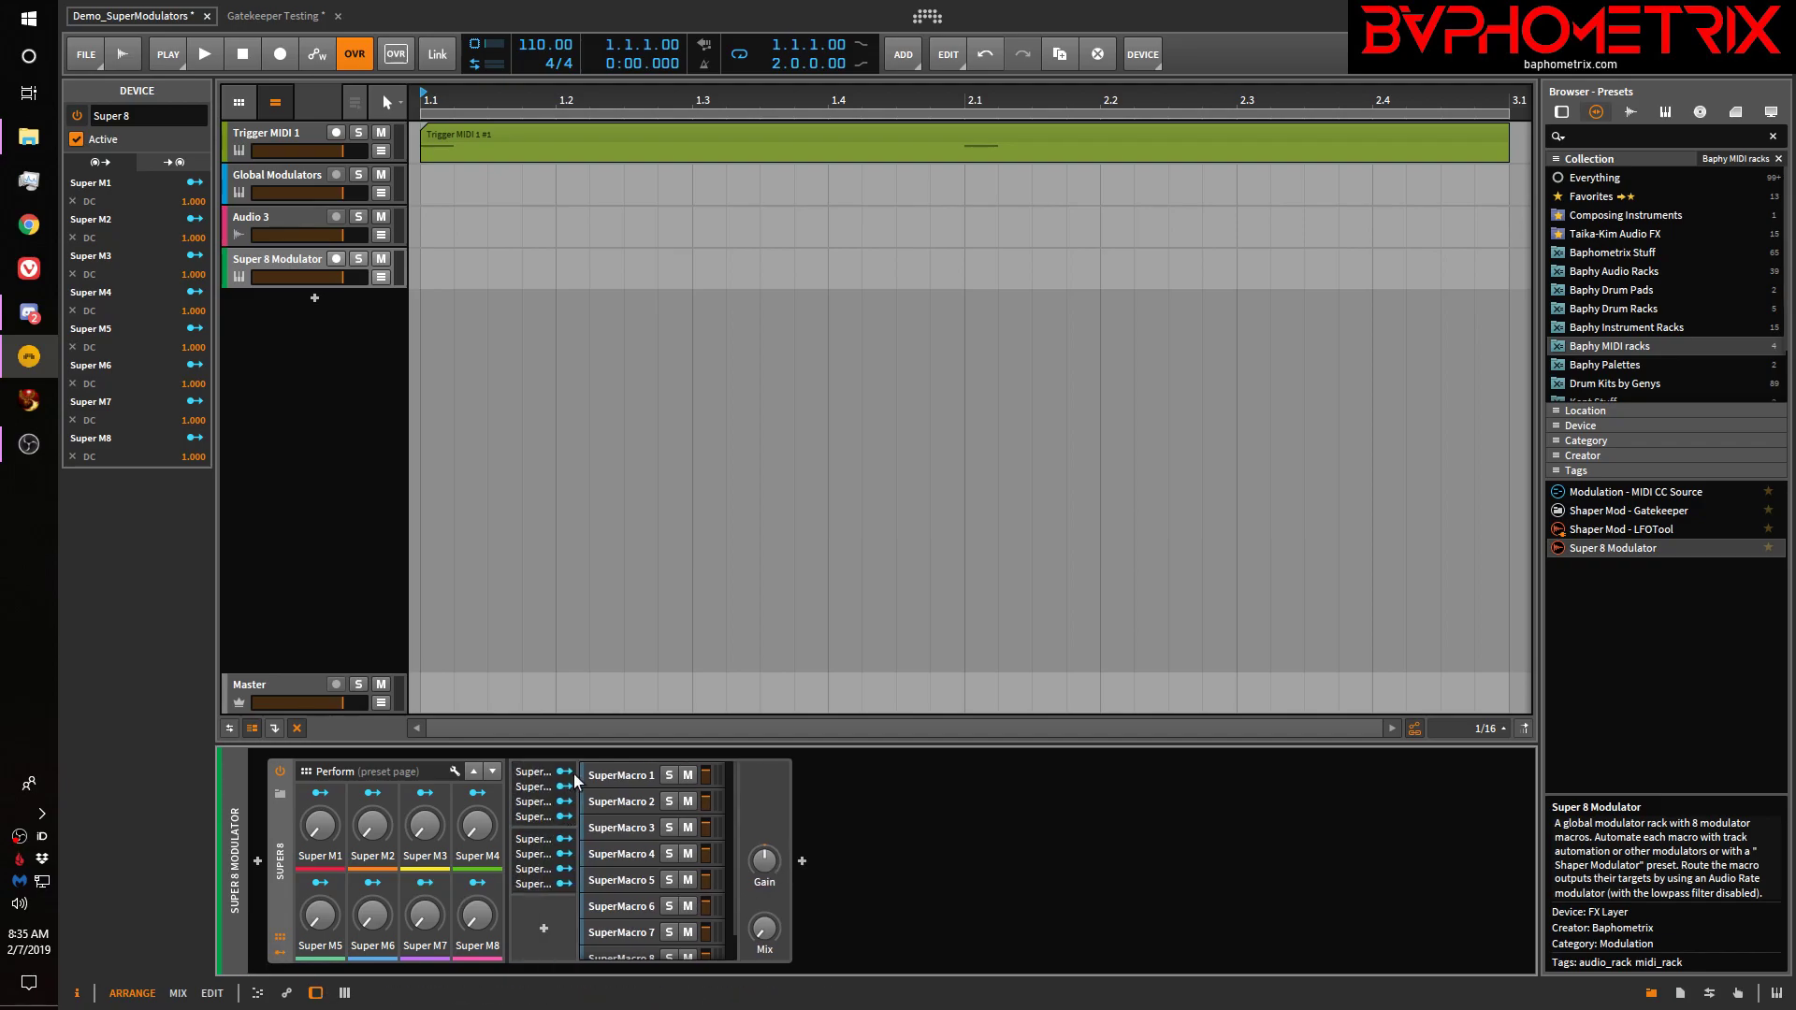
pyautogui.click(802, 860)
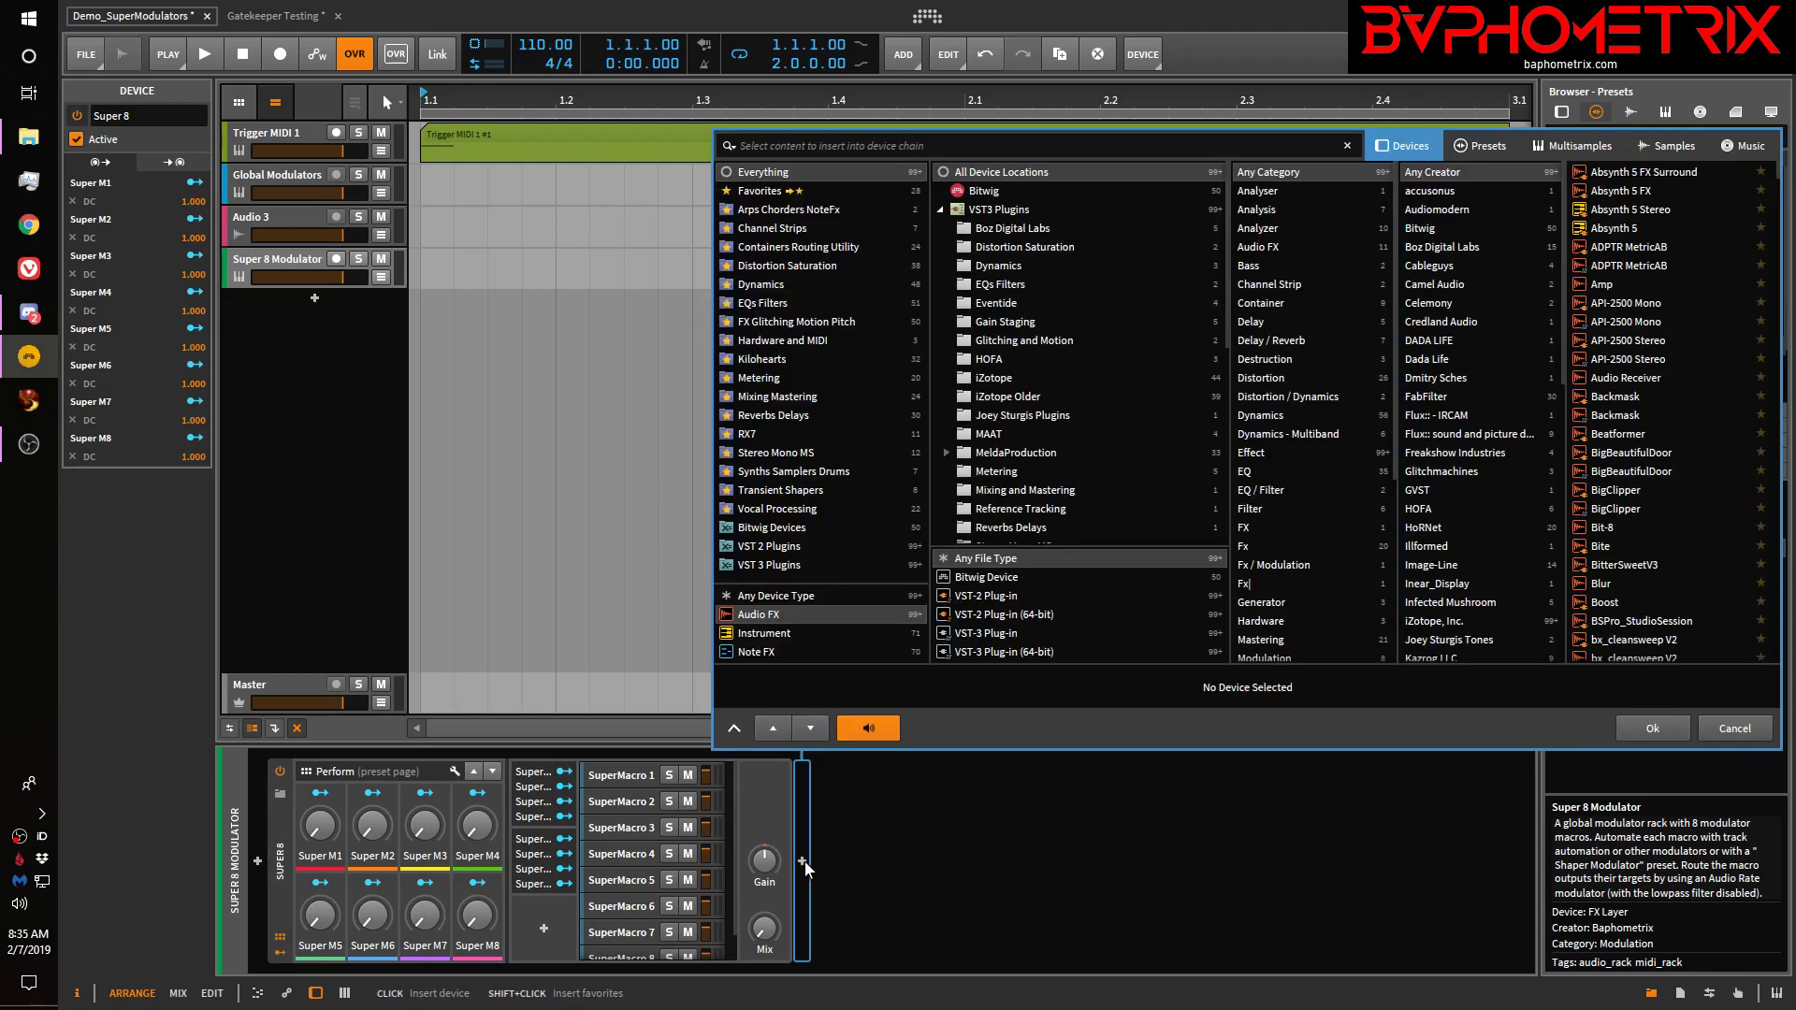
pyautogui.write('lay')
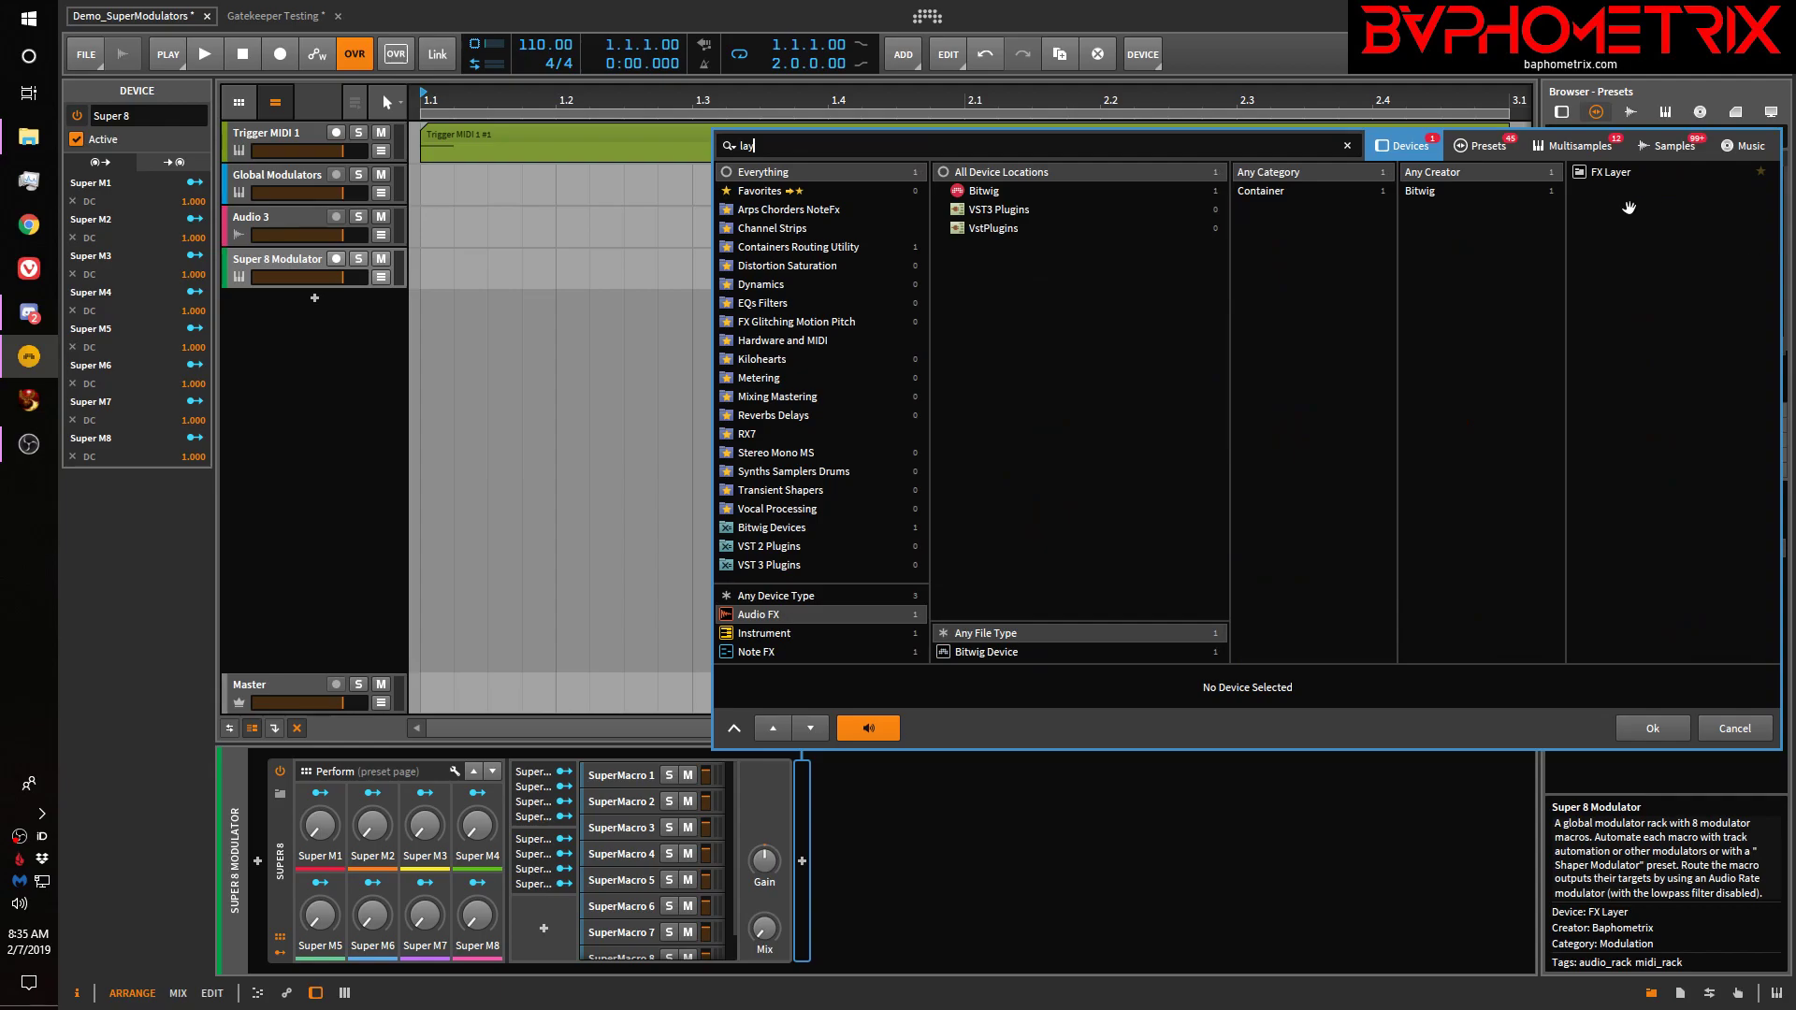
pyautogui.click(1592, 172)
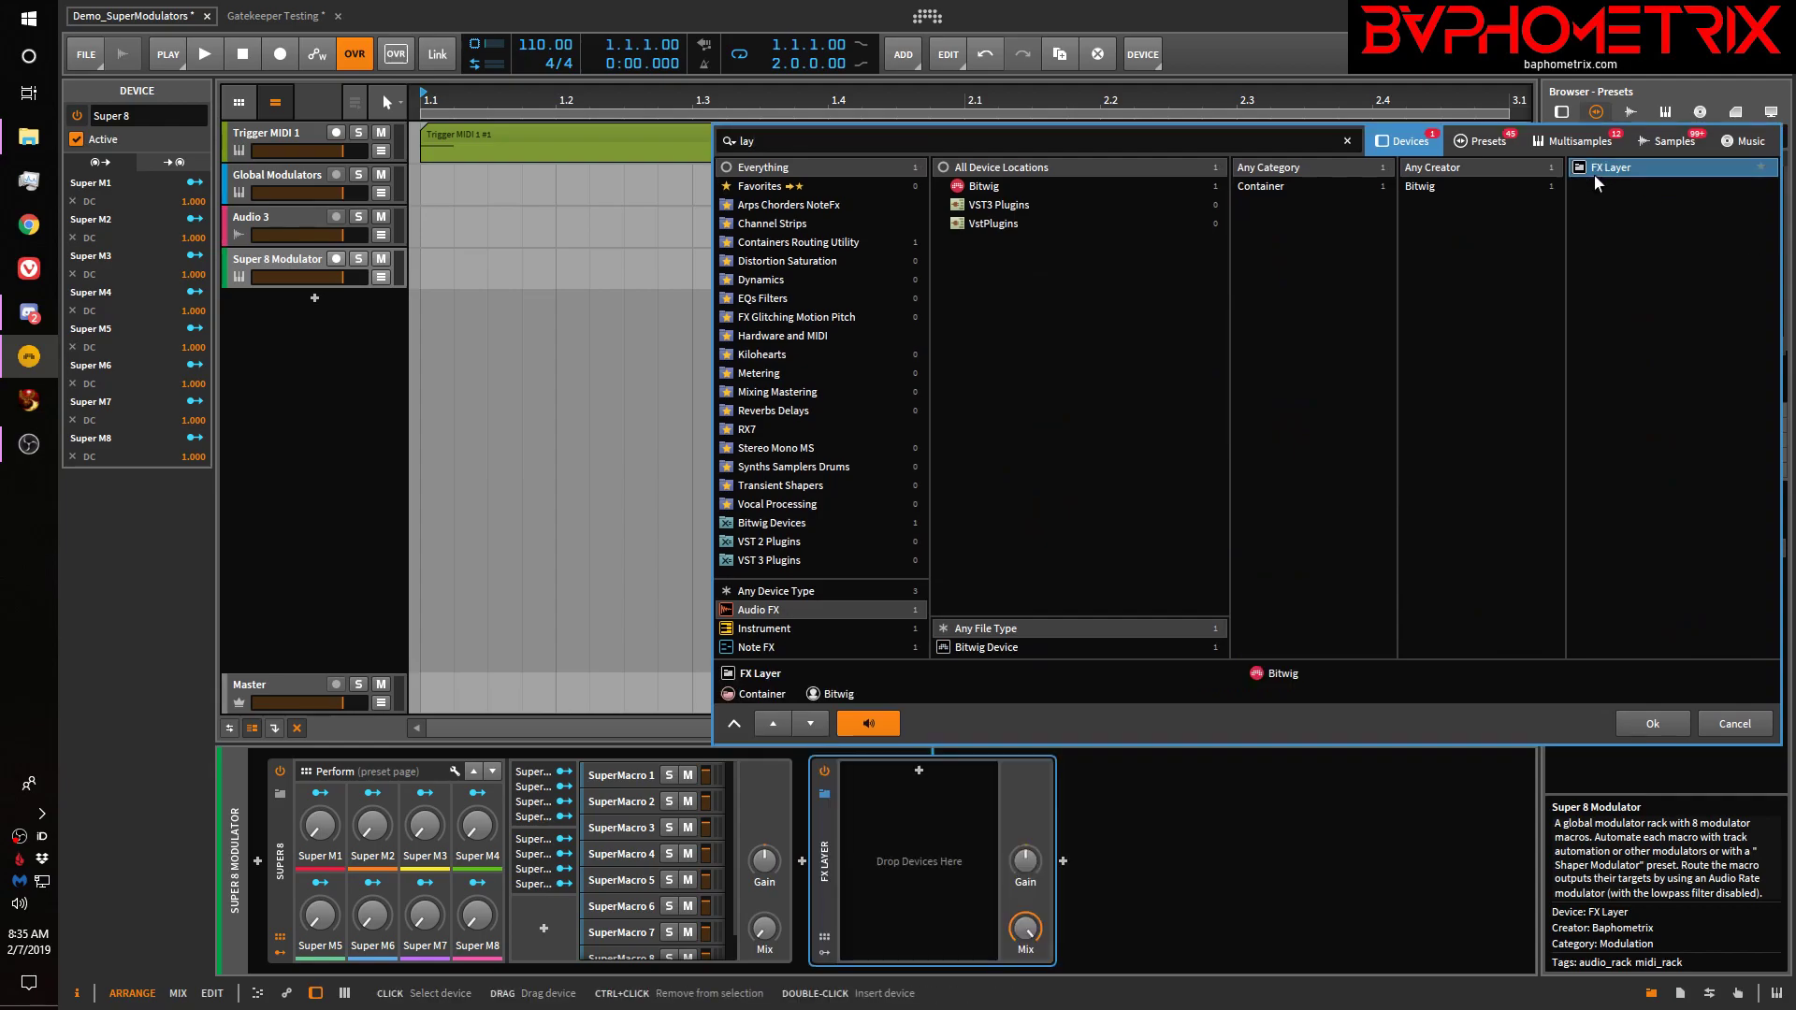
# Insert the FX Layer after Super 8, adjust its Mix knob, and compare with the Global Modulators track
pyautogui.click(1653, 725)
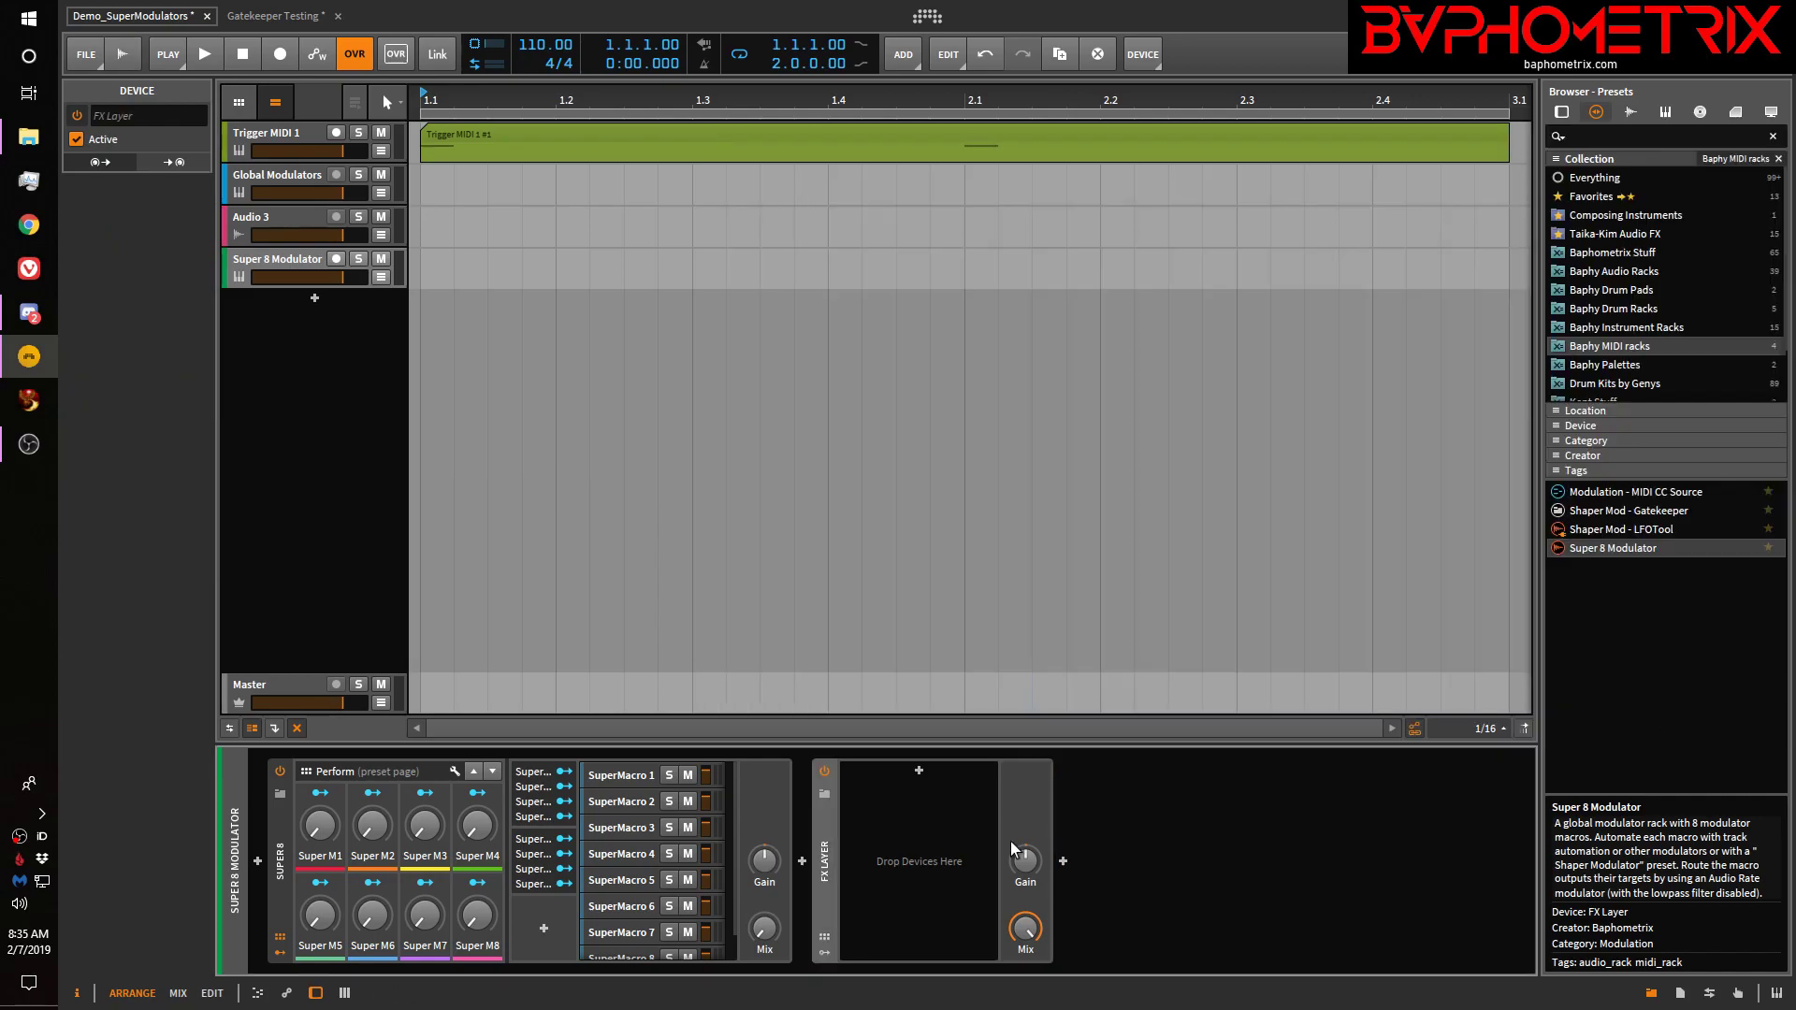
pyautogui.moveTo(1025, 929); pyautogui.dragTo(1025, 1009)
pyautogui.click(650, 773)
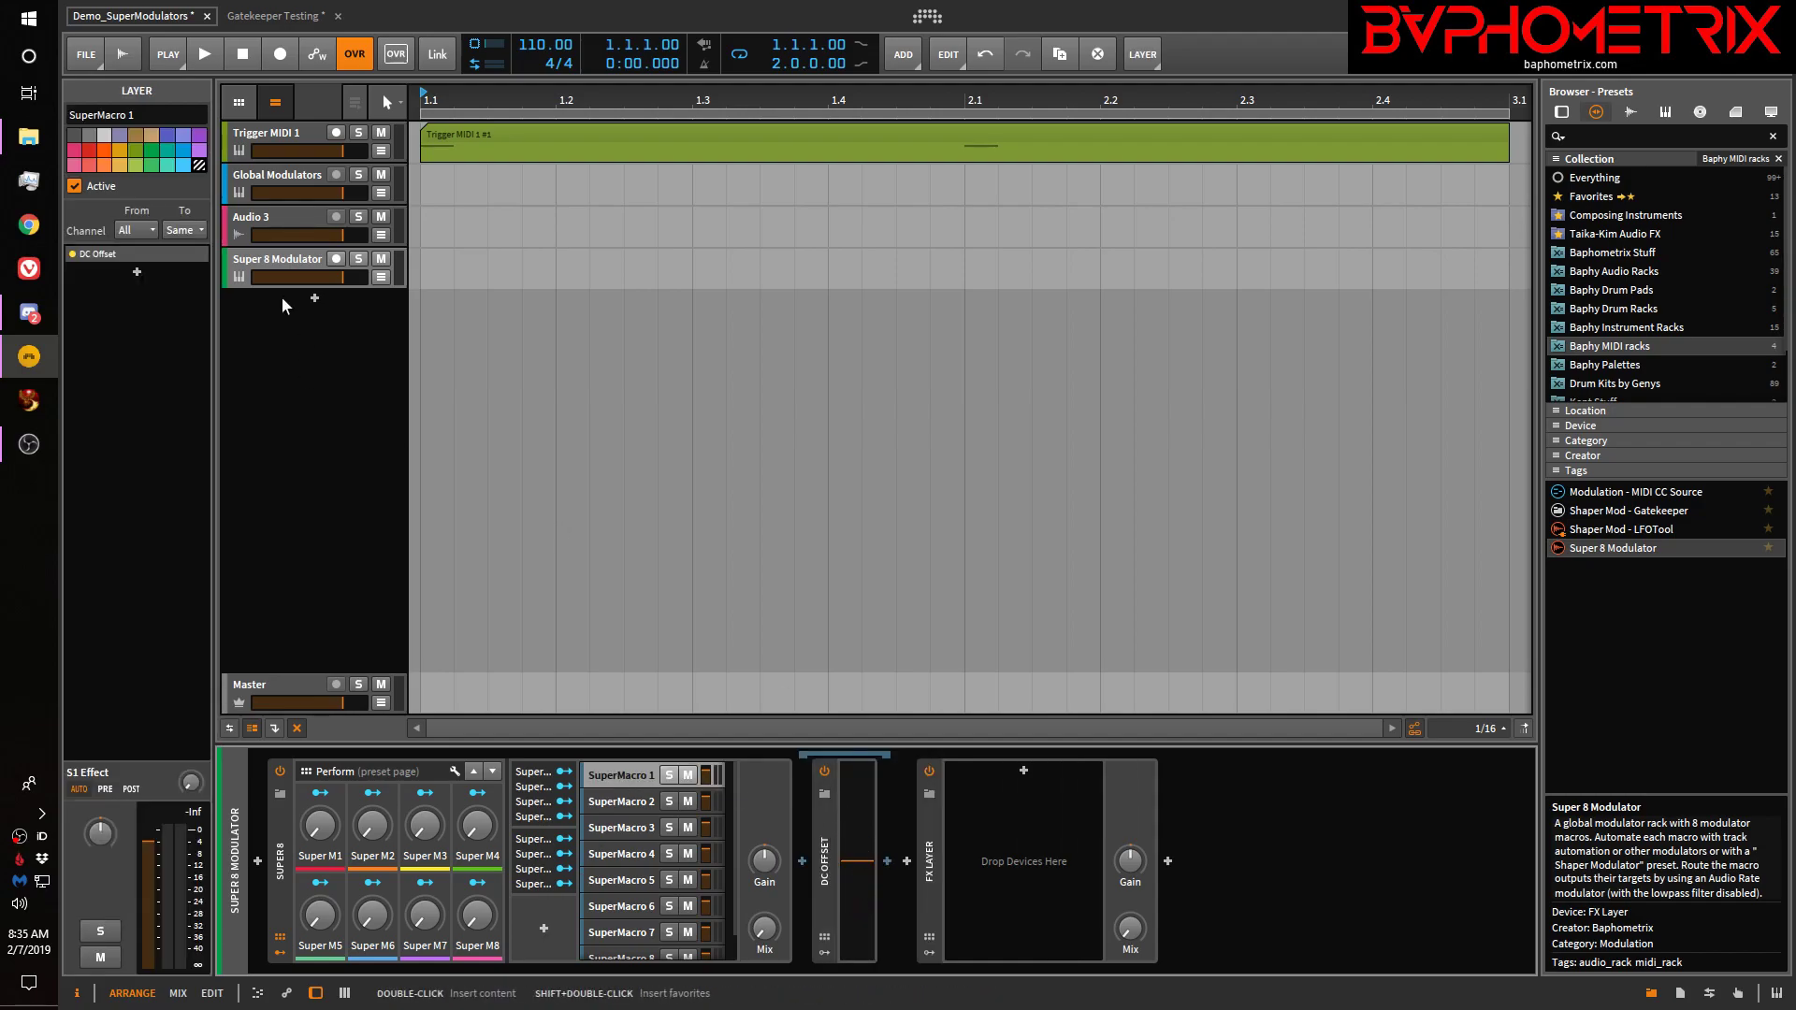
pyautogui.click(268, 170)
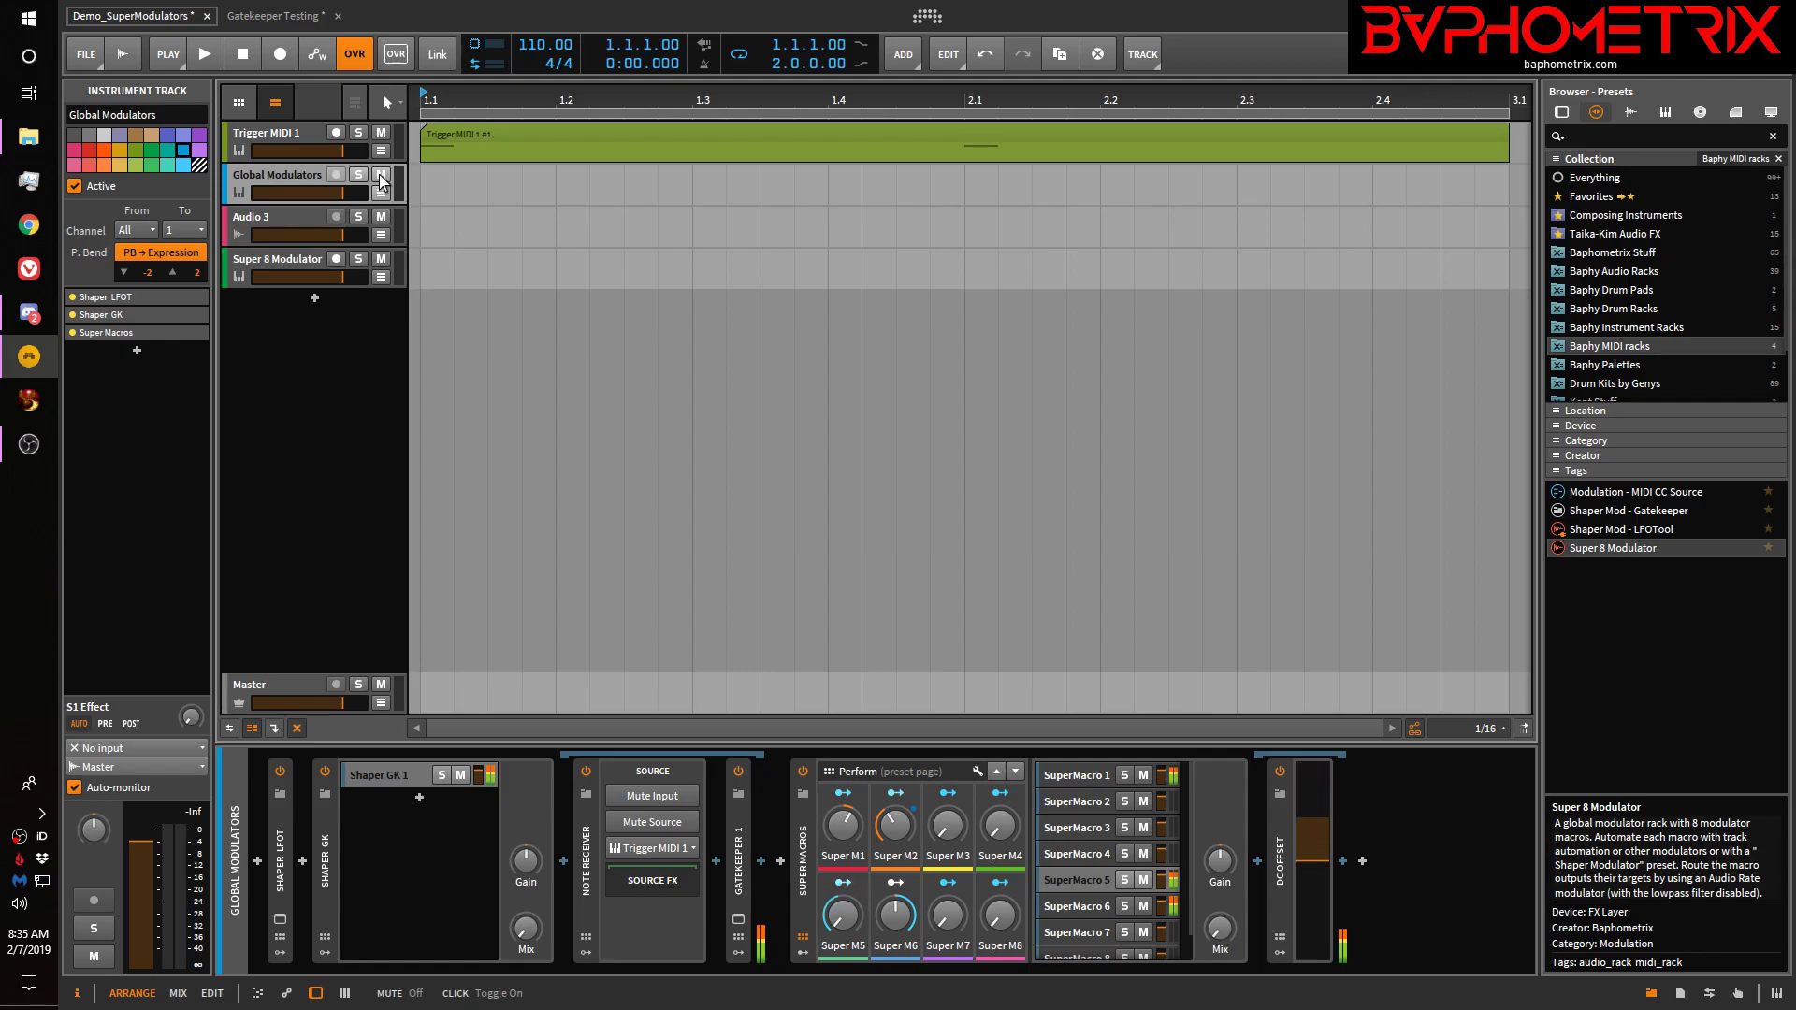
pyautogui.click(300, 257)
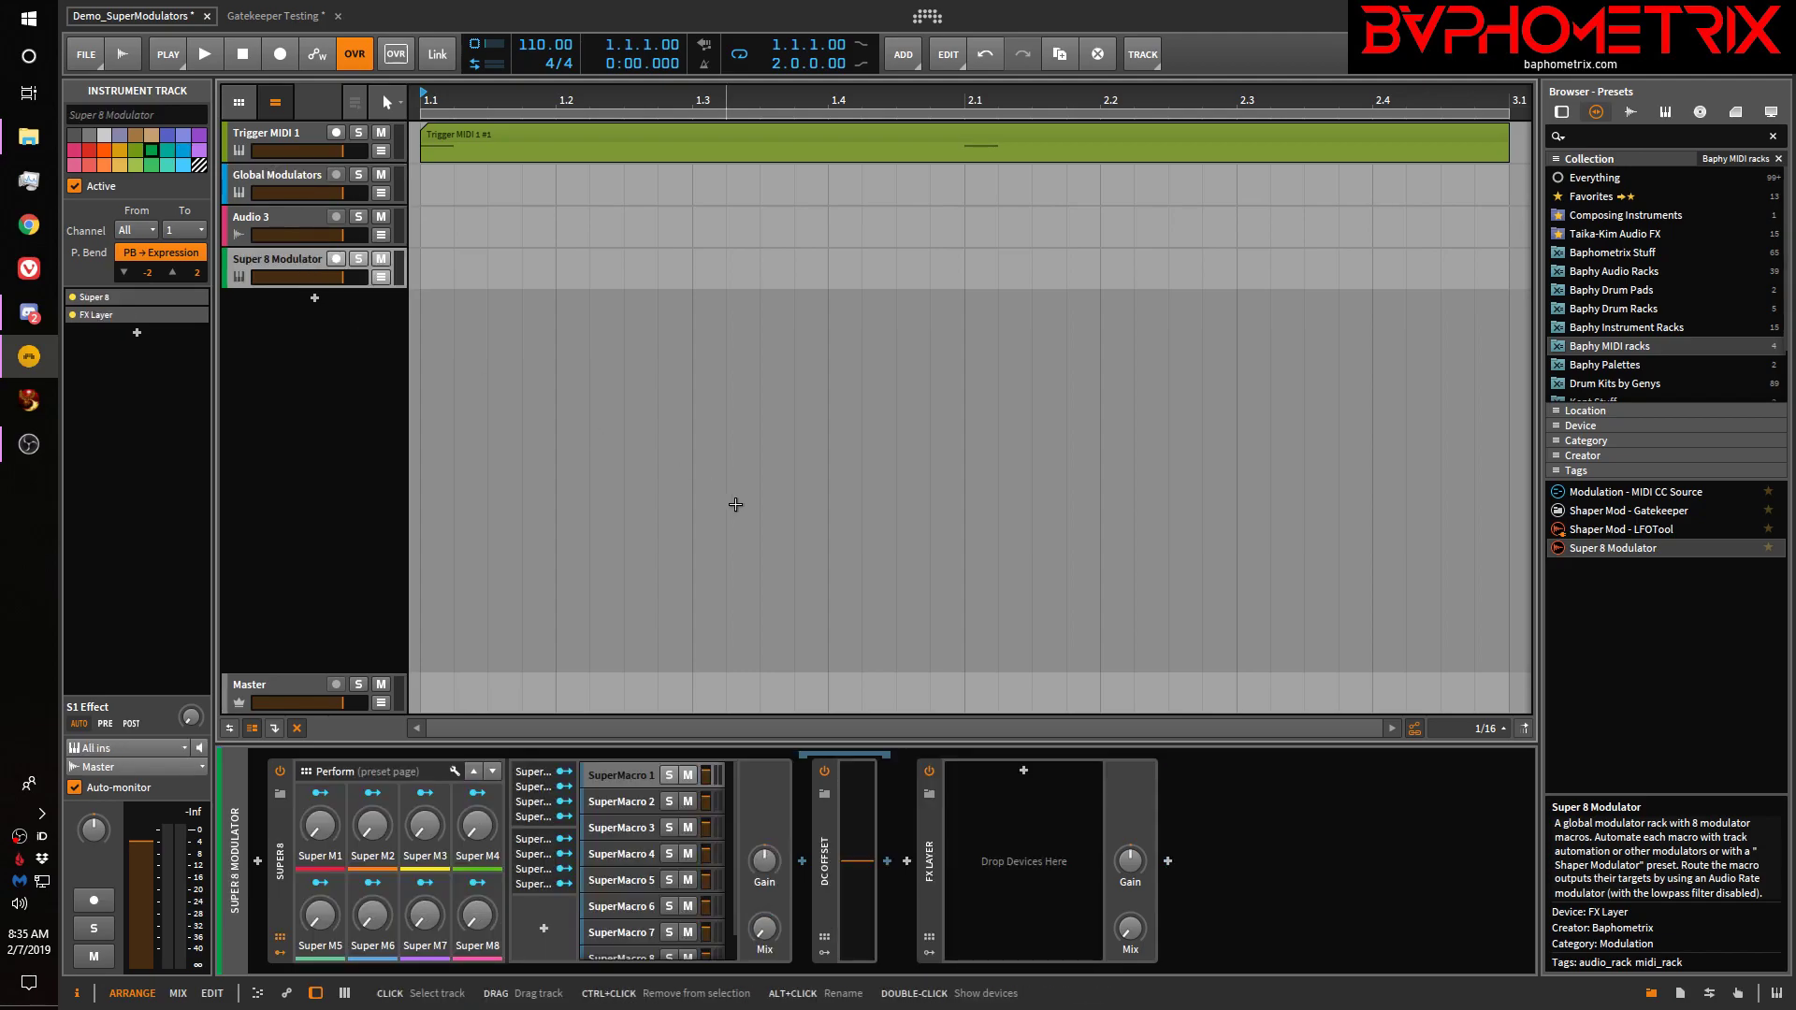
pyautogui.moveTo(1130, 940); pyautogui.dragTo(1129, 940)
# Insert a DC Offset into the FX Layer's first layer and name it Super Macro 1
pyautogui.click(1023, 770)
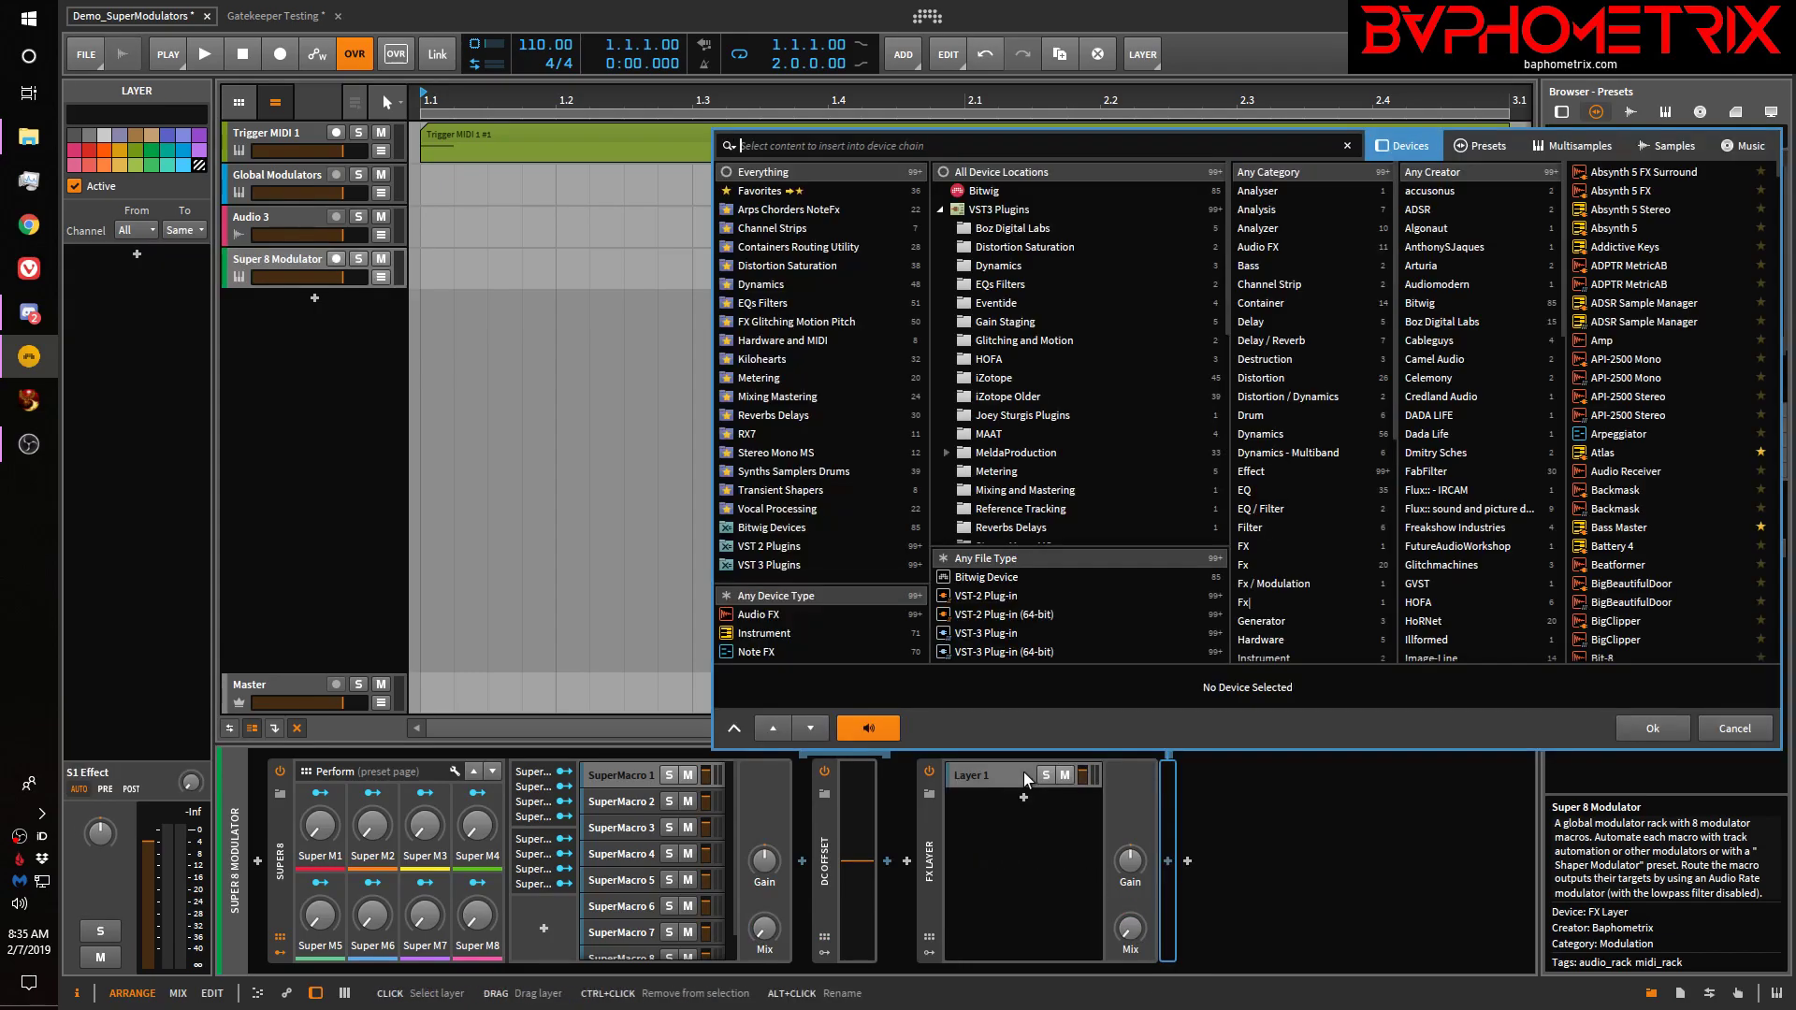
pyautogui.write('dco')
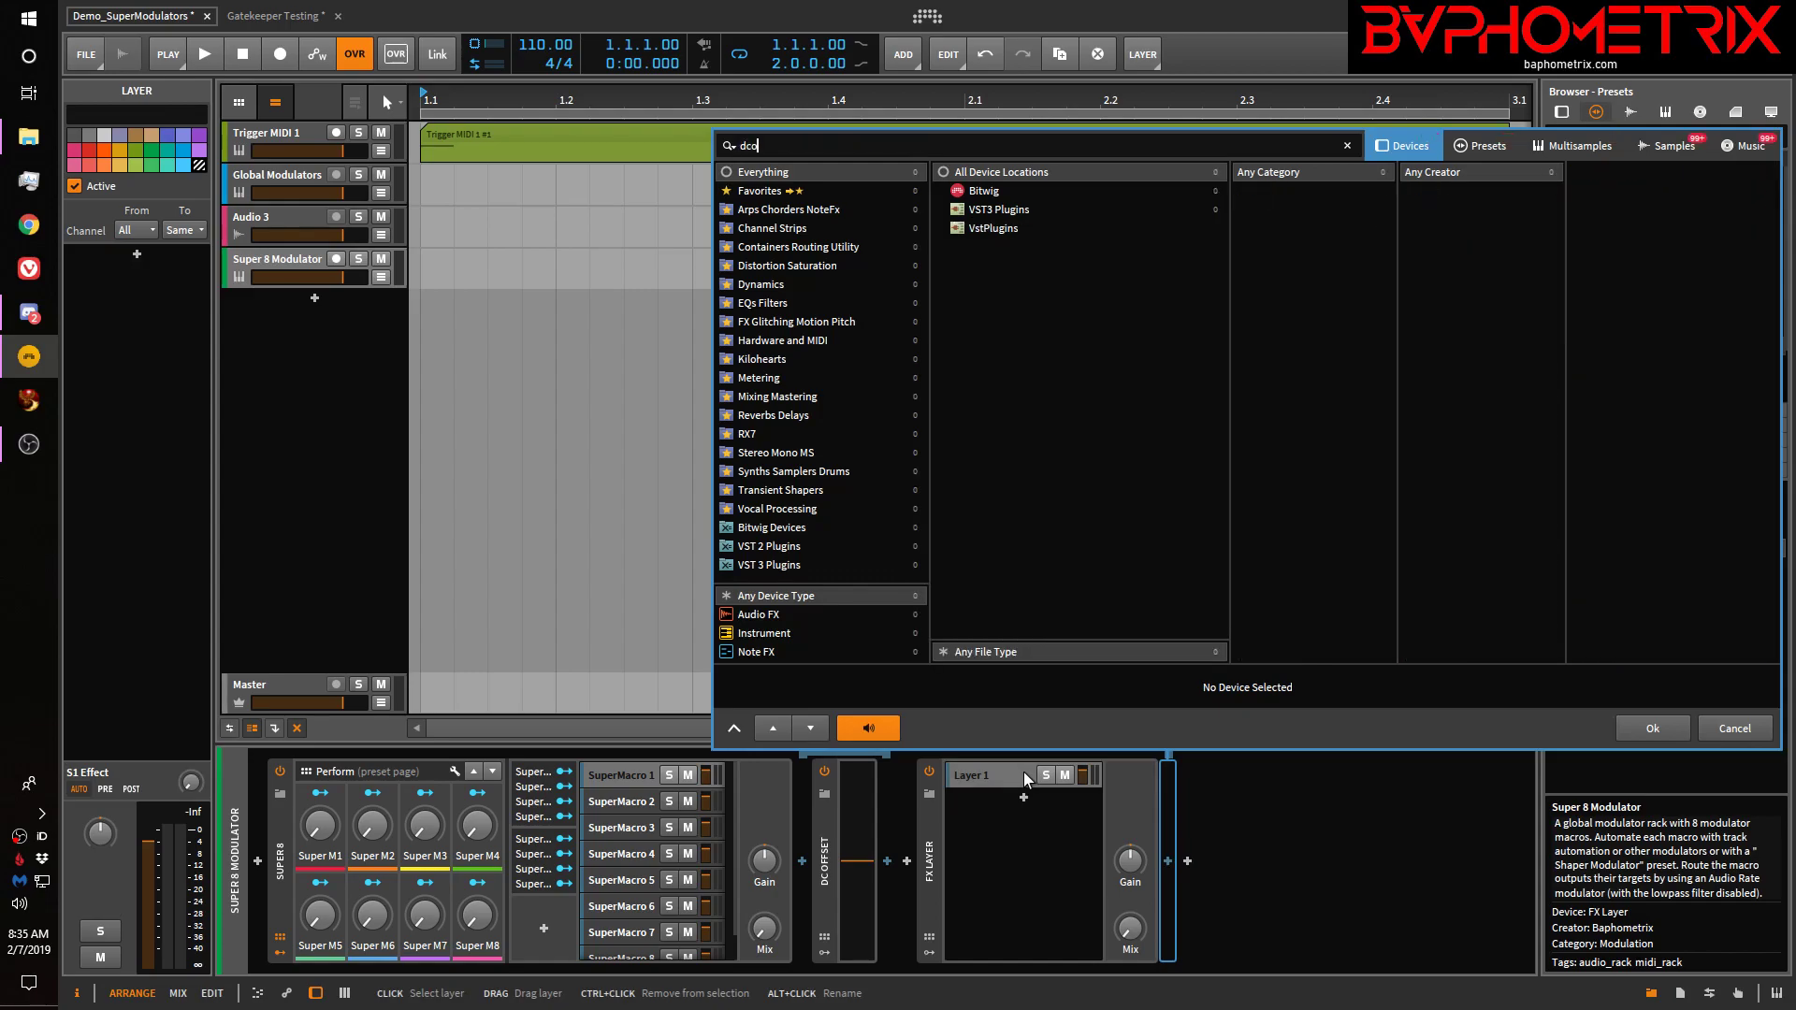
pyautogui.press('BackSpace')
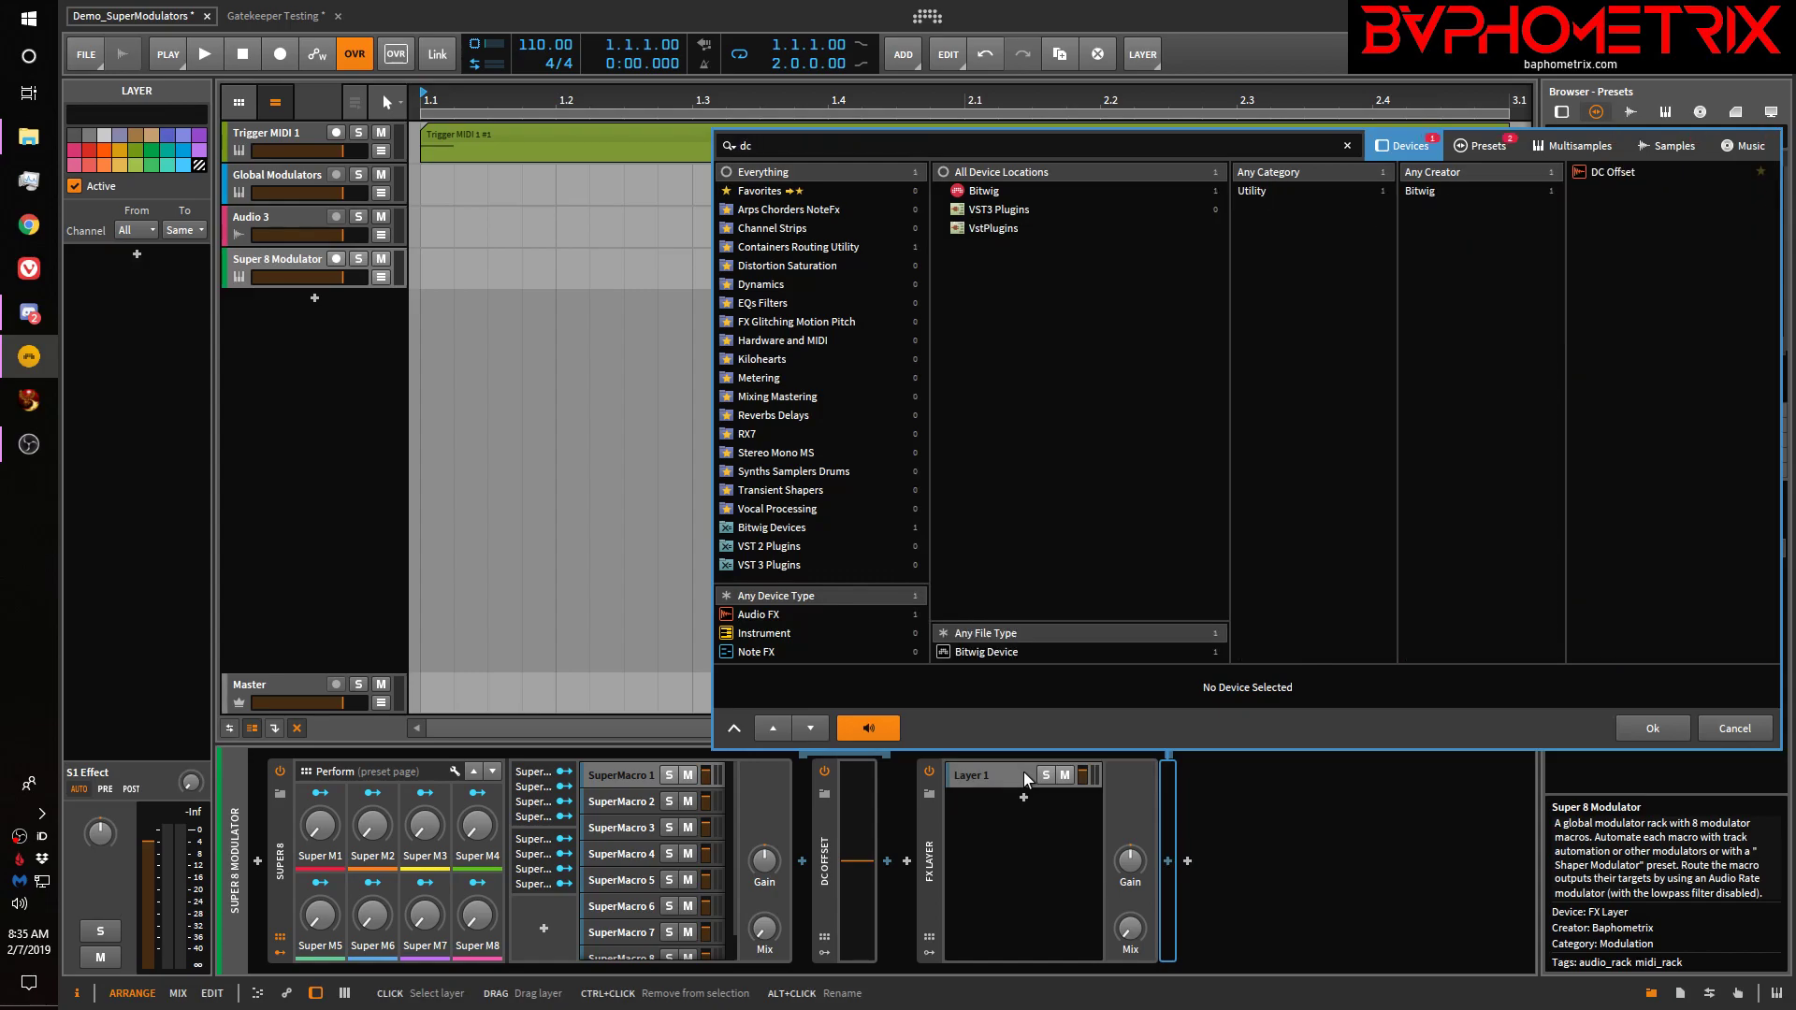
pyautogui.press('Down')
pyautogui.press('Return')
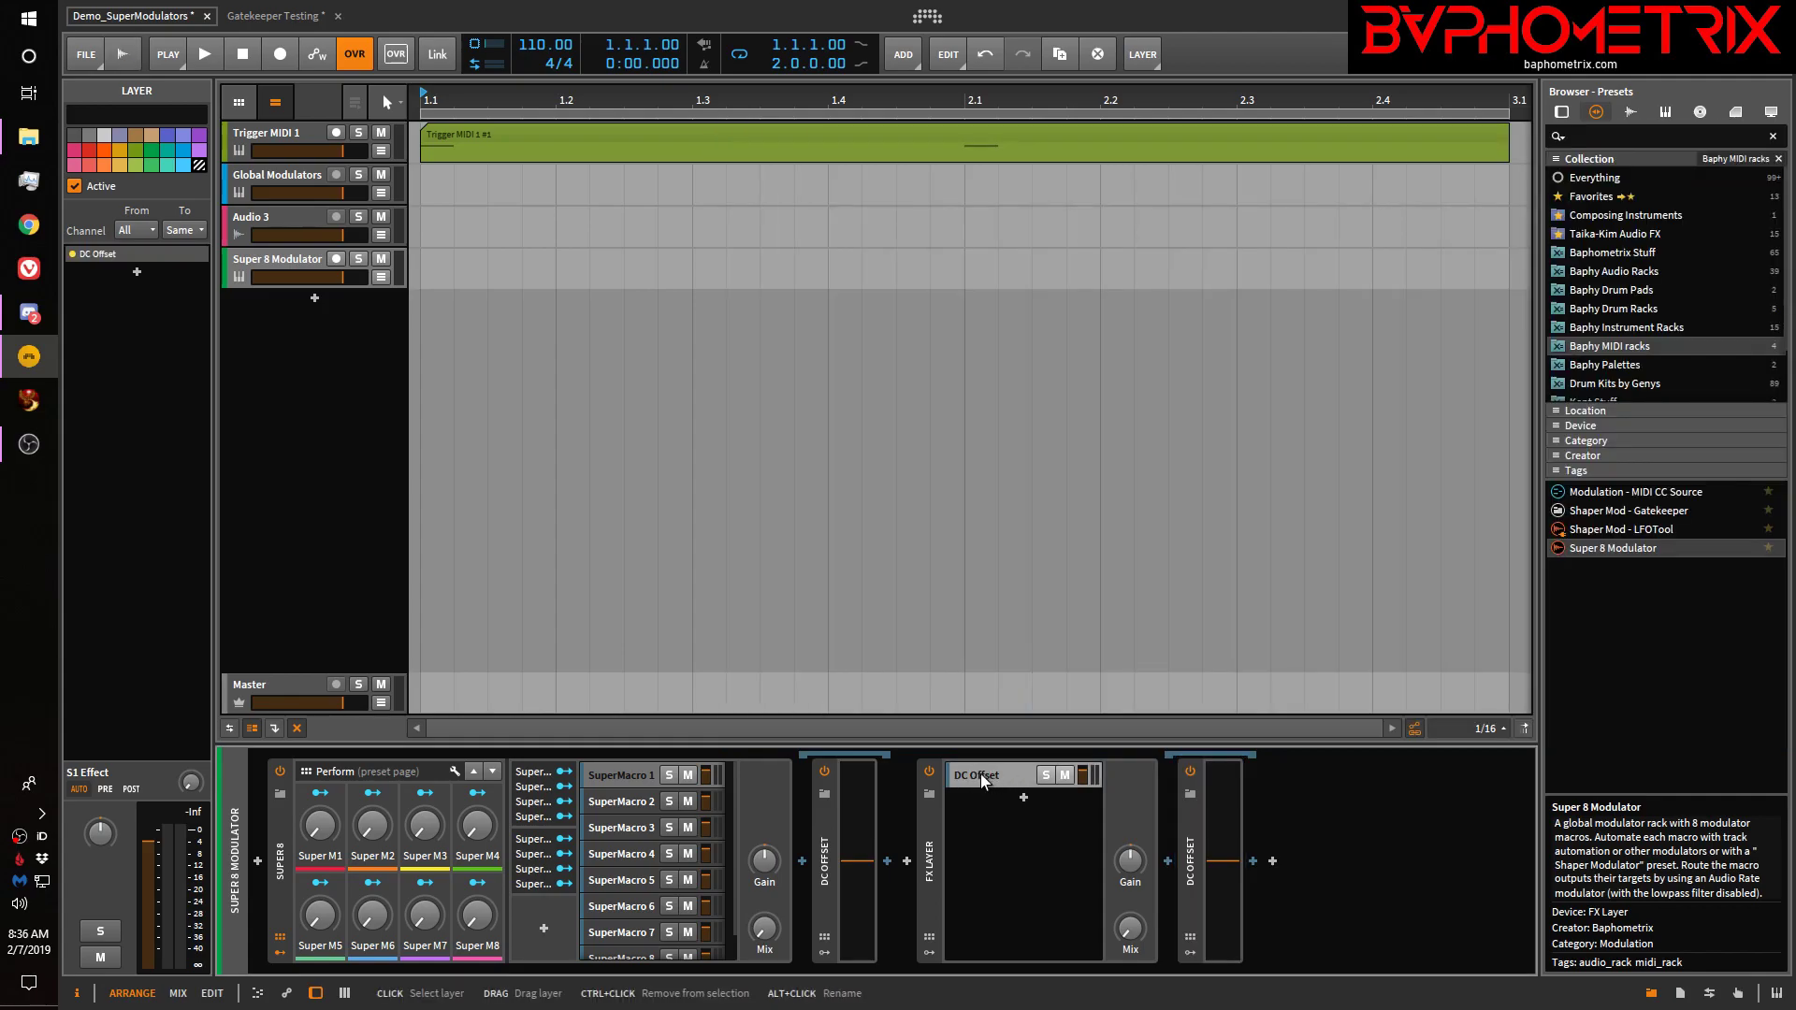
pyautogui.keyDown('alt'); pyautogui.click(984, 772); pyautogui.keyUp('alt')
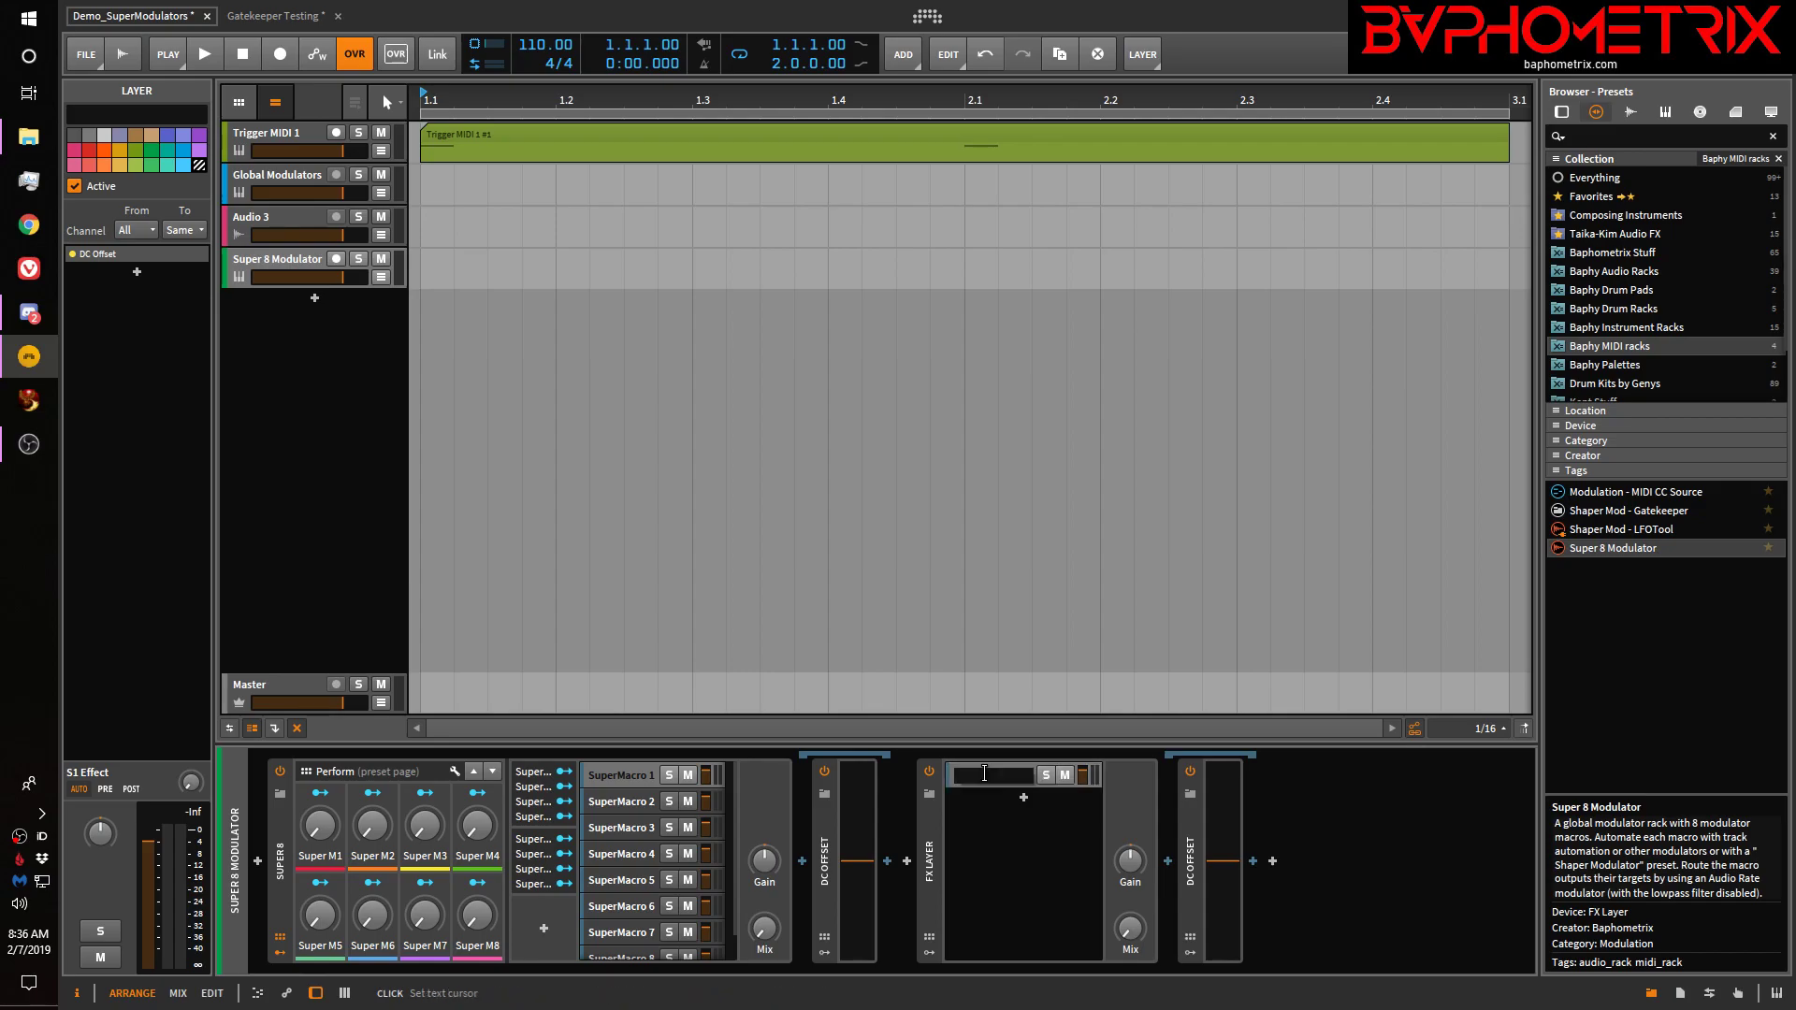
pyautogui.write('SuperMa')
pyautogui.press('Return')
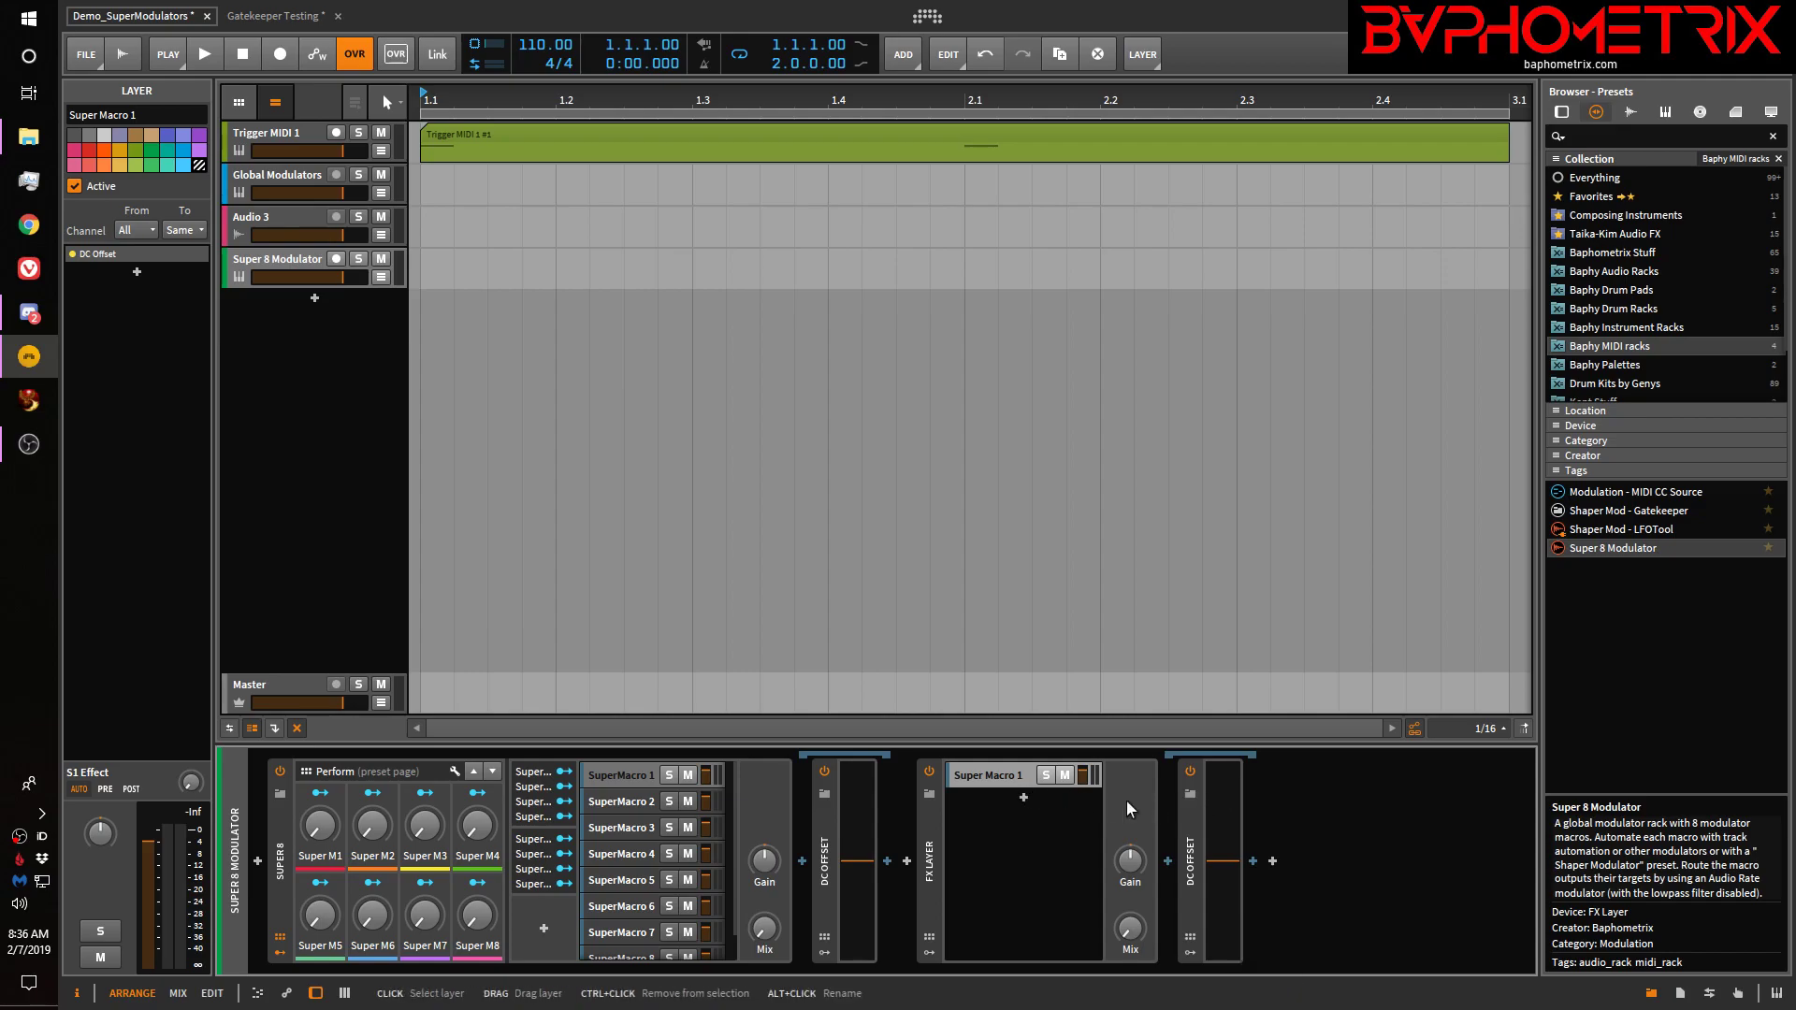
# Duplicate the Super Macro 1 layer up to eight layers, keeping the DC Offset after the FX Layer
pyautogui.press('Delete')
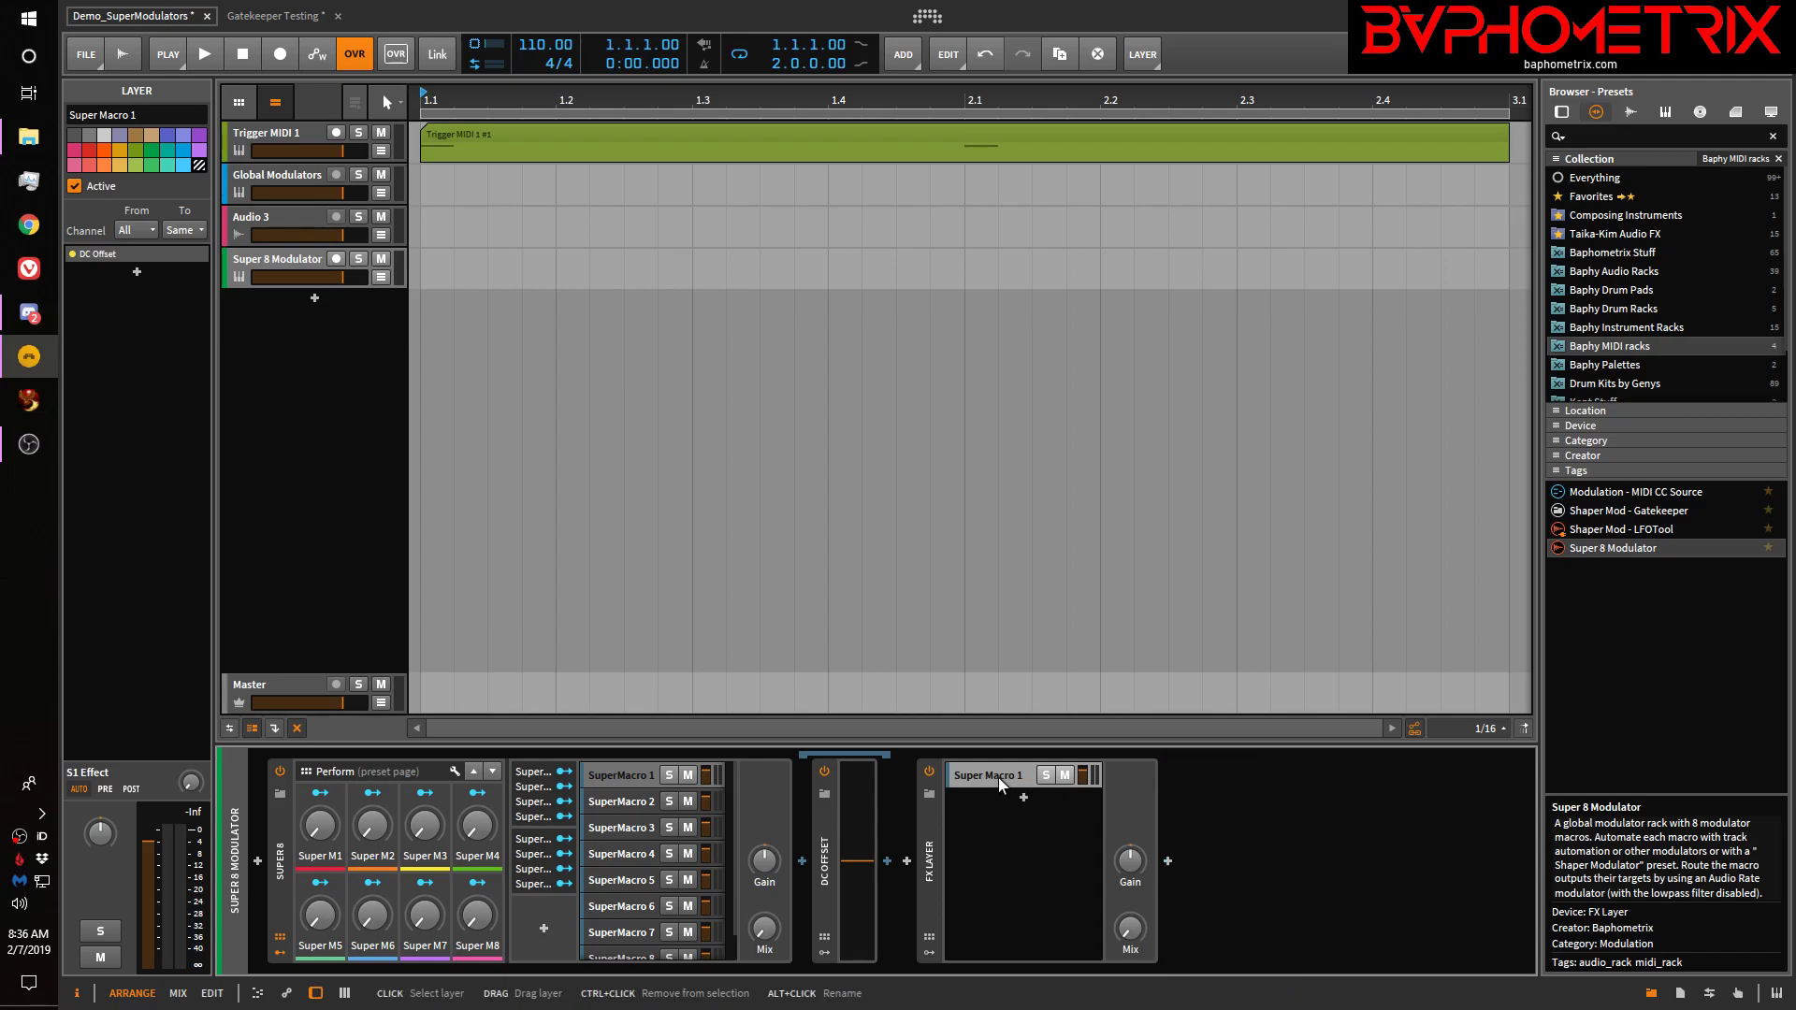
pyautogui.hotkey('ctrl', 'd')
pyautogui.hotkey('ctrl', 'd')
pyautogui.hotkey('ctrl', 'd')
pyautogui.hotkey('ctrl', 'd')
pyautogui.hotkey('ctrl', 'd')
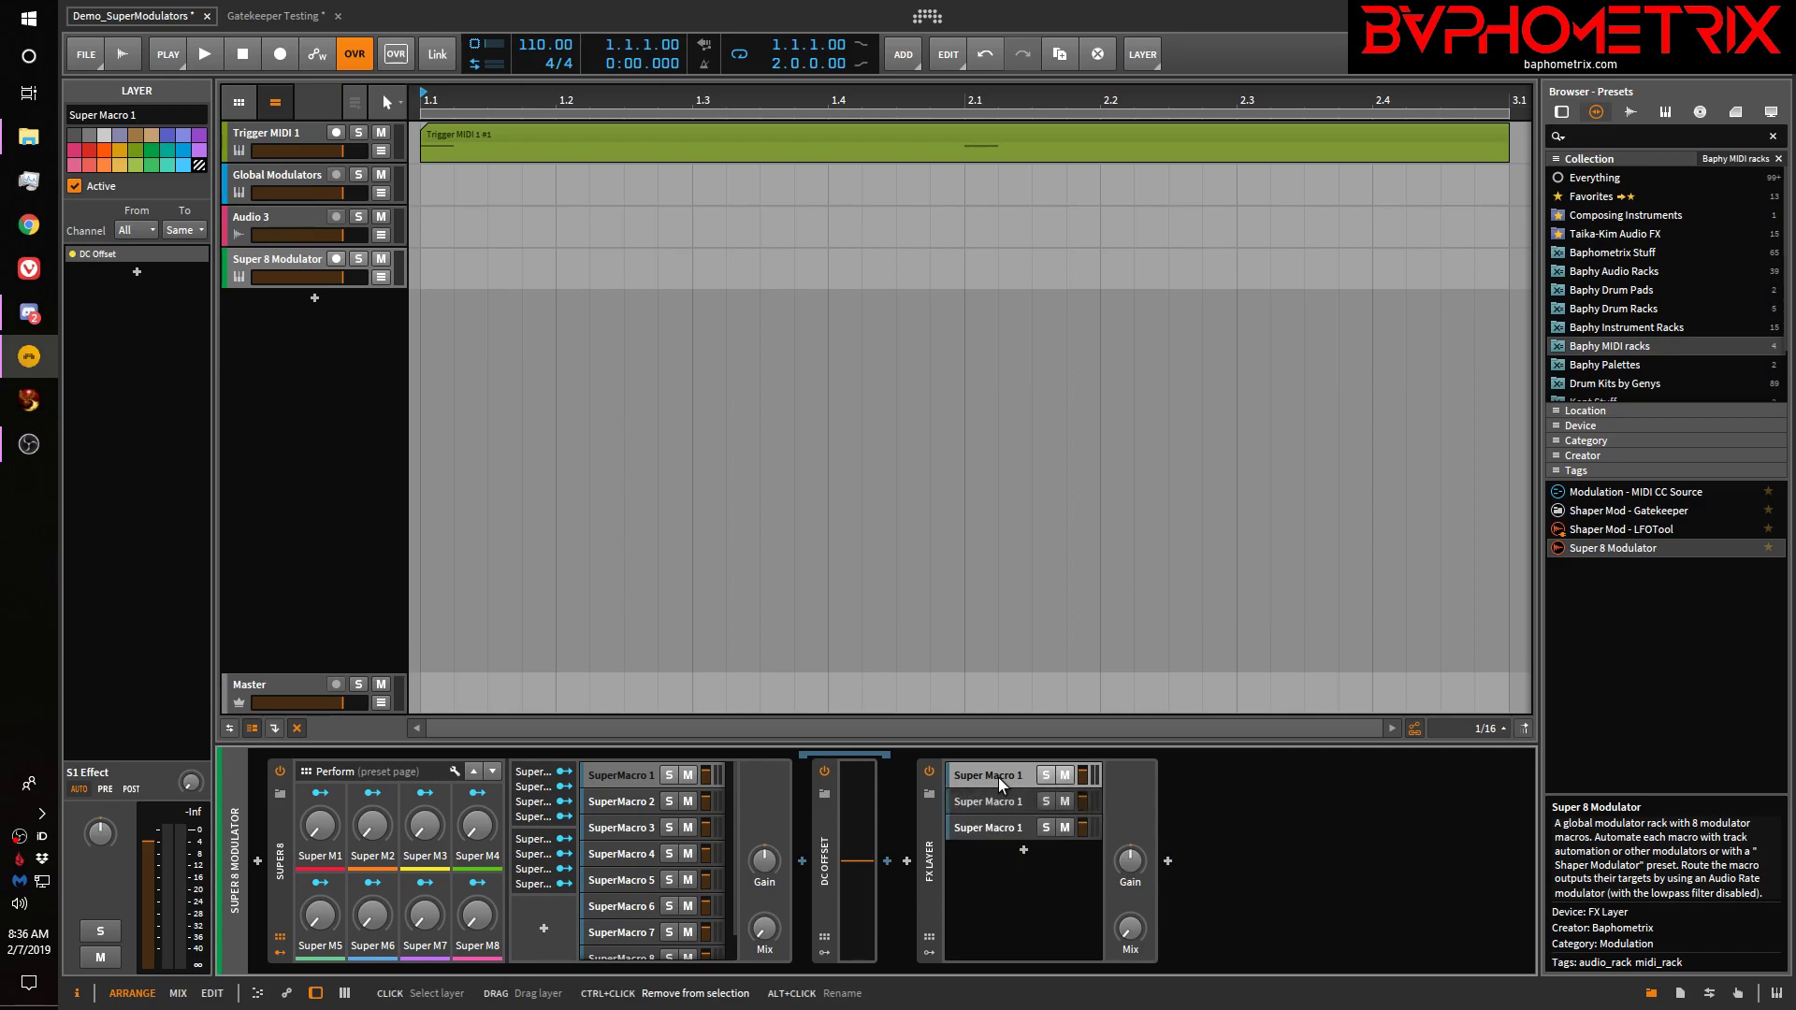
pyautogui.hotkey('ctrl', 'd')
pyautogui.hotkey('ctrl', 'd')
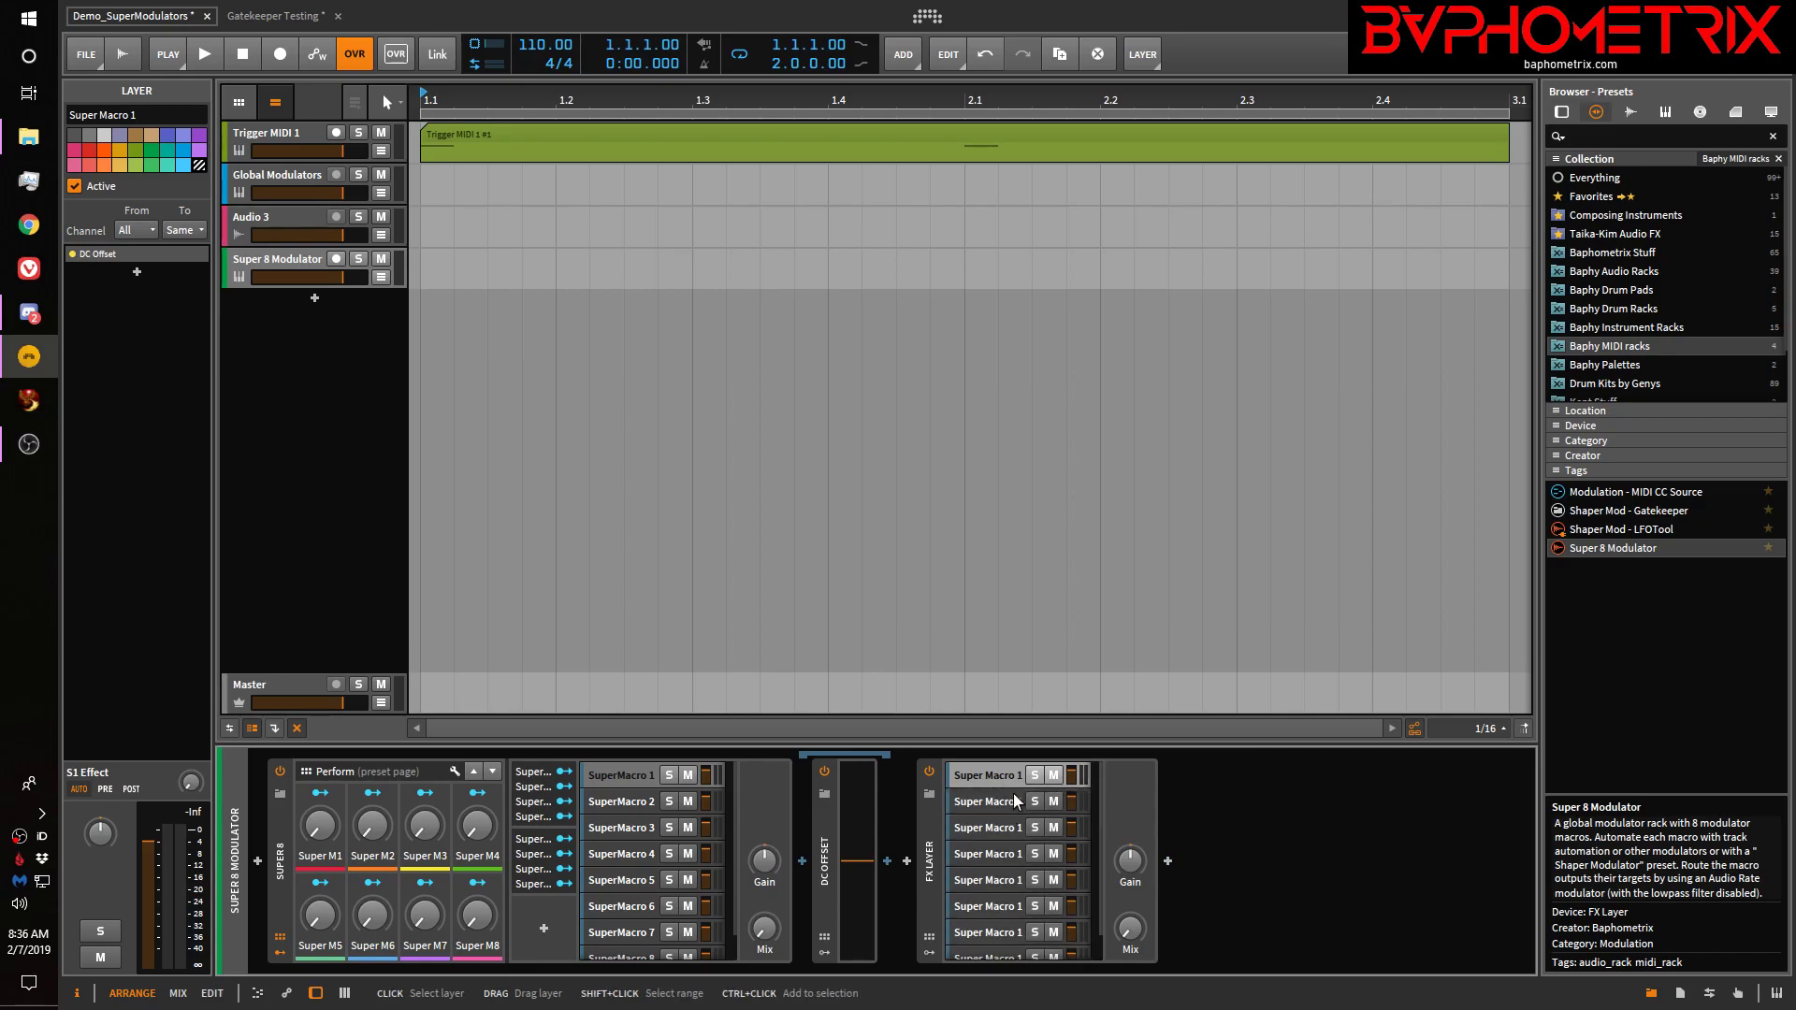
pyautogui.click(1008, 800)
pyautogui.hotkey('ctrl', 'd')
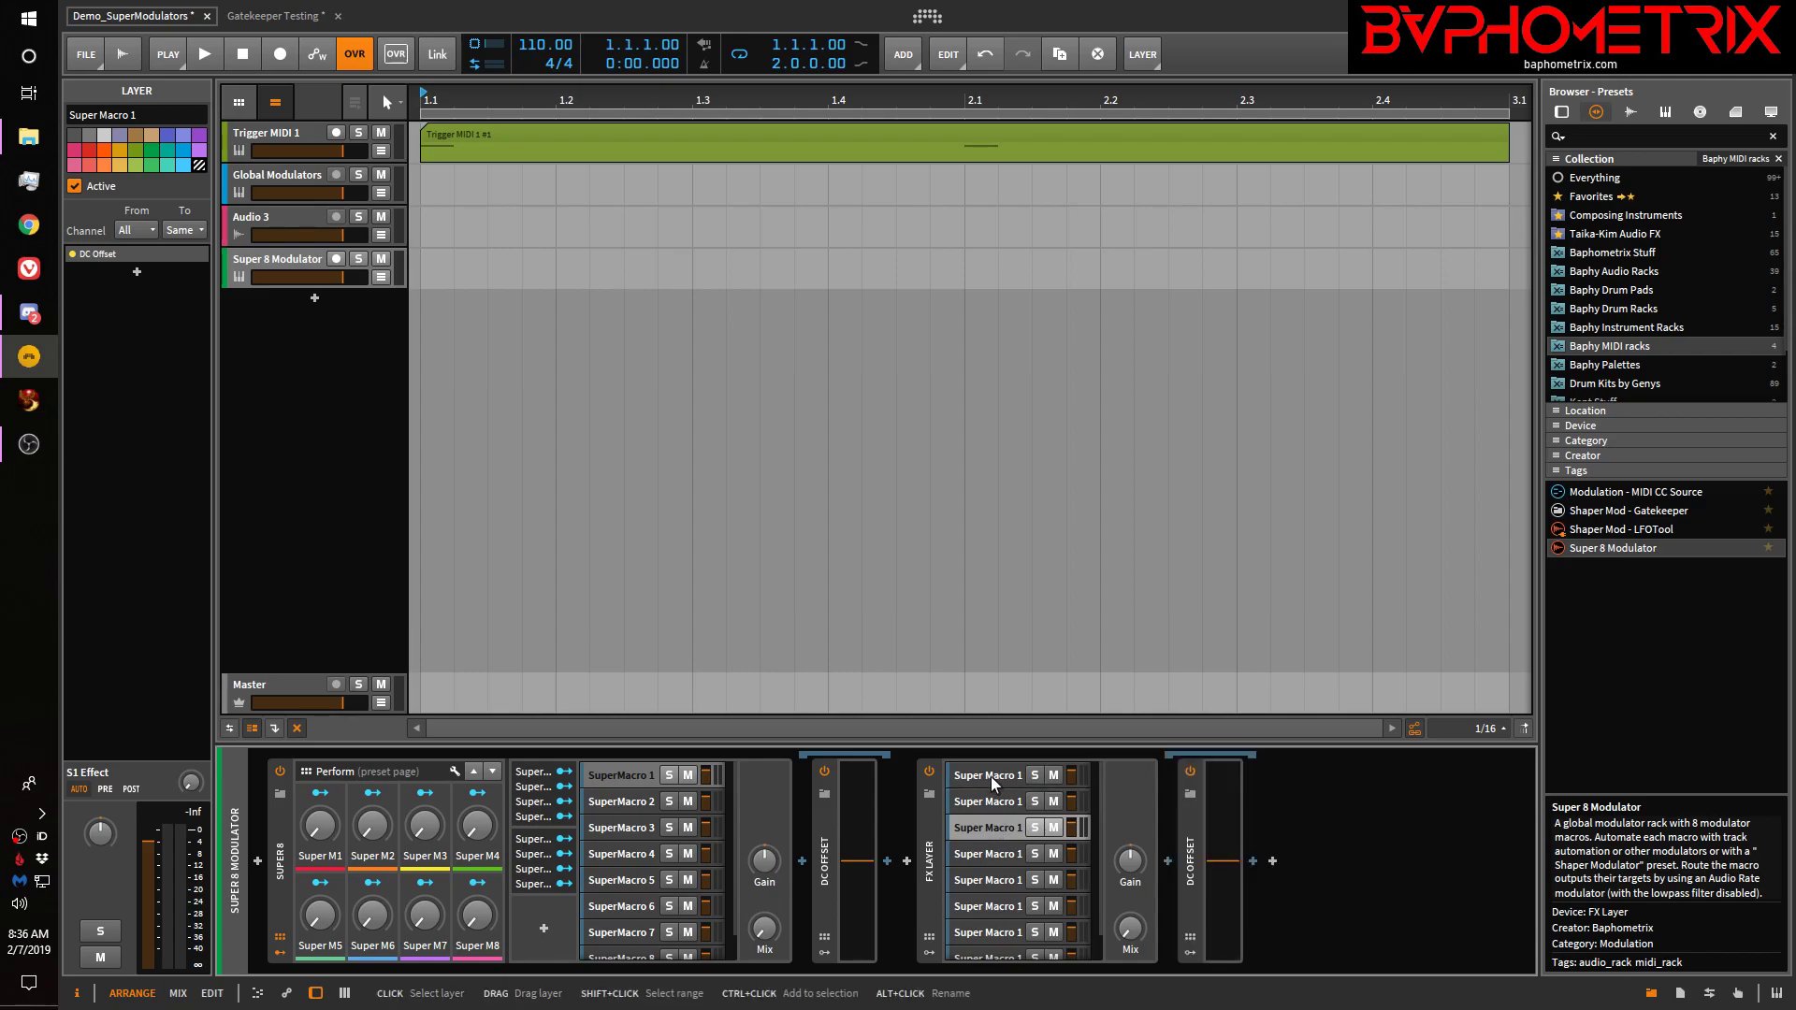
# Rename the second DC Offset layer to Super Macro 2
pyautogui.click(990, 828)
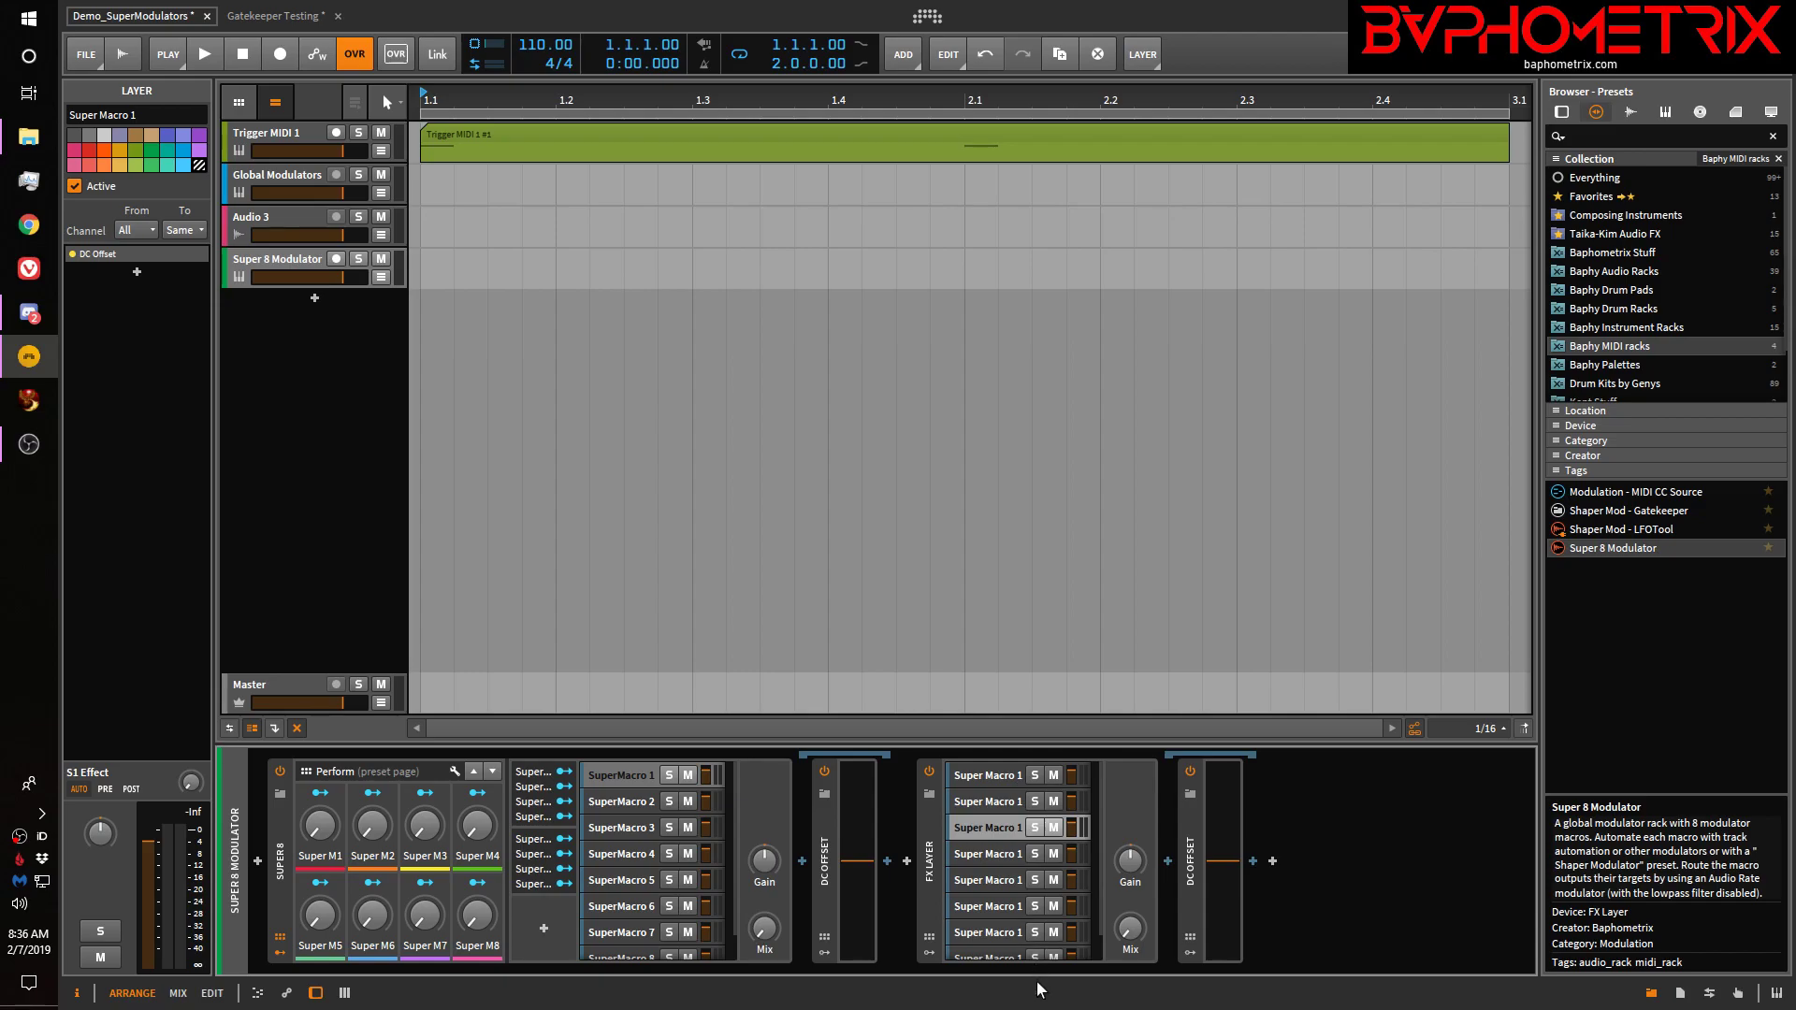
pyautogui.doubleClick(1000, 802)
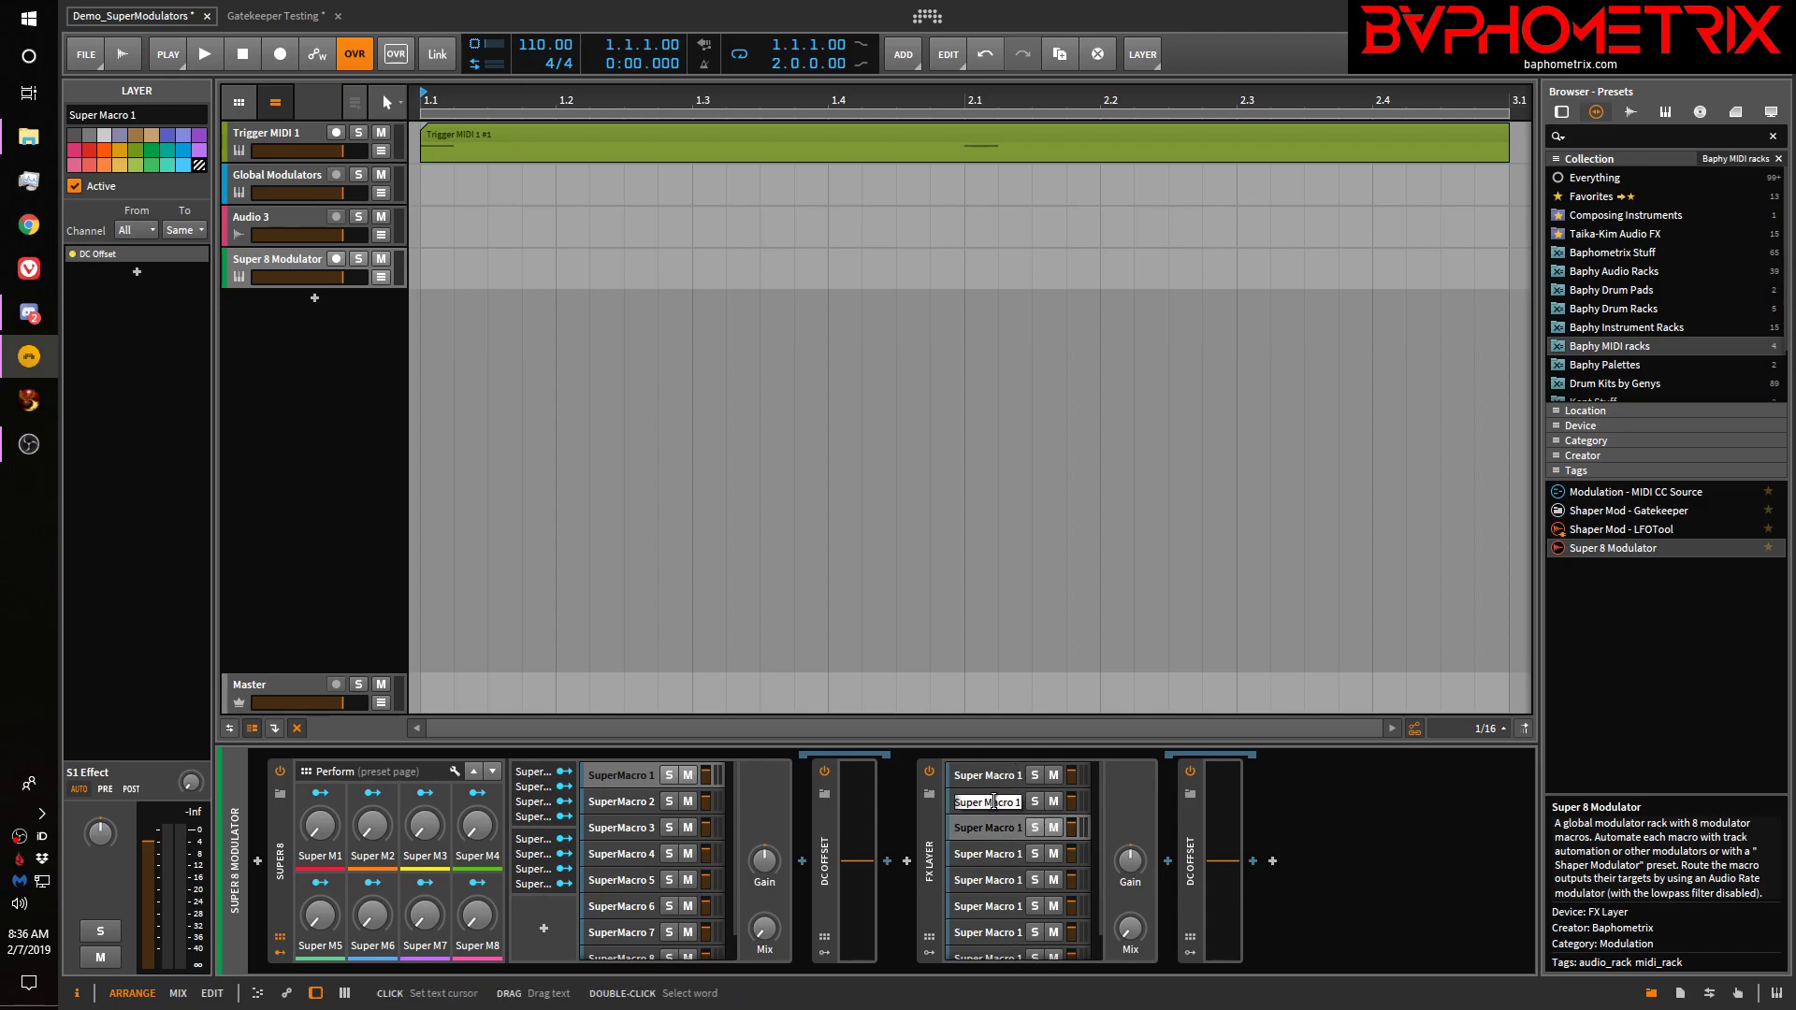
pyautogui.click(1017, 802)
pyautogui.press('BackSpace')
pyautogui.press('Return')
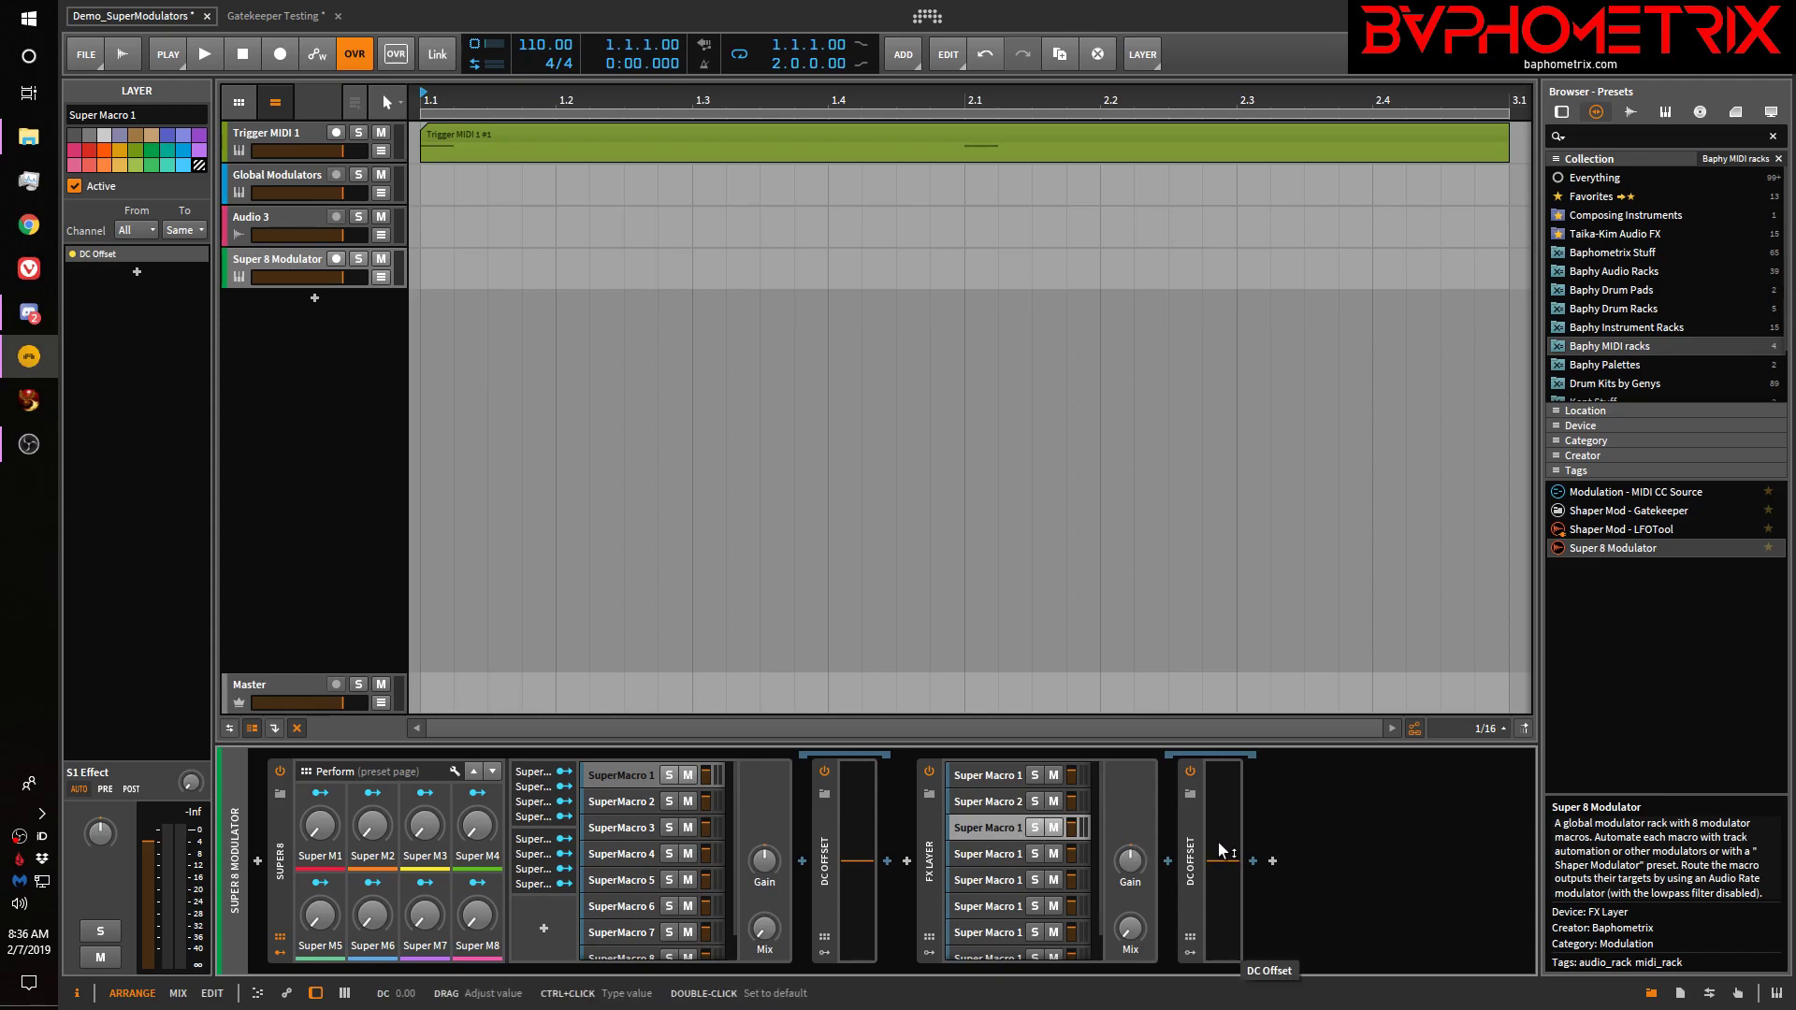
# Add two Macro-4 modulators to the FX Layer
pyautogui.click(930, 954)
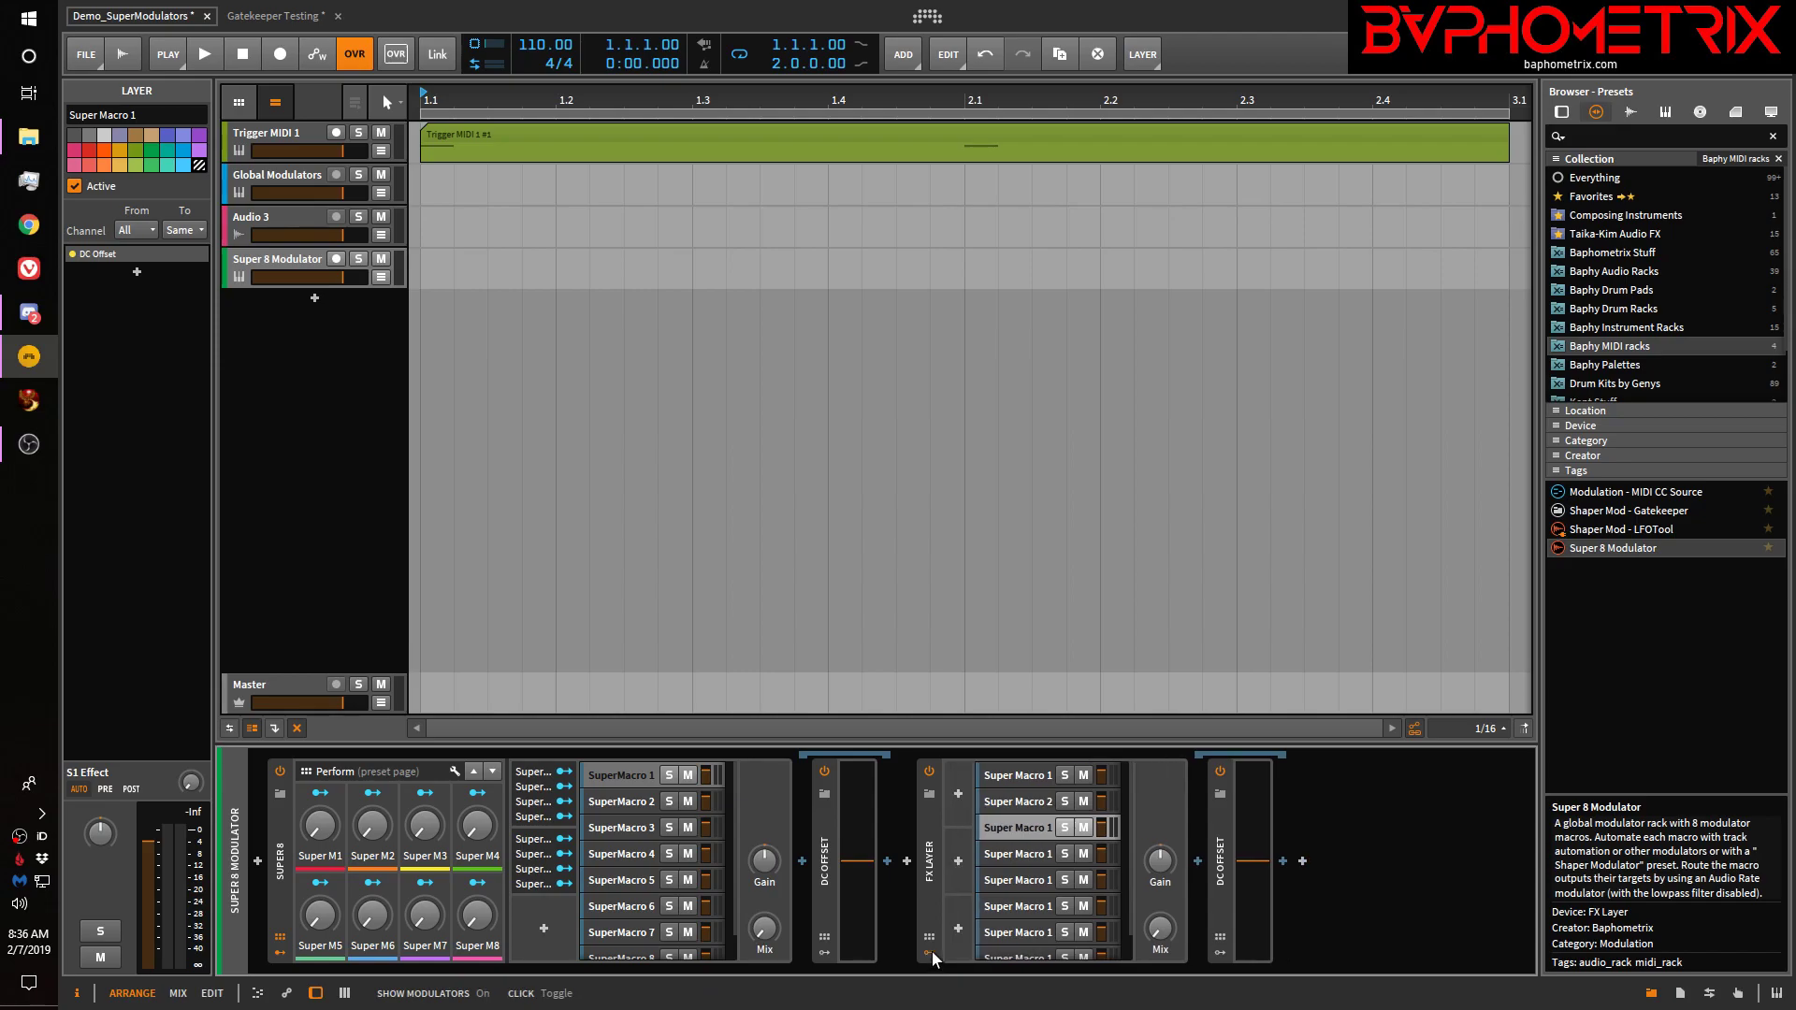
pyautogui.click(957, 793)
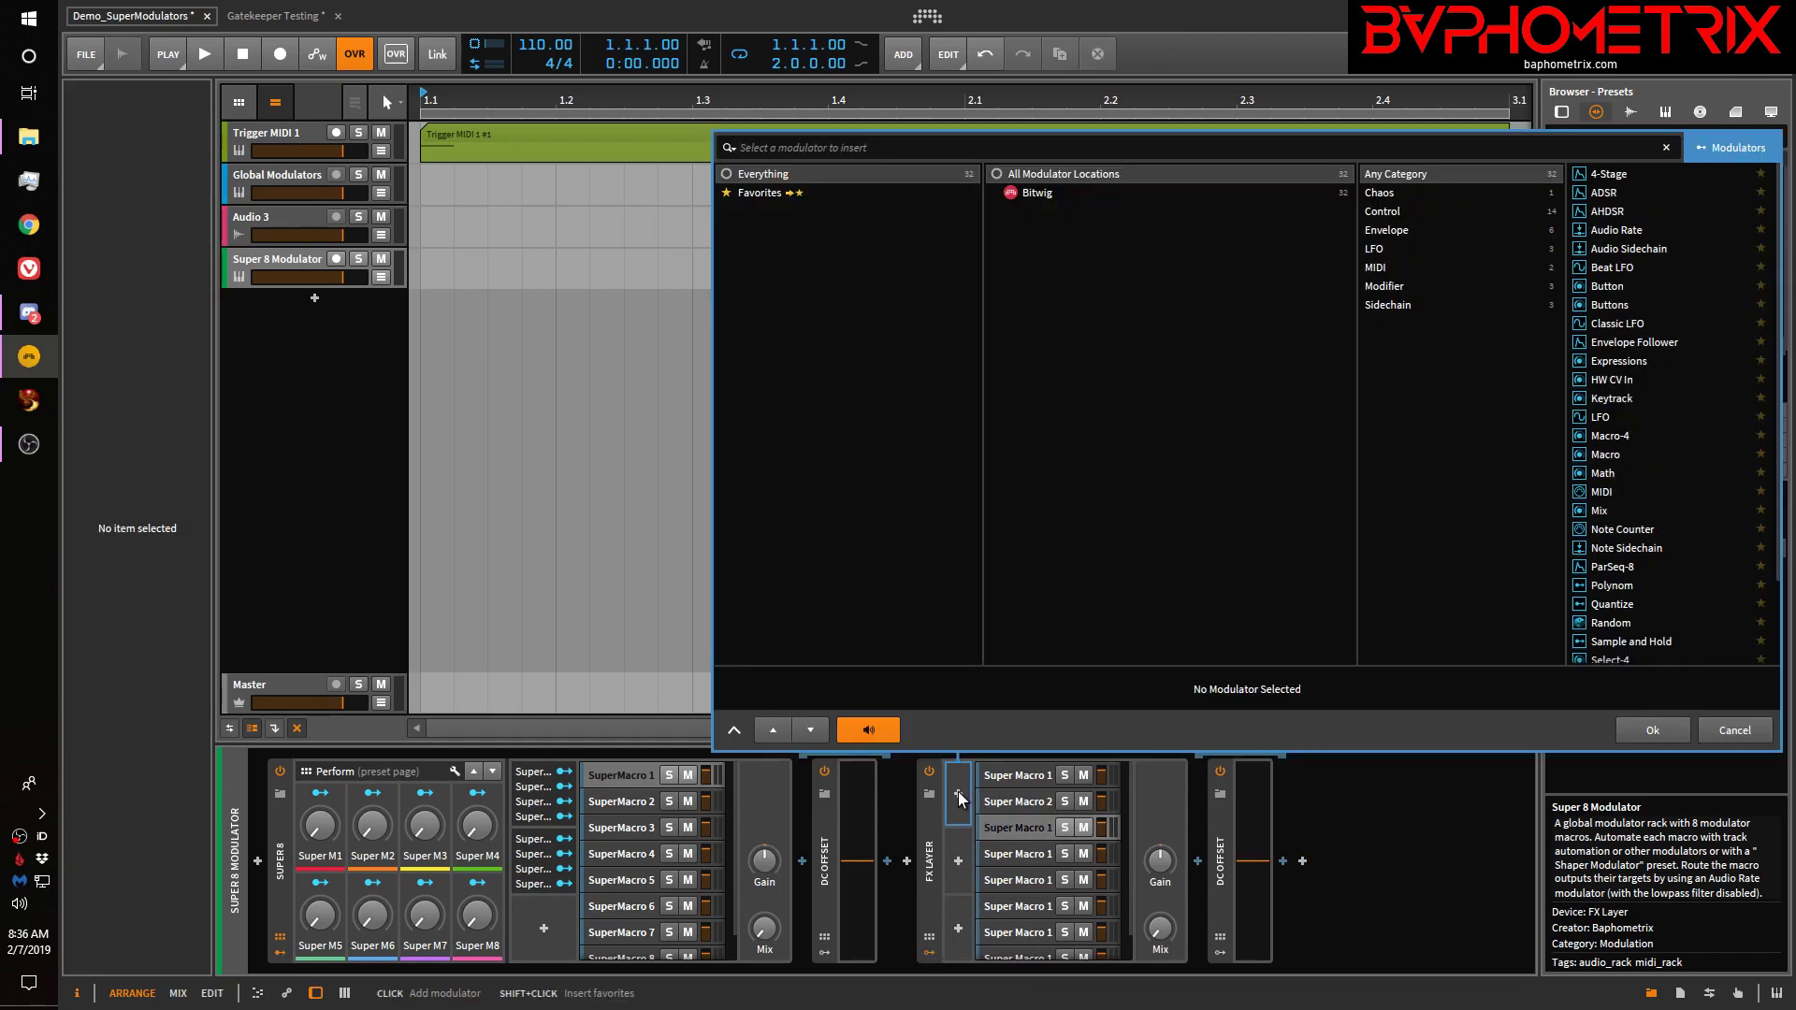
pyautogui.click(1602, 438)
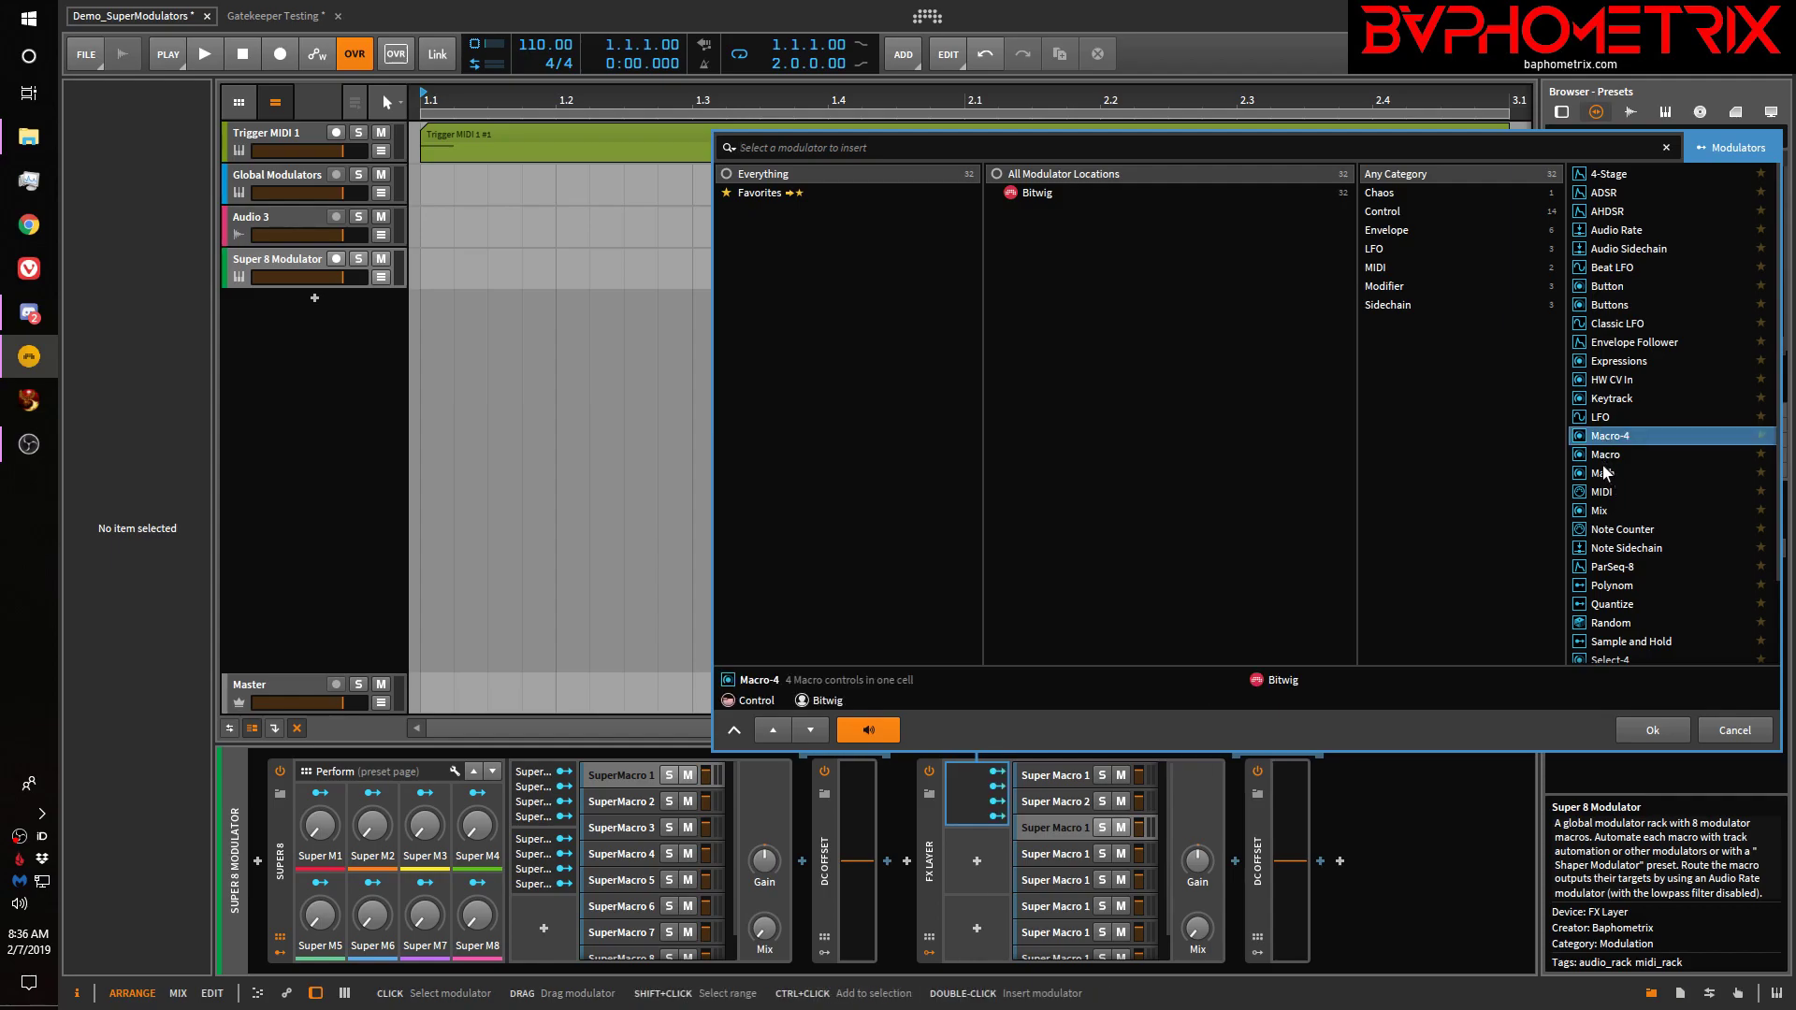
pyautogui.click(1605, 454)
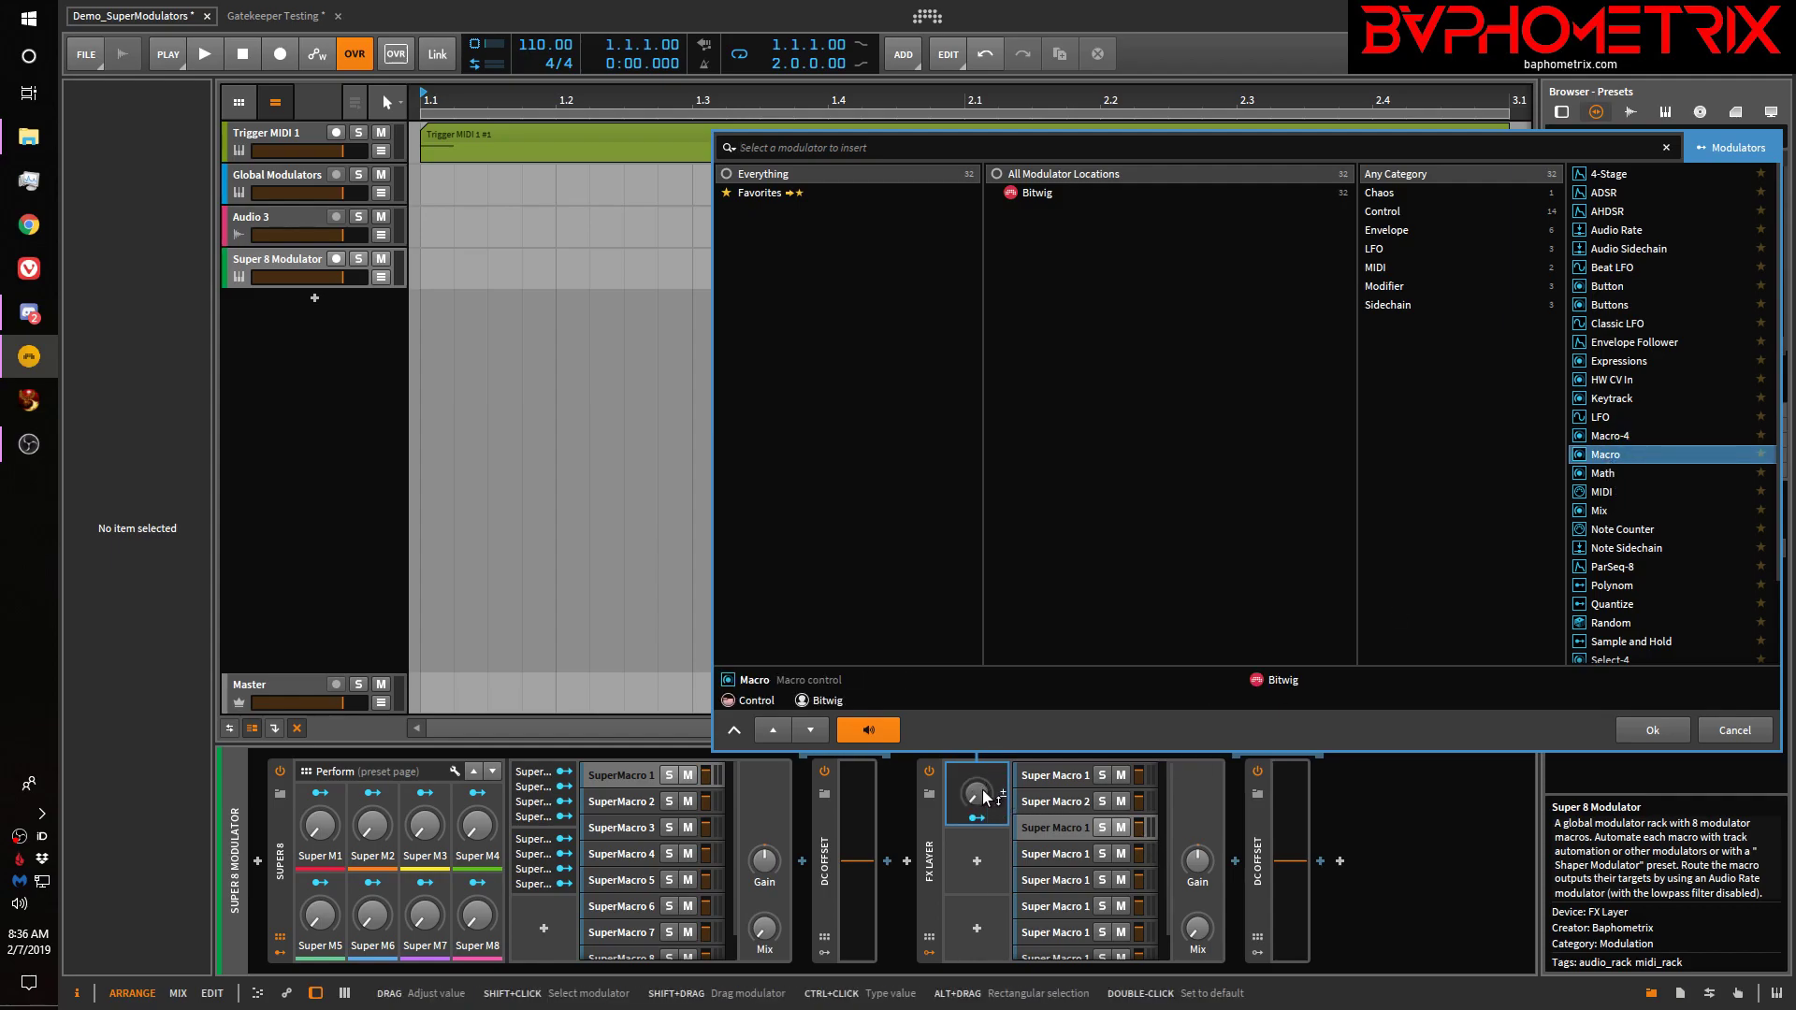
pyautogui.click(1609, 434)
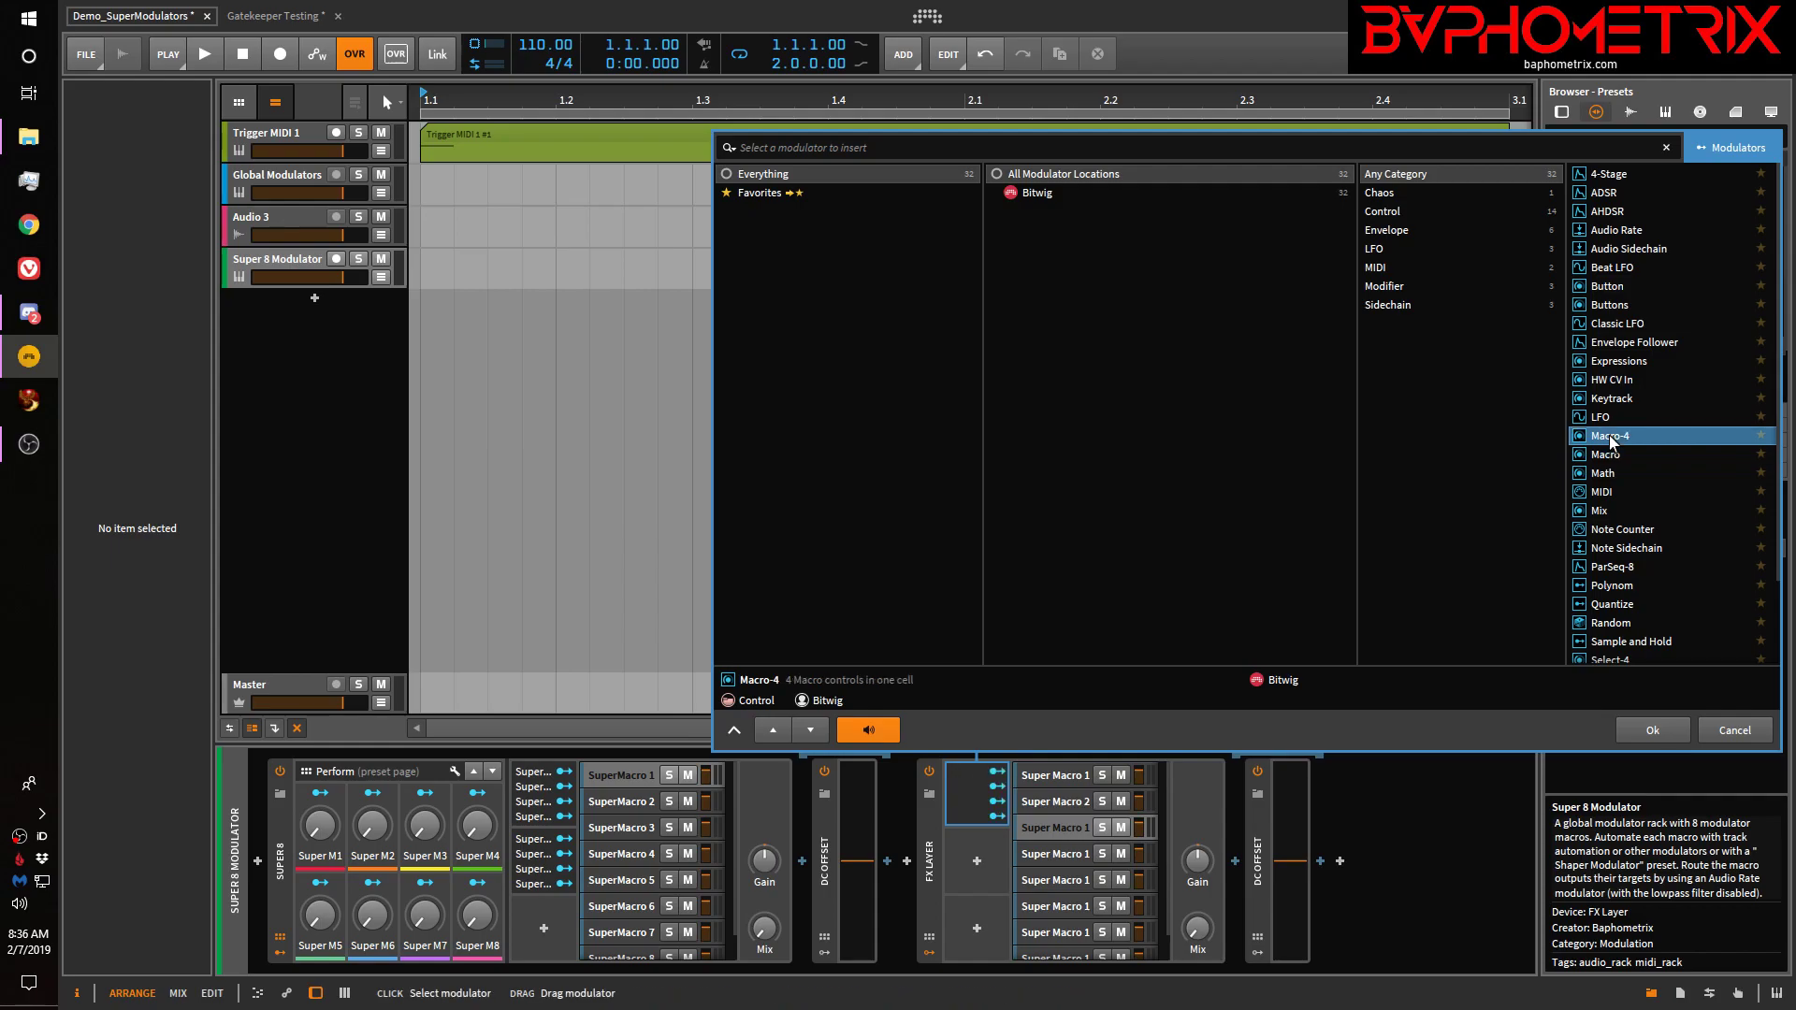
pyautogui.click(1668, 732)
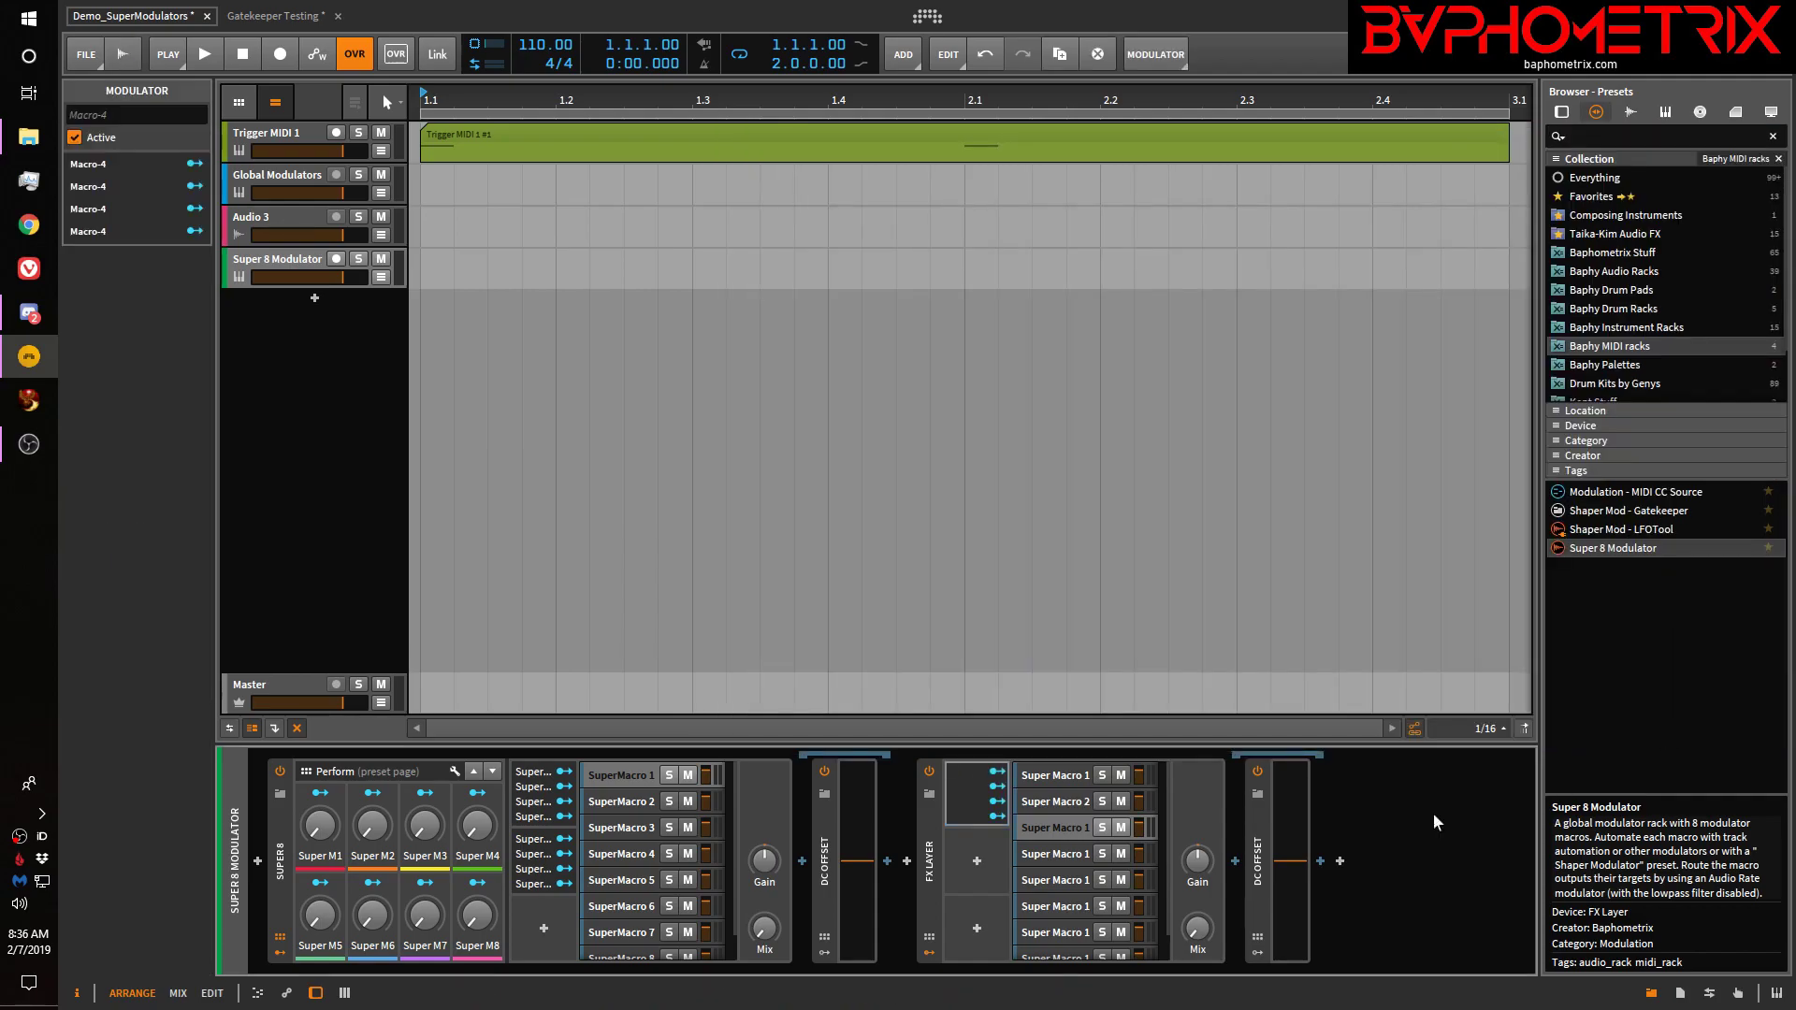
pyautogui.click(978, 854)
pyautogui.click(1629, 503)
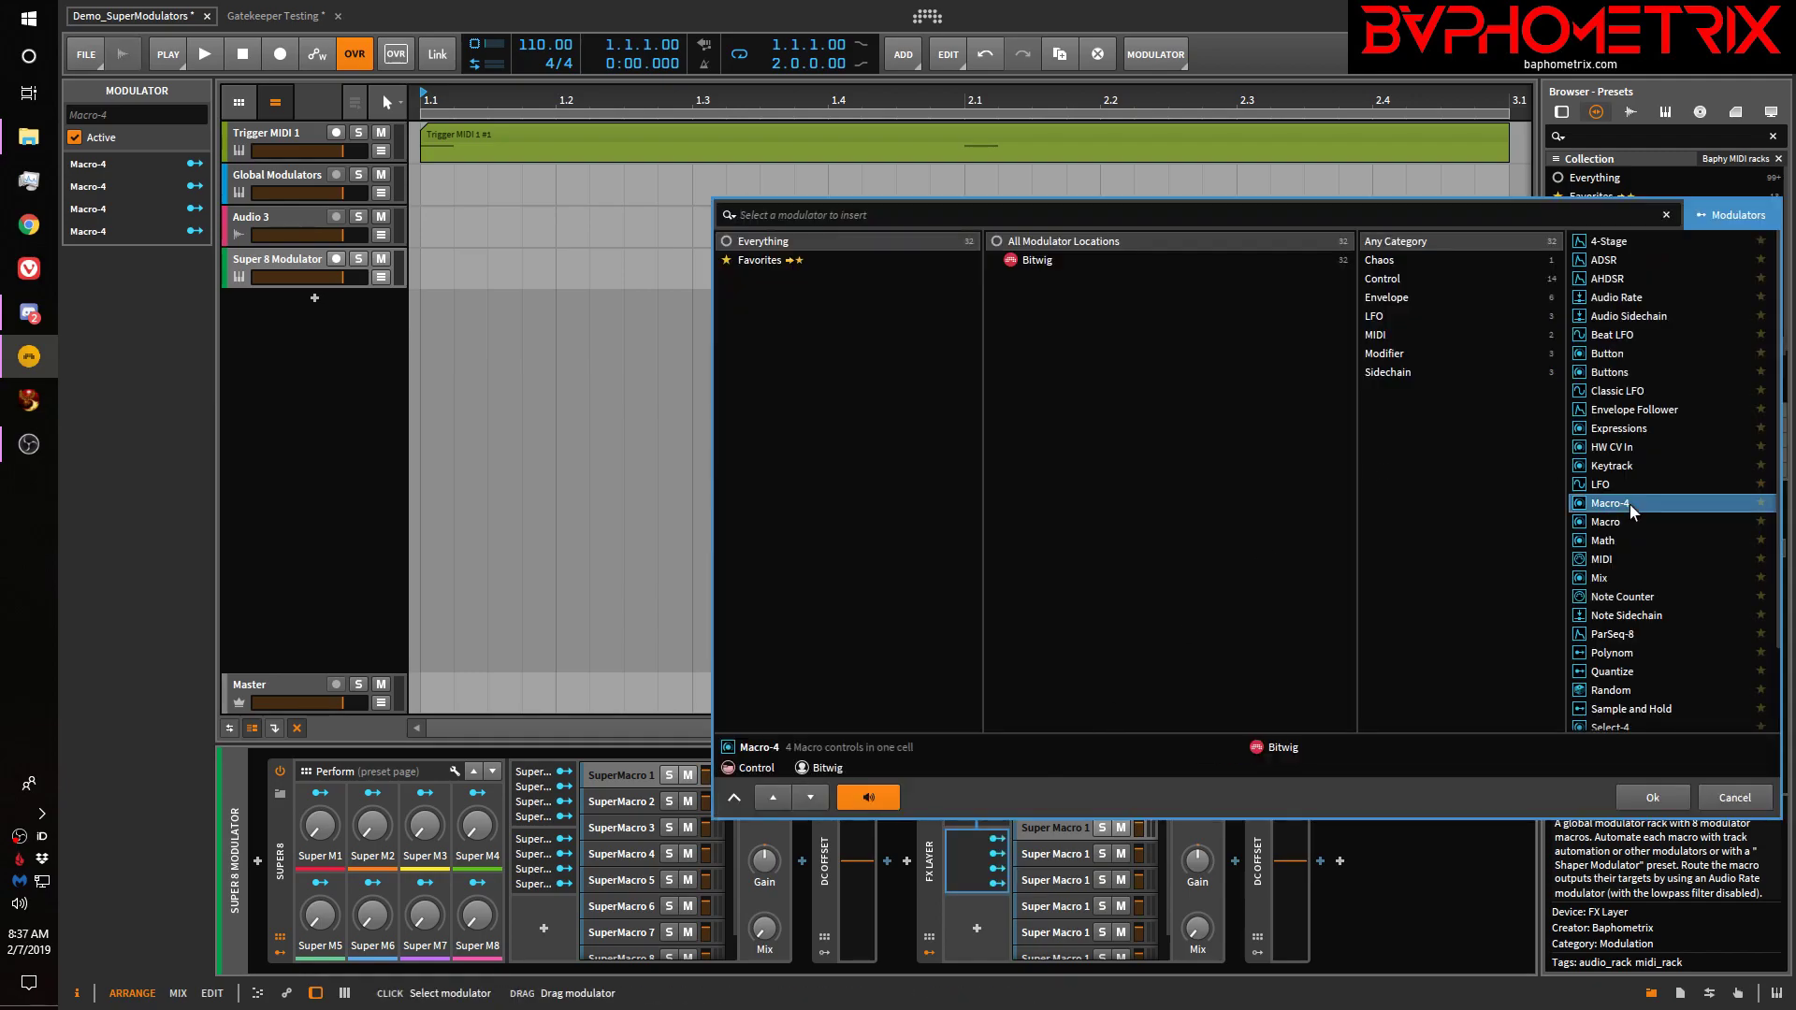
pyautogui.click(1652, 797)
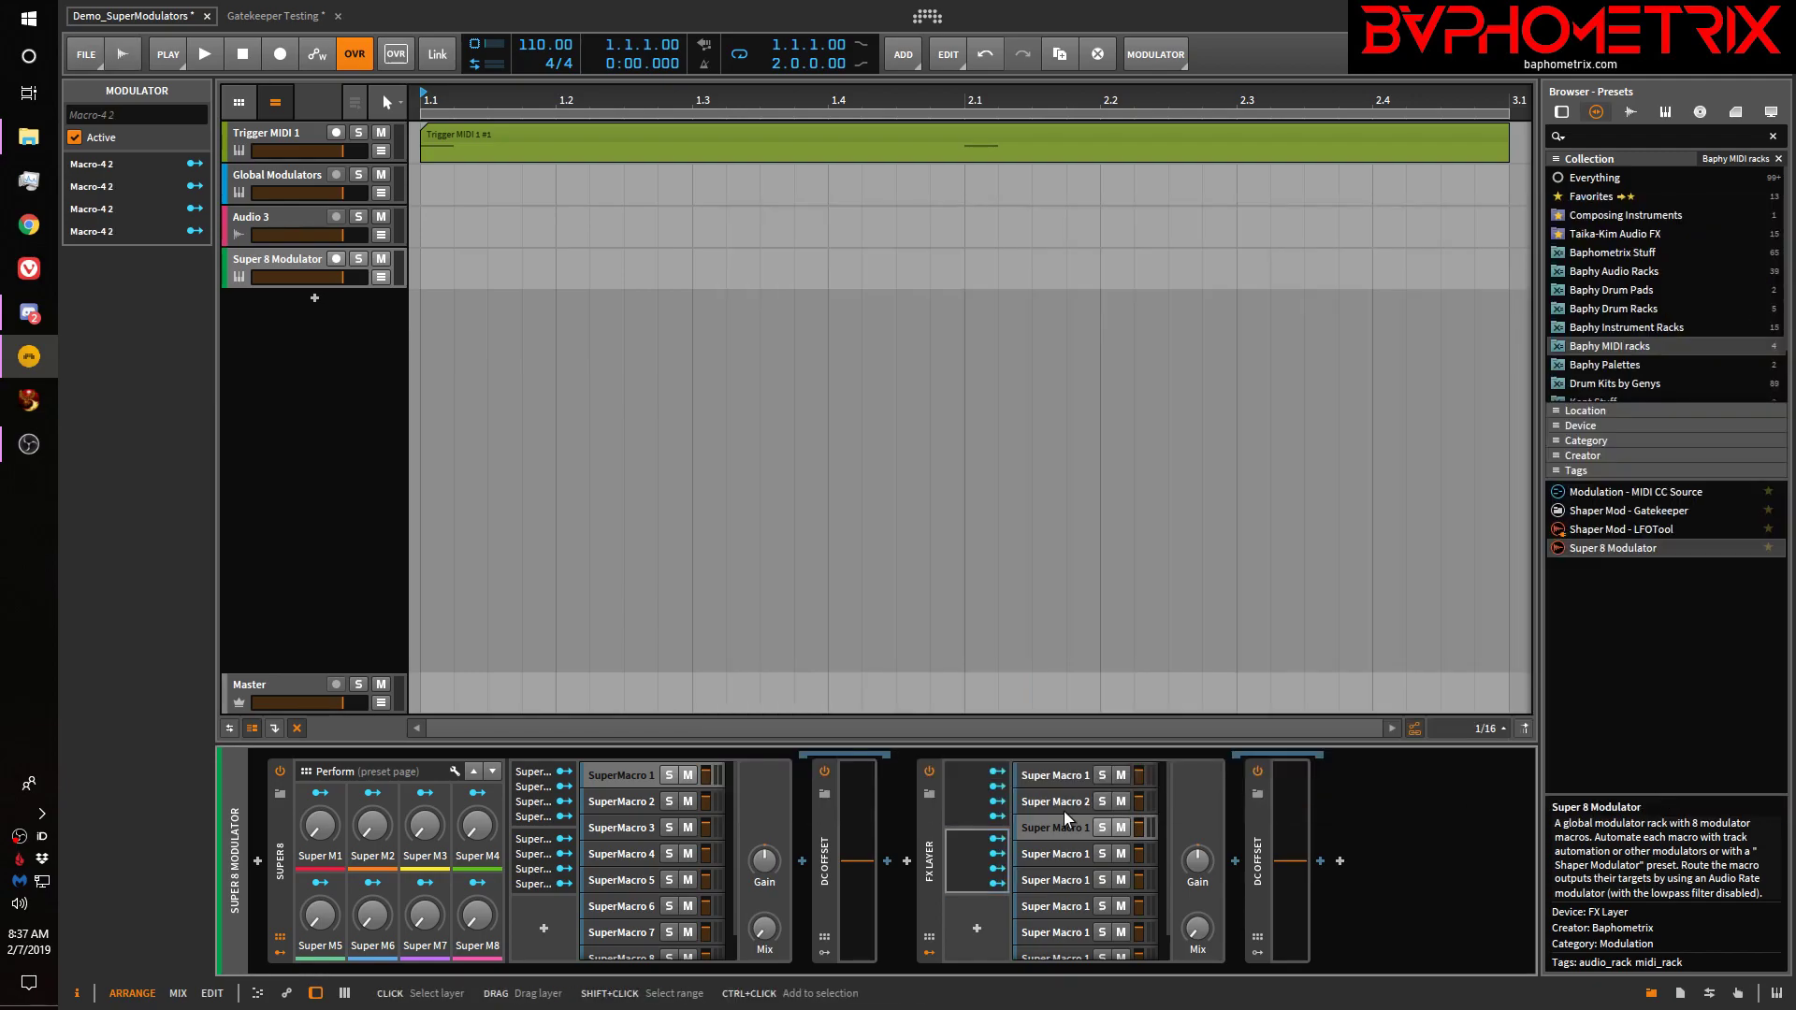
# Label the first Macro-4's first two knobs Super M1 and Super M2
pyautogui.click(964, 778)
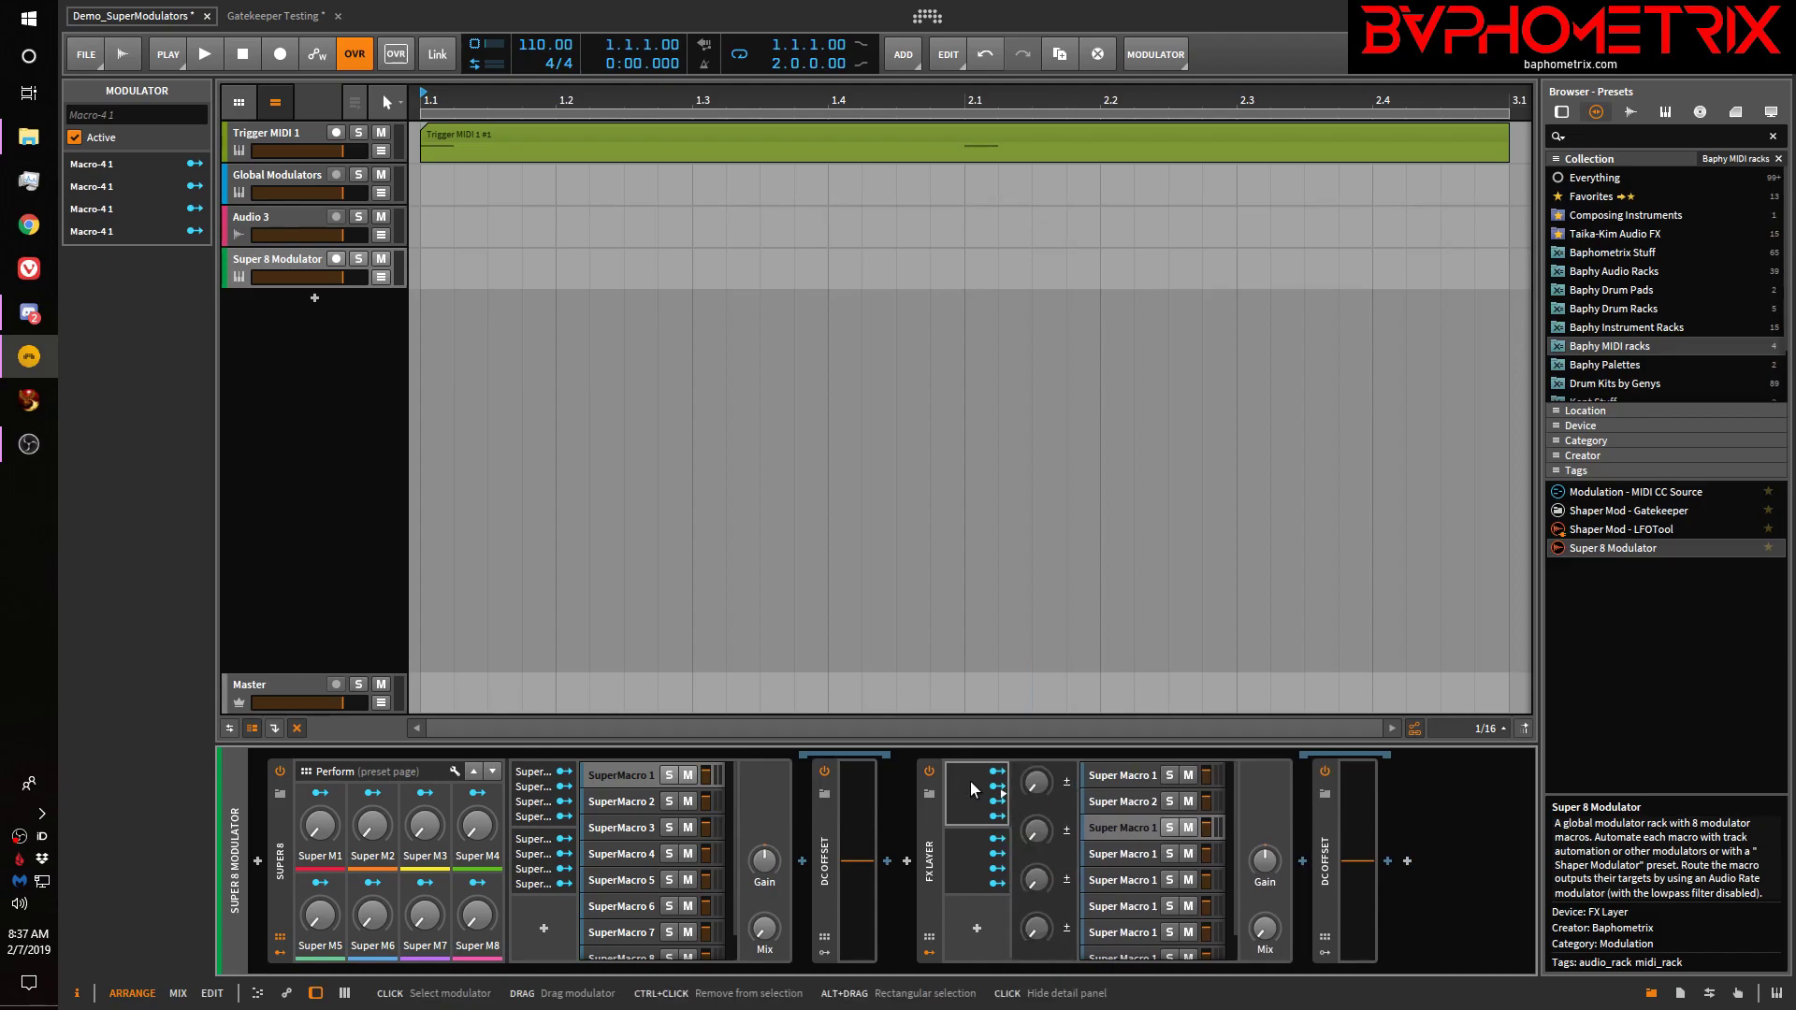
pyautogui.click(551, 800)
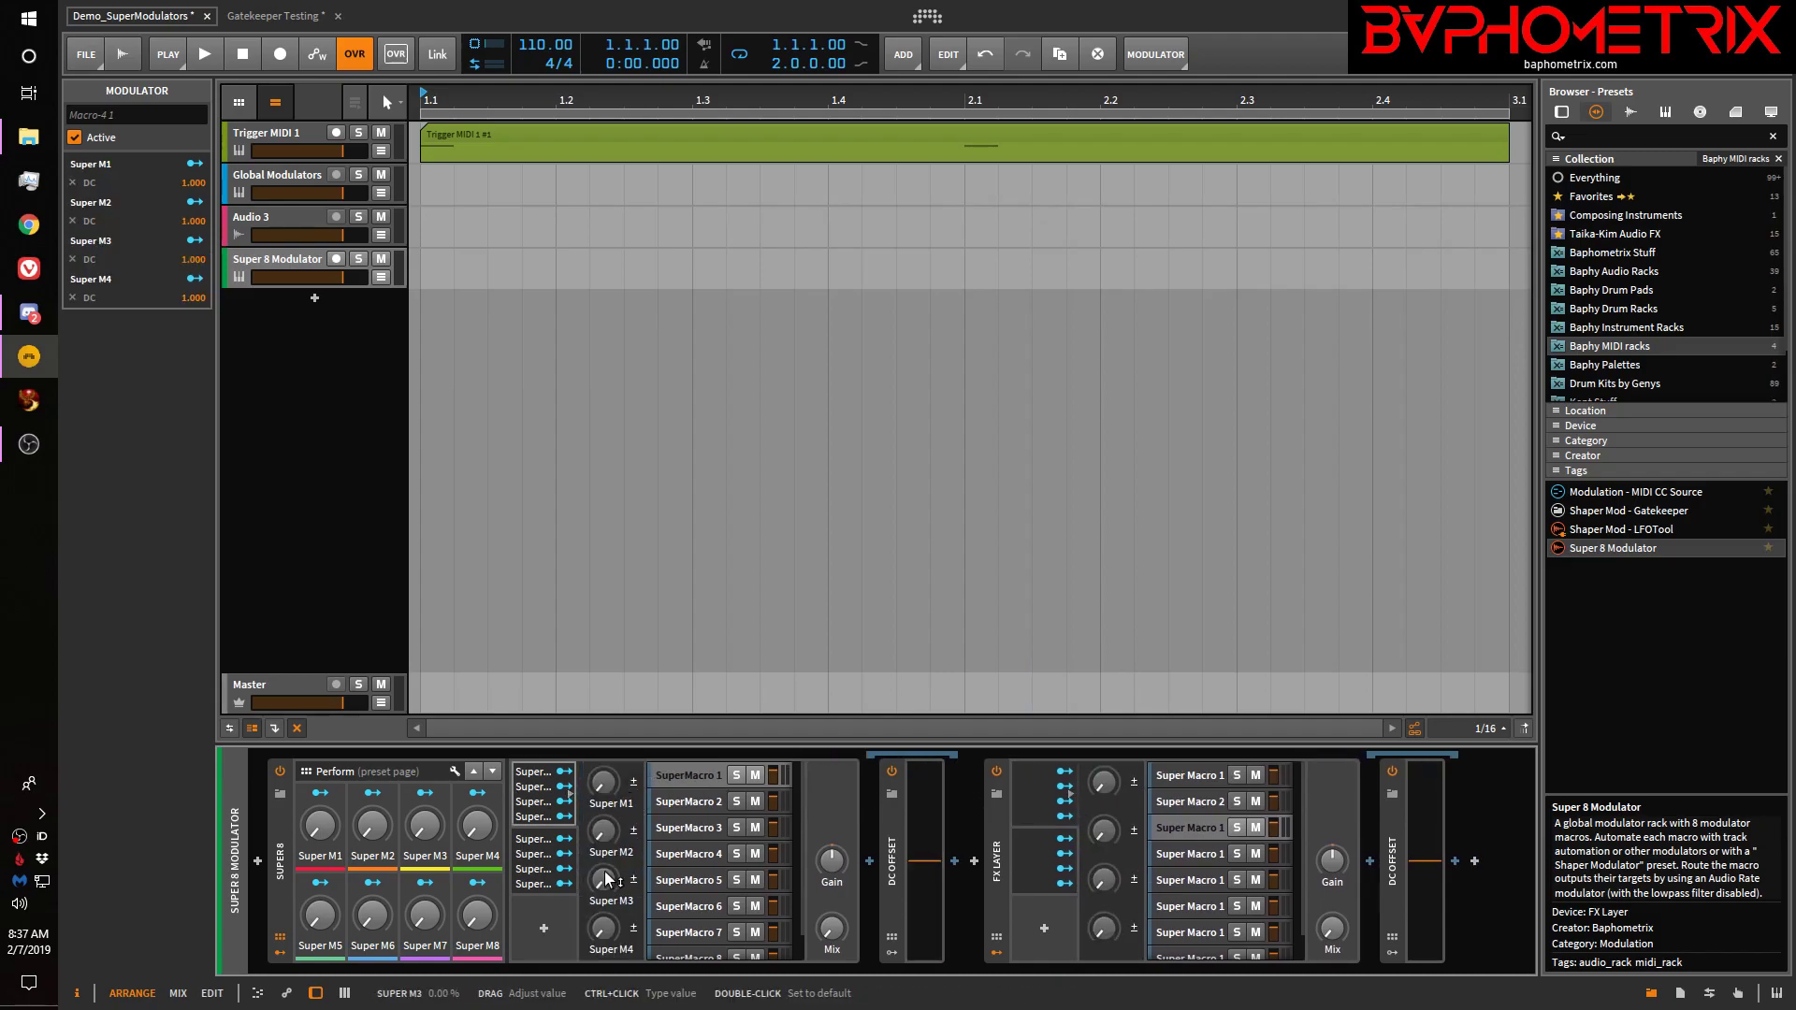
pyautogui.click(1105, 802)
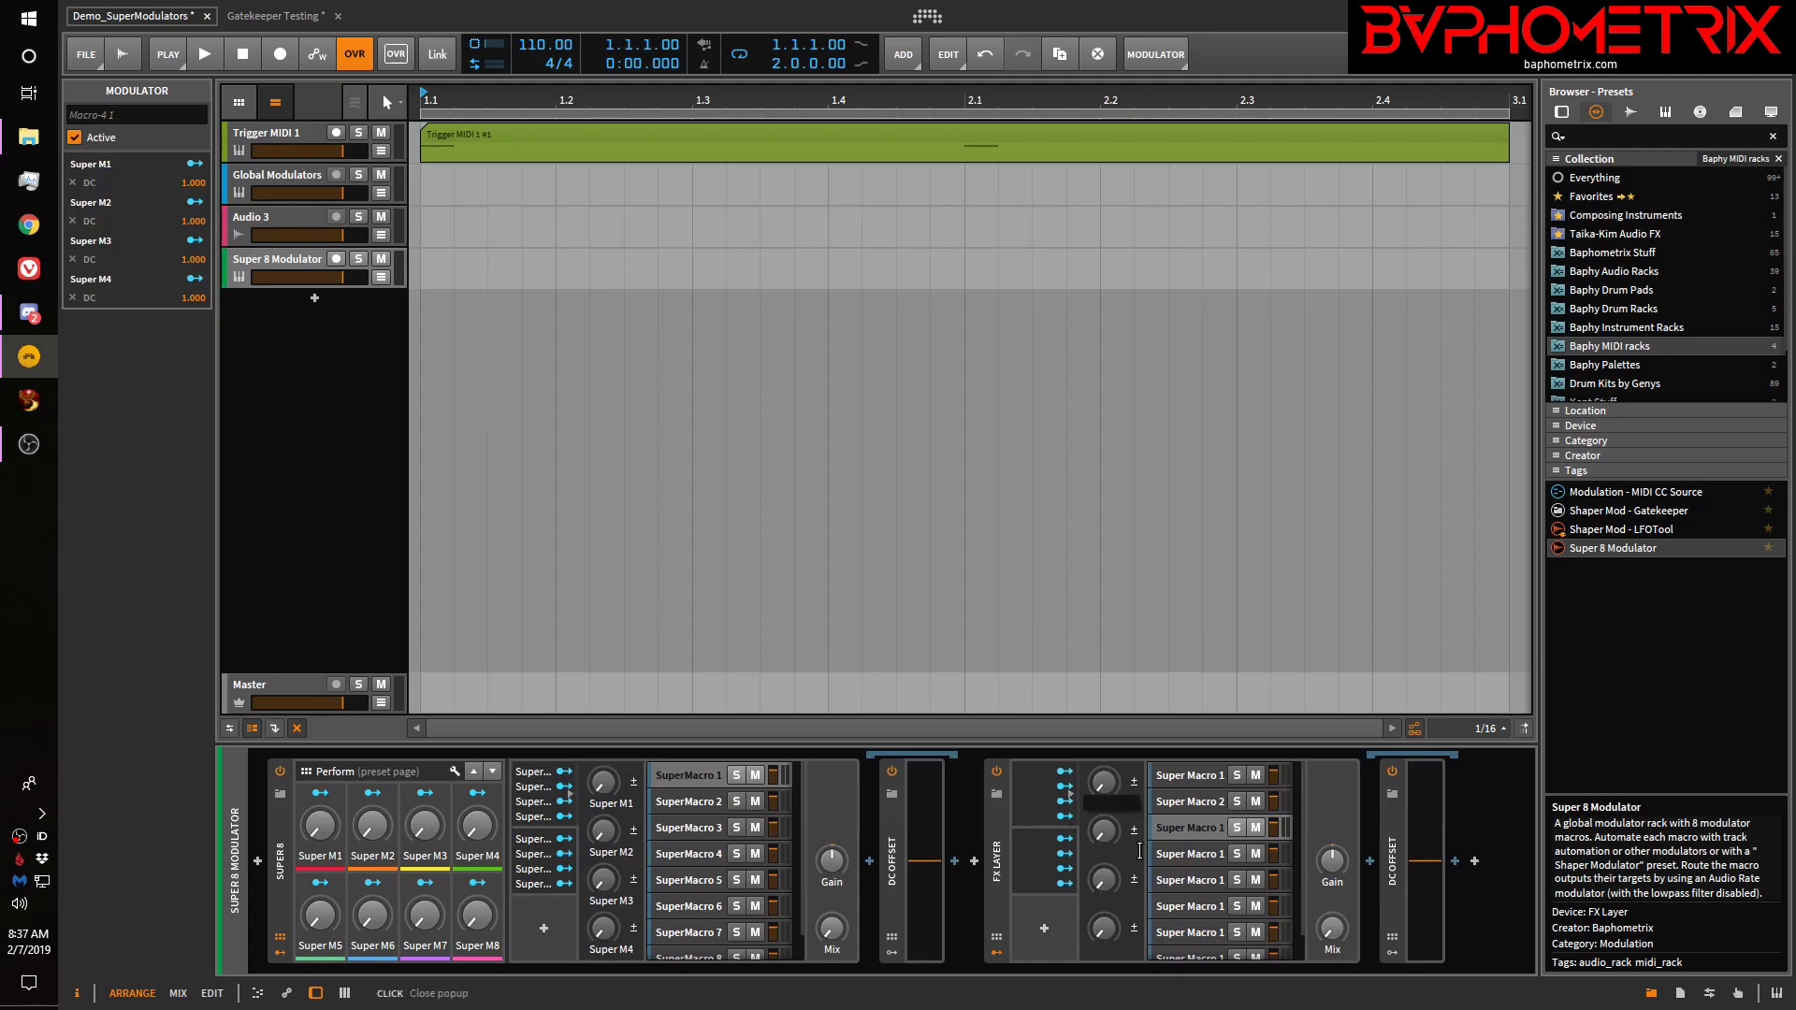
pyautogui.write('Super M1')
pyautogui.press('Return')
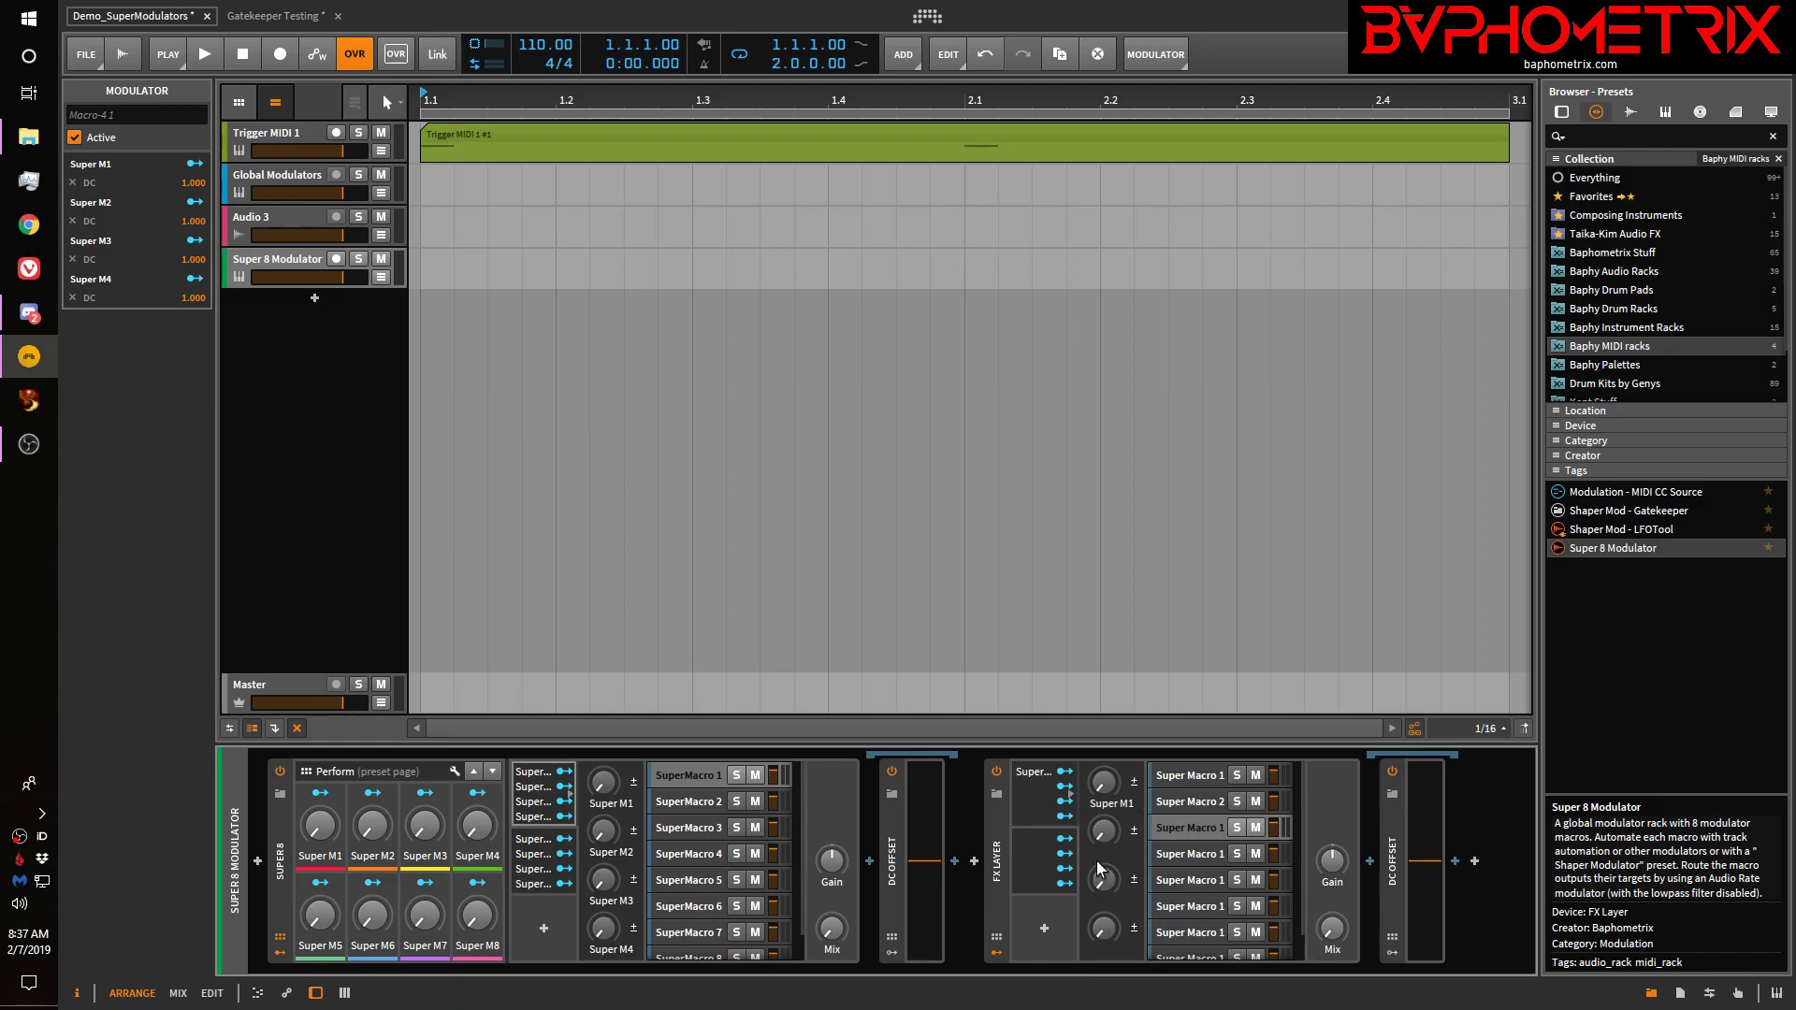
pyautogui.click(1109, 854)
pyautogui.write('Super M2')
pyautogui.press('Return')
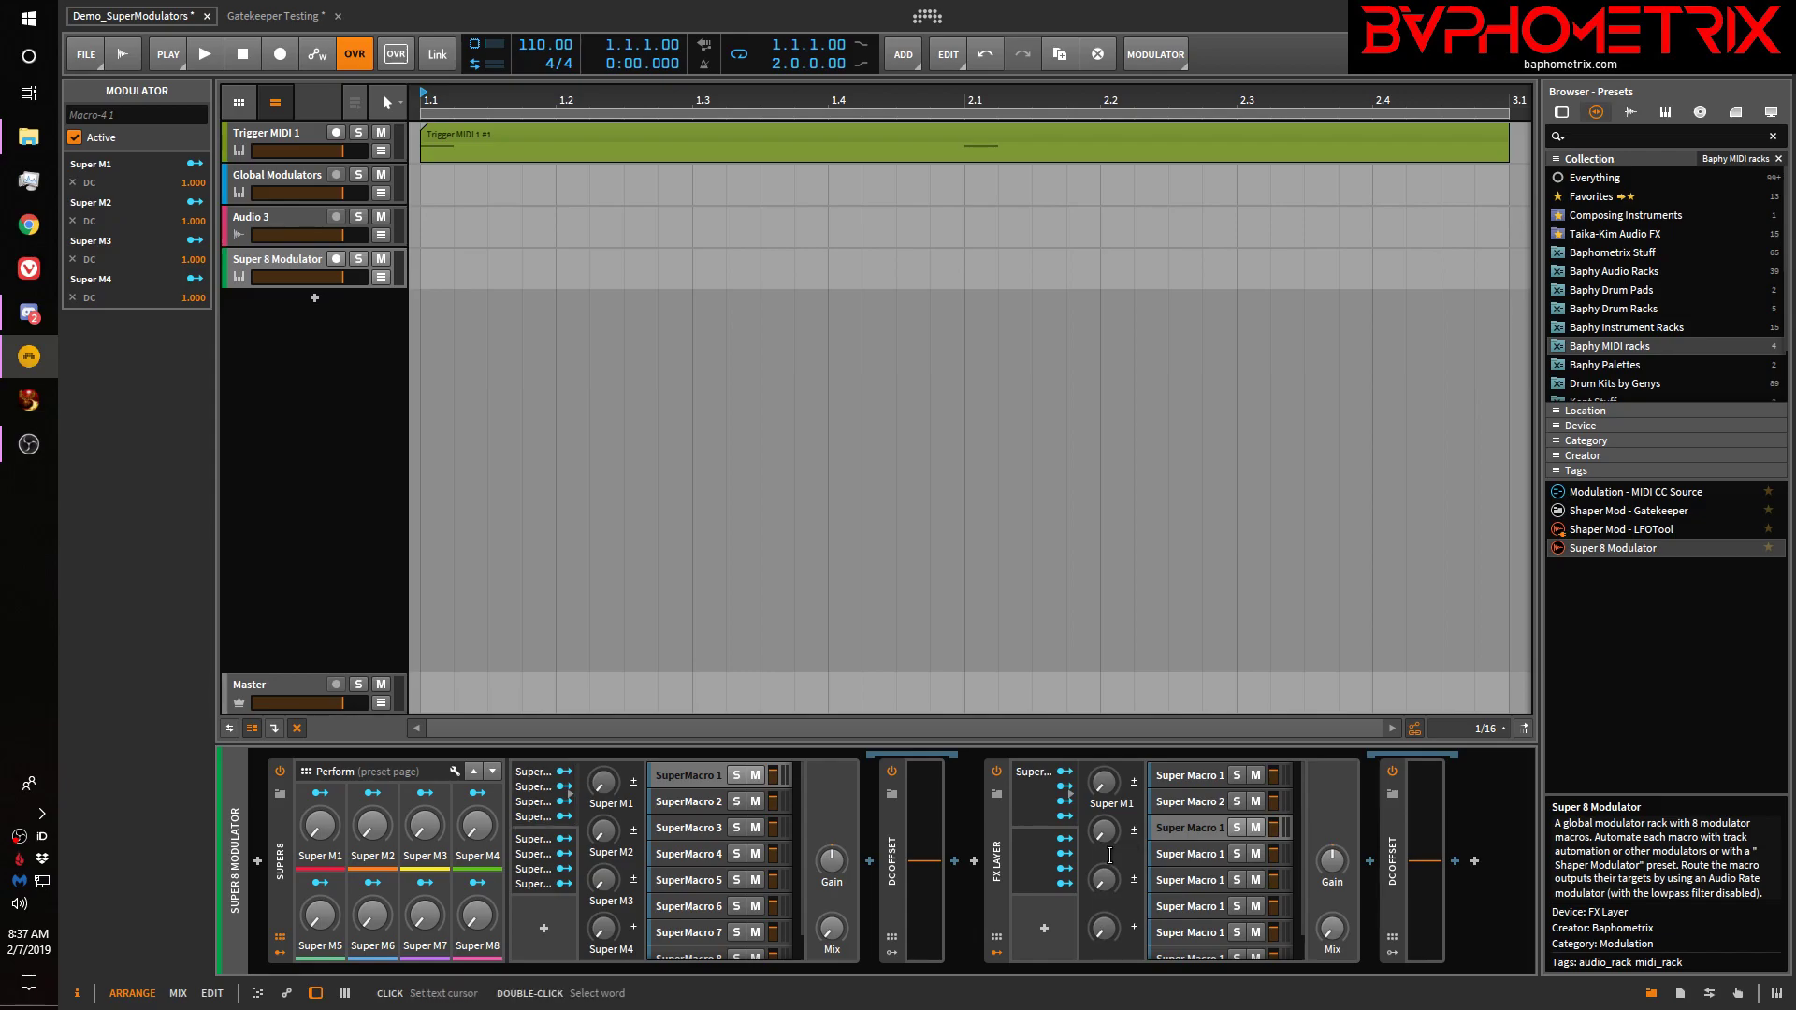
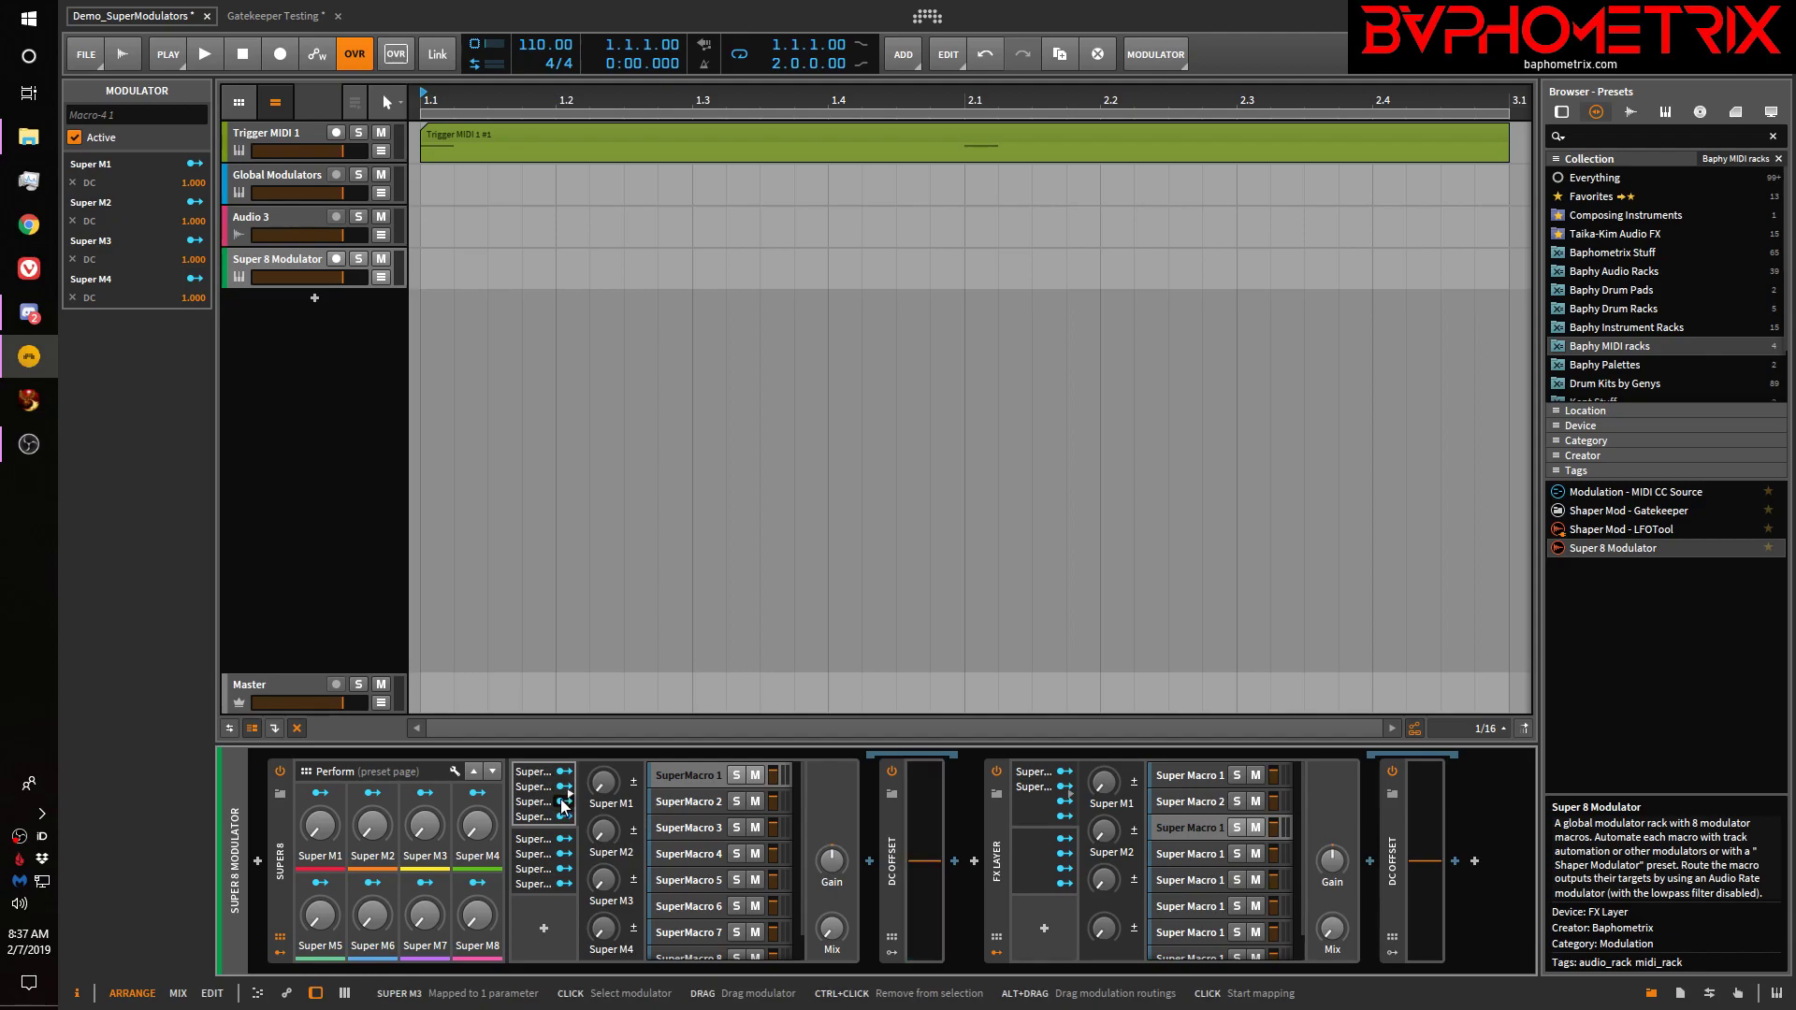
# Inspect the SuperMacro 1 and 2 layers, then select the FX Layer's first Super Macro 1 layer
pyautogui.click(681, 774)
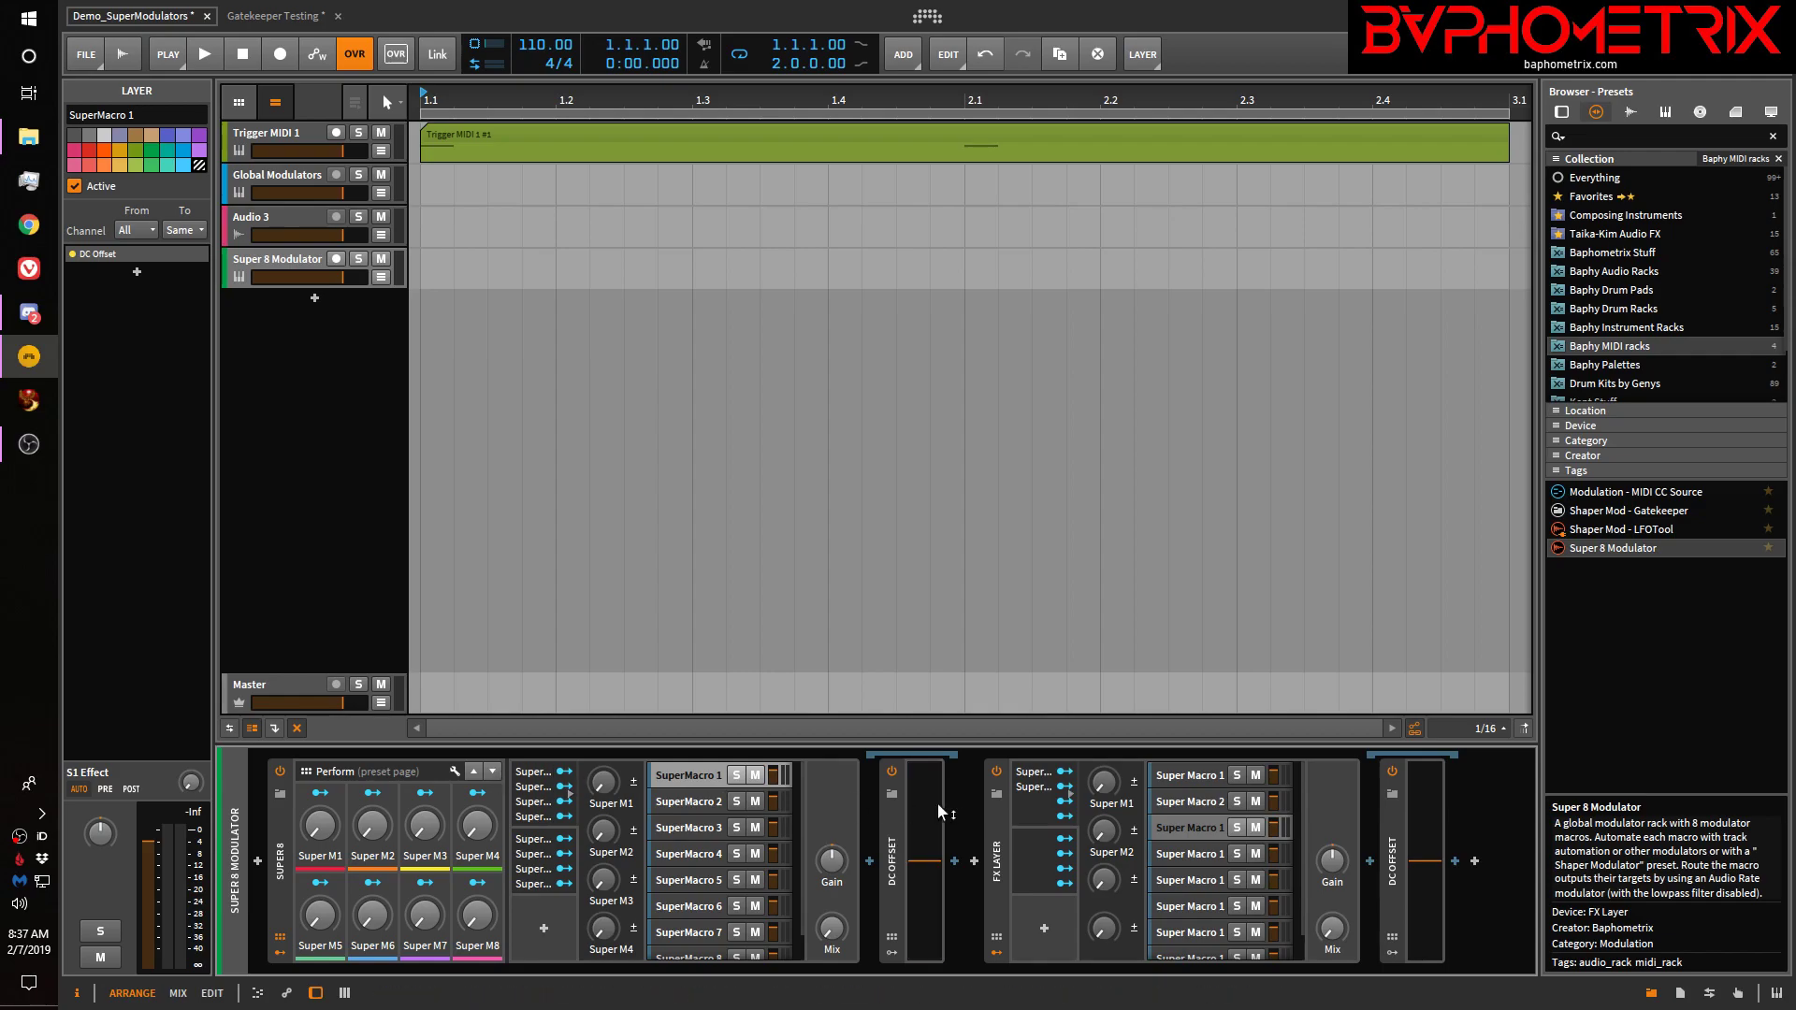
pyautogui.click(709, 800)
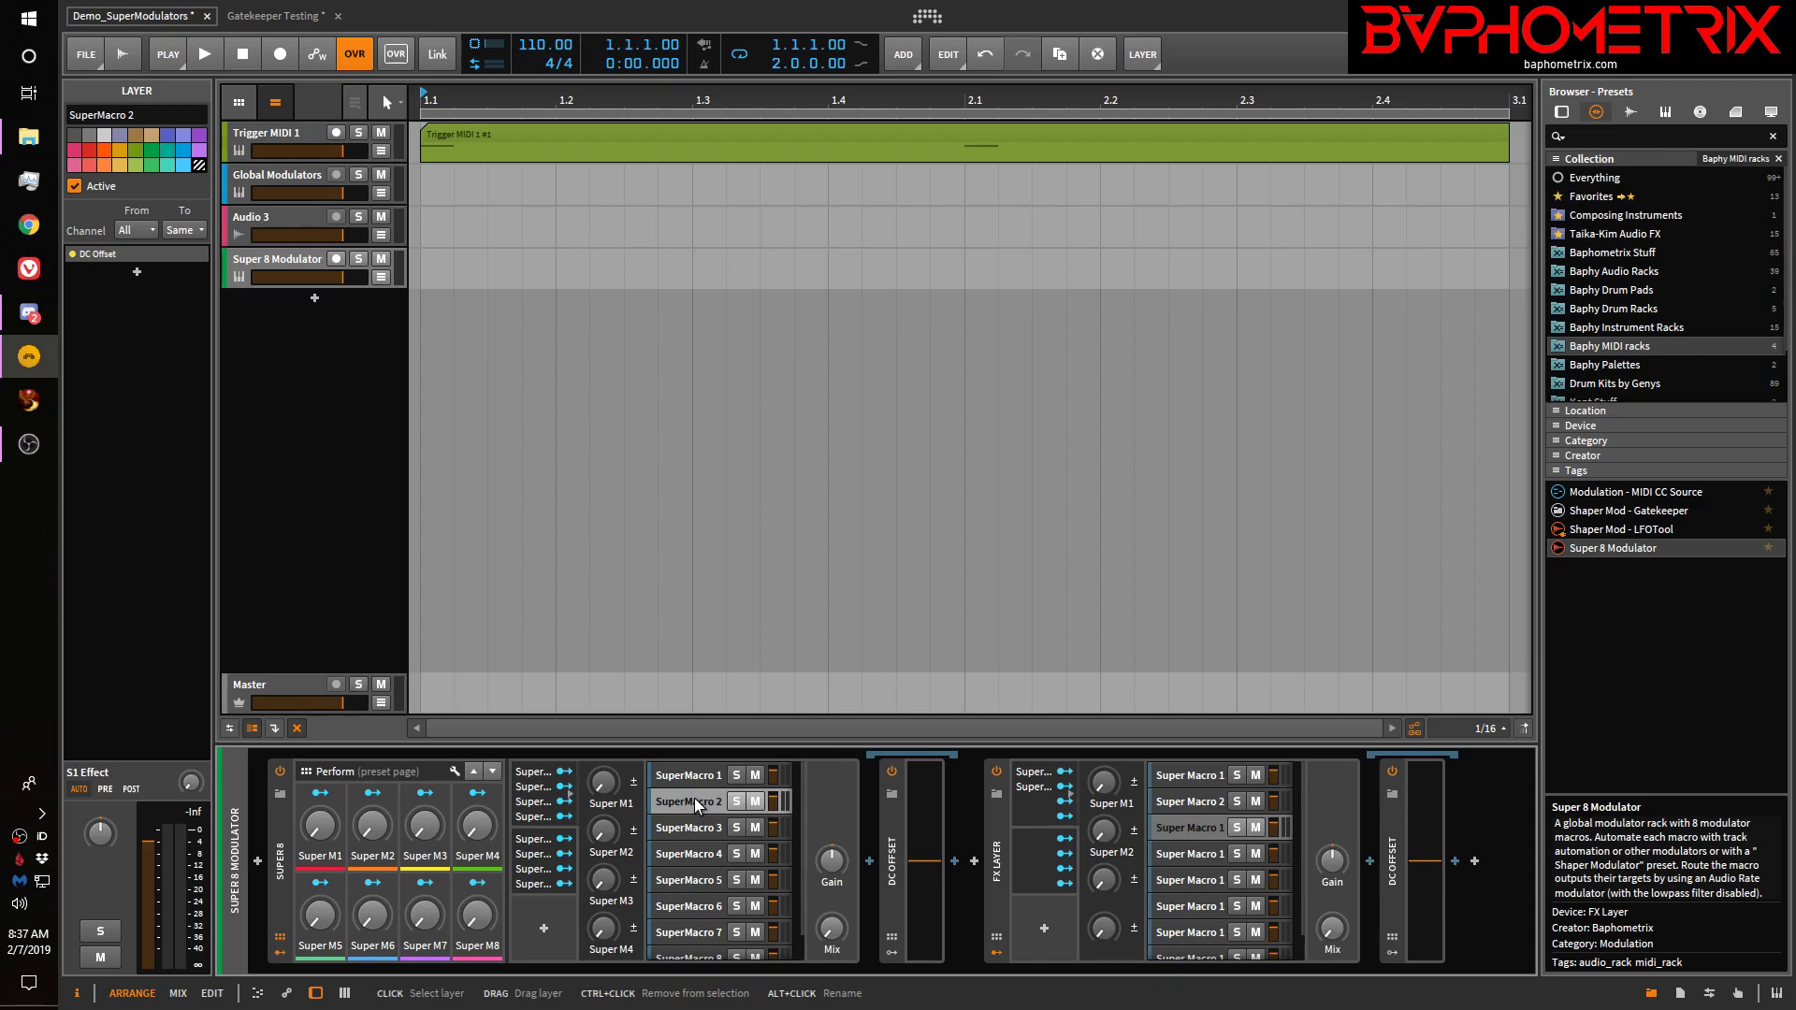
pyautogui.click(1204, 775)
# Map Super M1 onto the Super Macro 1 layer's DC Offset at 0.740
pyautogui.click(1064, 777)
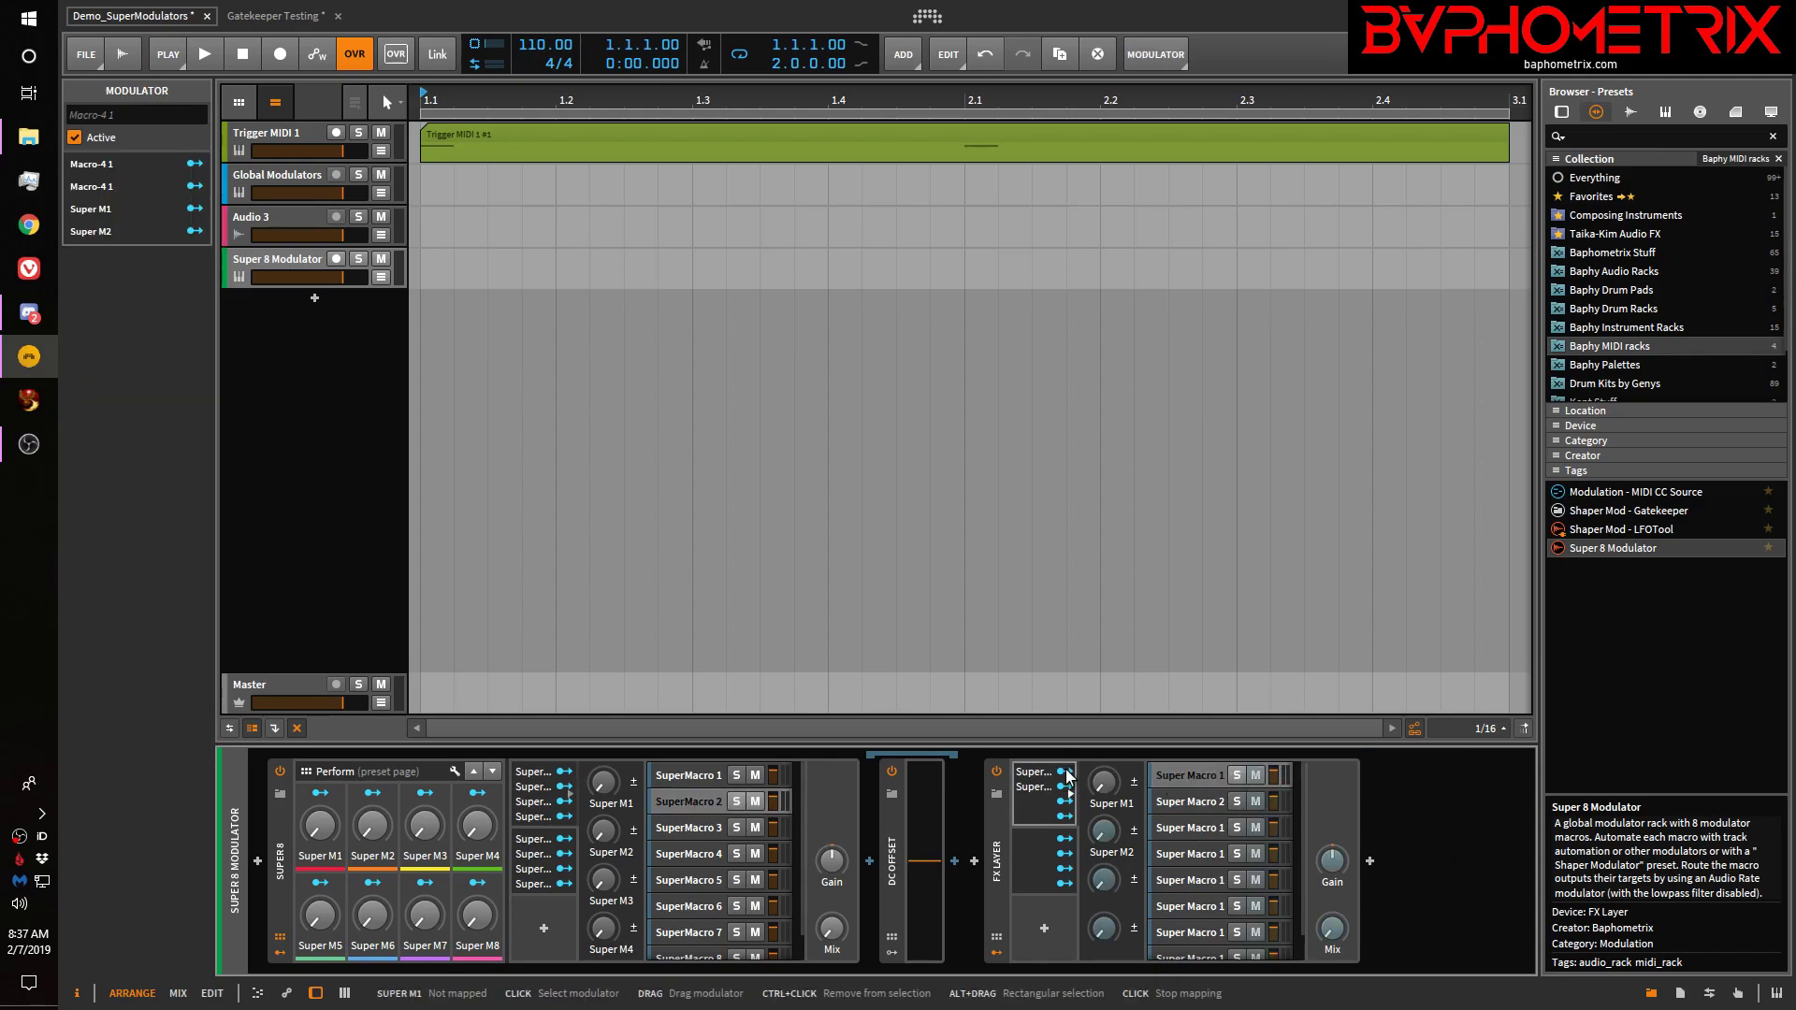
pyautogui.click(1187, 773)
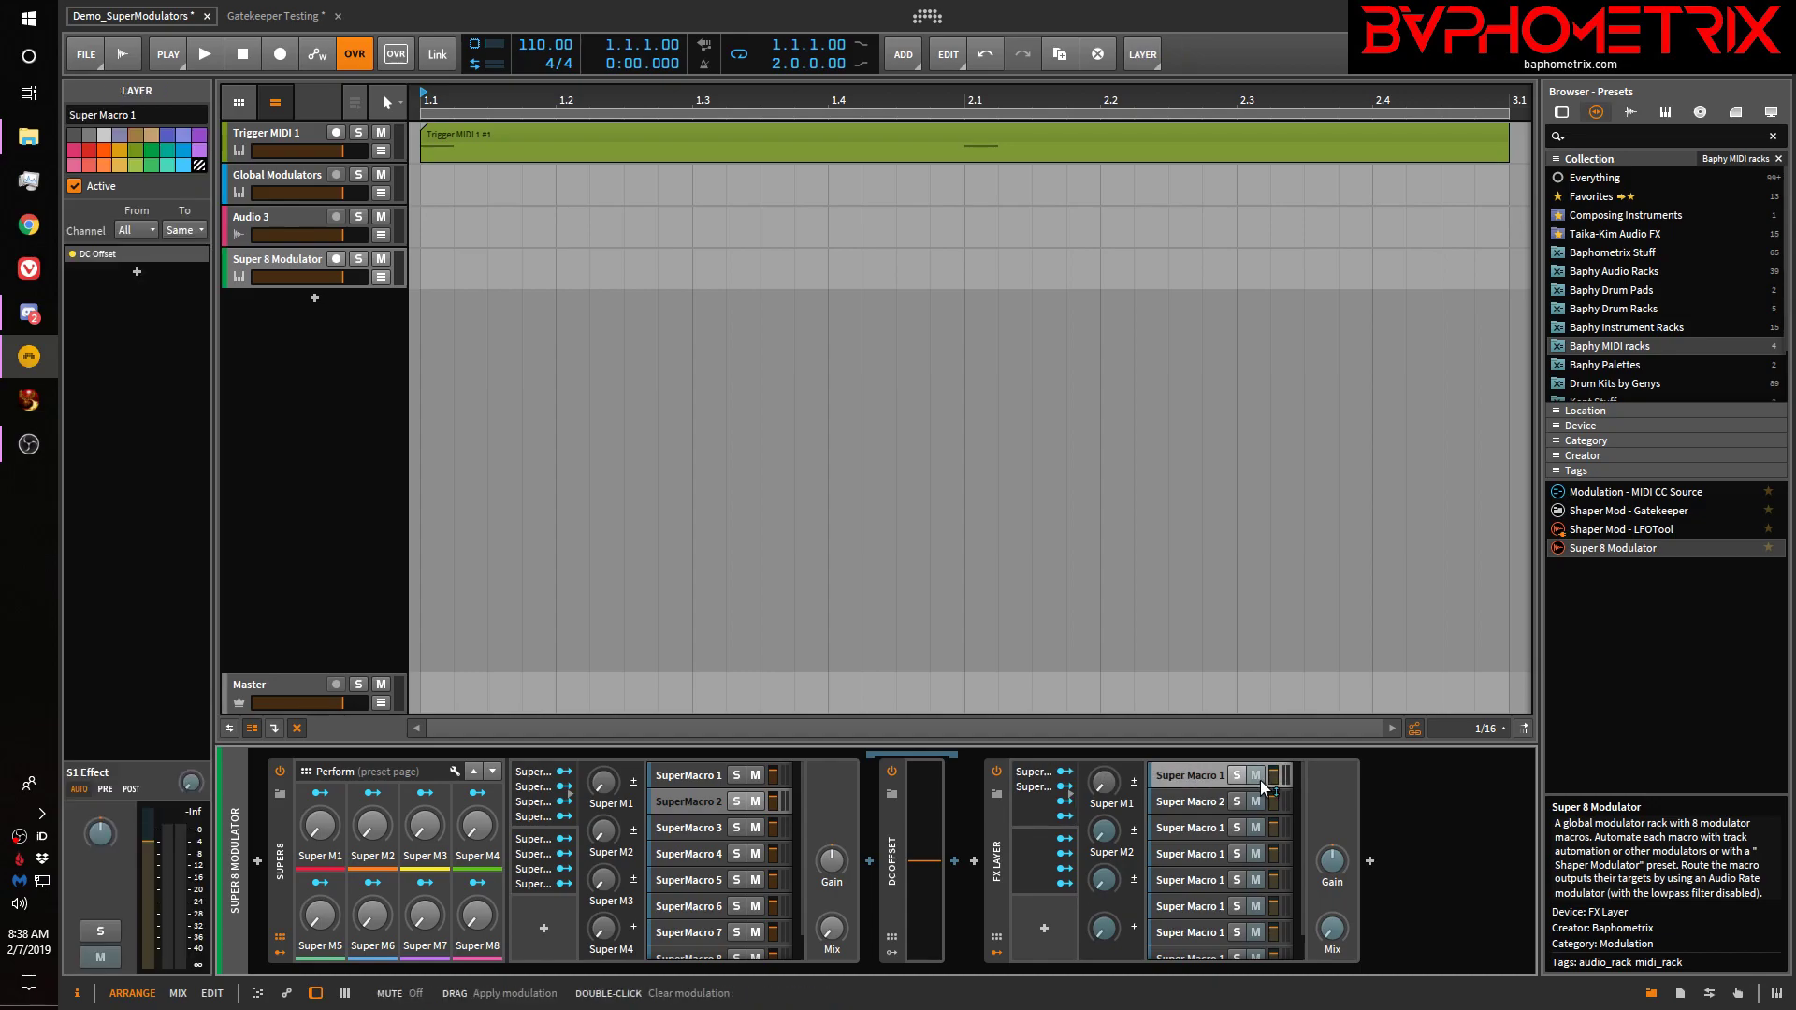
pyautogui.click(1204, 779)
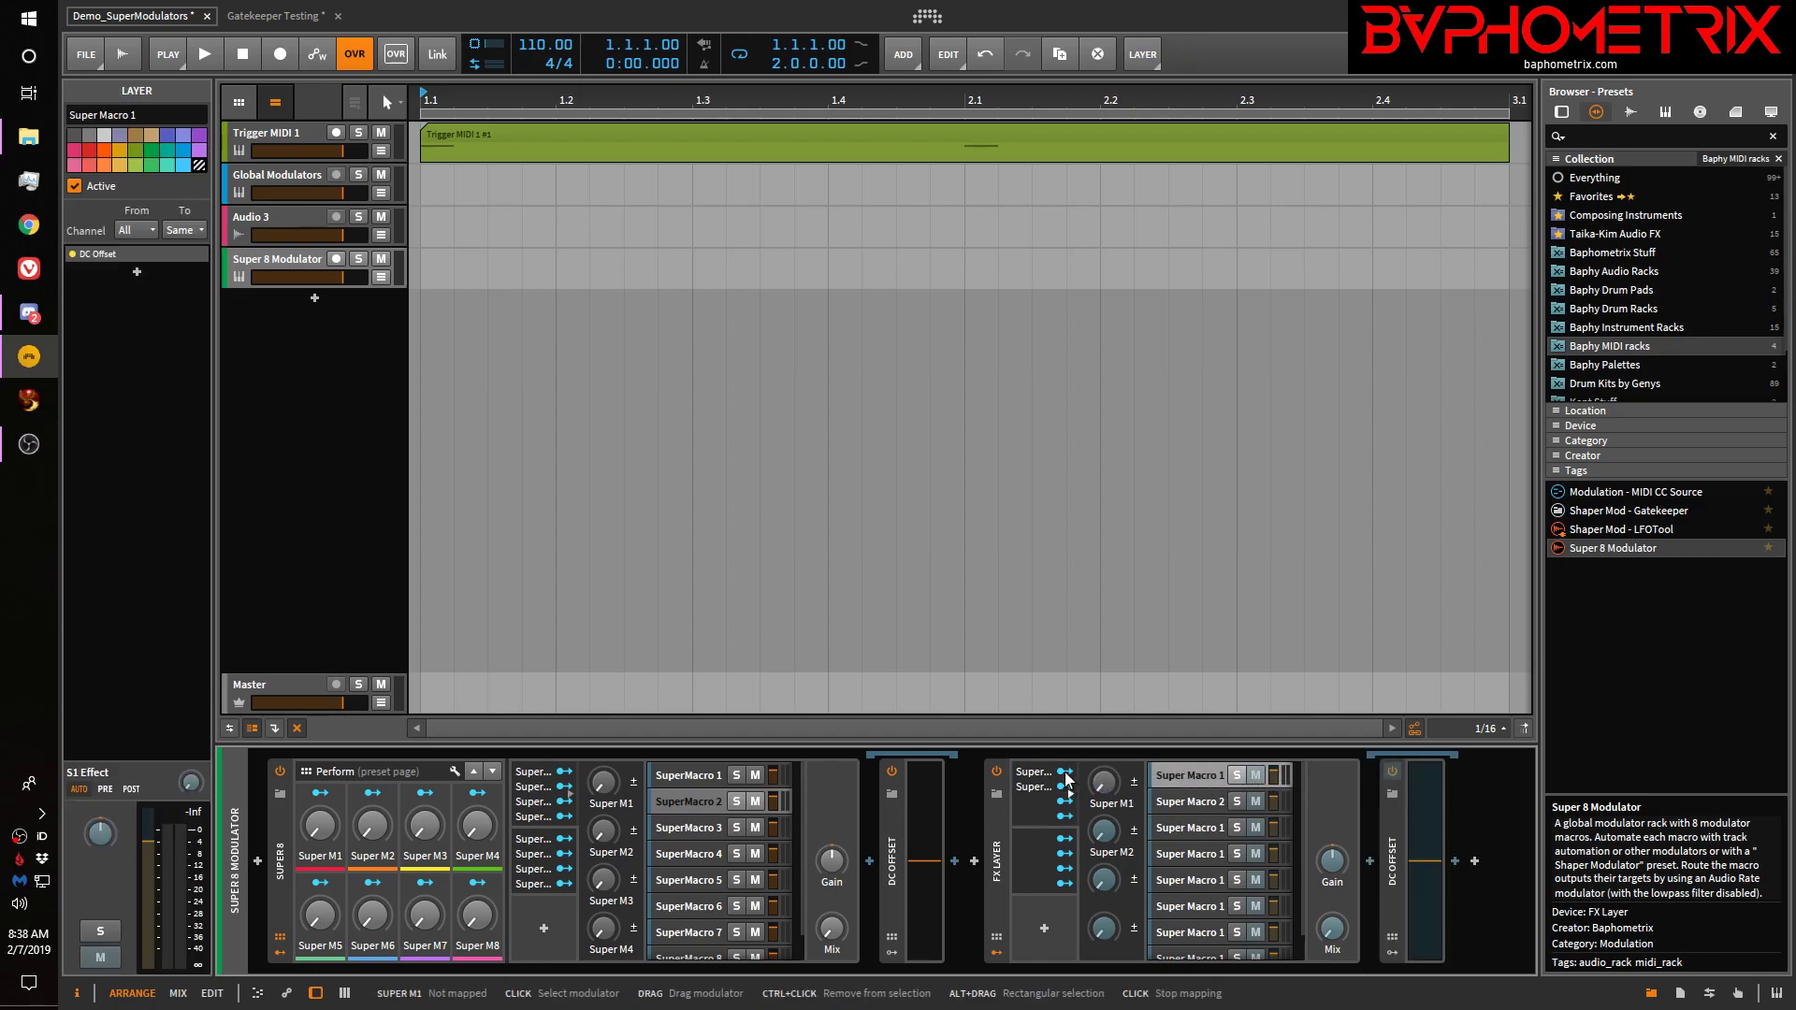
pyautogui.moveTo(1433, 860); pyautogui.dragTo(1424, 788)
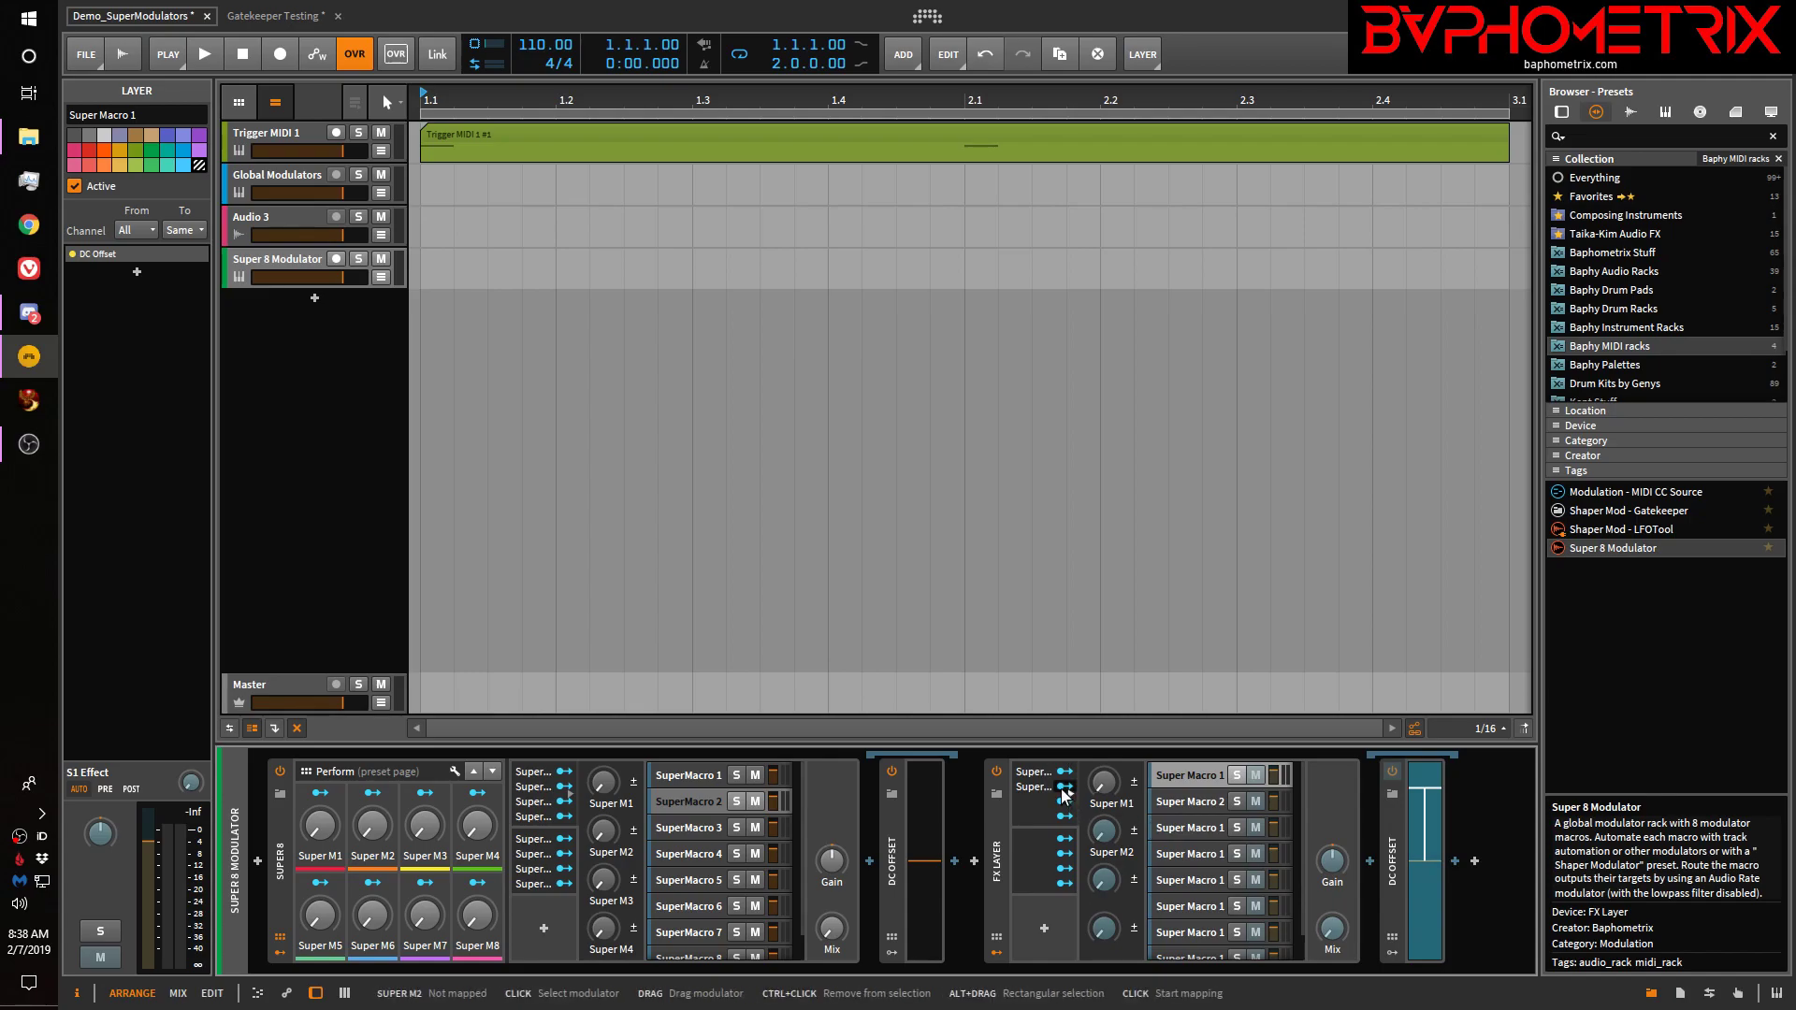
# Select the Super Macro 2 layer and begin assigning Super M2 to its DC Offset
pyautogui.click(1111, 791)
pyautogui.click(1188, 805)
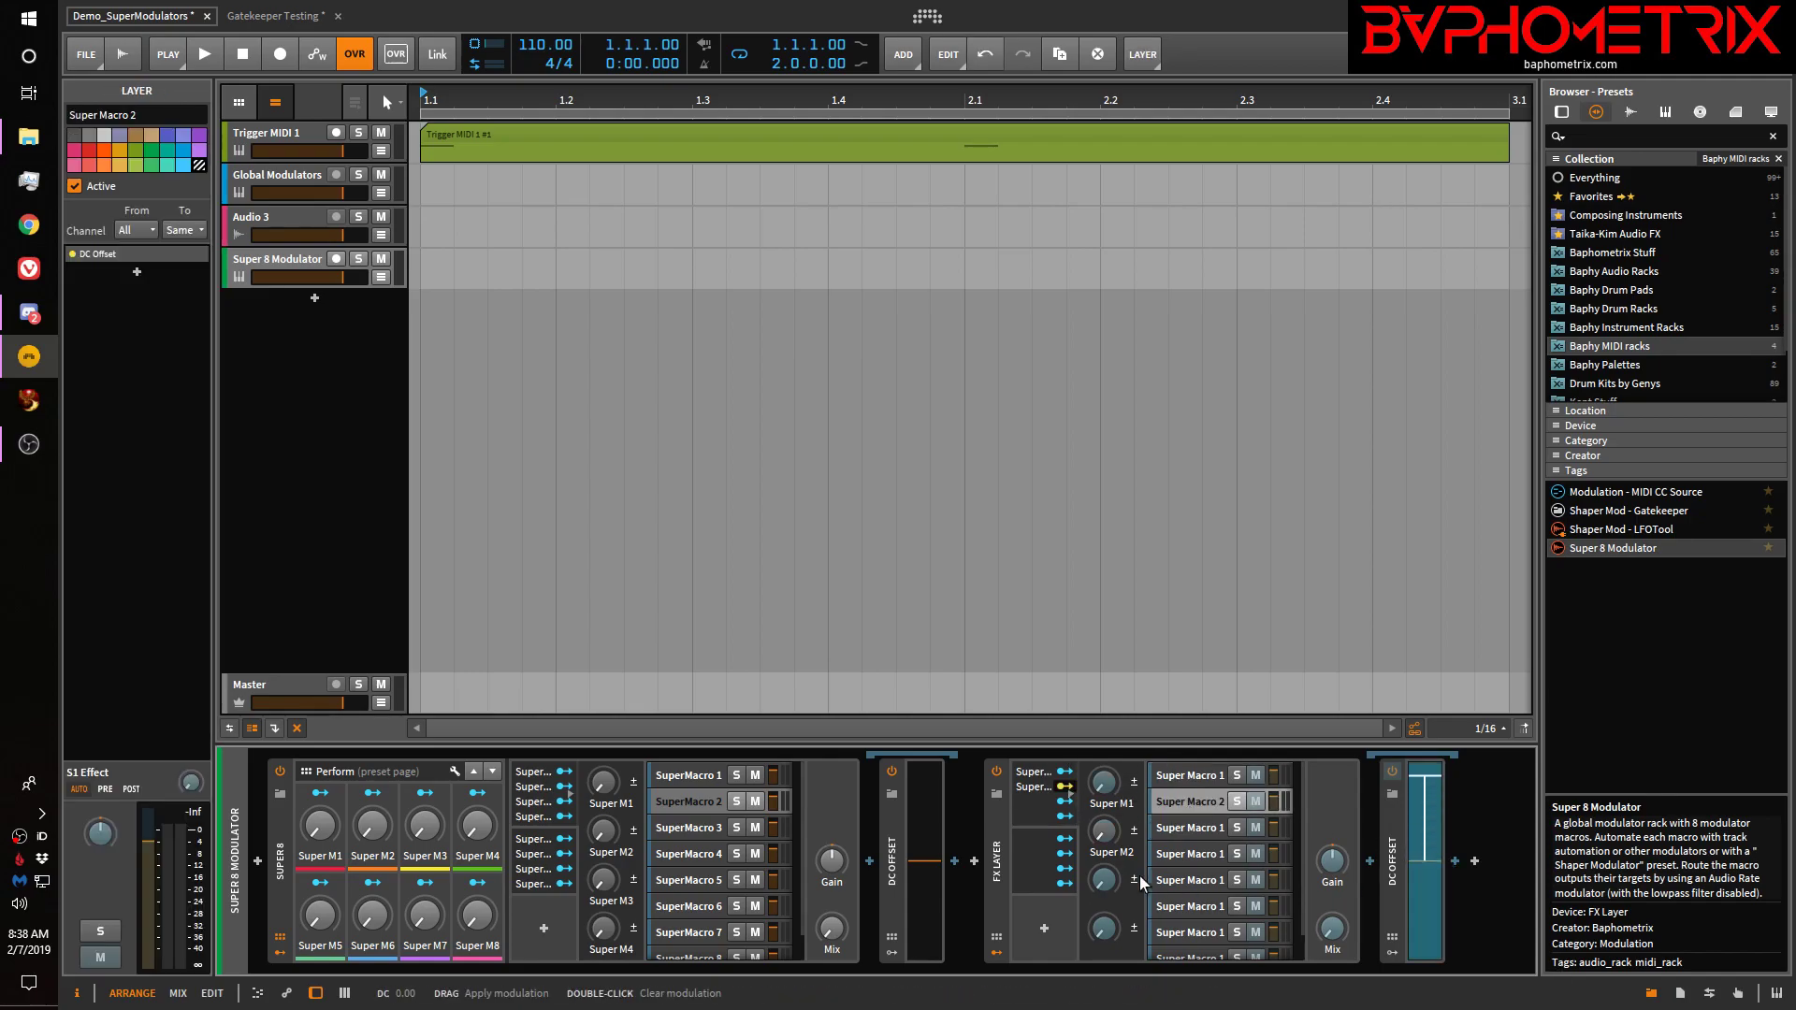
pyautogui.click(1064, 802)
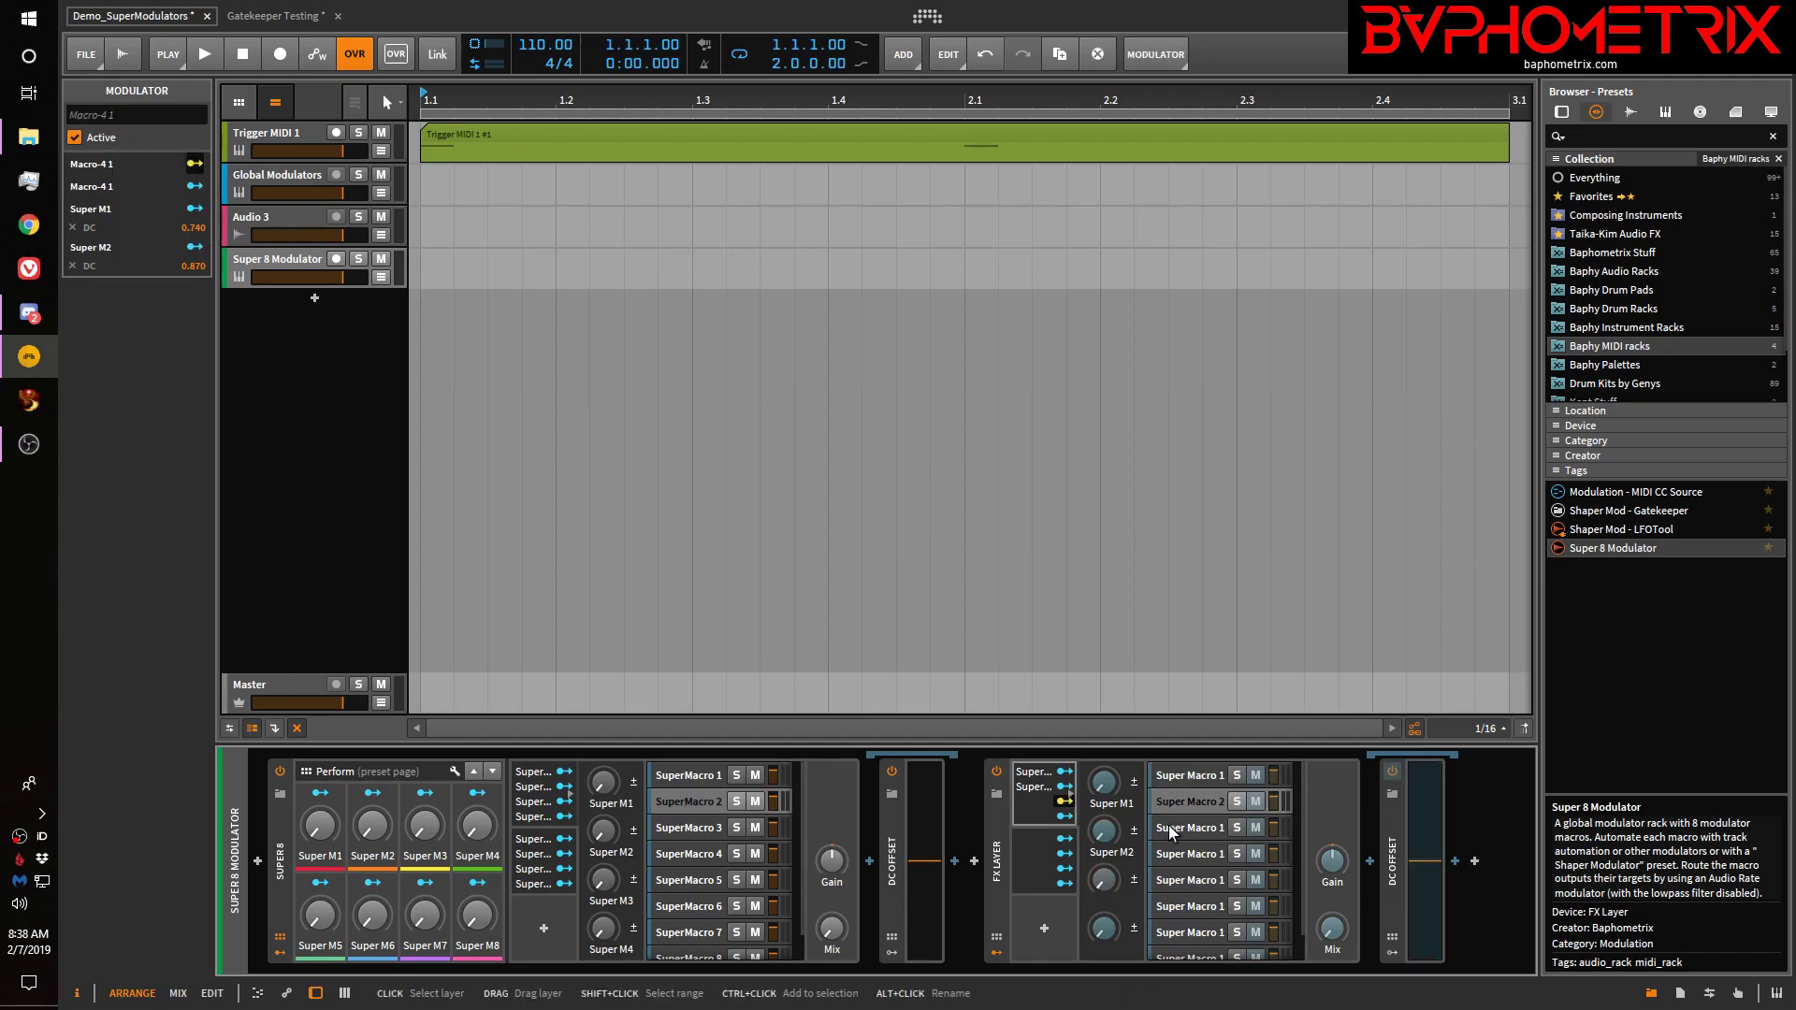
# Route the DC sources into the third Super Macro layer's DC Offset and remove Super M2's DC mapping
pyautogui.click(1197, 827)
pyautogui.moveTo(1417, 852); pyautogui.dragTo(1421, 776)
pyautogui.click(1055, 814)
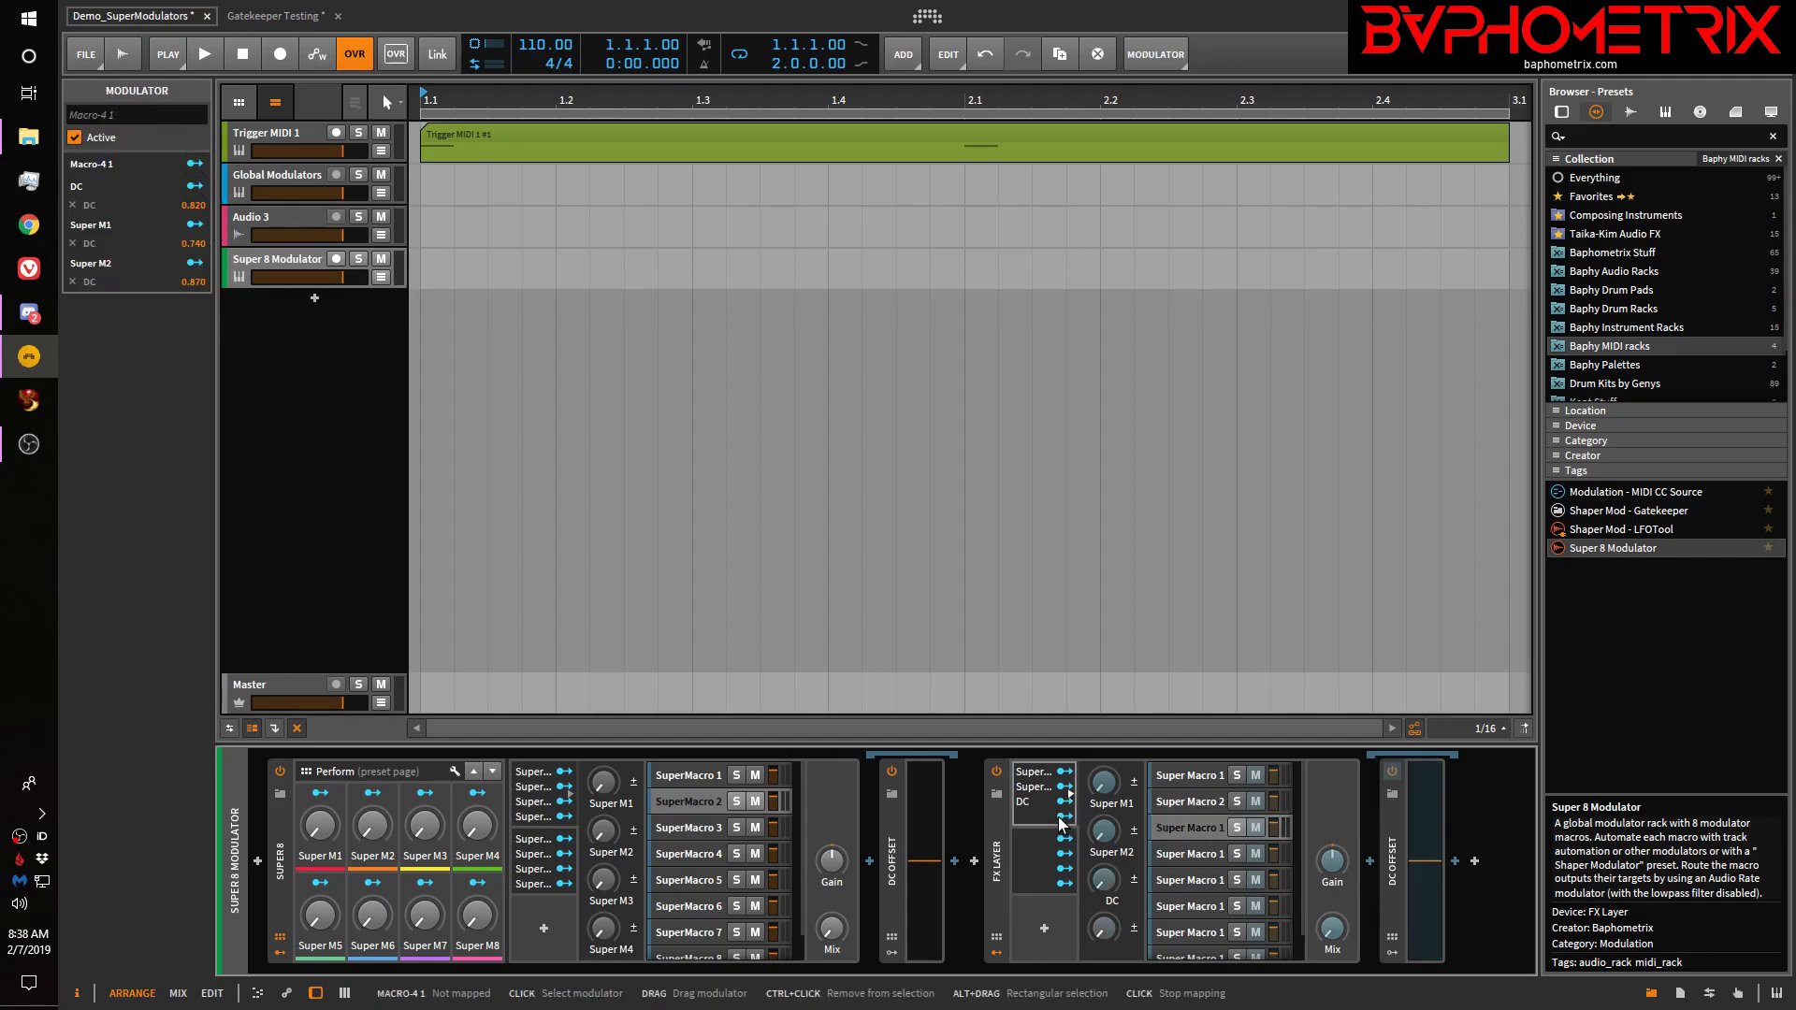
pyautogui.moveTo(1428, 851)
pyautogui.mouseDown()
pyautogui.moveTo(1423, 788)
pyautogui.moveTo(1424, 858)
pyautogui.mouseUp()
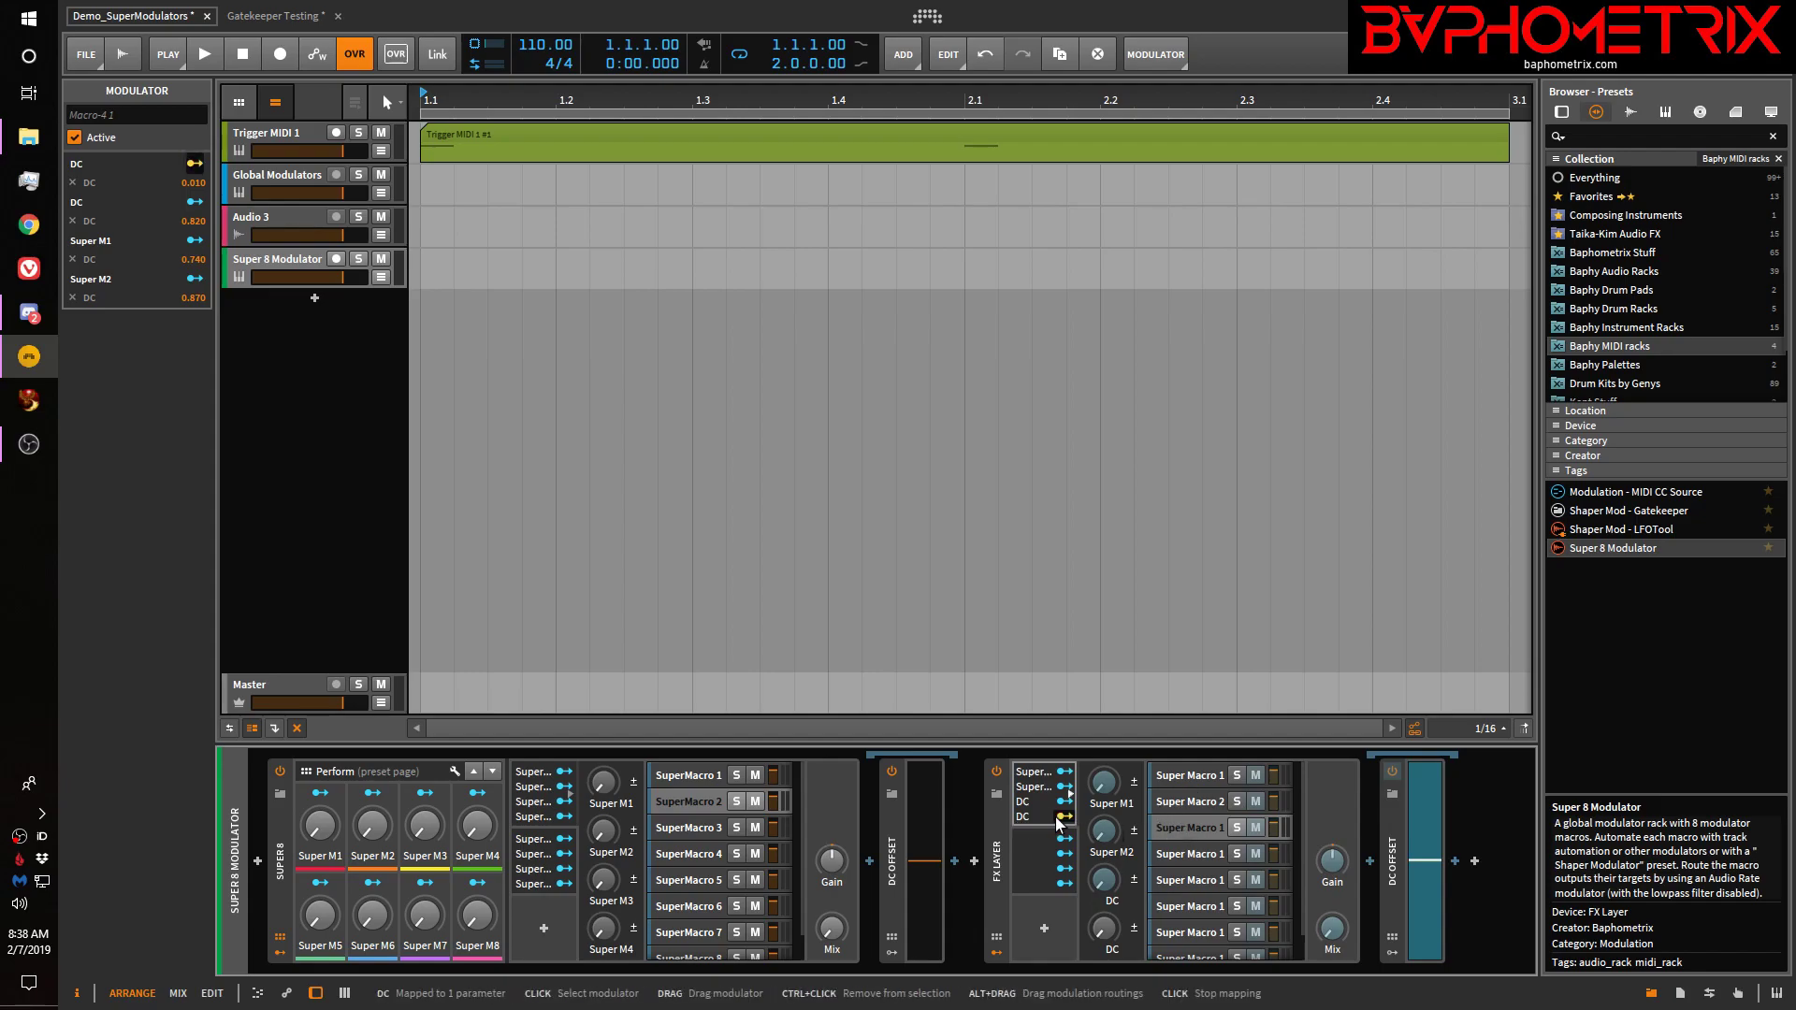
pyautogui.click(73, 297)
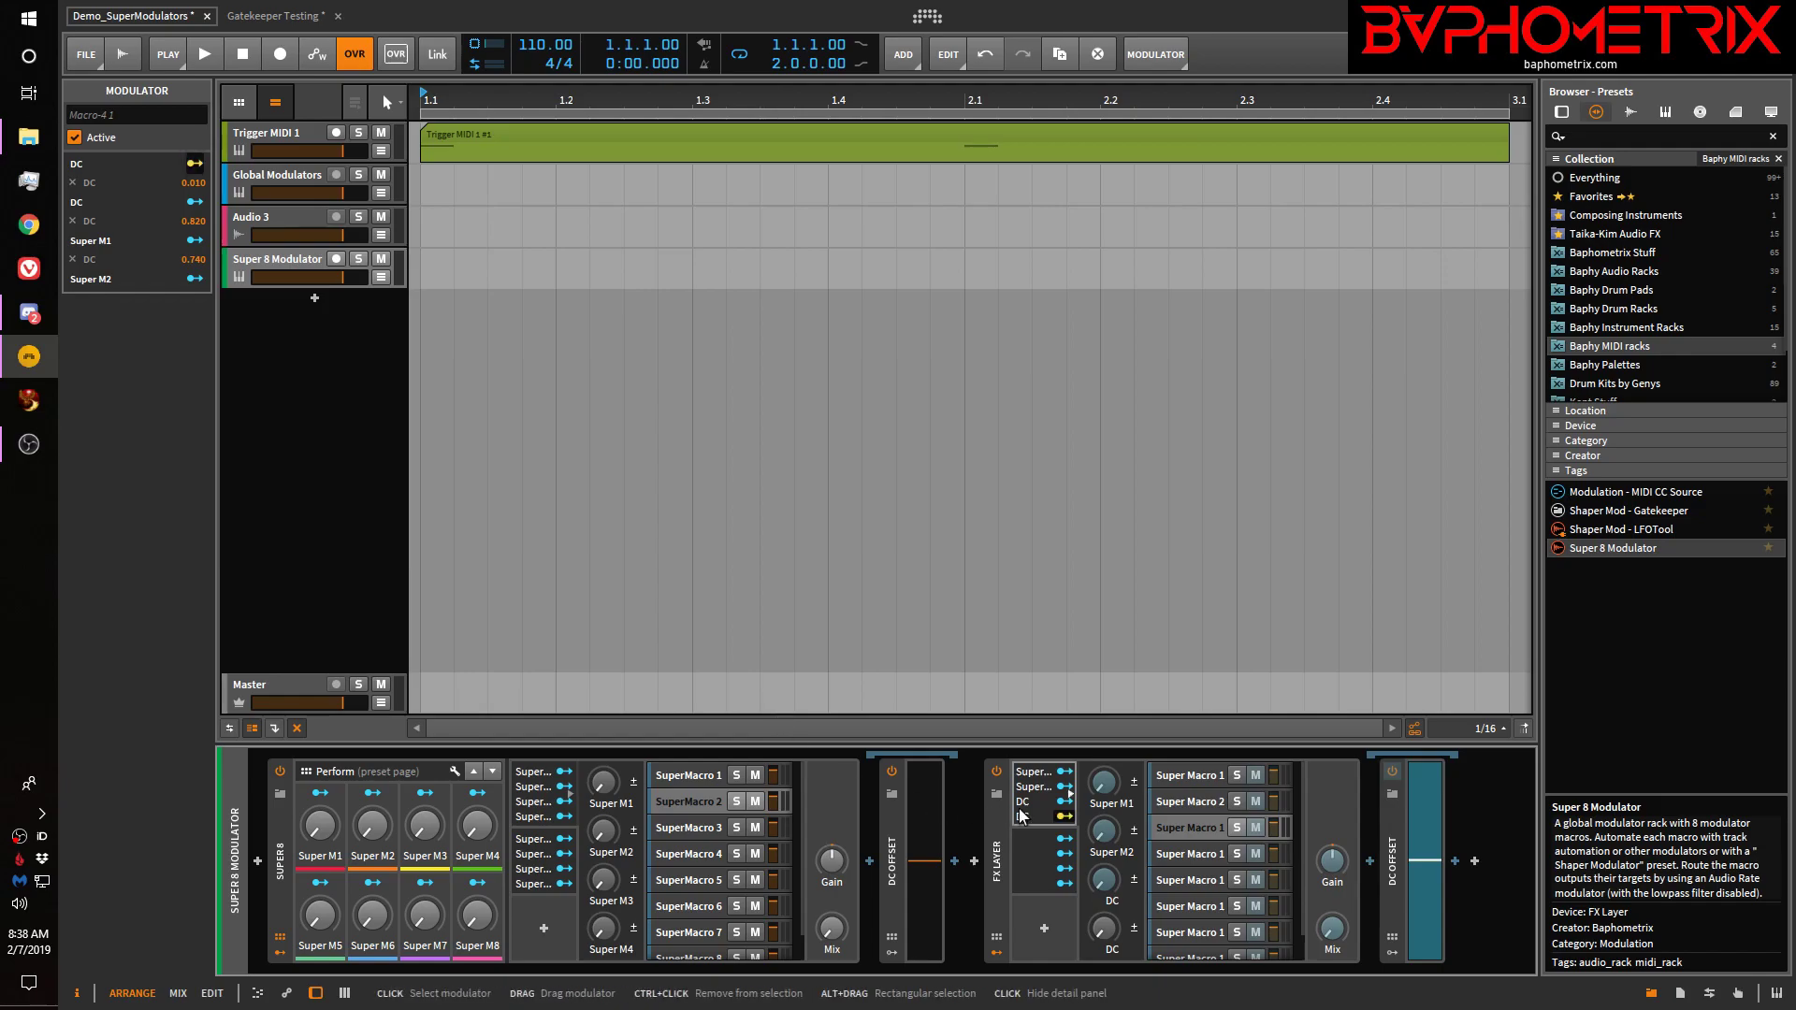
# Select the fourth Super Macro layer and display its DC Offset next to the FX Layer's mappings
pyautogui.click(1197, 851)
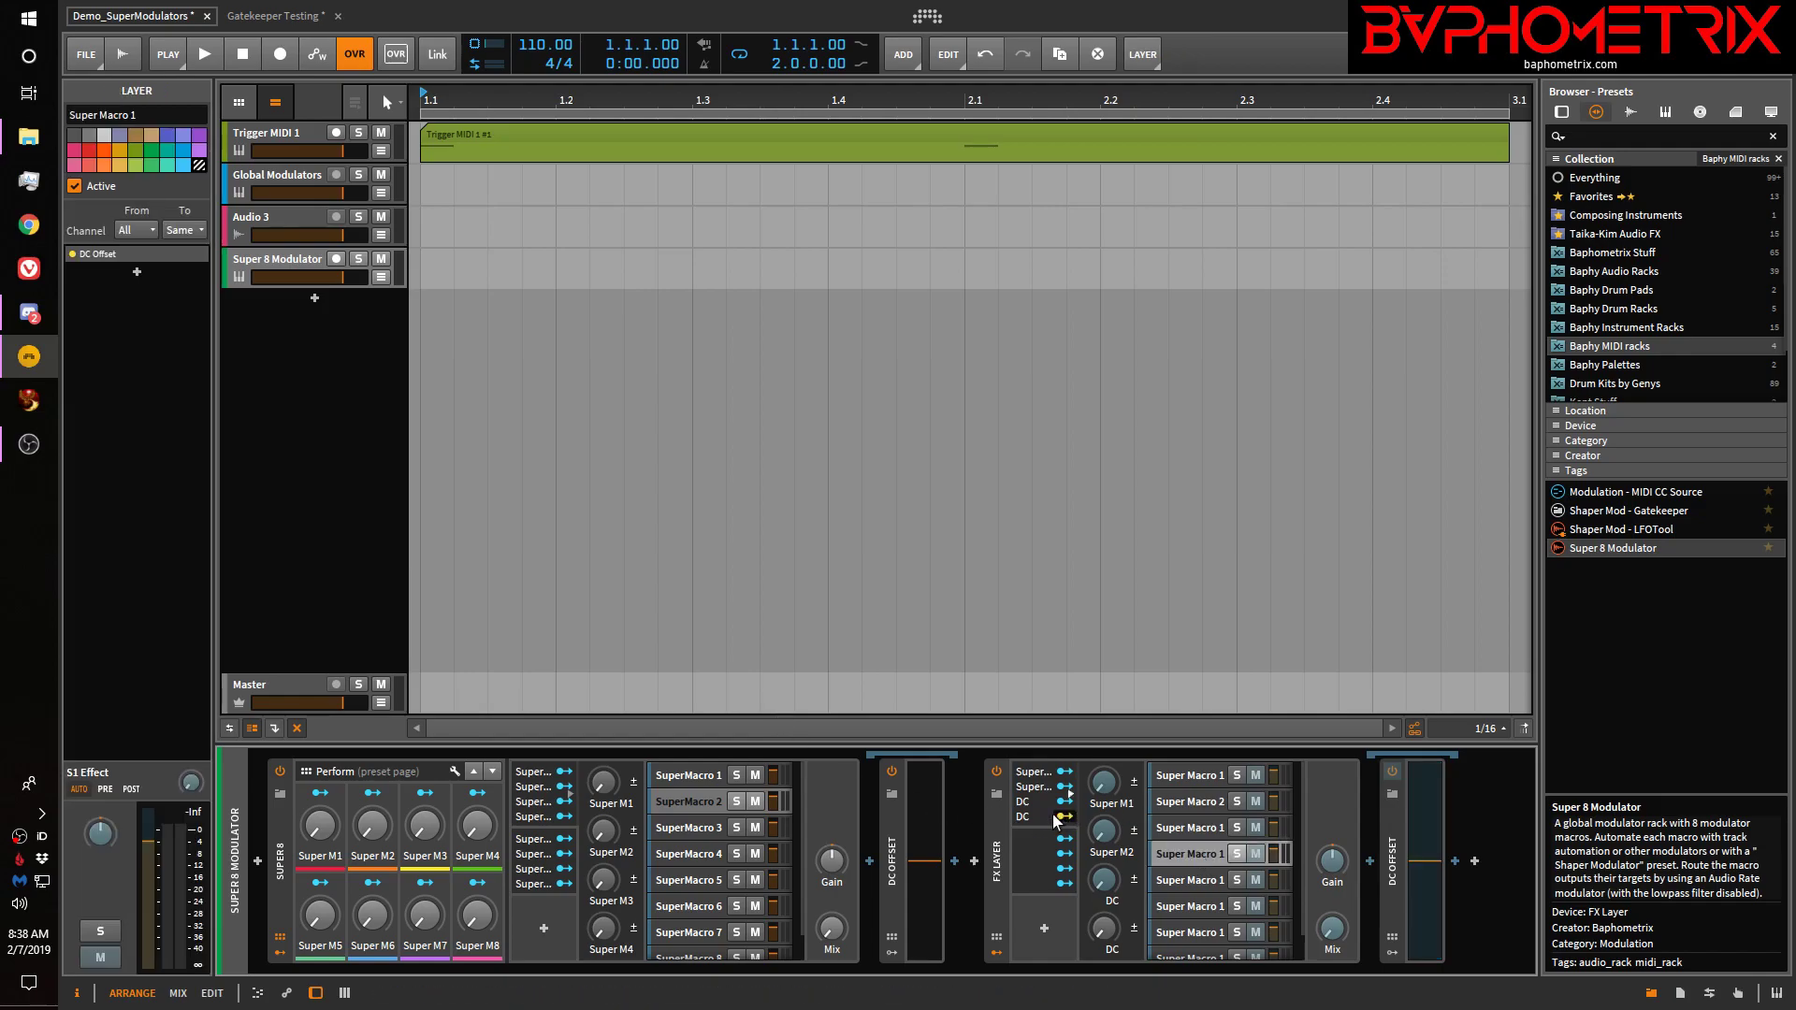
pyautogui.click(1431, 860)
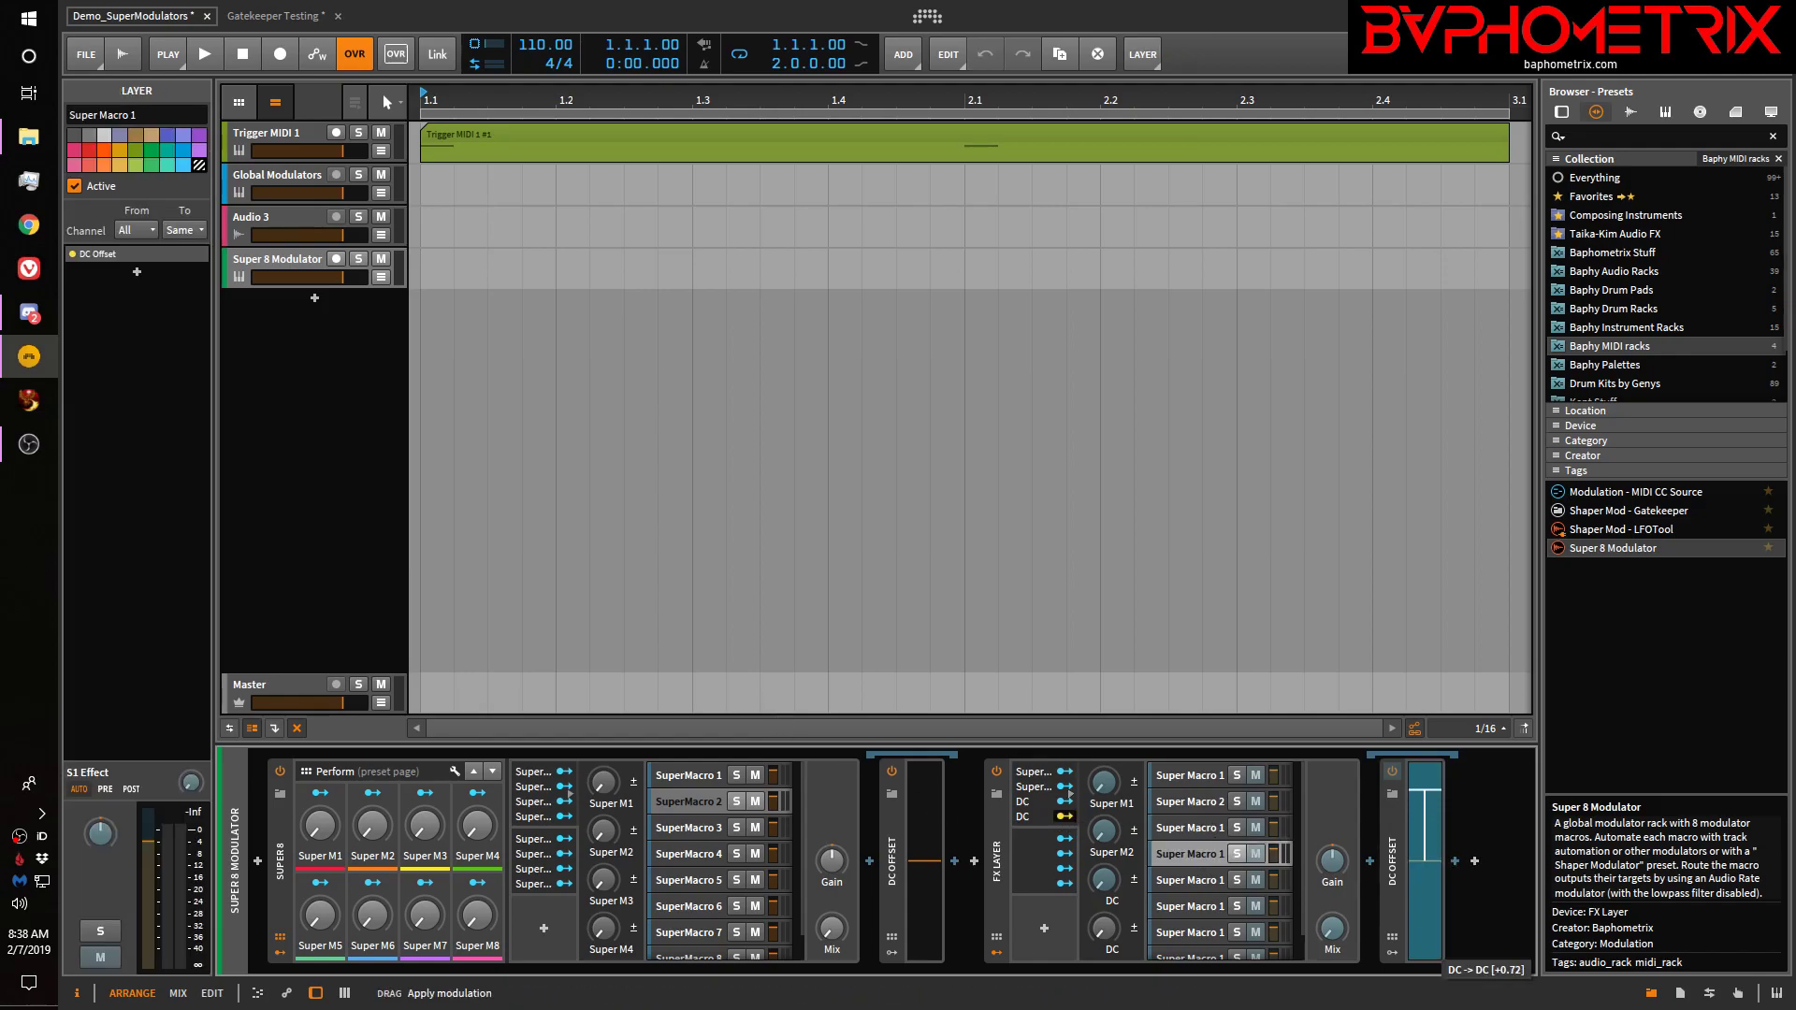
pyautogui.click(1029, 795)
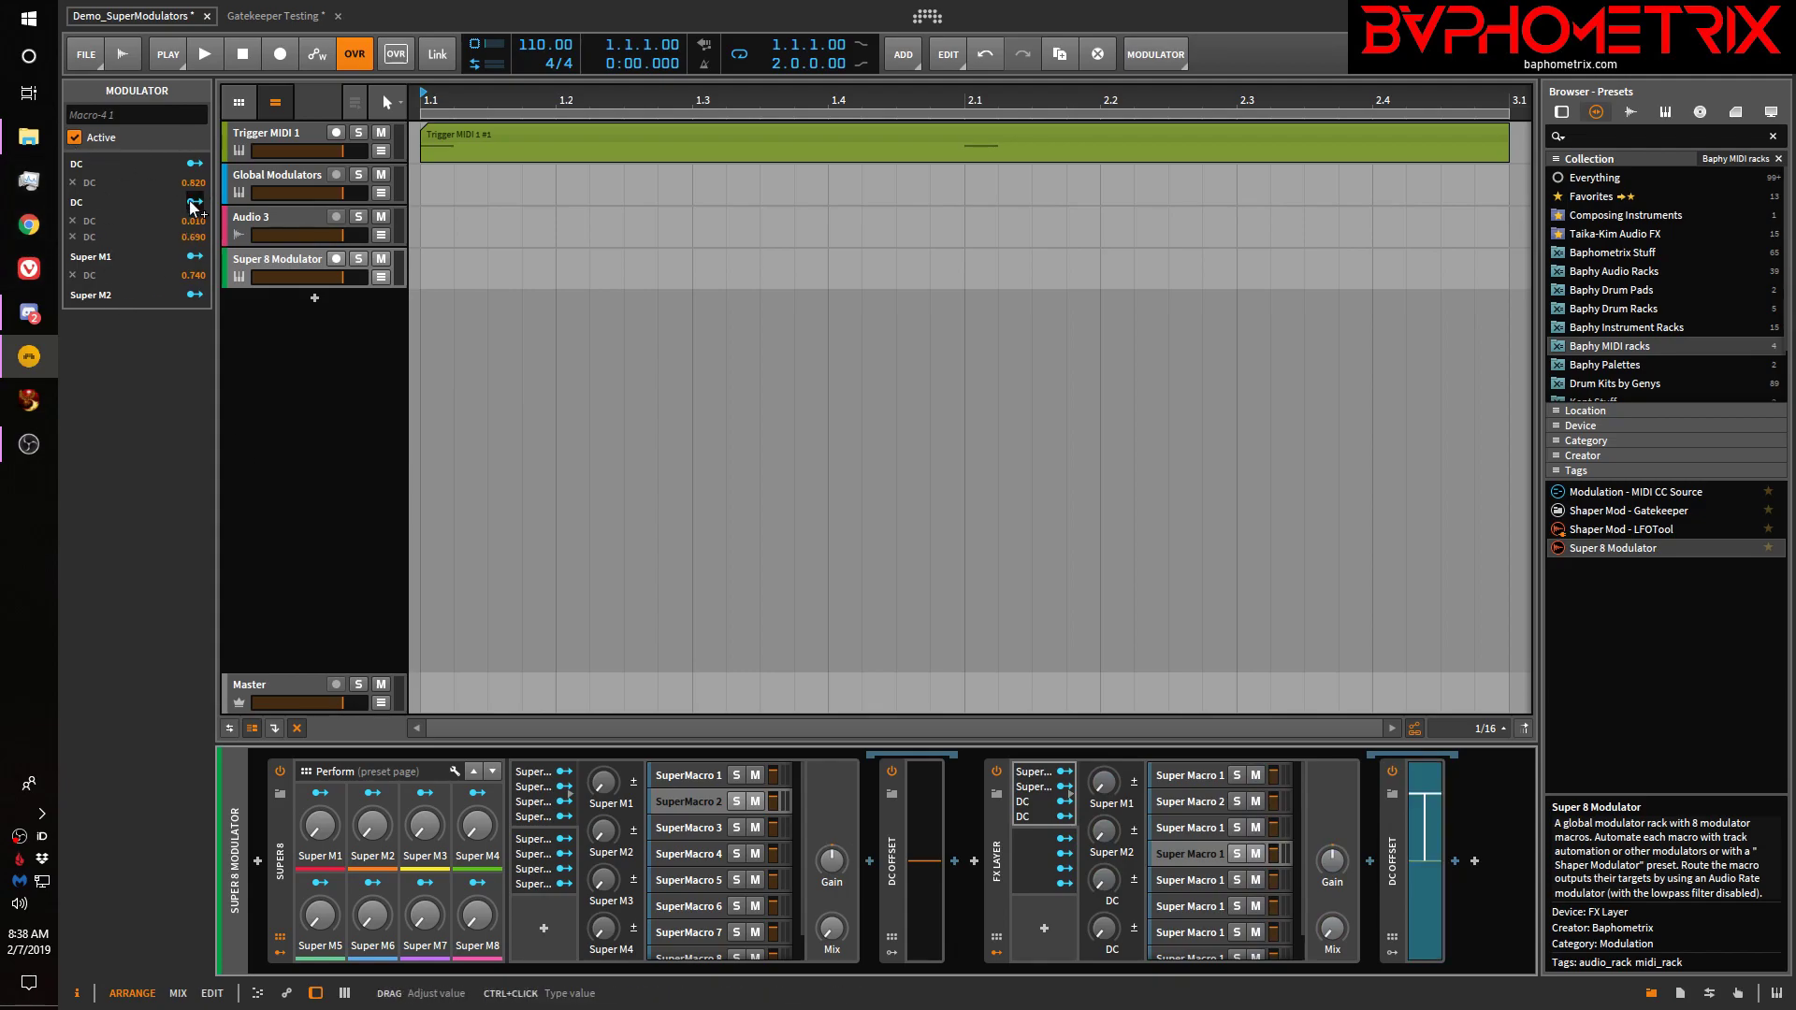
# Delete the duplicate 0.690 DC mapping and map Super M2 onto Super Macro 2's DC Offset
pyautogui.click(73, 236)
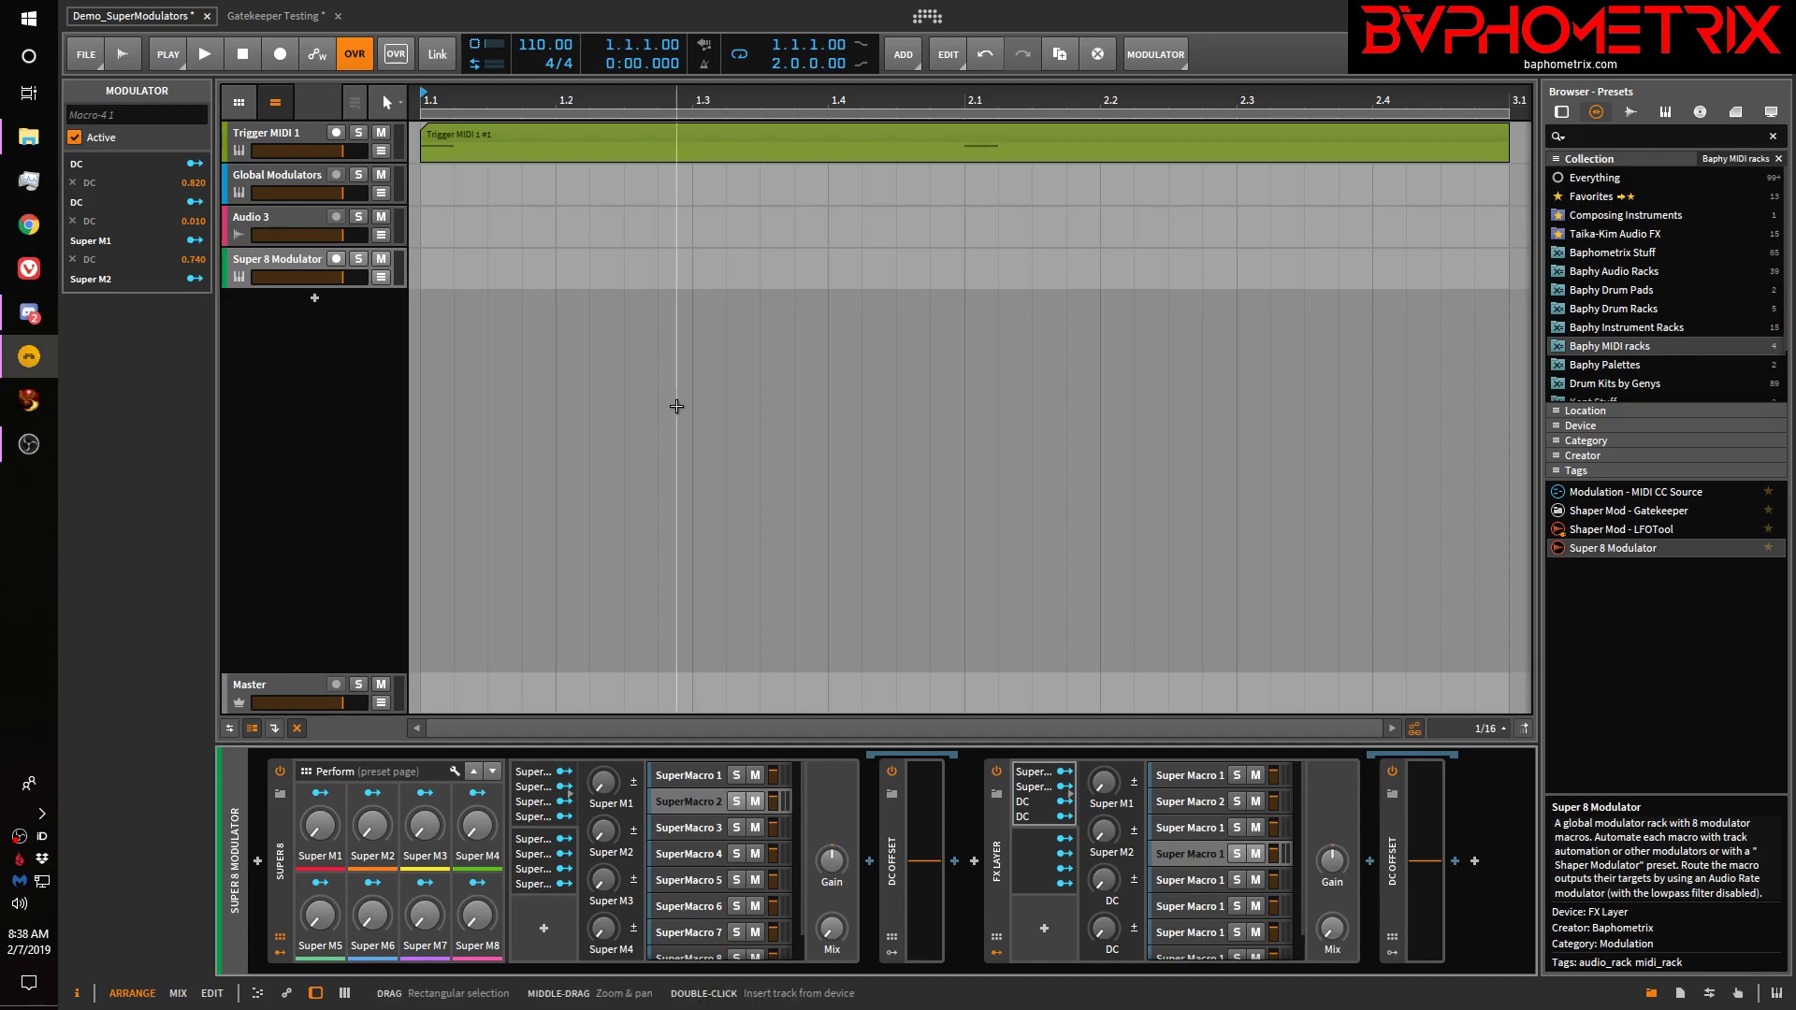
pyautogui.click(1066, 793)
pyautogui.click(1190, 801)
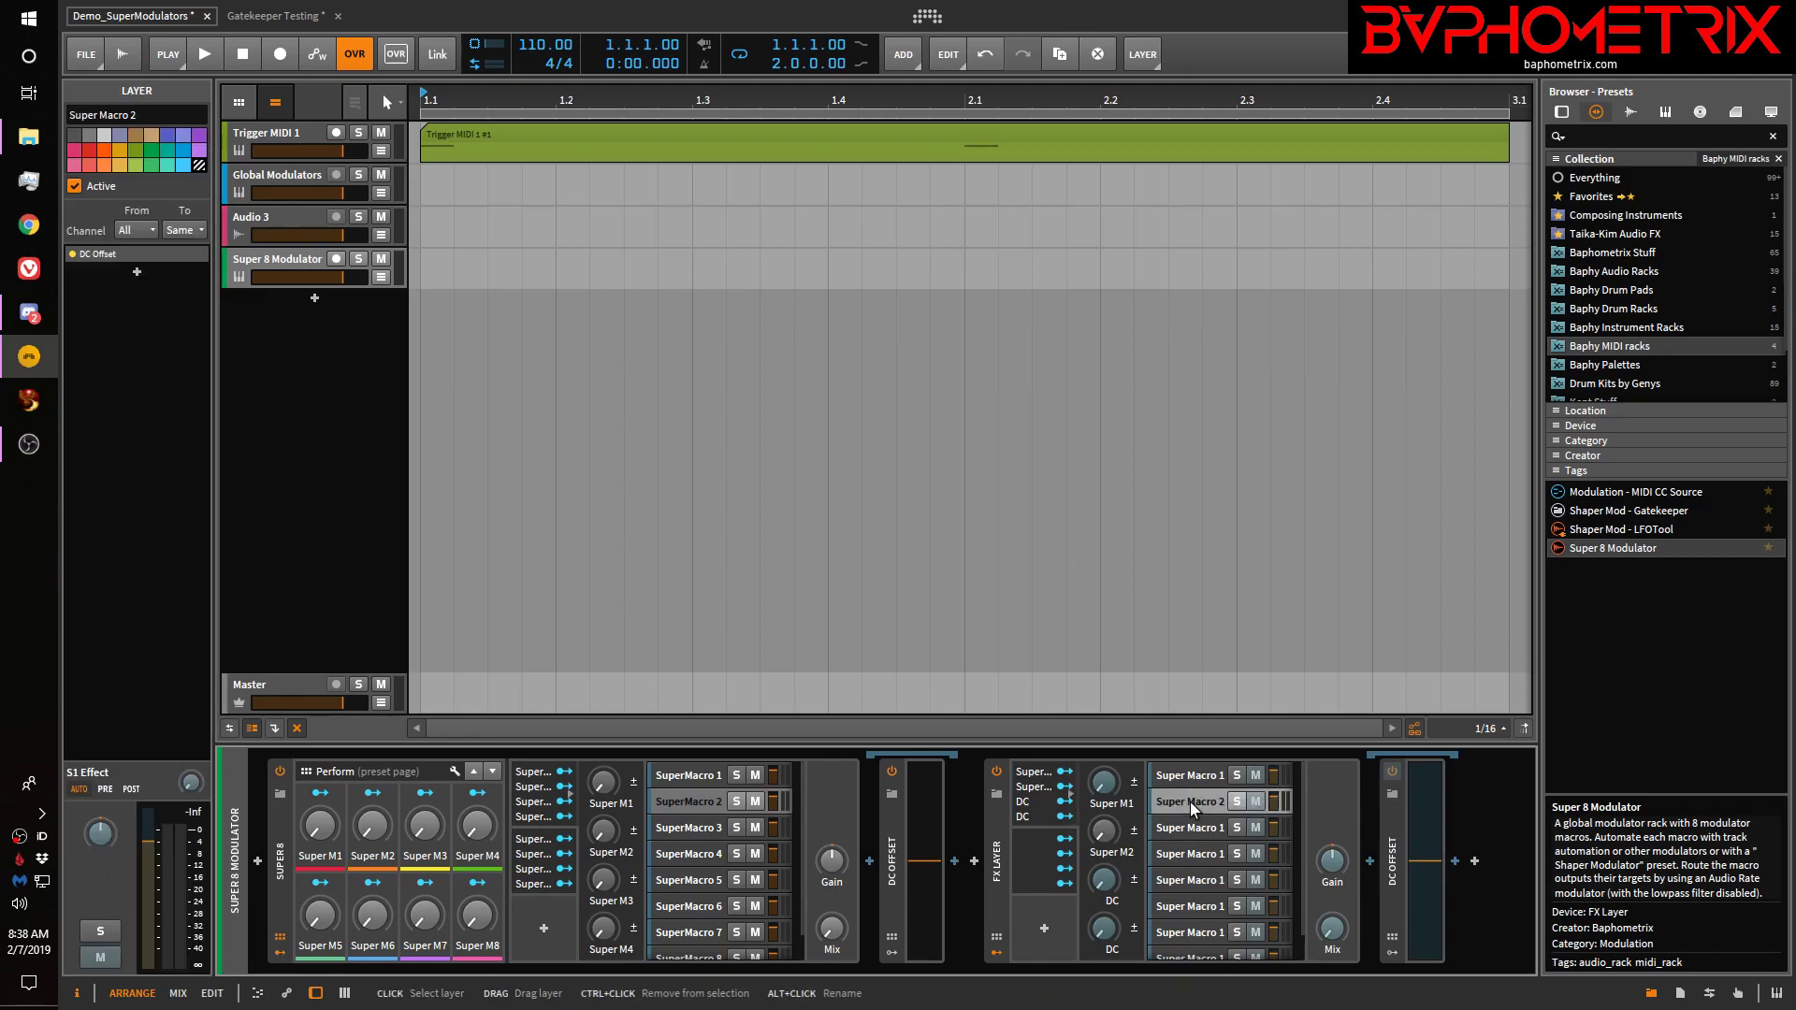
pyautogui.moveTo(1434, 851); pyautogui.dragTo(1427, 853)
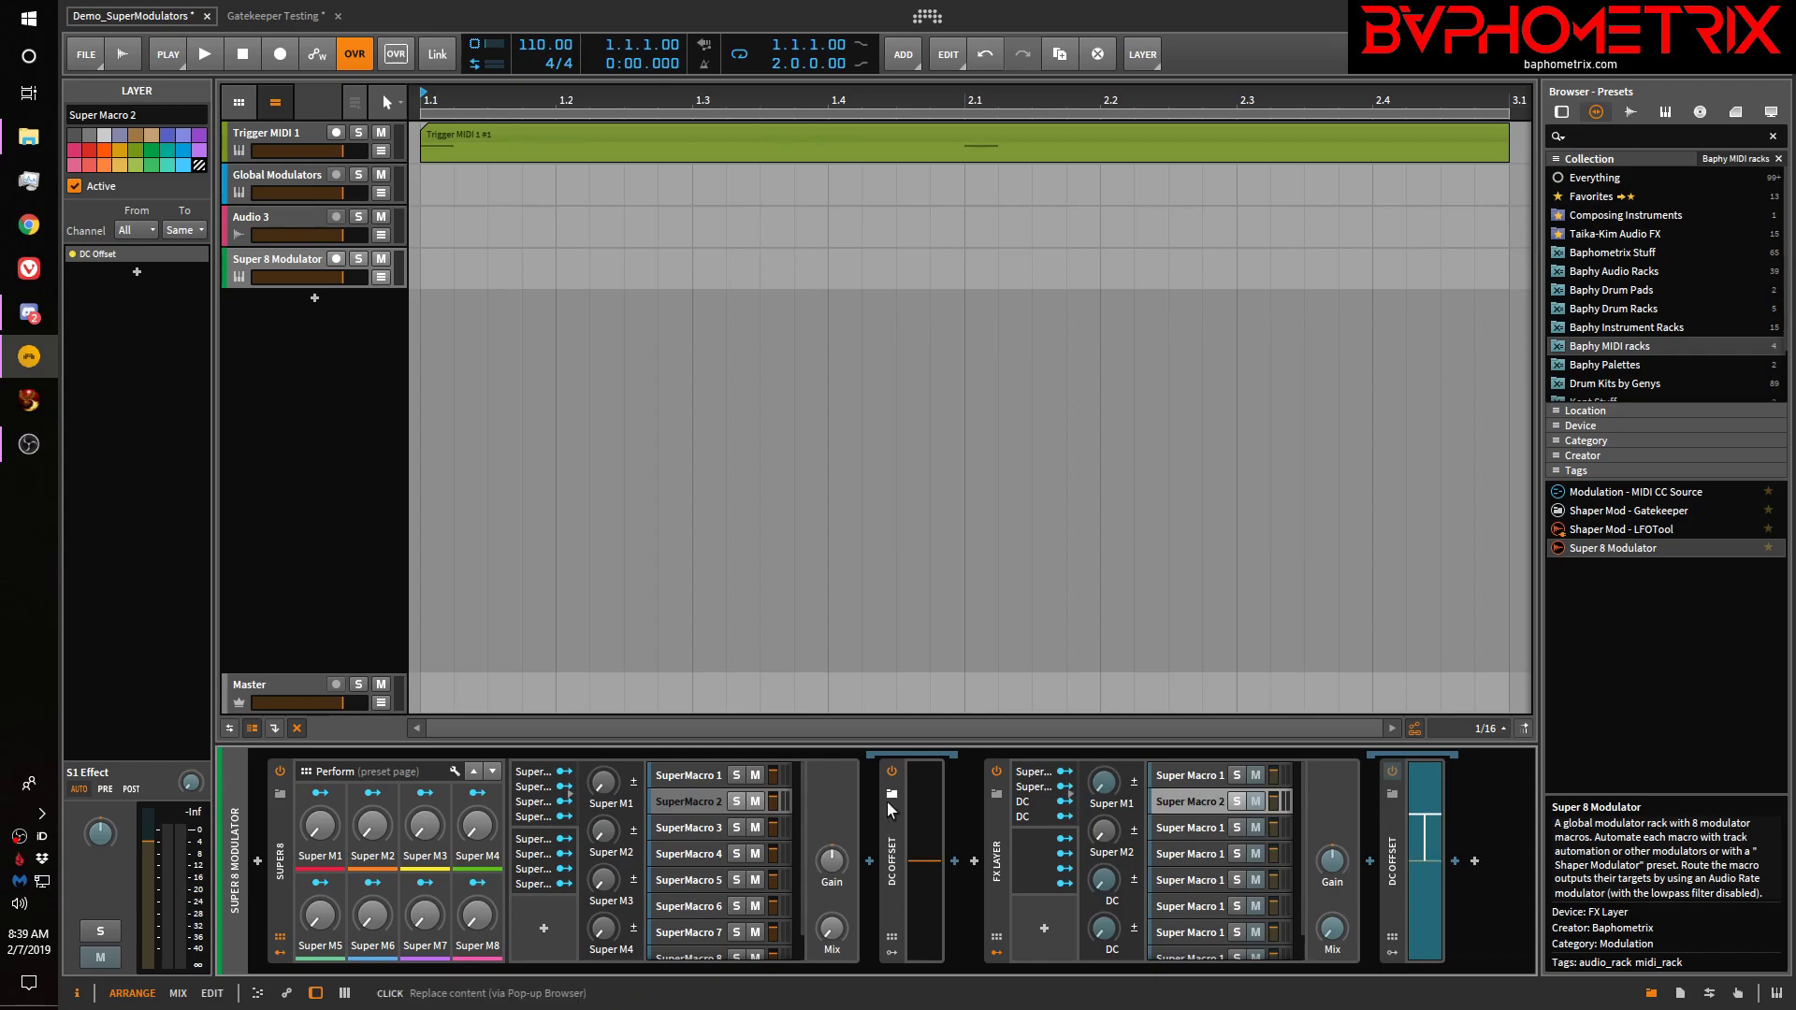
pyautogui.click(1029, 804)
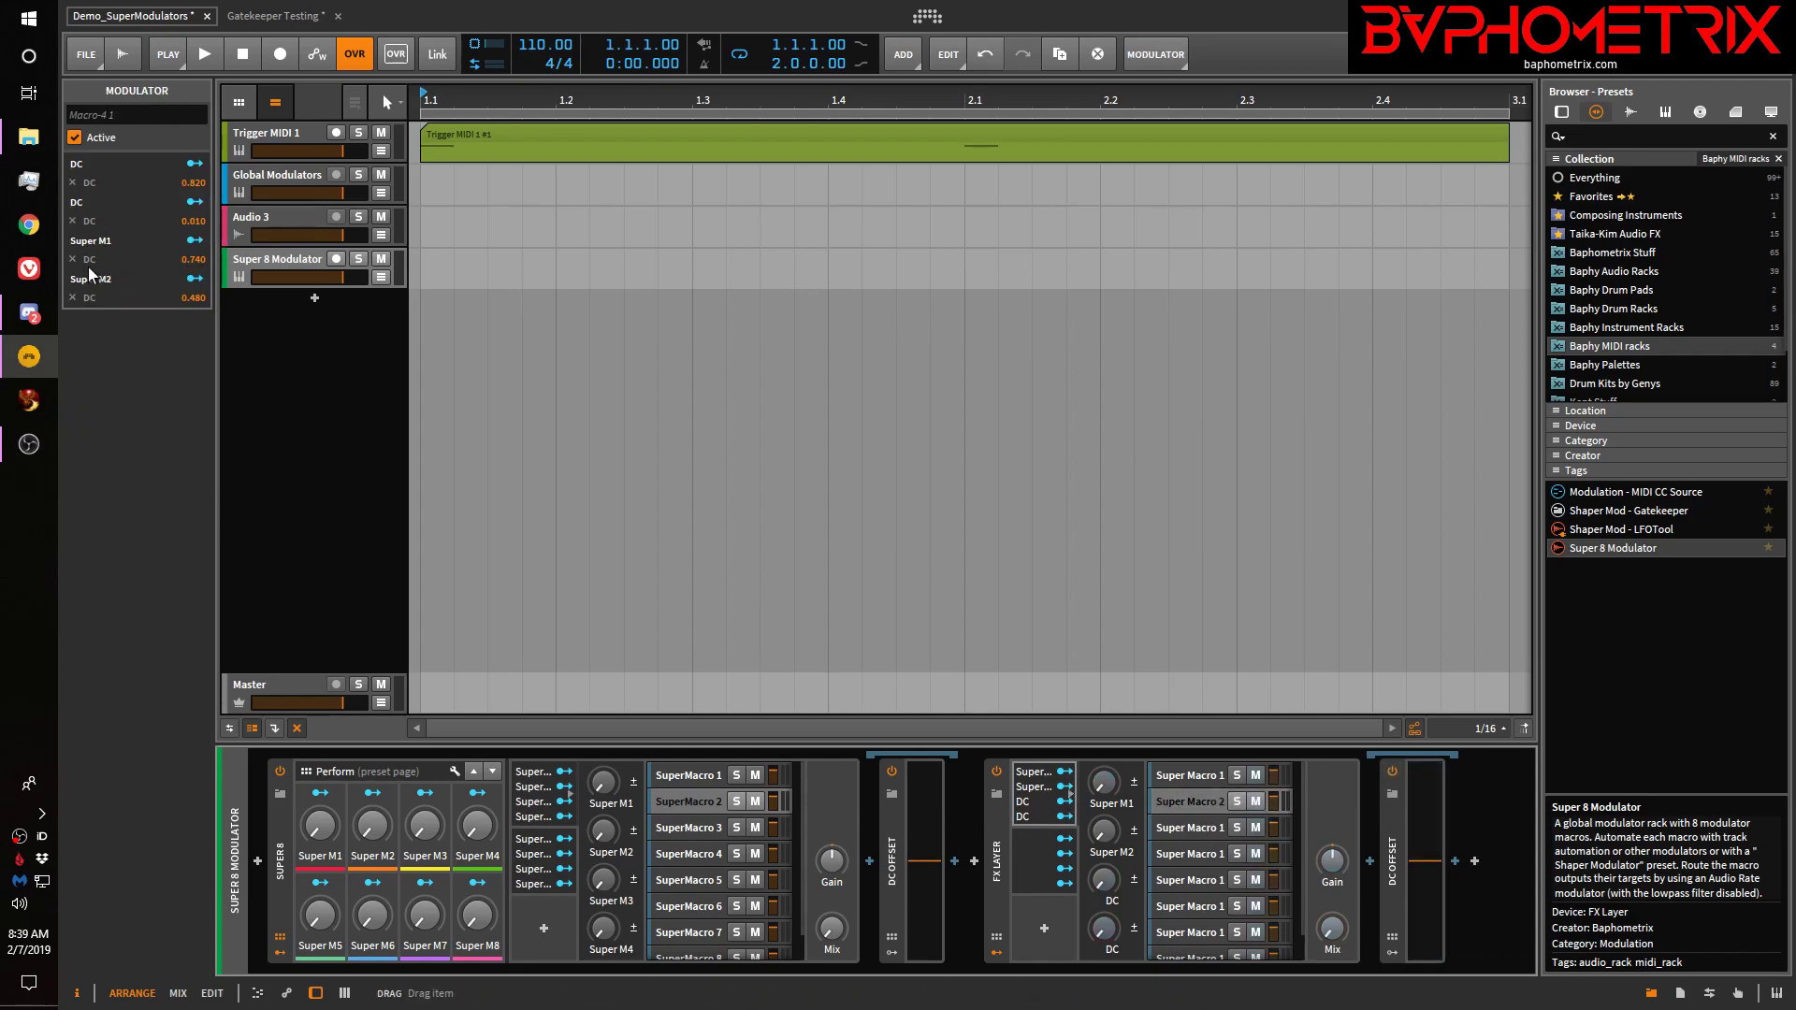
# Set both DC mappings and the Super M1 and Super M2 mapping amounts to 1.000
pyautogui.keyDown('ctrl'); pyautogui.click(195, 184); pyautogui.keyUp('ctrl')
pyautogui.write('1')
pyautogui.press('Return')
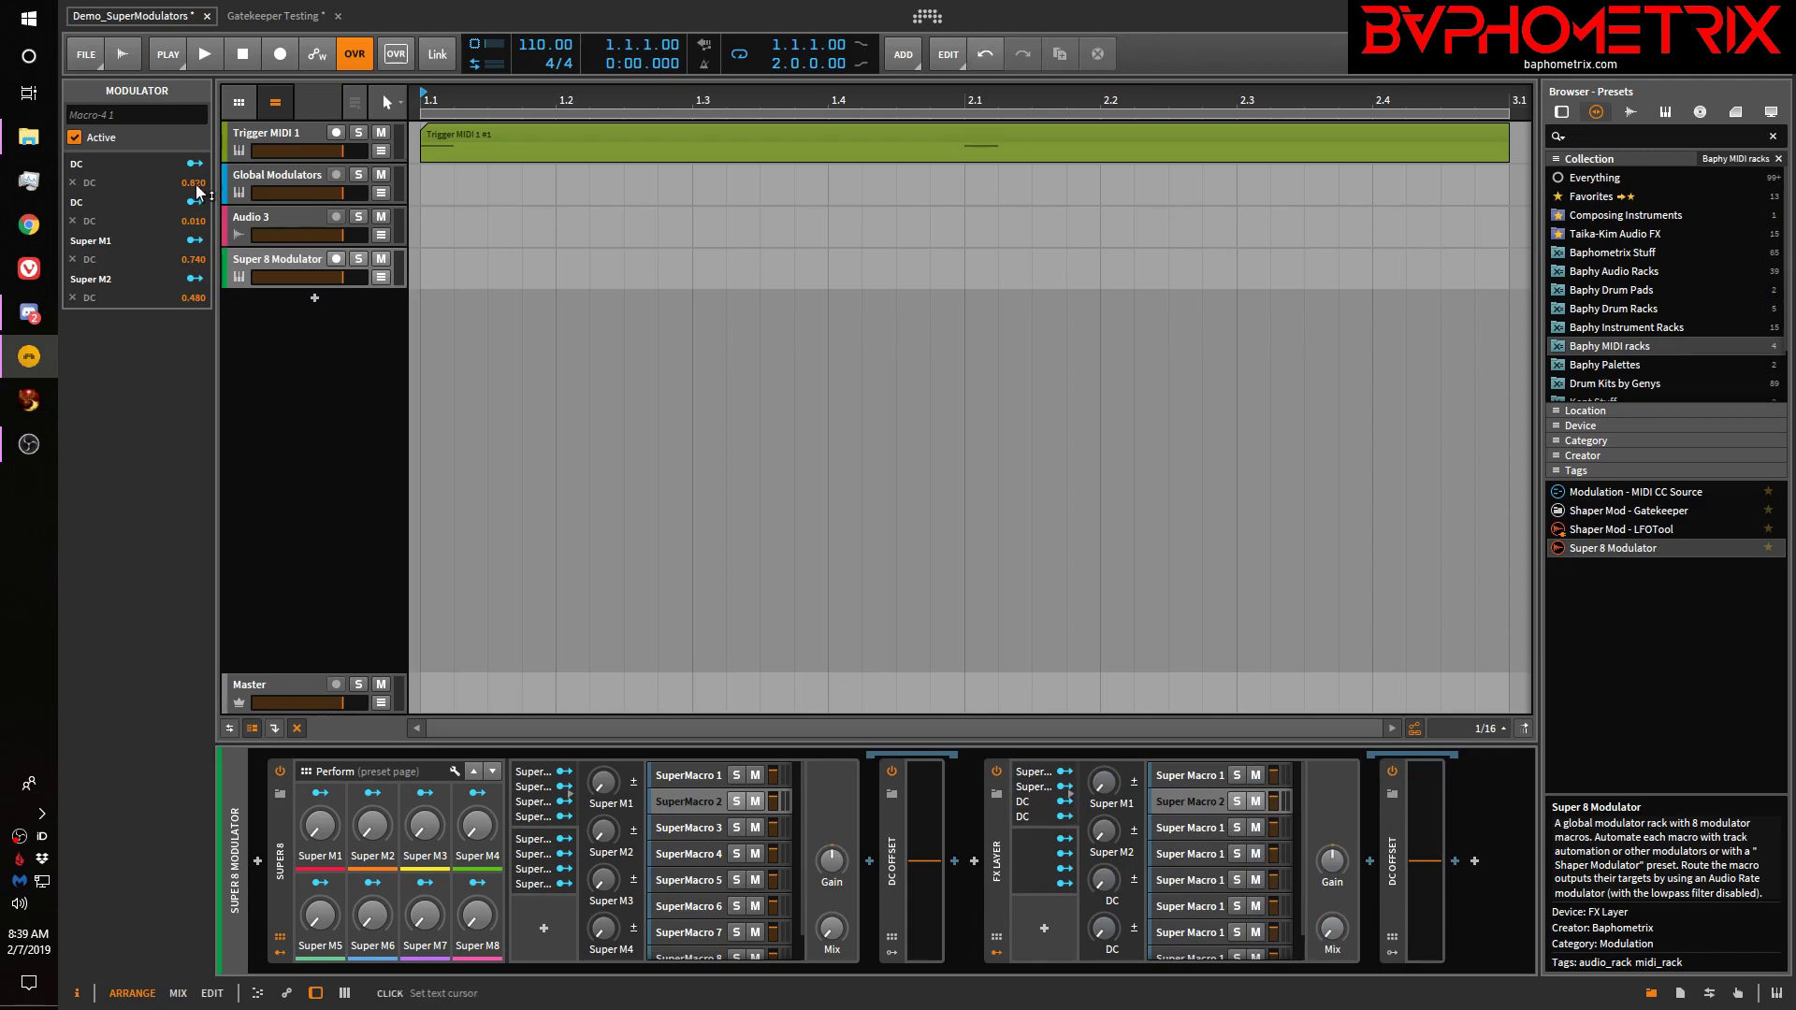
pyautogui.keyDown('ctrl'); pyautogui.click(194, 222); pyautogui.keyUp('ctrl')
pyautogui.write('1')
pyautogui.press('Return')
pyautogui.keyDown('ctrl'); pyautogui.click(196, 260); pyautogui.keyUp('ctrl')
pyautogui.write('1')
pyautogui.press('Return')
pyautogui.keyDown('ctrl'); pyautogui.click(196, 299); pyautogui.keyUp('ctrl')
pyautogui.write('1')
pyautogui.press('Return')
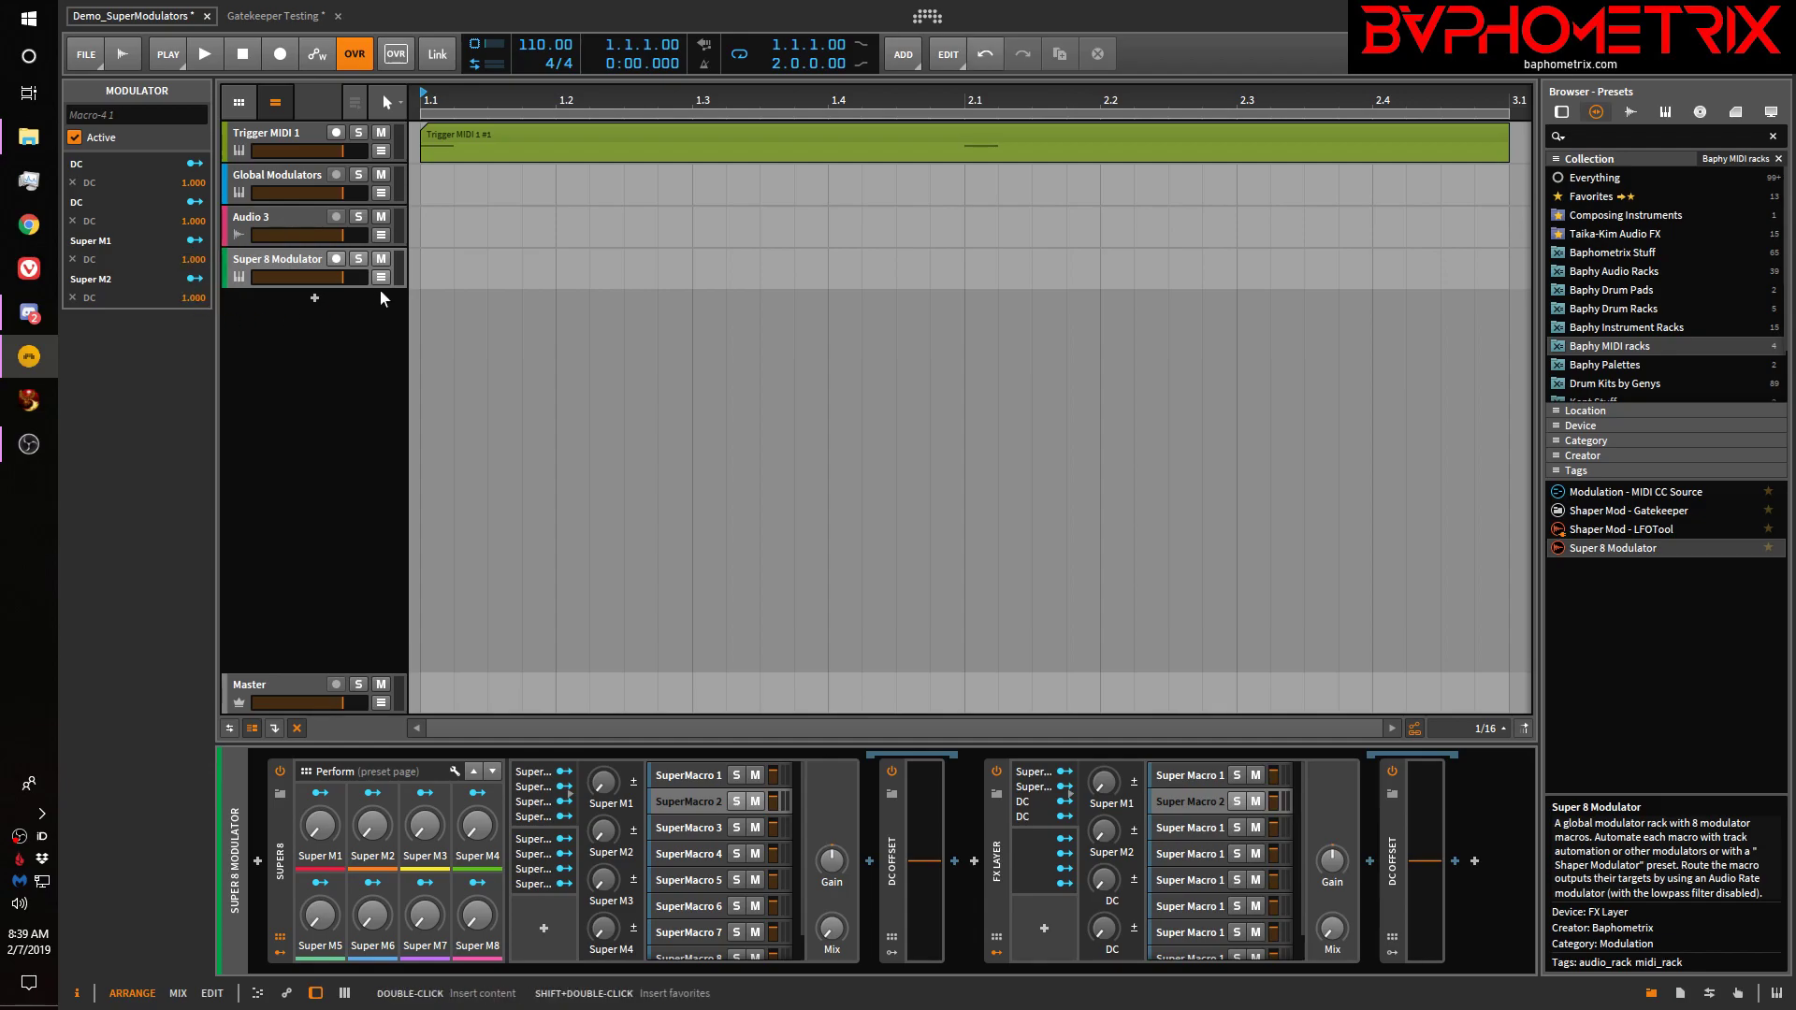
# Test Super M1 at 43.5% on Super Macro 1, then show the FX Layer's Page 1 Gain and Mix controls
pyautogui.click(1204, 776)
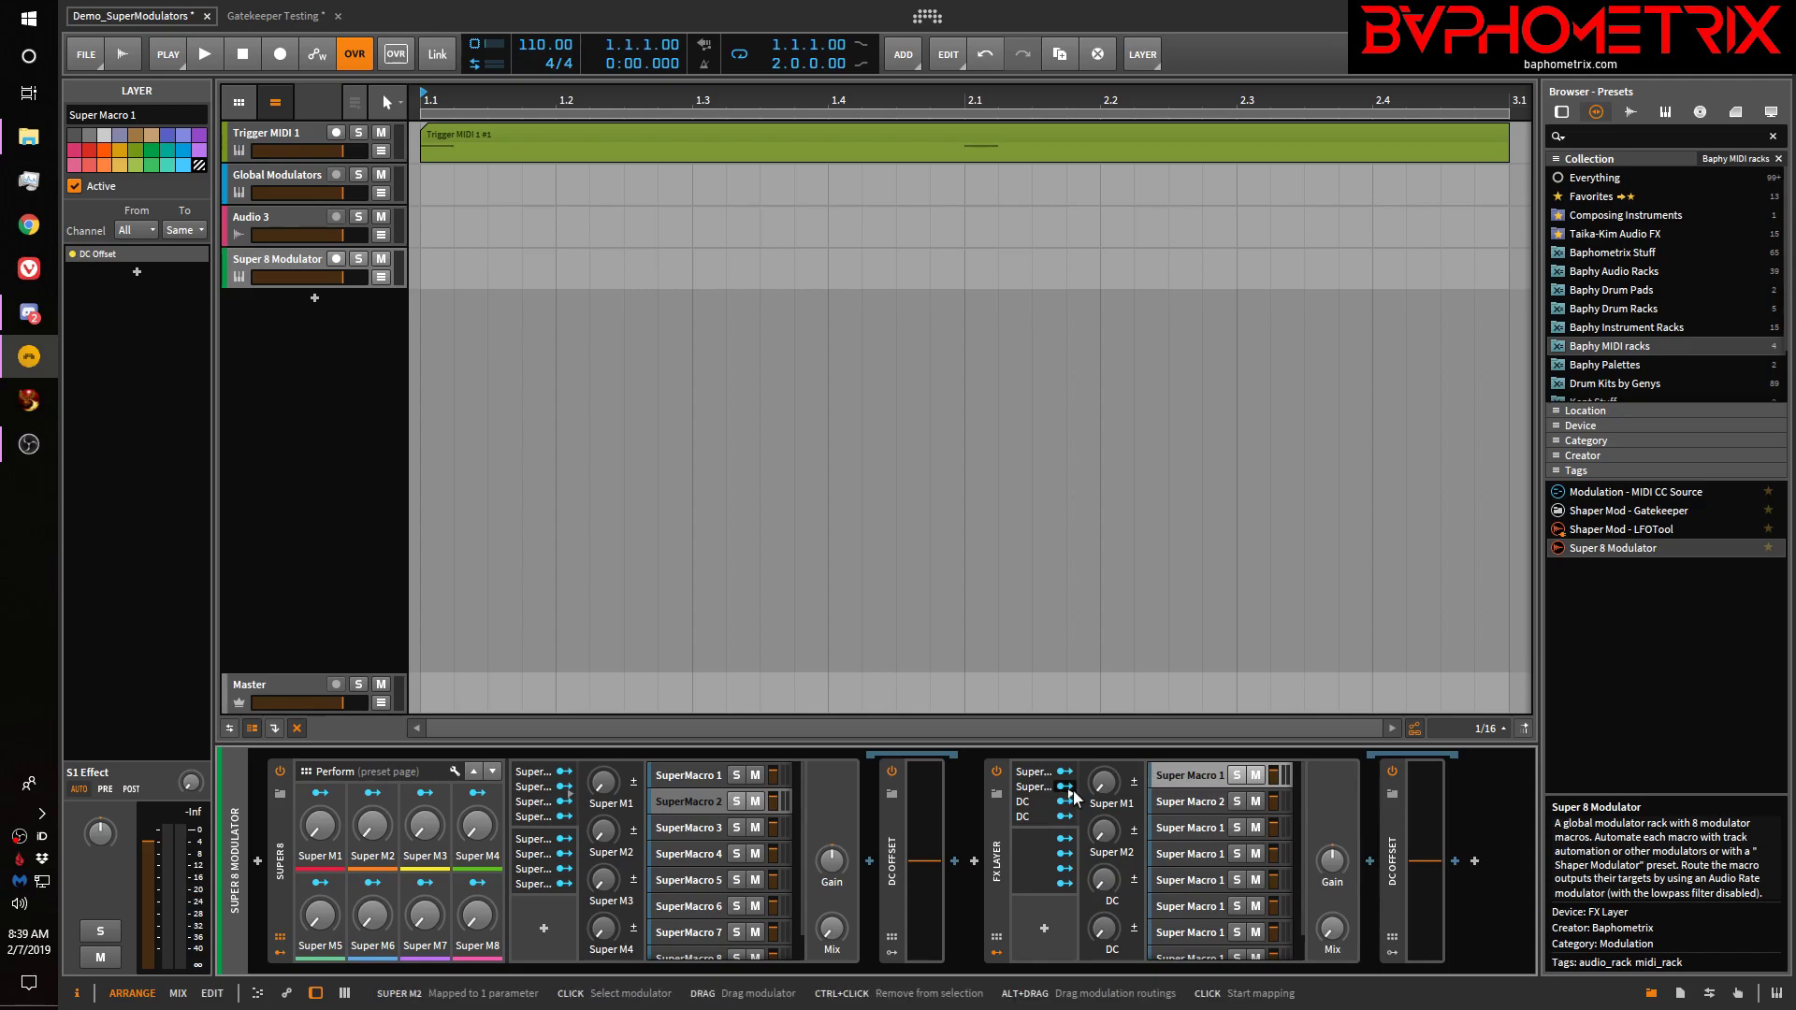
pyautogui.moveTo(1101, 786)
pyautogui.mouseDown()
pyautogui.moveTo(1102, 691)
pyautogui.moveTo(1101, 781)
pyautogui.mouseUp()
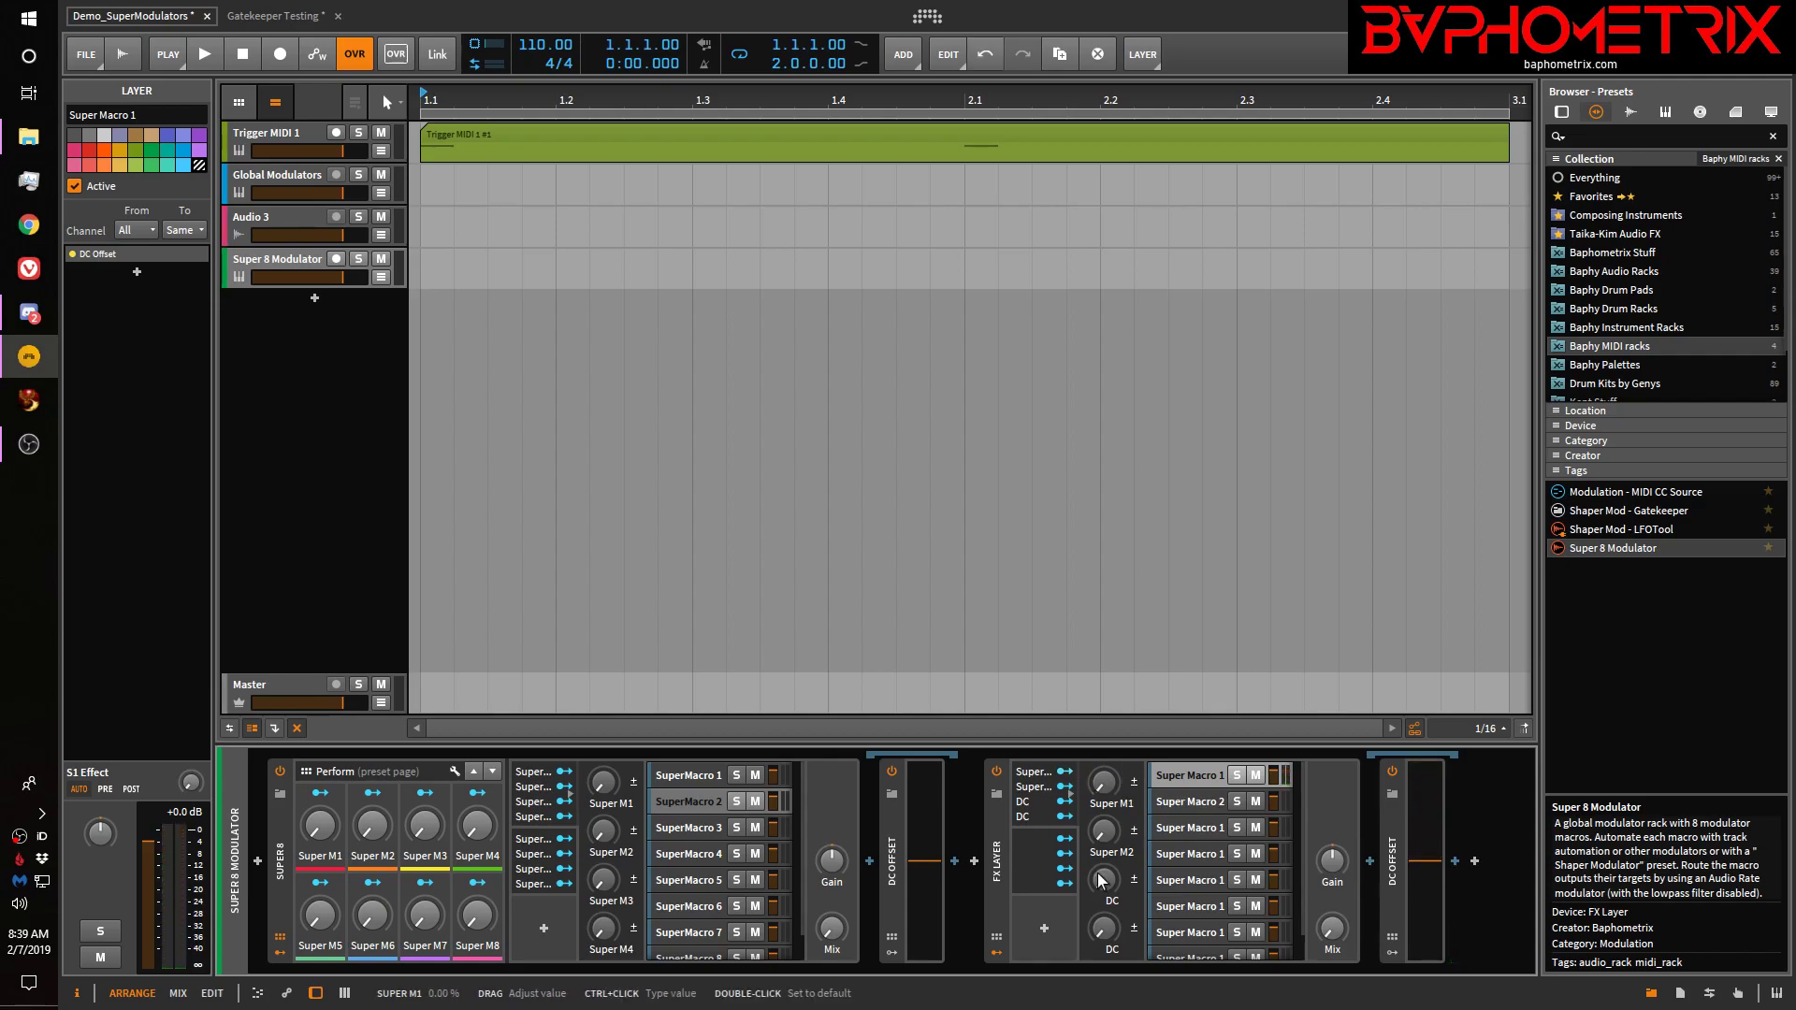
pyautogui.click(995, 941)
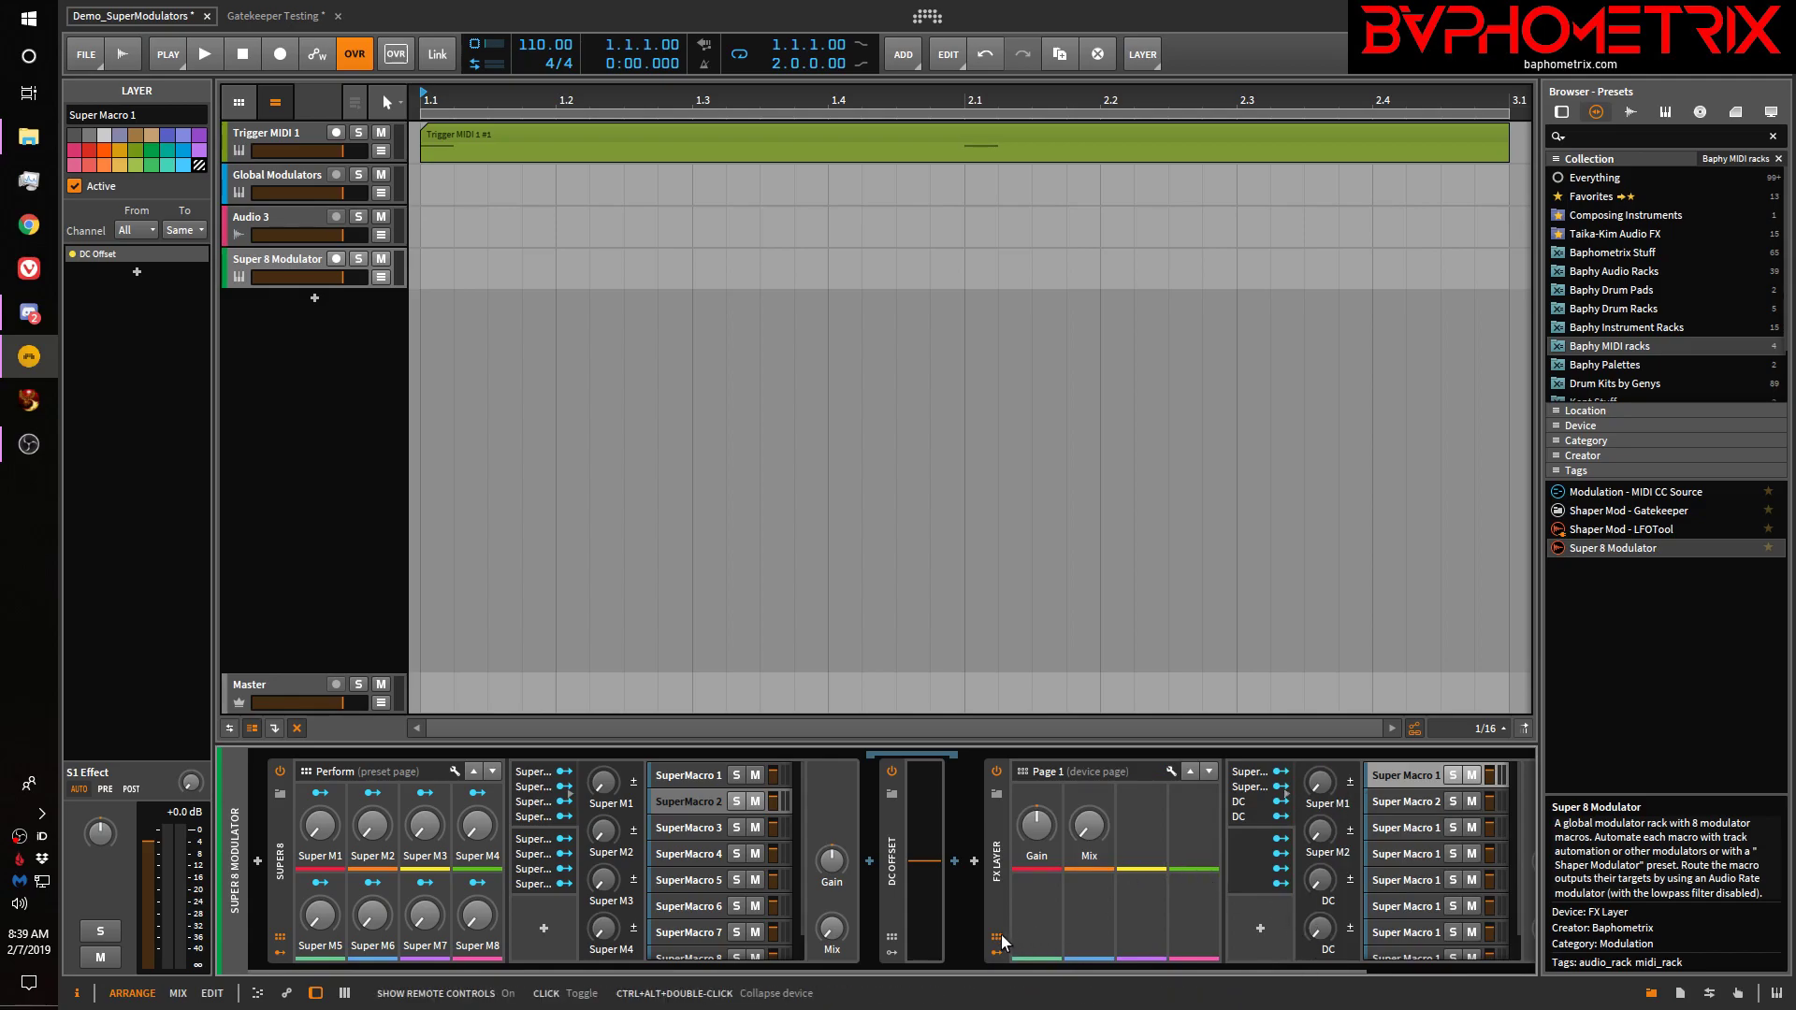
# Add a Perform preset page to the FX Layer in the Remote Controls Editor
pyautogui.click(1173, 769)
pyautogui.click(329, 247)
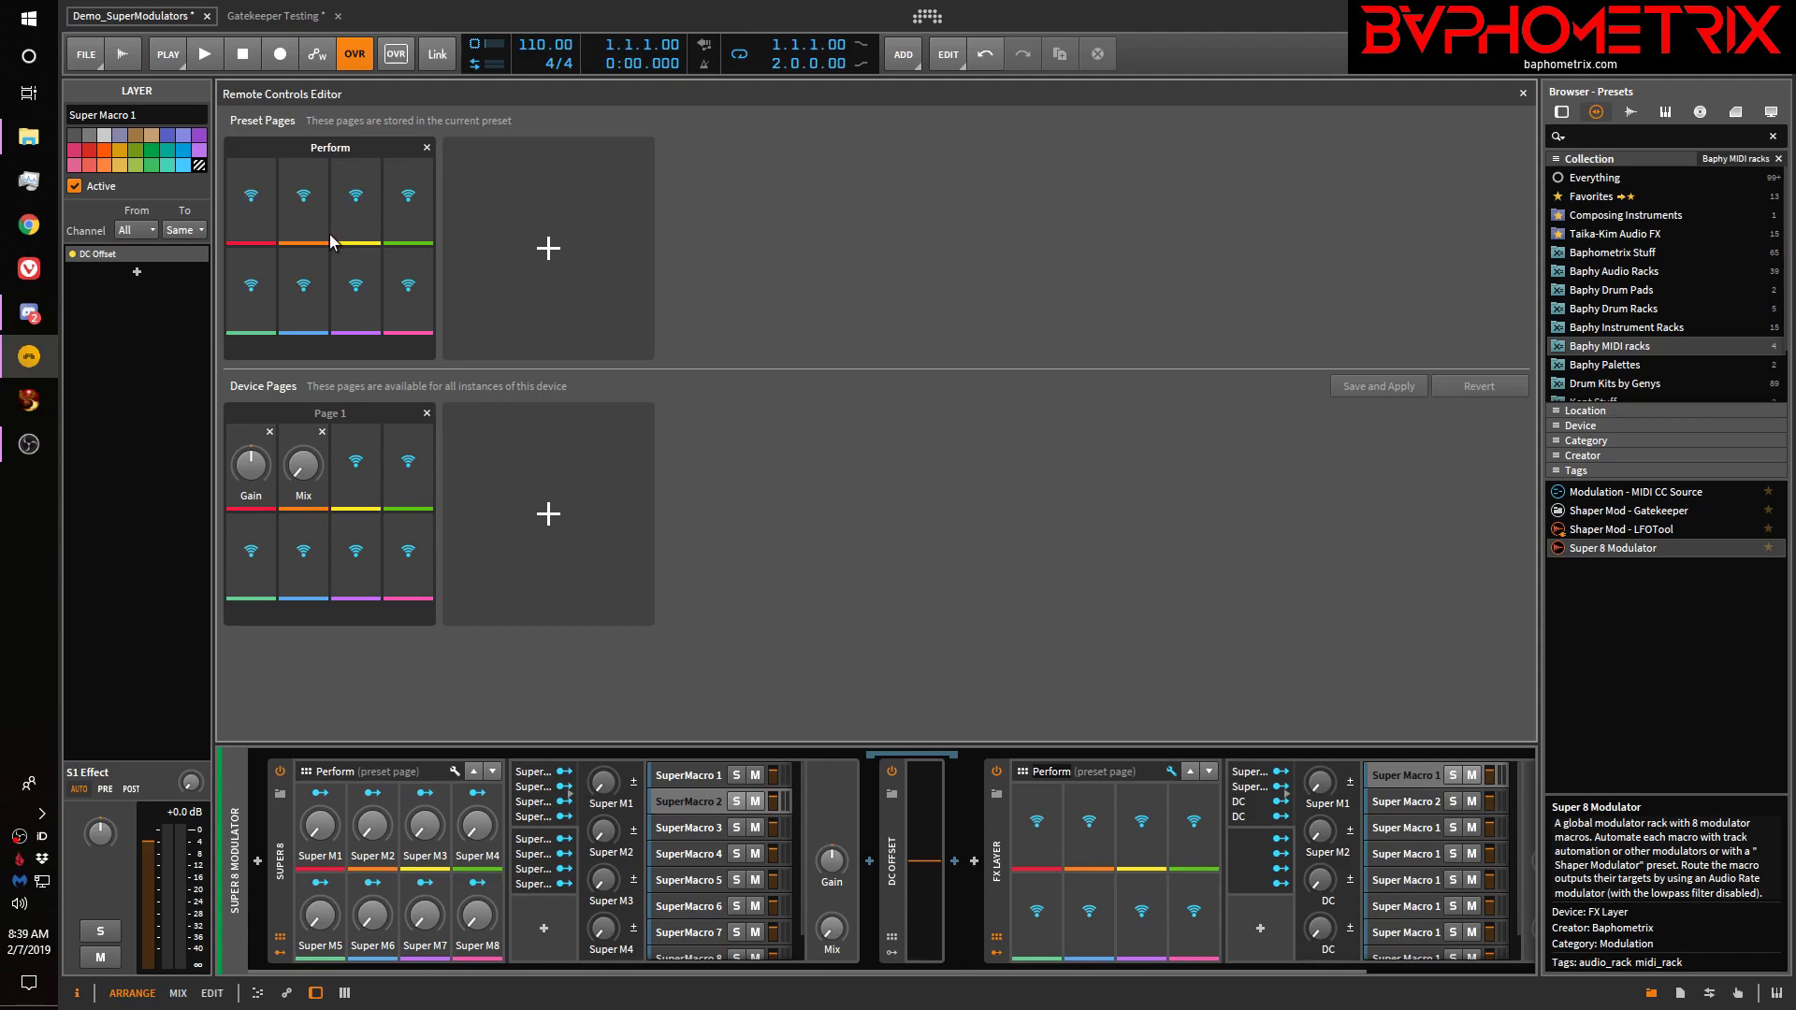
pyautogui.click(1169, 773)
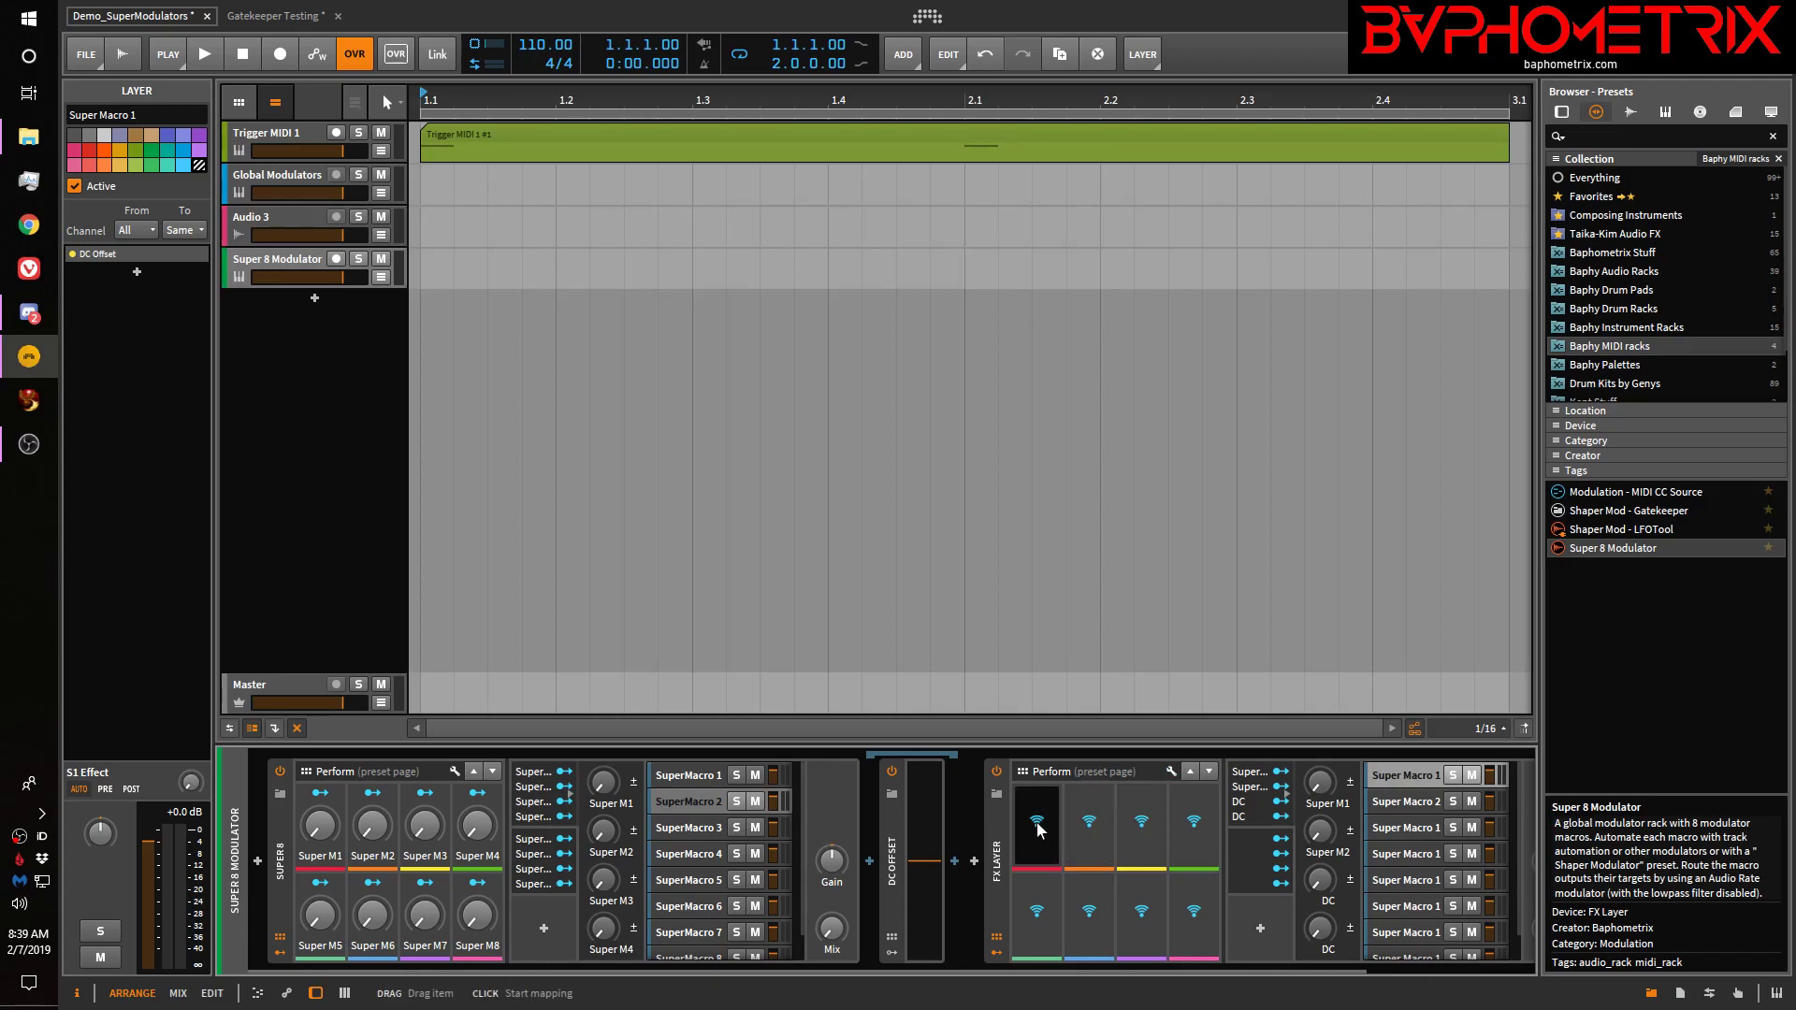
# Assign Super M1, Super M2, DC and DC to the first four Perform page slots
pyautogui.click(1036, 823)
pyautogui.click(1328, 786)
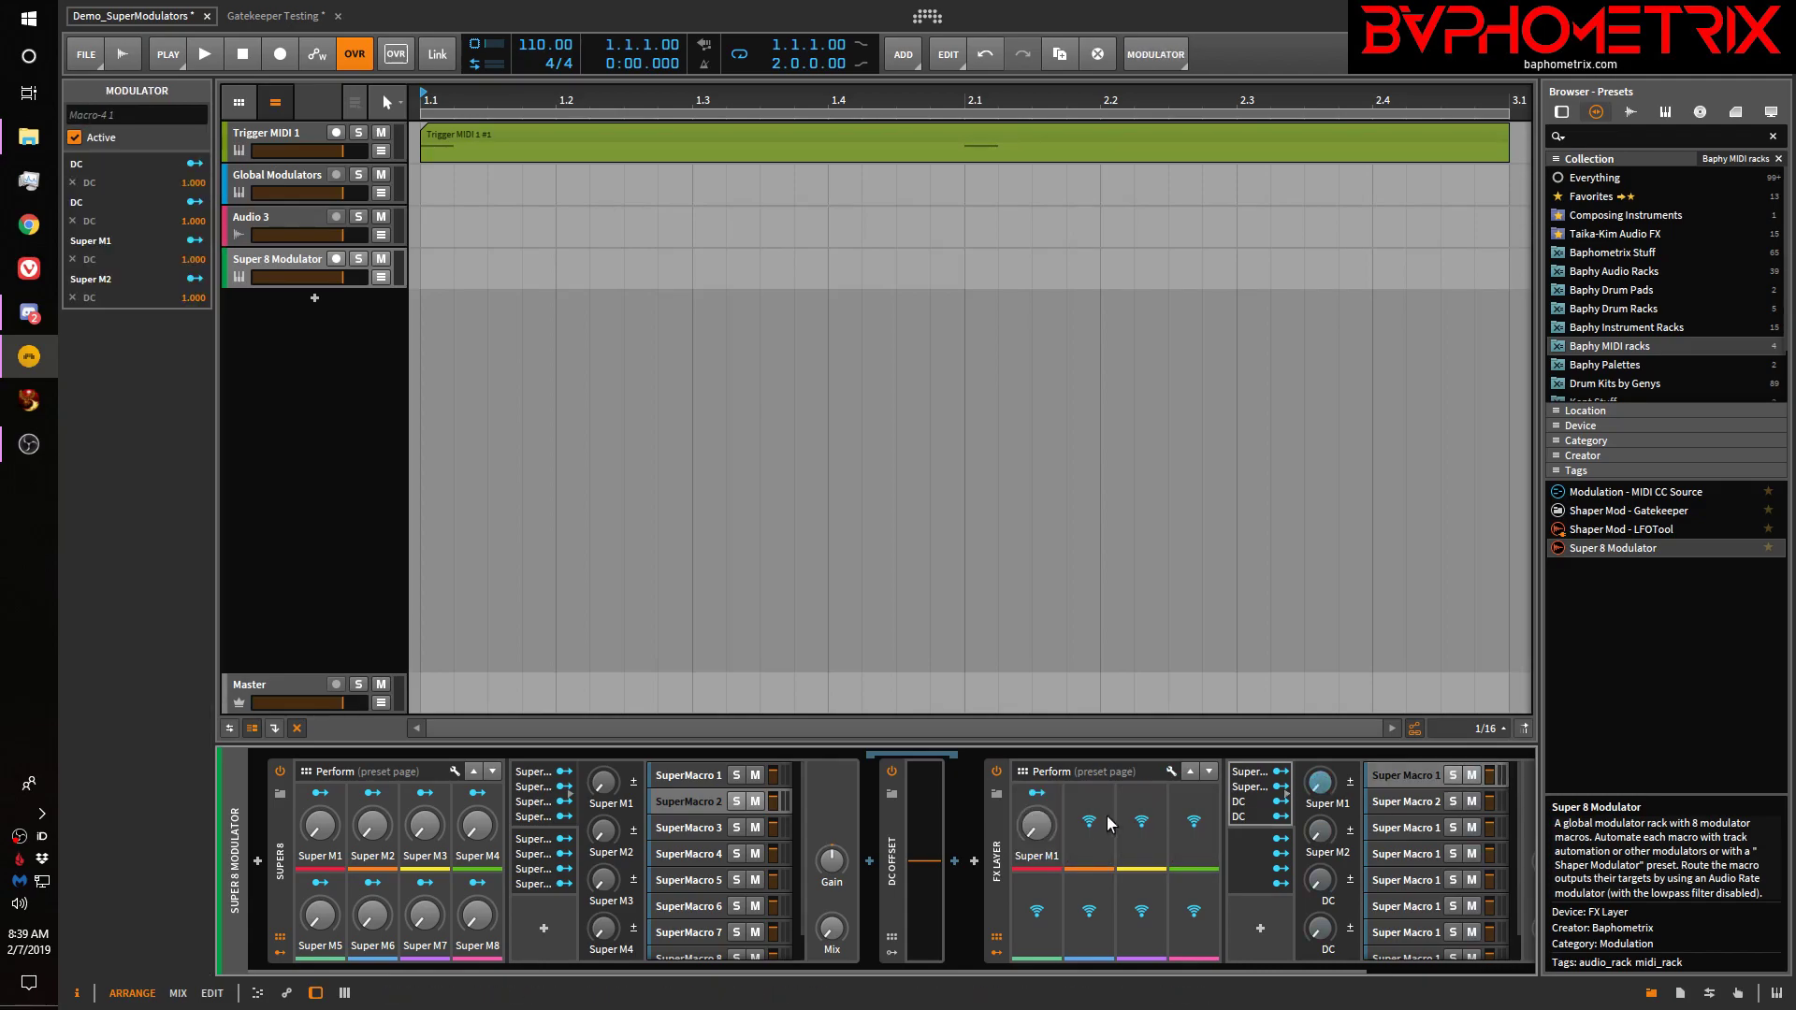
pyautogui.click(1320, 832)
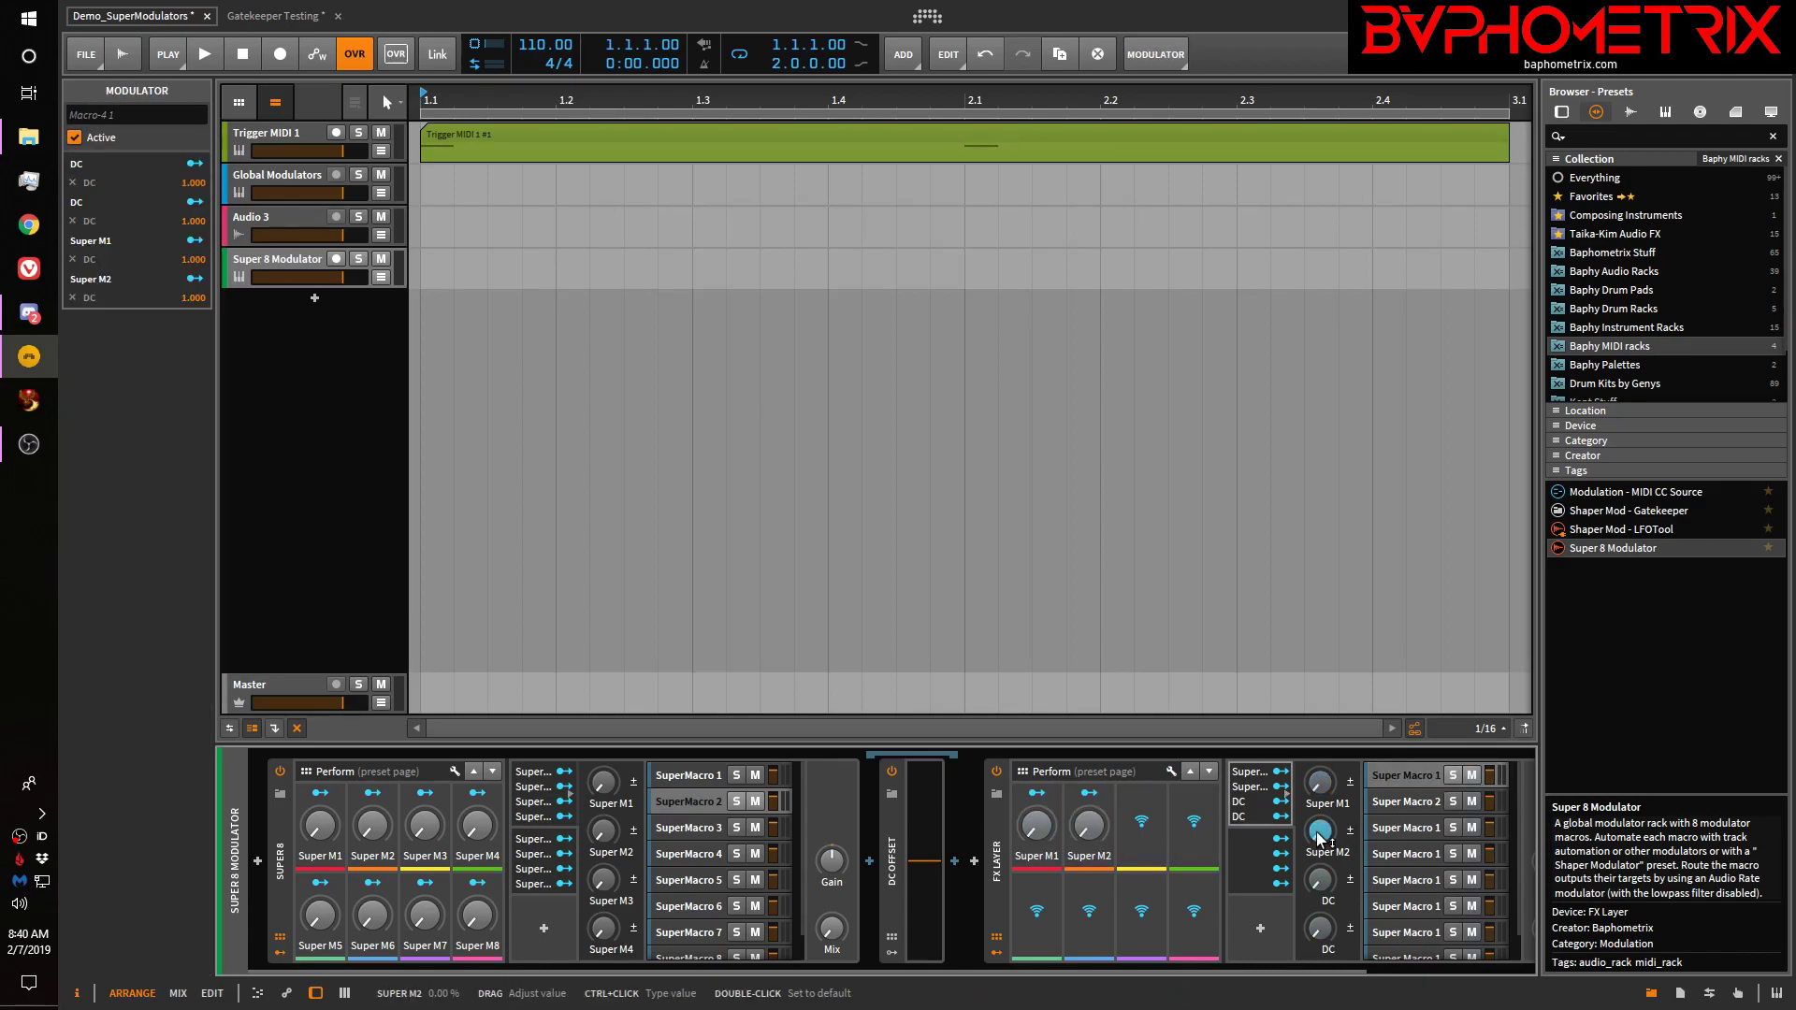
pyautogui.click(1147, 825)
pyautogui.click(1319, 879)
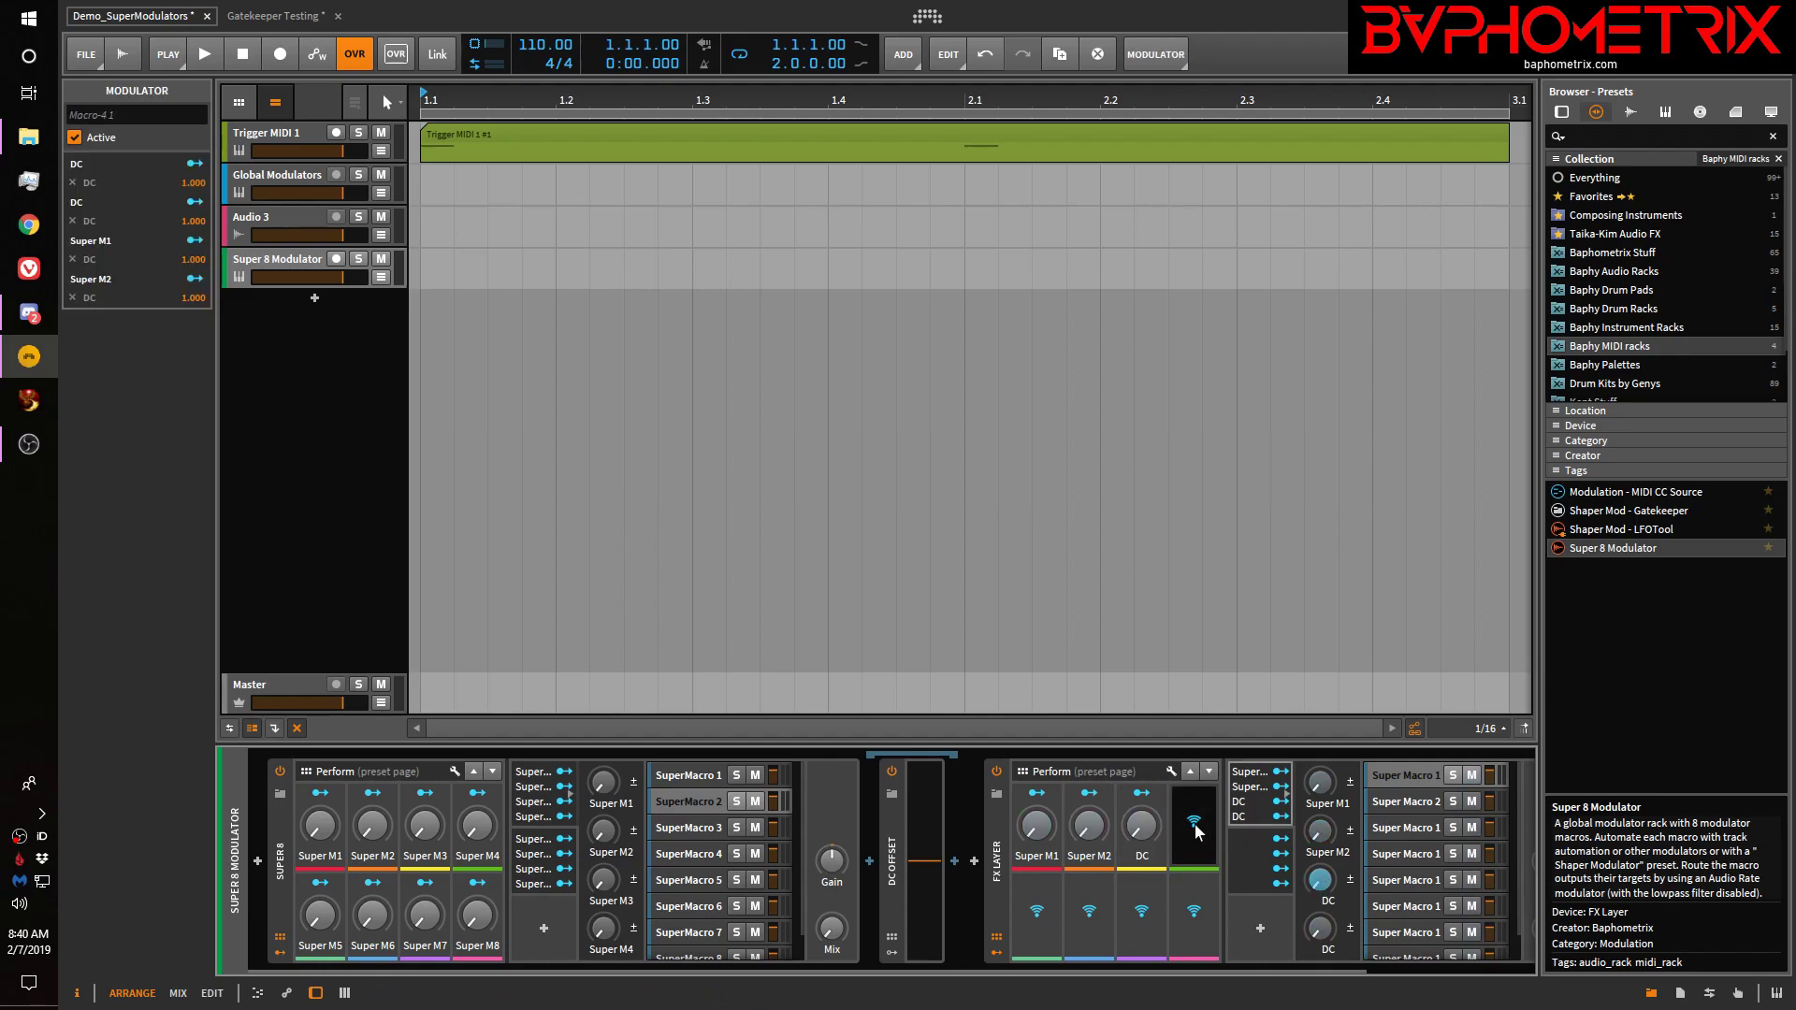
pyautogui.click(1319, 928)
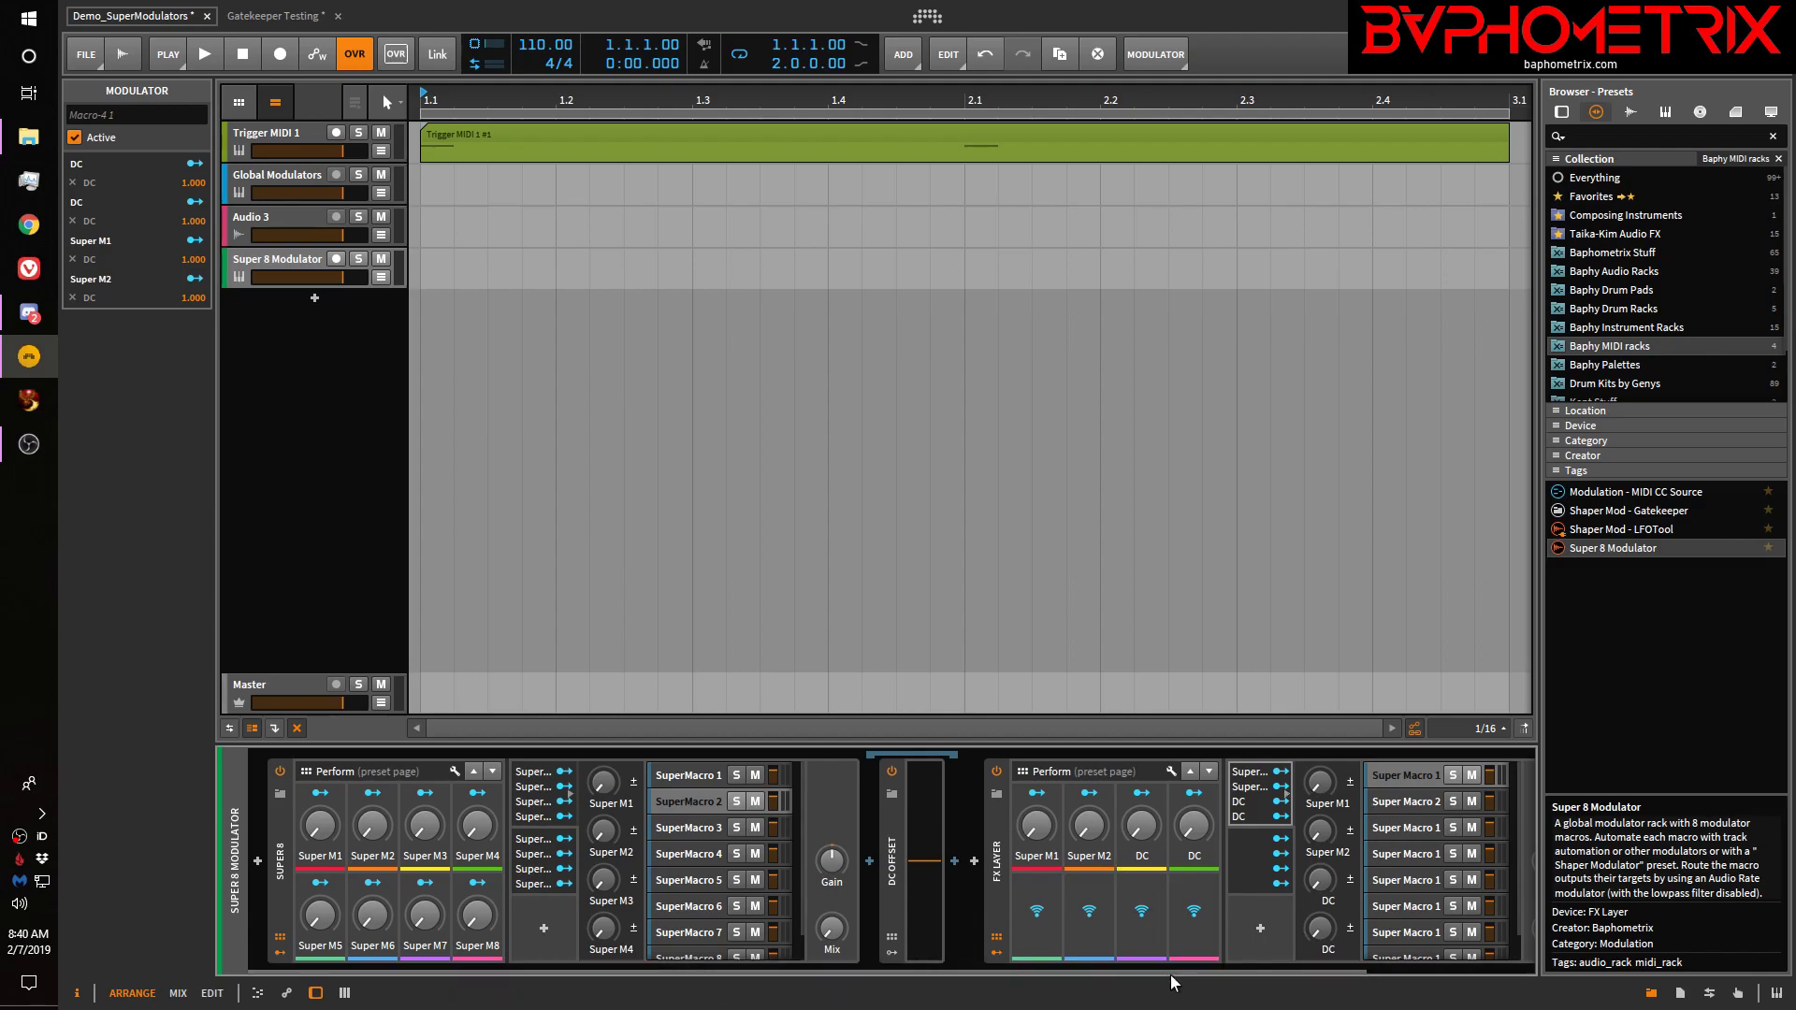
# Nudge Super M1 up slightly and check the Super Macro 2 and Super Macro 1 layers
pyautogui.moveTo(1167, 971); pyautogui.dragTo(1394, 969)
pyautogui.moveTo(853, 834); pyautogui.dragTo(893, 825)
pyautogui.click(1217, 800)
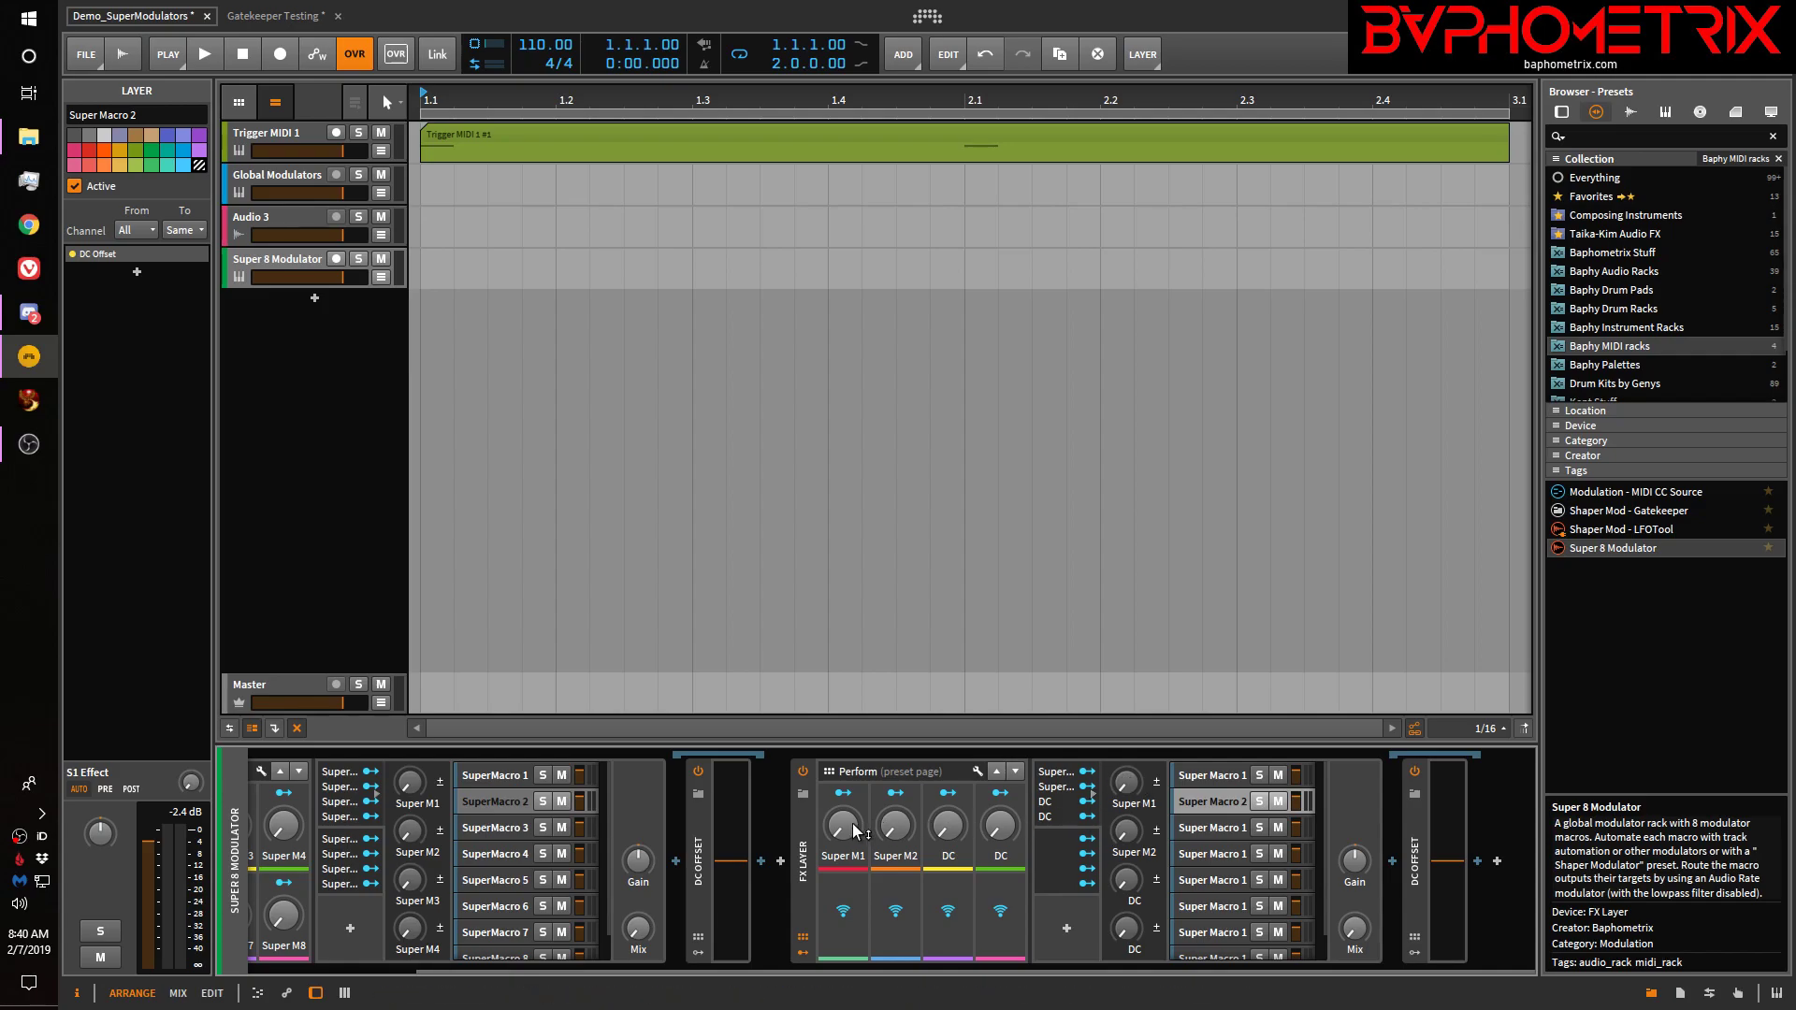
pyautogui.click(1219, 772)
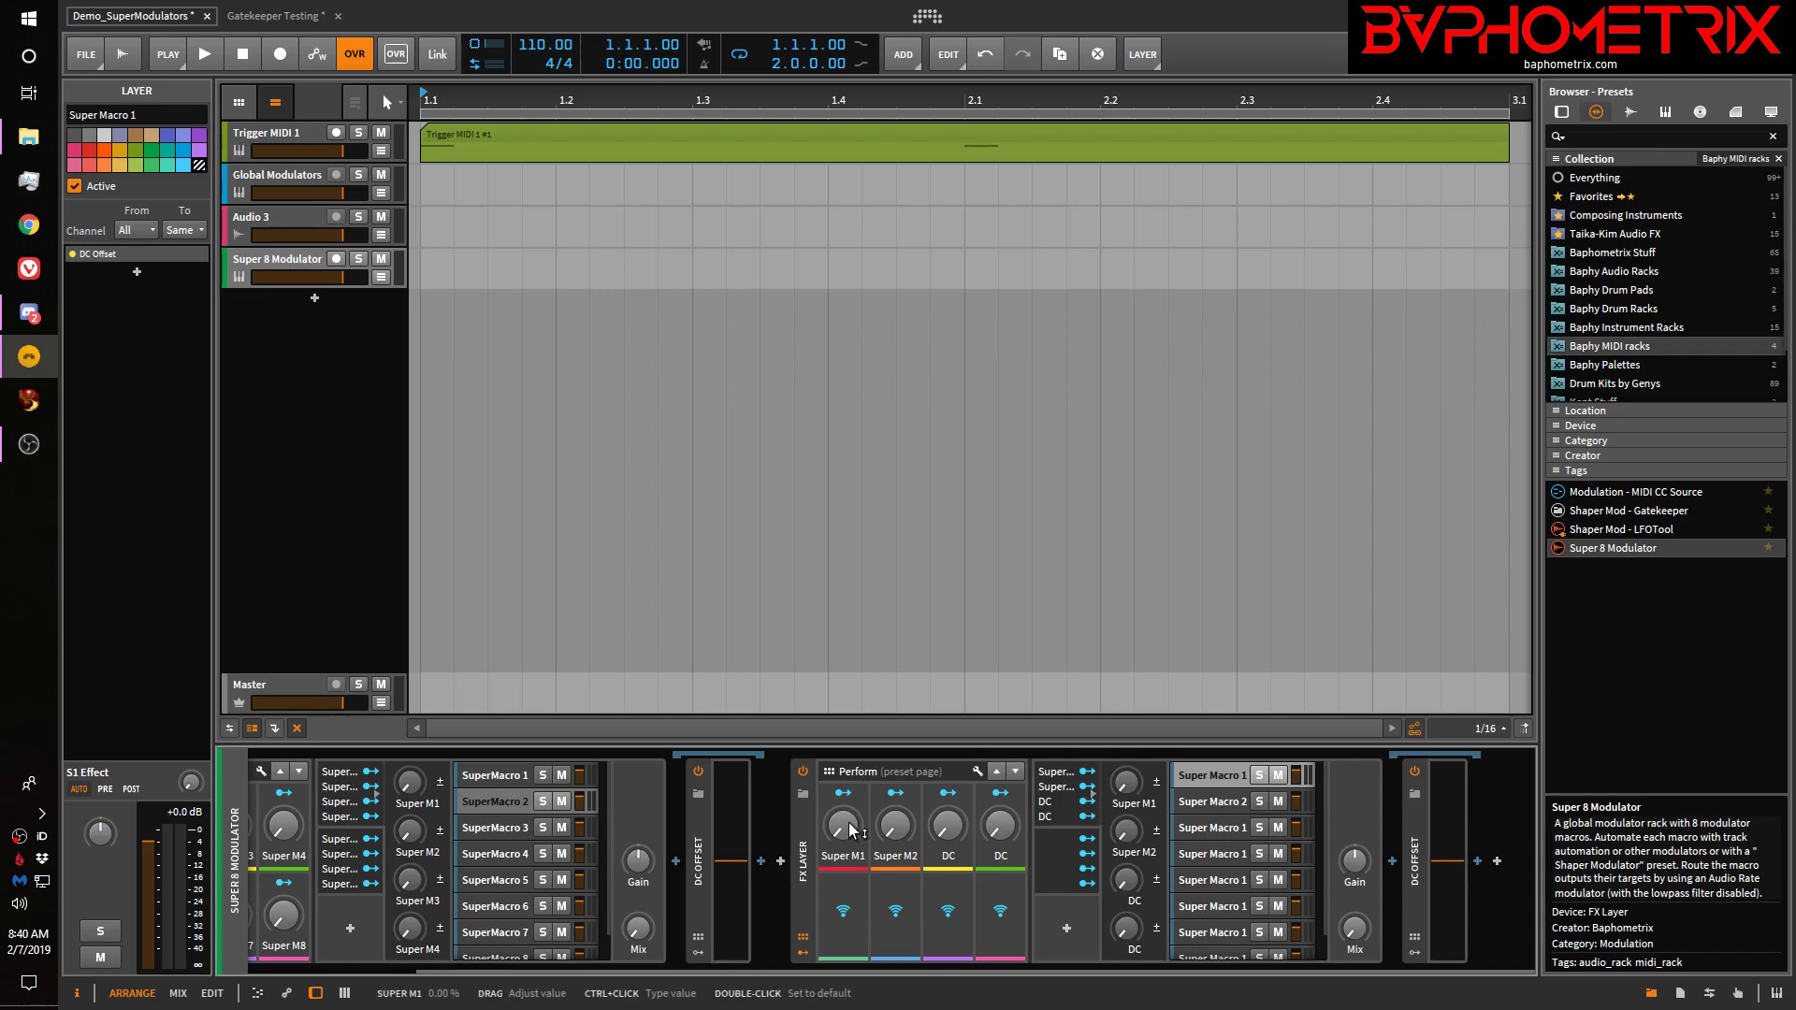
# Make Super M1 bipolar, sweep it from -100% to 100%, and leave it near 1.00%
pyautogui.click(1156, 782)
pyautogui.moveTo(844, 830); pyautogui.dragTo(845, 870)
pyautogui.moveTo(842, 825); pyautogui.dragTo(843, 825)
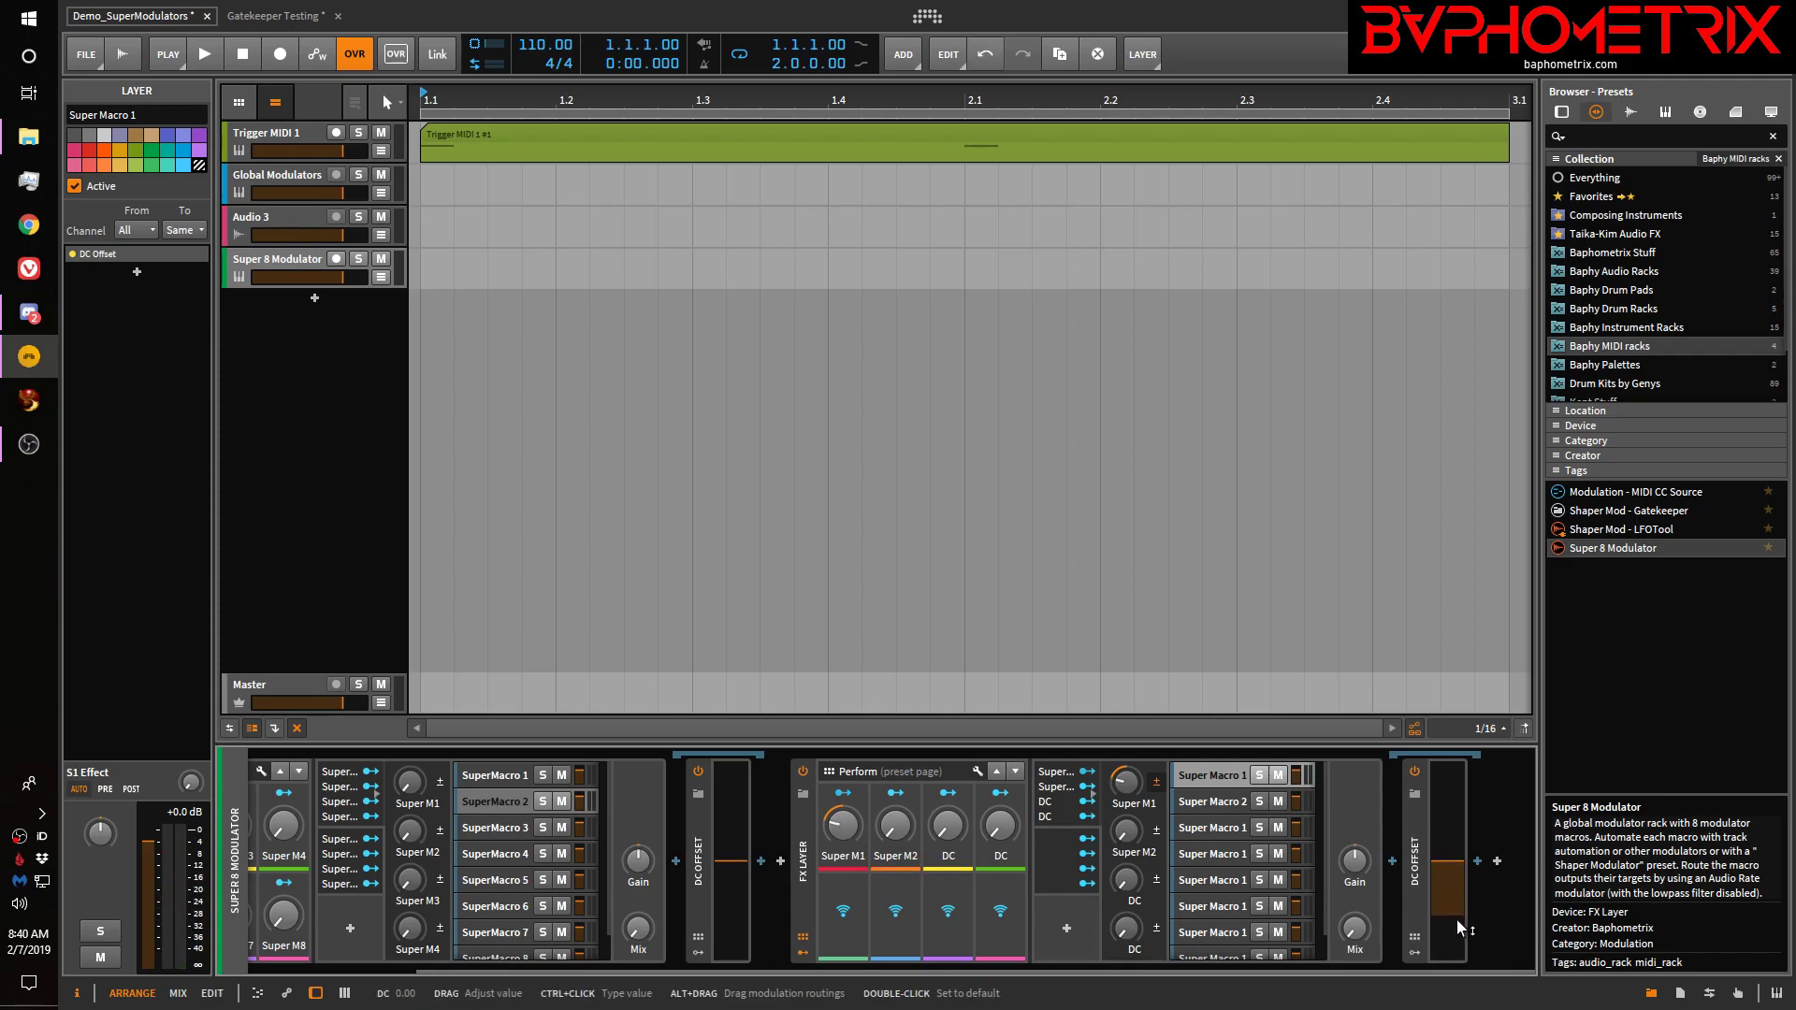
pyautogui.moveTo(843, 825); pyautogui.dragTo(843, 897)
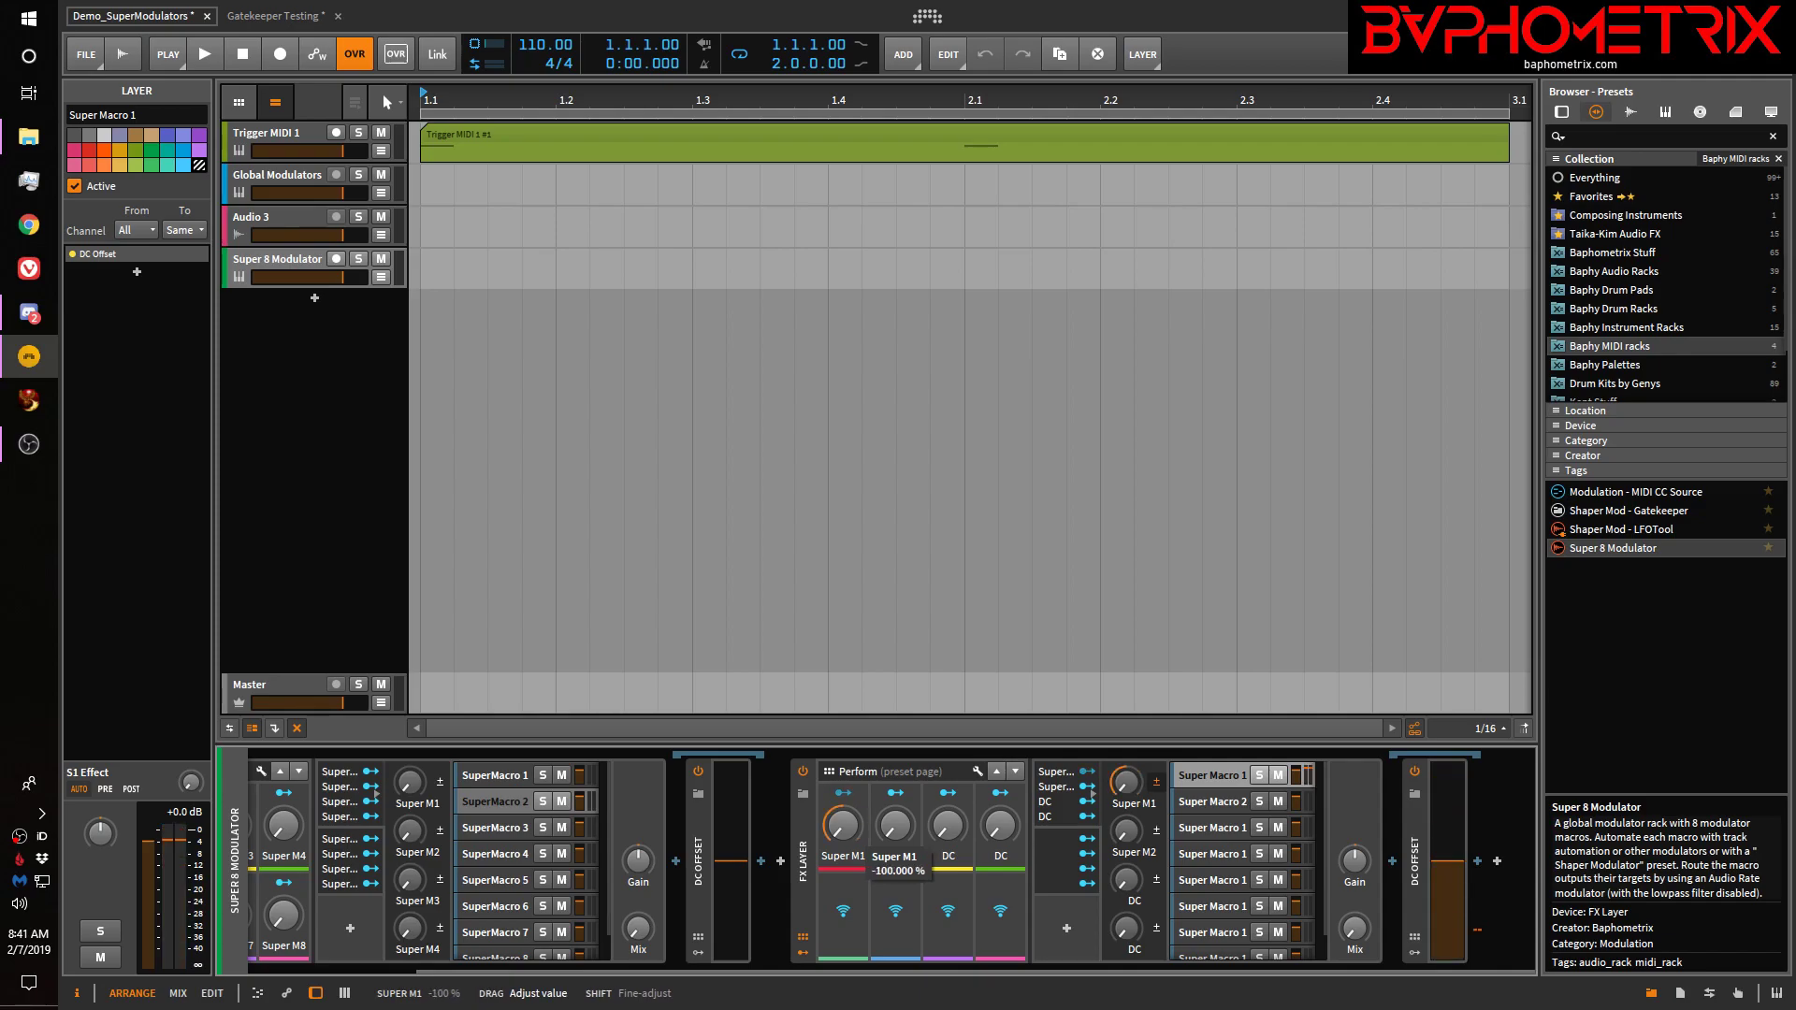
pyautogui.moveTo(843, 897); pyautogui.dragTo(842, 847)
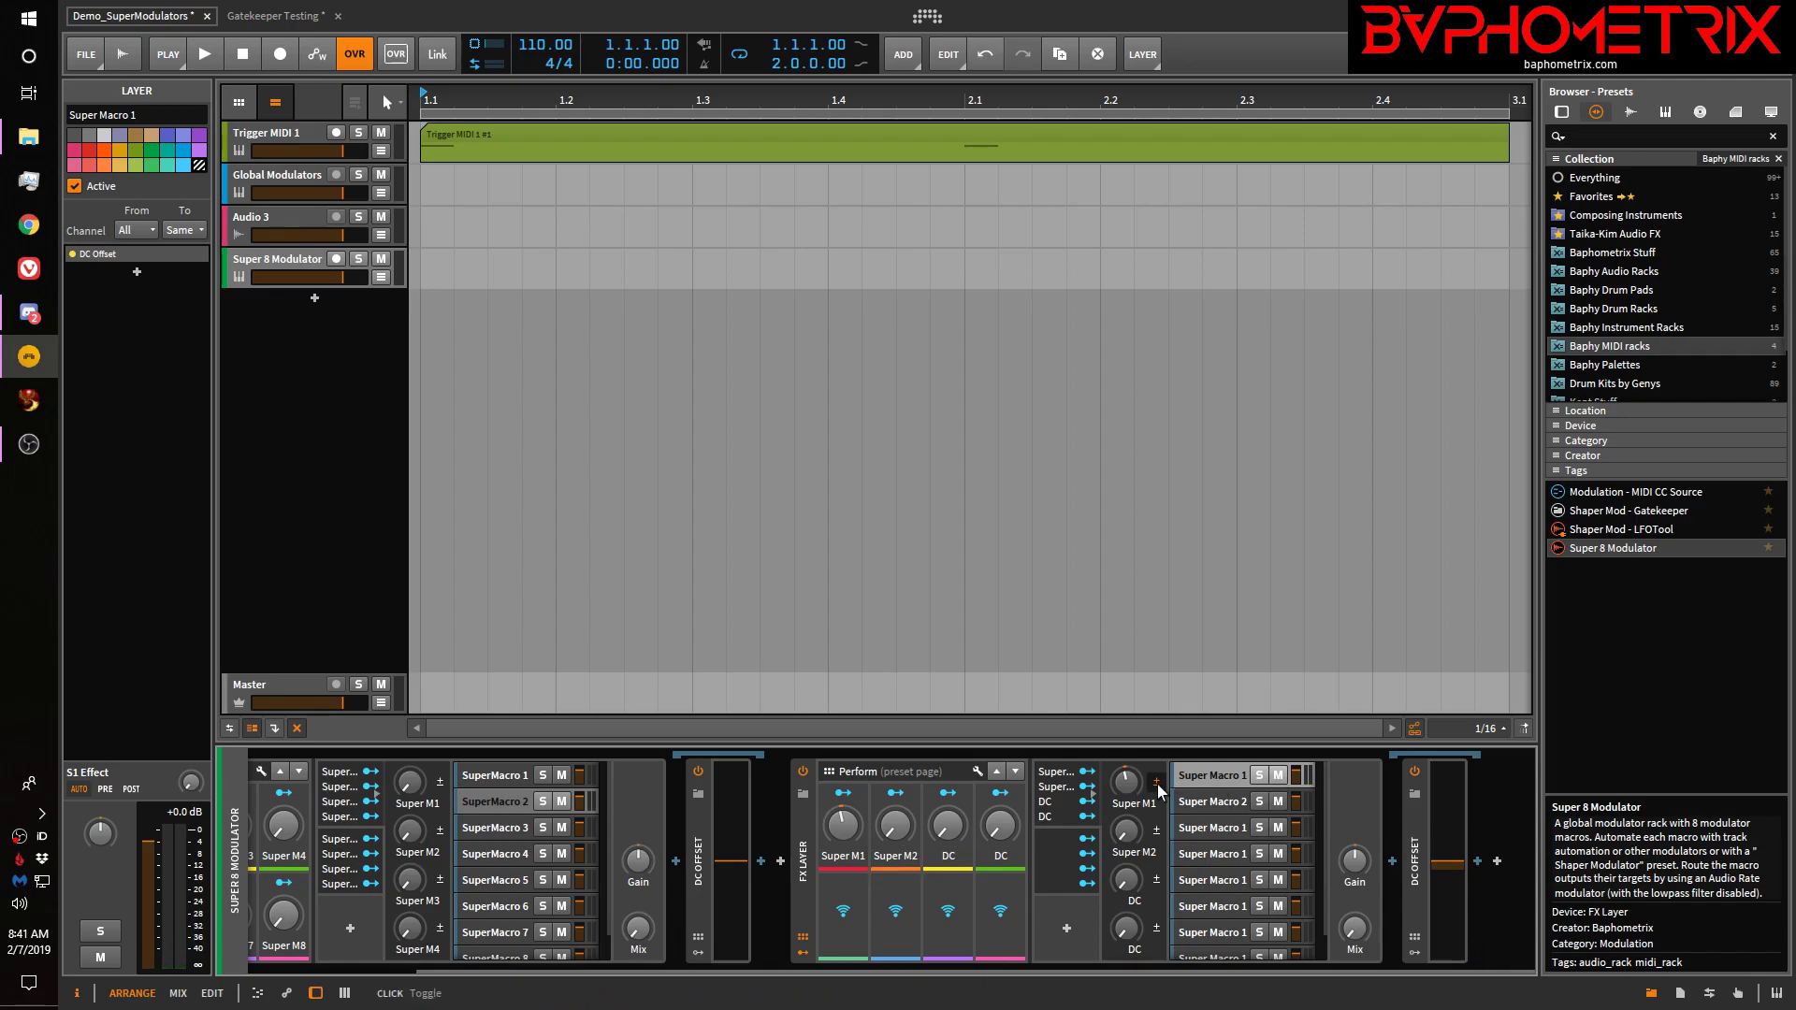
pyautogui.moveTo(841, 828)
pyautogui.mouseDown()
pyautogui.moveTo(840, 757)
pyautogui.moveTo(840, 828)
pyautogui.mouseUp()
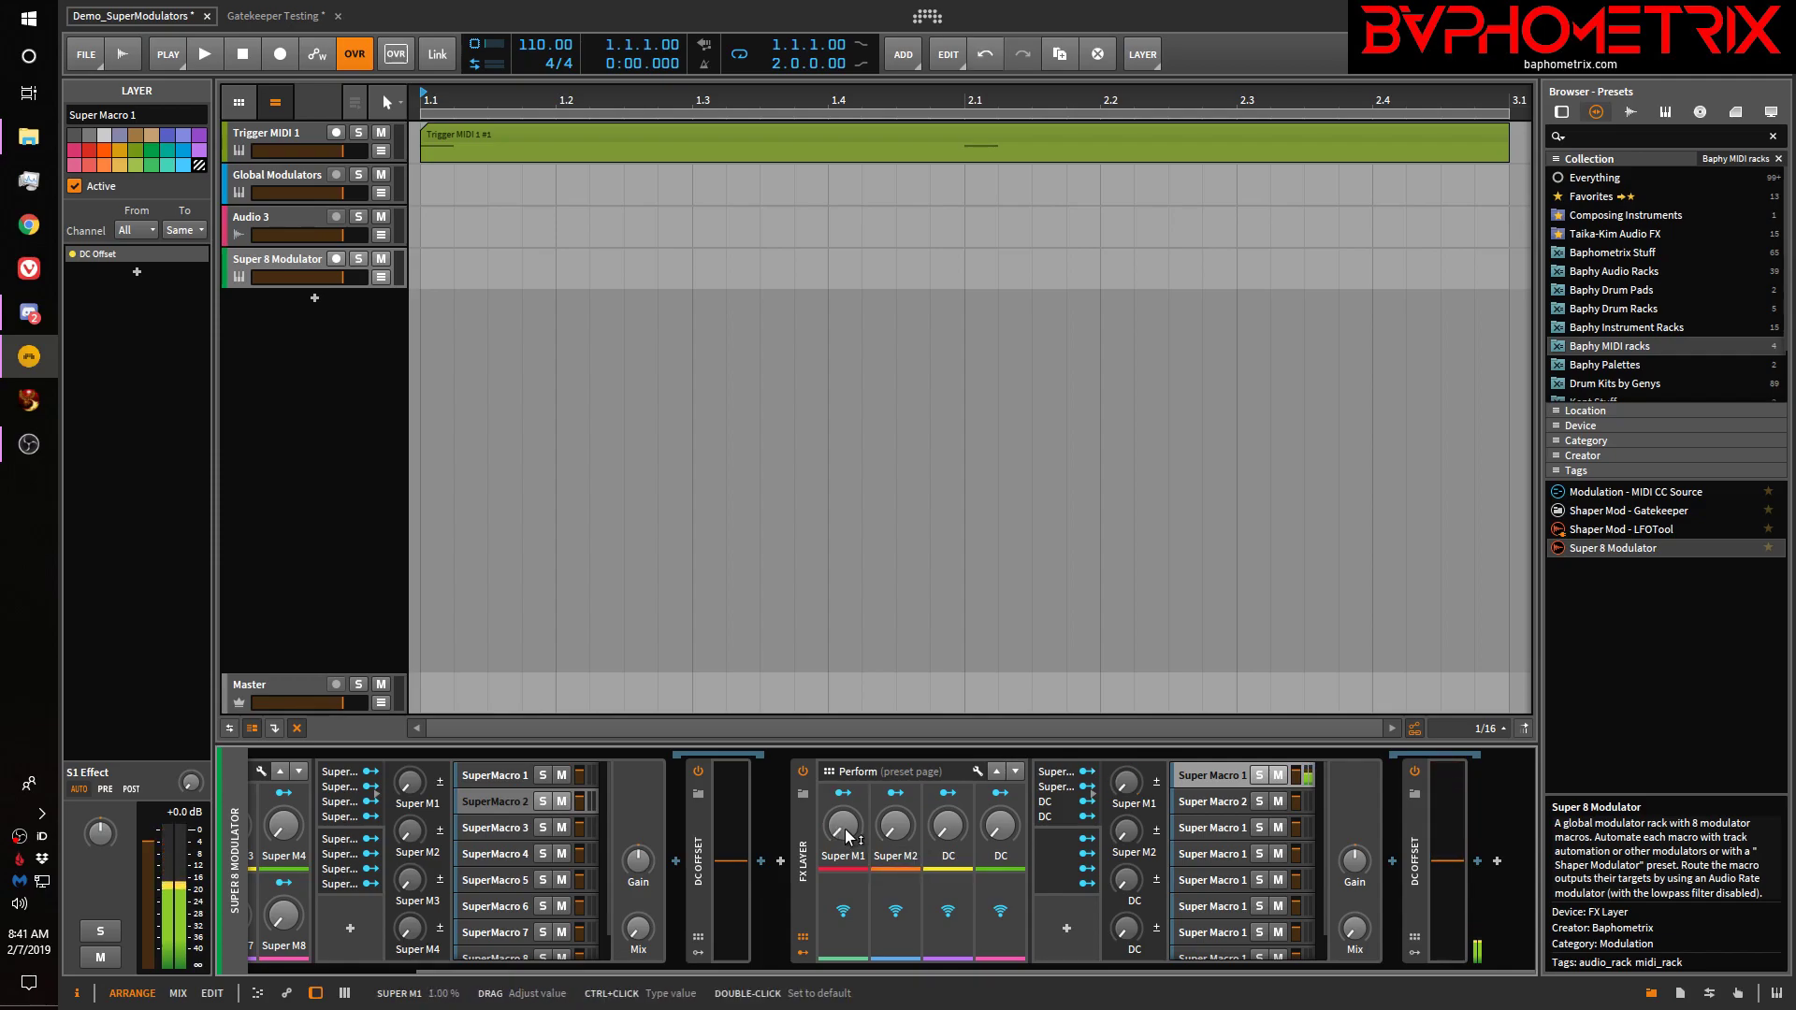
# Name the FX Layer device 'Super 8' and store it with Save Preset To Library
pyautogui.click(804, 859)
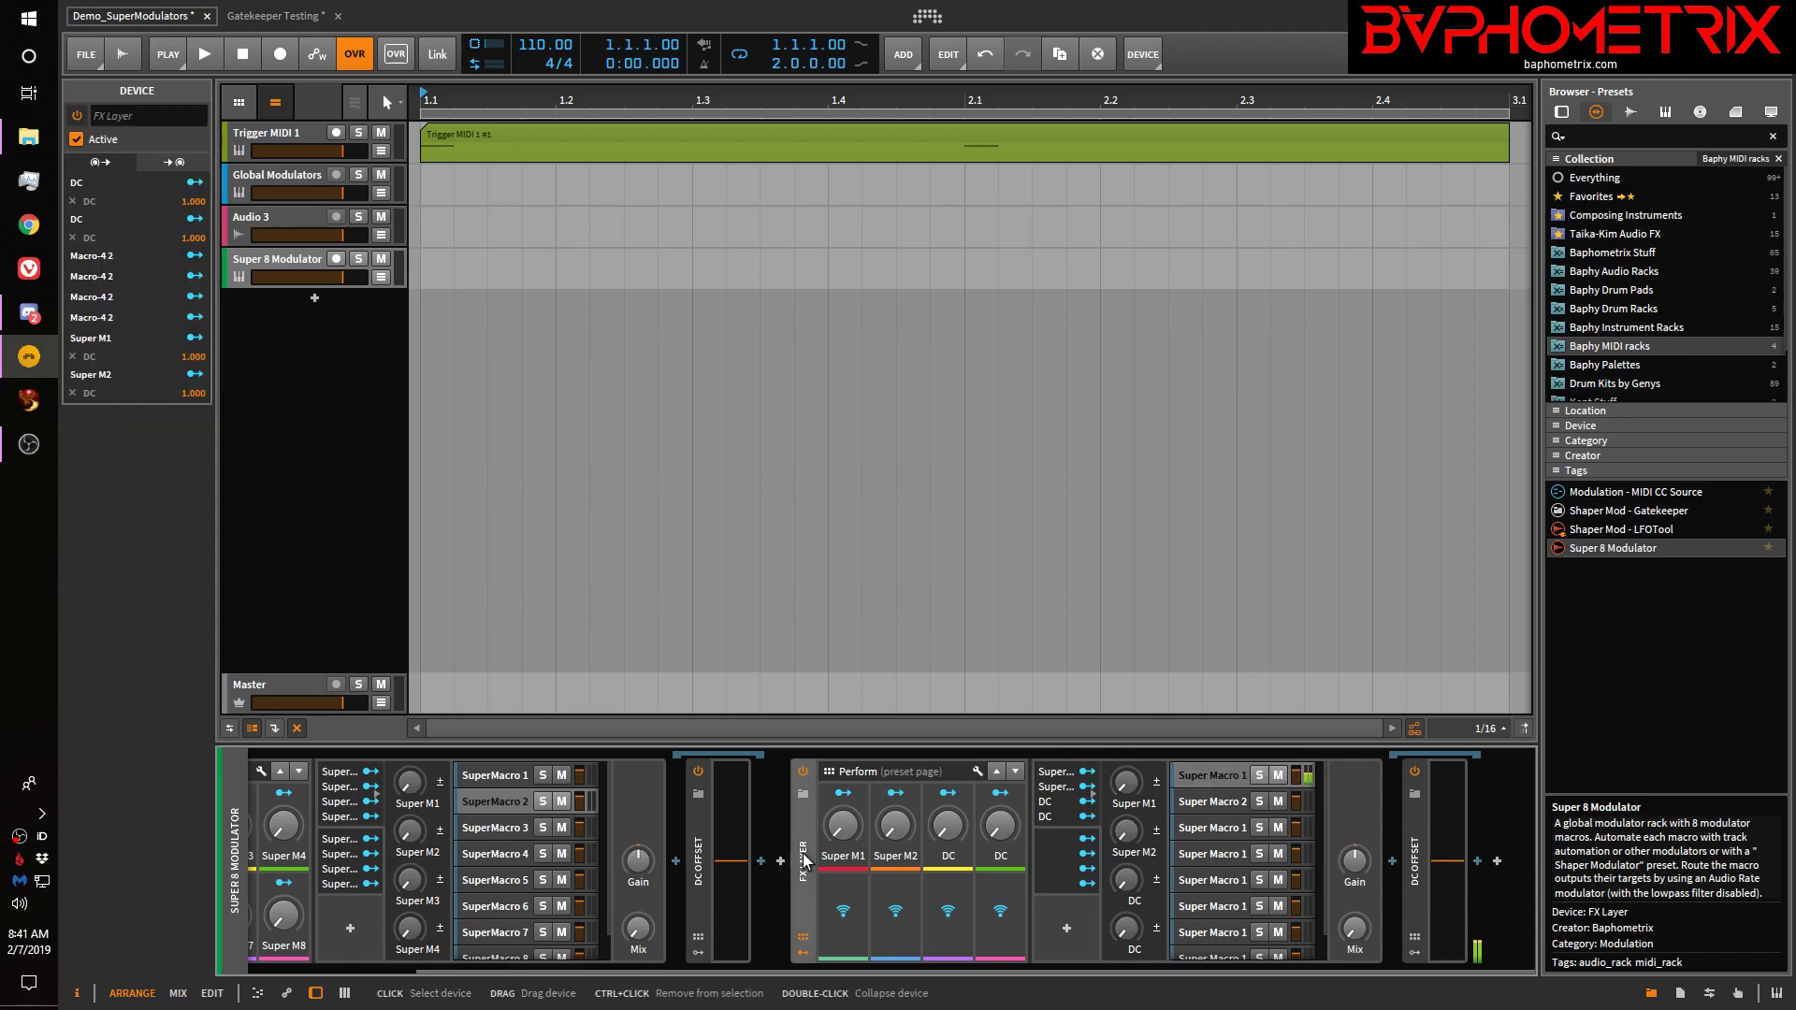
pyautogui.click(156, 116)
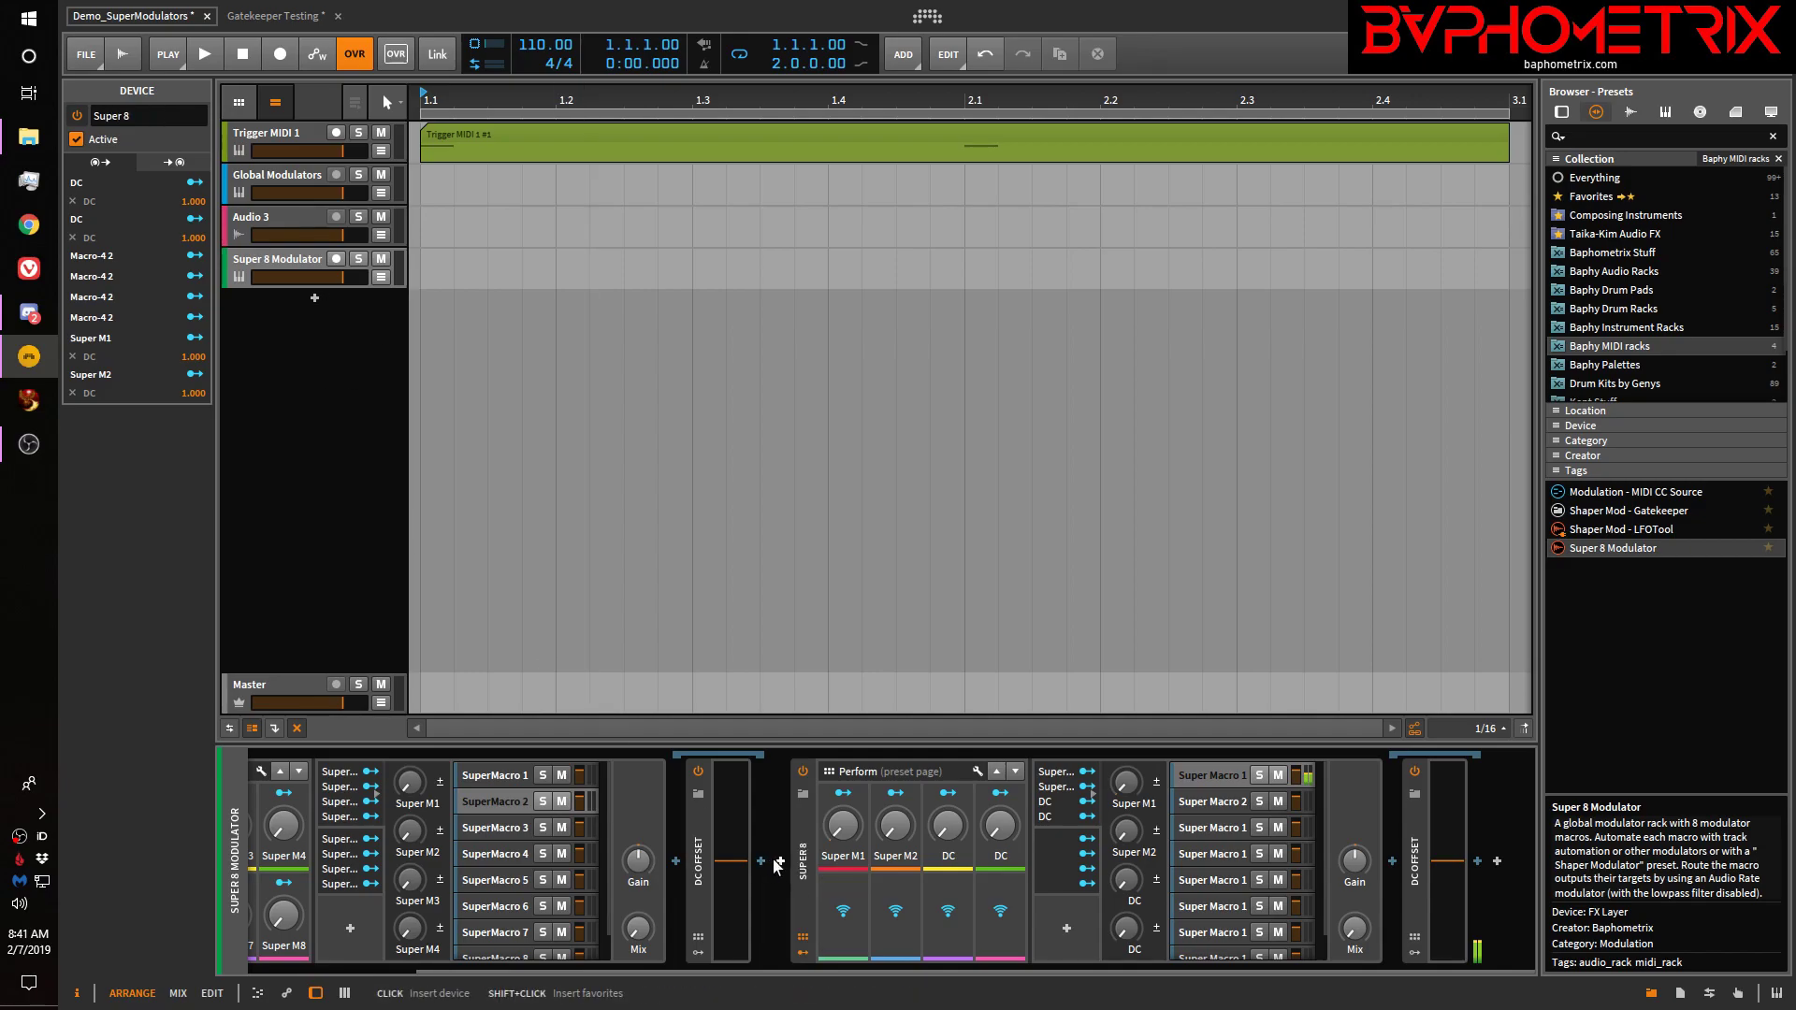
pyautogui.rightClick(806, 851)
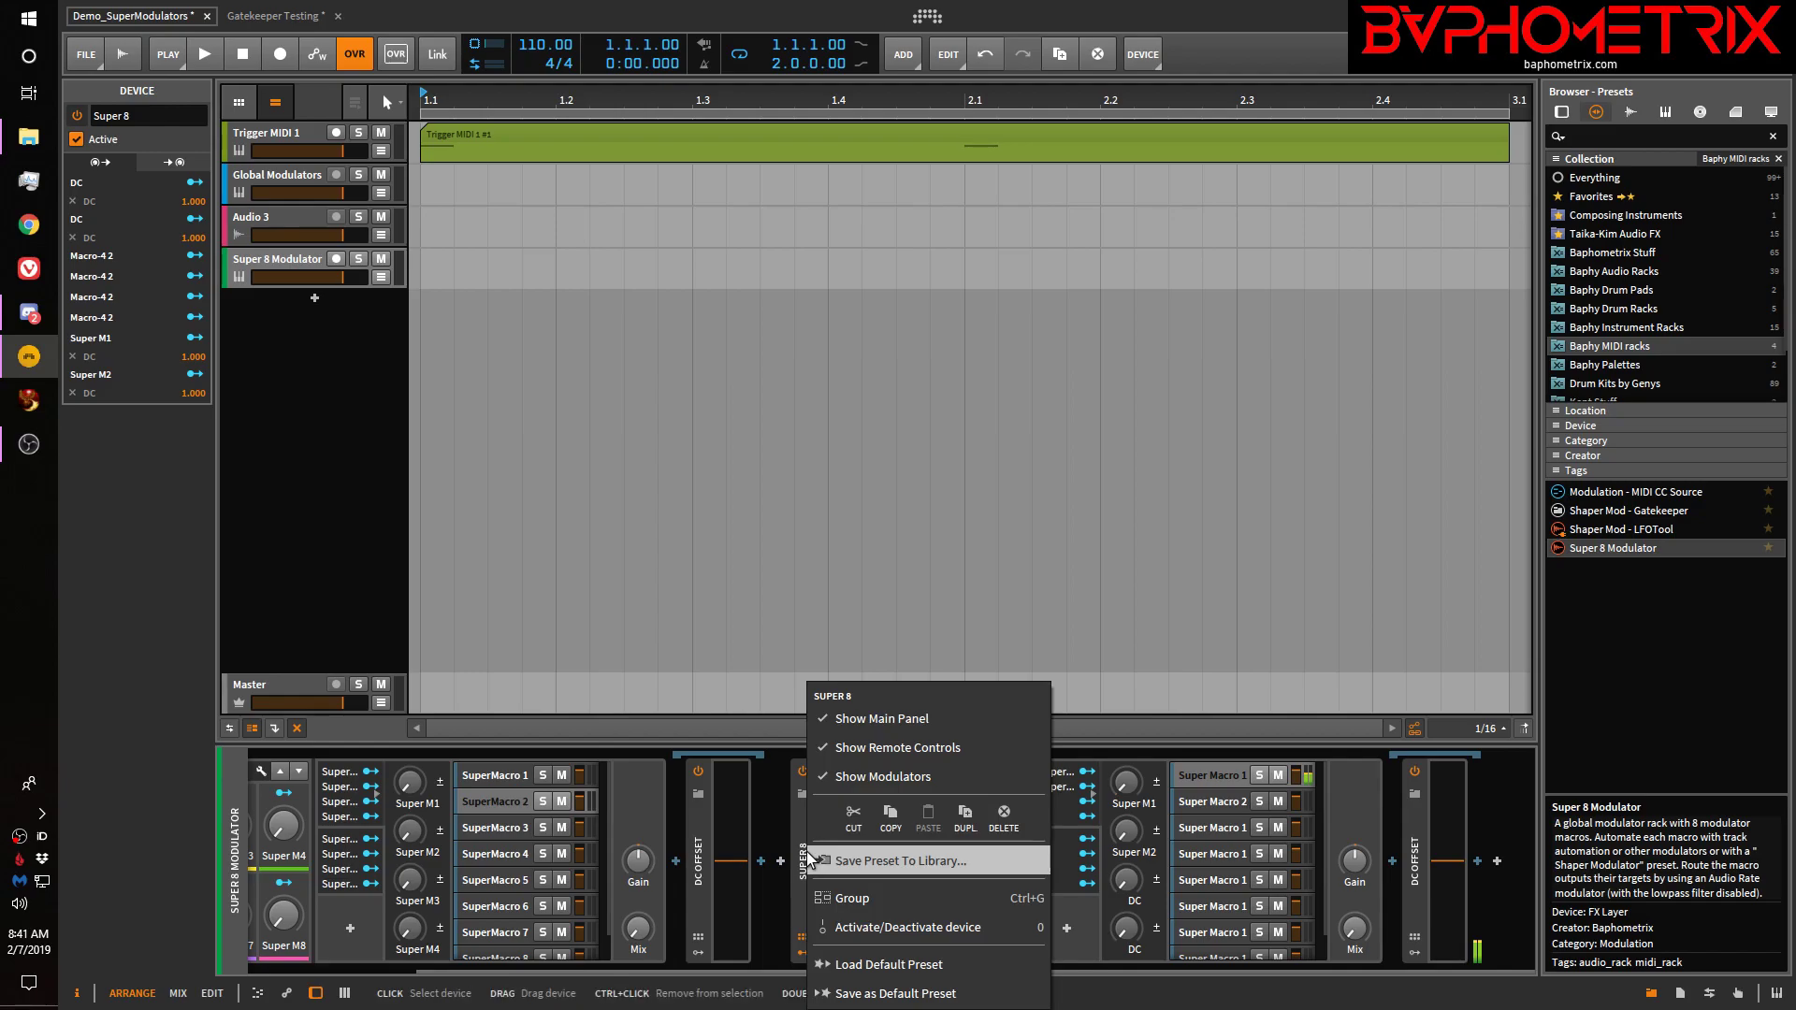
pyautogui.click(868, 860)
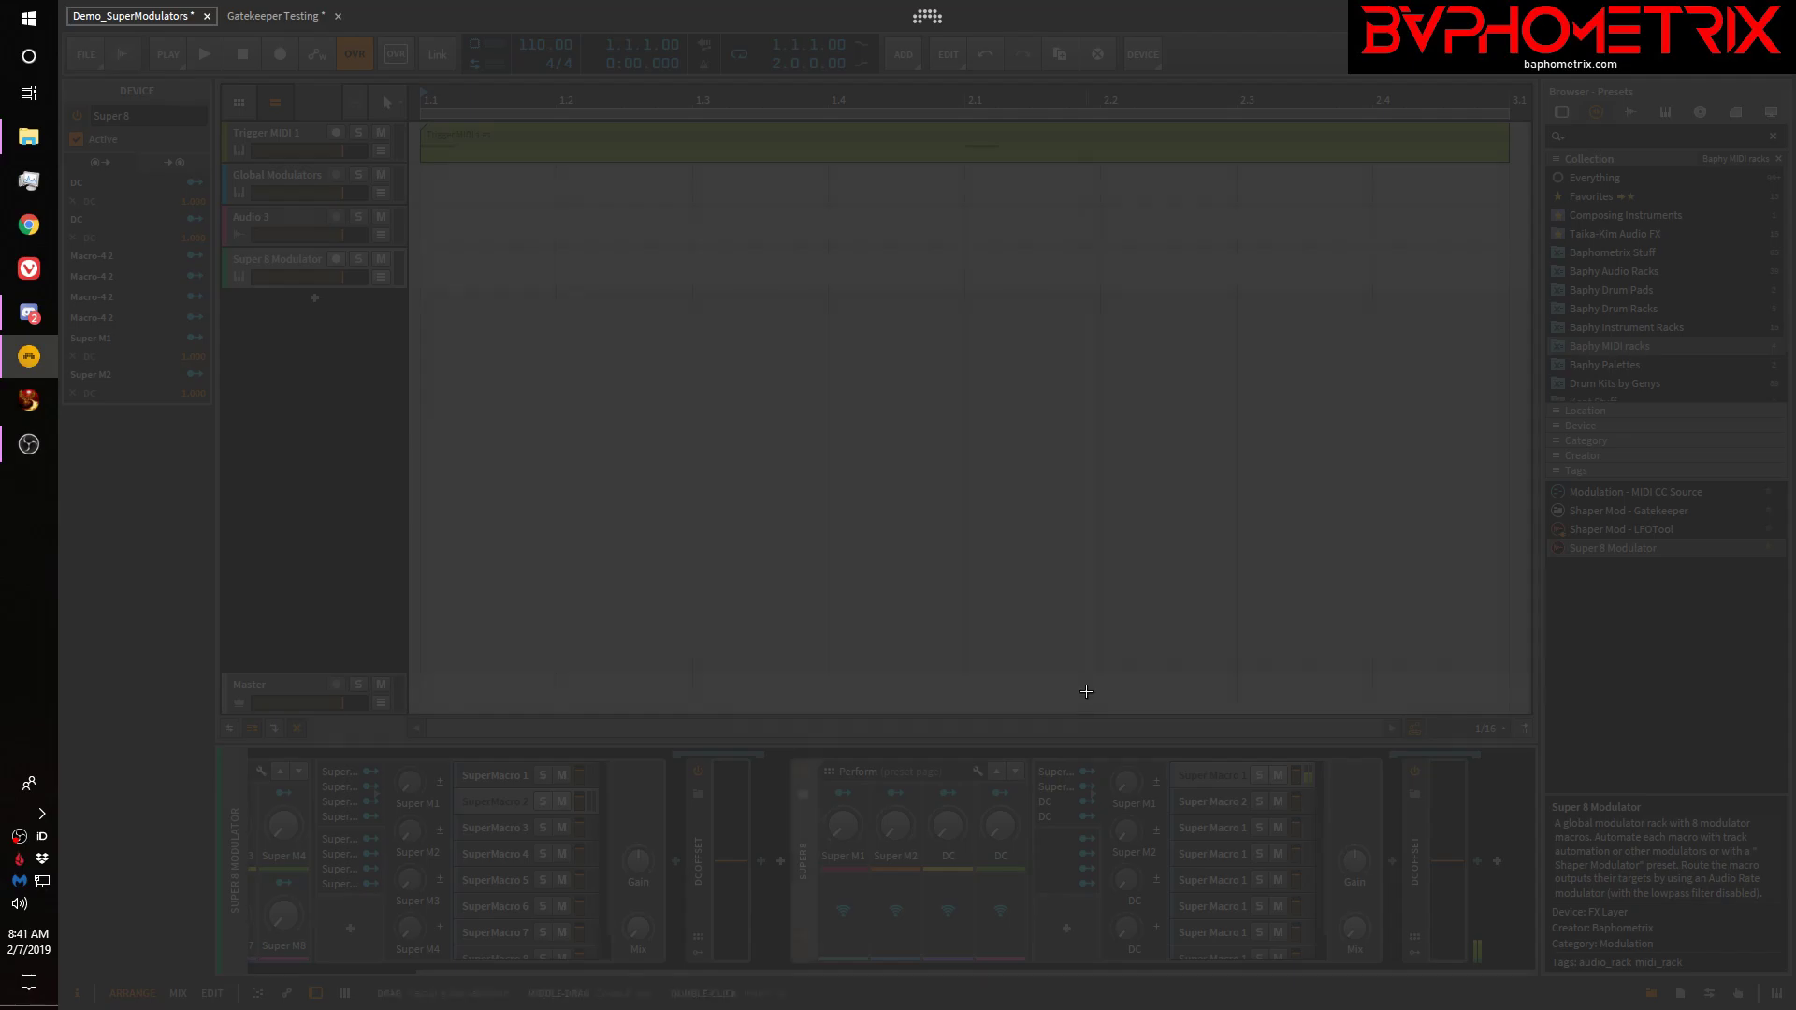
pyautogui.click(1086, 692)
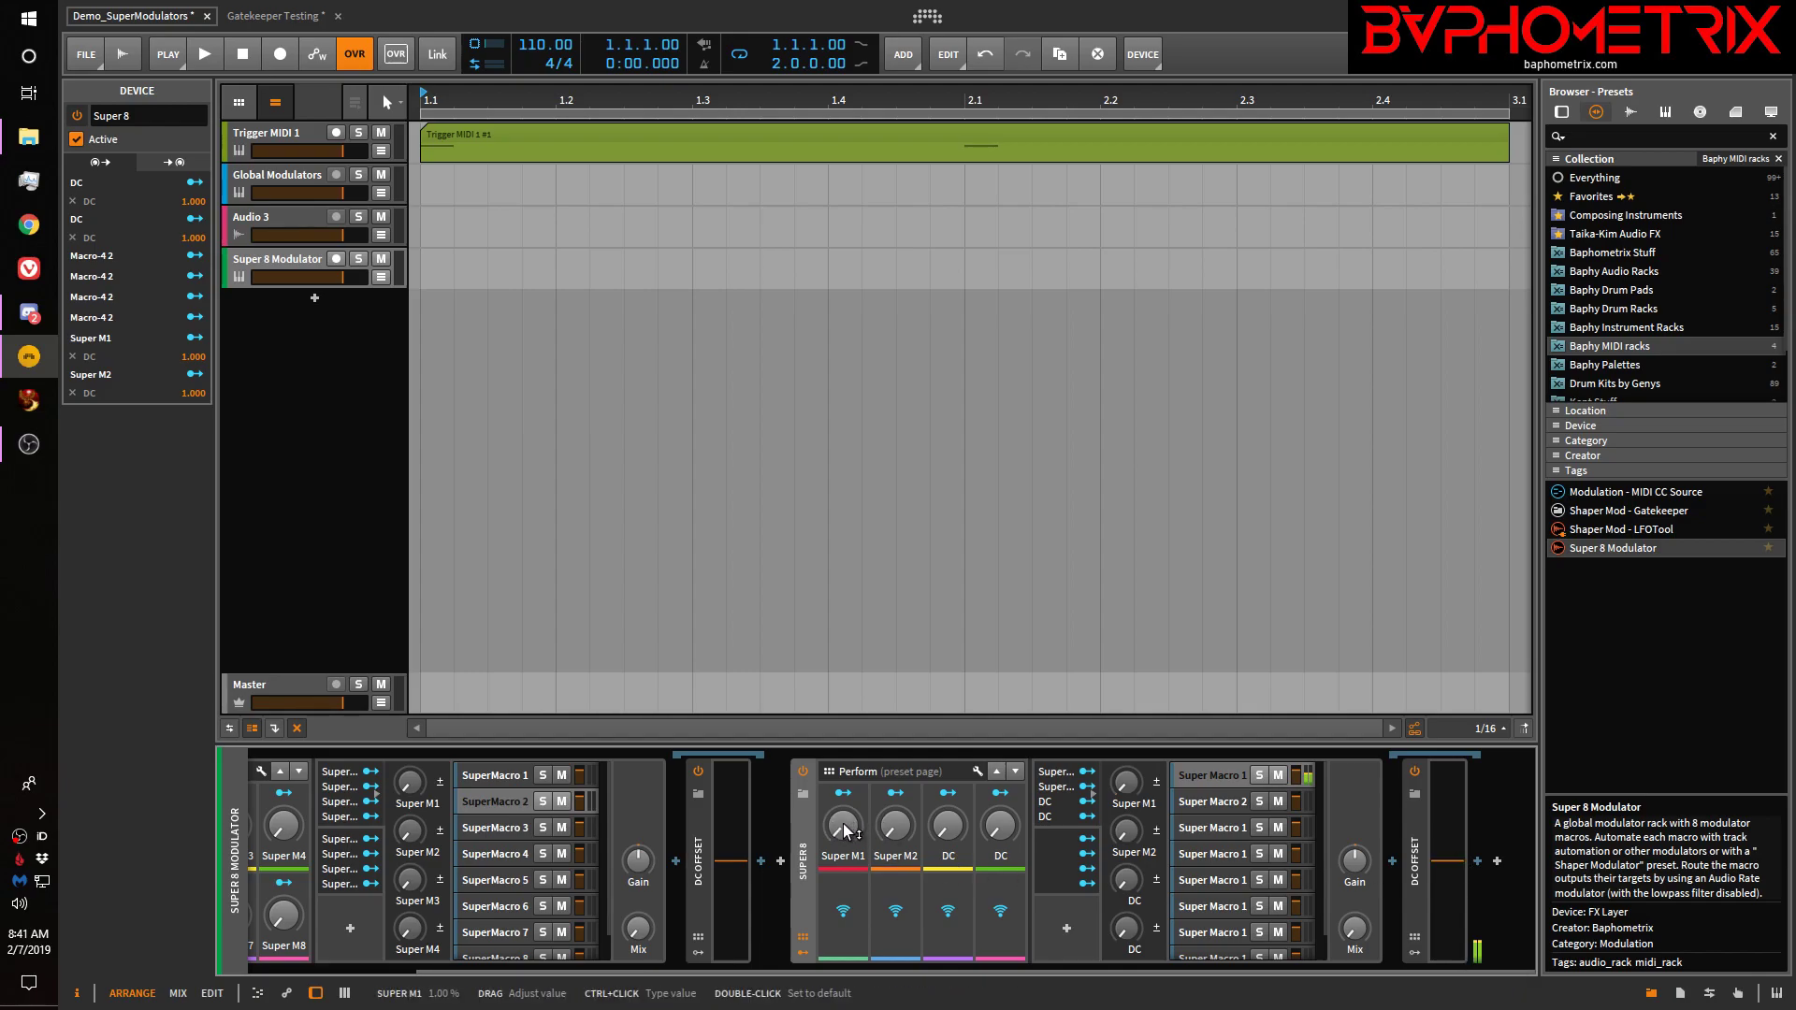
# Insert an LFO modulator and route it to modulate Super M1
pyautogui.click(1060, 933)
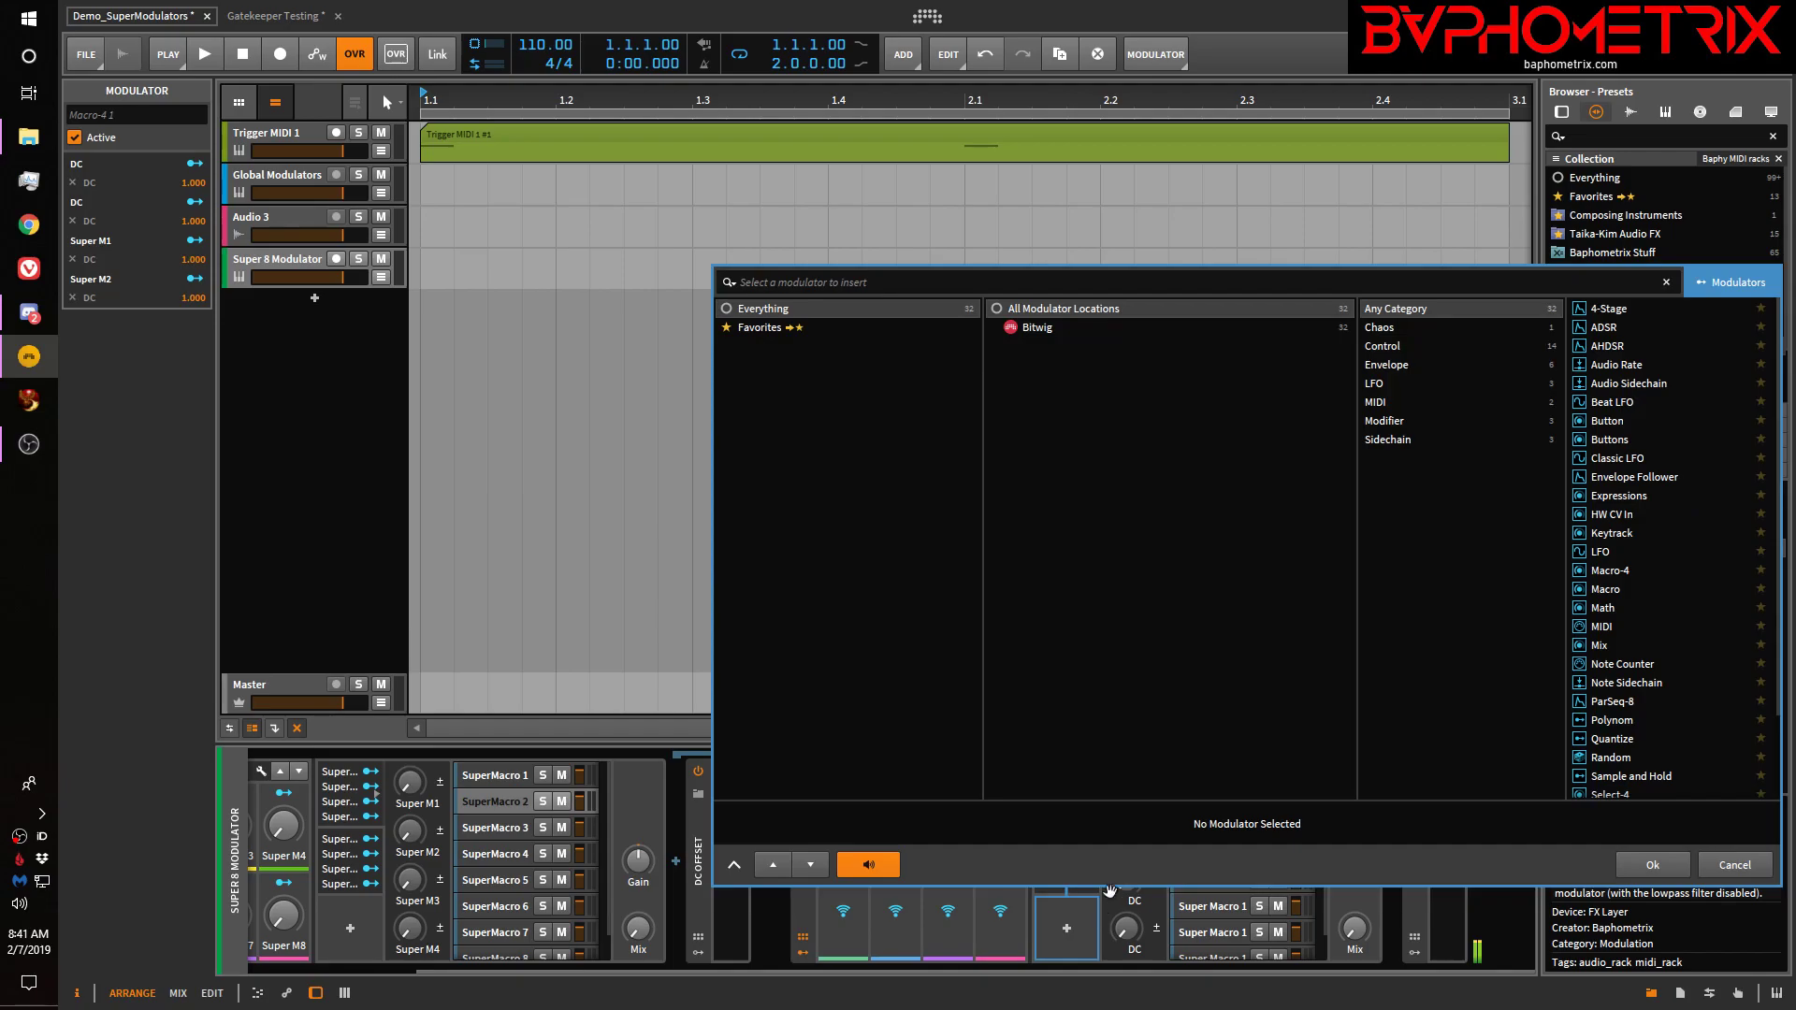
pyautogui.click(1620, 552)
pyautogui.click(1678, 864)
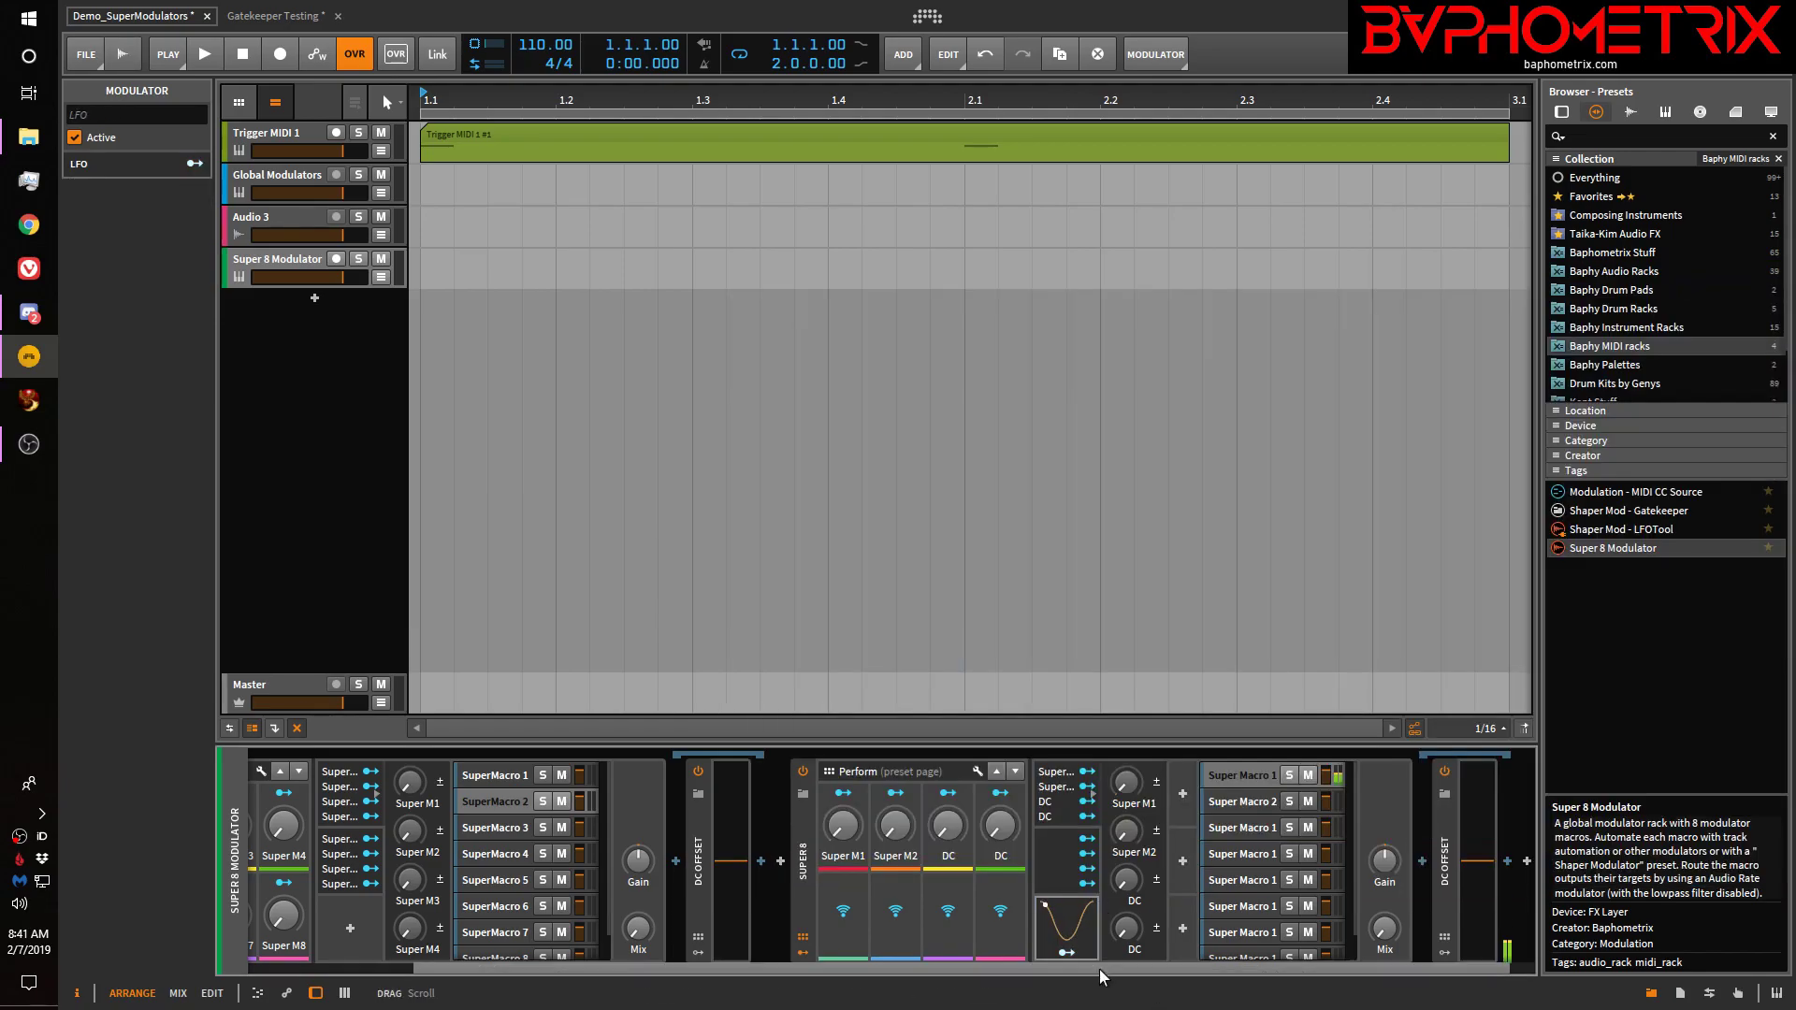
pyautogui.click(1065, 952)
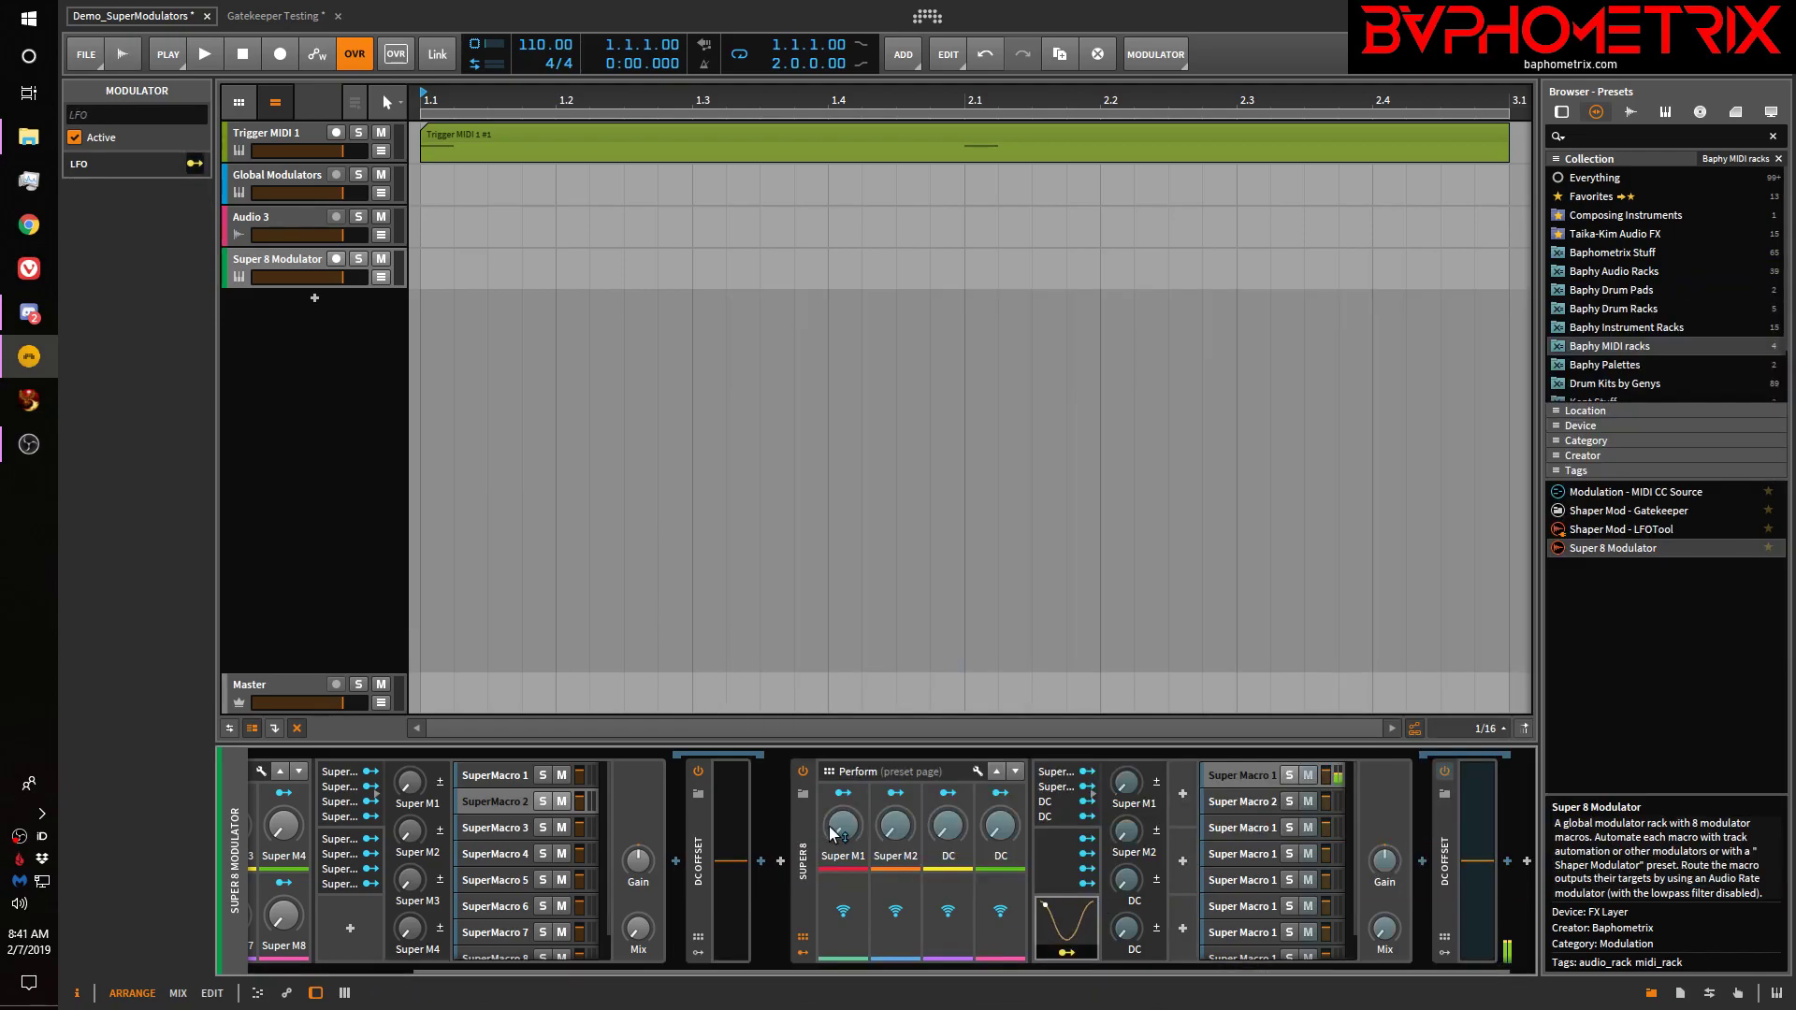
pyautogui.moveTo(841, 826); pyautogui.dragTo(841, 785)
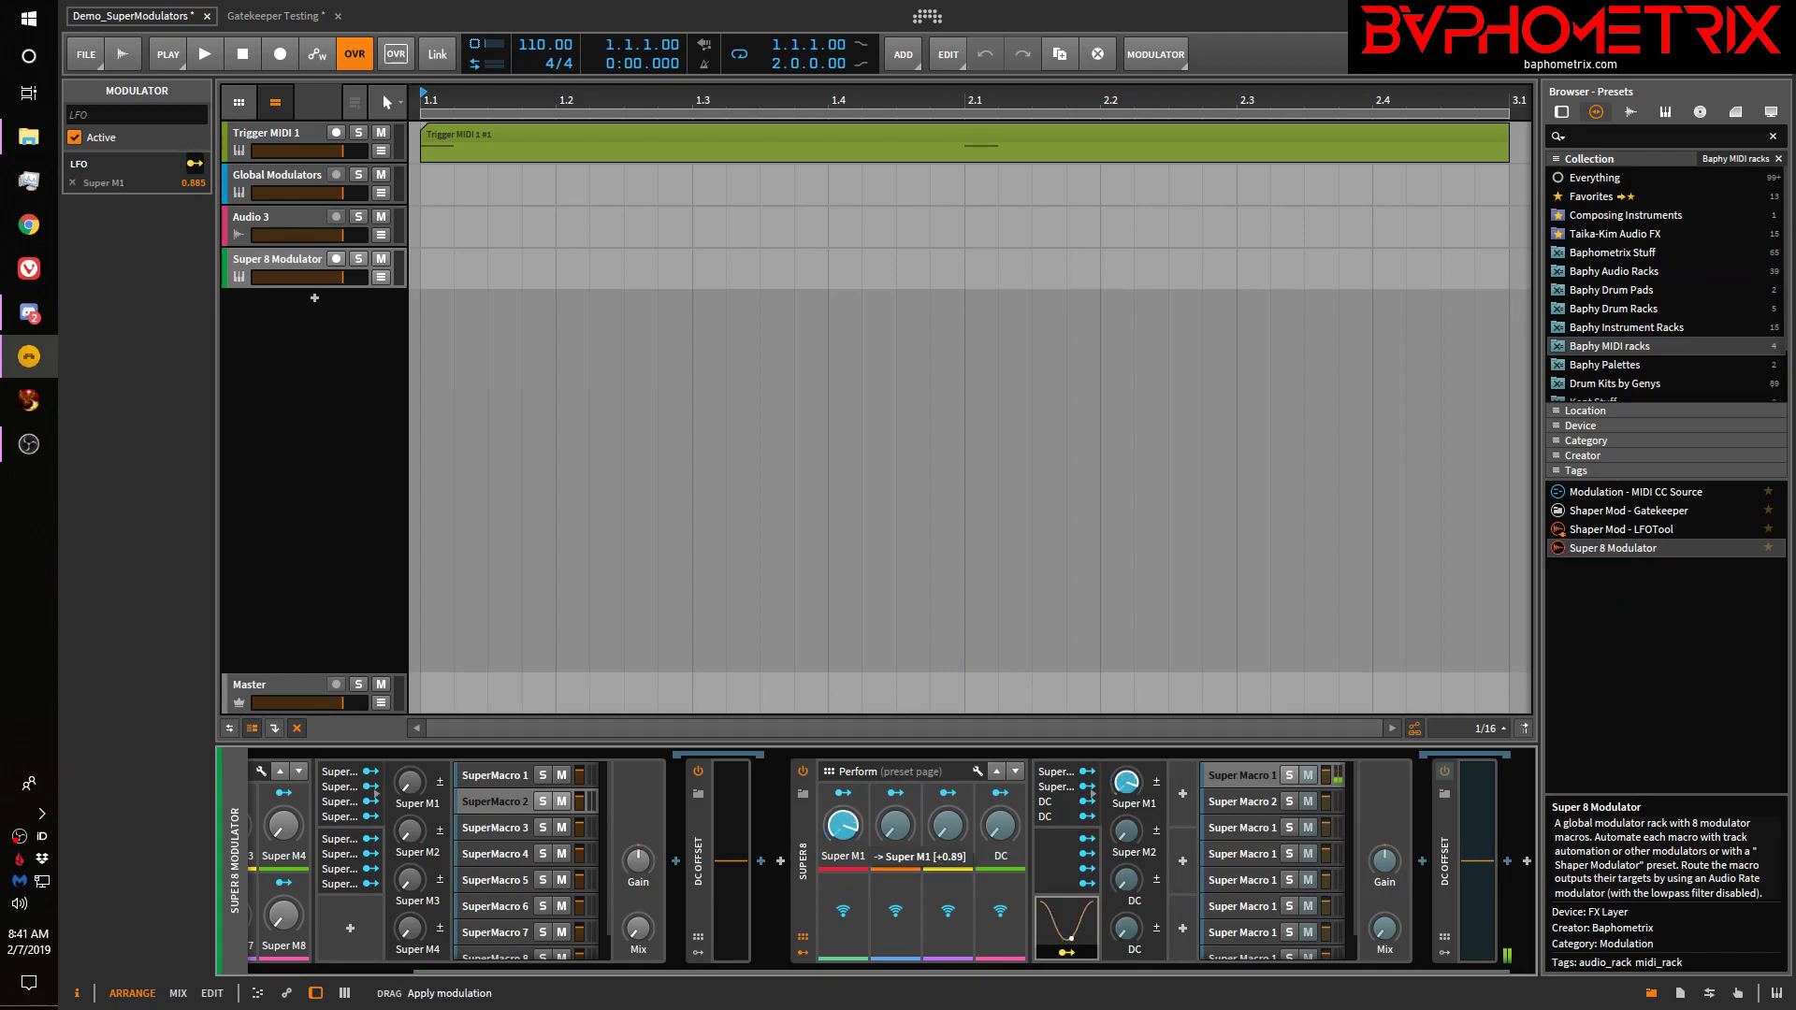
# Map the controller's Control13 to Super M2 in the Mappings Browser, then return to the preset browser
pyautogui.click(1738, 993)
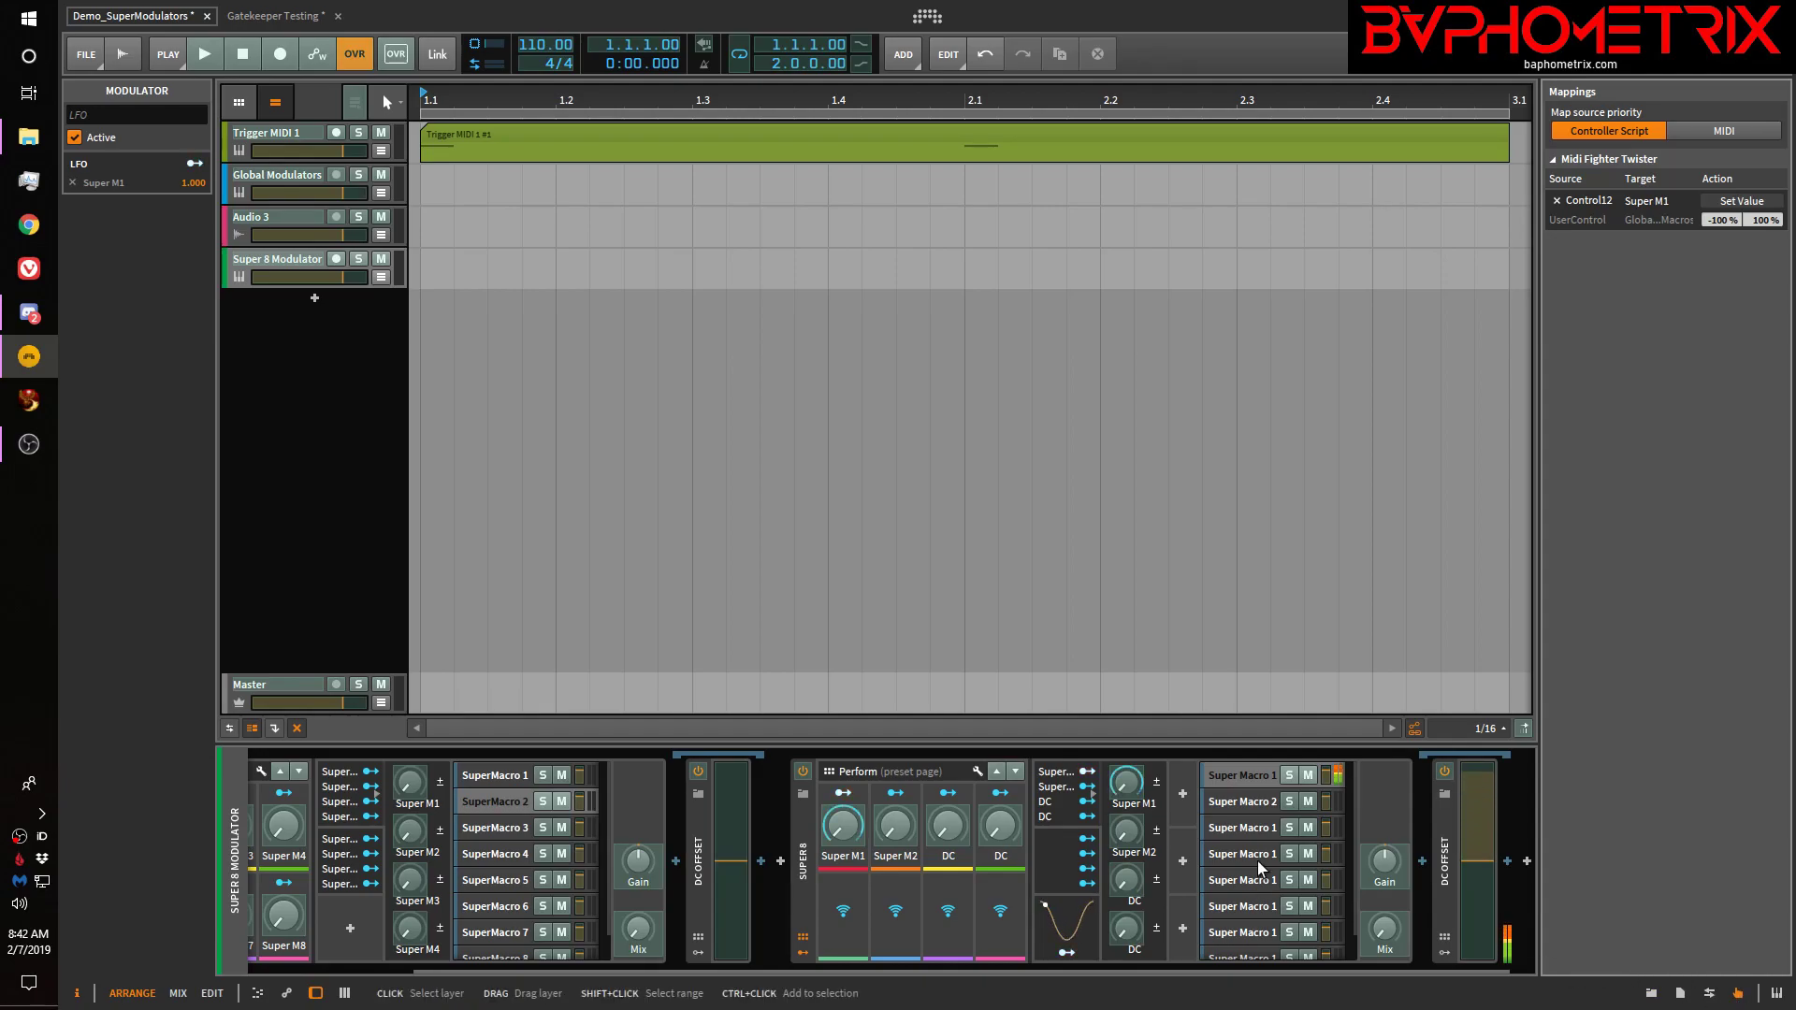
pyautogui.click(901, 830)
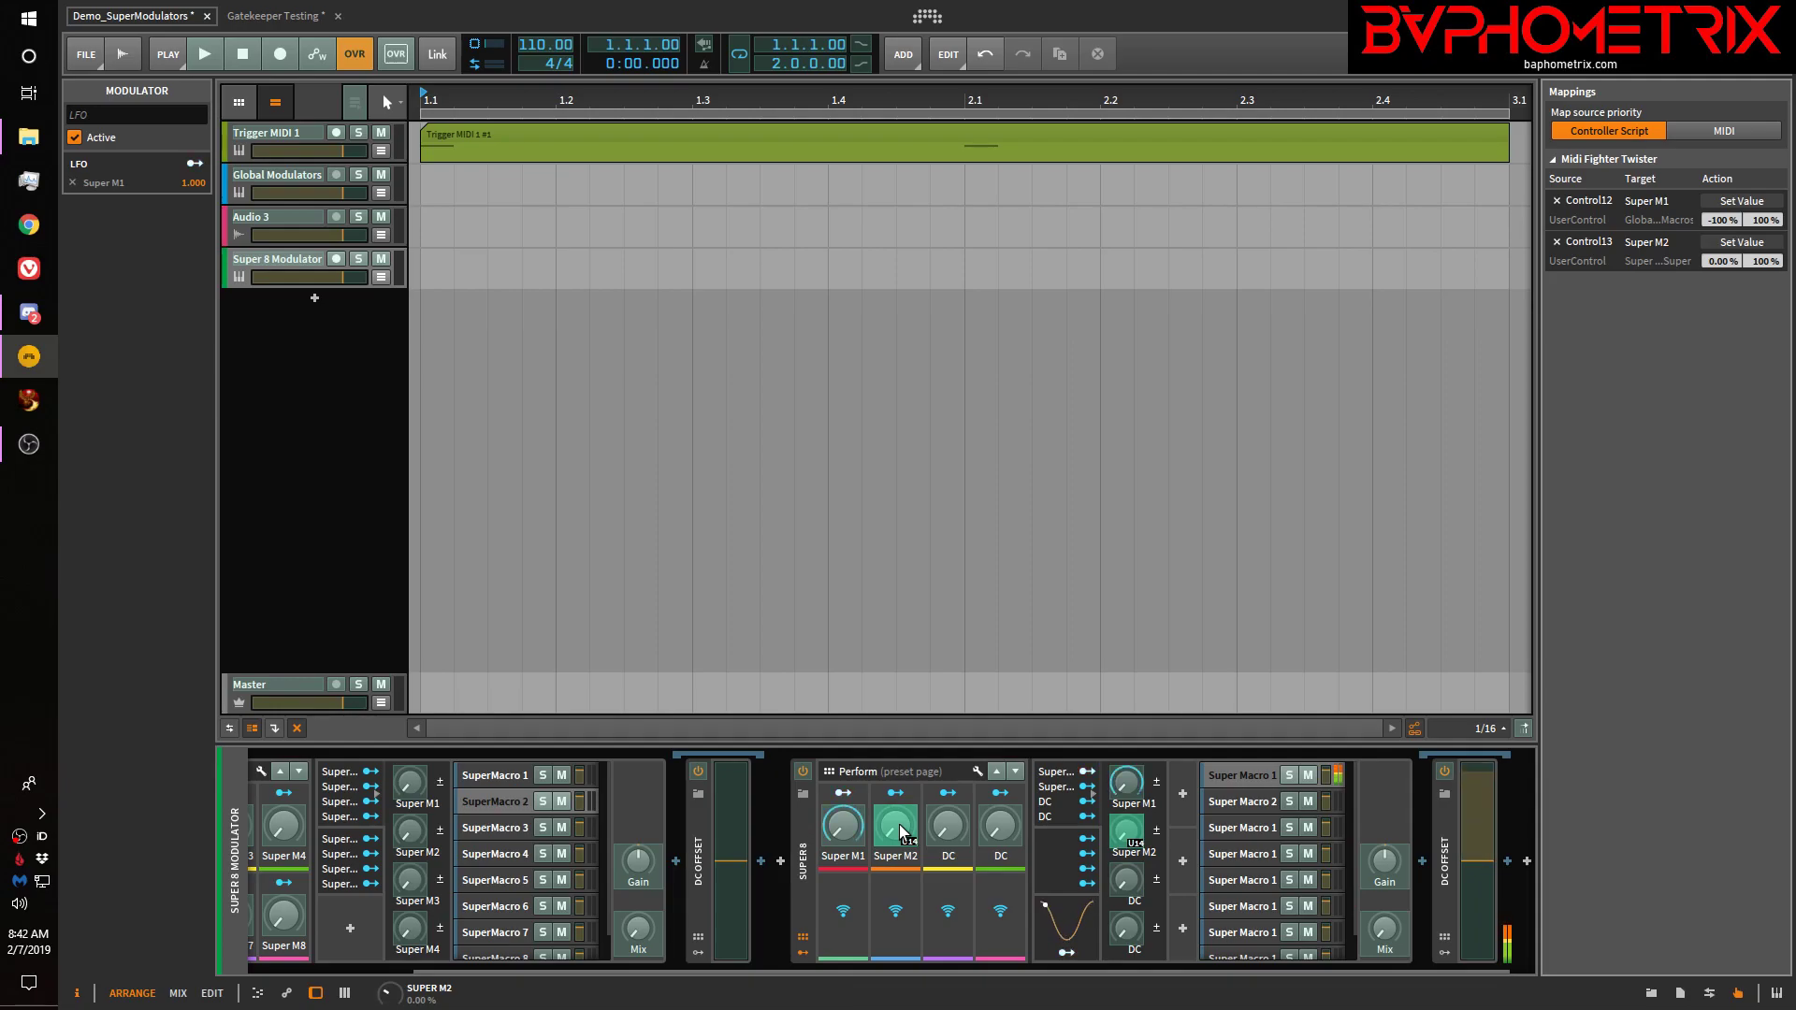
pyautogui.click(1651, 993)
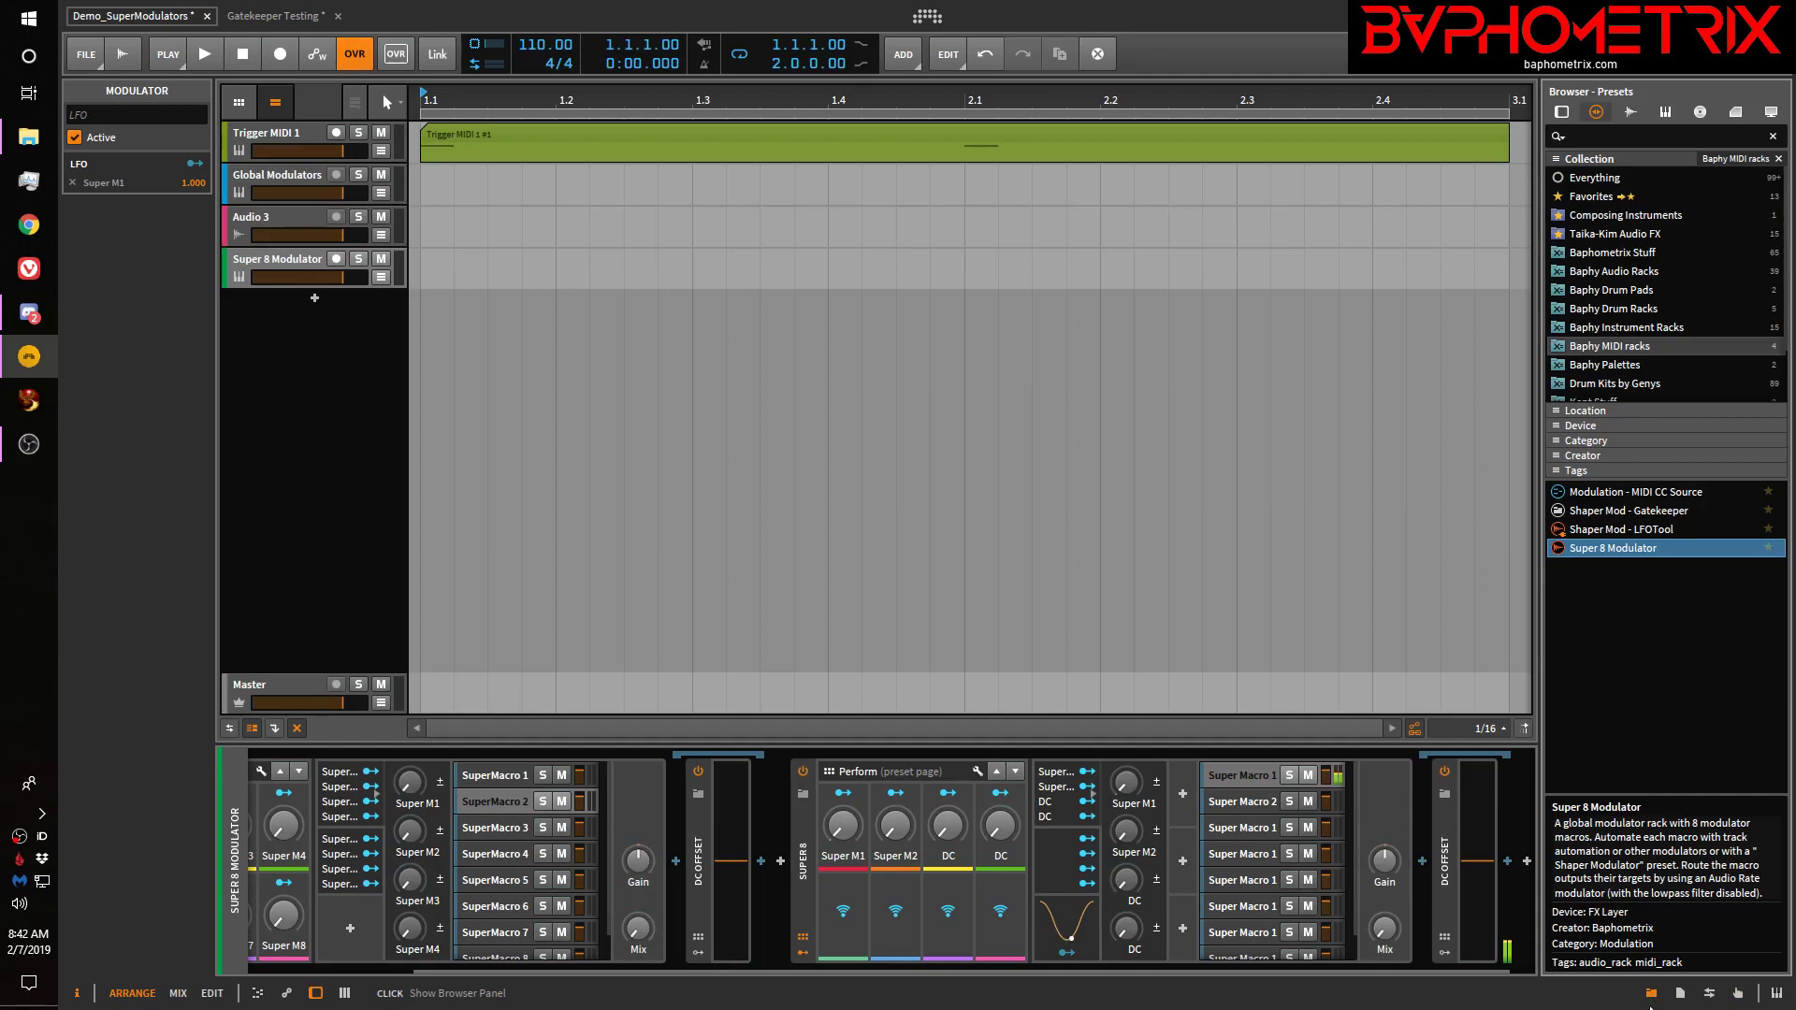
pyautogui.click(1737, 994)
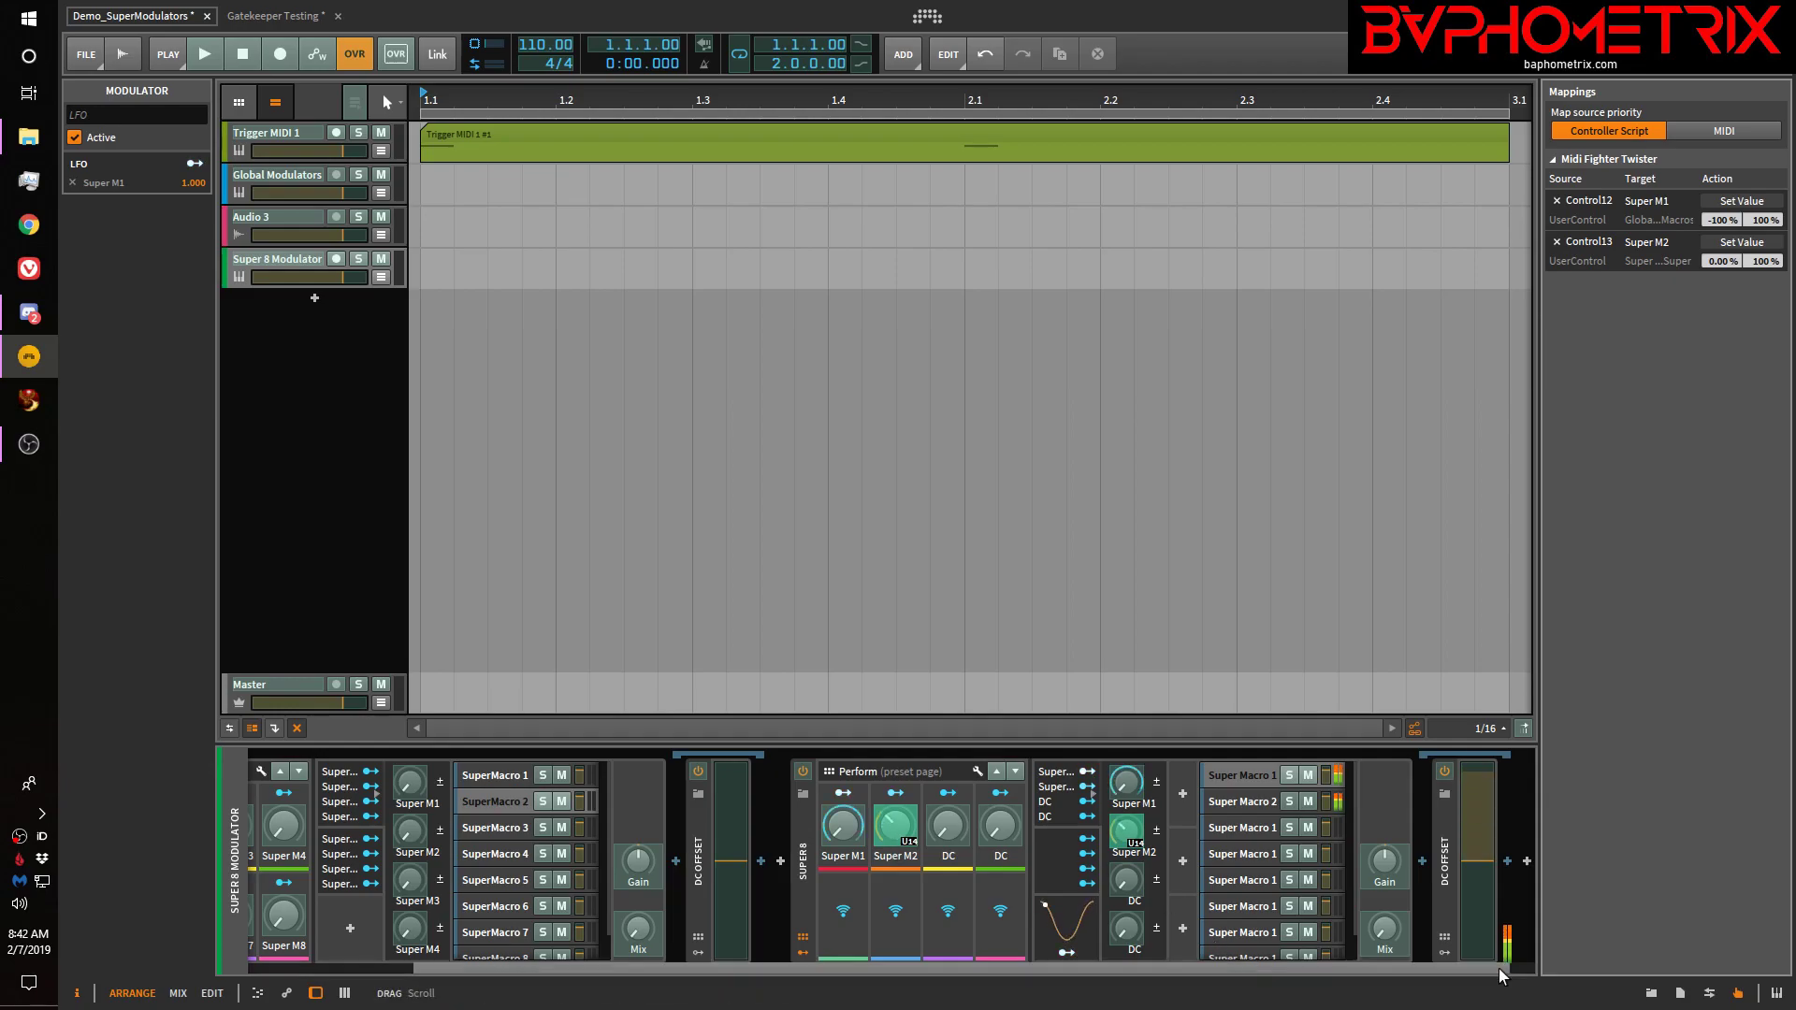
pyautogui.click(1651, 994)
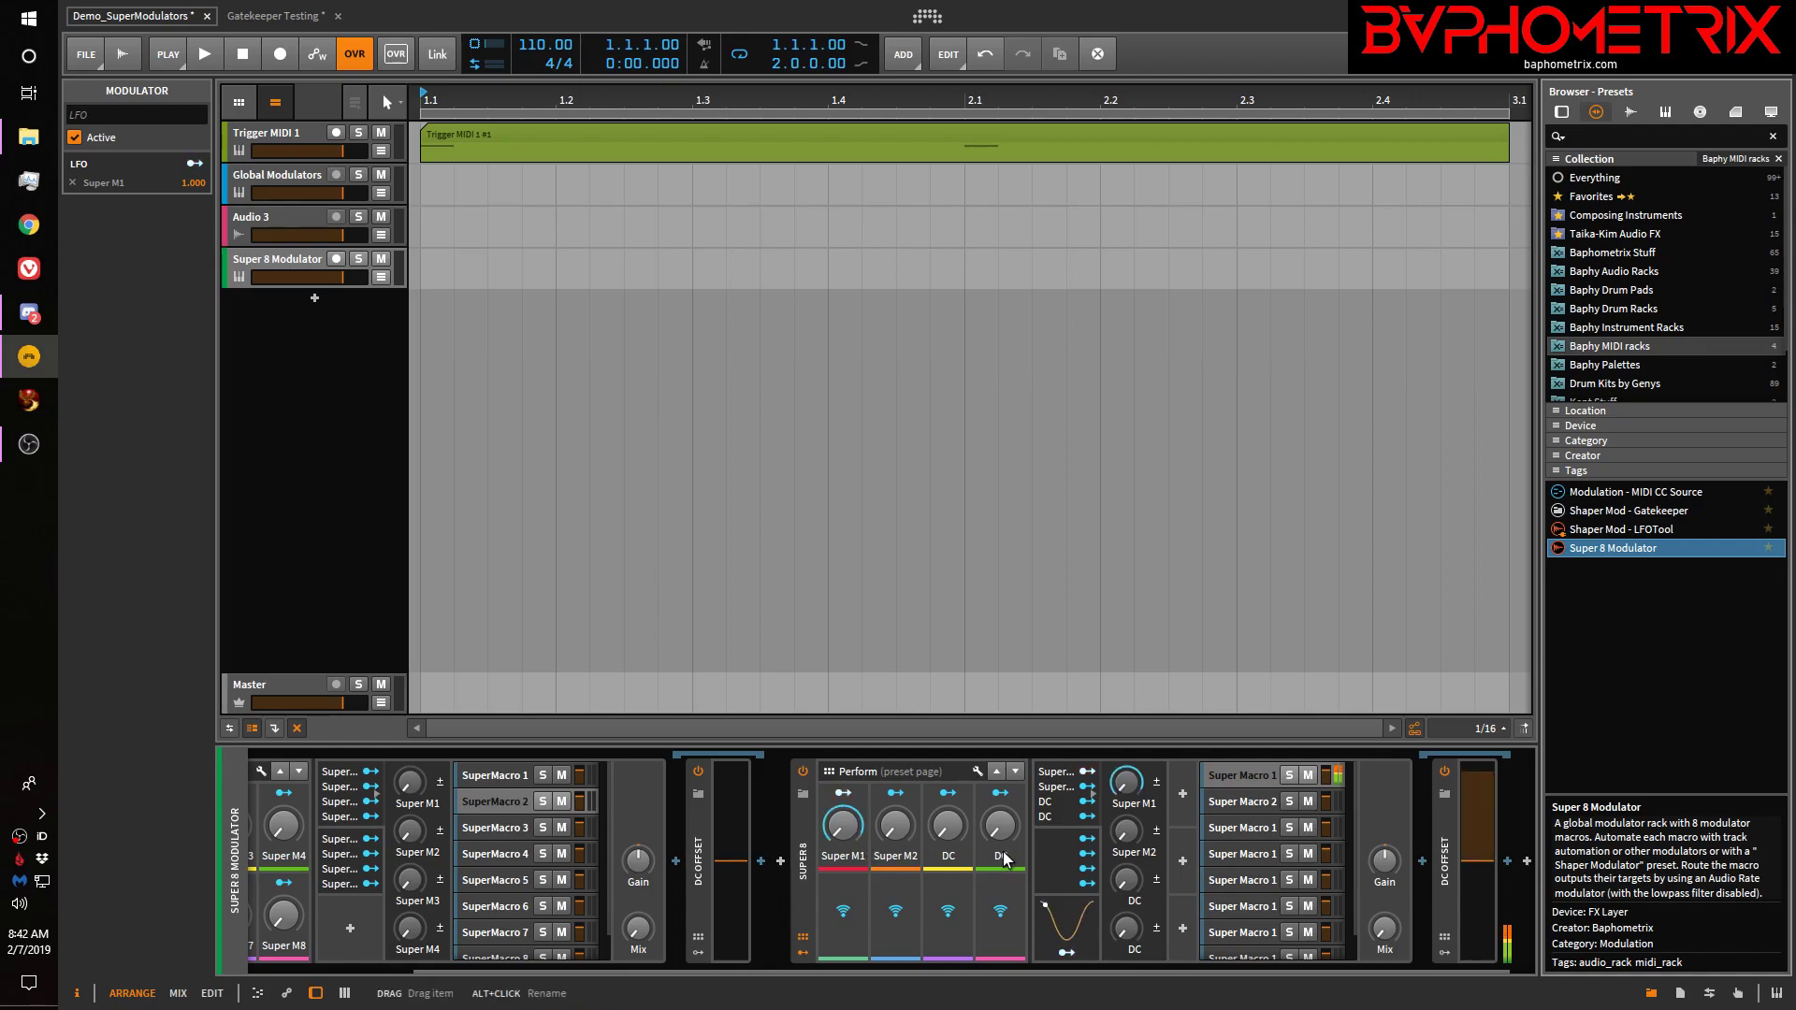
# Add a Device Input Audio Rate modulator to Super 8 driving the DC macro by 0.460, then show Global Modulators
pyautogui.click(1183, 794)
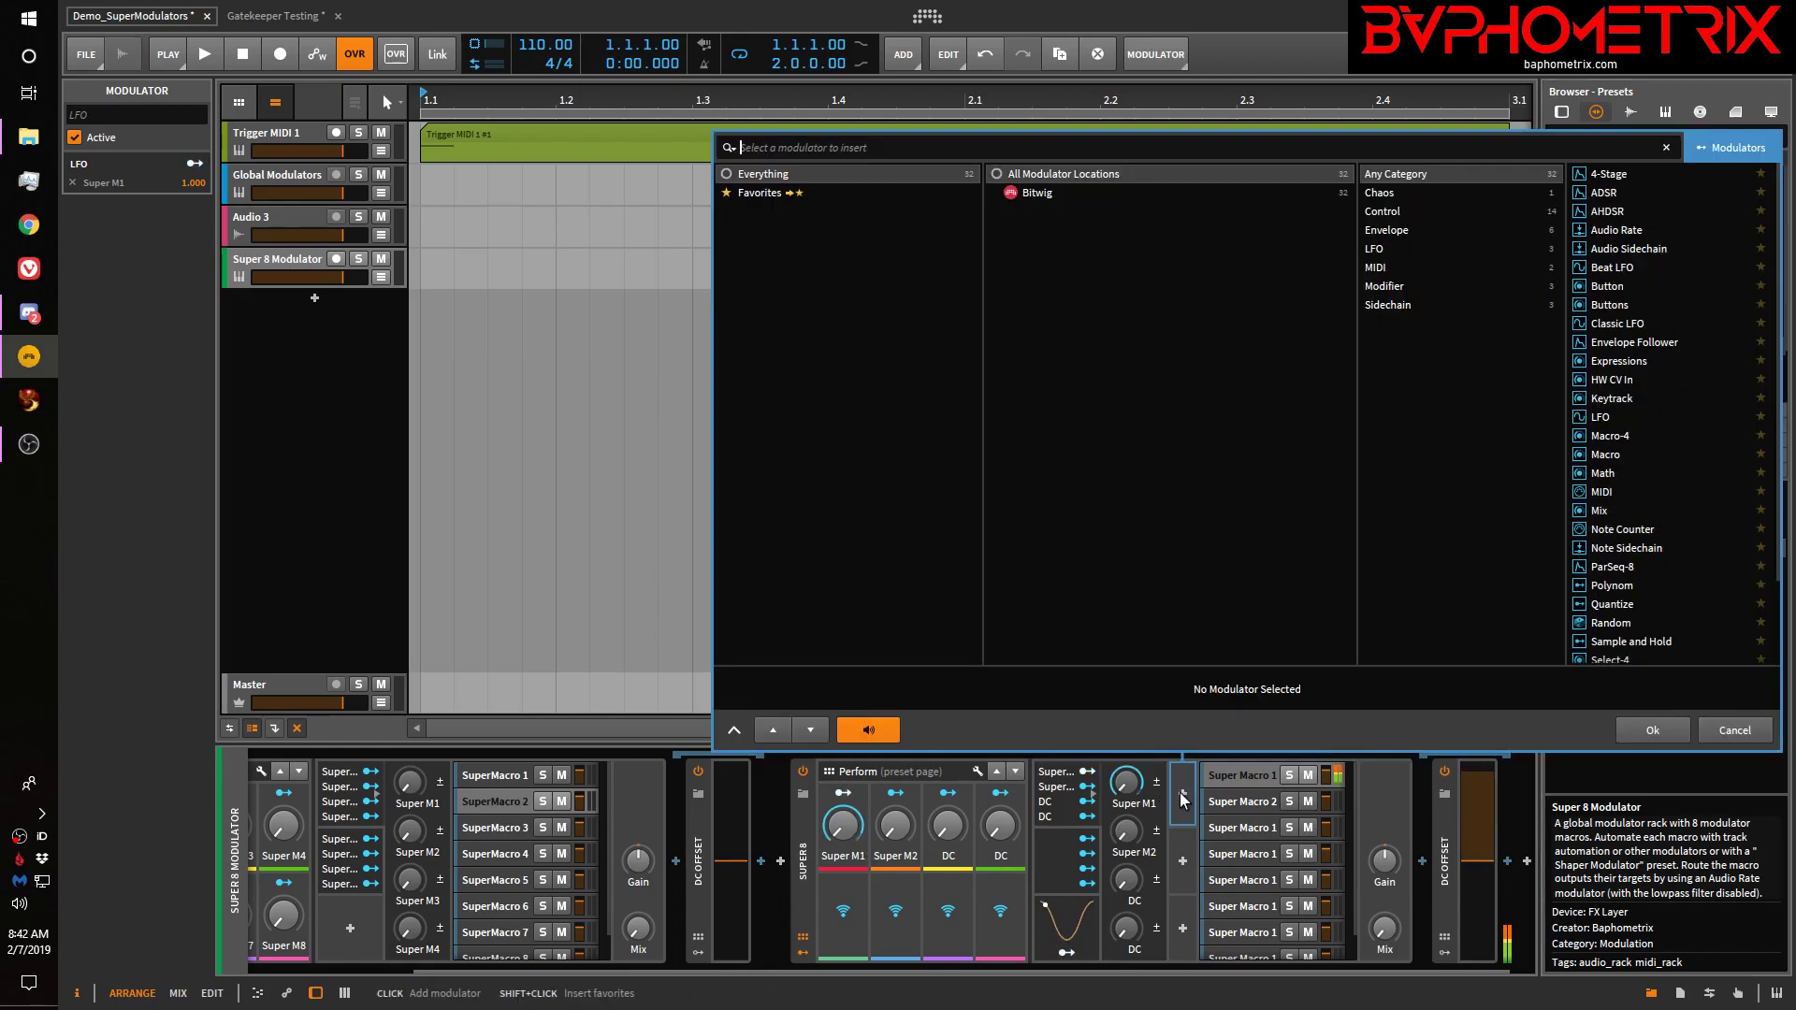
pyautogui.click(1633, 229)
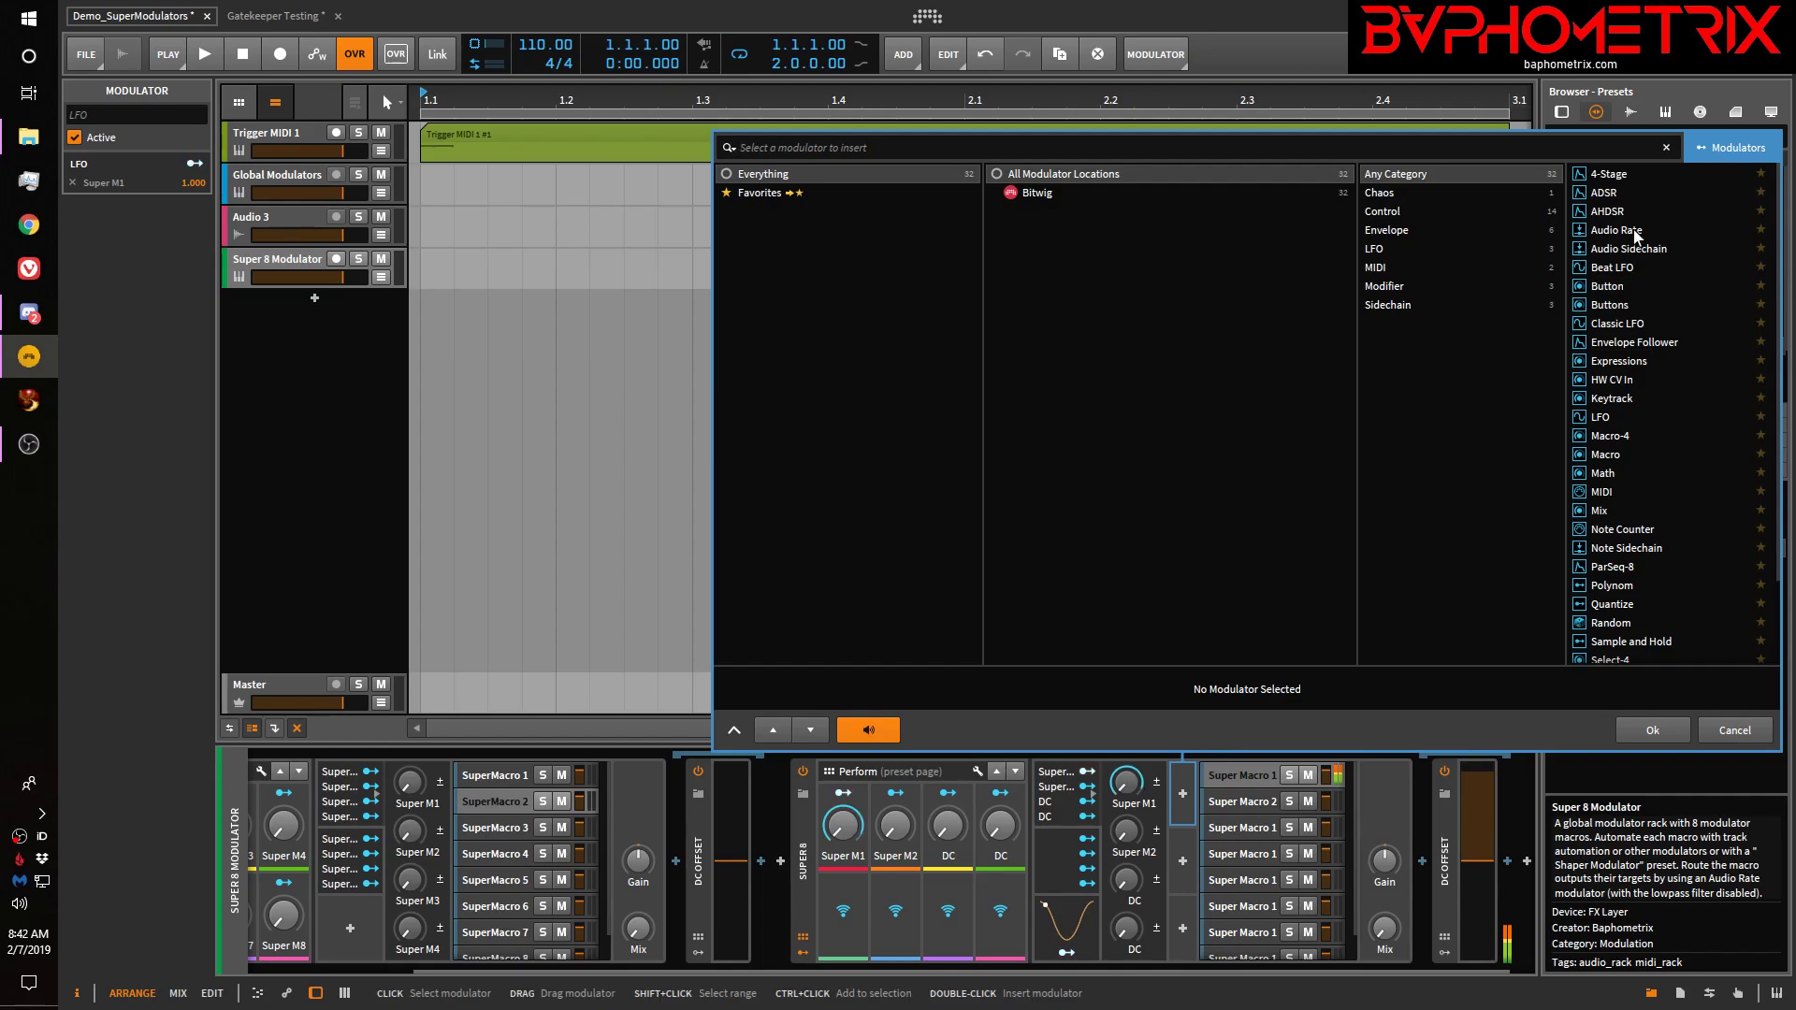
pyautogui.click(1670, 730)
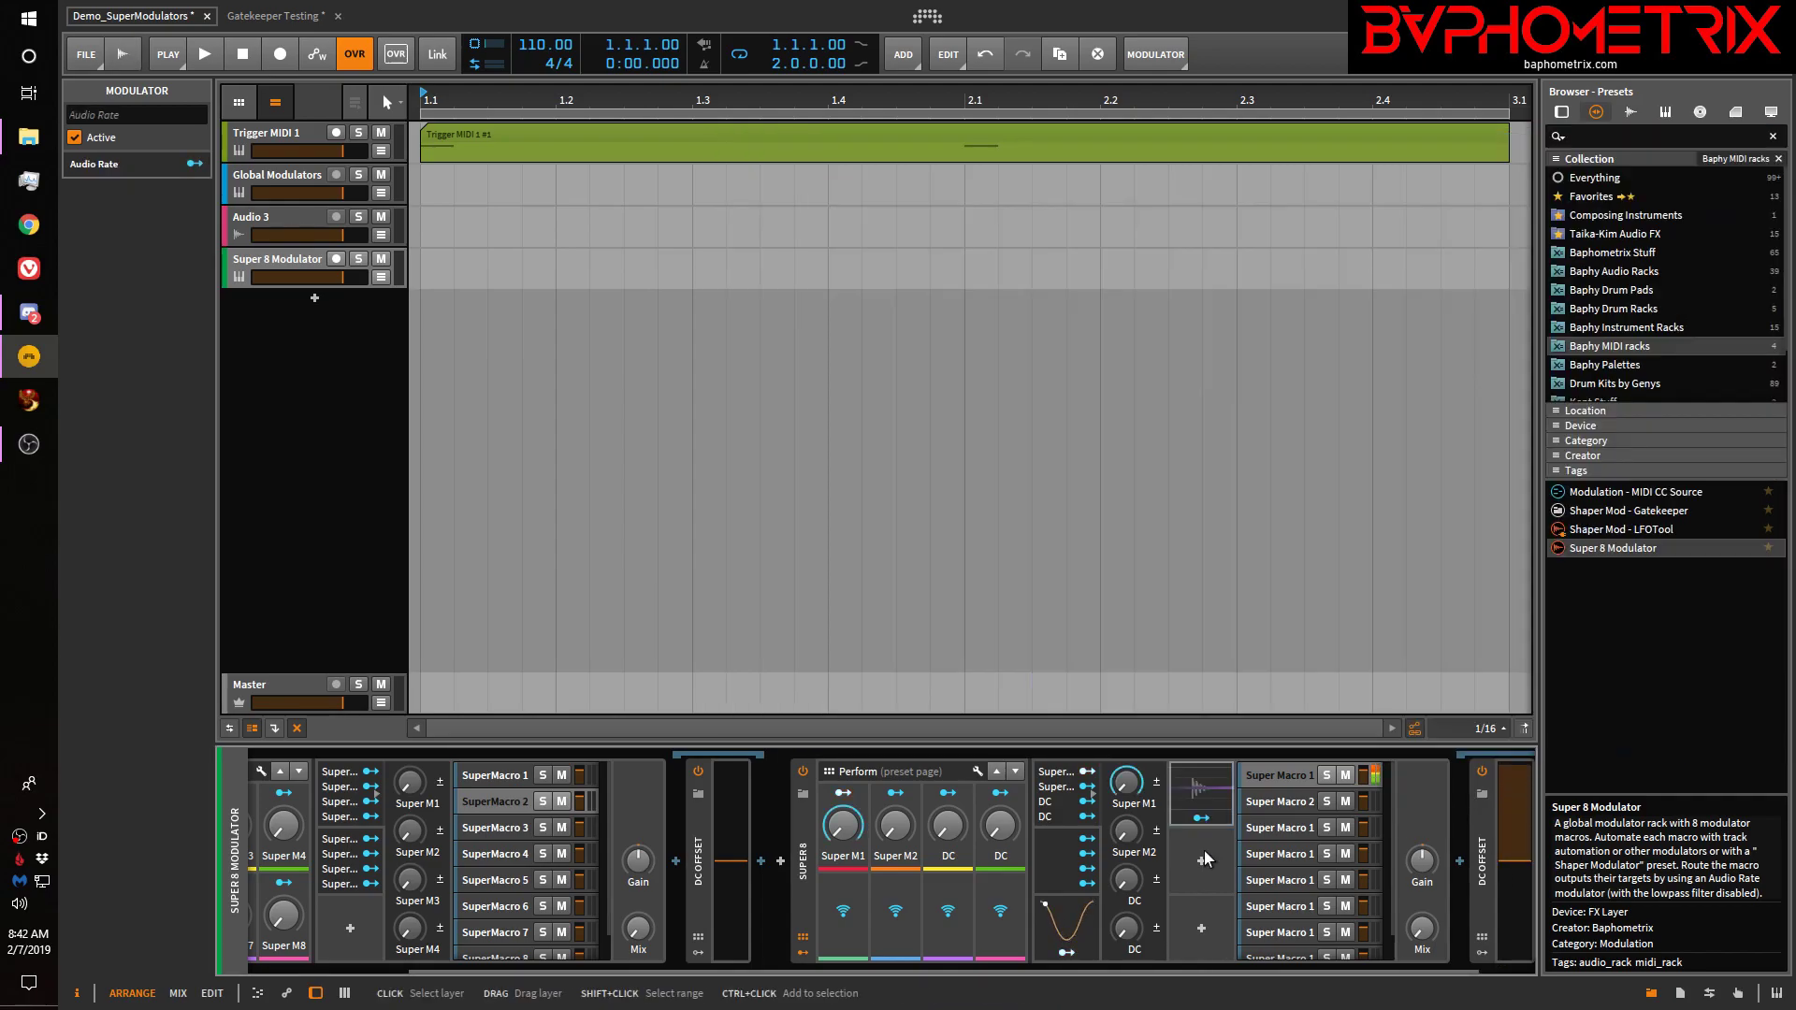
pyautogui.click(1226, 793)
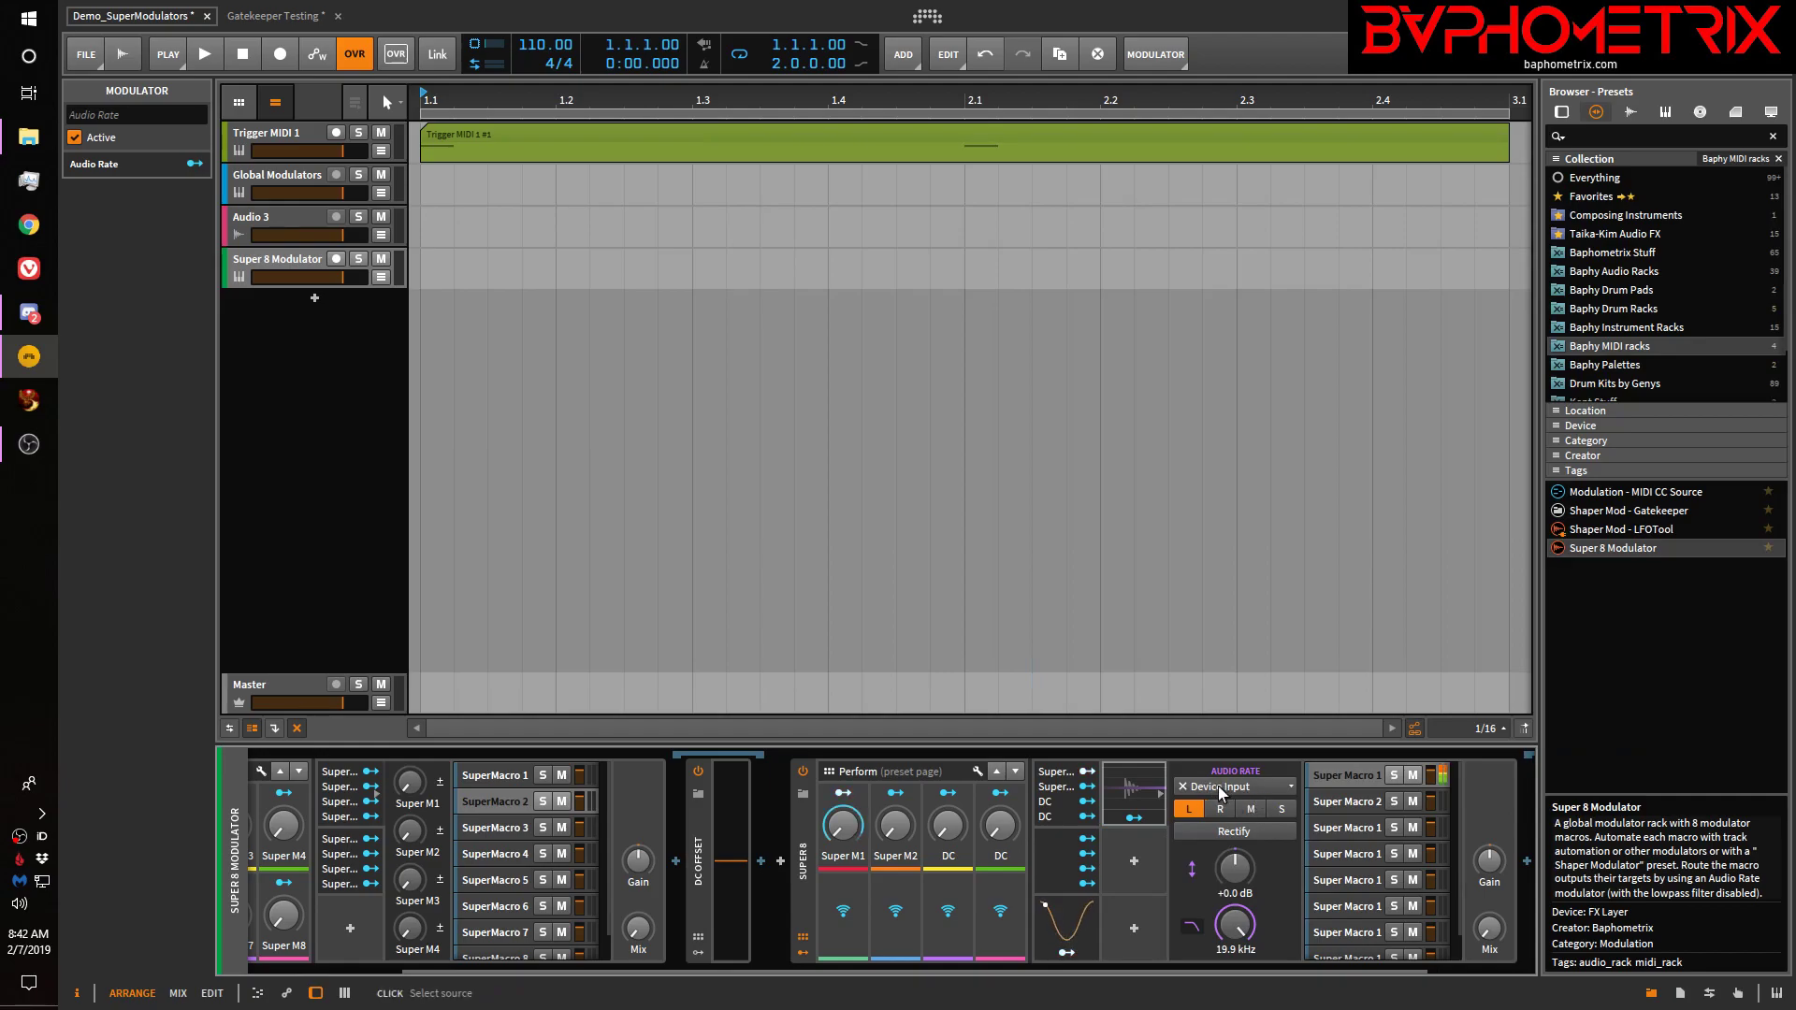
pyautogui.click(1218, 785)
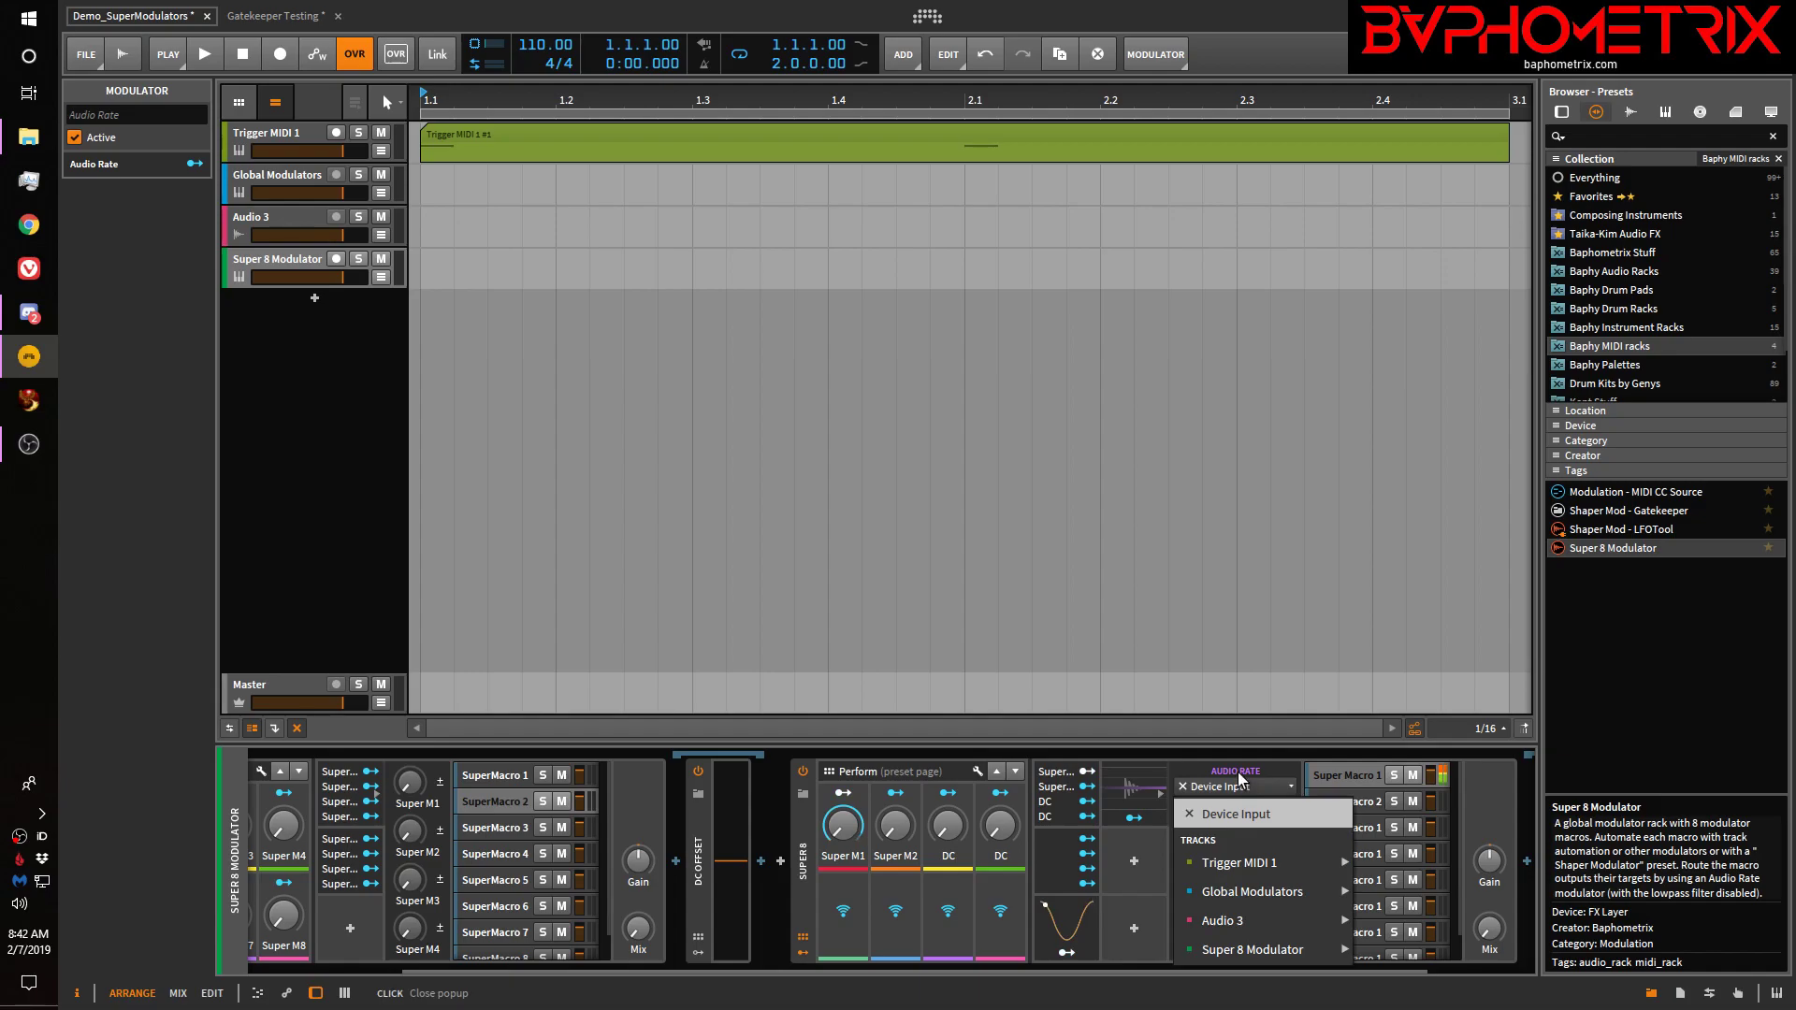
pyautogui.click(1239, 783)
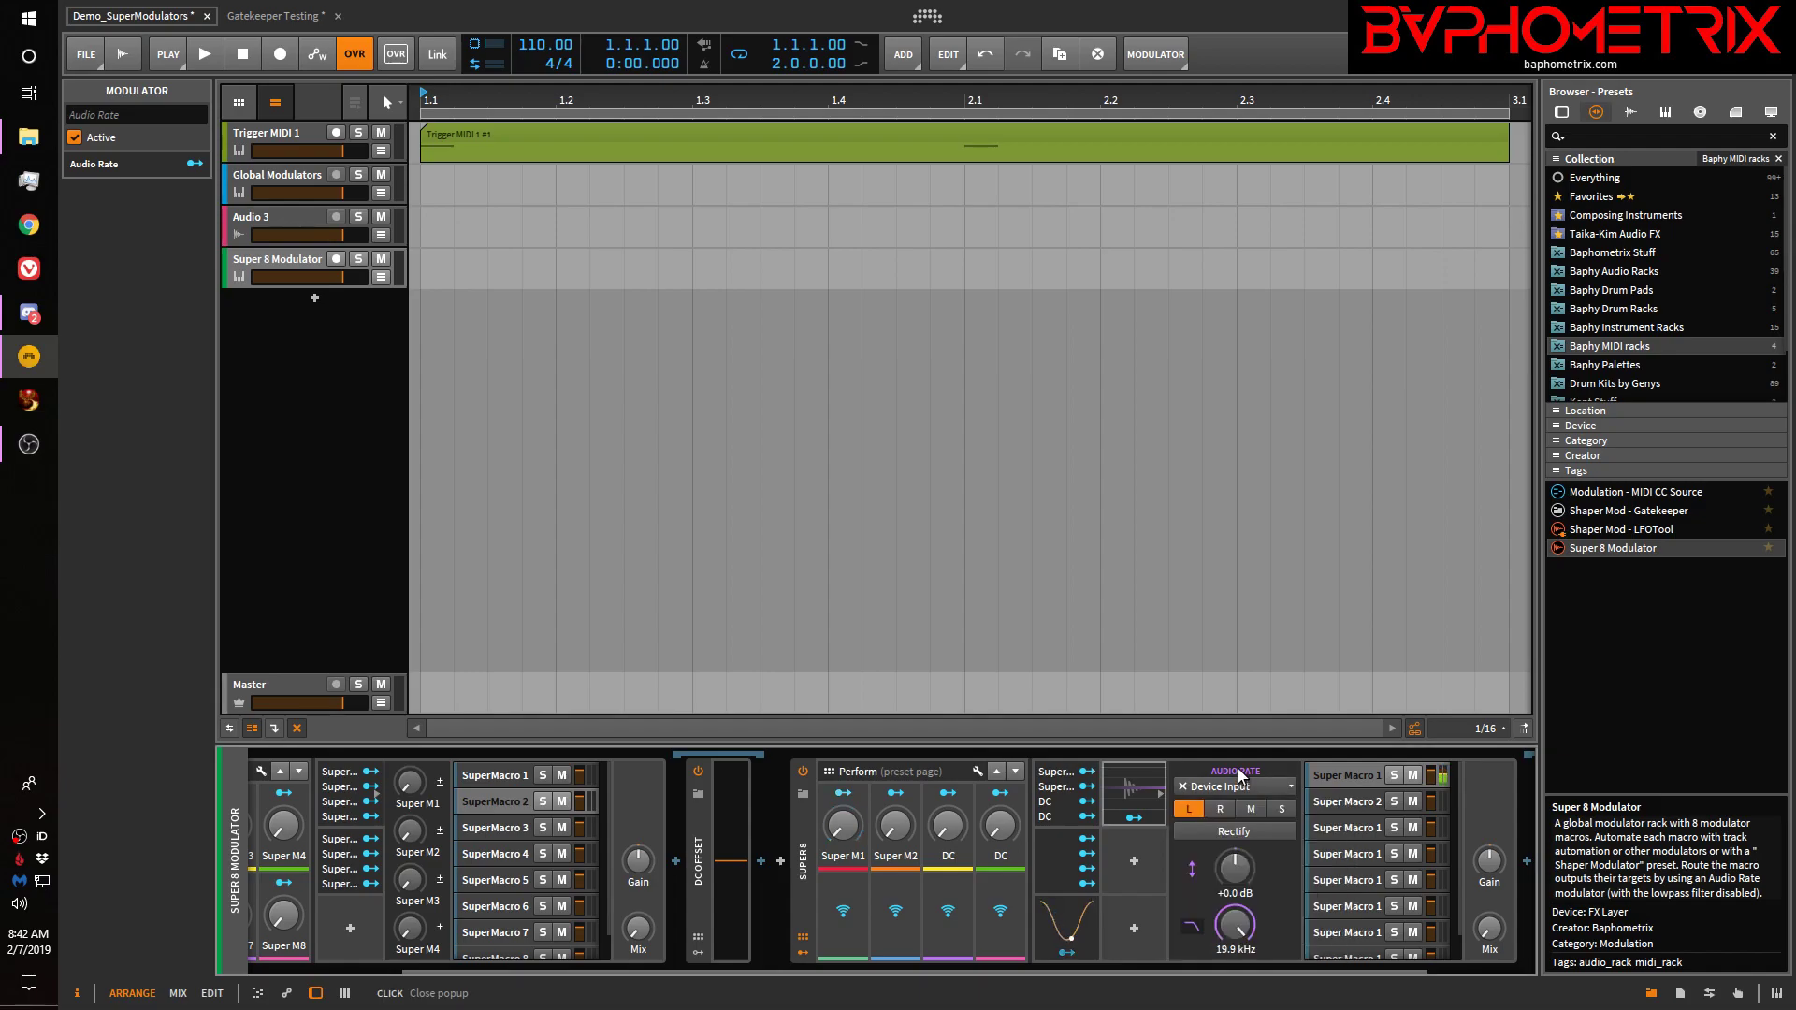
pyautogui.click(1128, 817)
pyautogui.moveTo(947, 827); pyautogui.dragTo(947, 767)
pyautogui.click(1133, 819)
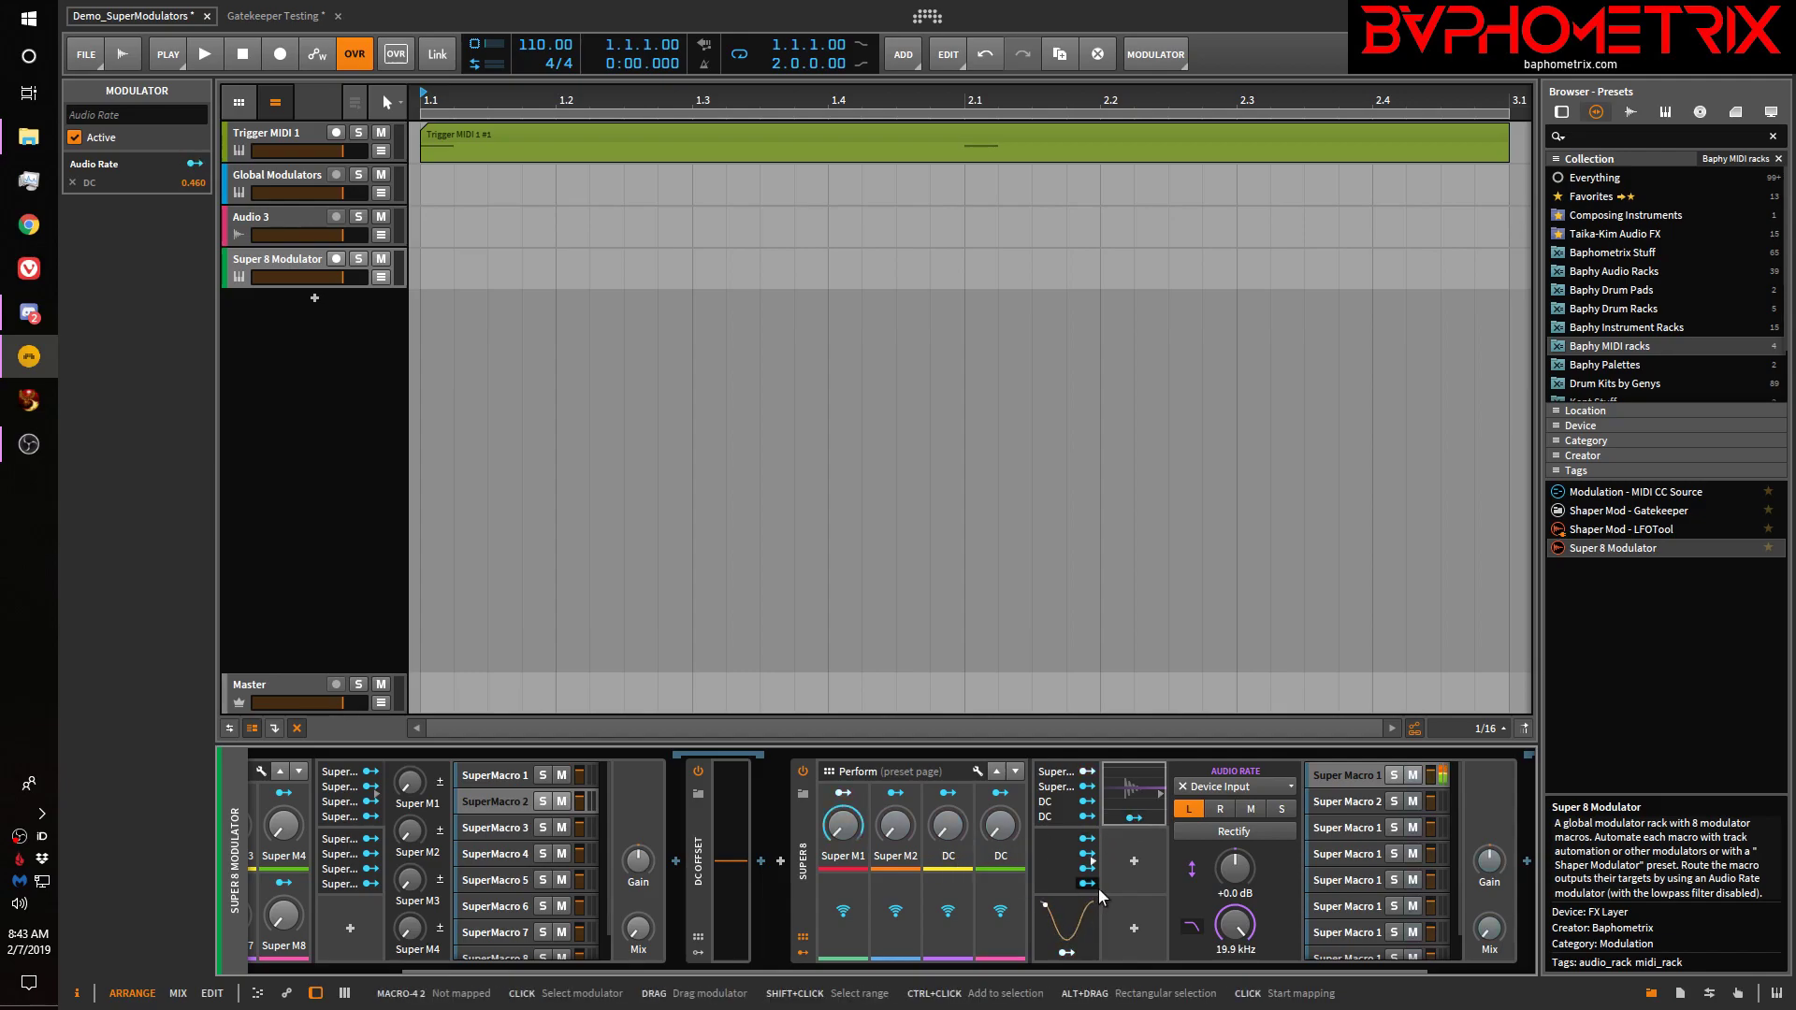
pyautogui.click(274, 176)
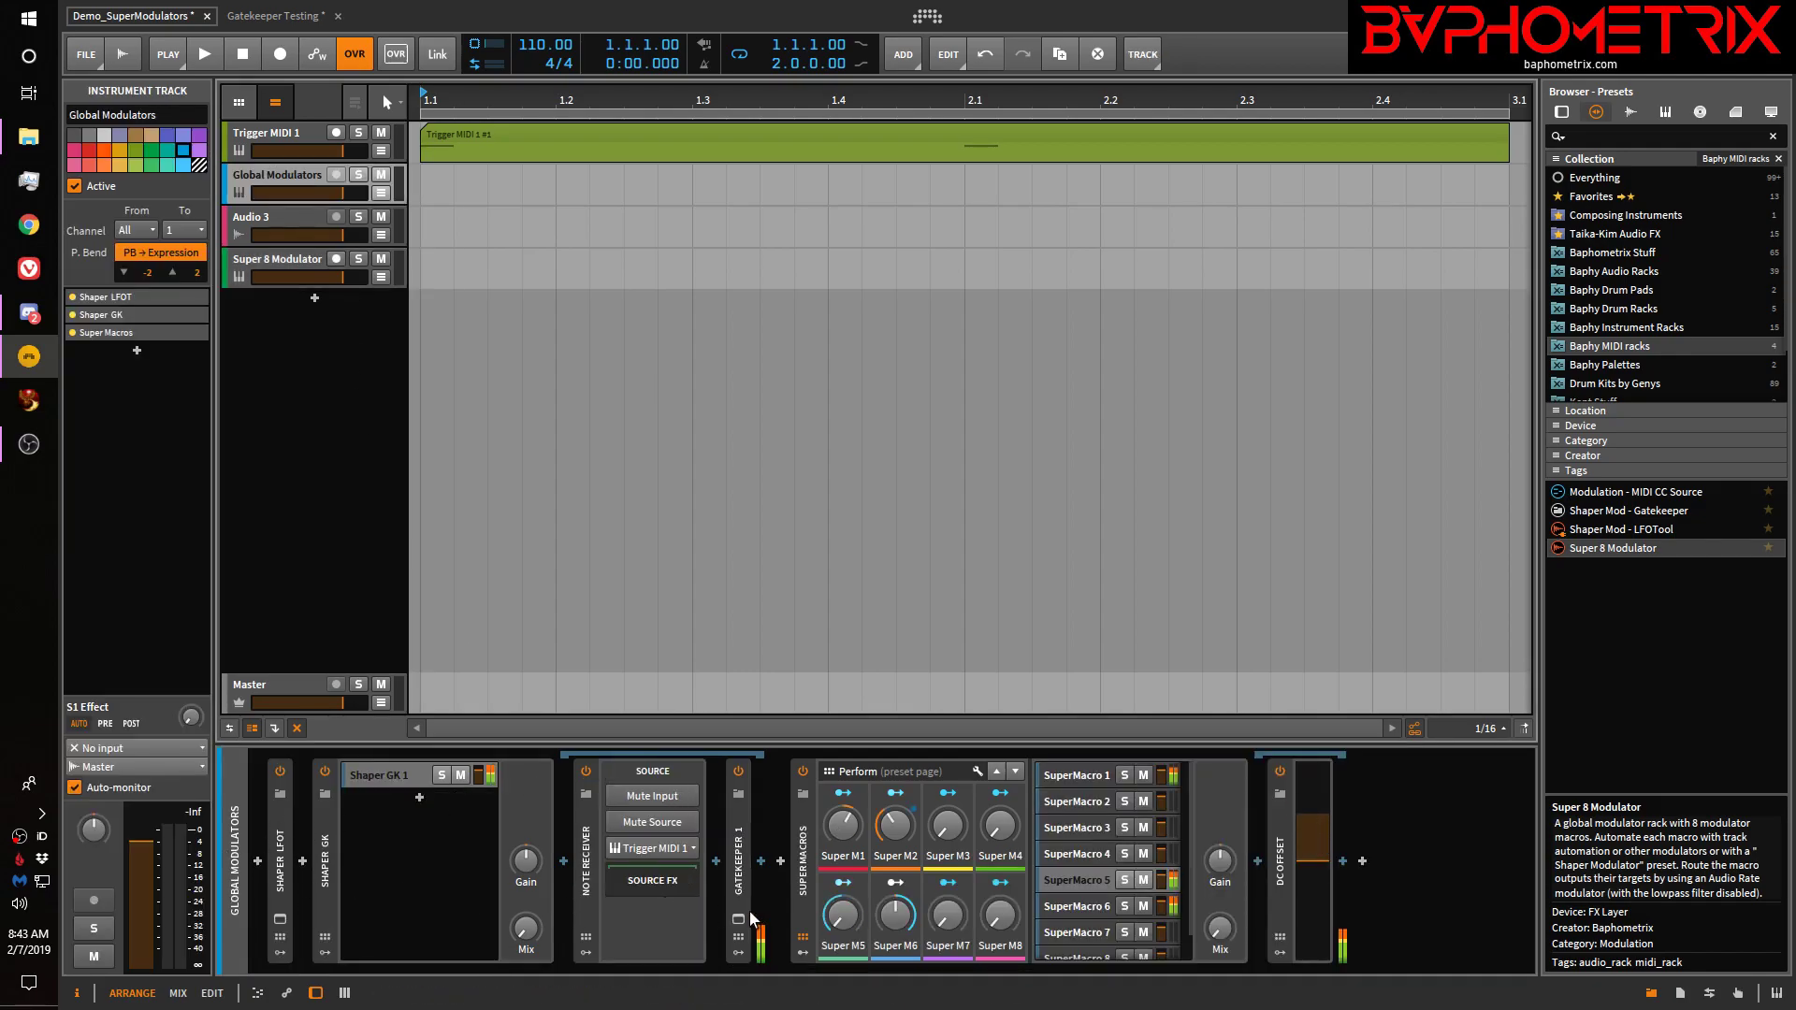
# Expand the Super Macros device and insert an LFO modulator into it
pyautogui.click(803, 953)
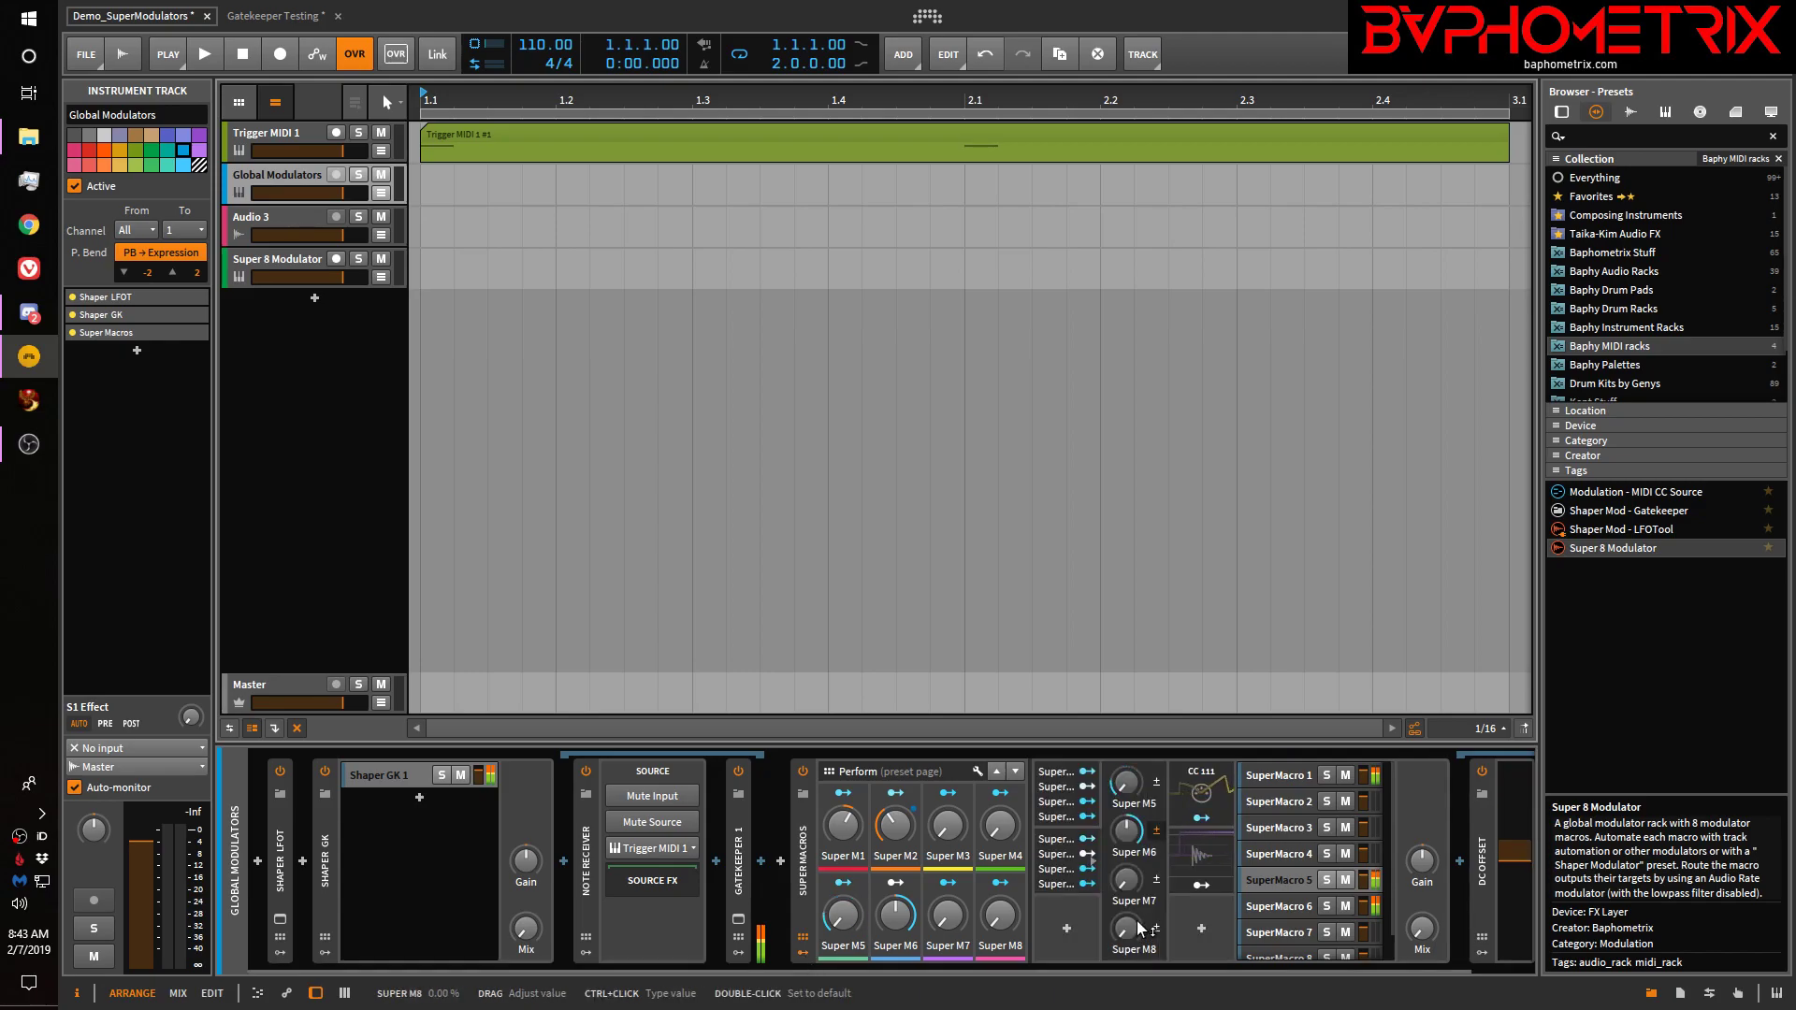
pyautogui.click(1066, 927)
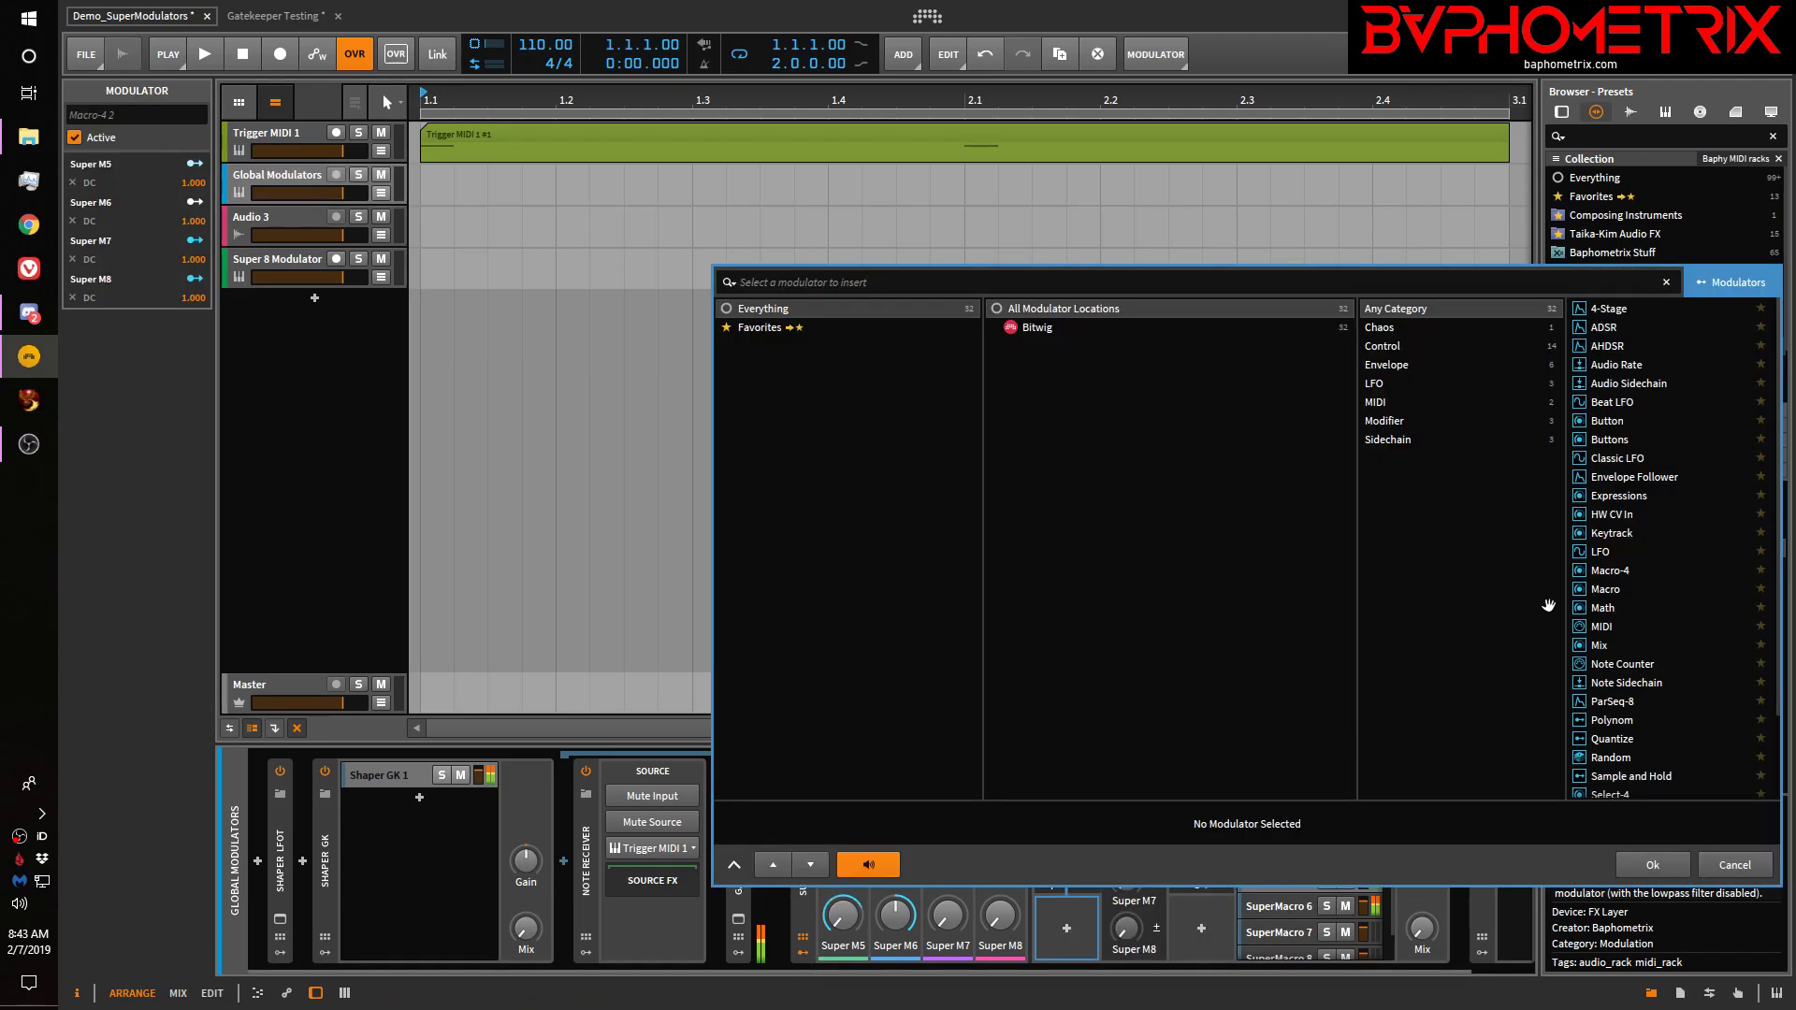
pyautogui.click(1600, 552)
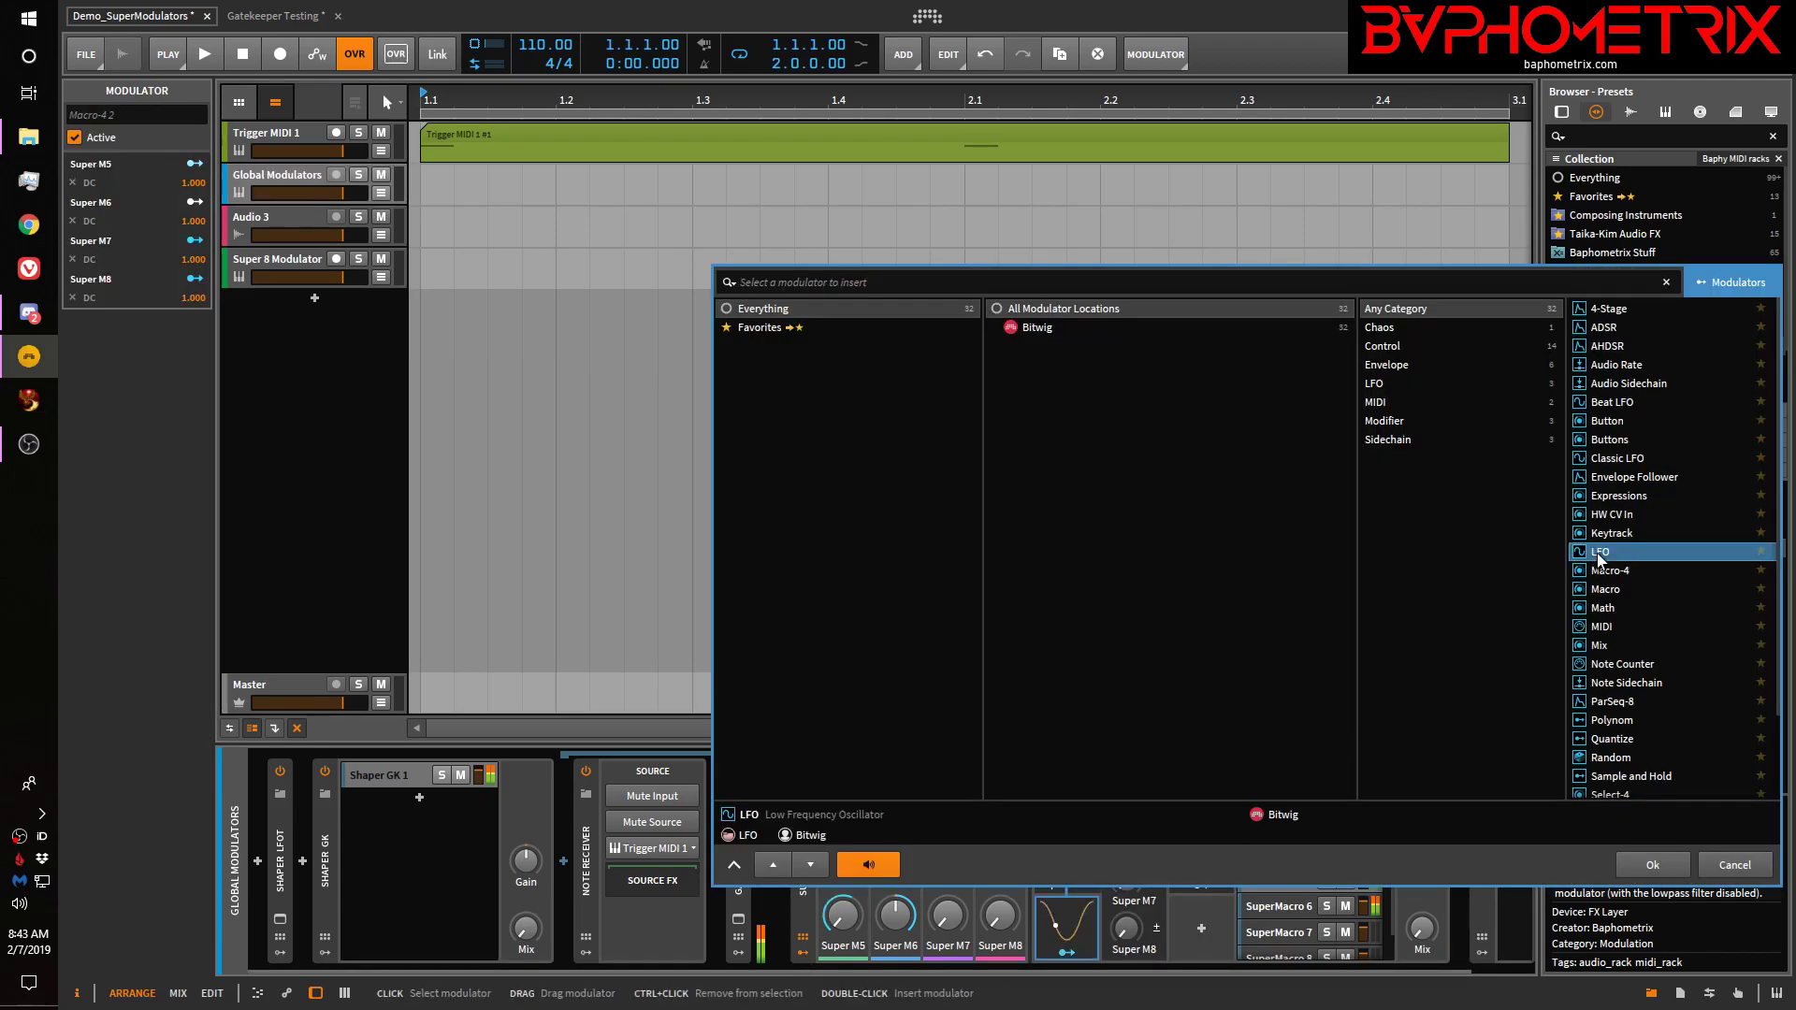
pyautogui.click(1651, 865)
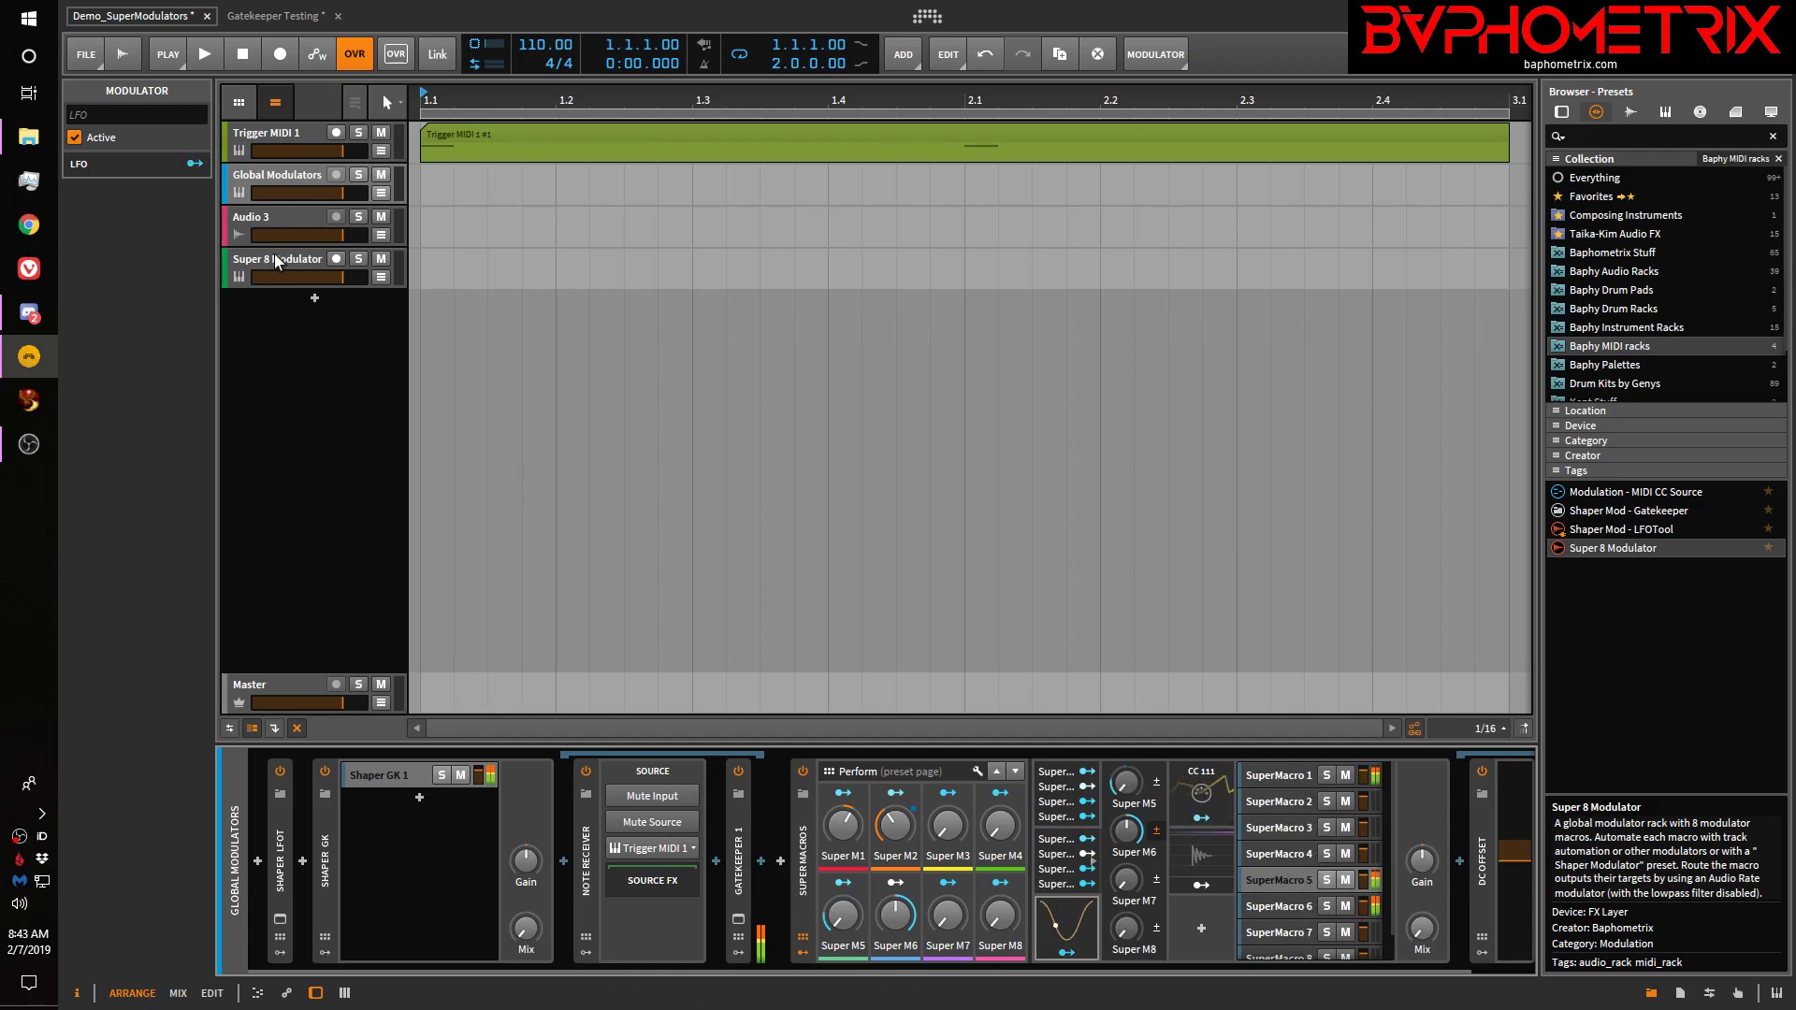
# On Audio 3, browse Audio Rate 4's sources under Global Modulators > Super Macros Chains, leaving it unchanged
pyautogui.click(288, 221)
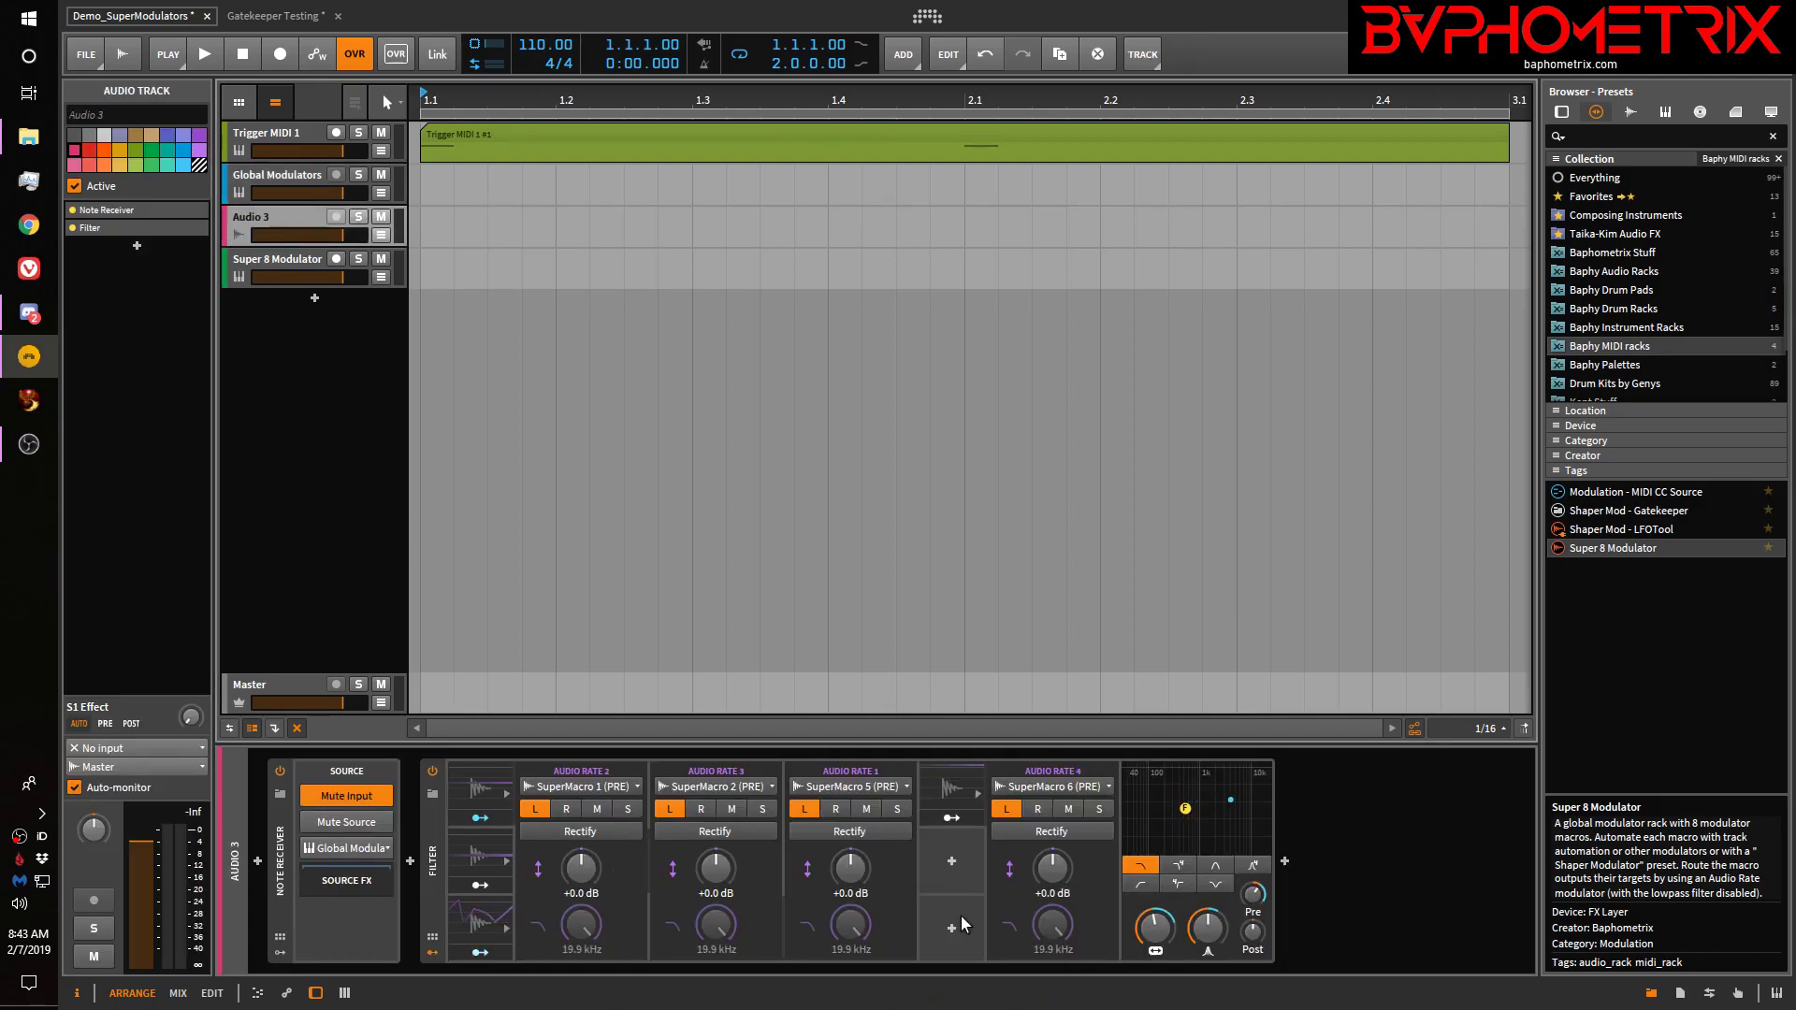
pyautogui.click(1071, 782)
pyautogui.moveTo(1086, 895)
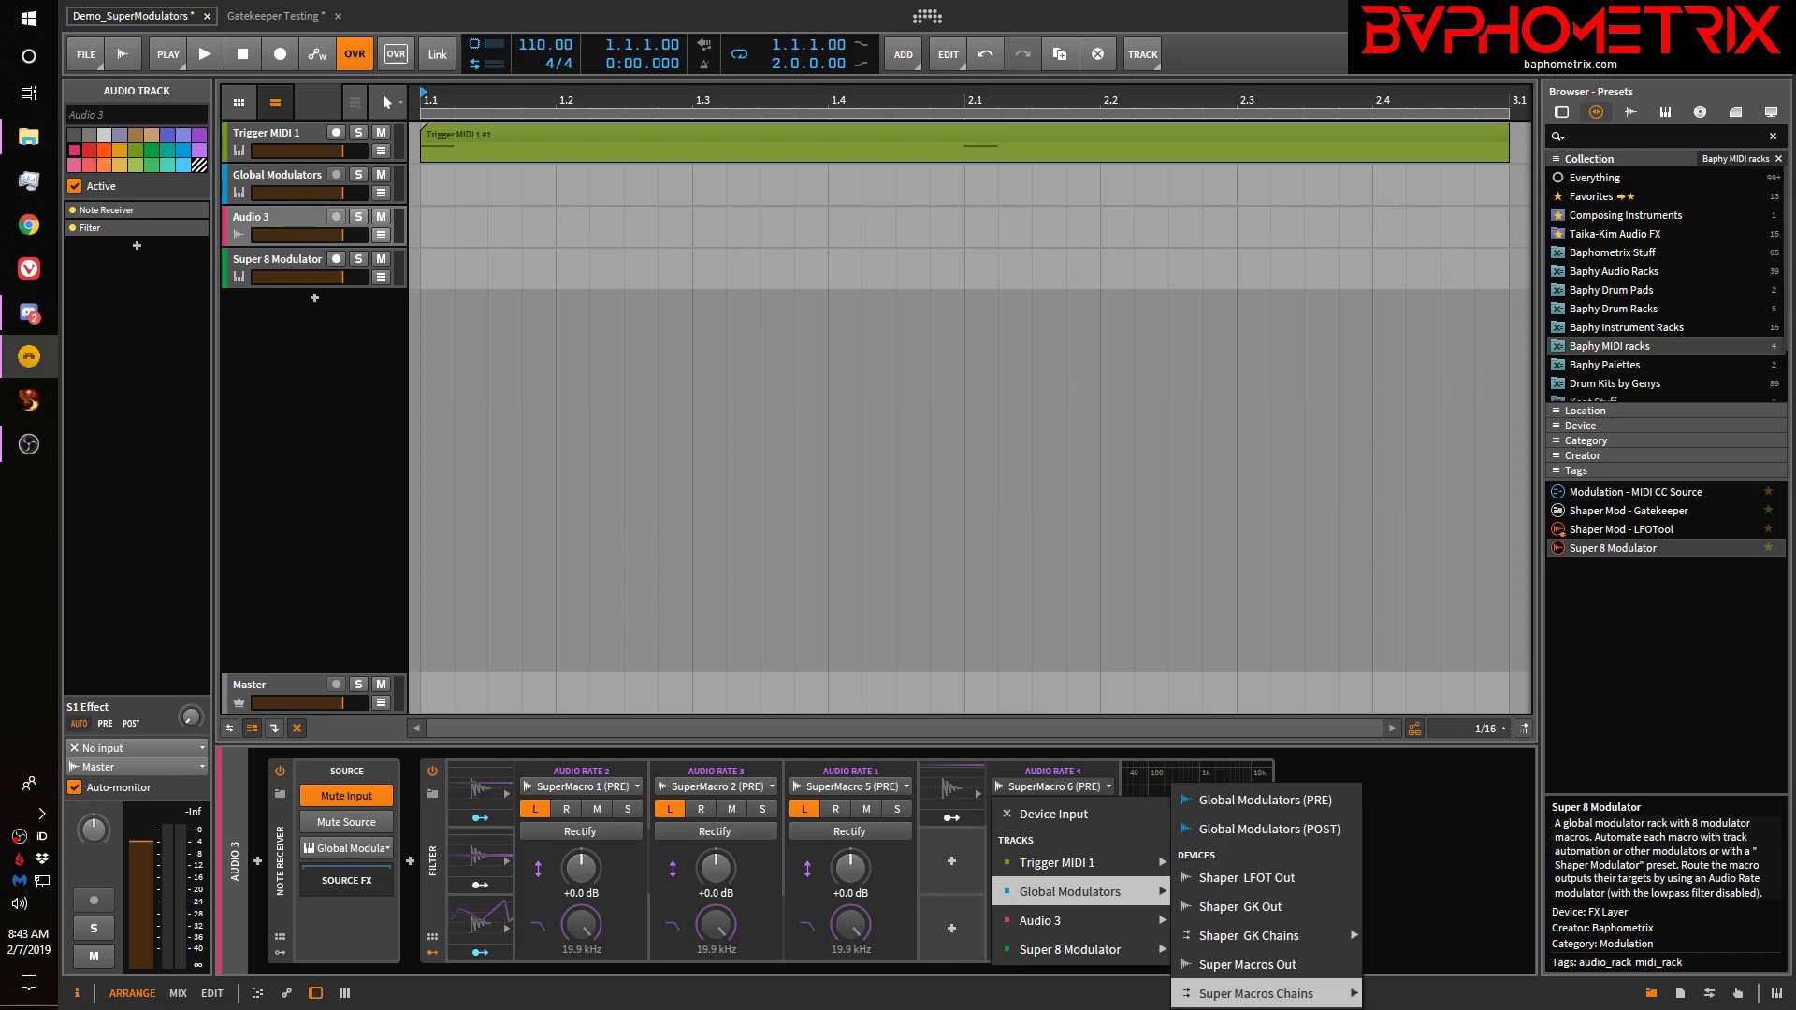
pyautogui.moveTo(1244, 997)
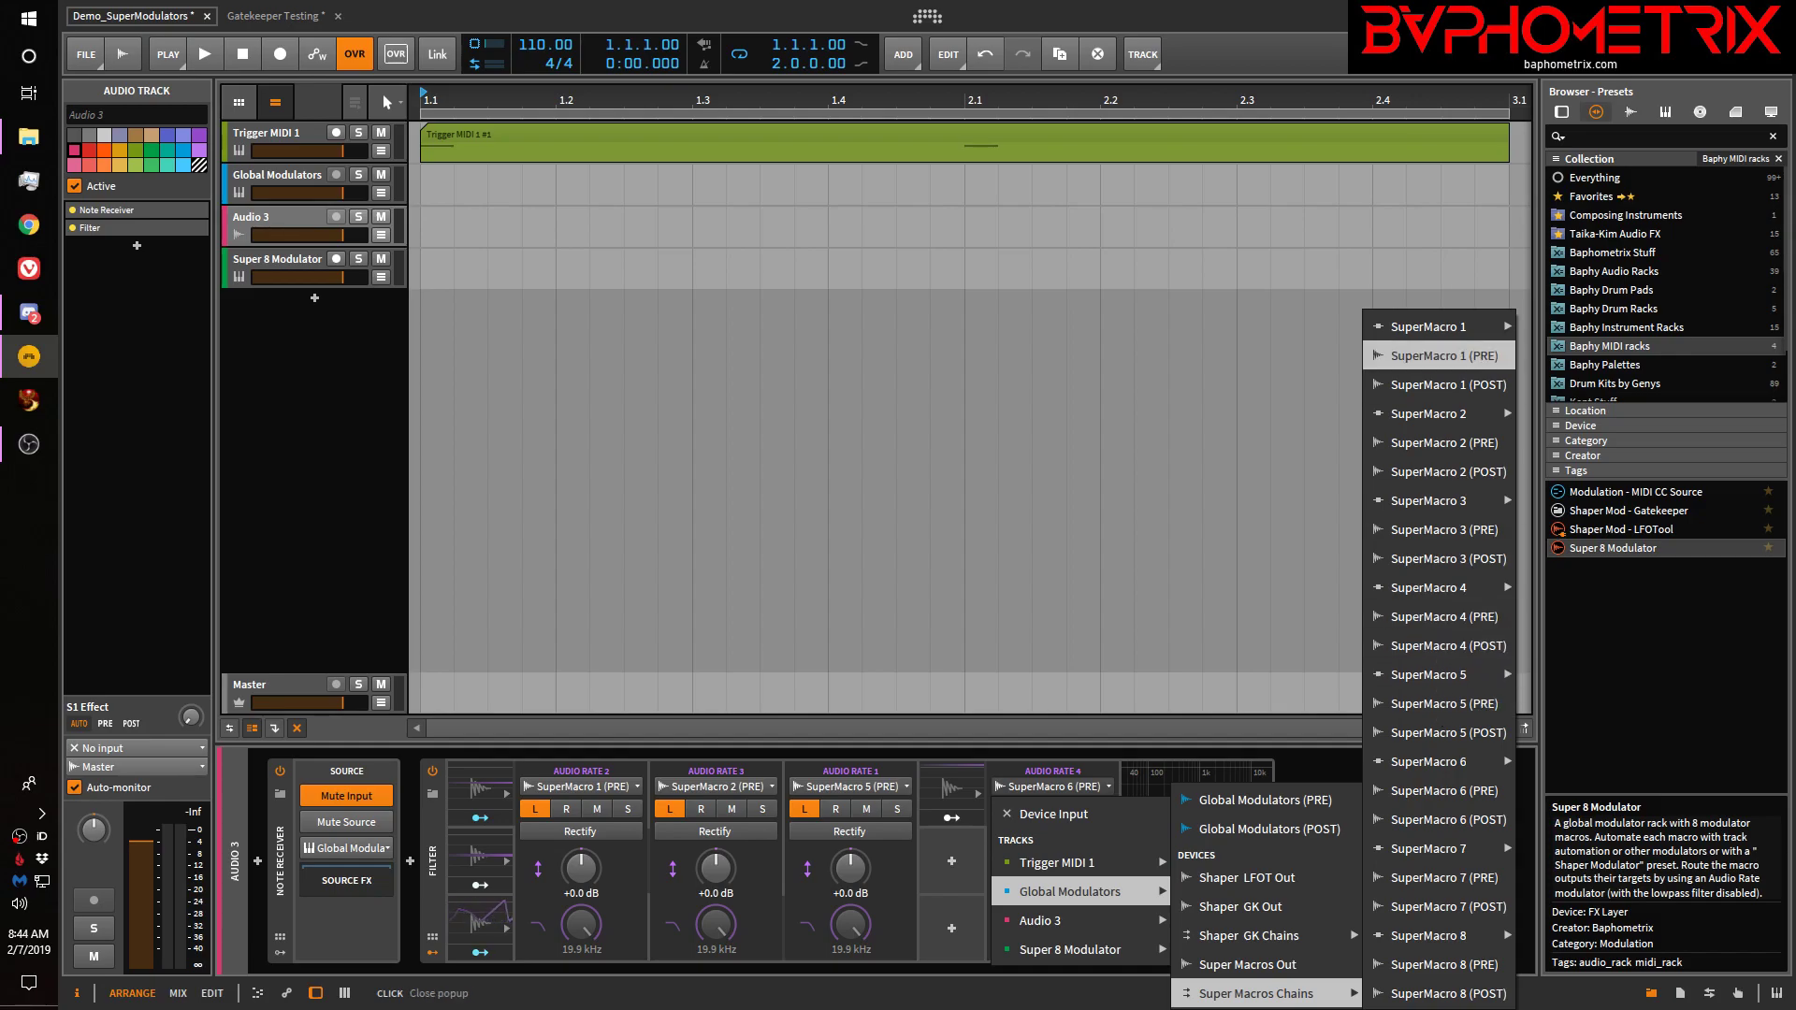
pyautogui.press('Escape')
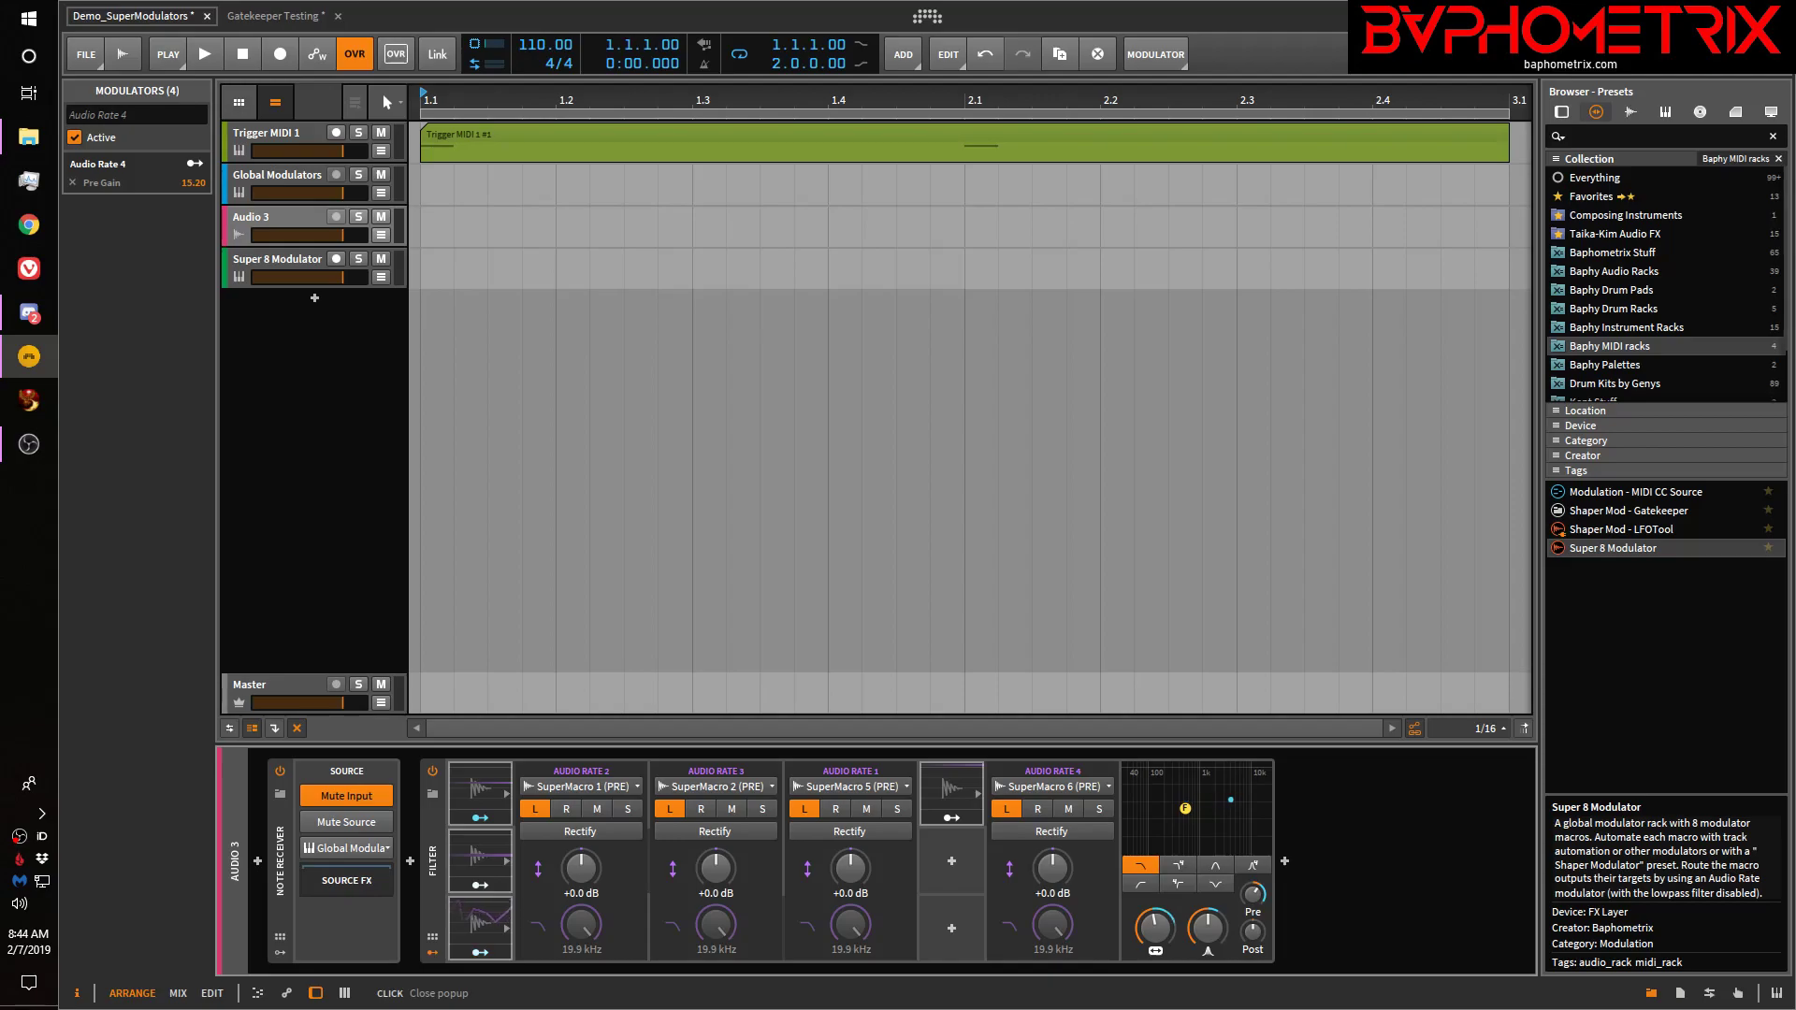